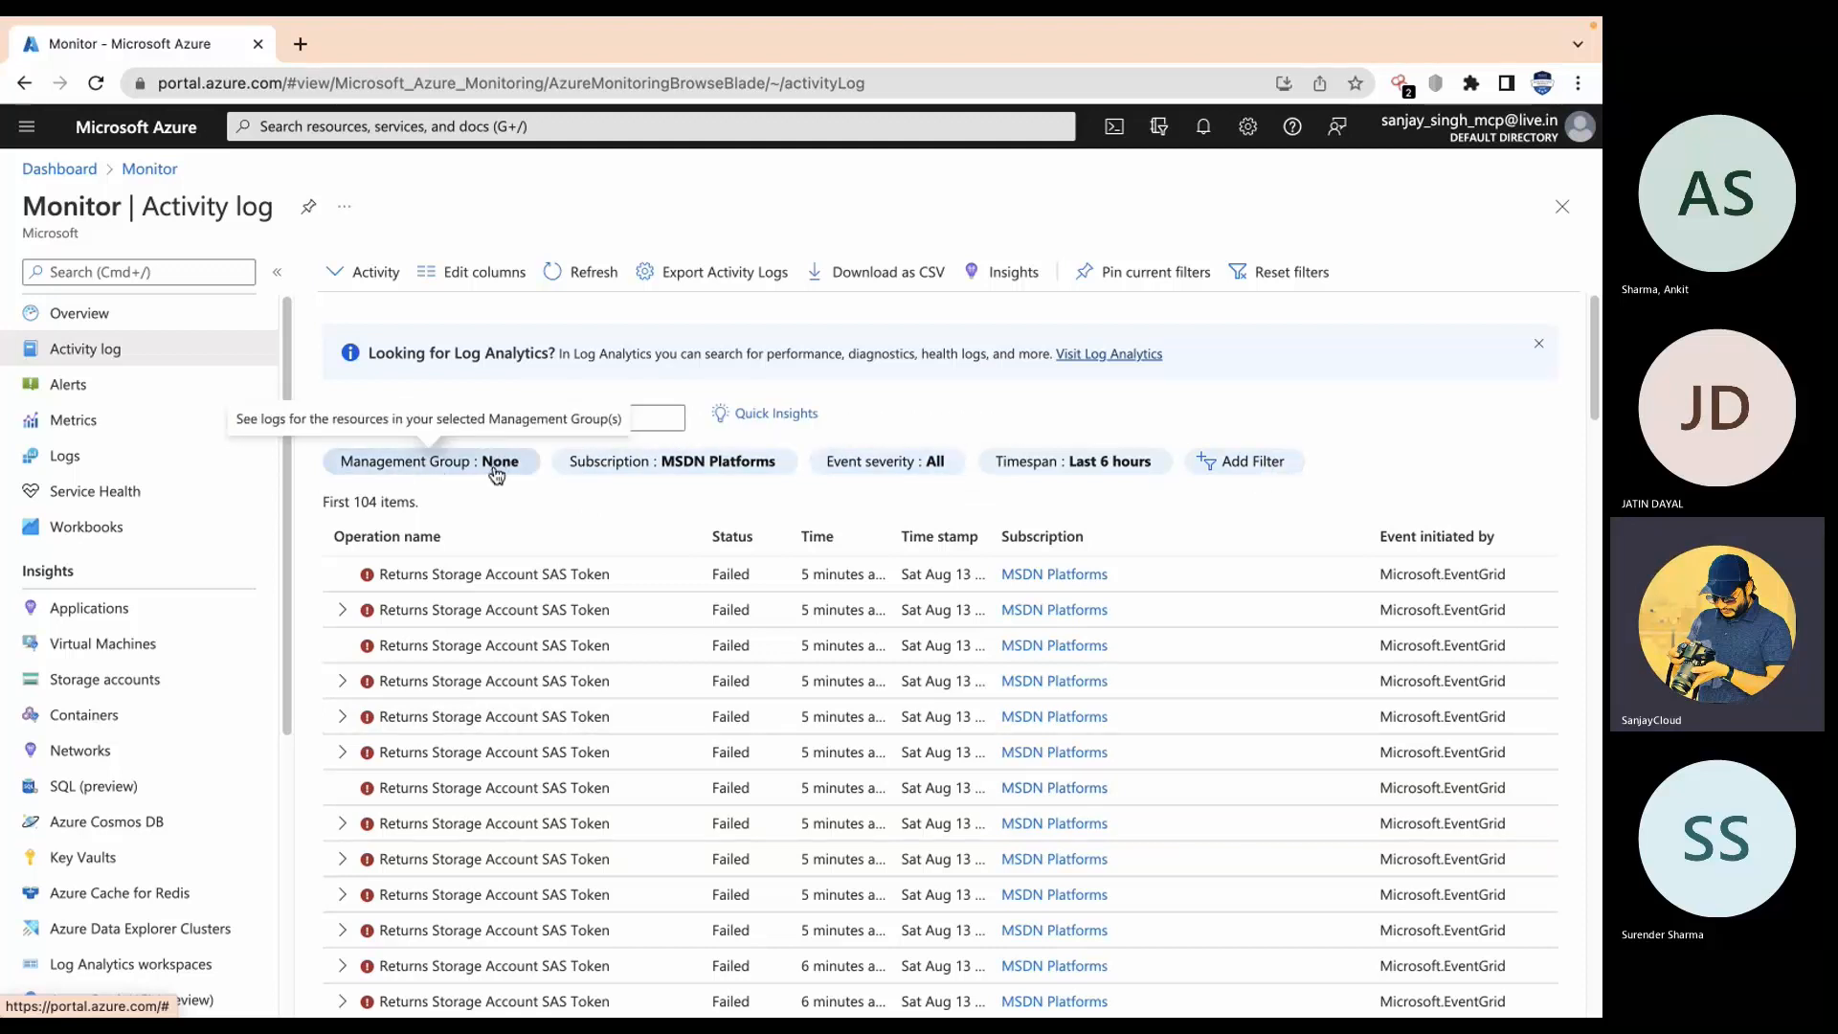
Step: Check the Subscription and Event severity filter choices, leaving severity at All
click(723, 469)
click(800, 469)
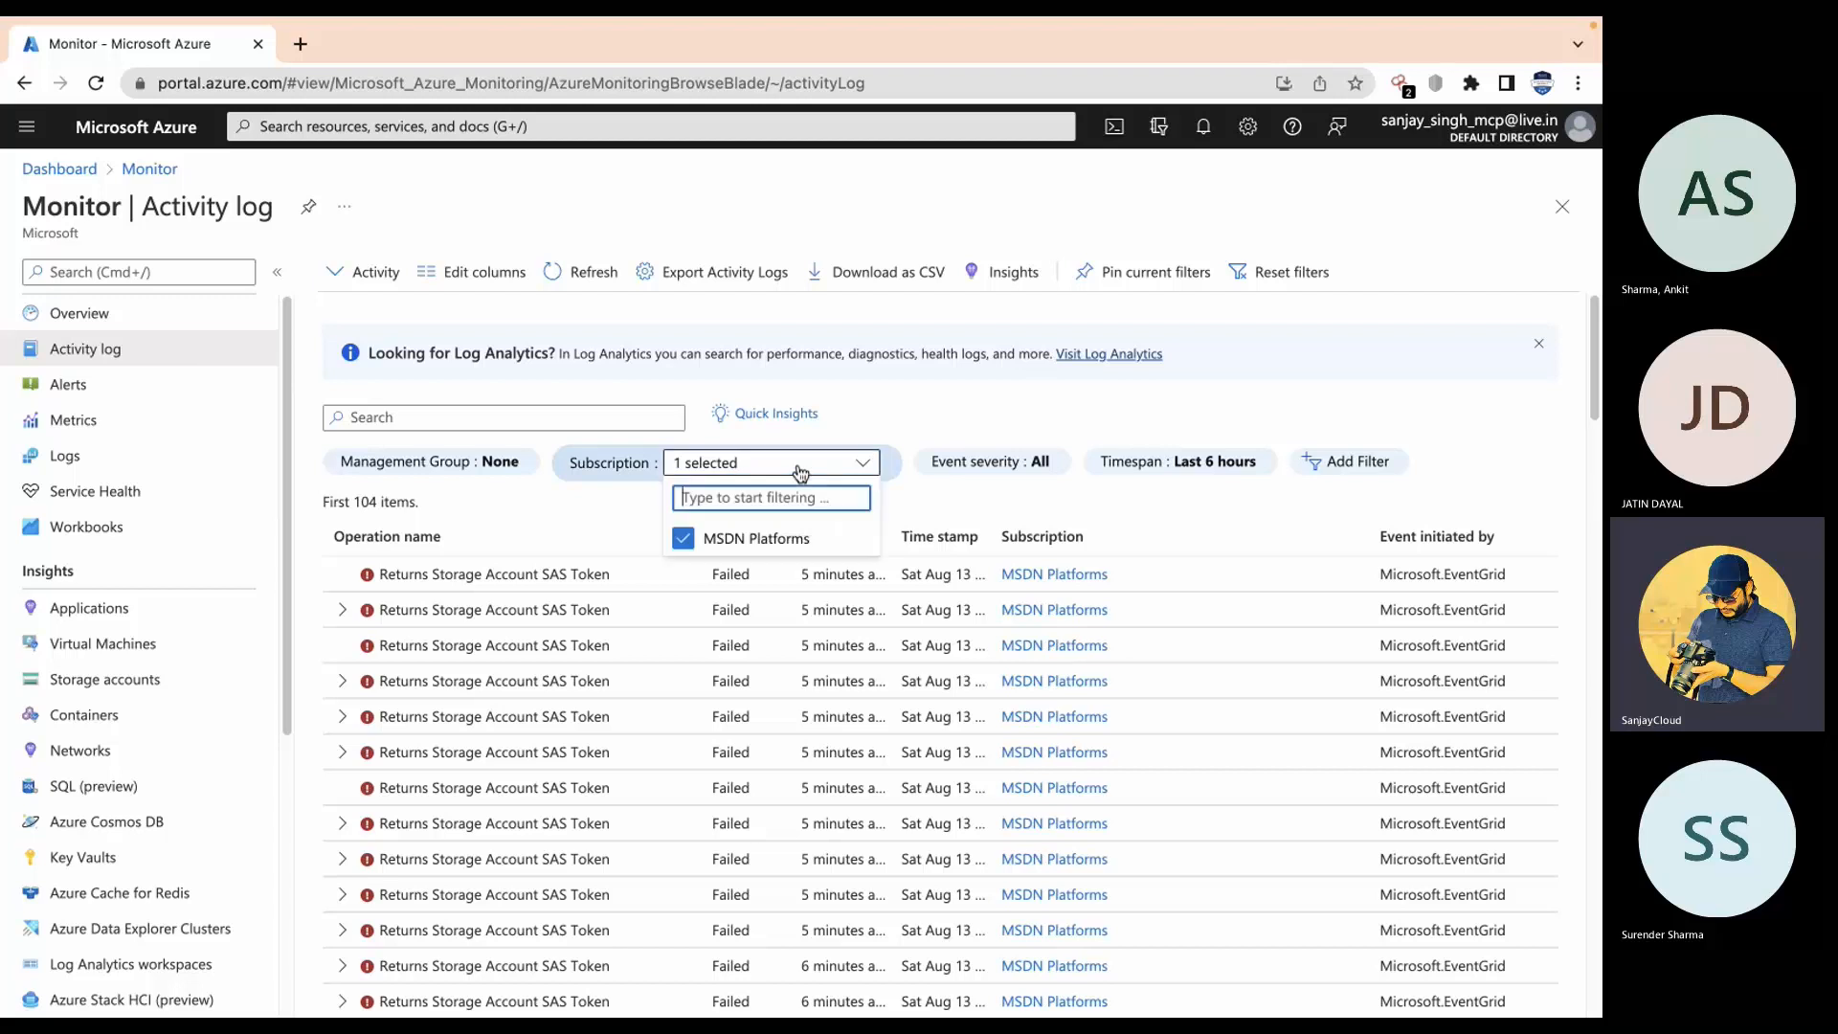
click(1030, 469)
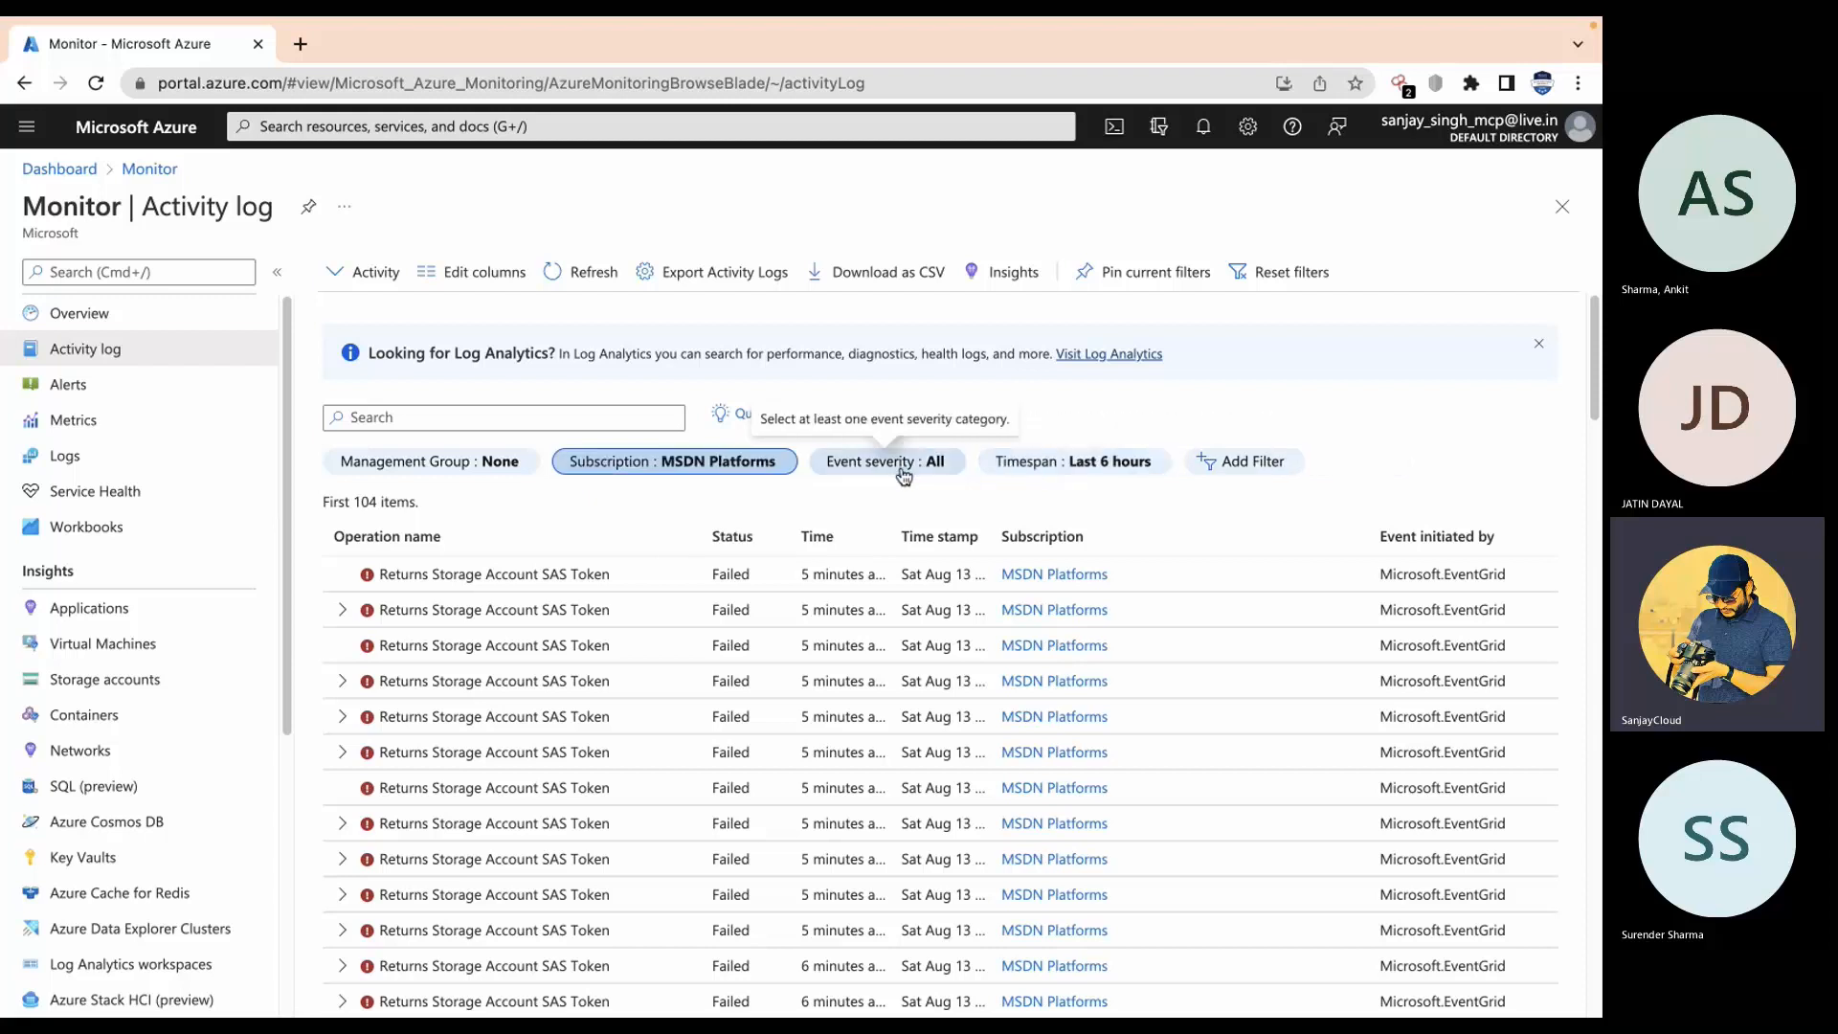
click(1027, 469)
click(1027, 474)
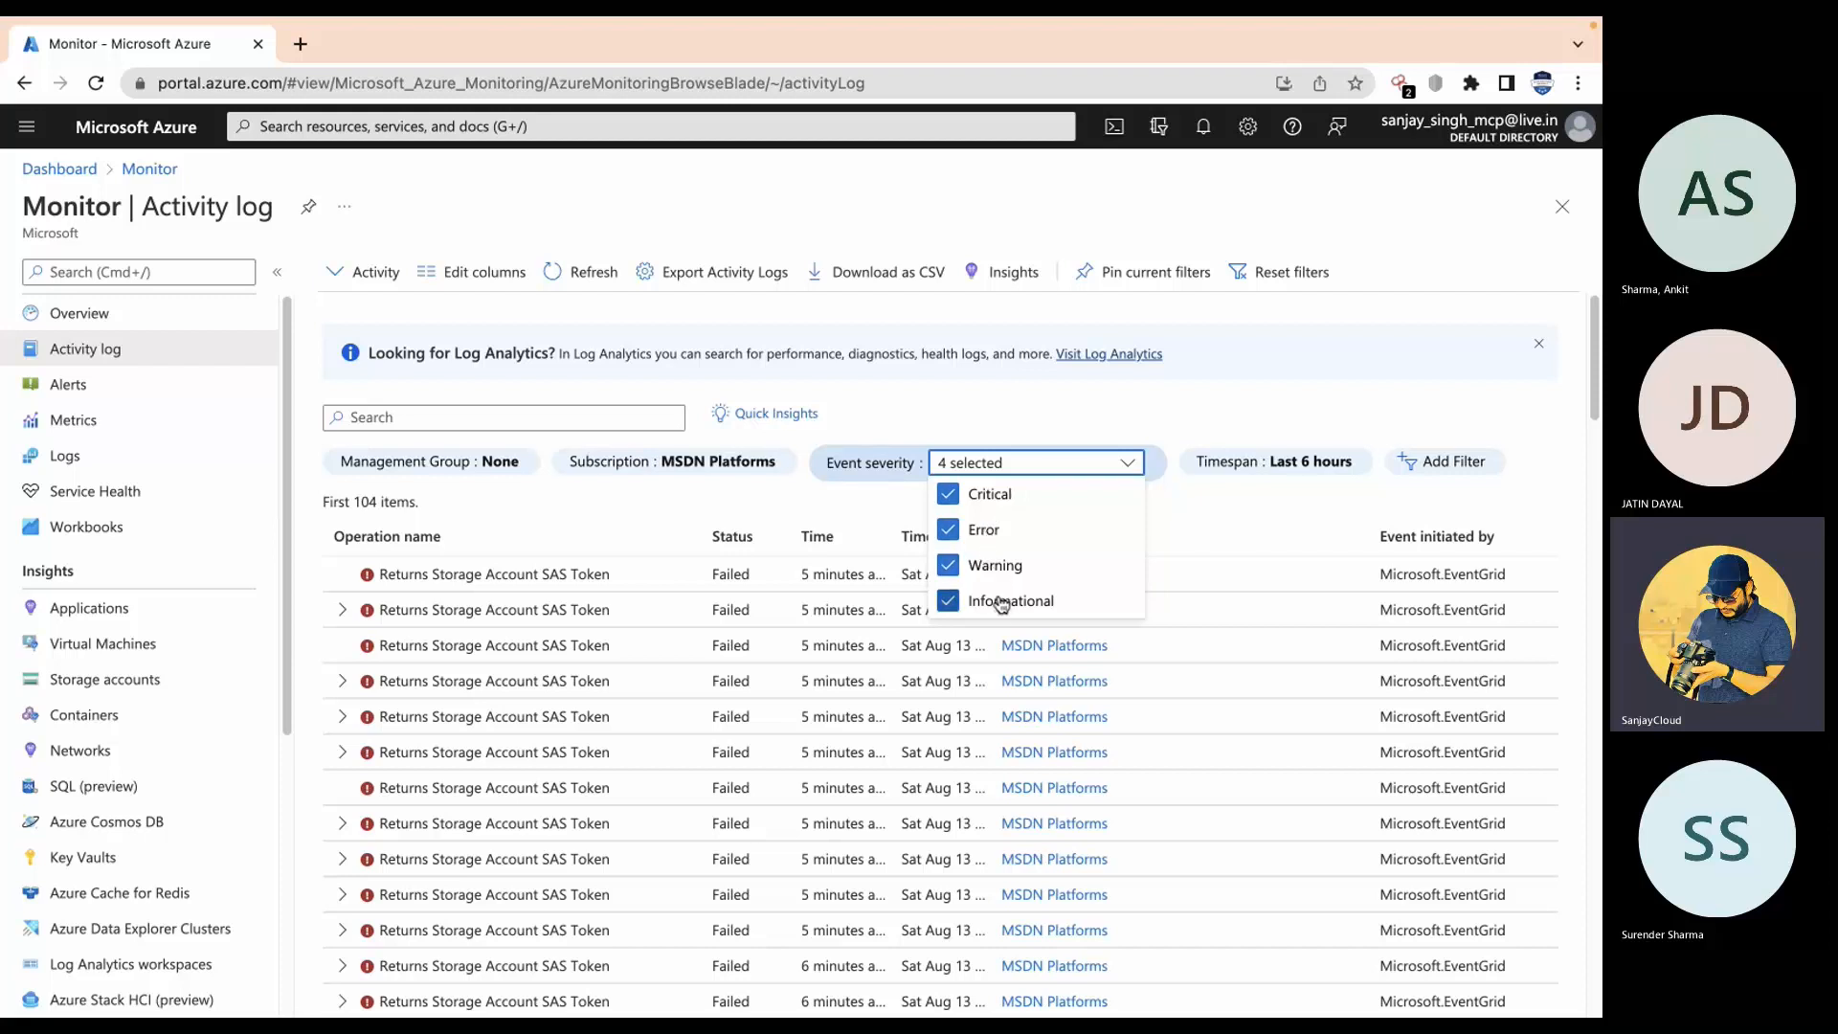
click(1111, 414)
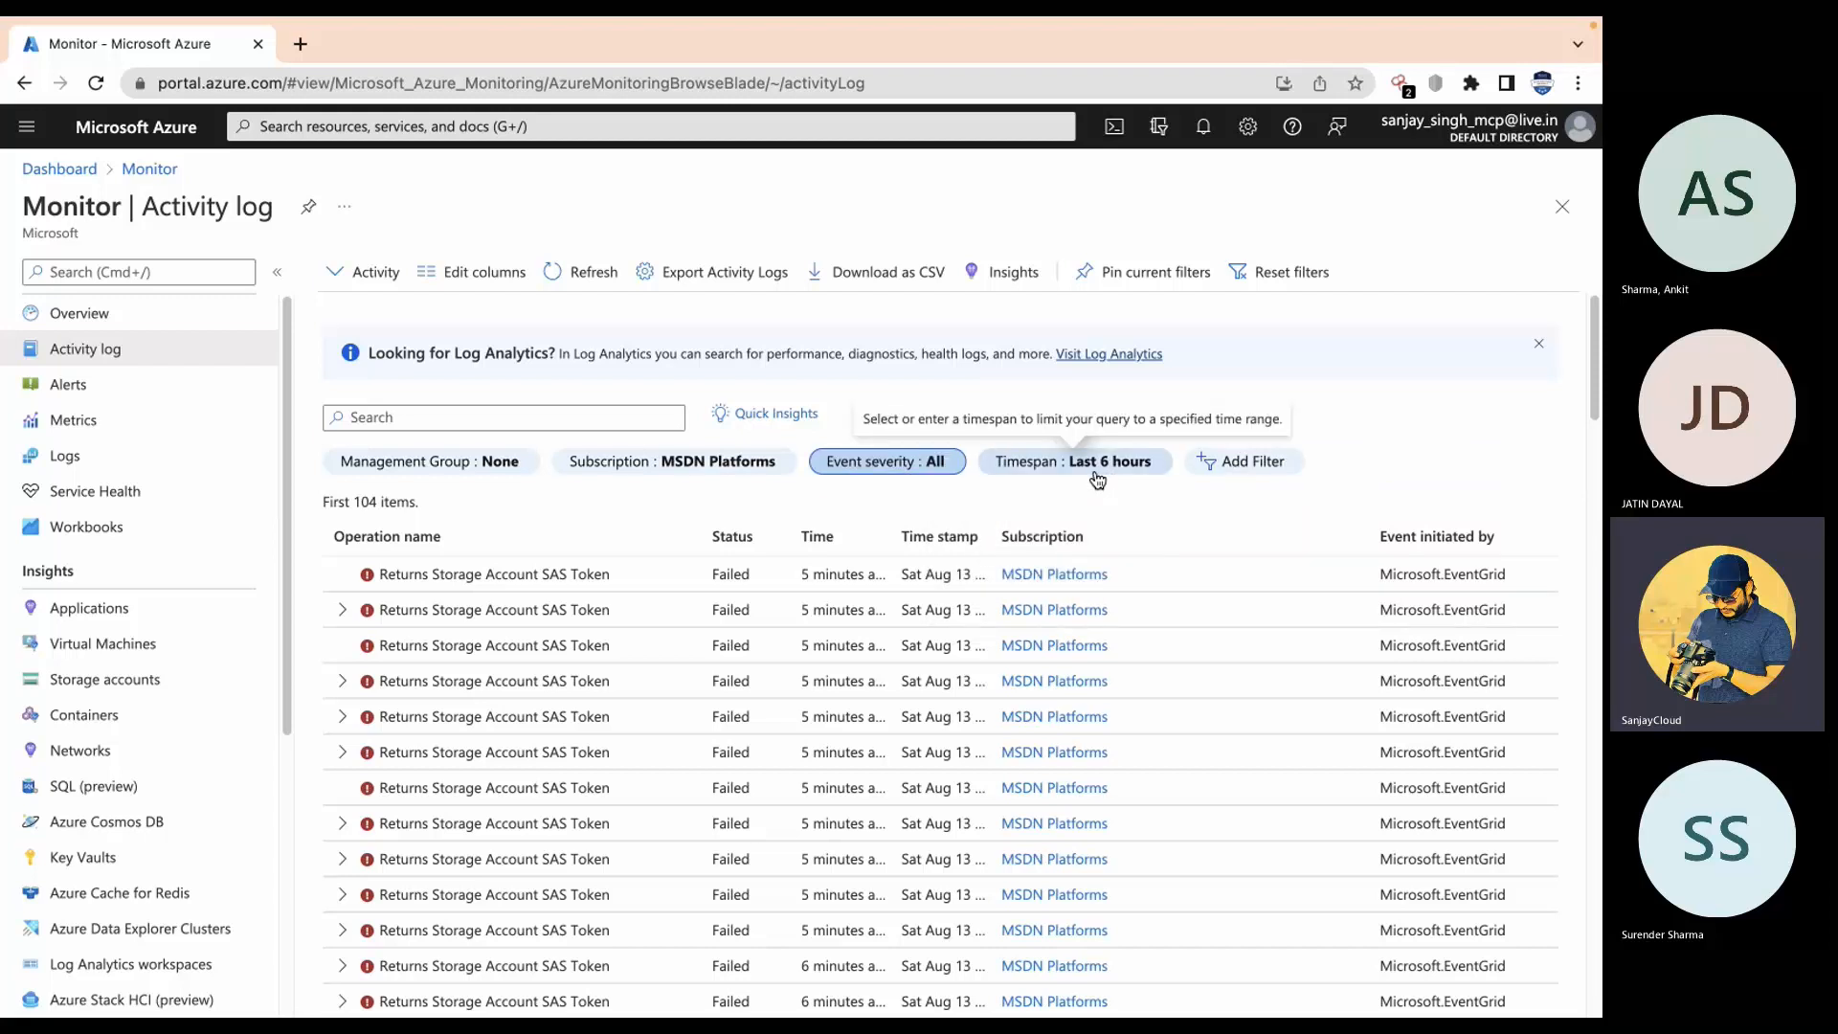
Step: Leave Timespan unchanged and add a new filter row reading All resource groups
click(1098, 477)
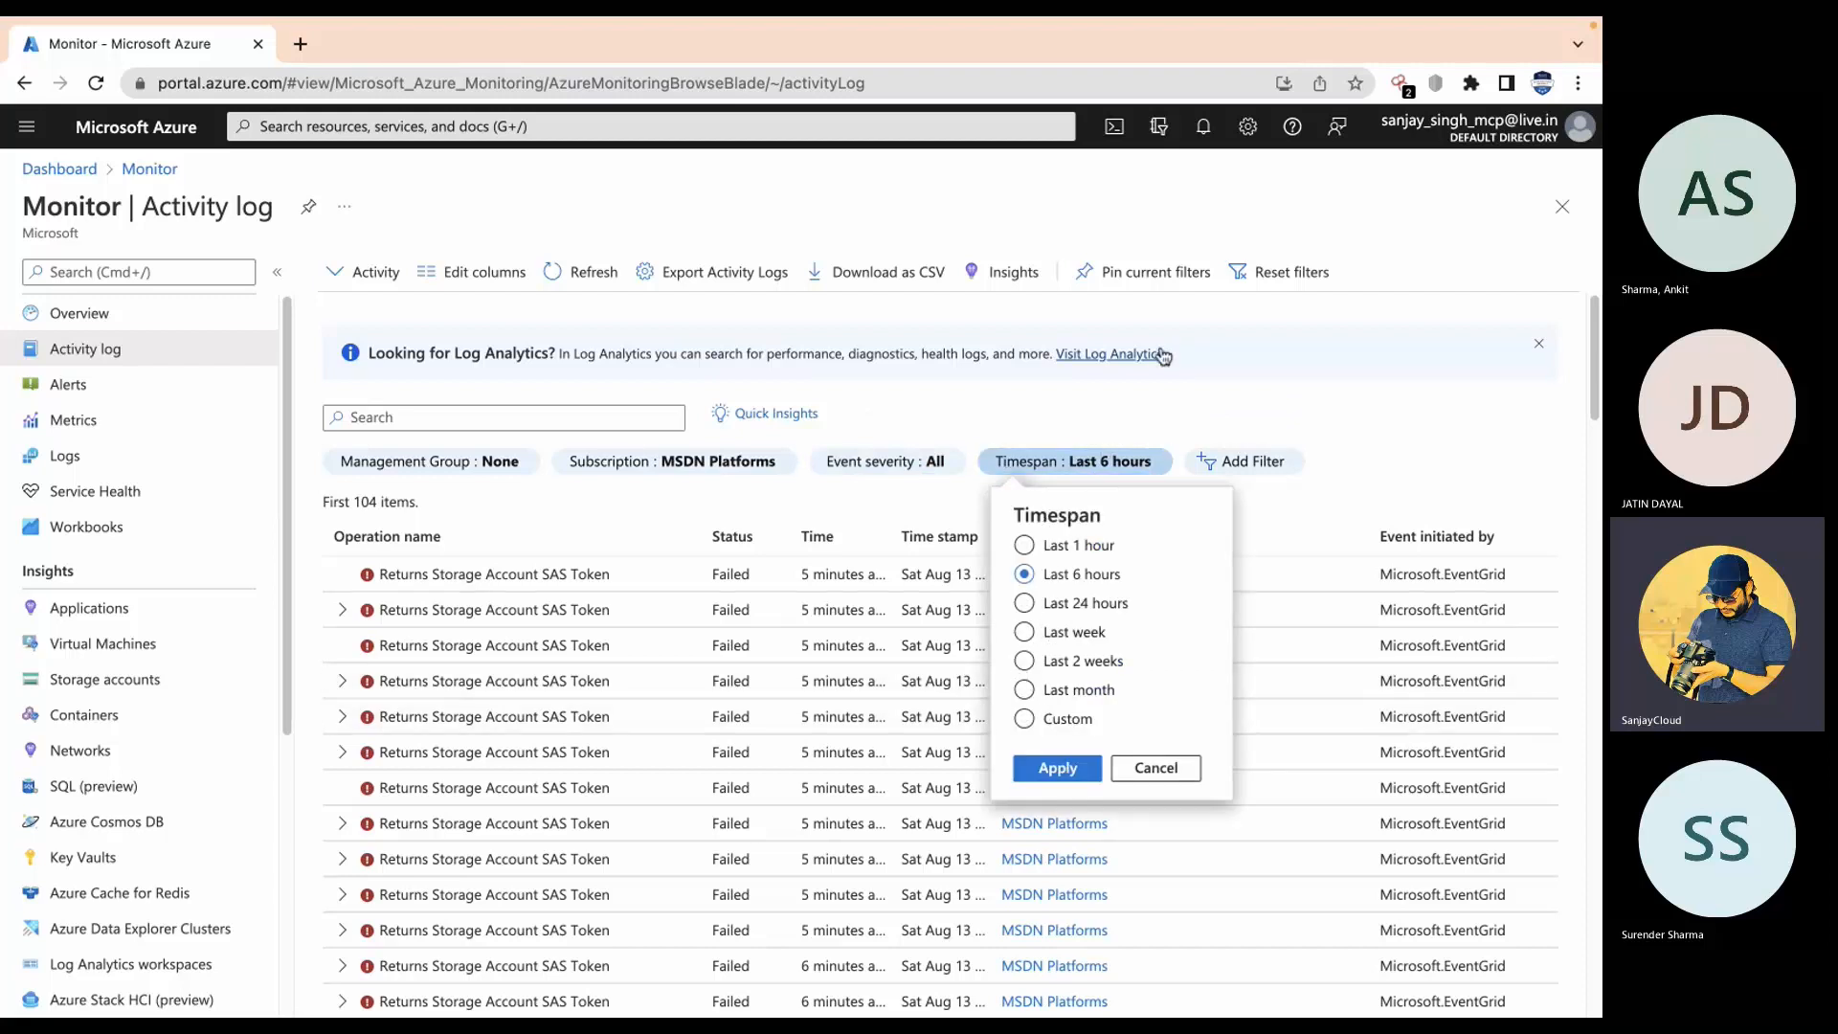
click(1148, 441)
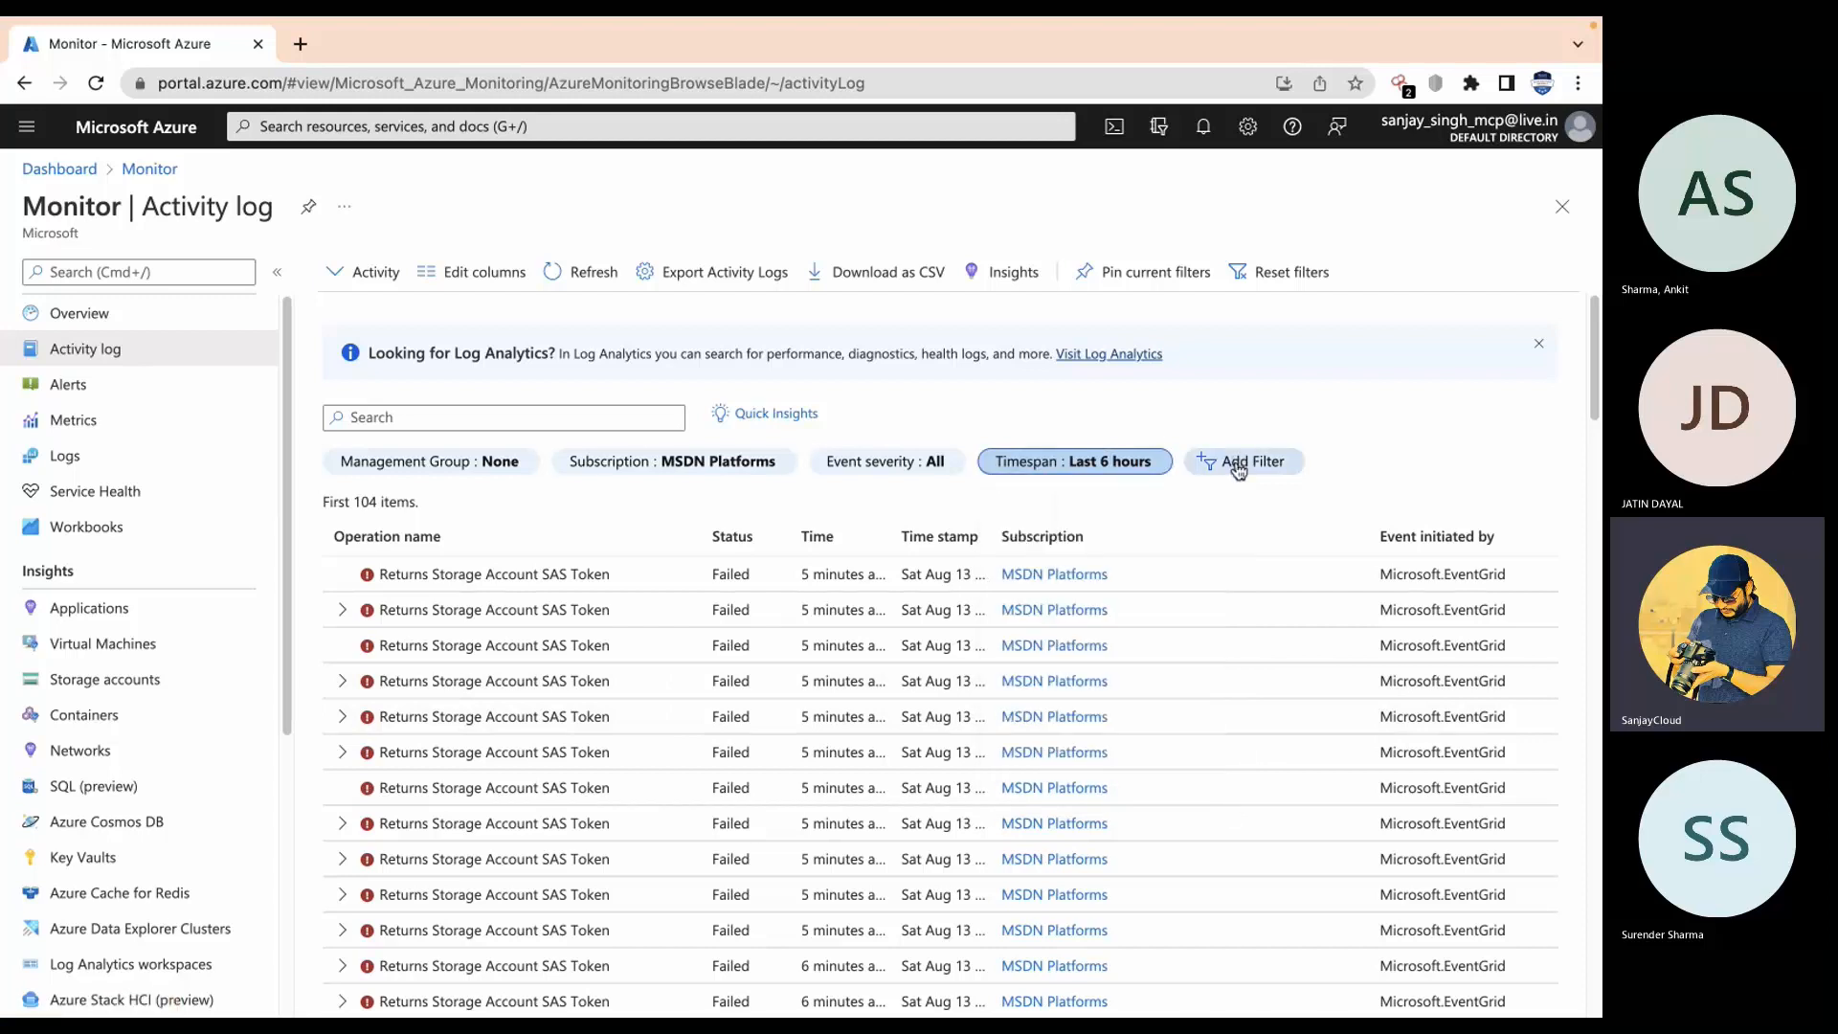
click(1237, 465)
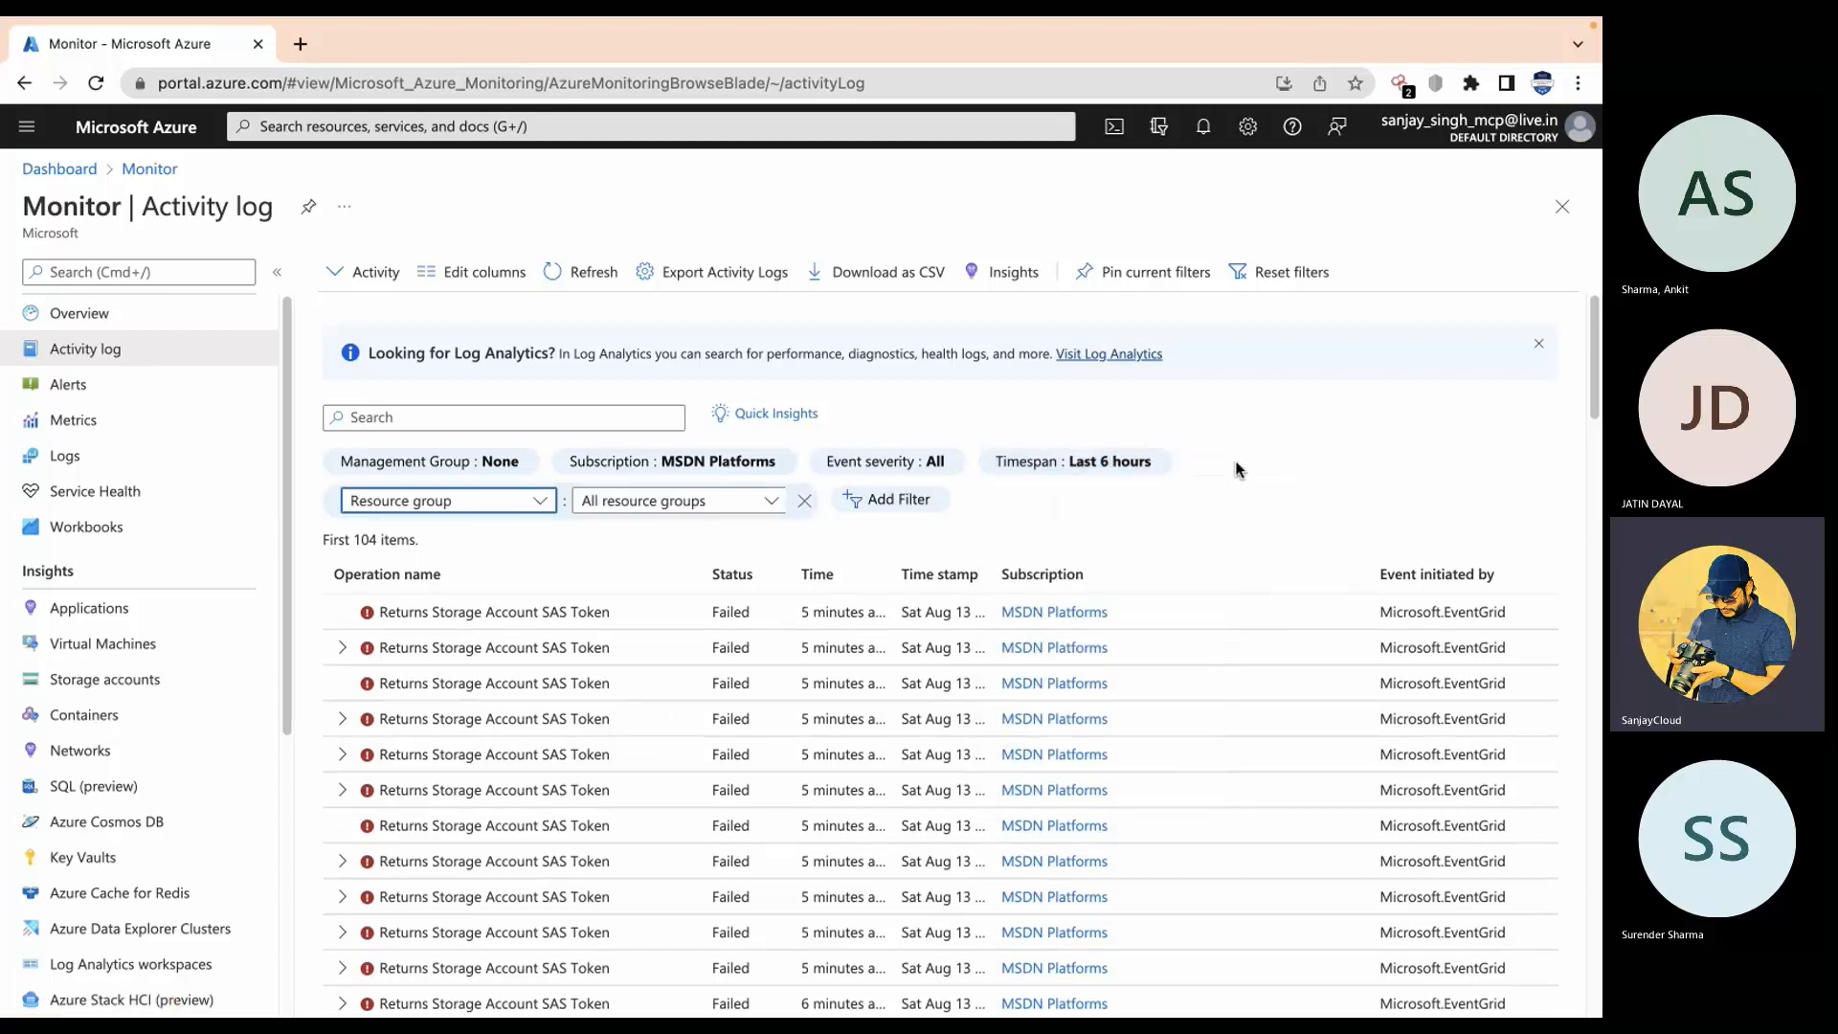
Step: Switch the new filter to Event category: Administrative and scroll through the 102 results
click(508, 503)
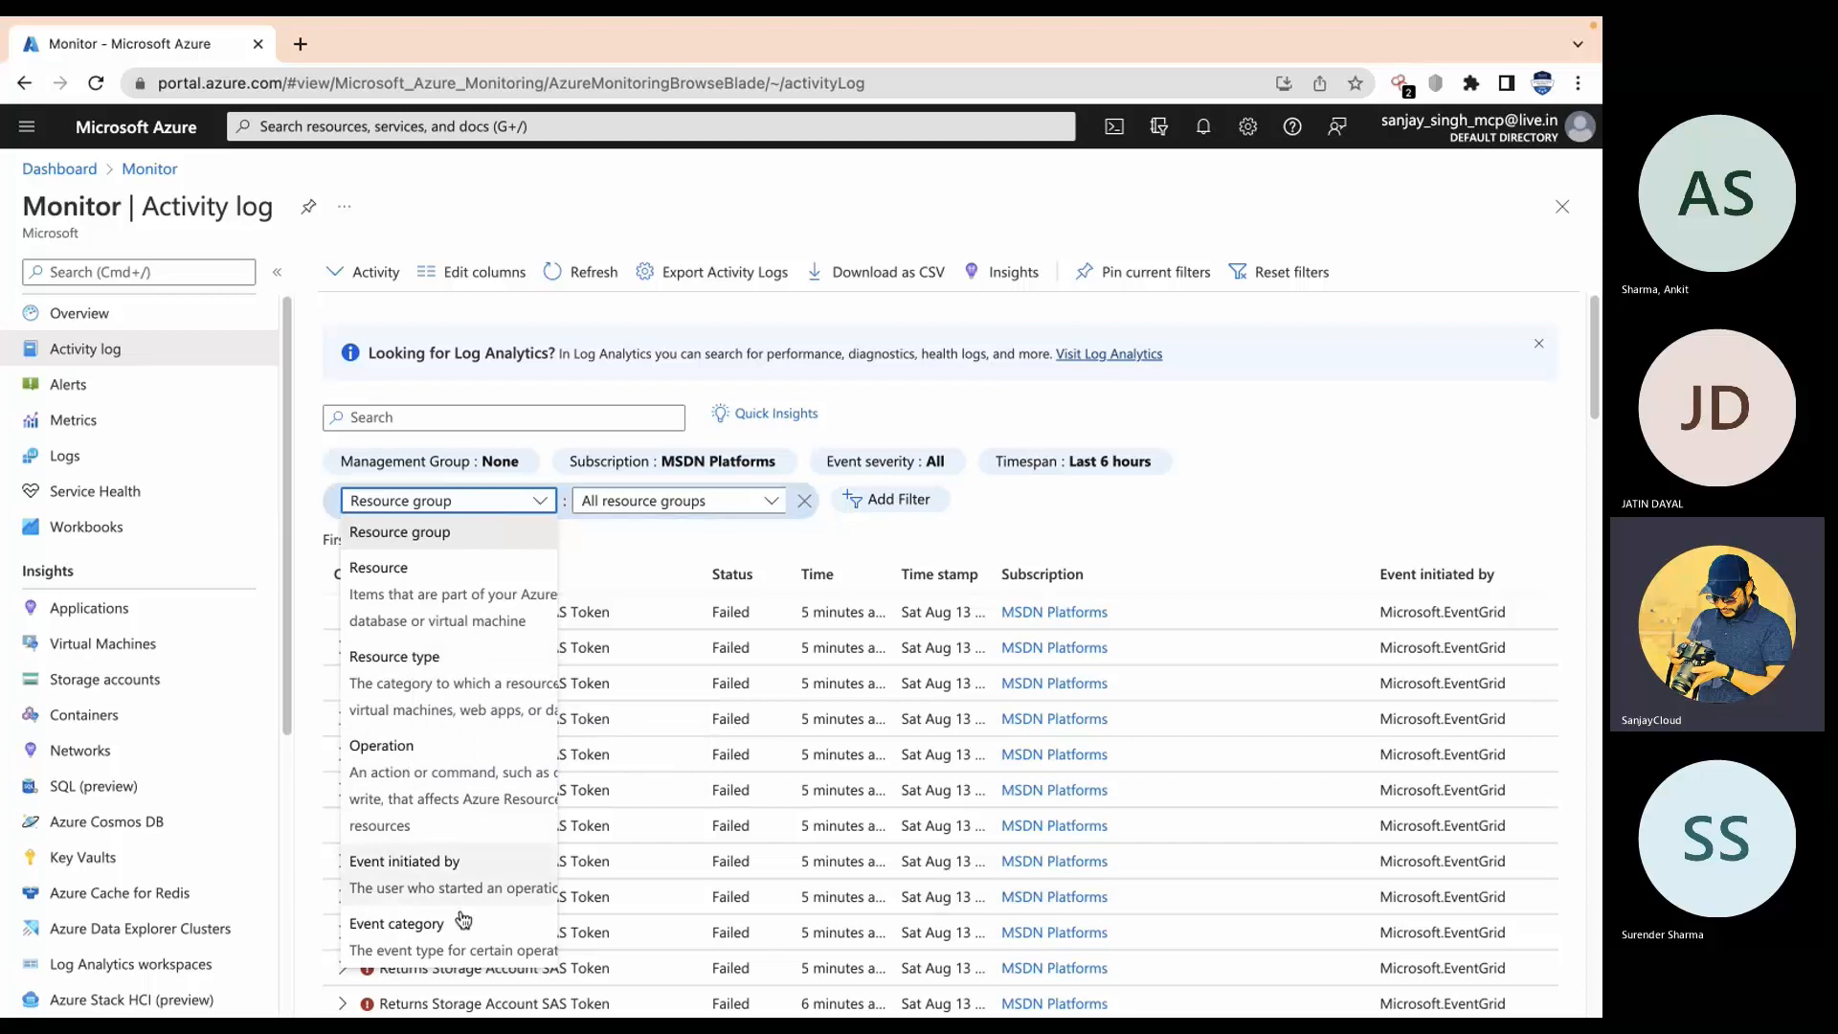
click(468, 949)
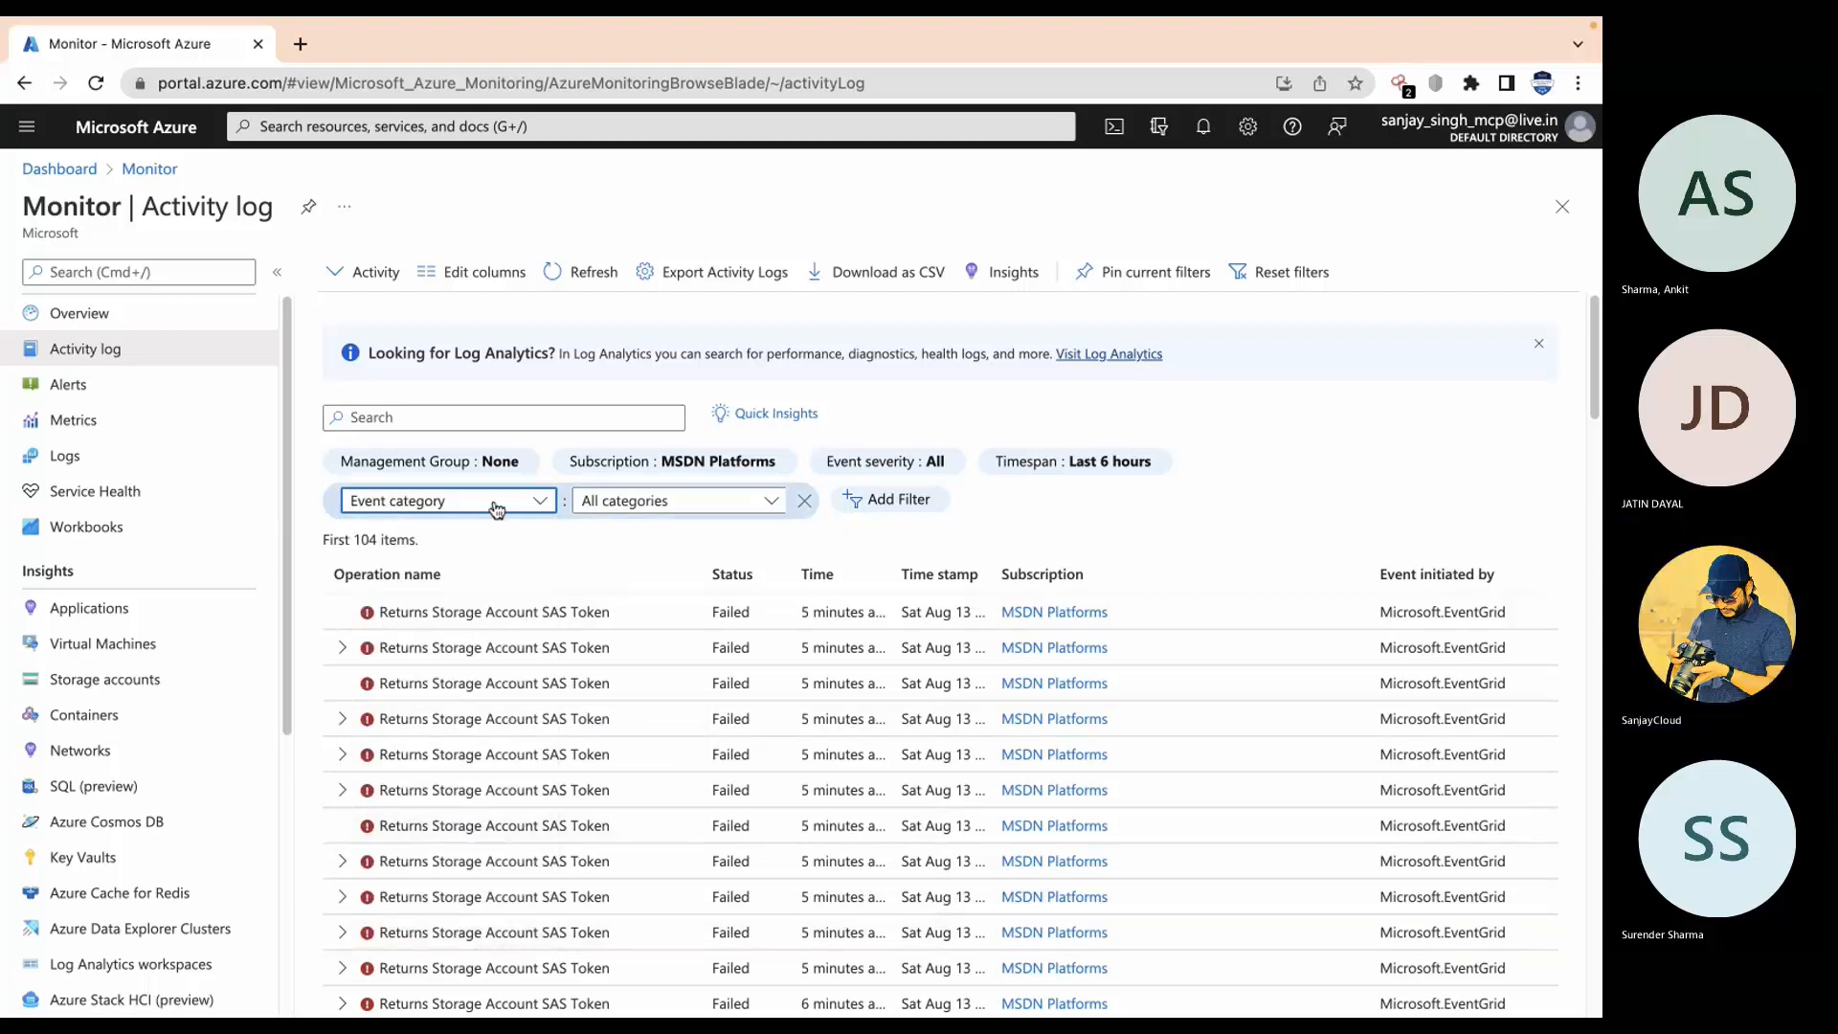
click(773, 505)
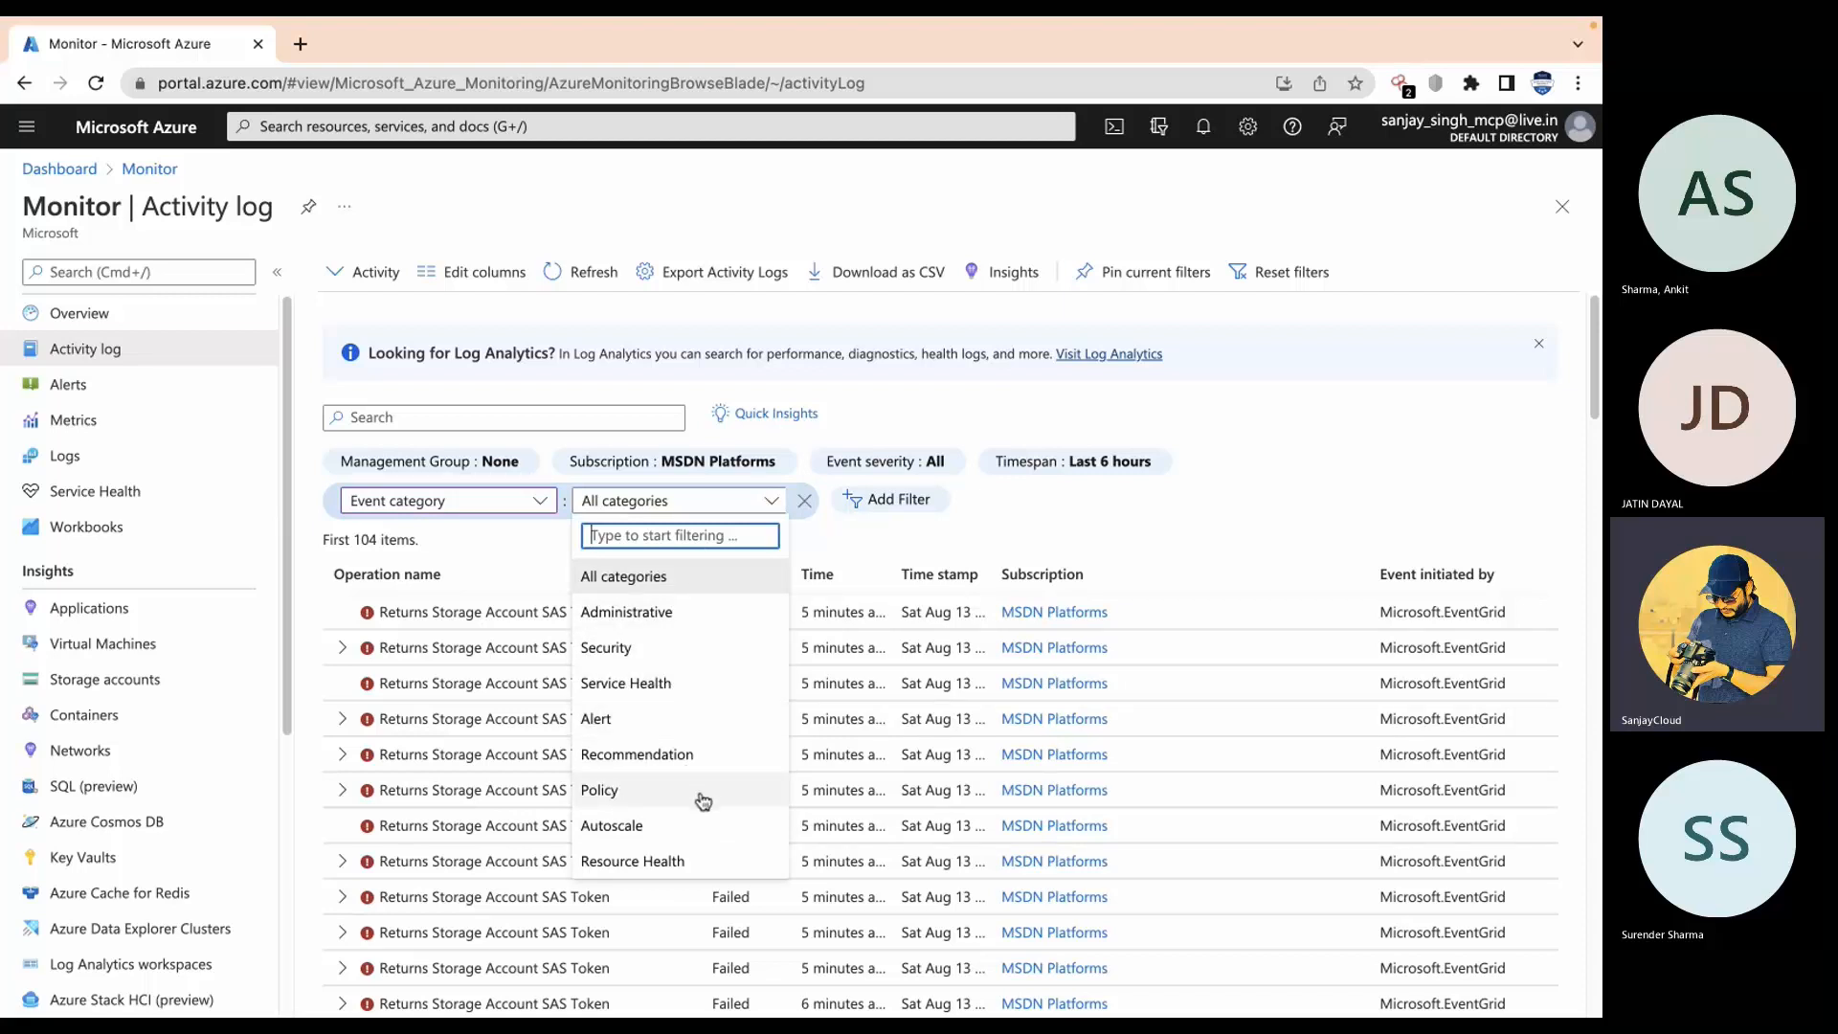
click(678, 617)
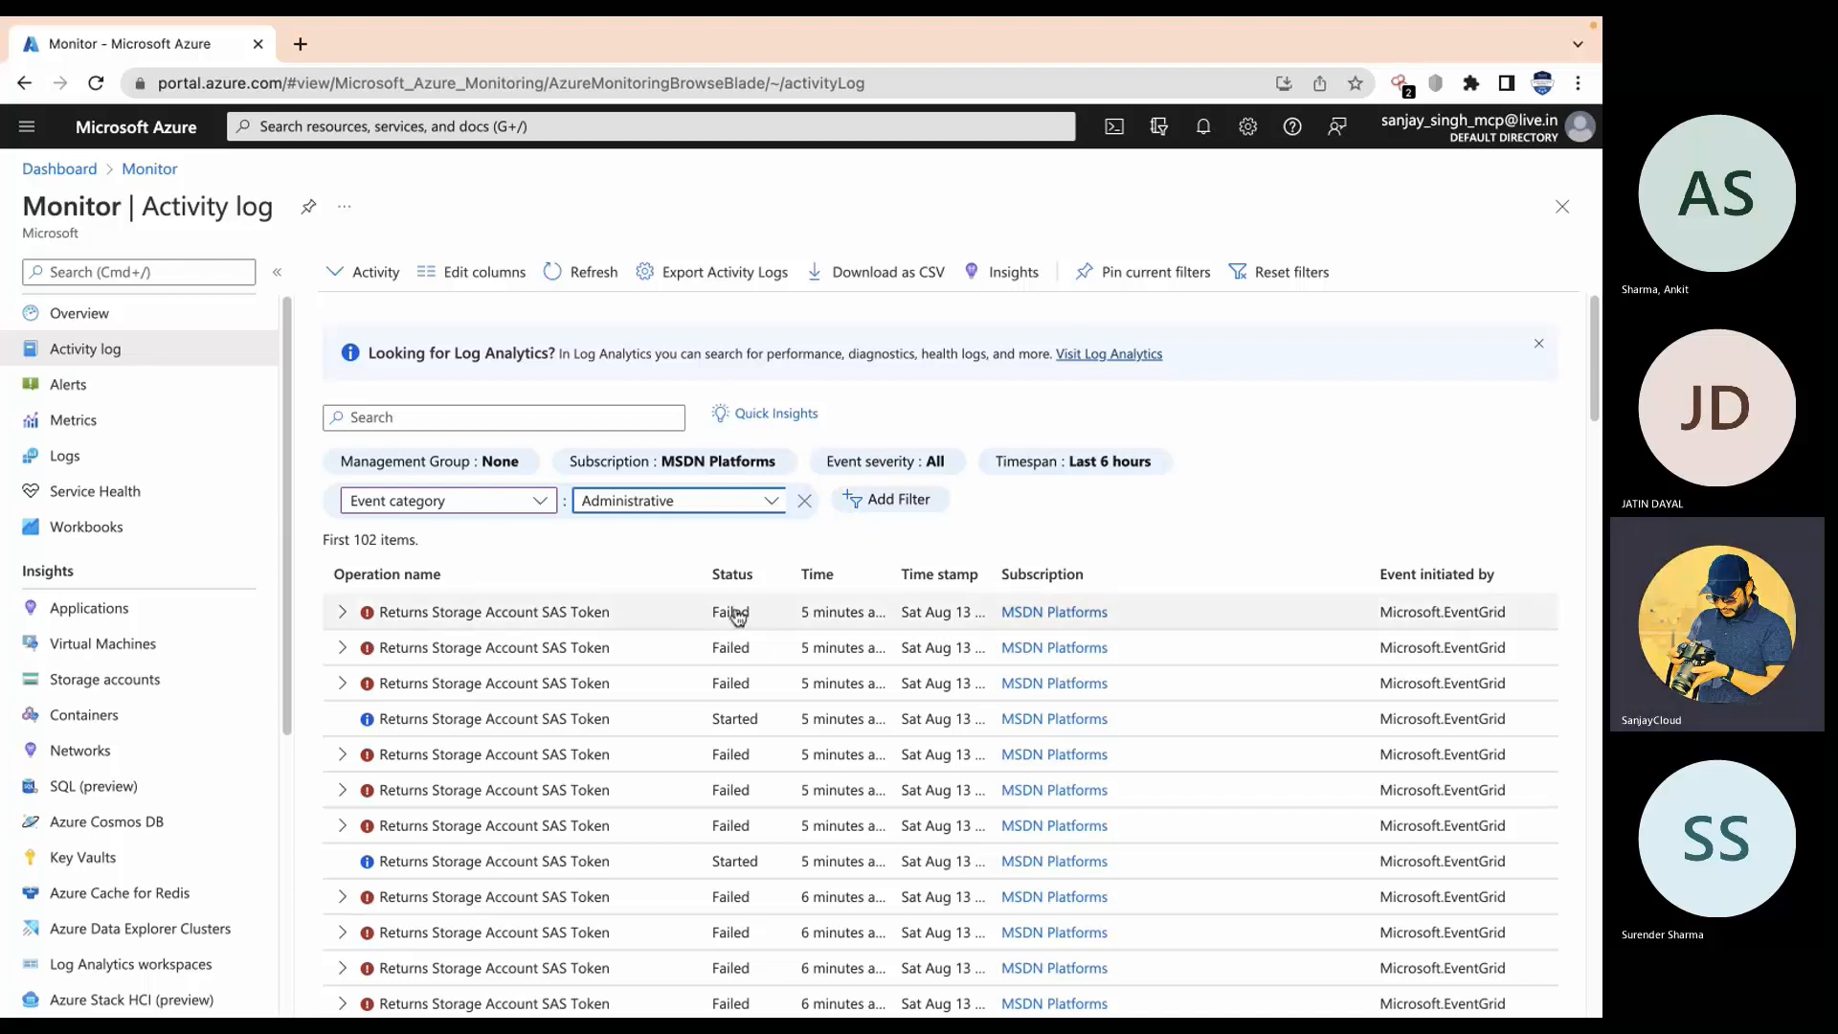
scroll(781, 513, down, 15)
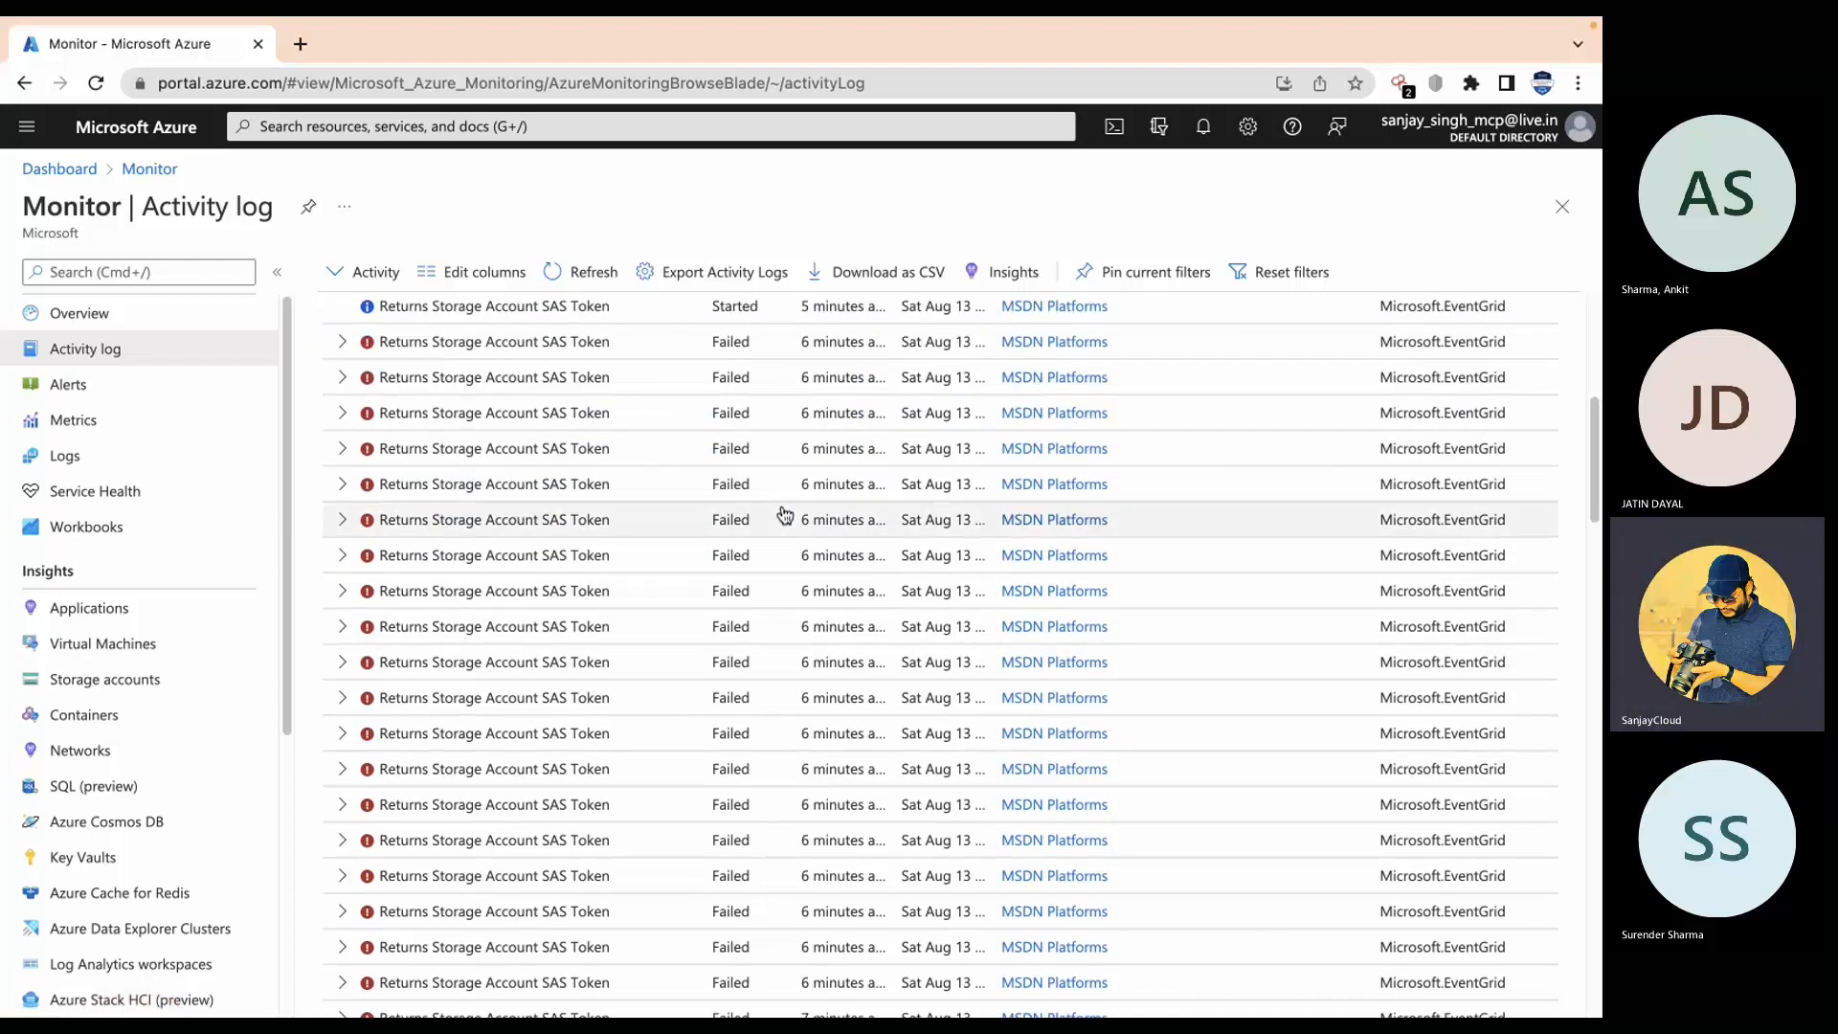
scroll(785, 515, down, 5)
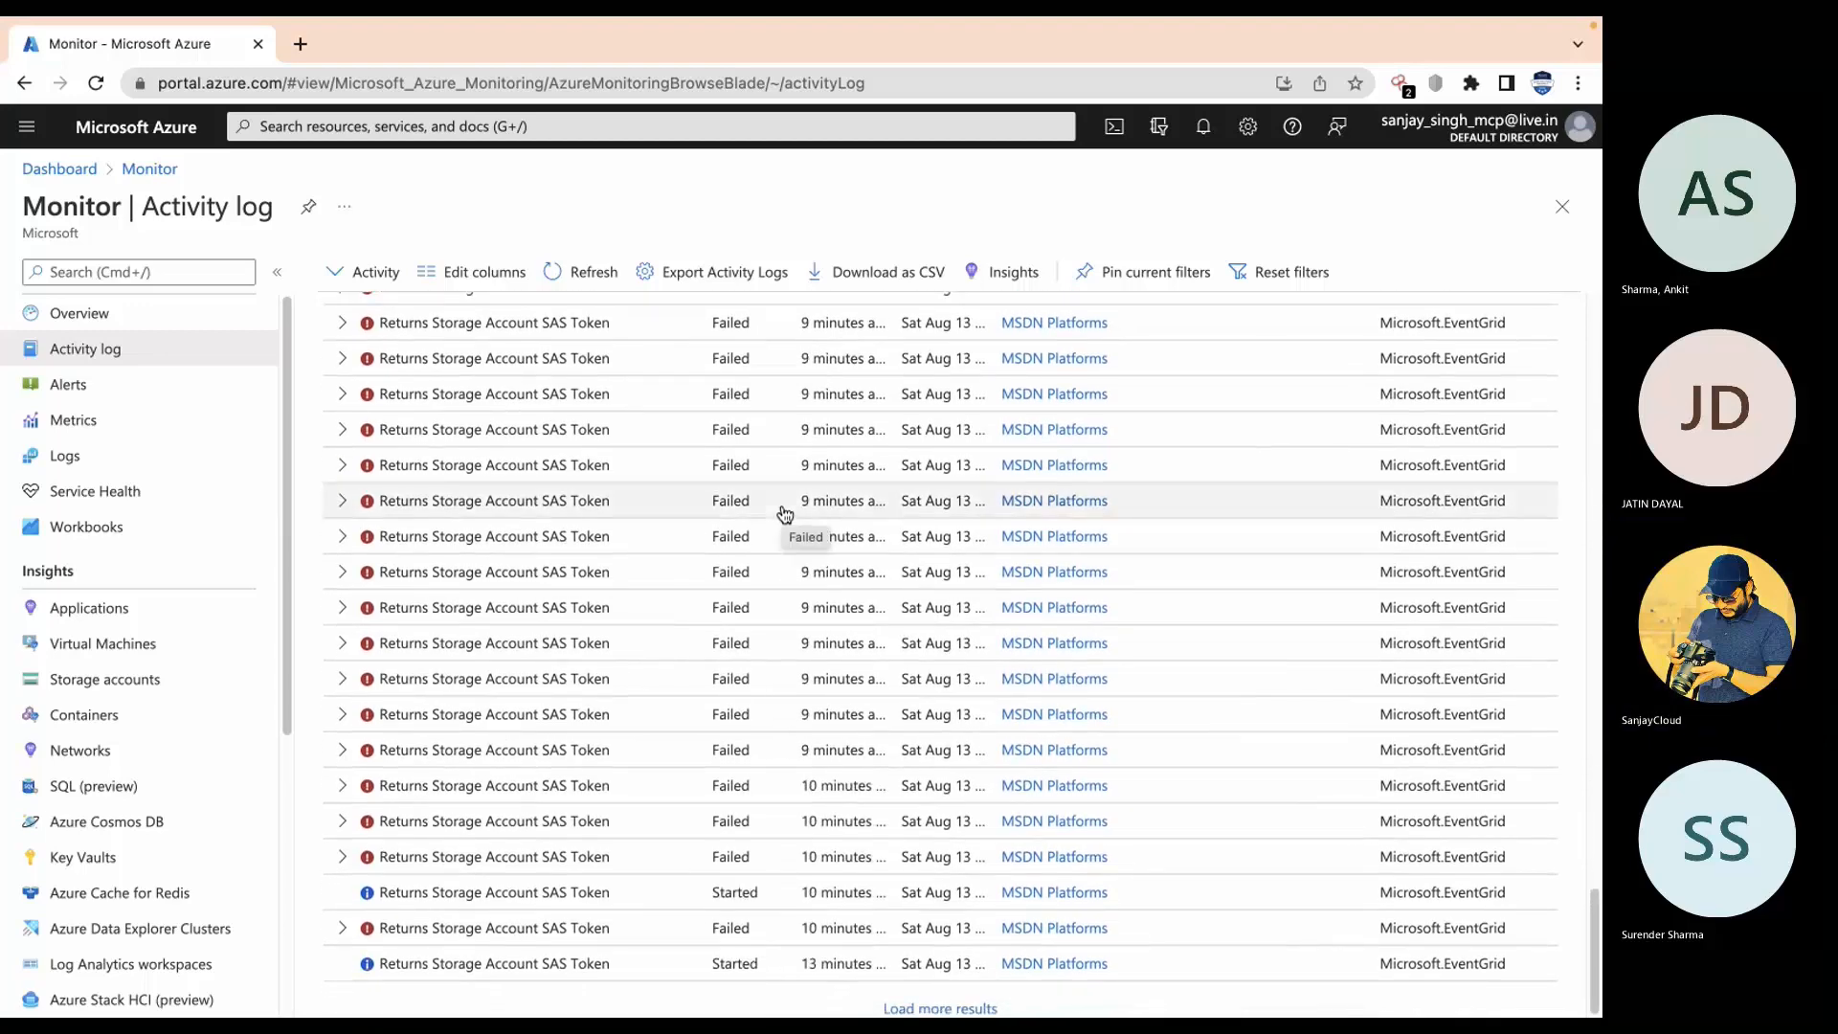
scroll(785, 514, up, 5)
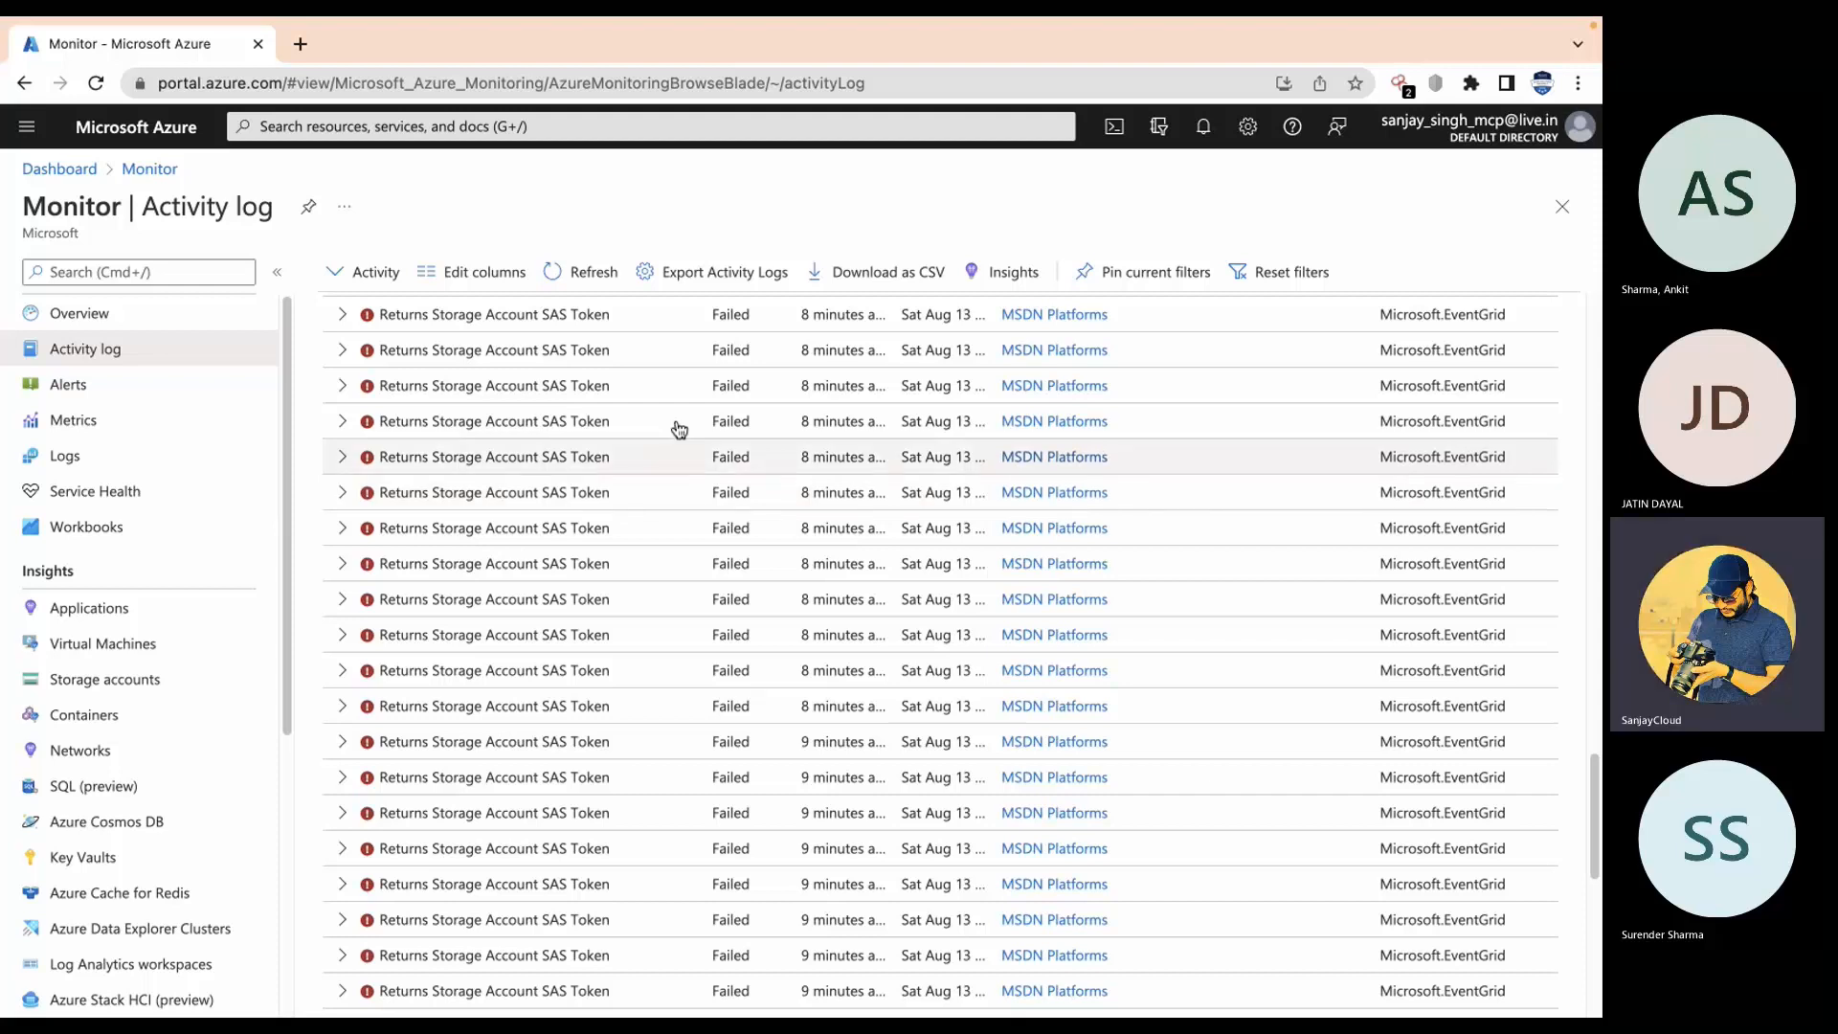
scroll(686, 412, up, 10)
scroll(687, 412, up, 2)
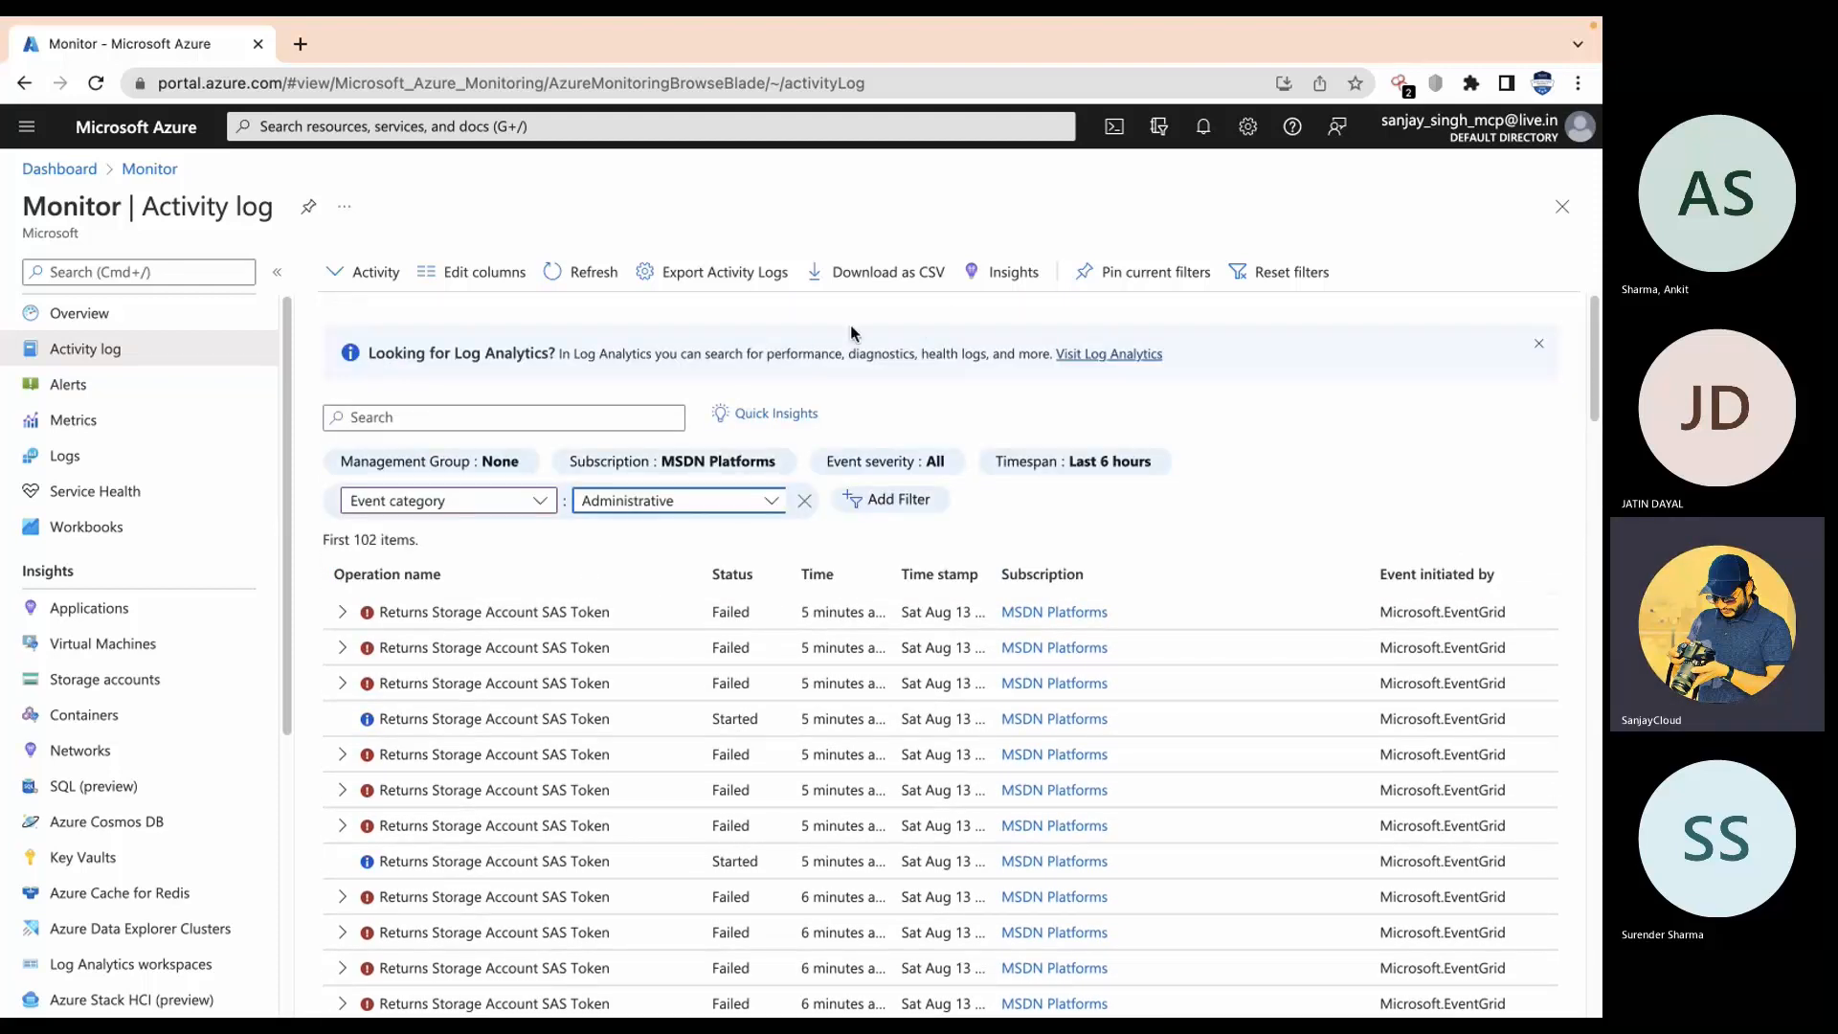
Step: Search 'sub' in the portal search to reach the Subscriptions list
click(542, 127)
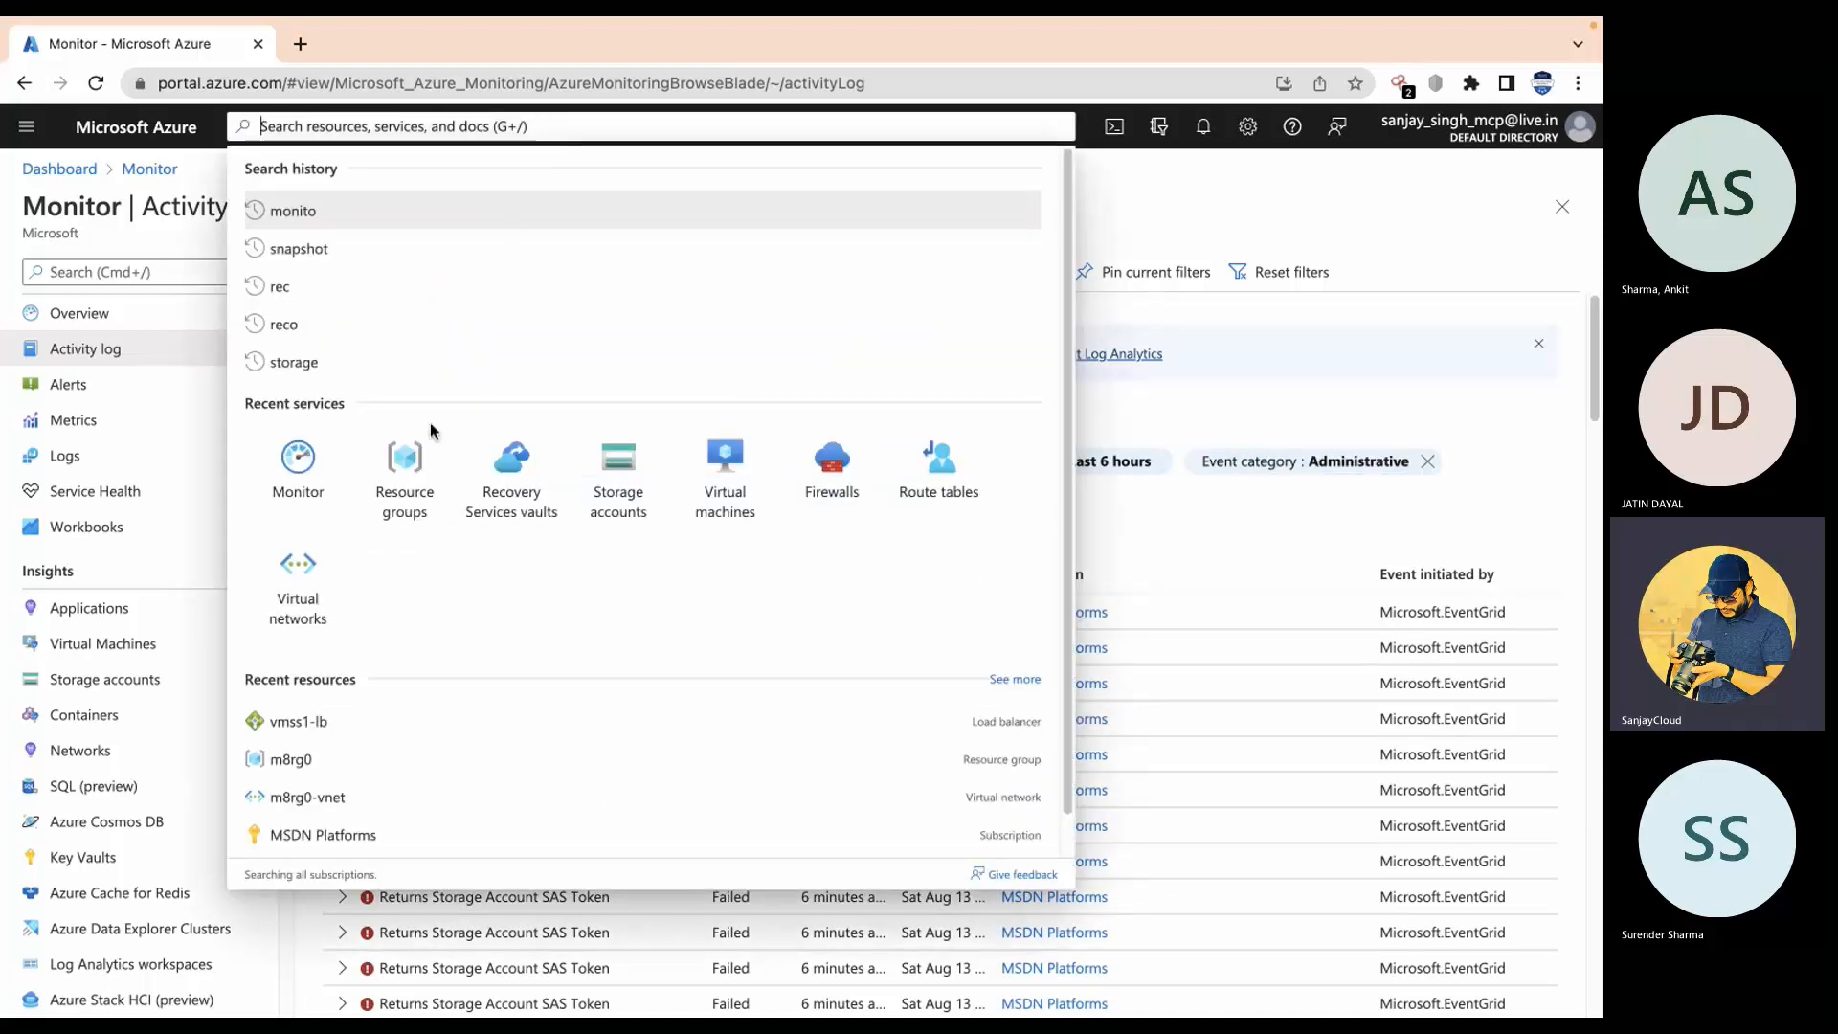
click(412, 462)
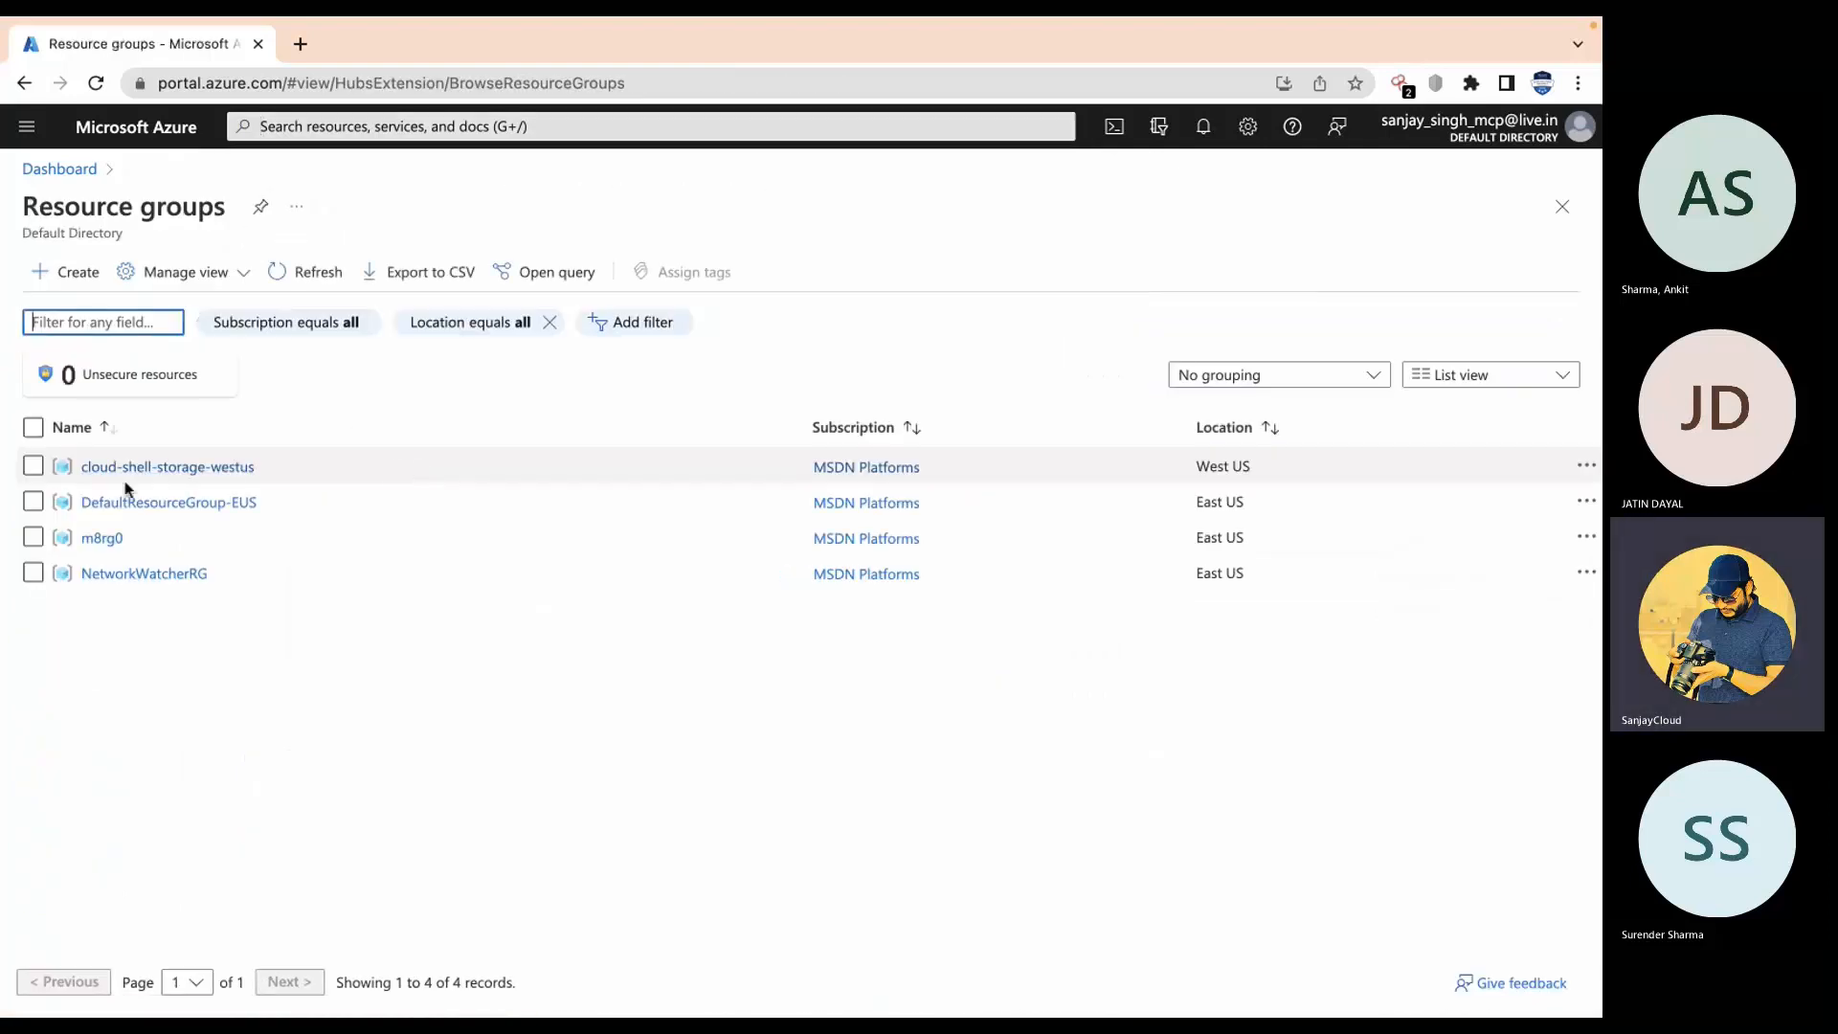
click(609, 124)
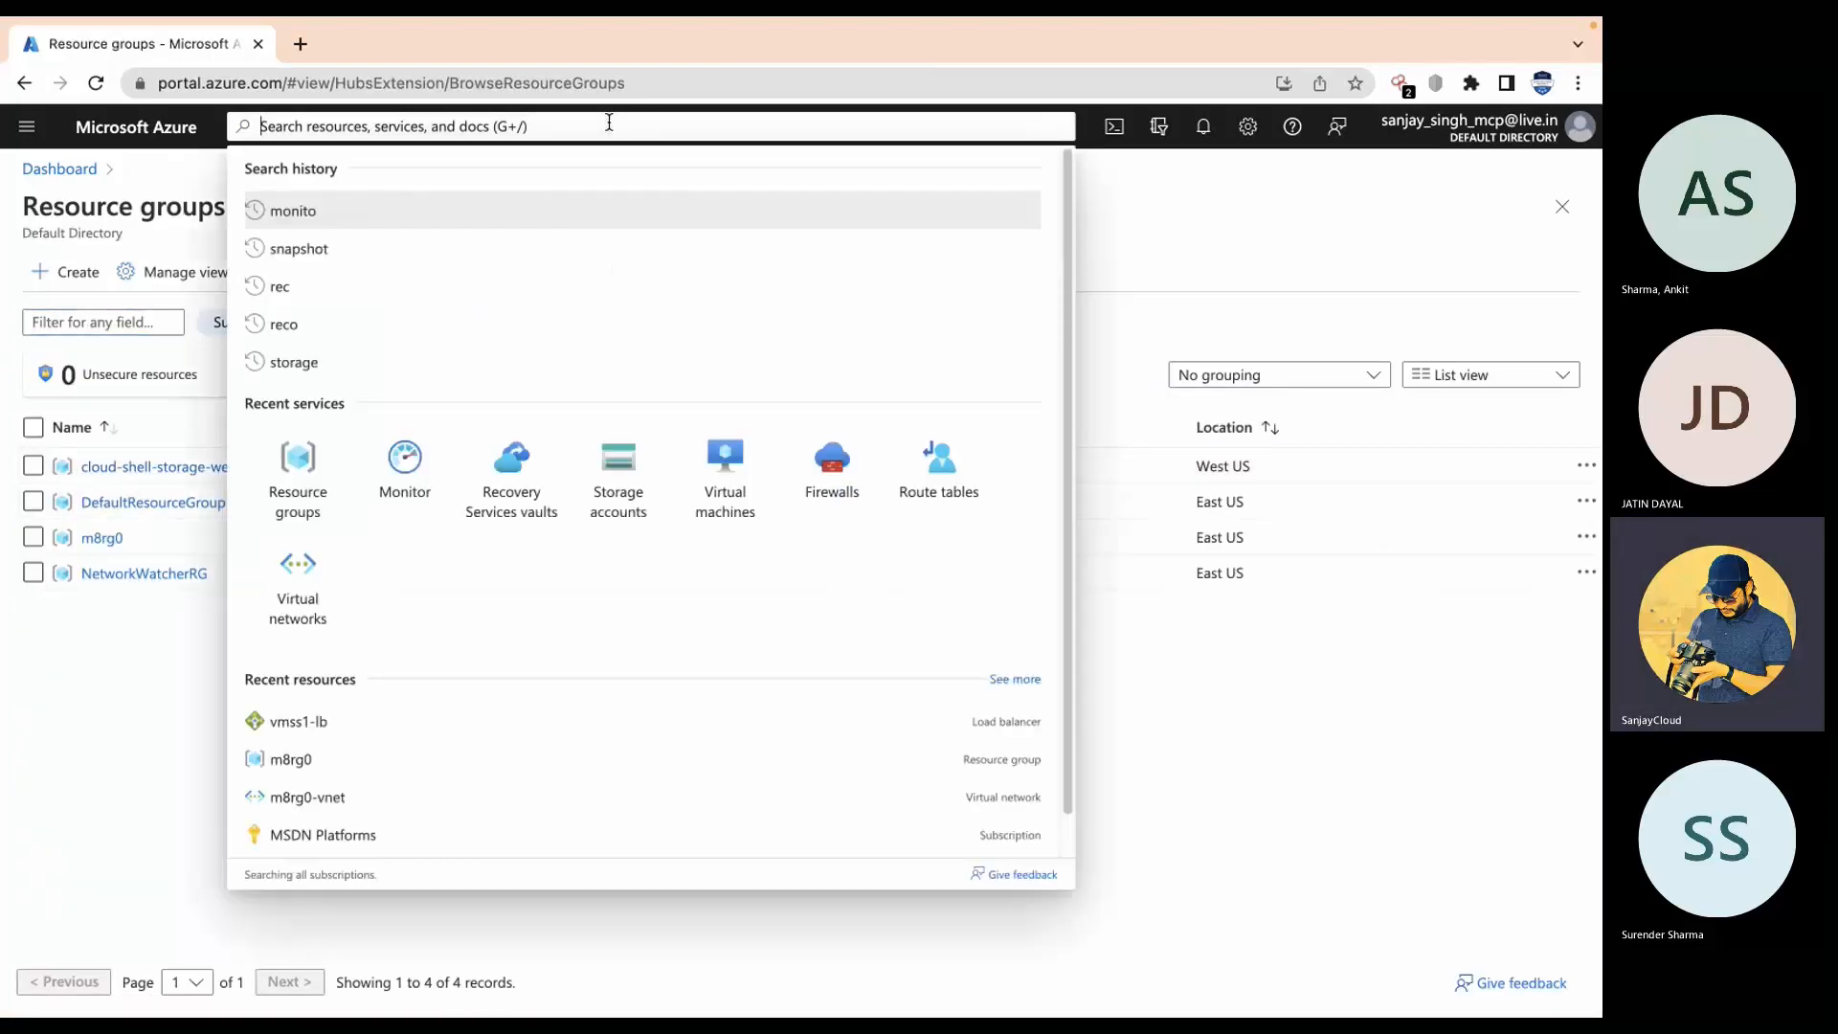
text(sub)
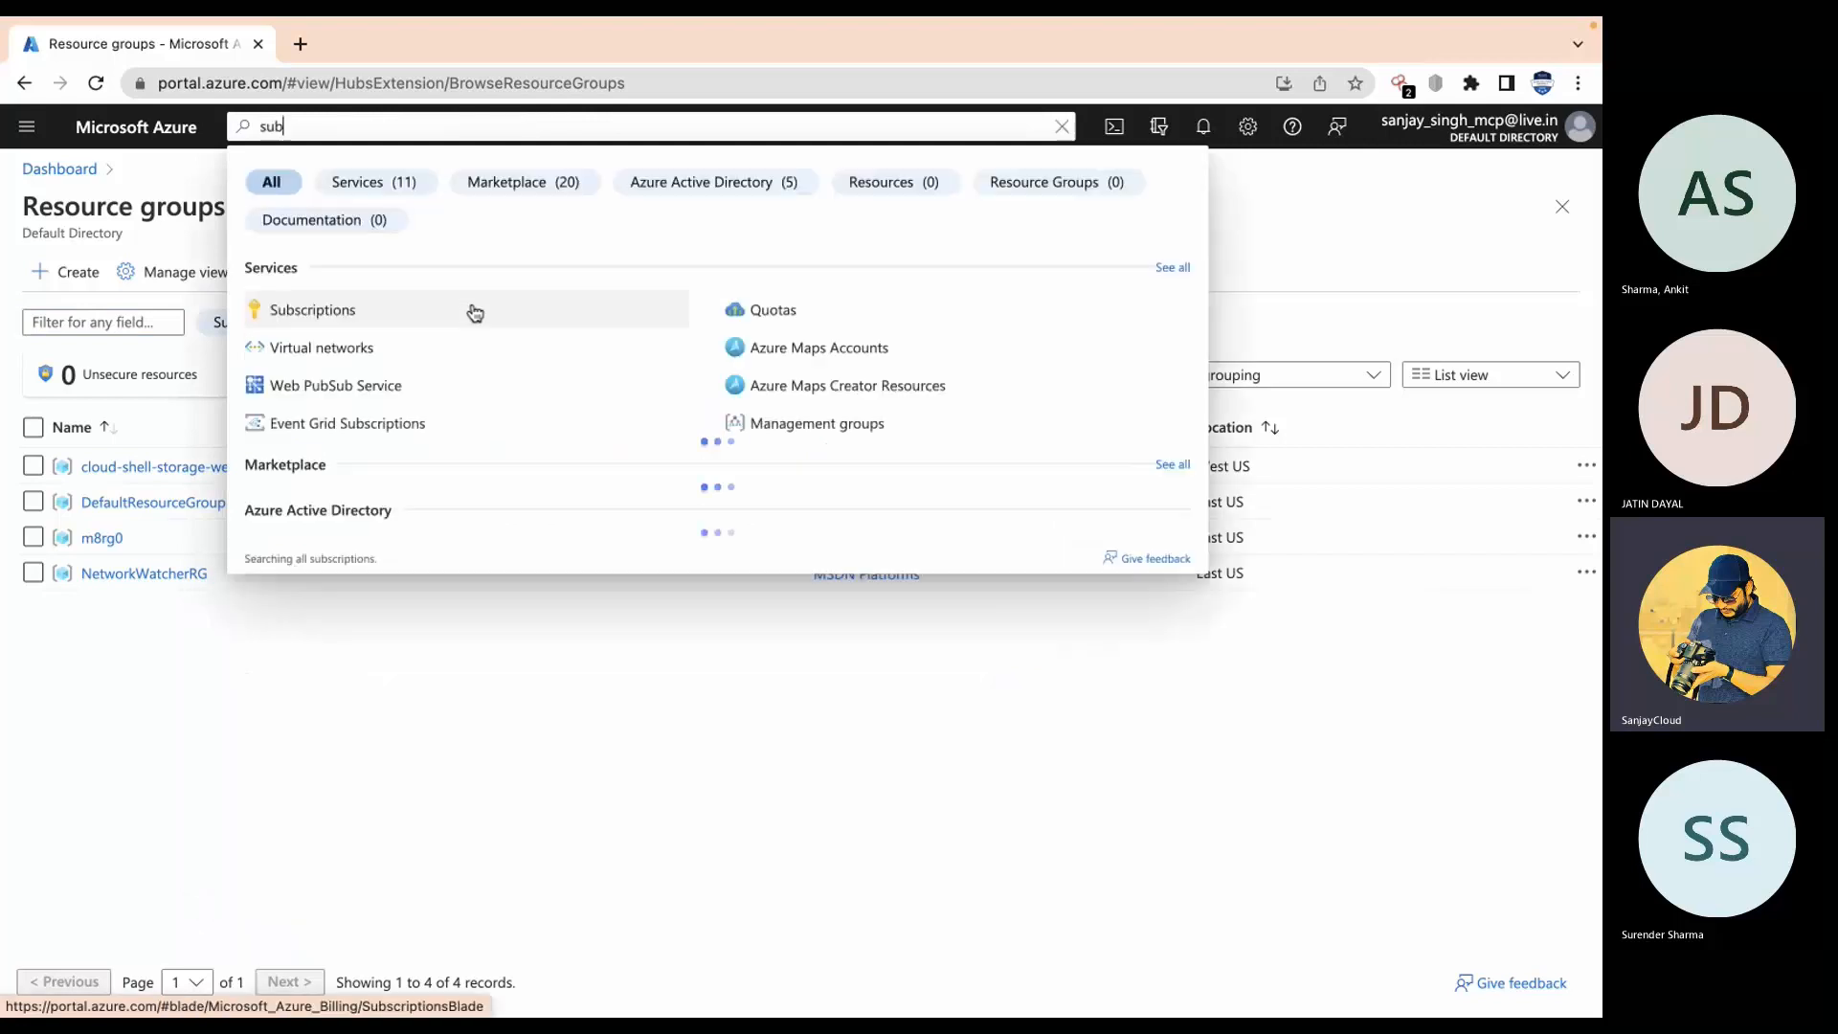
click(438, 311)
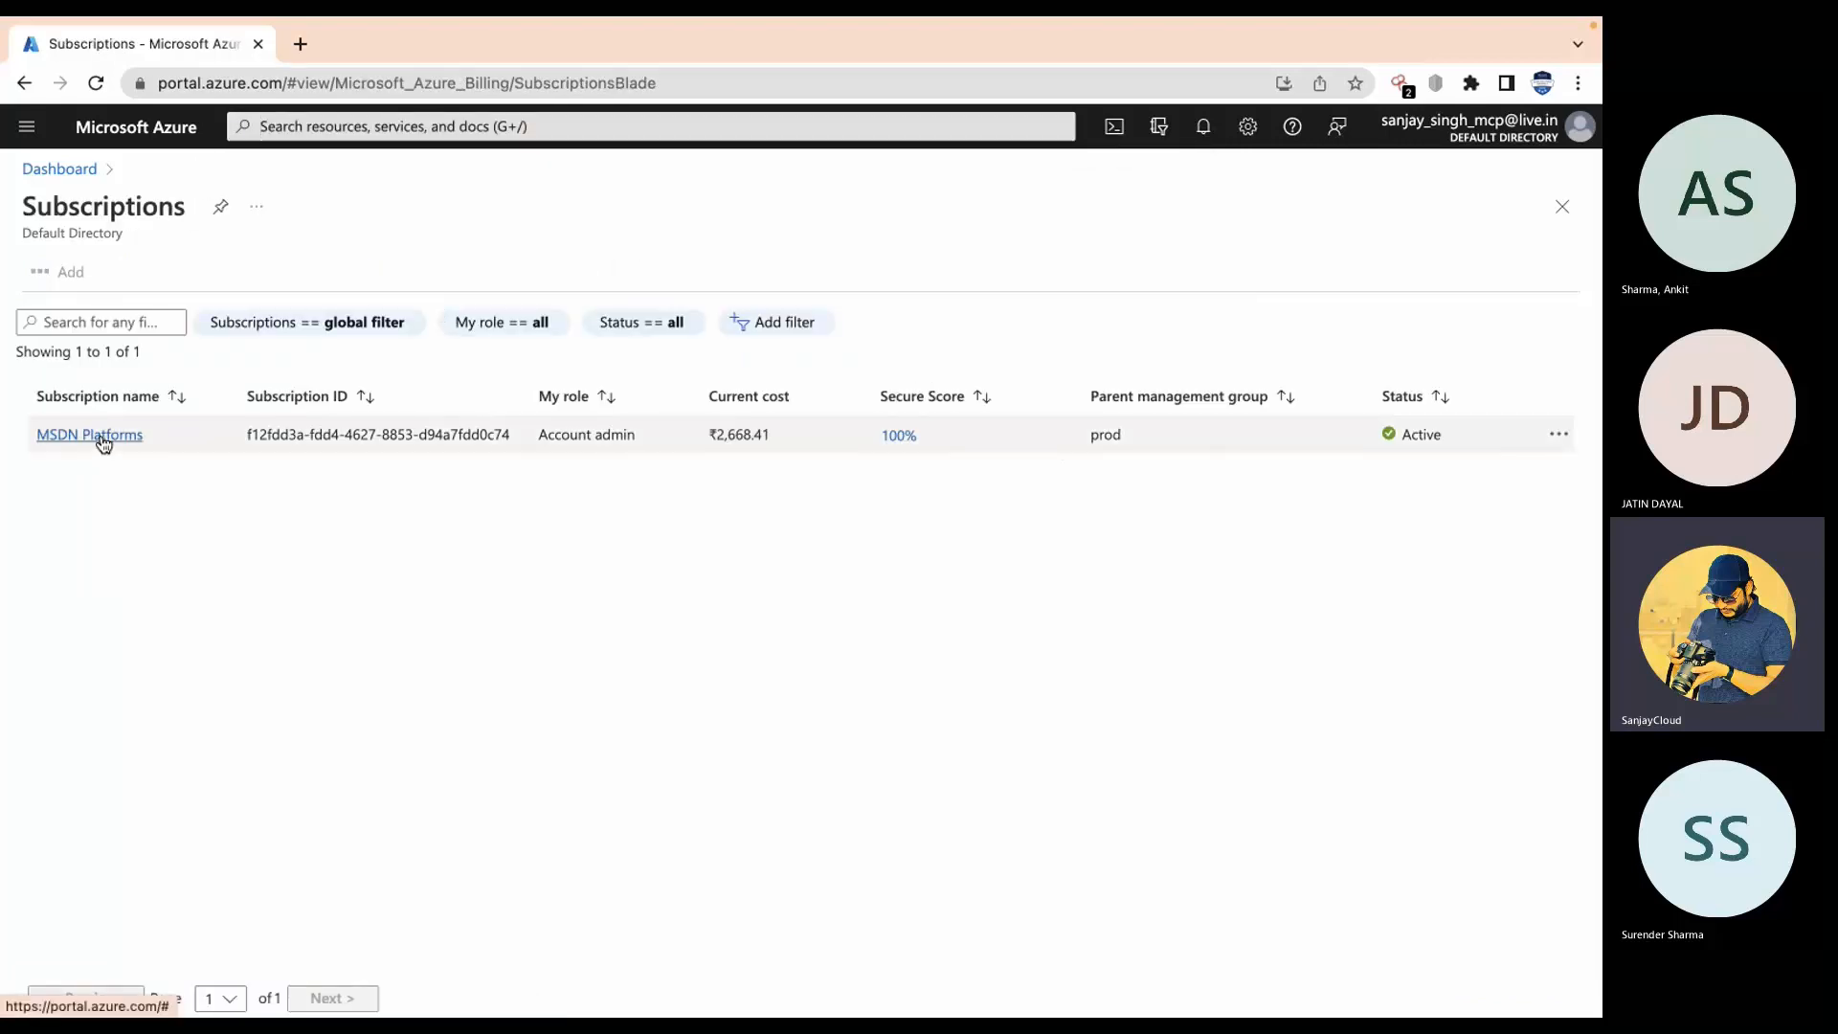
Step: Open the MSDN Platforms subscription's activity log and scroll through its 102 items
click(101, 436)
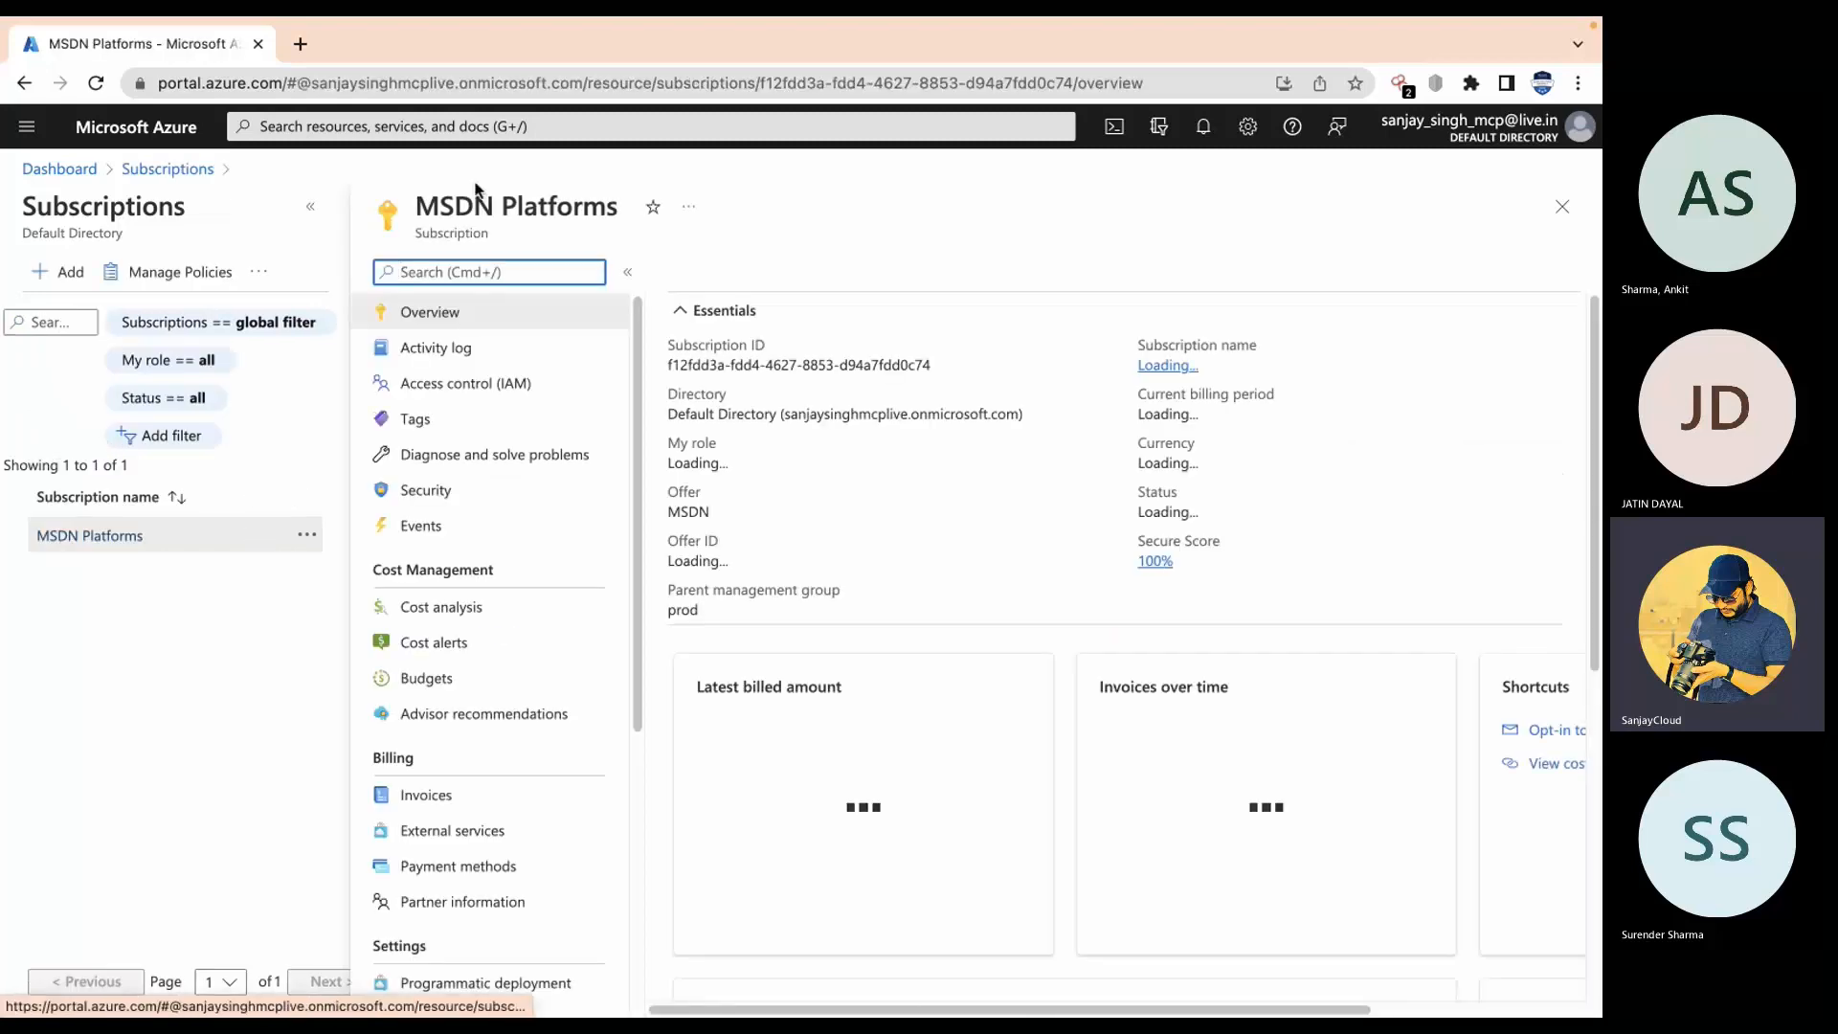
click(464, 351)
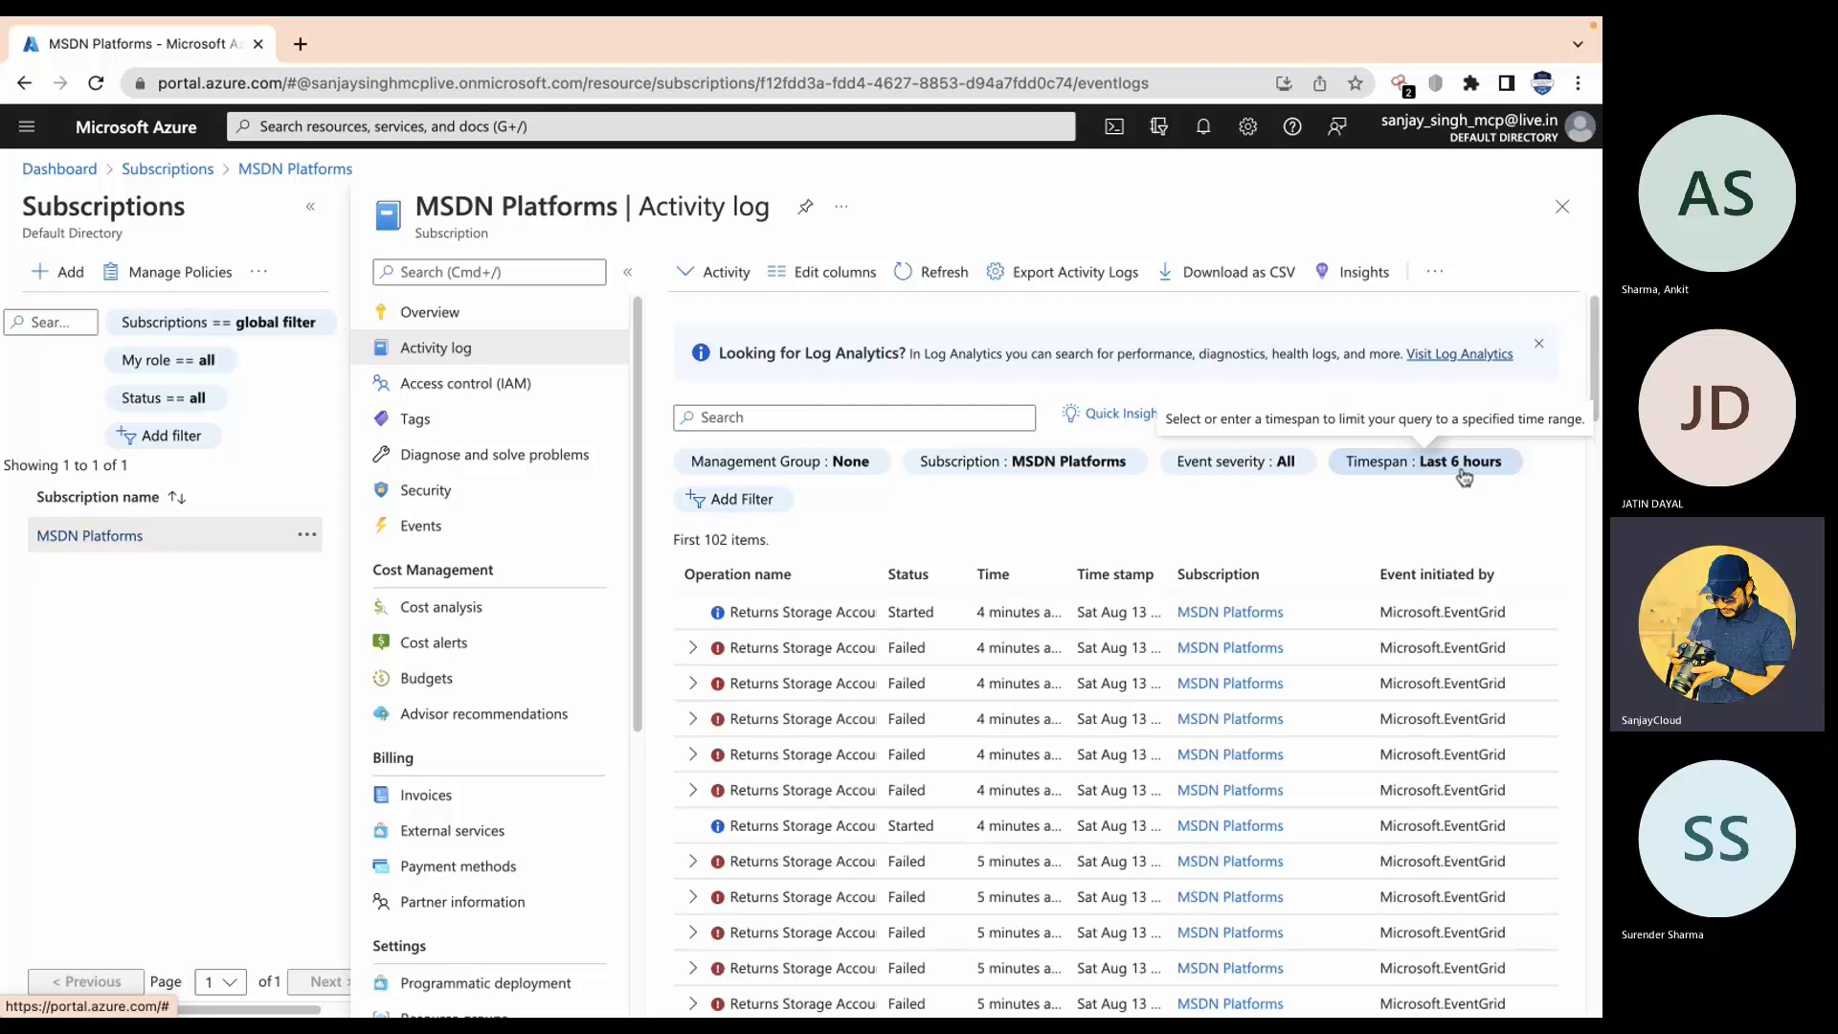
scroll(1254, 756, down, 10)
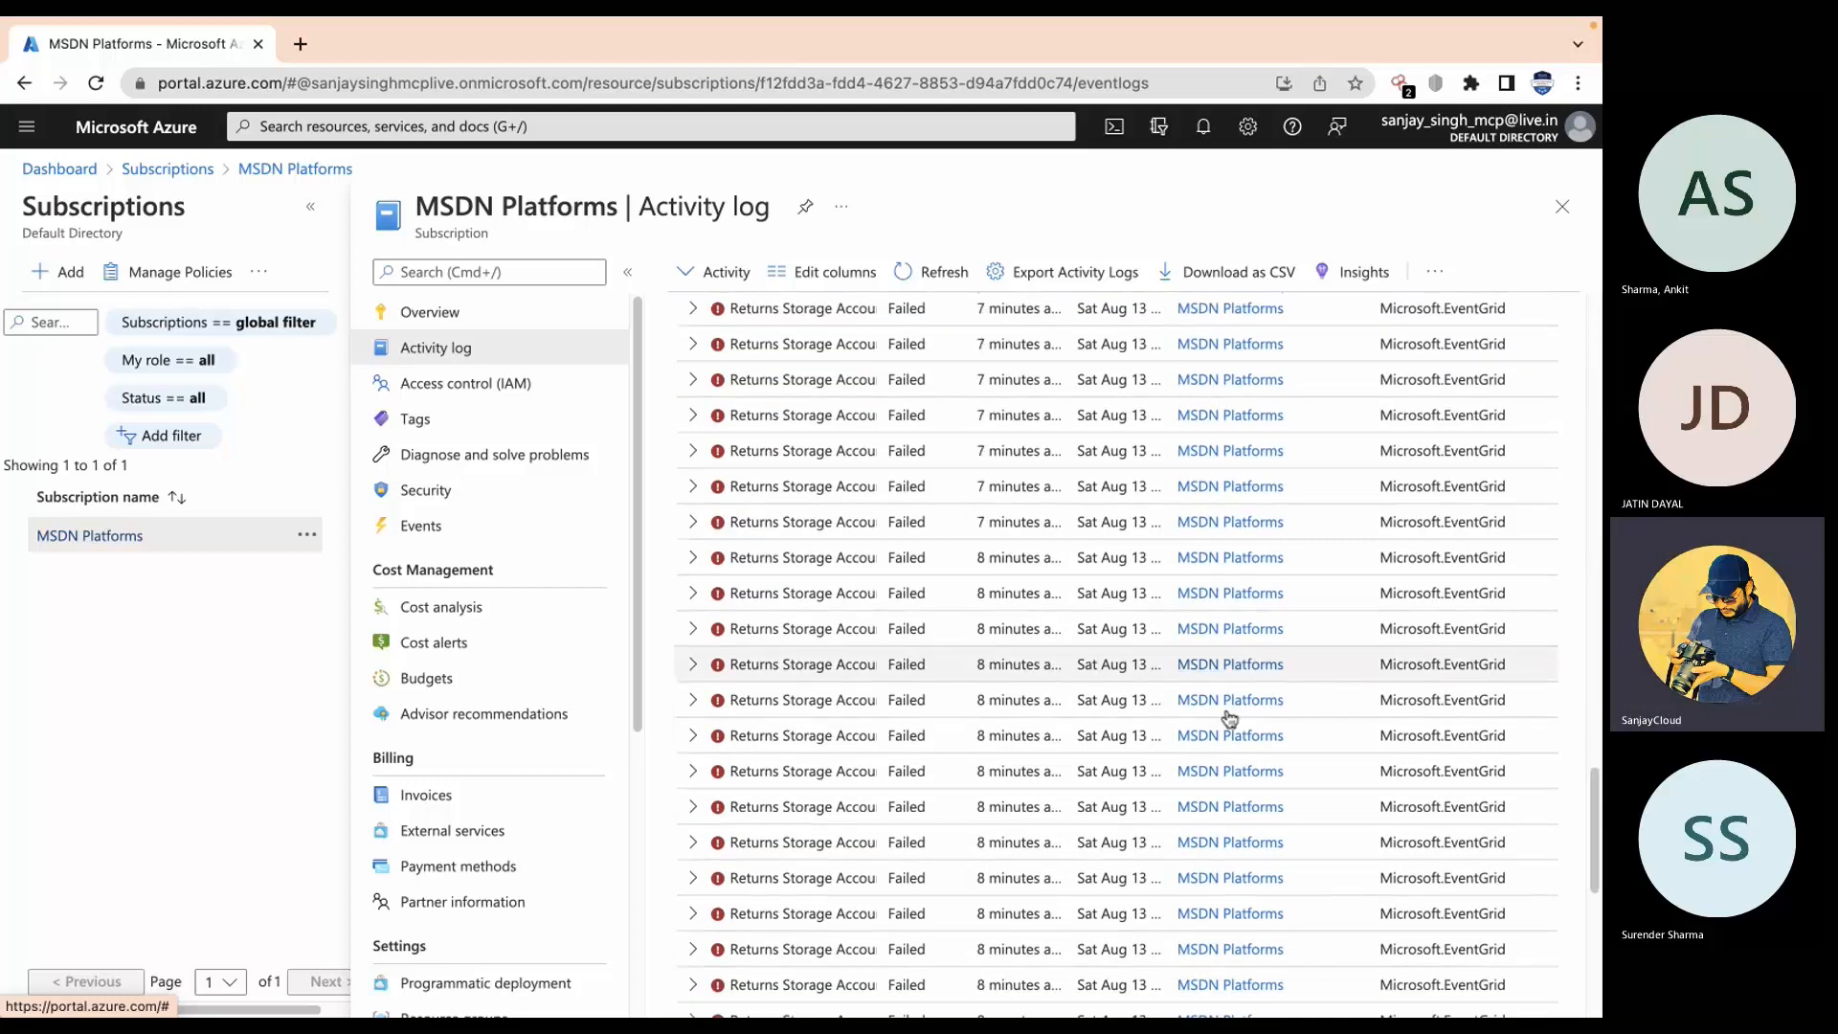
scroll(1244, 670, up, 10)
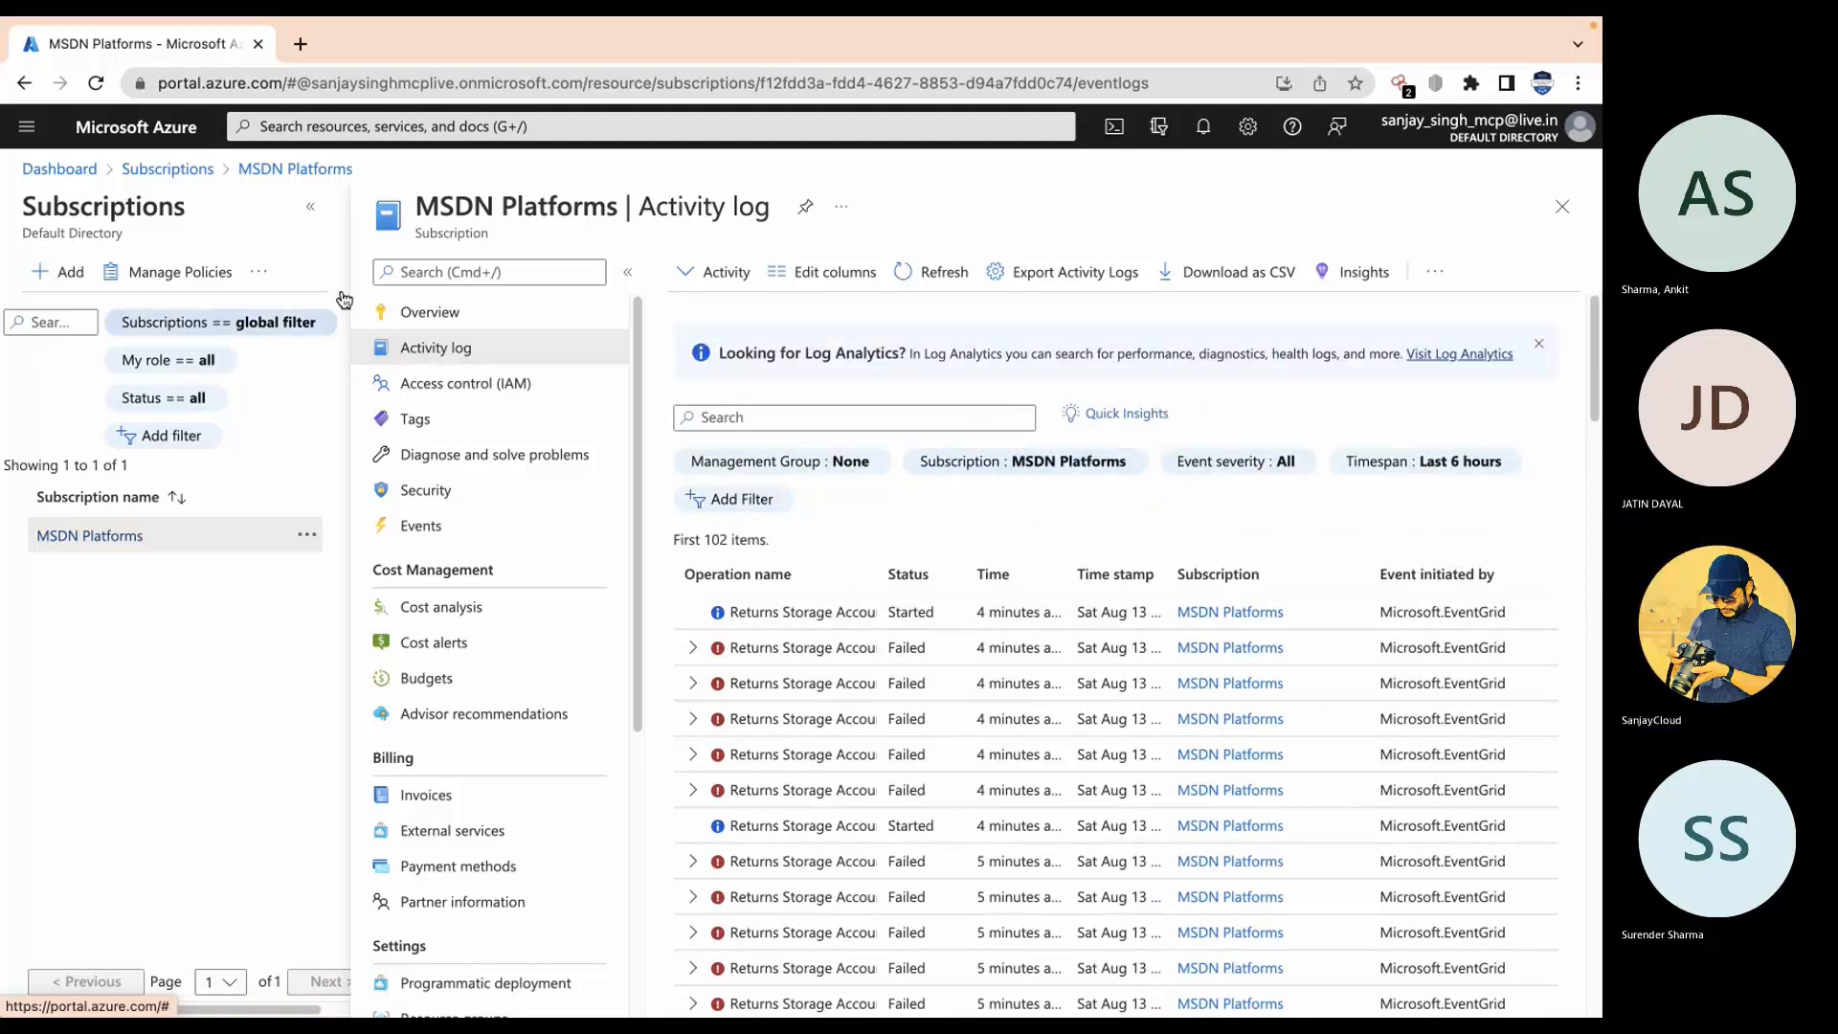
Step: Open resource group m8rg0's activity log with the resource groups list collapsed
click(1562, 206)
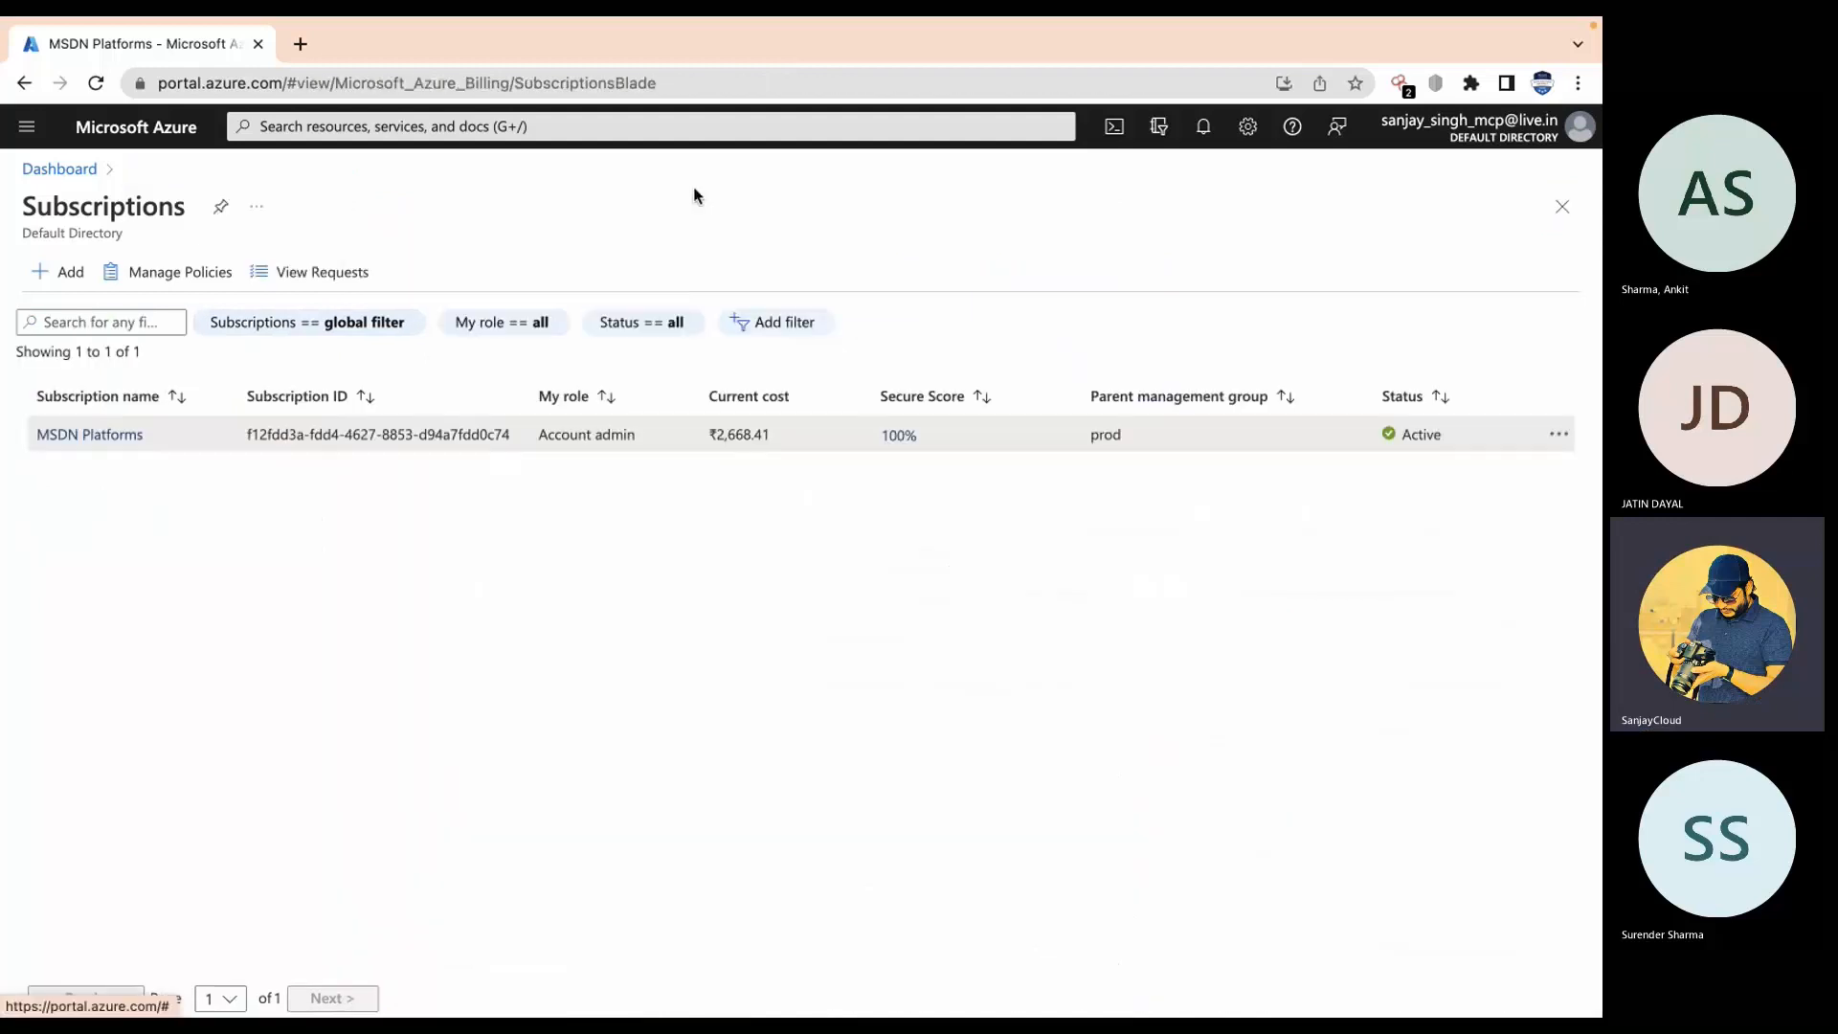
click(630, 134)
click(422, 464)
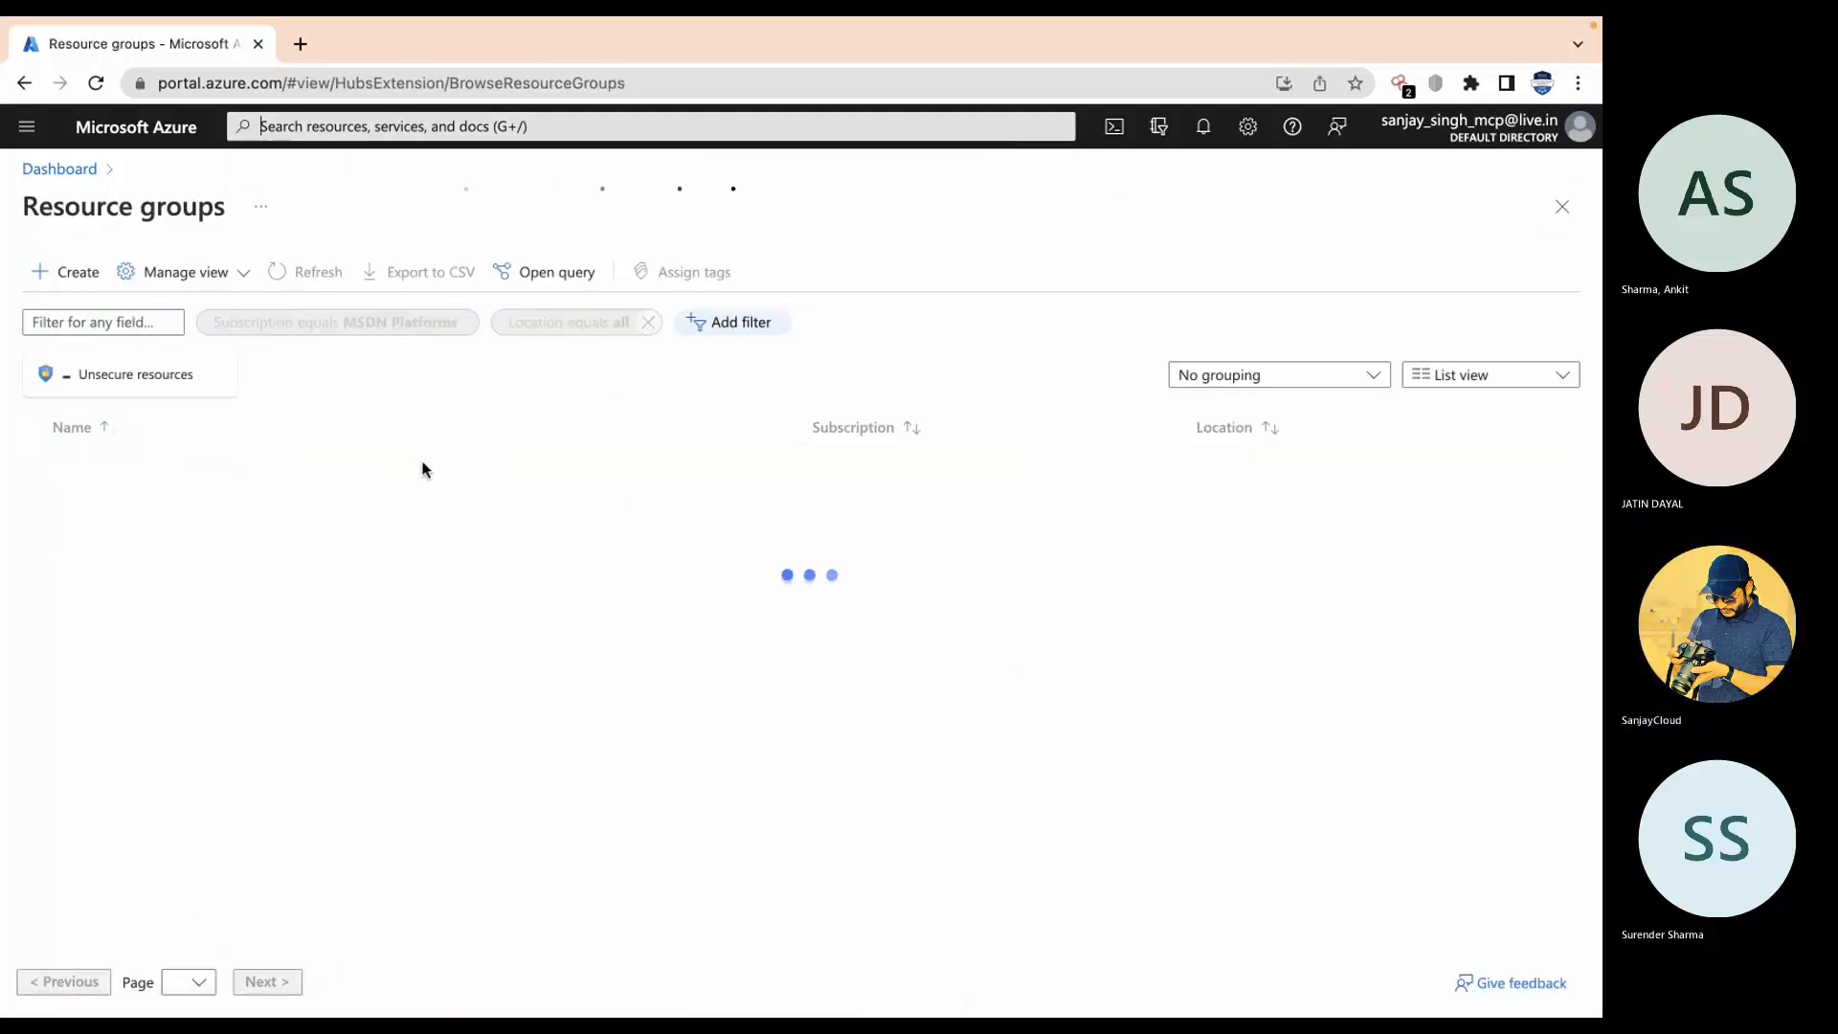
click(122, 539)
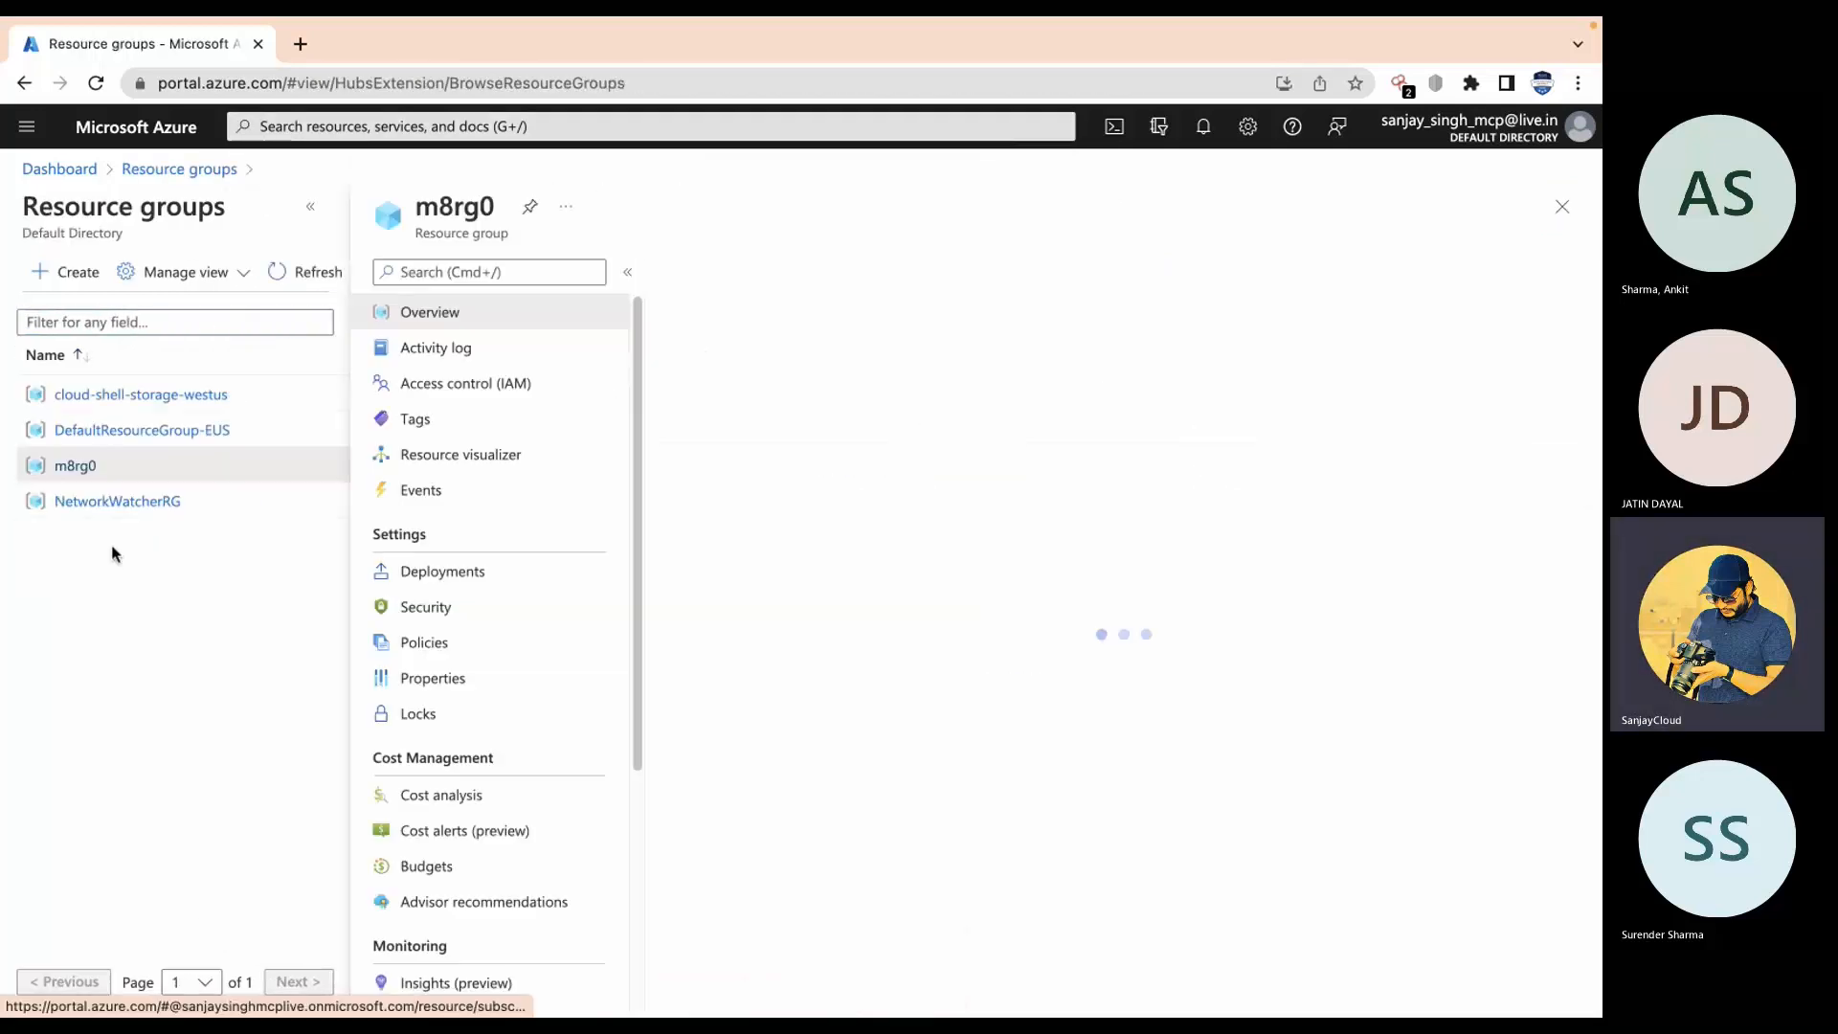
click(427, 347)
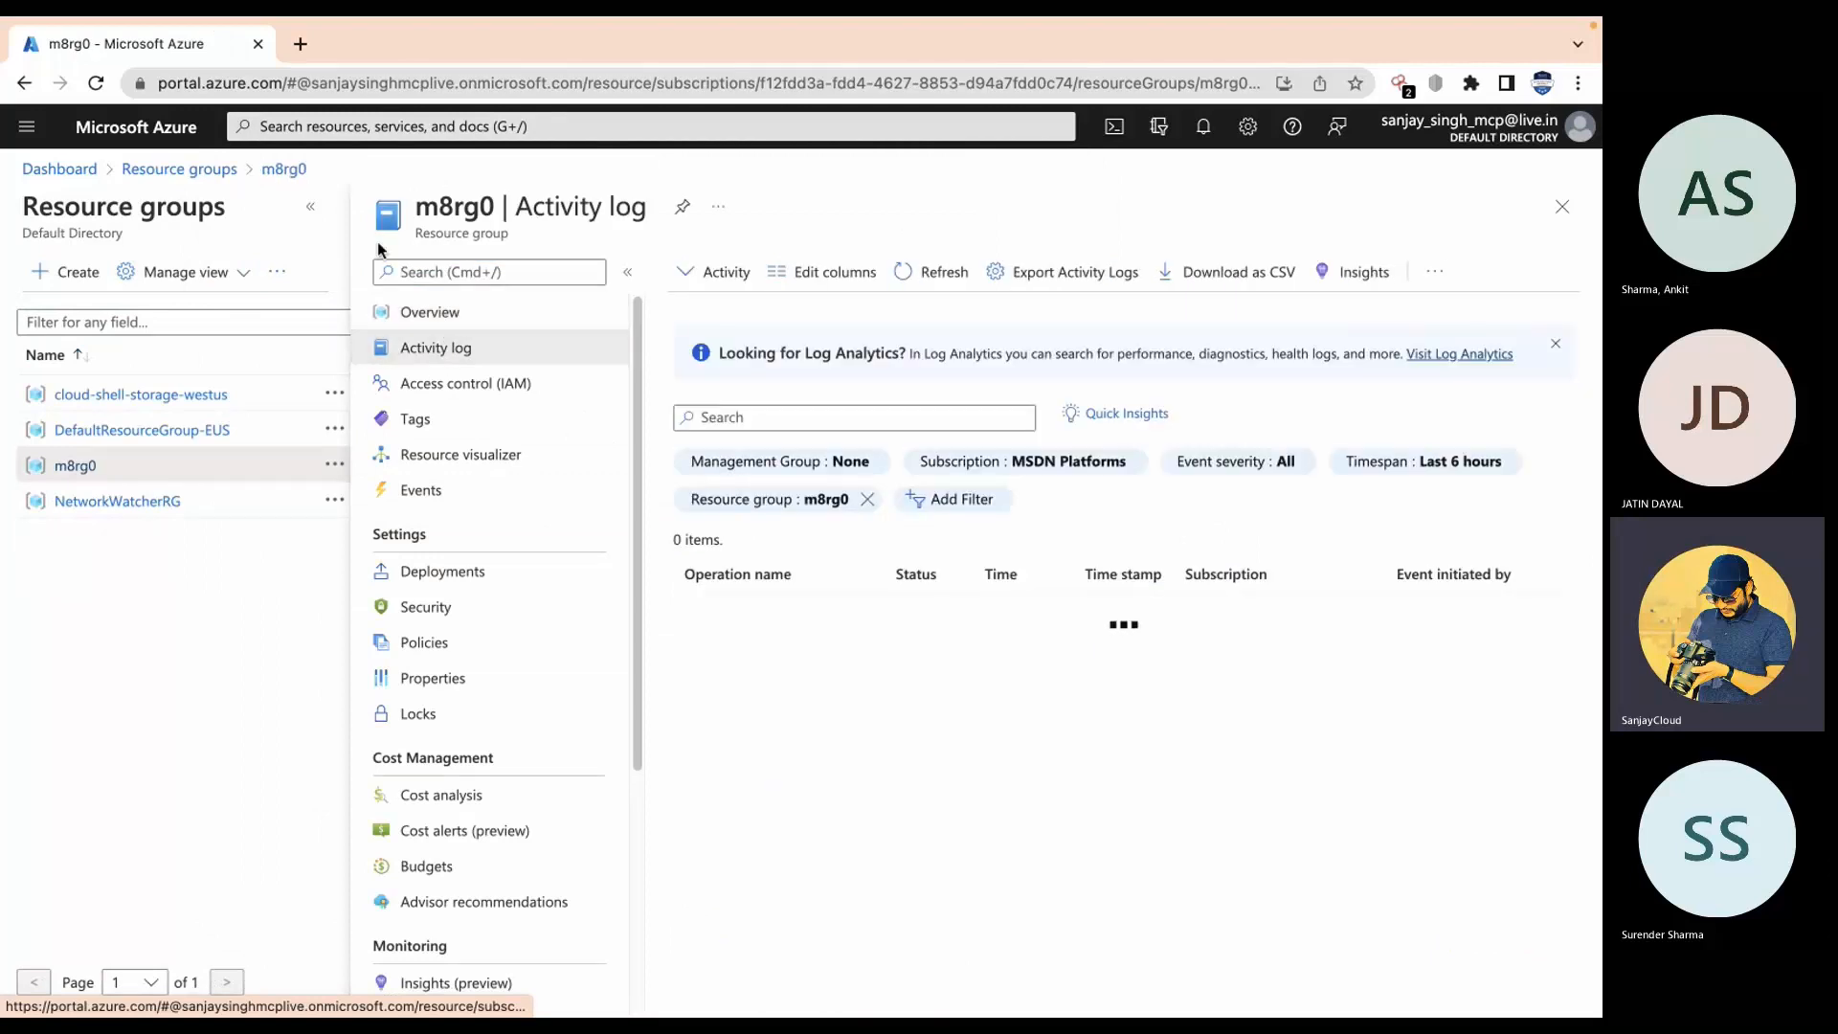
click(311, 208)
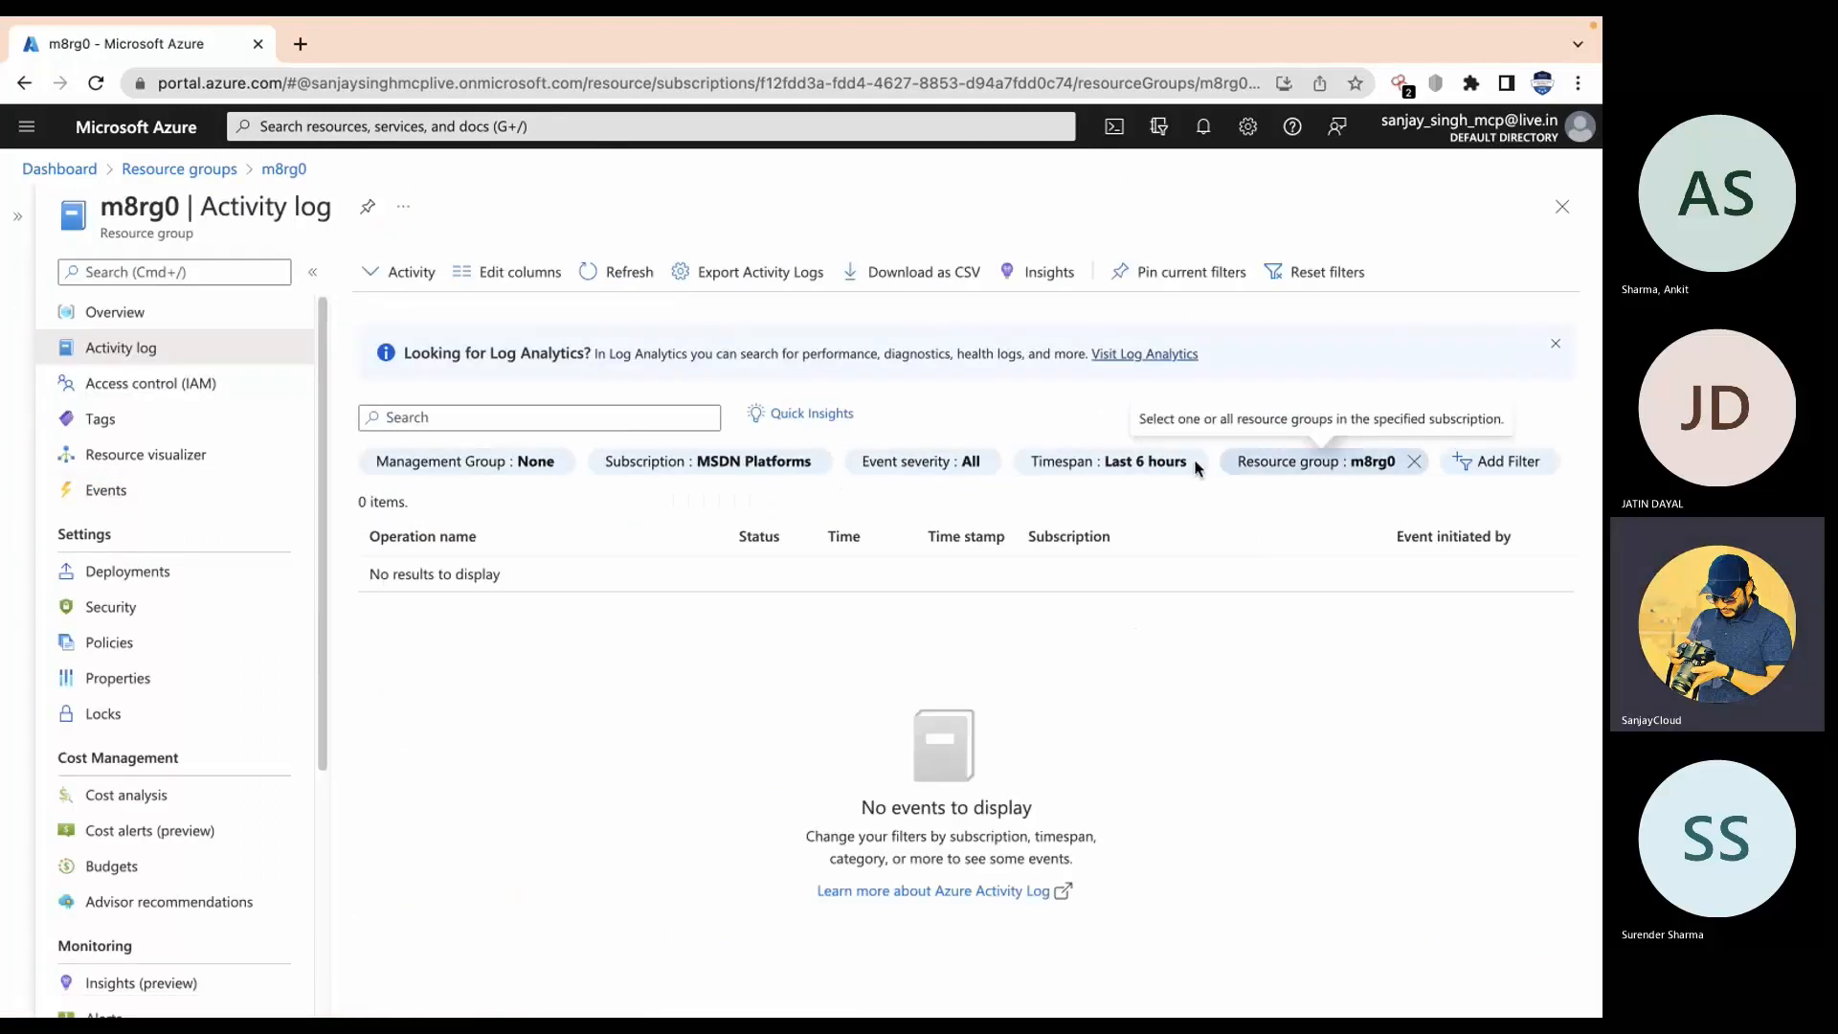
Step: Apply a Last week timespan and open the Delete Virtual Machine Scale Set event
click(1154, 466)
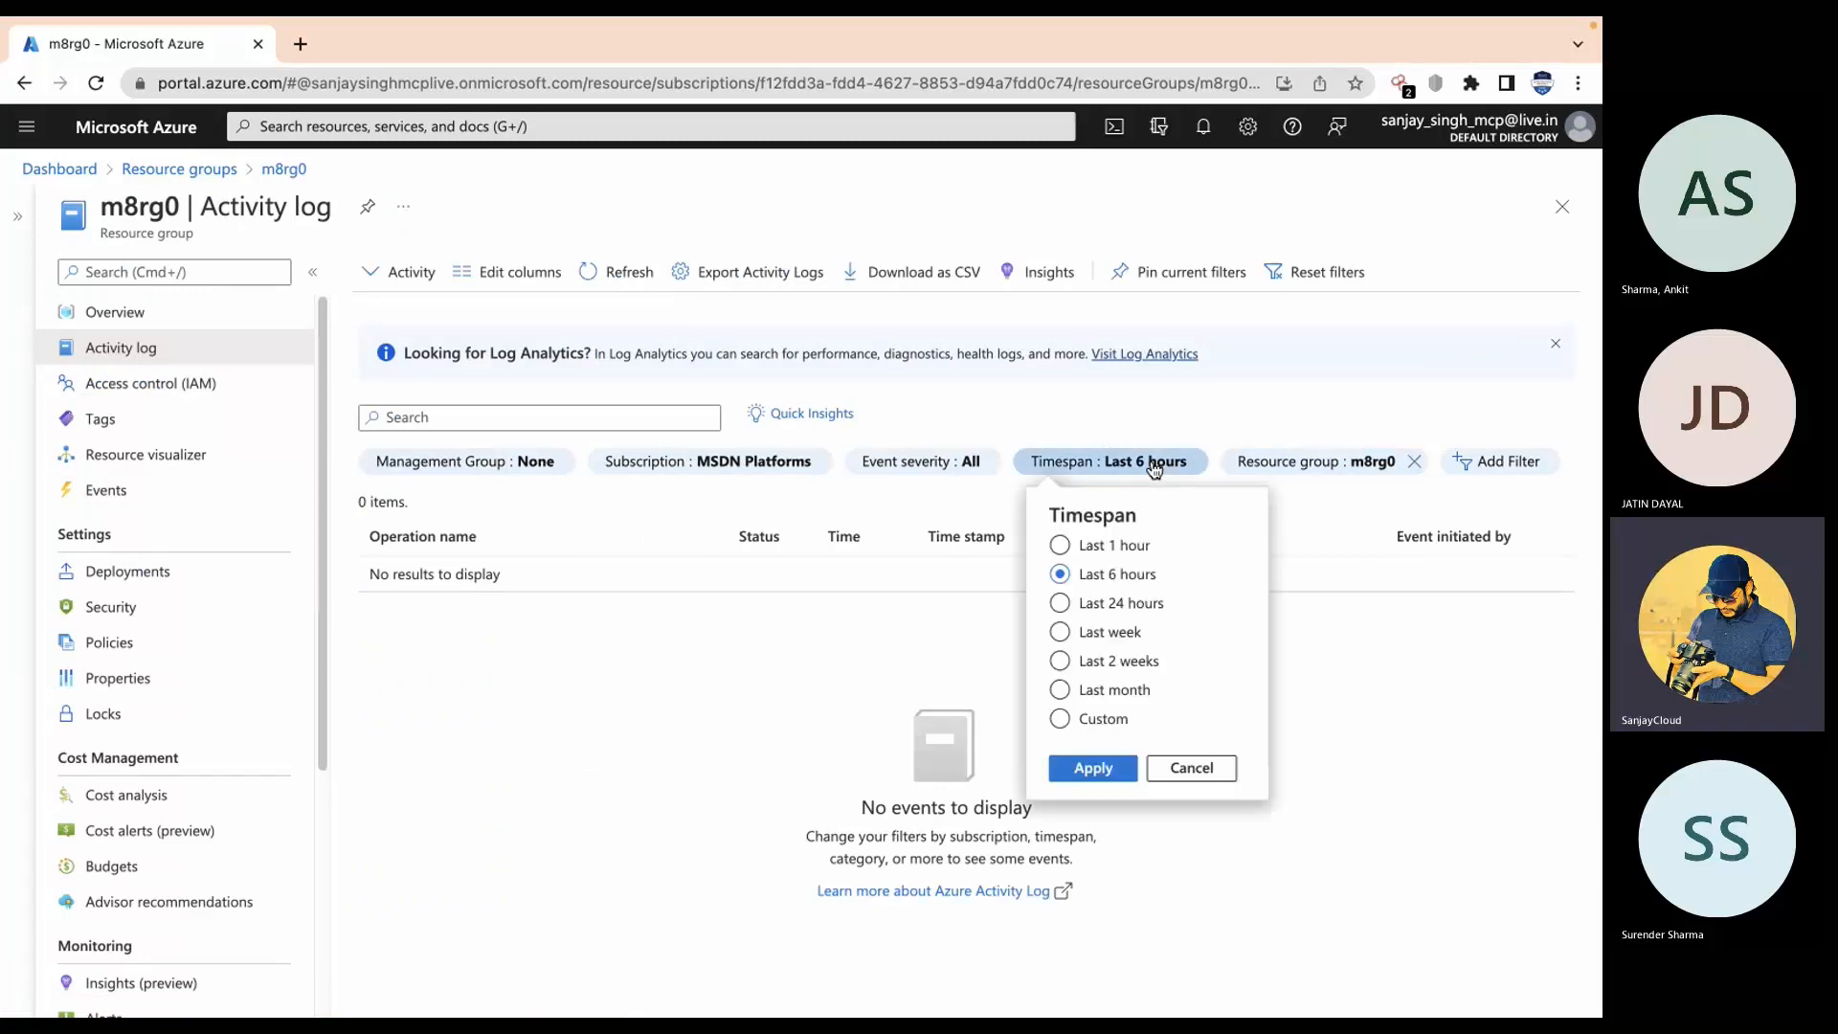
click(1084, 639)
click(1092, 767)
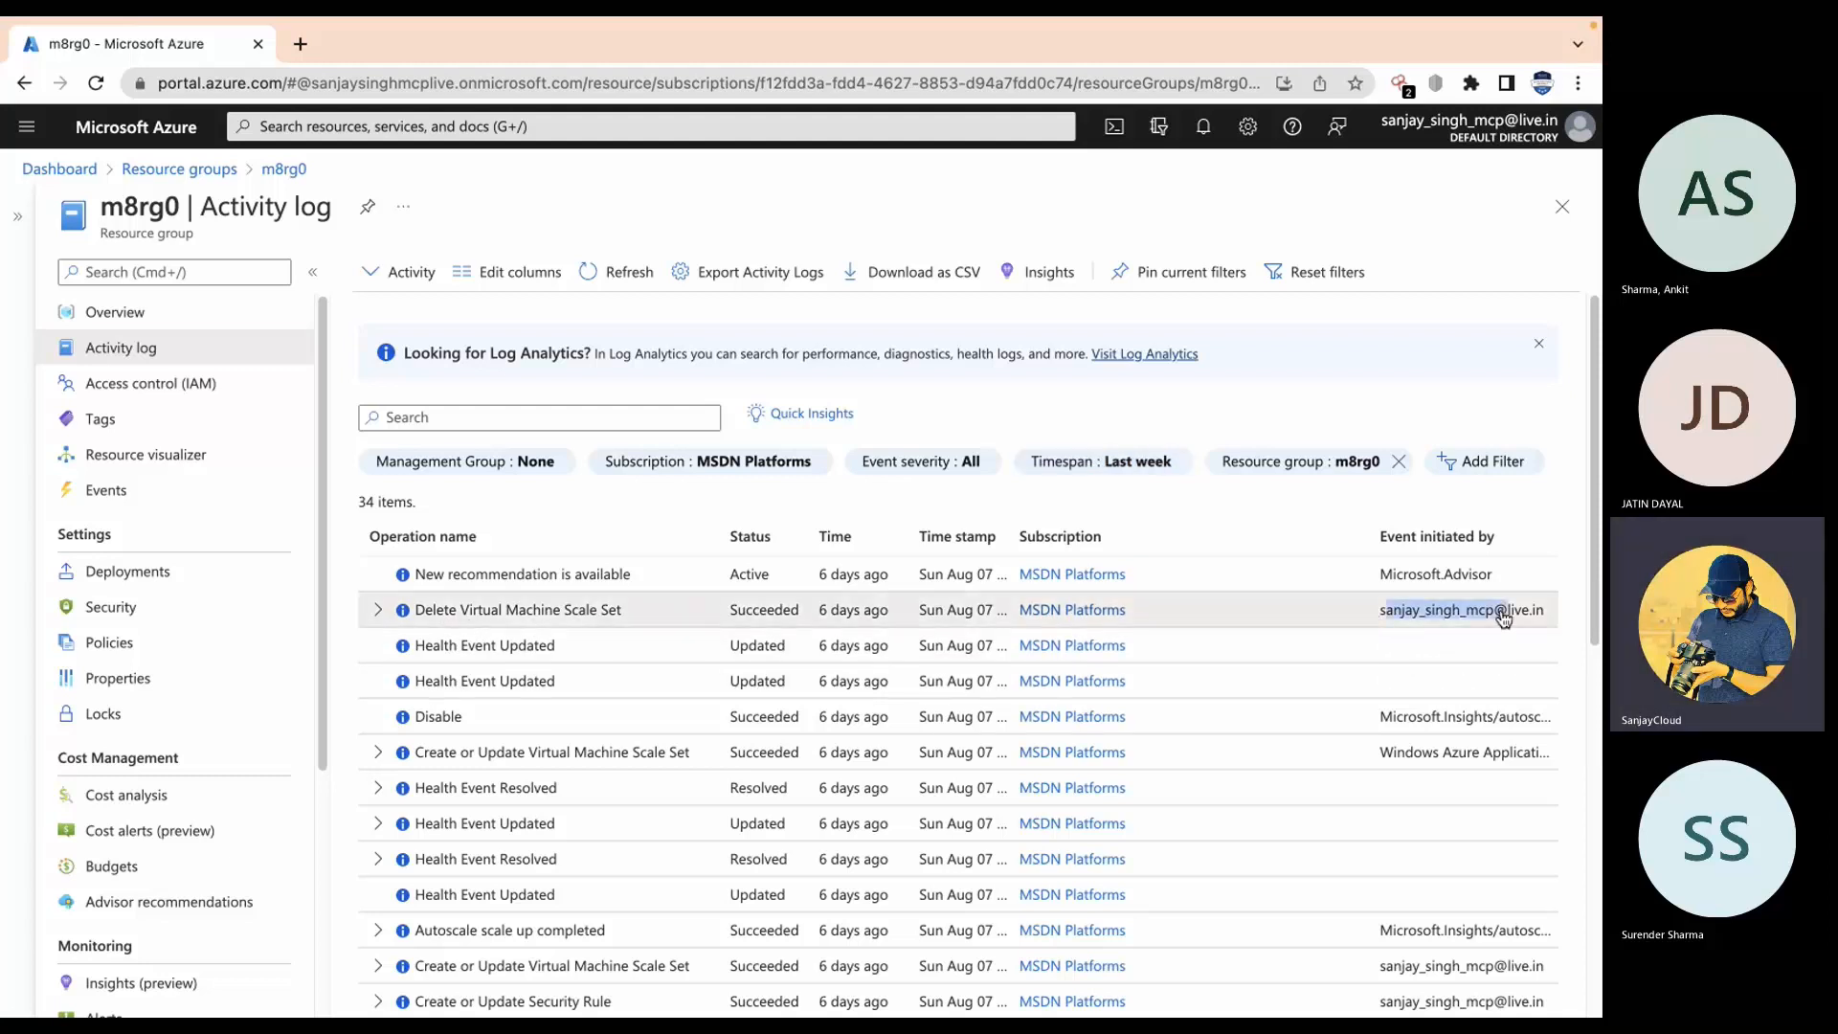
click(490, 613)
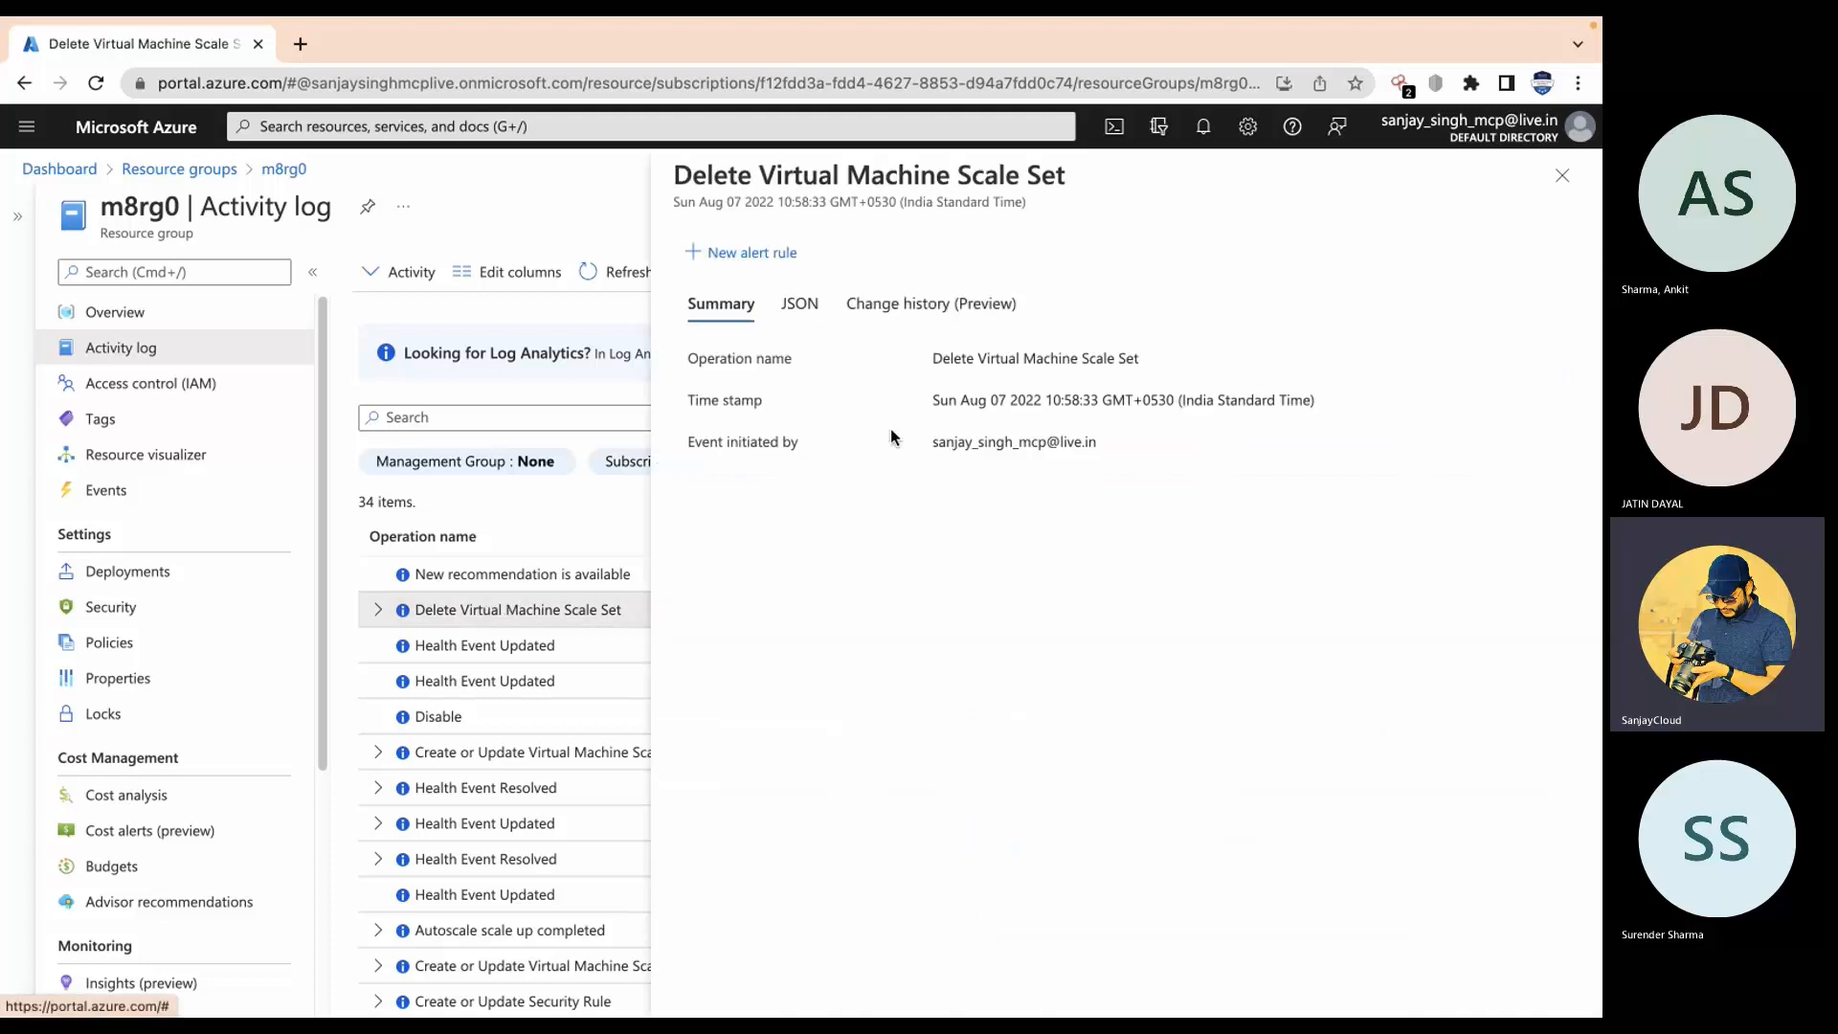
Step: Review the Delete Virtual Machine Scale Set event summary and switch to its raw JSON
drag(1214, 402, 686, 442)
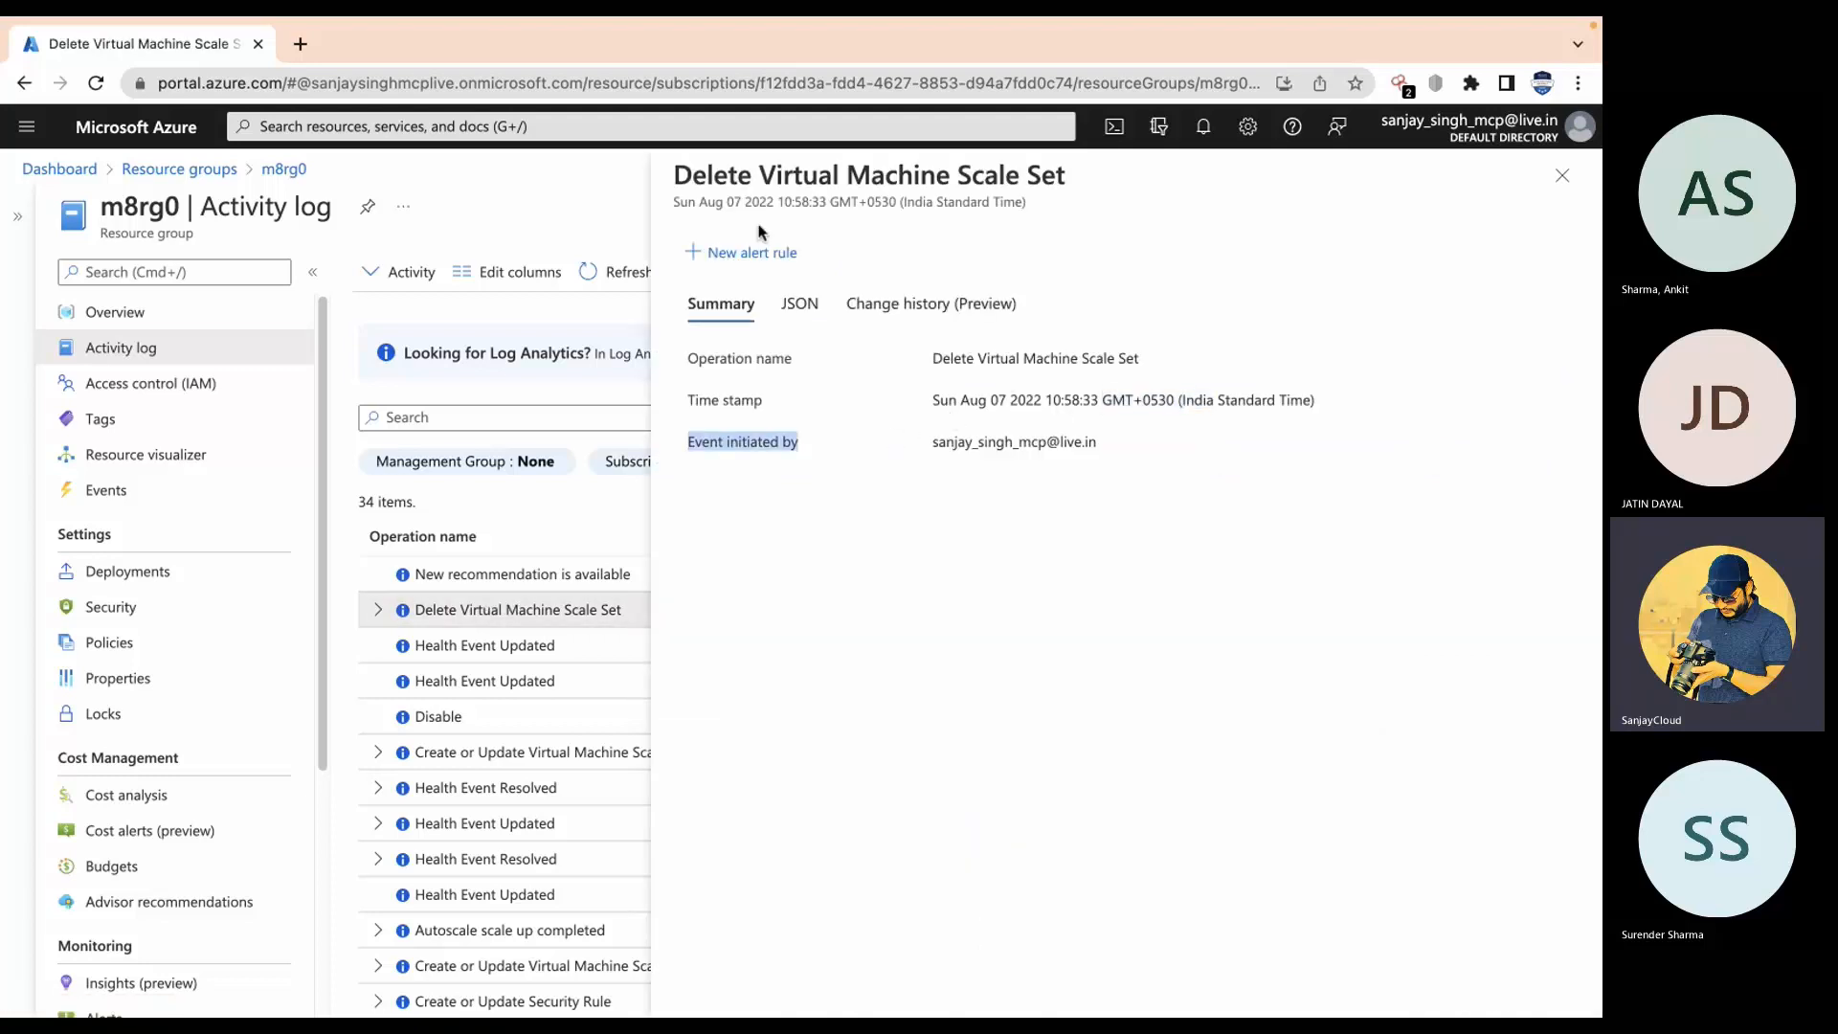
click(804, 305)
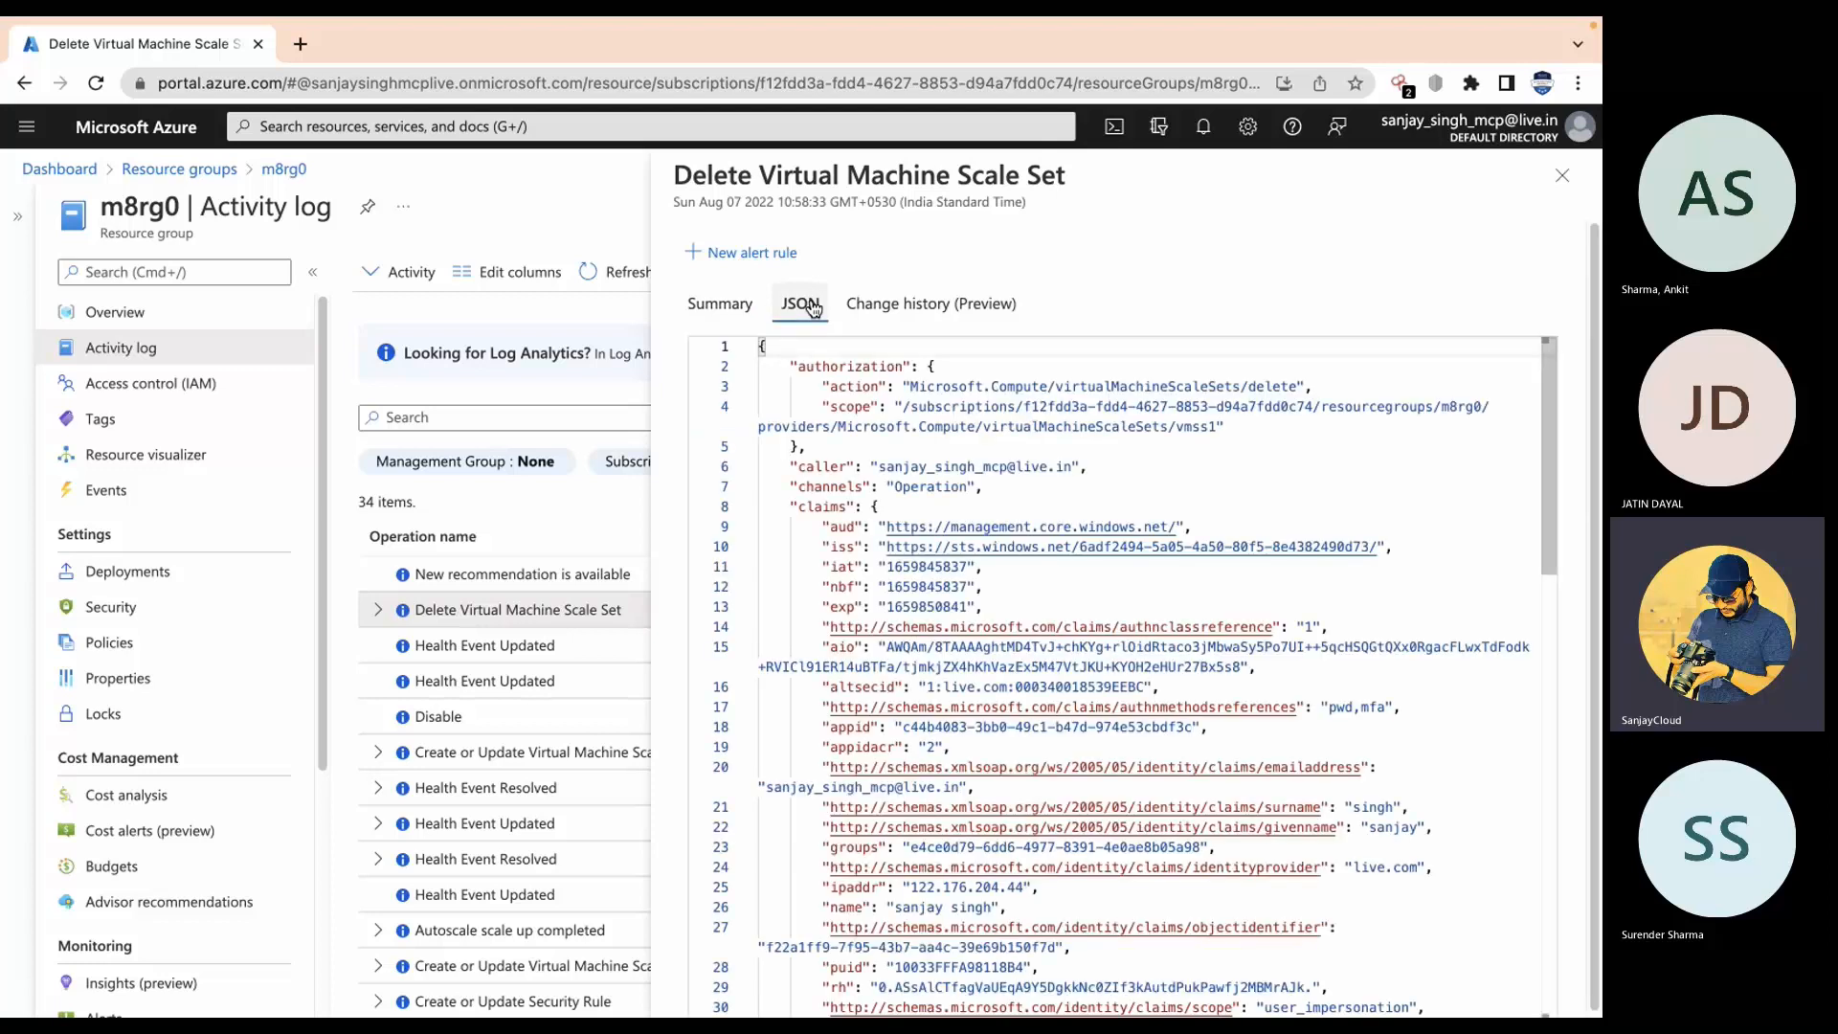
scroll(871, 573, down, 3)
scroll(871, 573, up, 3)
scroll(995, 742, down, 3)
scroll(995, 742, up, 2)
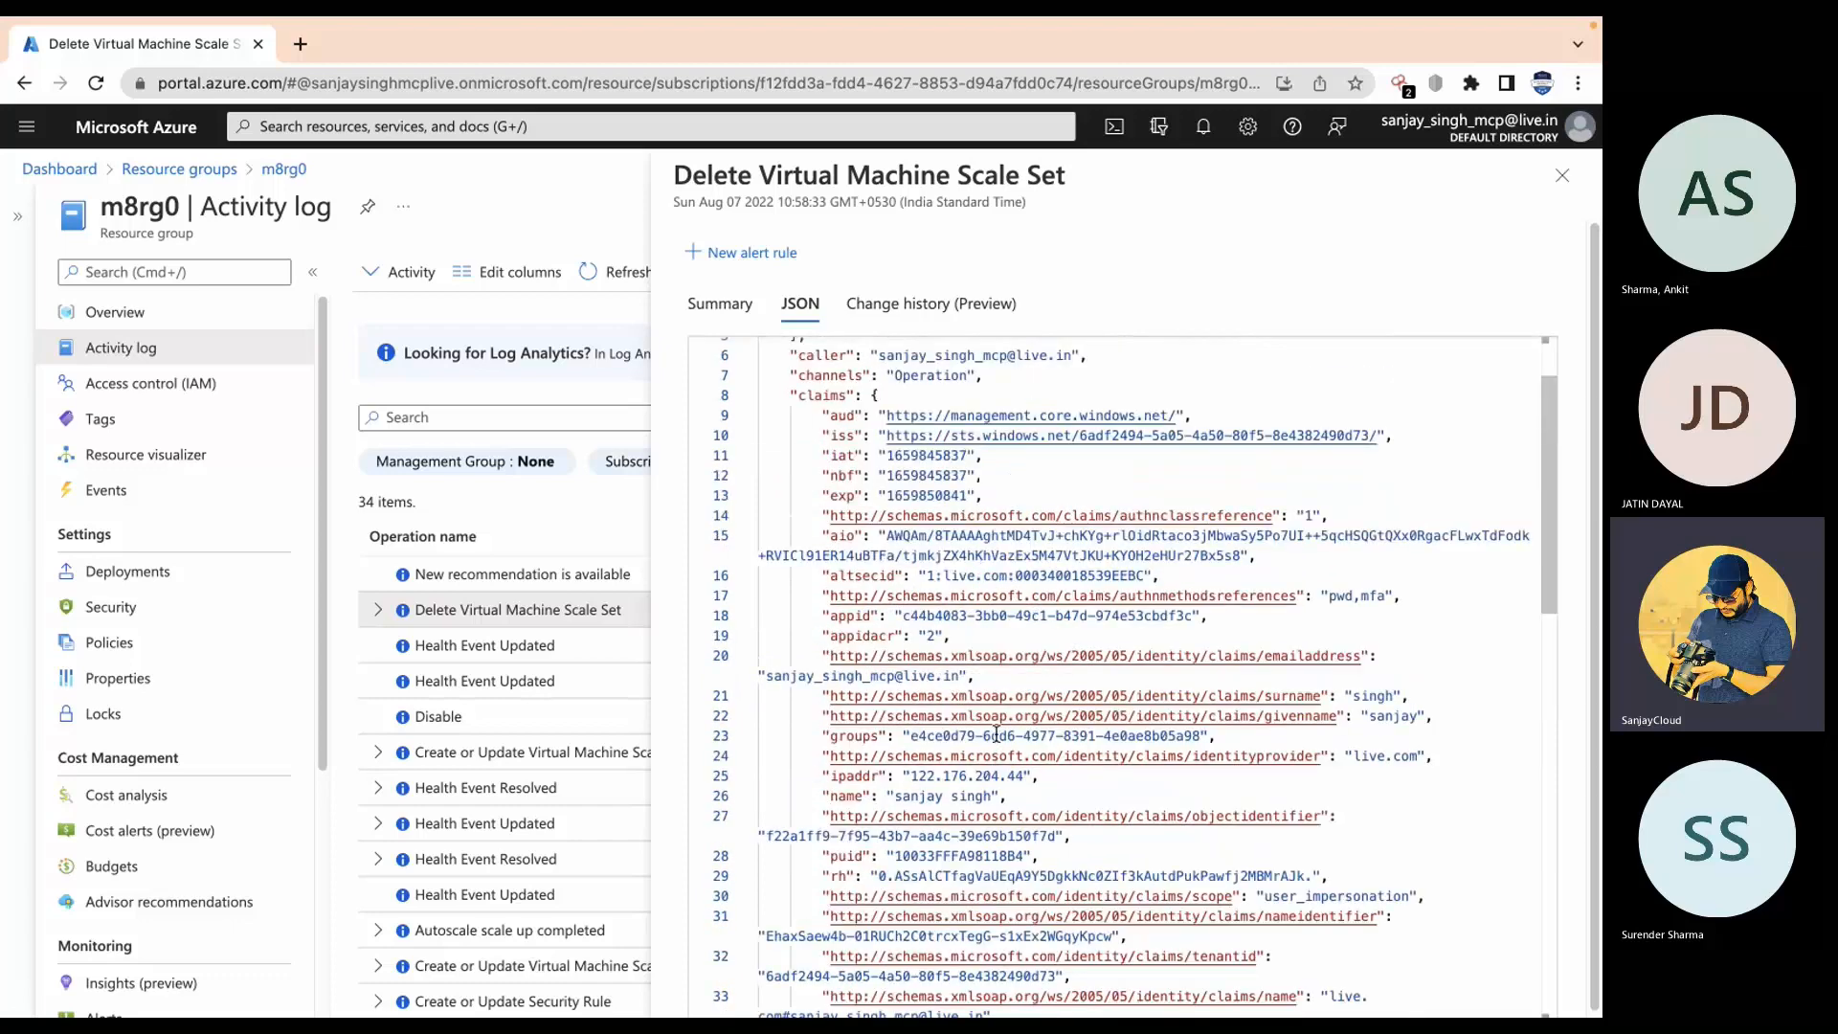
Step: Highlight the ipaddr, caller name, Succeeded status and operation name, then close the details
drag(903, 775, 1039, 776)
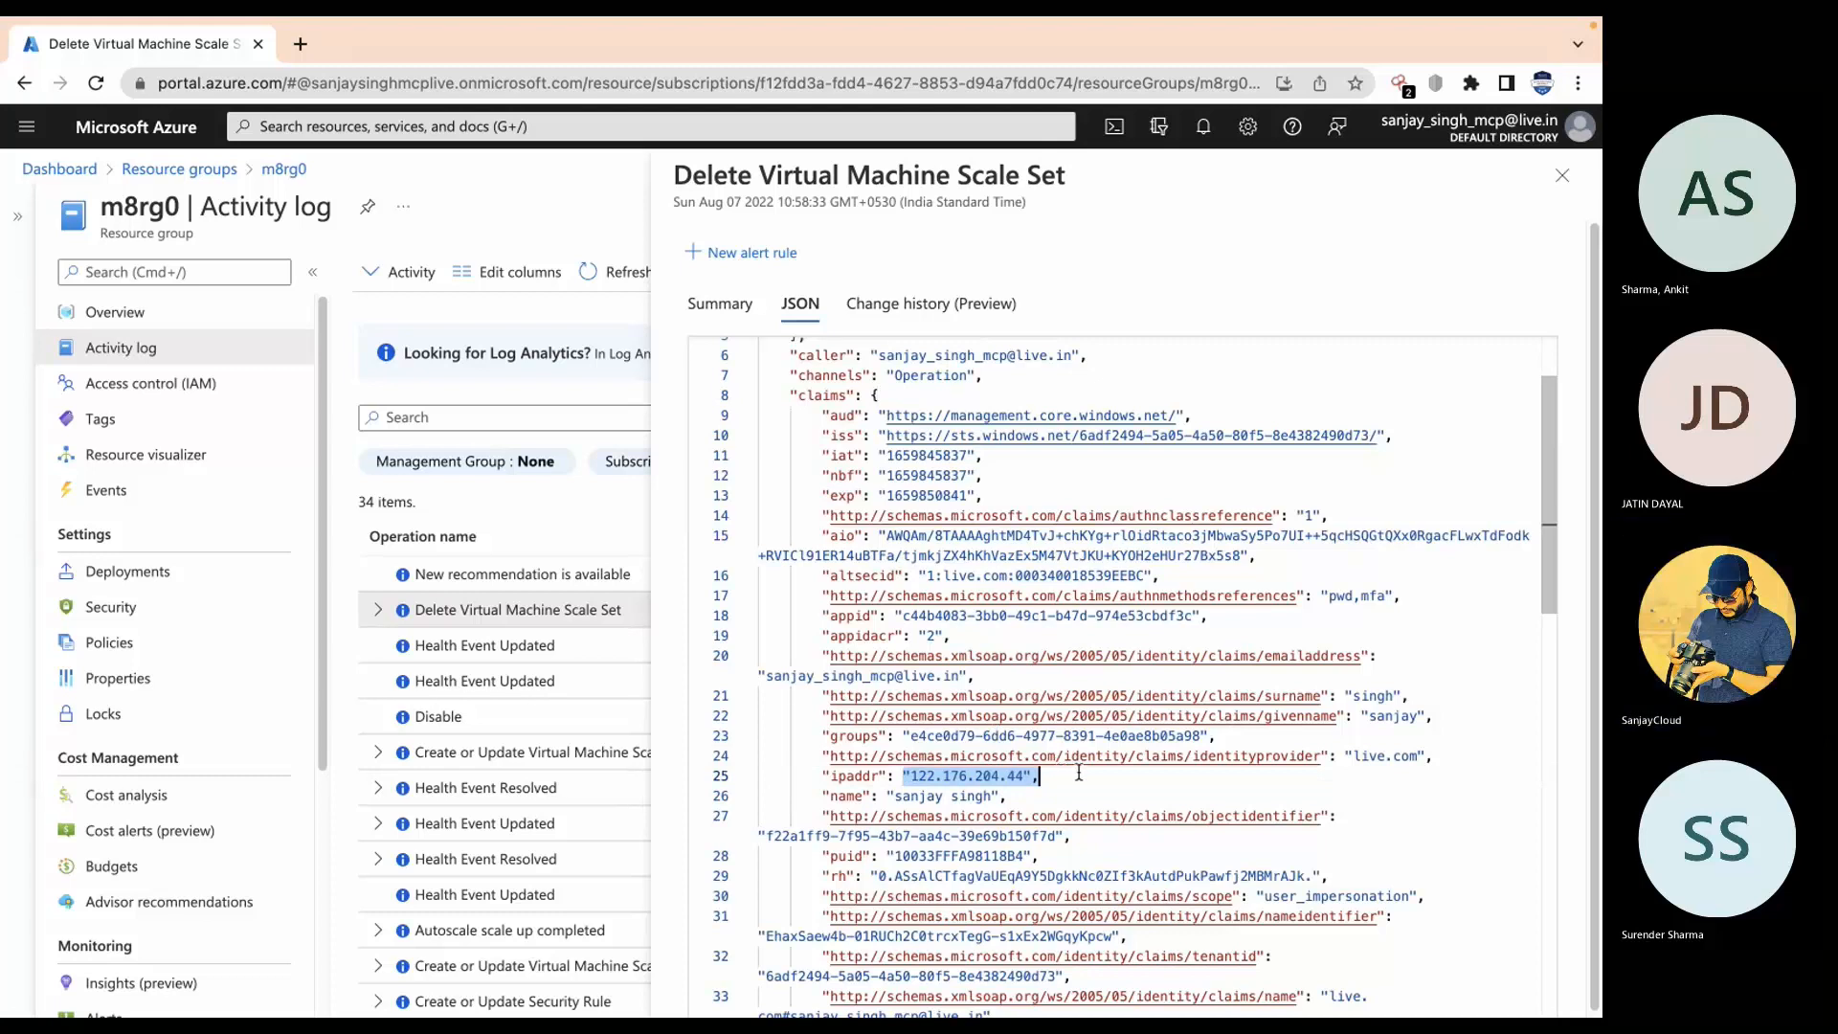
drag(1007, 795, 897, 790)
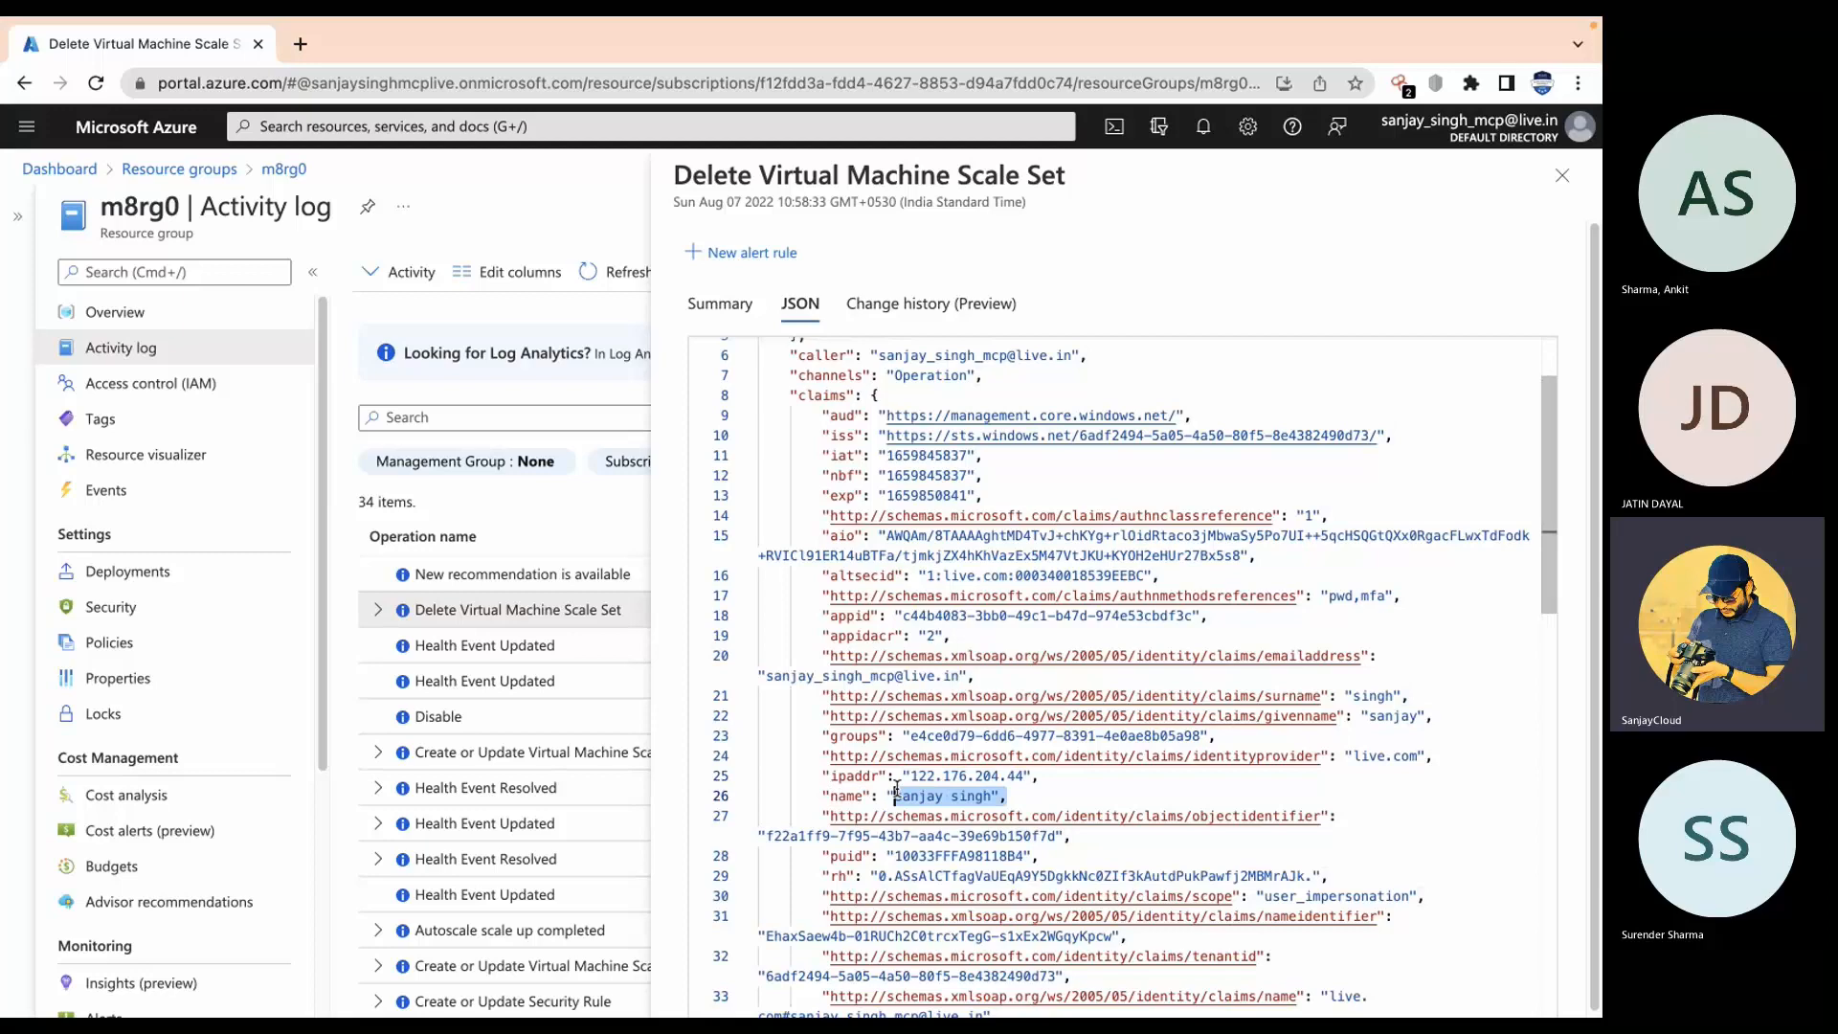
scroll(1102, 825, down, 10)
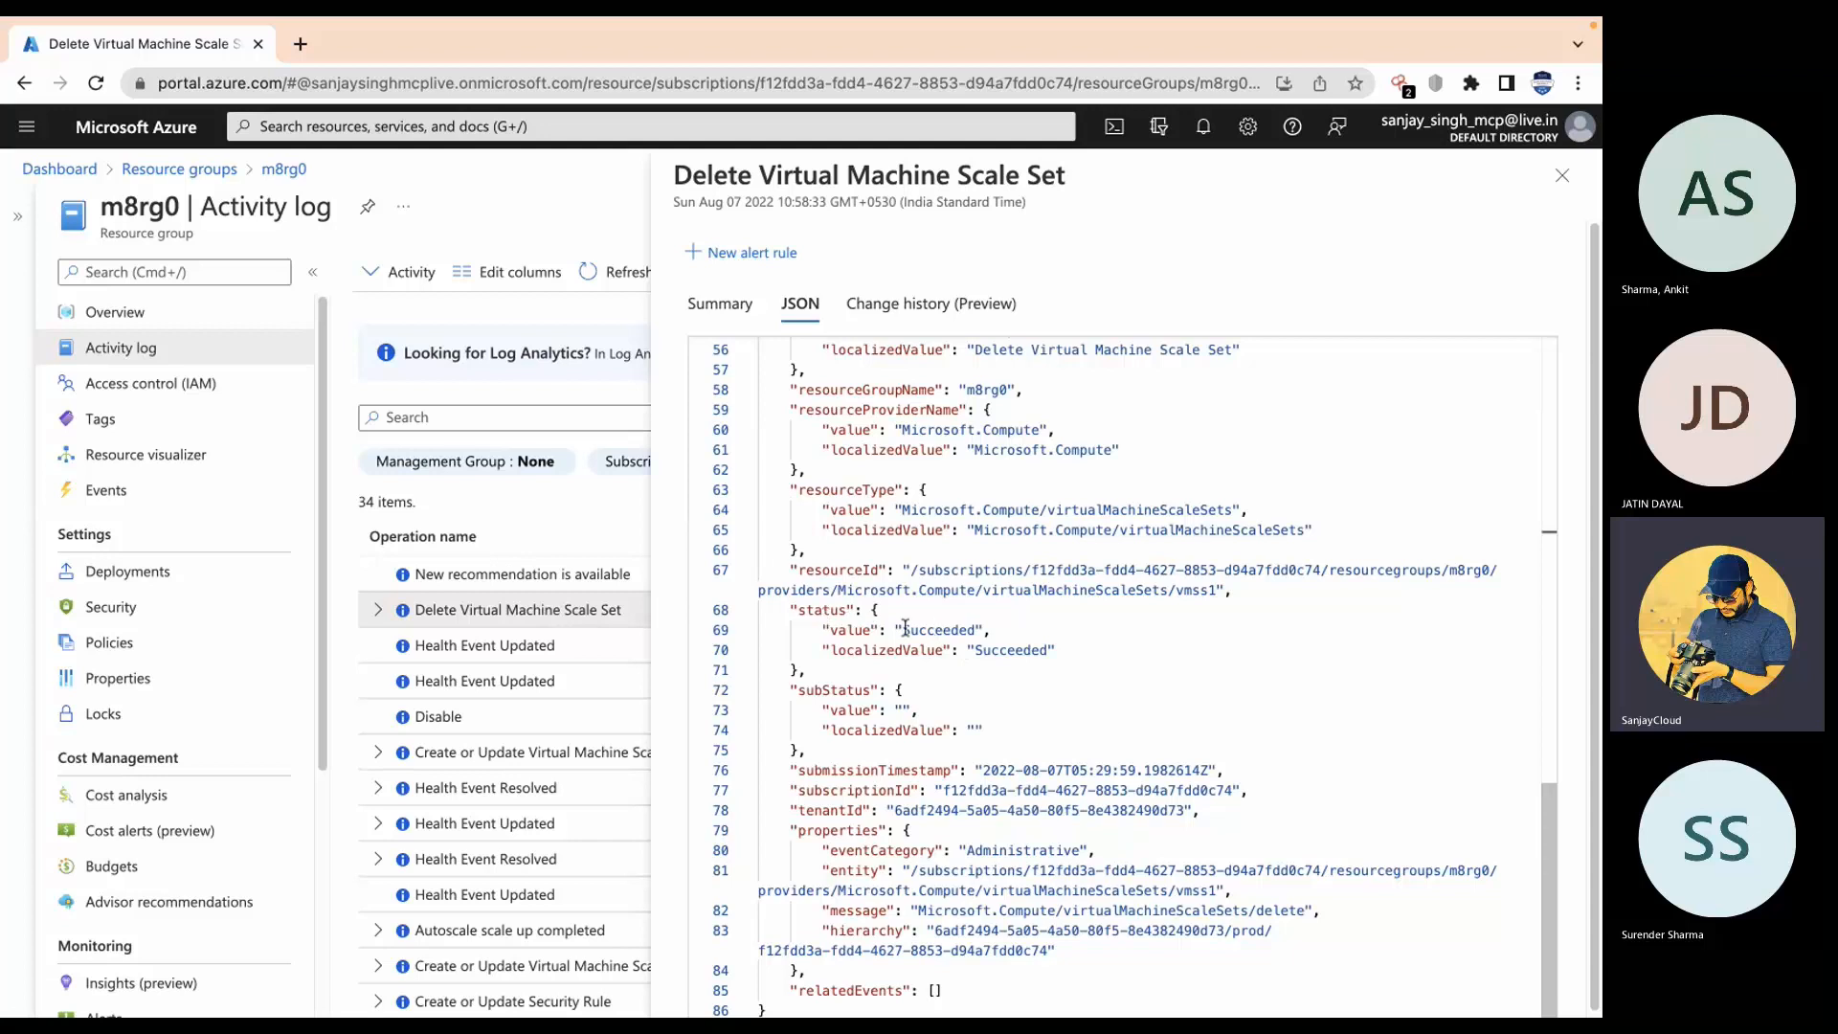
drag(902, 629, 1003, 629)
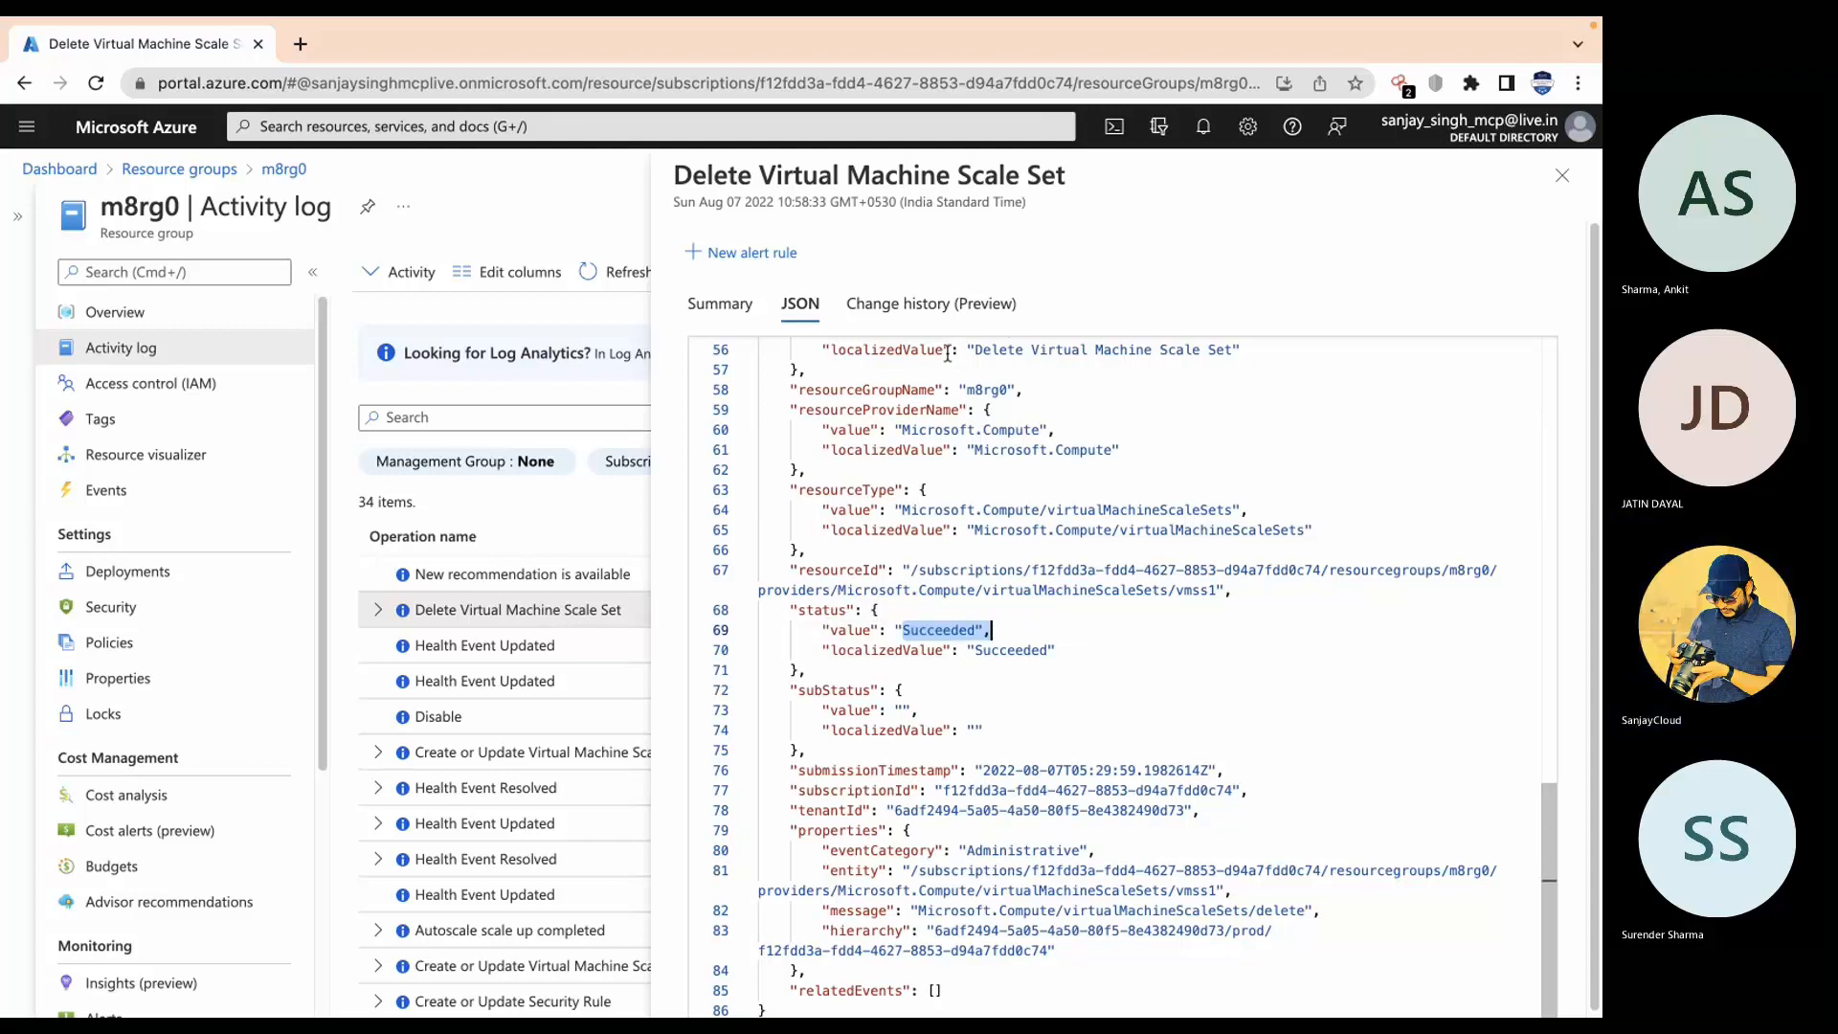
drag(952, 350, 1216, 350)
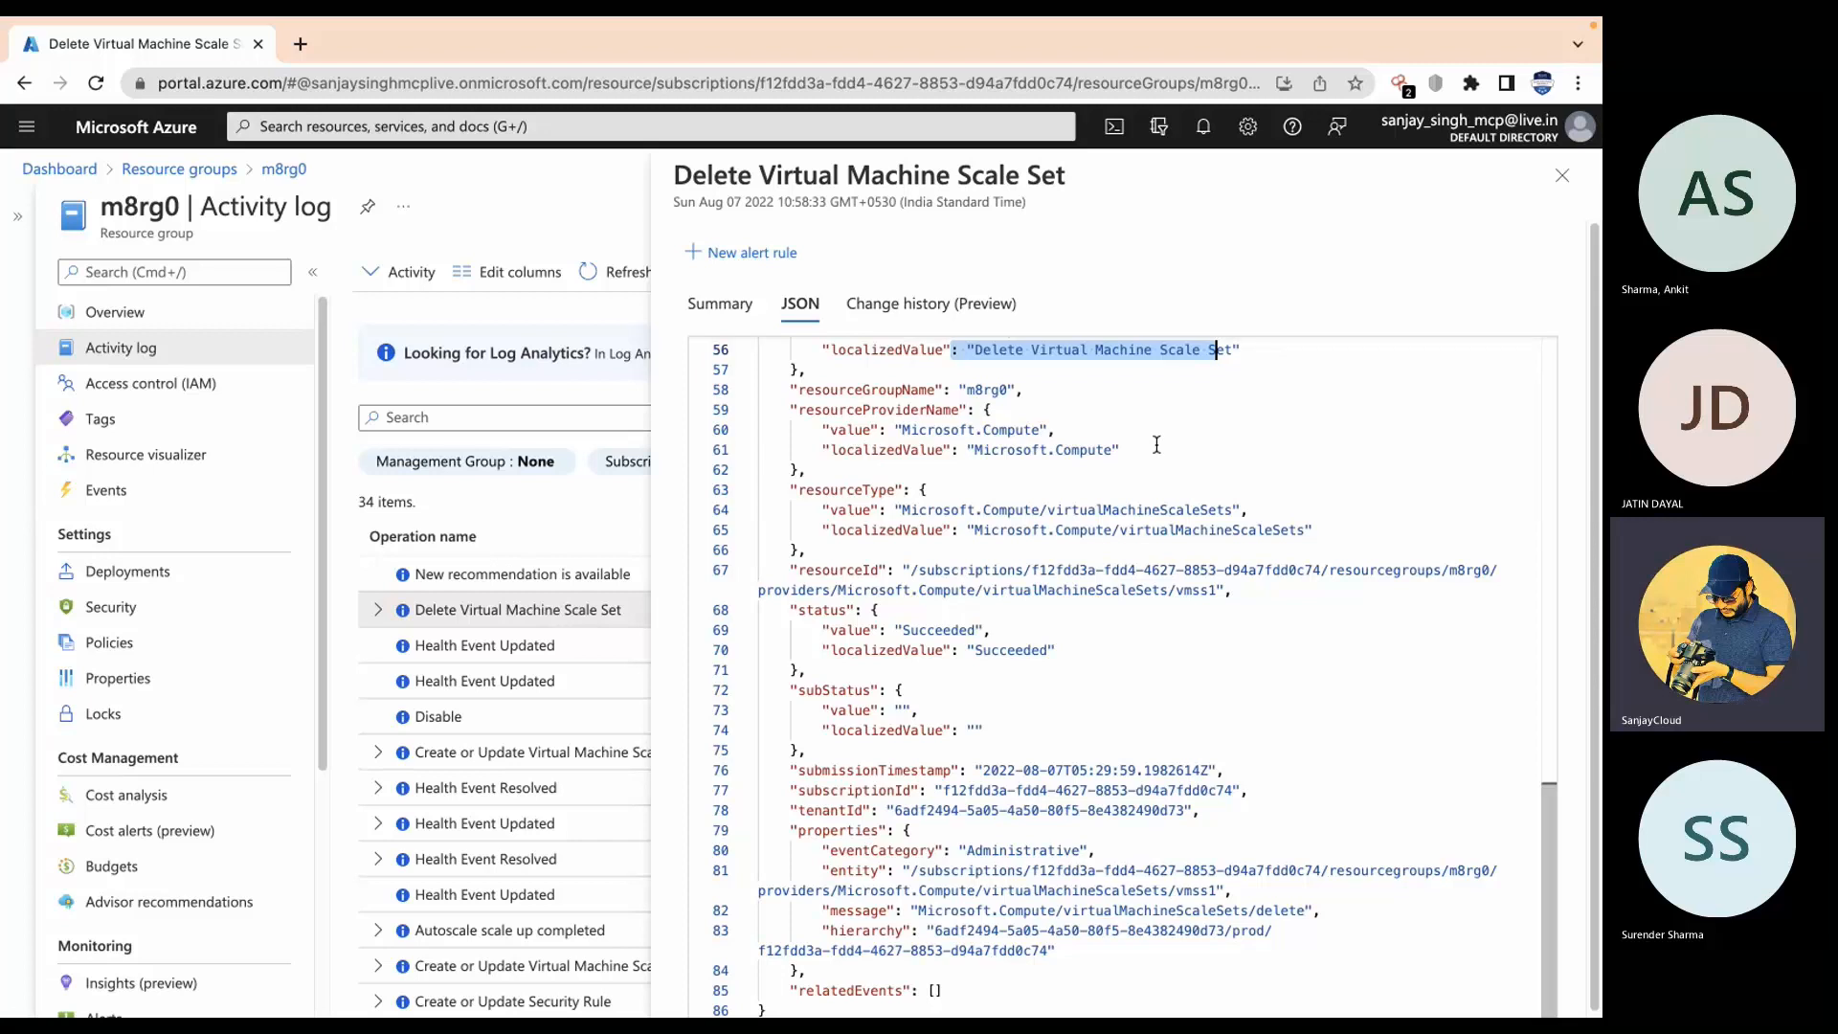
click(1562, 175)
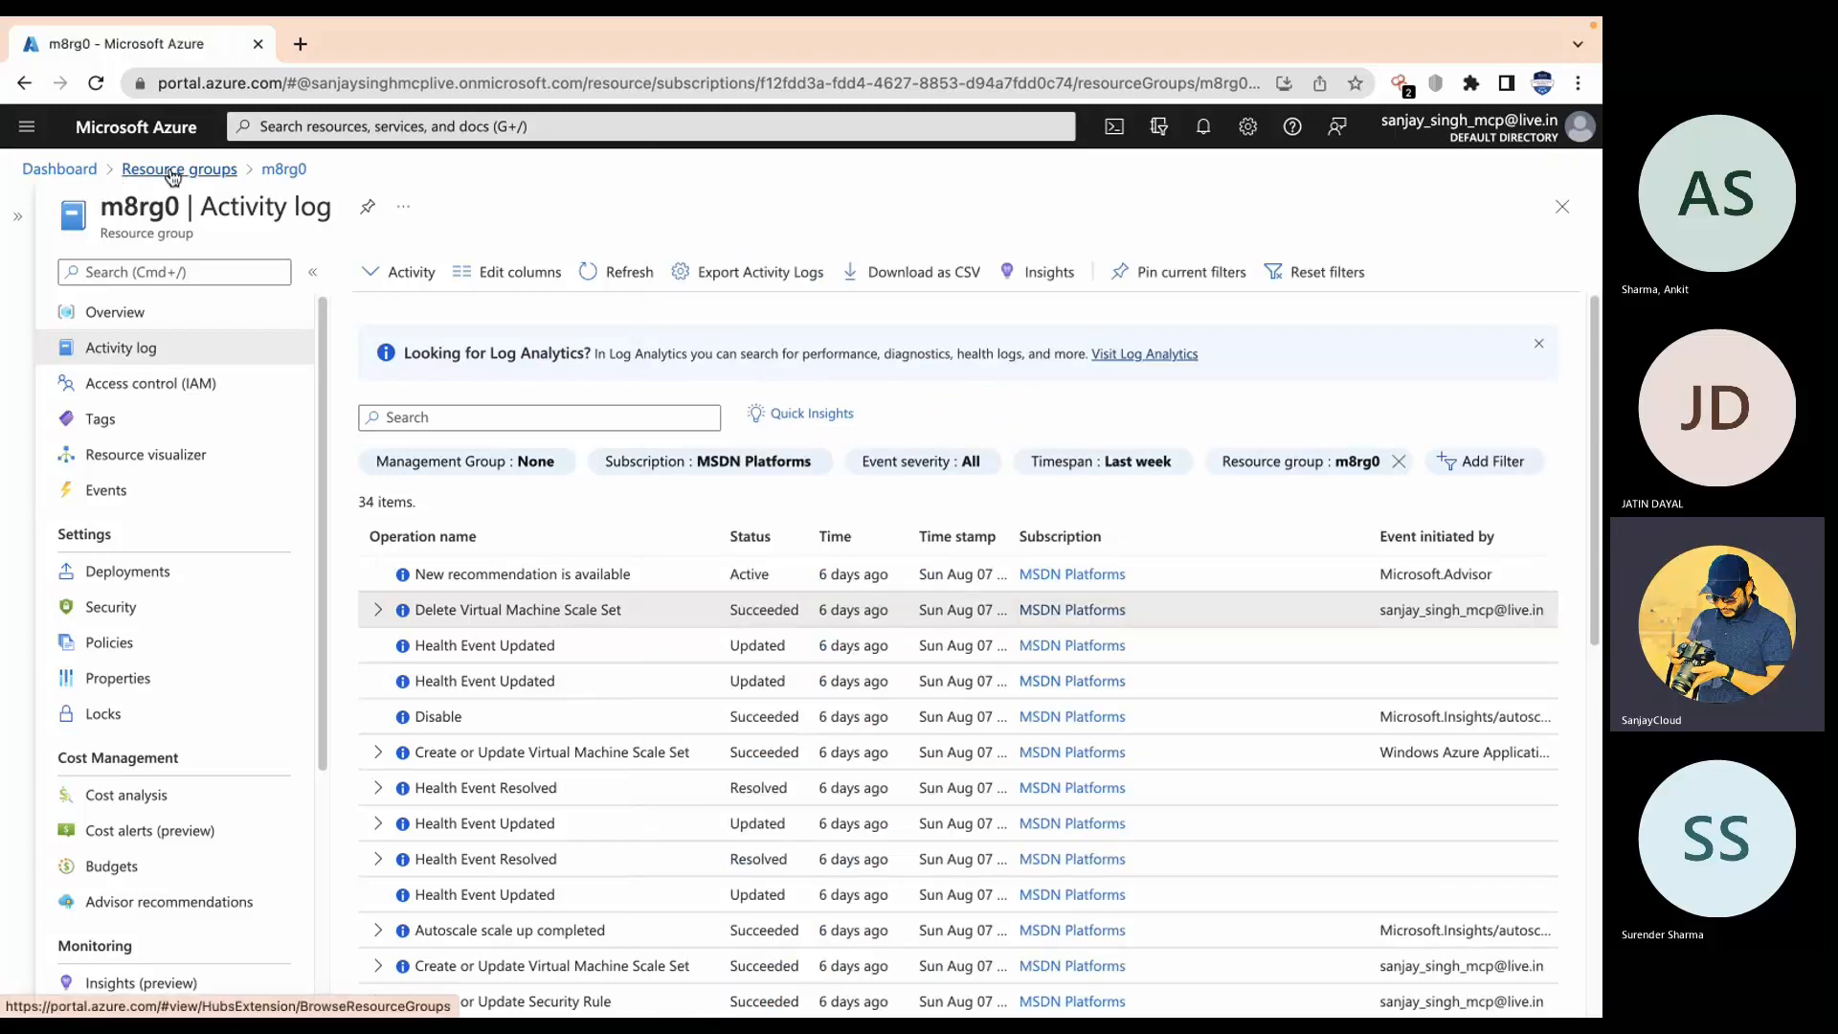
Step: Browse Azure Monitor's Overview and Metrics pages, then open the empty Virtual machines list
click(373, 130)
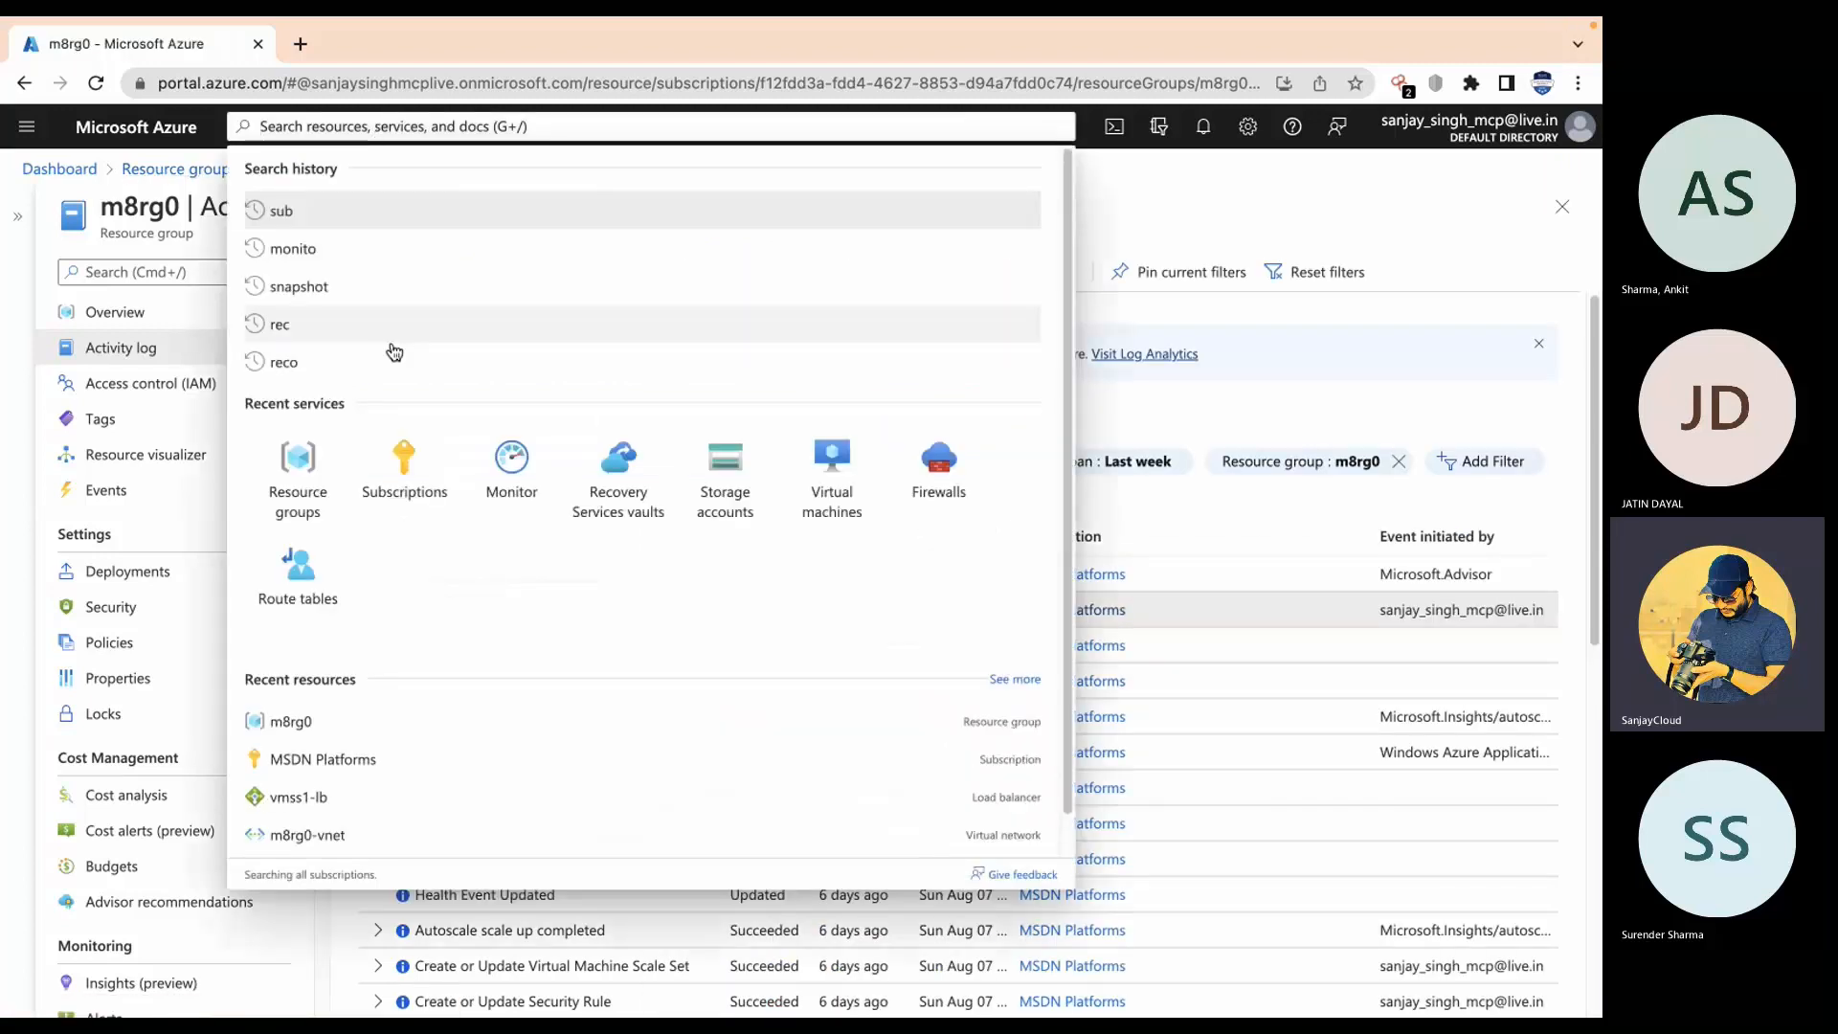
click(536, 488)
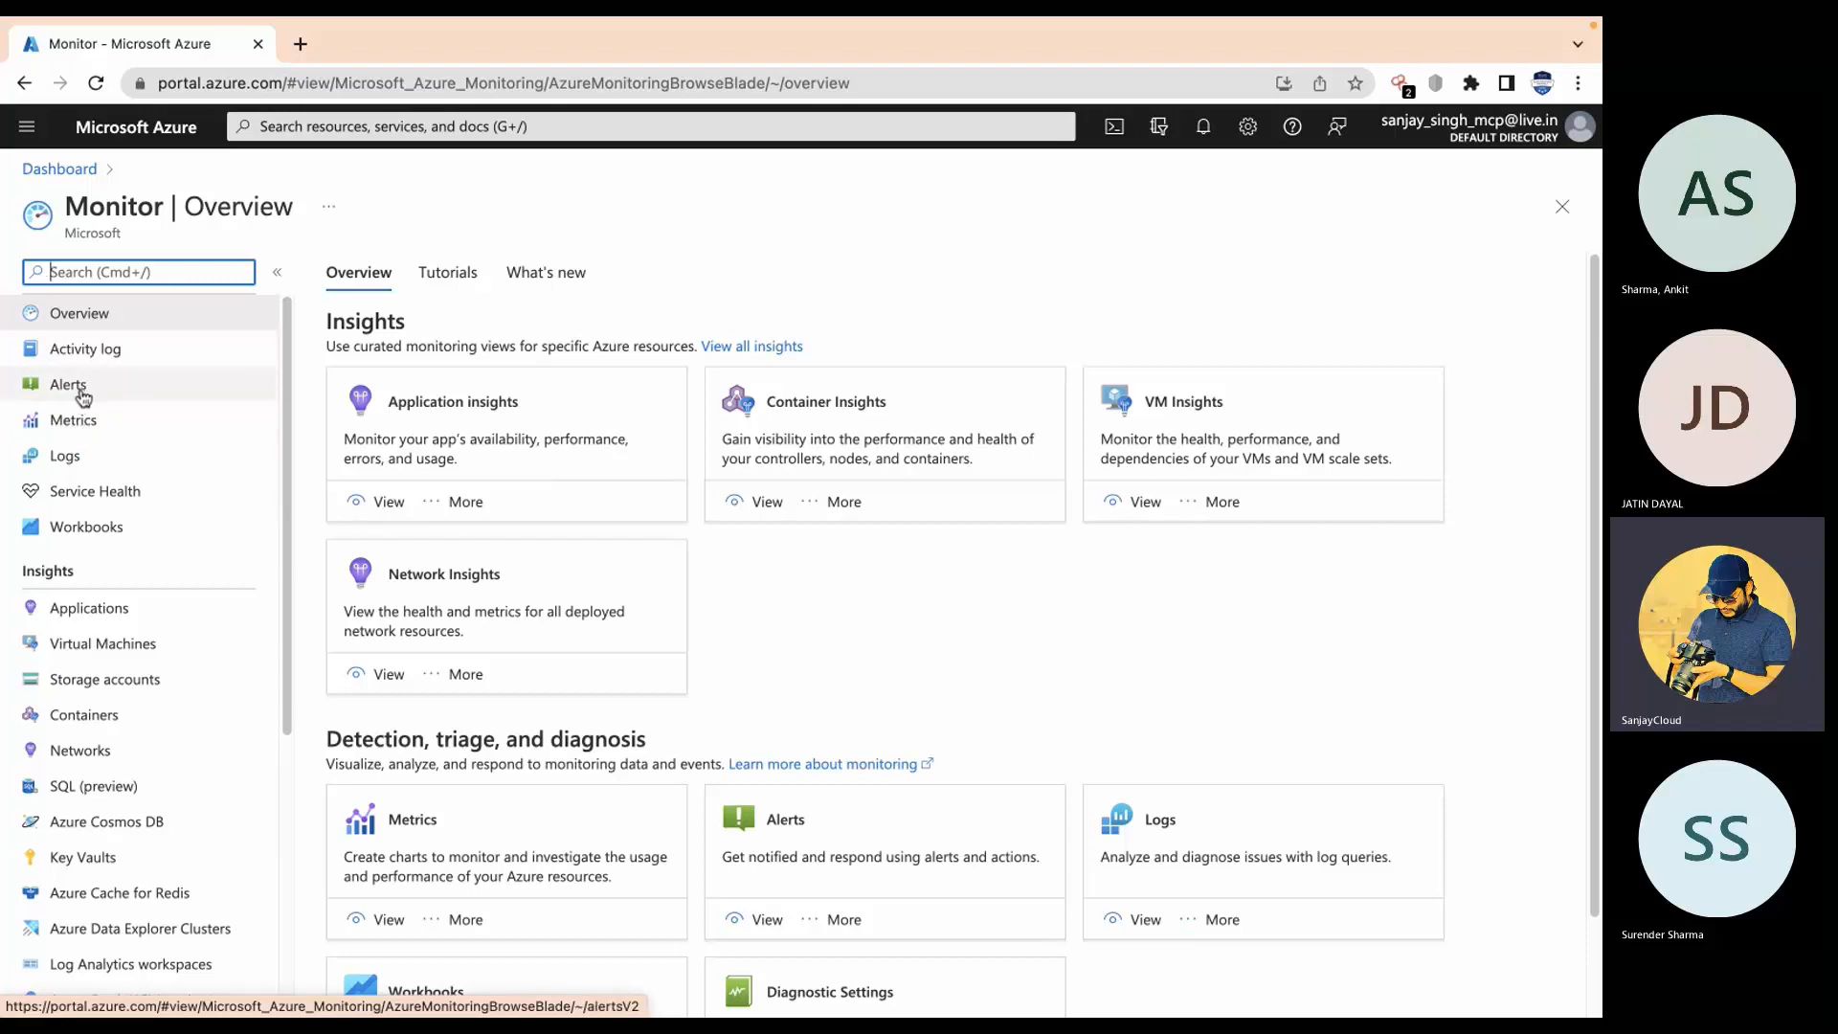
click(85, 422)
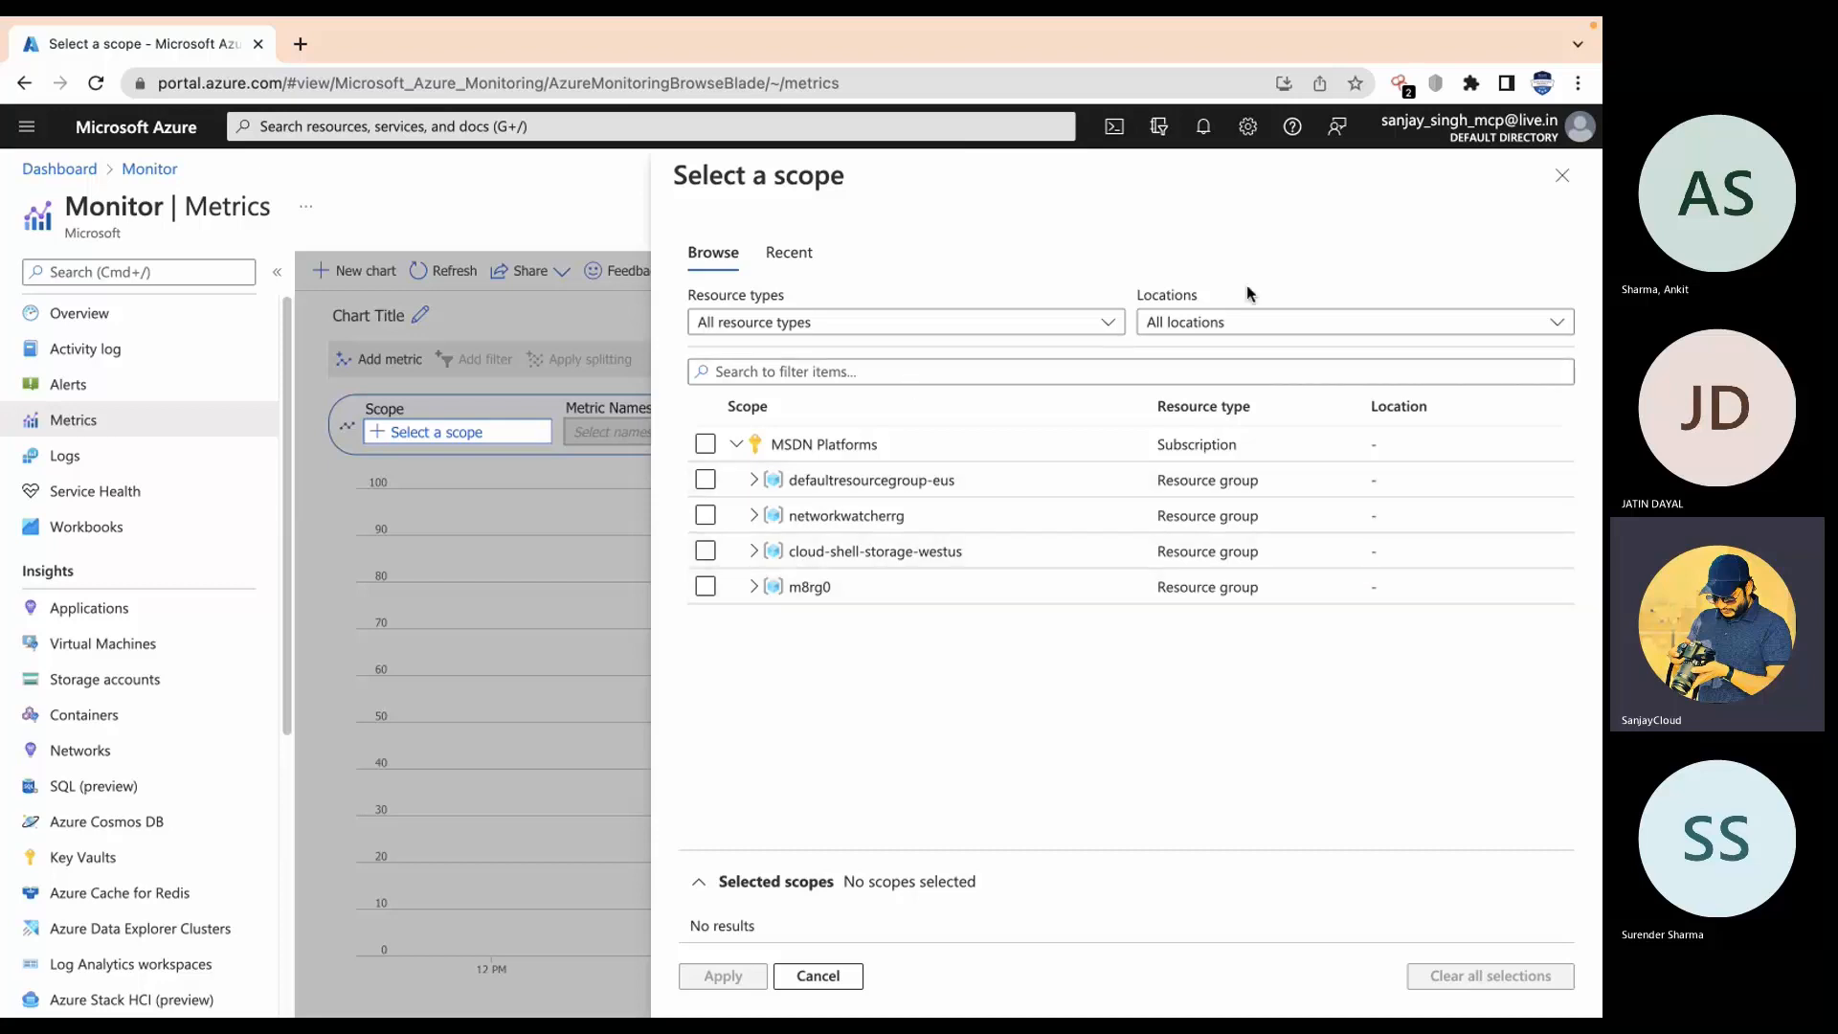
click(1562, 180)
click(148, 172)
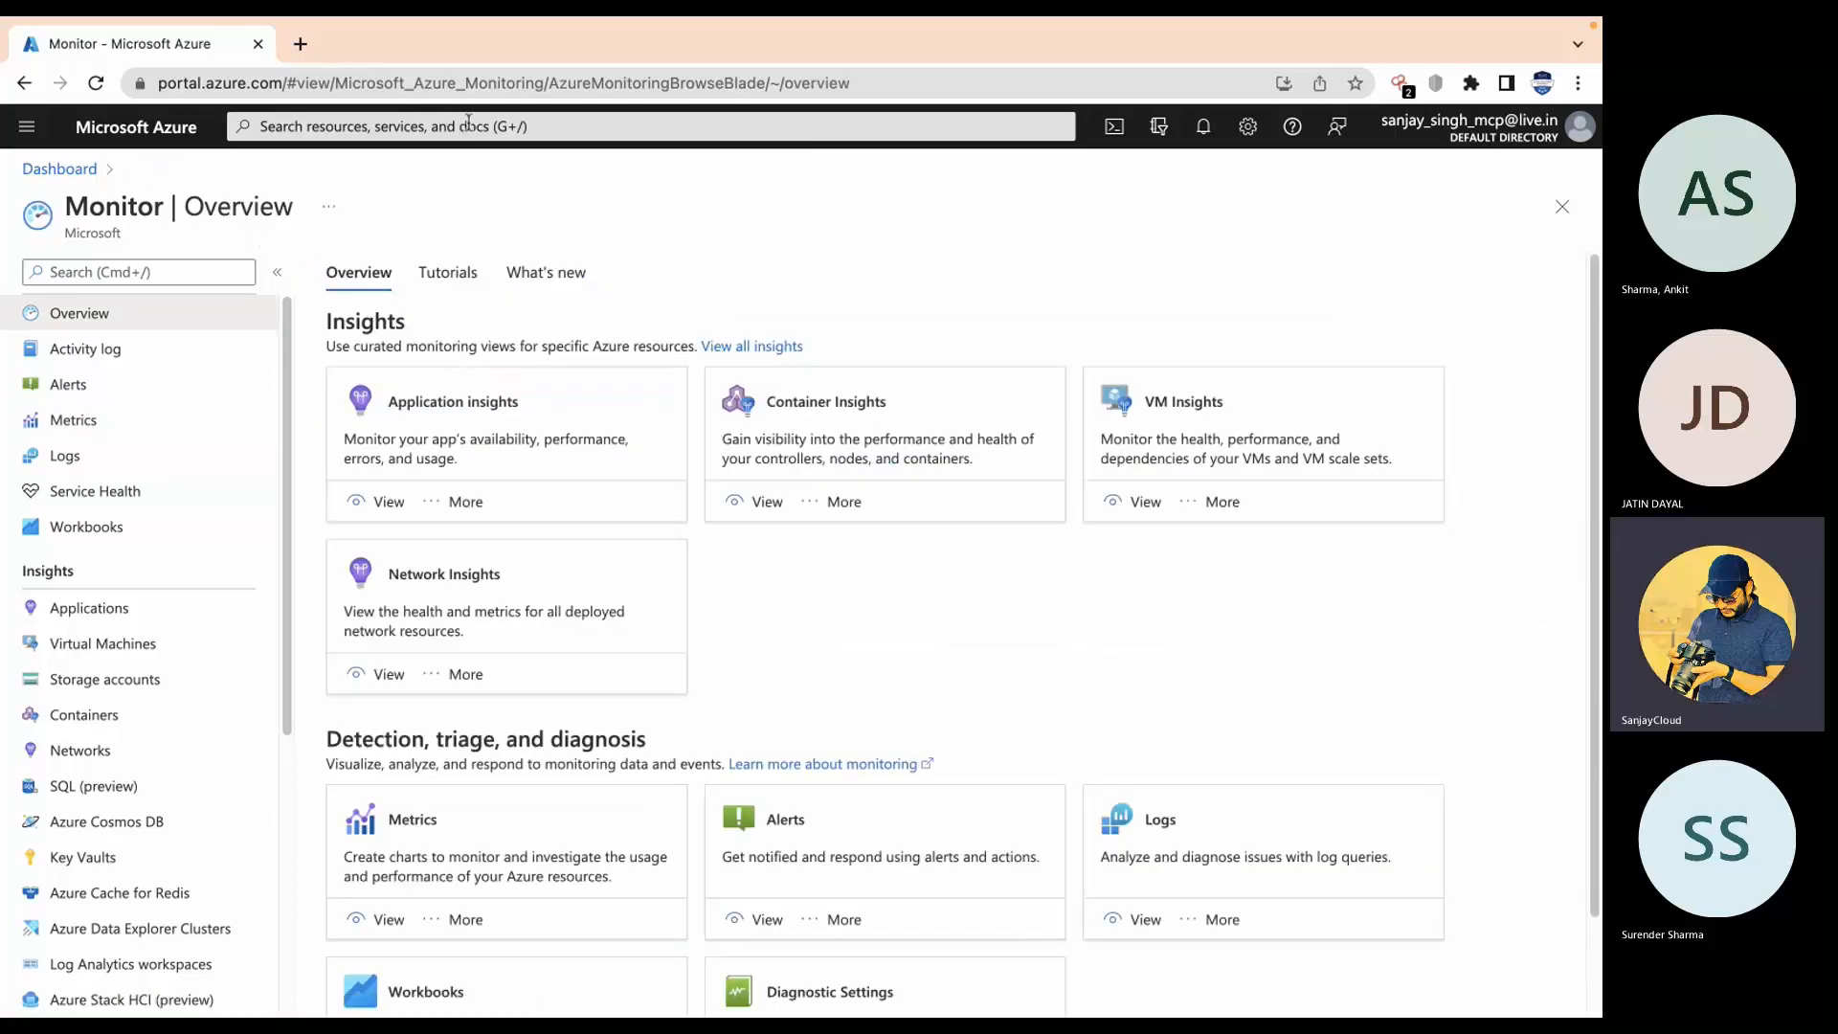
click(468, 125)
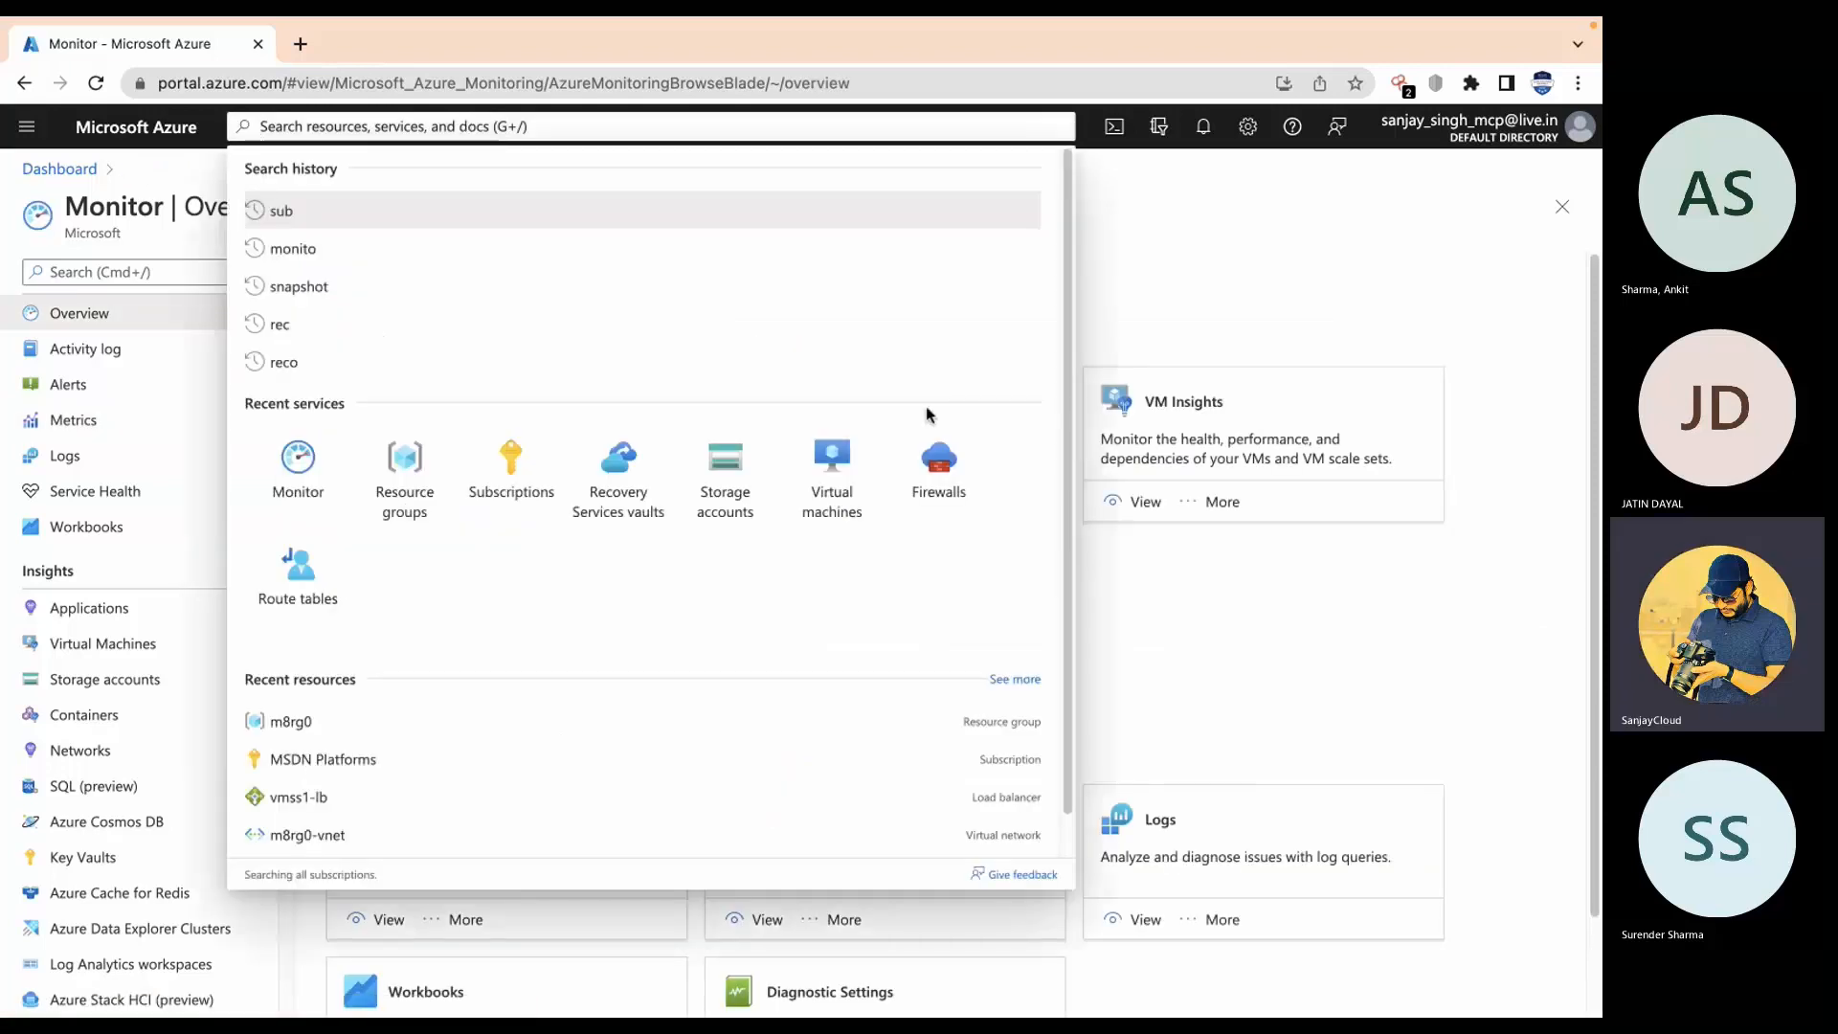
click(831, 469)
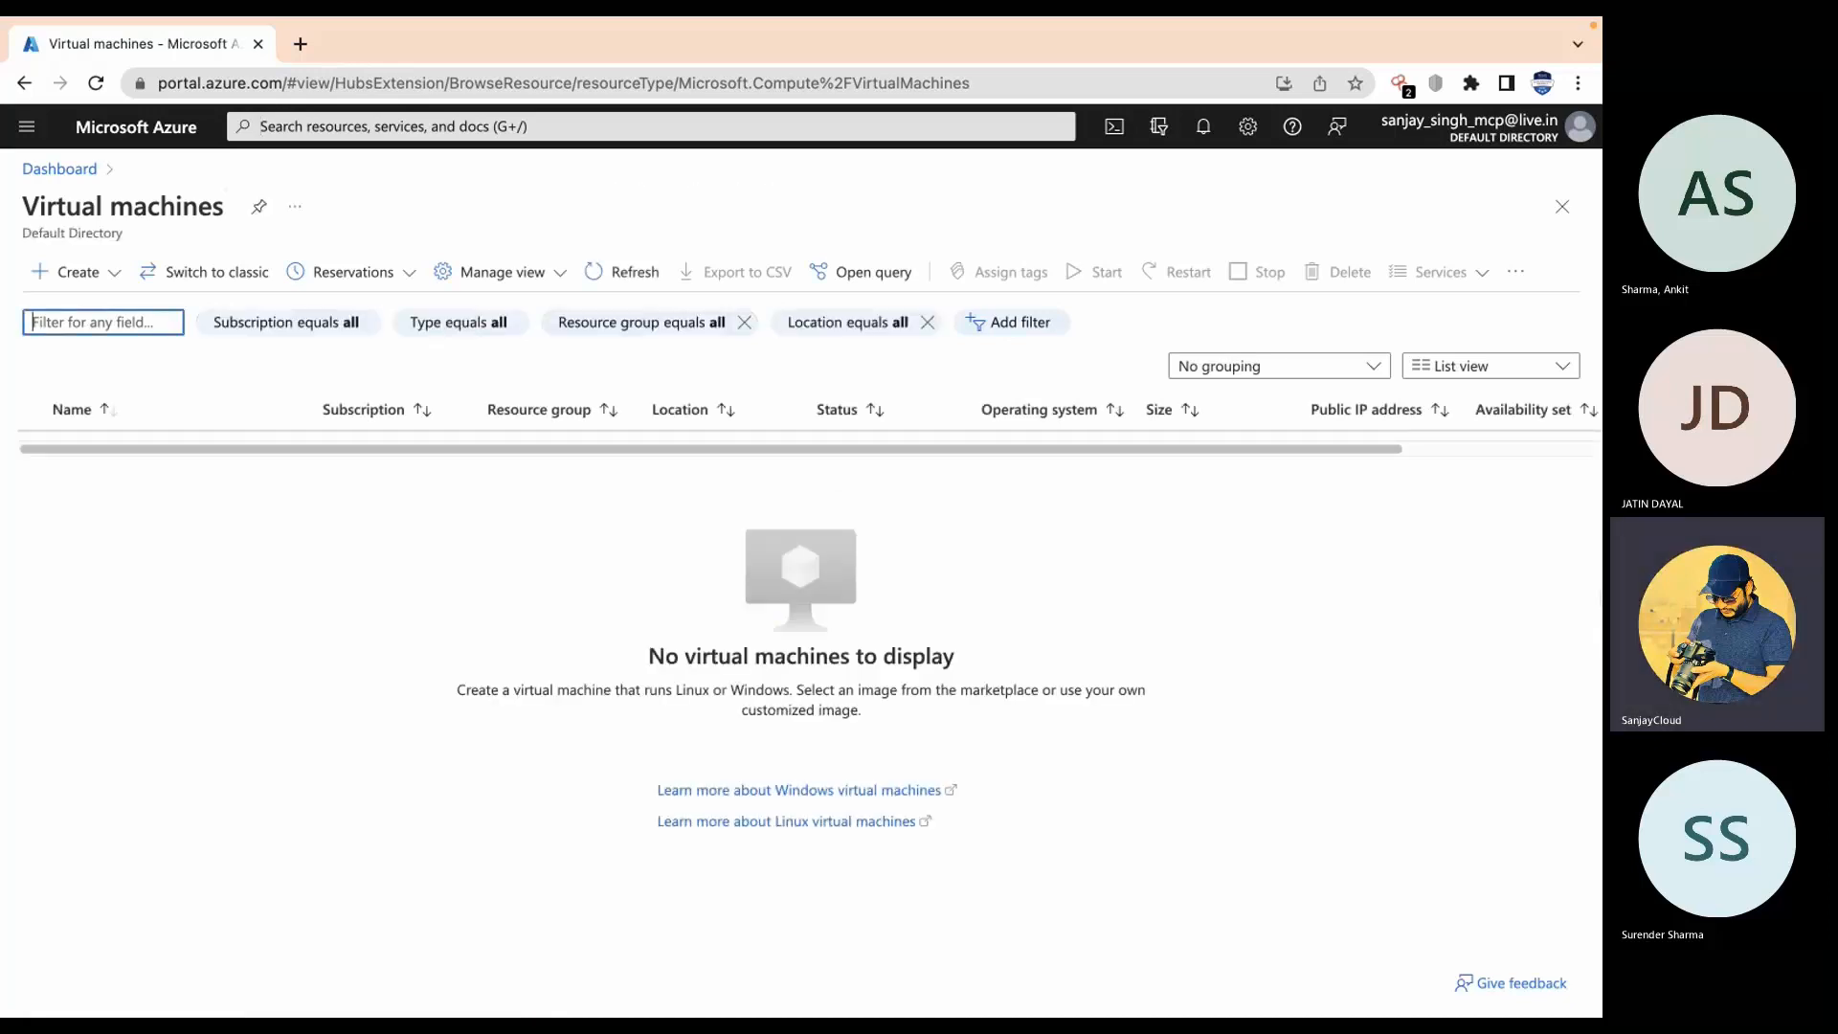
Step: Start a new Azure virtual machine in a new resource group m11rg0
click(101, 278)
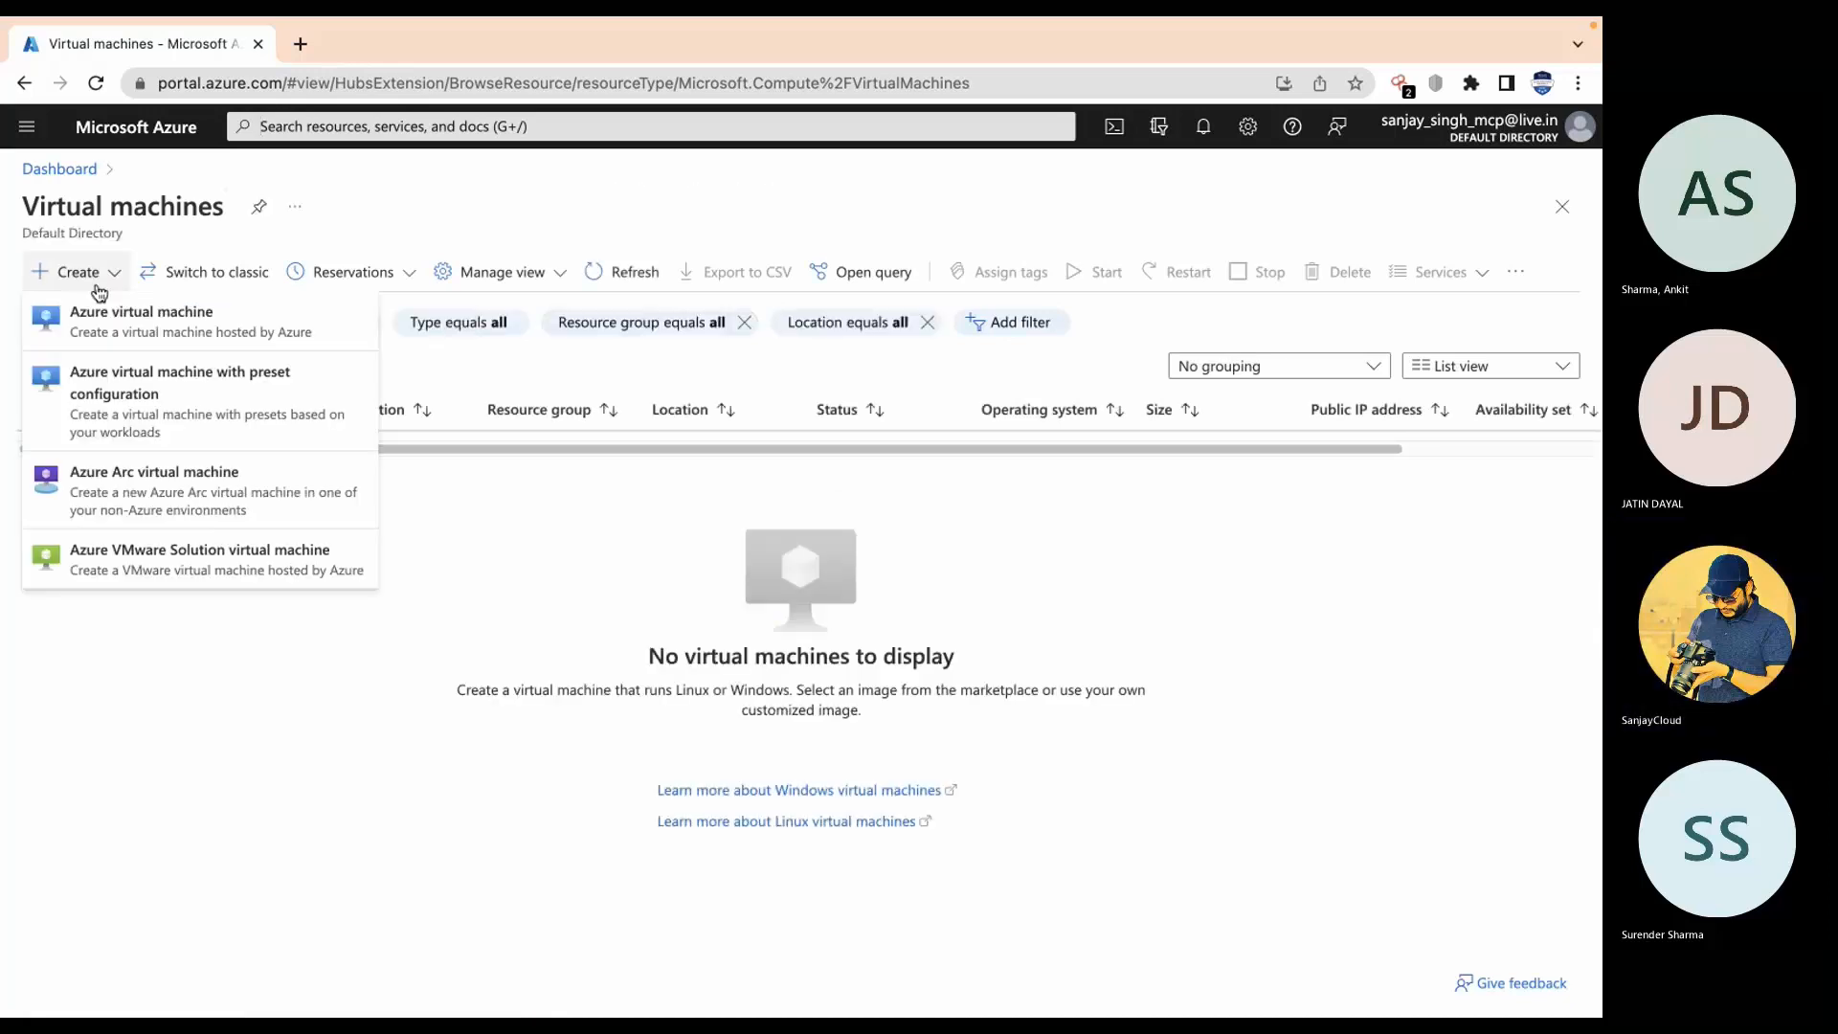
click(85, 324)
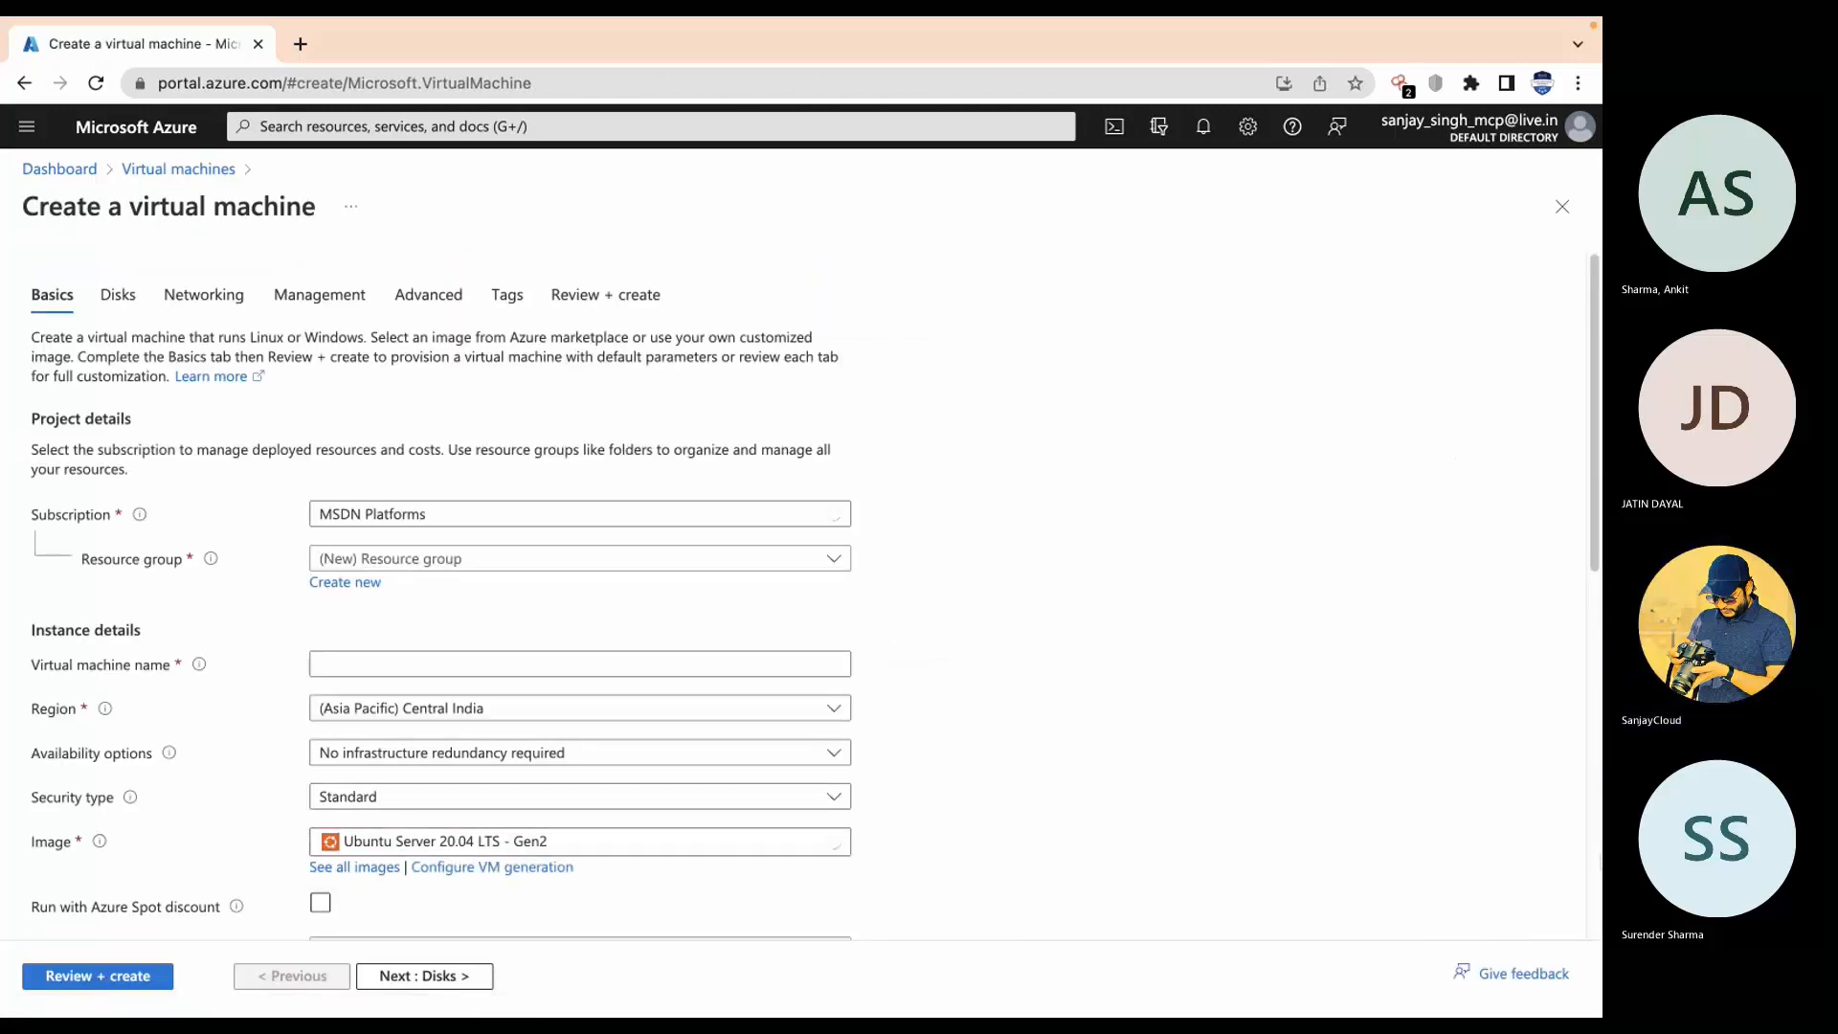
click(344, 588)
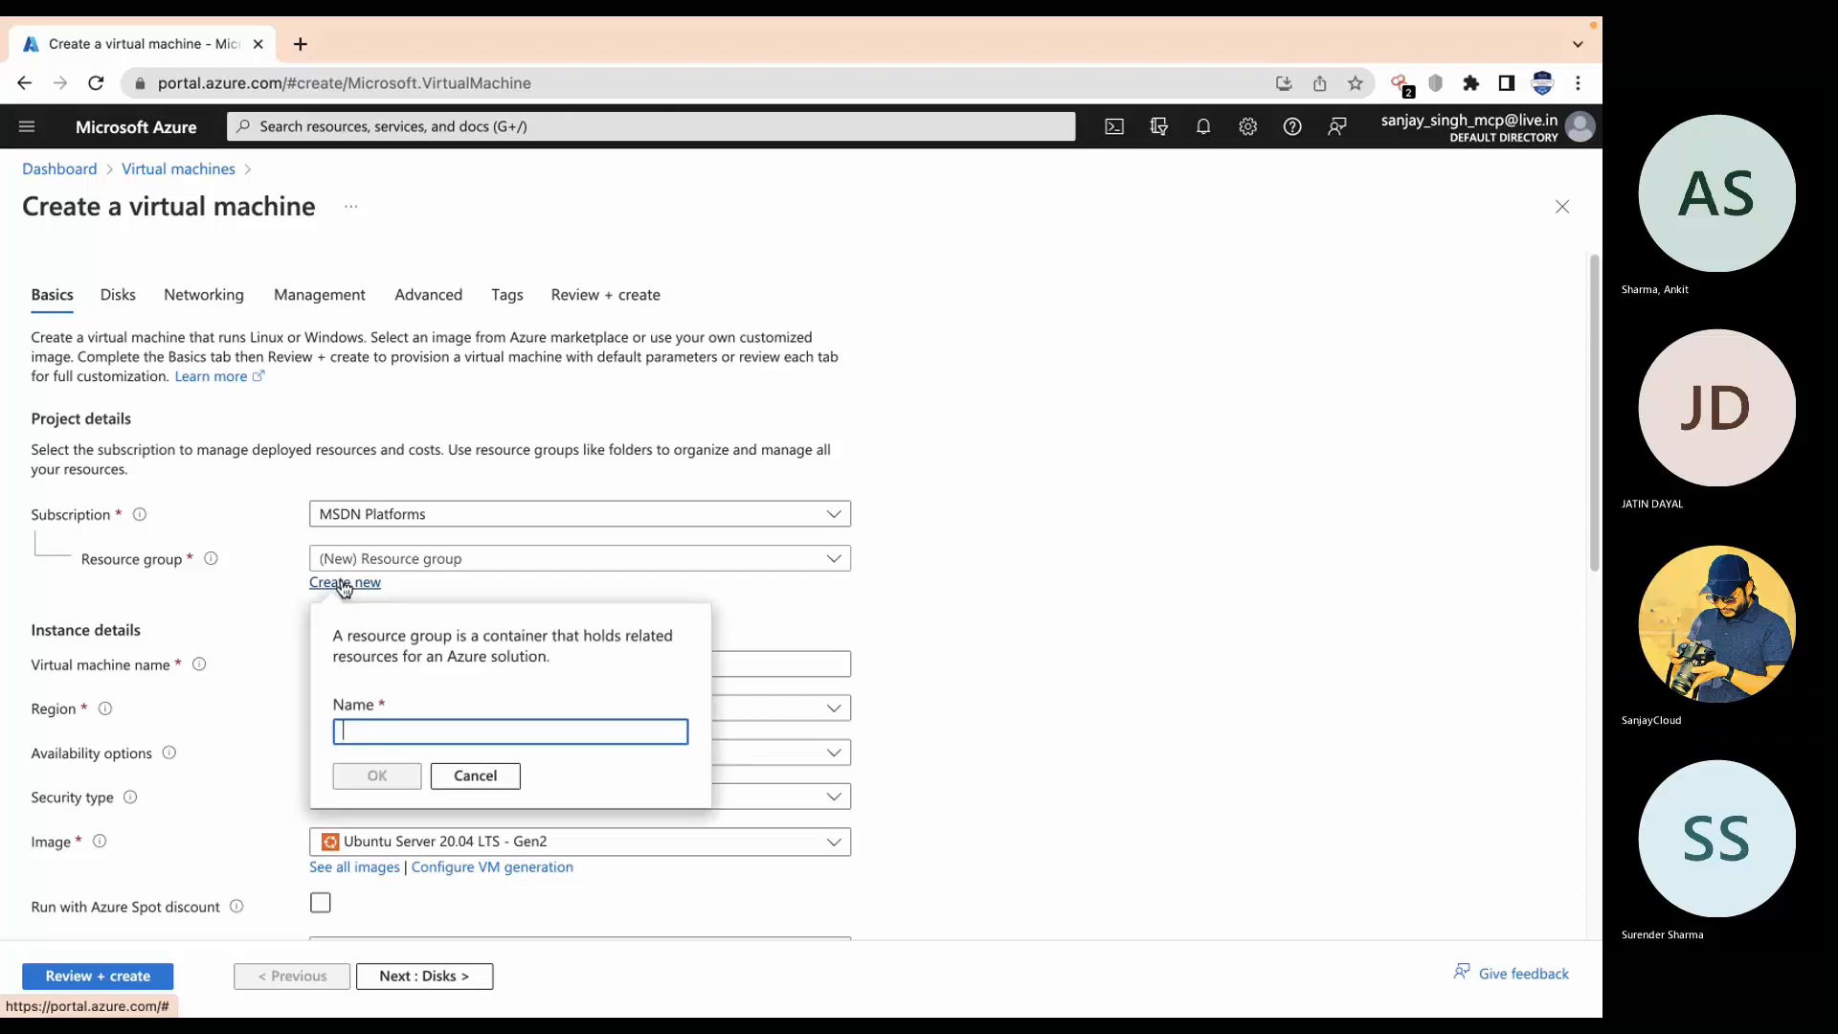
text(m1)
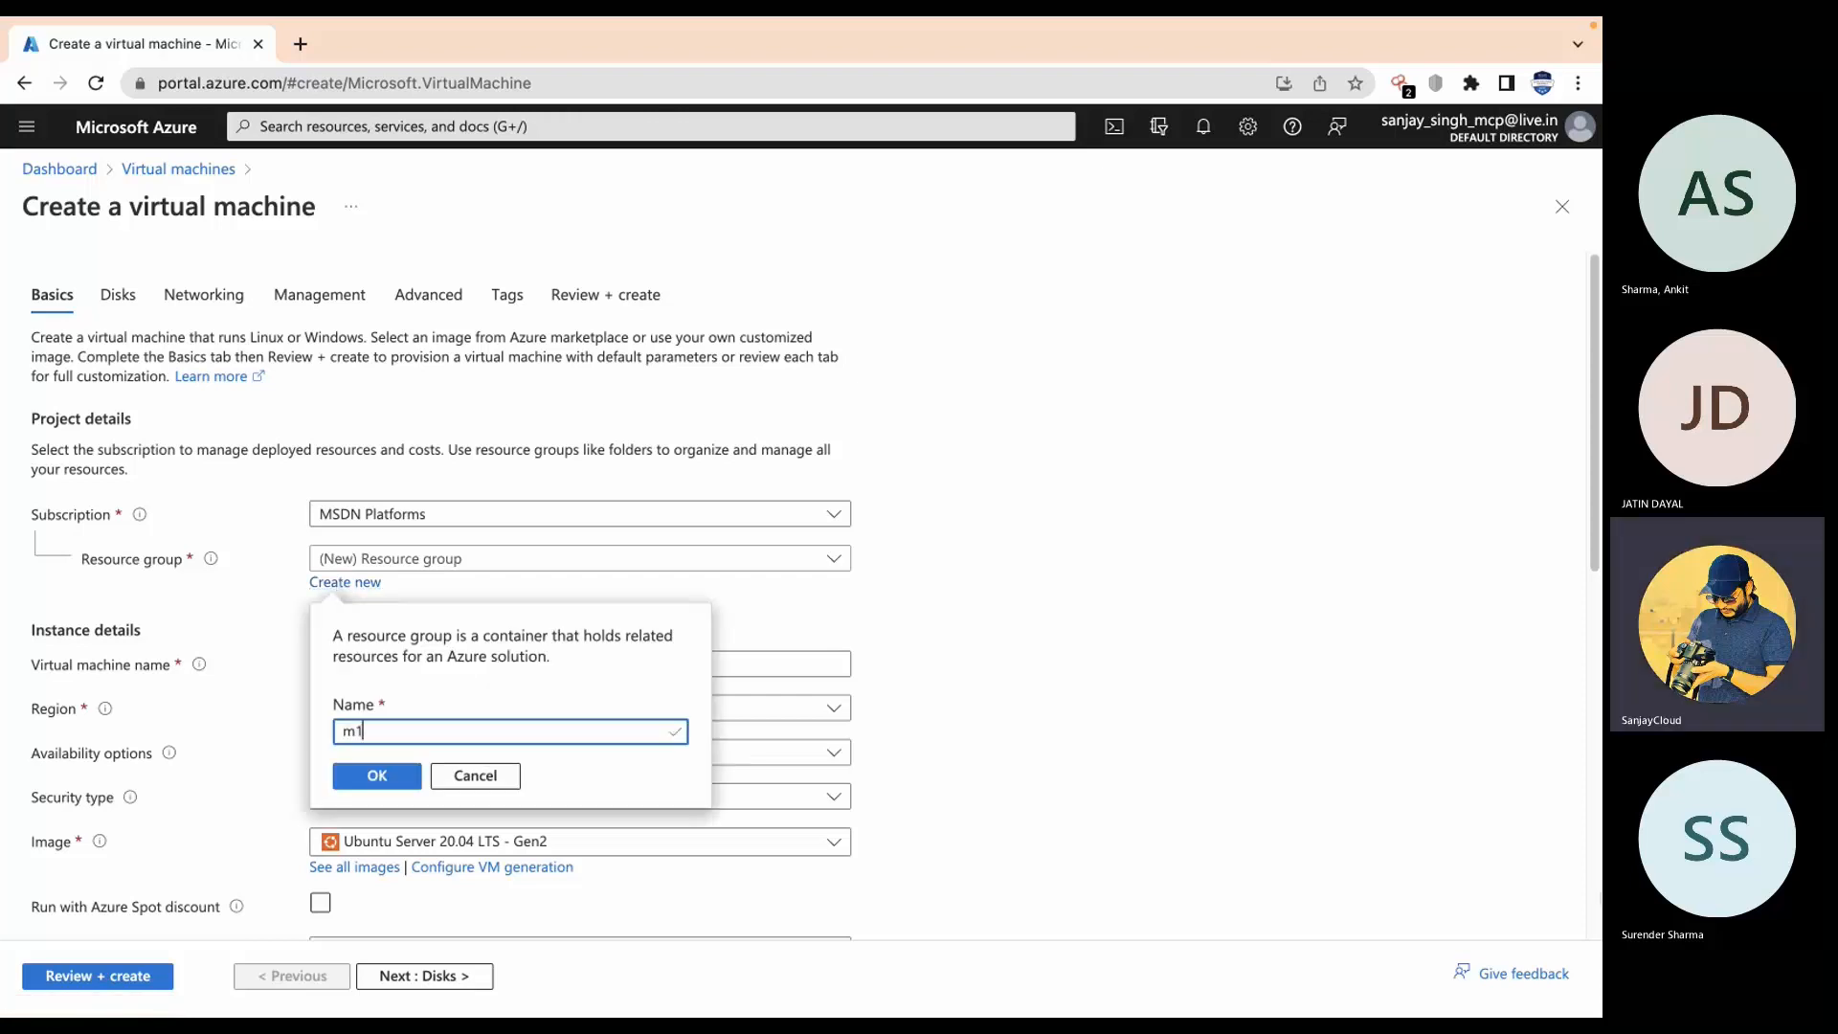
text(1rg0)
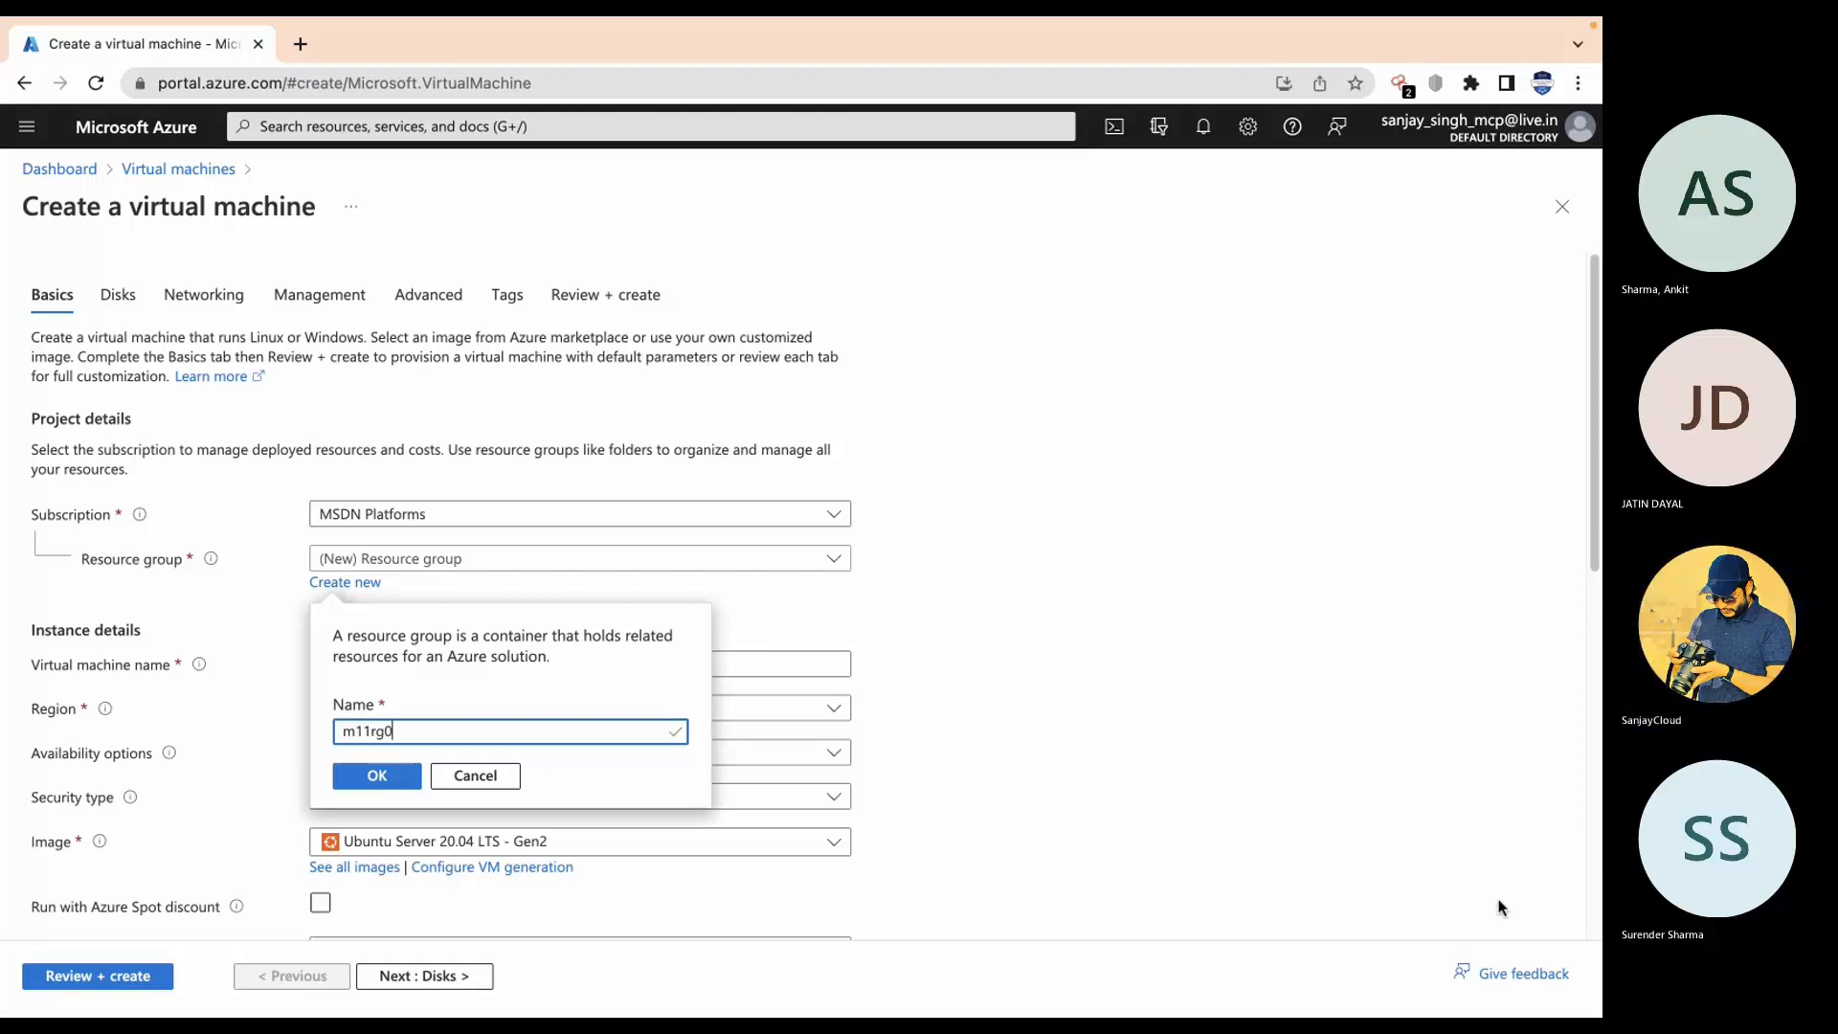
click(373, 777)
Step: Name the virtual machine vm1
scroll(469, 819, down, 5)
scroll(563, 643, up, 4)
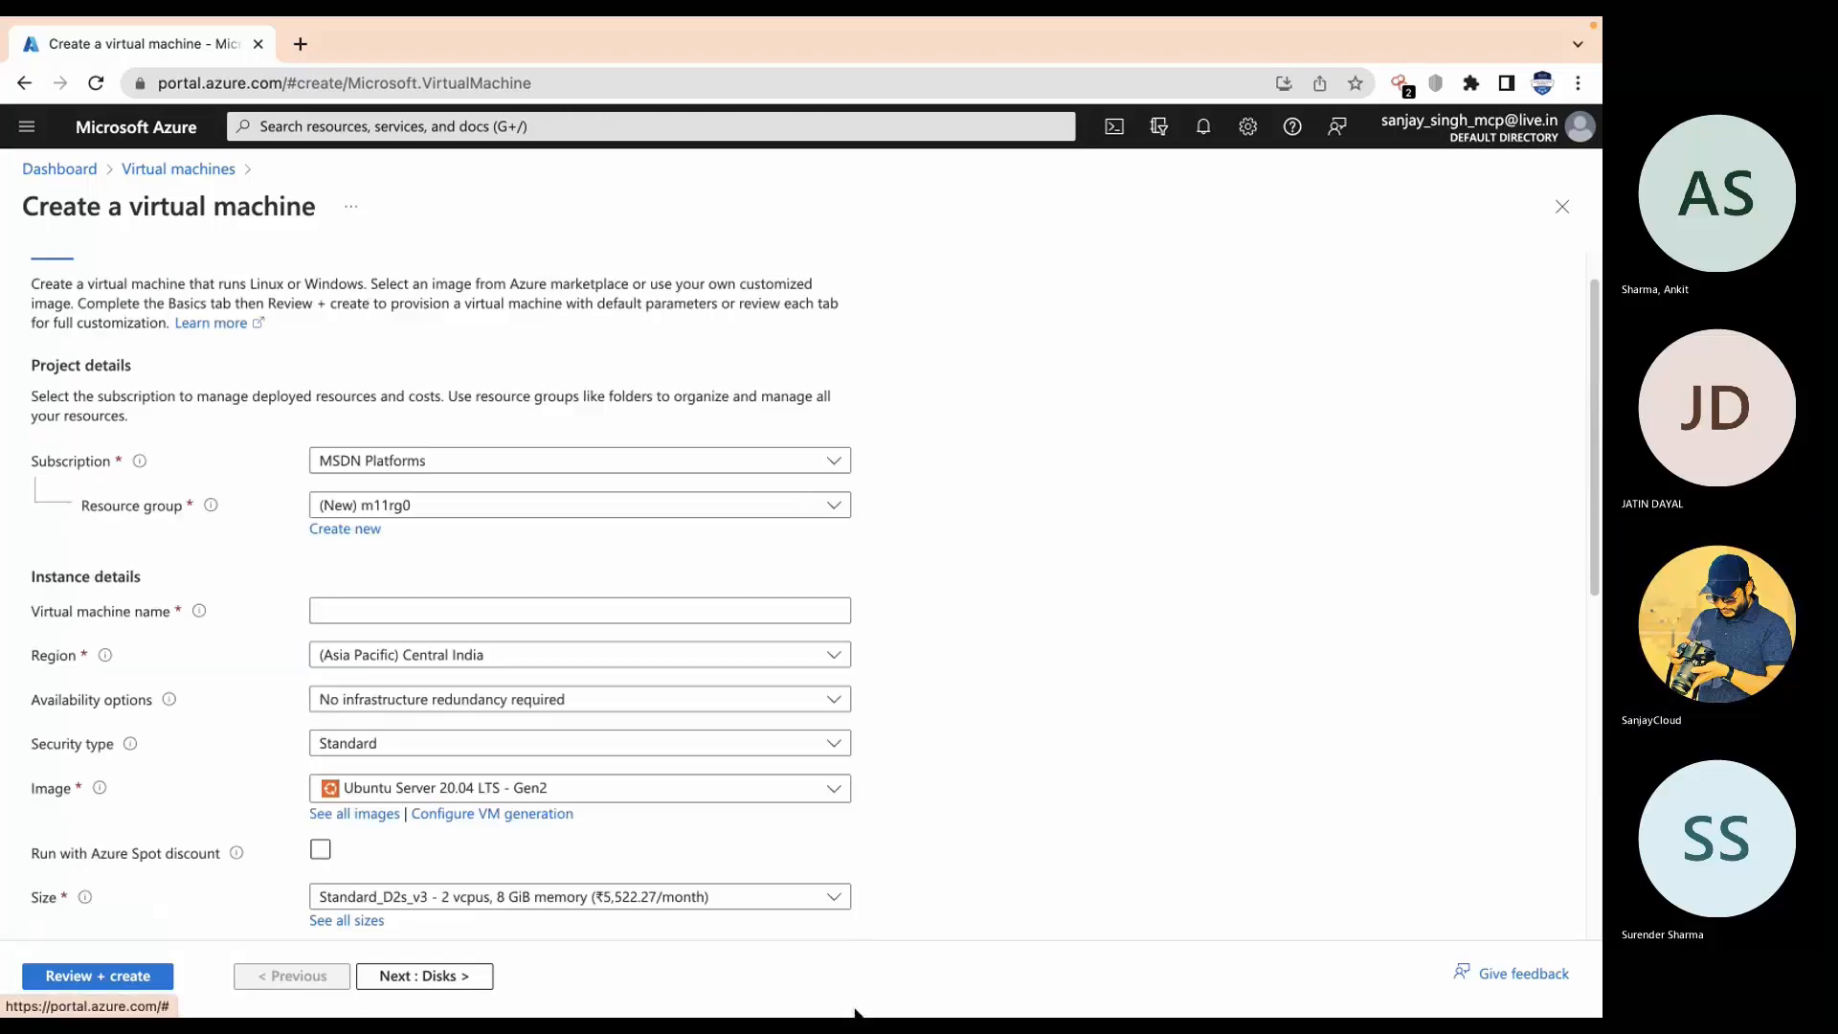
click(712, 605)
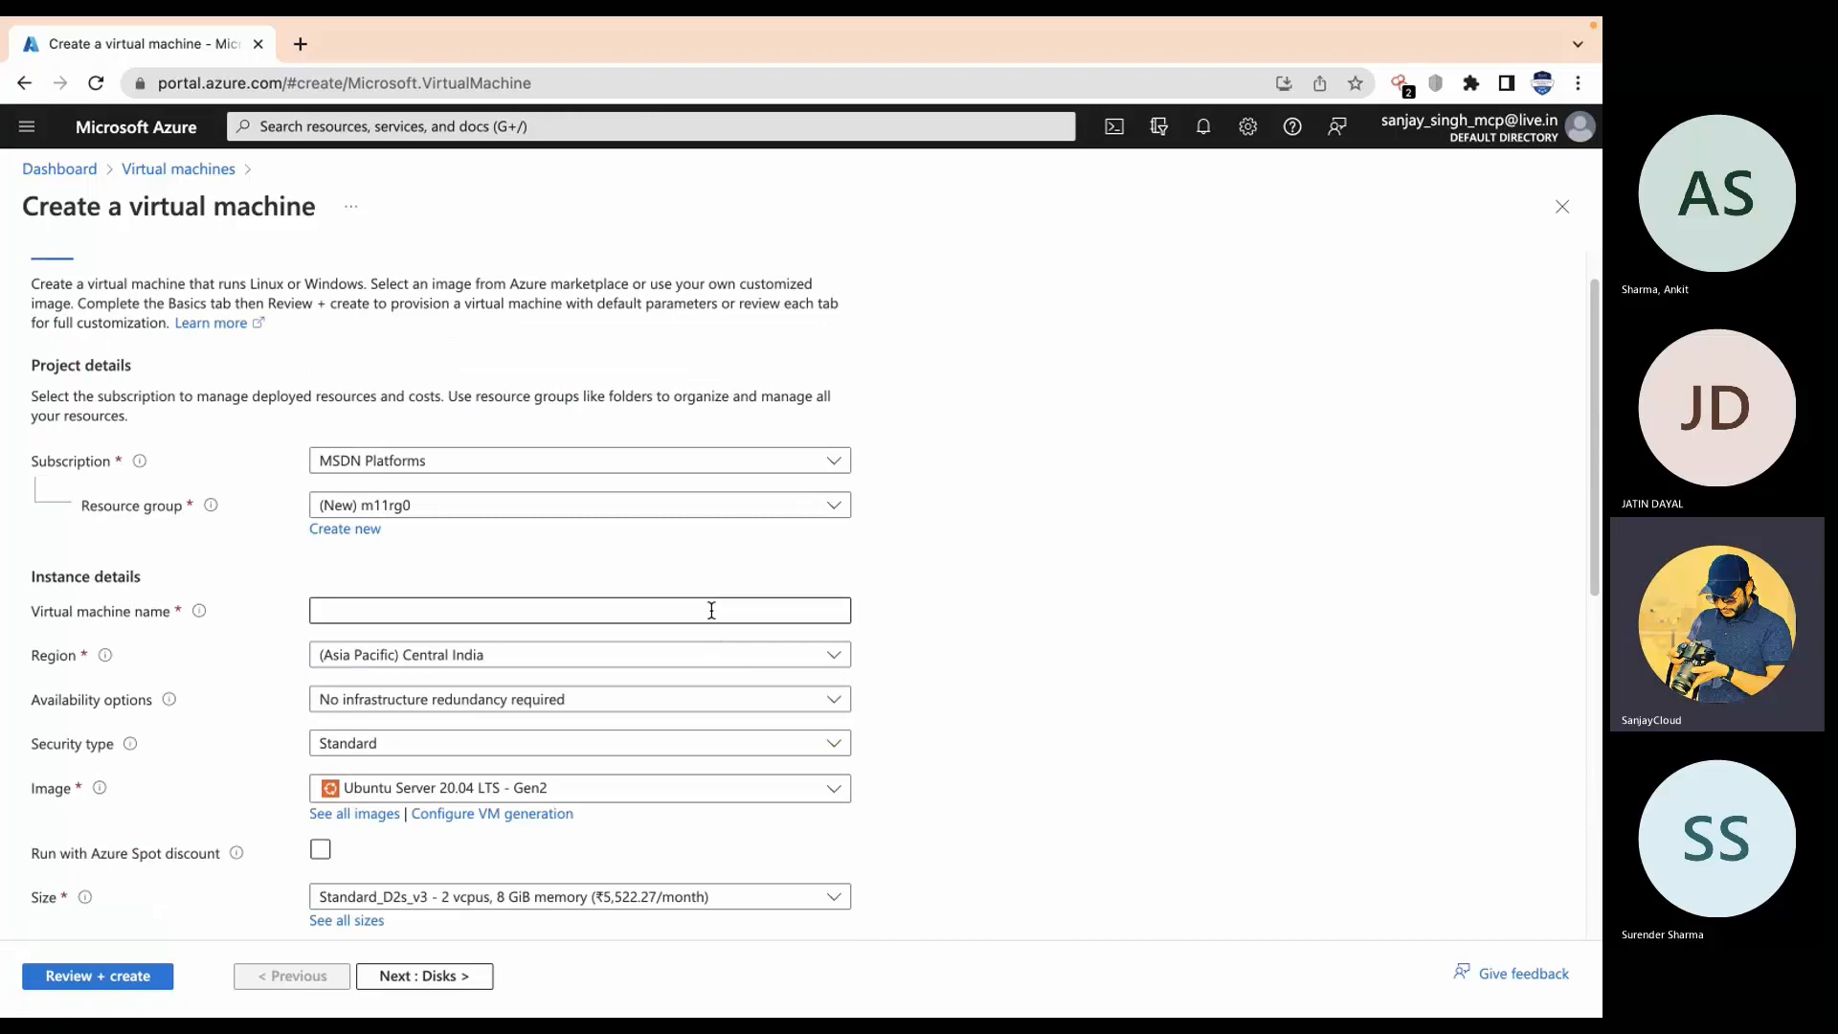
text(vm1)
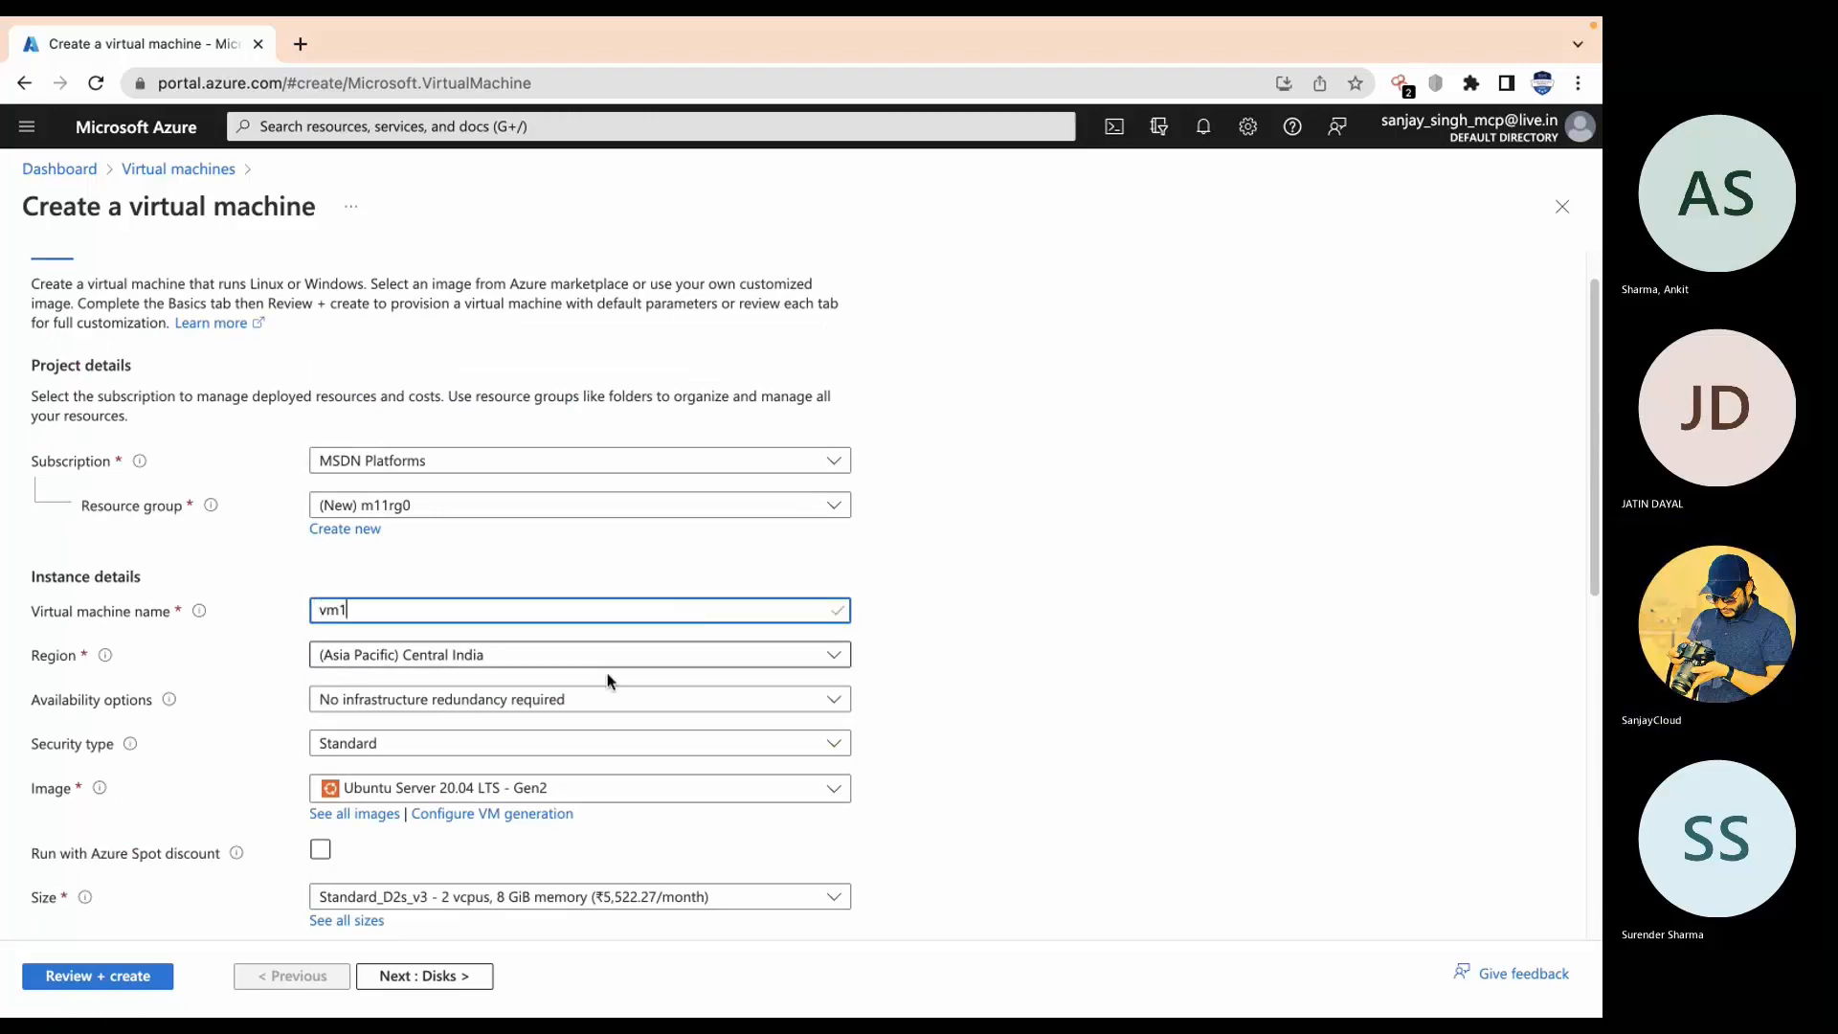
scroll(609, 681, down, 2)
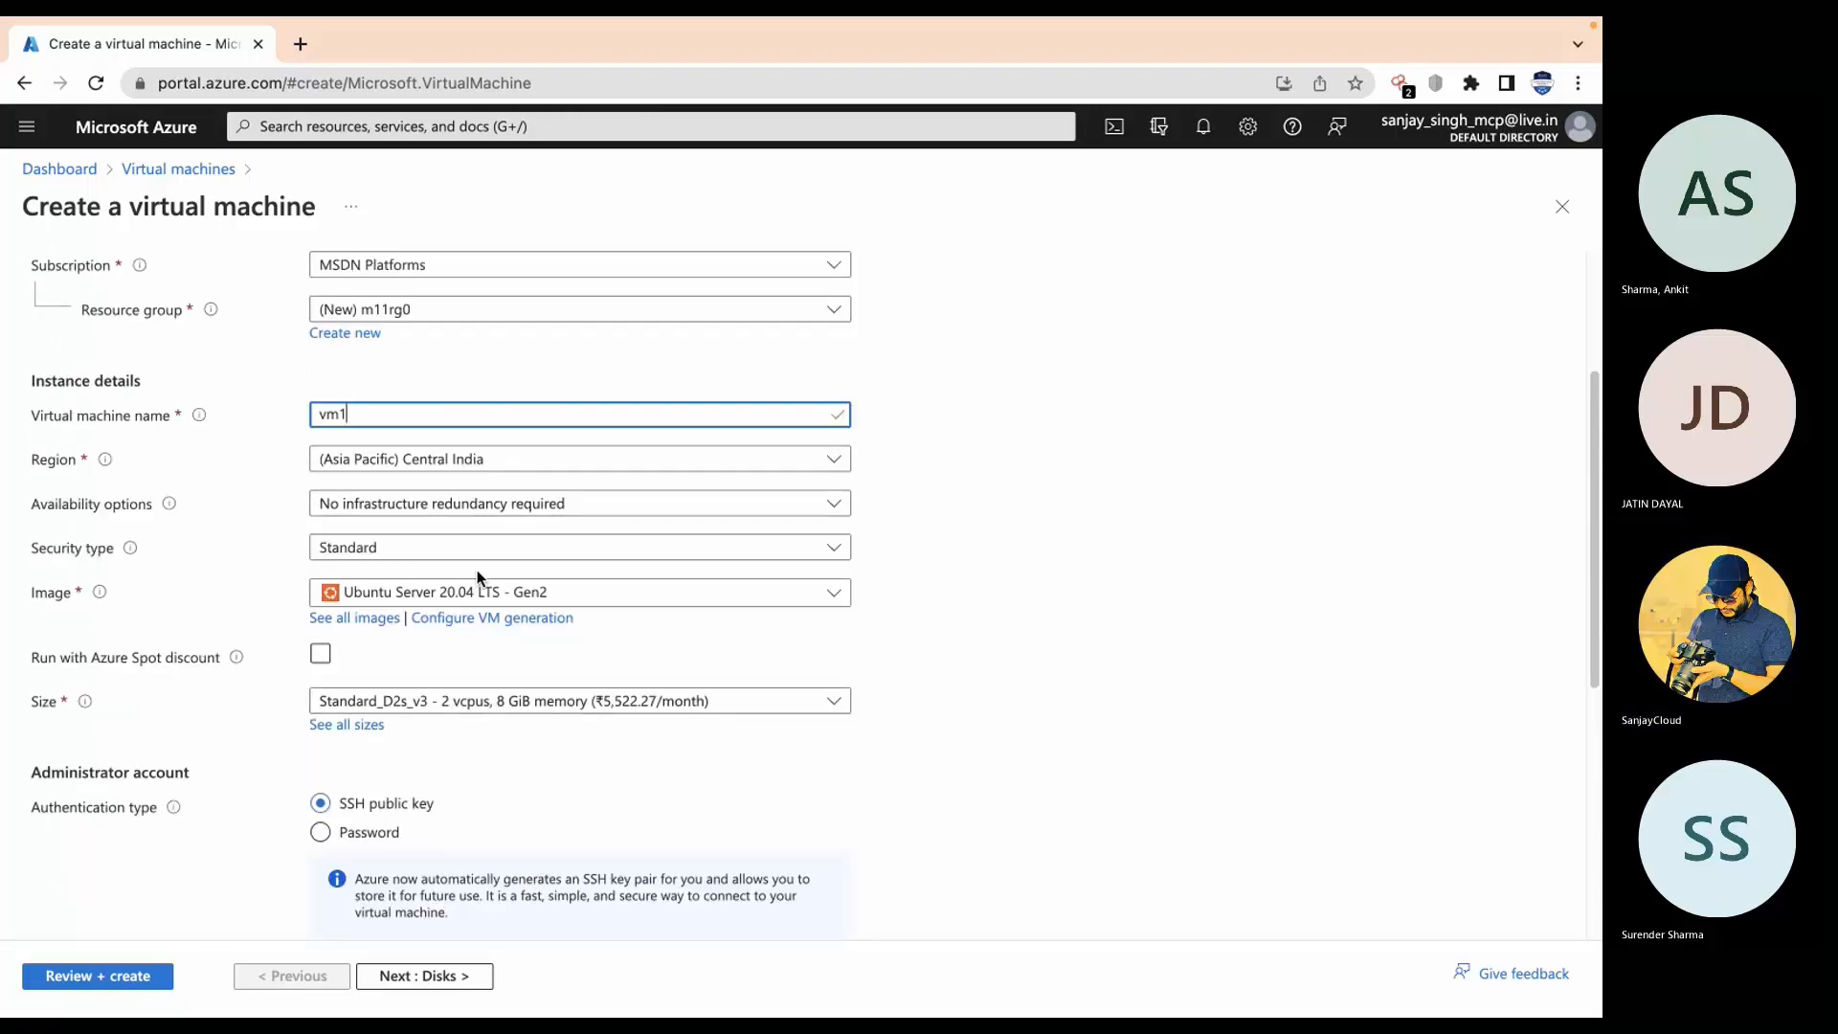
Step: Choose Windows Server 2016 Datacenter - Gen2 as the VM image
click(537, 591)
click(503, 743)
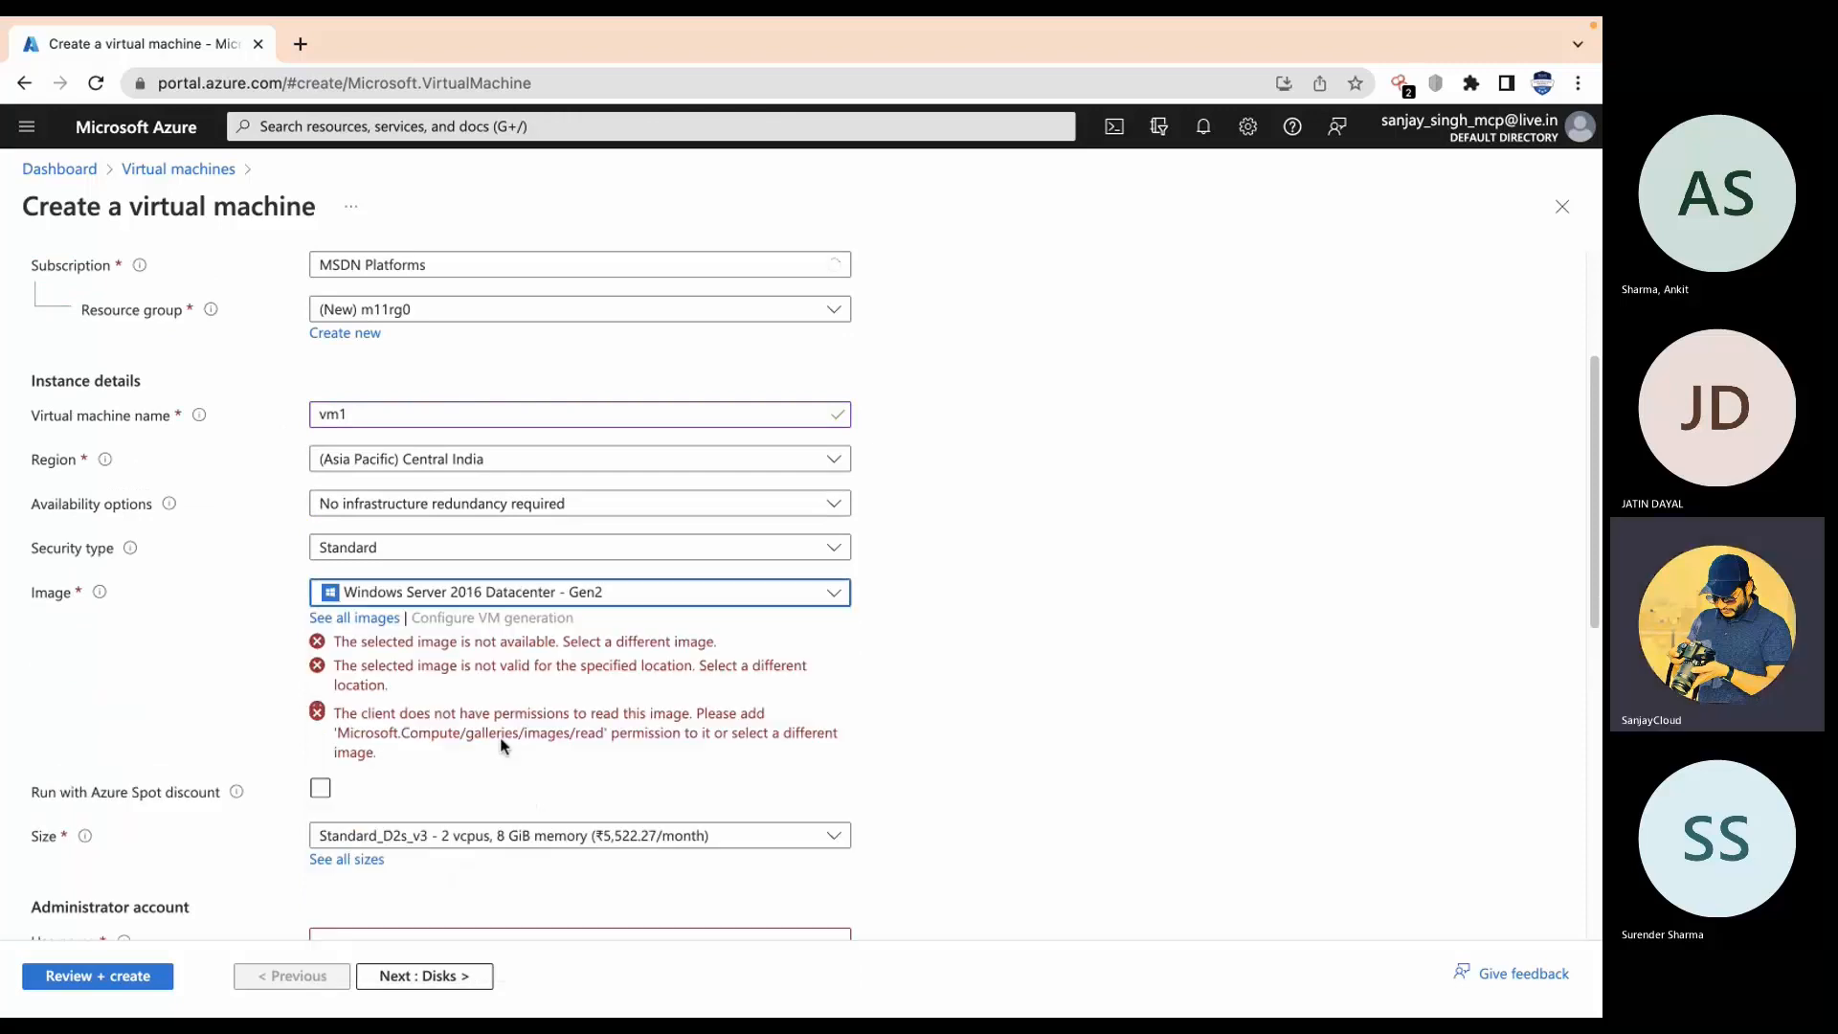
scroll(512, 794, down, 4)
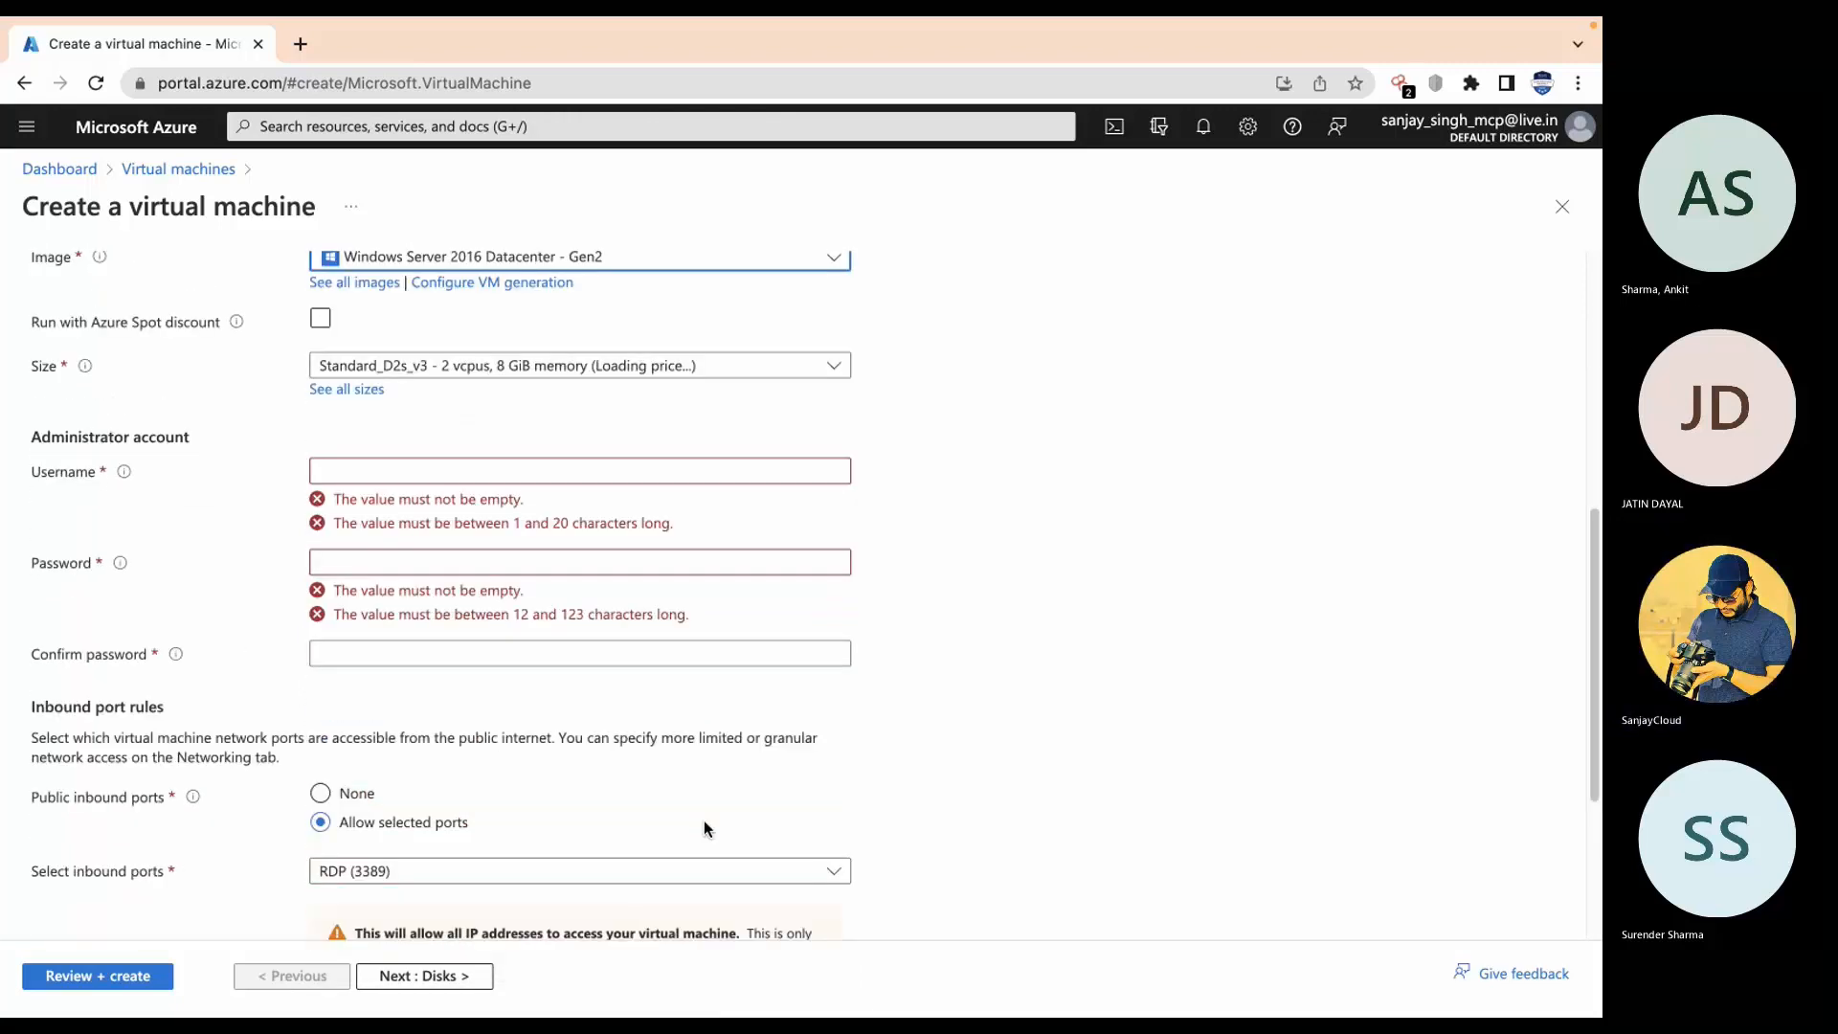
Step: Enter administrator username 'student' and the administrator password
click(755, 432)
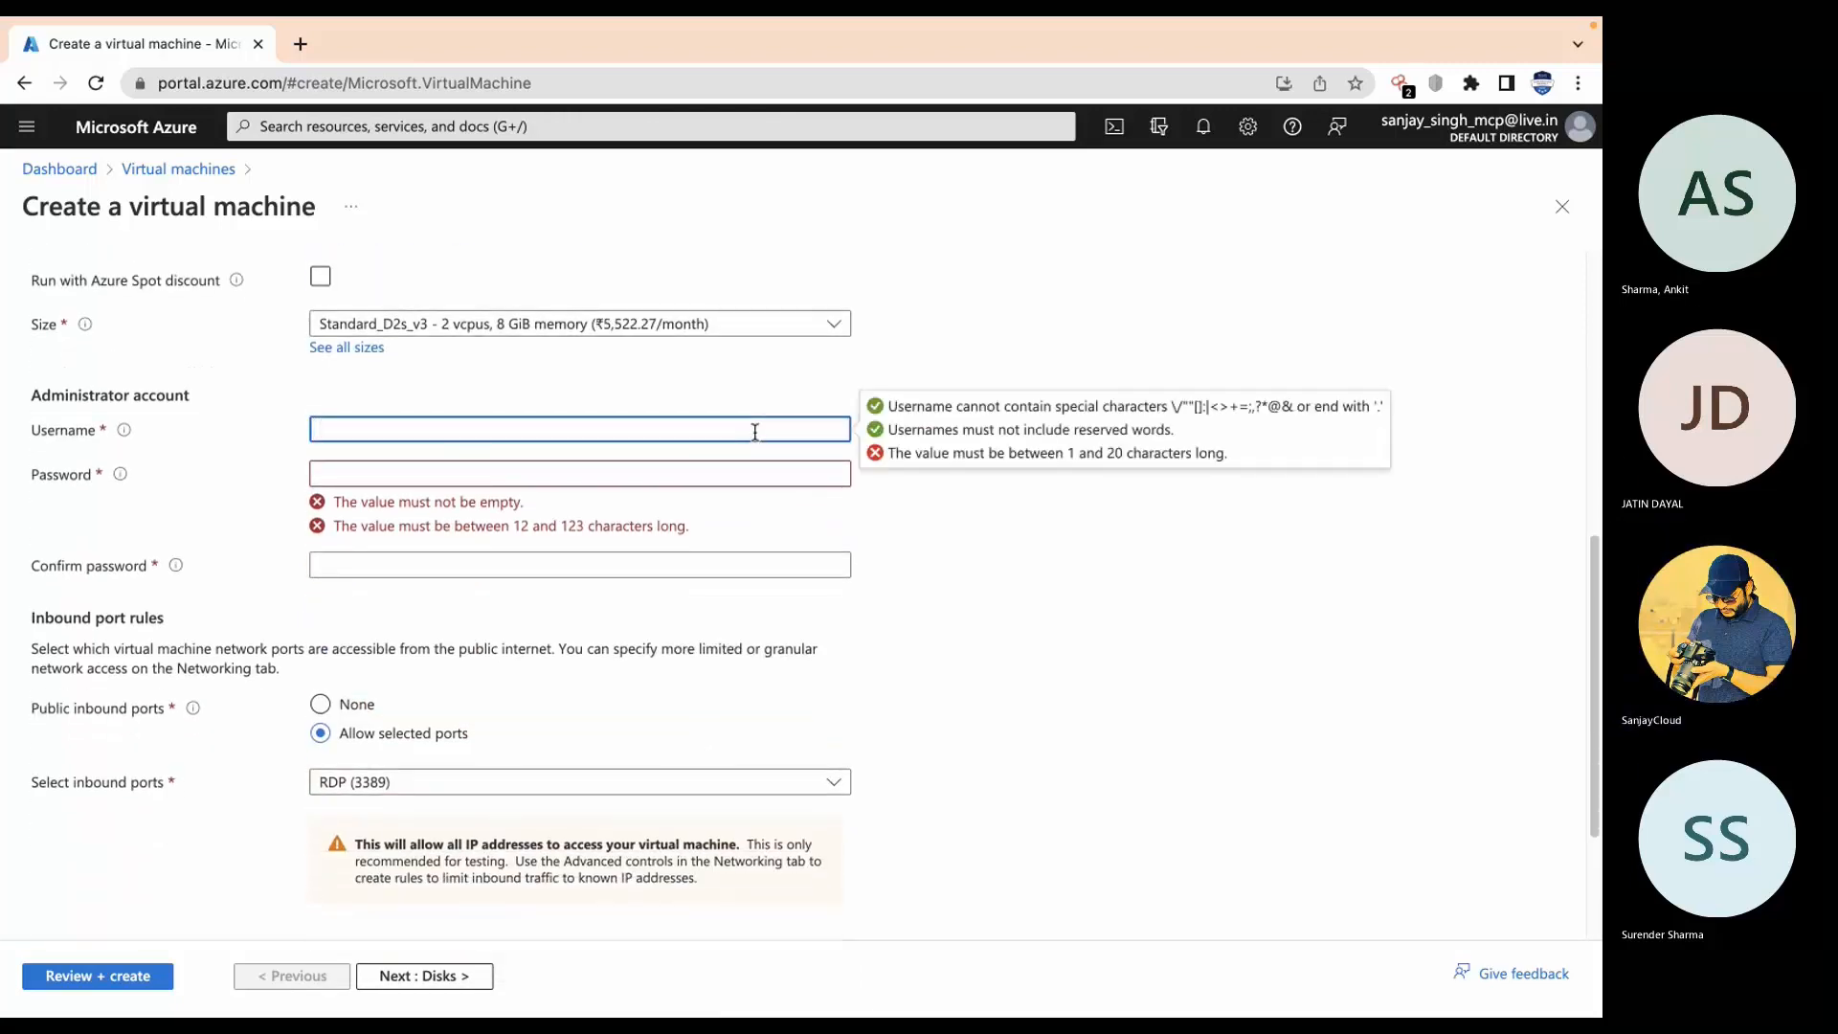
text(student)
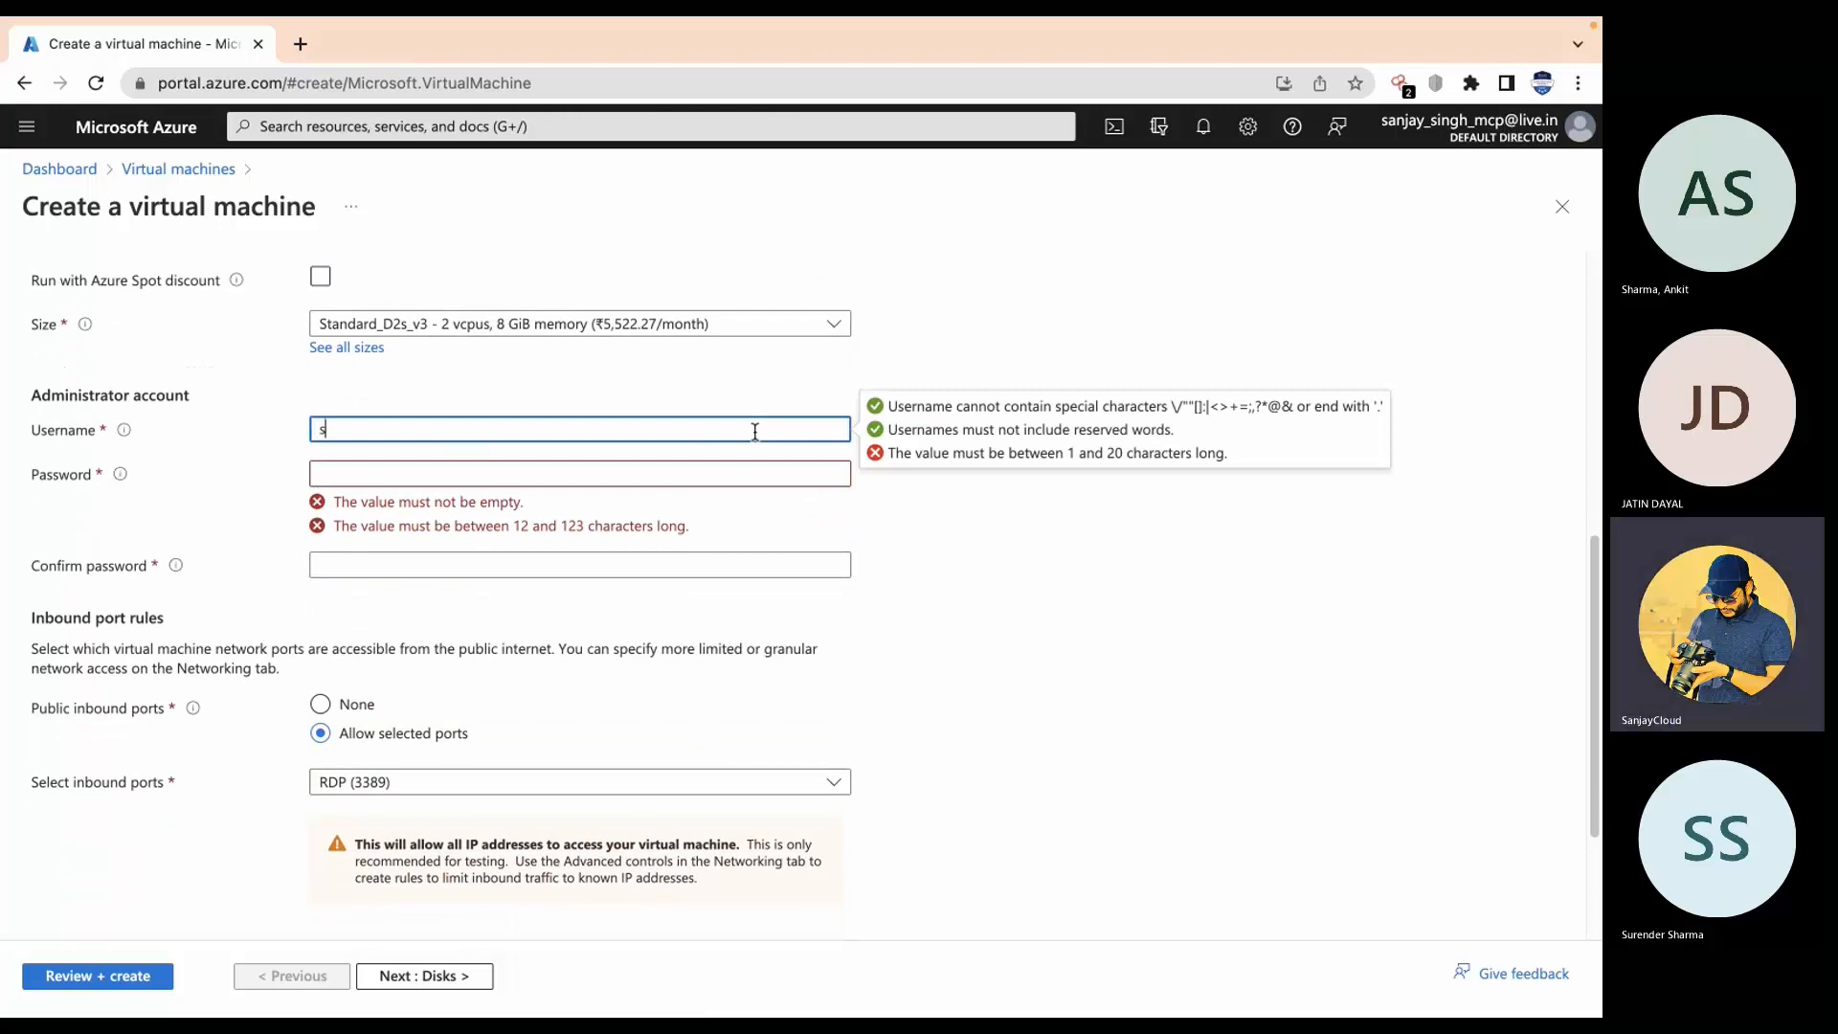
key(Tab)
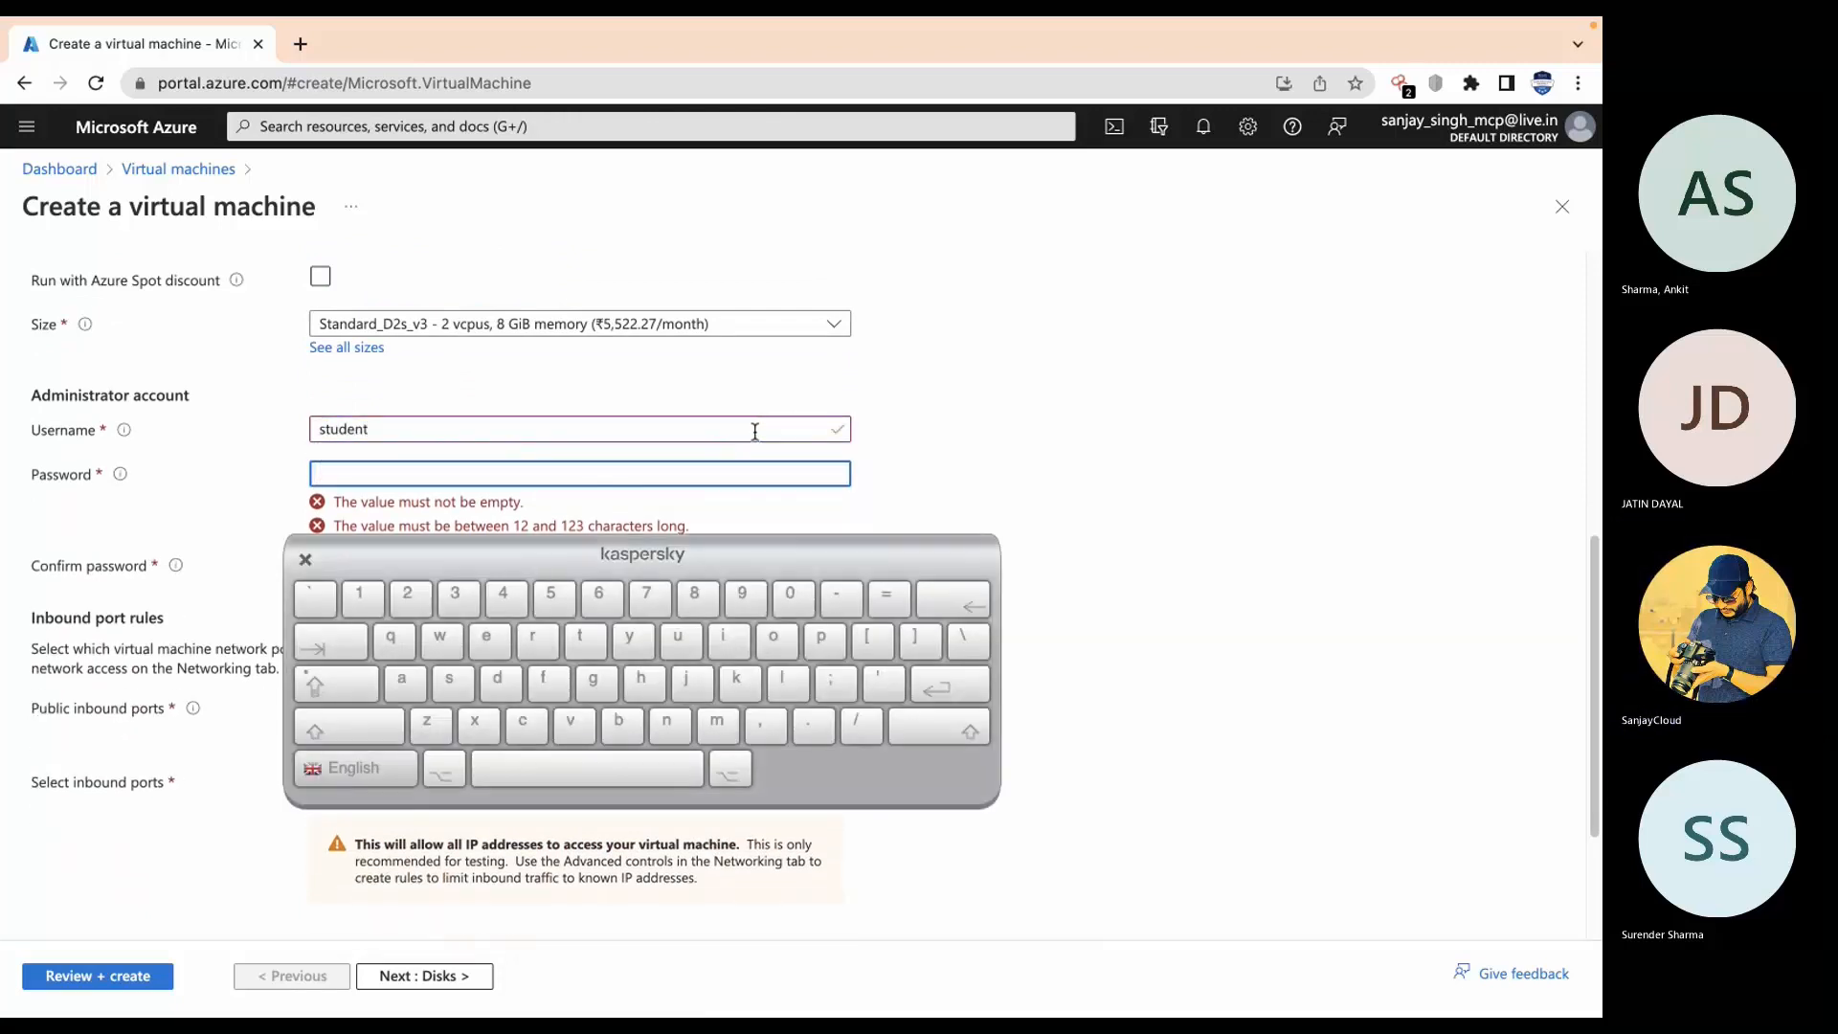
text(•••••••••••)
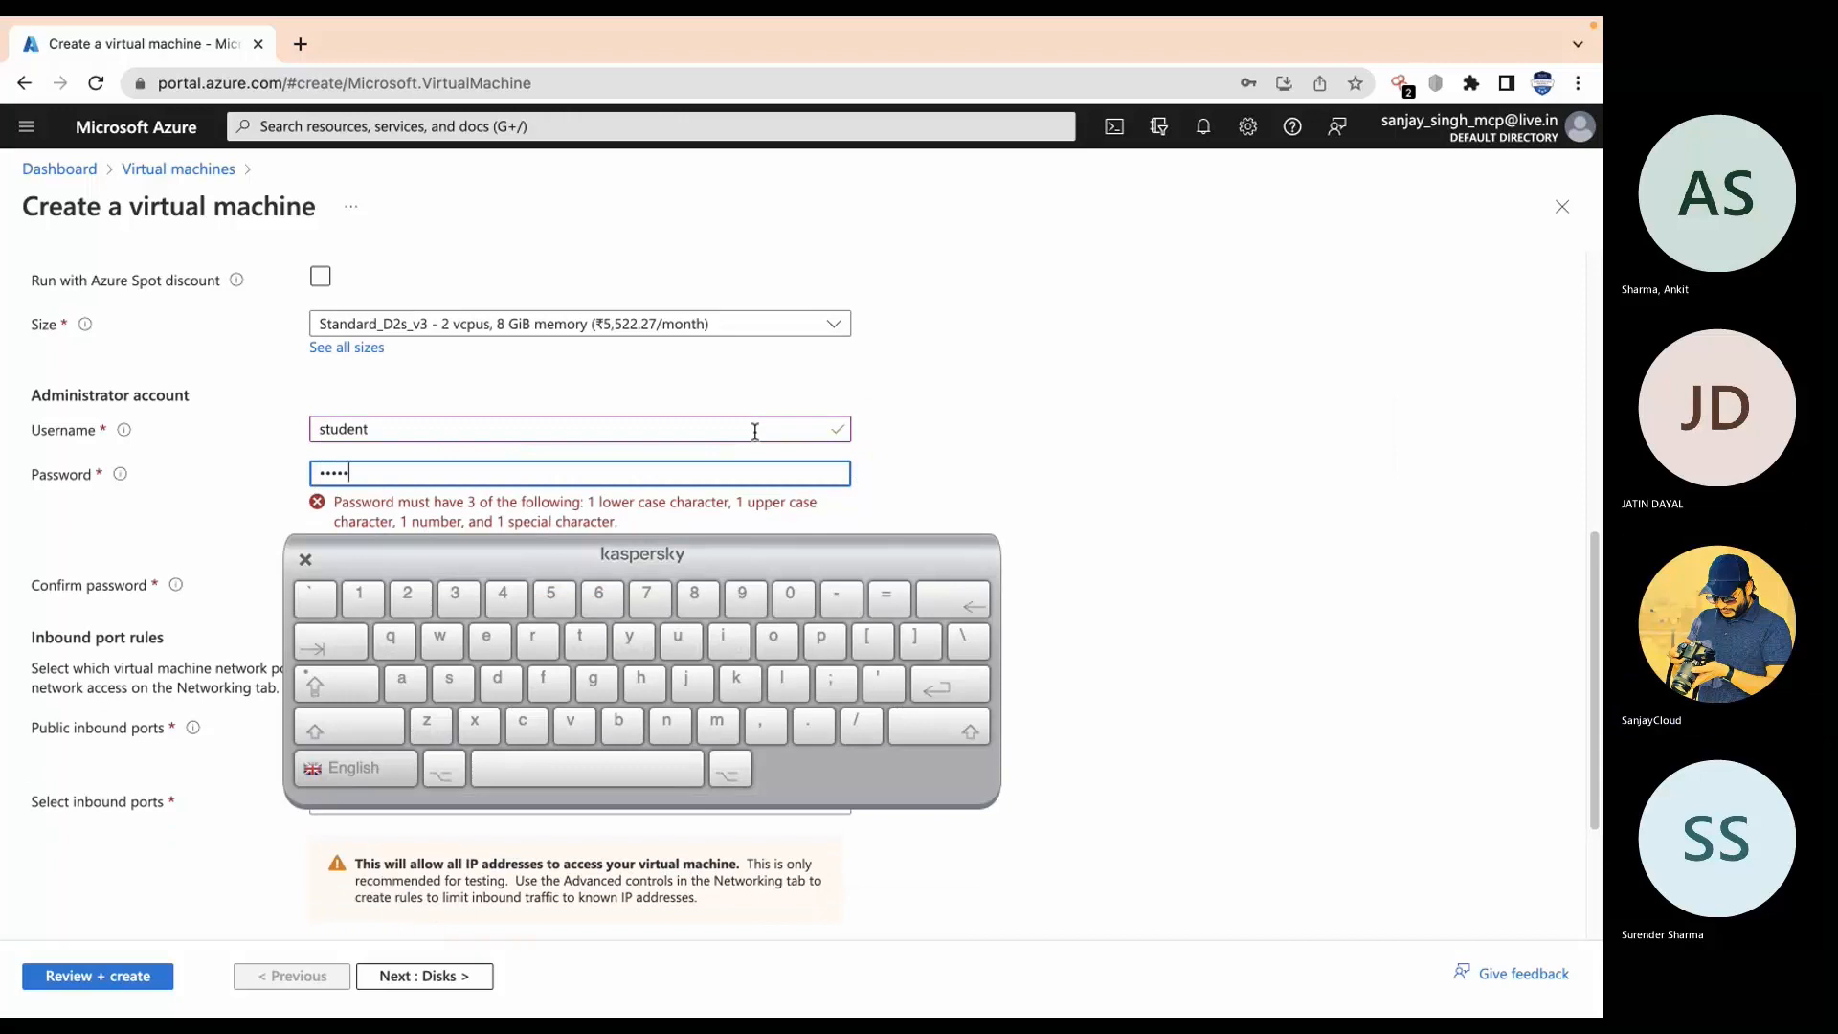
text(•••)
click(306, 559)
Step: Retype the password correctly in Confirm password and close the on-screen keyboard
click(353, 522)
text(••••)
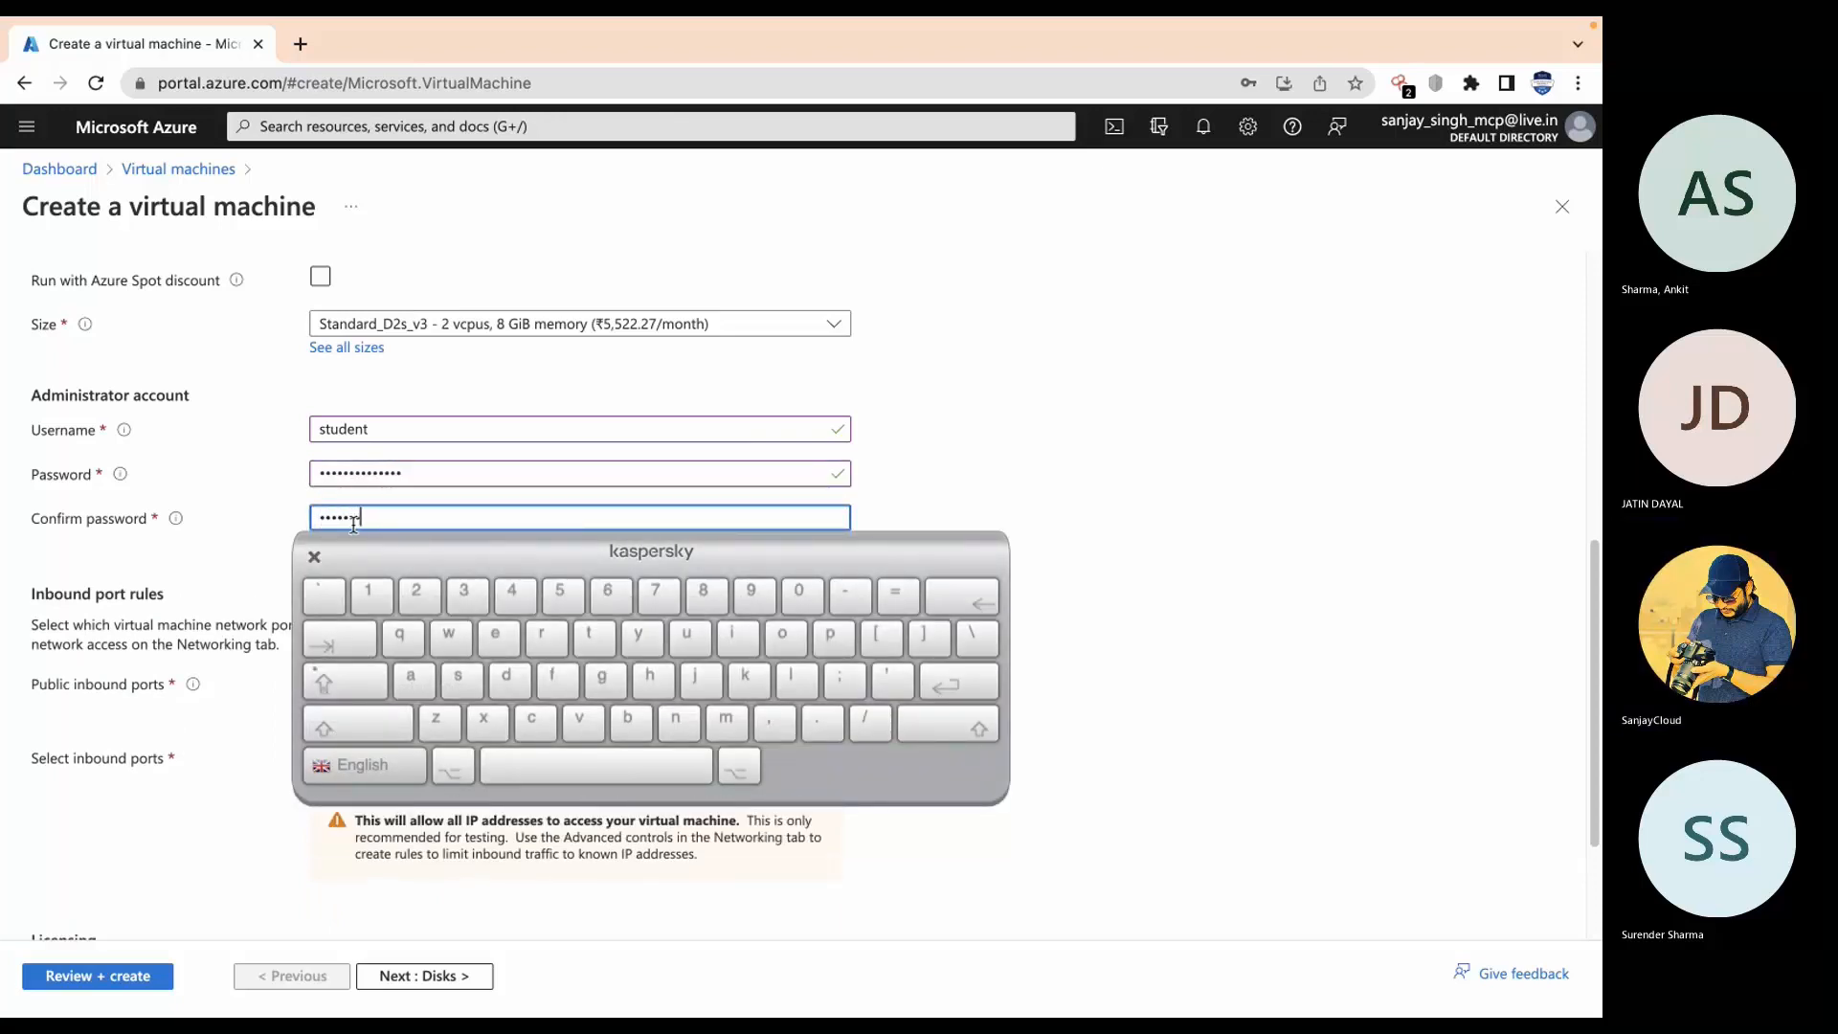
key(BackSpace)
key(BackSpace)
key(BackSpace)
key(BackSpace)
key(BackSpace)
key(BackSpace)
text(•••)
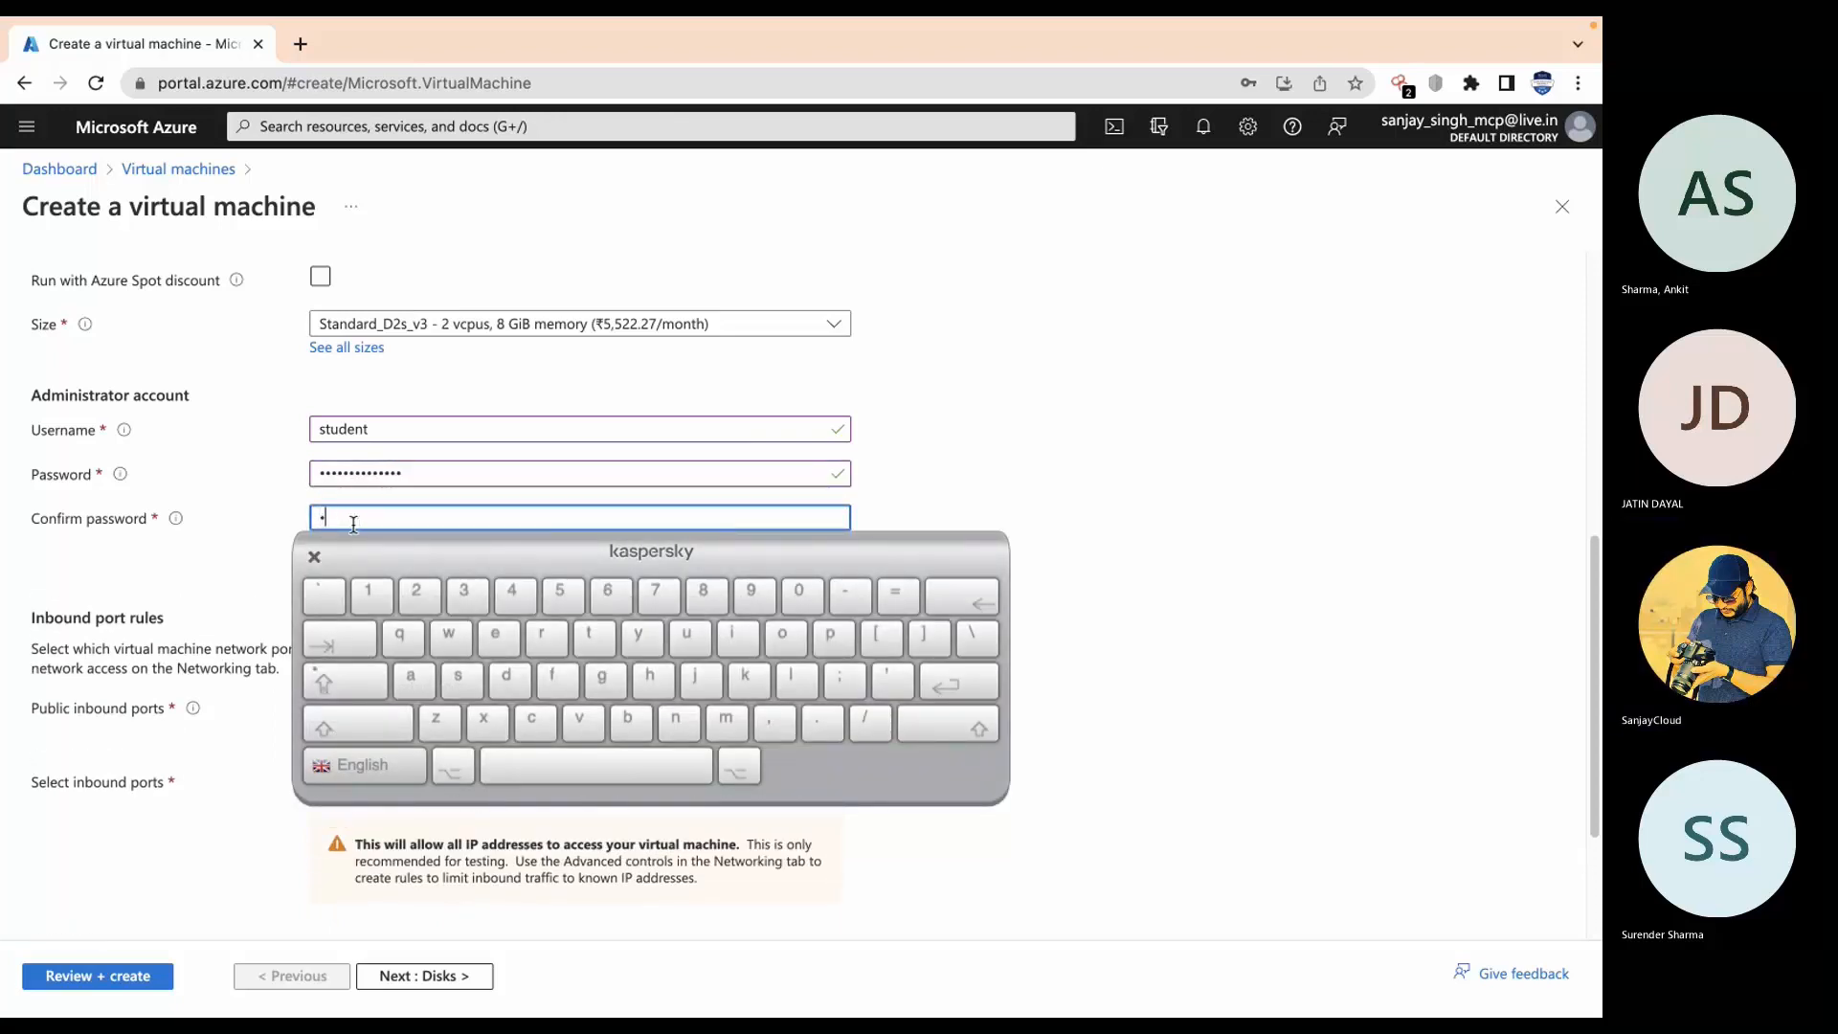
text(••••••)
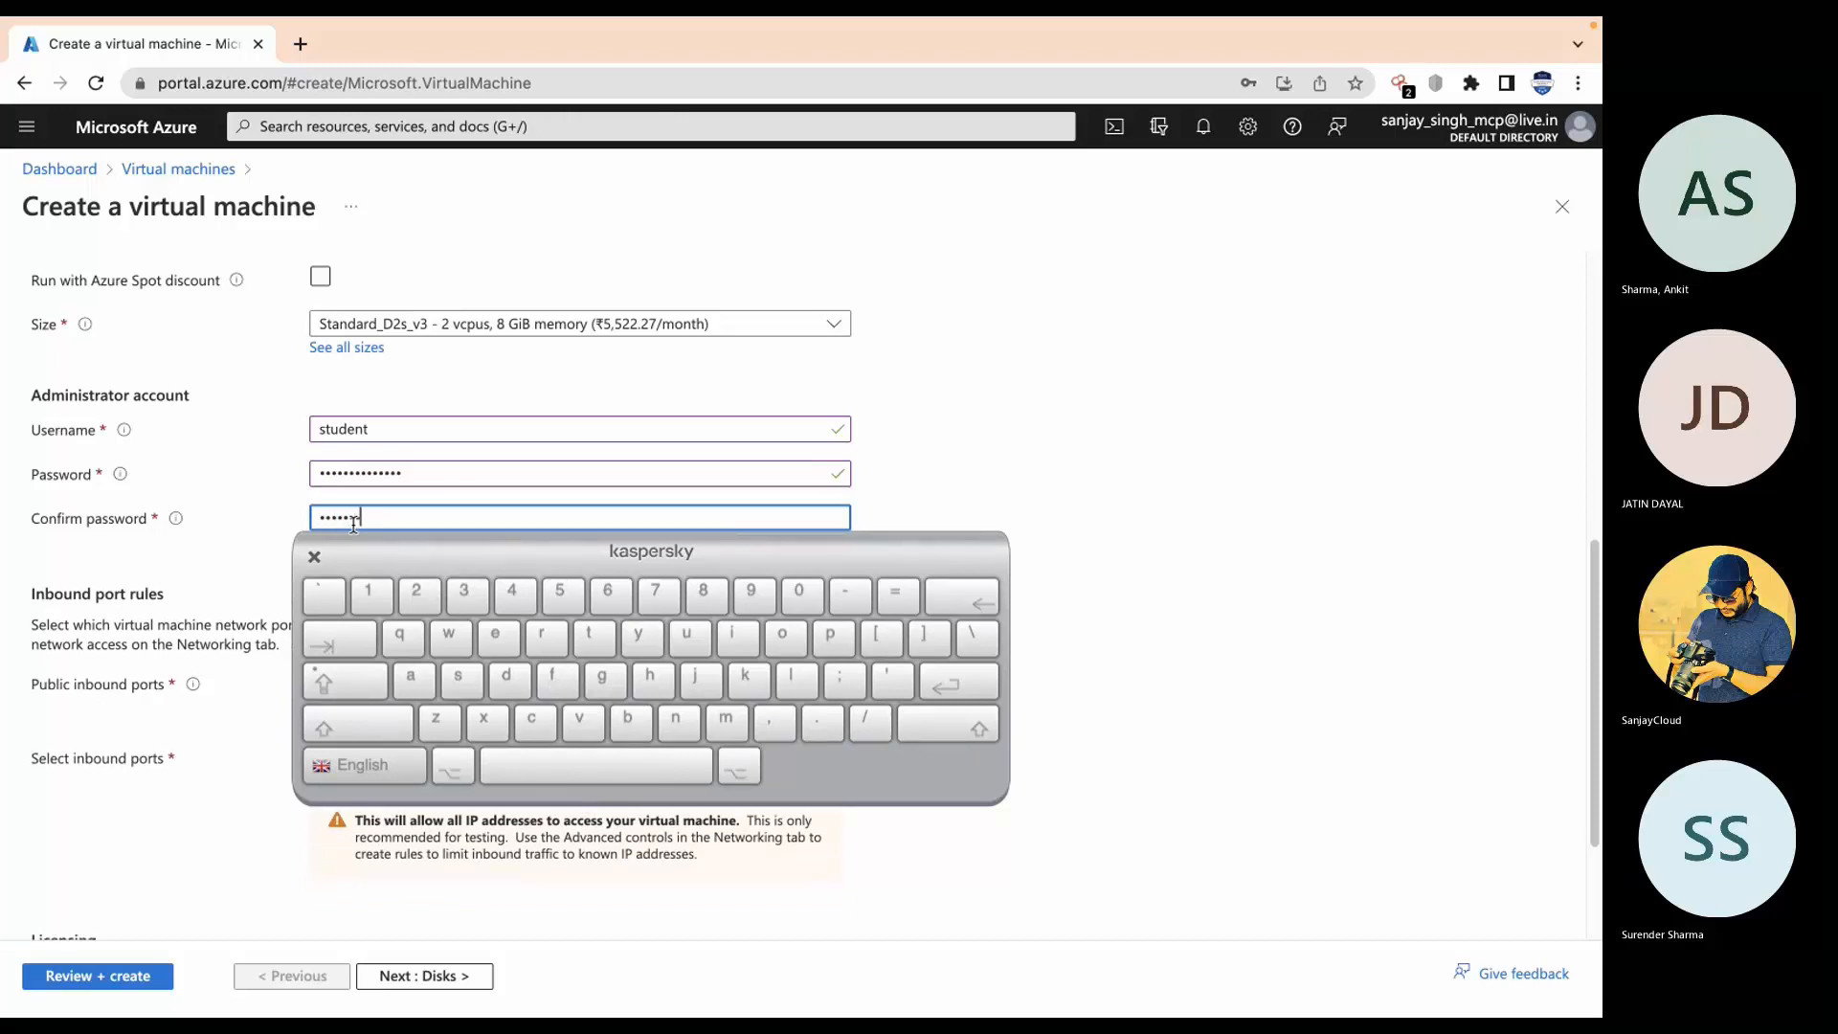
text(•••••)
click(315, 556)
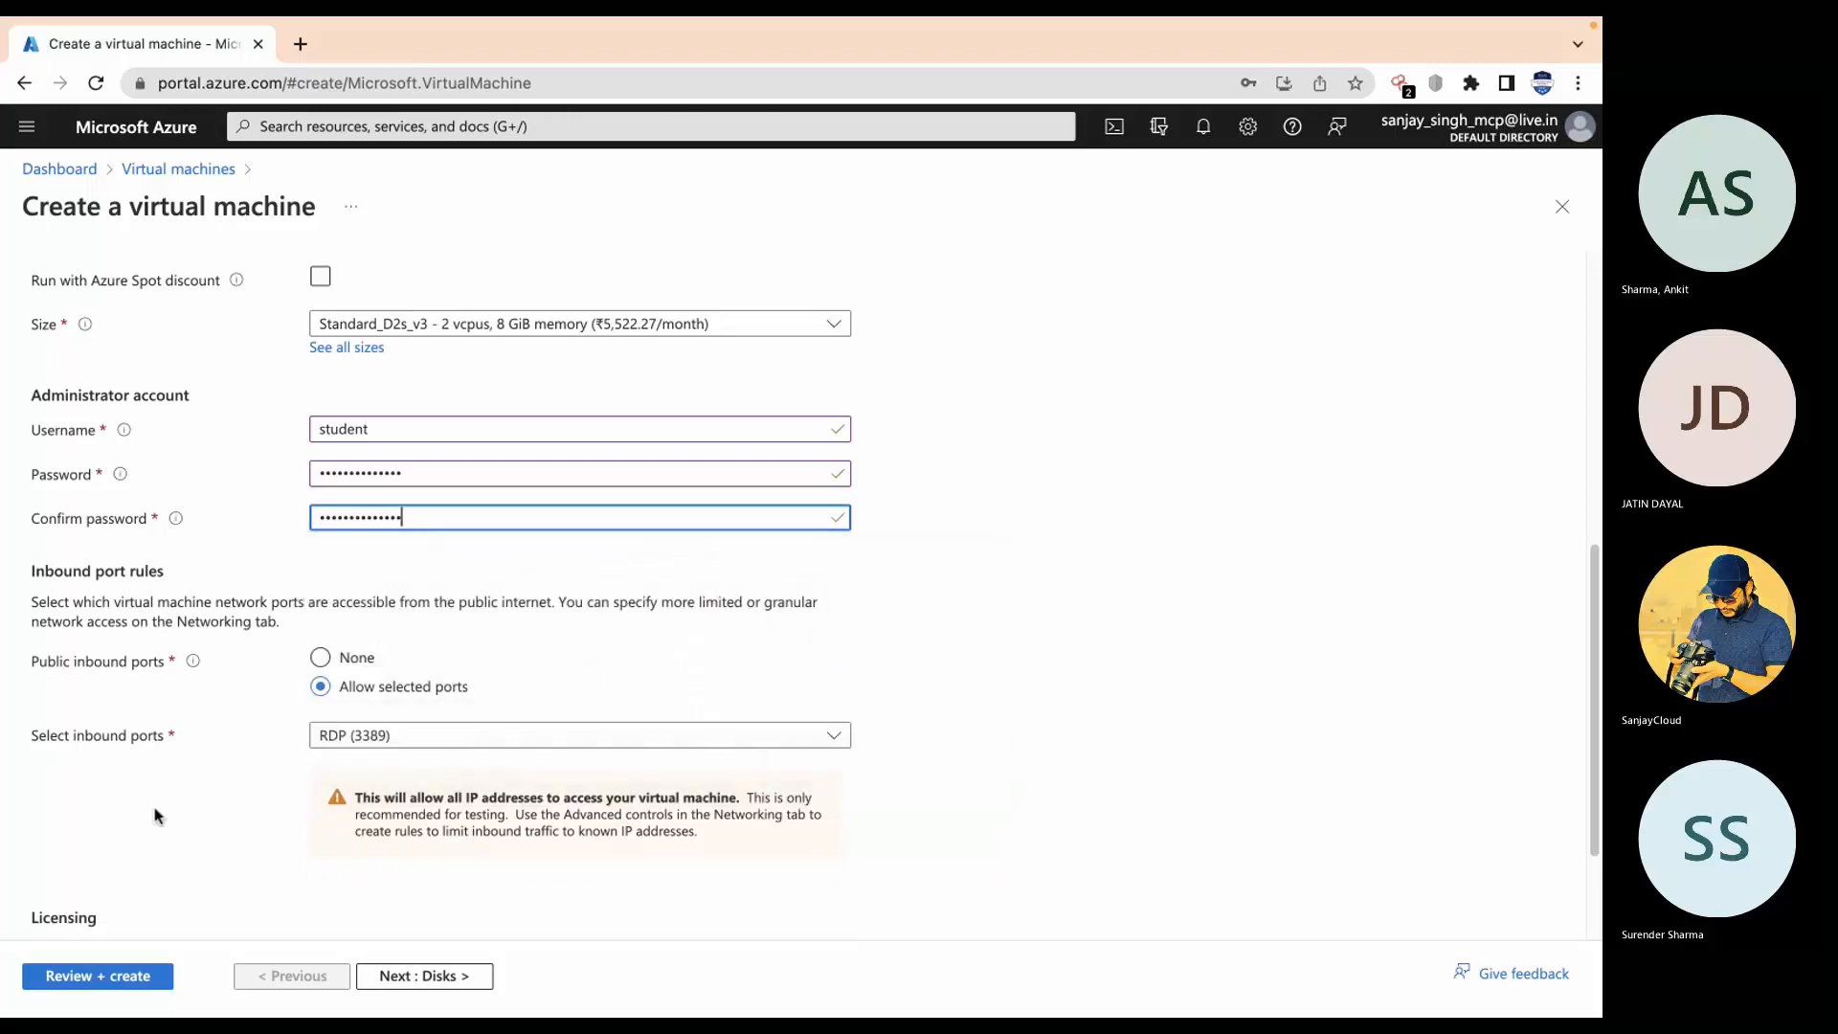
Step: Run Review + create and, once validation passes, create the virtual machine
click(61, 977)
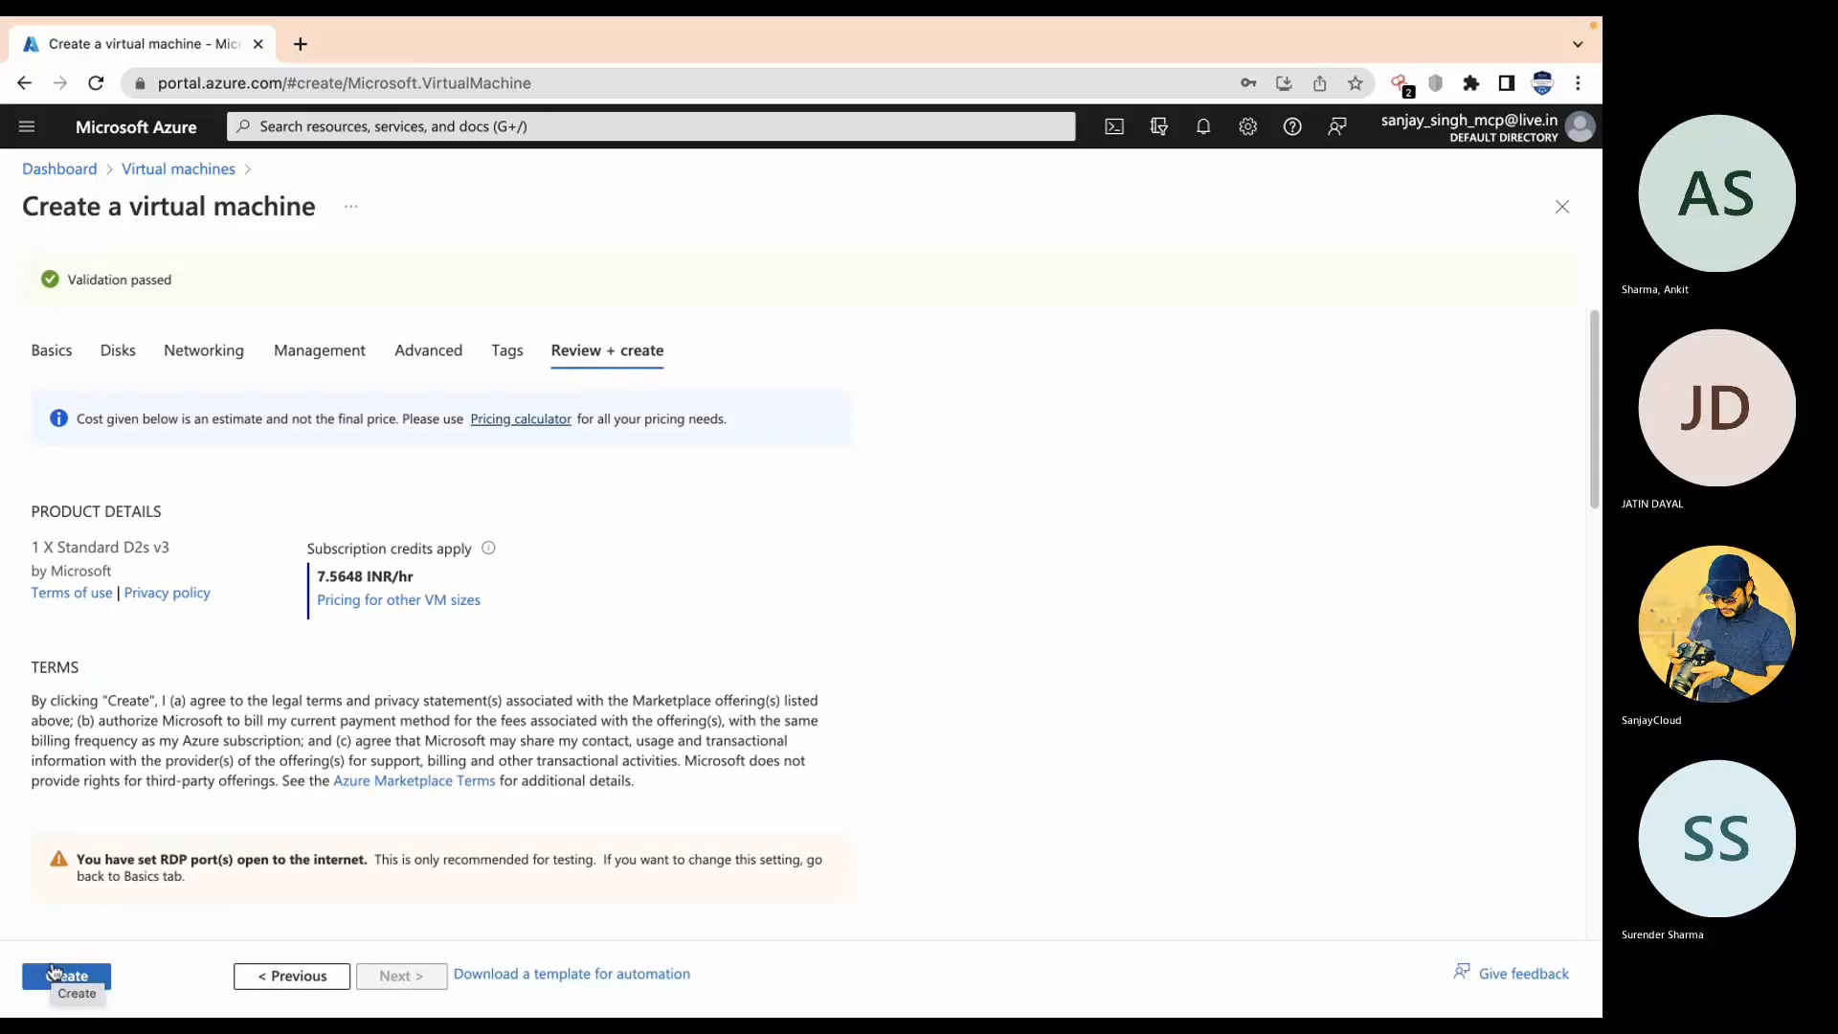
click(58, 977)
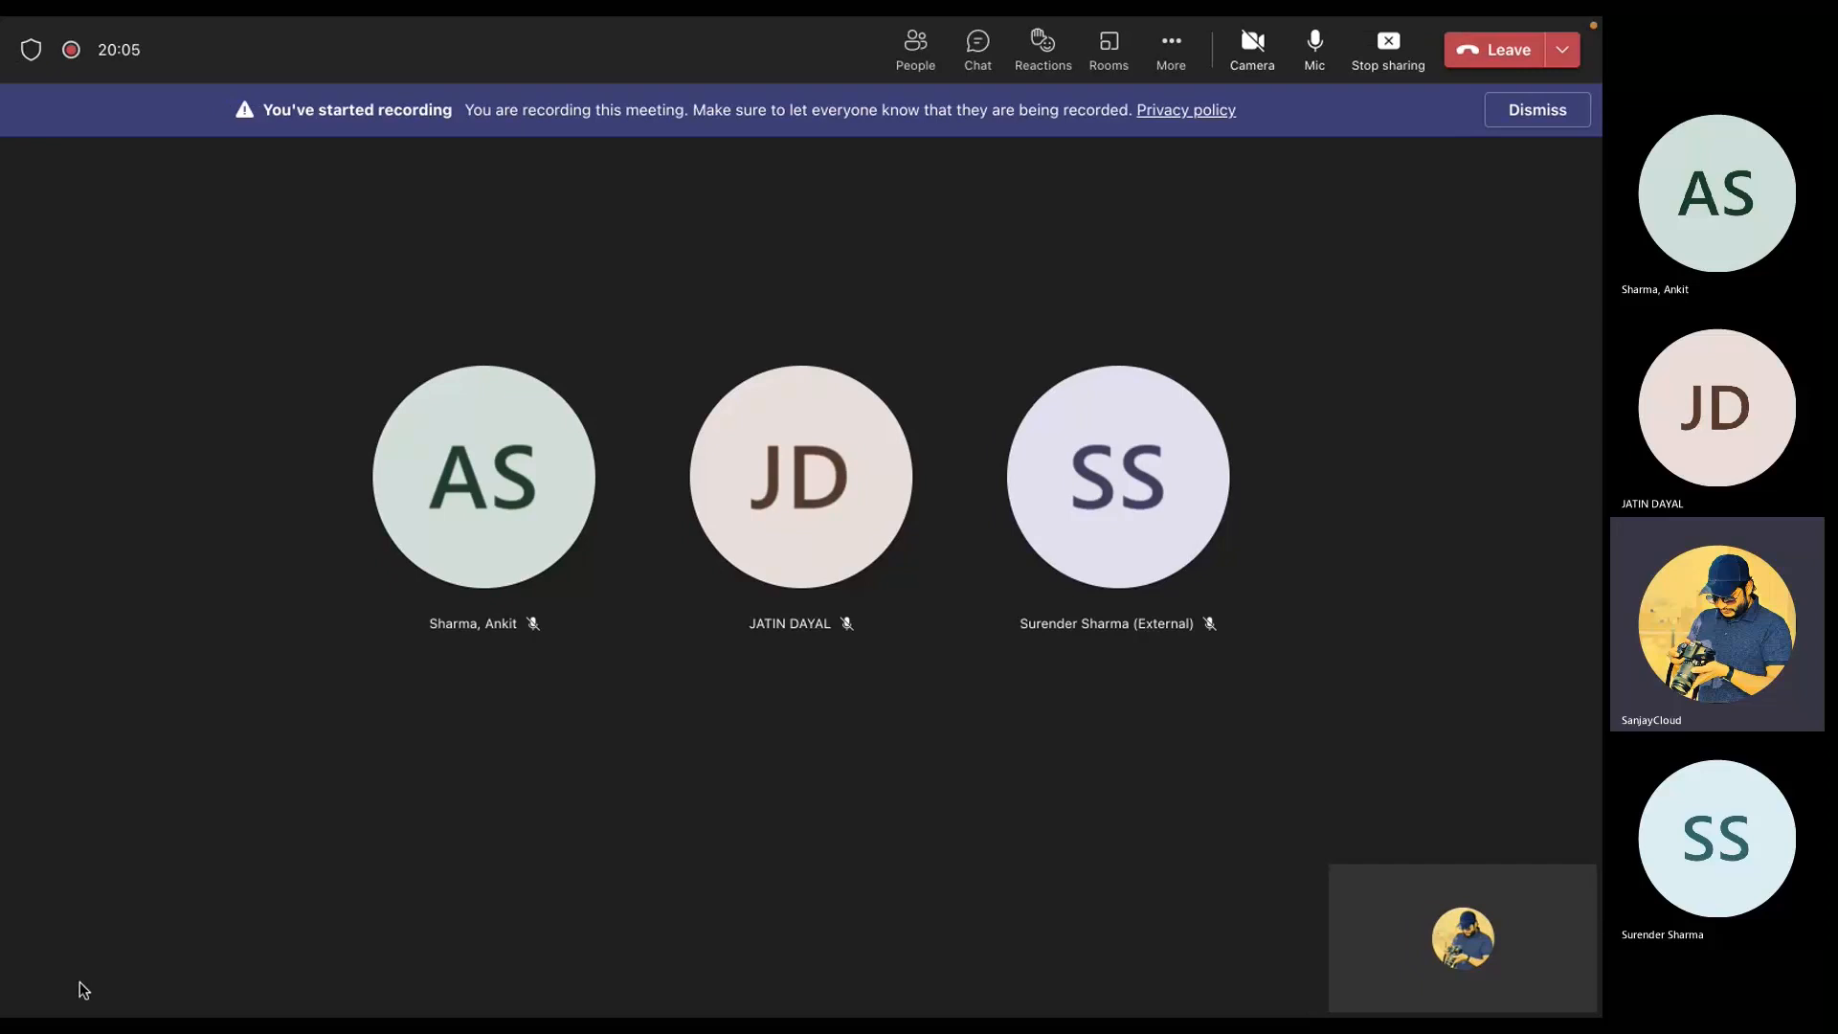
Step: Mute then unmute the Teams microphone and return to Chrome showing the finished m11rg0 deployment
click(1312, 53)
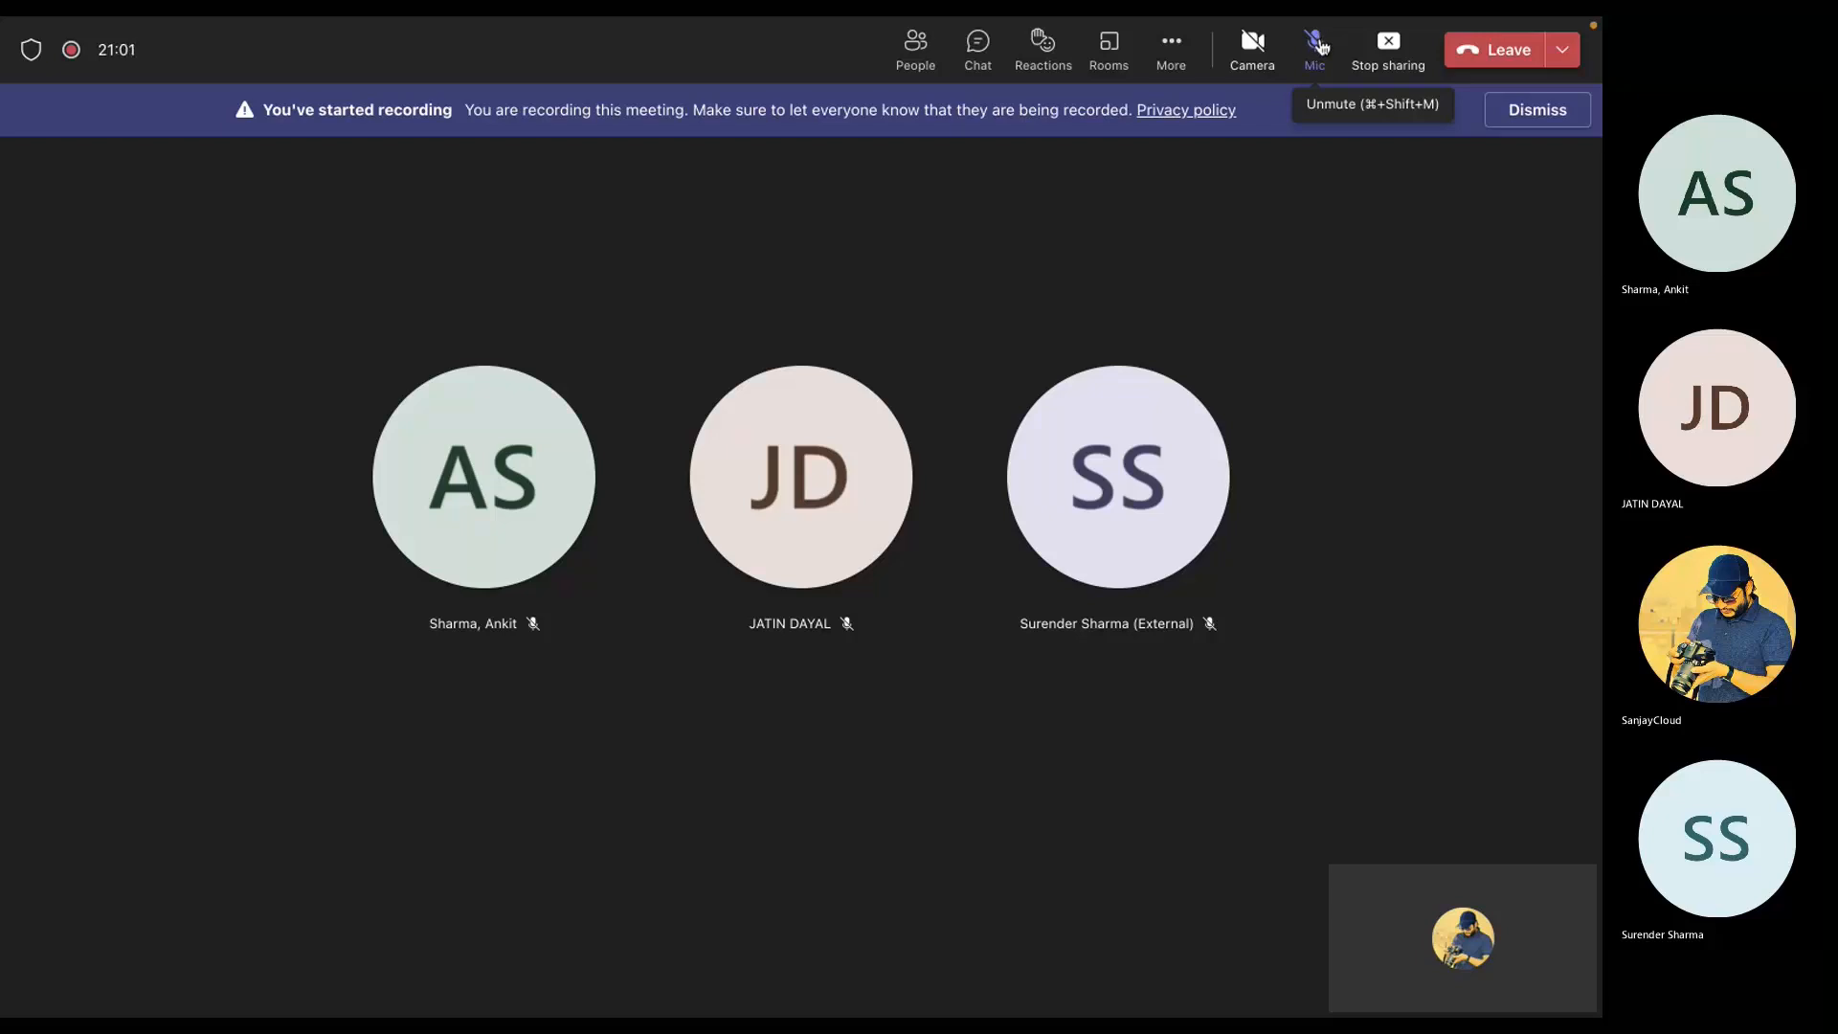
click(1318, 43)
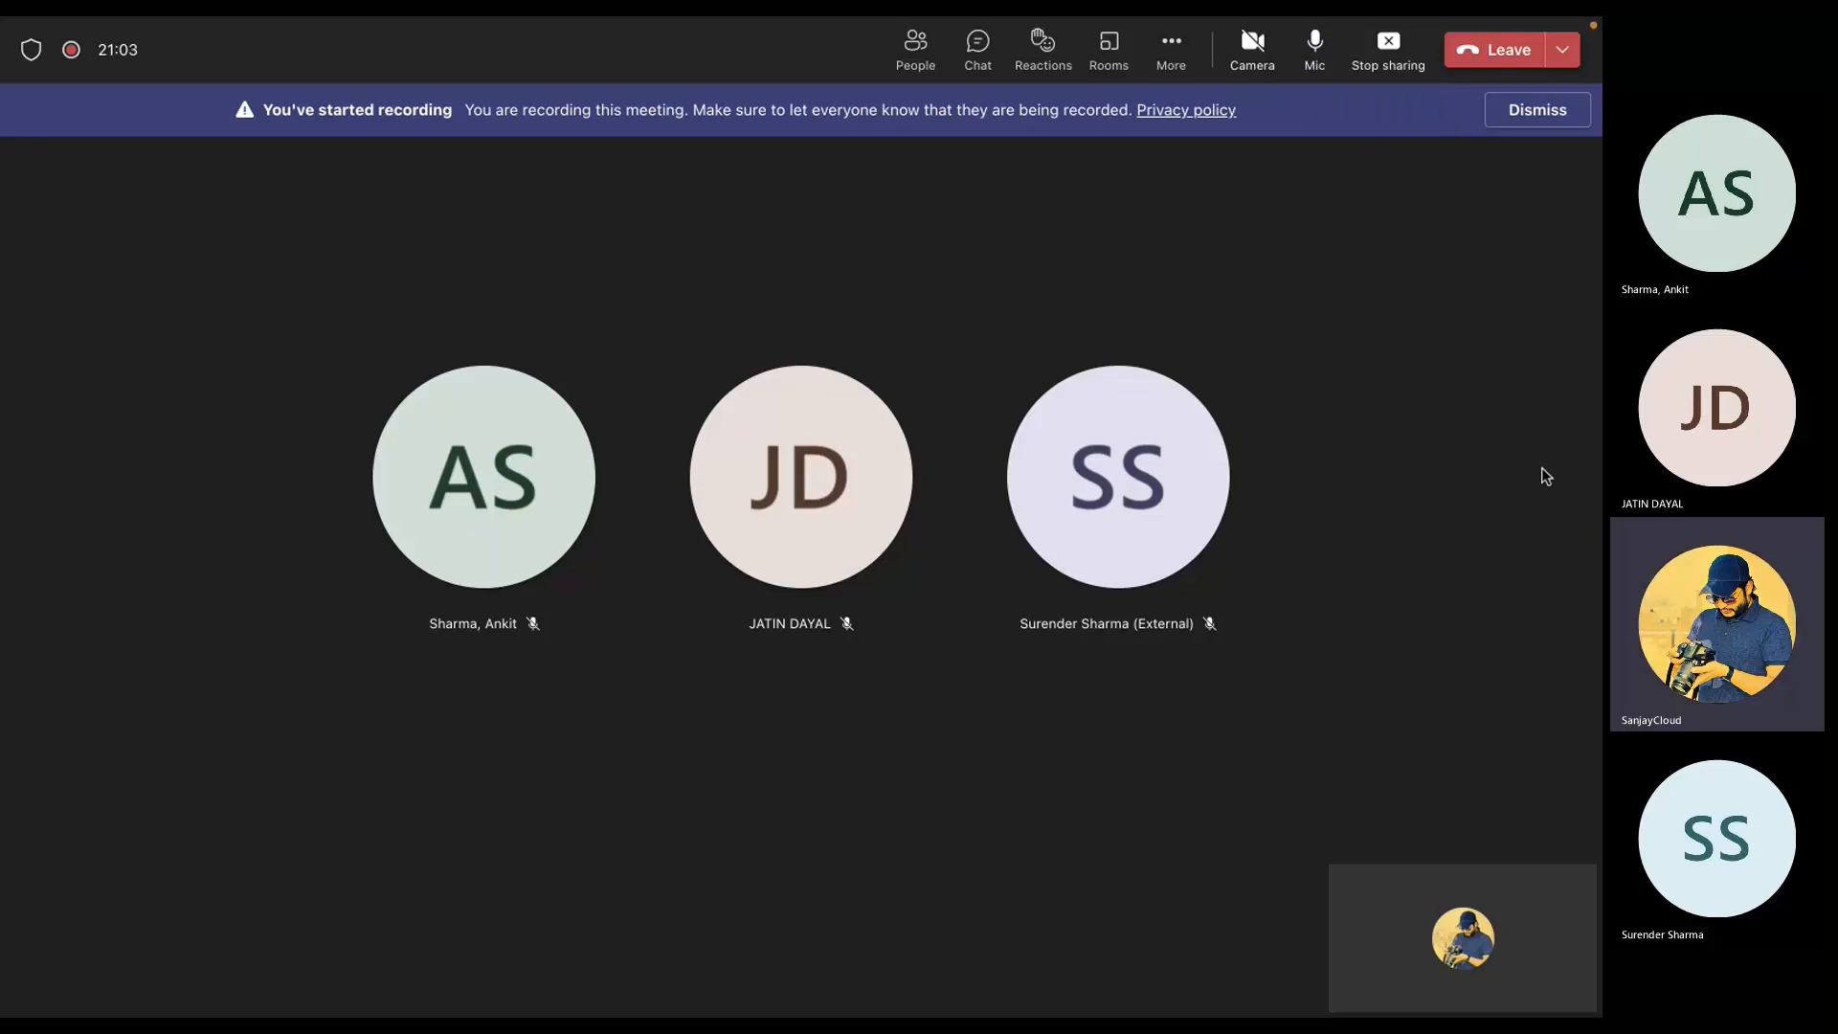
key(ctrl+Left)
key(ctrl+Right)
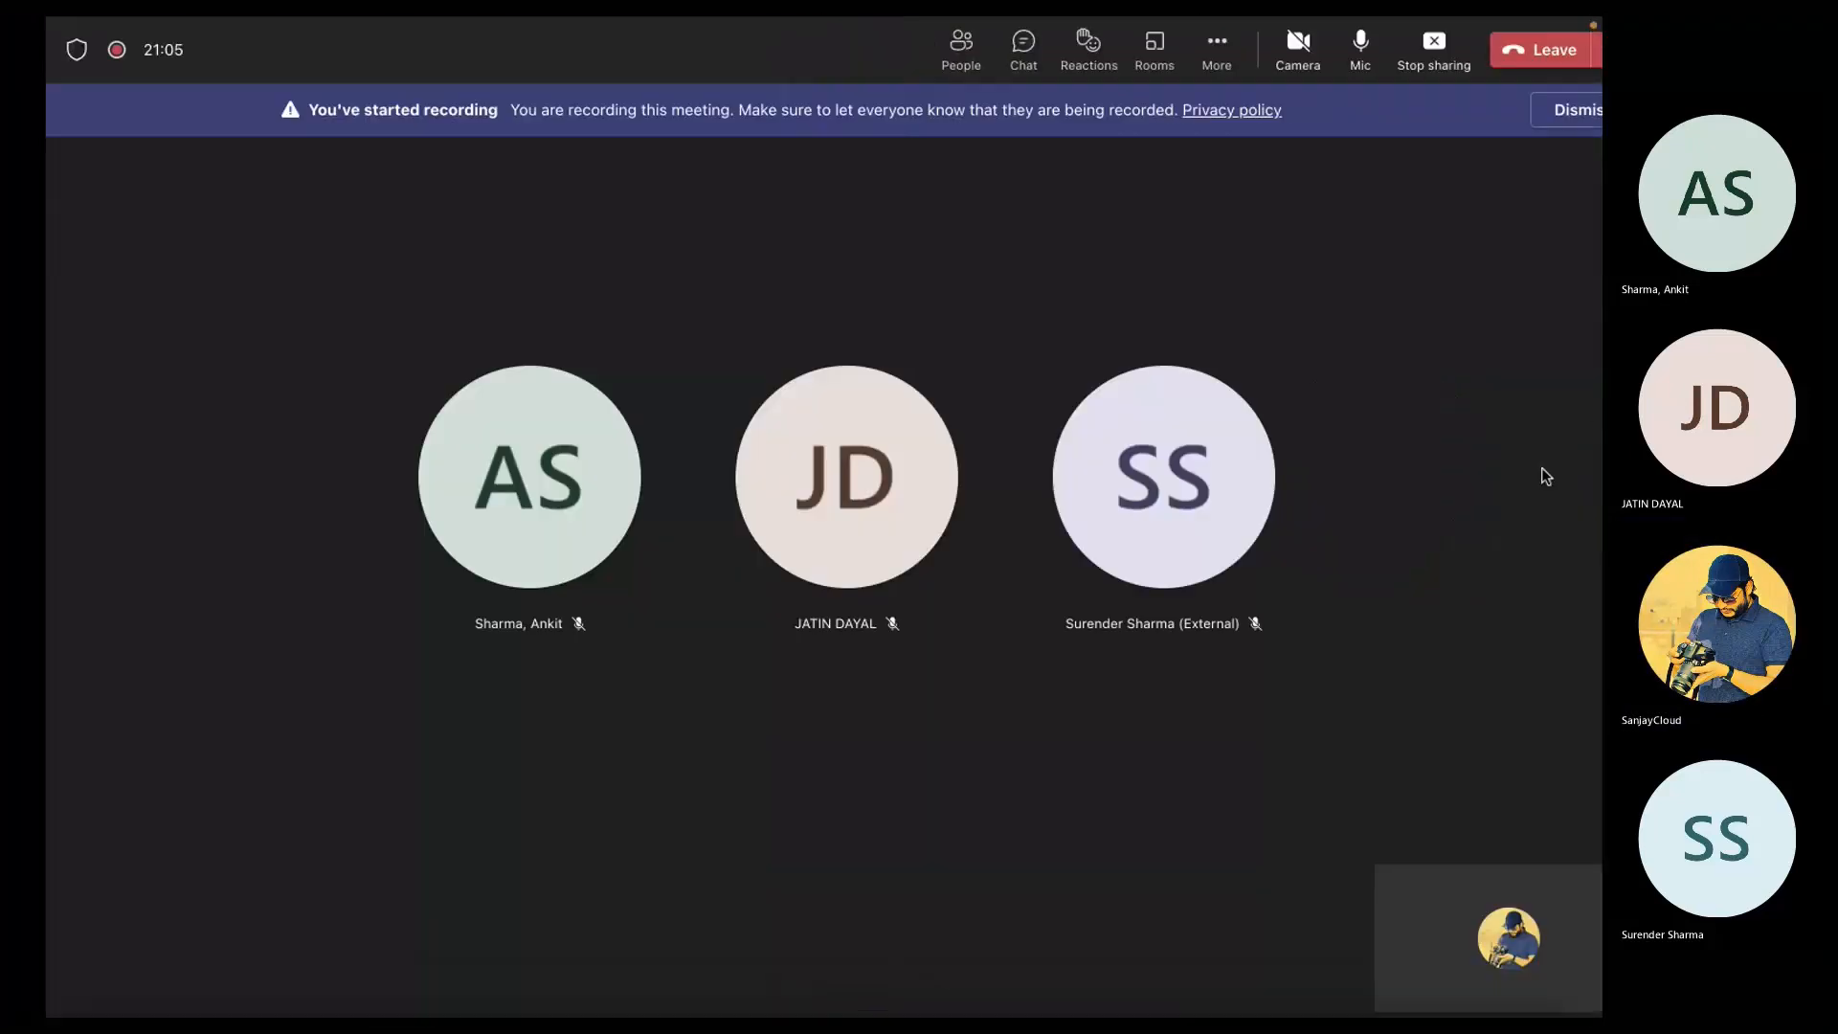
key(ctrl+Right)
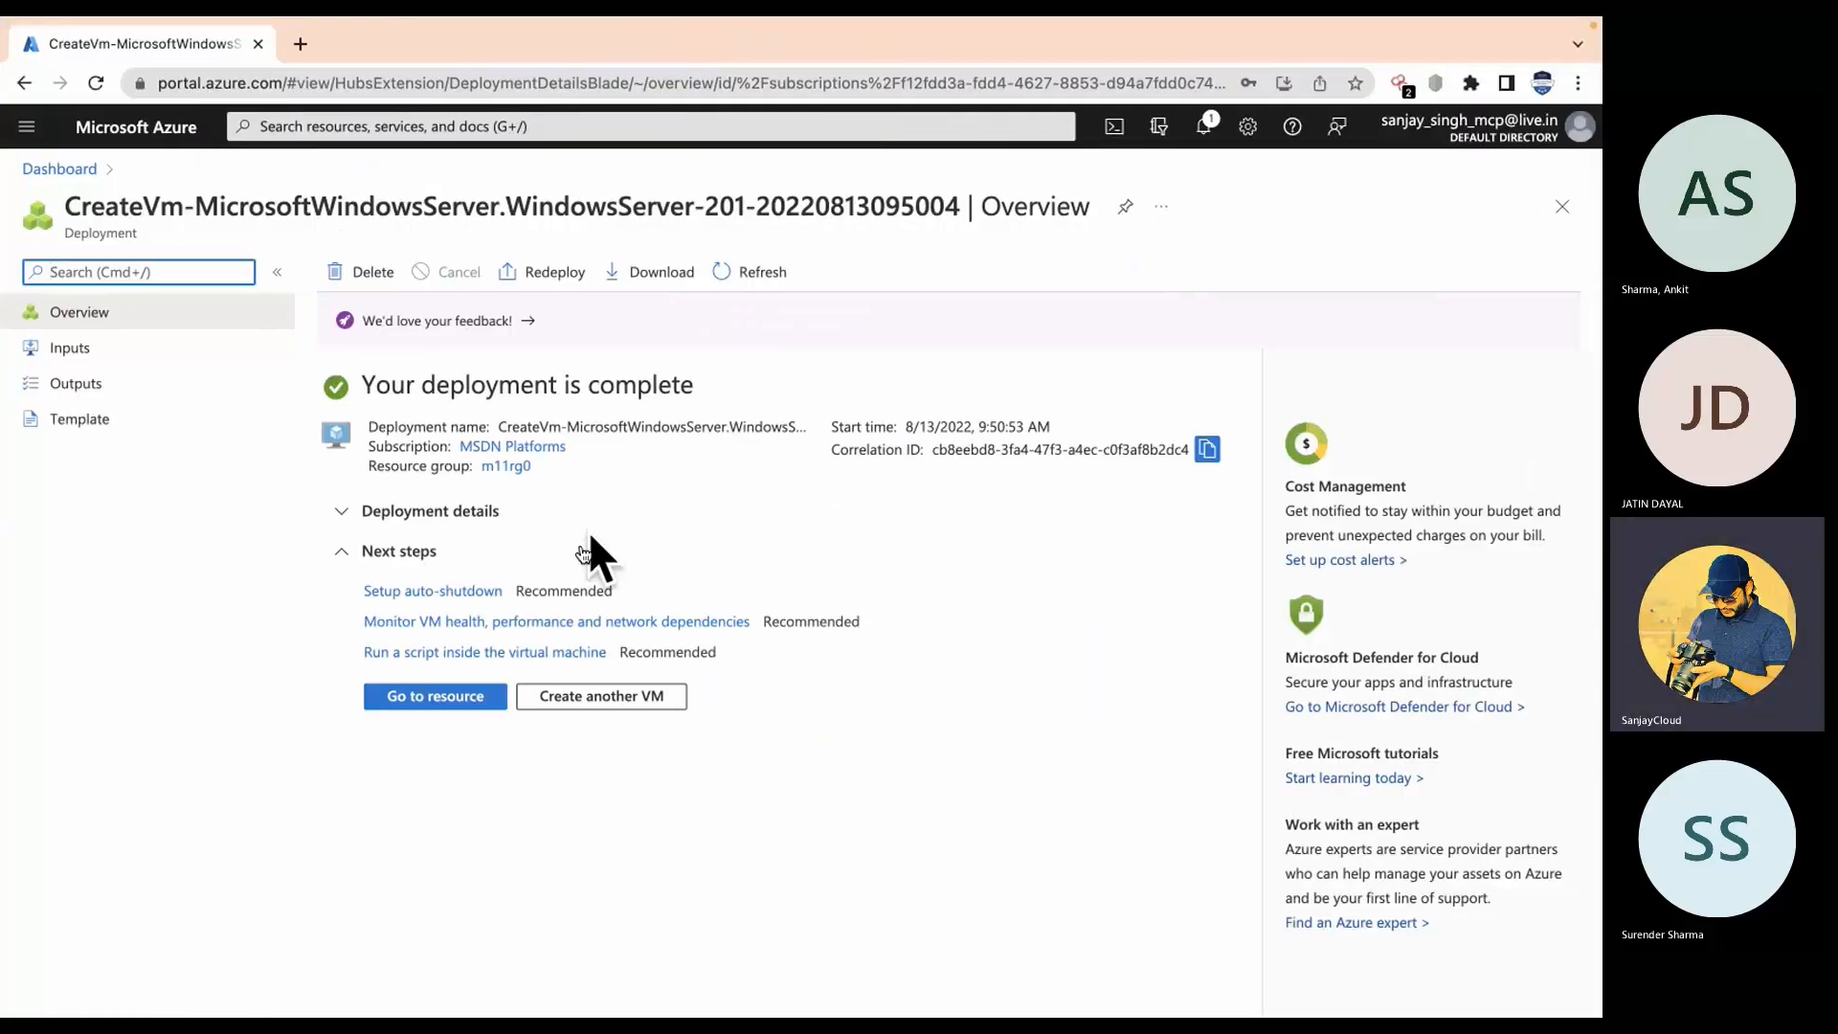
Step: Confirm in notifications that the Windows Server VM deployment in m11rg0 completed, then bring up resource search
click(1203, 126)
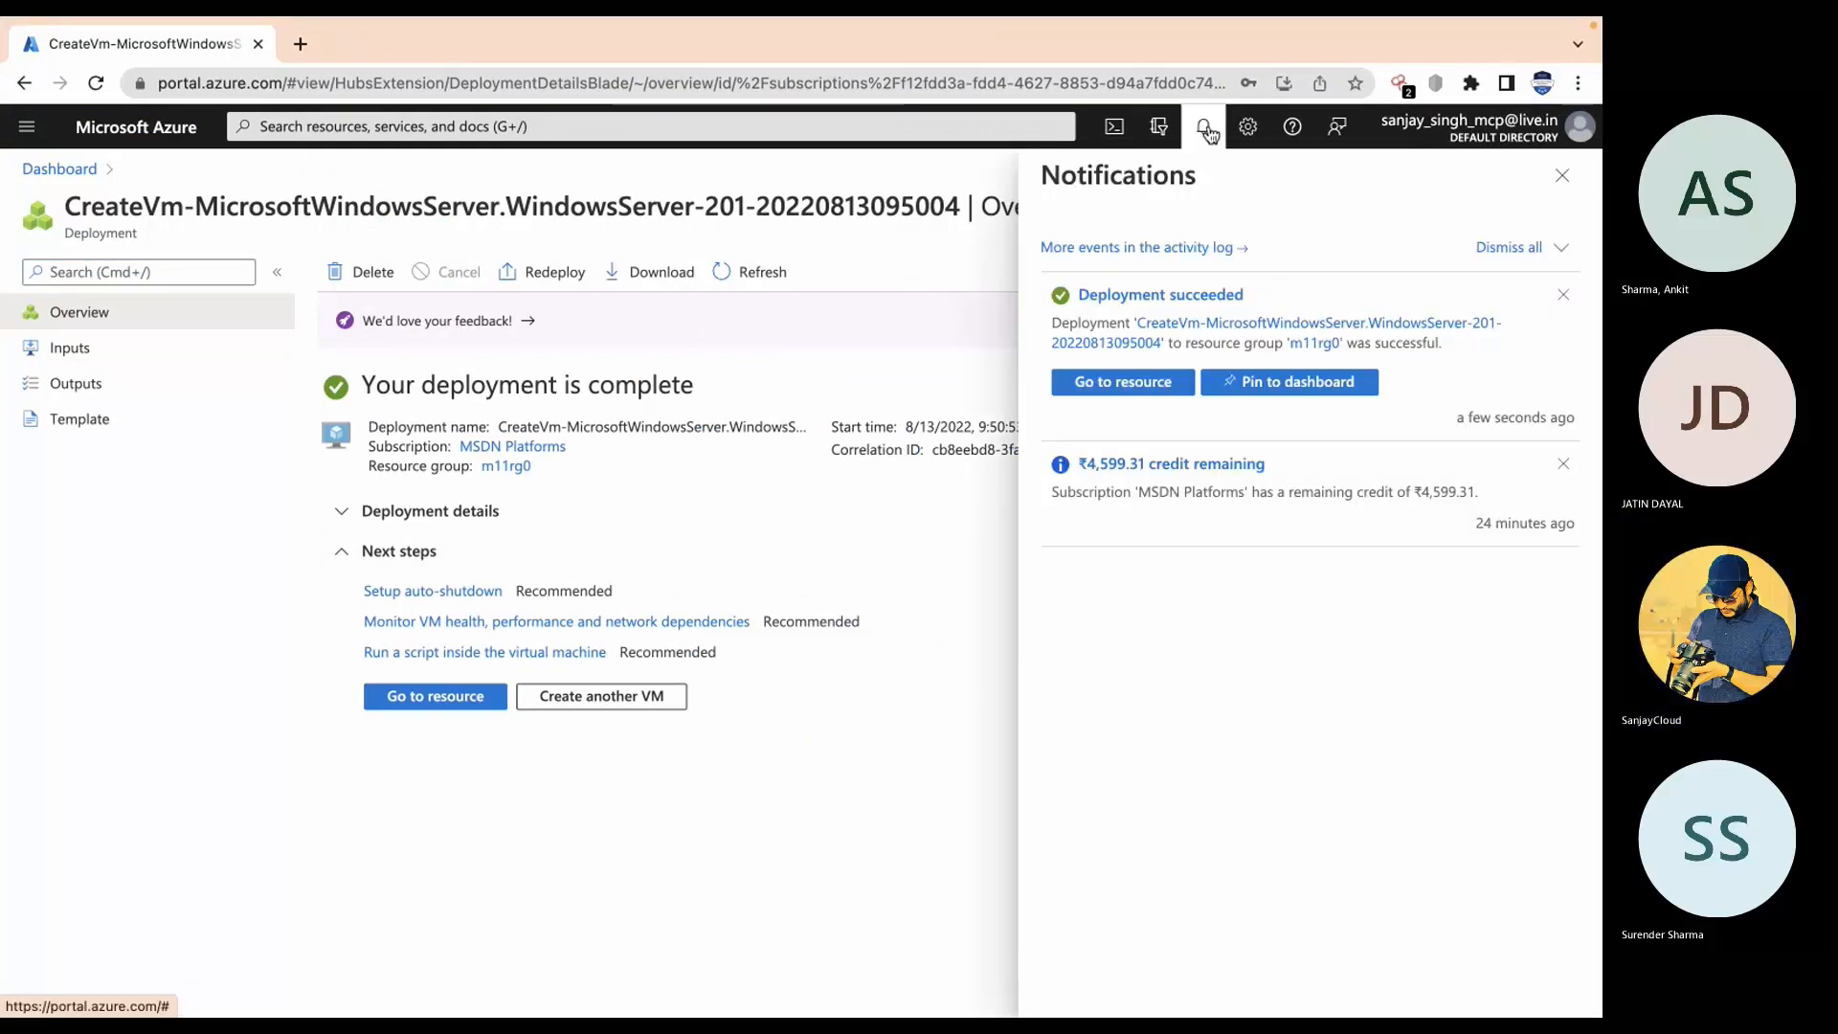
click(1203, 126)
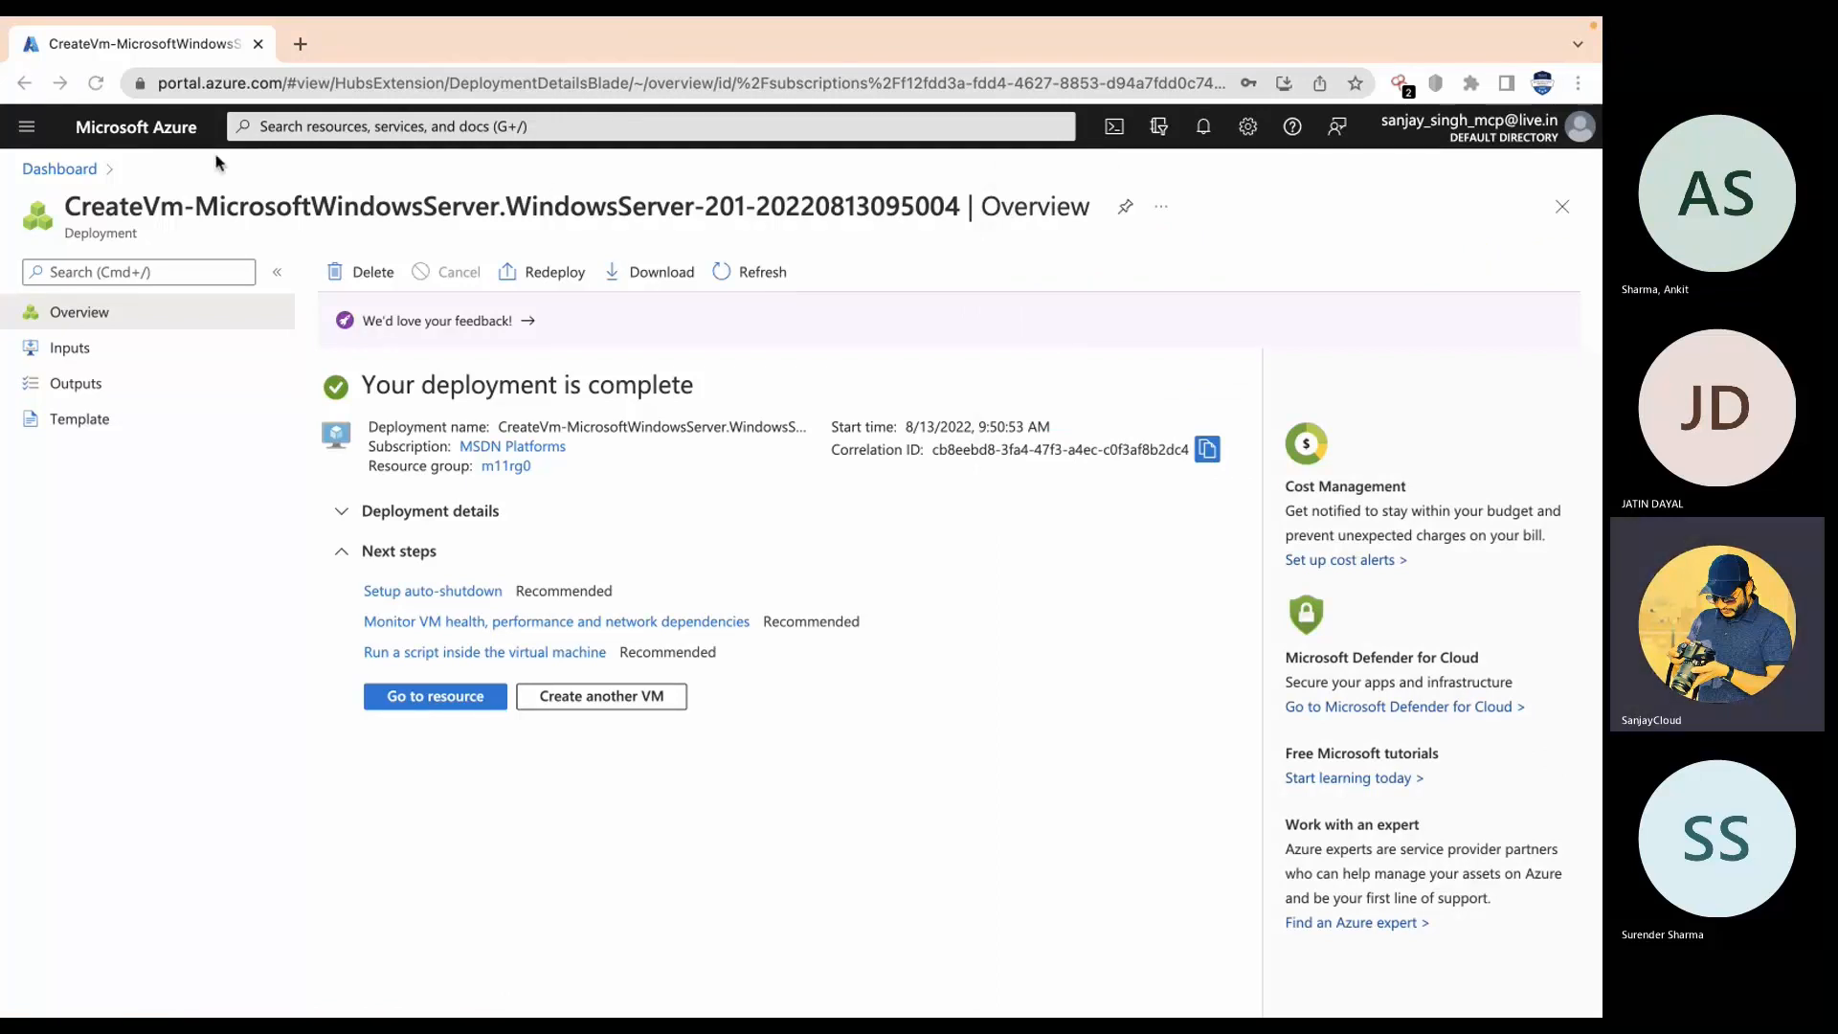
click(565, 127)
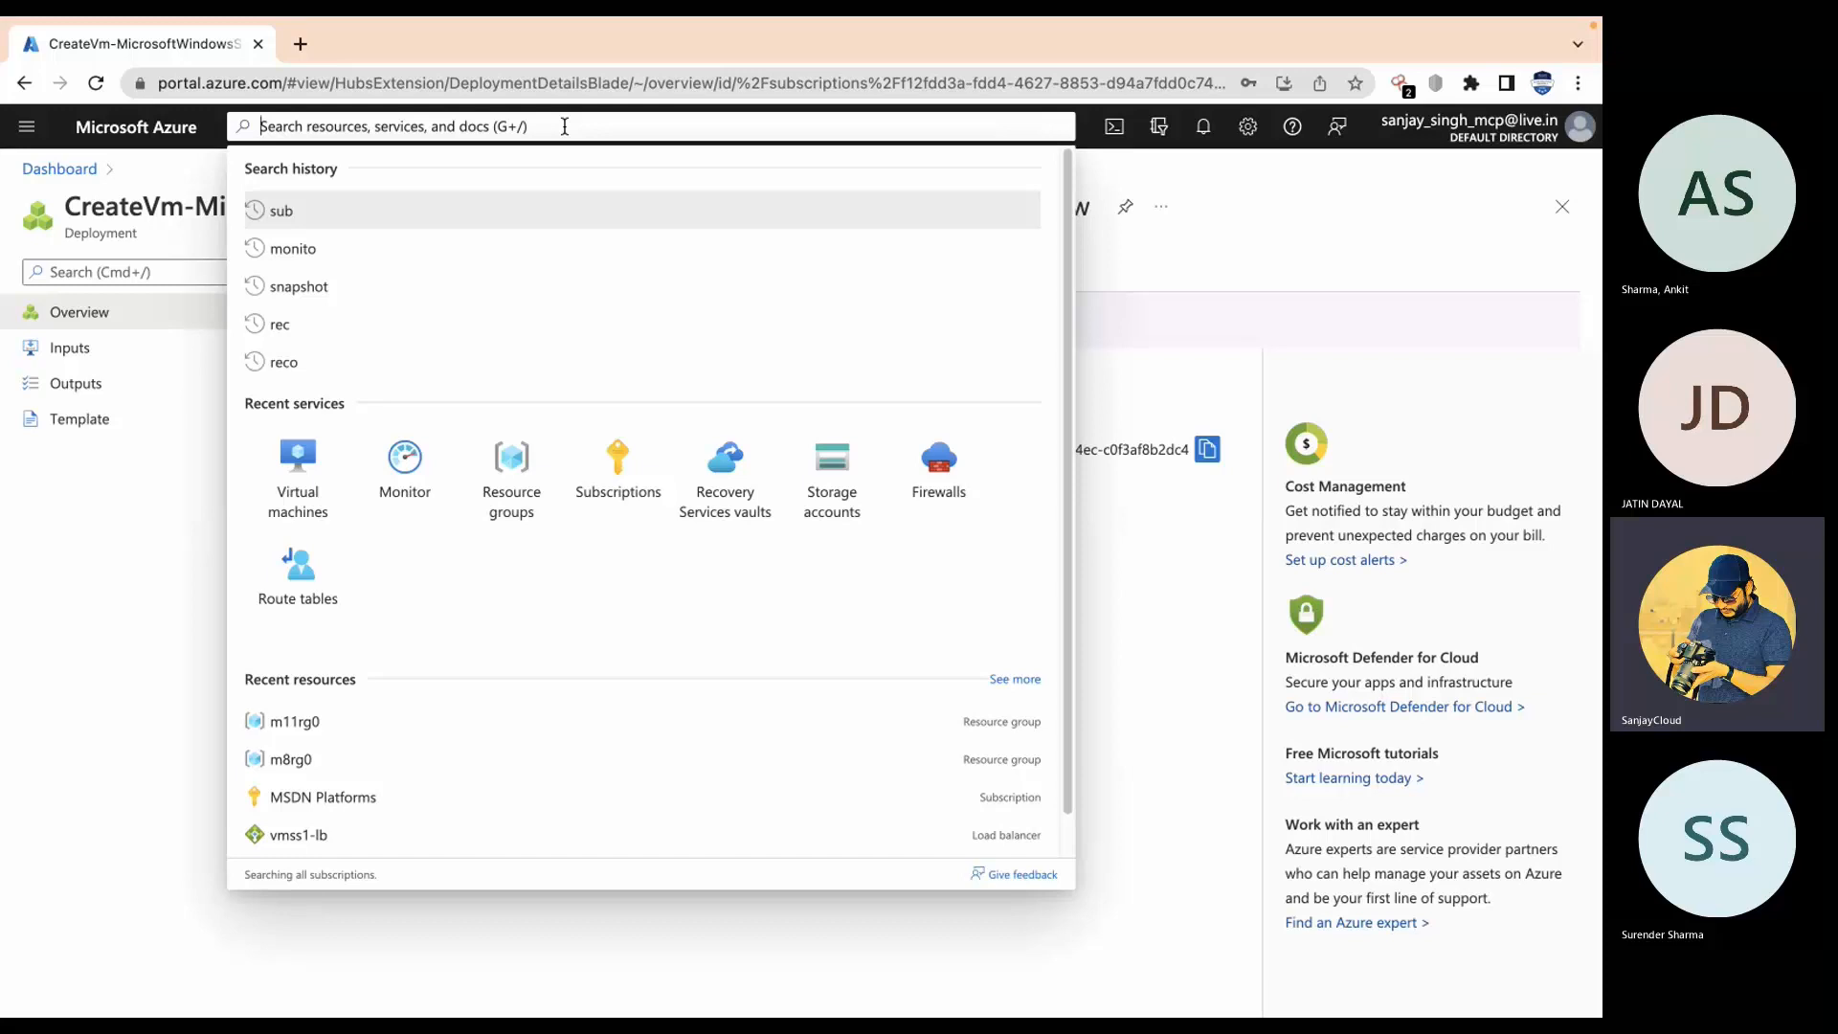
Step: Find Storage accounts by searching 'sto' and start a new storage account
text(sto)
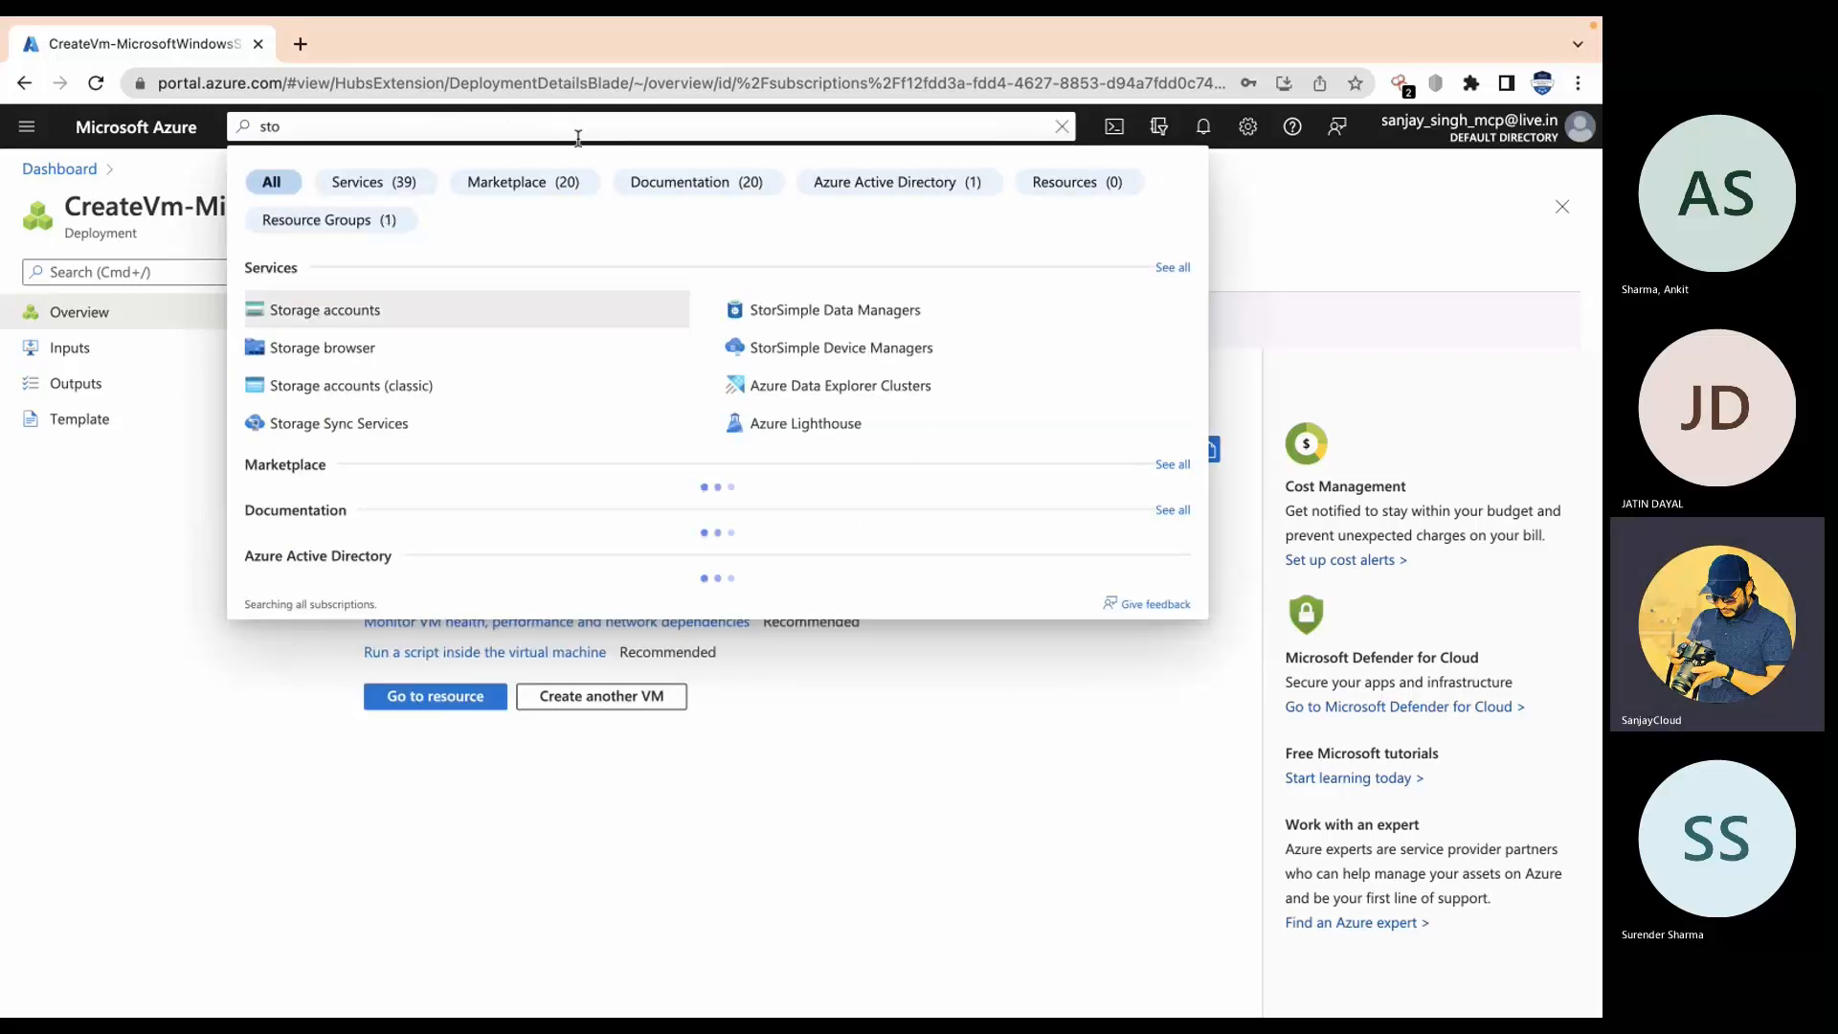
click(440, 321)
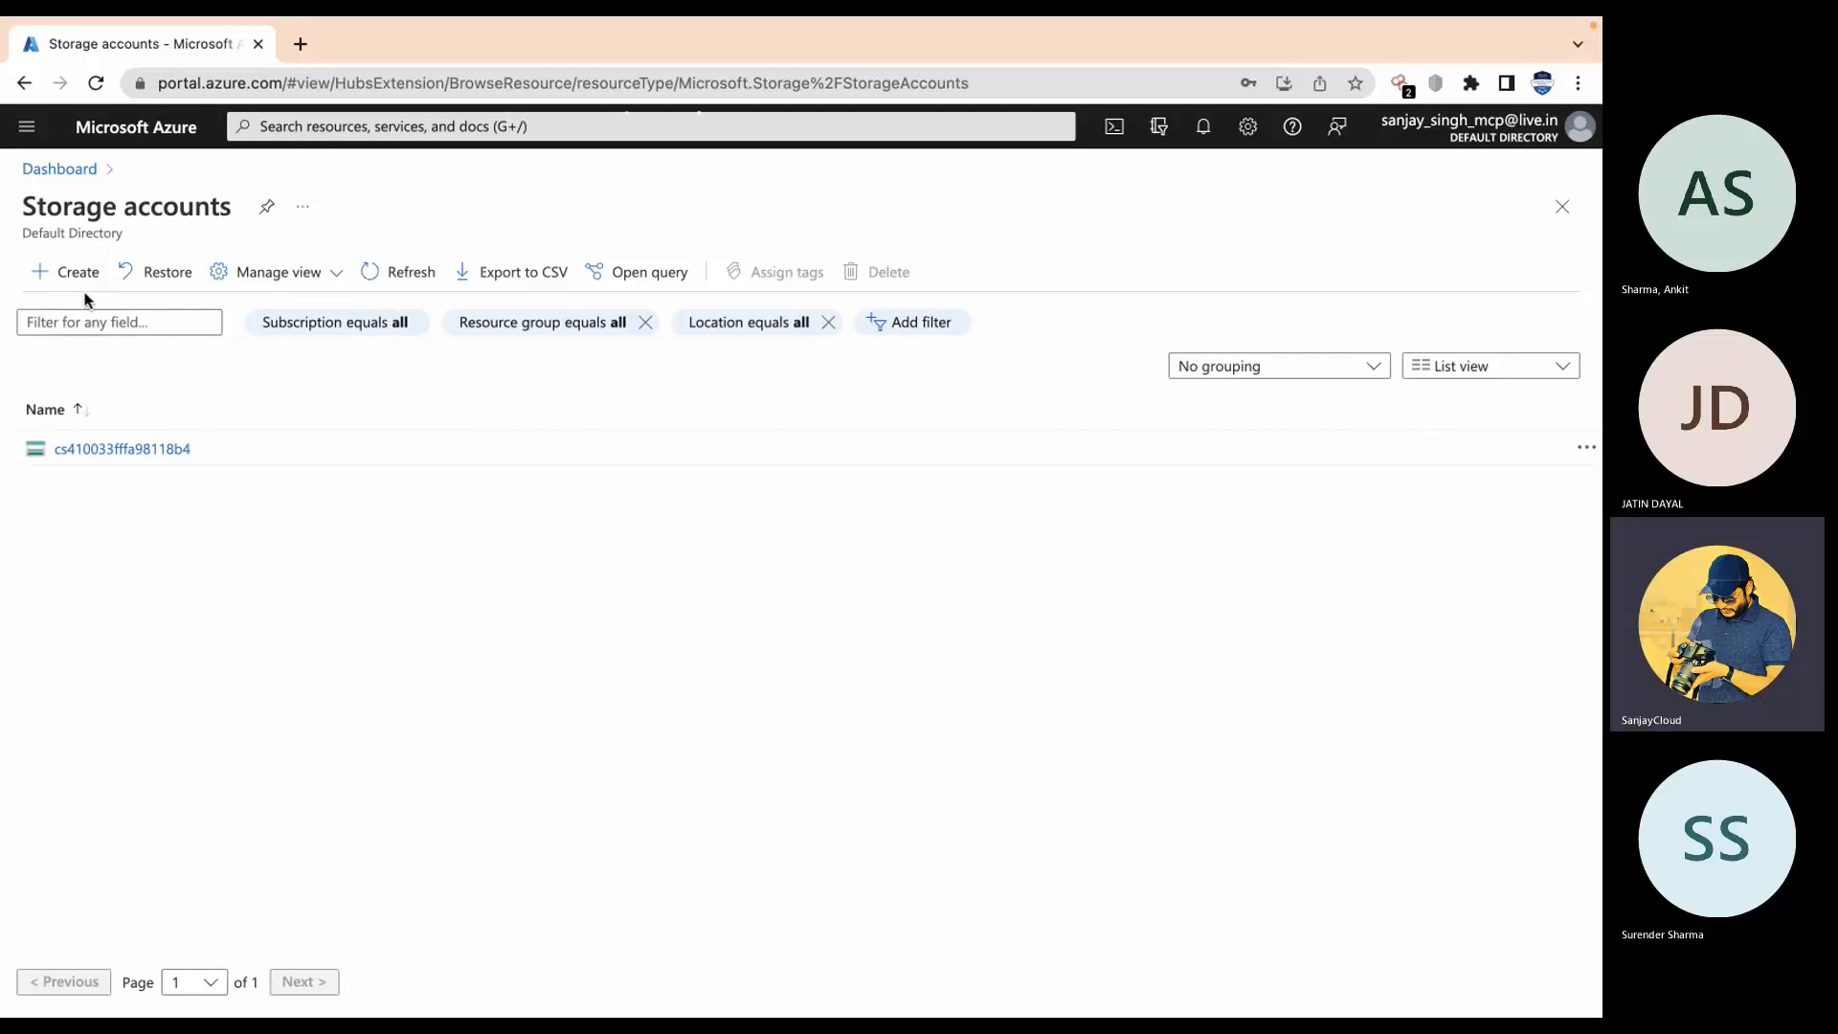
click(57, 277)
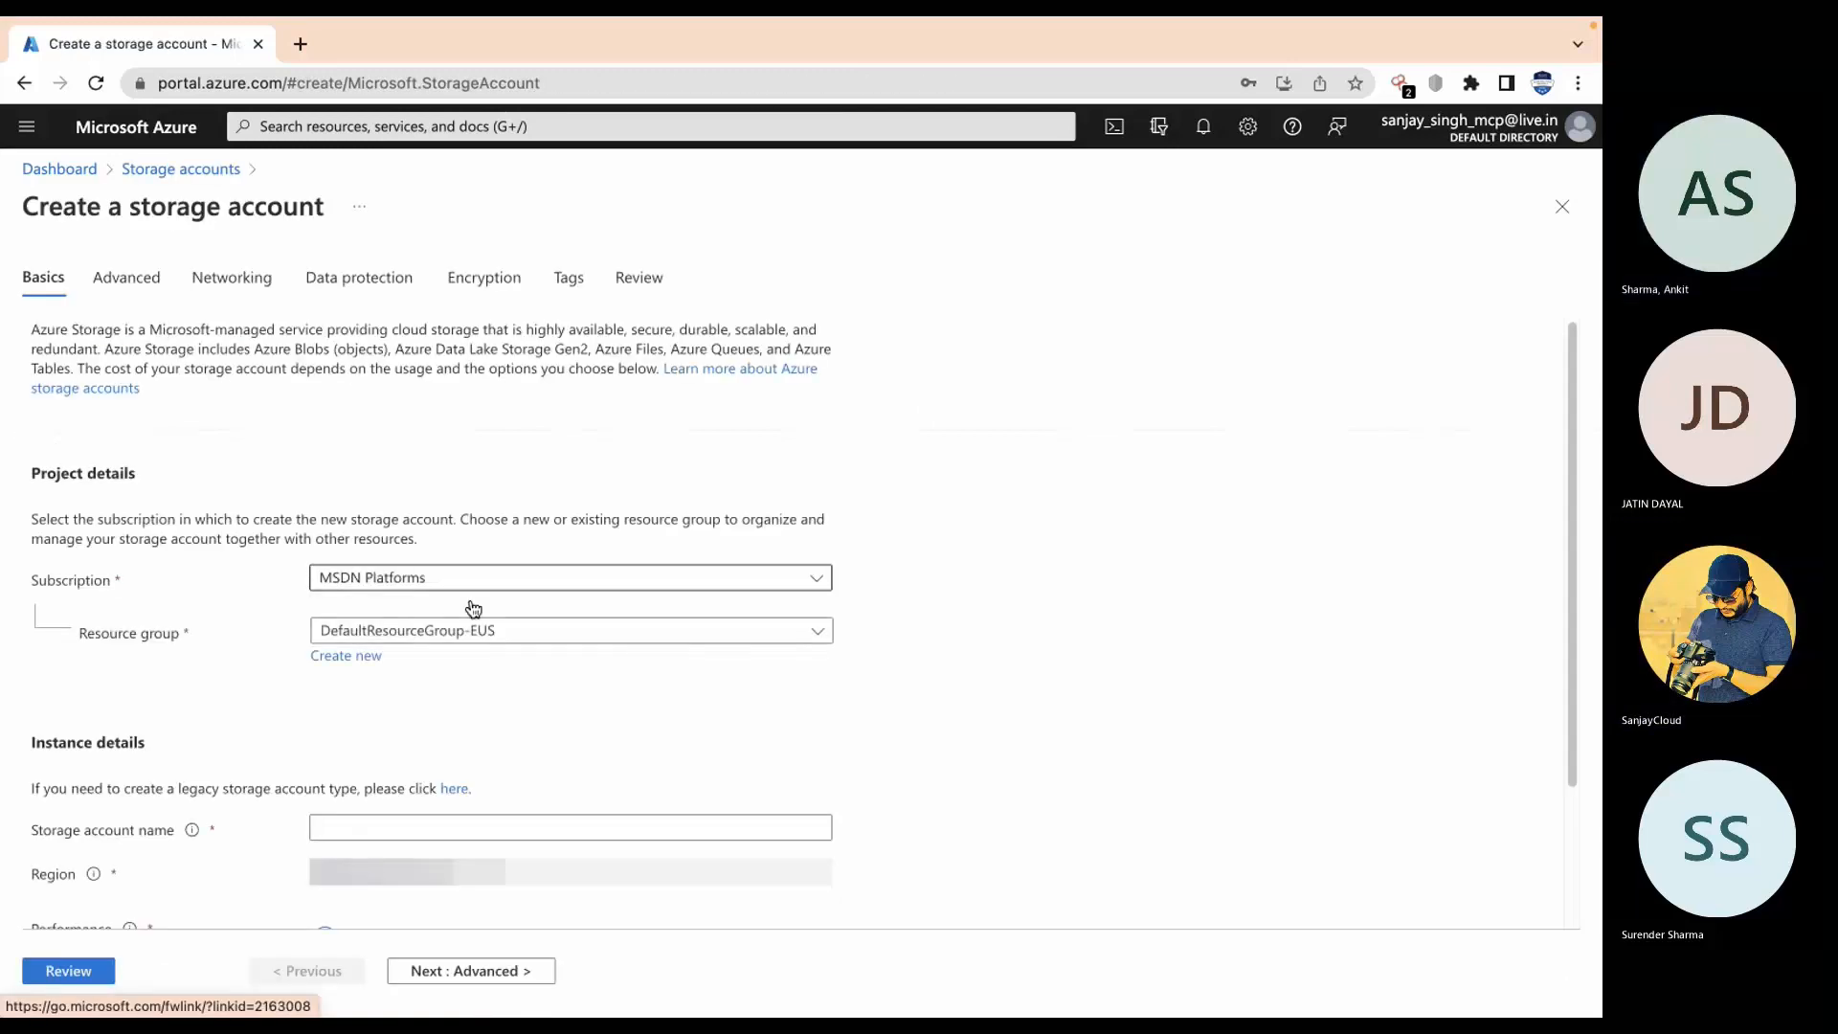
Step: Place the account in m11rg0, name it sanjayazurecloud, and run Review validation
click(463, 630)
click(431, 814)
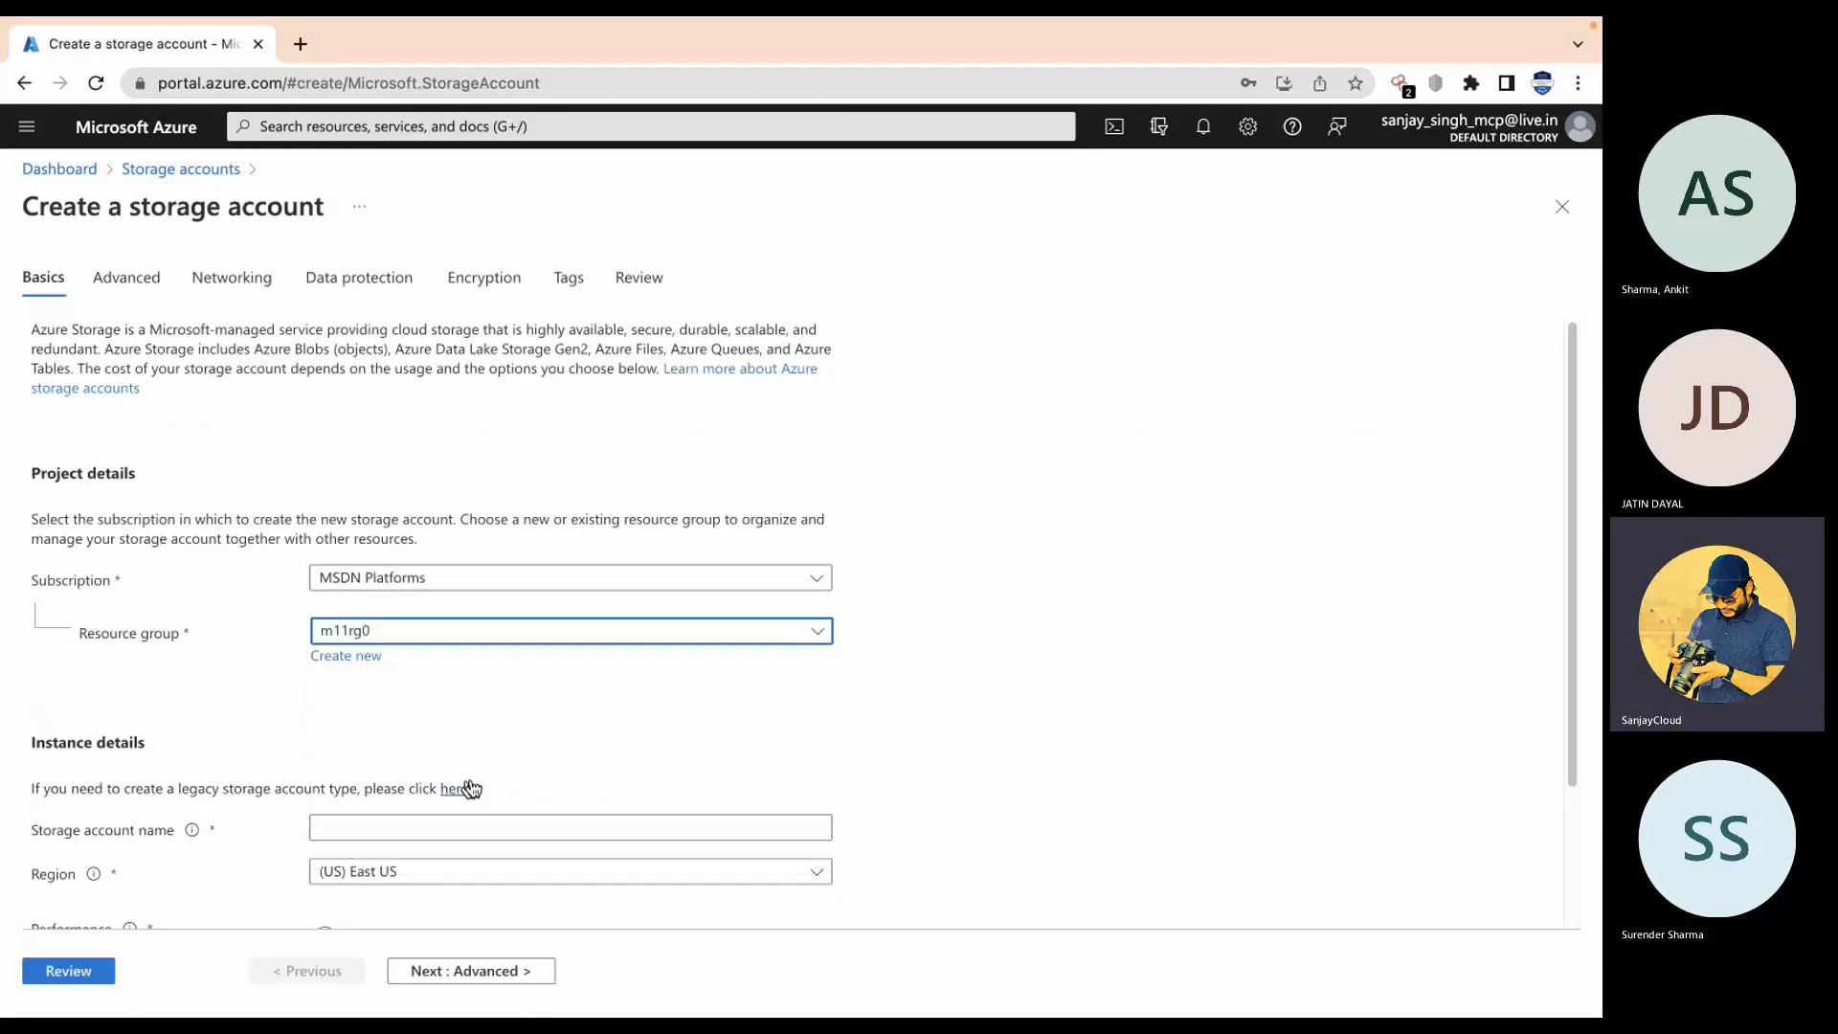
scroll(613, 699, down, 2)
click(683, 647)
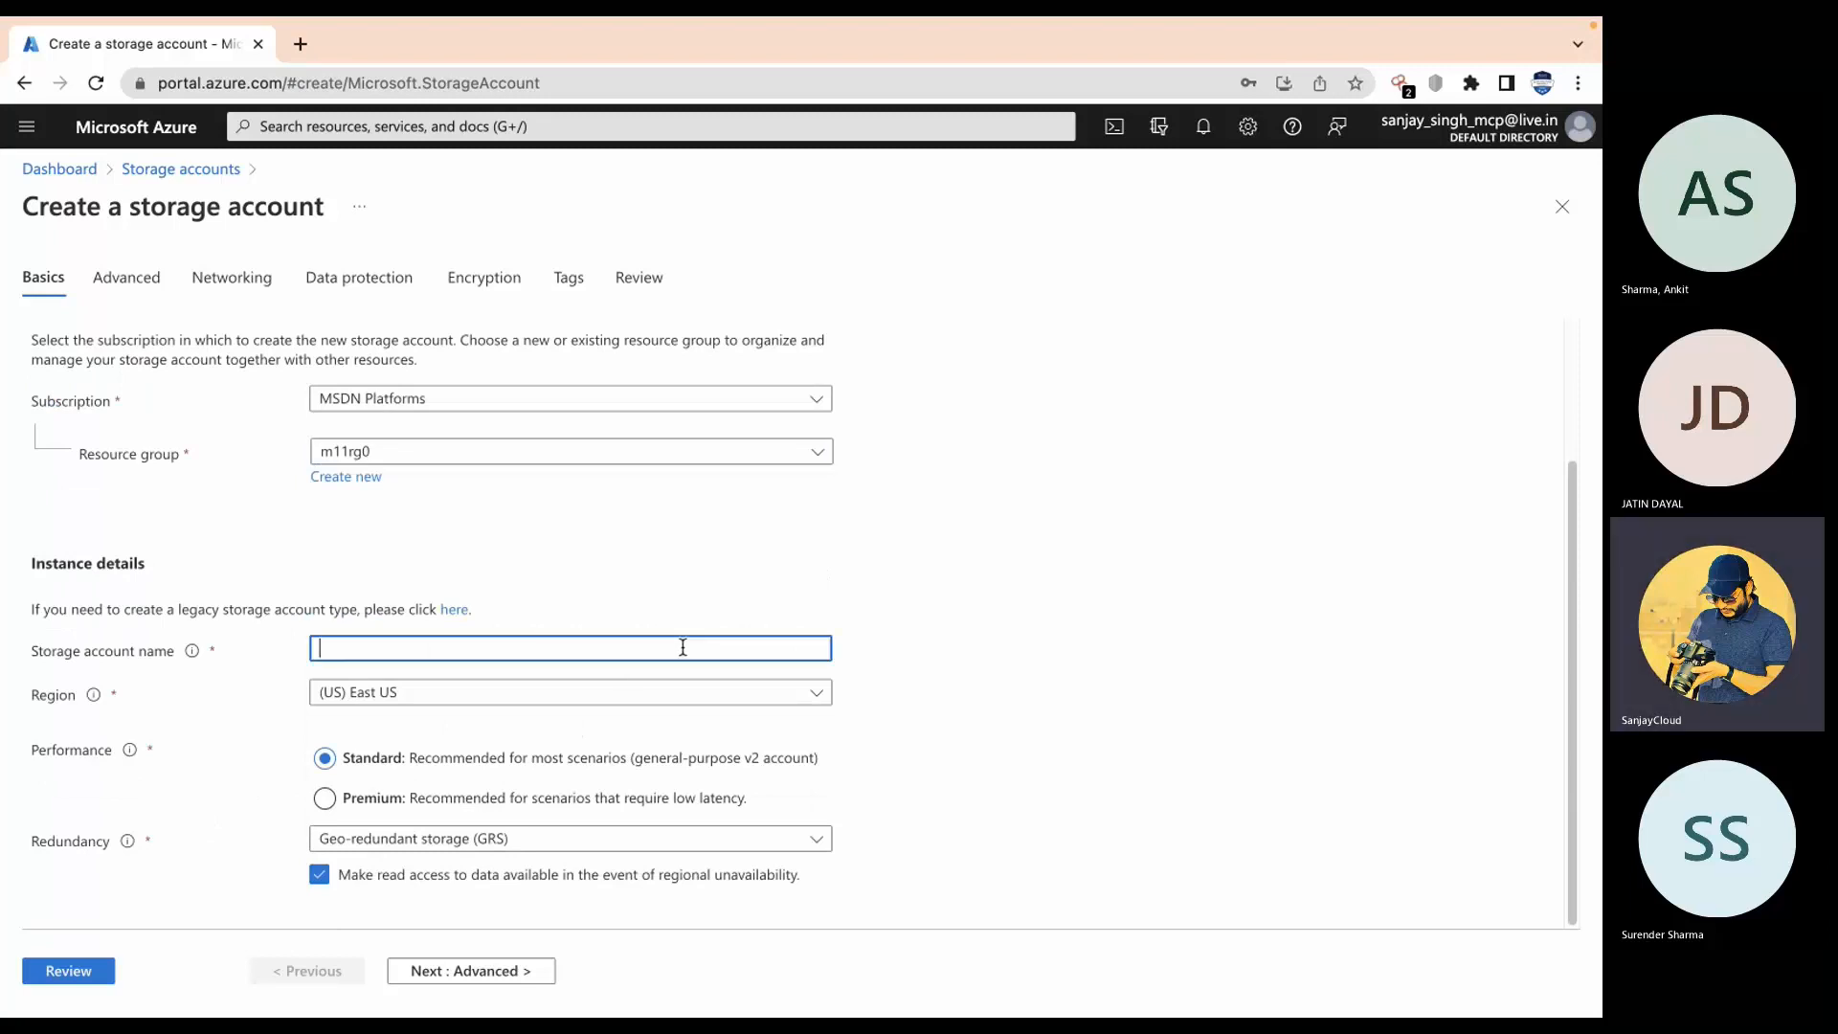
text(sanjay)
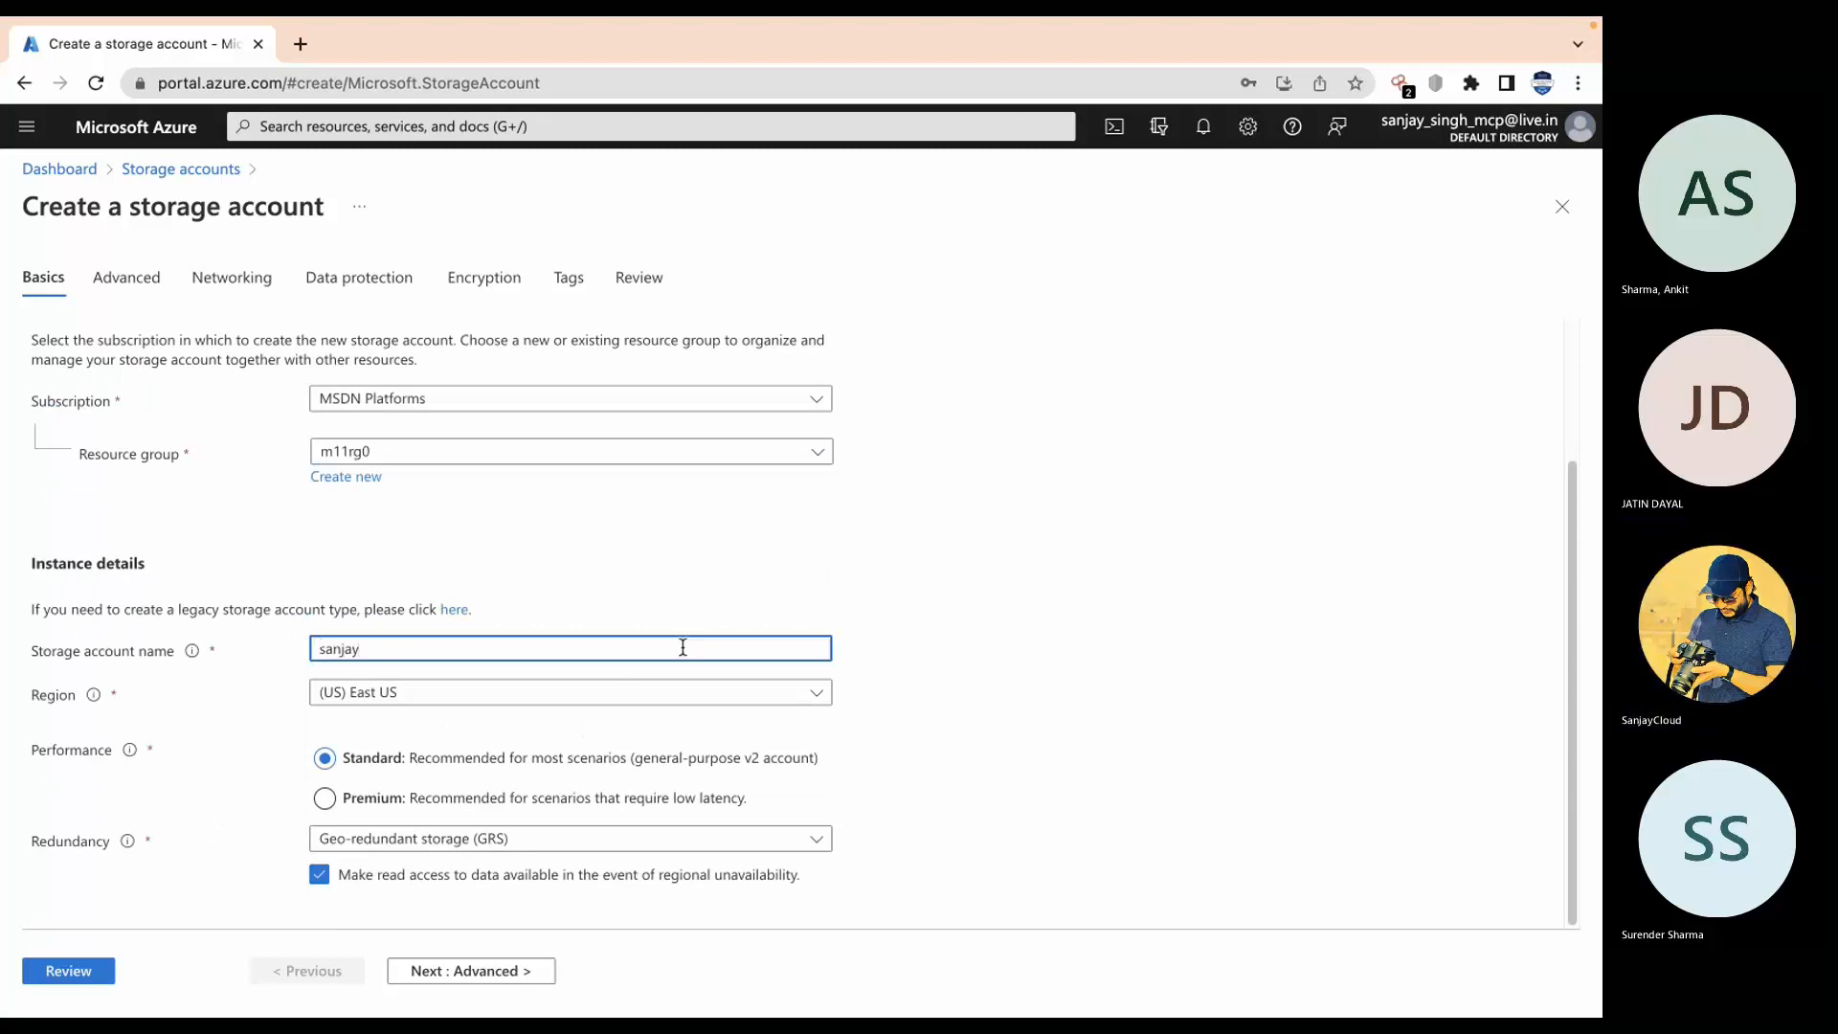
text(azurecloud)
click(1029, 790)
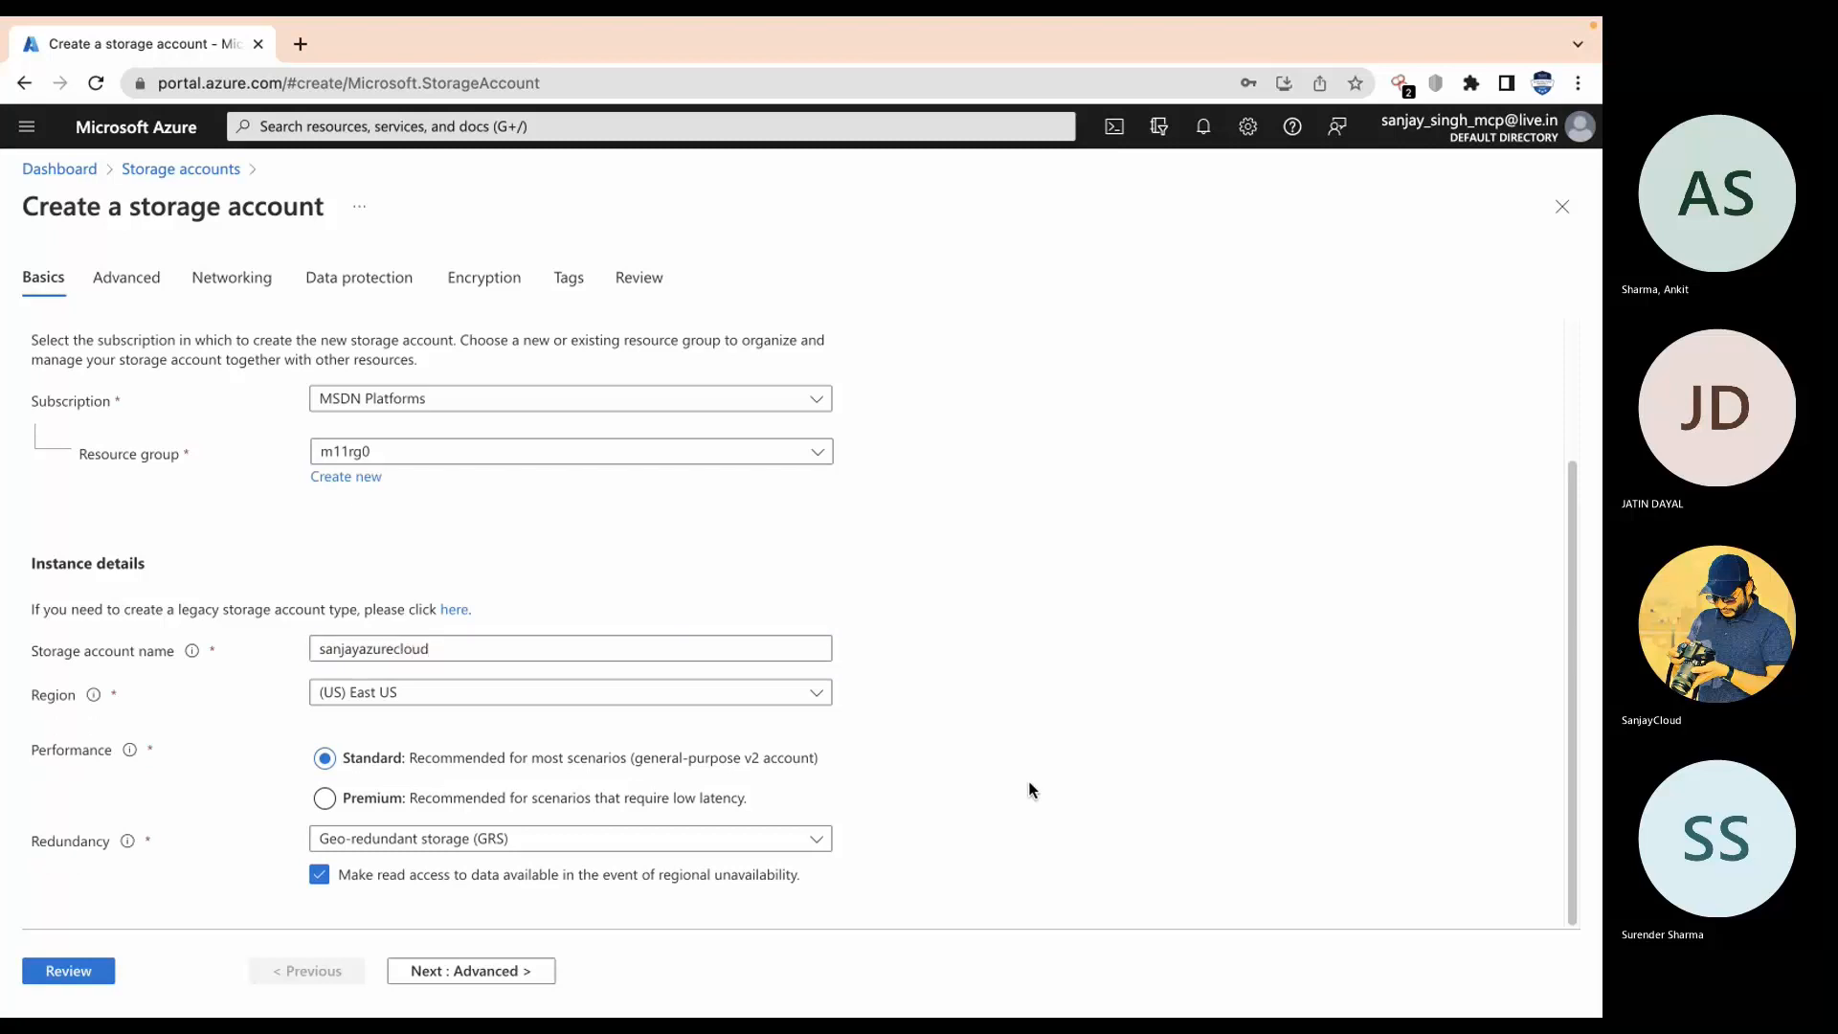
click(83, 970)
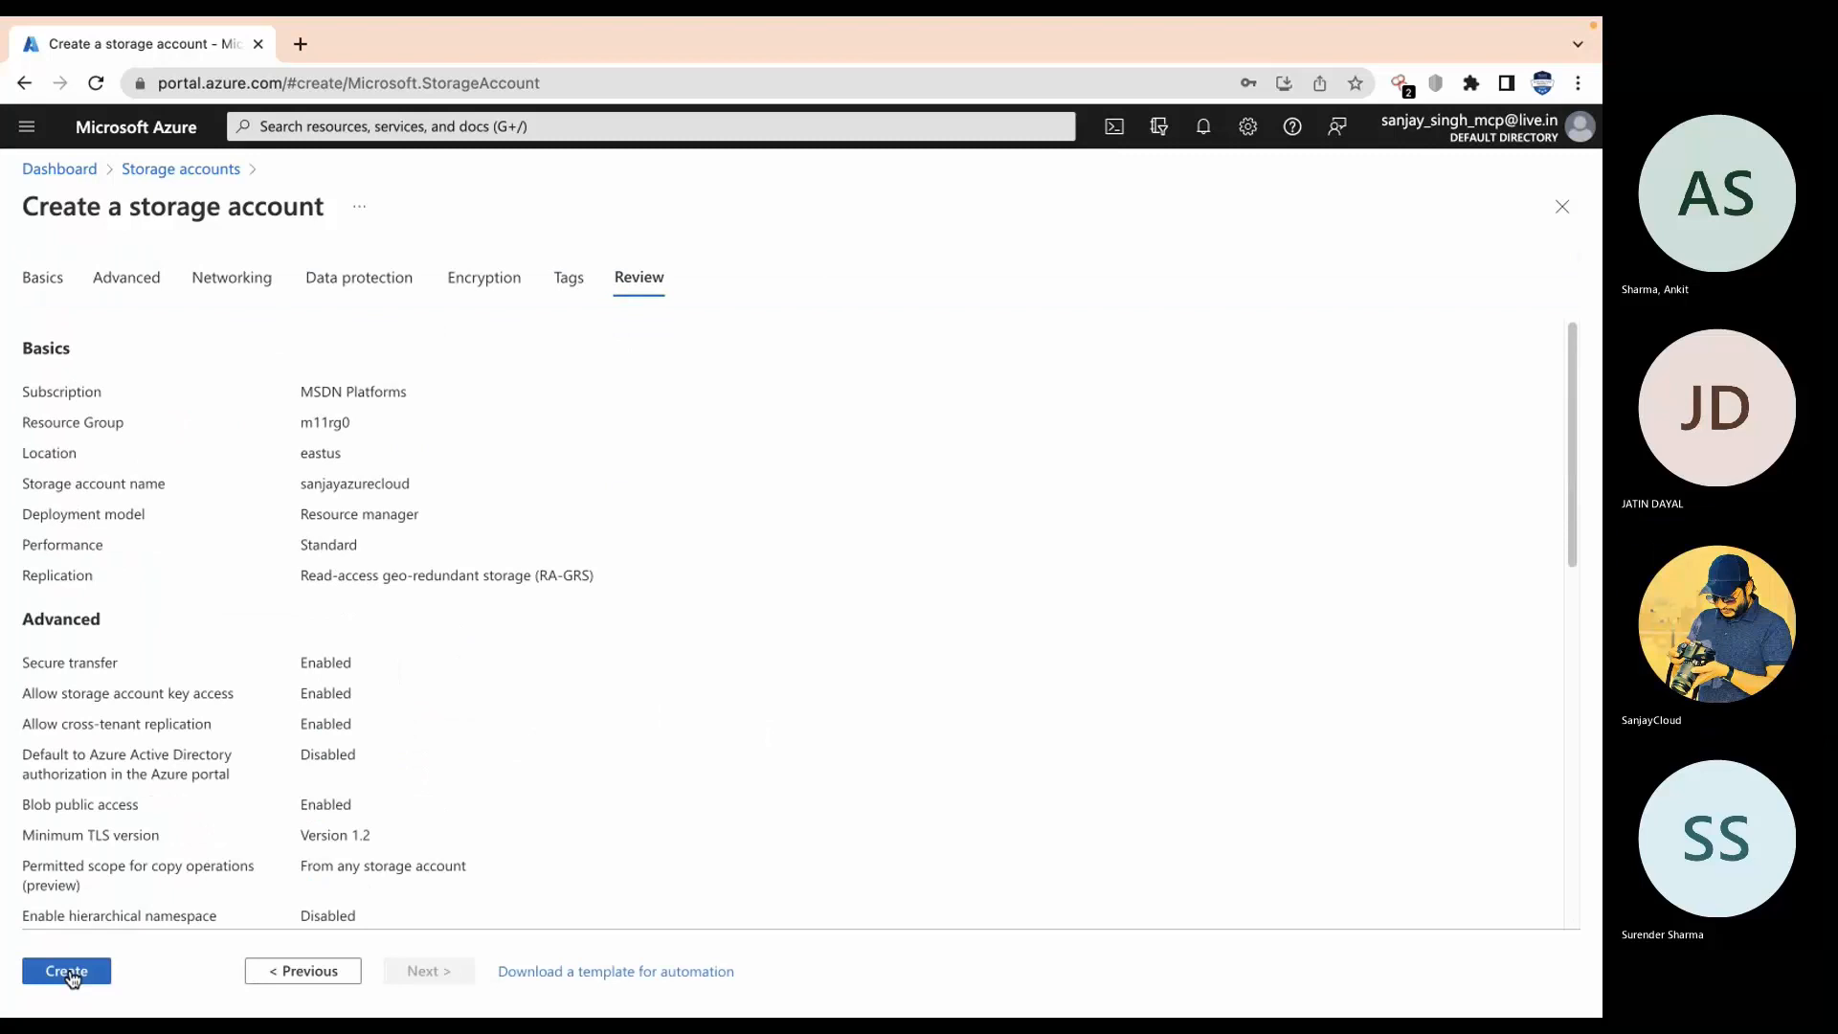
Step: Create the sanjayazurecloud storage account and check Refresh and notifications until deployment completes
click(69, 971)
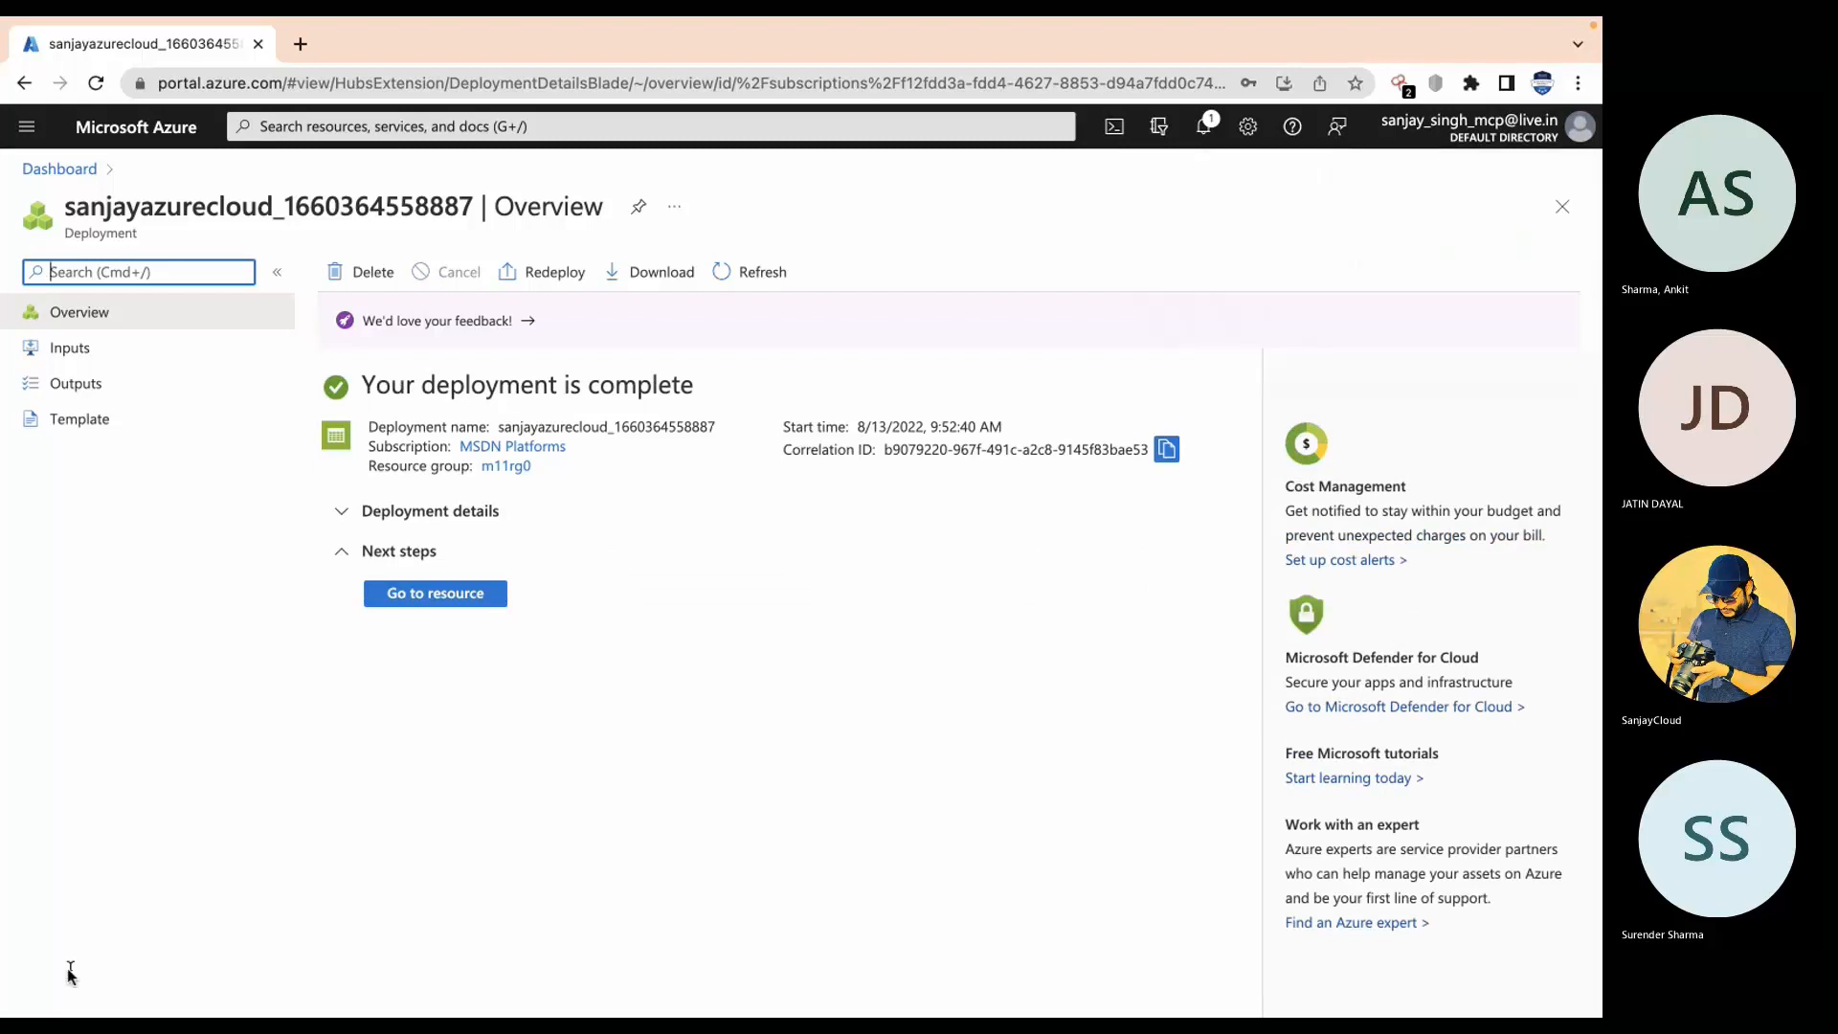
click(772, 281)
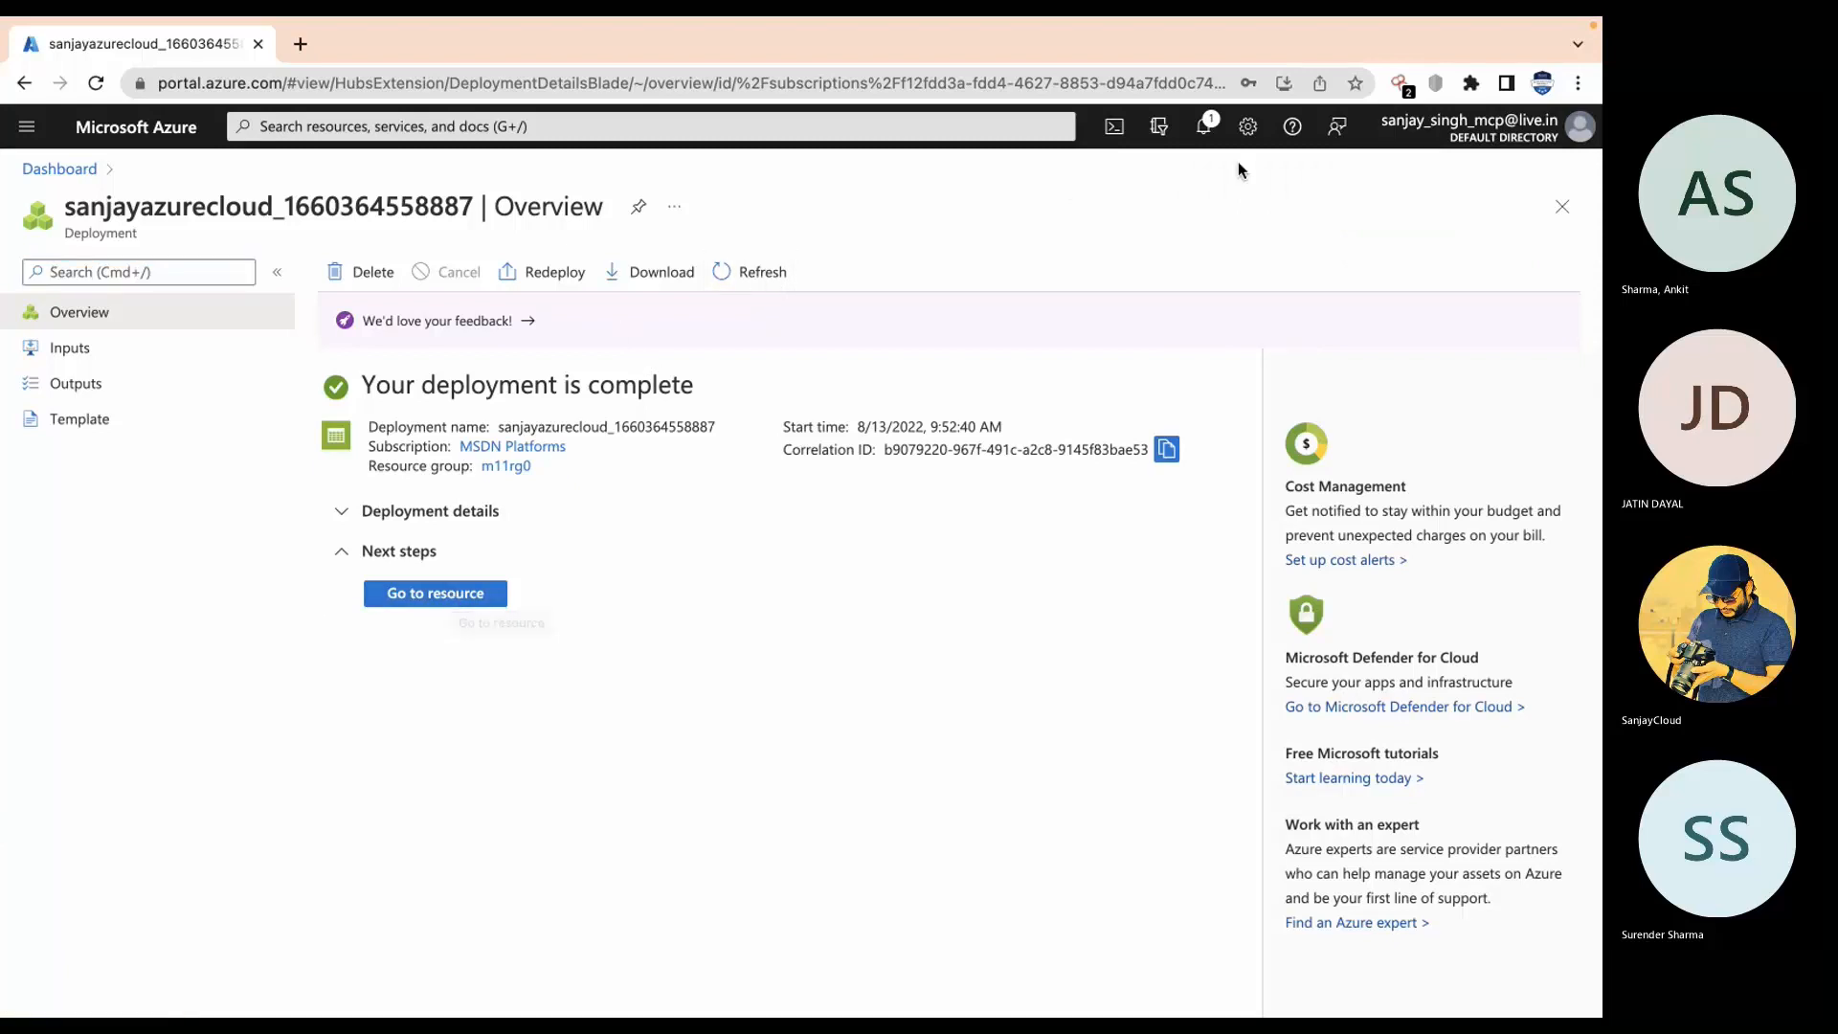
click(1205, 130)
click(1207, 131)
Step: Return to the dashboard and open Metrics in Azure Monitor
click(60, 168)
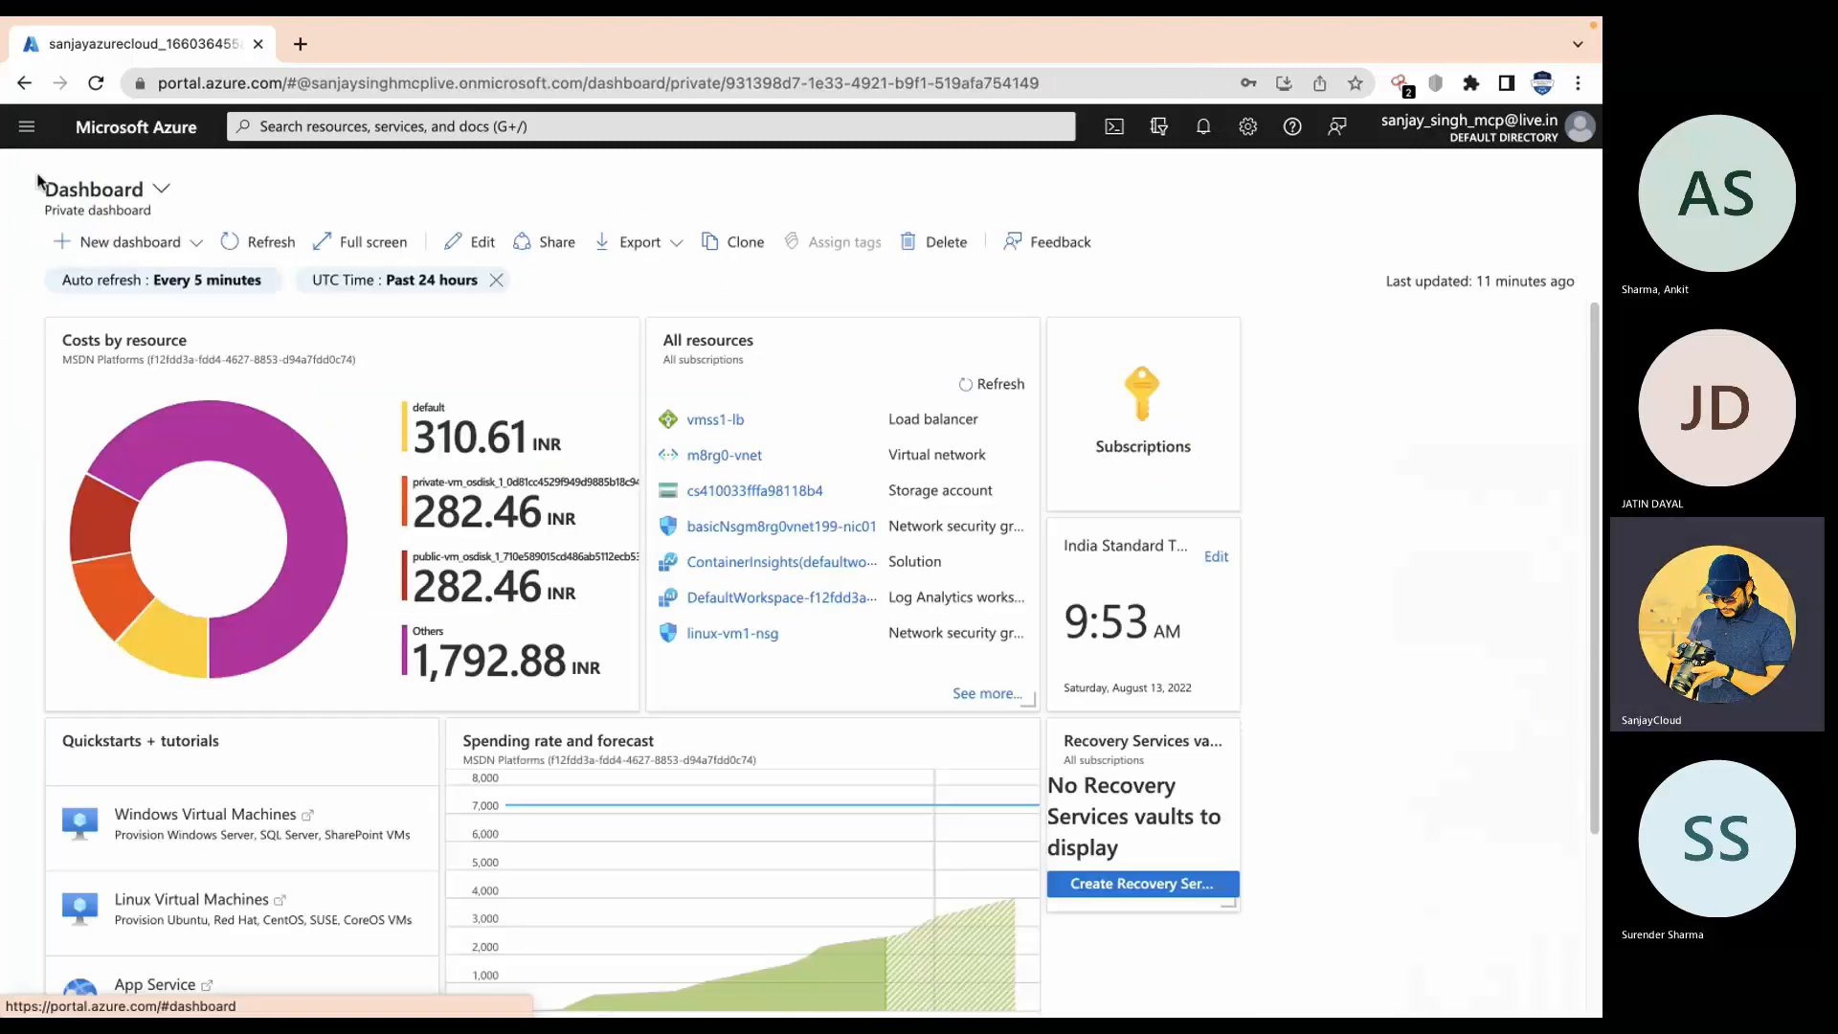
click(447, 134)
click(515, 458)
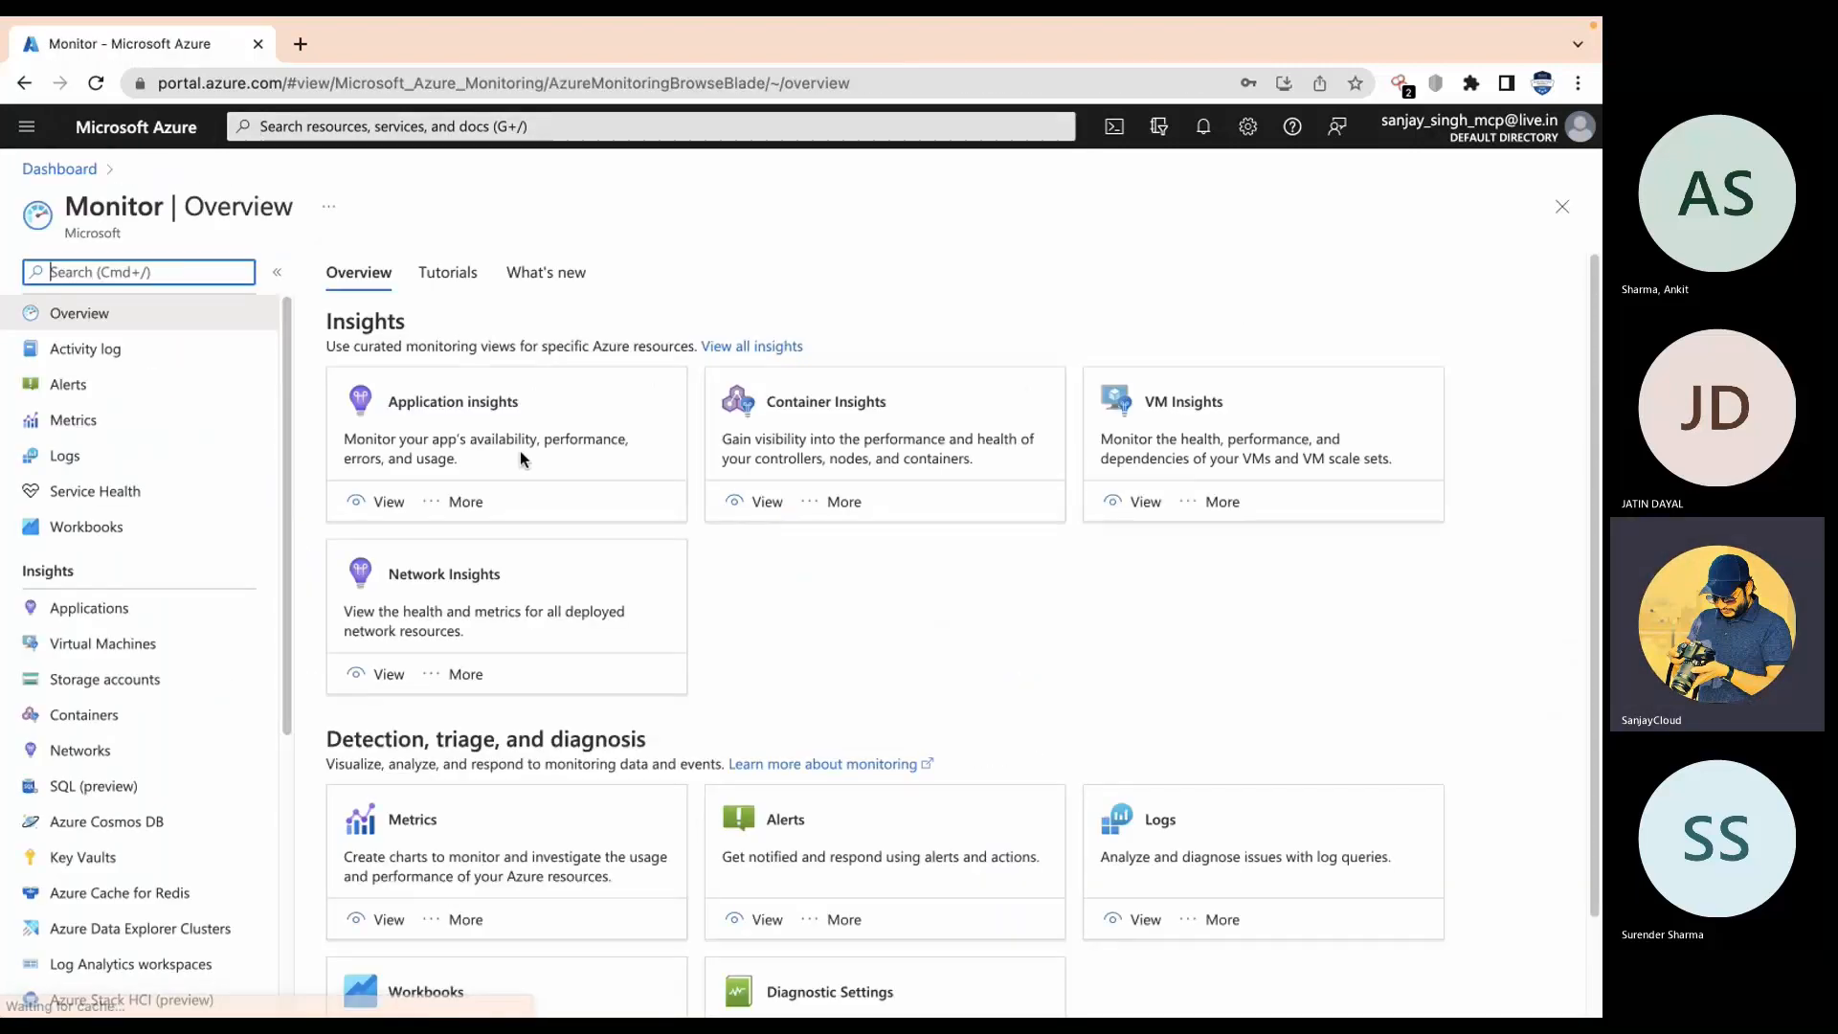
click(103, 429)
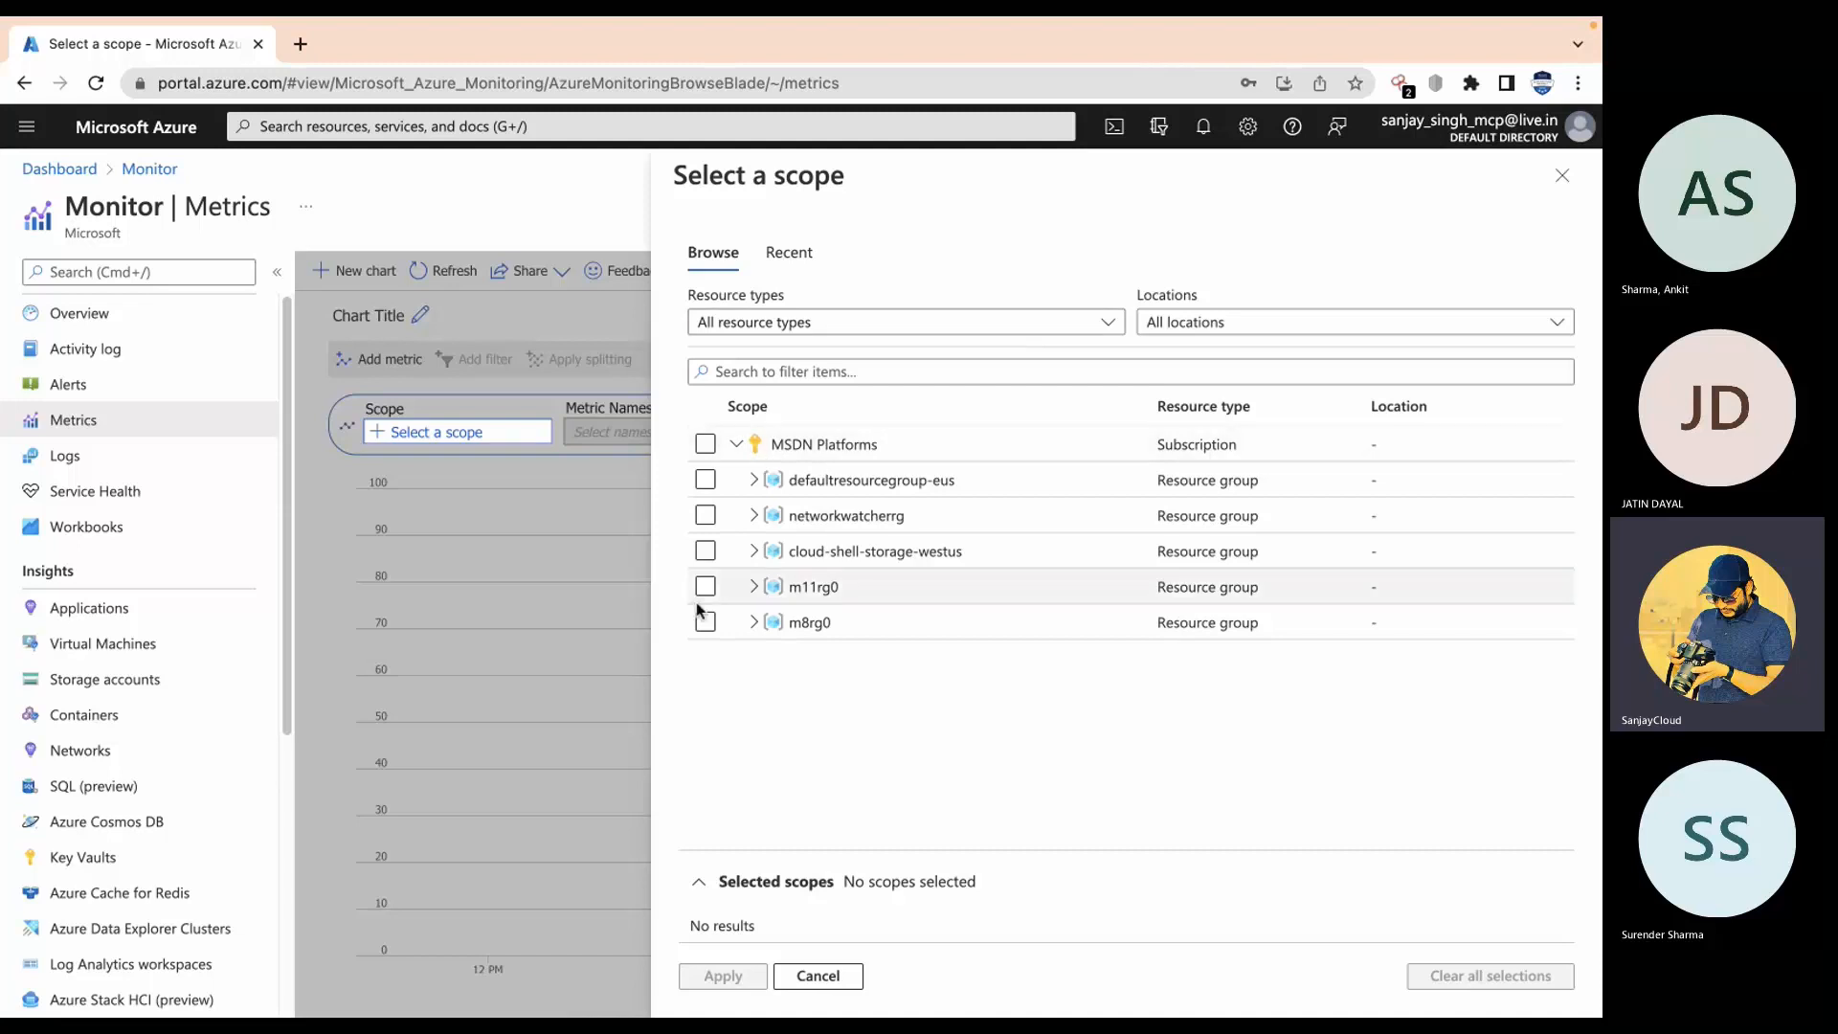
Step: Filter the scope list to virtual machines and apply vm1 as the chart scope
click(1046, 324)
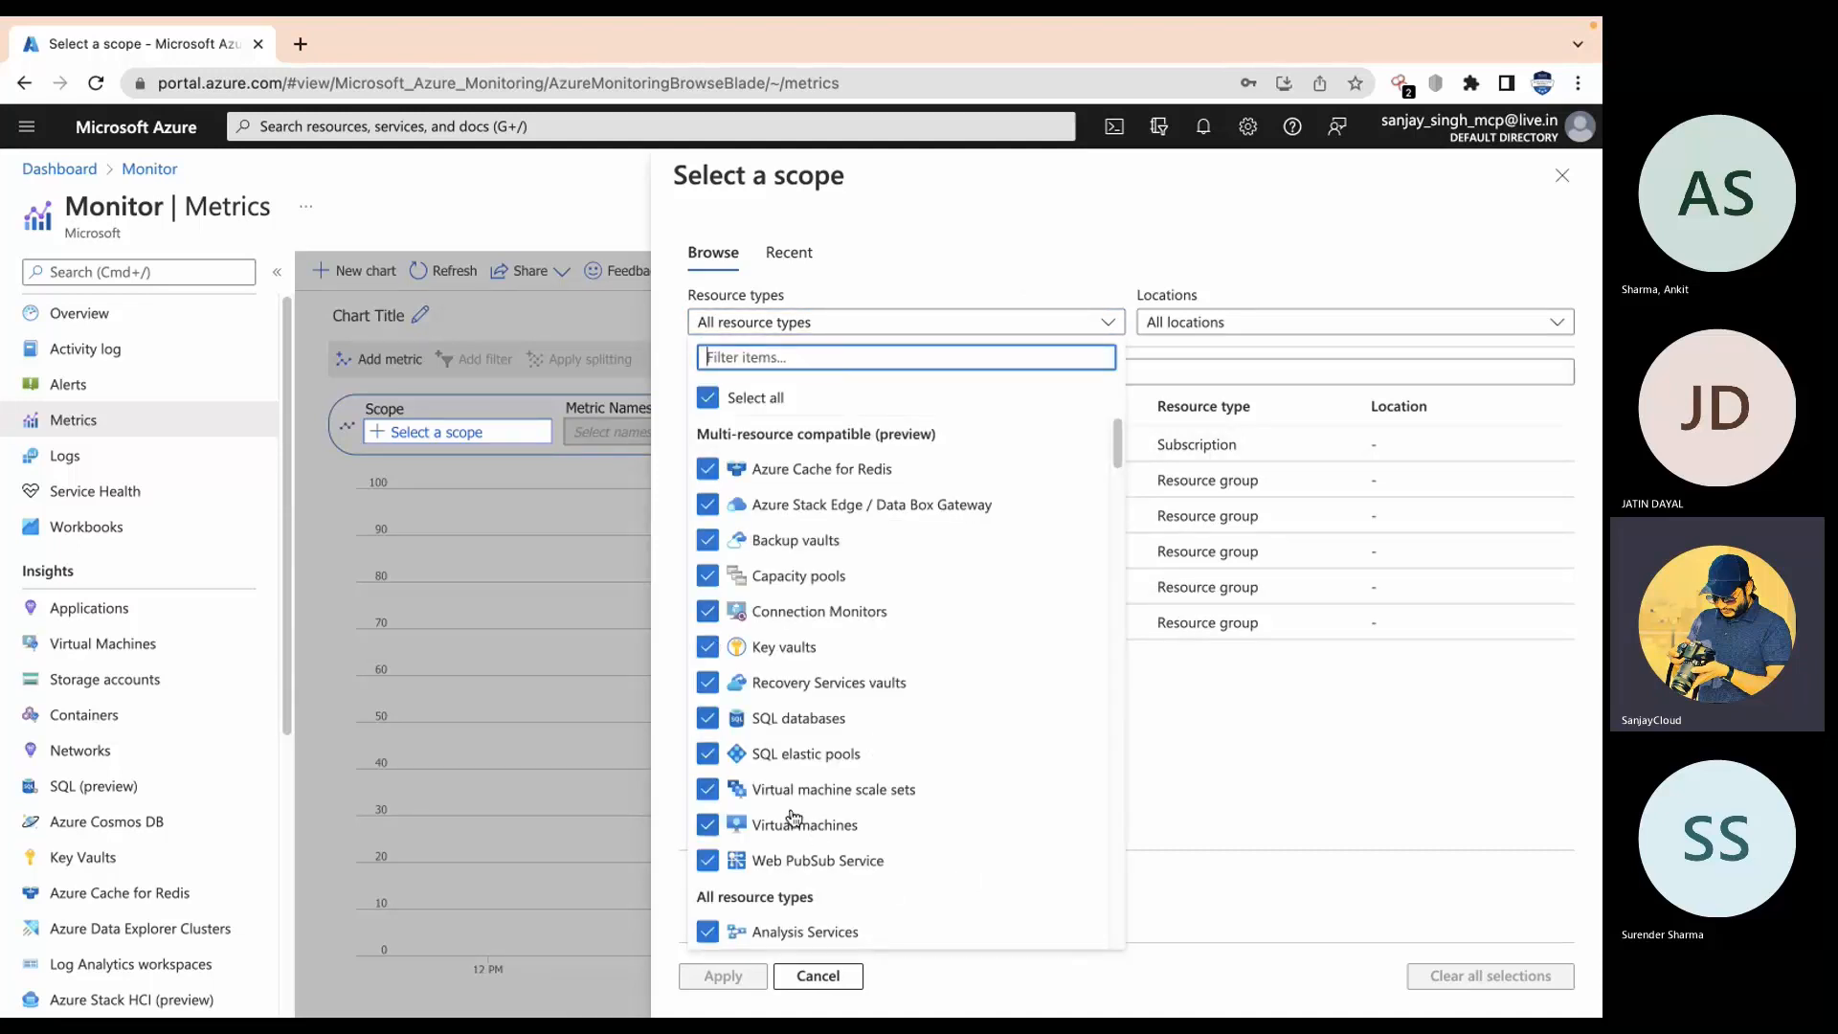
click(708, 397)
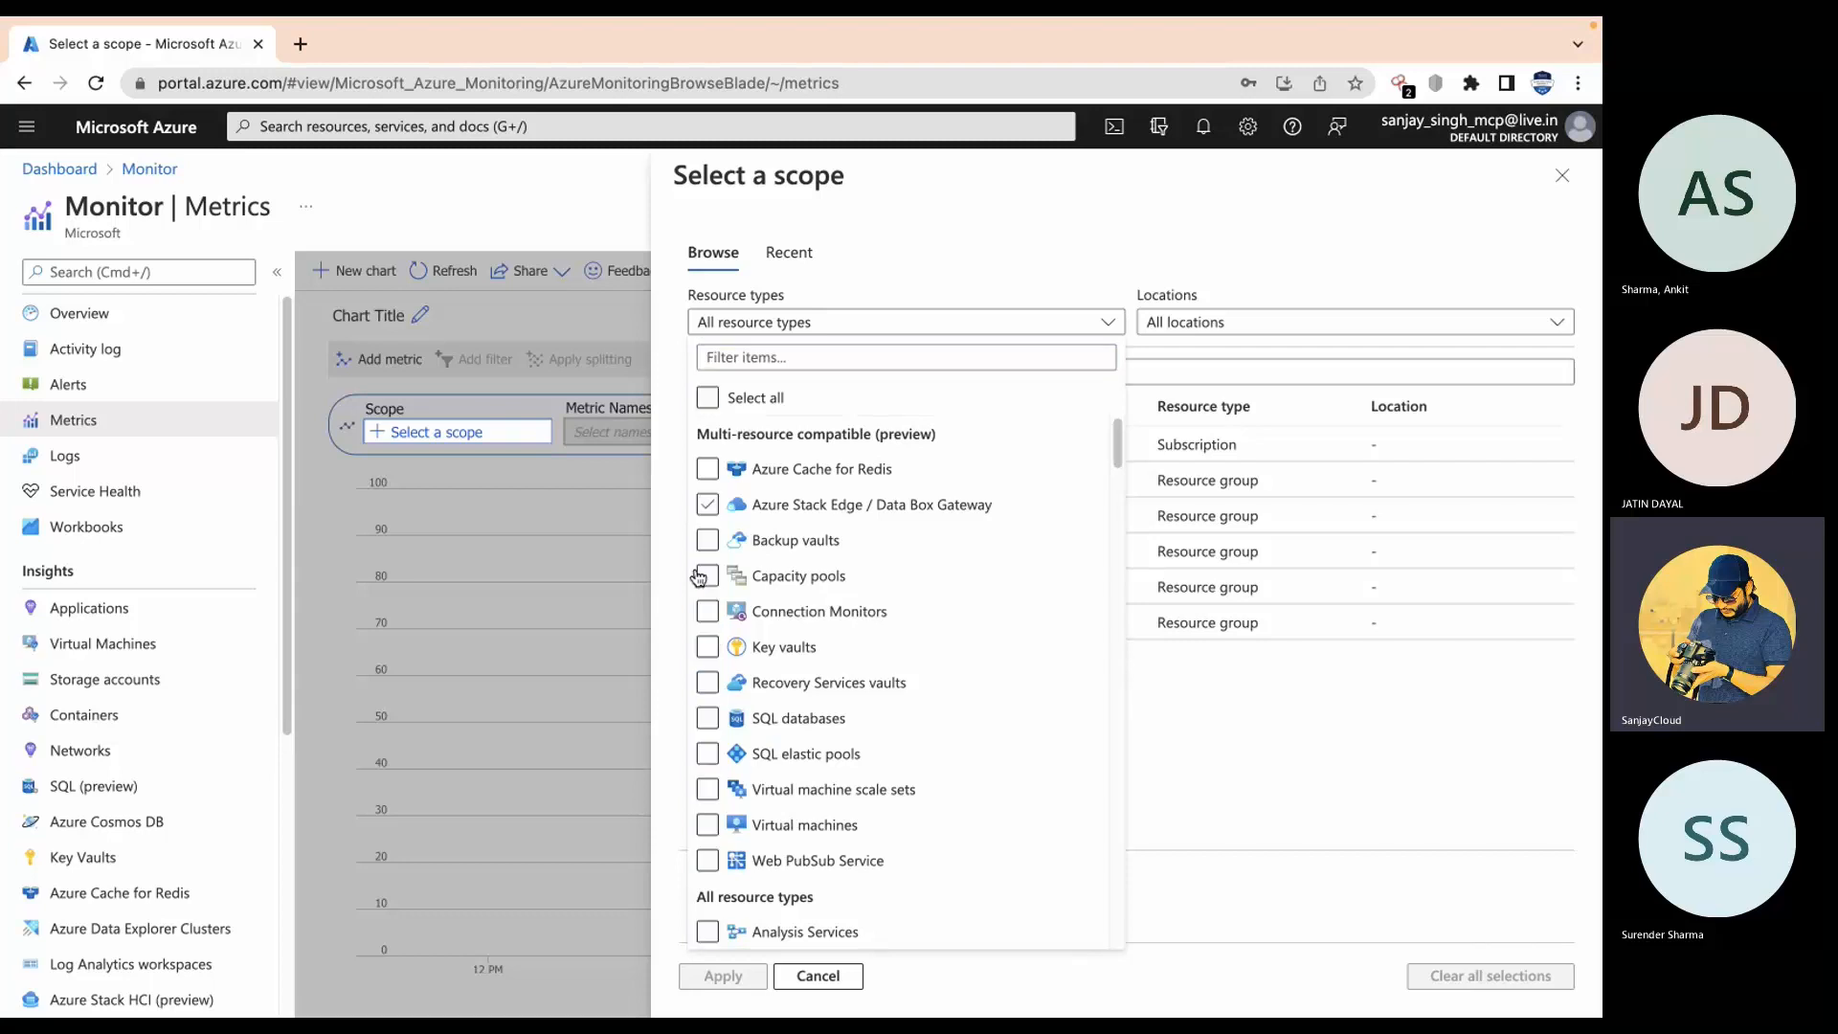
click(707, 825)
click(1246, 781)
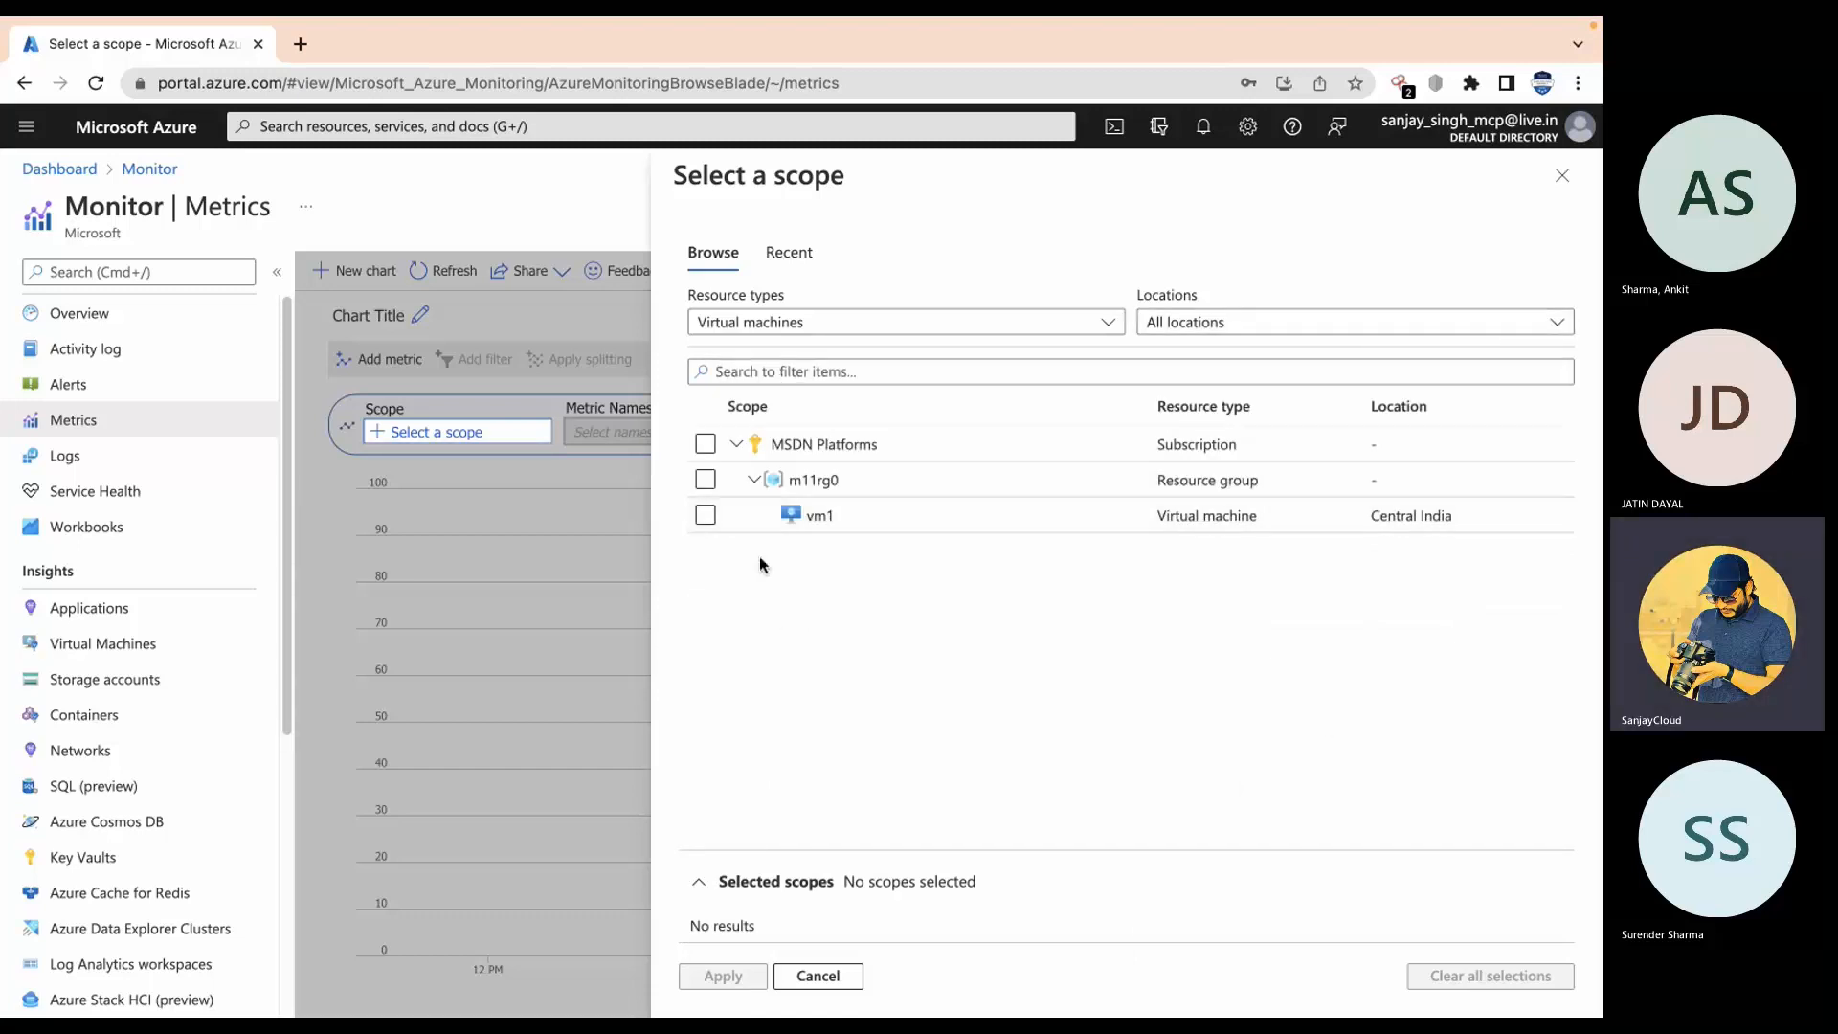
click(698, 518)
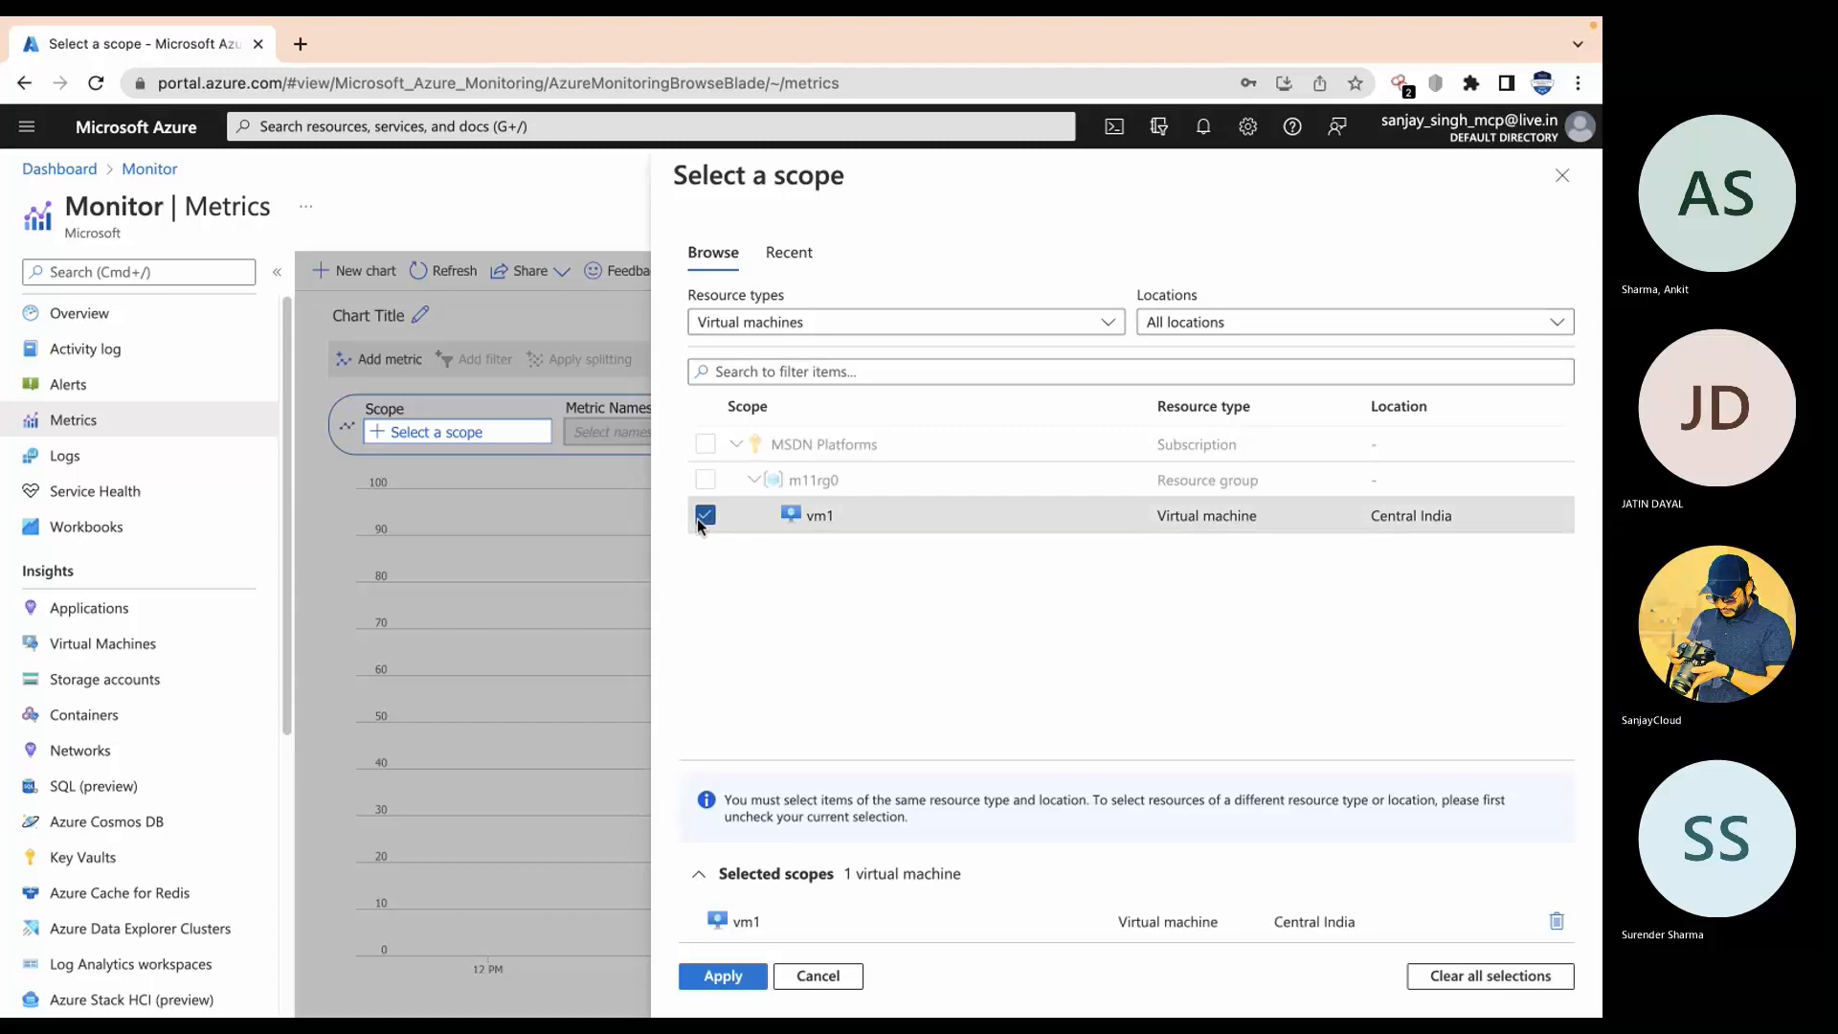
click(745, 985)
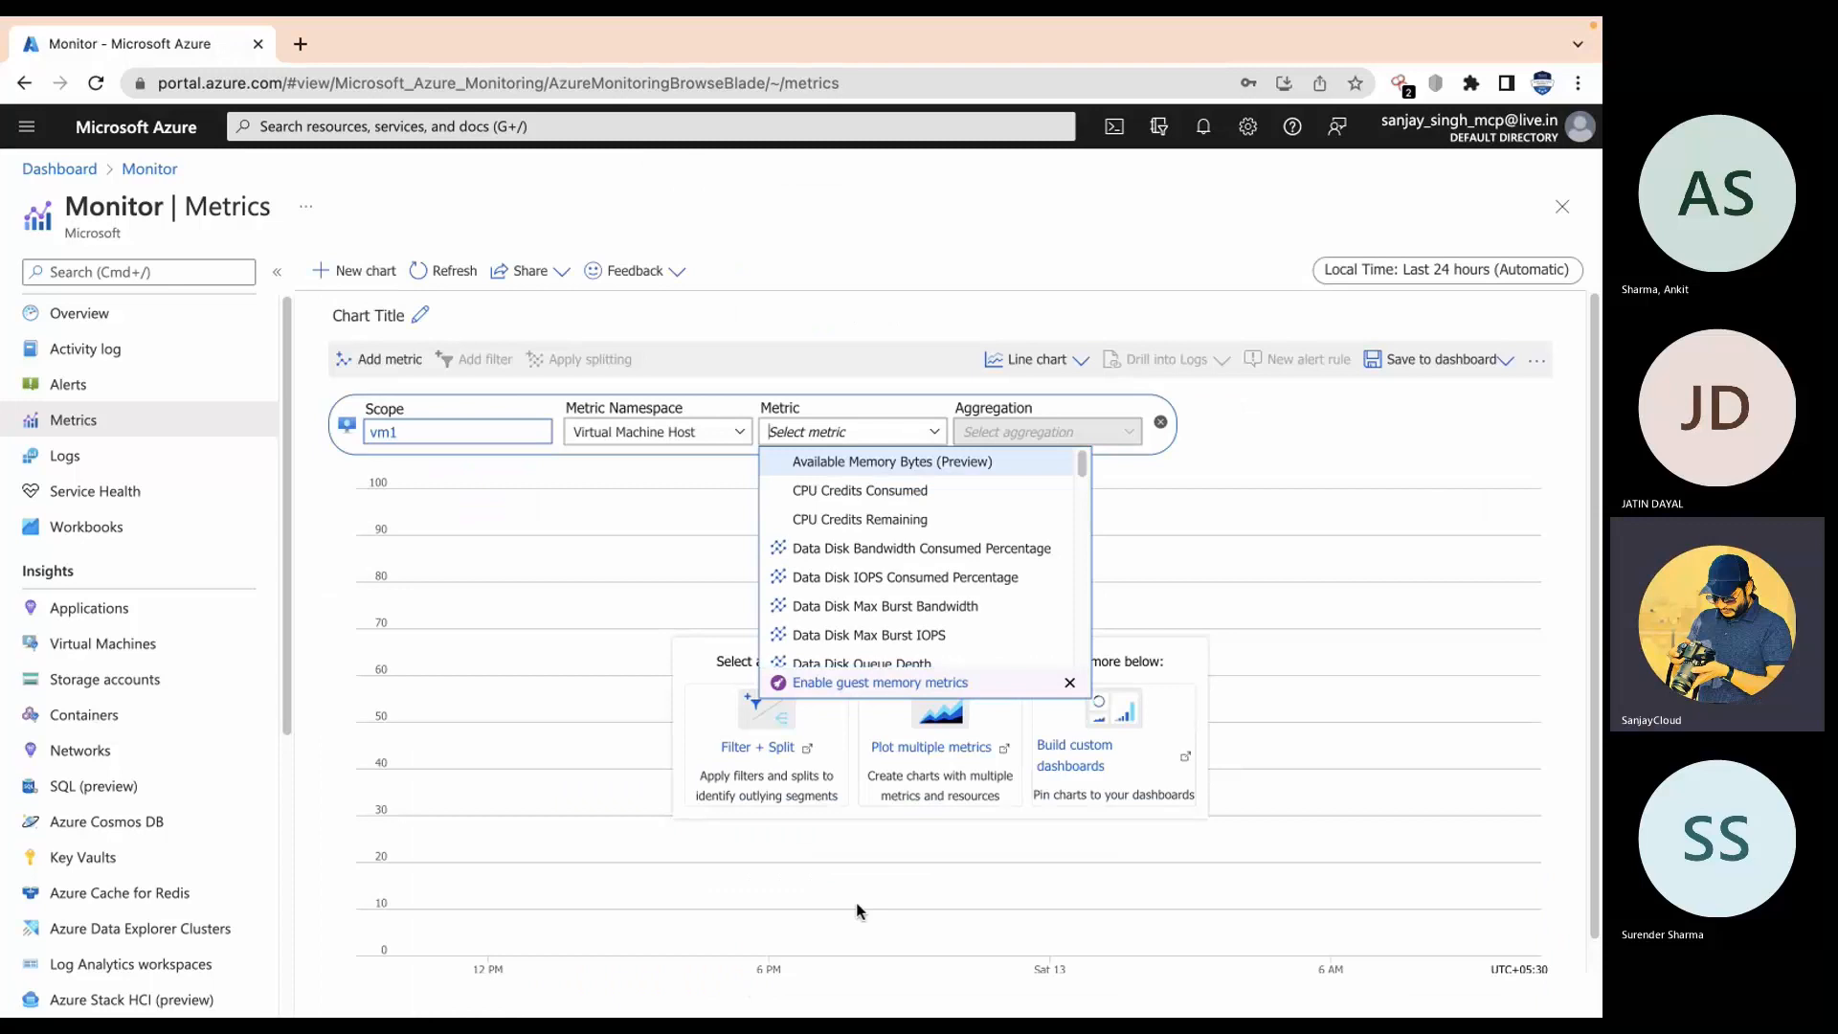
Step: Chart Percentage CPU for vm1 and highlight the 2.1825% average in the legend
scroll(1058, 623, down, 1)
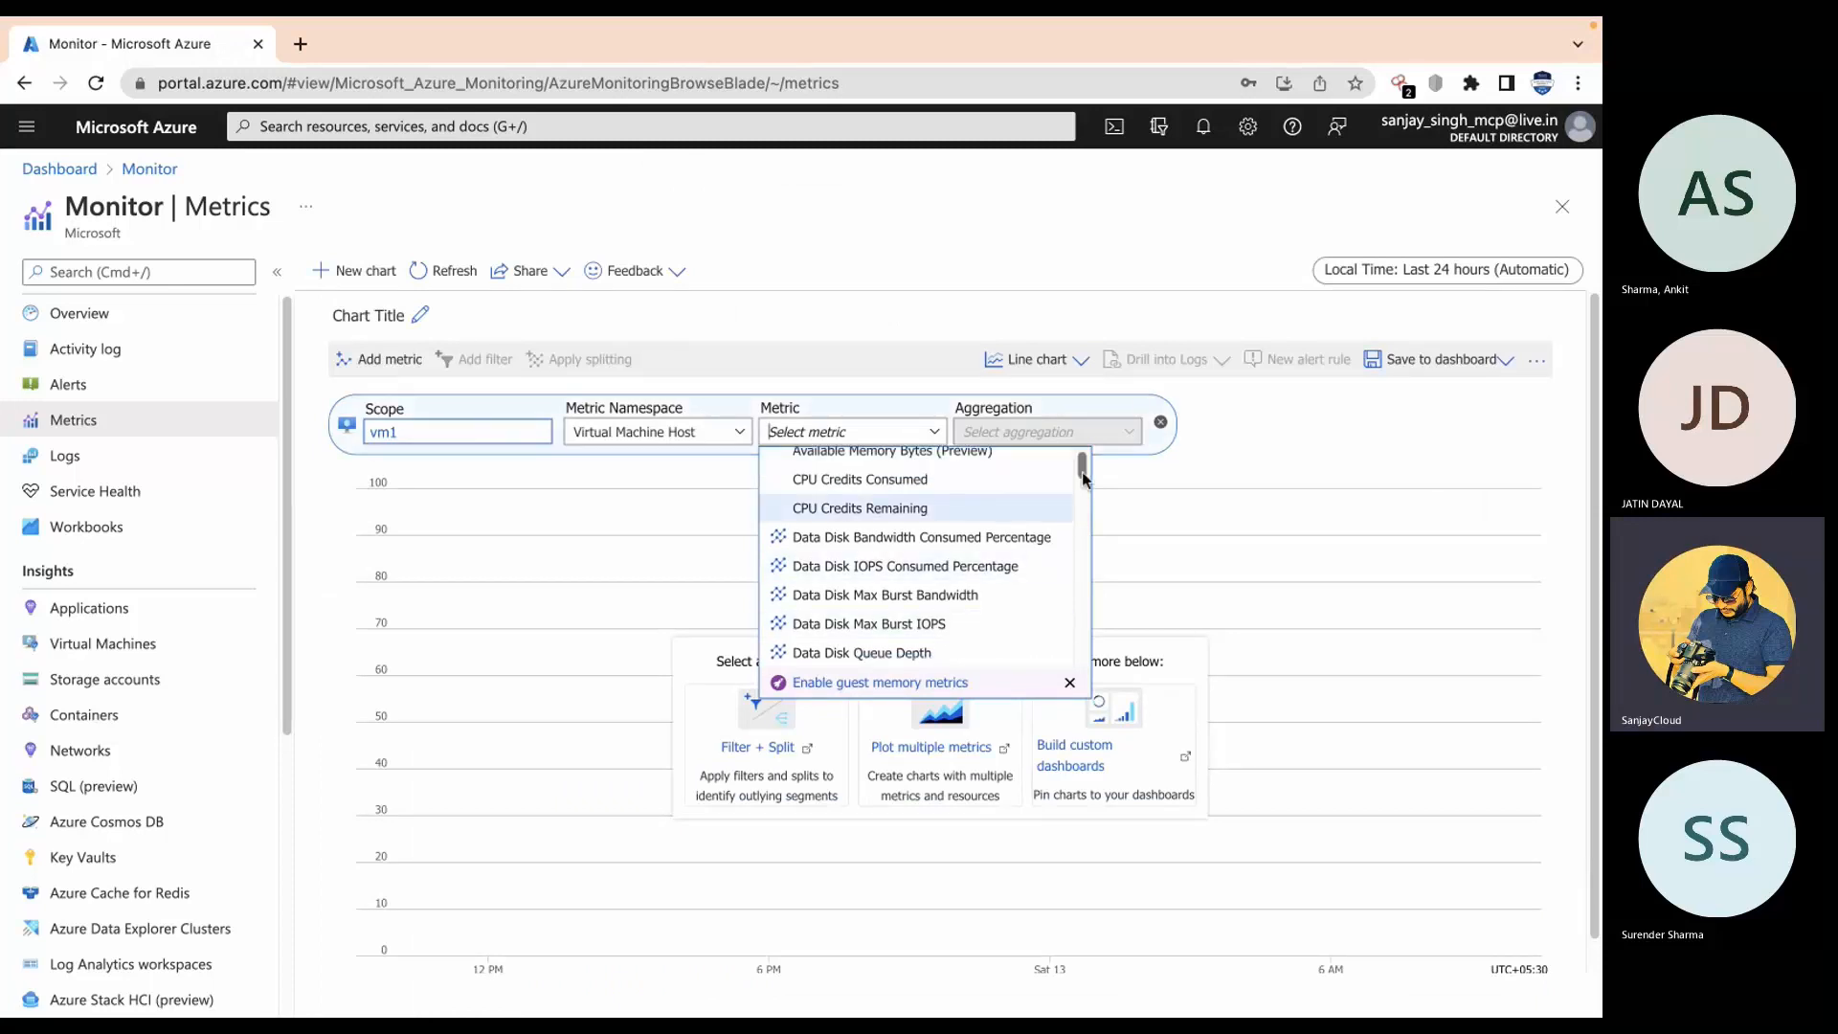
drag(1083, 475, 1080, 620)
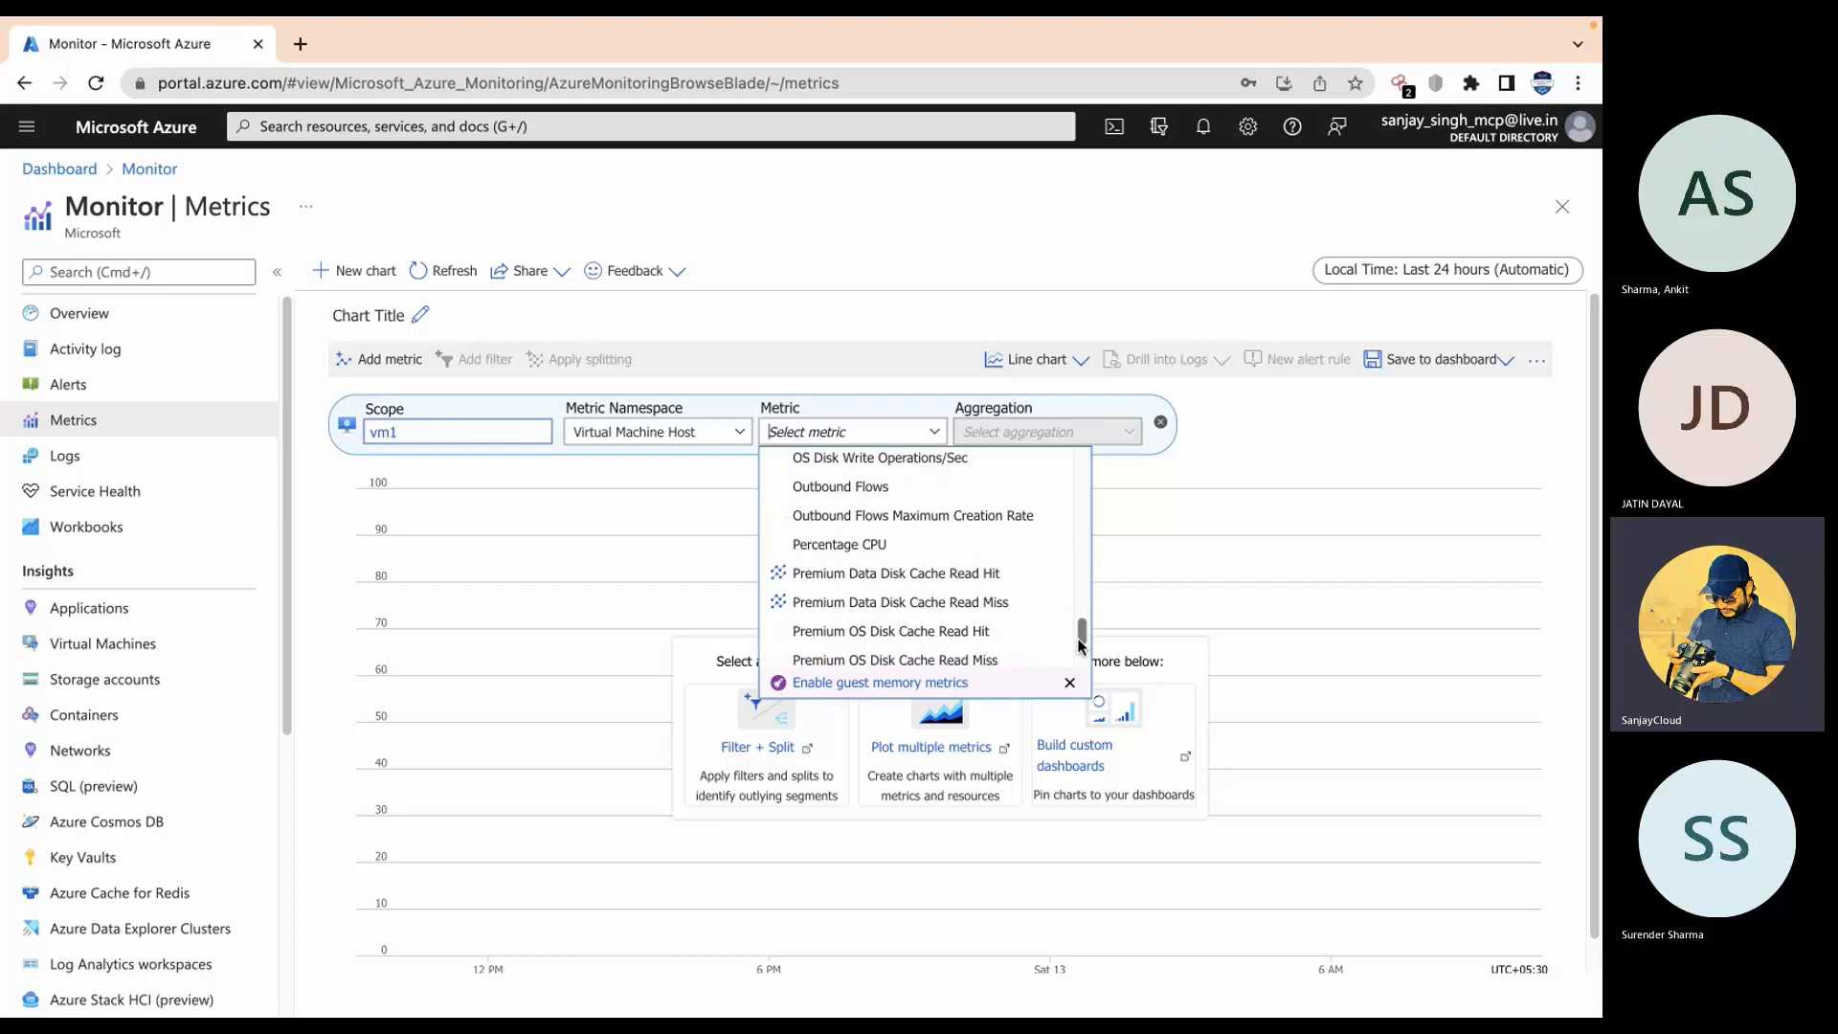
click(878, 543)
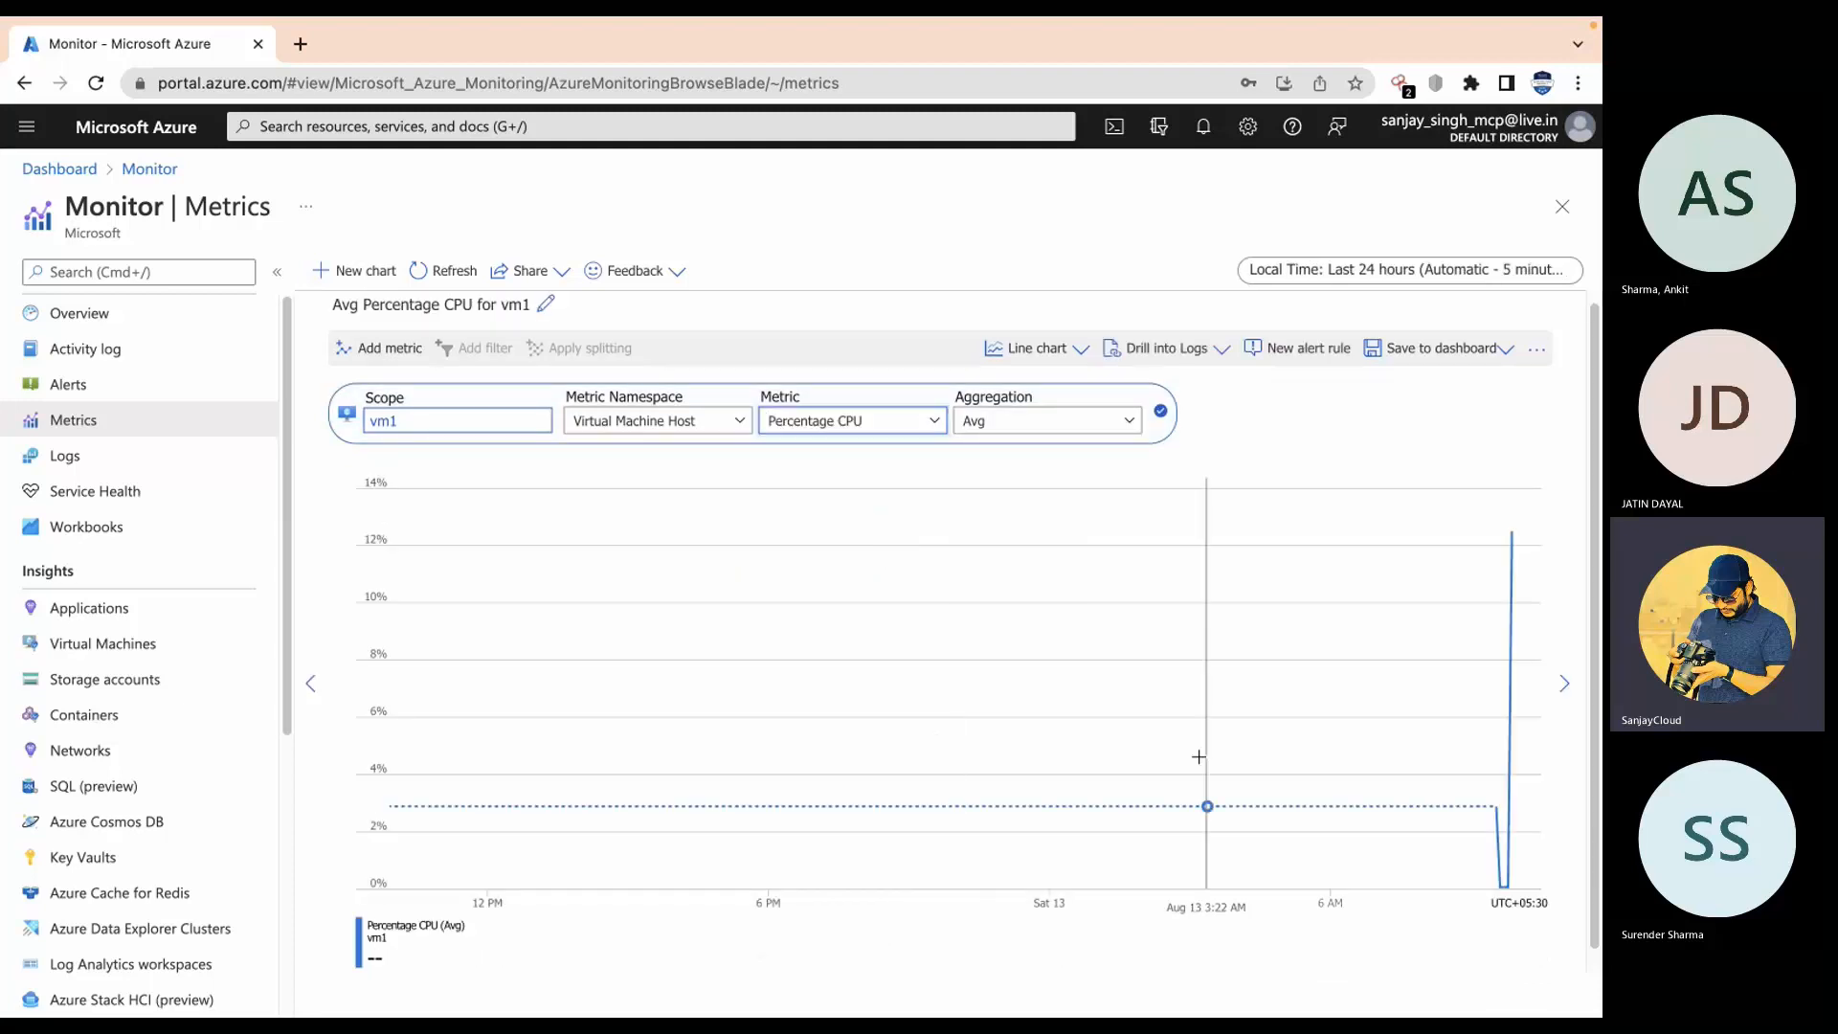
scroll(1053, 852, down, 1)
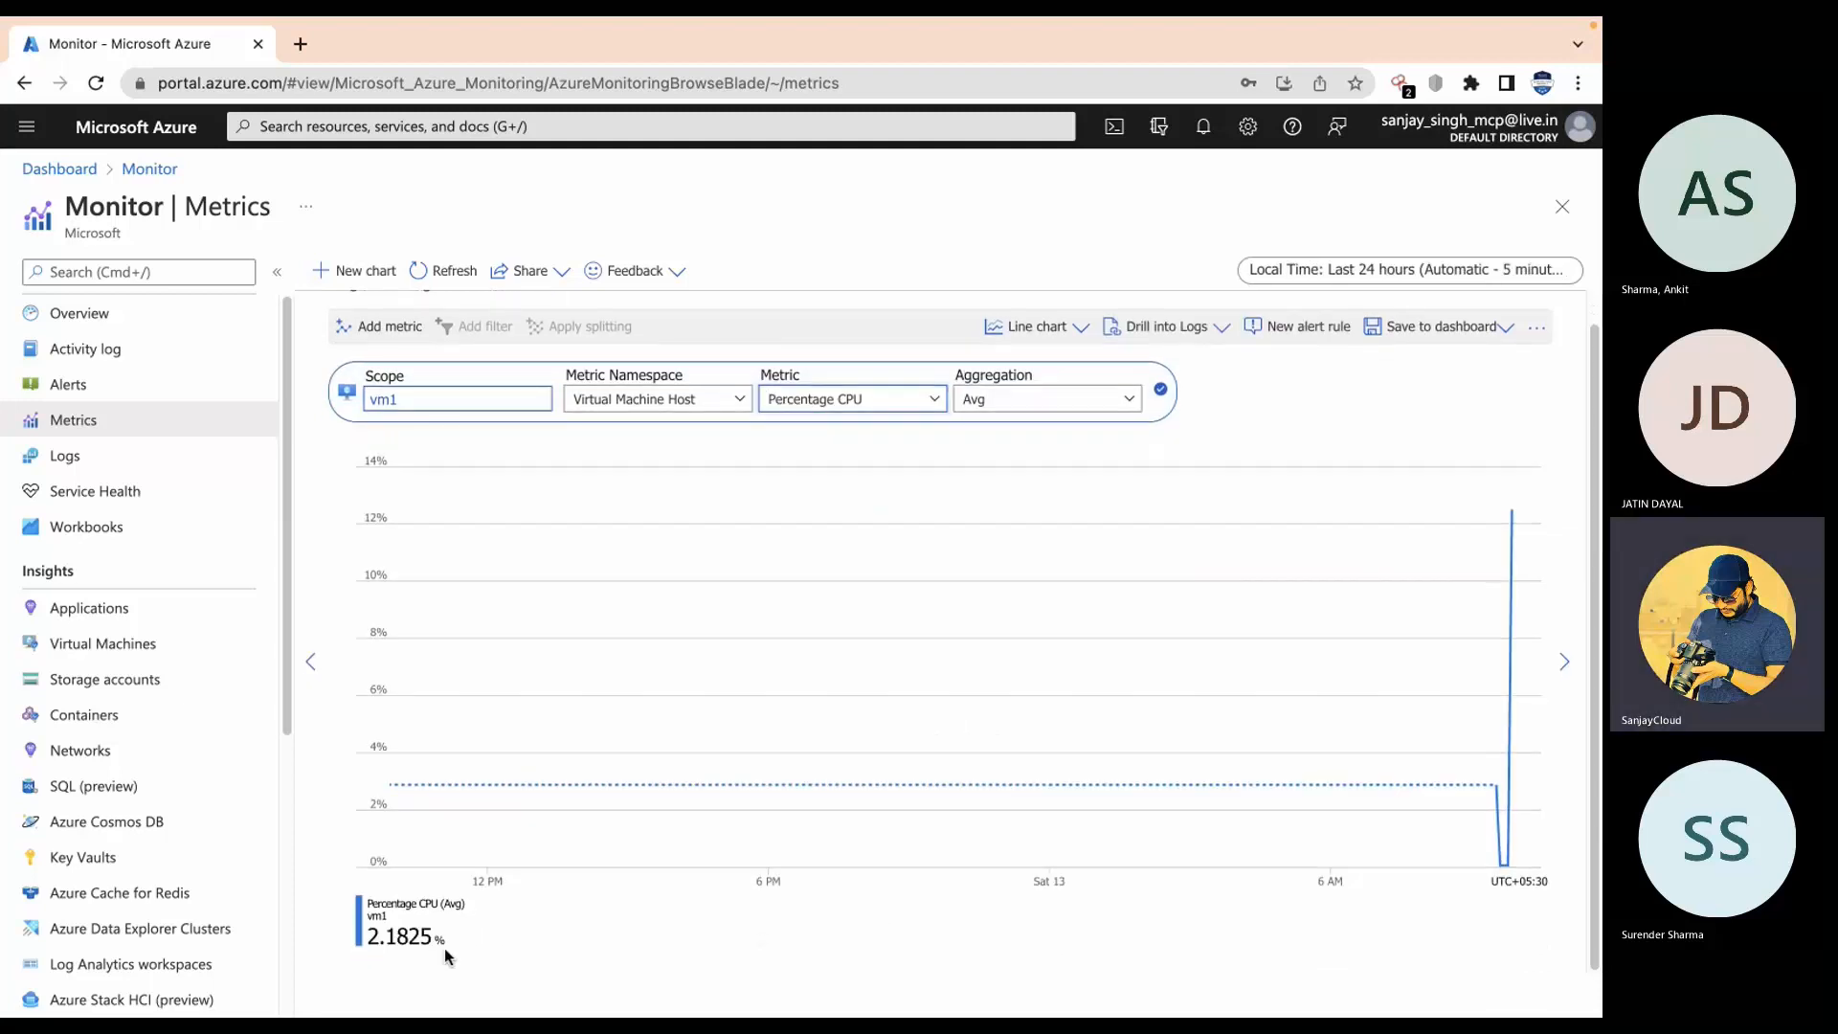
scroll(400, 943, up, 1)
click(366, 941)
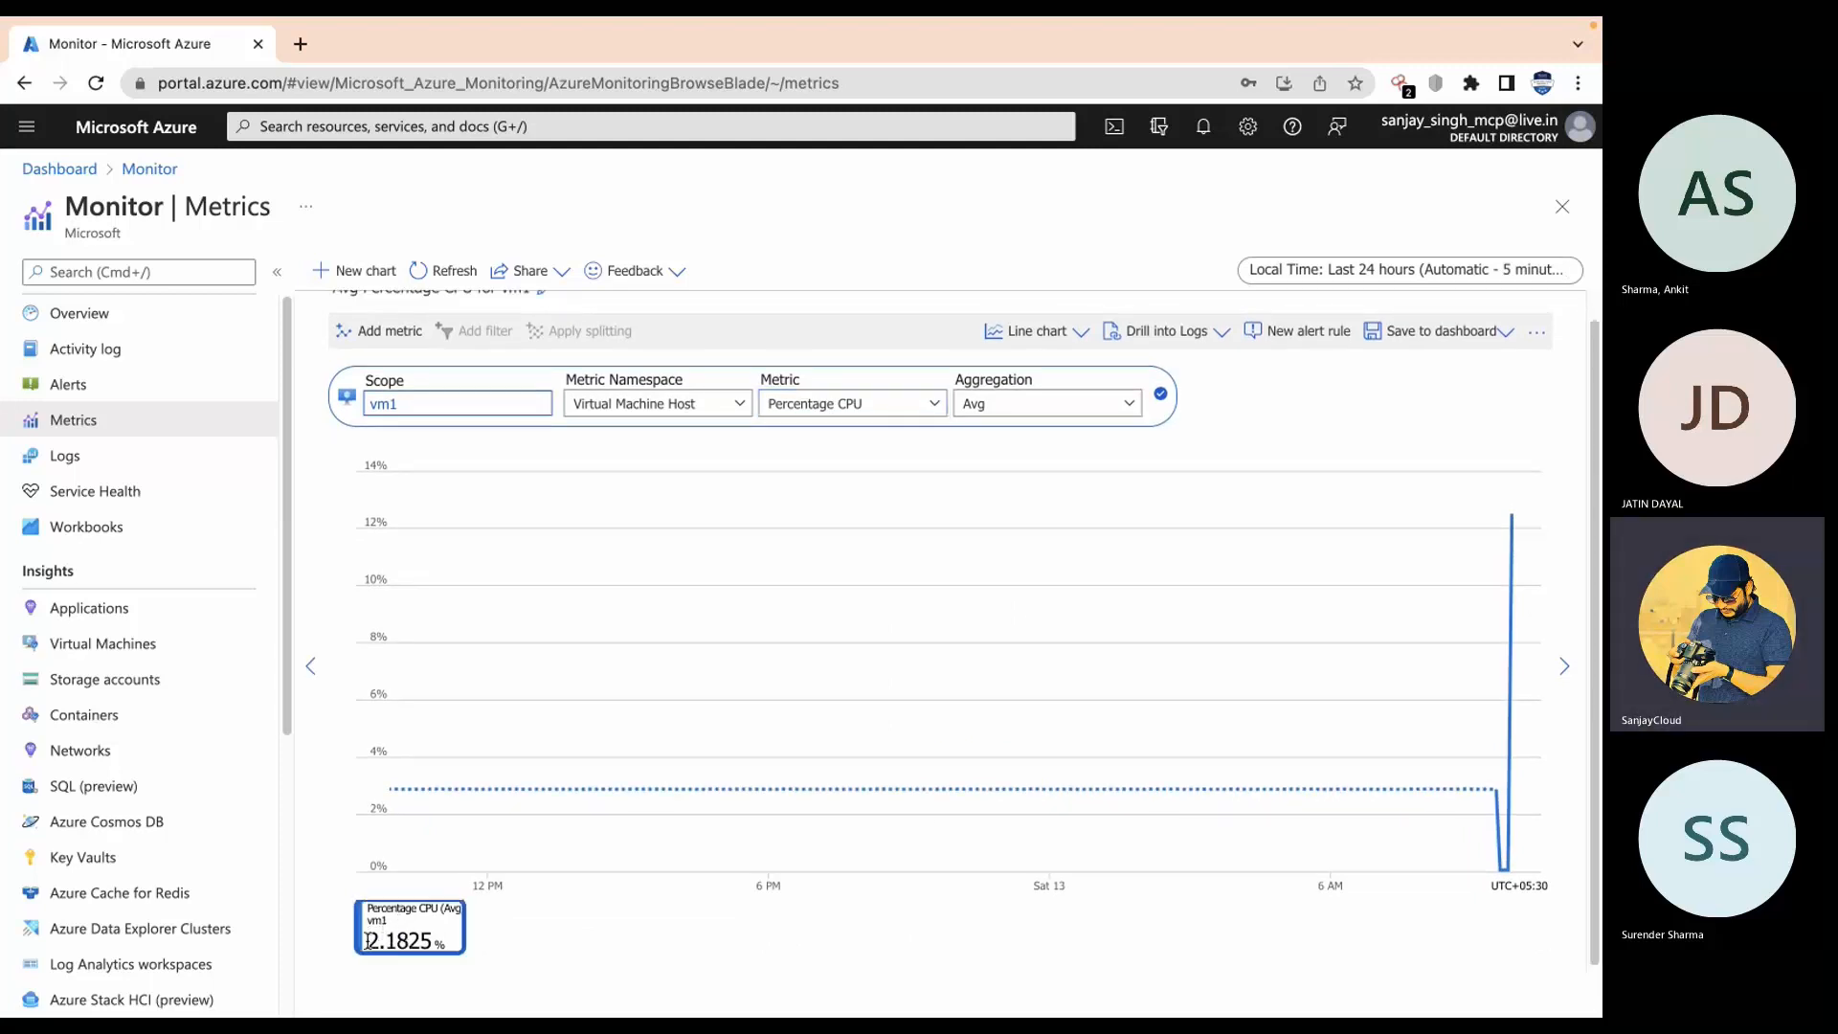
drag(366, 941, 442, 942)
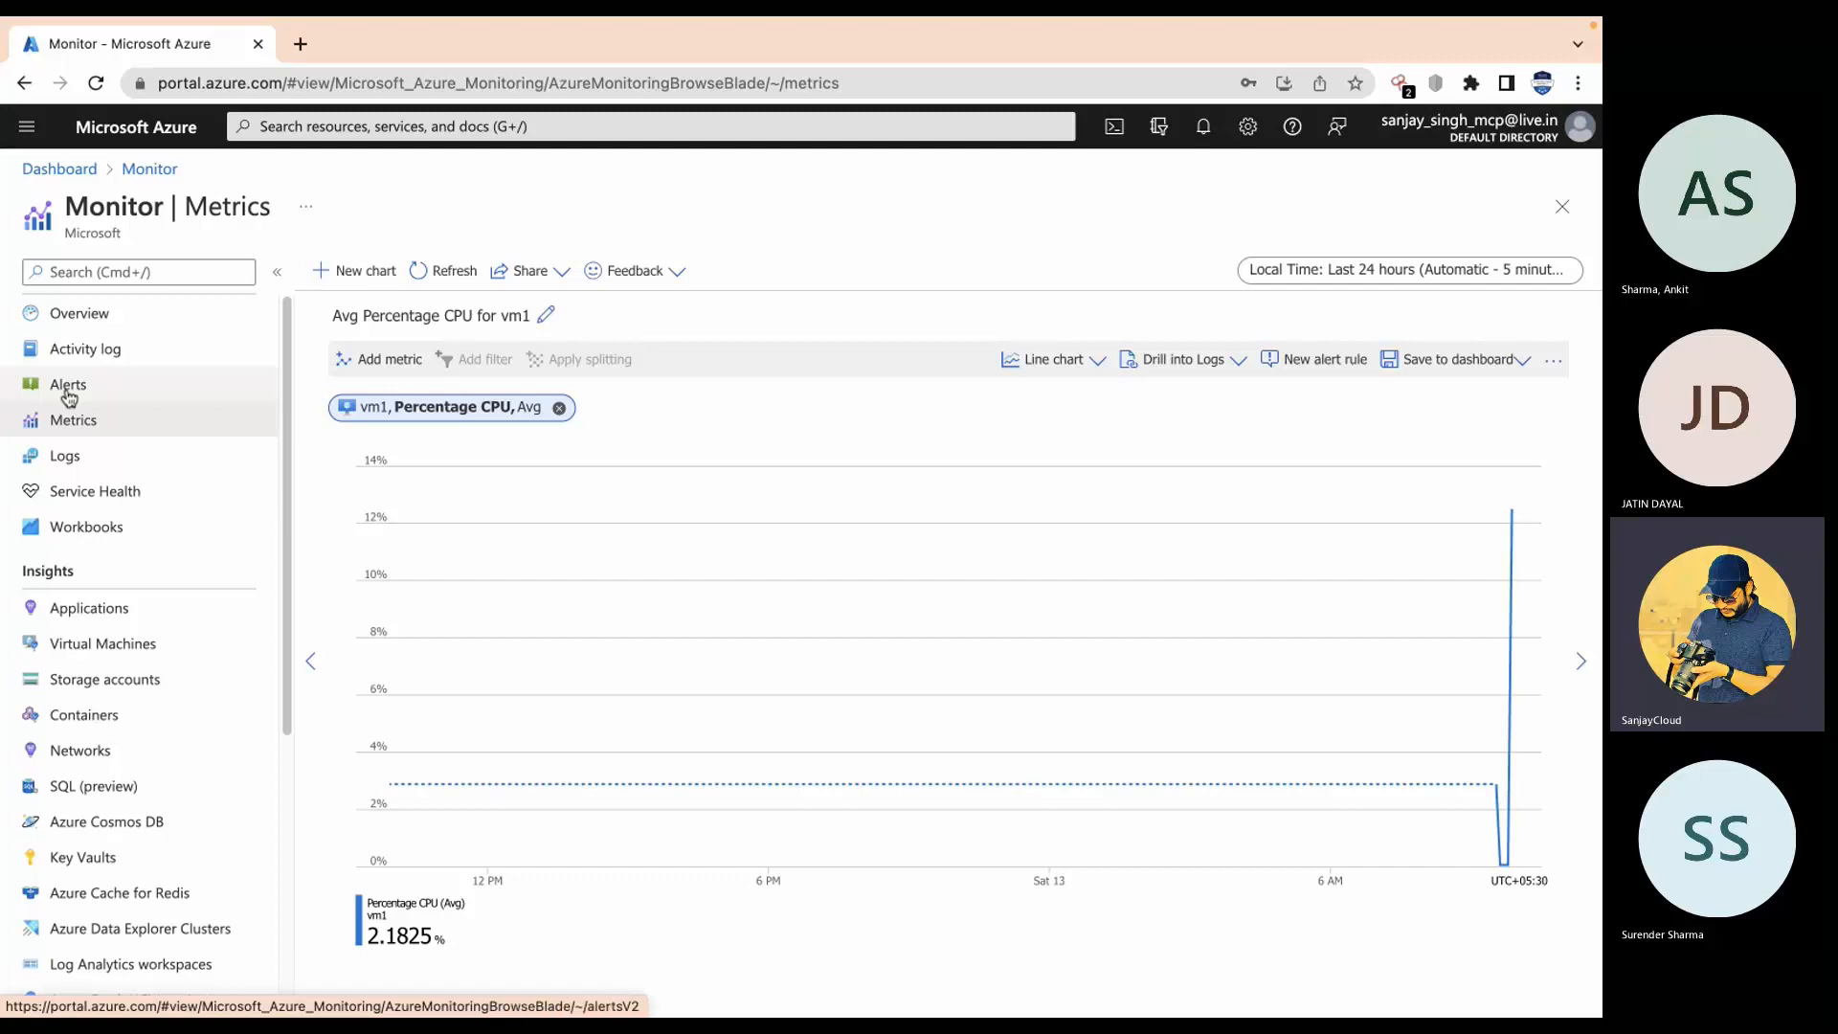
Step: Look through Monitor's Activity log and Metrics chart types, then view Alerts showing 0 alerts
click(145, 356)
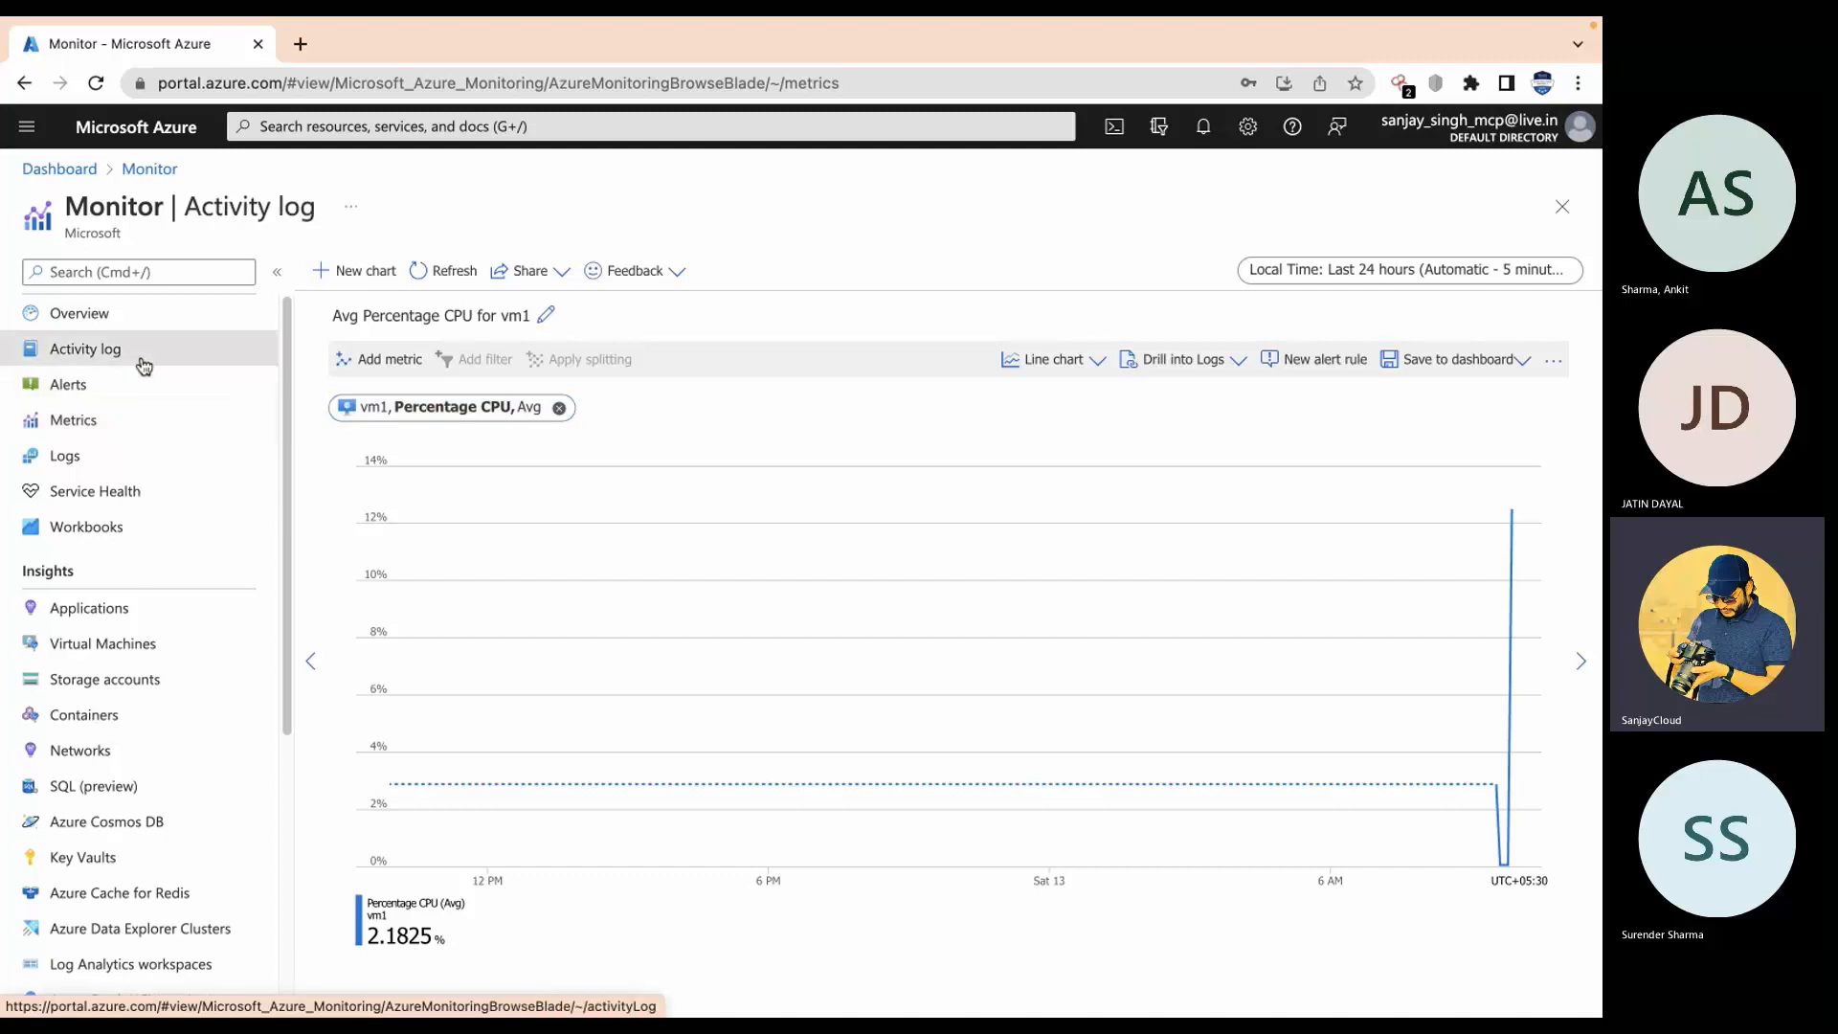
click(102, 422)
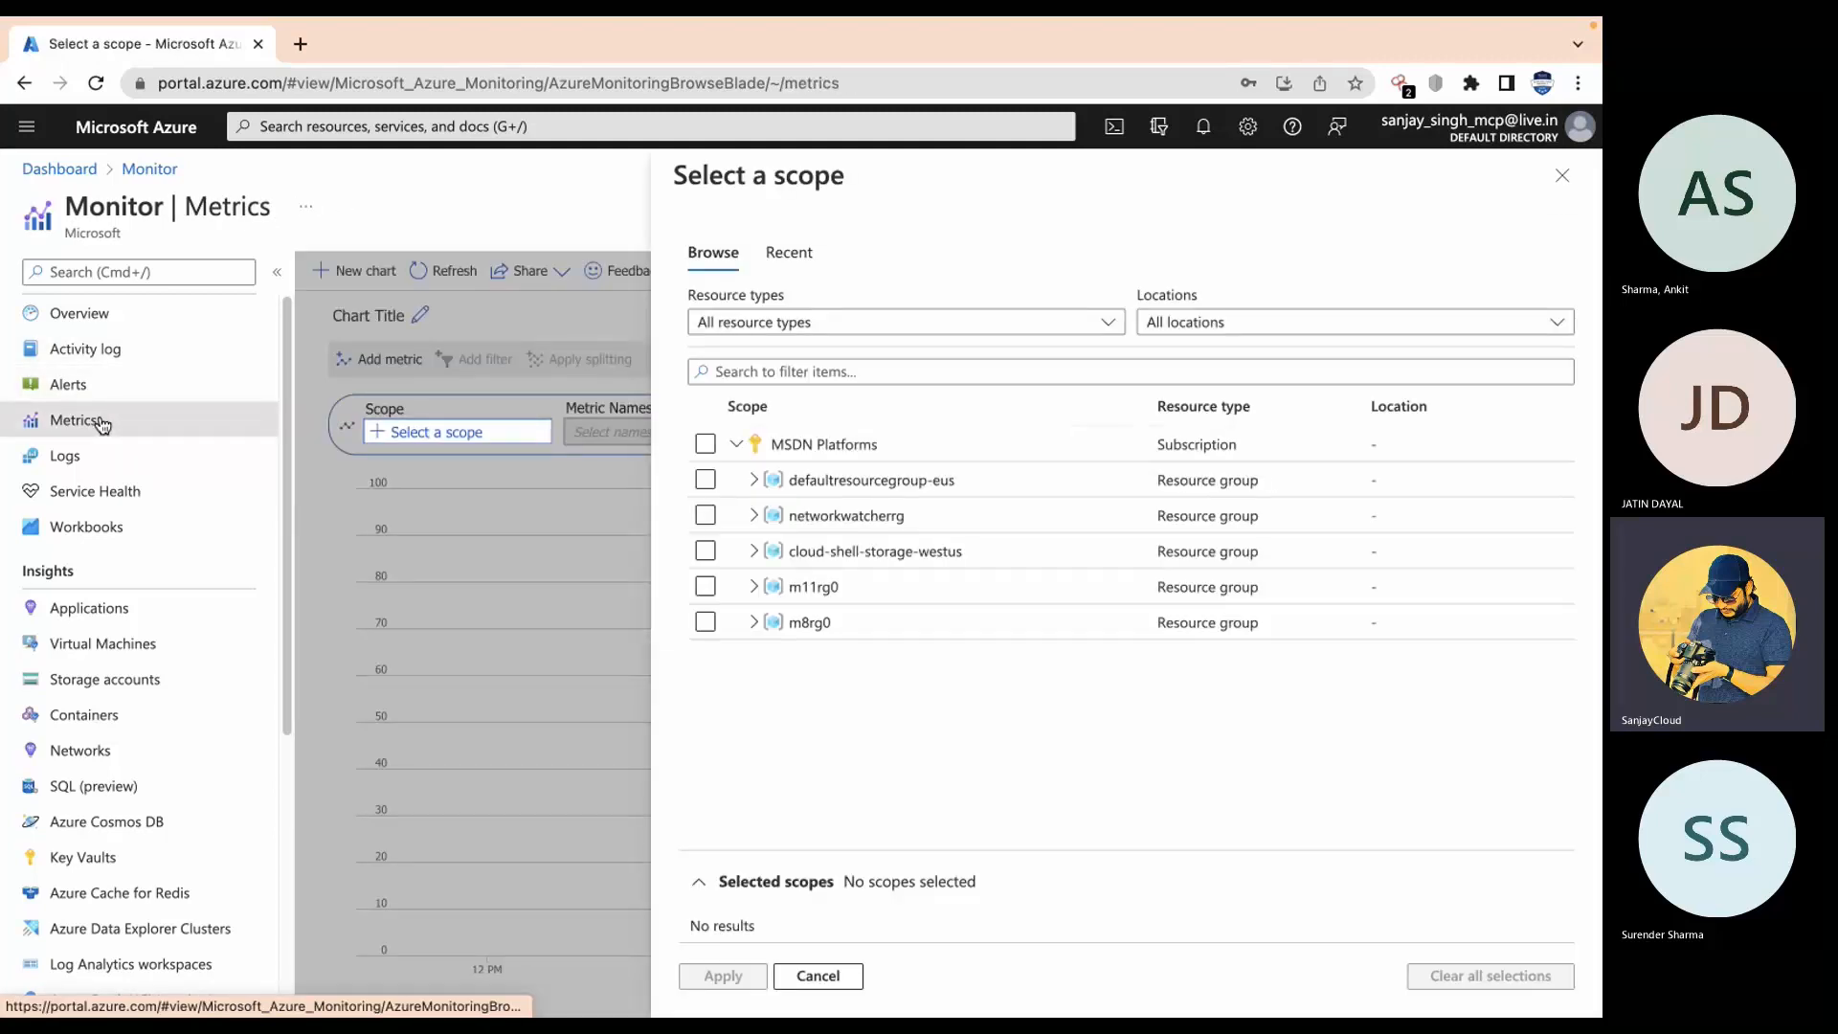
click(1566, 180)
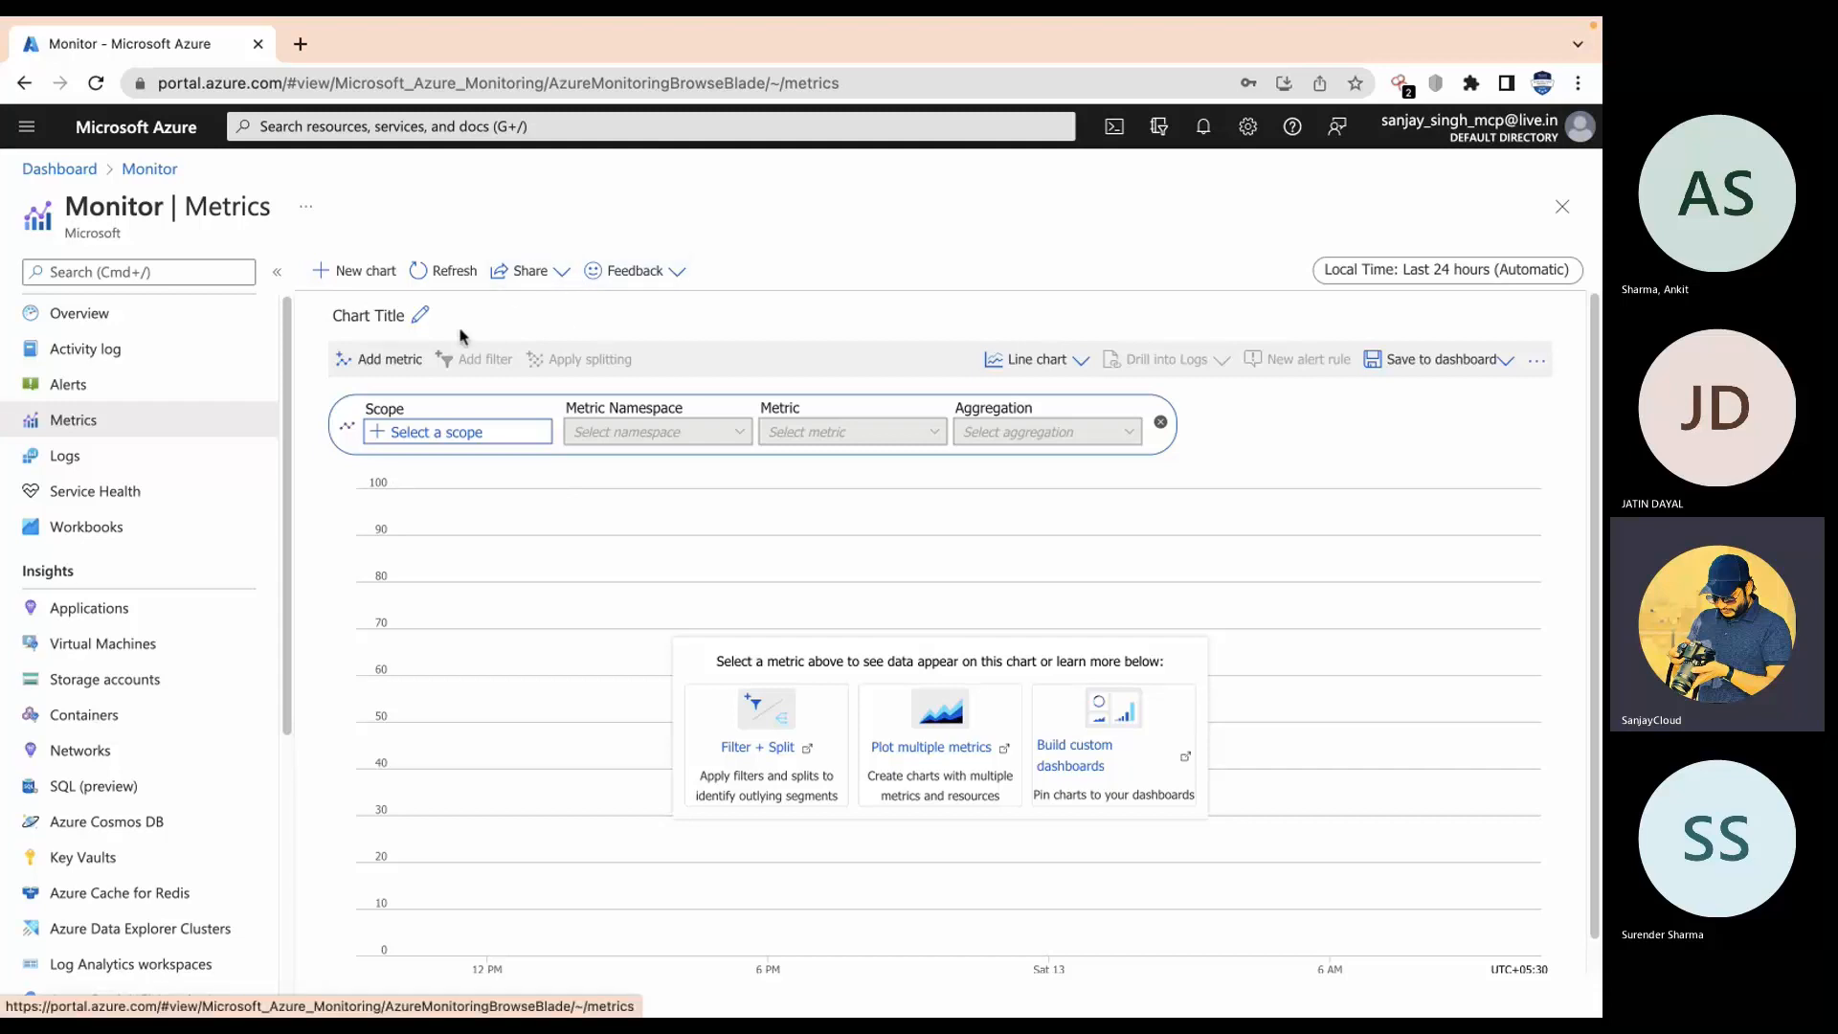
click(1081, 360)
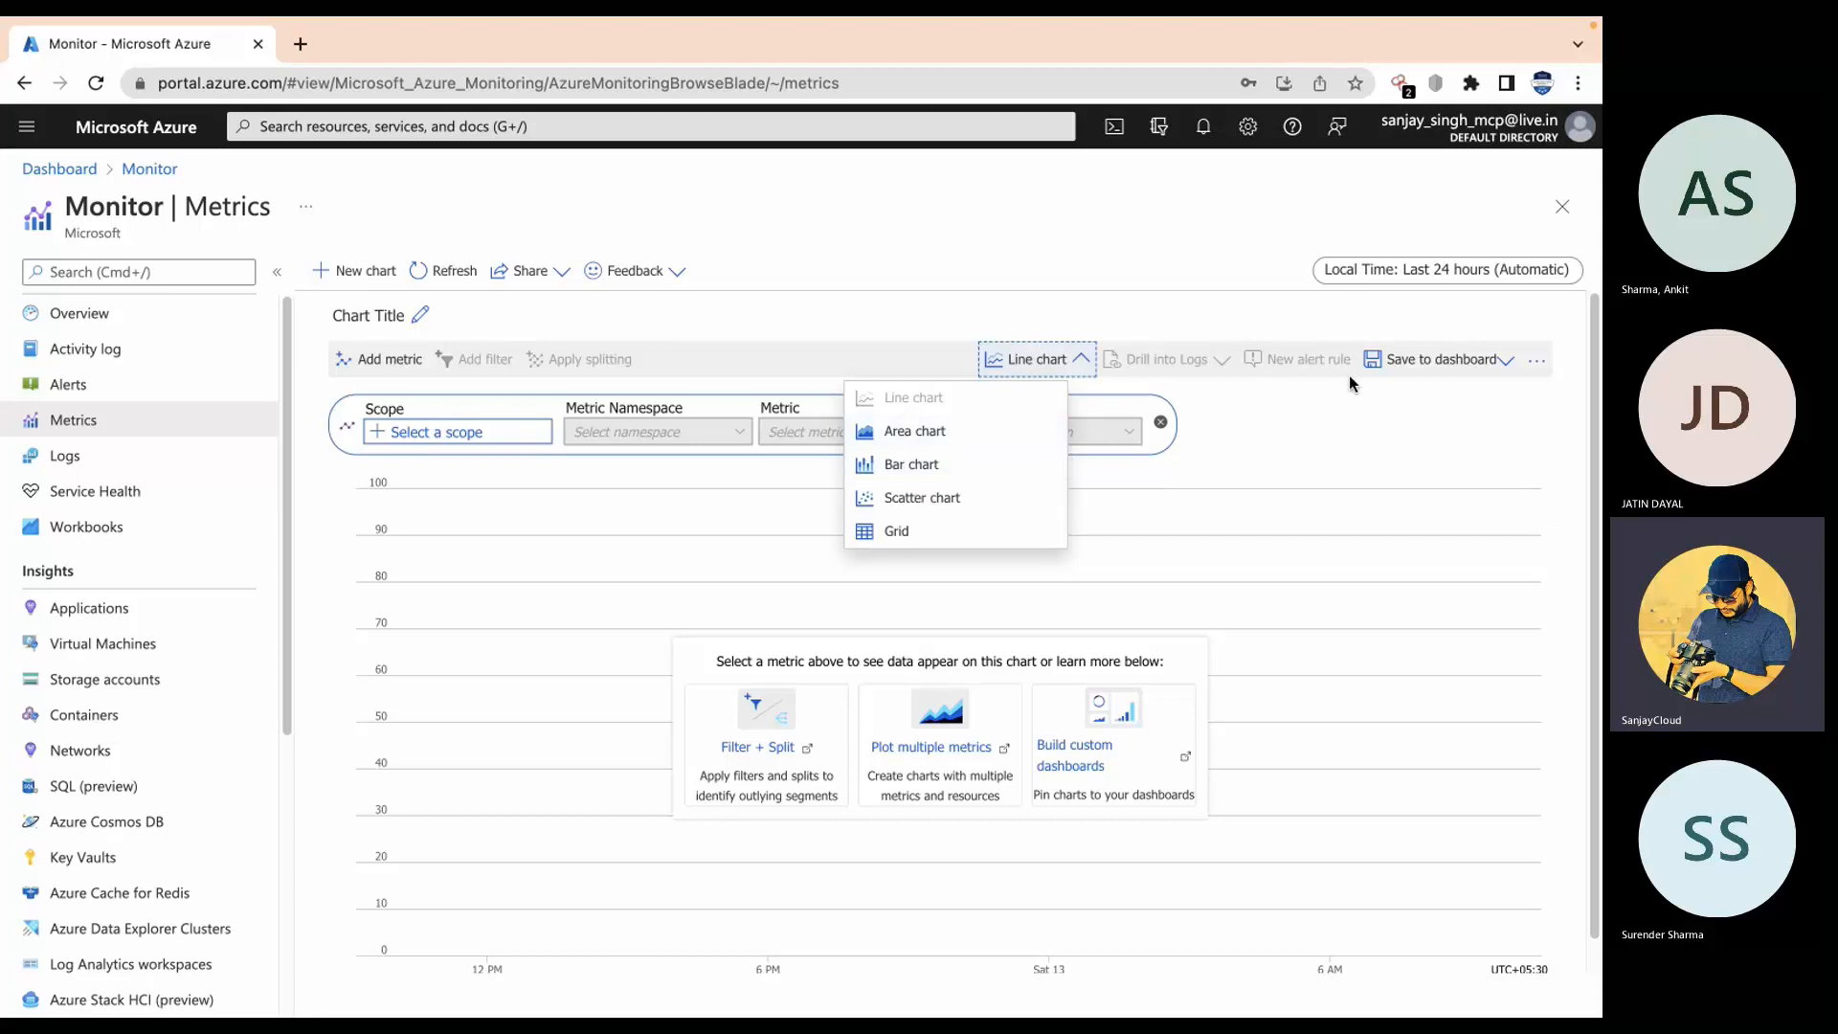
click(1118, 272)
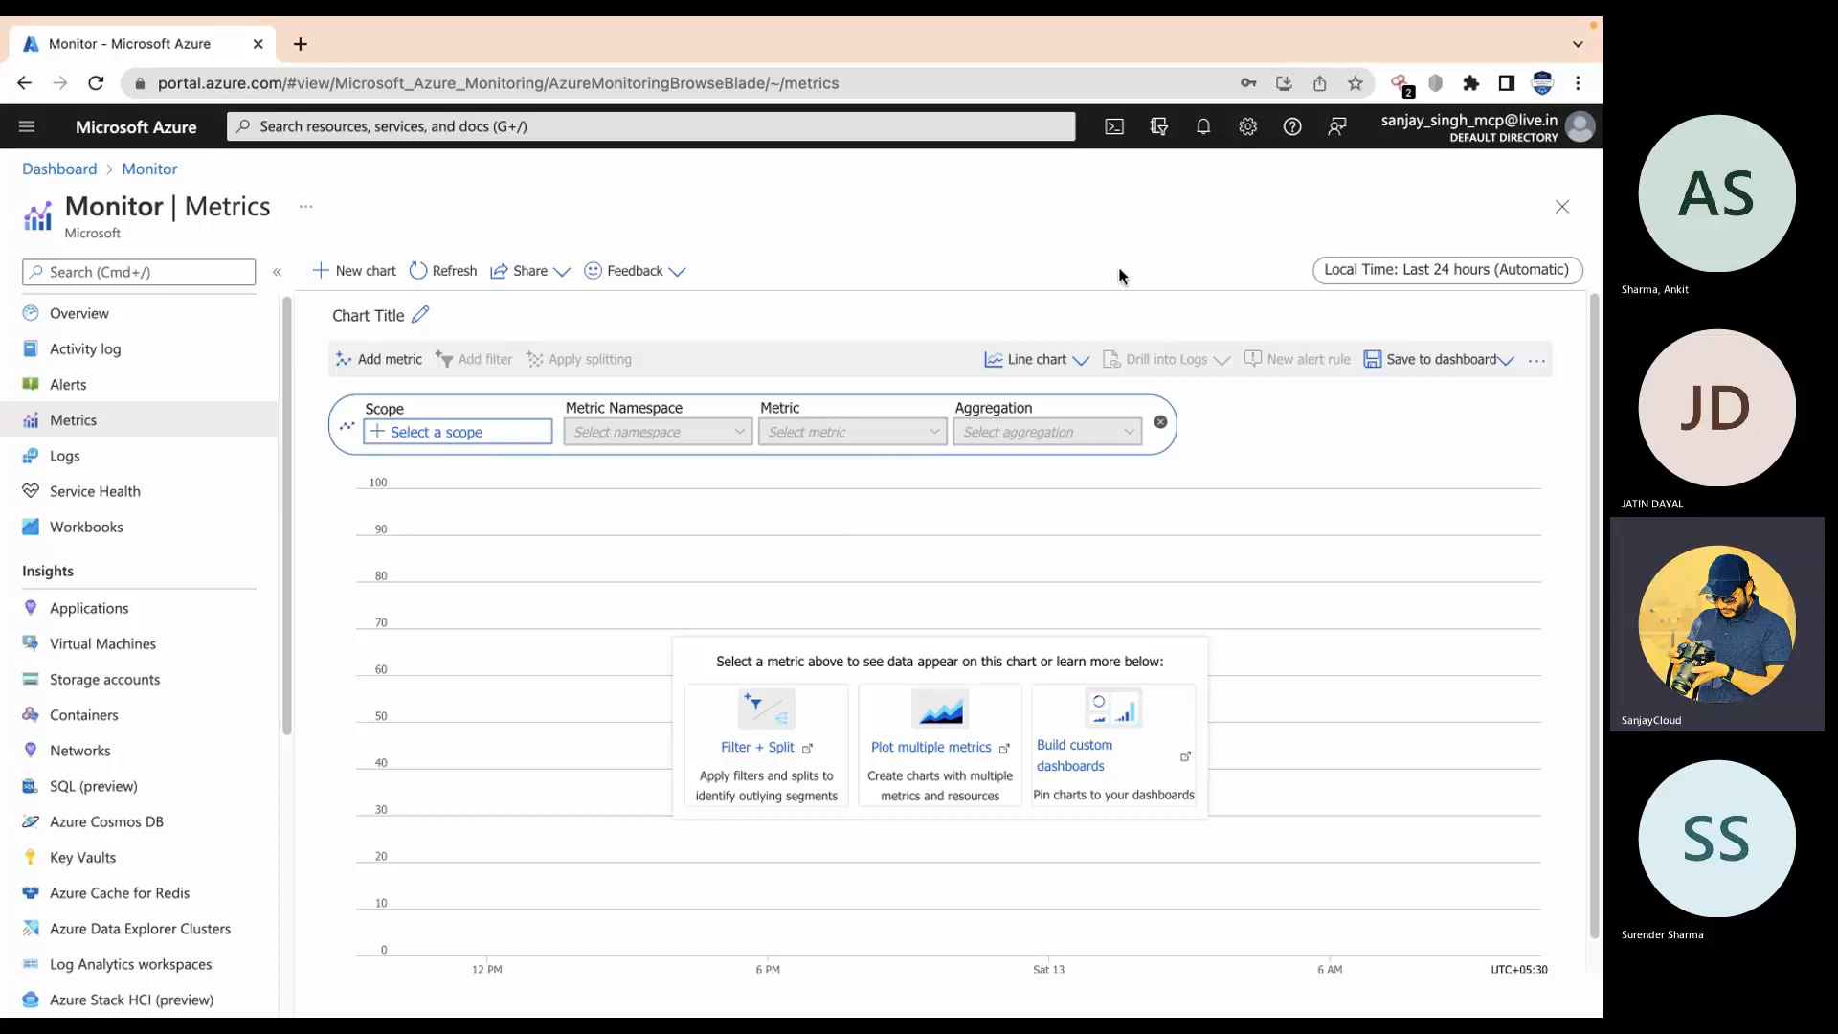
click(117, 396)
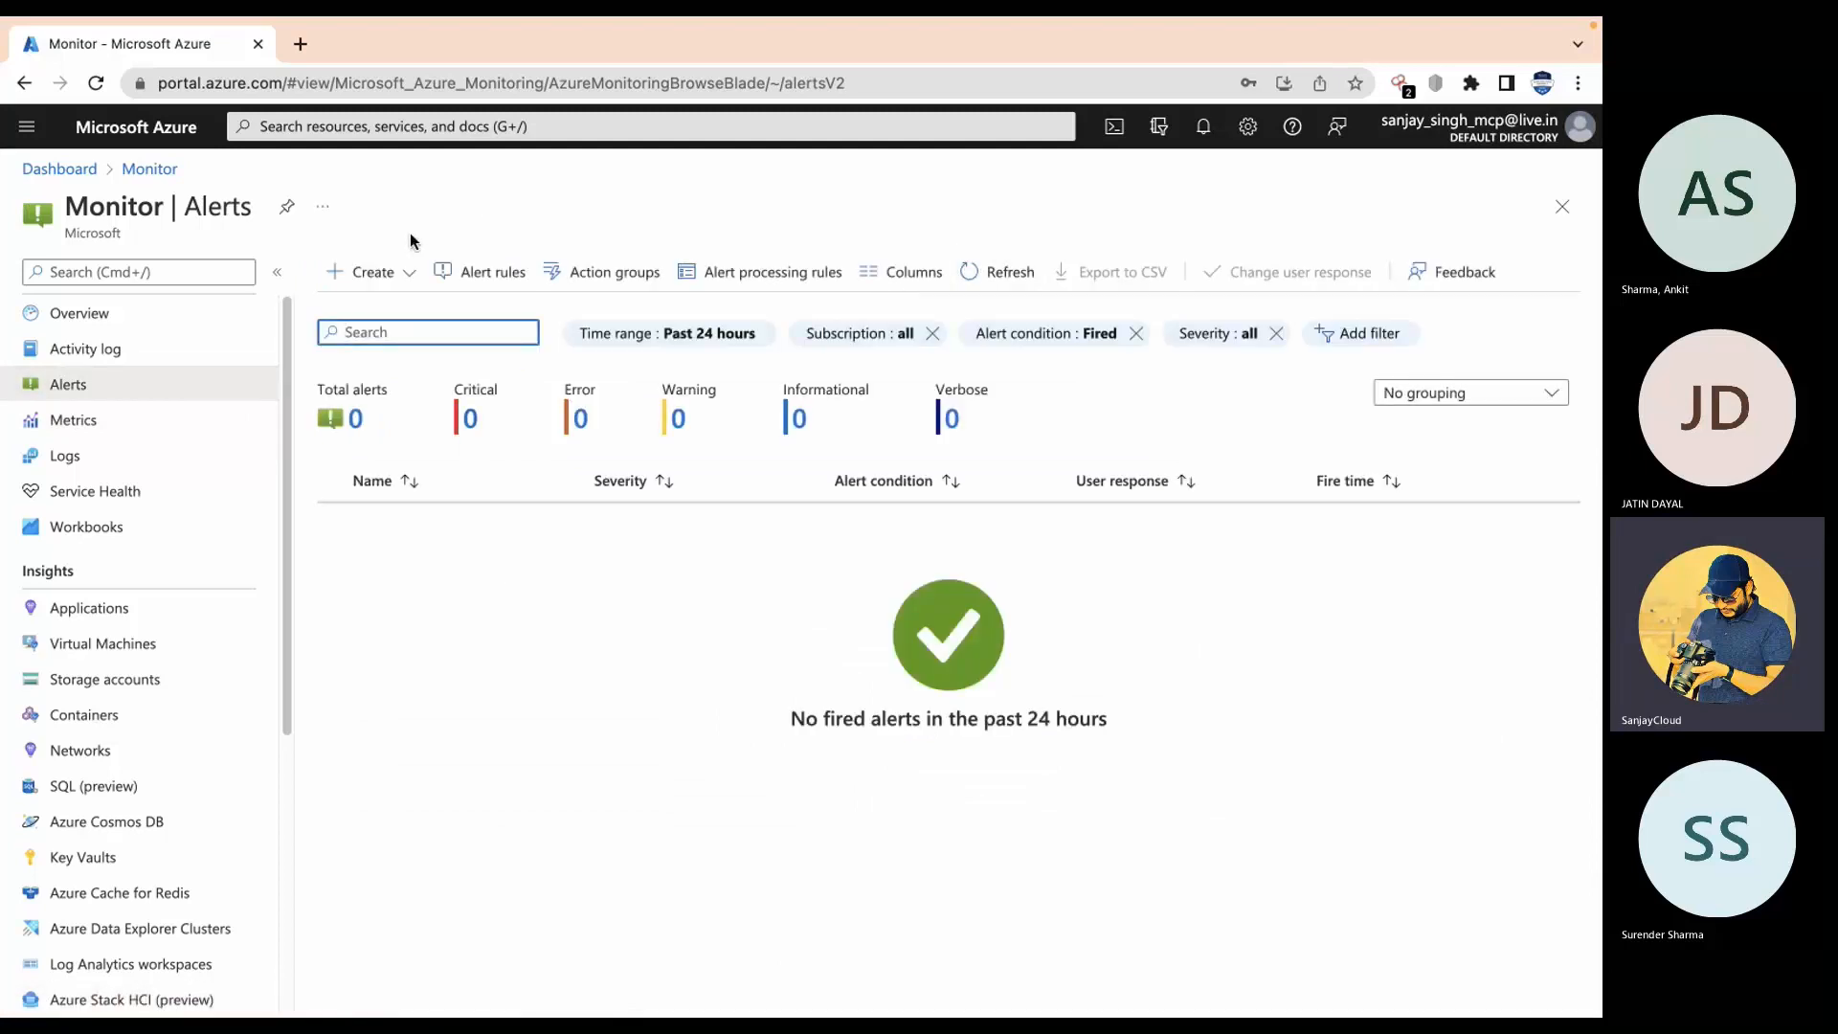
Step: Start a new alert rule, filter resources to virtual machines, and set vm1 as its scope
click(416, 278)
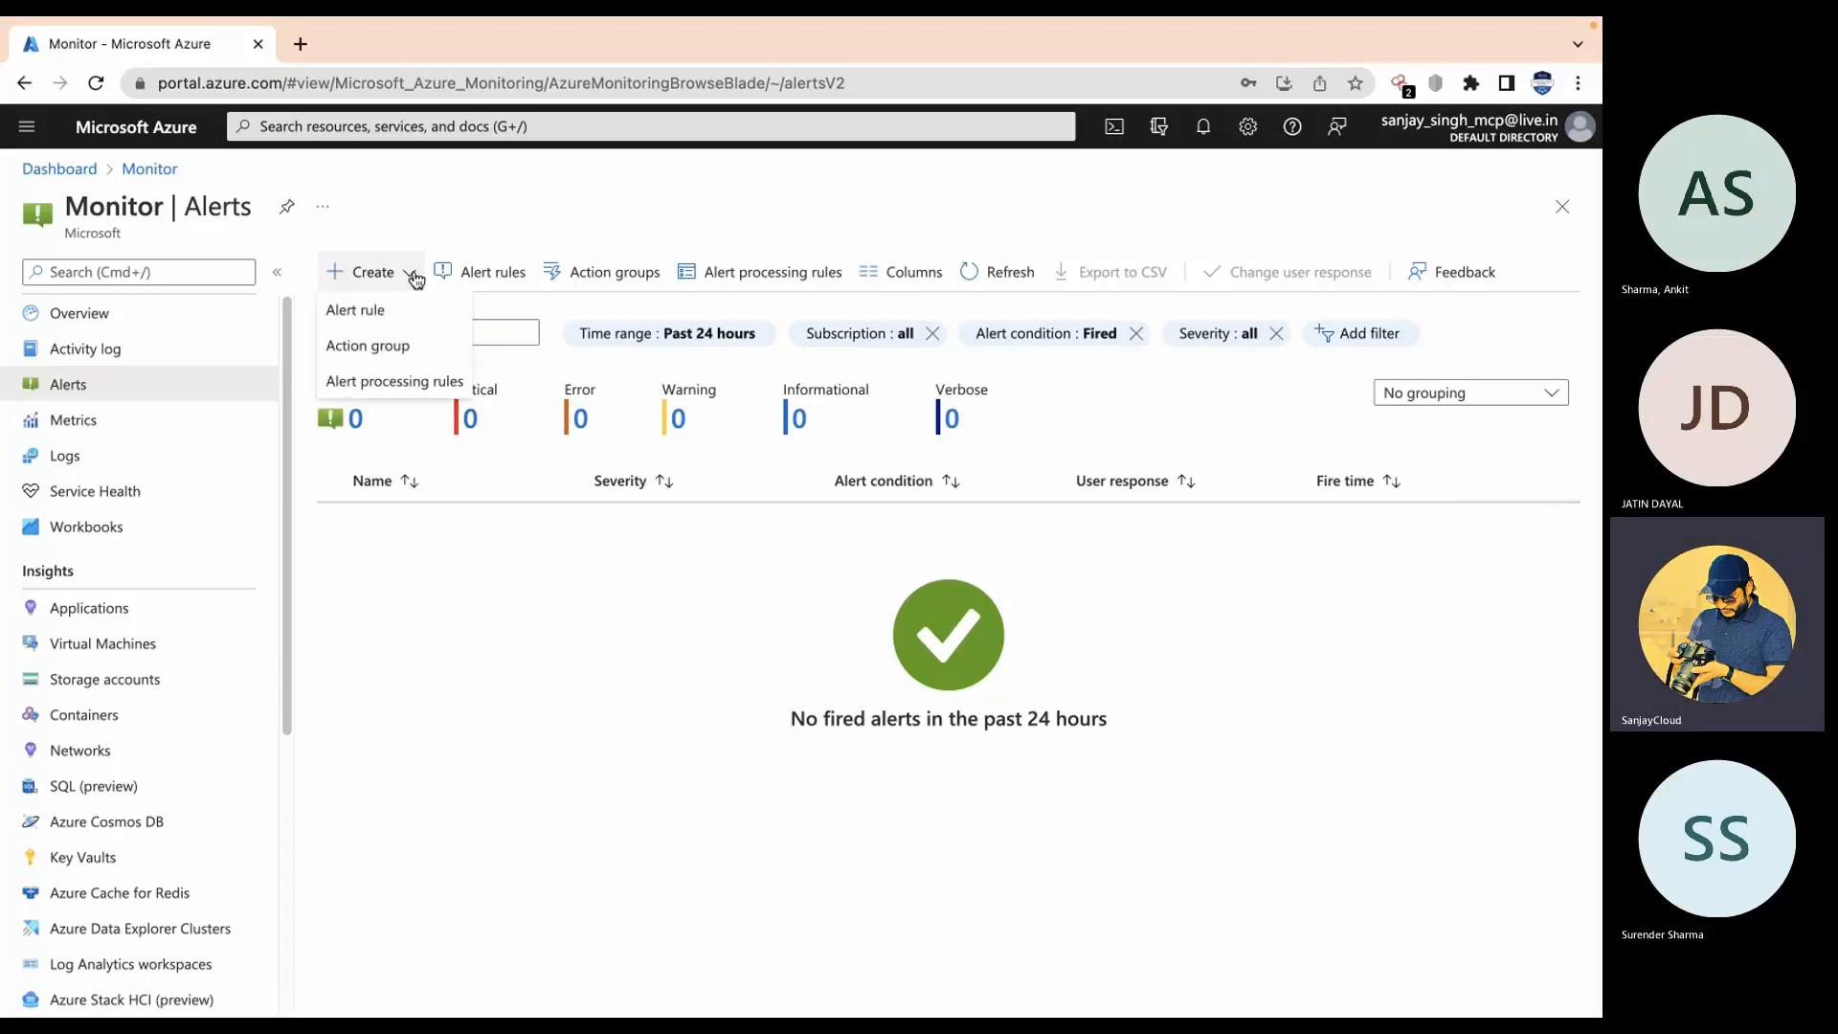
click(376, 311)
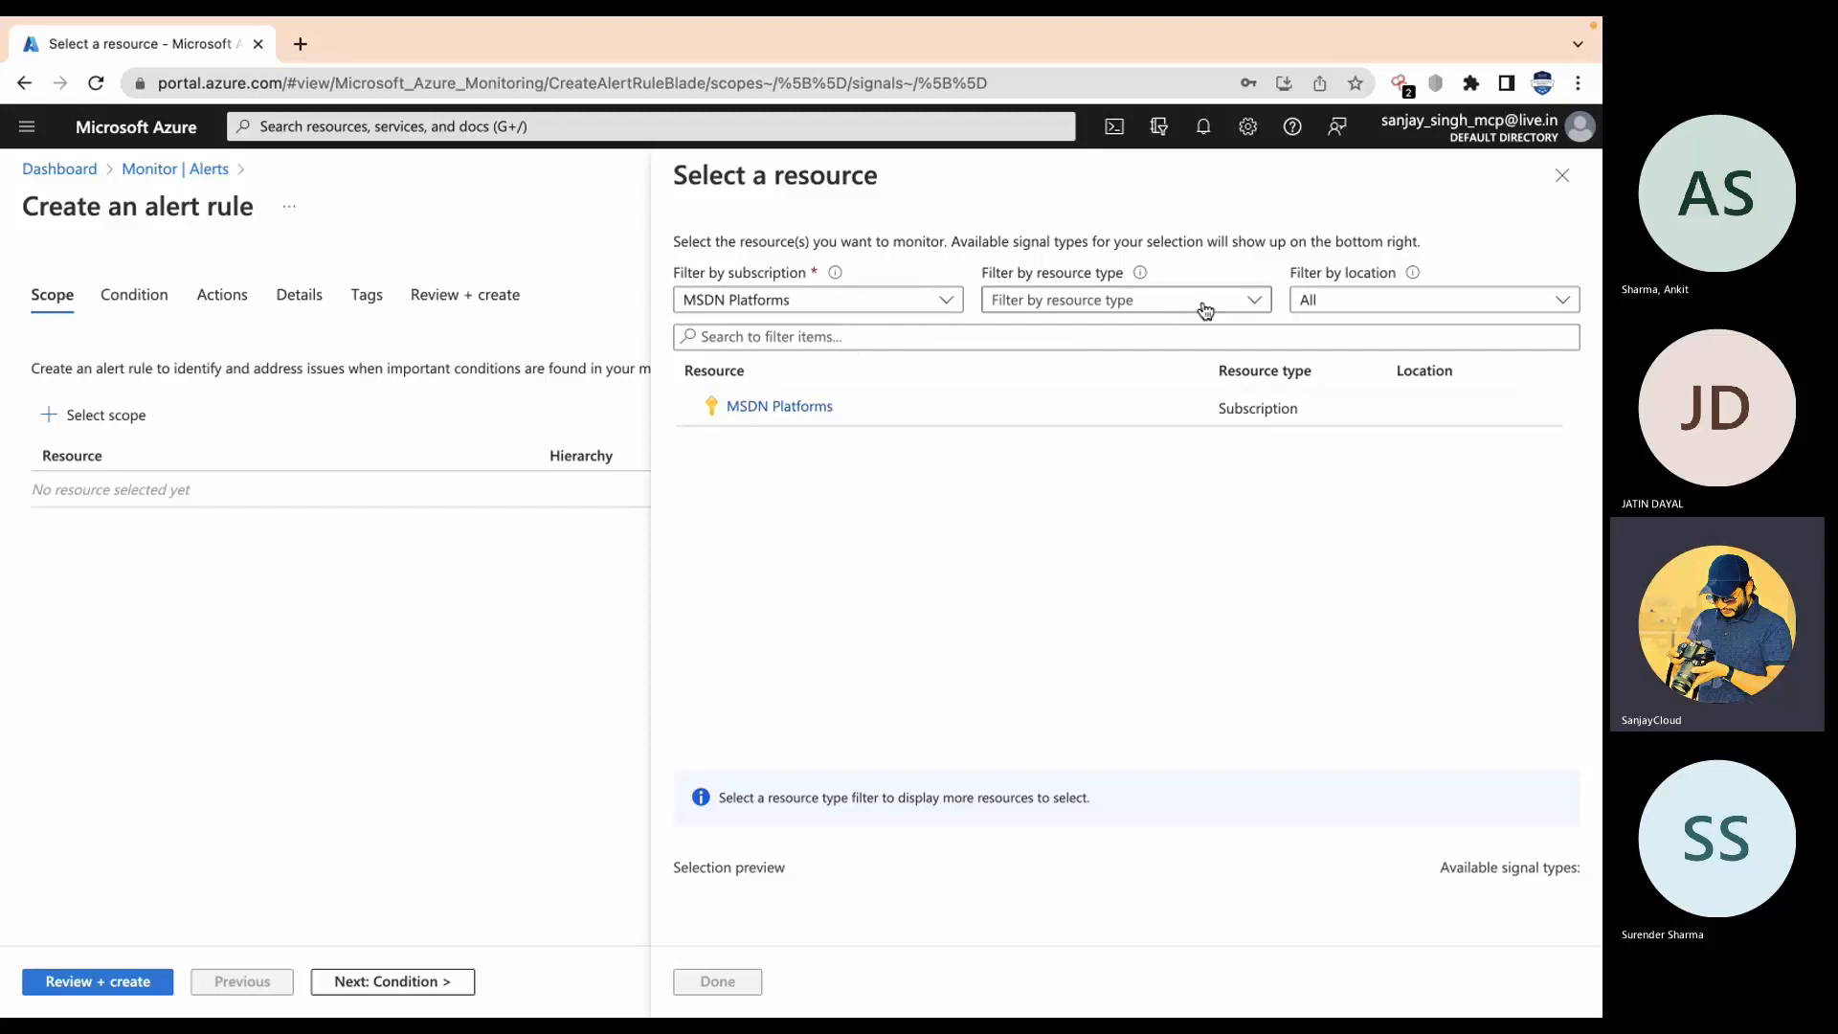
click(1249, 302)
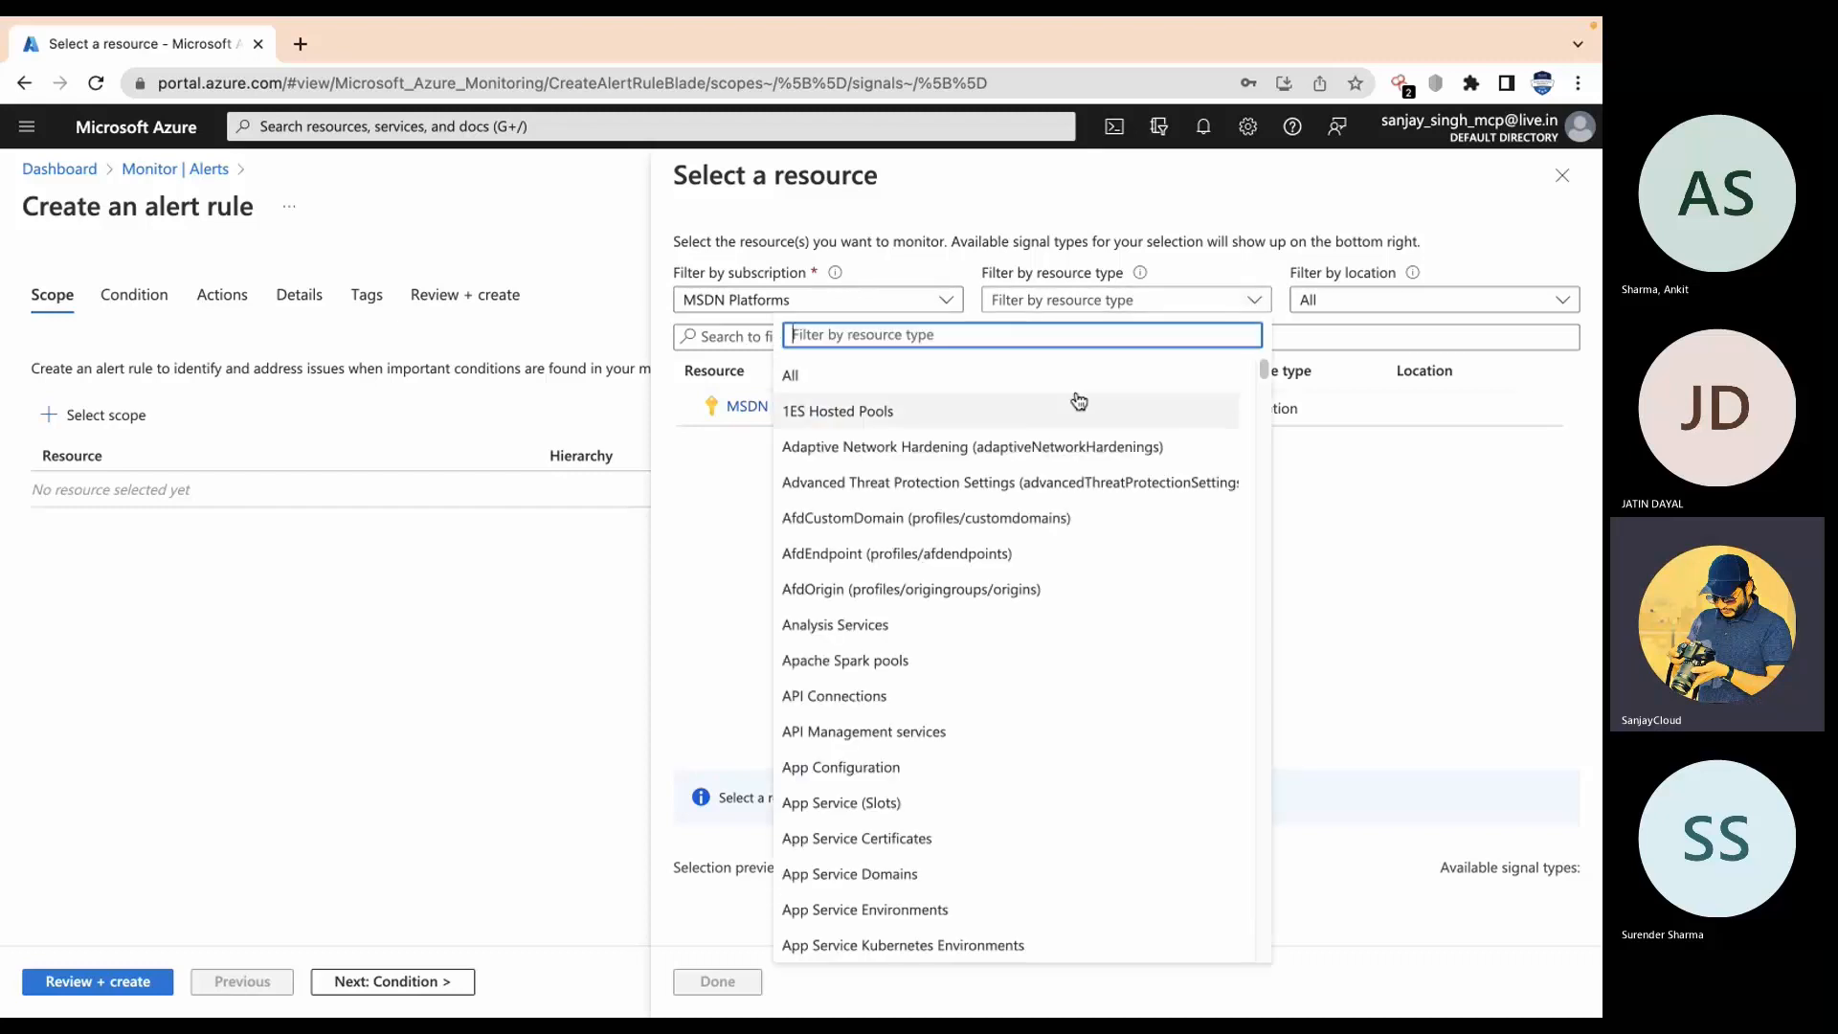
text(virtu)
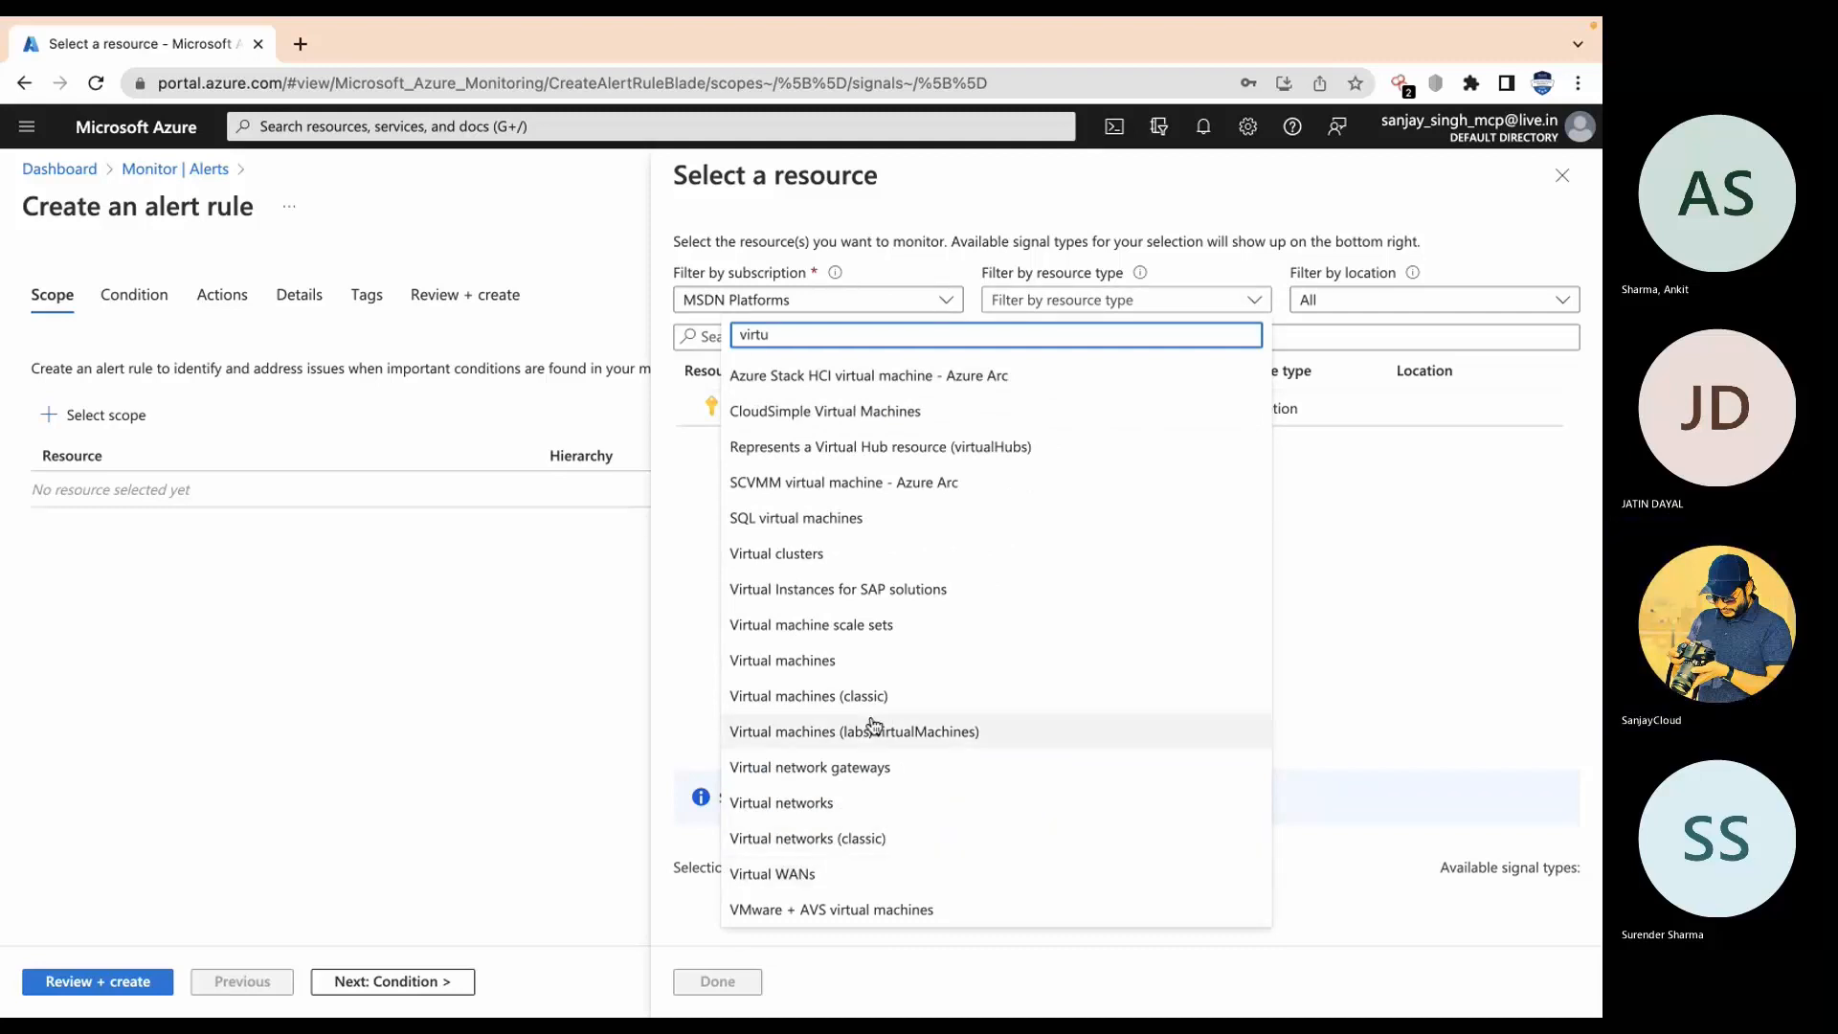
click(853, 660)
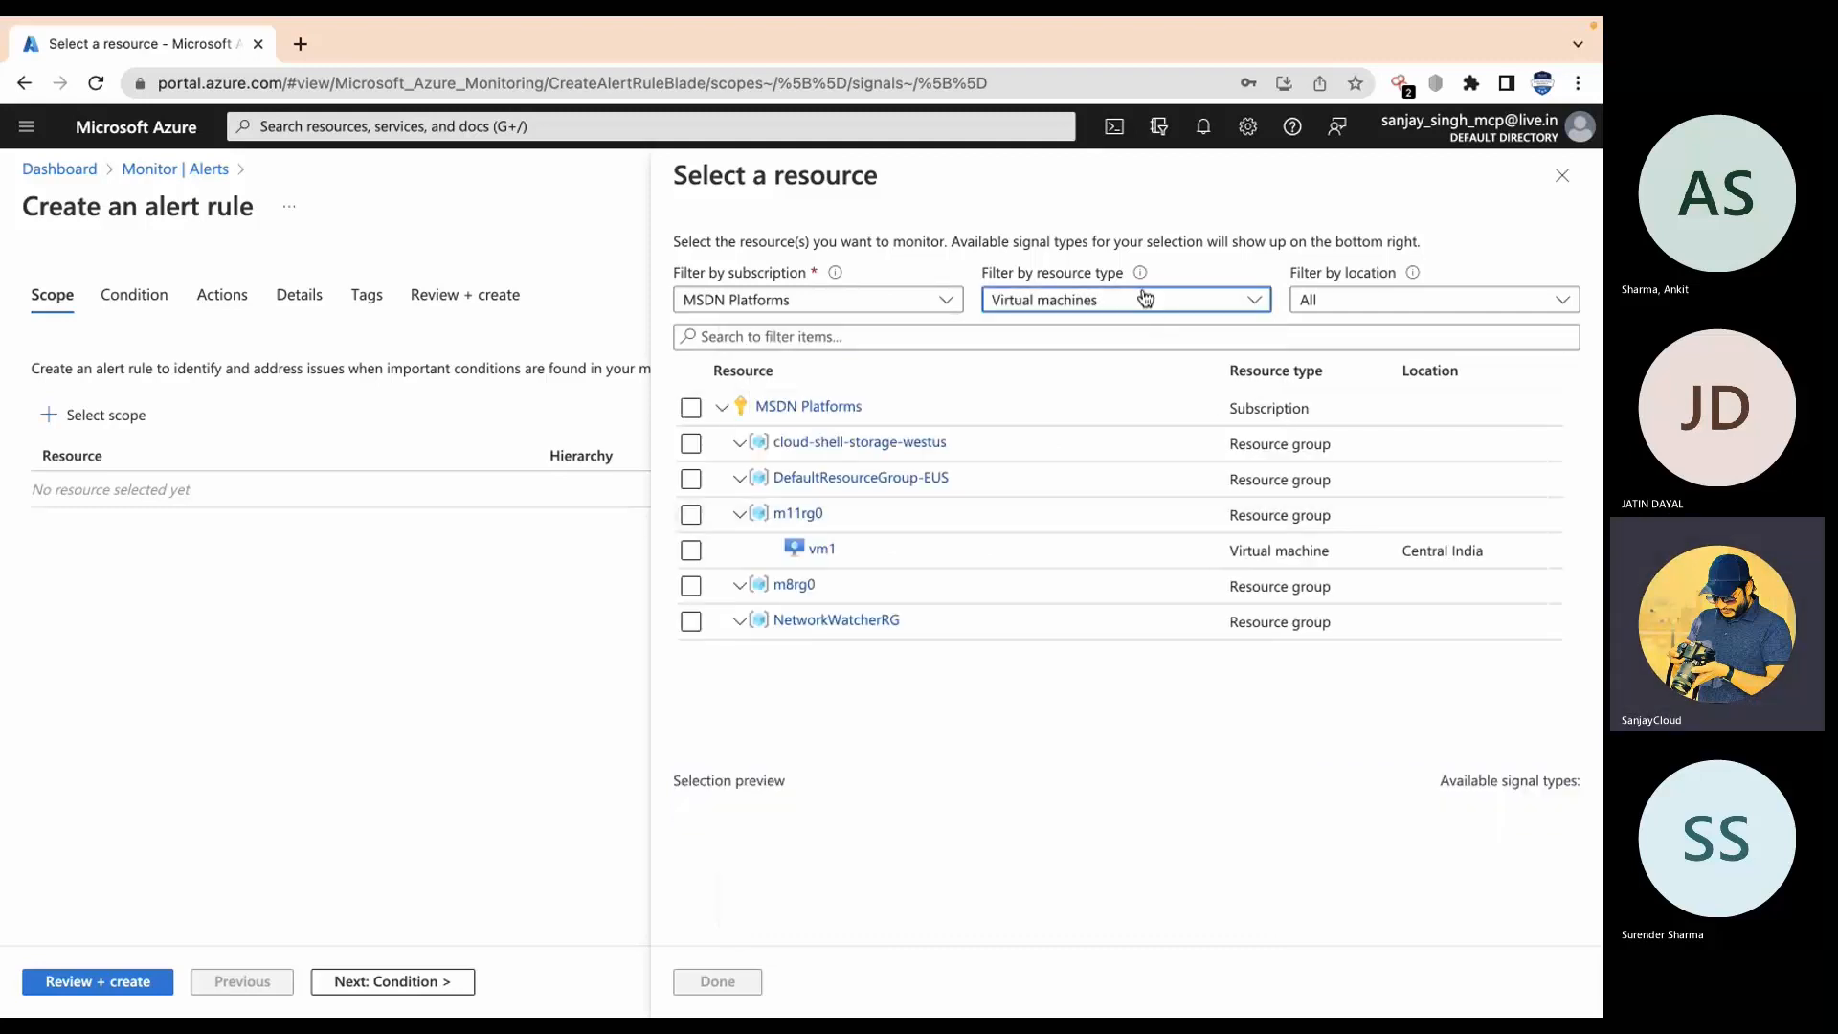
click(694, 552)
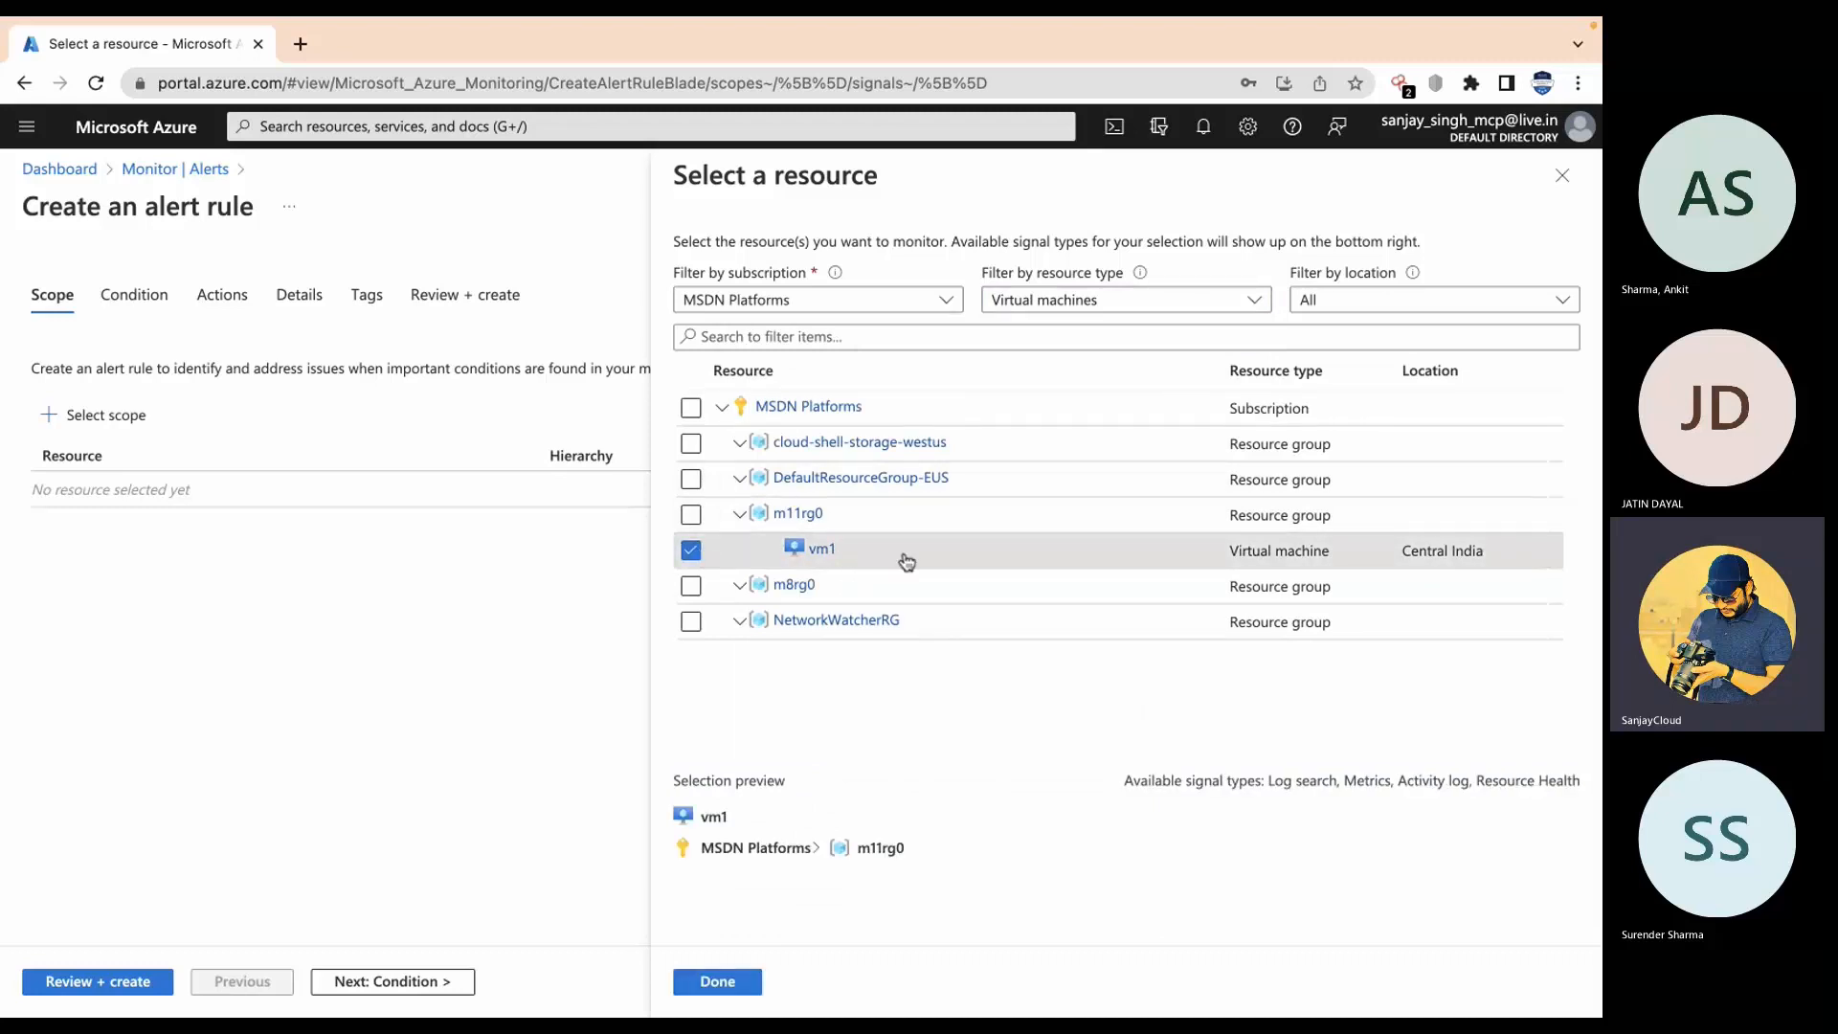
click(718, 982)
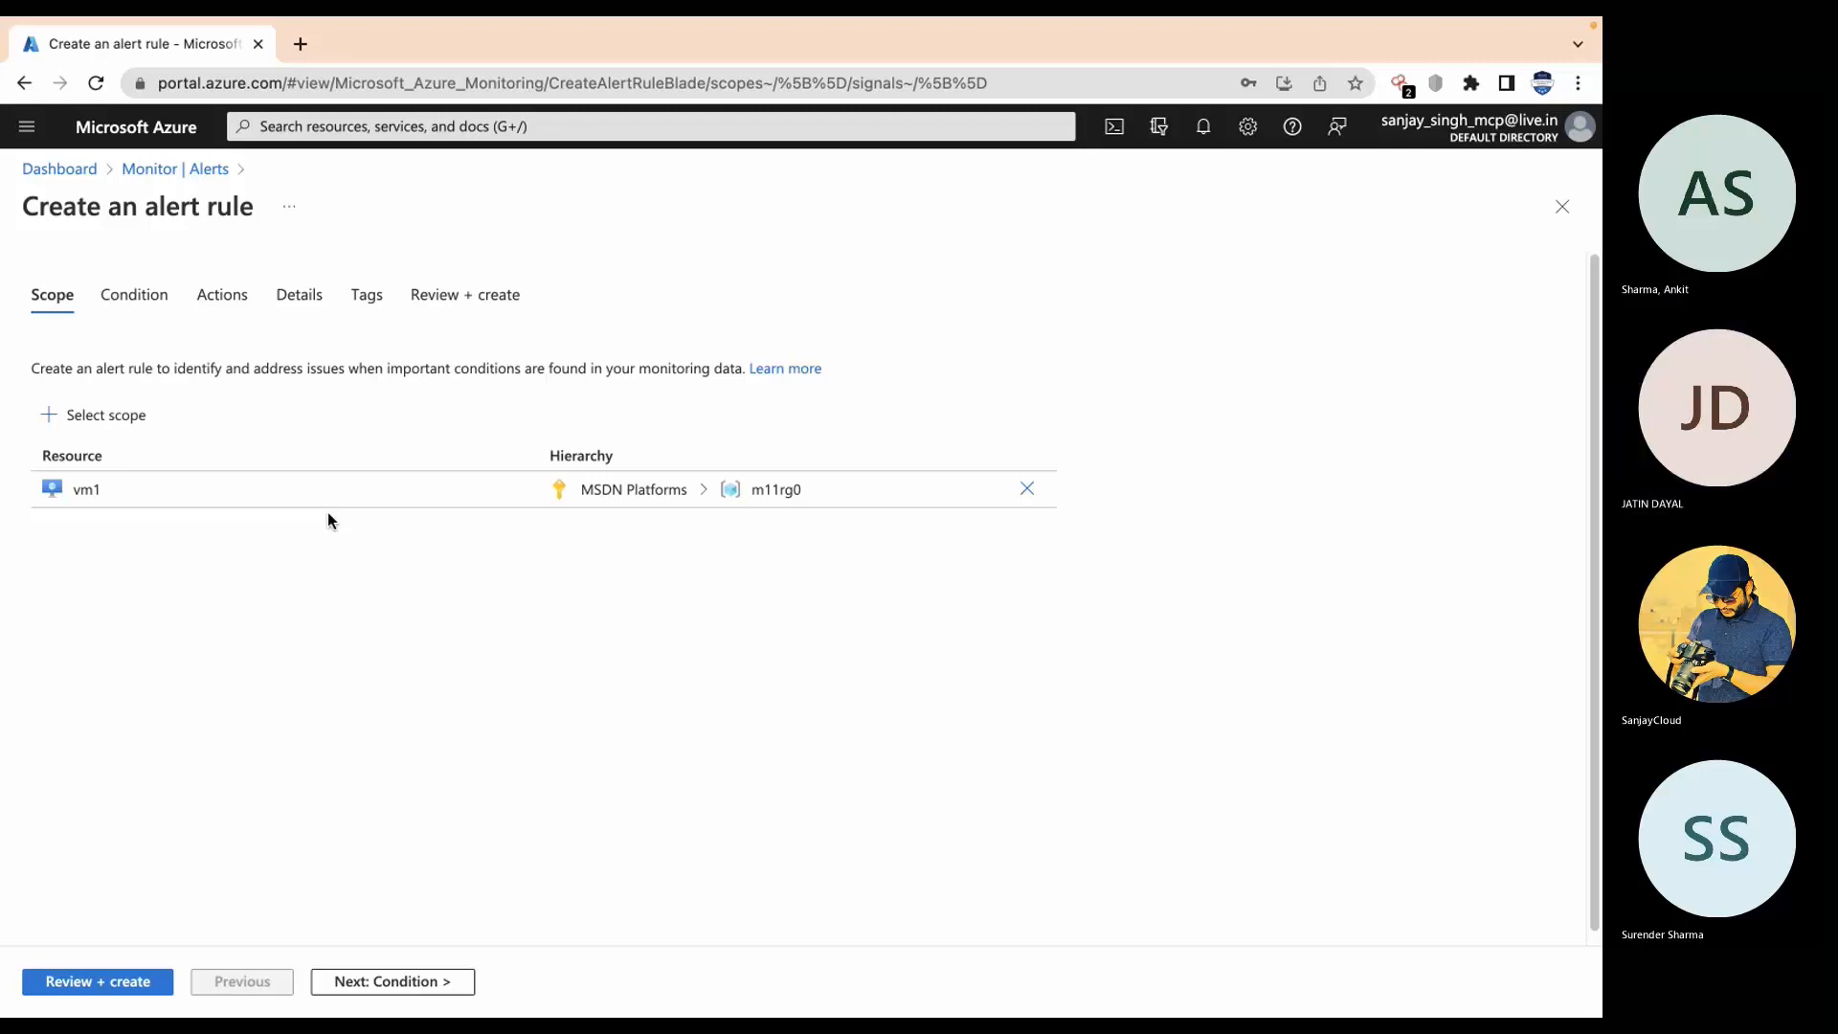
Step: On the Condition step, filter signals to Metrics and pick Percentage CPU via 'cpu' search
click(387, 983)
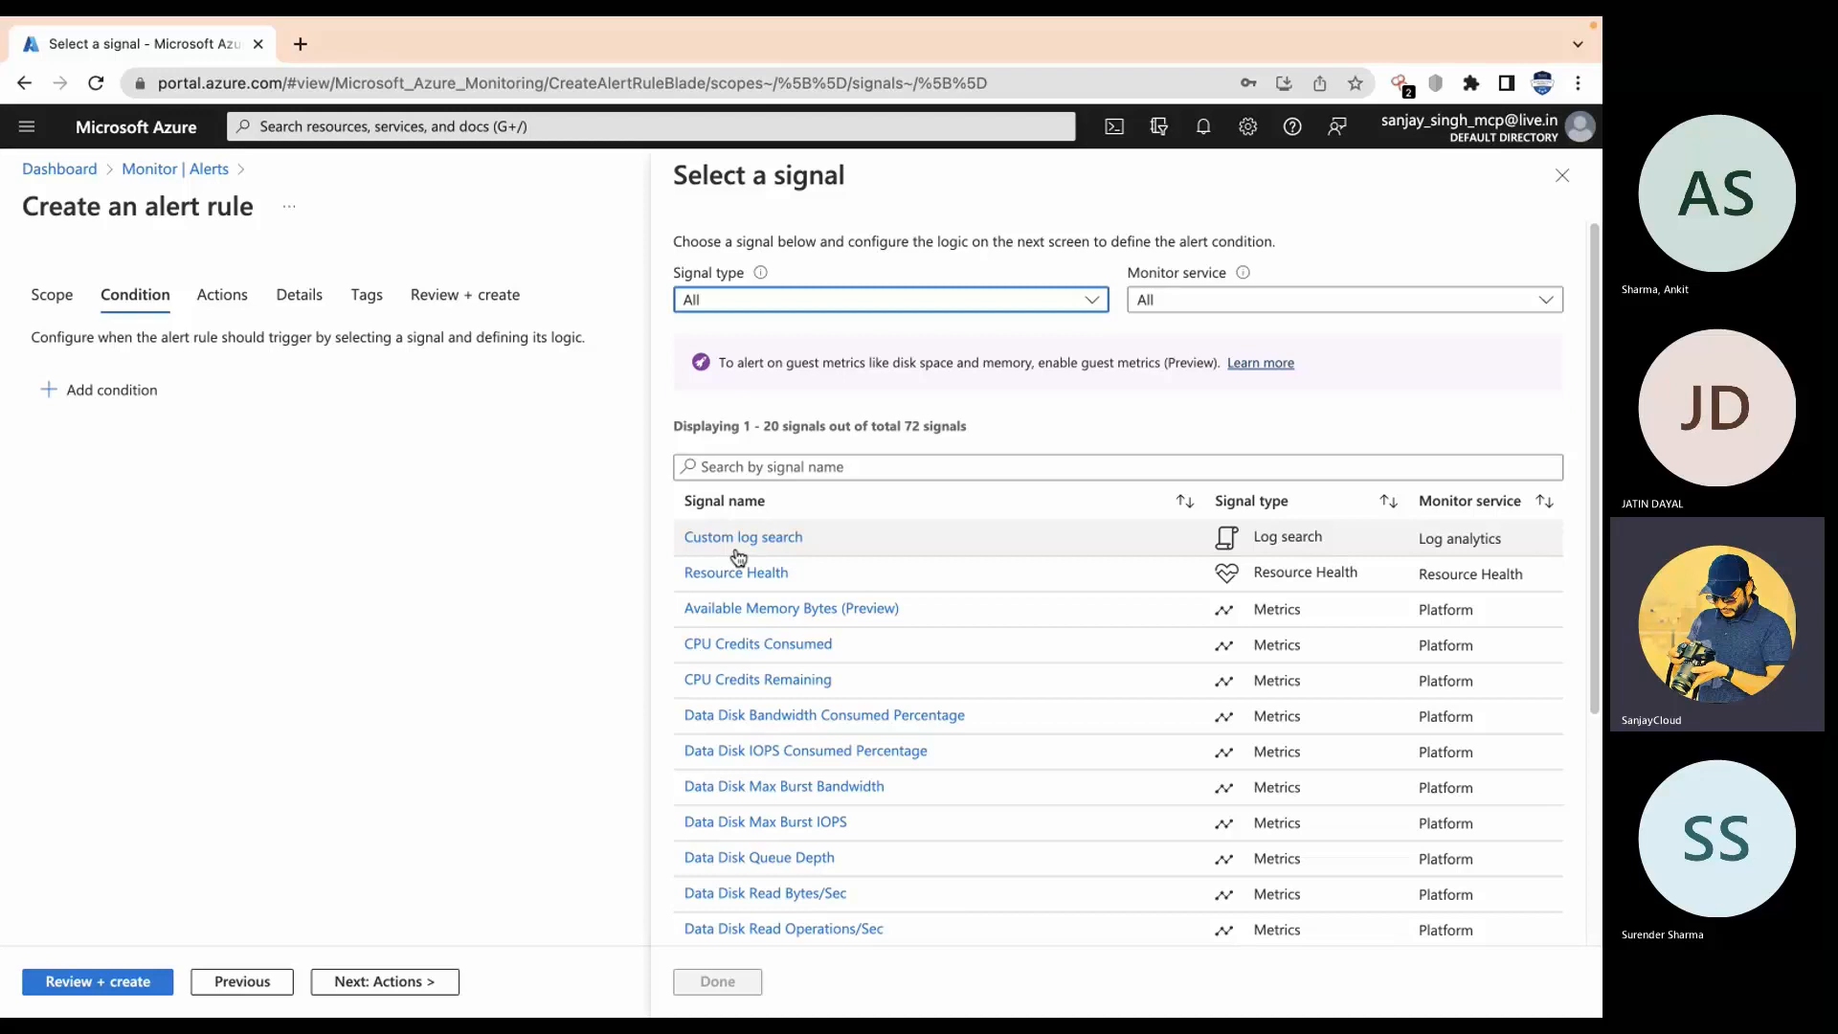
click(1030, 304)
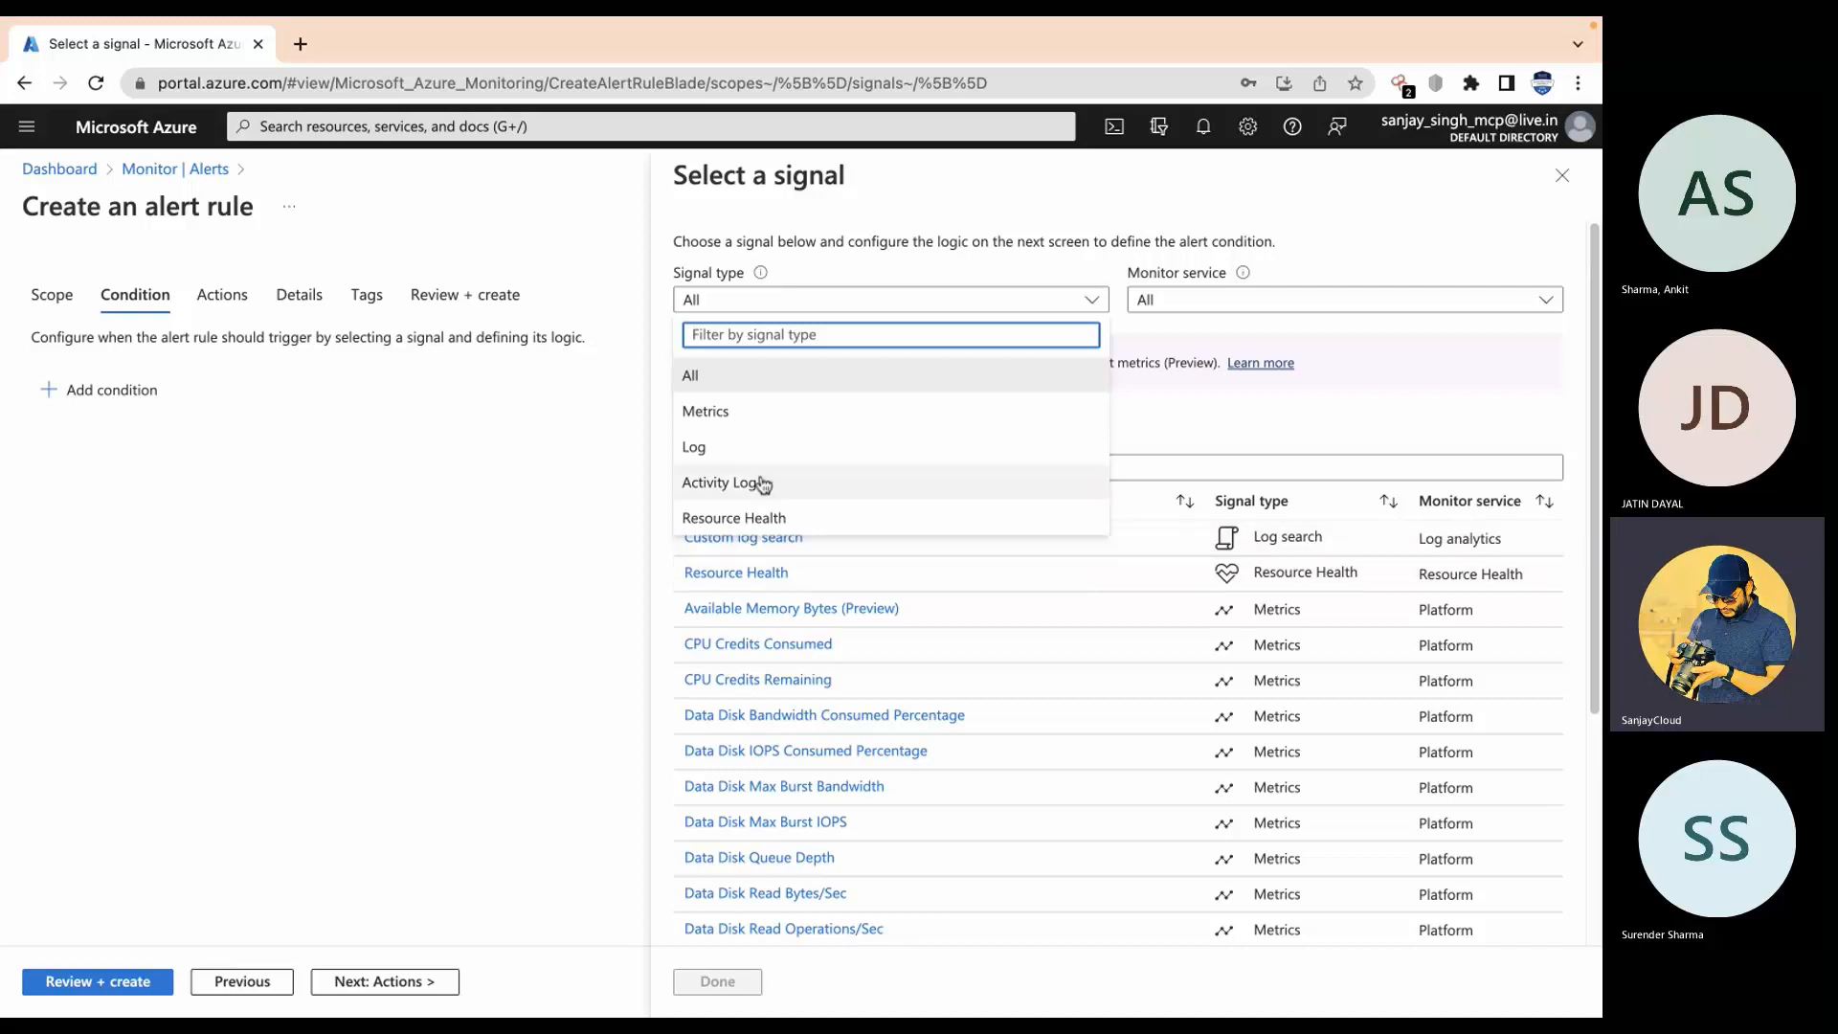
click(752, 425)
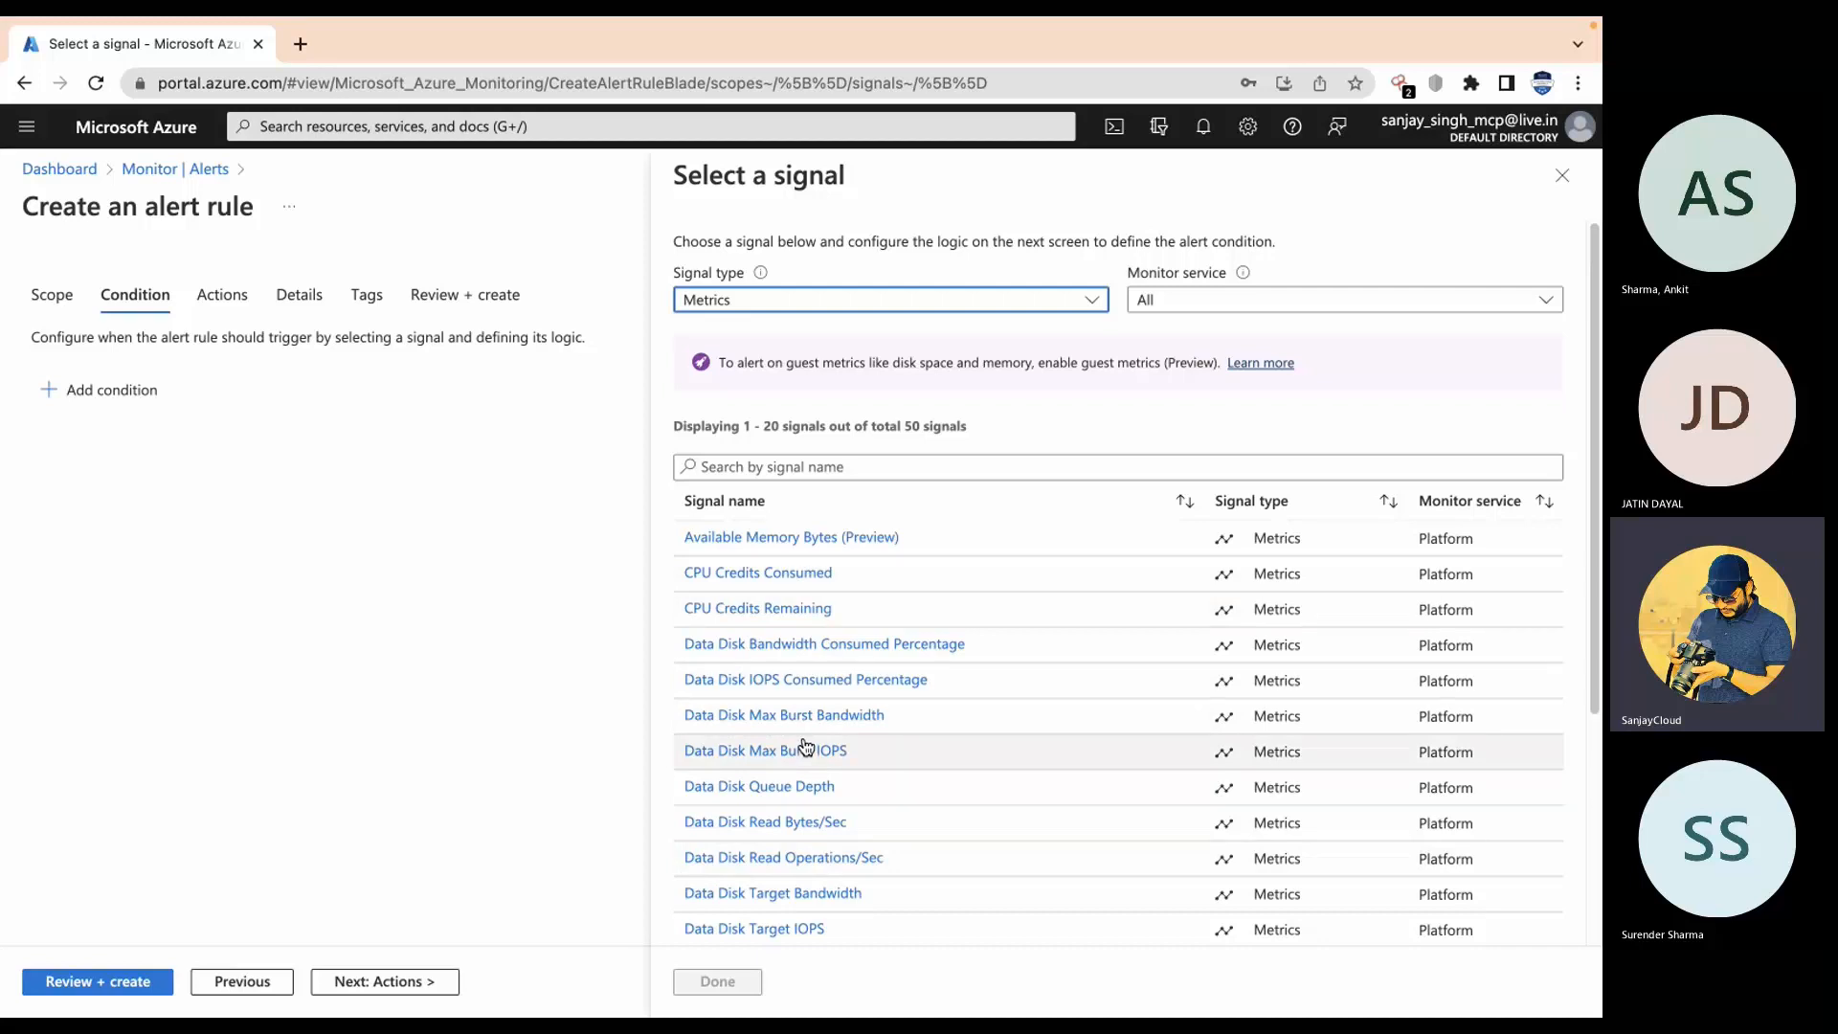
scroll(809, 814, down, 3)
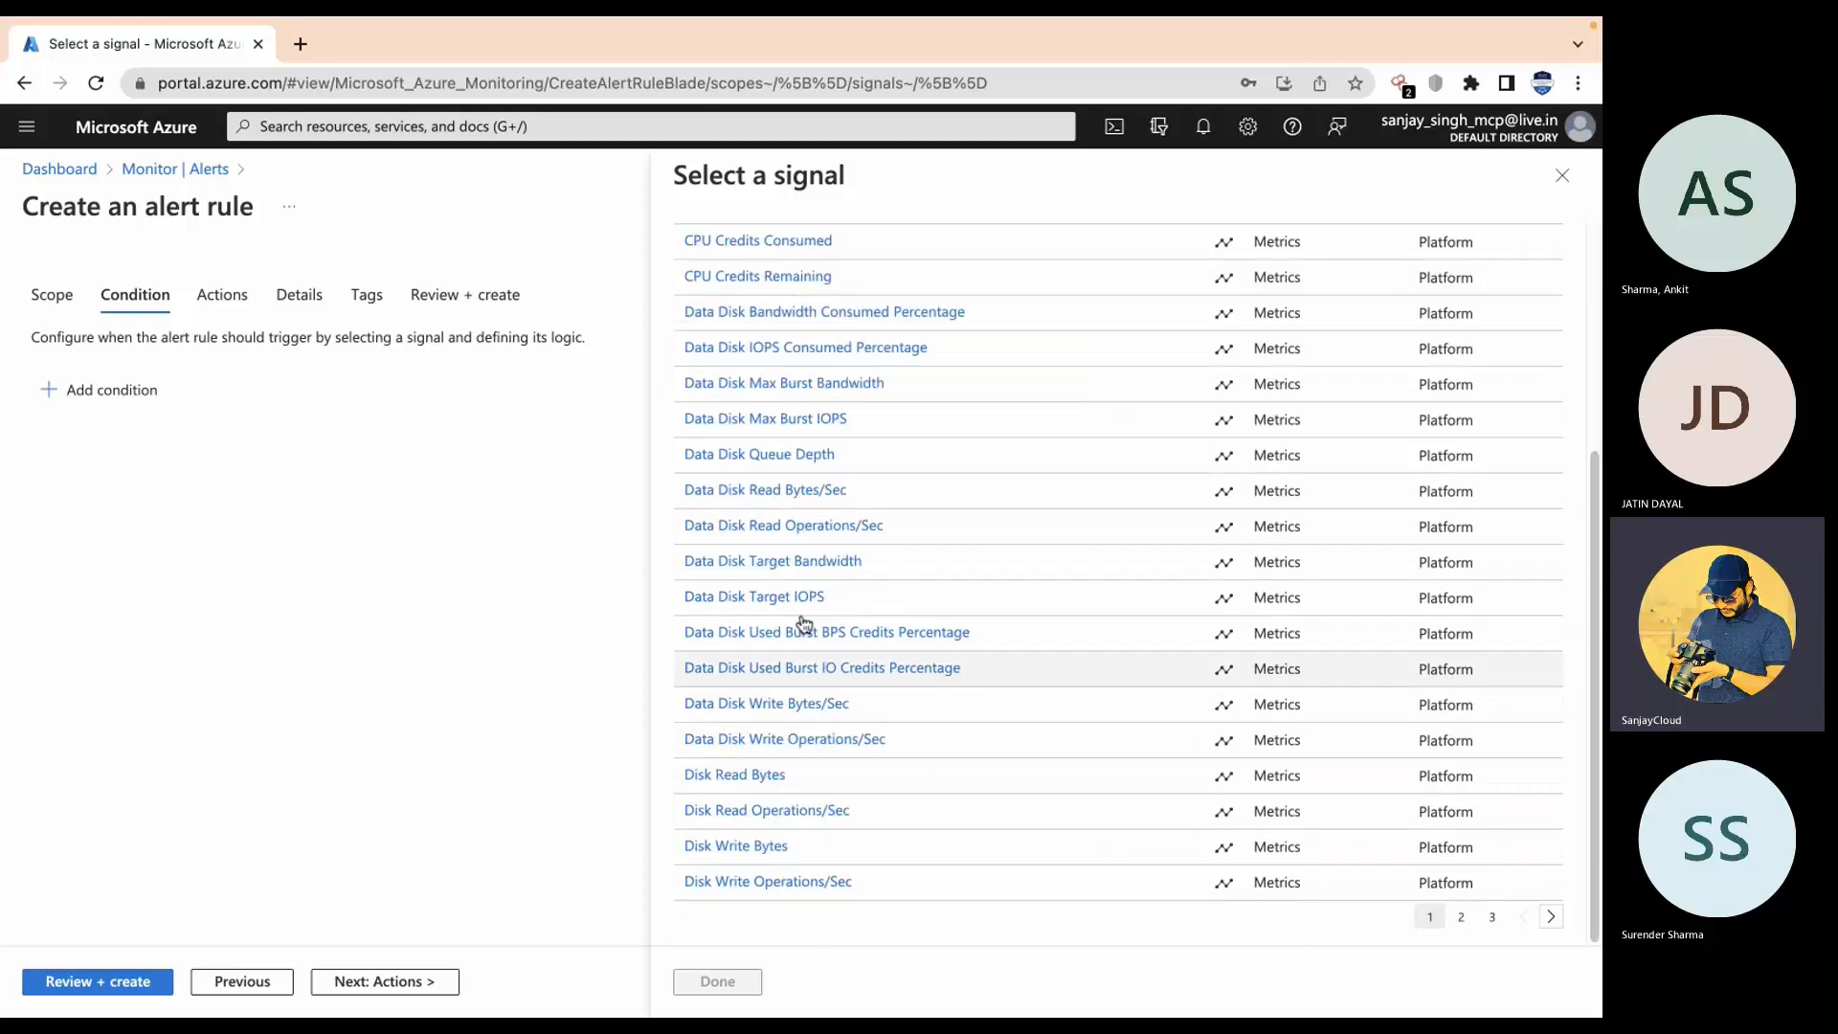
scroll(855, 755, up, 3)
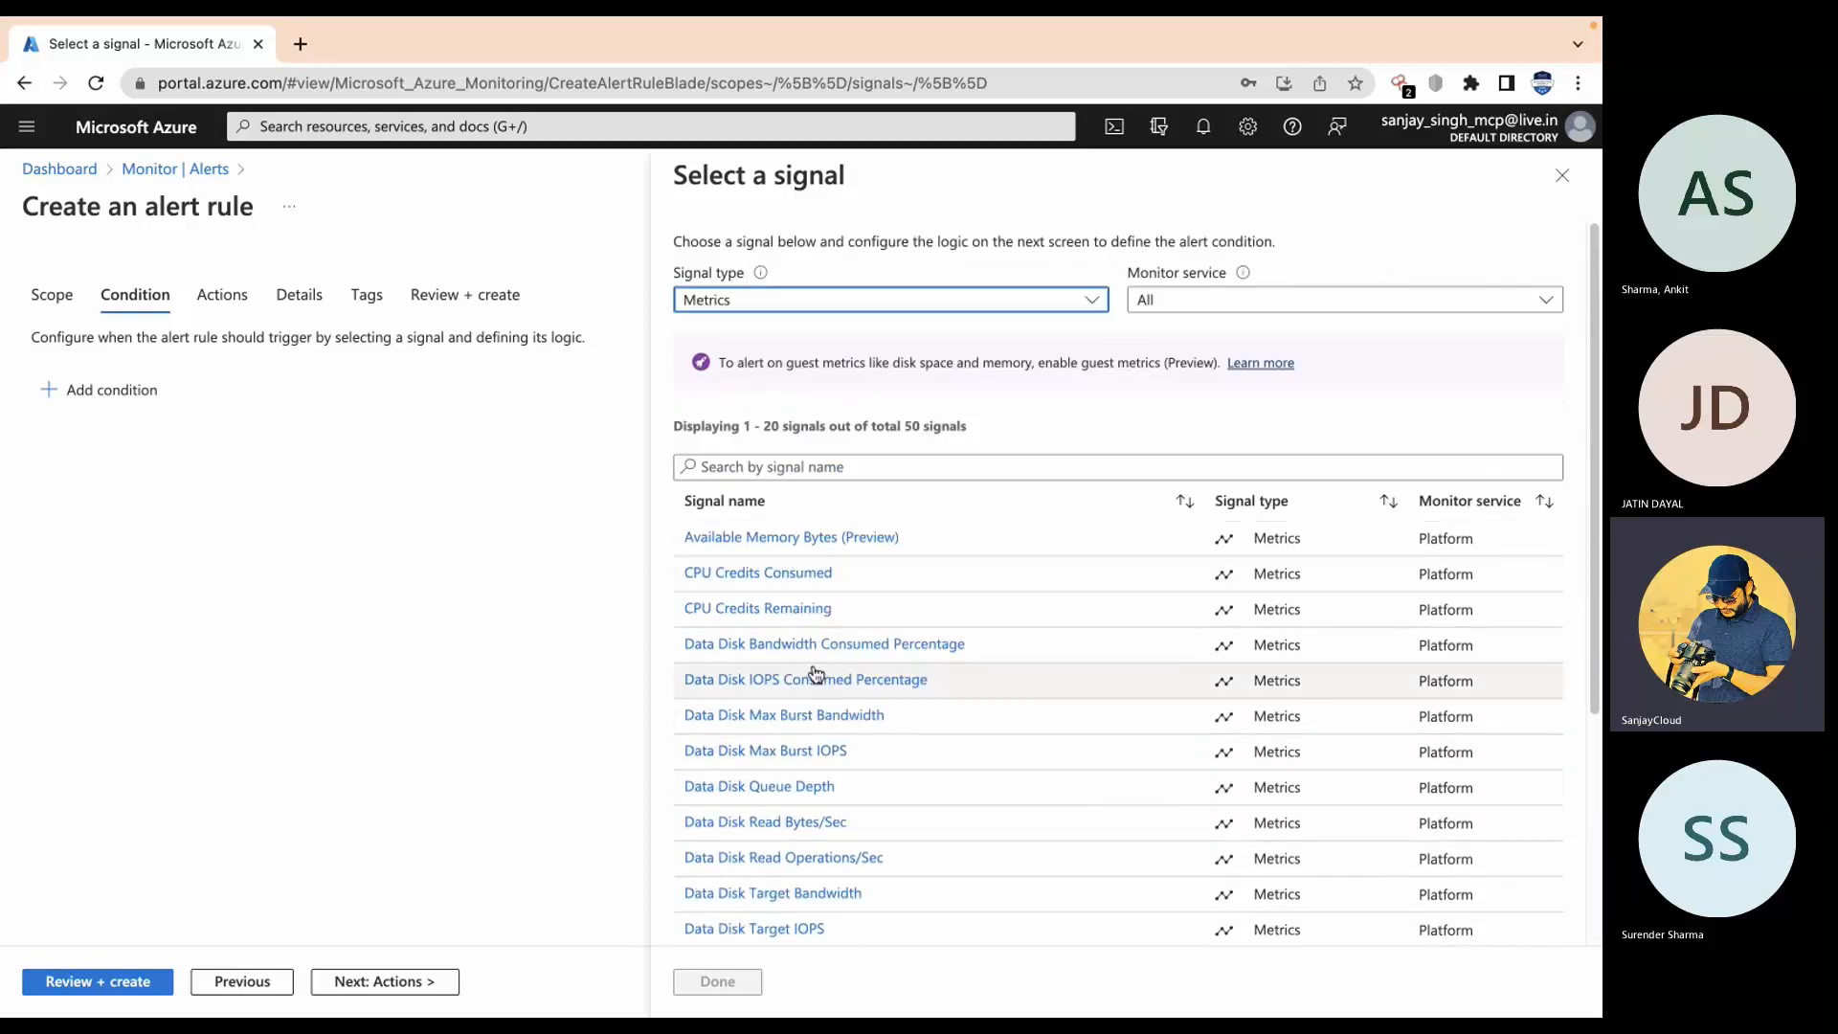
click(1093, 465)
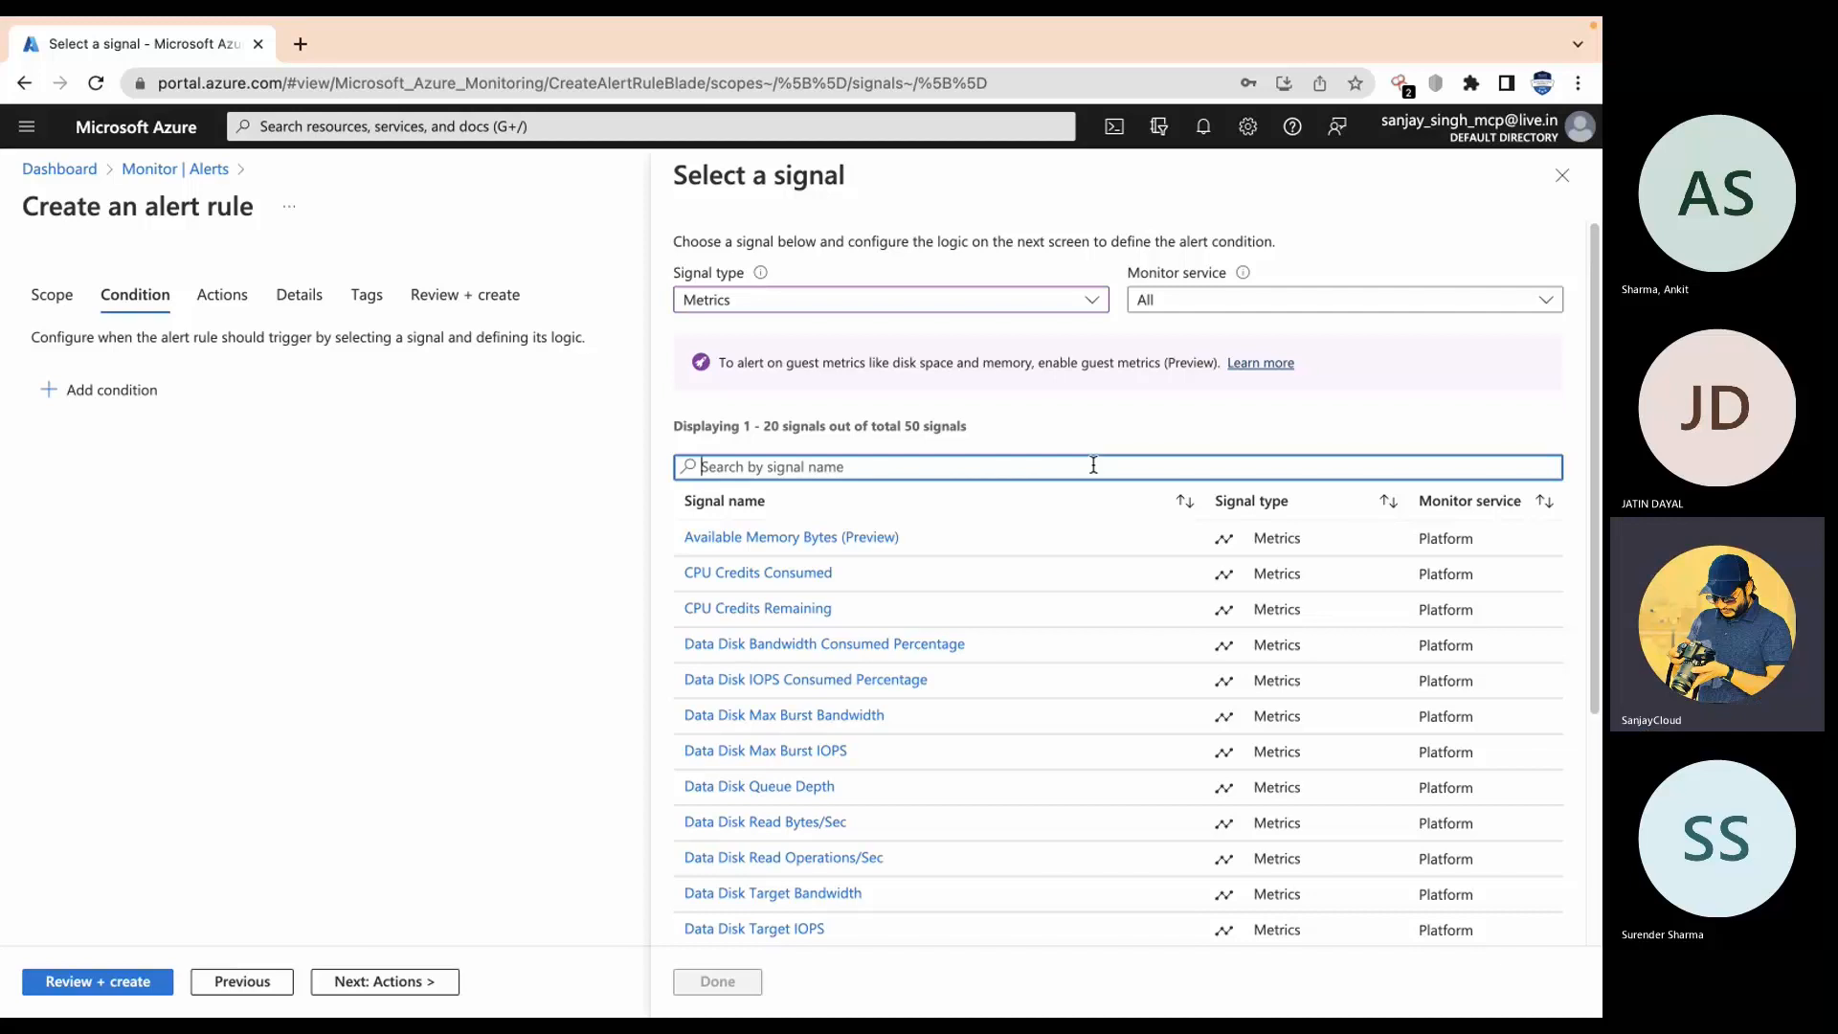
text(cpu)
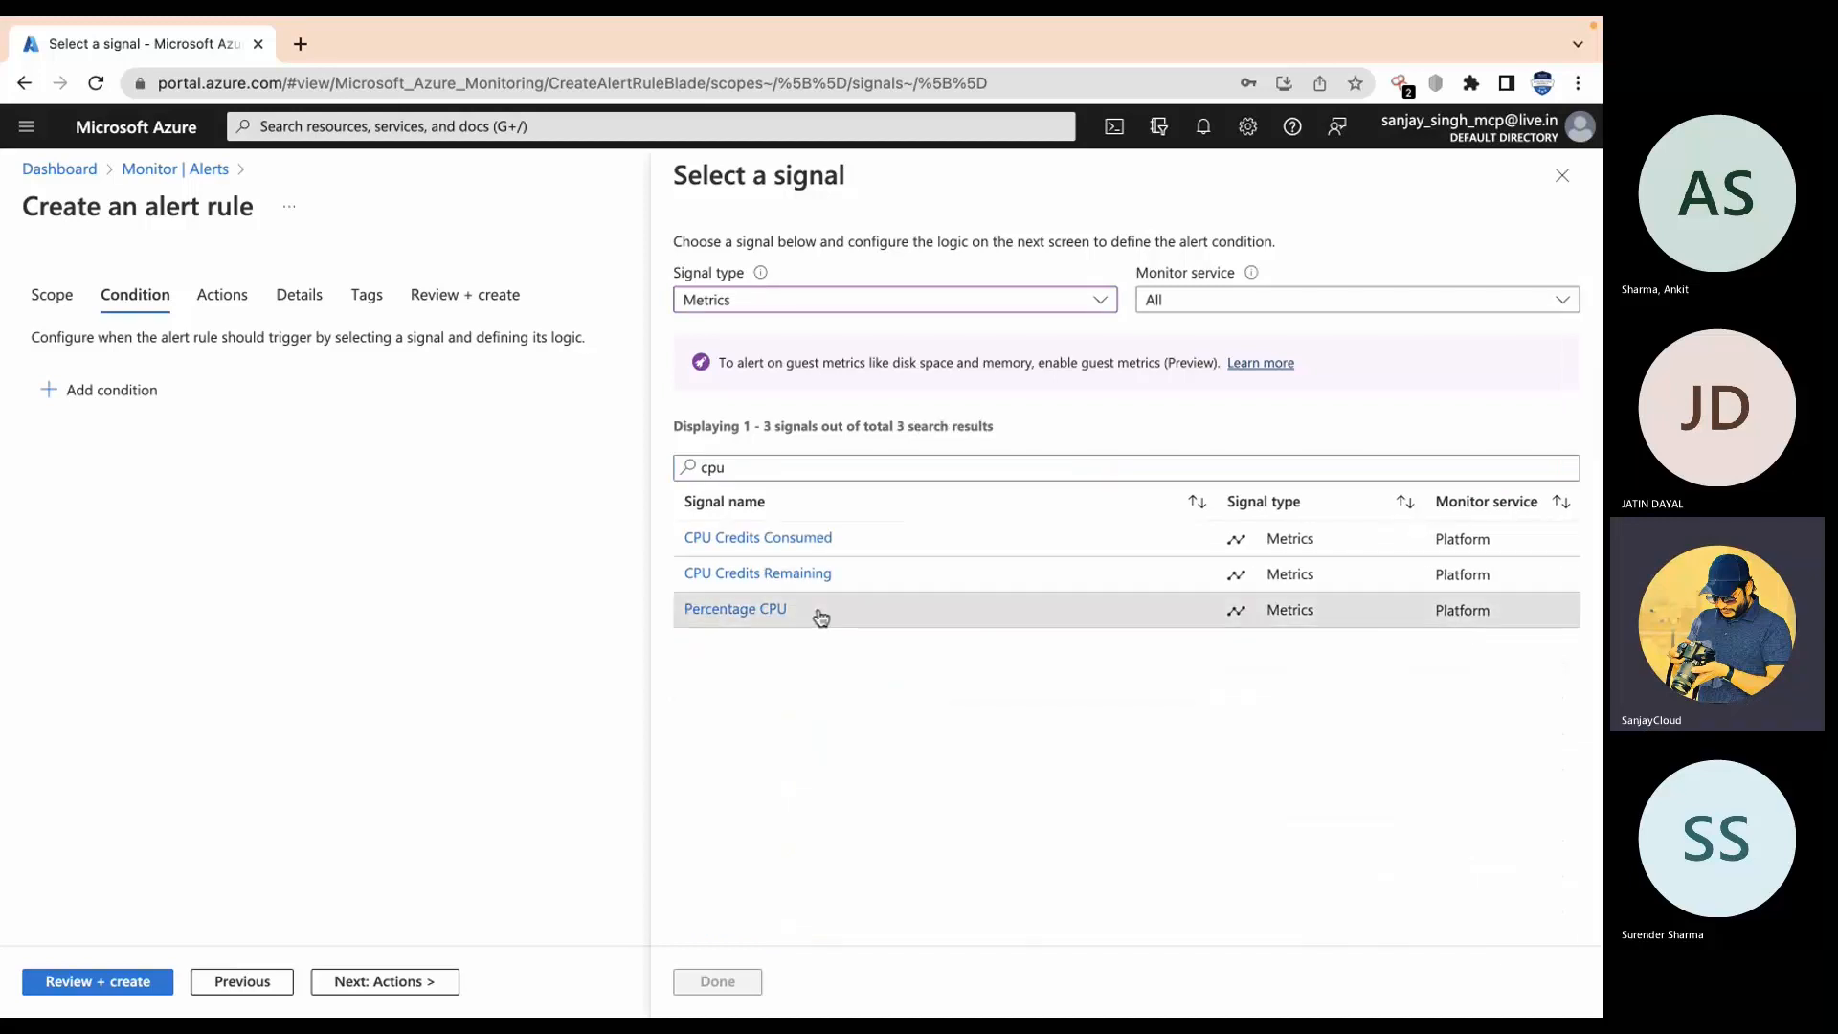
click(820, 617)
Step: Draft a Greater than or equal to 70 threshold, then discard the unsaved condition
scroll(948, 681, down, 3)
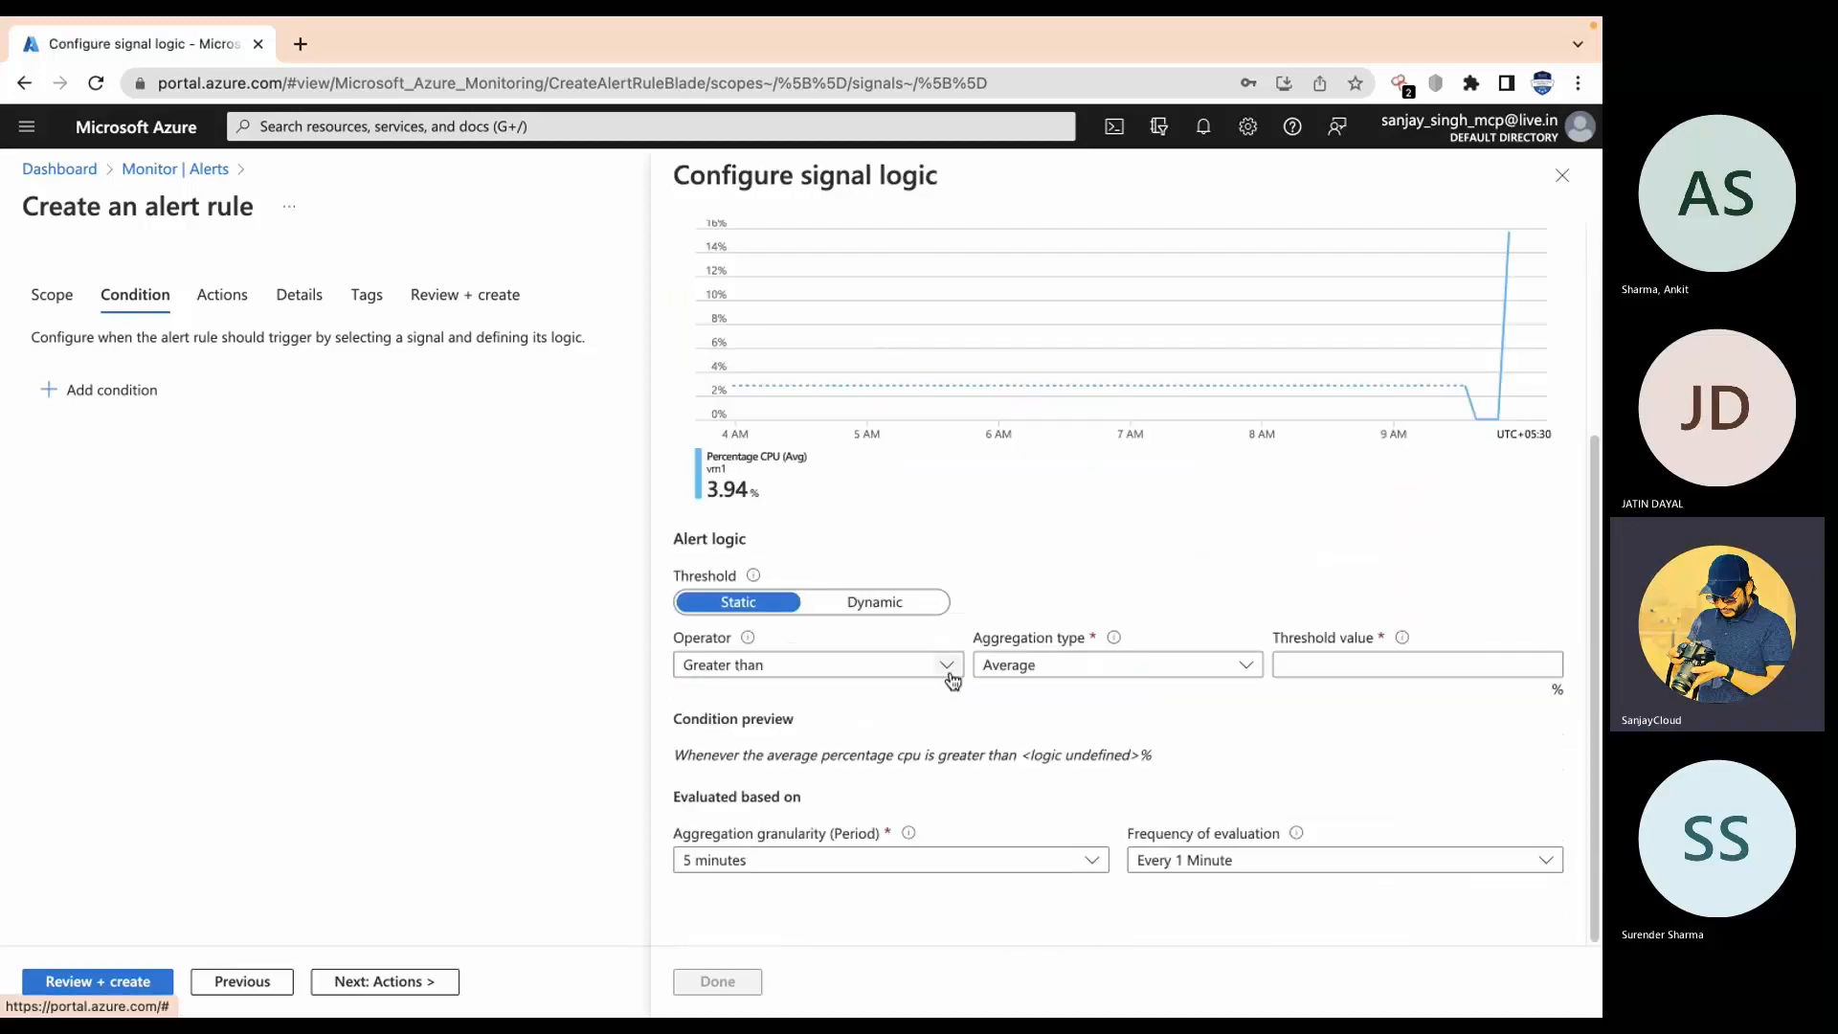
click(881, 676)
click(825, 745)
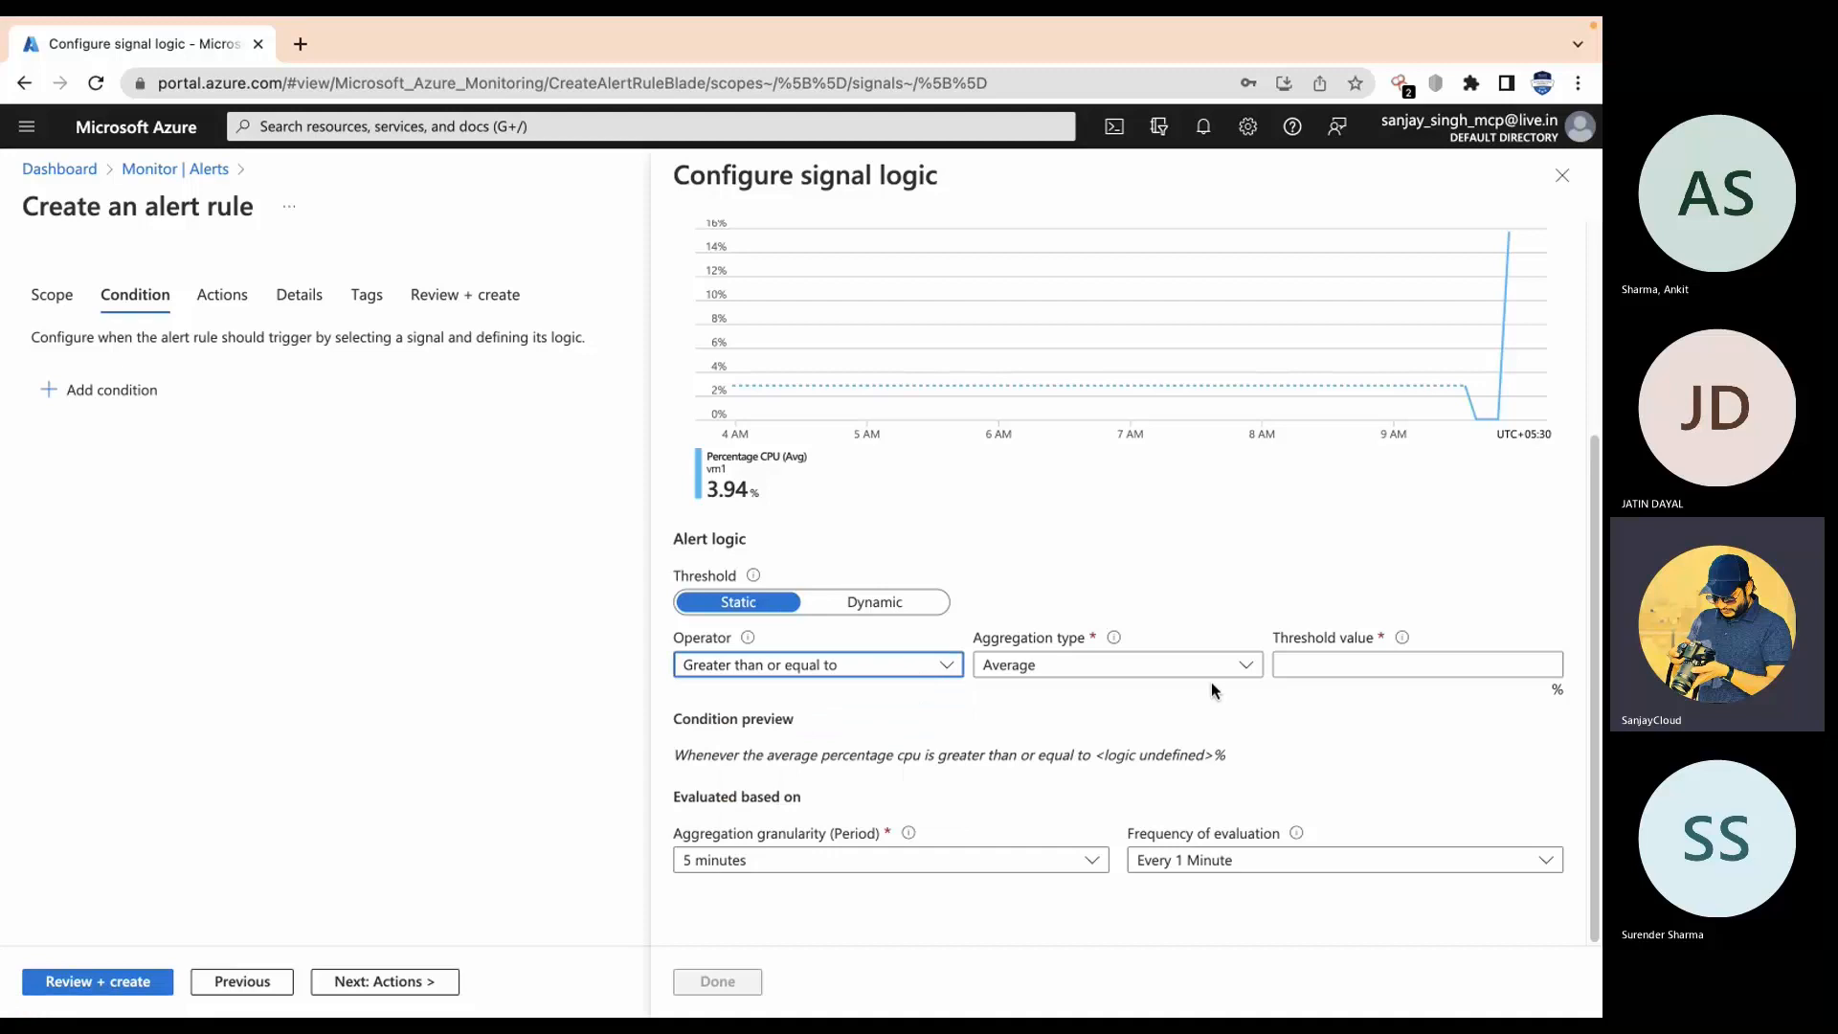
click(1360, 670)
text(70)
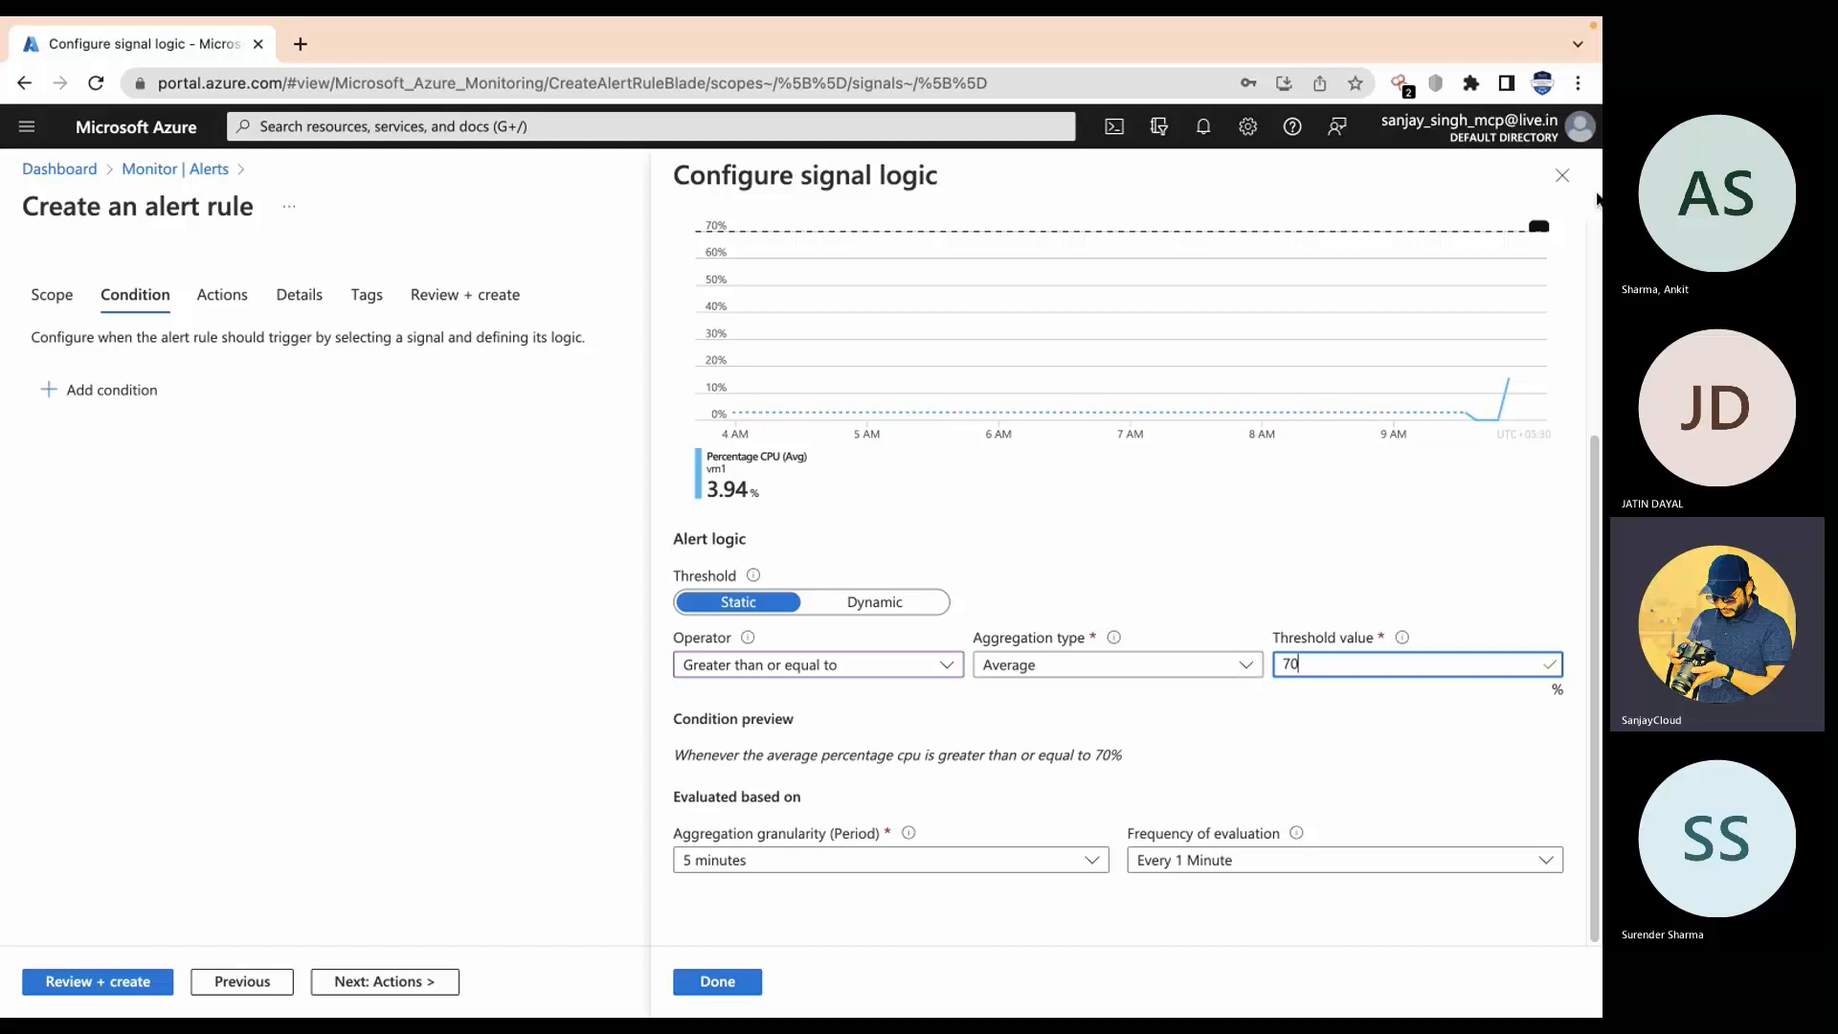
click(1561, 176)
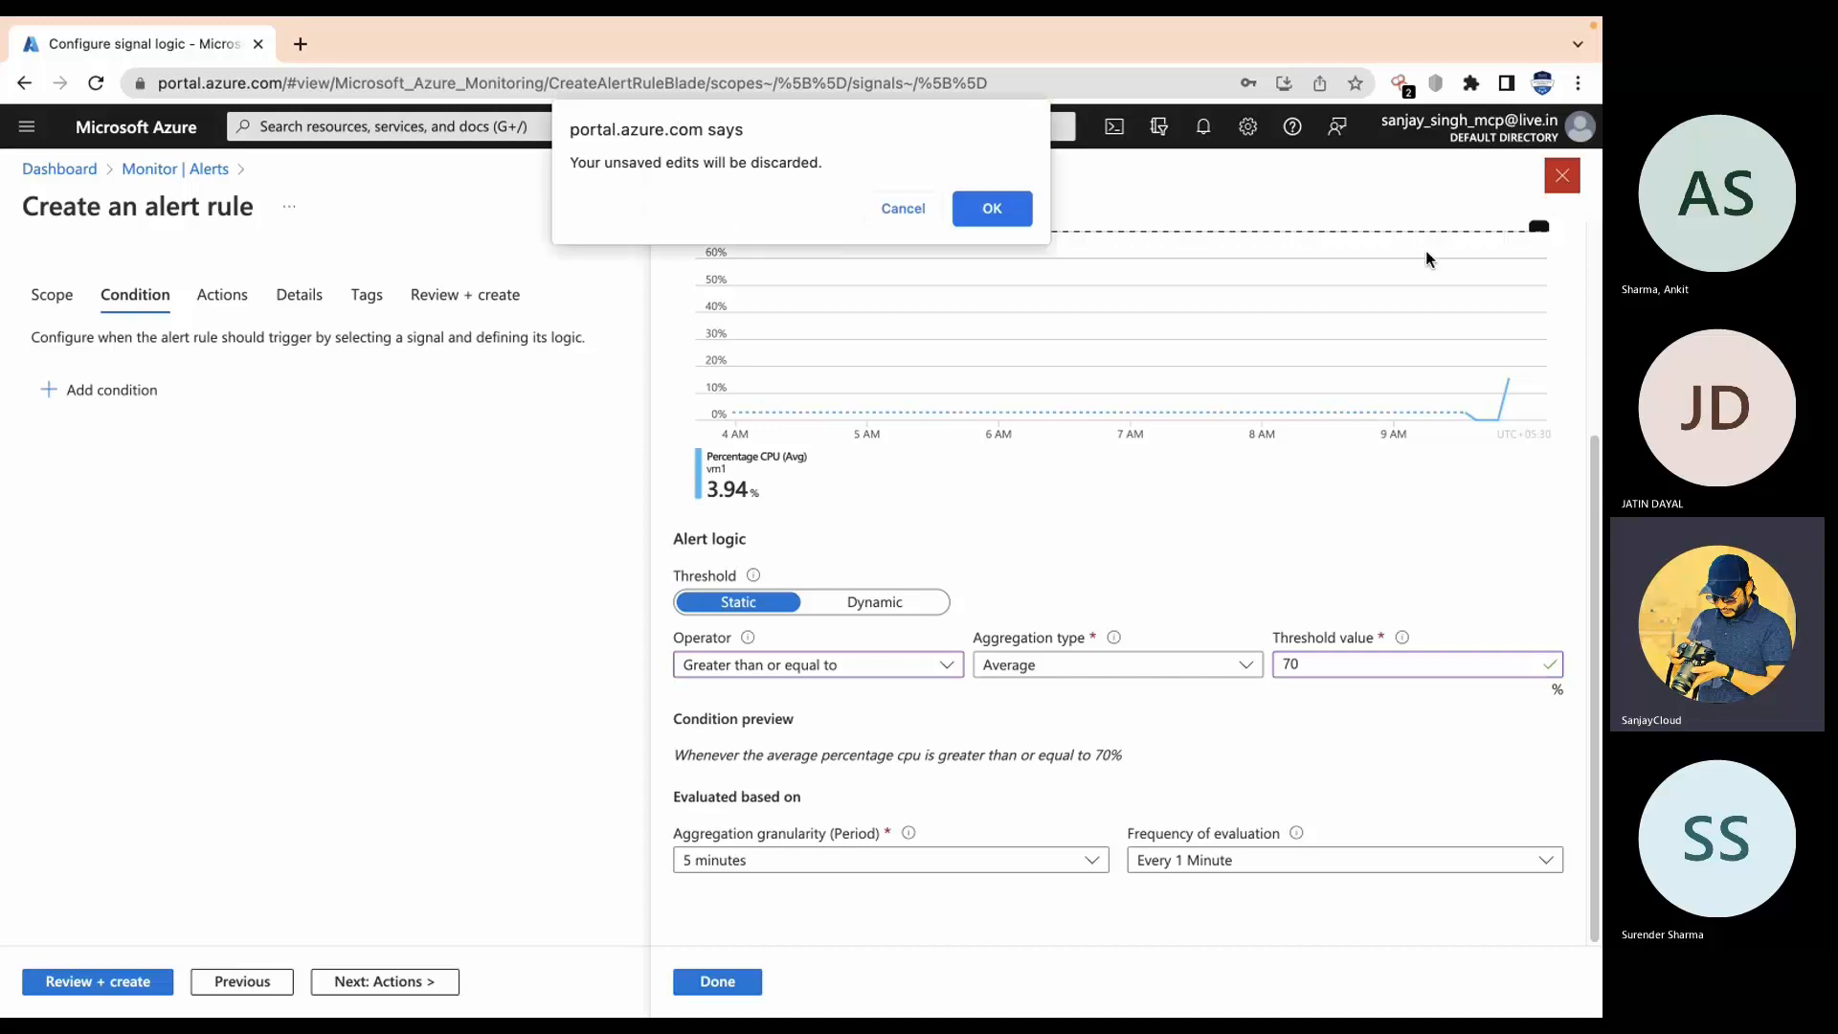
click(968, 204)
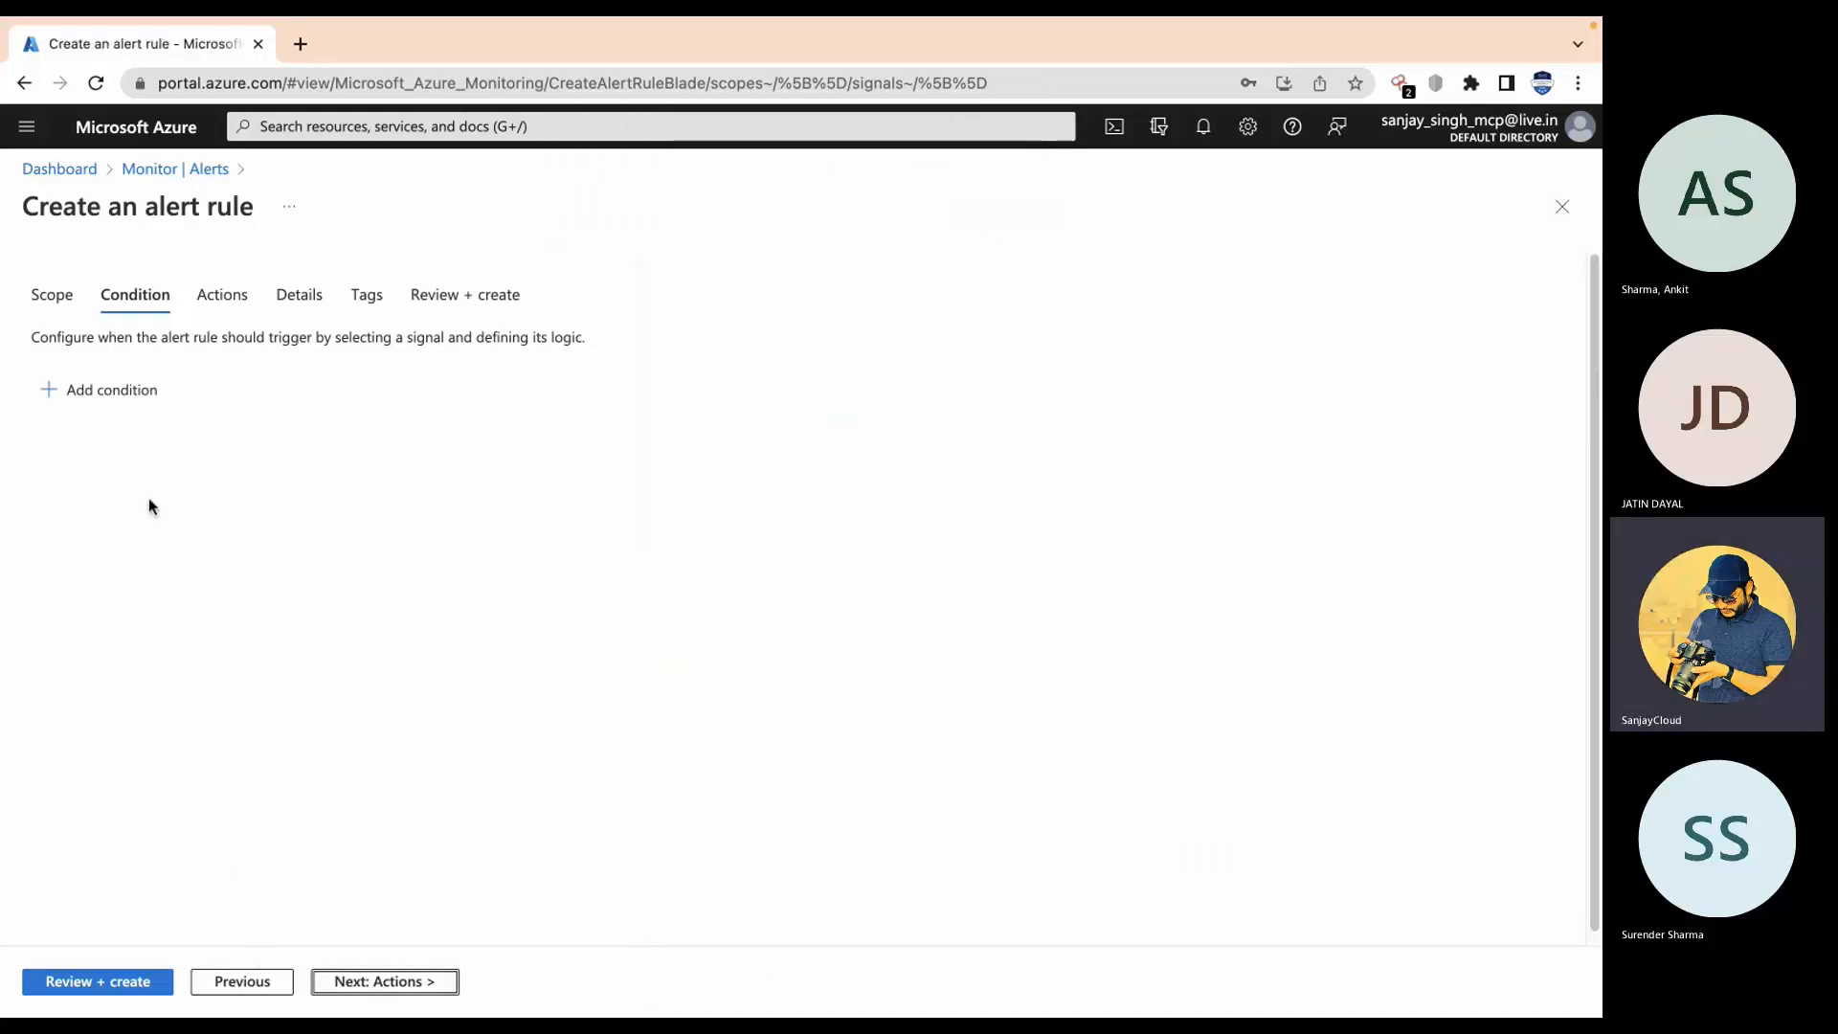
Step: Add a condition again and limit the signal type to Activity Log
click(124, 390)
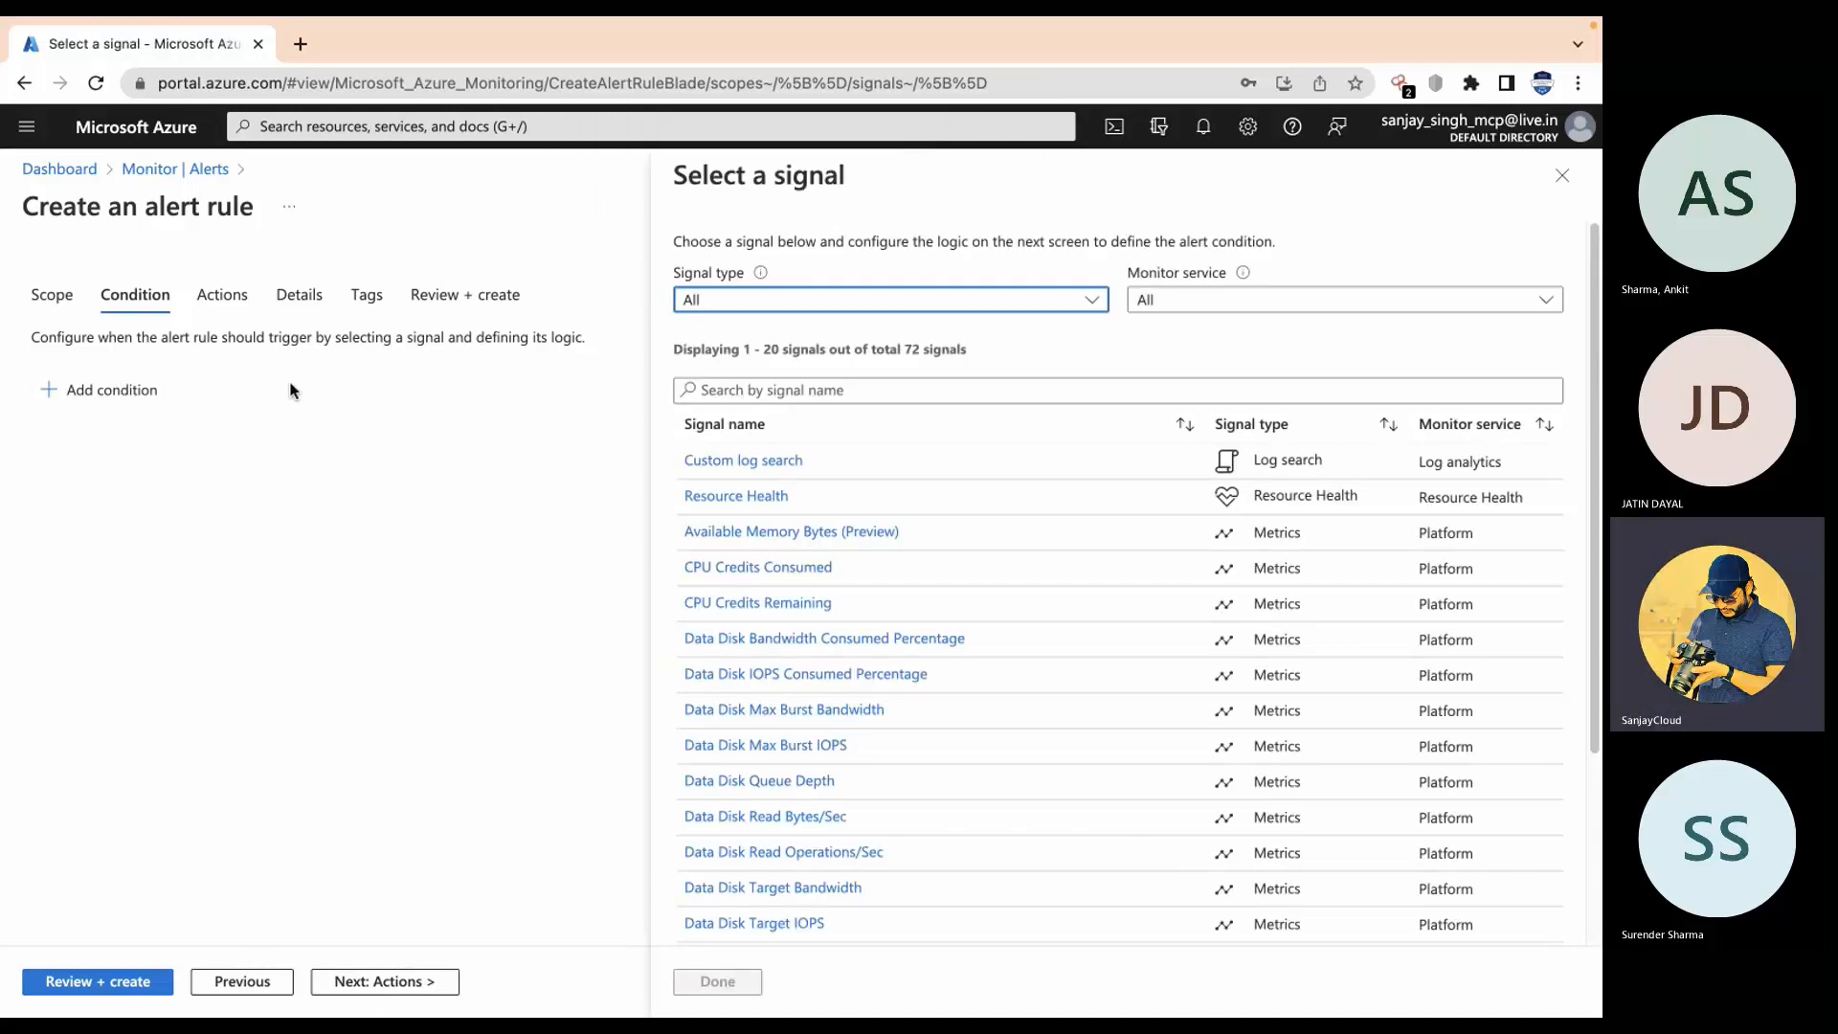
click(1035, 303)
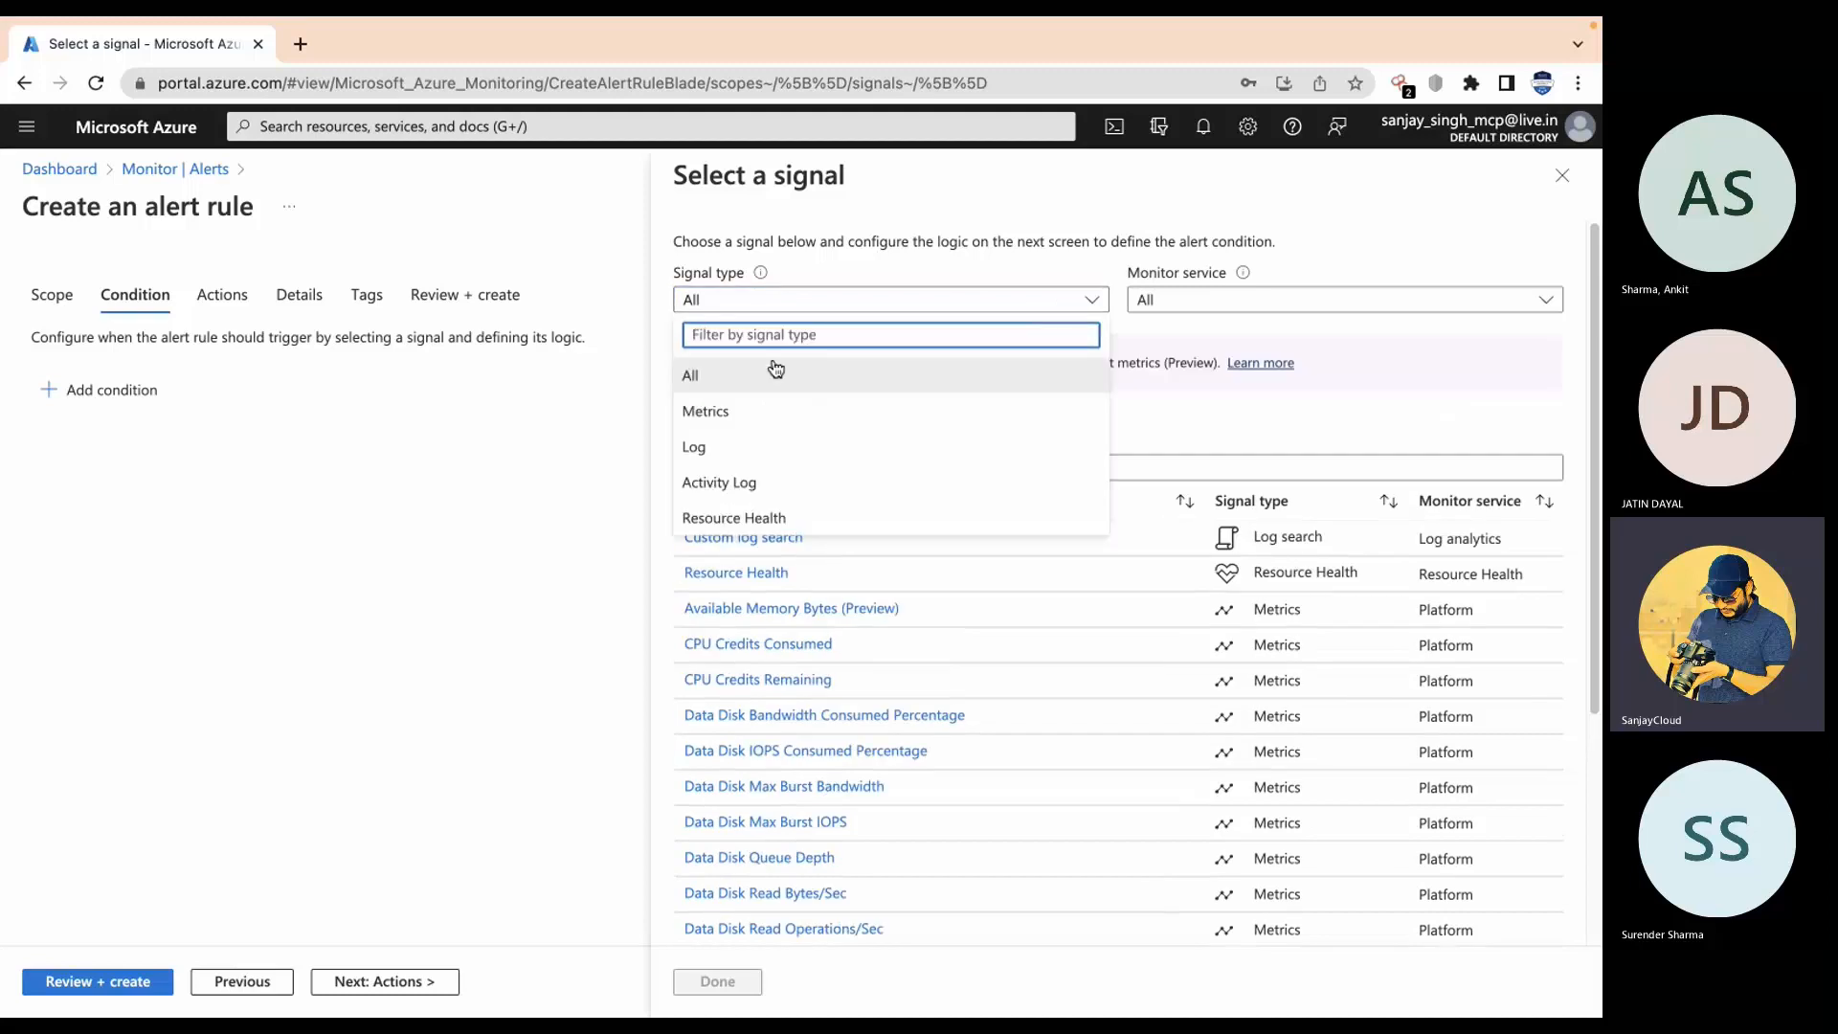
click(771, 486)
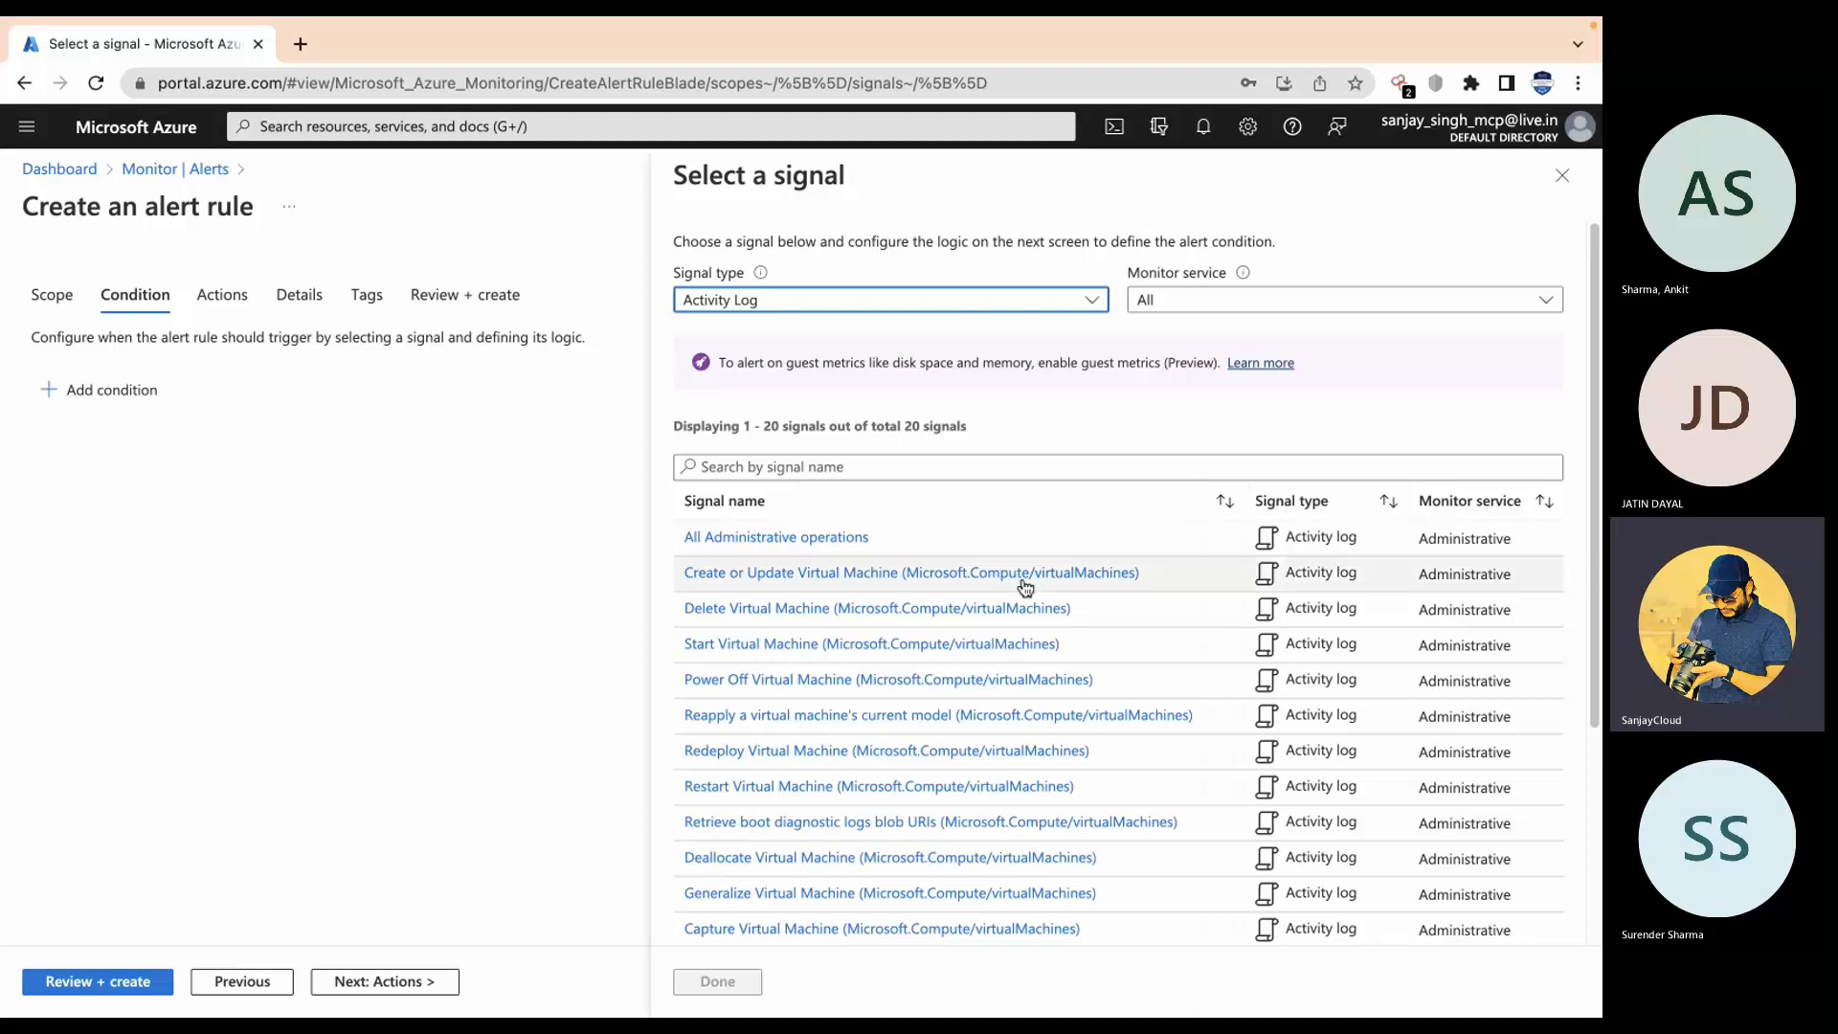
click(1265, 300)
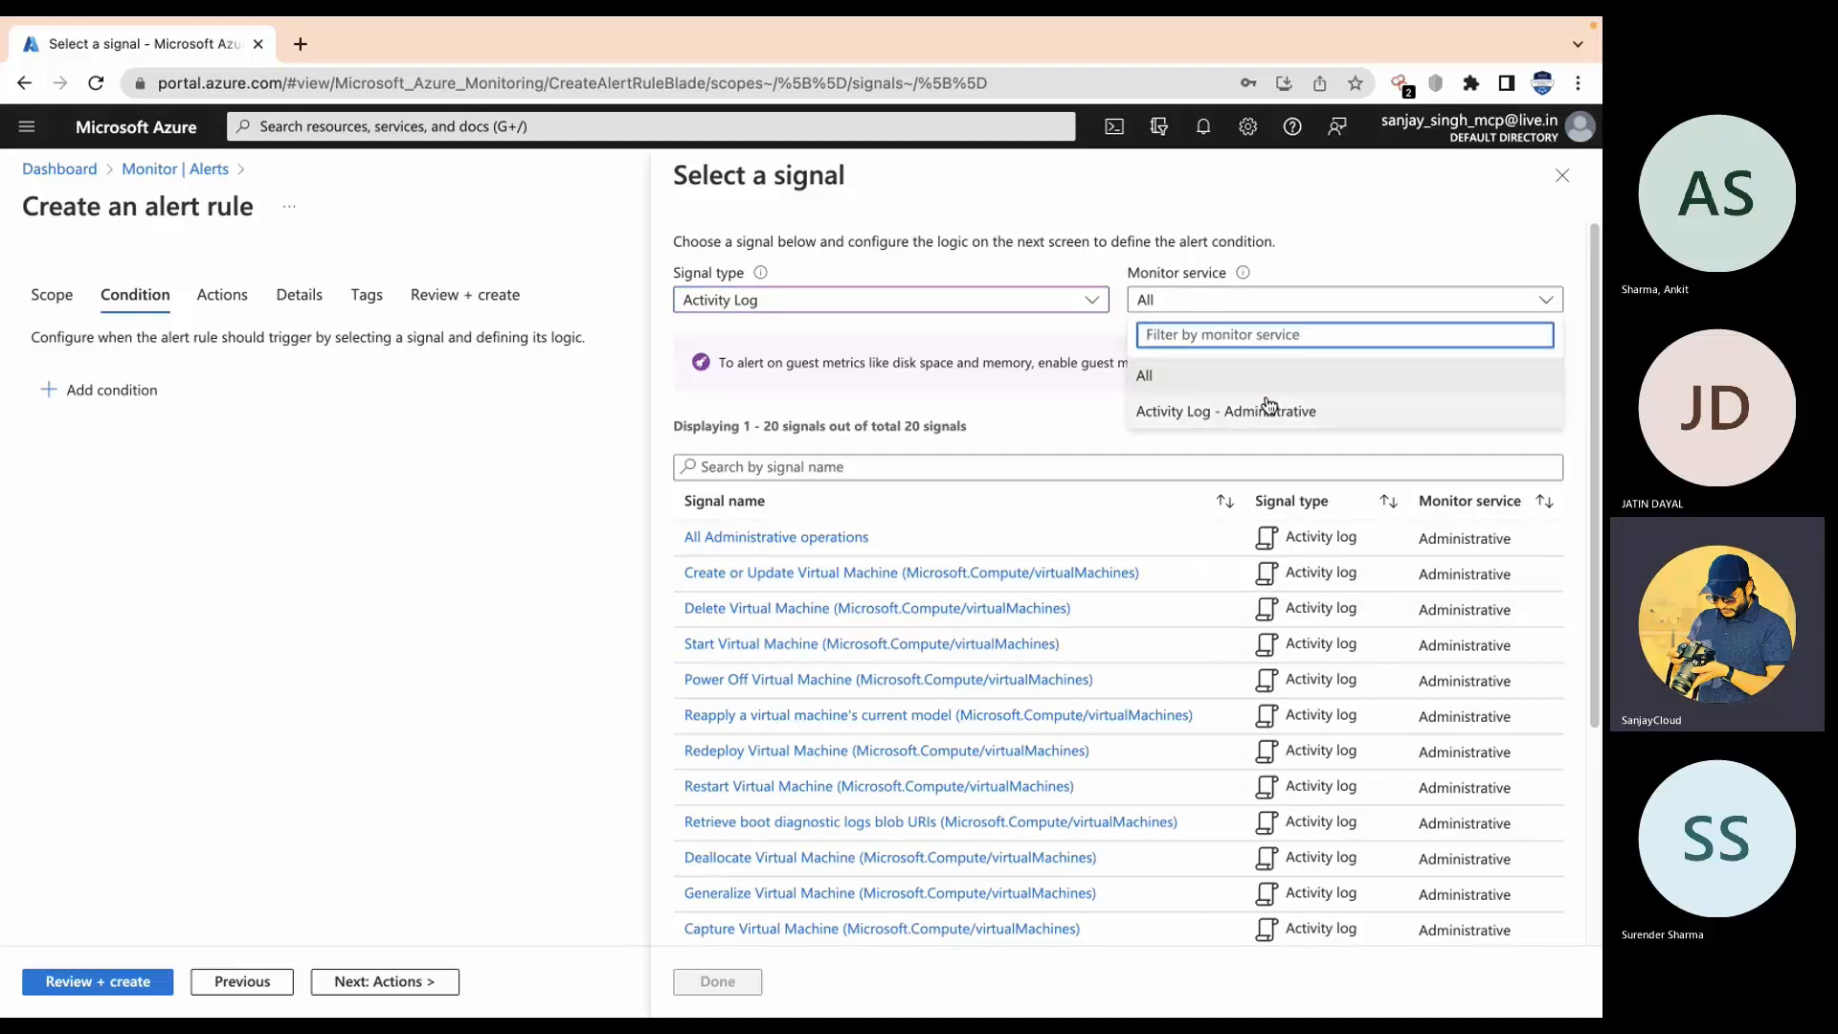
click(1294, 214)
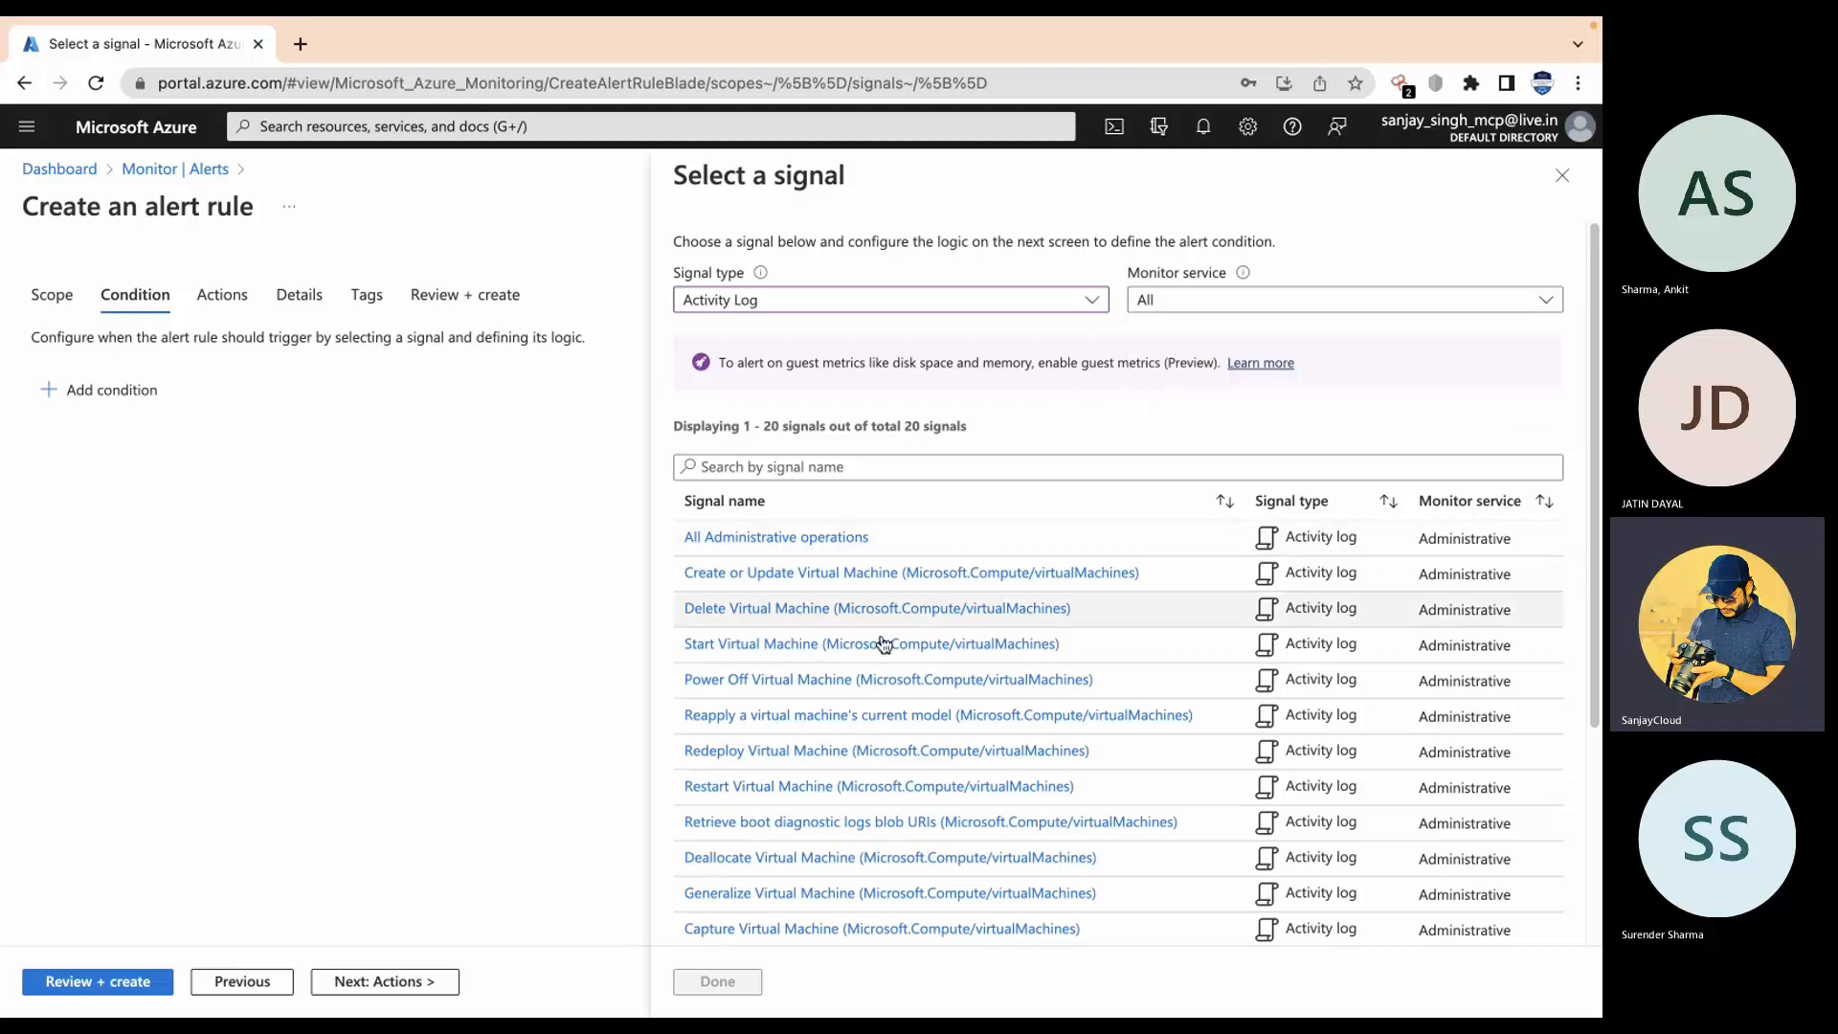
Step: Pick Restart Virtual Machine as the signal and review its all-levels alert logic
scroll(874, 663, down, 2)
scroll(874, 664, down, 1)
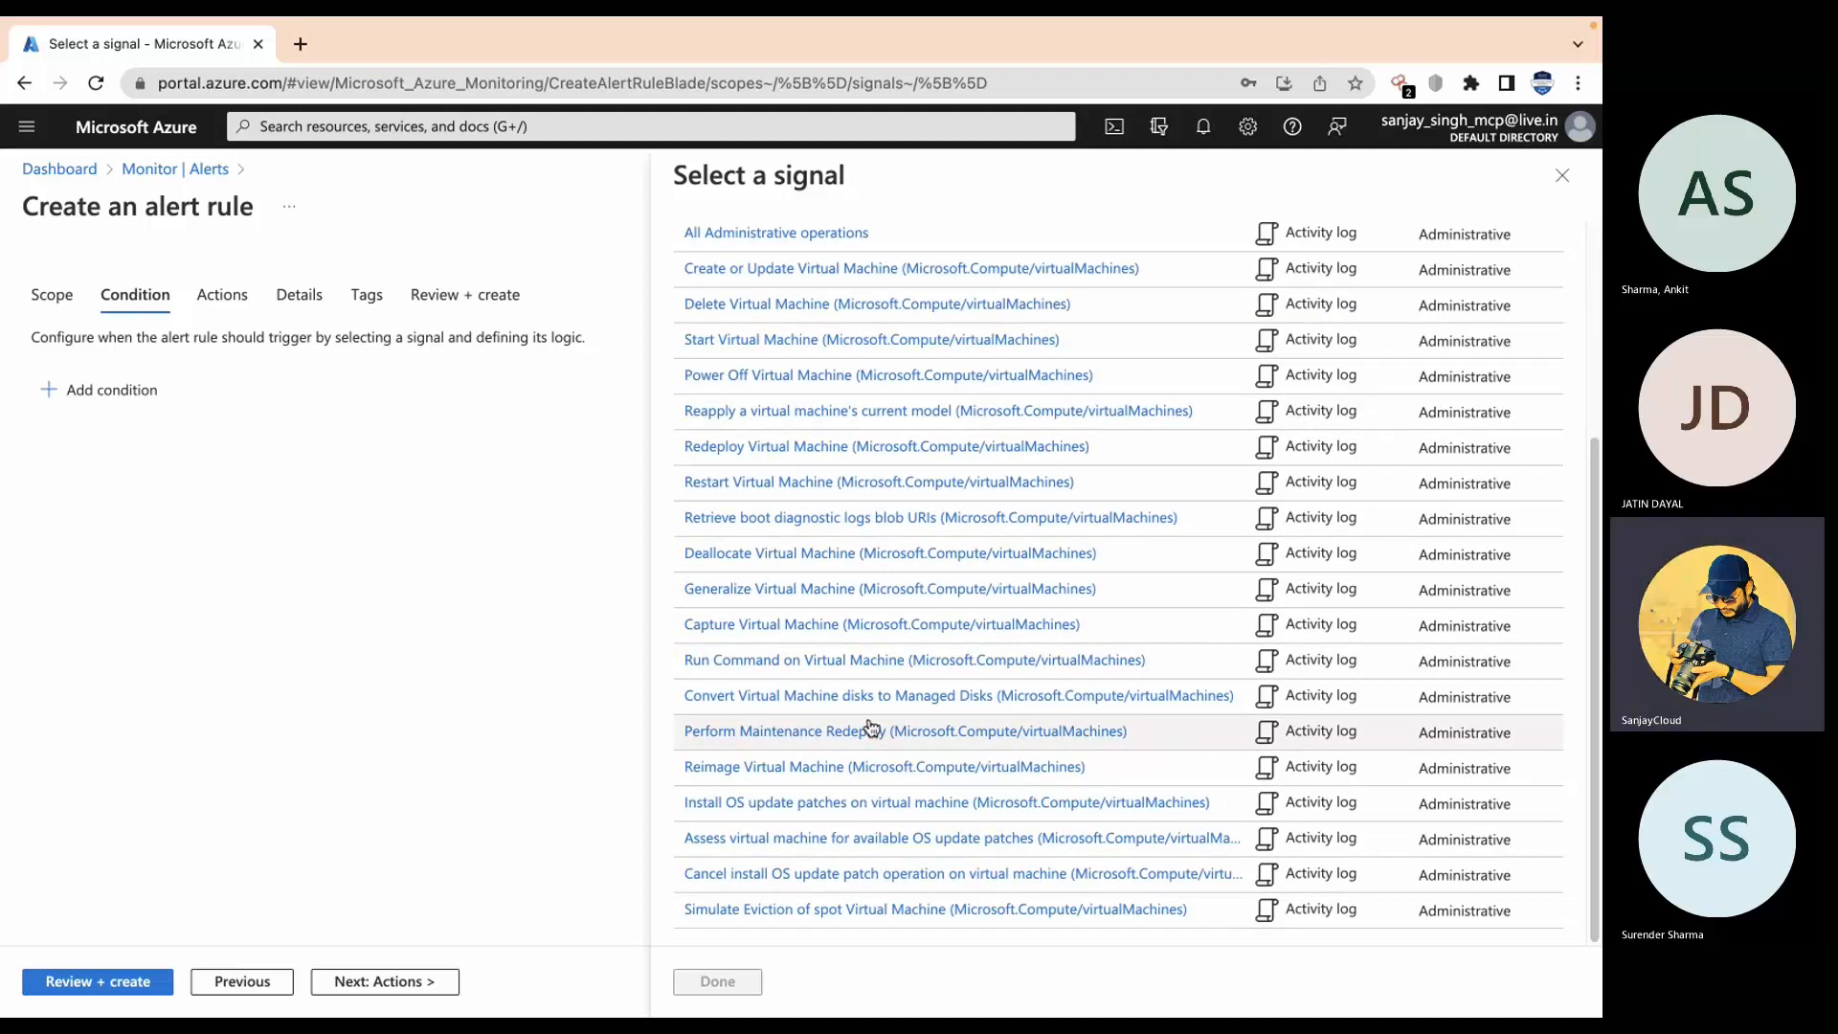
click(764, 491)
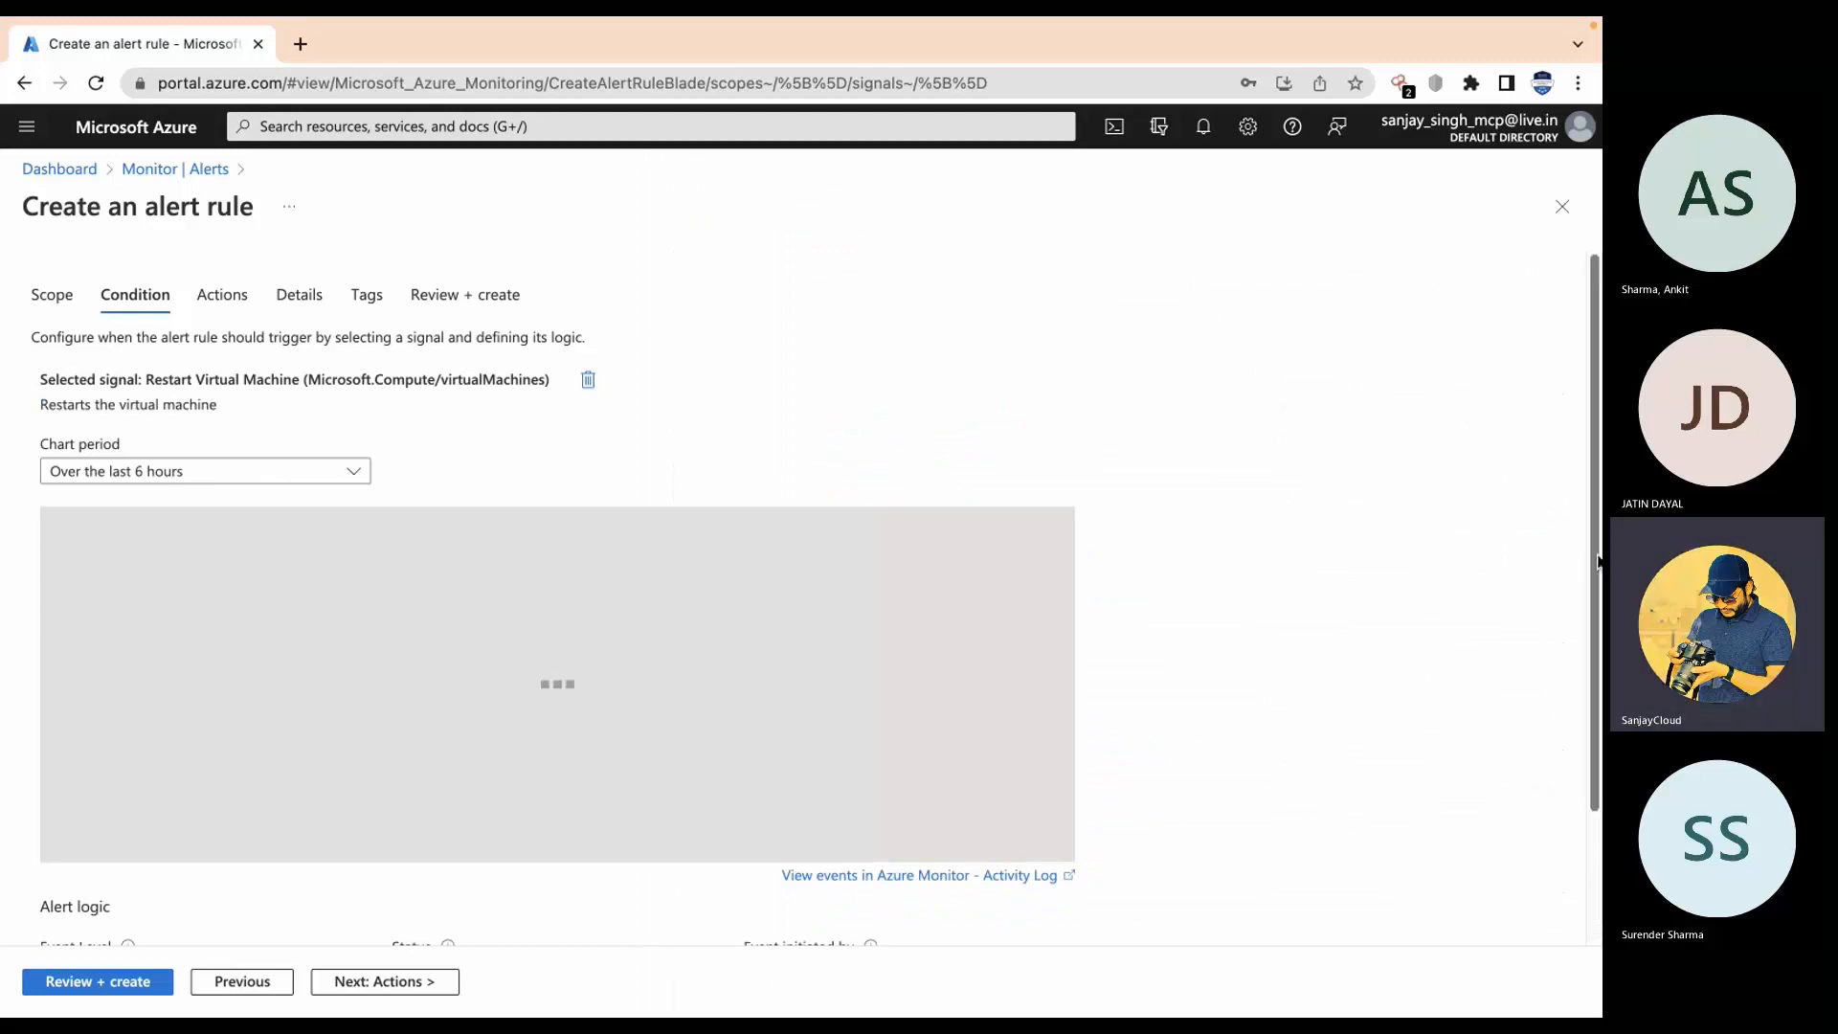
scroll(1574, 733, down, 2)
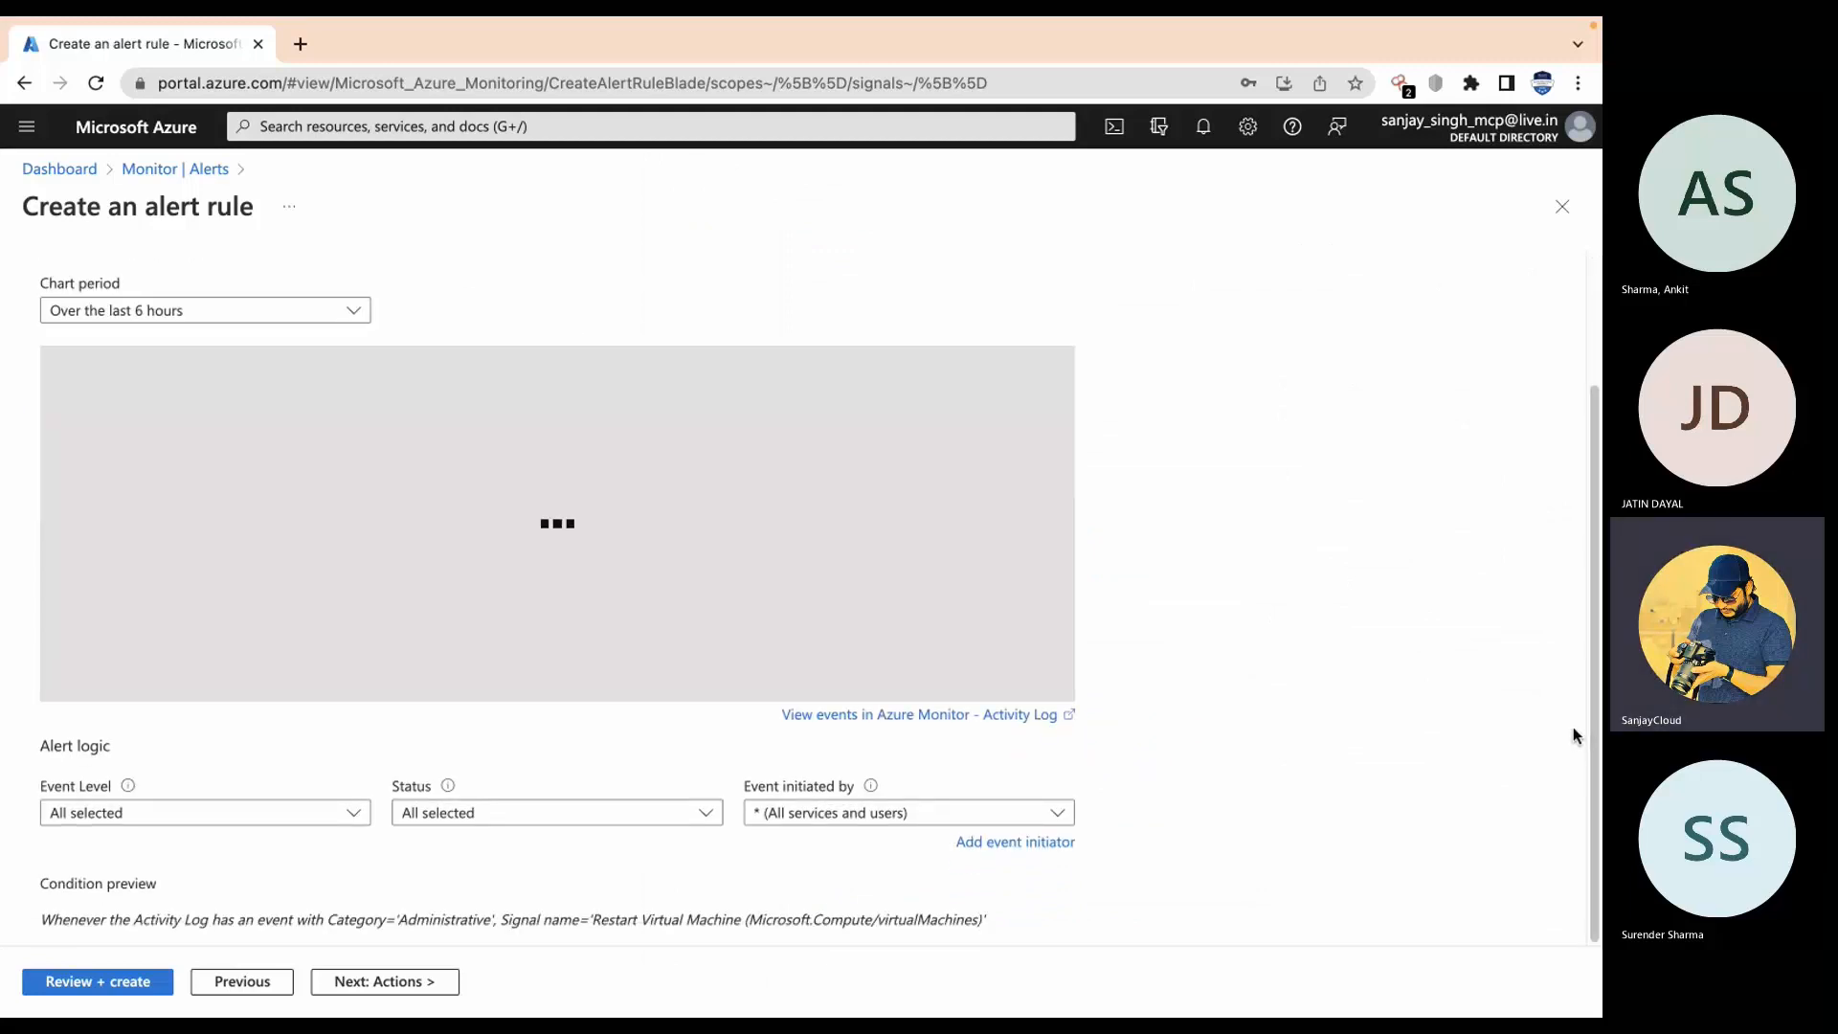
drag(1572, 726, 1572, 661)
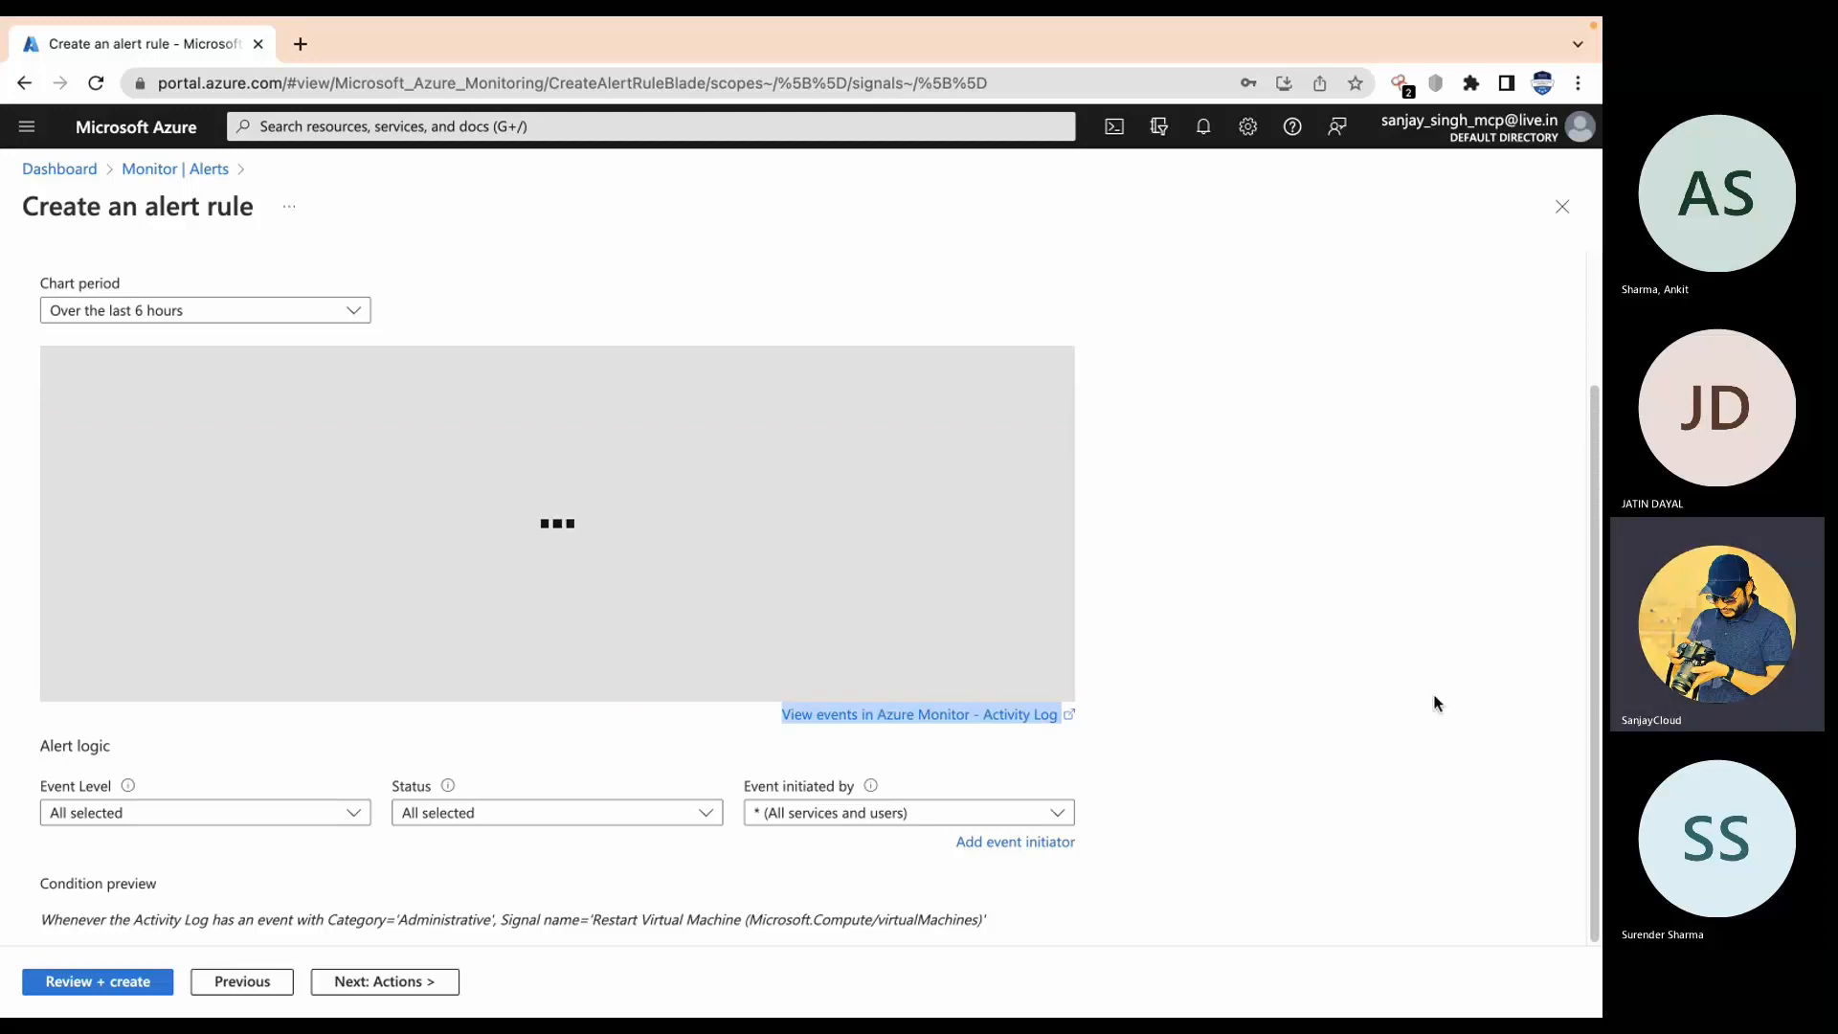
scroll(973, 459, up, 3)
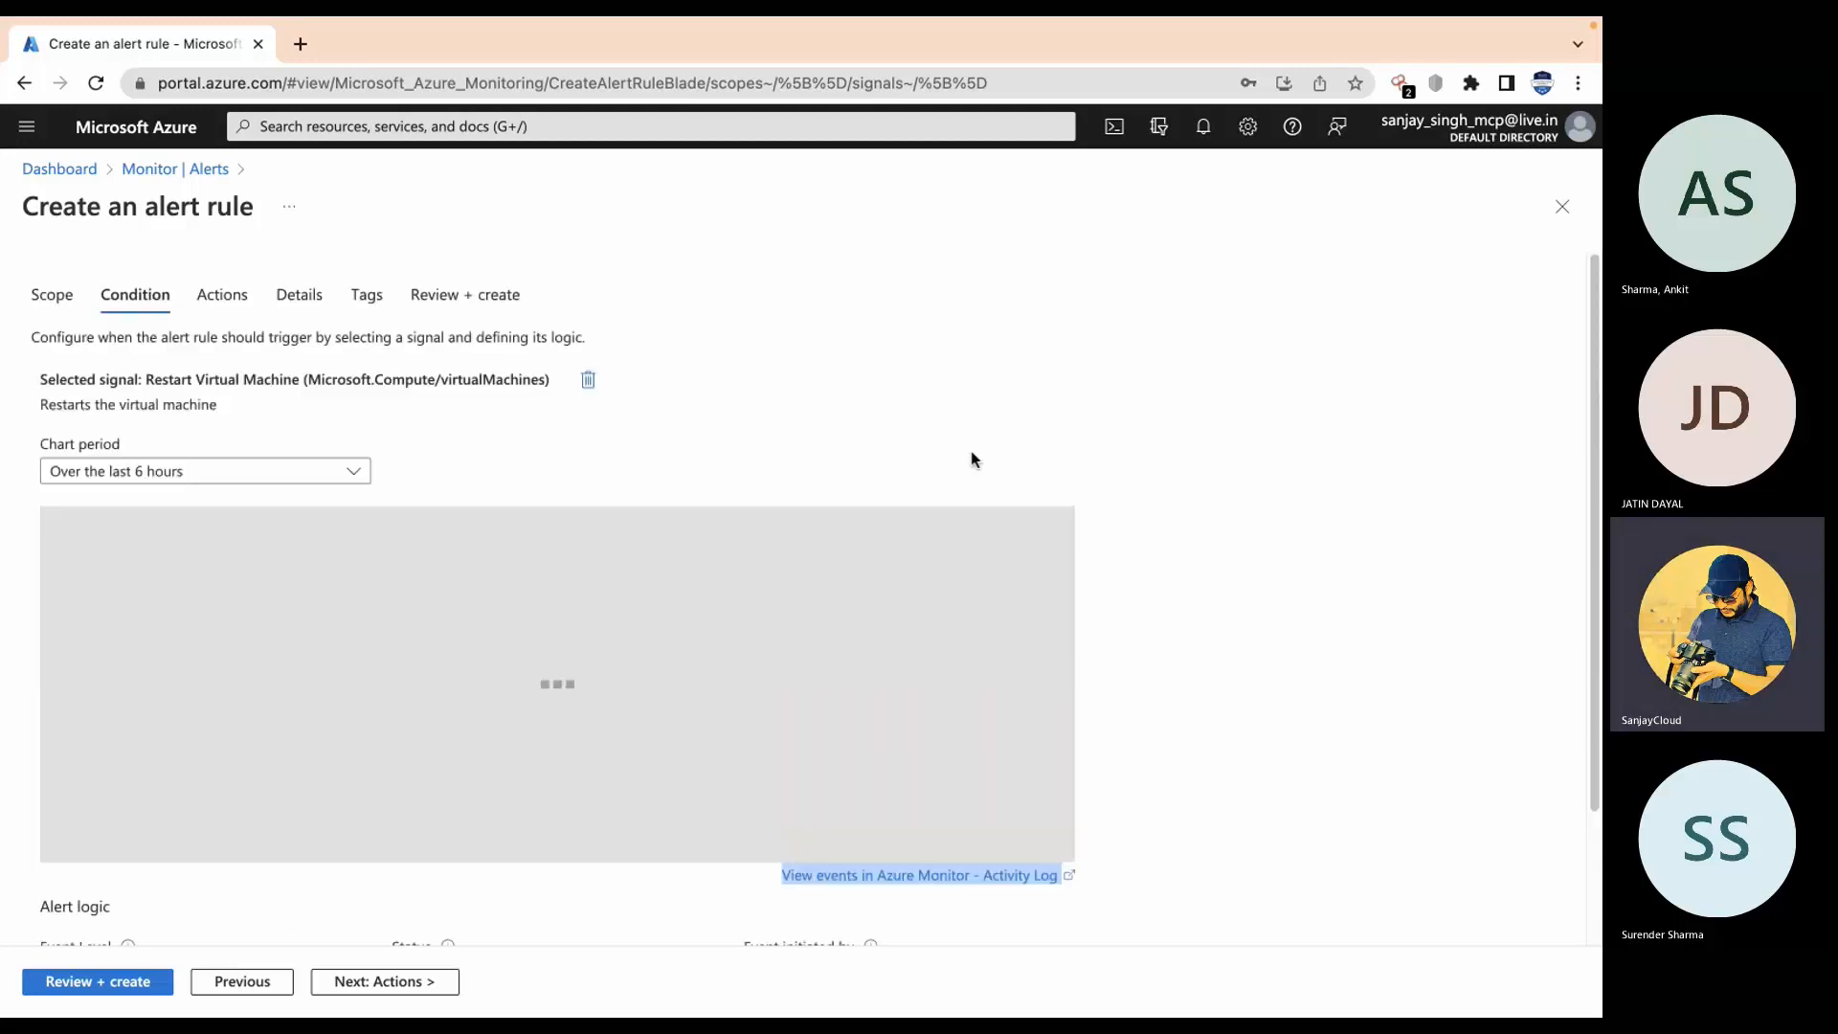
scroll(808, 722, down, 2)
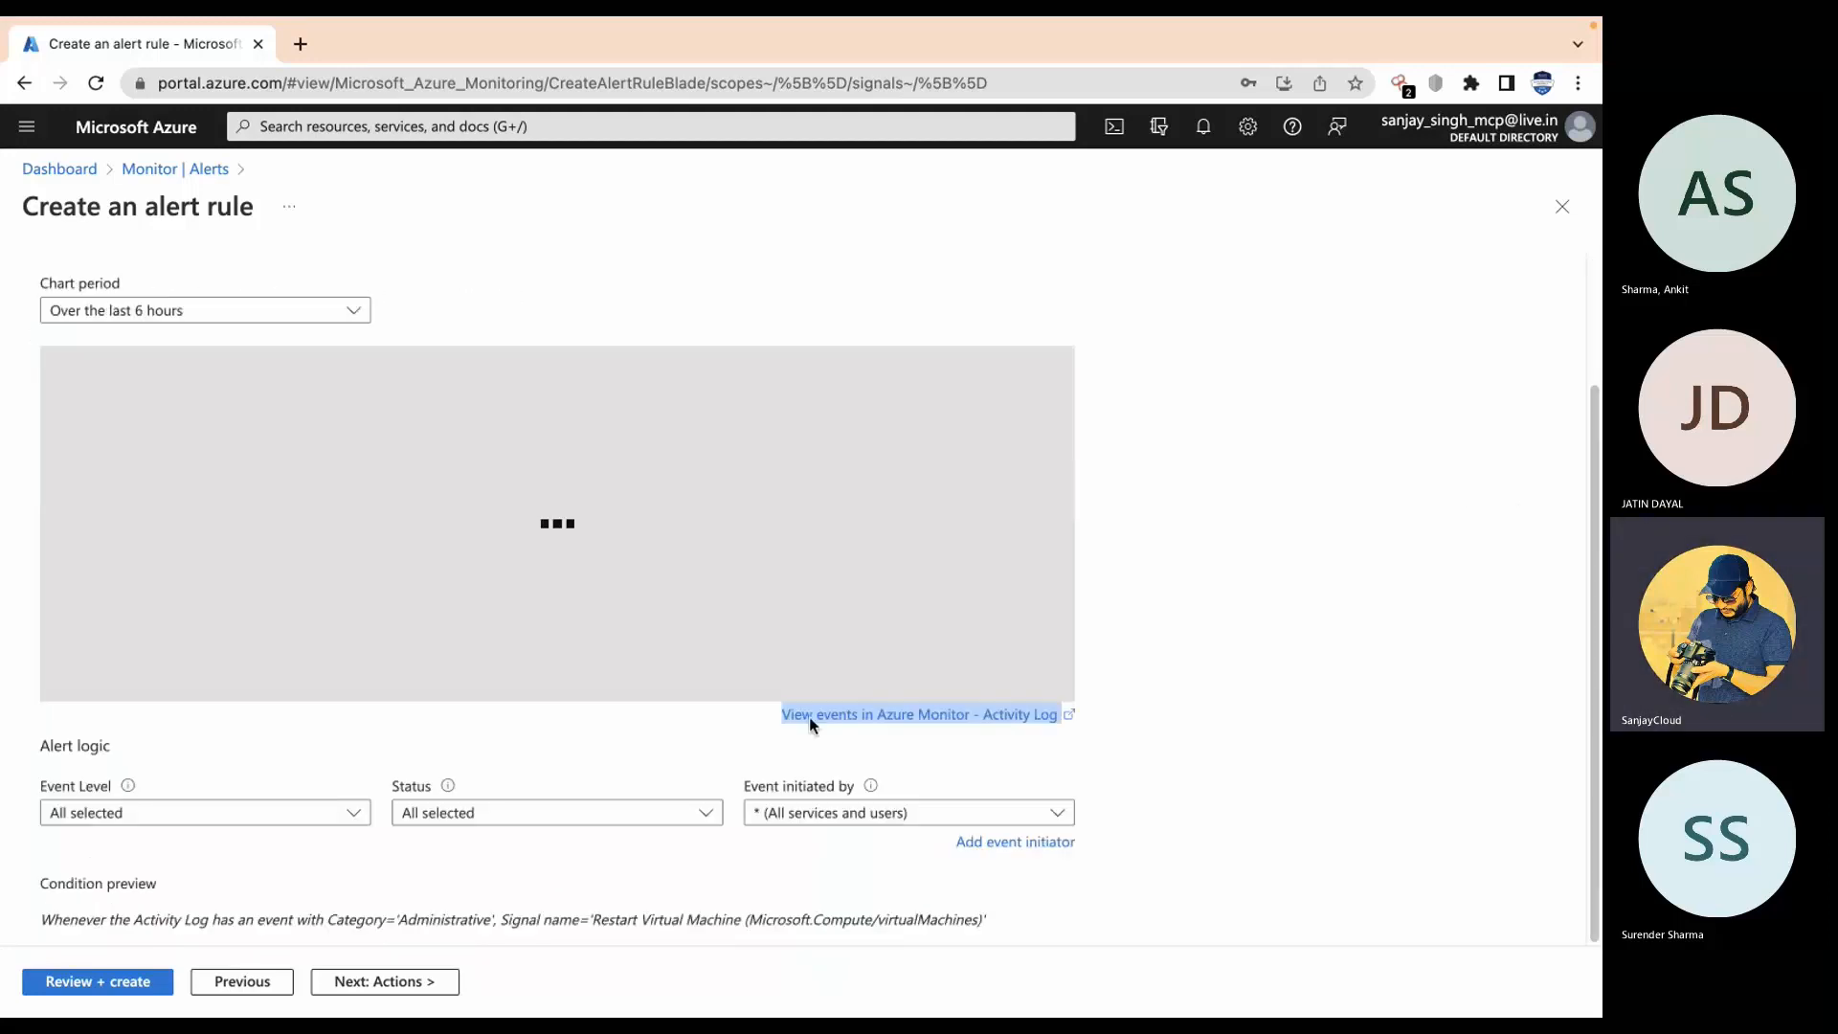
Step: Advance the alert rule to the Actions step and begin a new action group
click(422, 982)
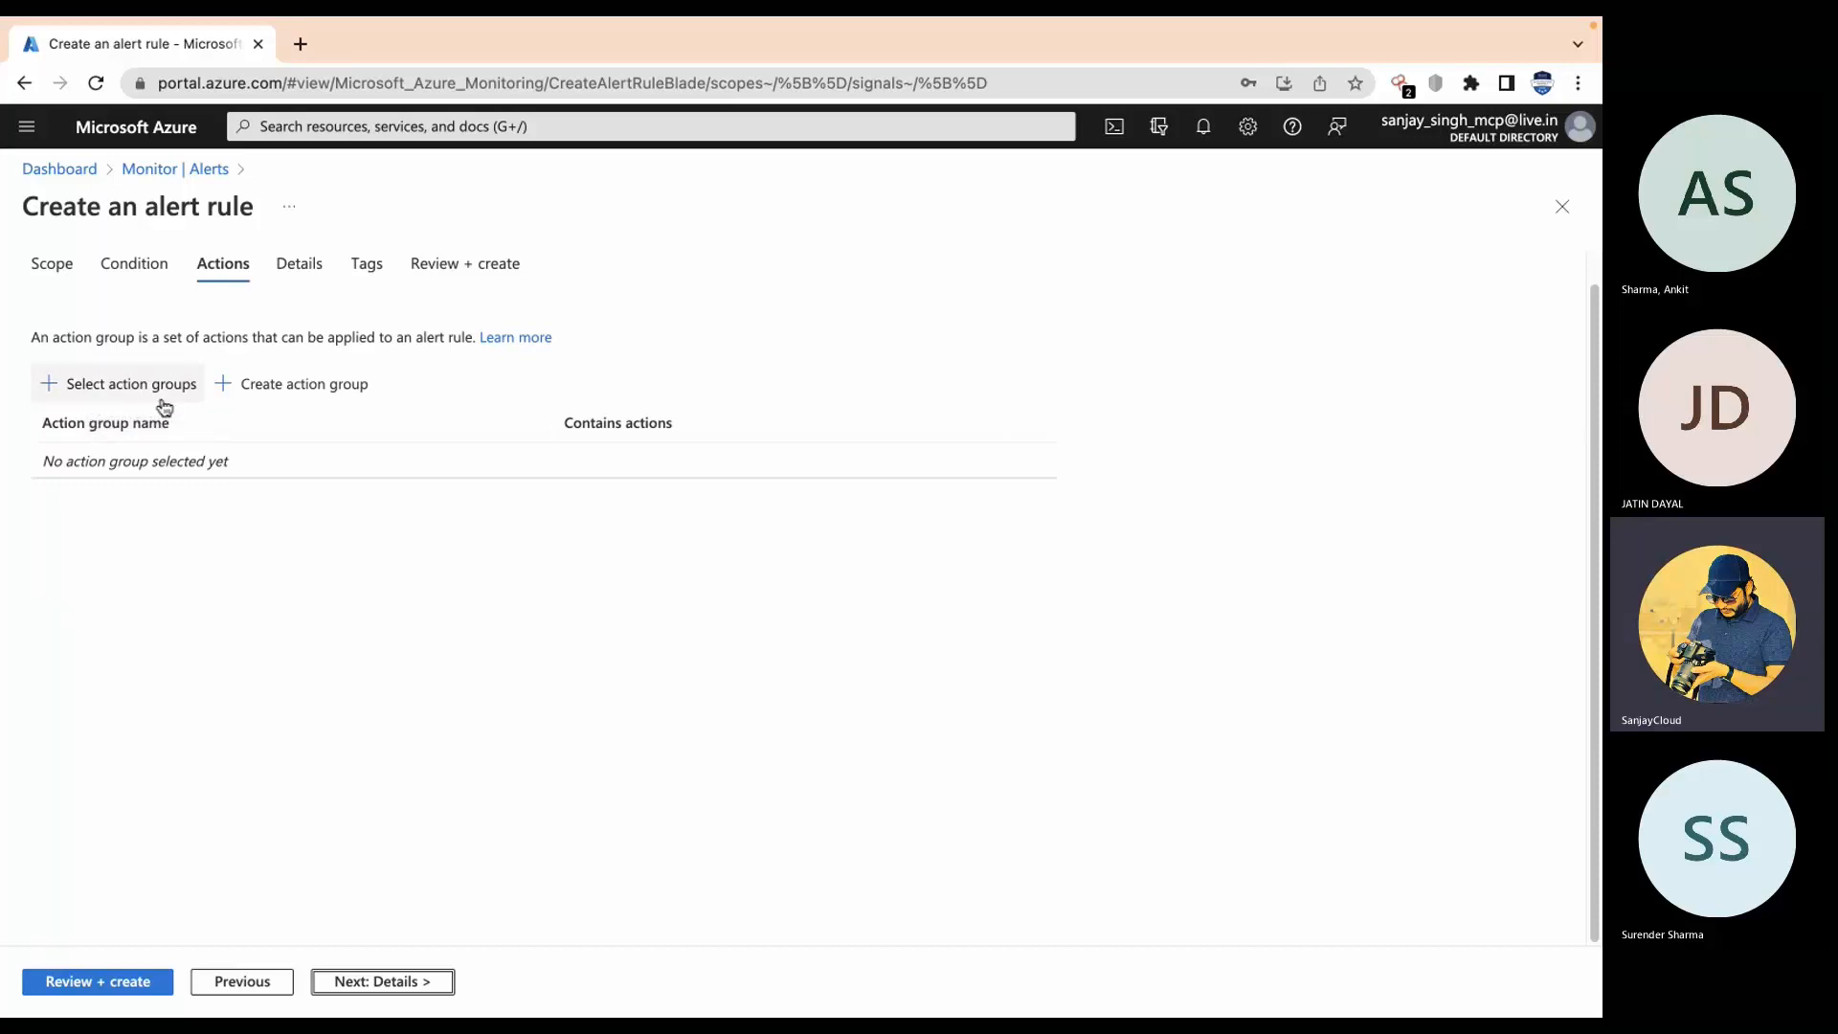
click(301, 388)
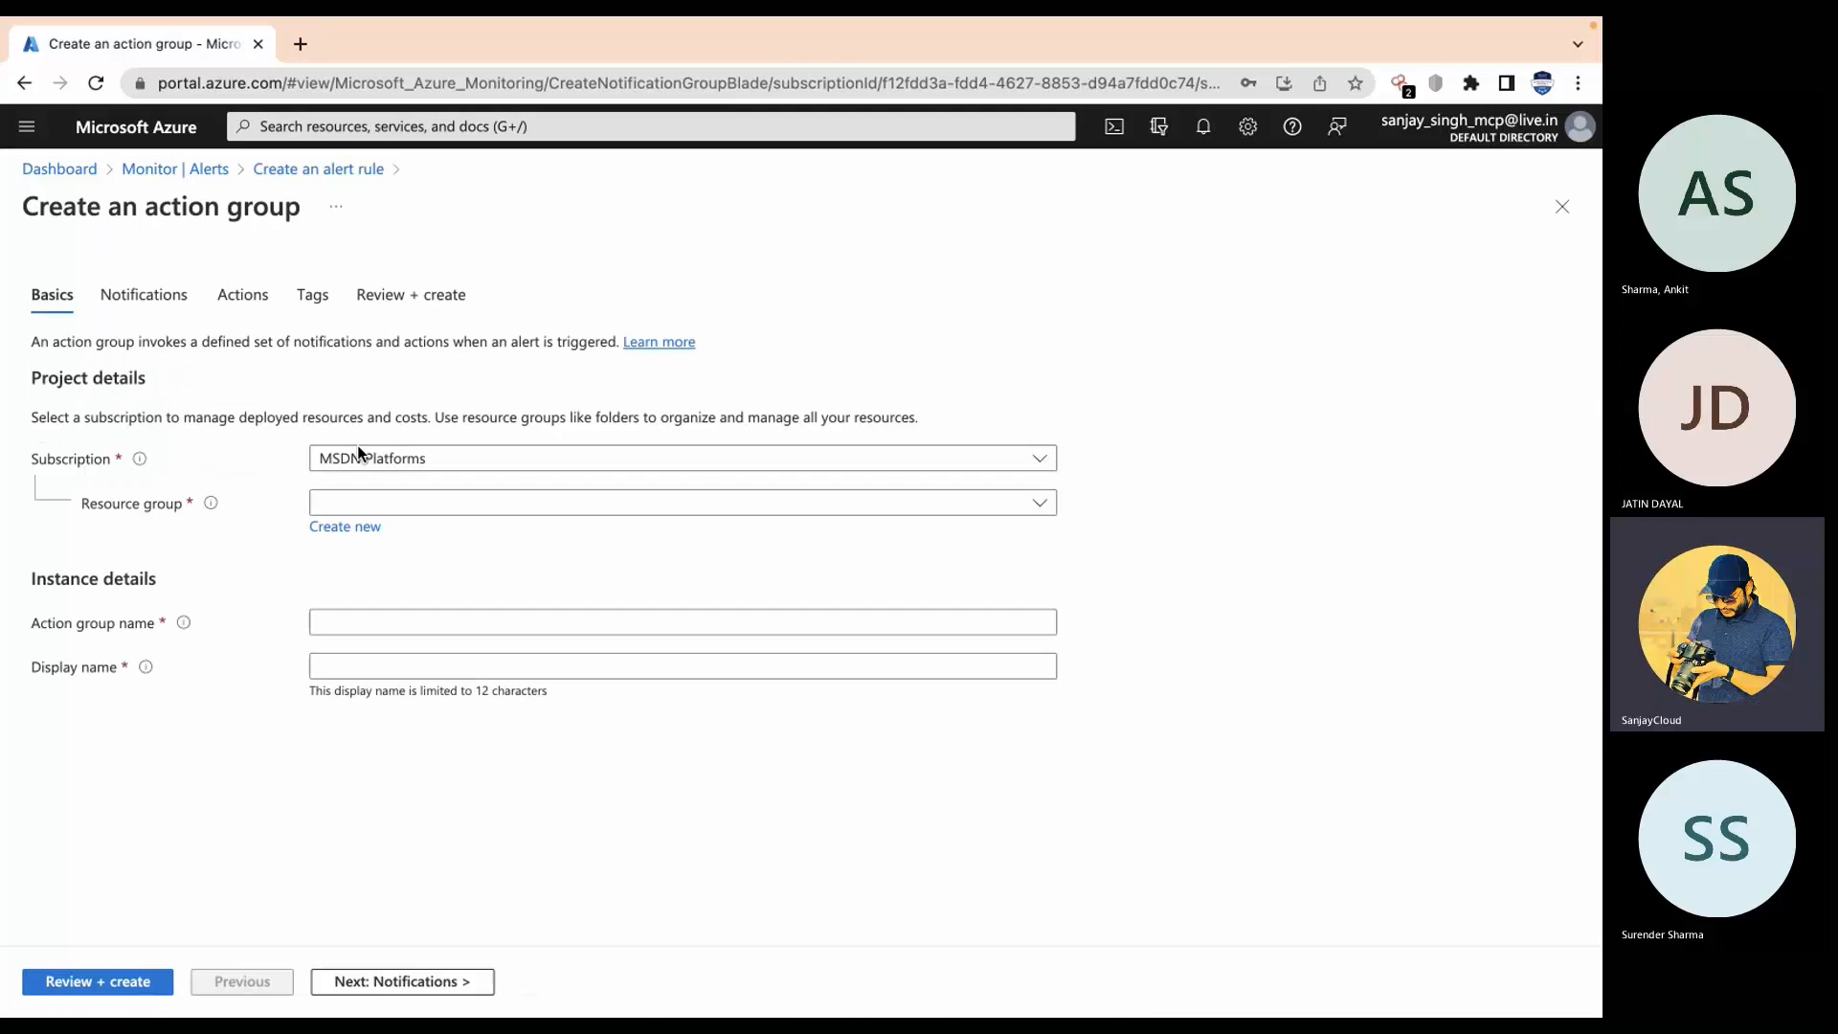
Step: Assign resource group m11rg0, name the action group demo-vm1, and advance to Notifications
click(418, 504)
click(364, 653)
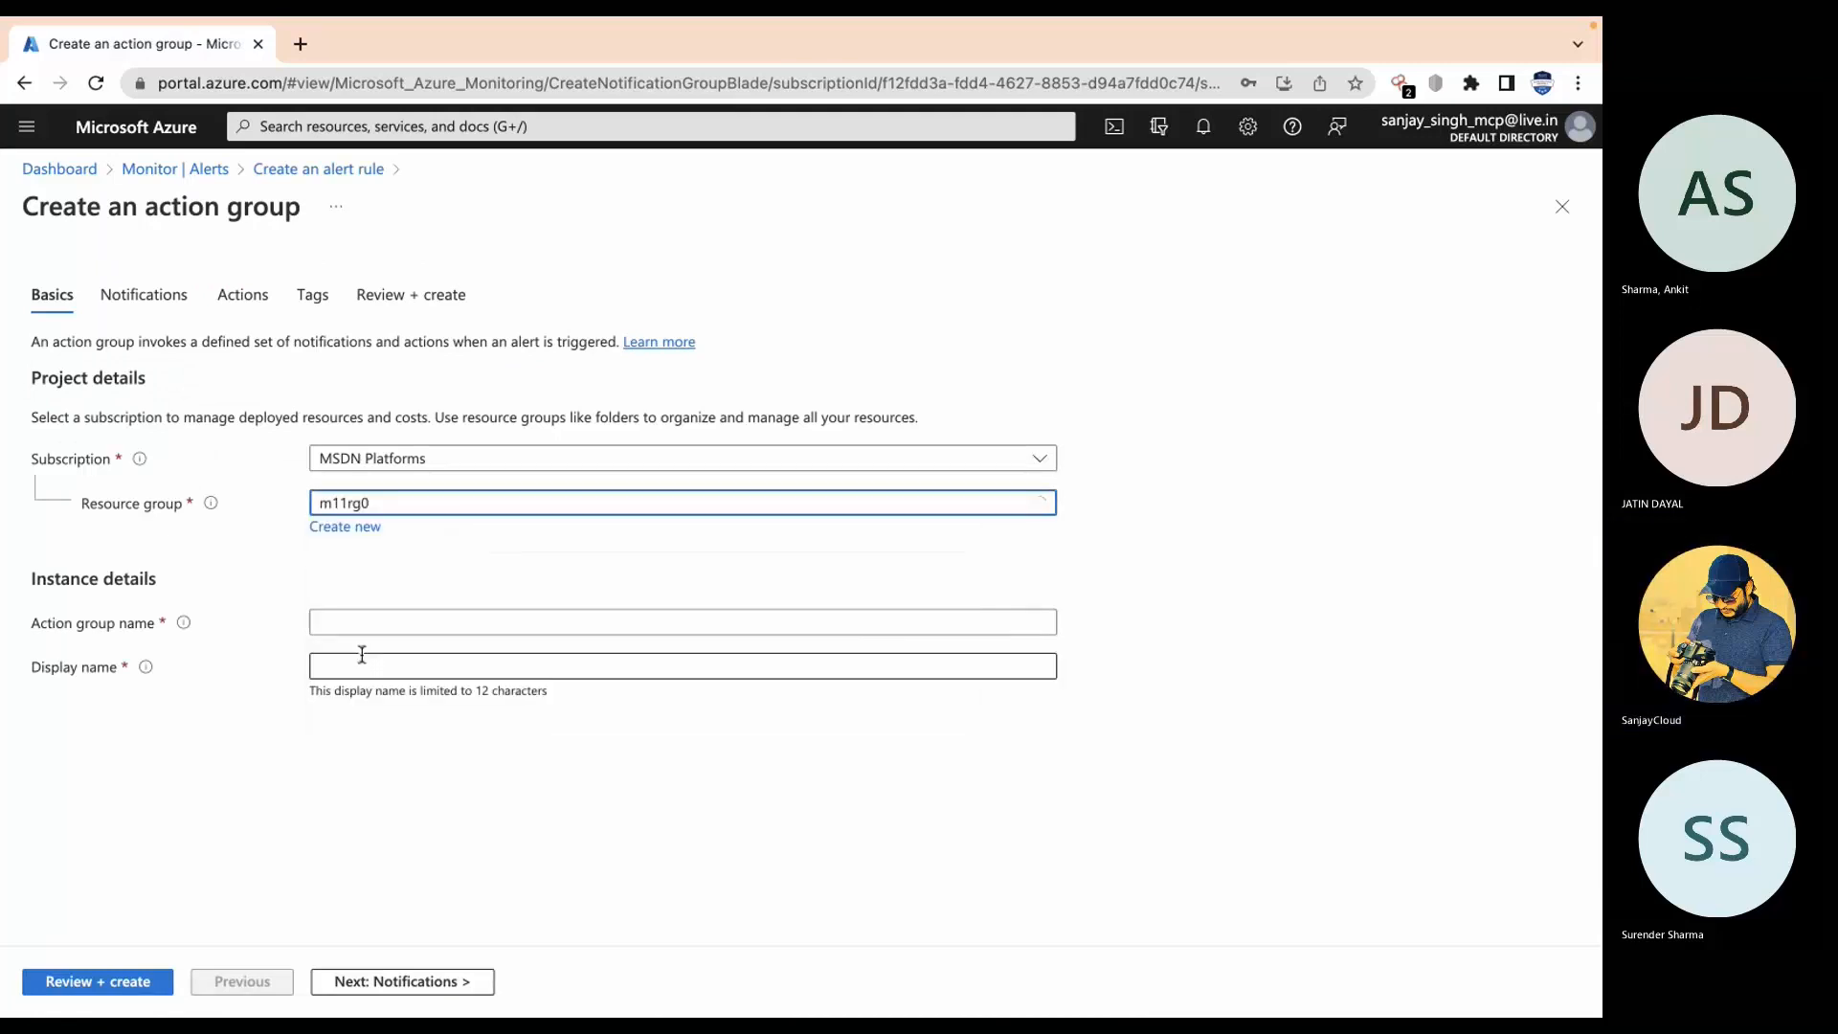
click(448, 619)
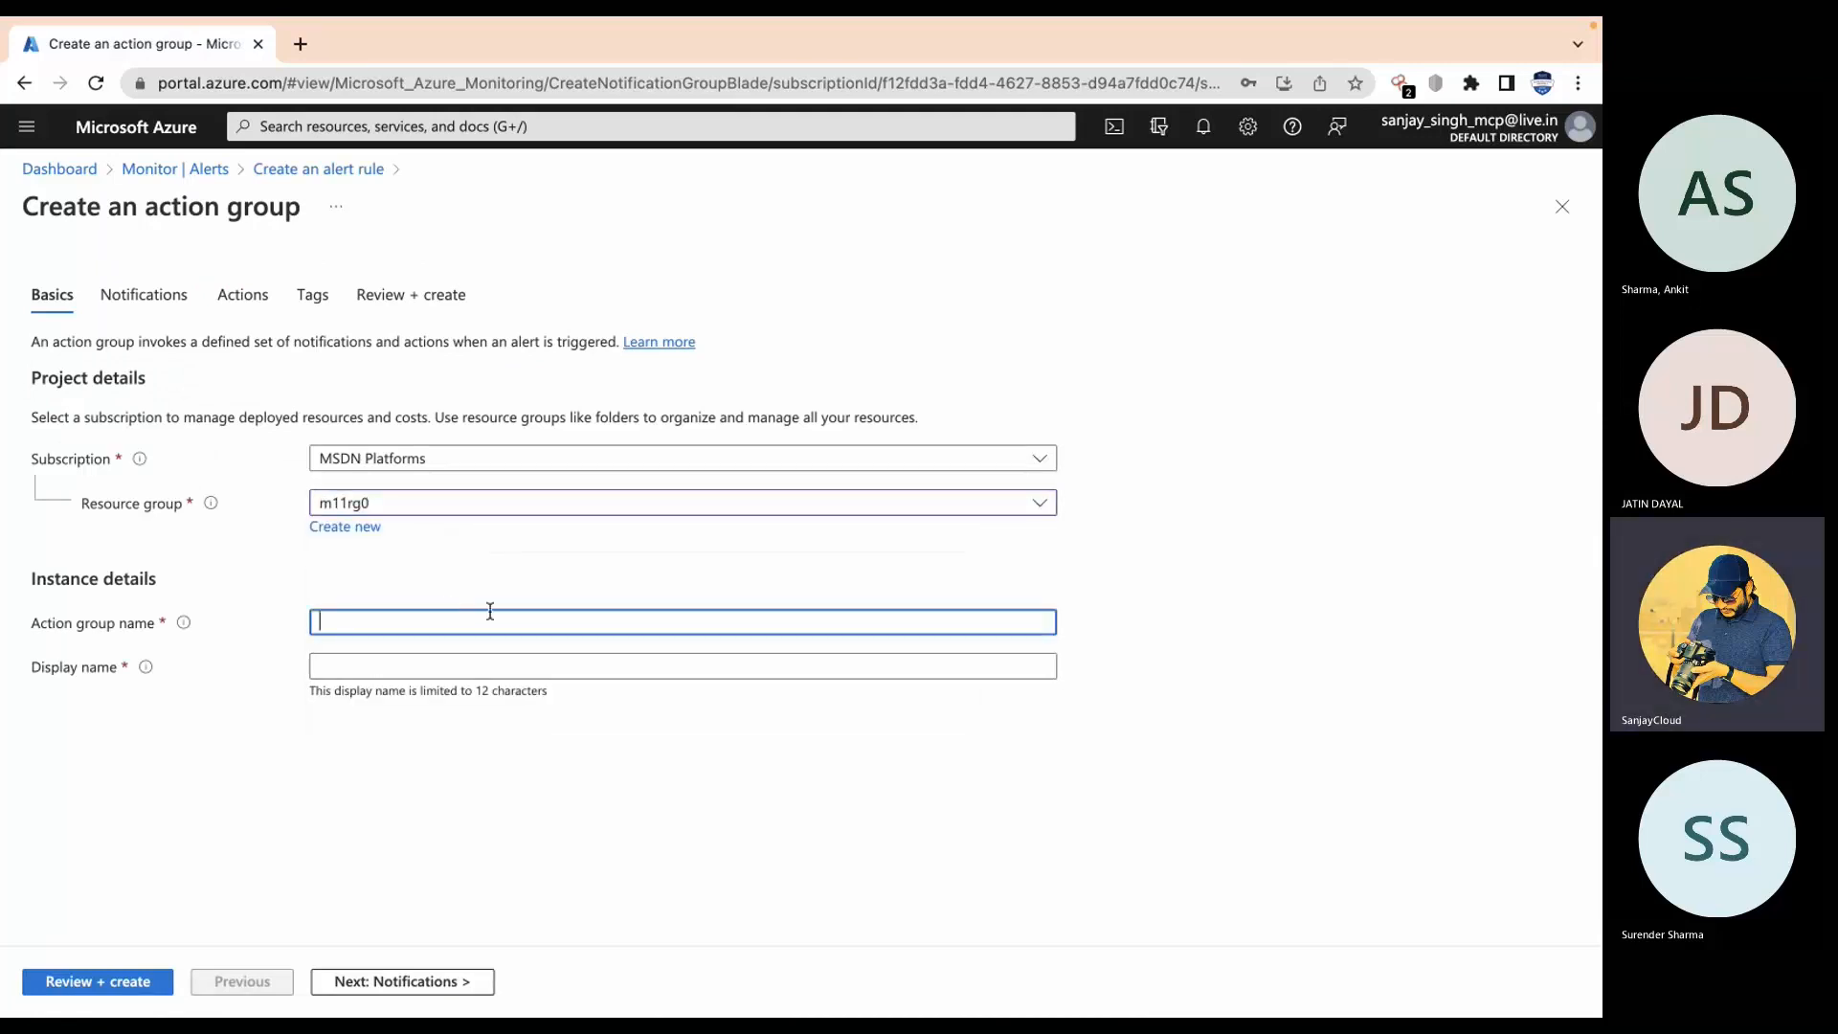
text(demo)
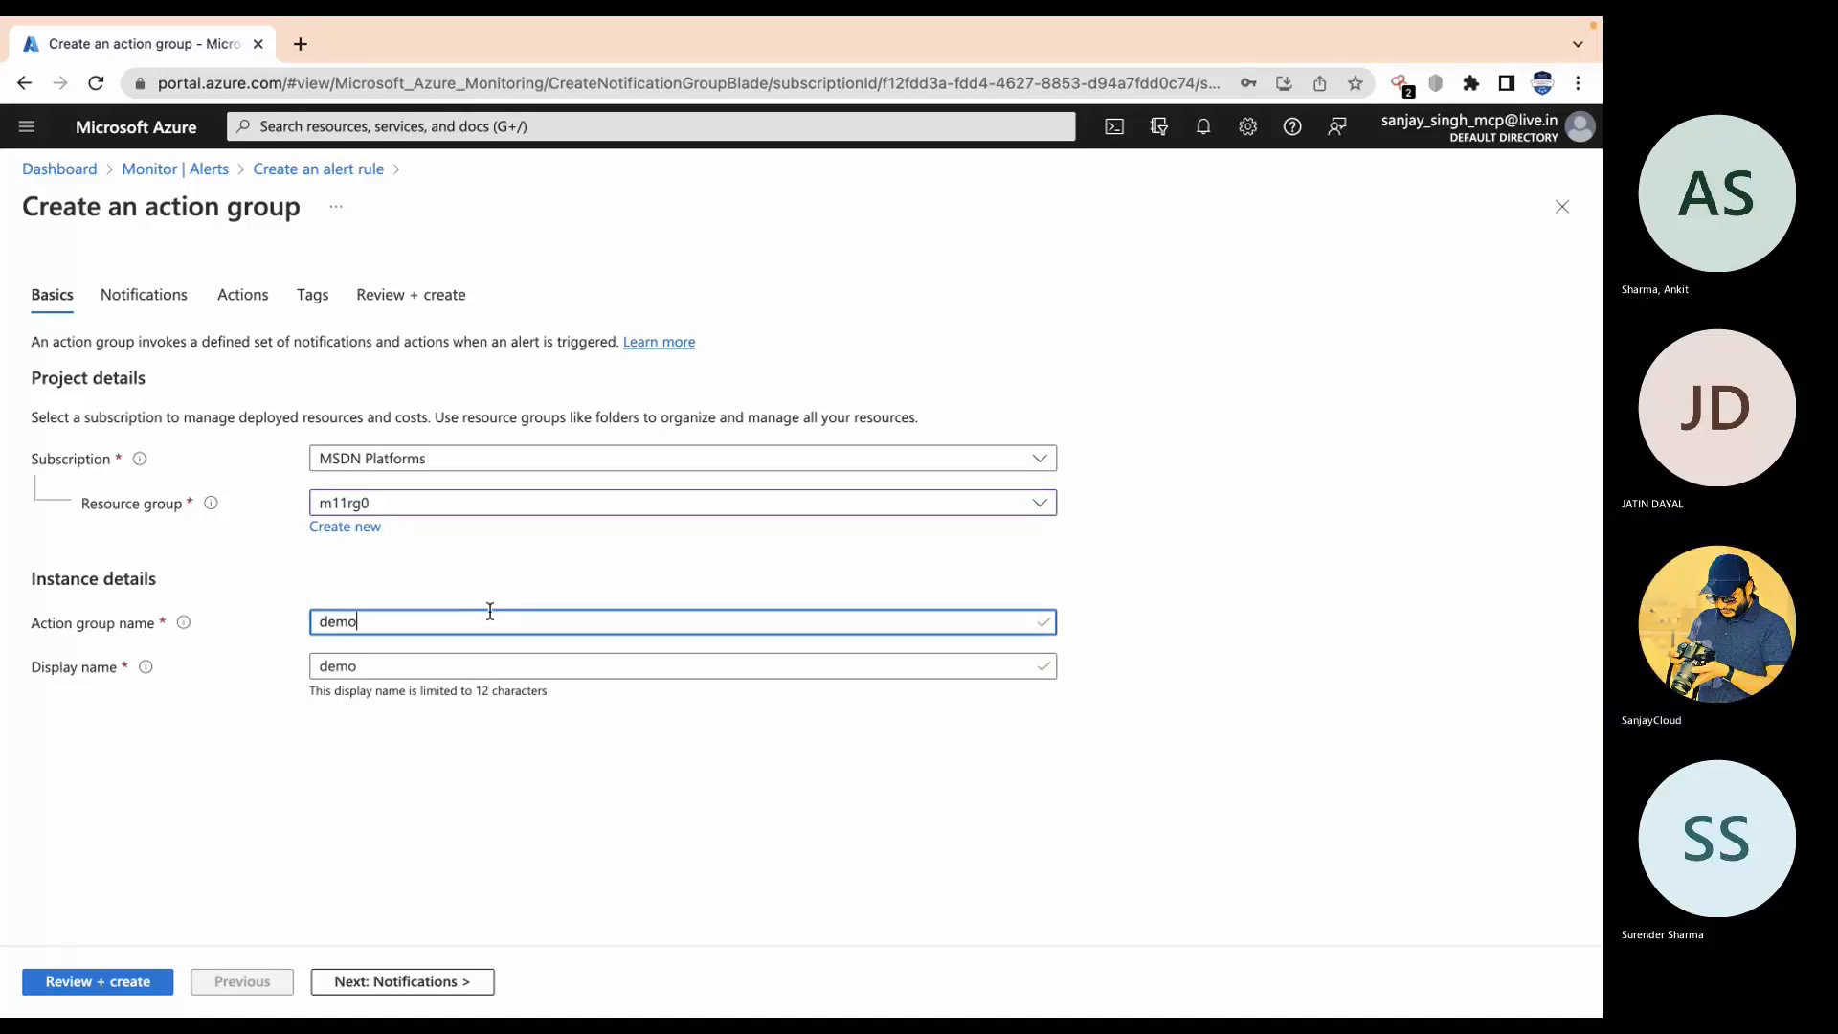
text(-vm1)
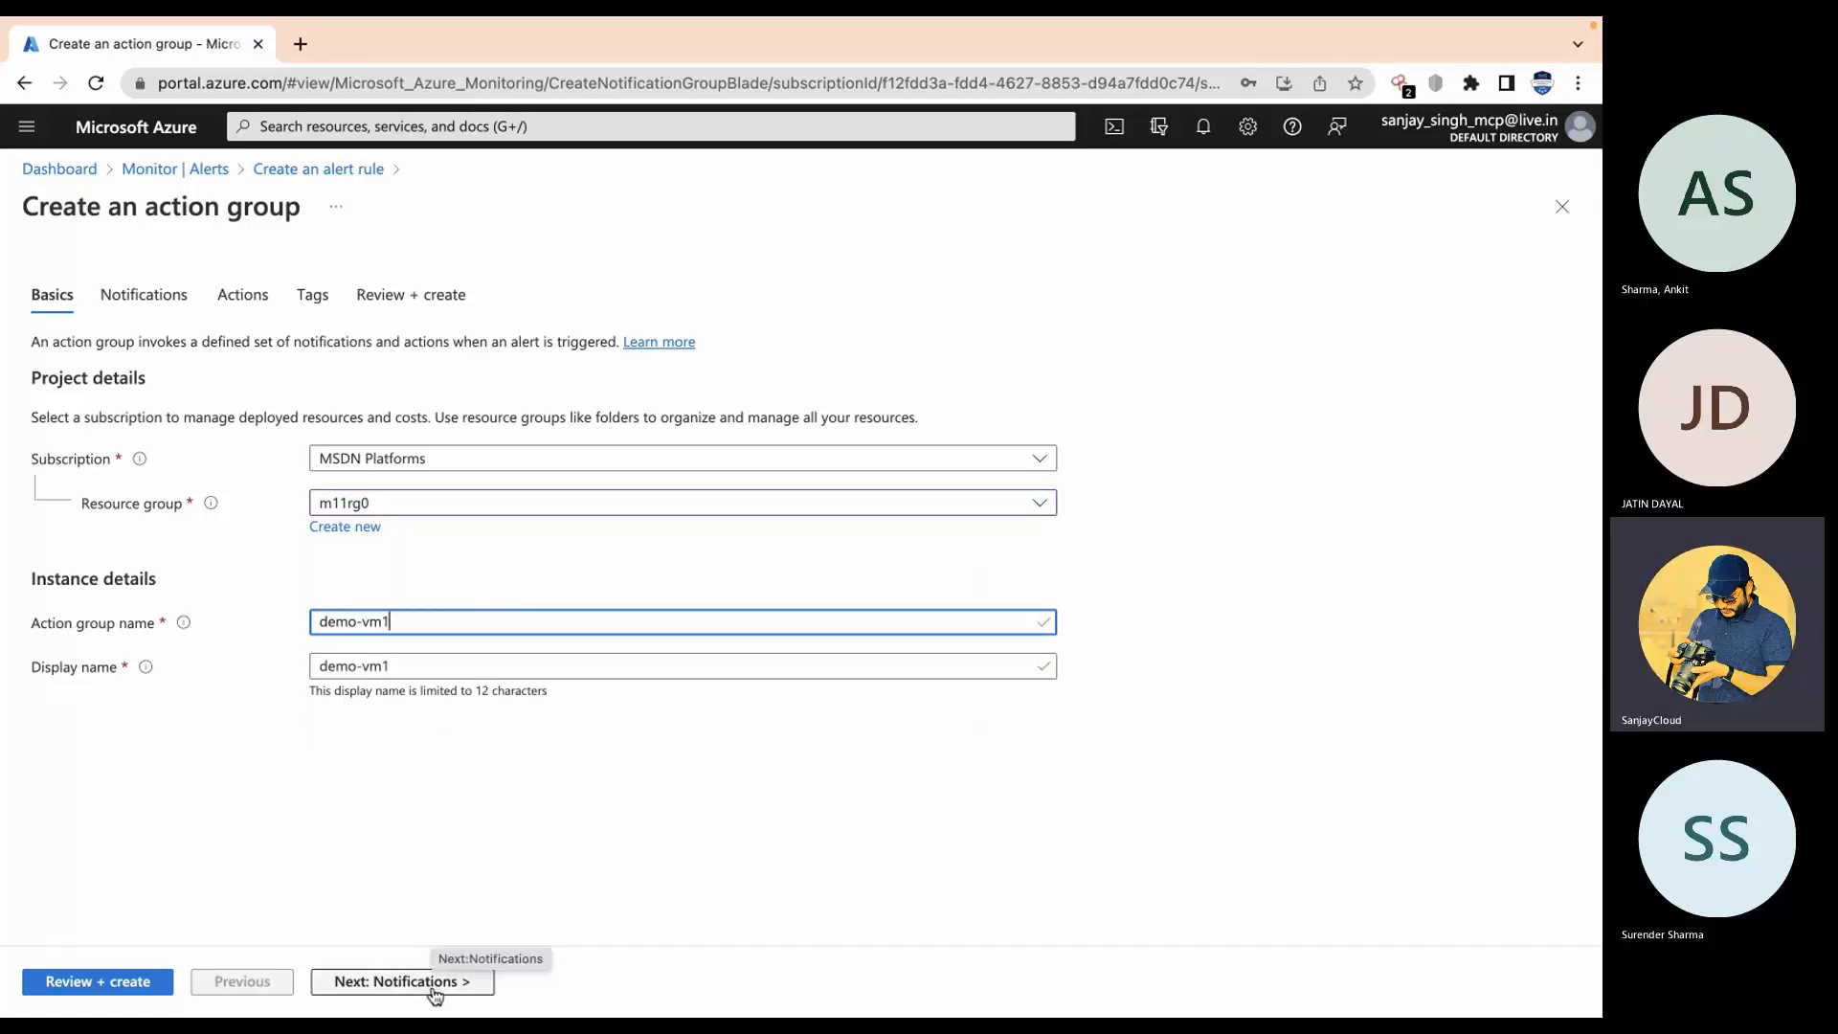
click(434, 994)
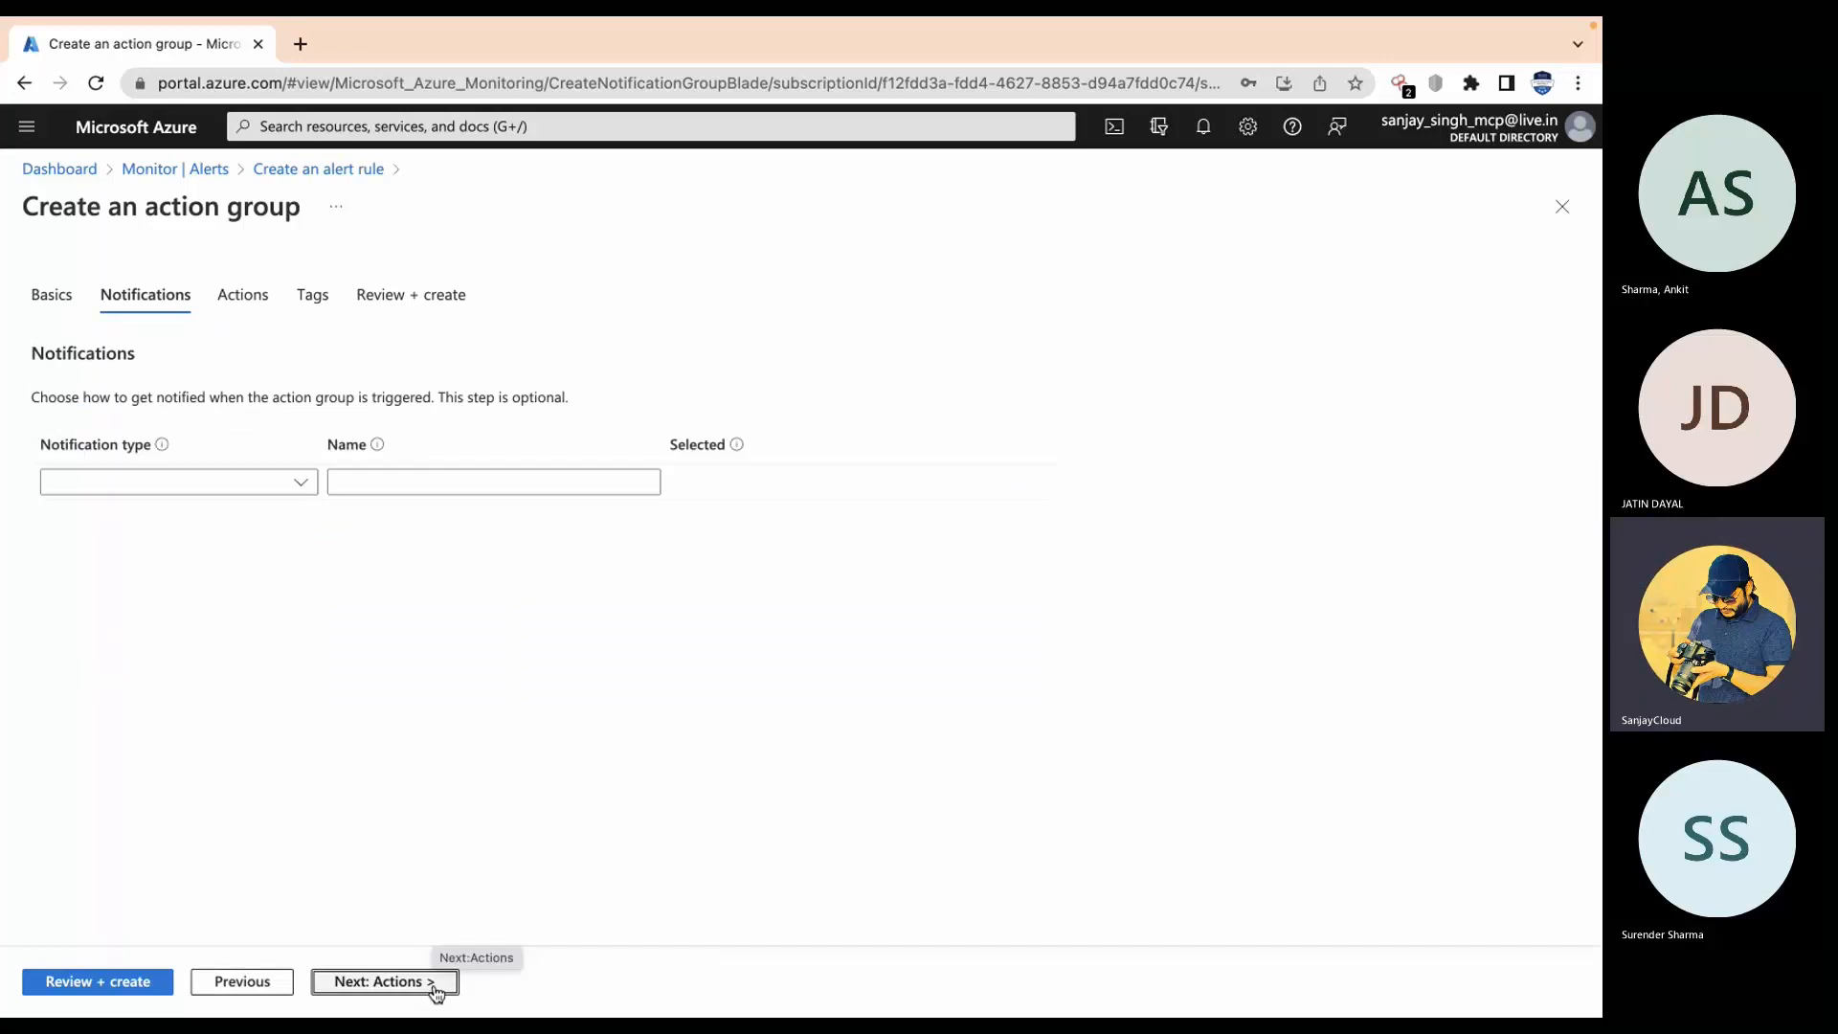
Step: Add an Email/SMS message/Push/Voice notification named 'email'
click(271, 491)
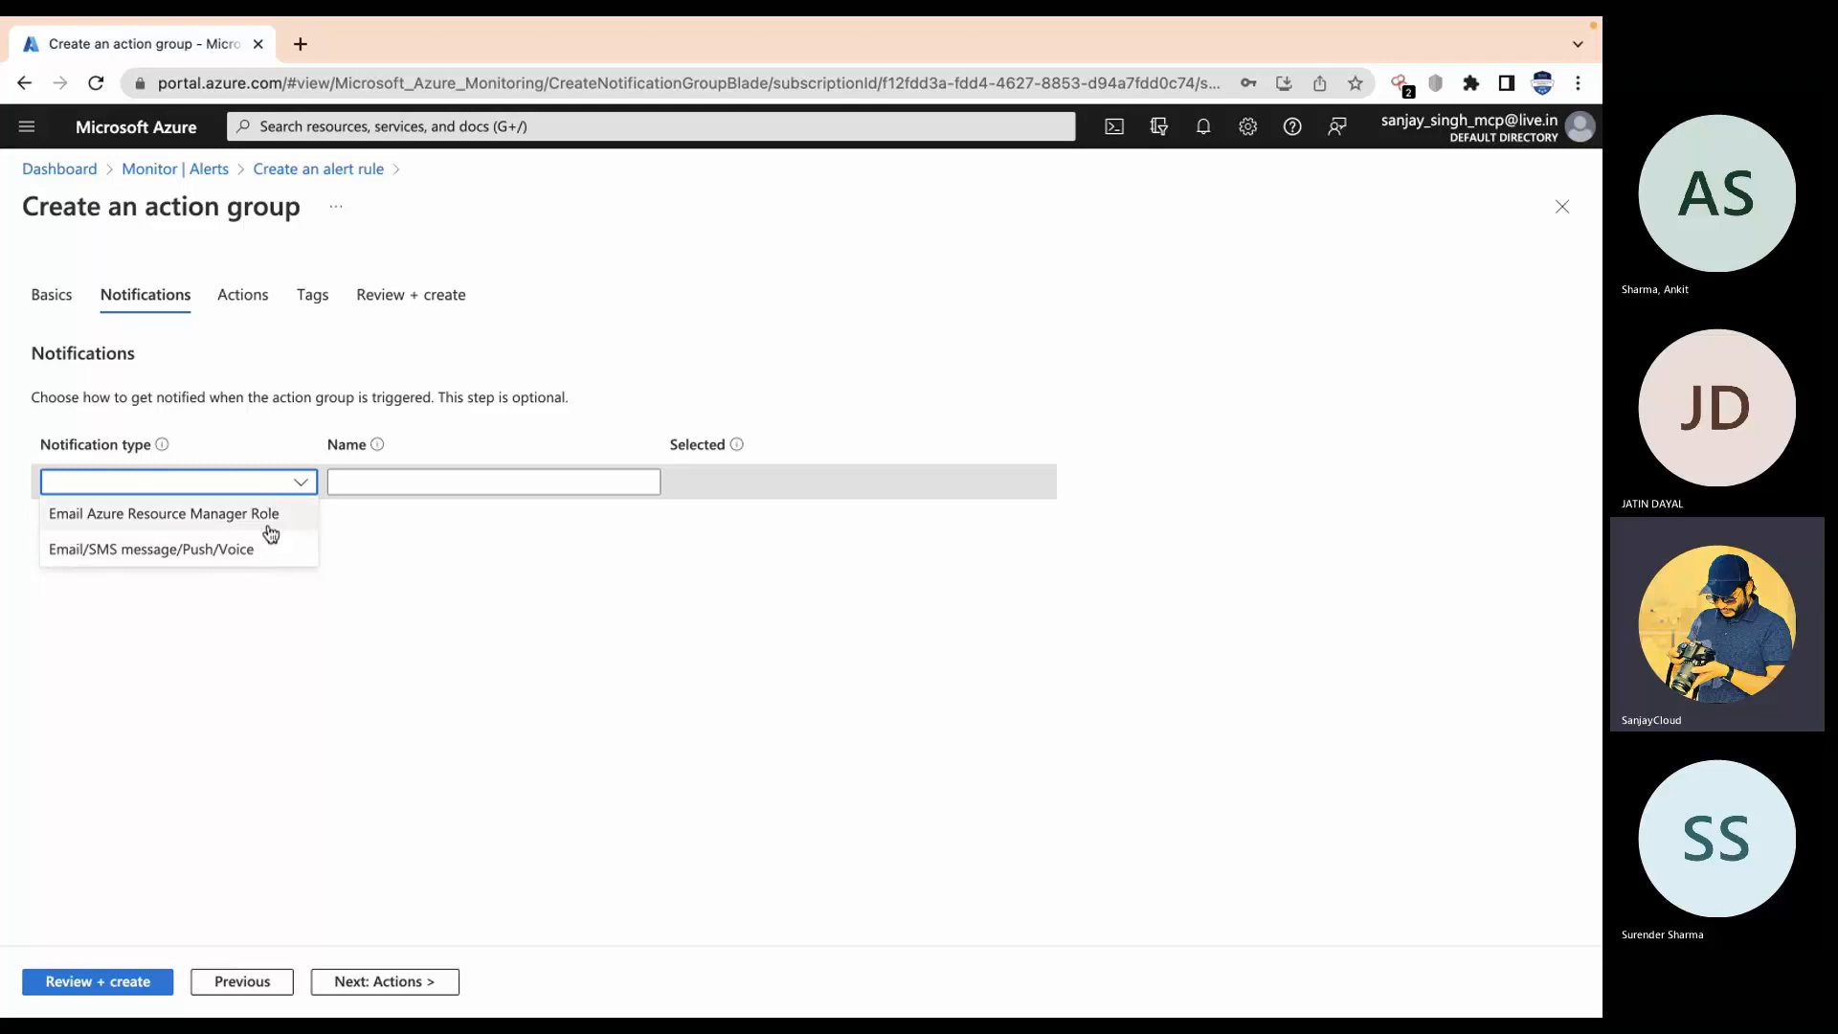
click(193, 549)
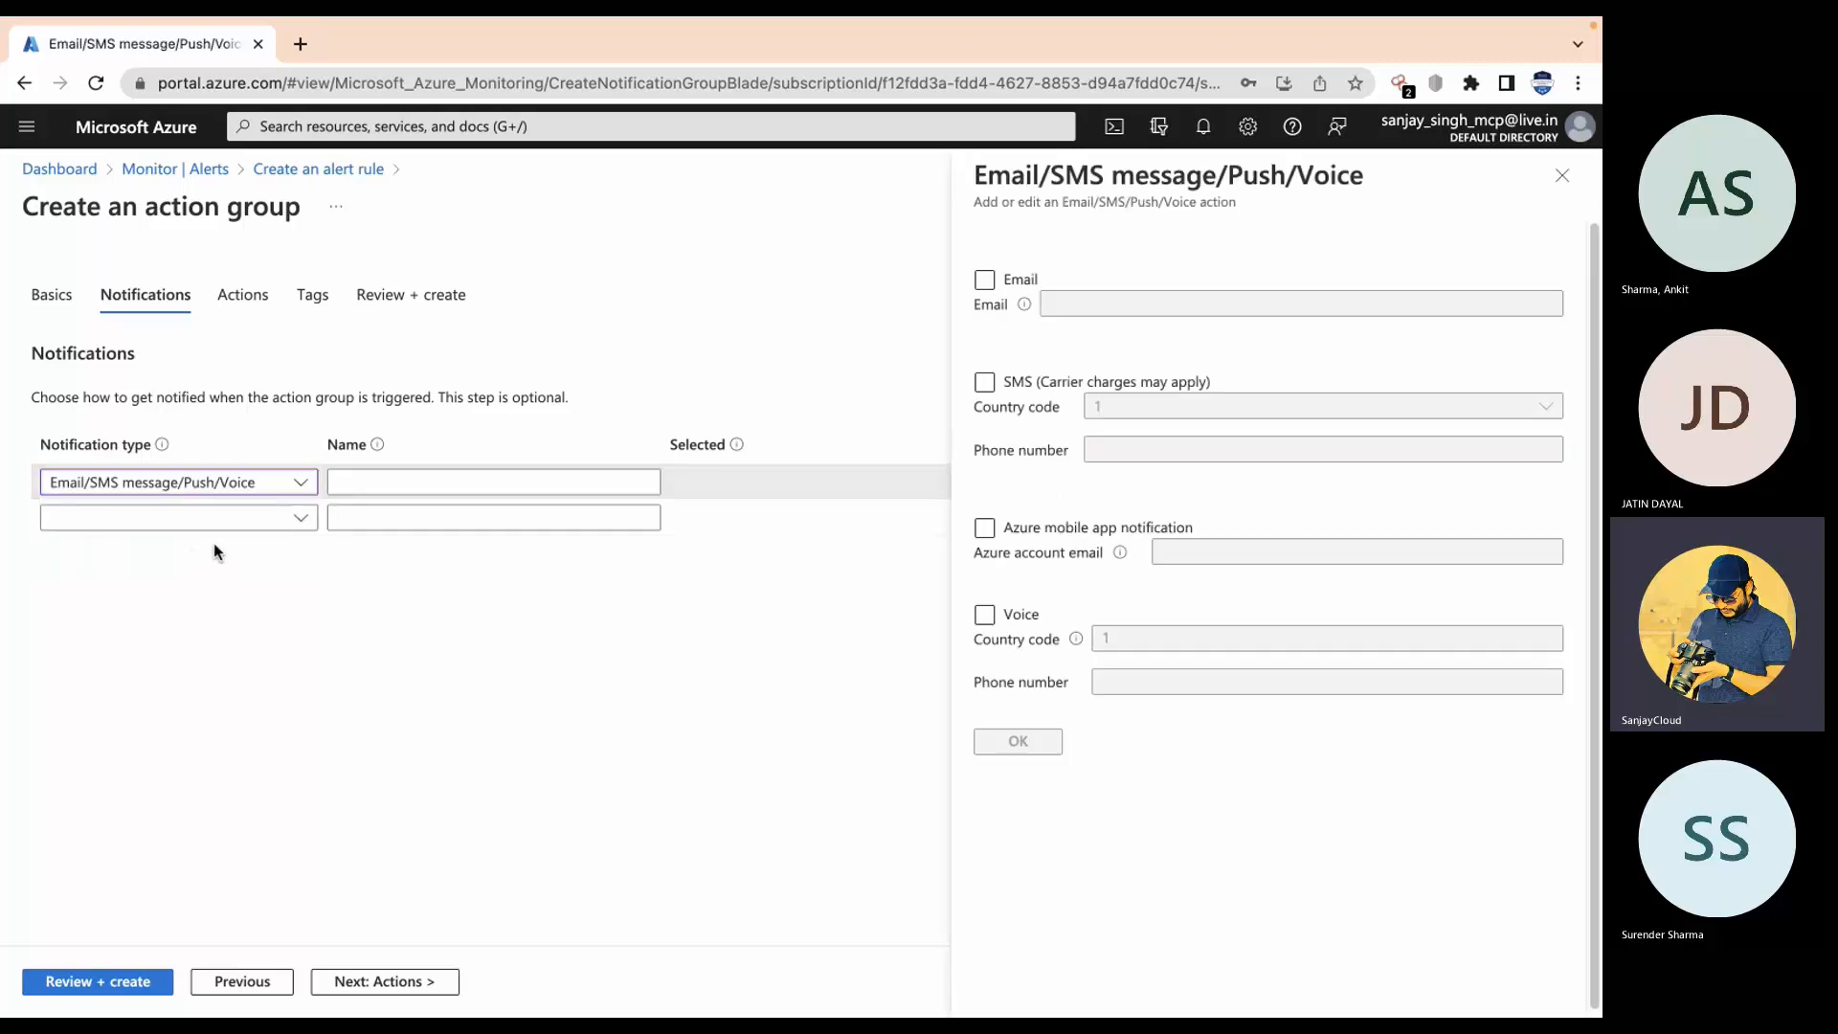
click(512, 475)
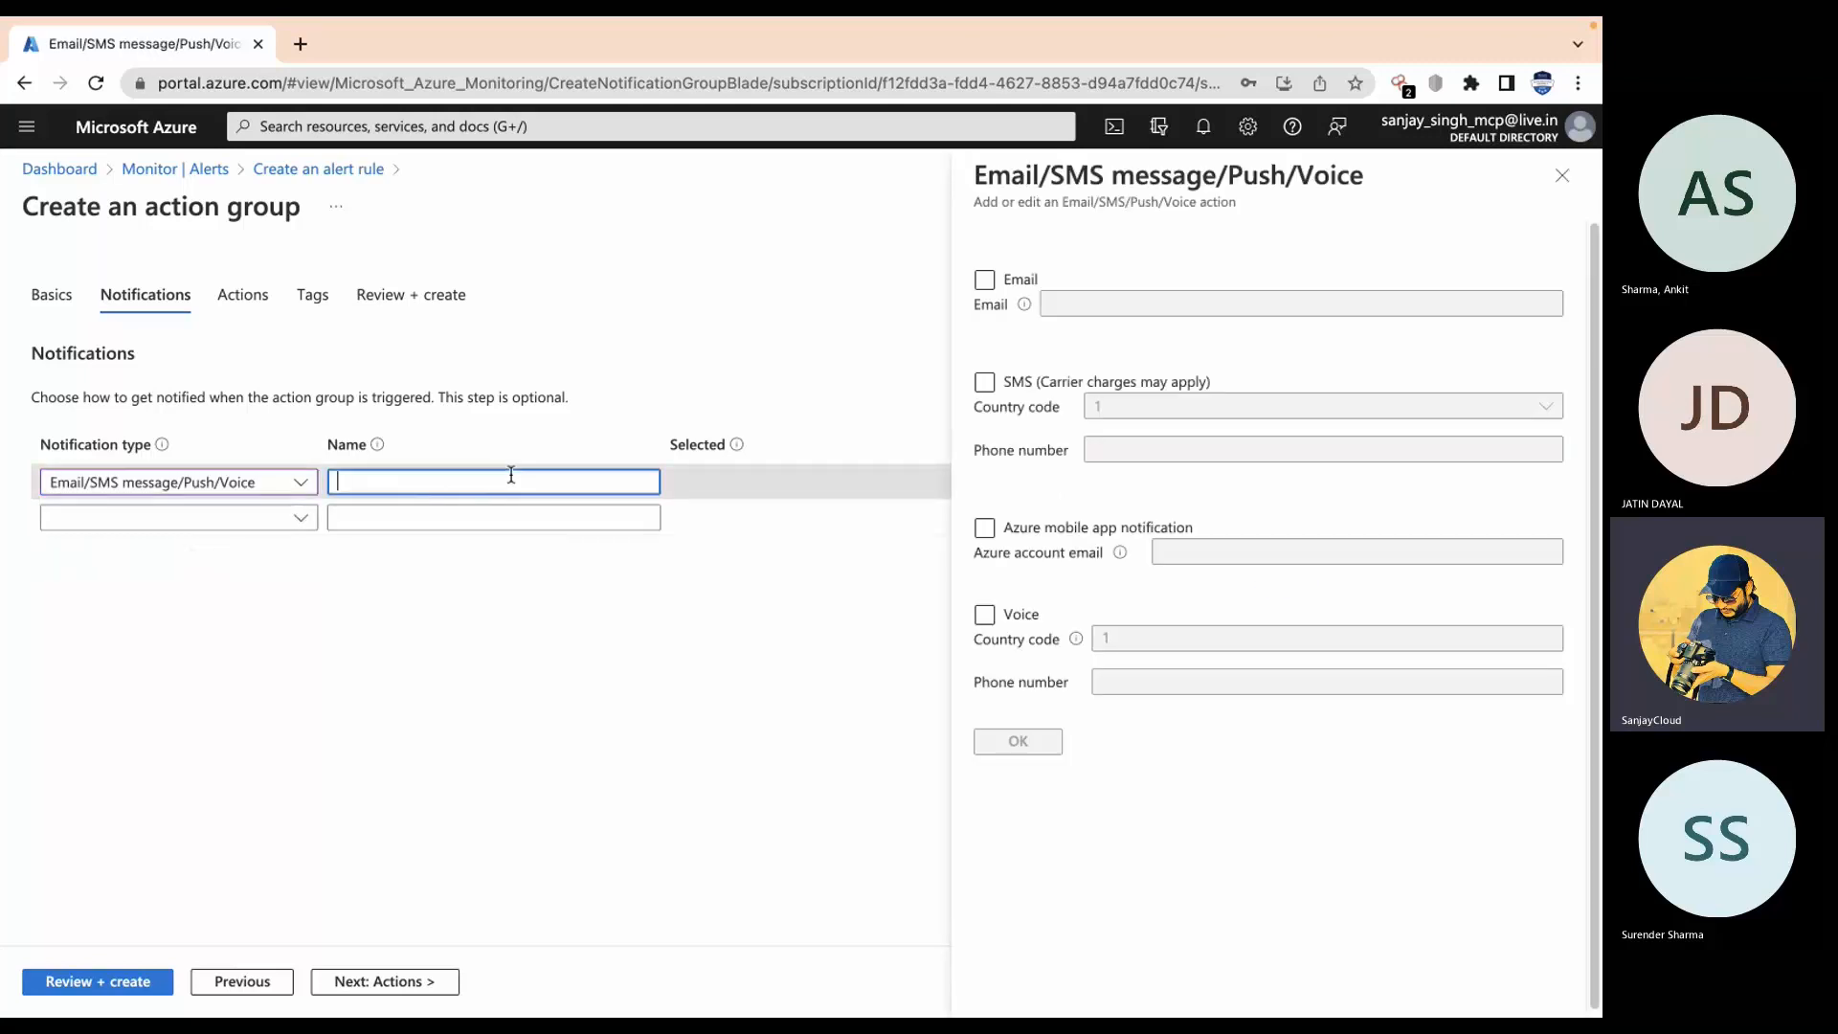
text(email)
Step: Enable Email and SMS with the recipient's e-mail address, country code 91 and phone number
click(985, 279)
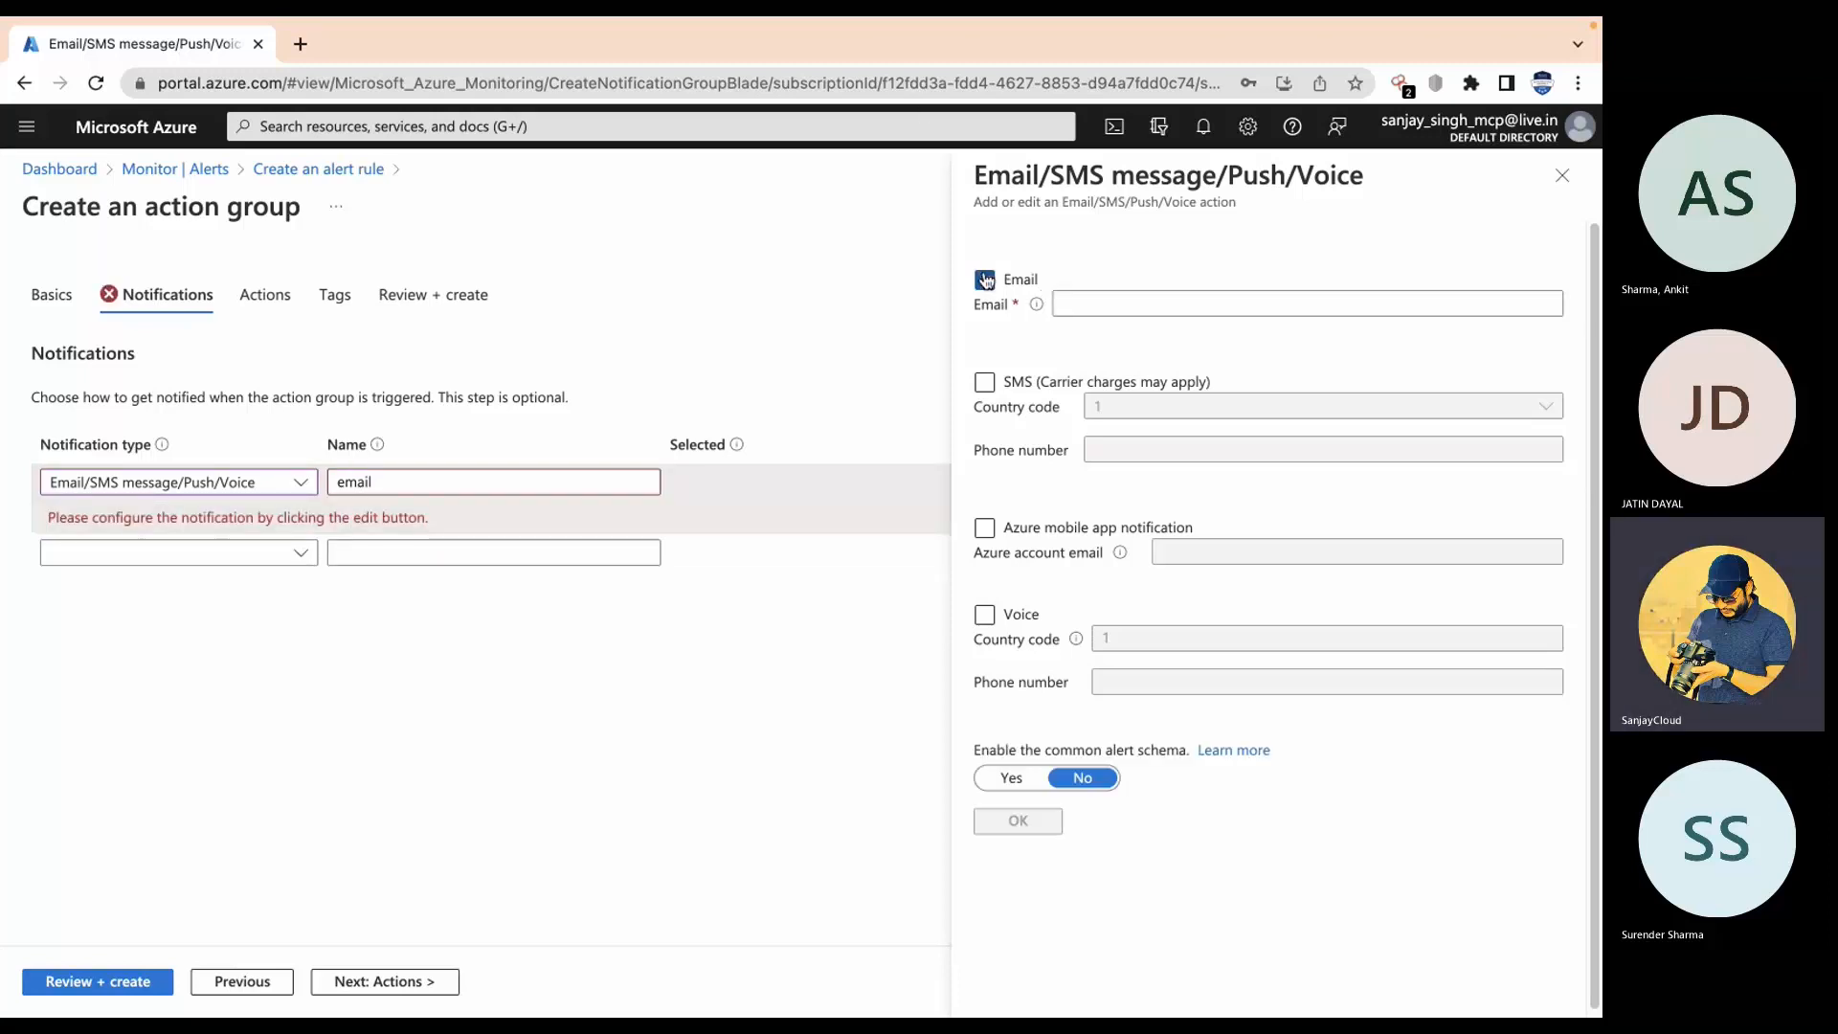
click(1125, 299)
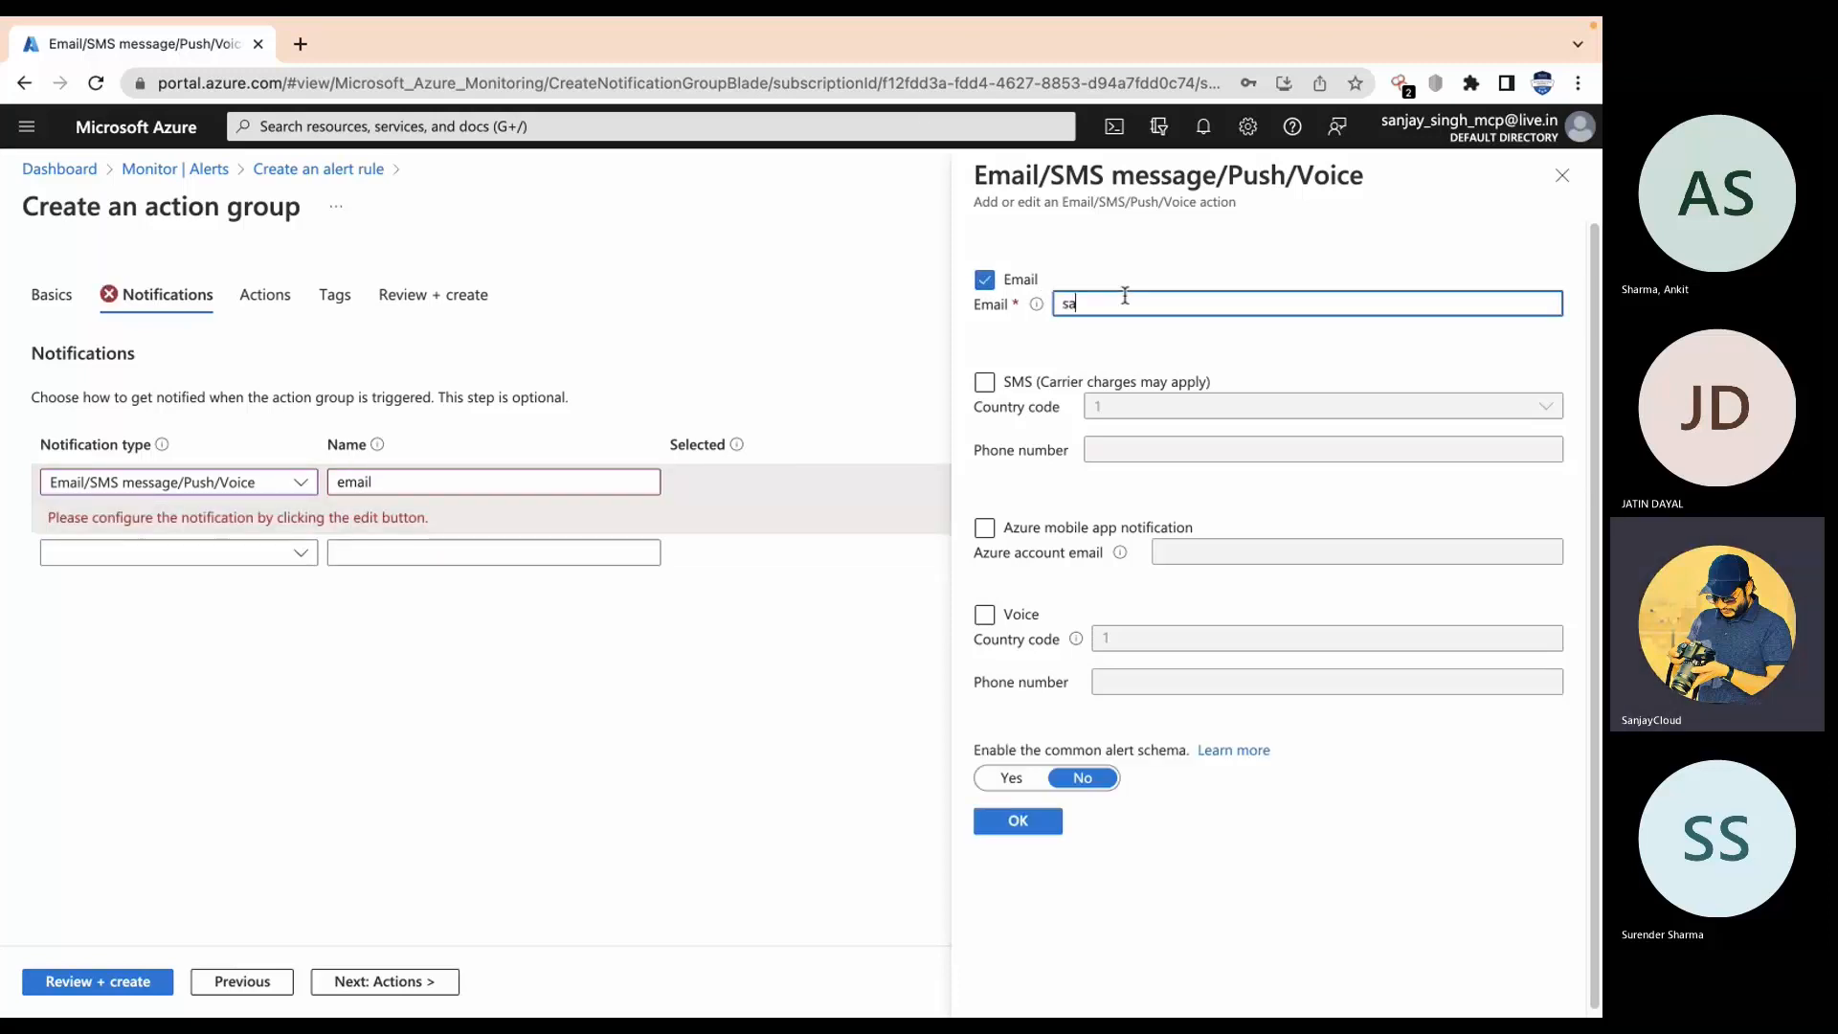
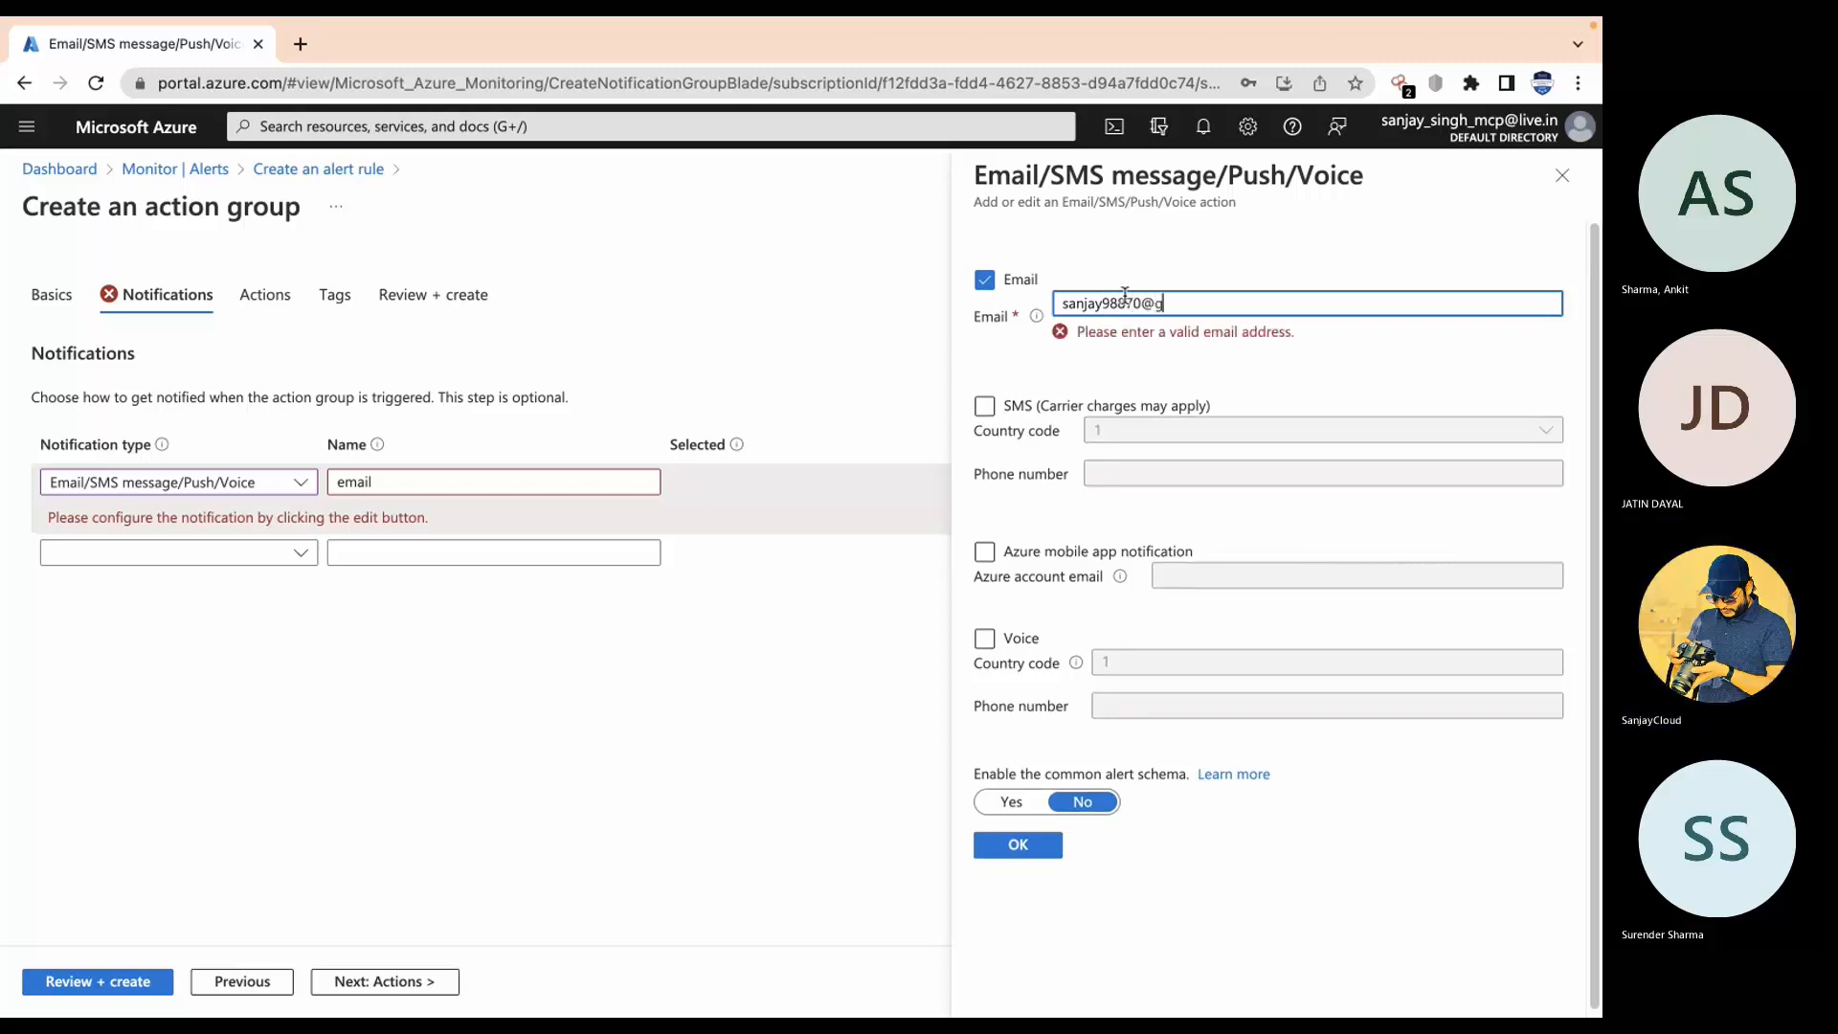
click(1020, 383)
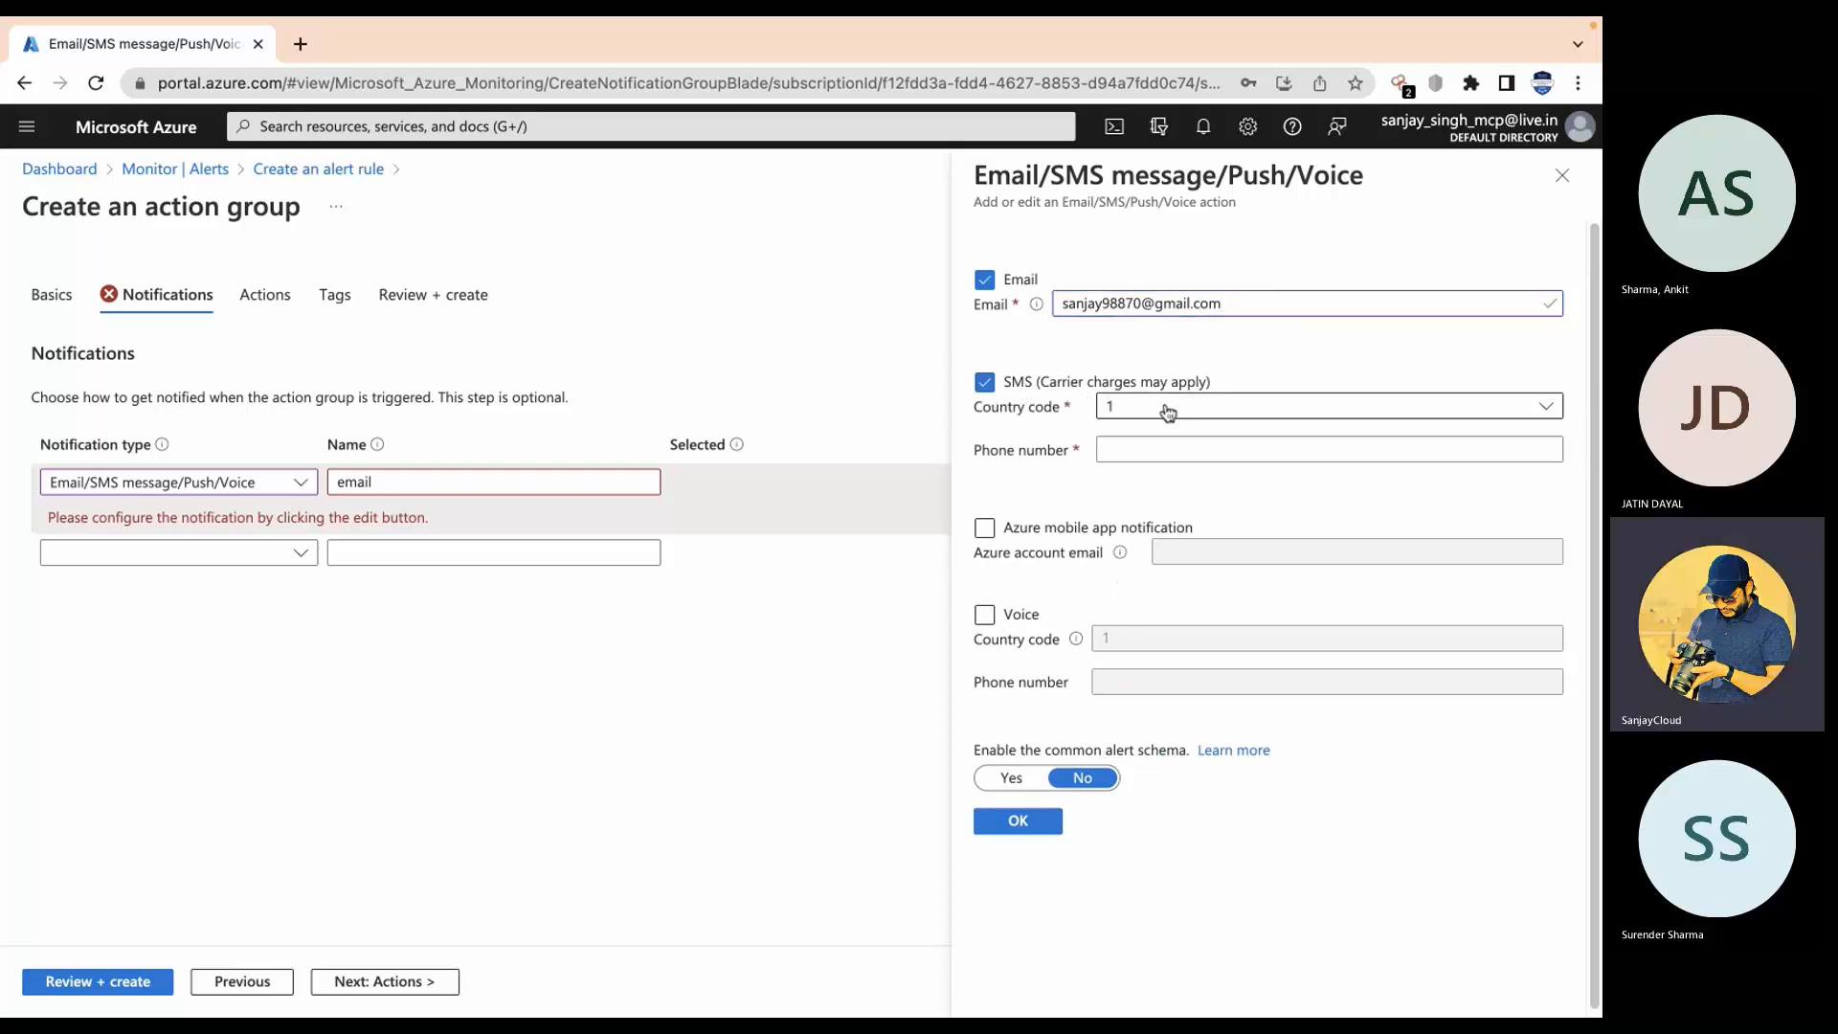
click(1168, 412)
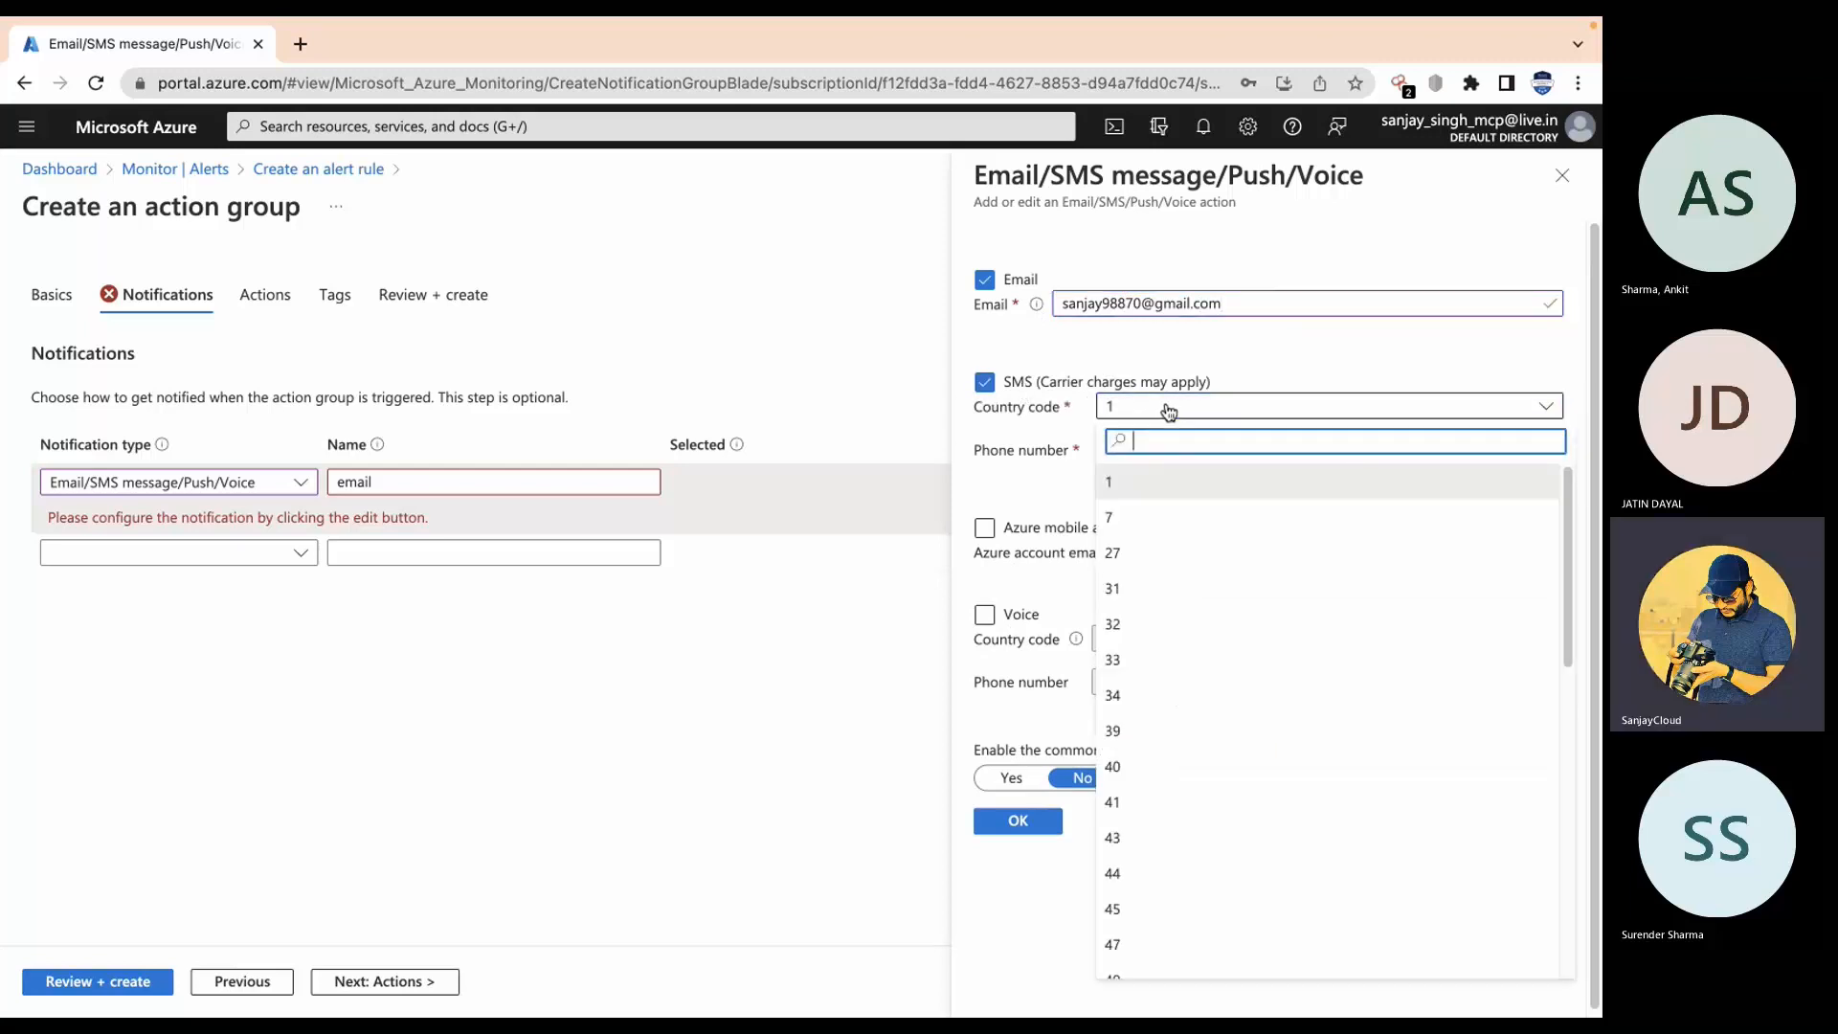
text(91)
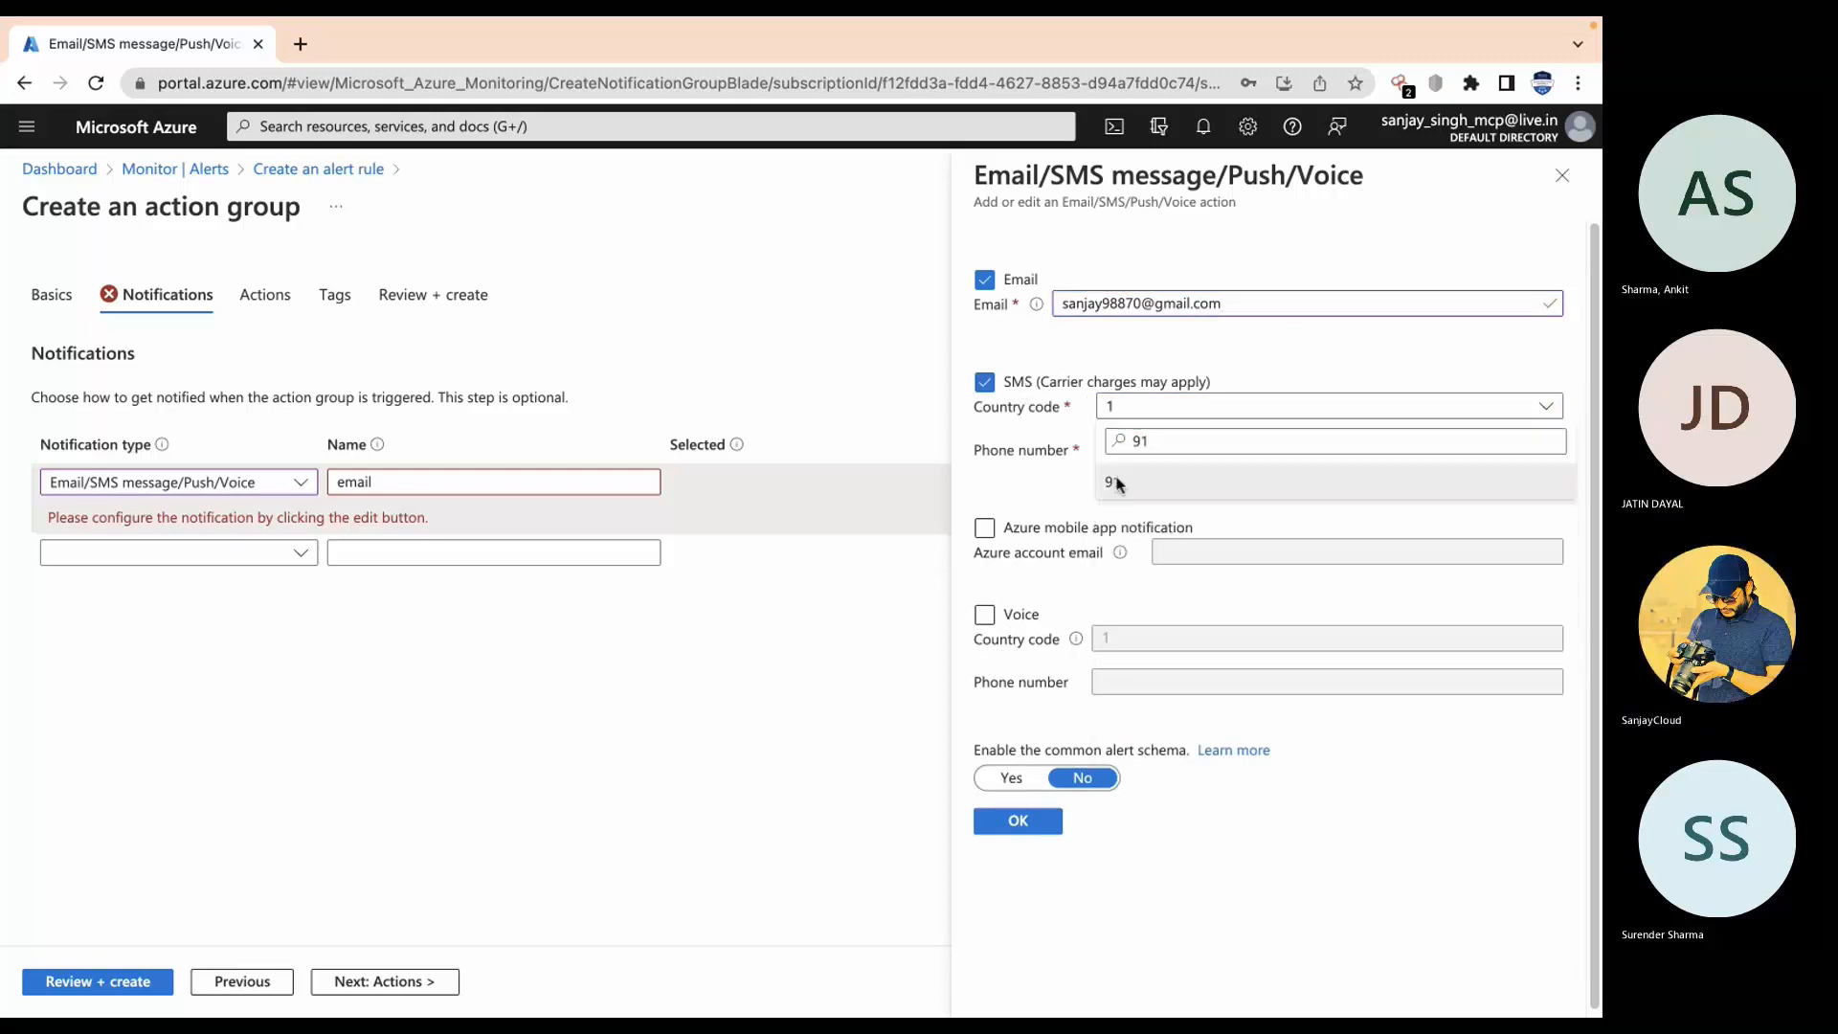
click(1117, 482)
click(1144, 442)
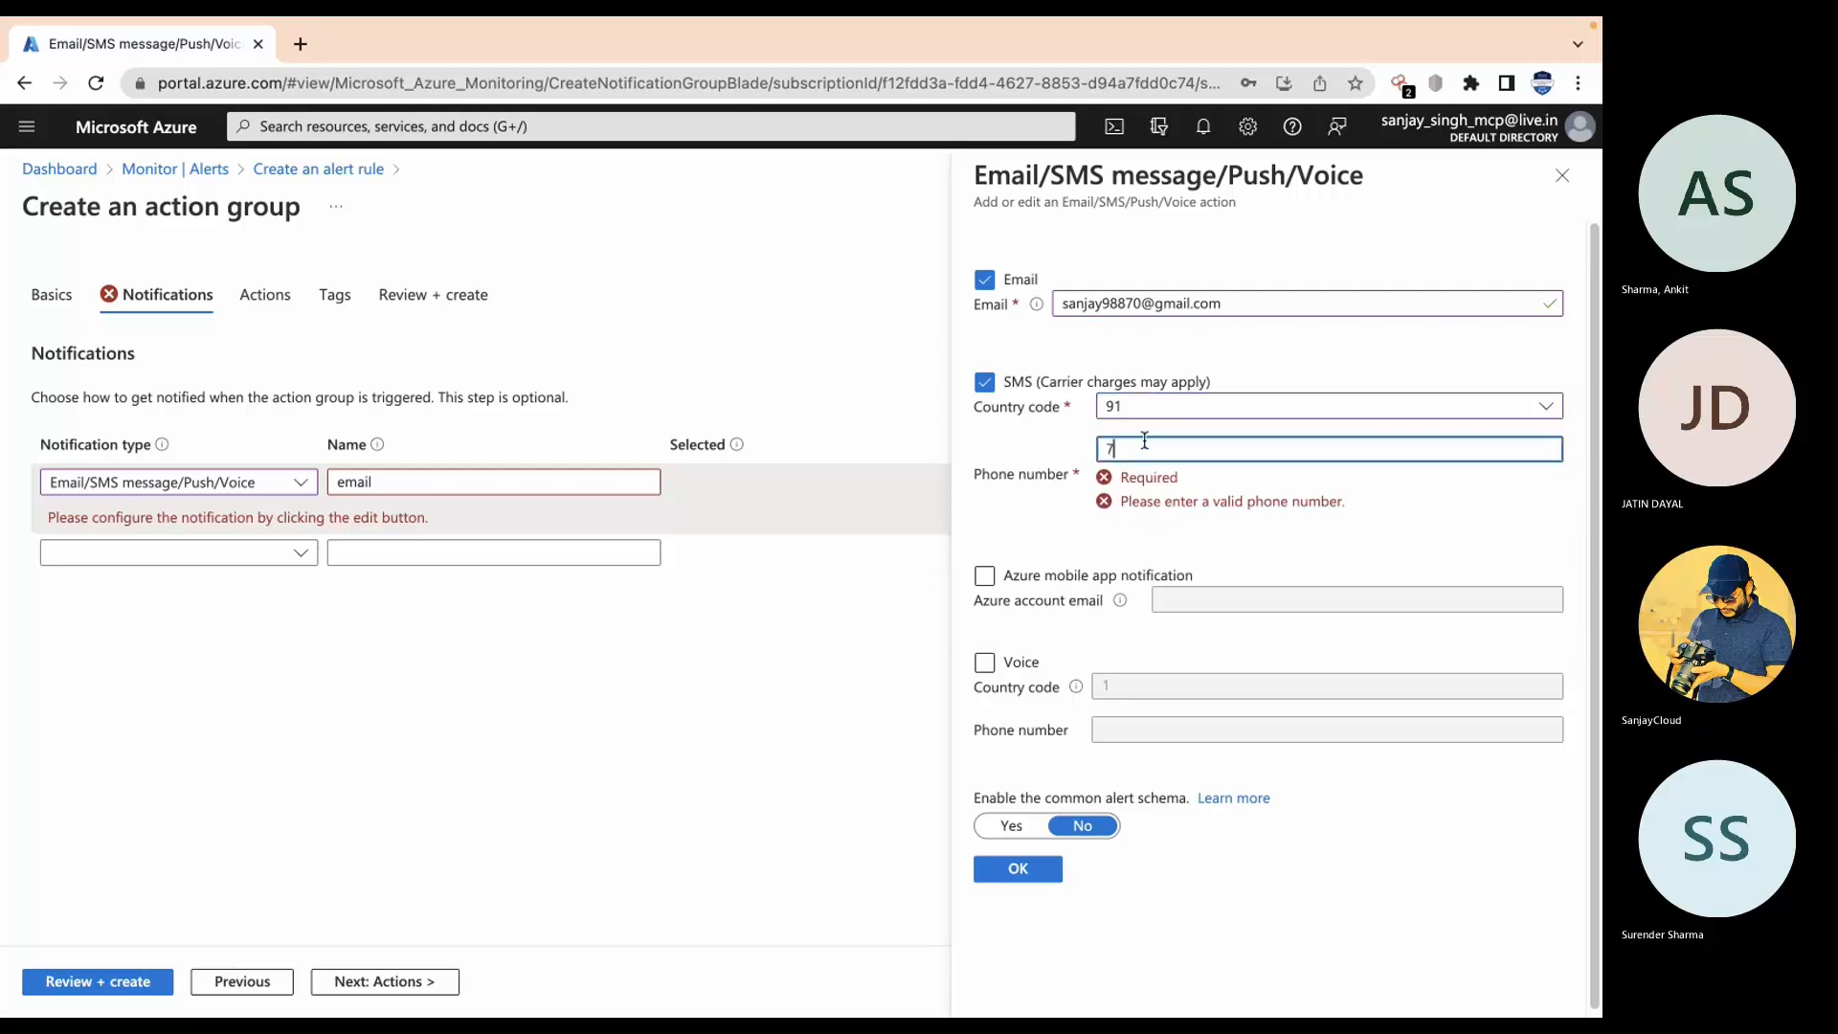
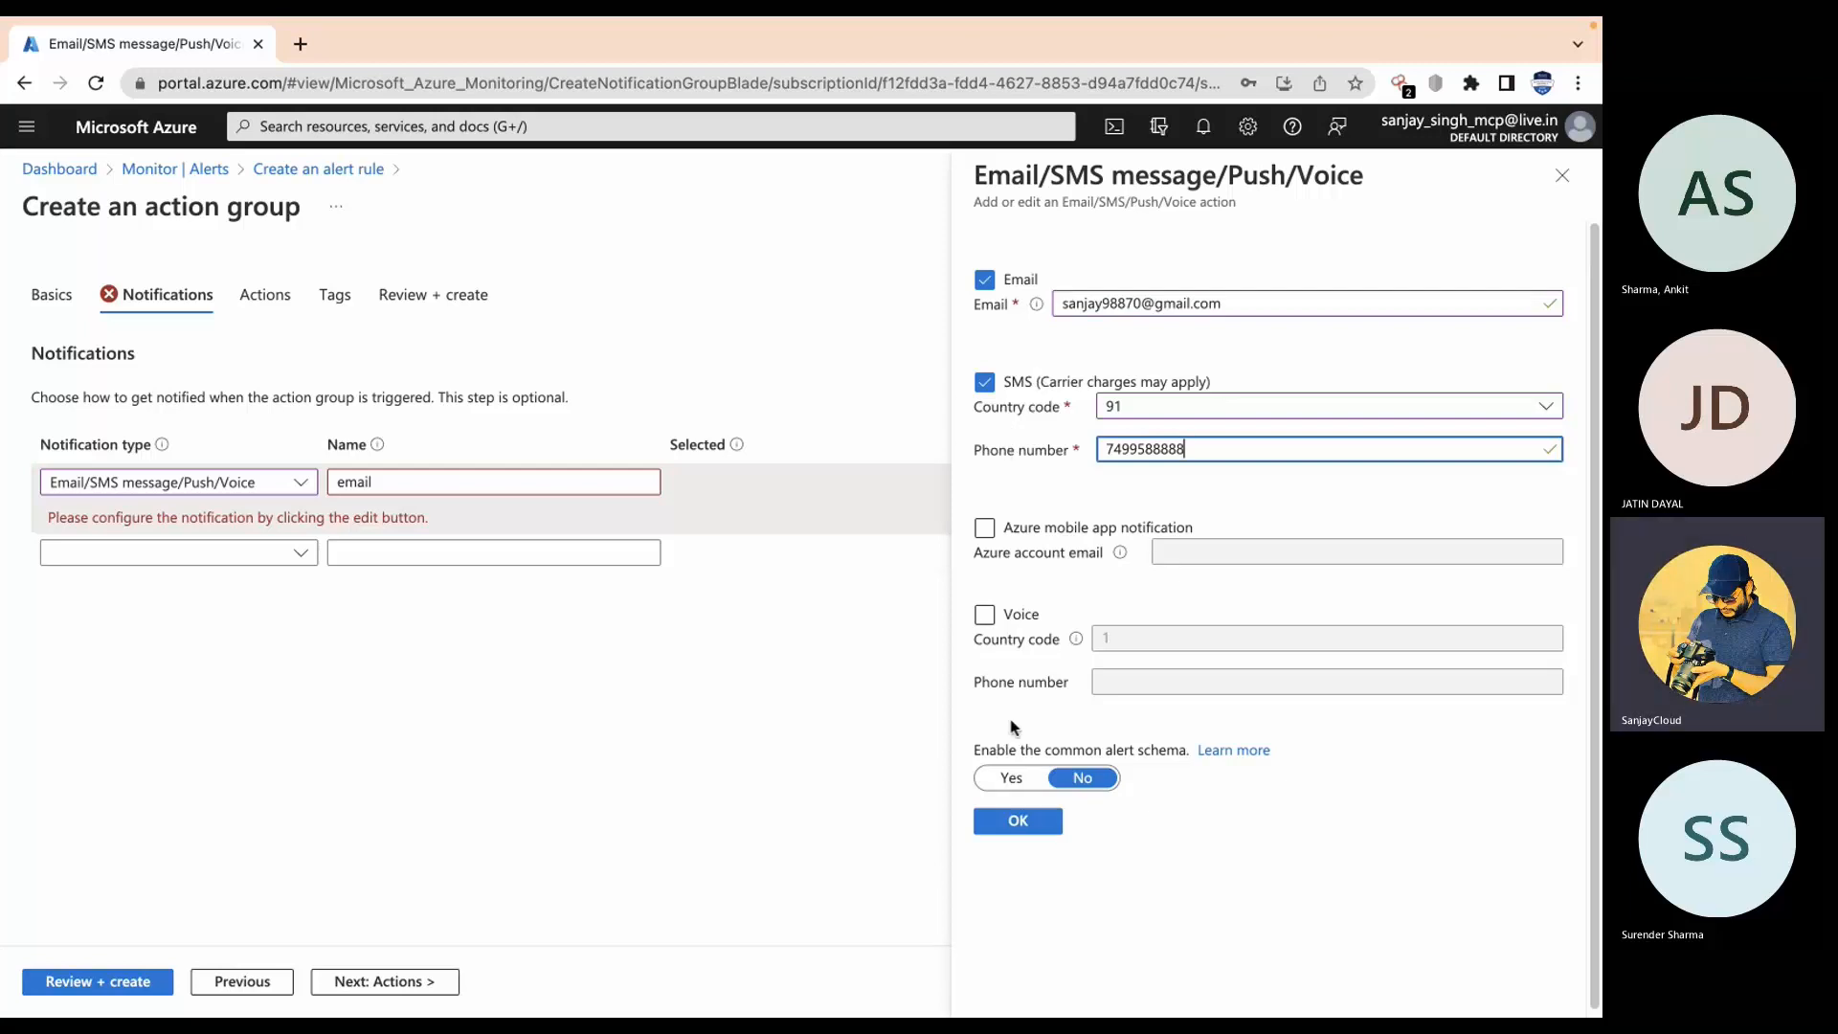
click(1014, 821)
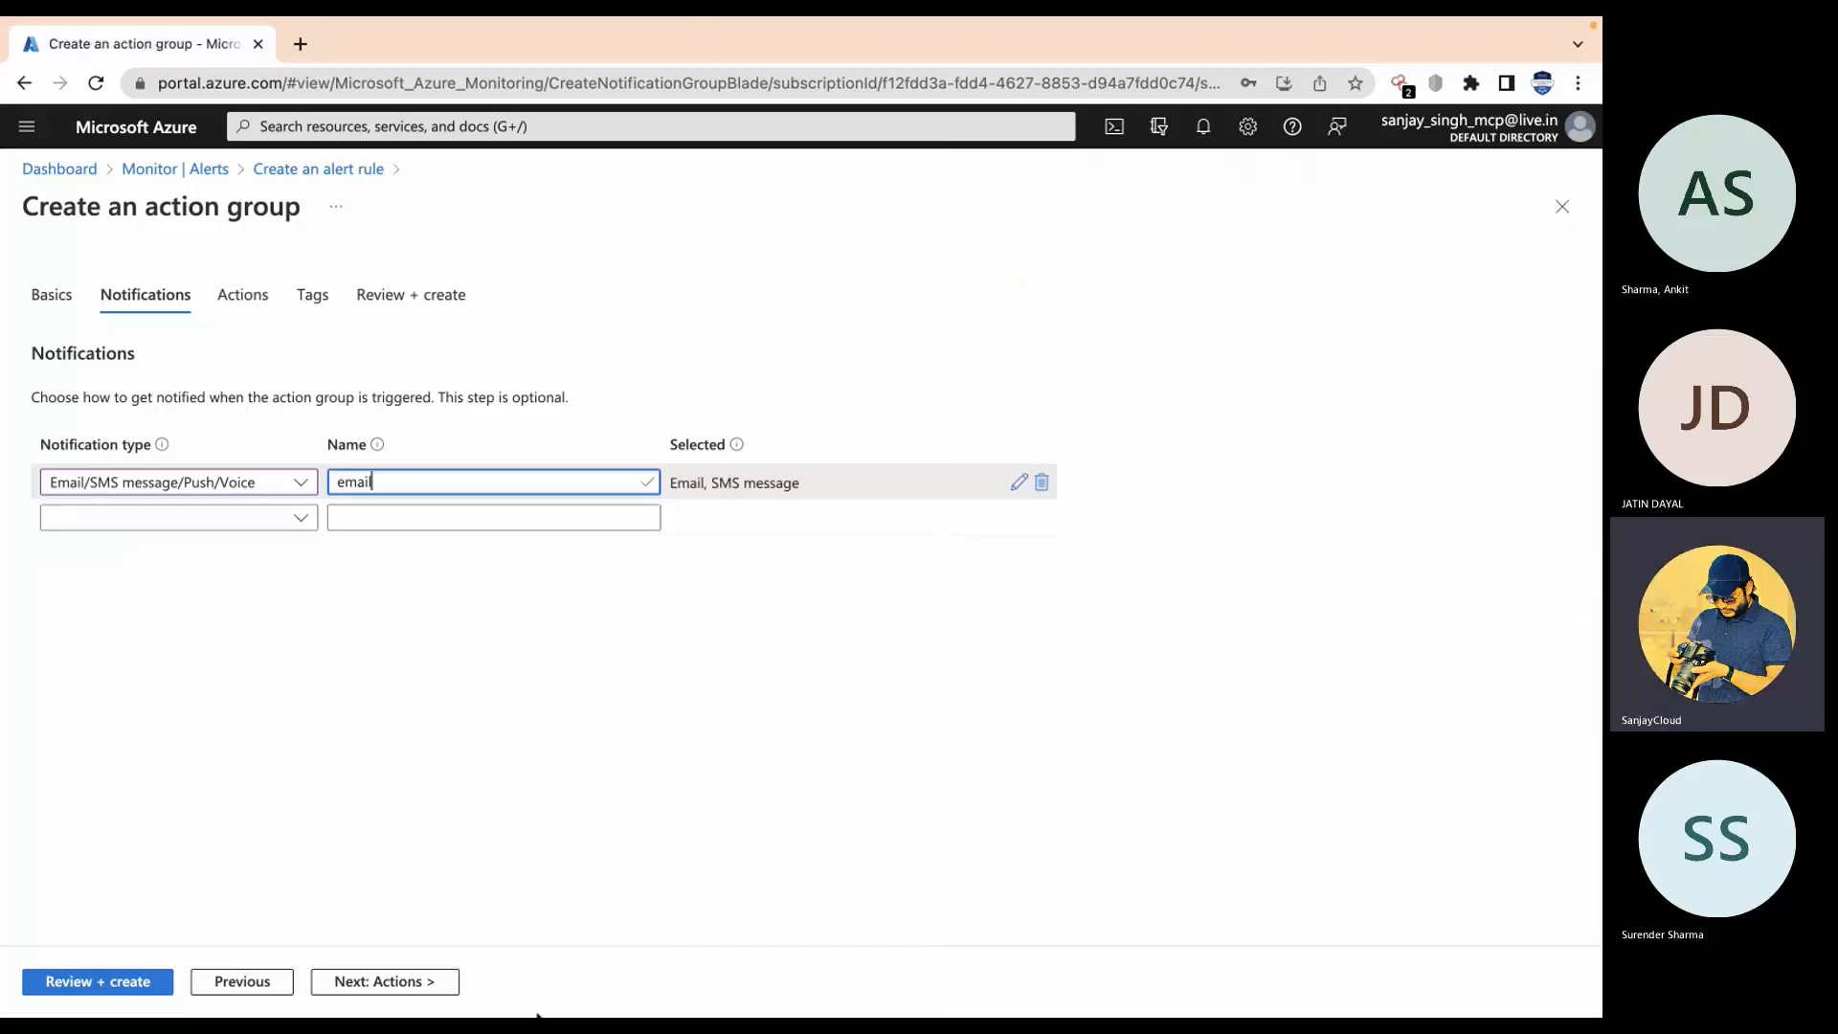
Step: Skip actions and tags, review, and create the demo-vm1 action group
click(388, 982)
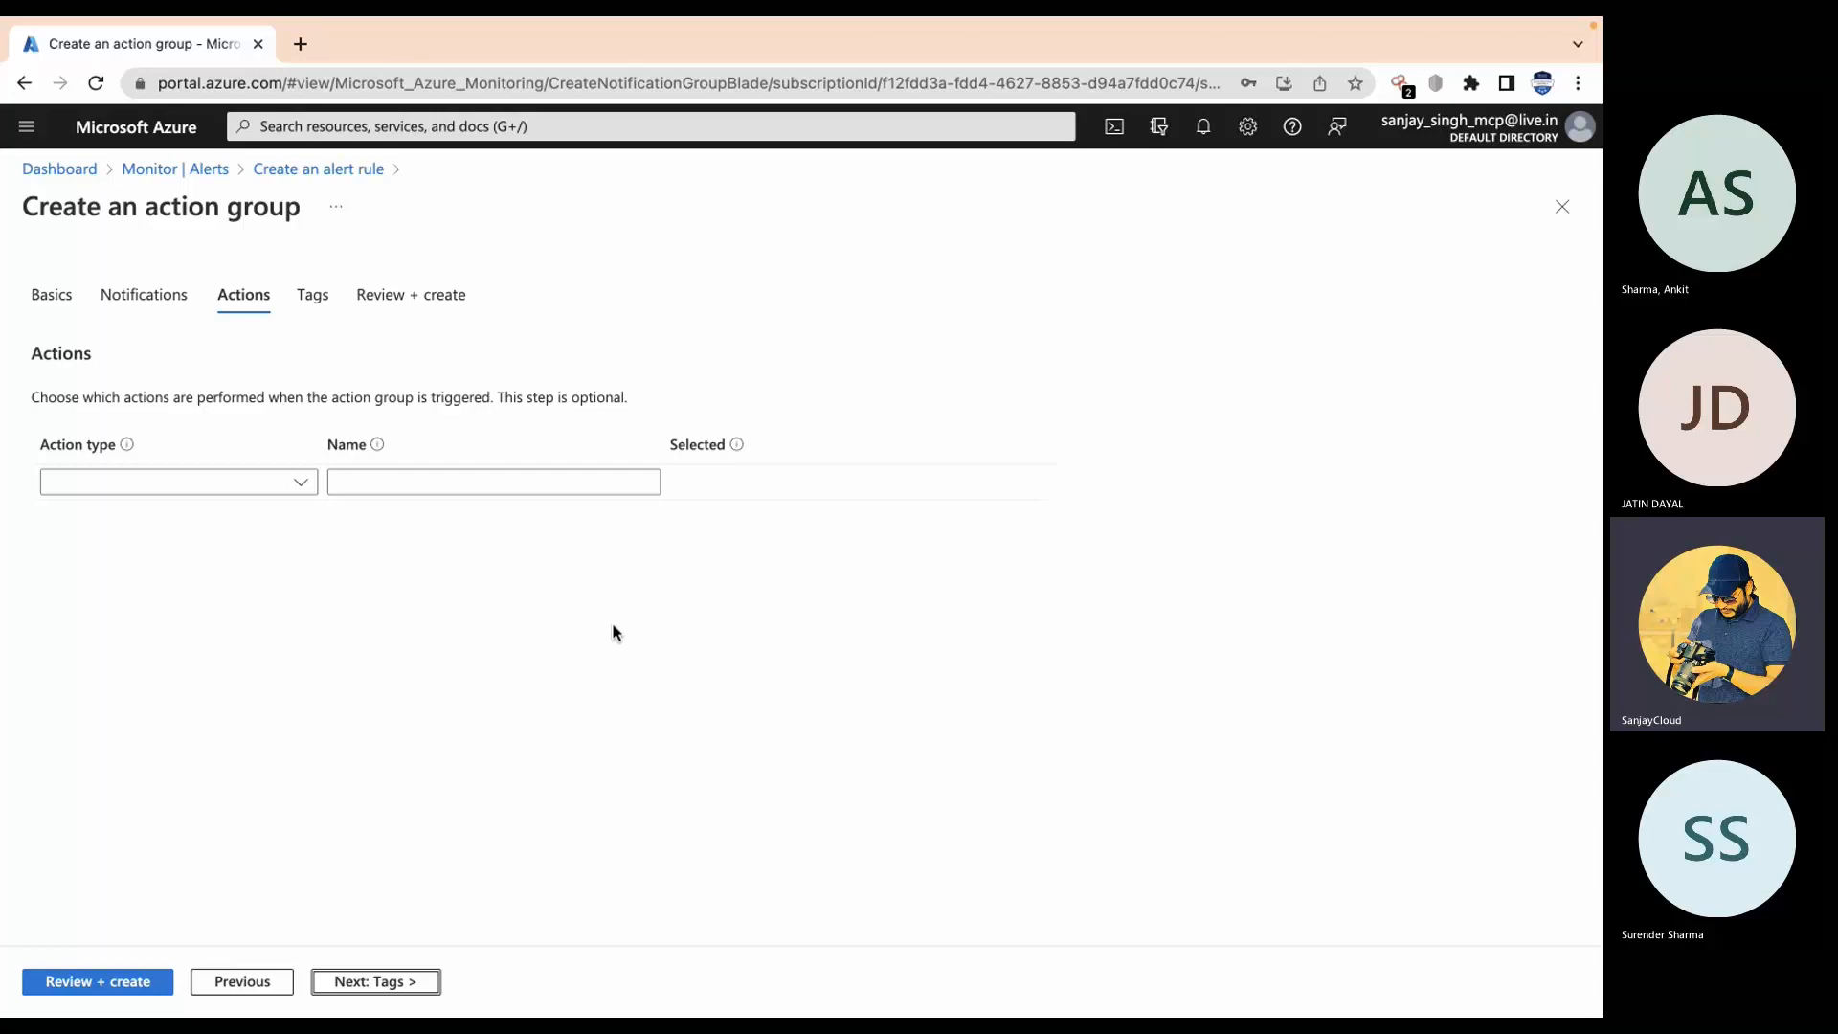
click(295, 484)
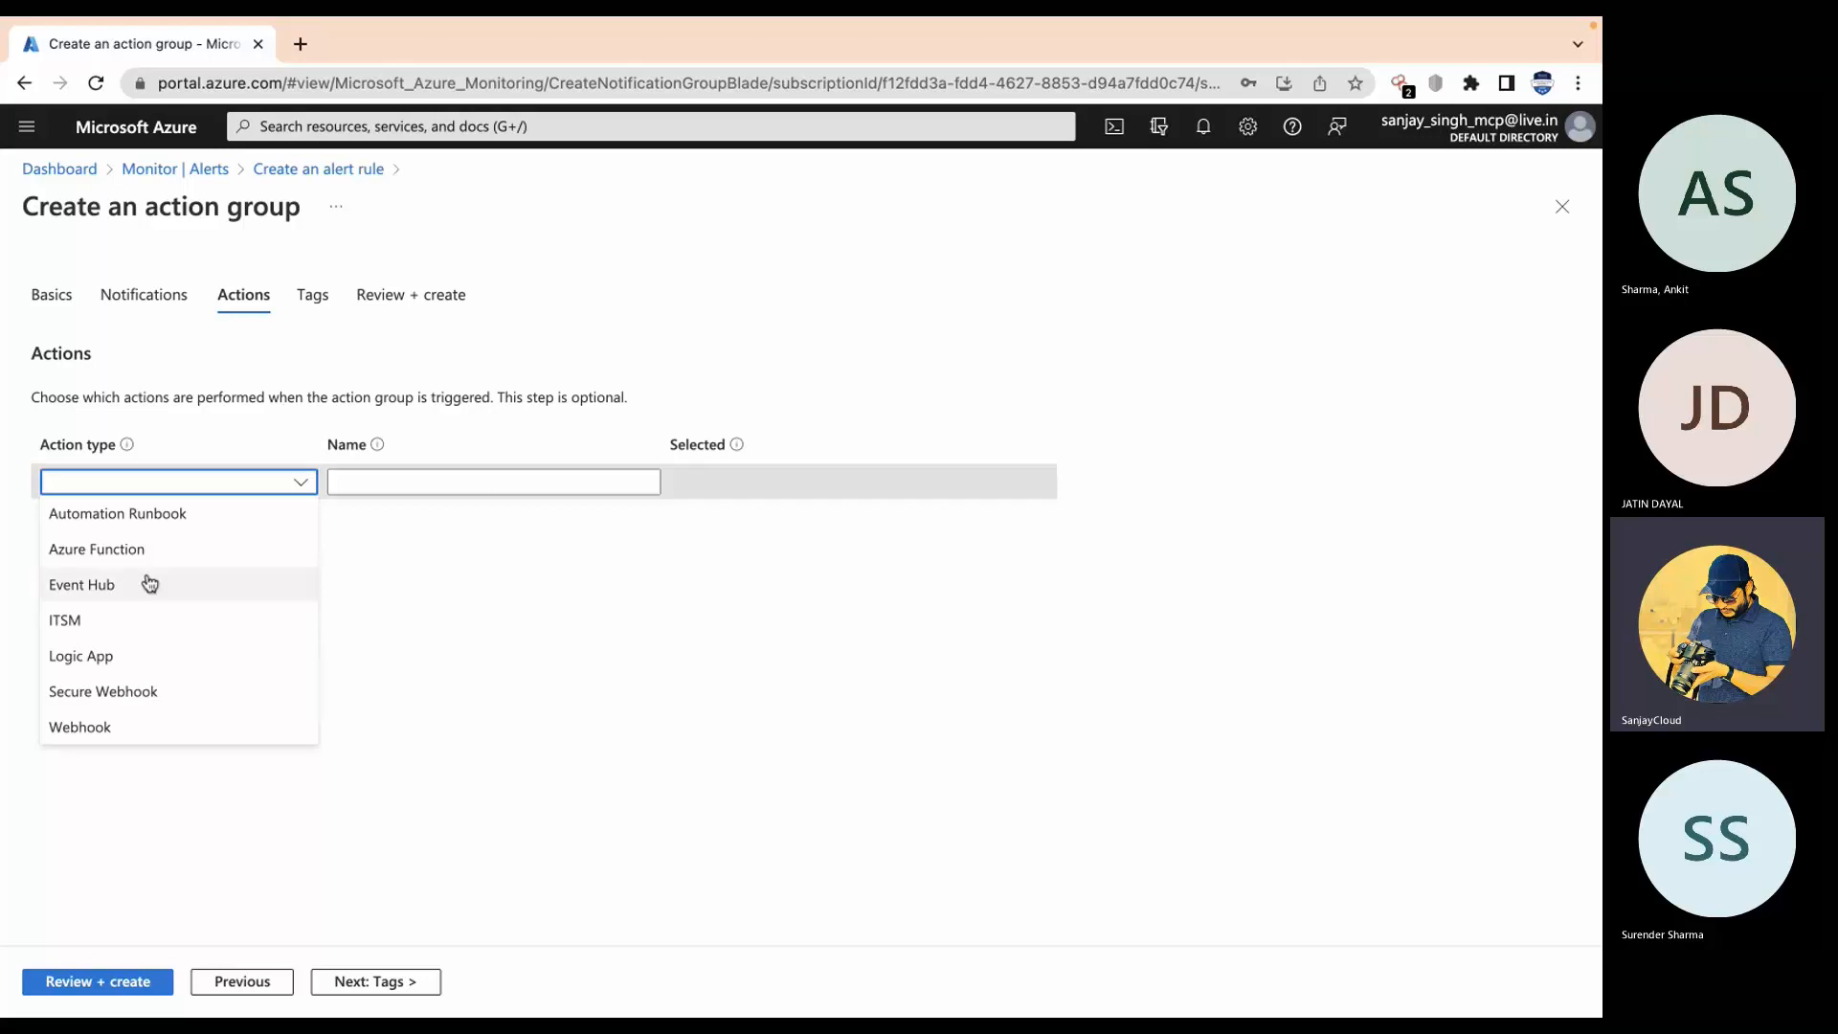
click(1046, 777)
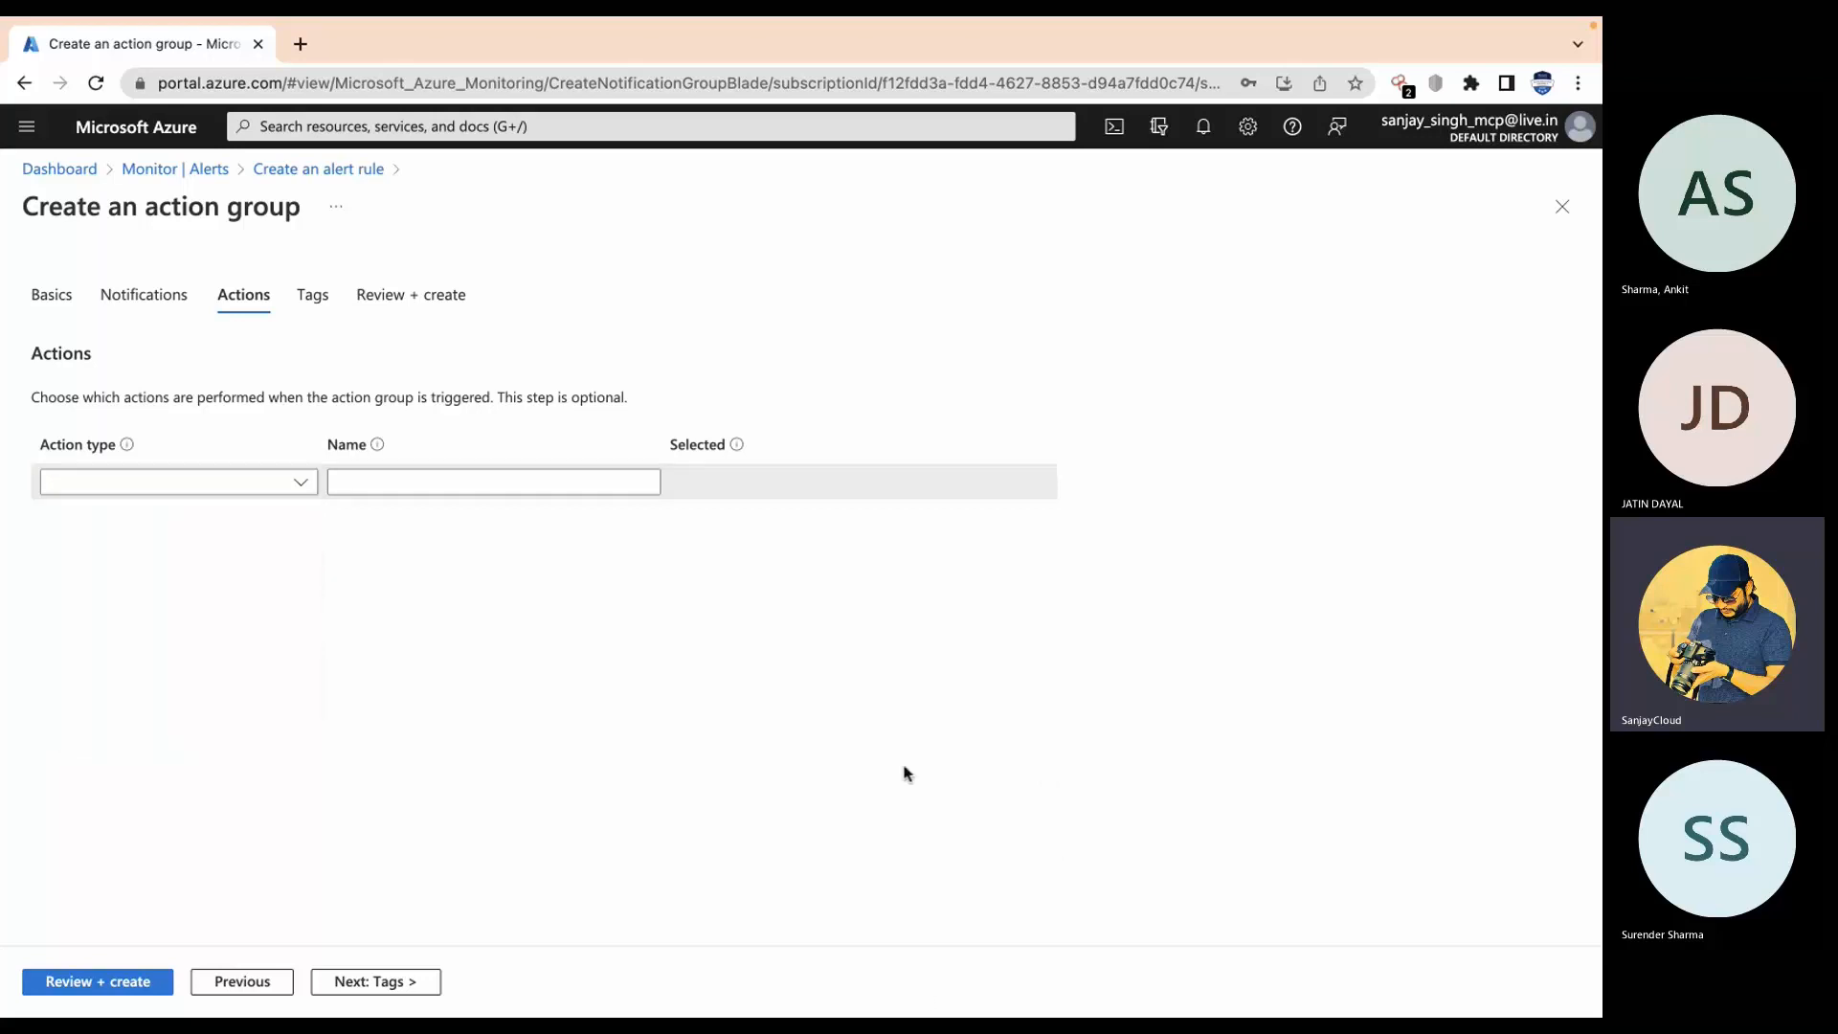
click(410, 991)
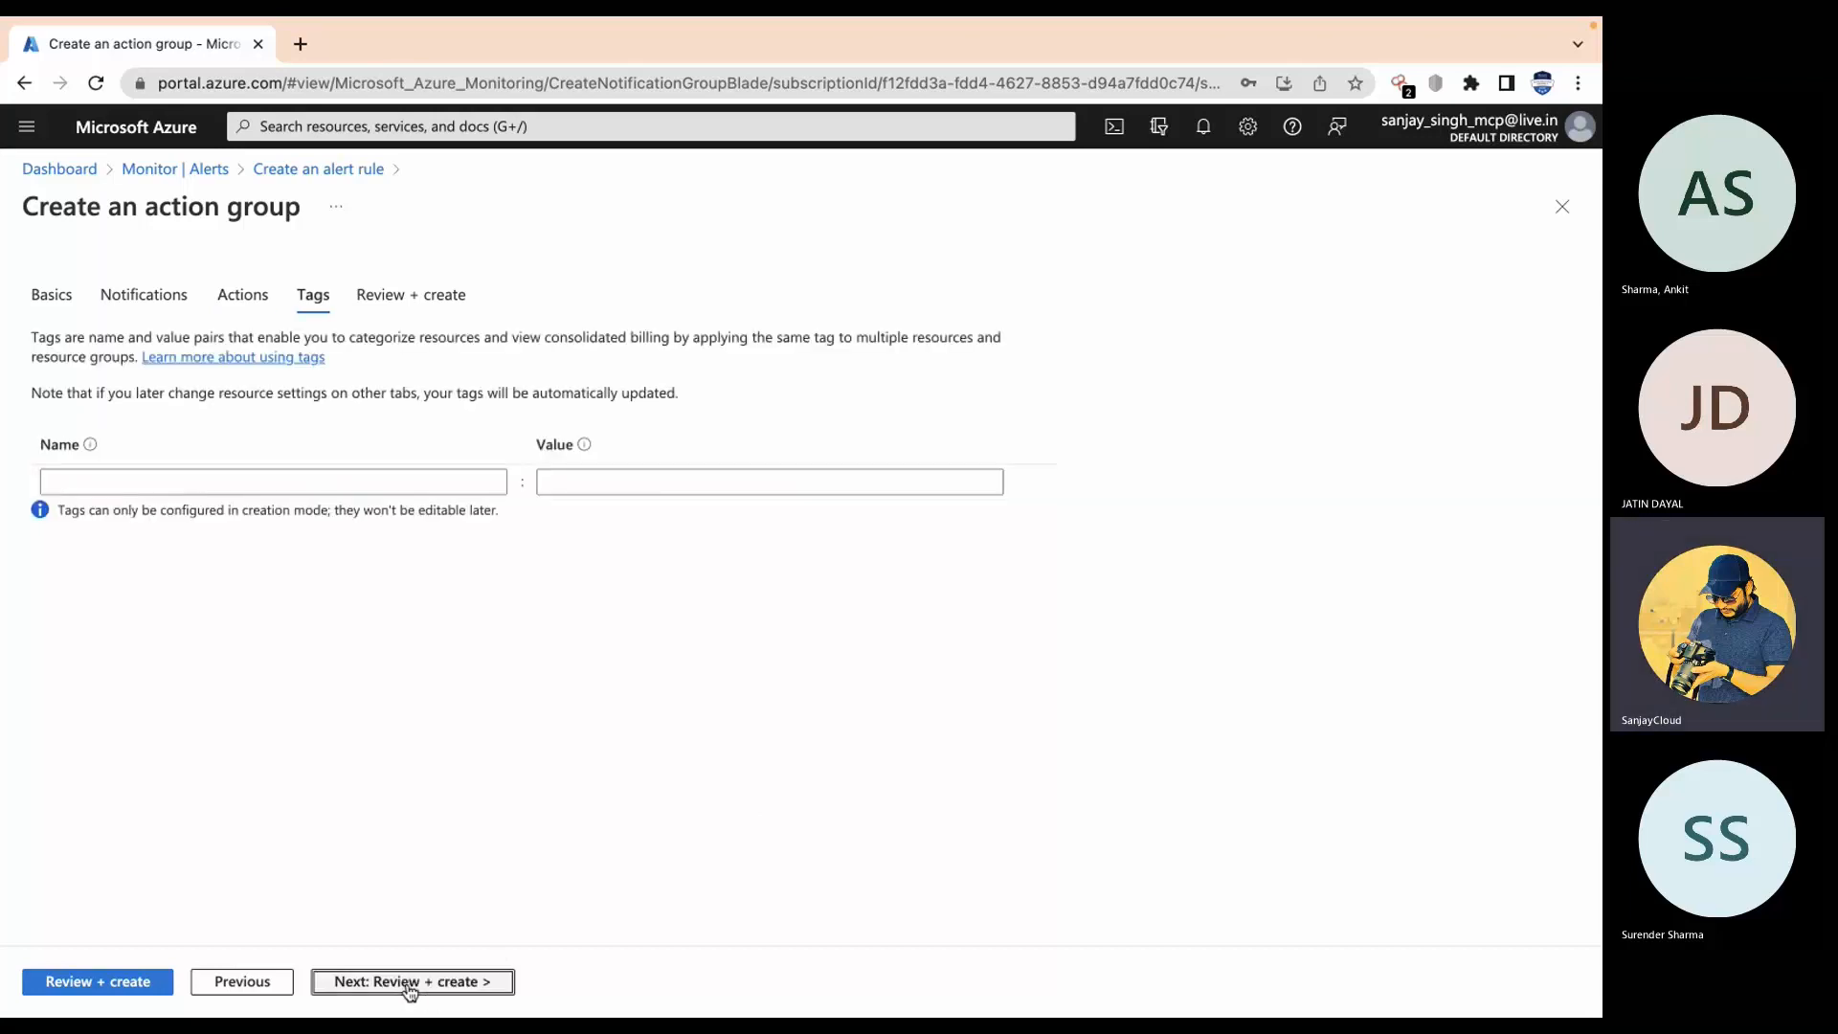
click(417, 989)
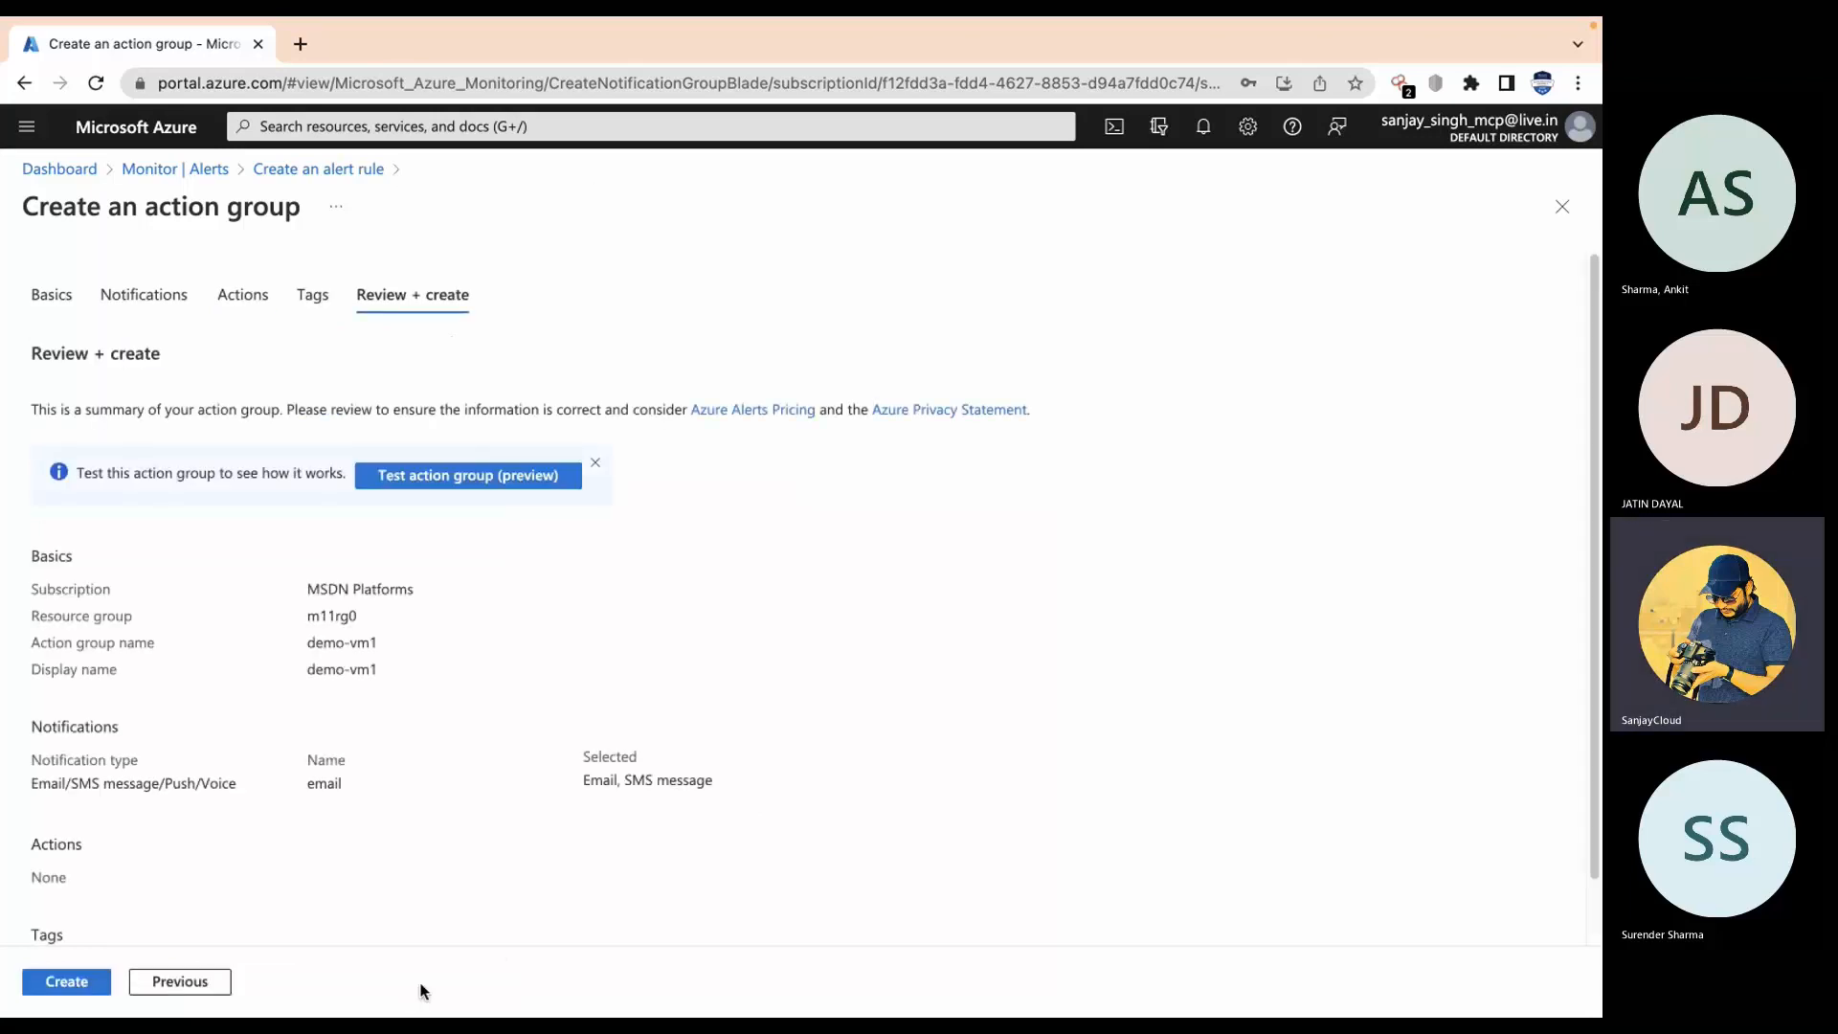
click(79, 990)
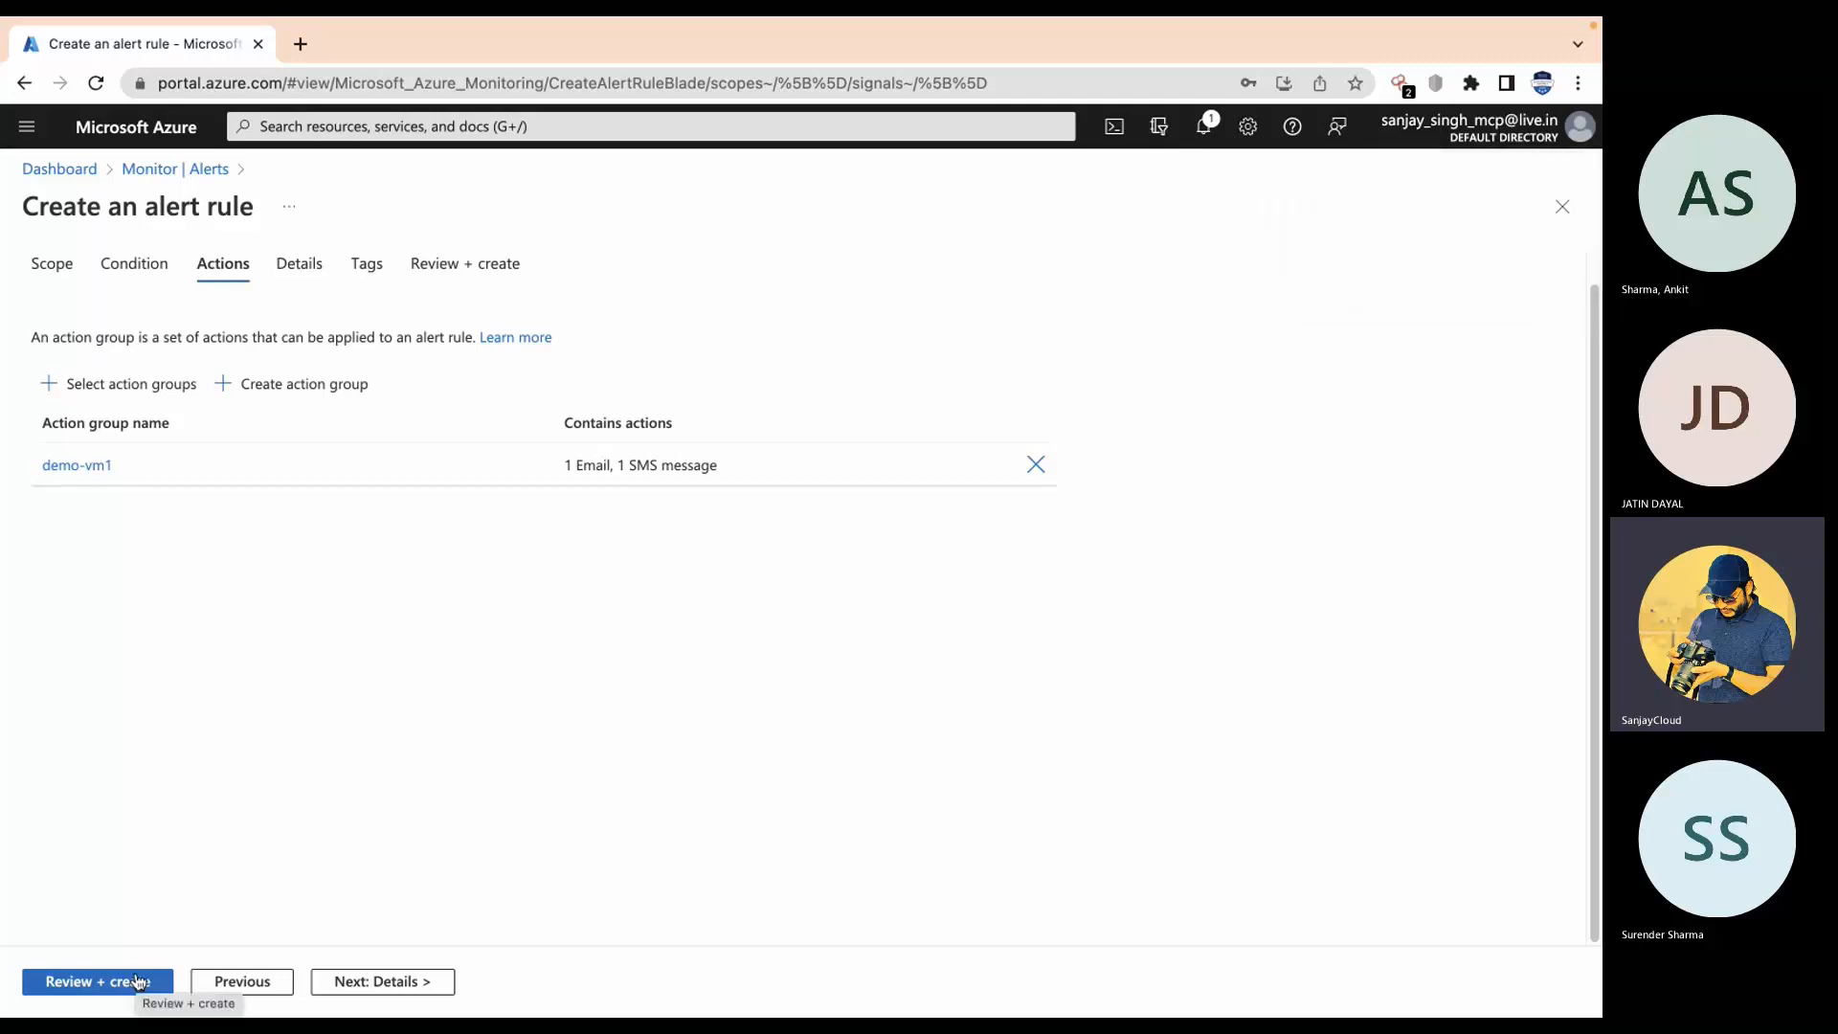
Step: Name the alert rule 'vm1-restart', check advanced options, review and create it
click(380, 981)
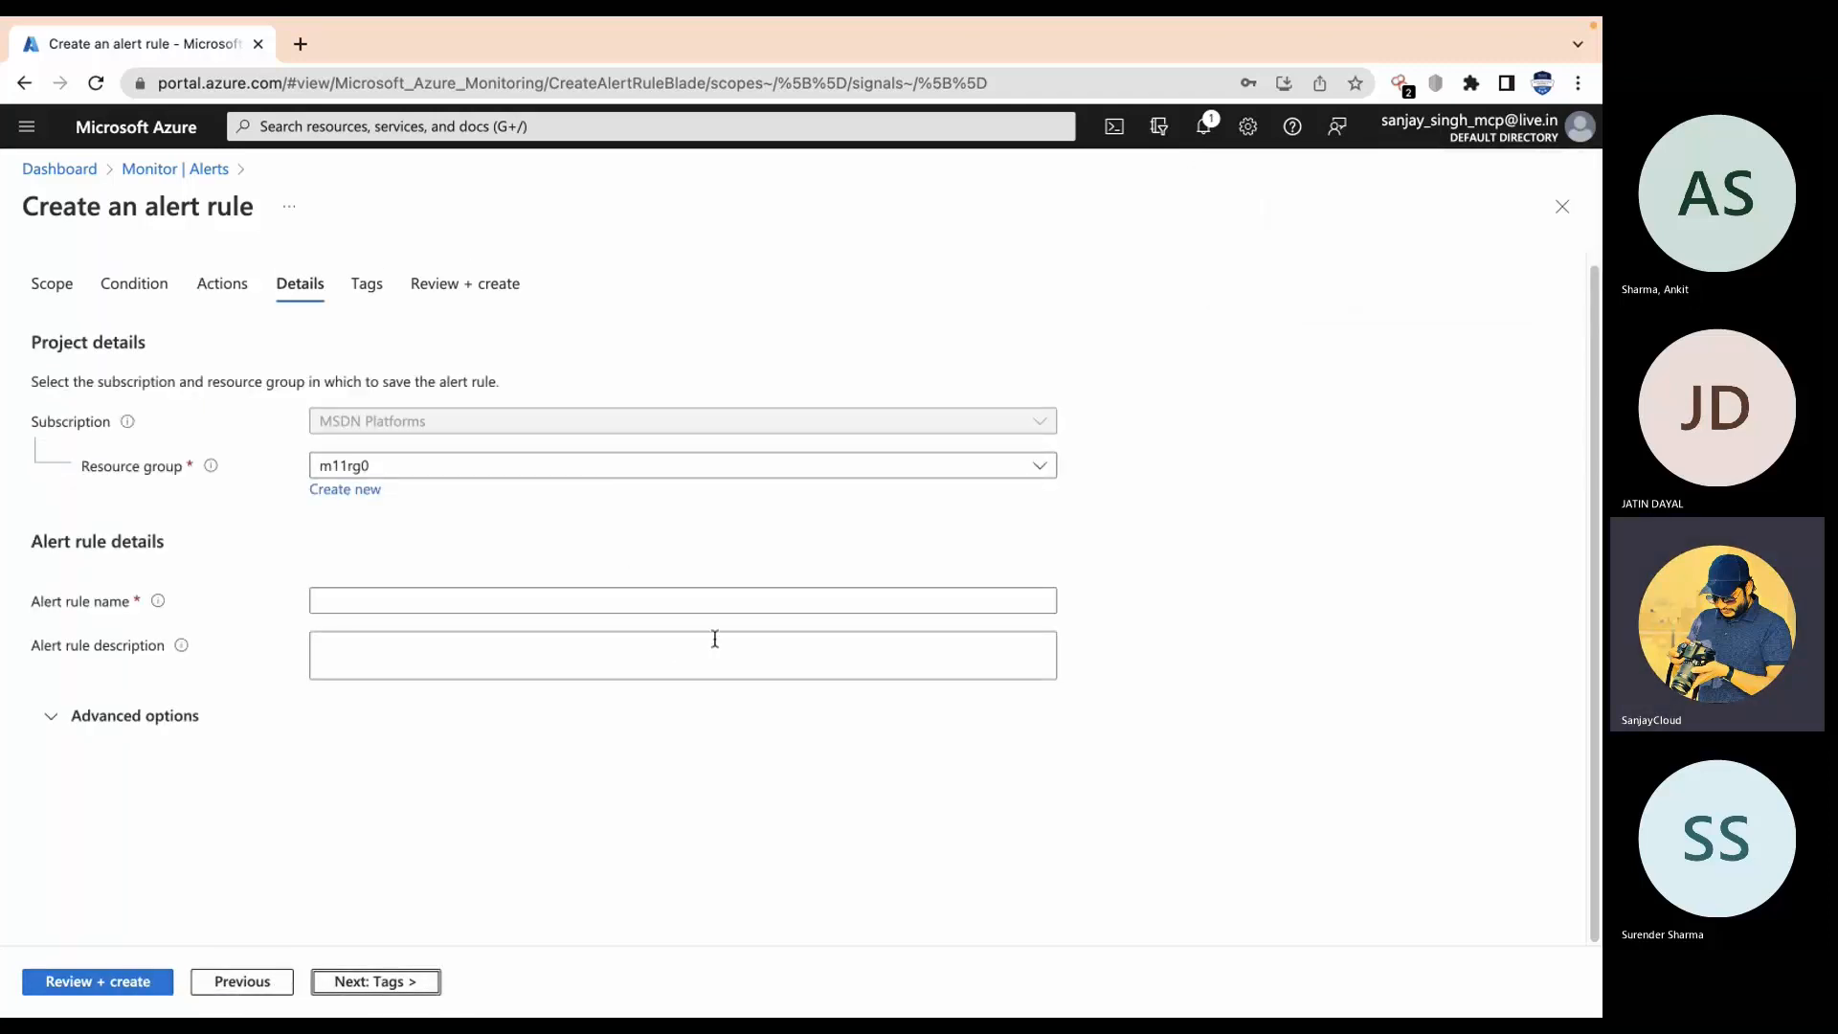
click(828, 608)
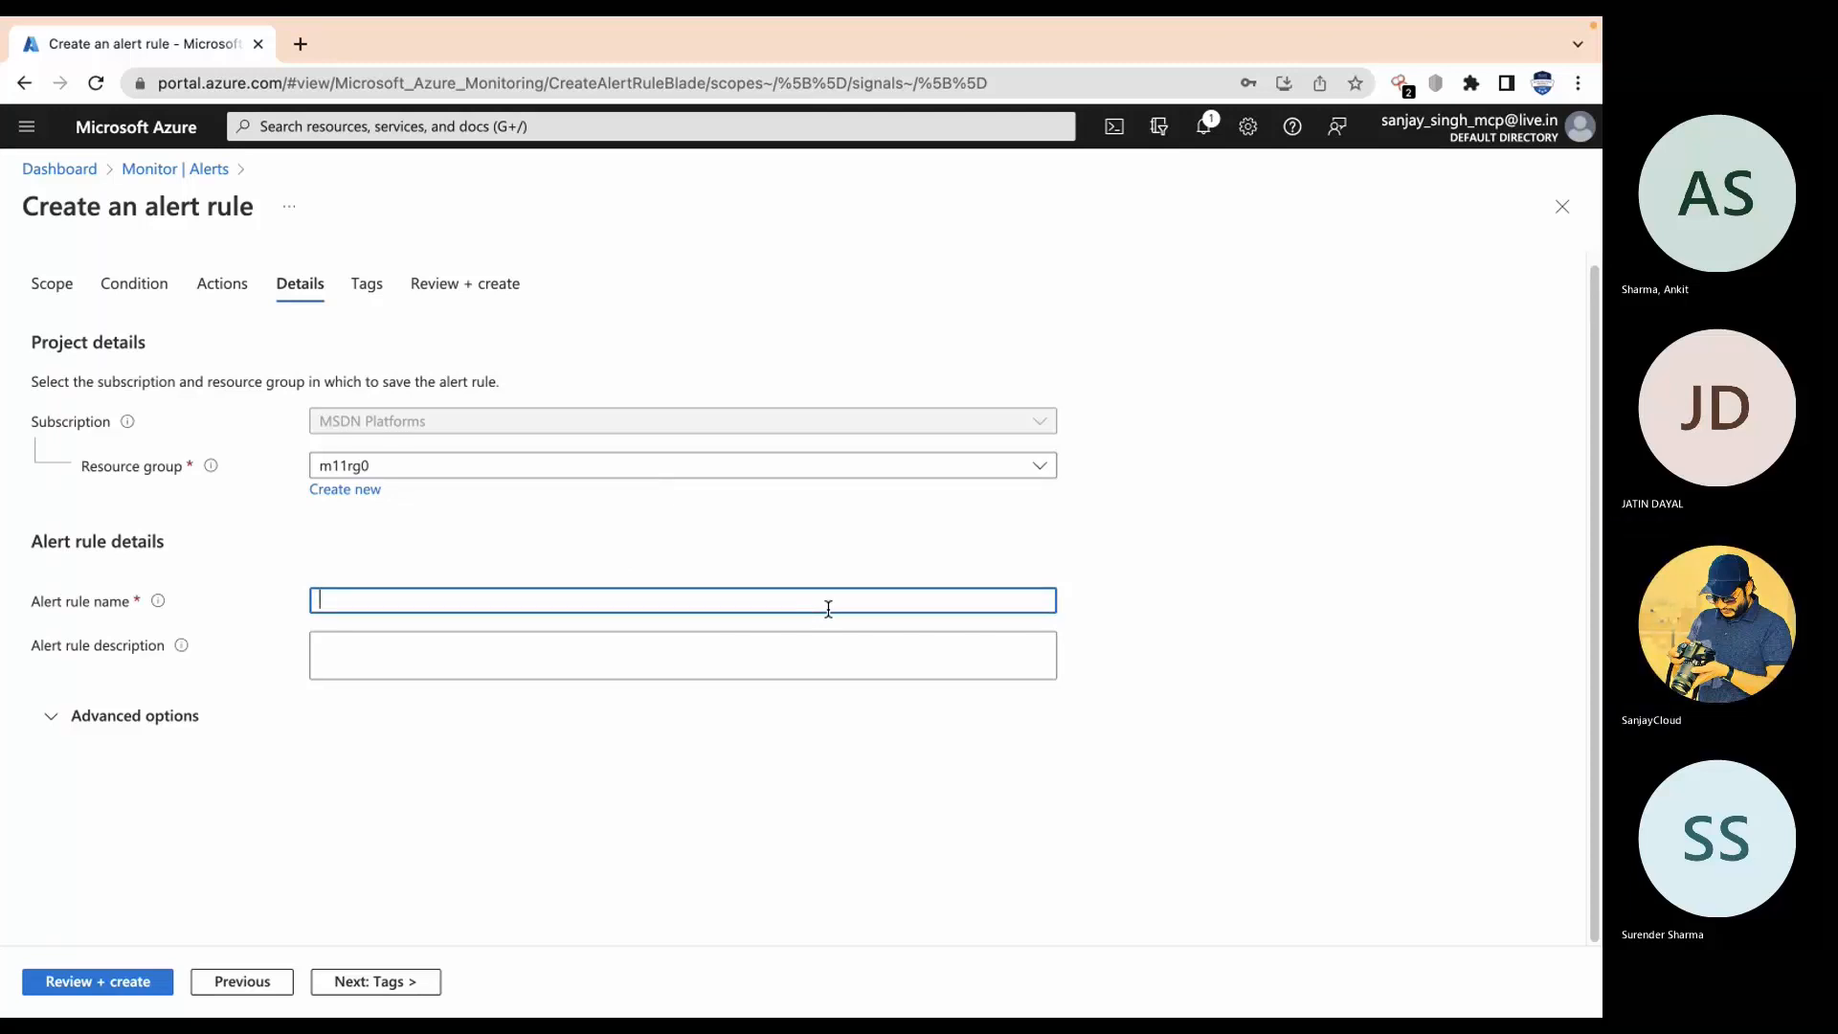
text(vm1-restart)
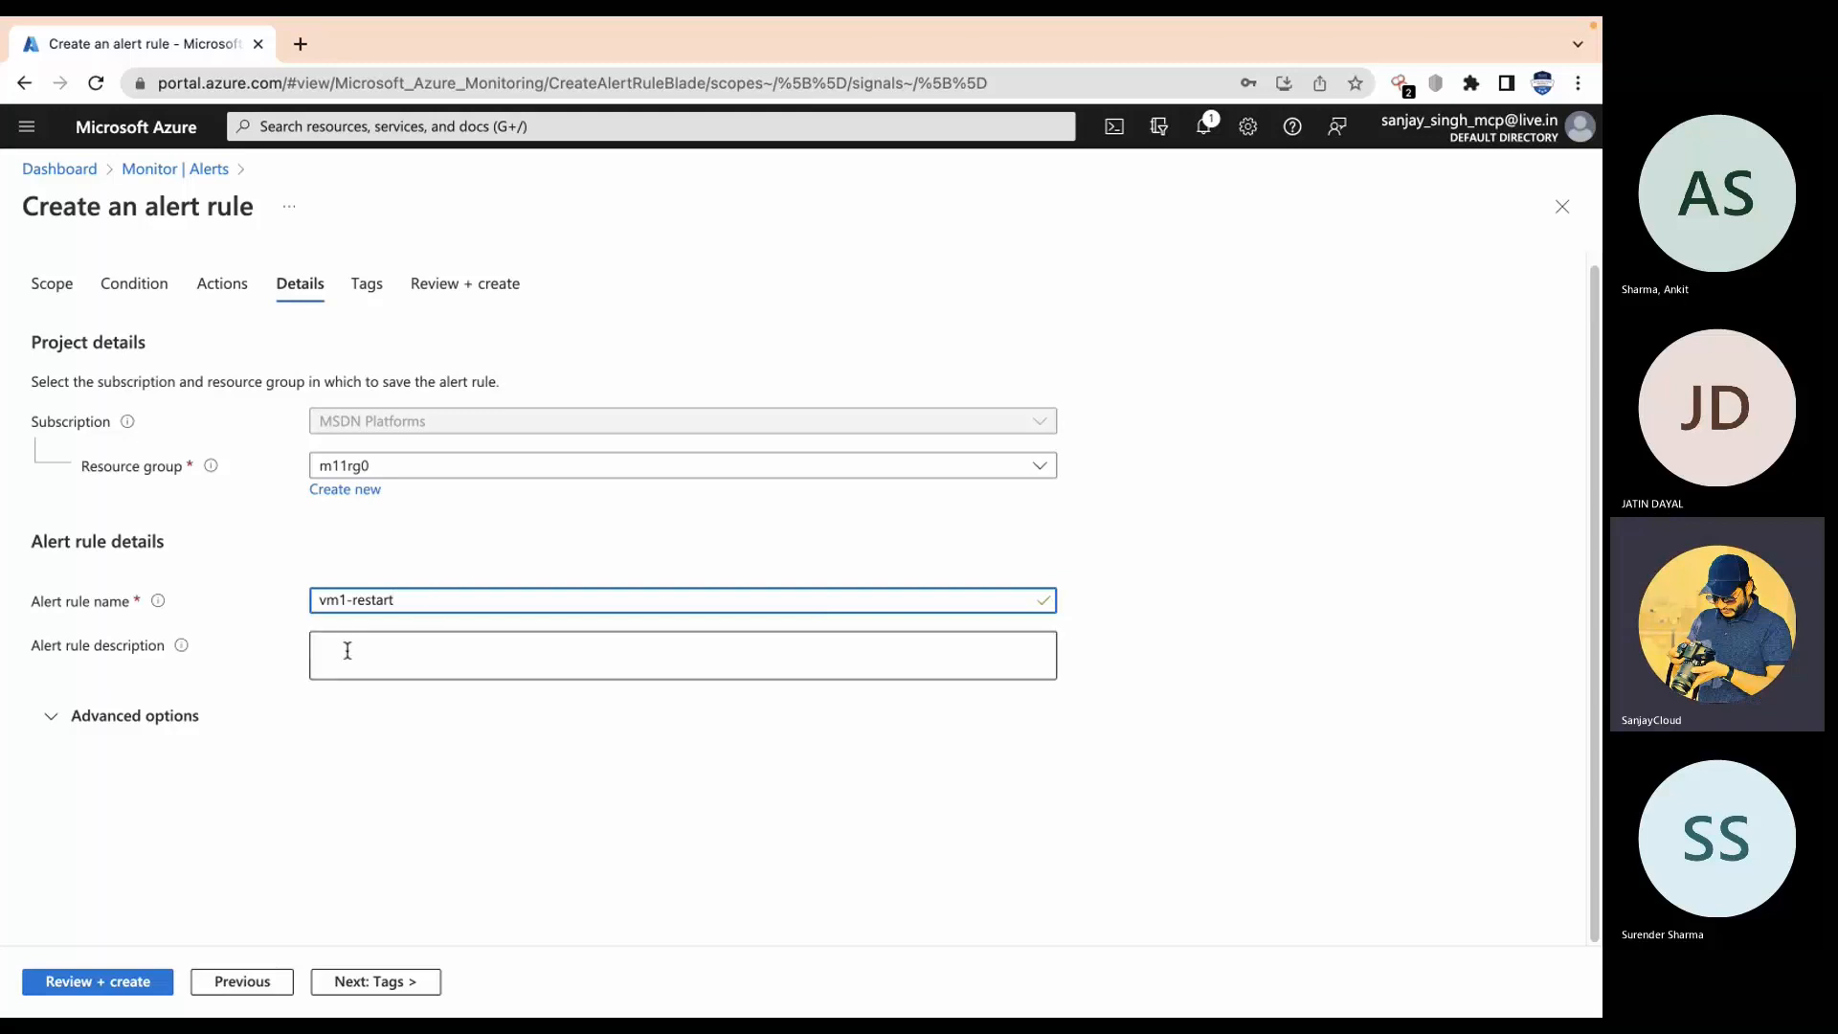
click(154, 733)
scroll(350, 859, down, 1)
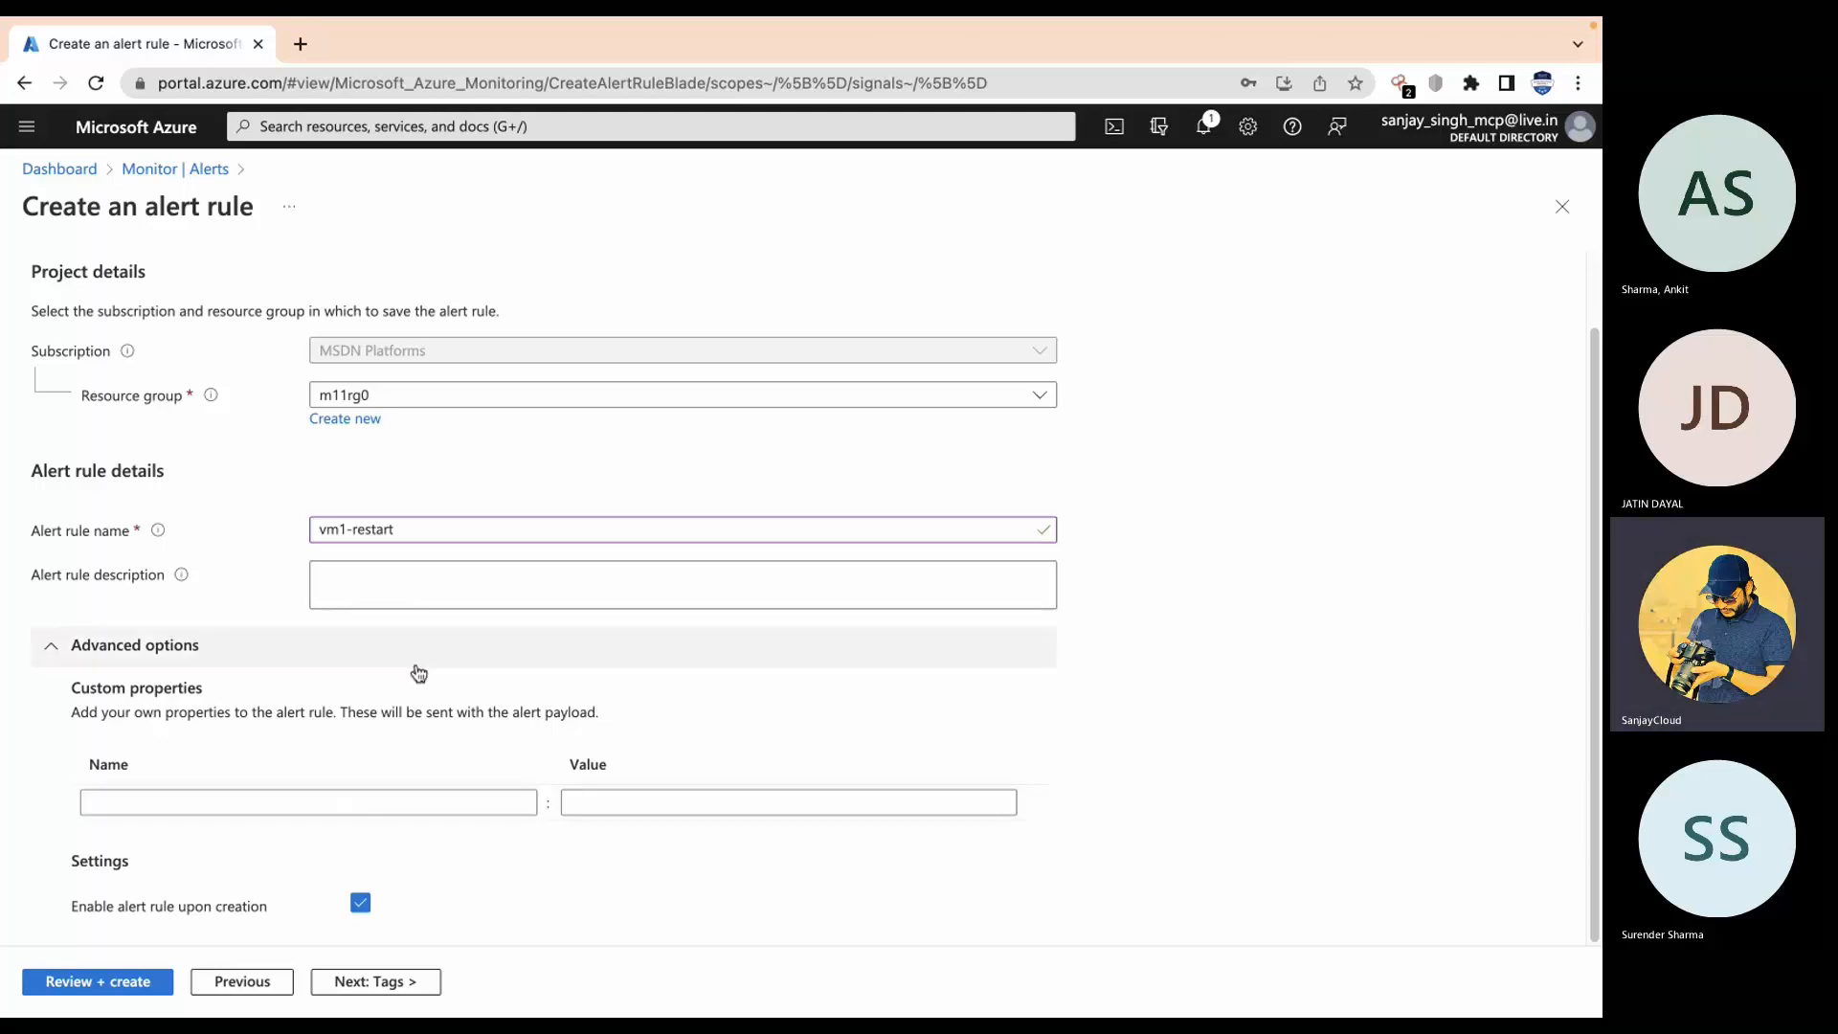
click(392, 984)
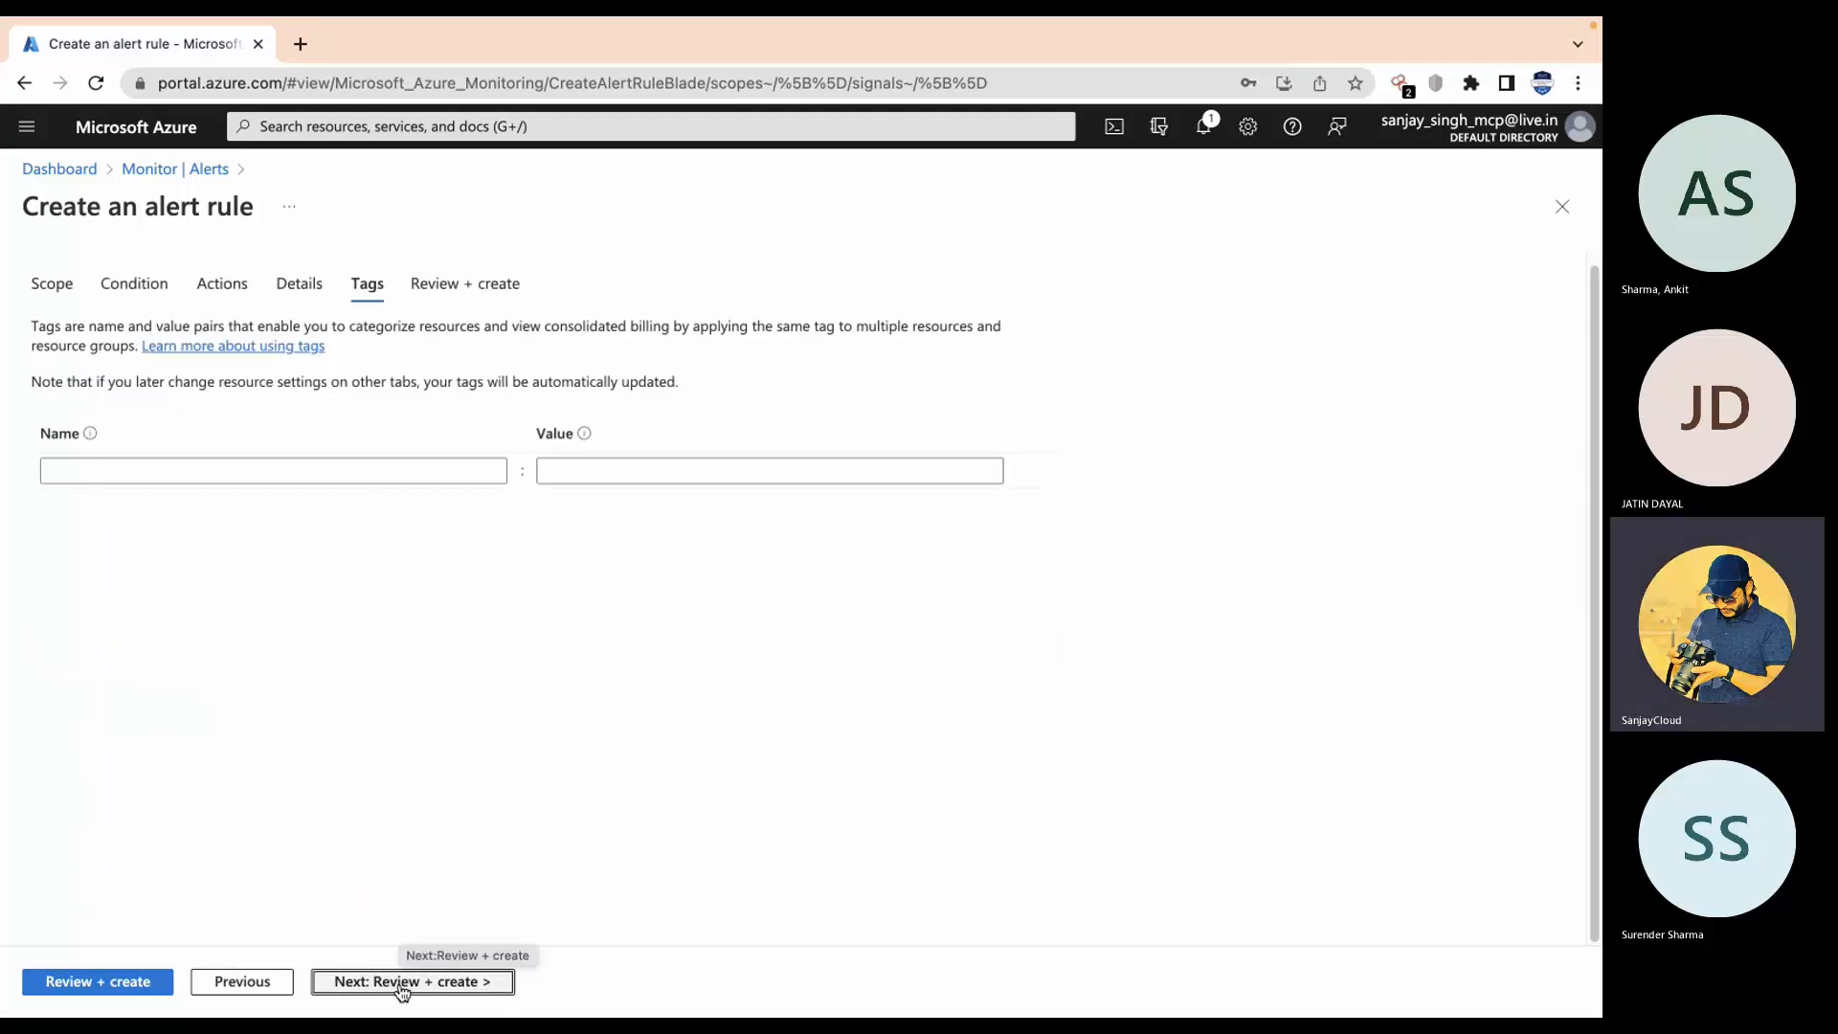
click(401, 984)
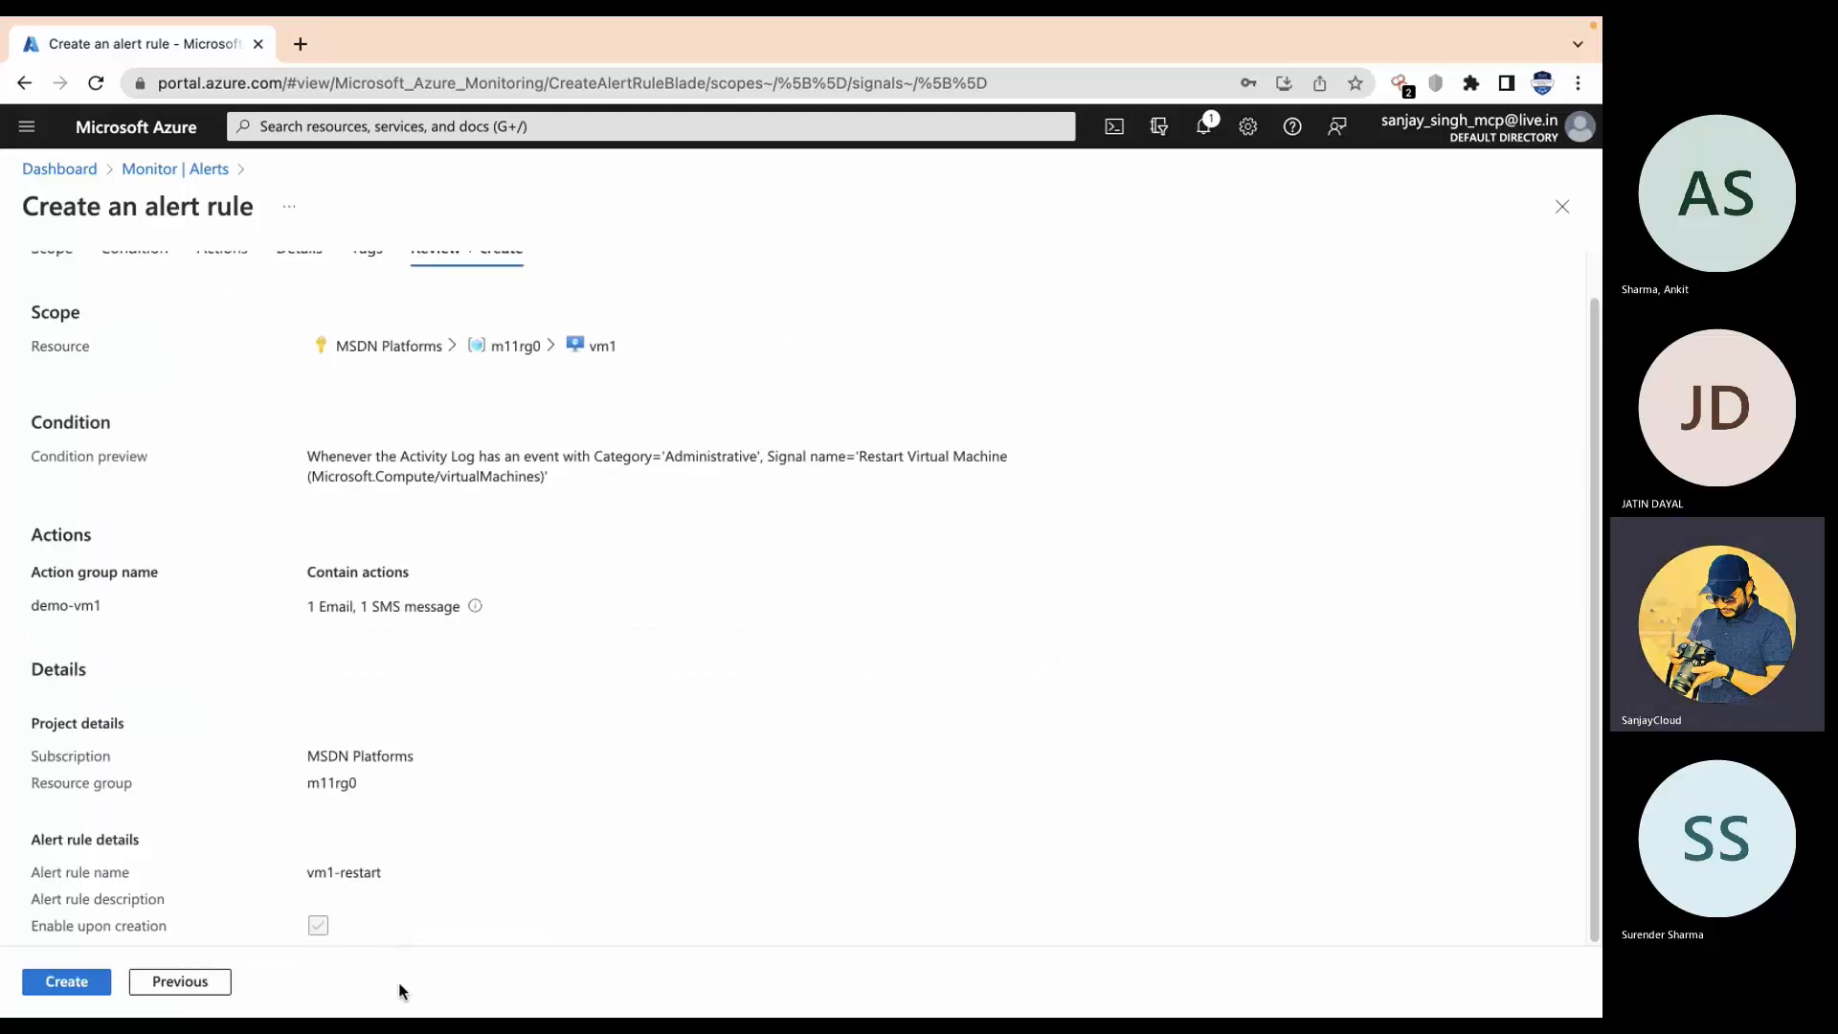
click(77, 976)
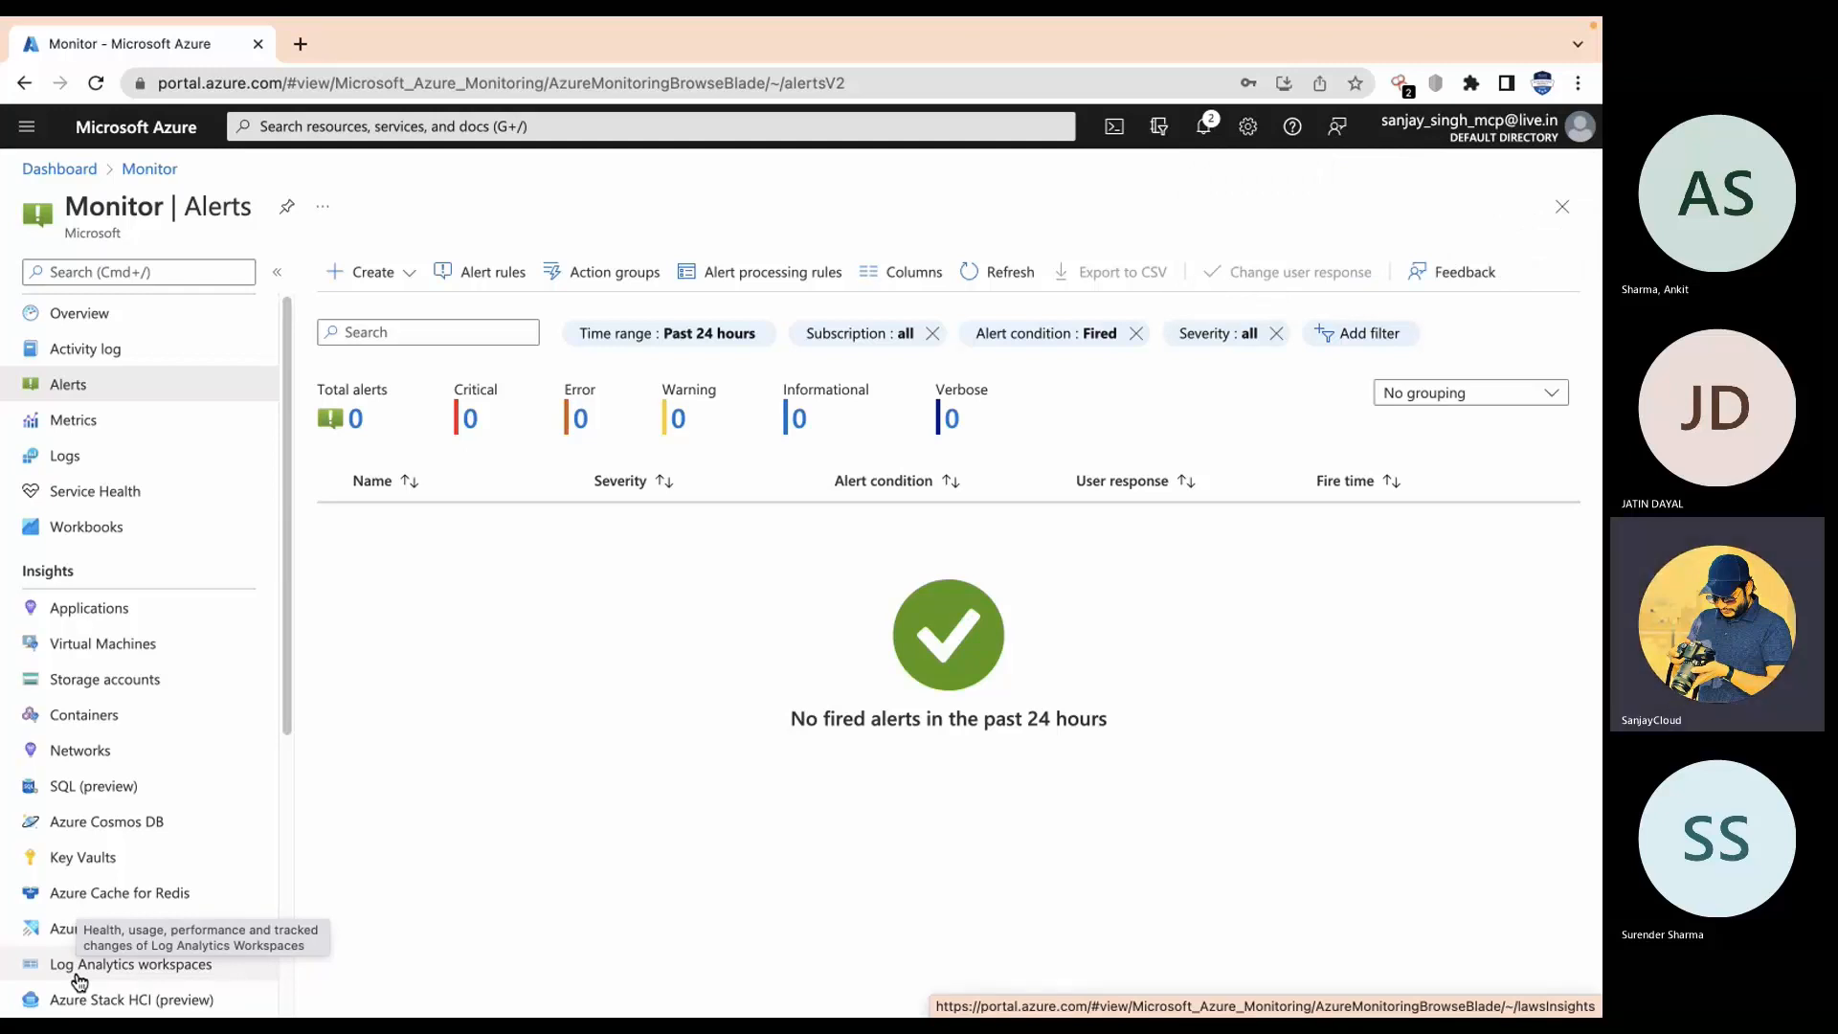
Step: Refresh the fired alerts list and duplicate the Monitor page into a second tab
click(990, 272)
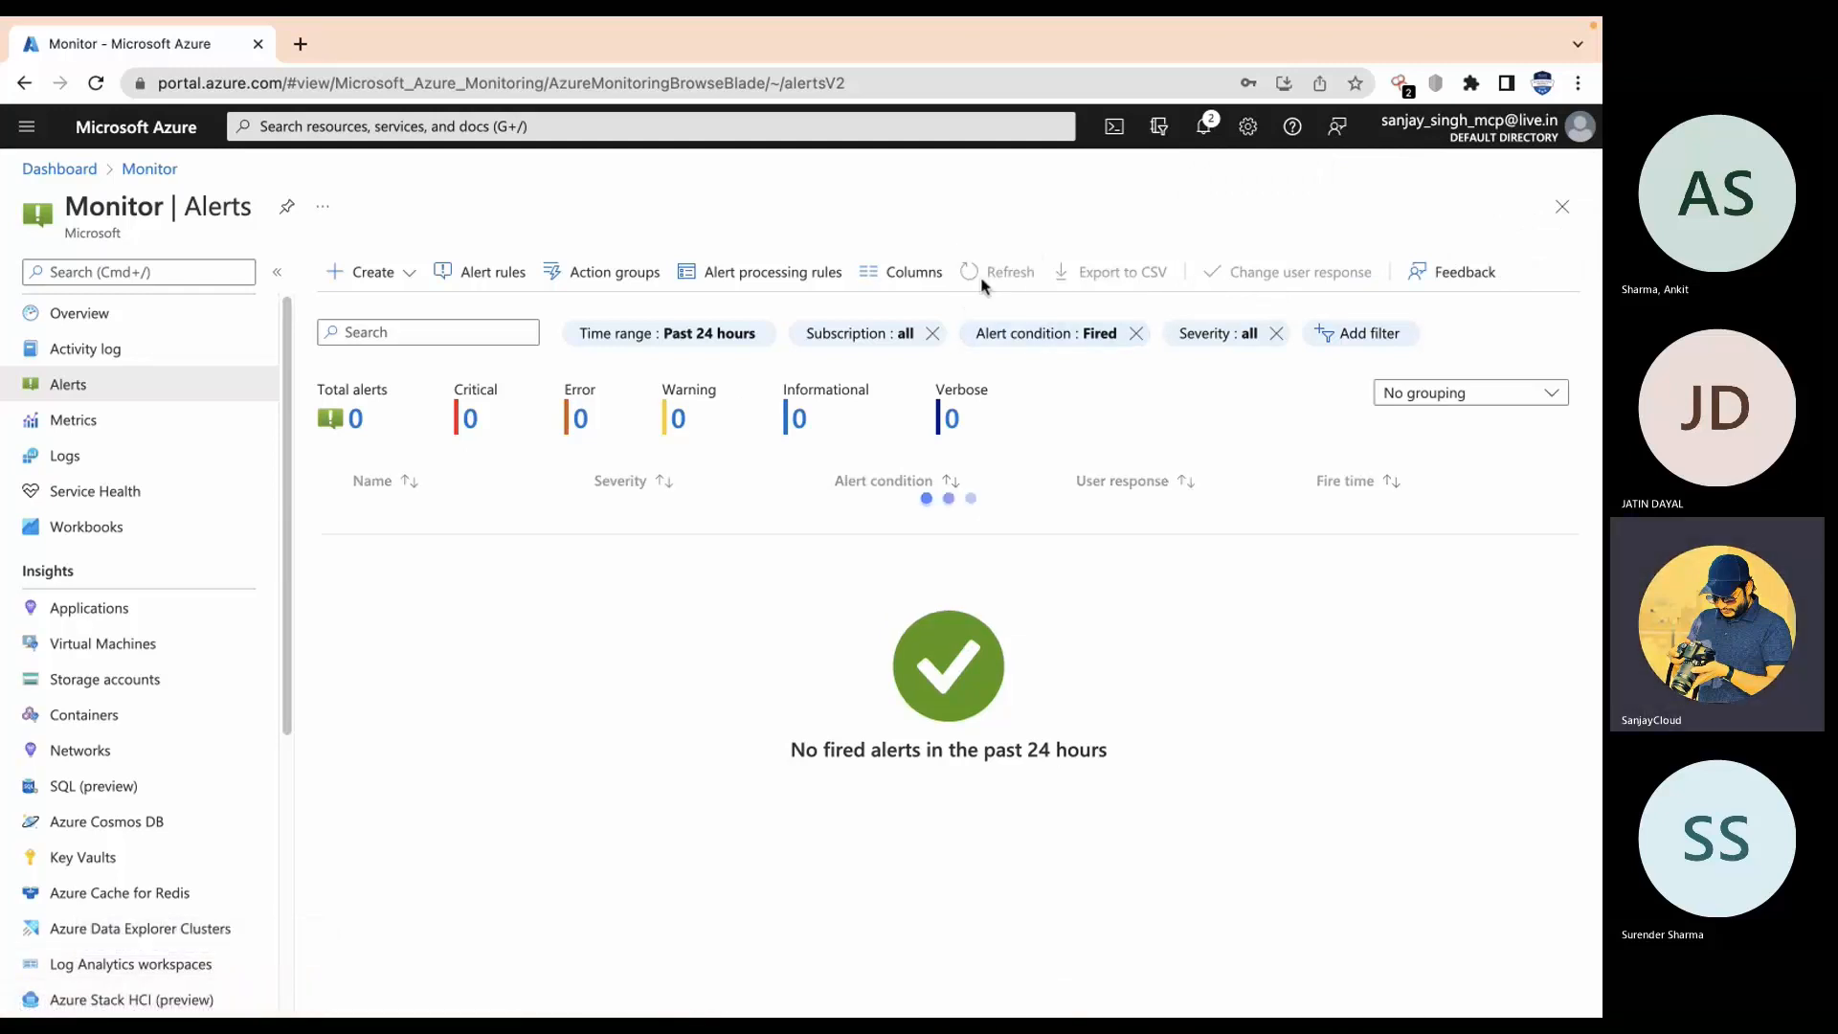
click(968, 273)
right_click(143, 45)
click(230, 199)
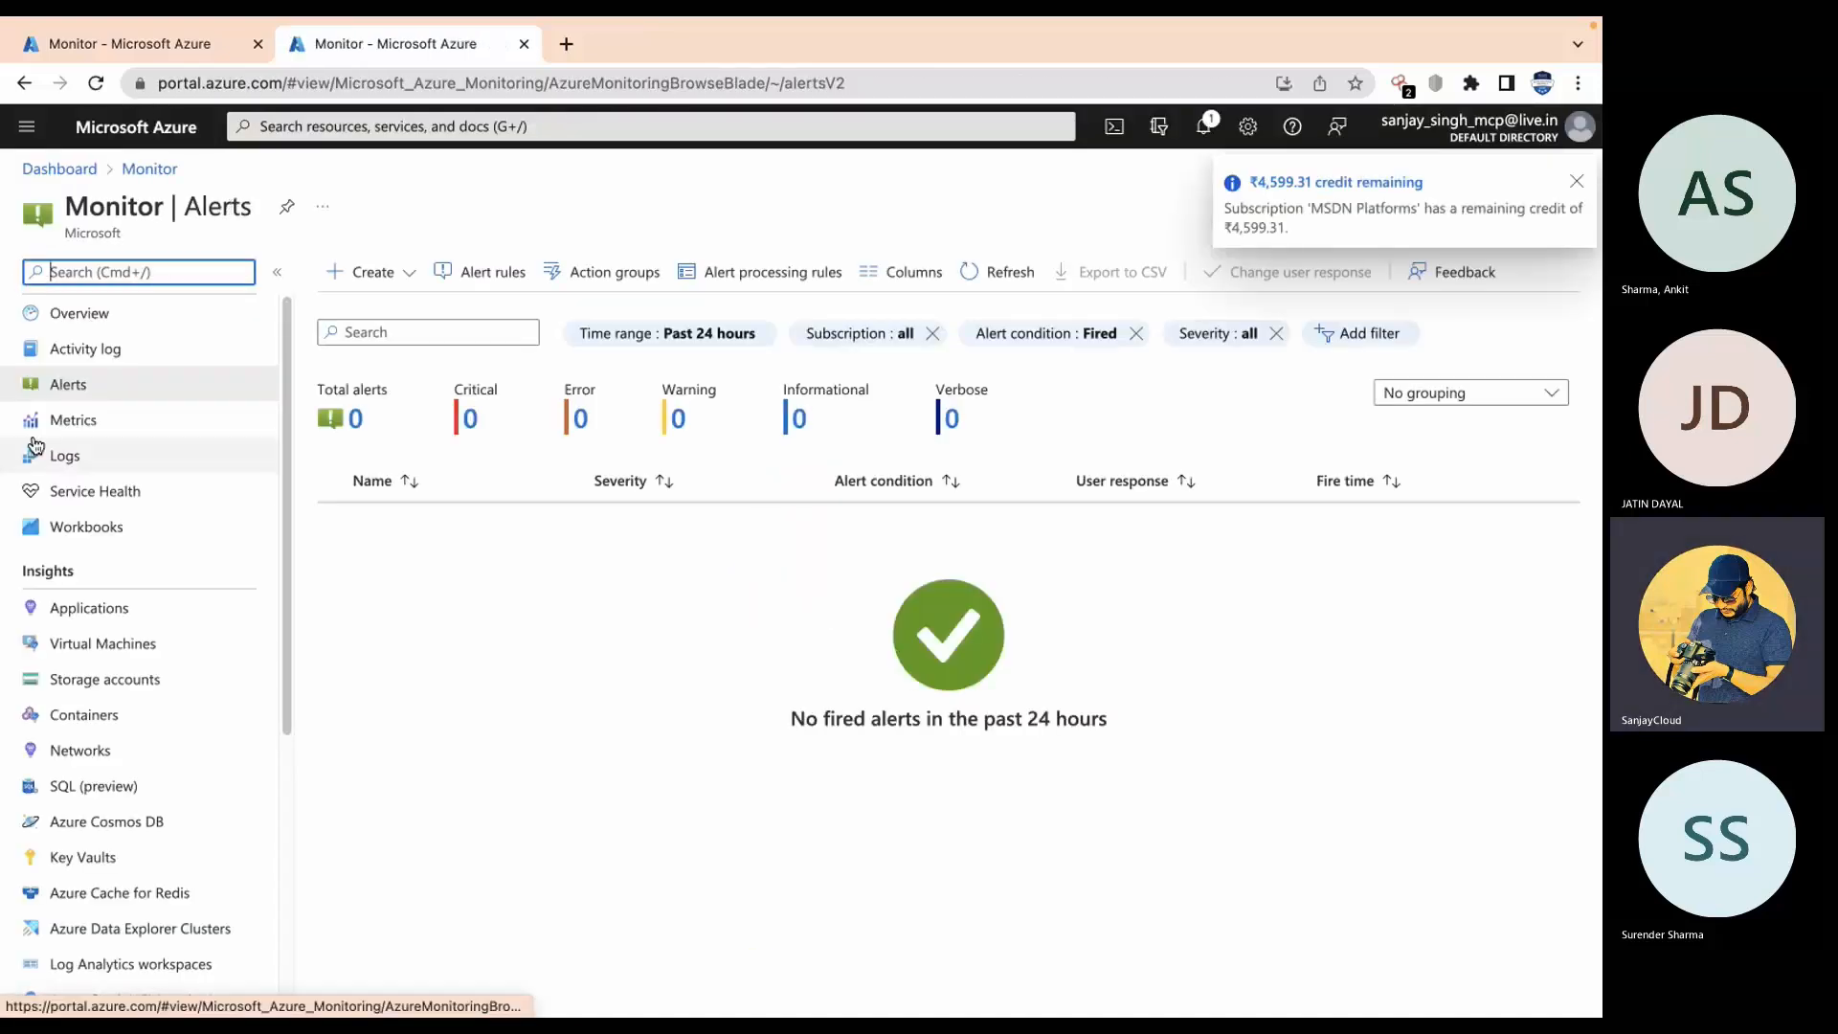
Step: Go to Virtual machines and open vm1's overview
click(319, 127)
click(508, 458)
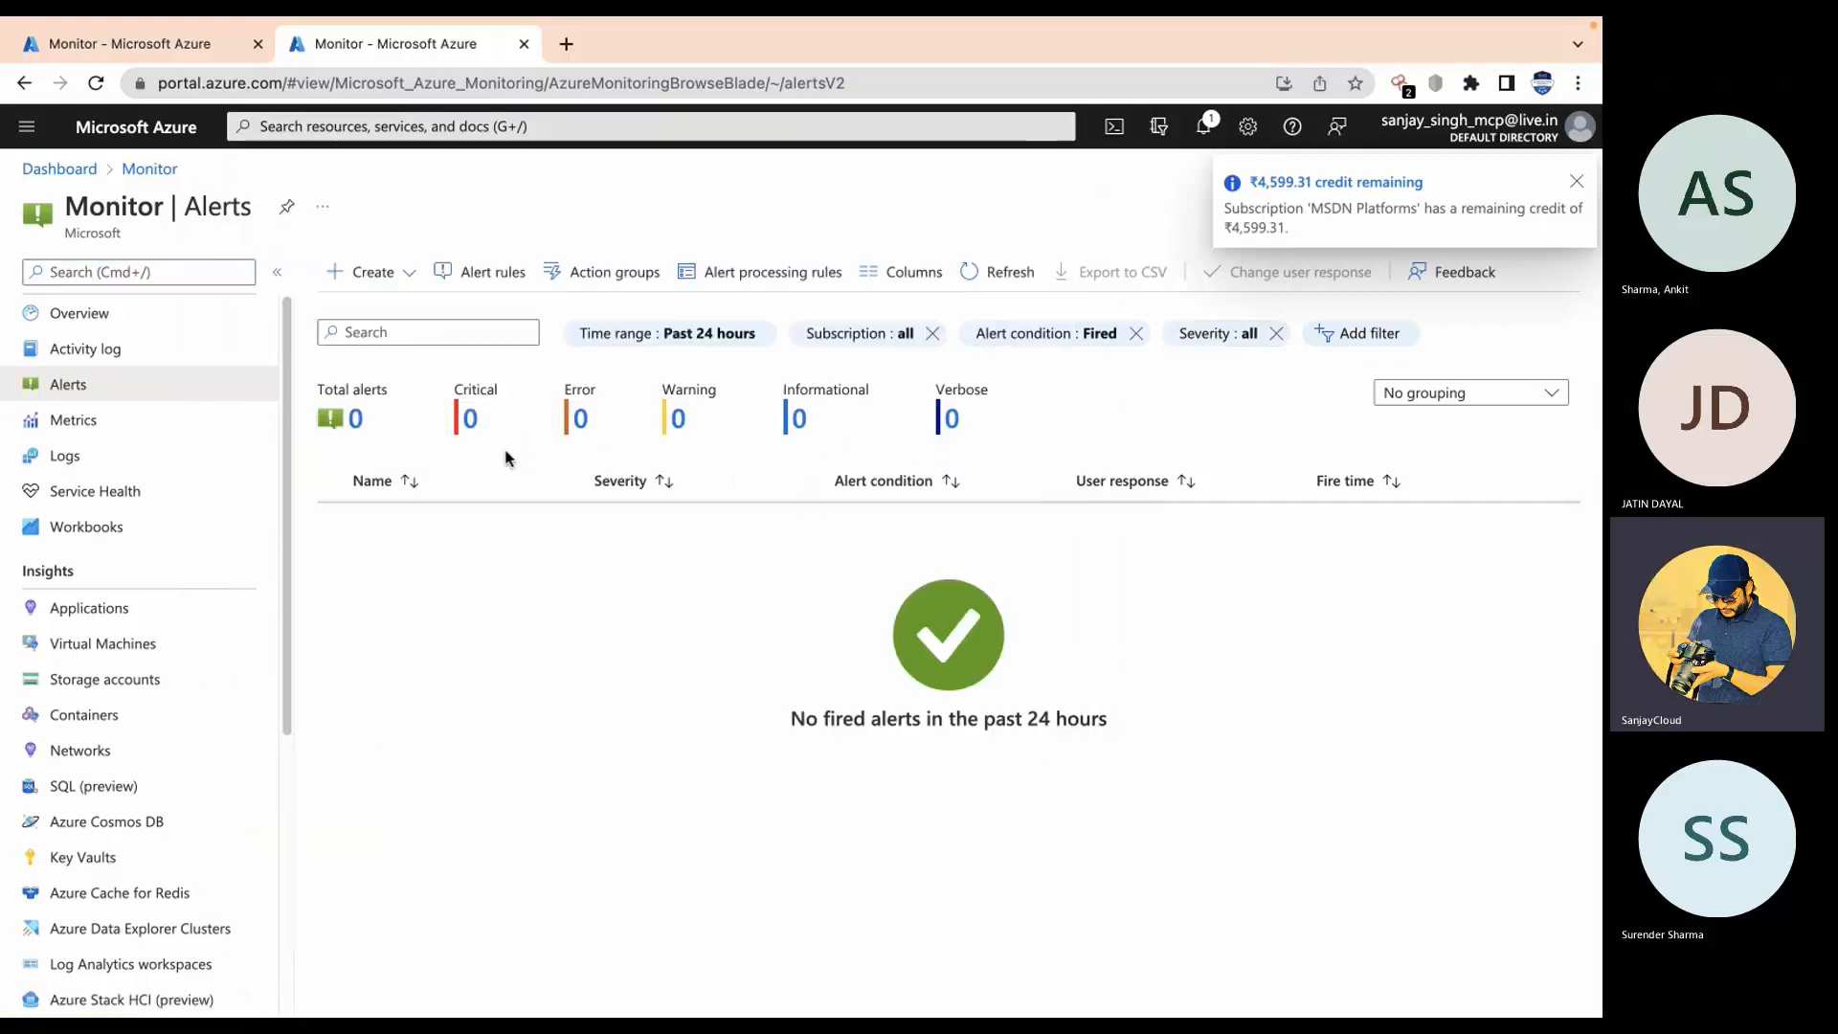
click(89, 448)
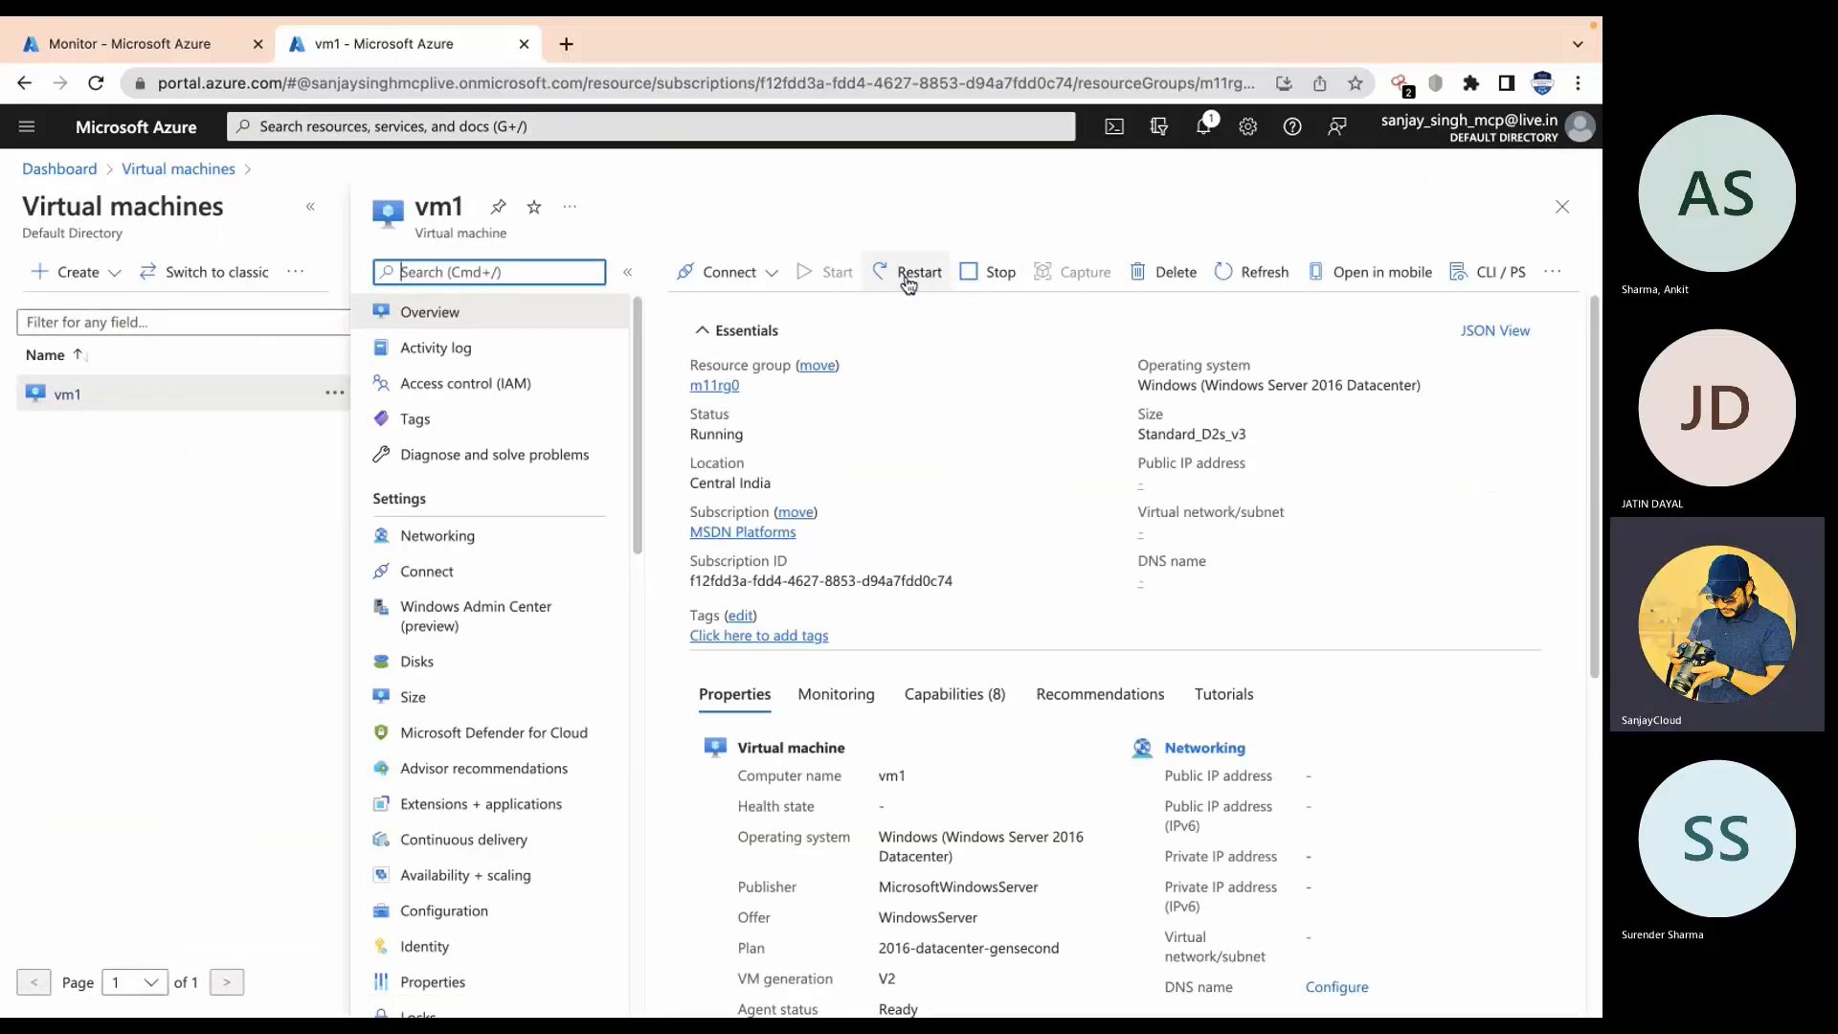
Step: Restart vm1, check the restart notification, and return to the Monitor alerts tab
click(907, 283)
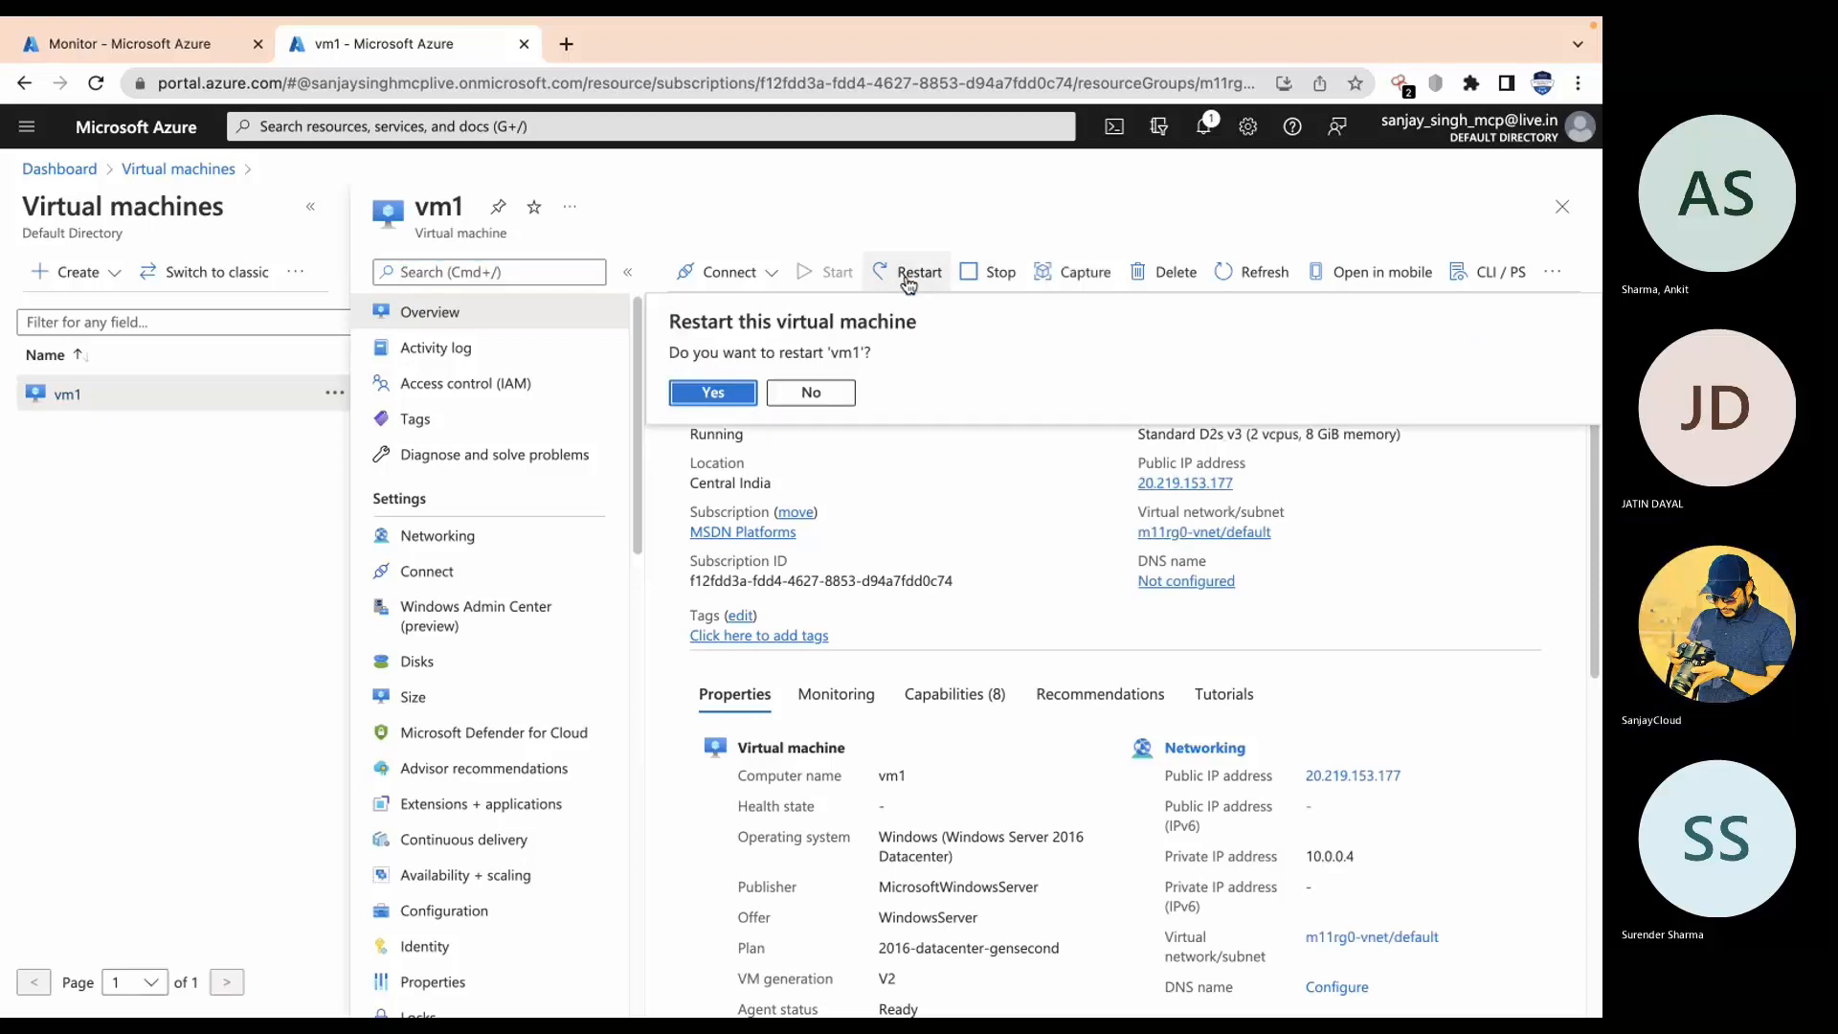
click(742, 402)
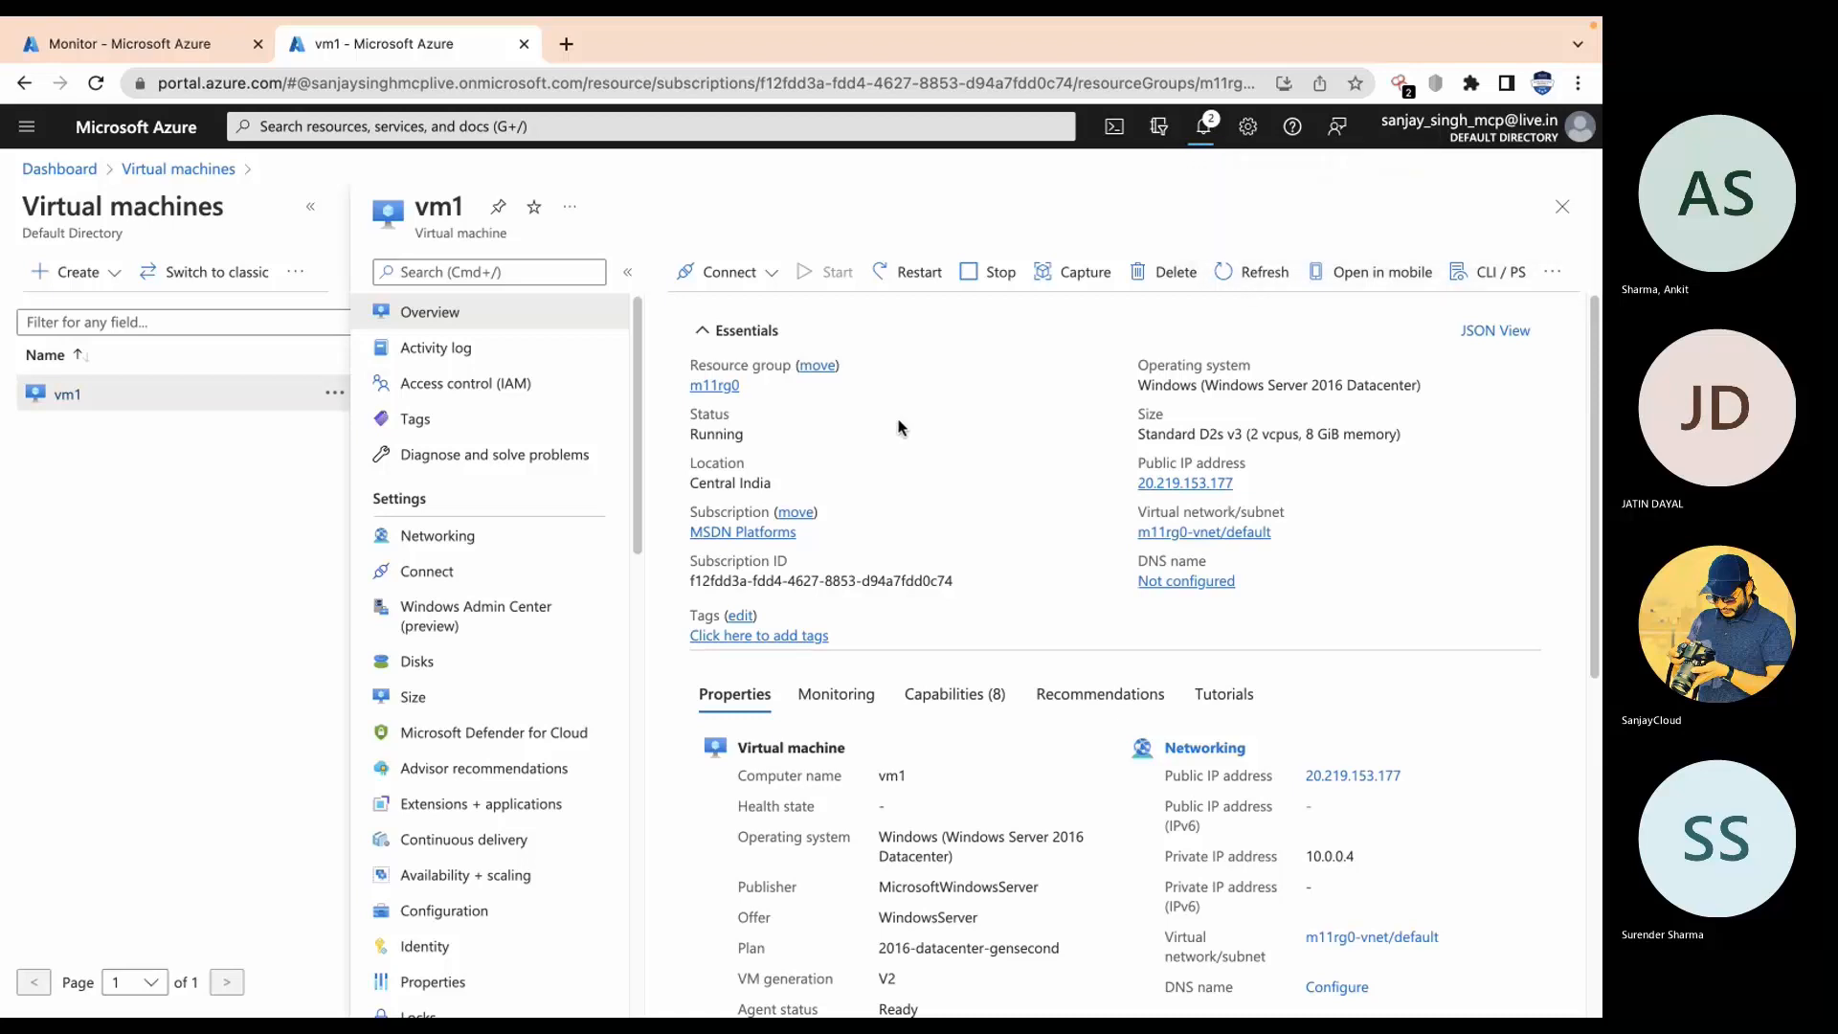
click(1219, 134)
click(1212, 139)
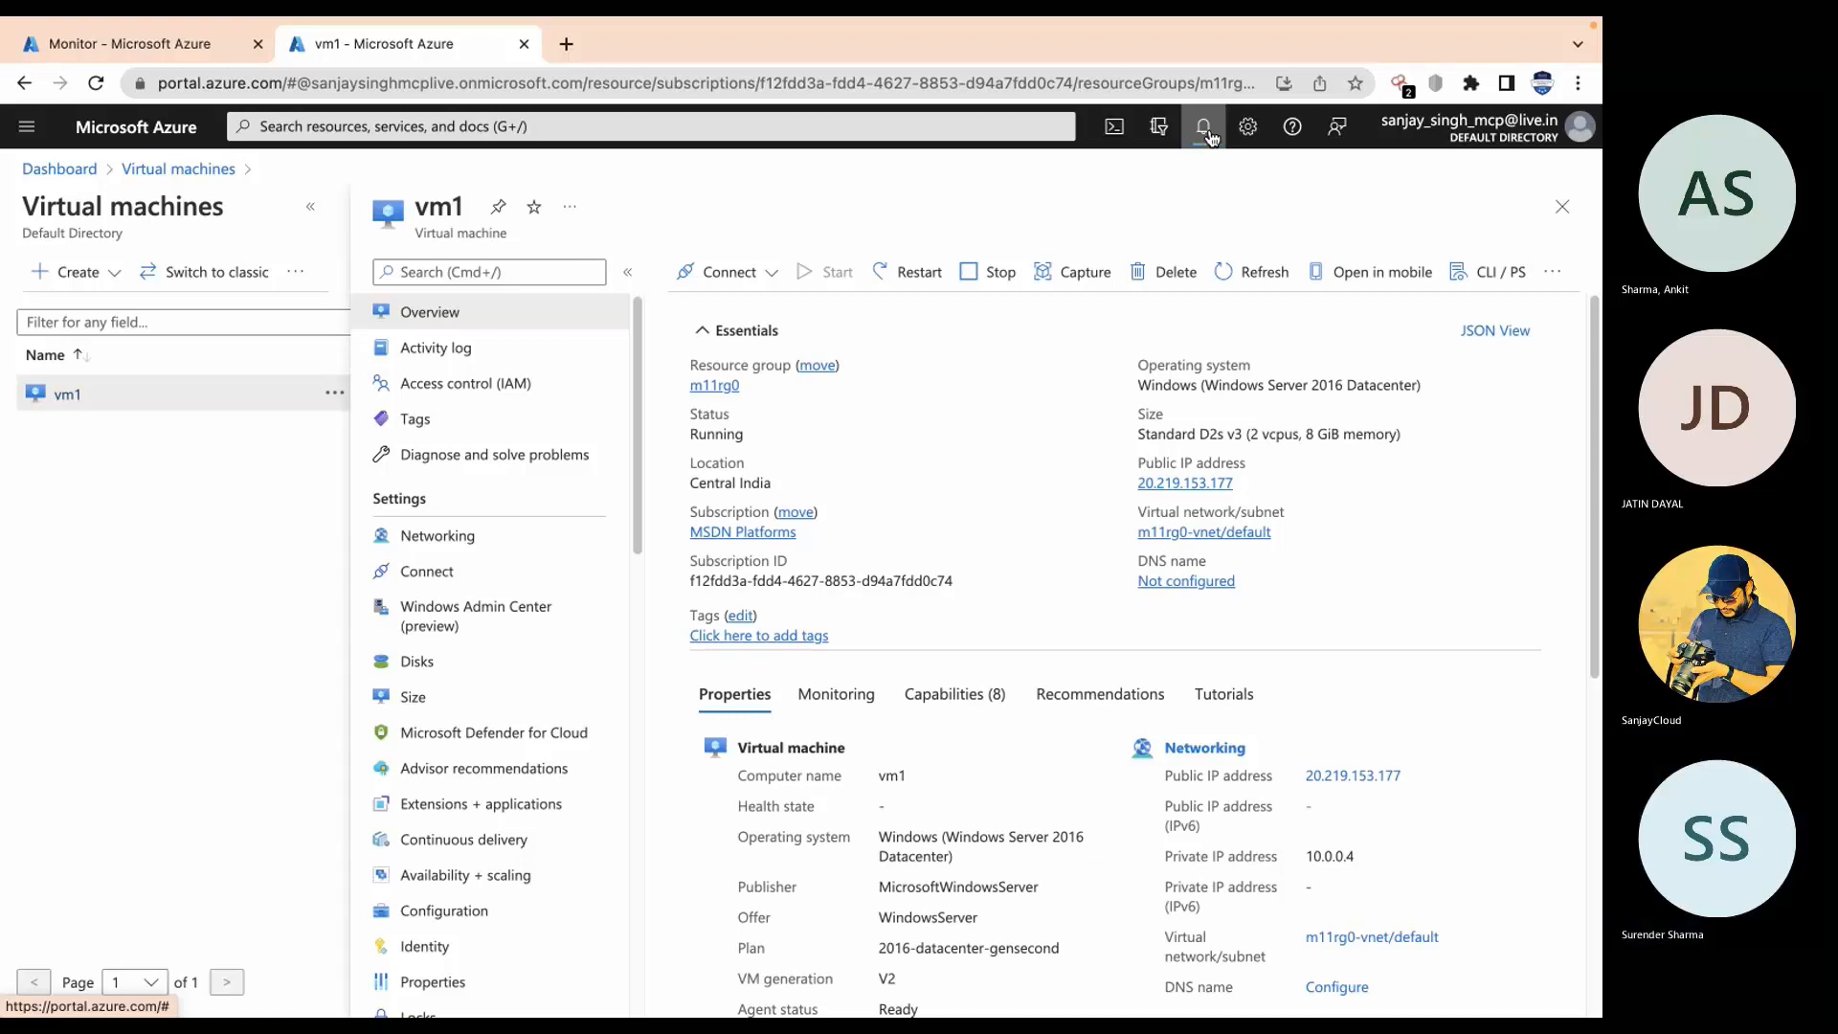
click(115, 44)
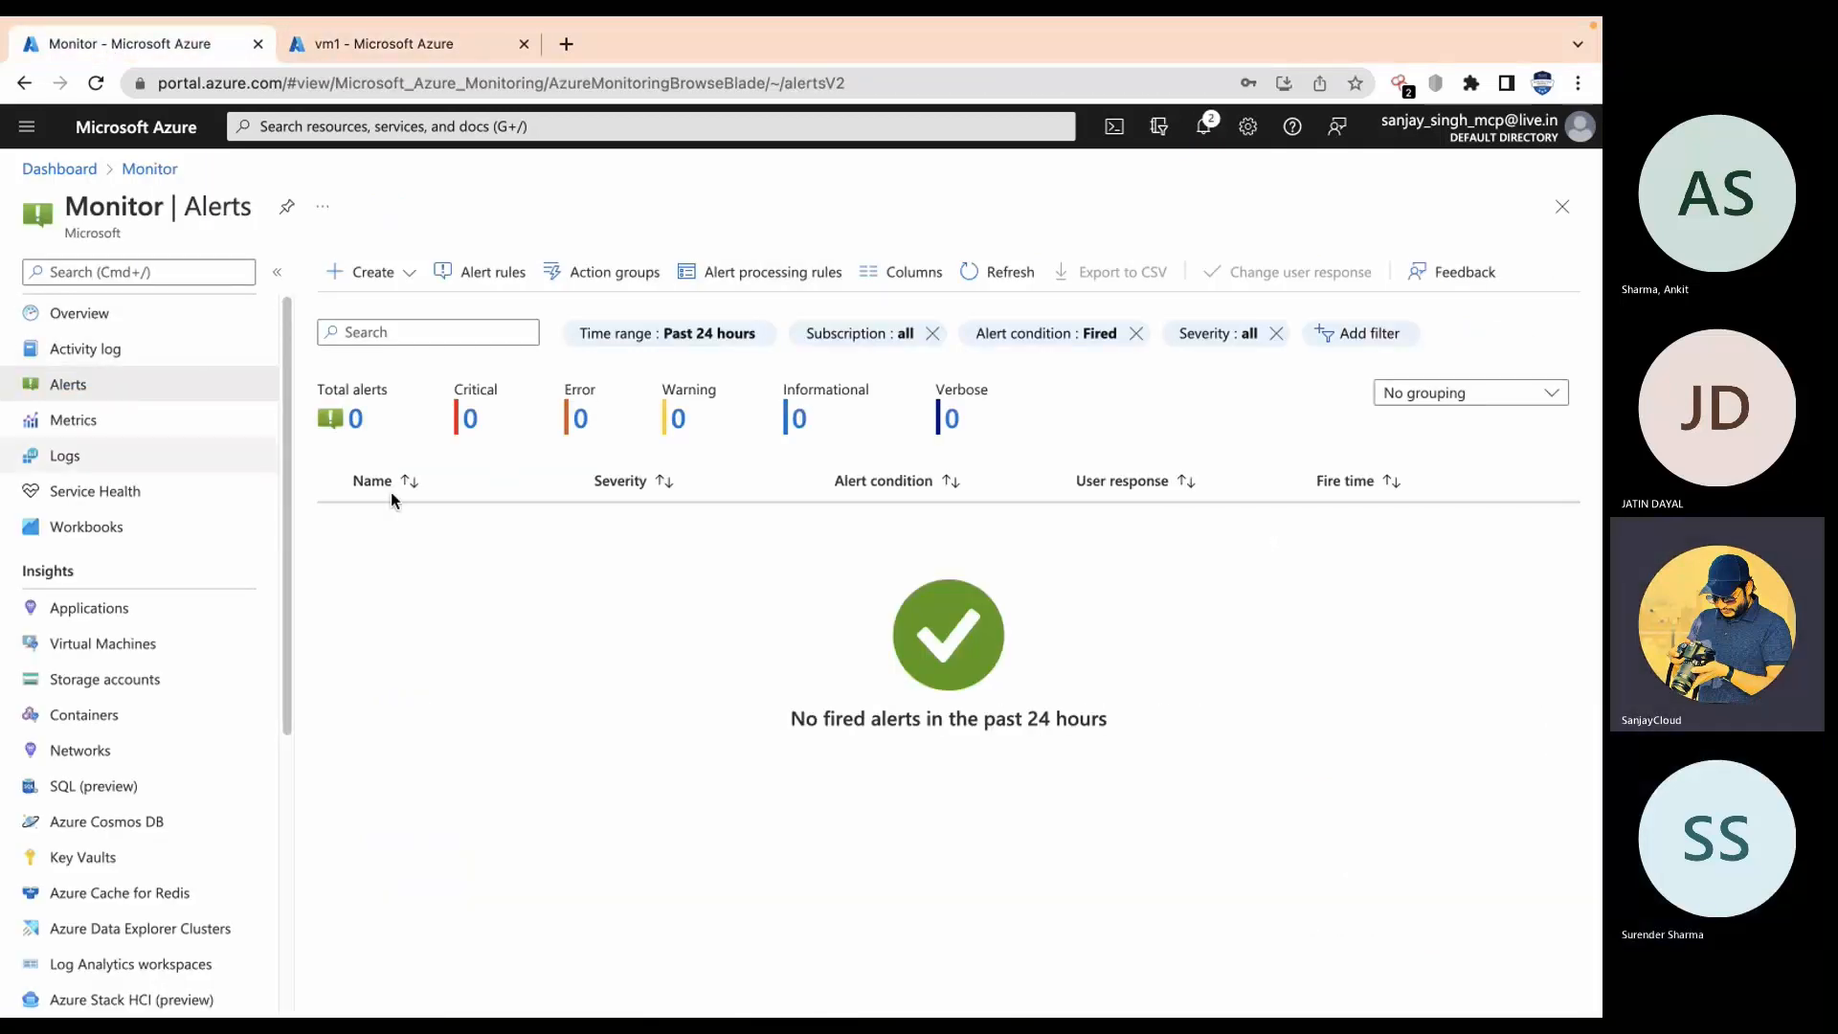
Step: Switch desktops past the Query the Activity Log slide to the Teams meeting window
key(ctrl+Right)
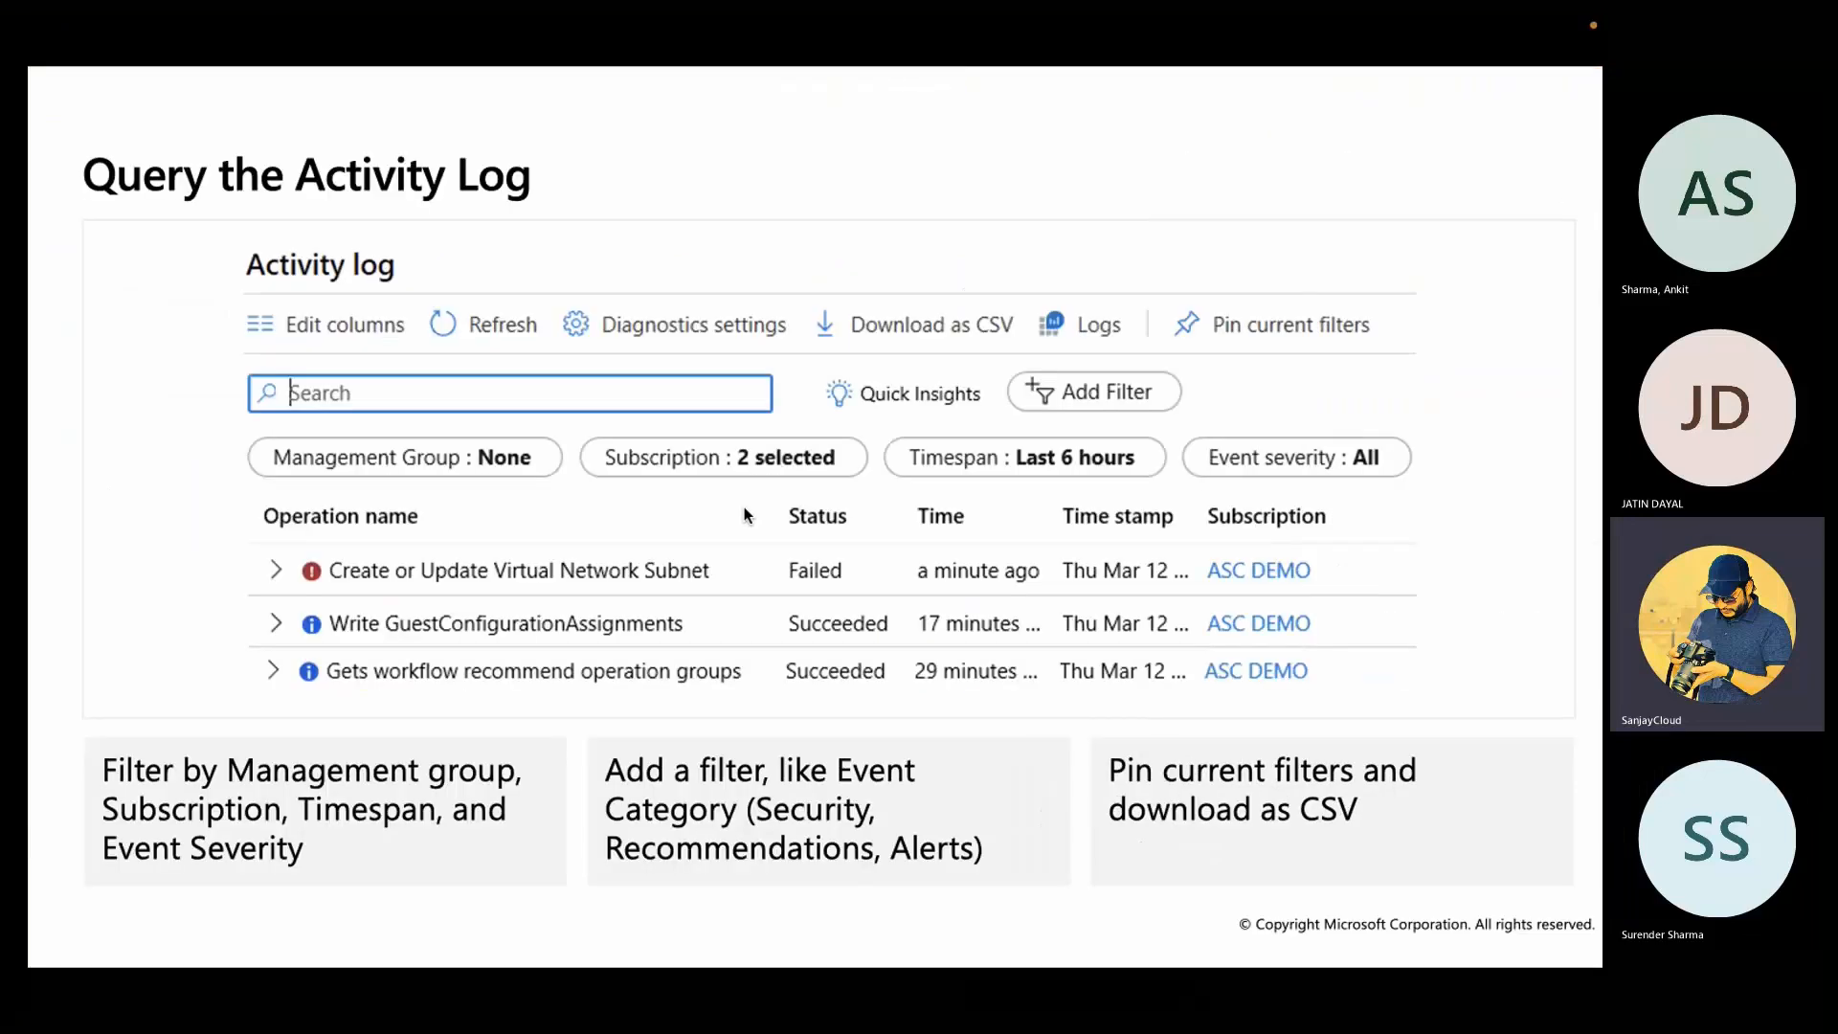
key(ctrl+Left)
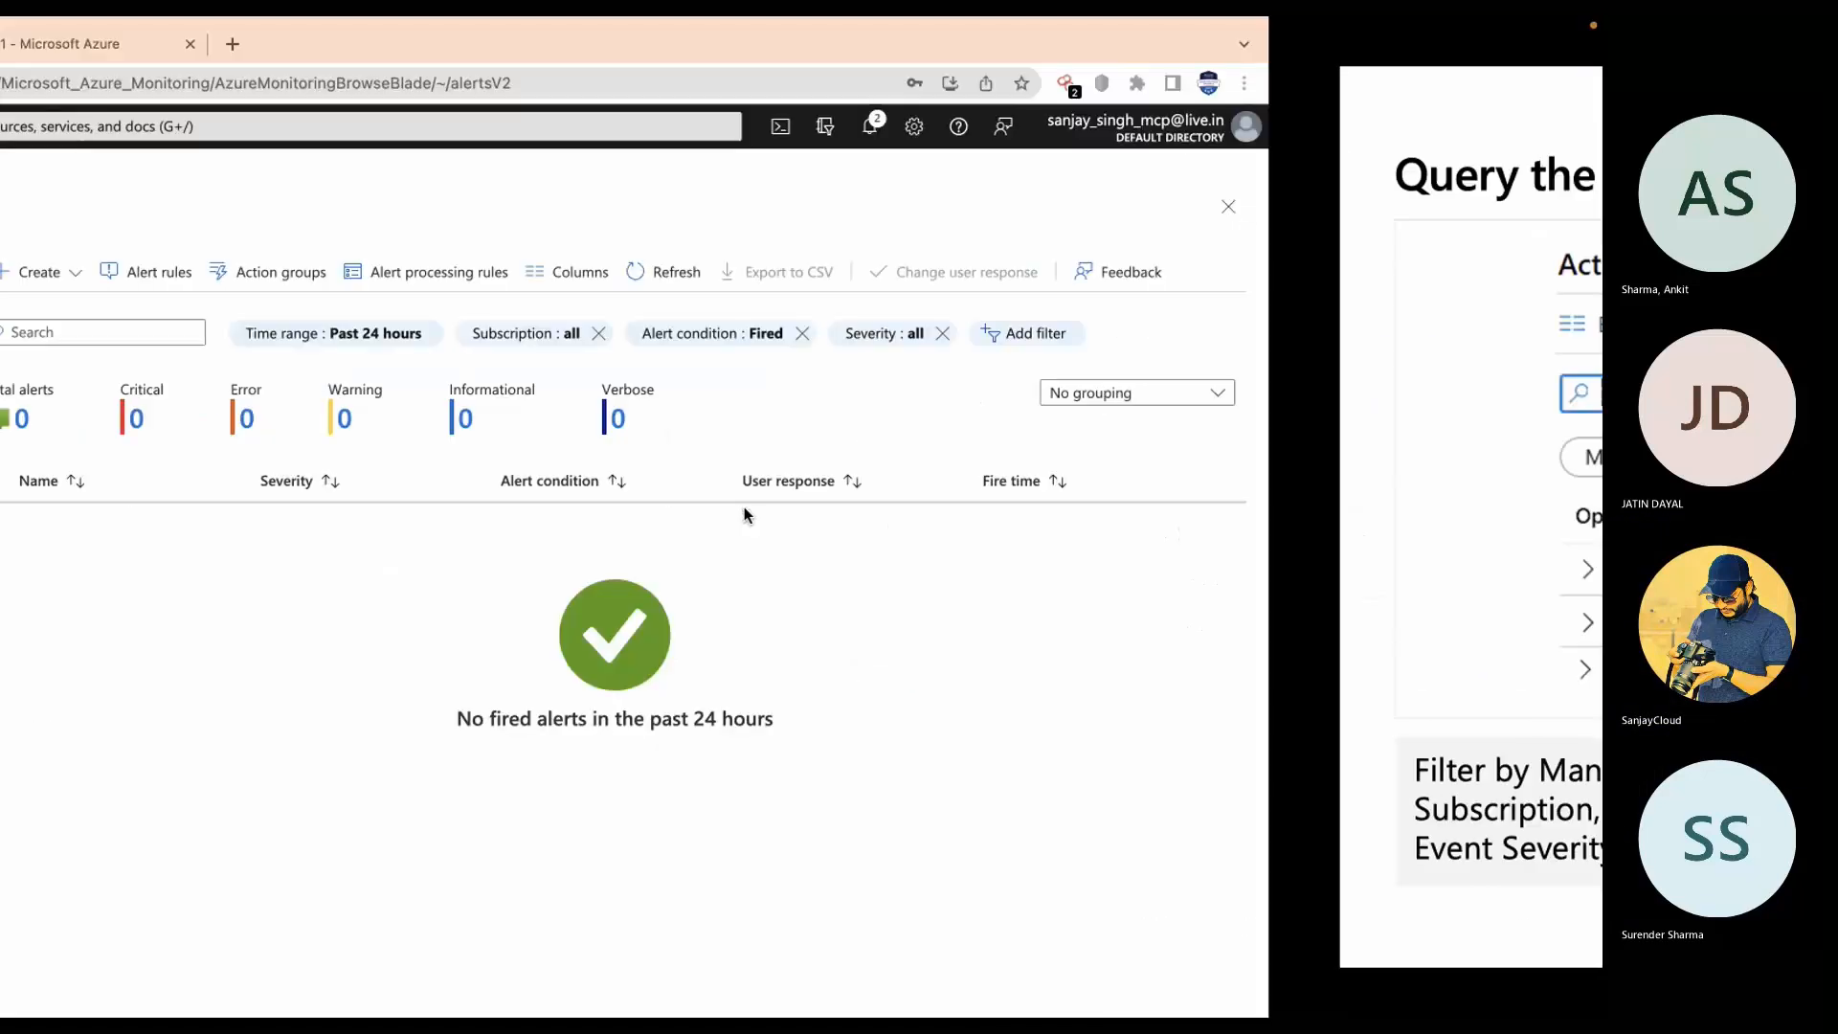
key(ctrl+Left)
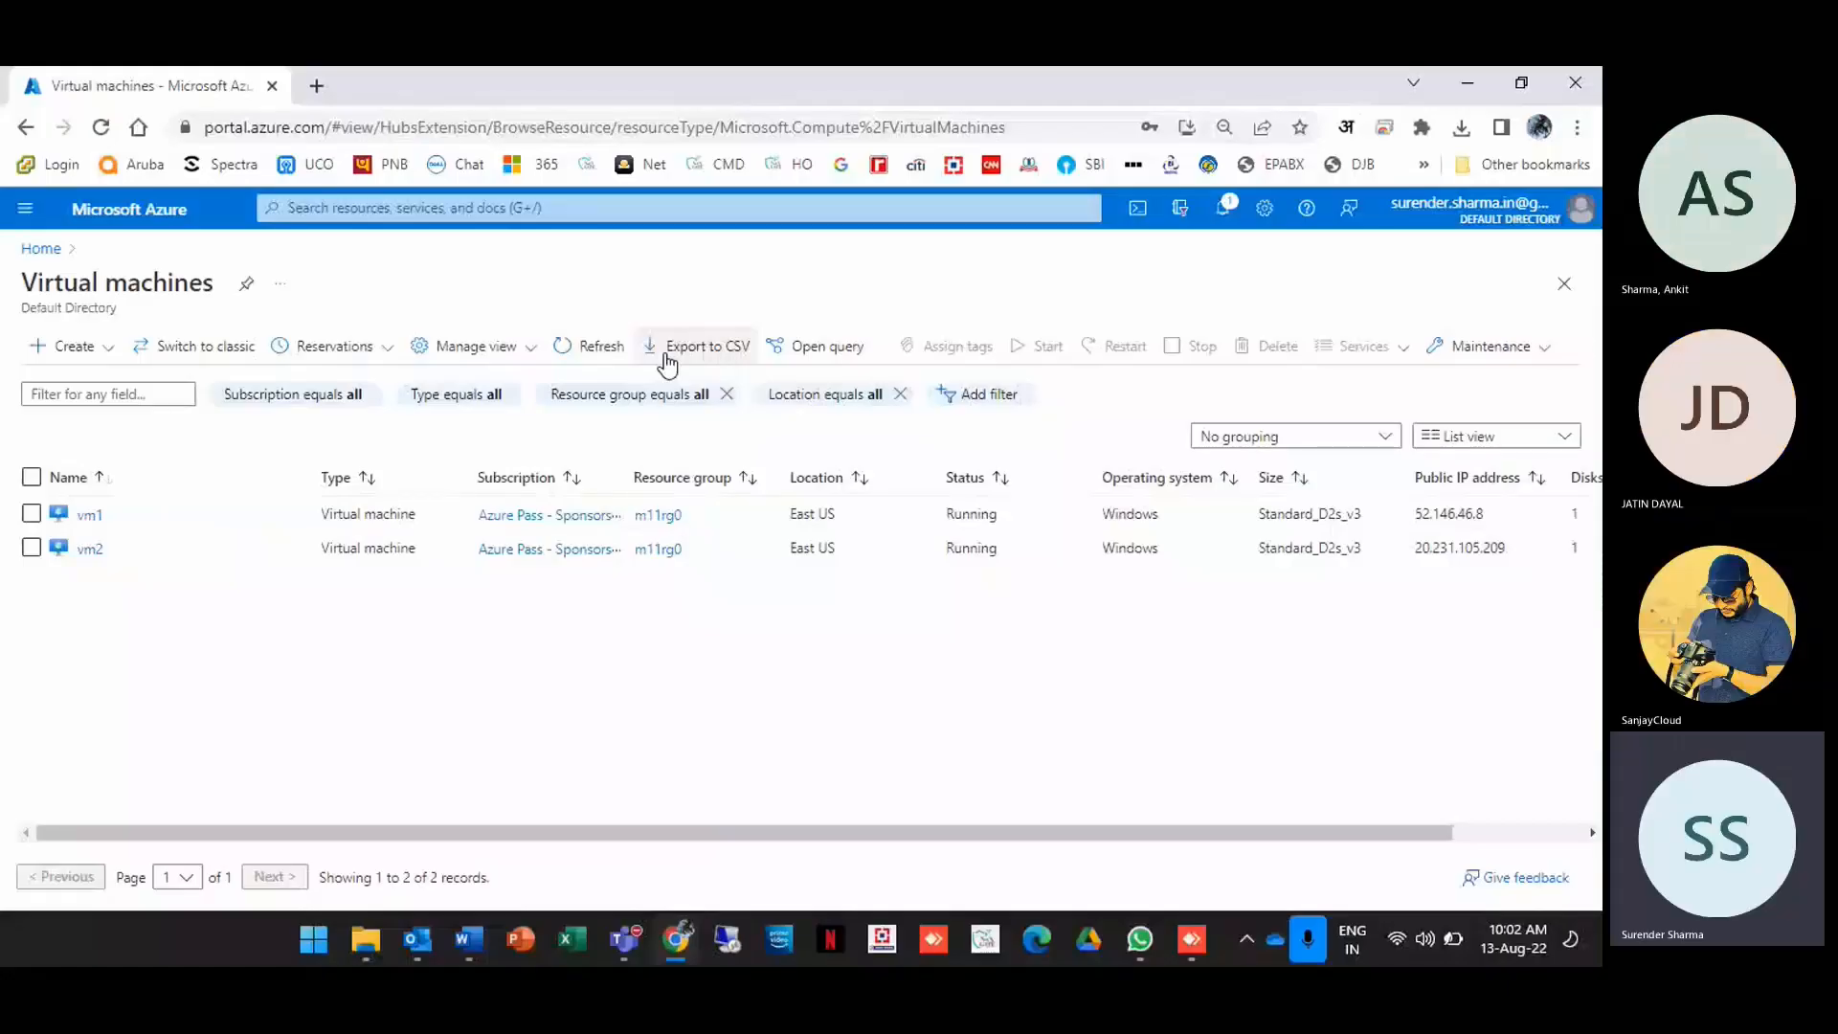
Step: Open the VMAlert action group from Monitor's Alerts and view its edit settings
click(362, 209)
text(m)
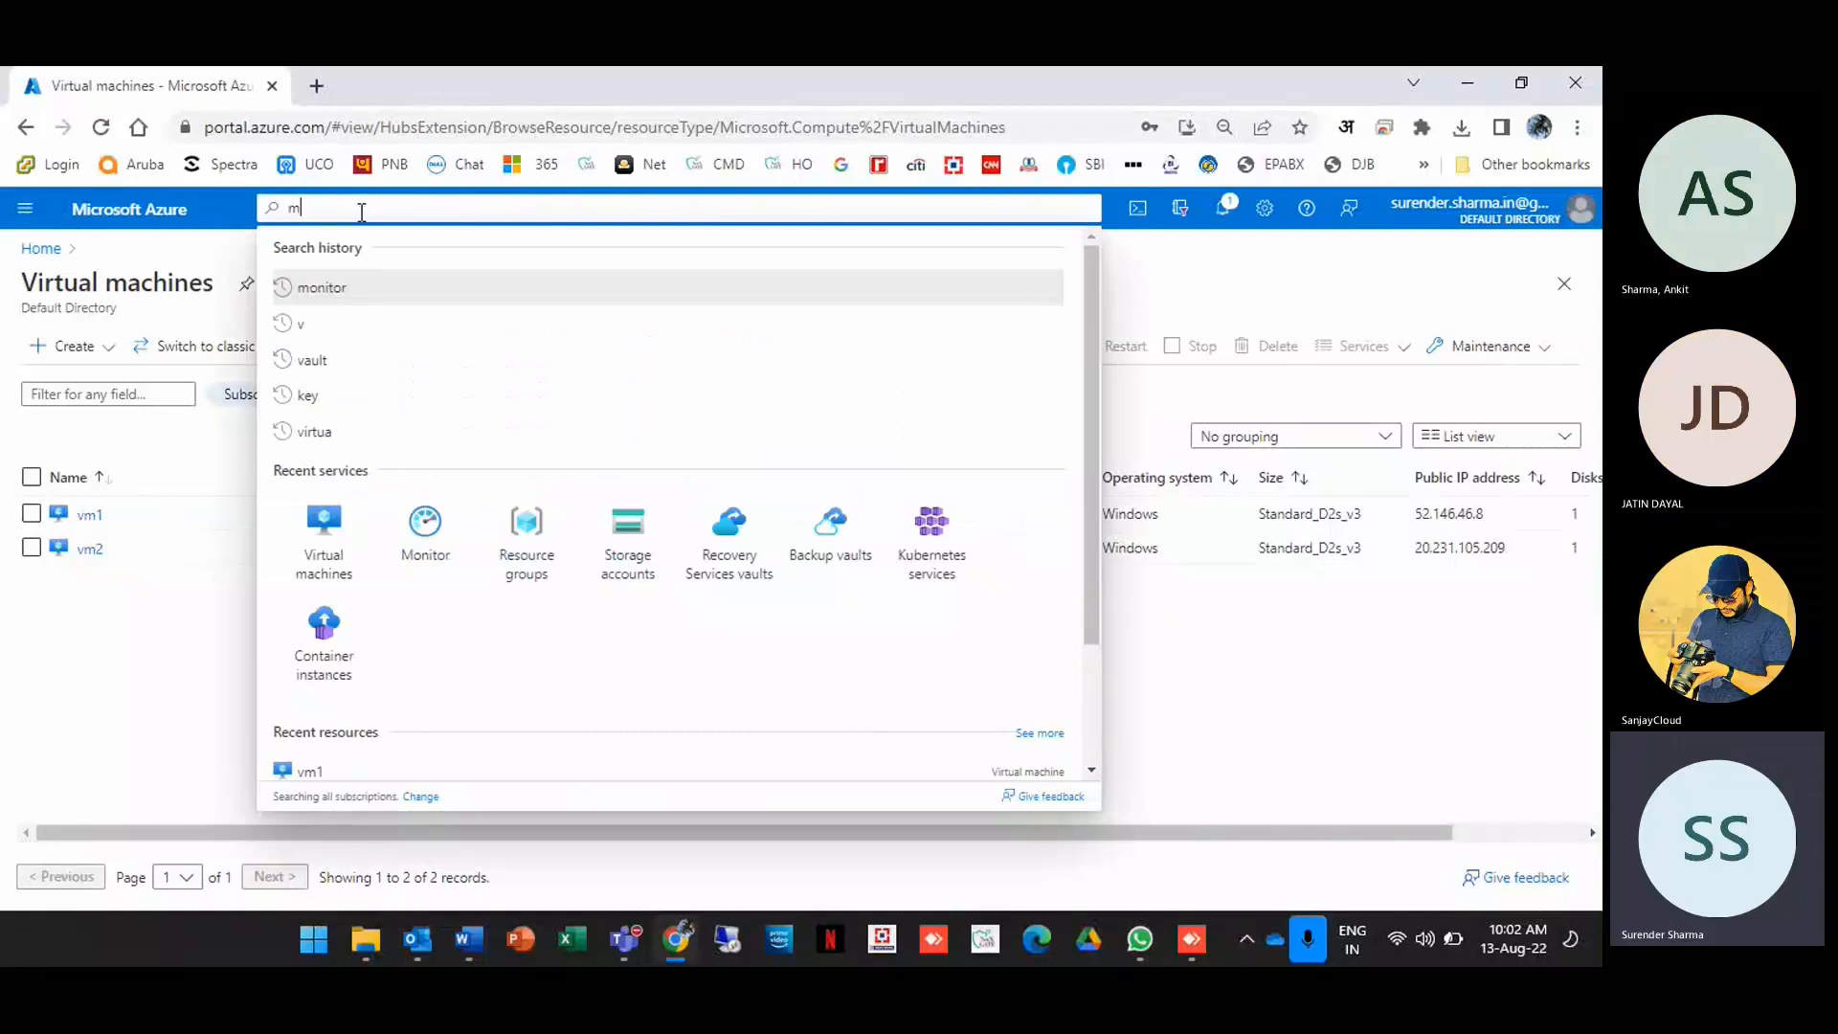
text(onito)
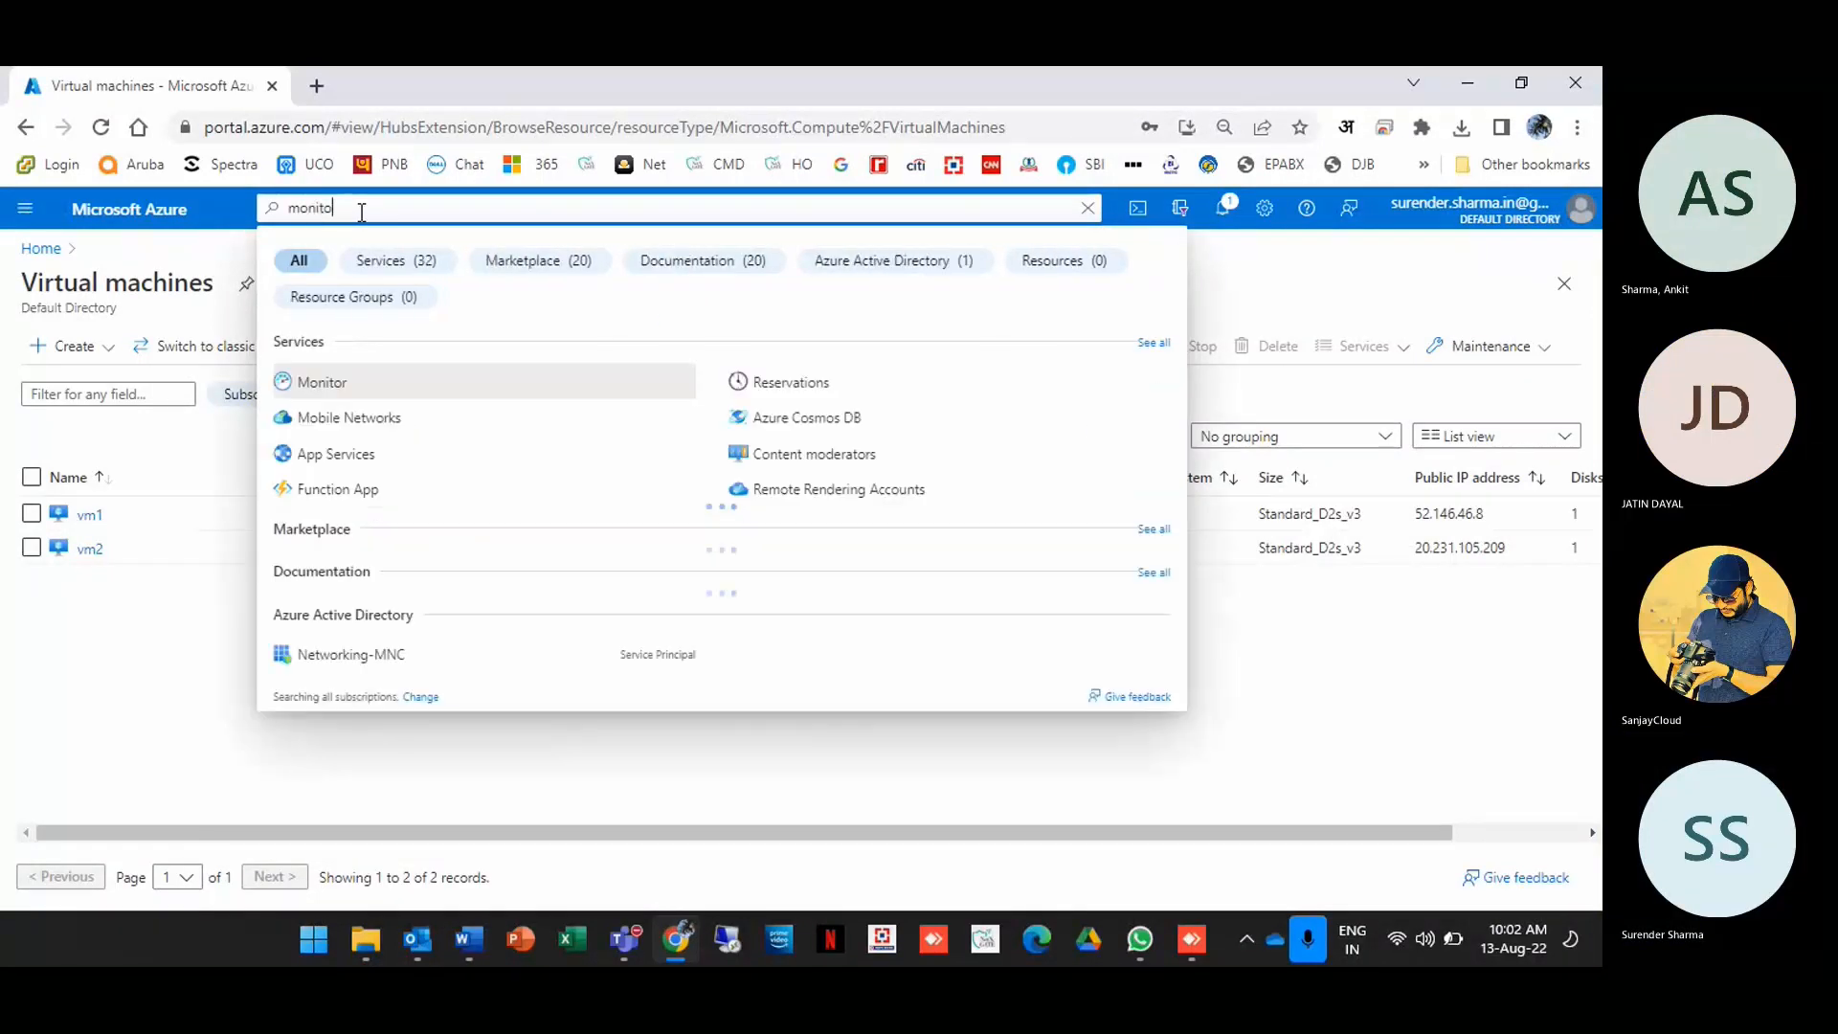
text(r)
key(Return)
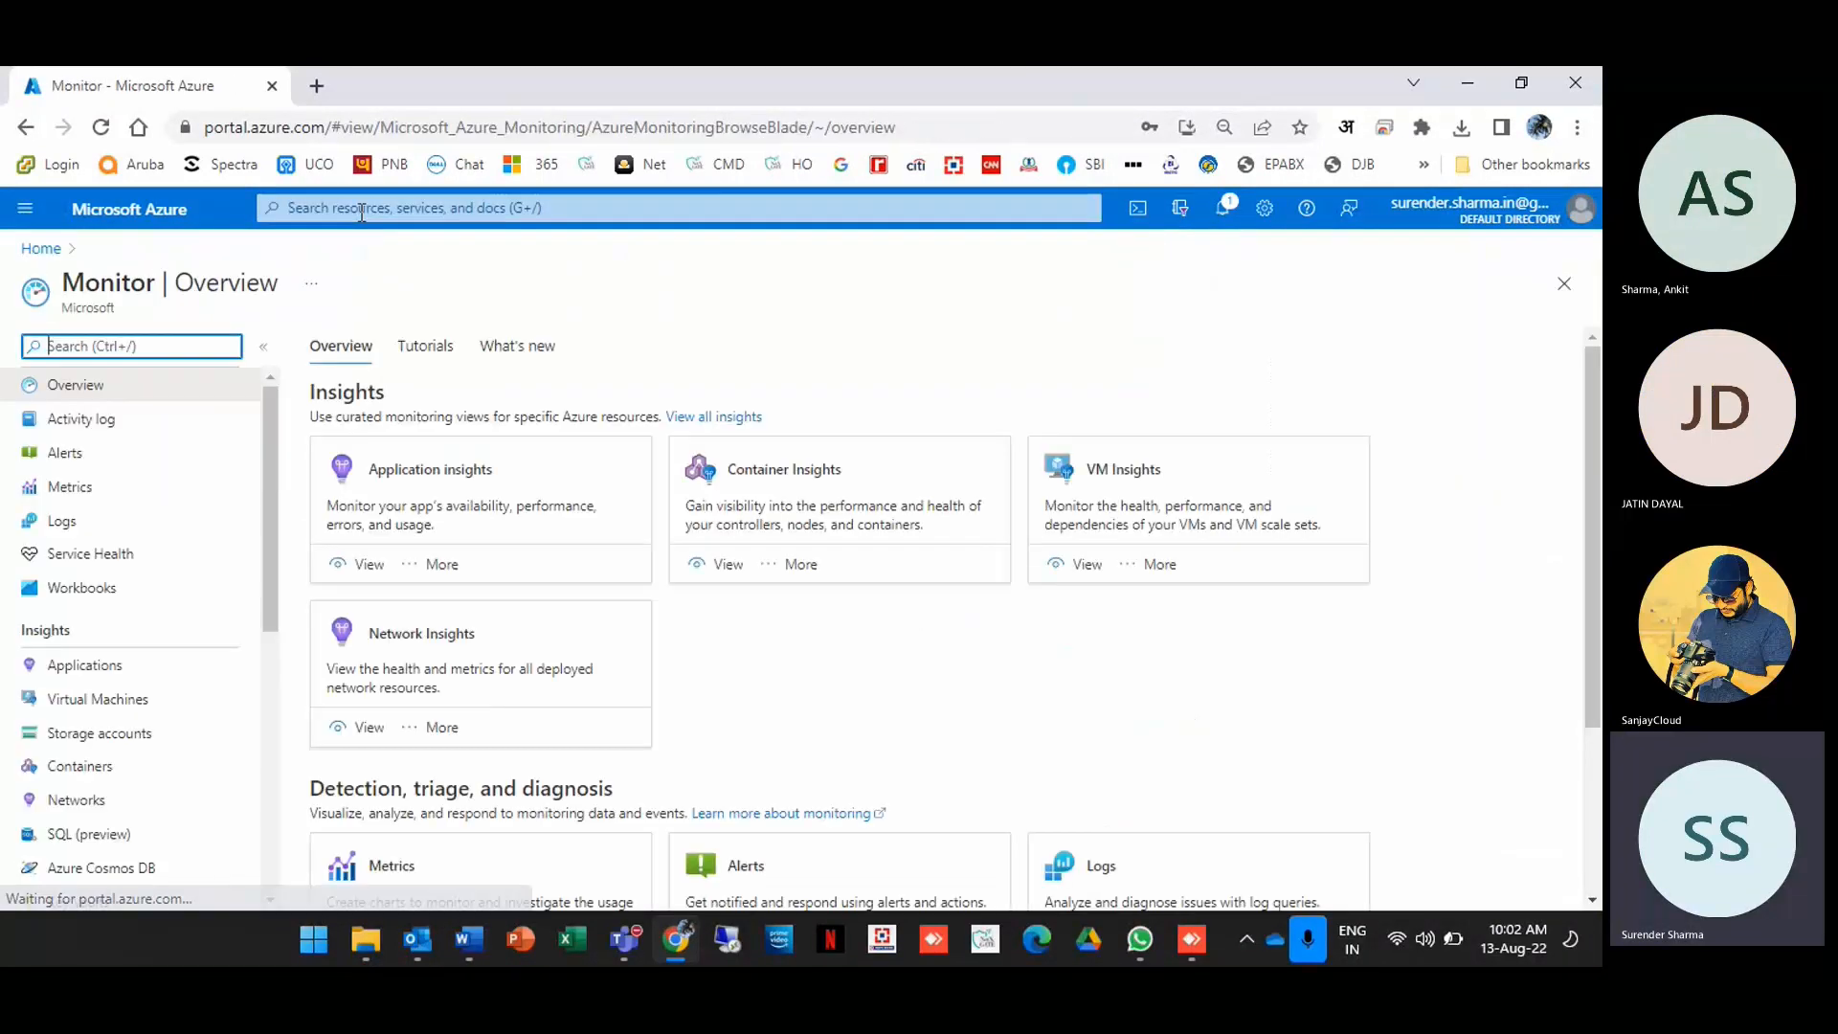
click(75, 463)
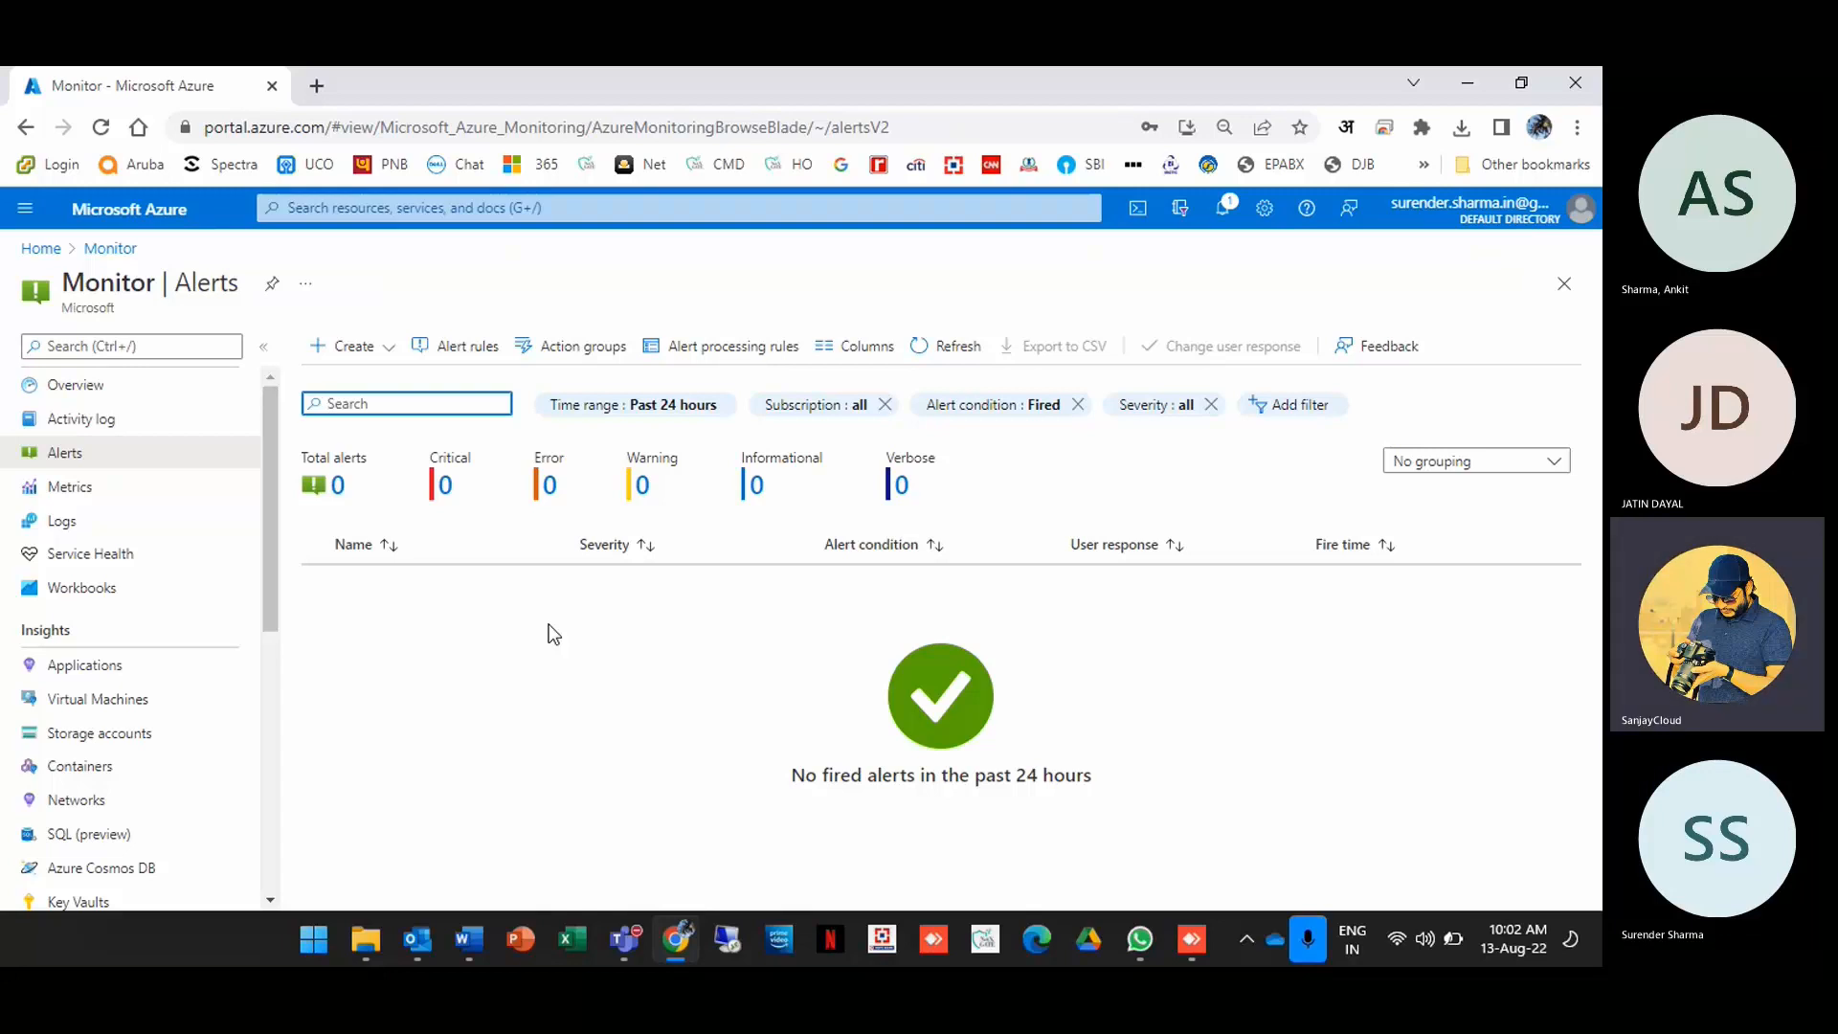
click(569, 345)
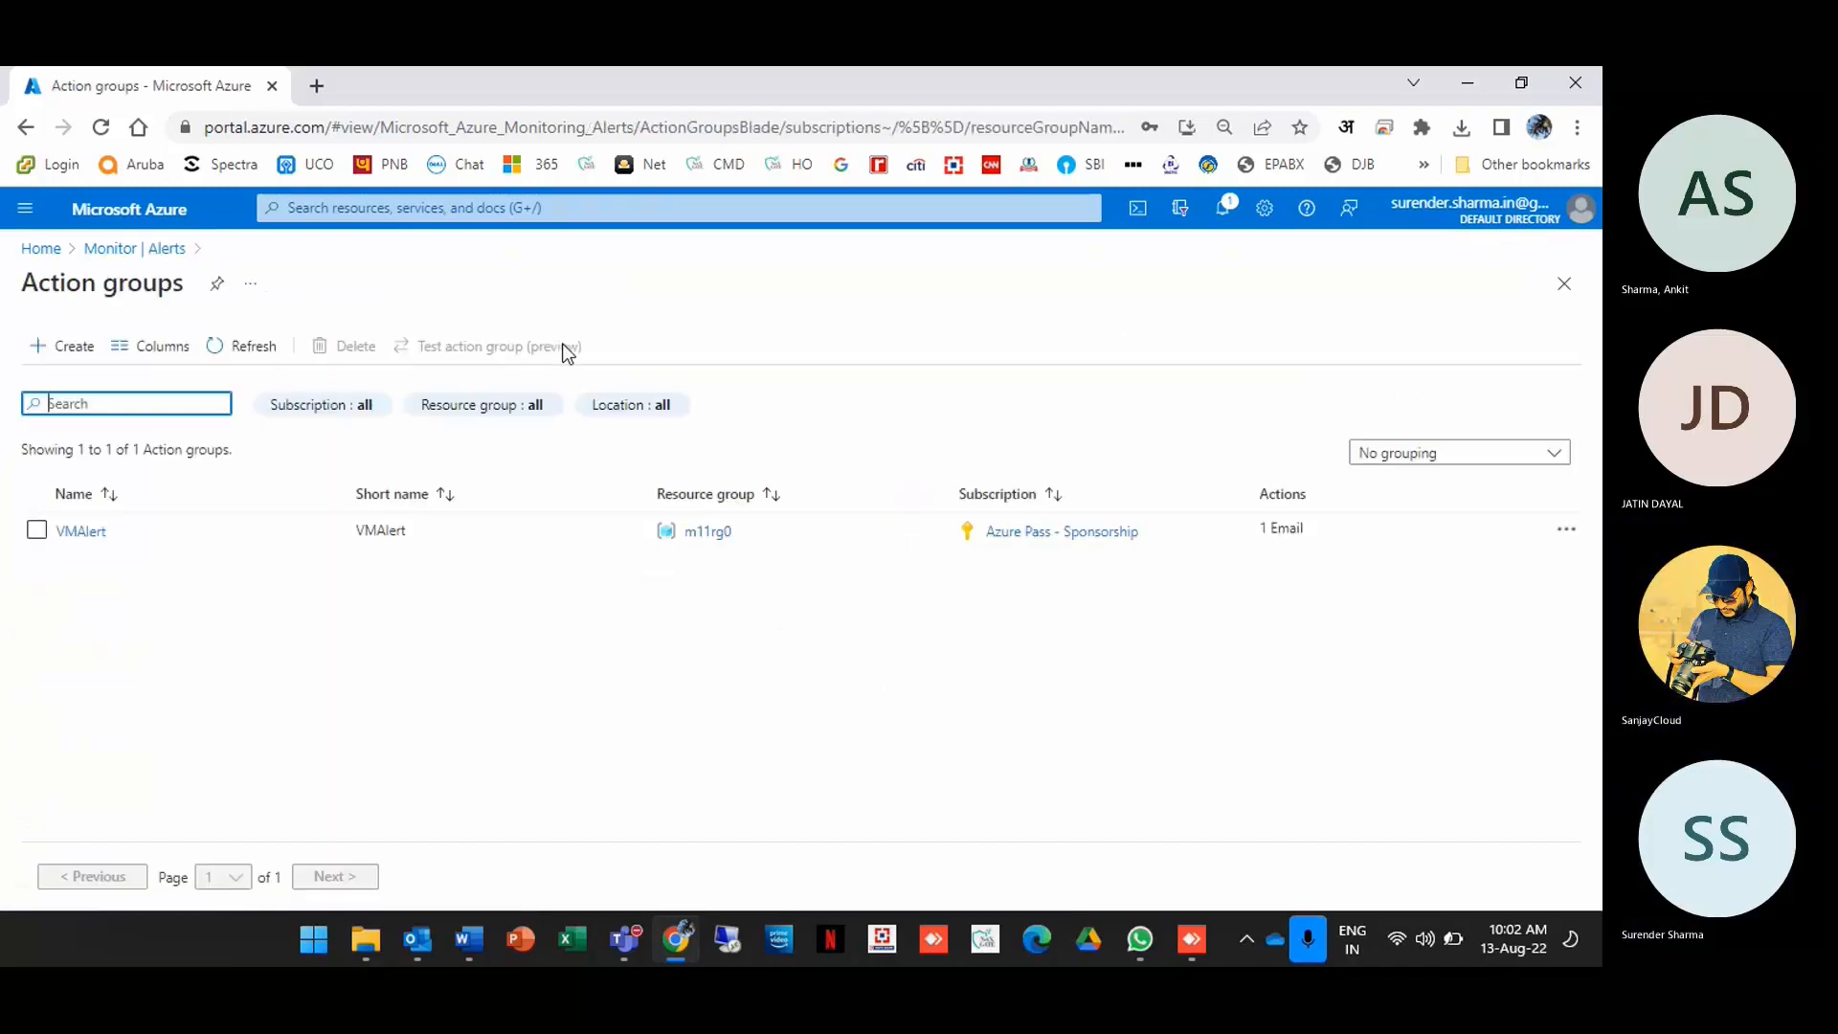
click(82, 532)
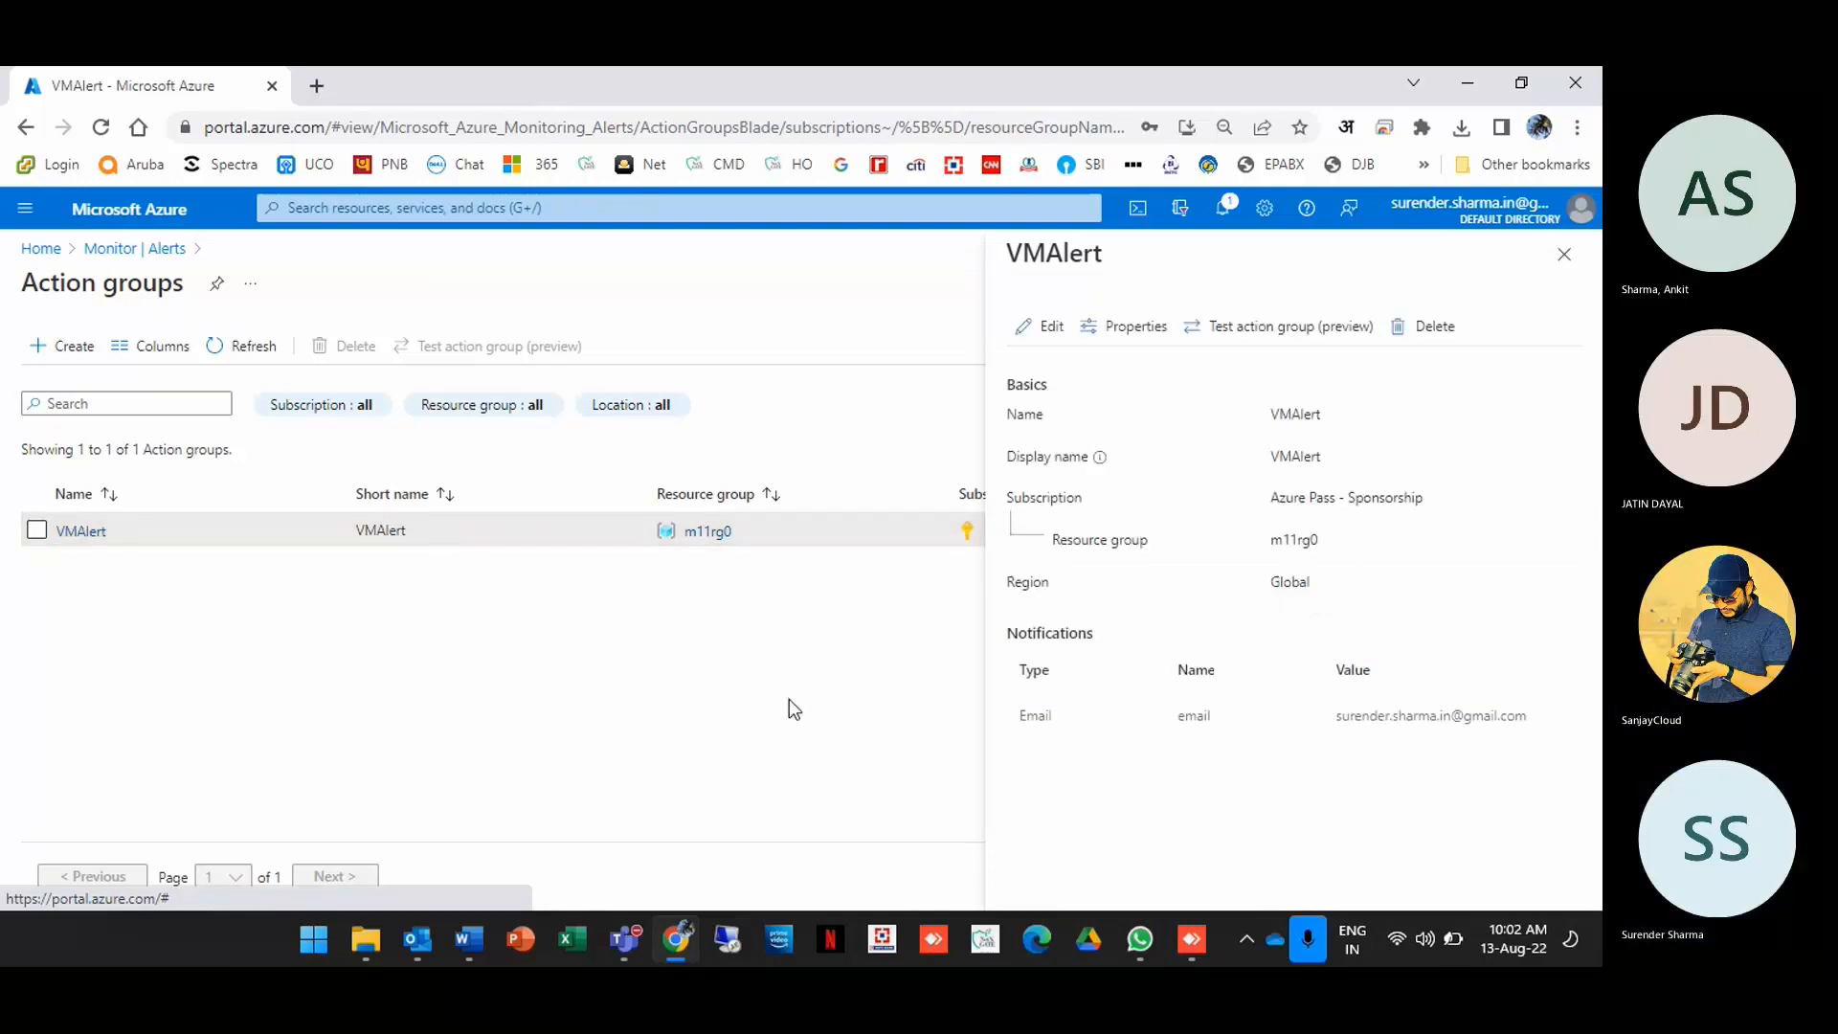
click(1052, 327)
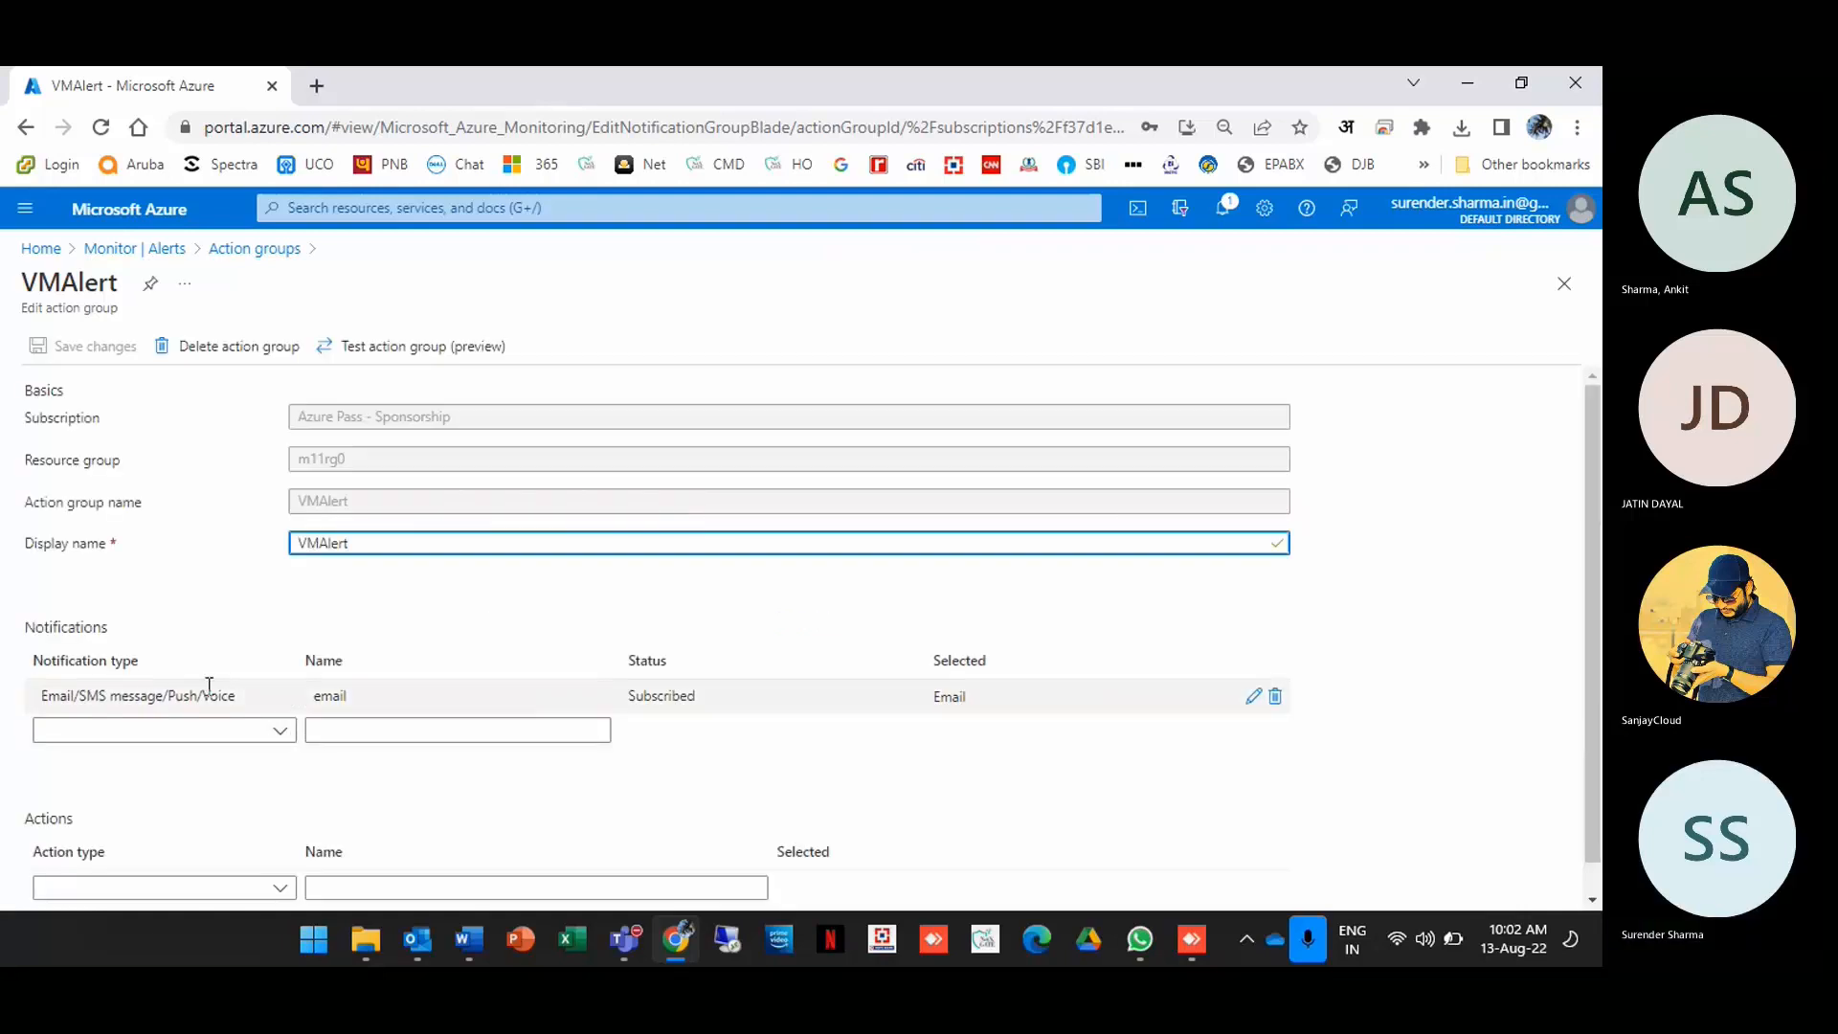
scroll(418, 820, down, 1)
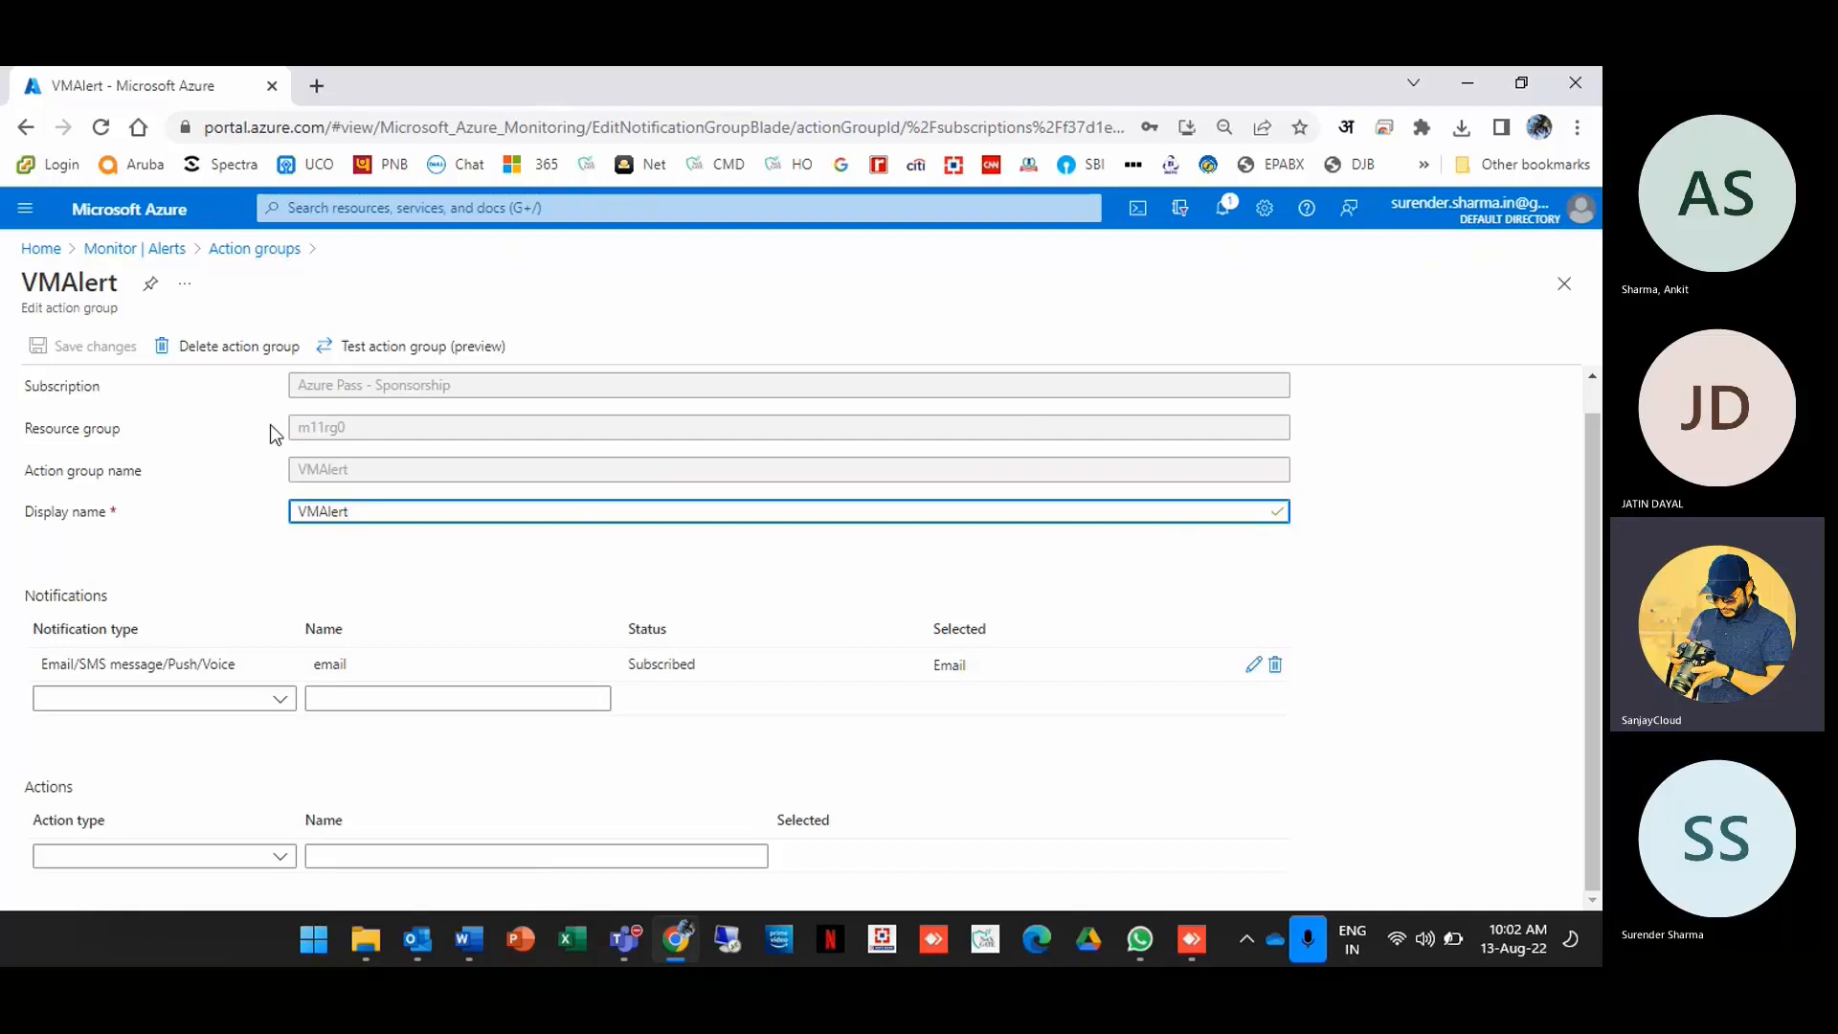
Step: Return to Monitor | Alerts and start a new alert rule
click(148, 251)
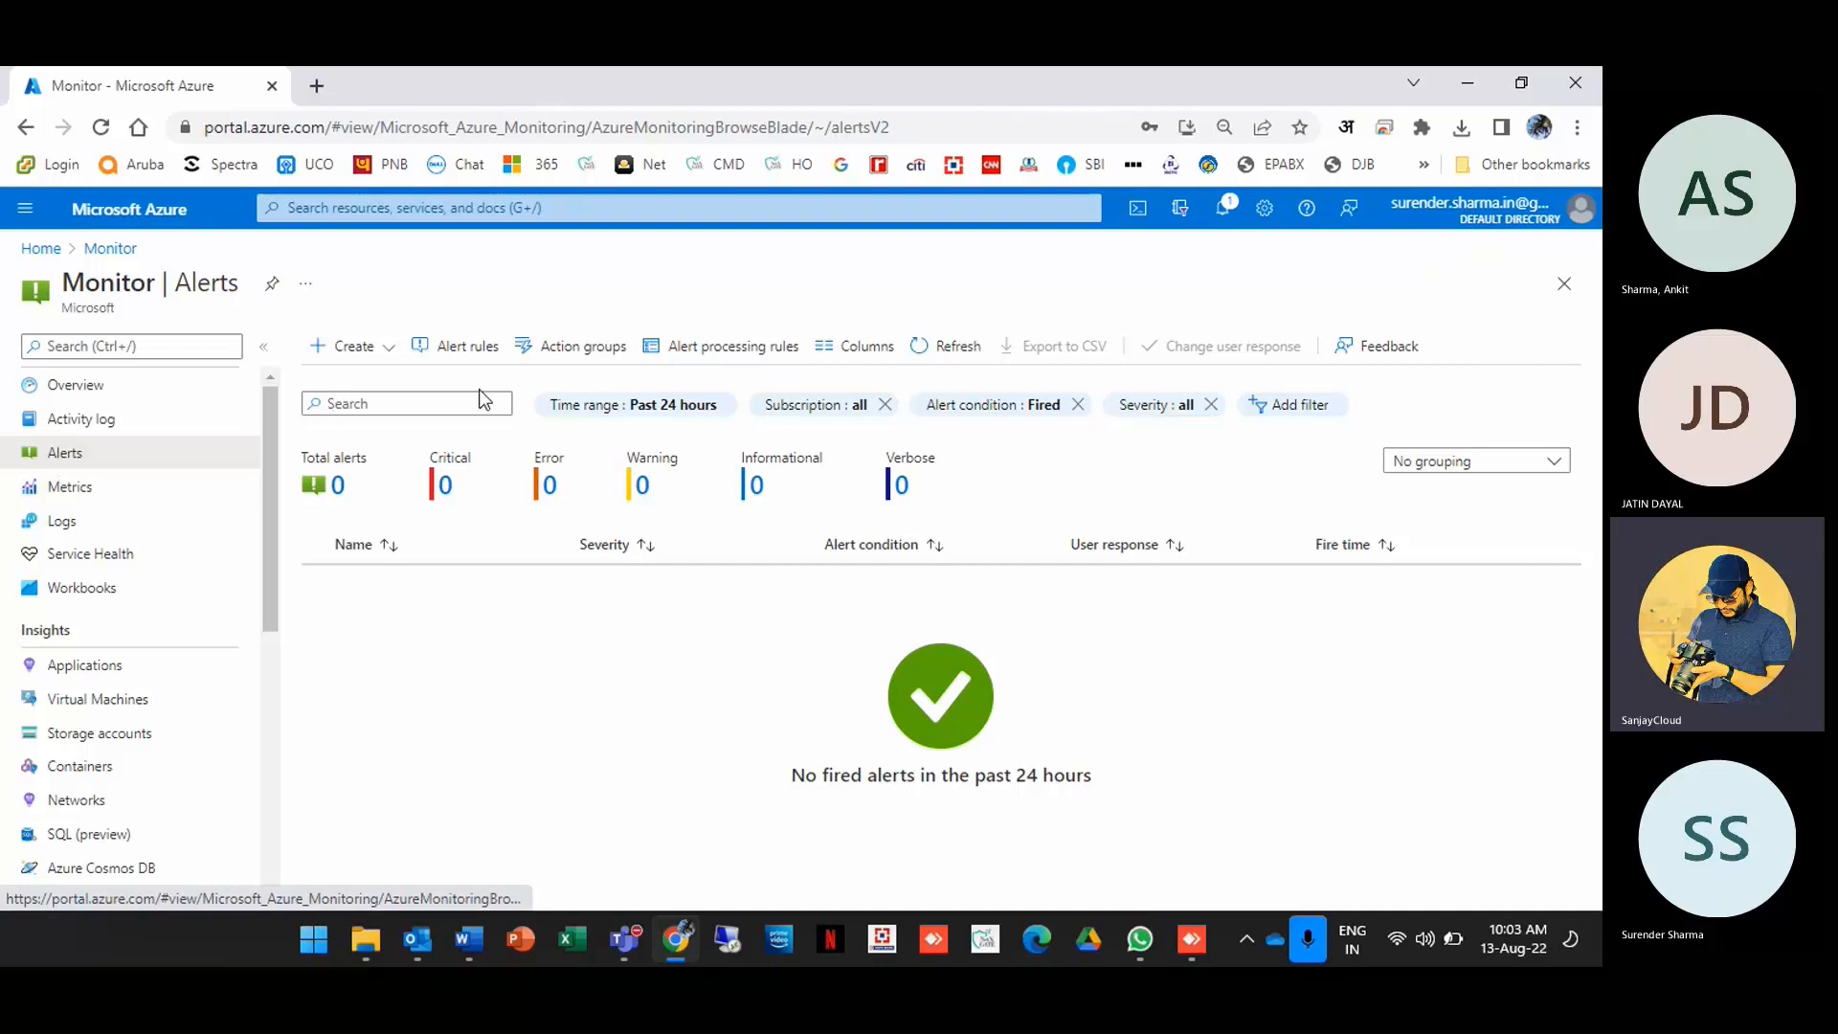
click(388, 346)
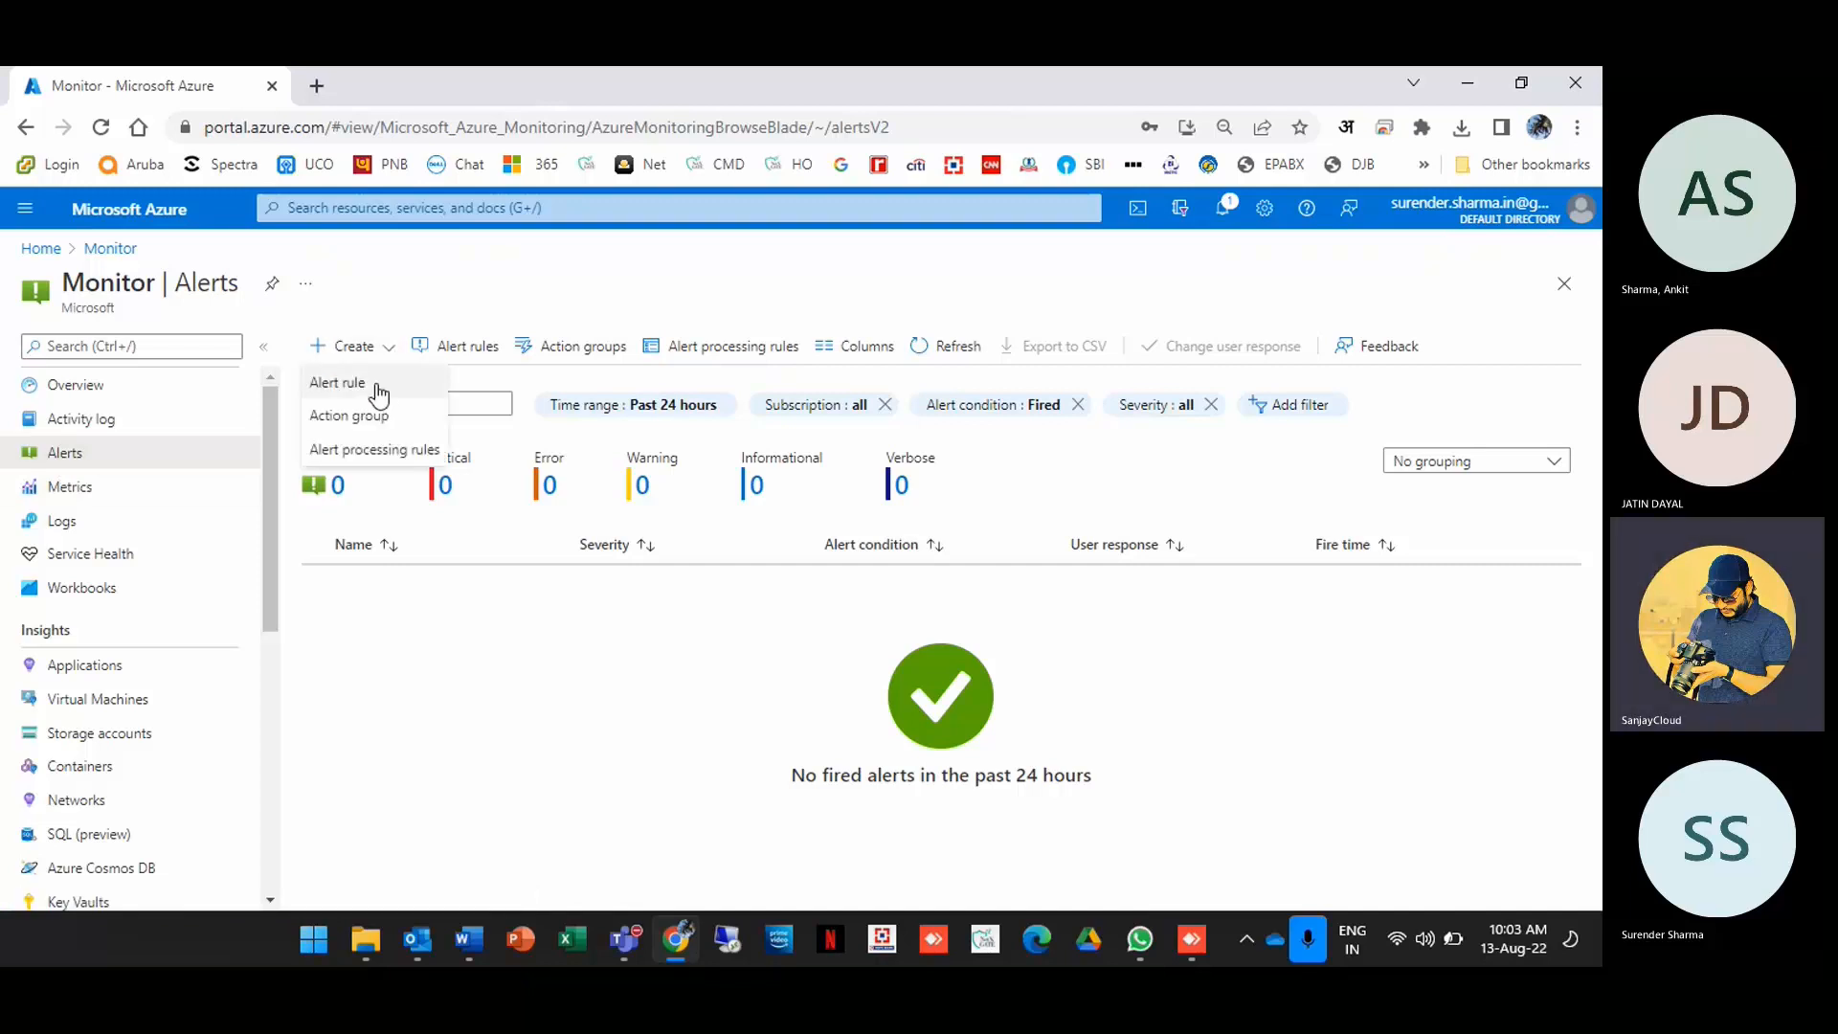
click(377, 386)
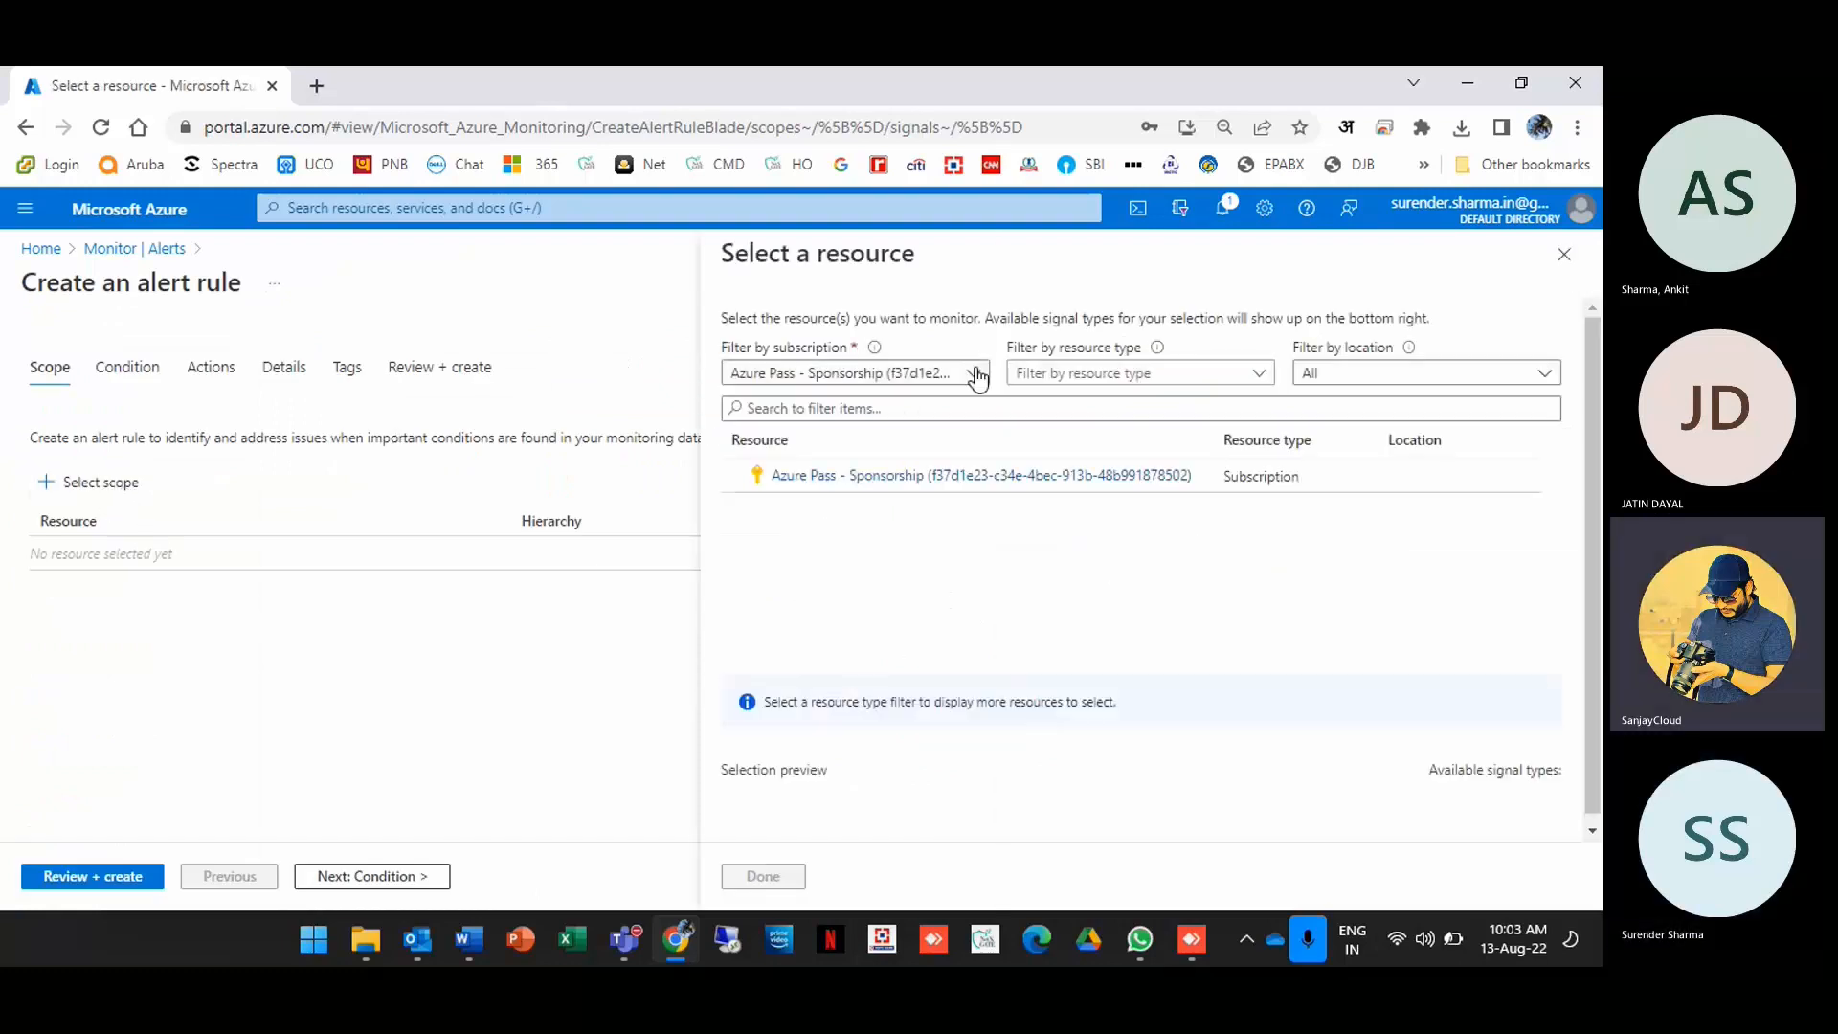
Step: Filter resources to Virtual machines and set vm1 as the alert rule's scope
click(975, 374)
click(976, 374)
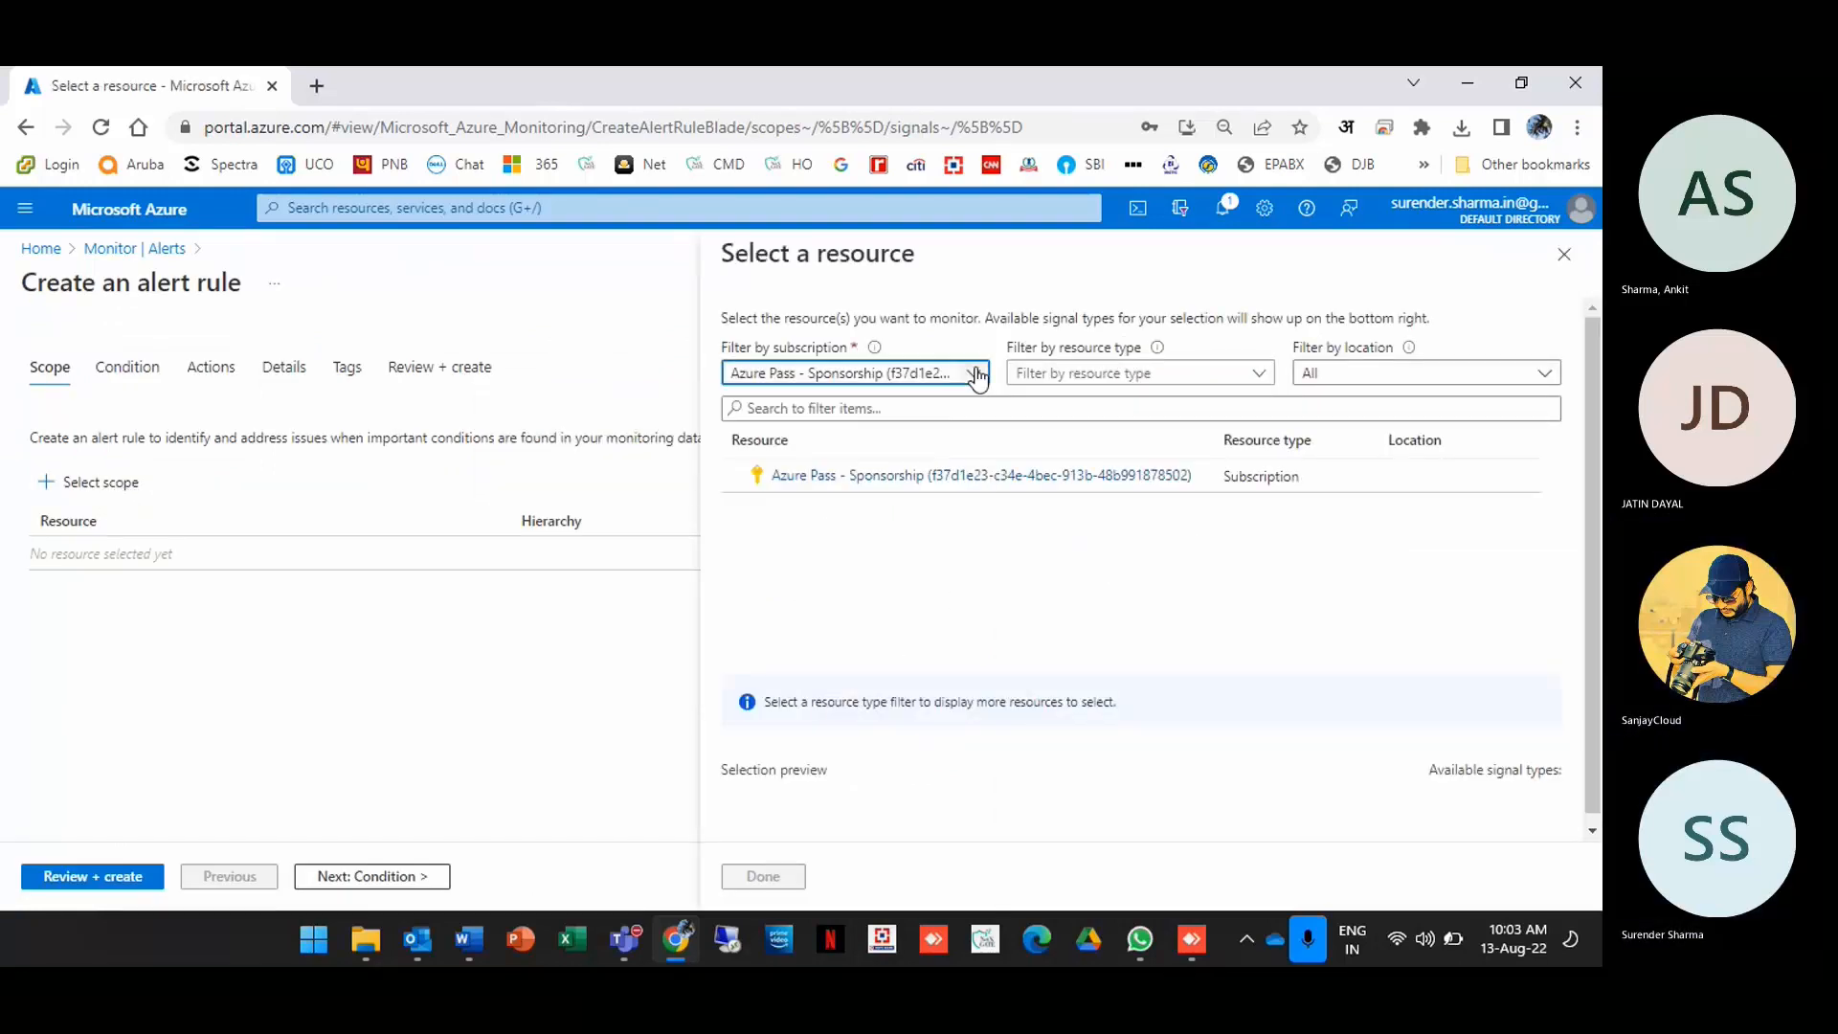
click(975, 374)
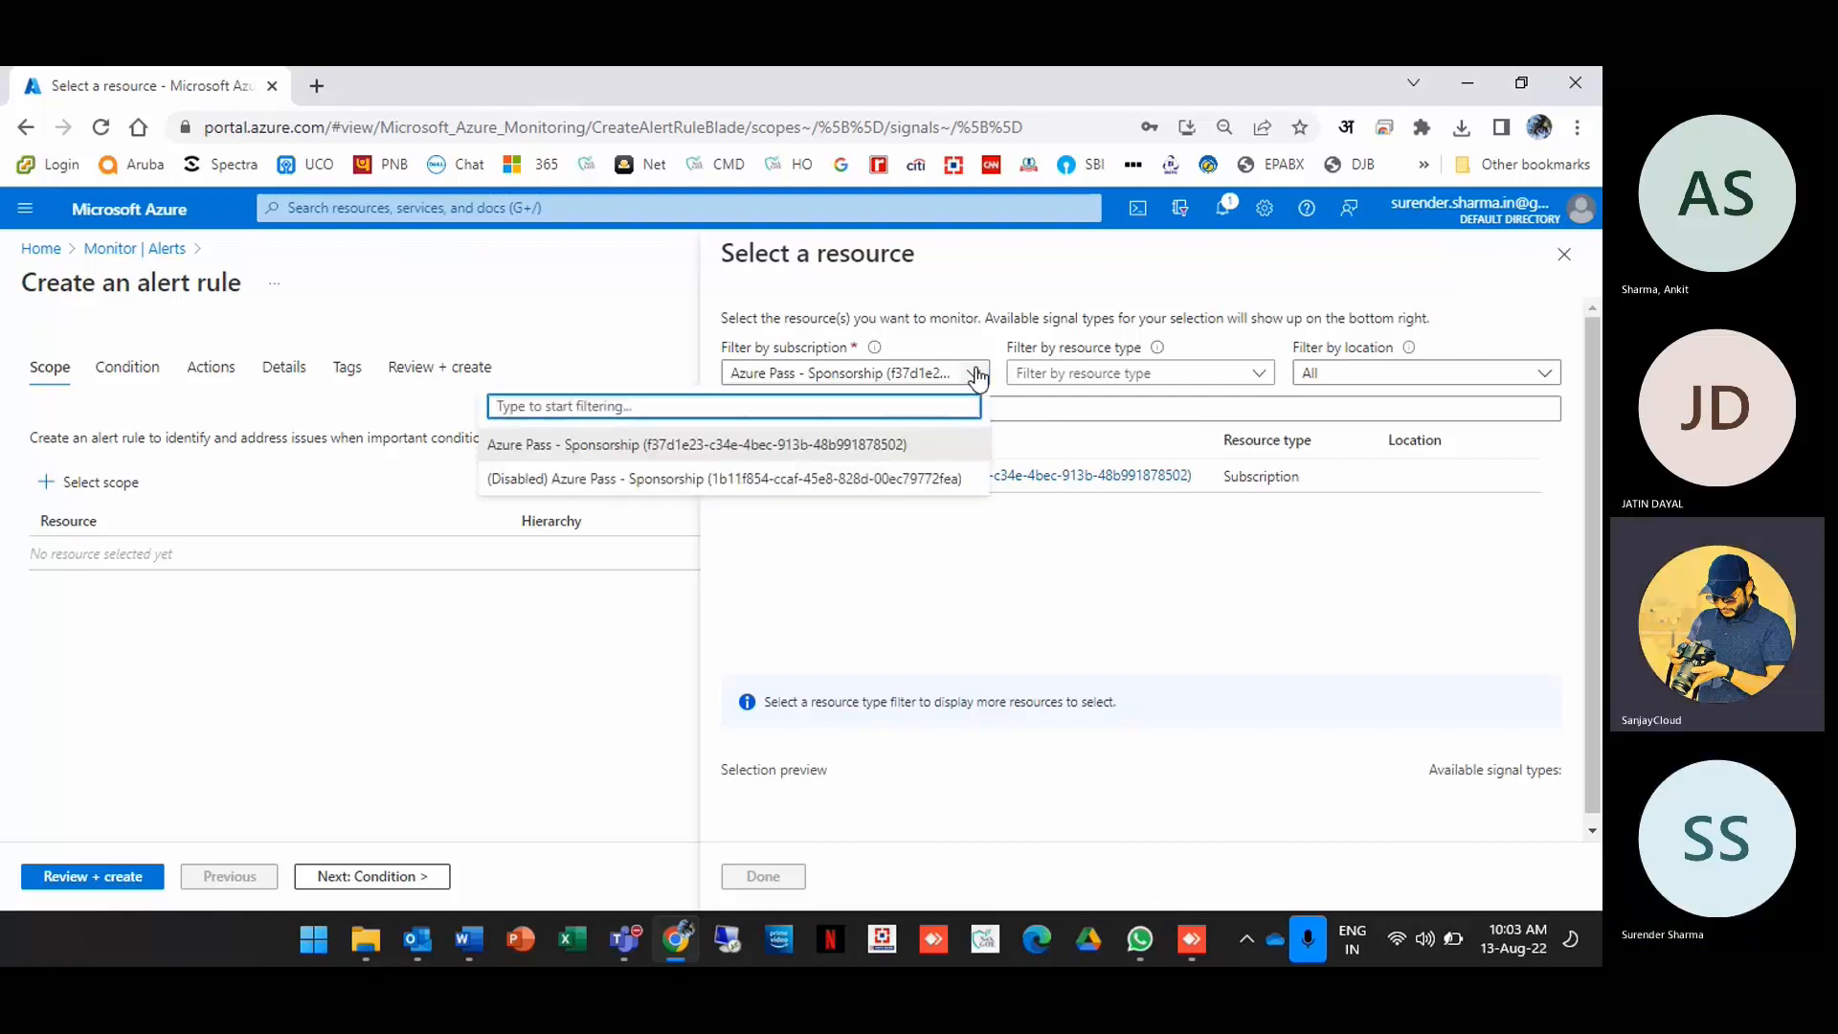
click(976, 374)
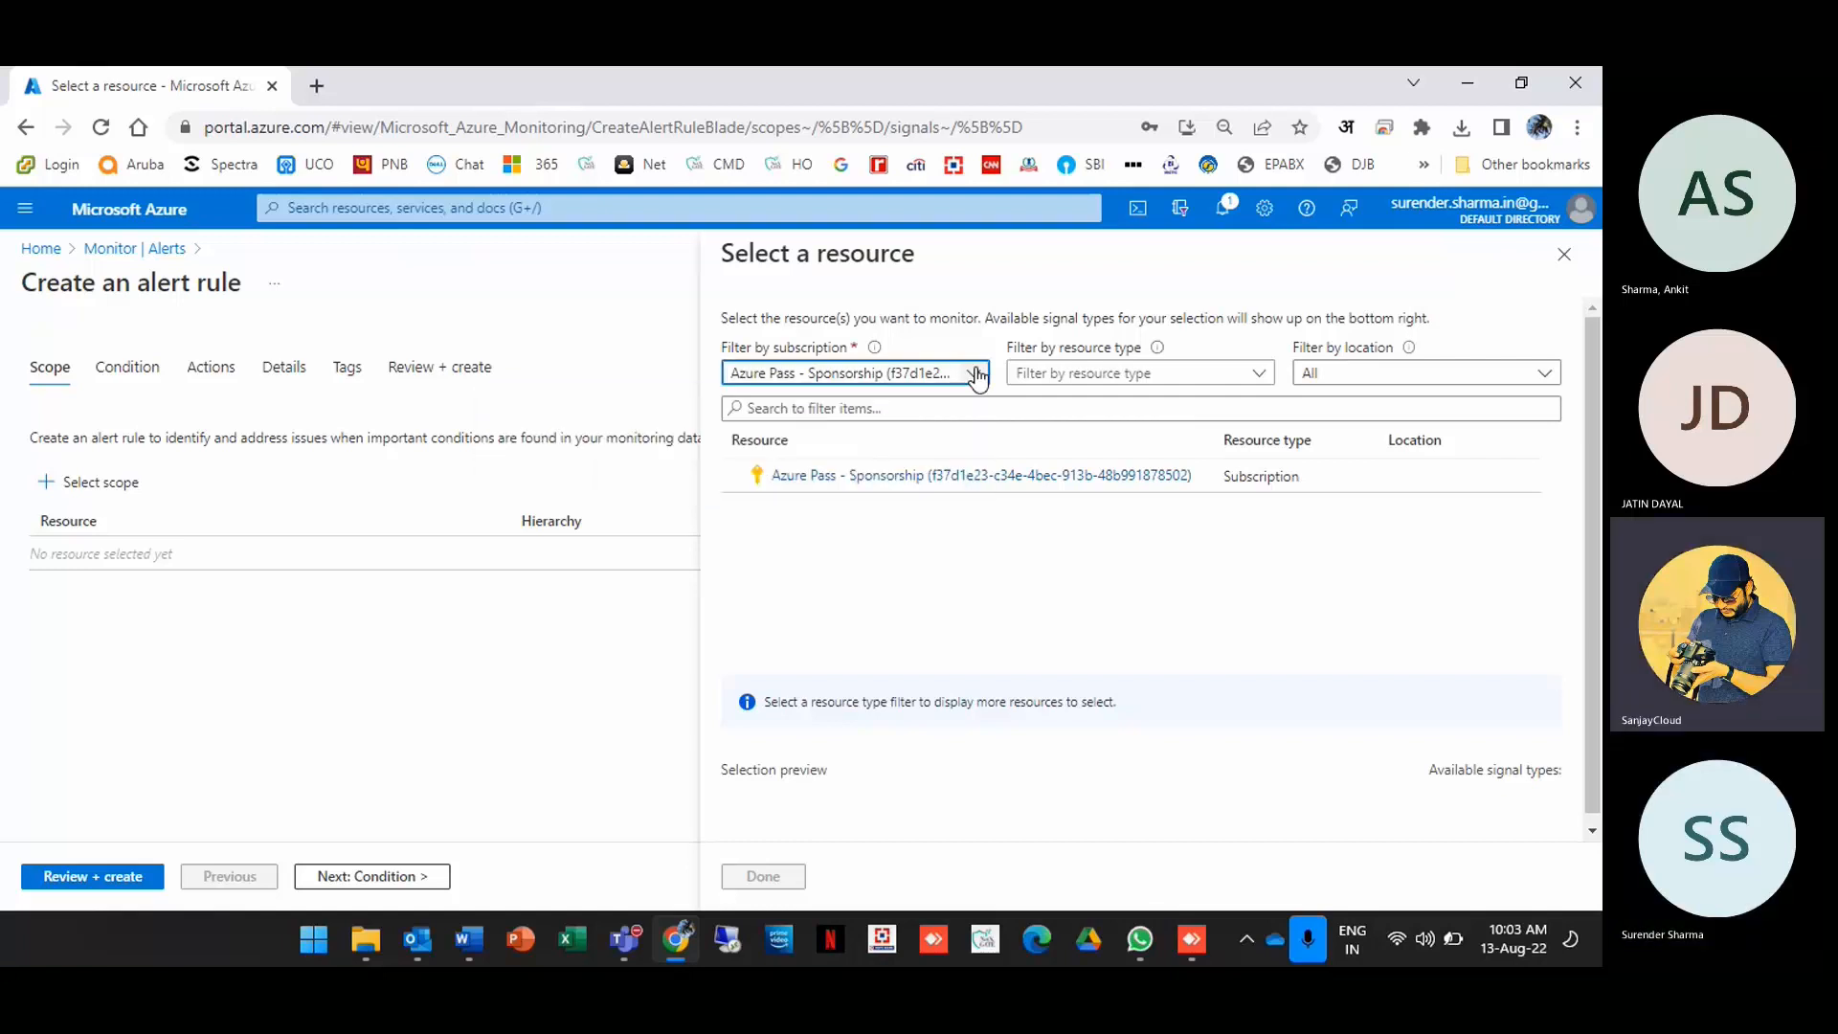
click(1093, 376)
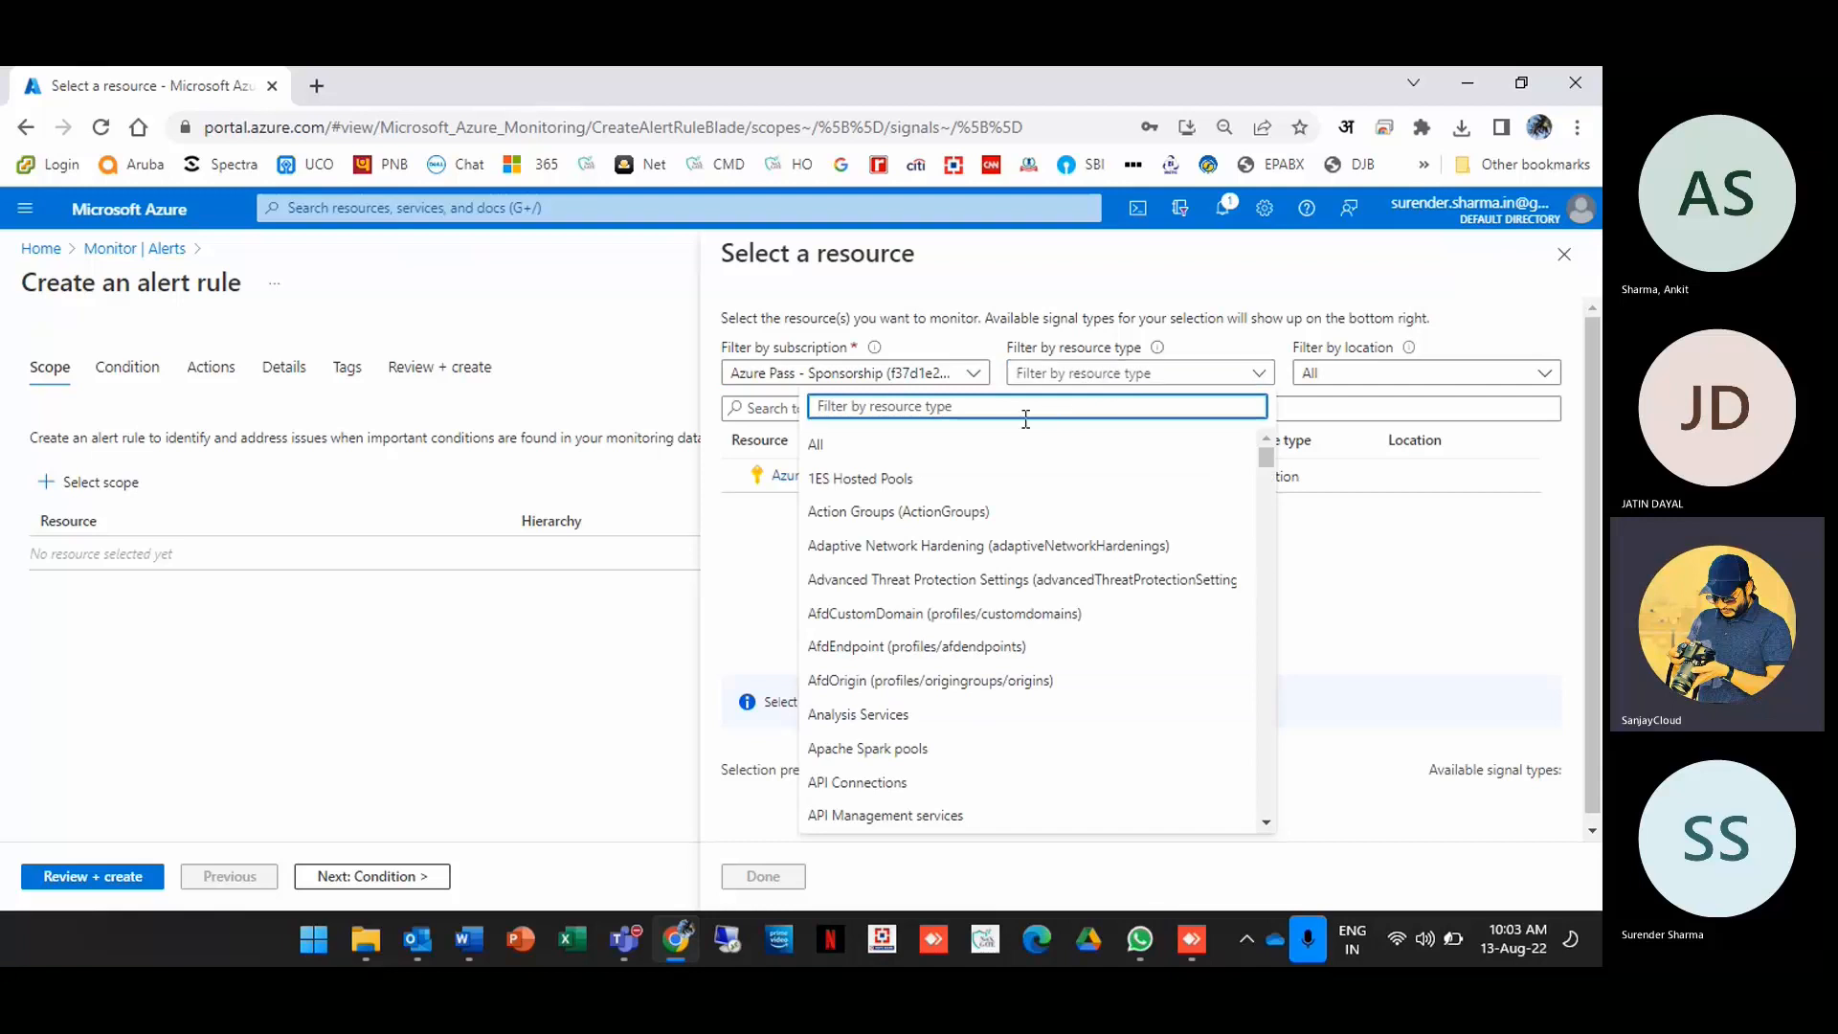
text(virtual)
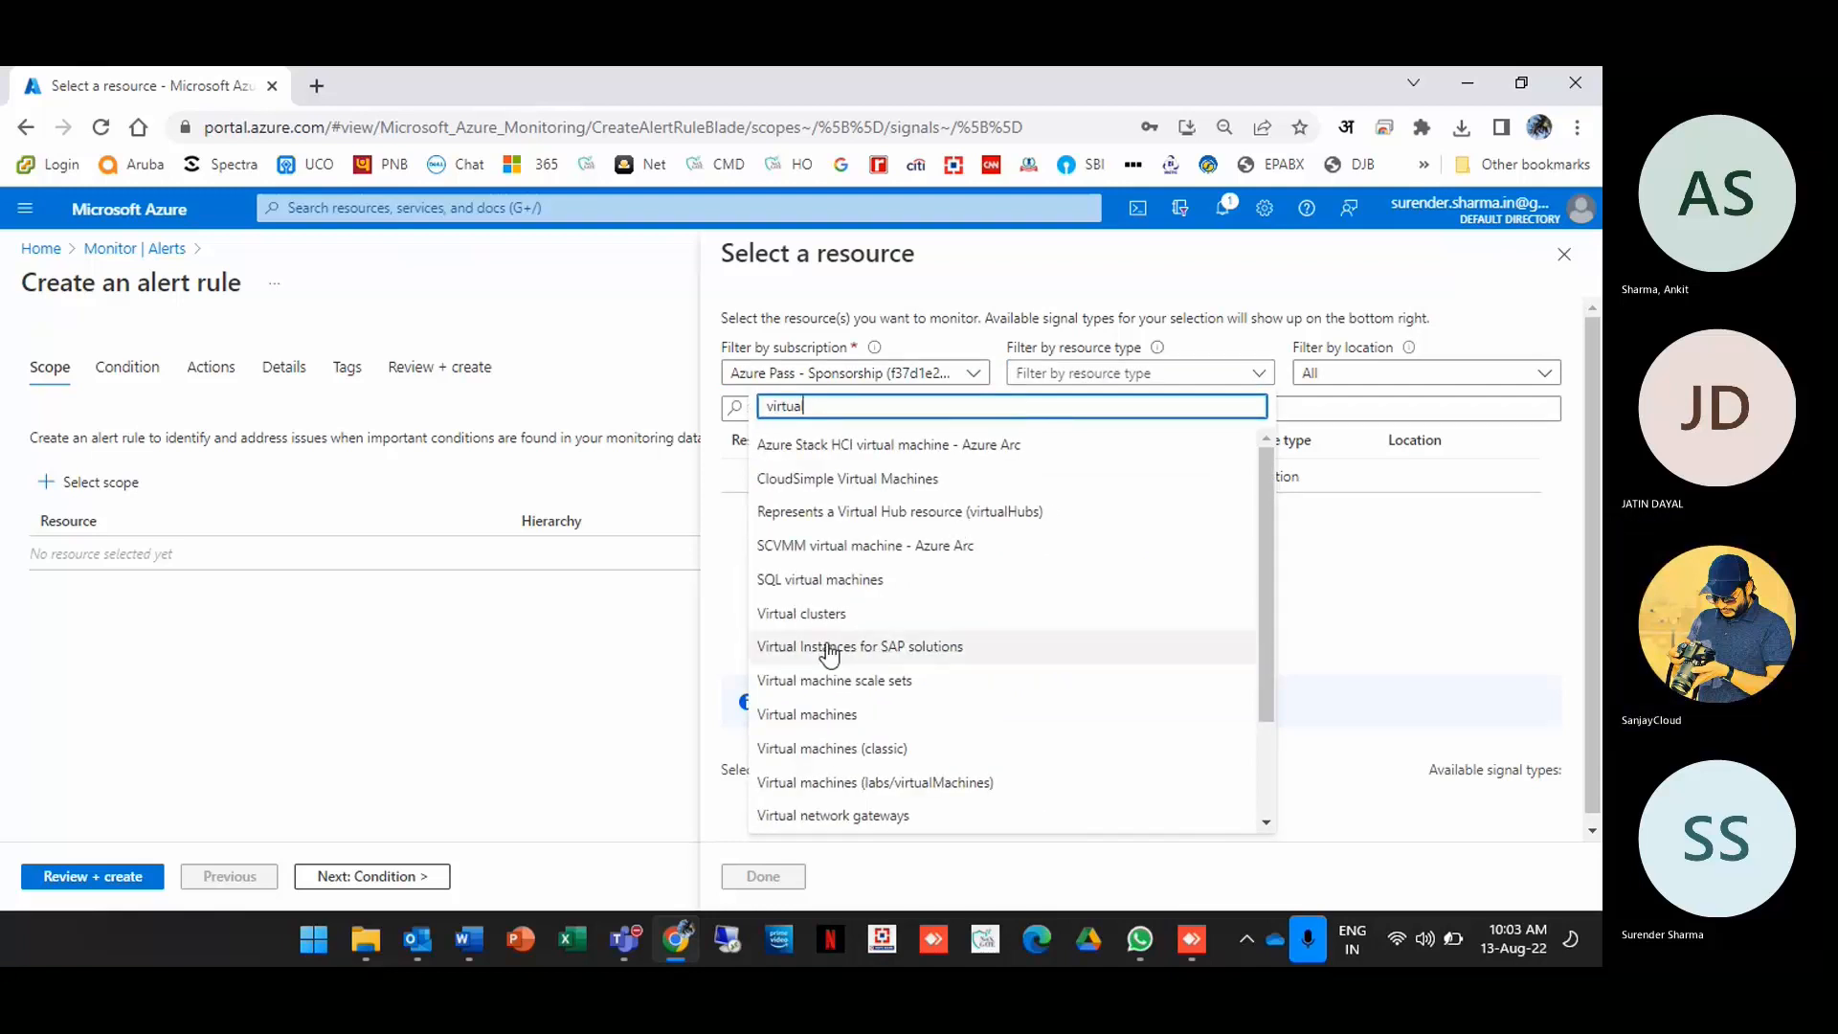
click(861, 714)
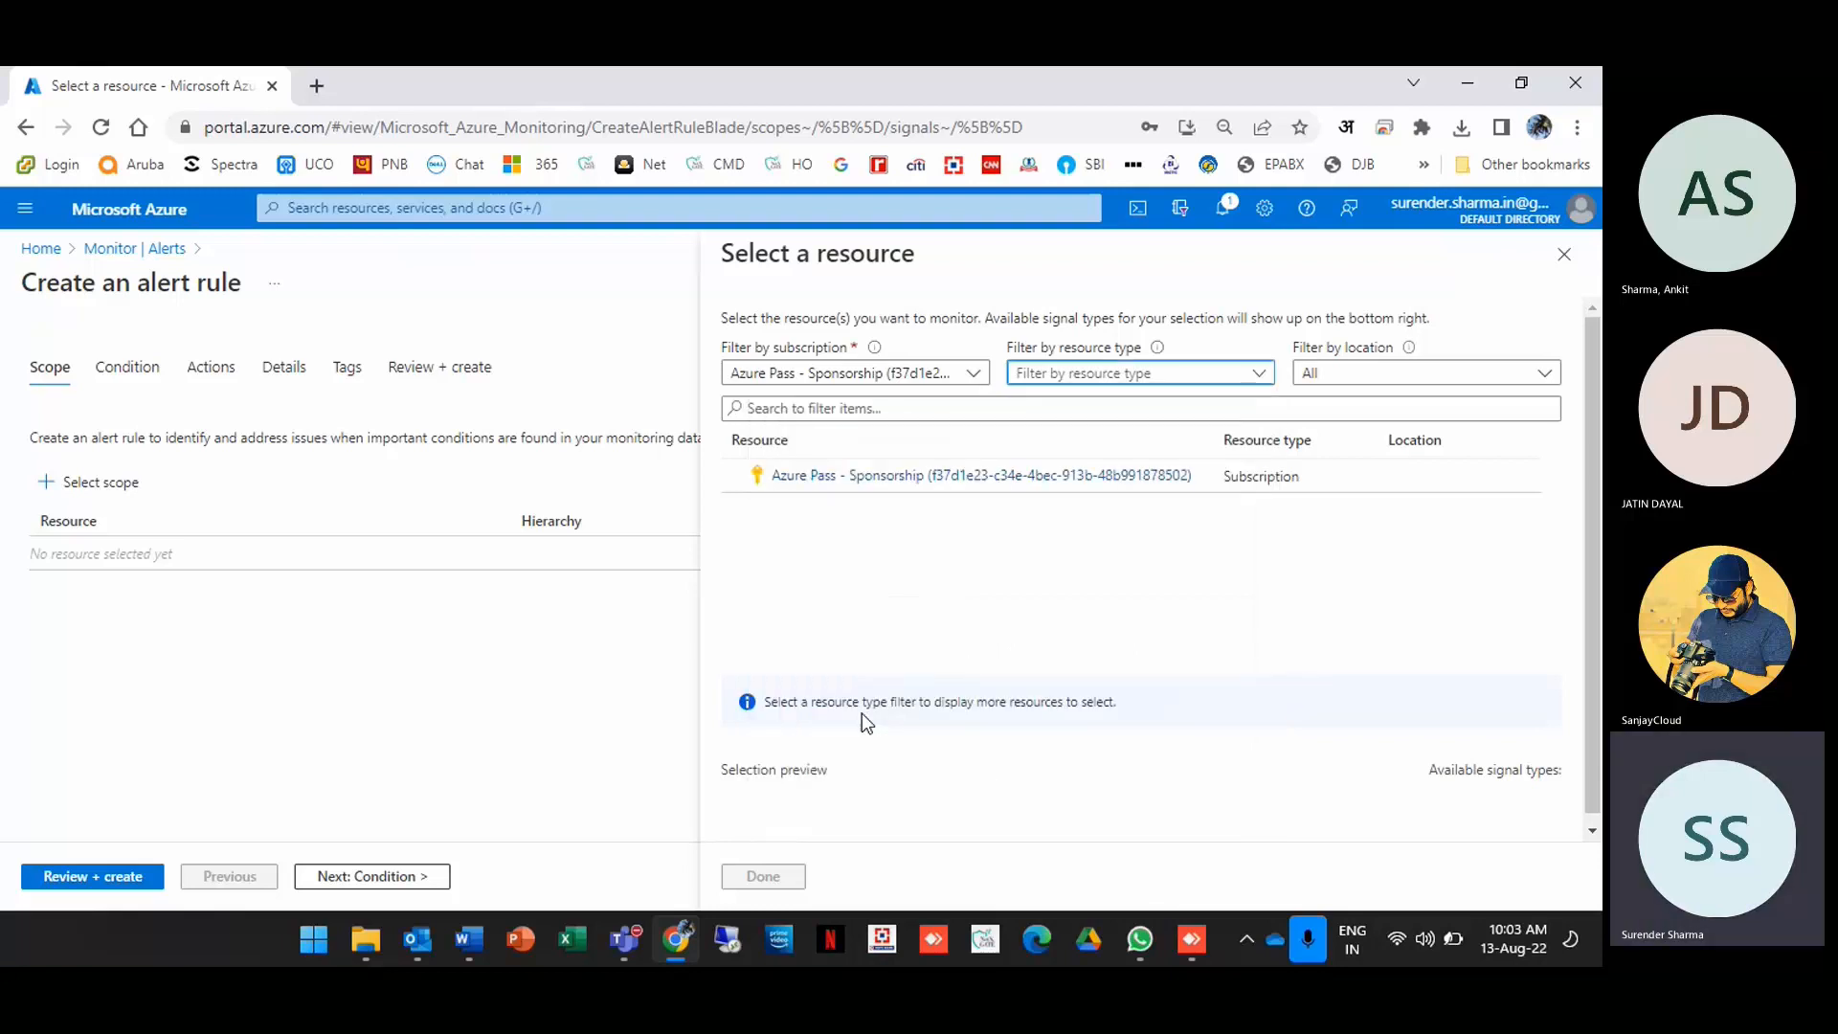
click(1353, 375)
click(1352, 375)
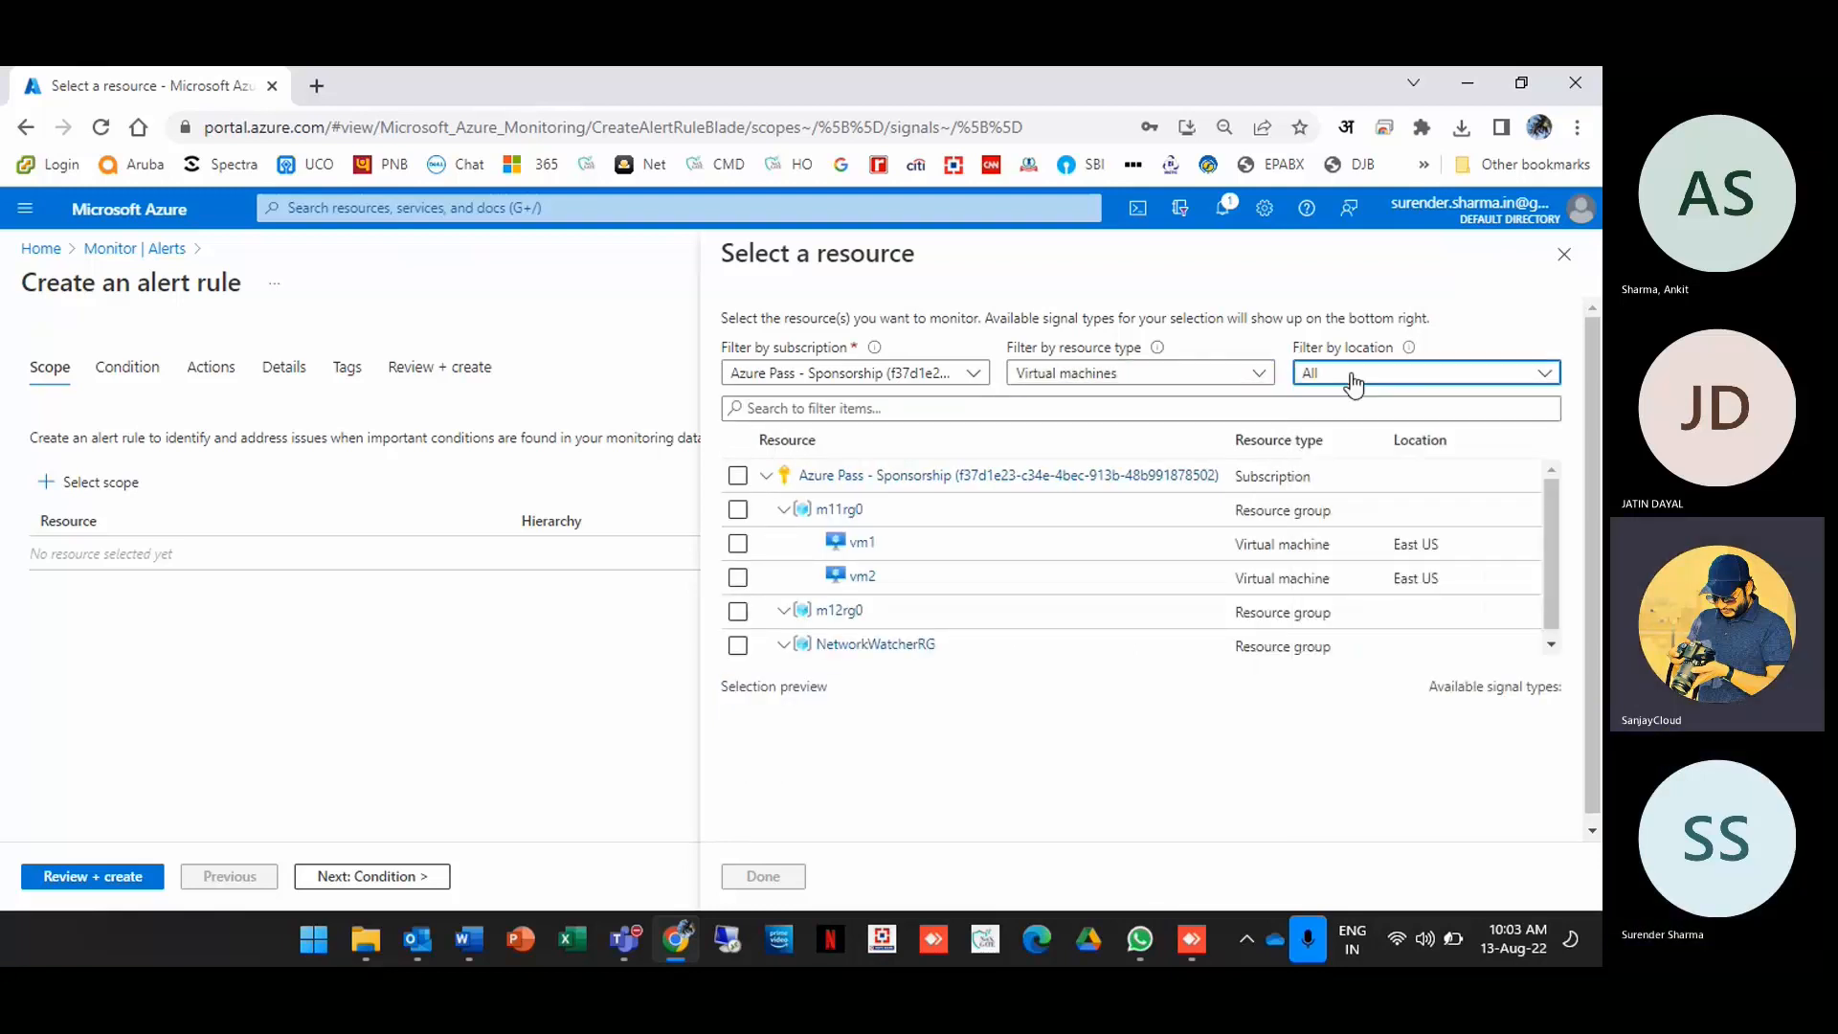
click(738, 543)
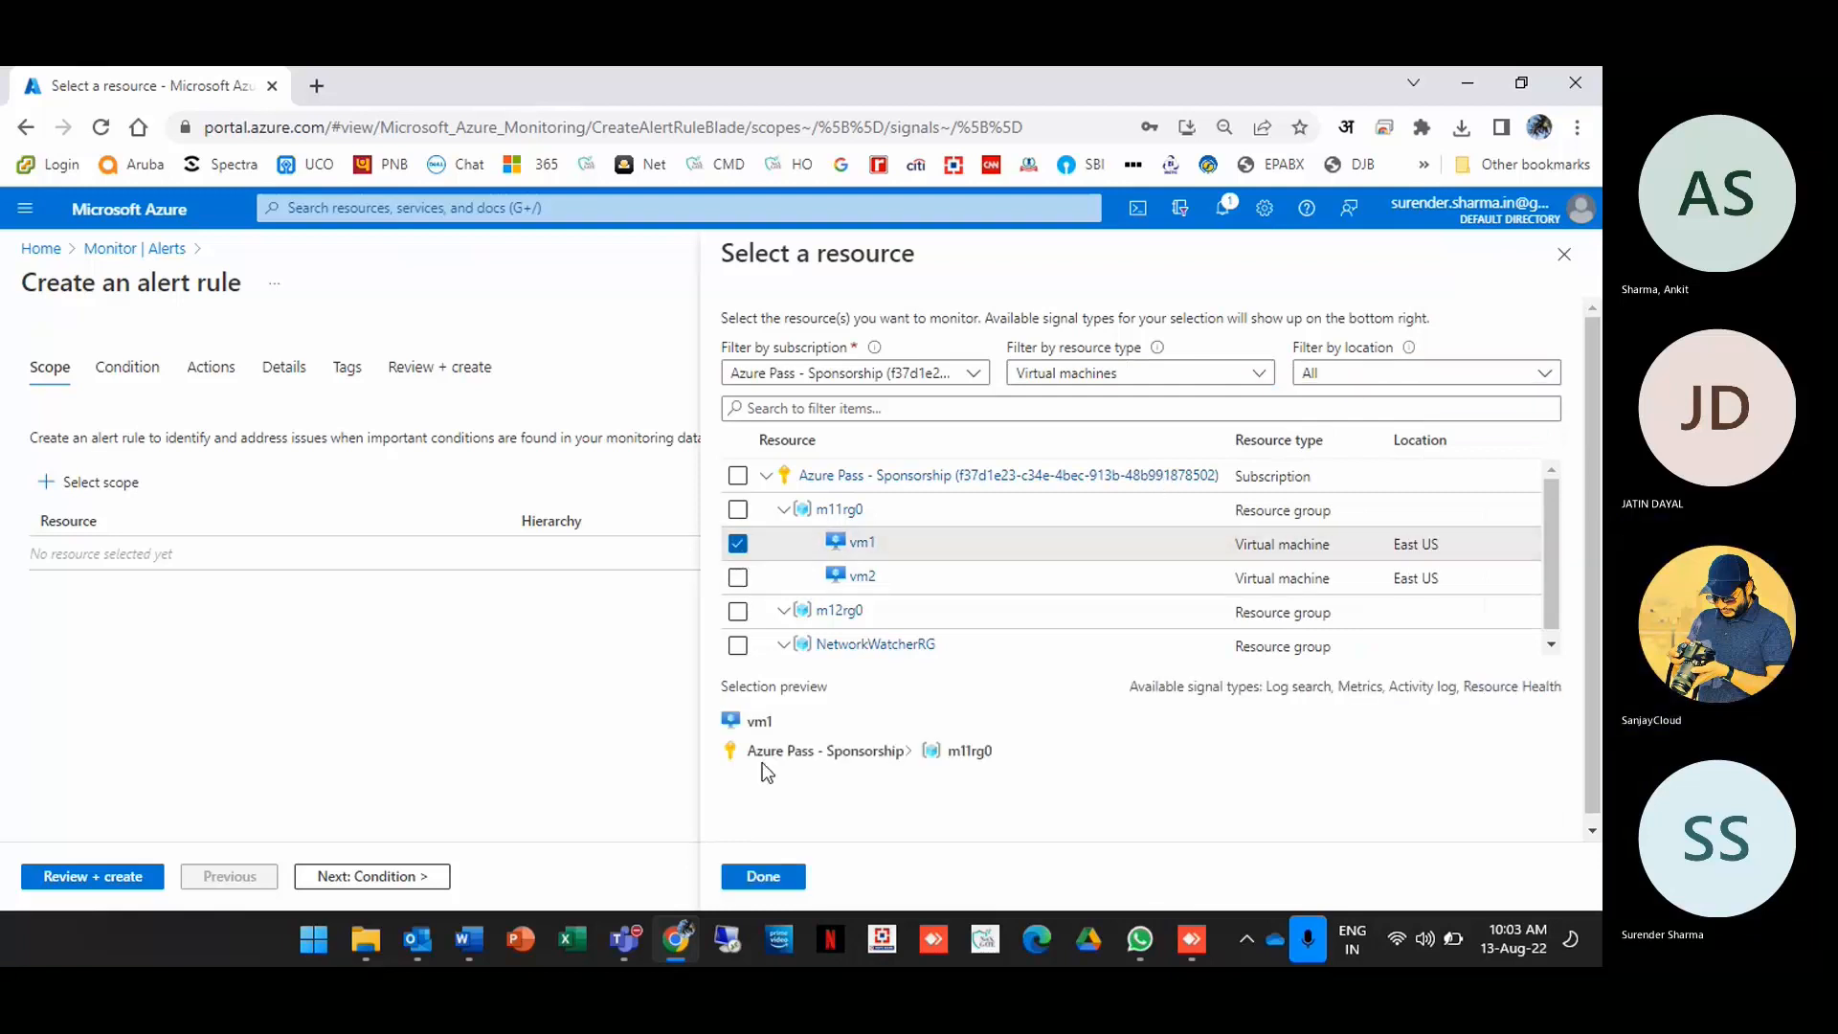
click(758, 887)
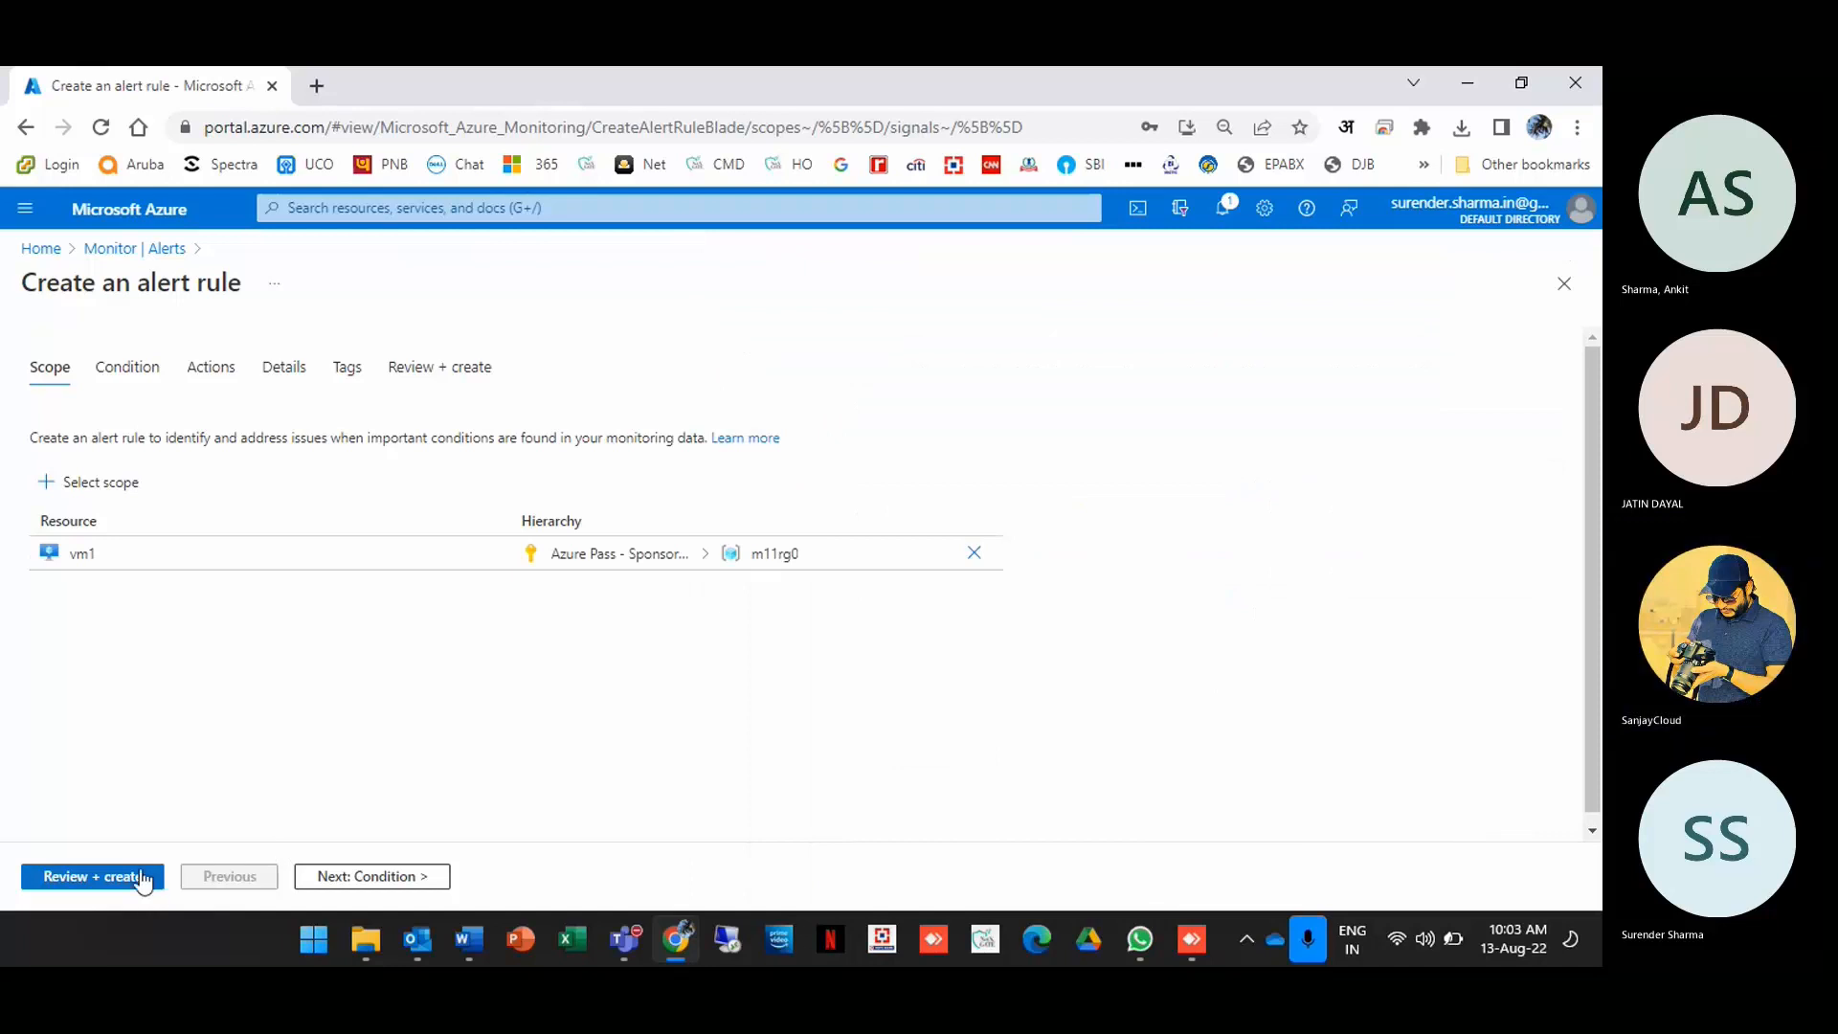
Step: Add an Activity Log condition using the Restart Virtual Machine signal
click(203, 375)
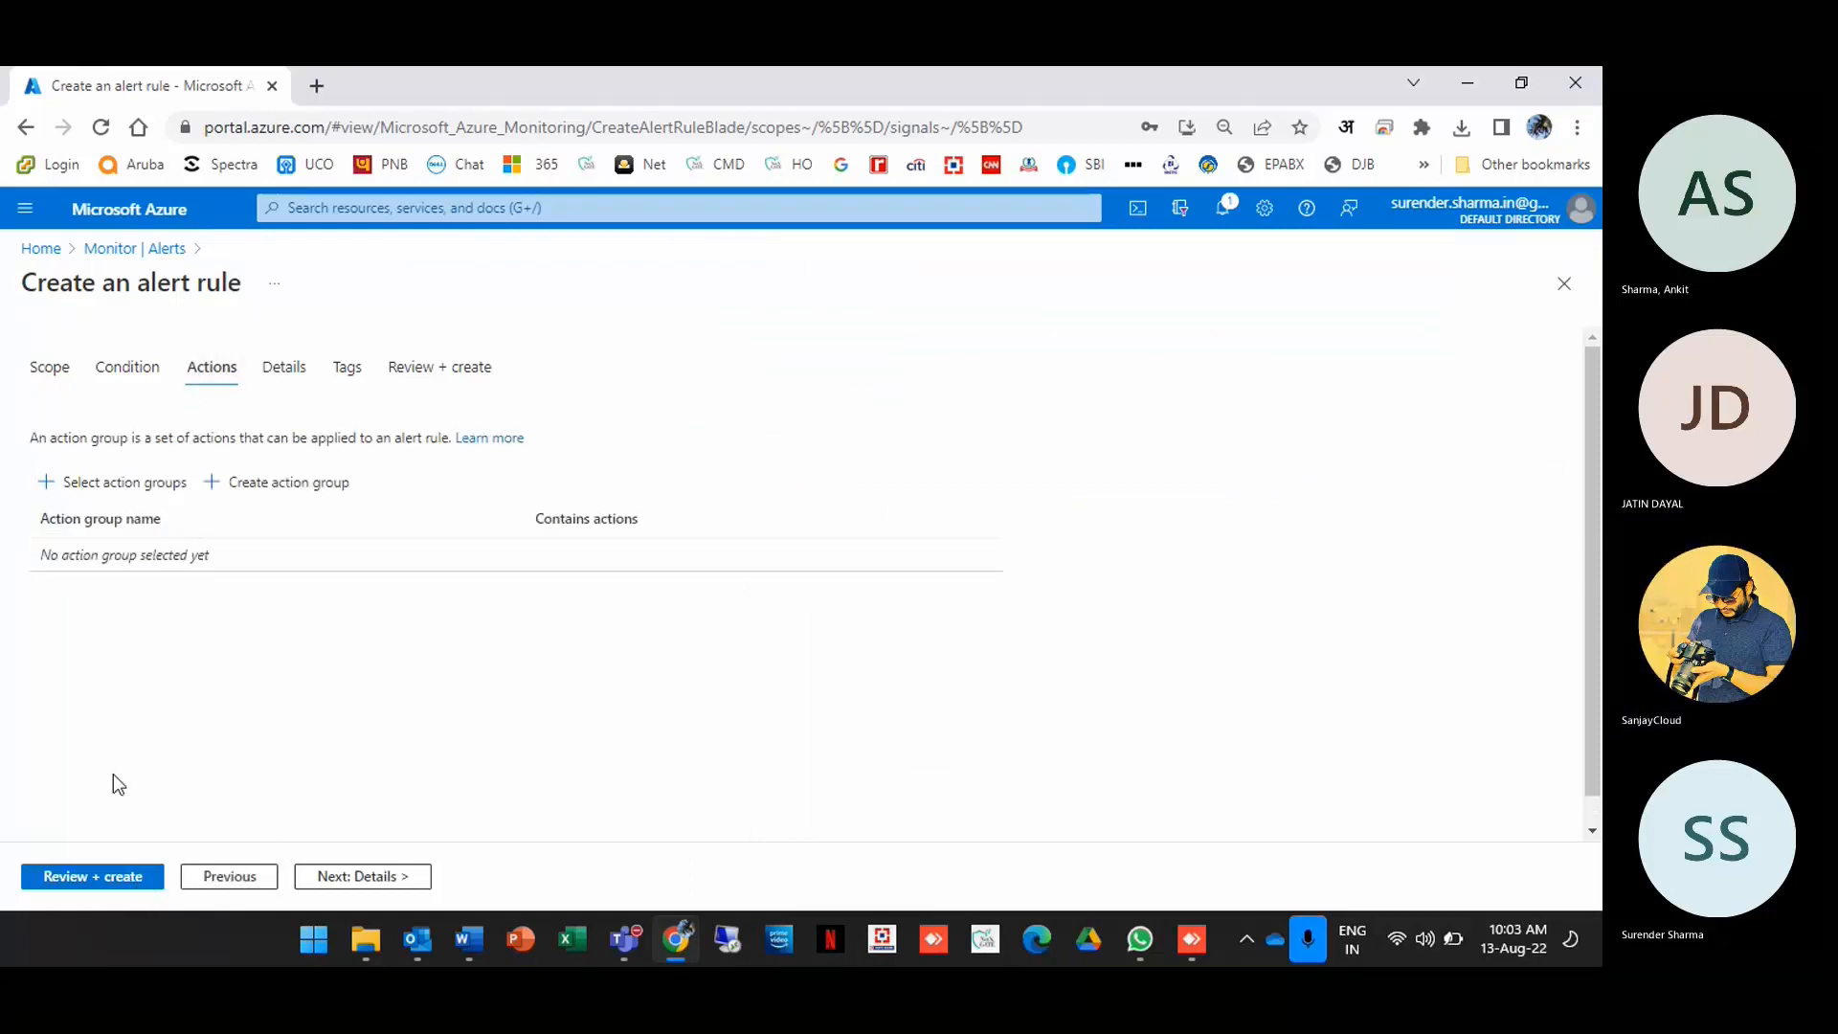
click(106, 878)
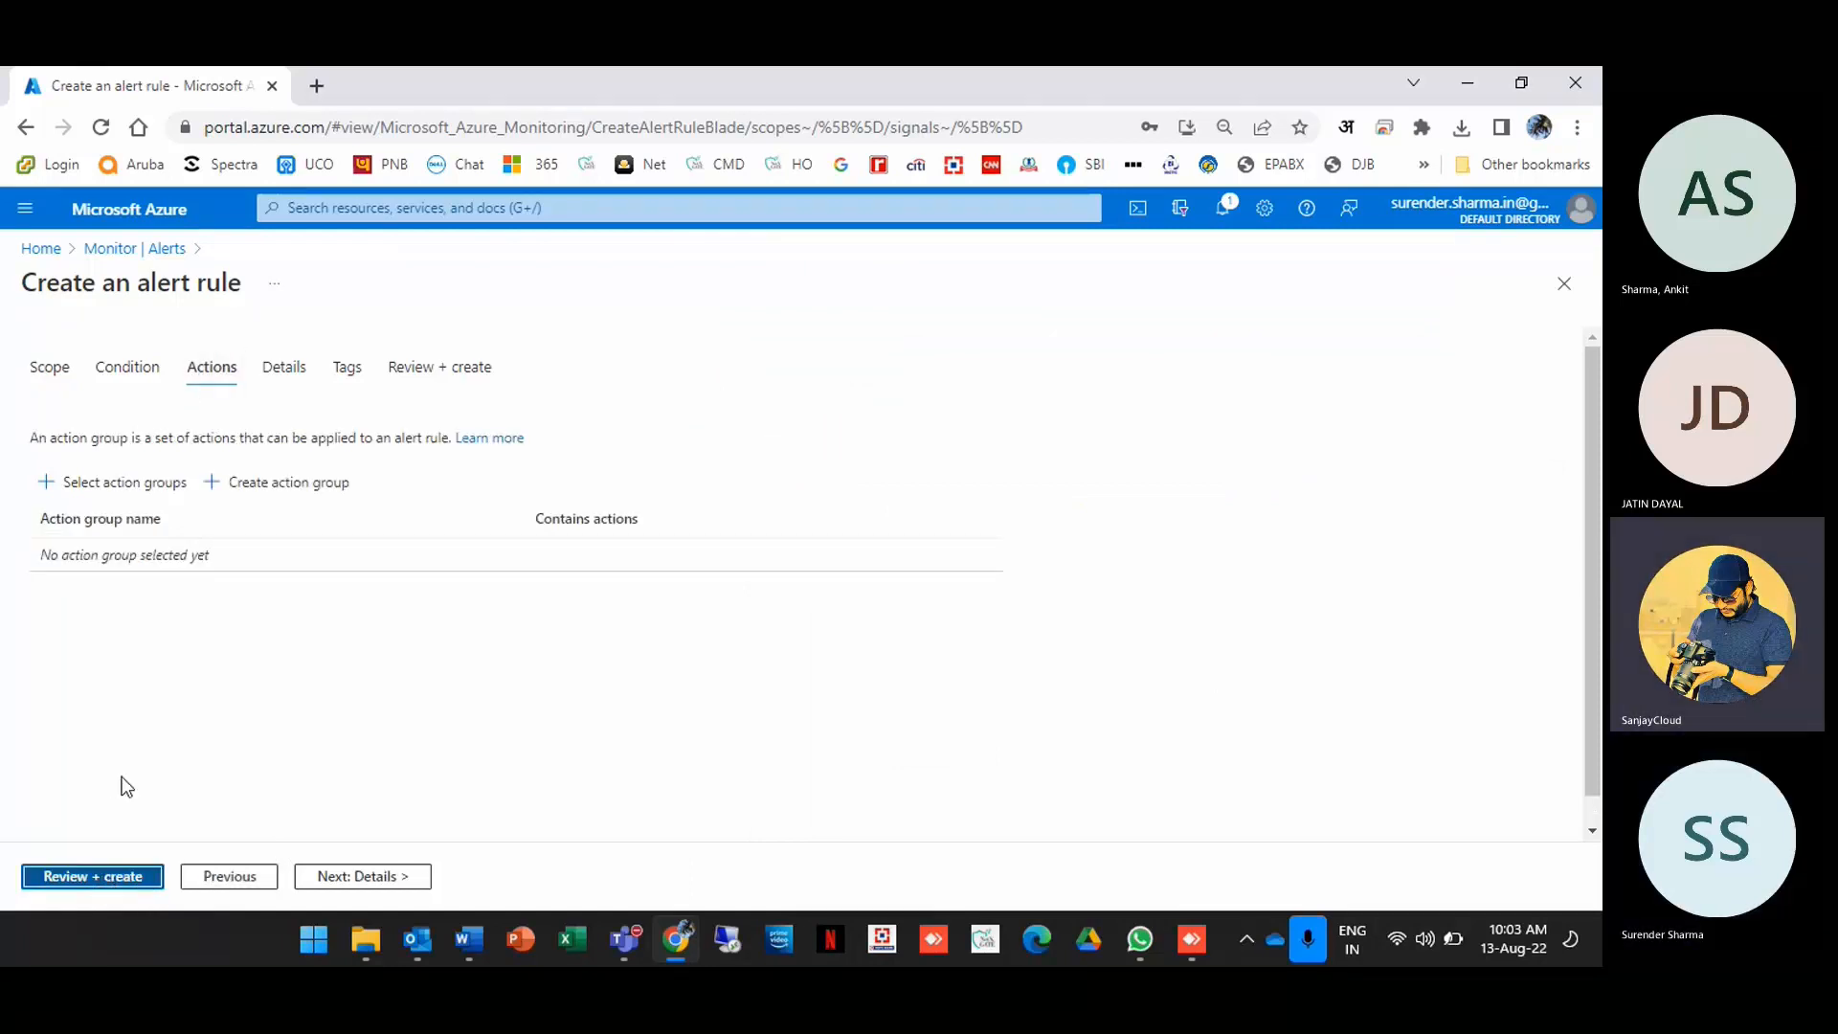
click(134, 369)
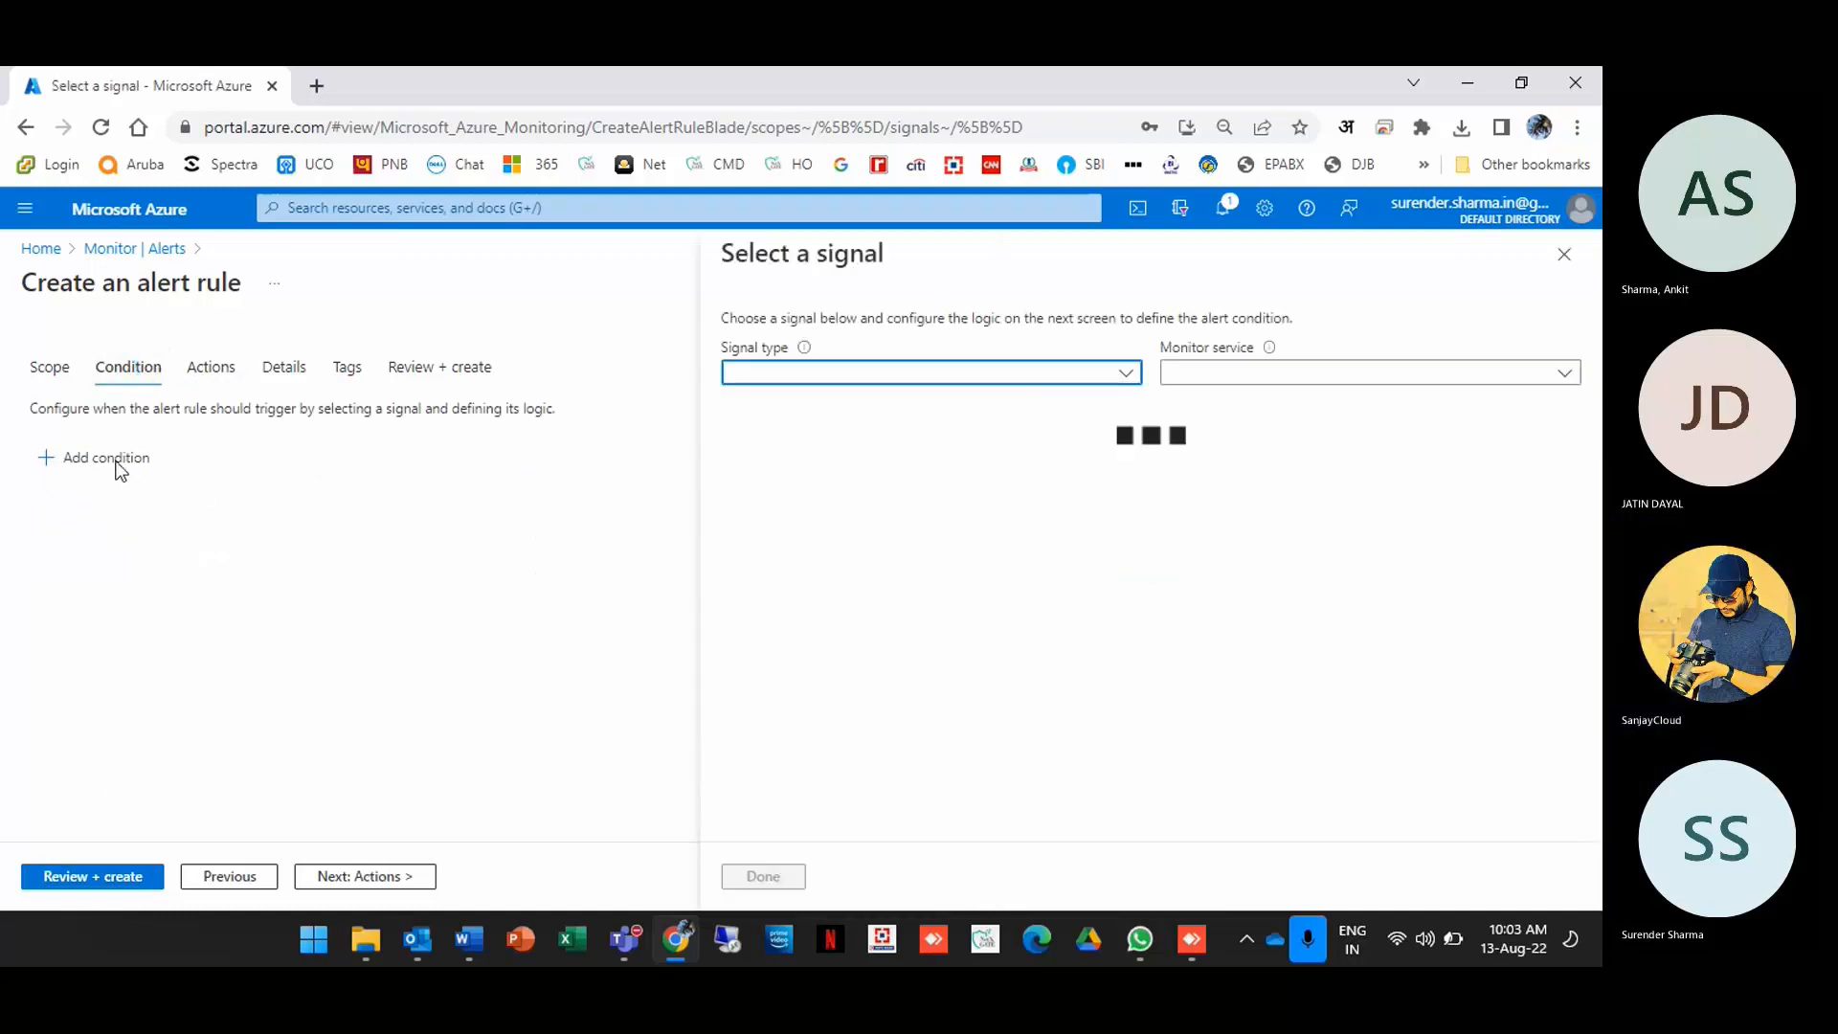
click(1126, 375)
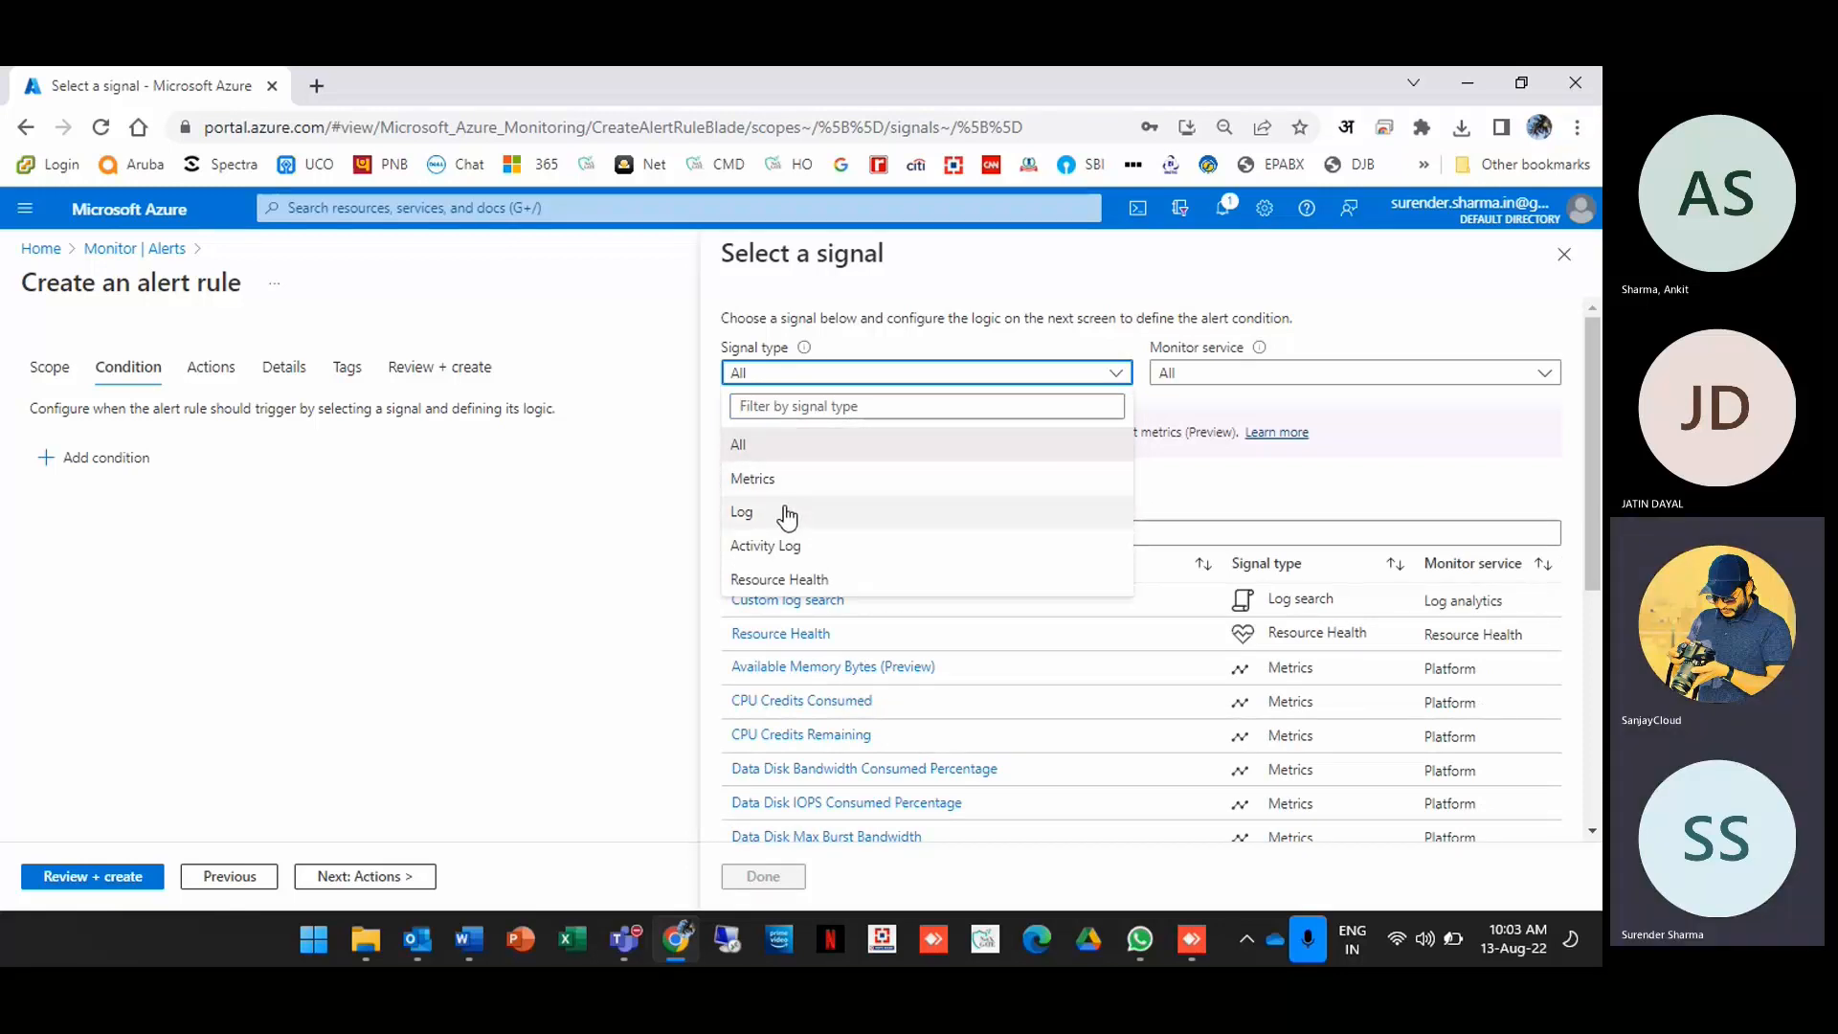
click(784, 546)
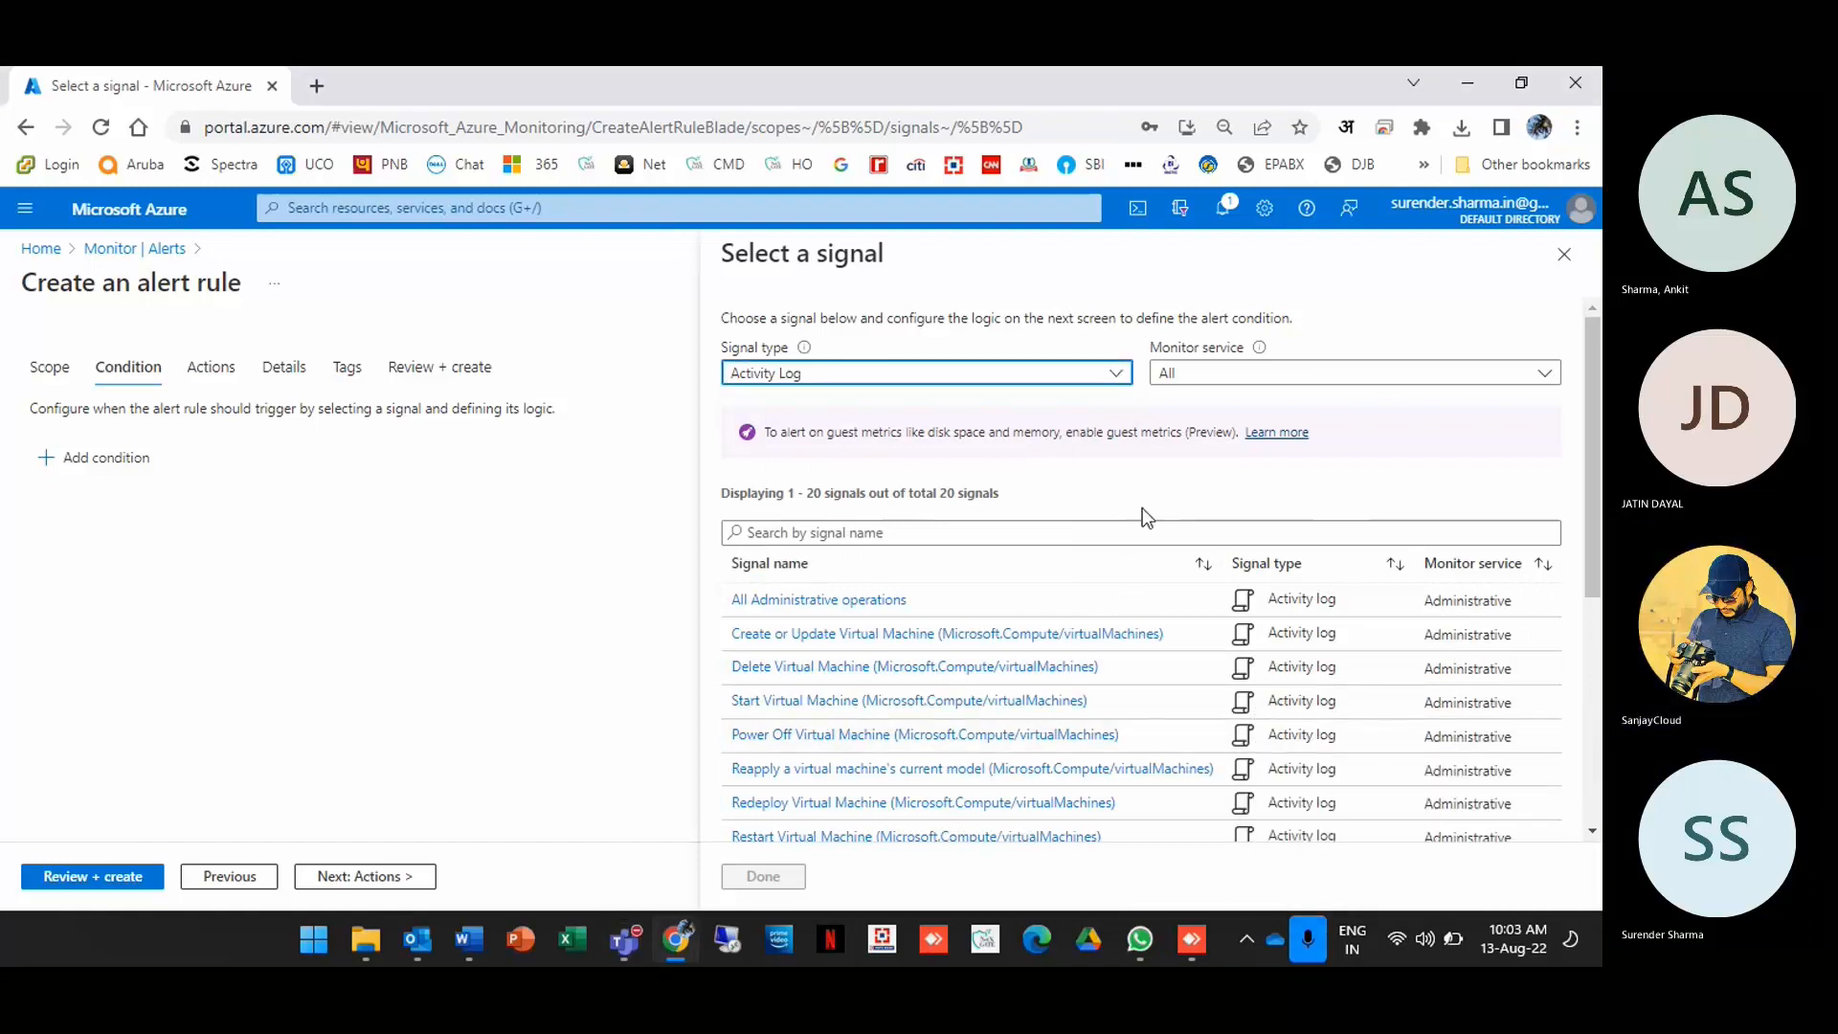
click(961, 533)
text(res)
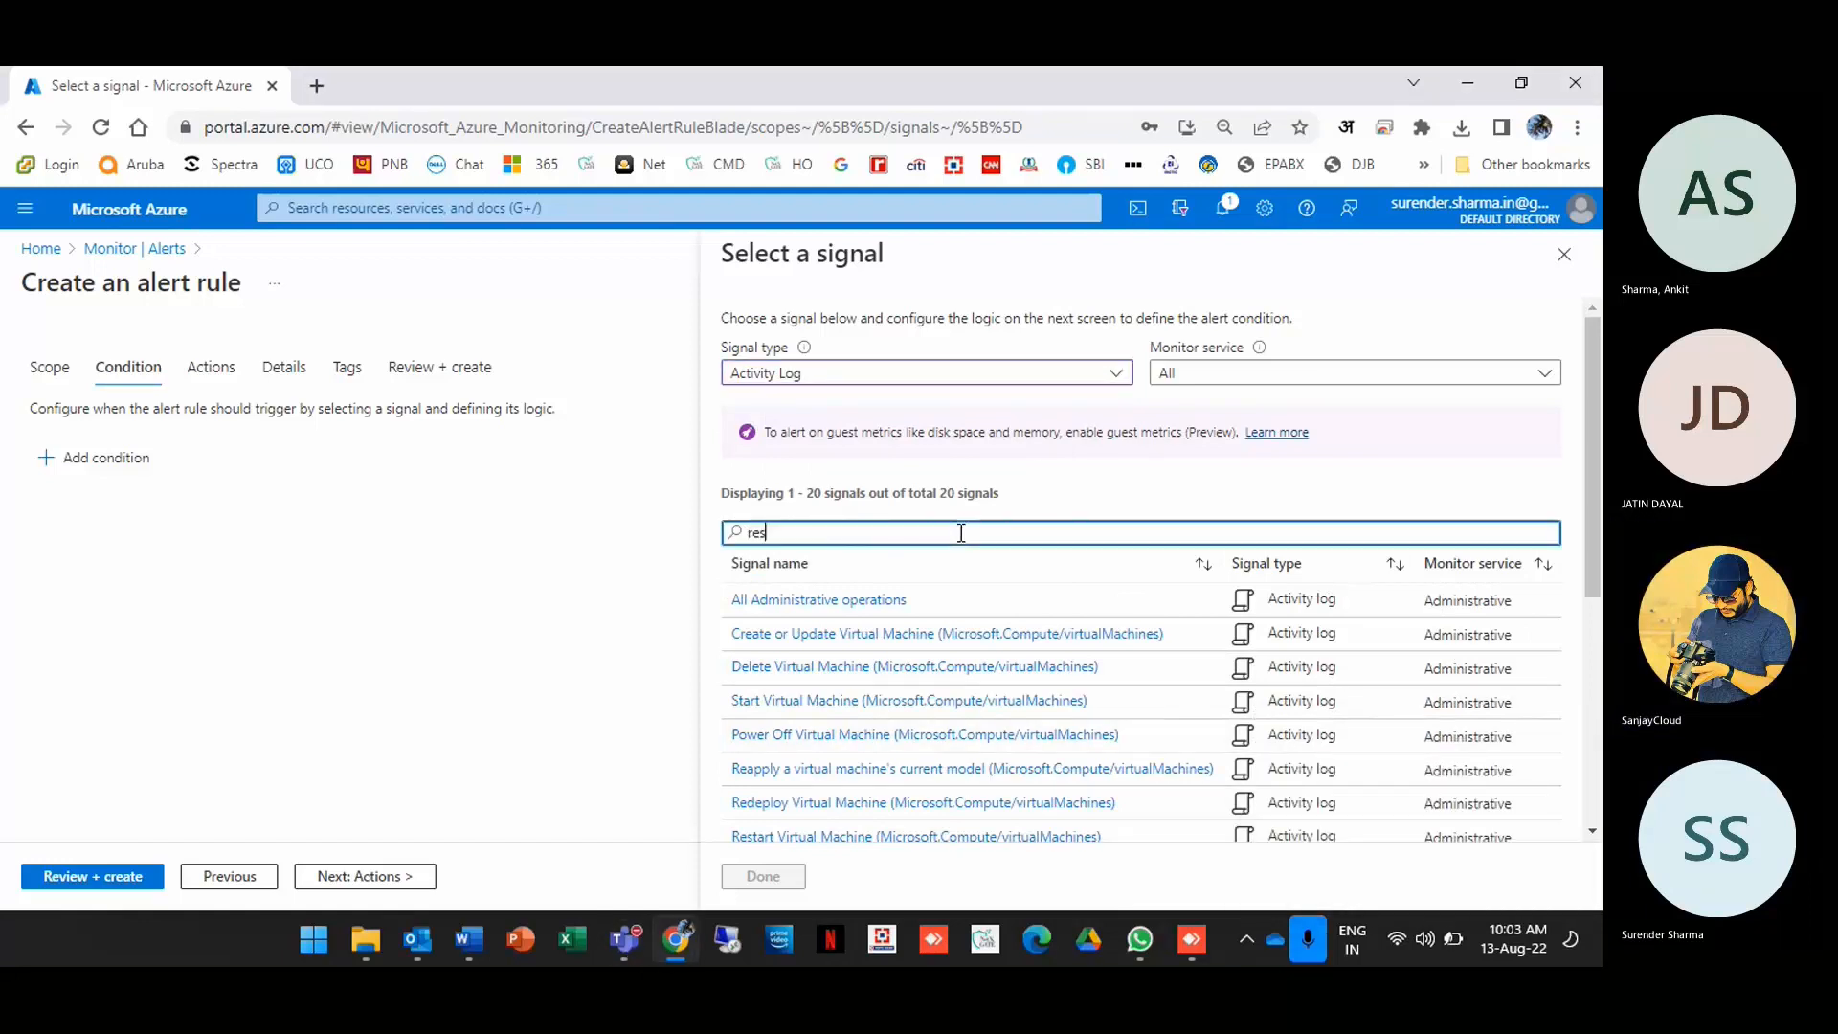
text(tart)
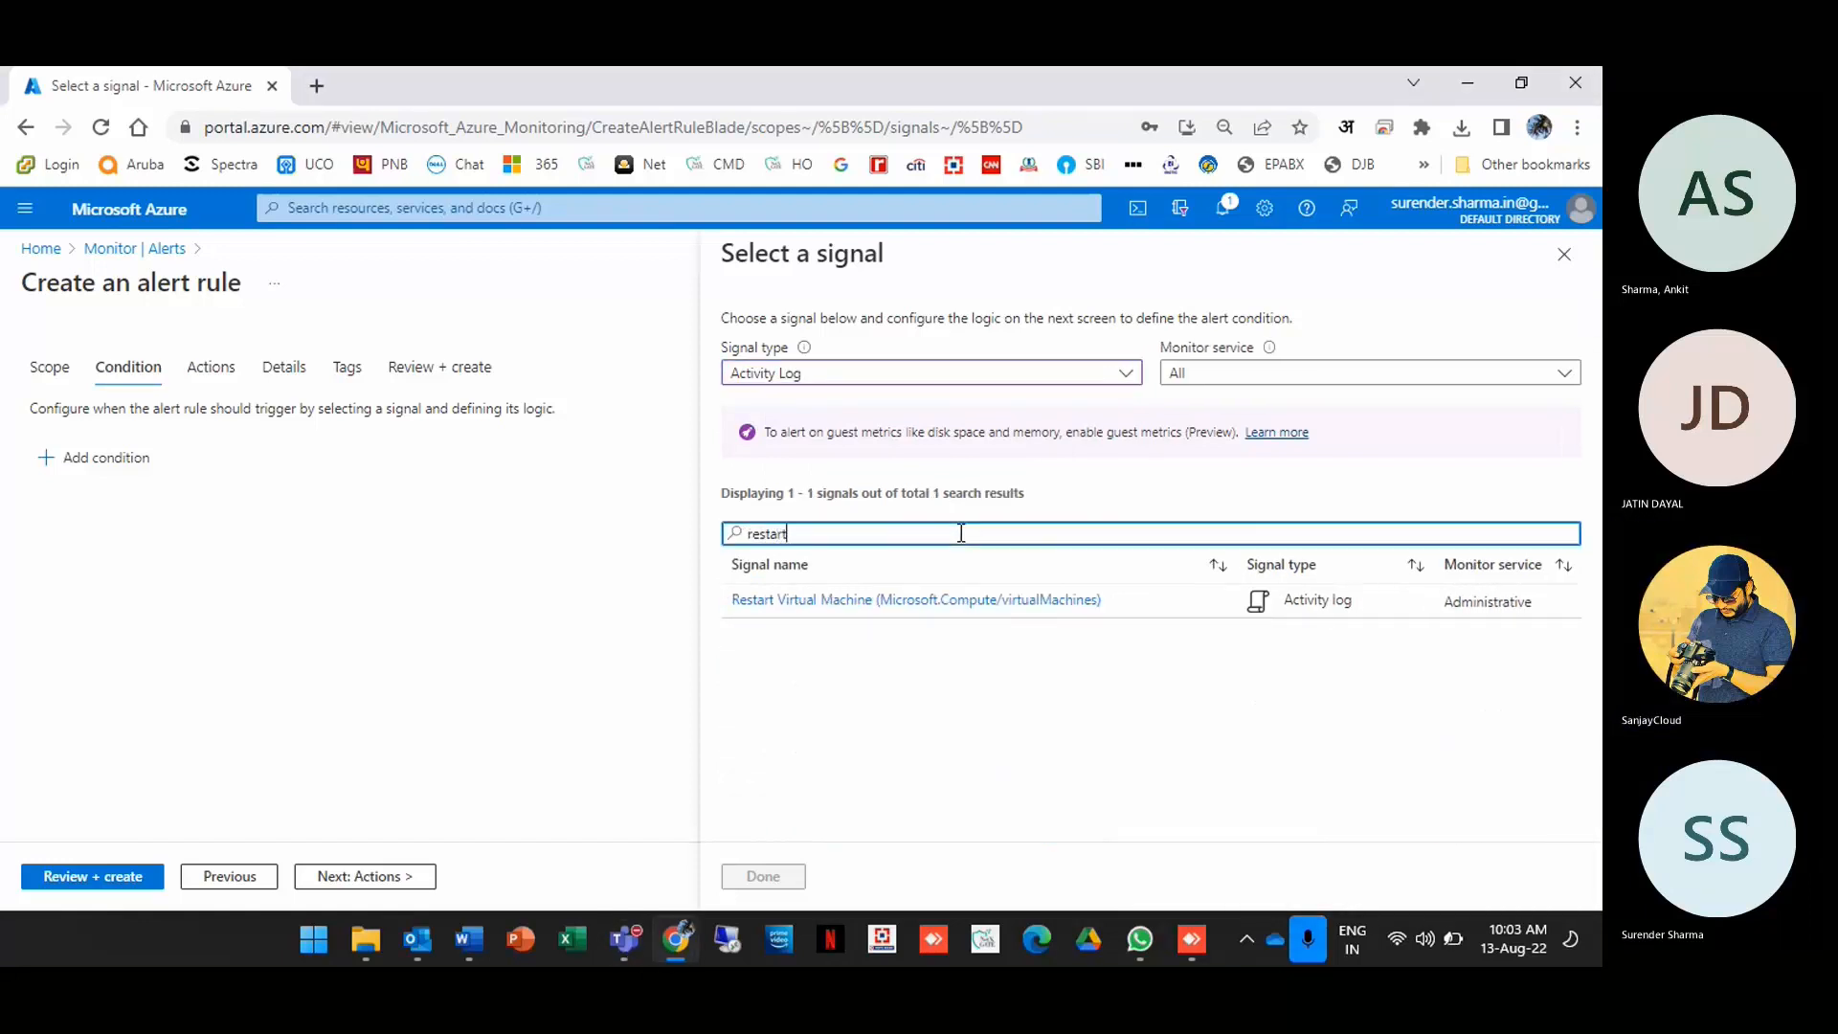
click(893, 611)
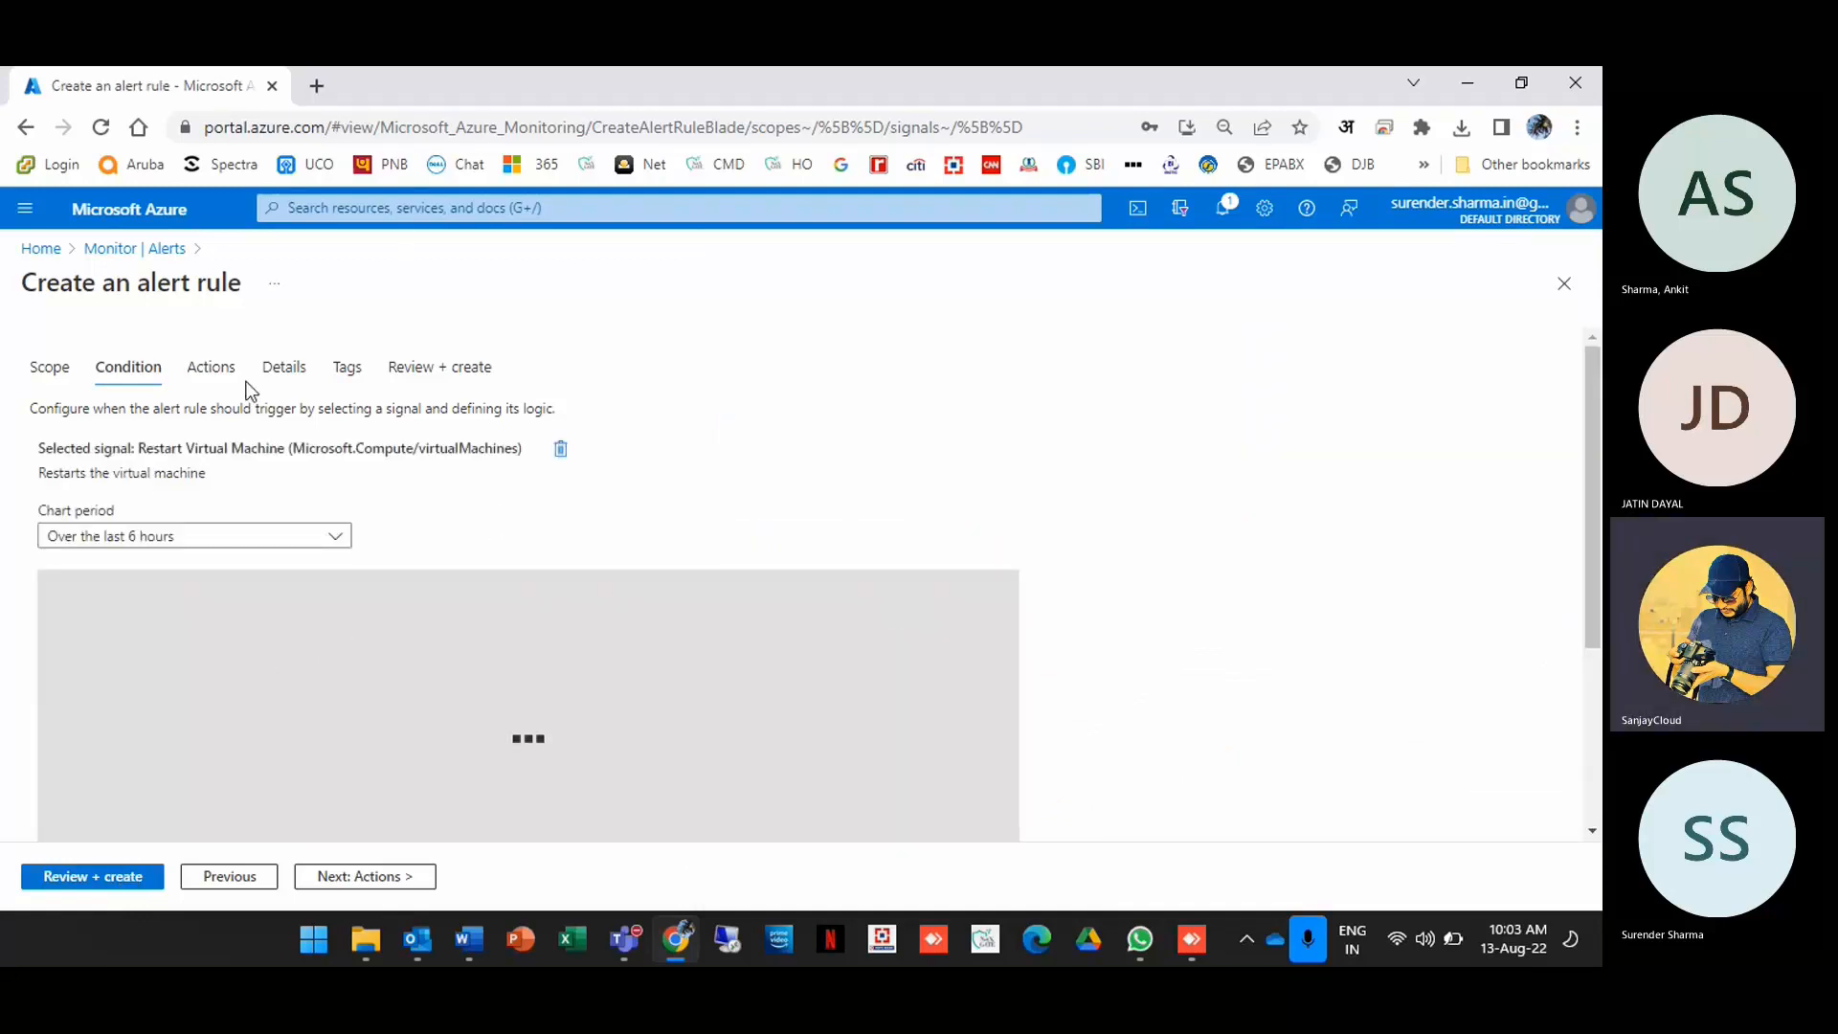
click(203, 373)
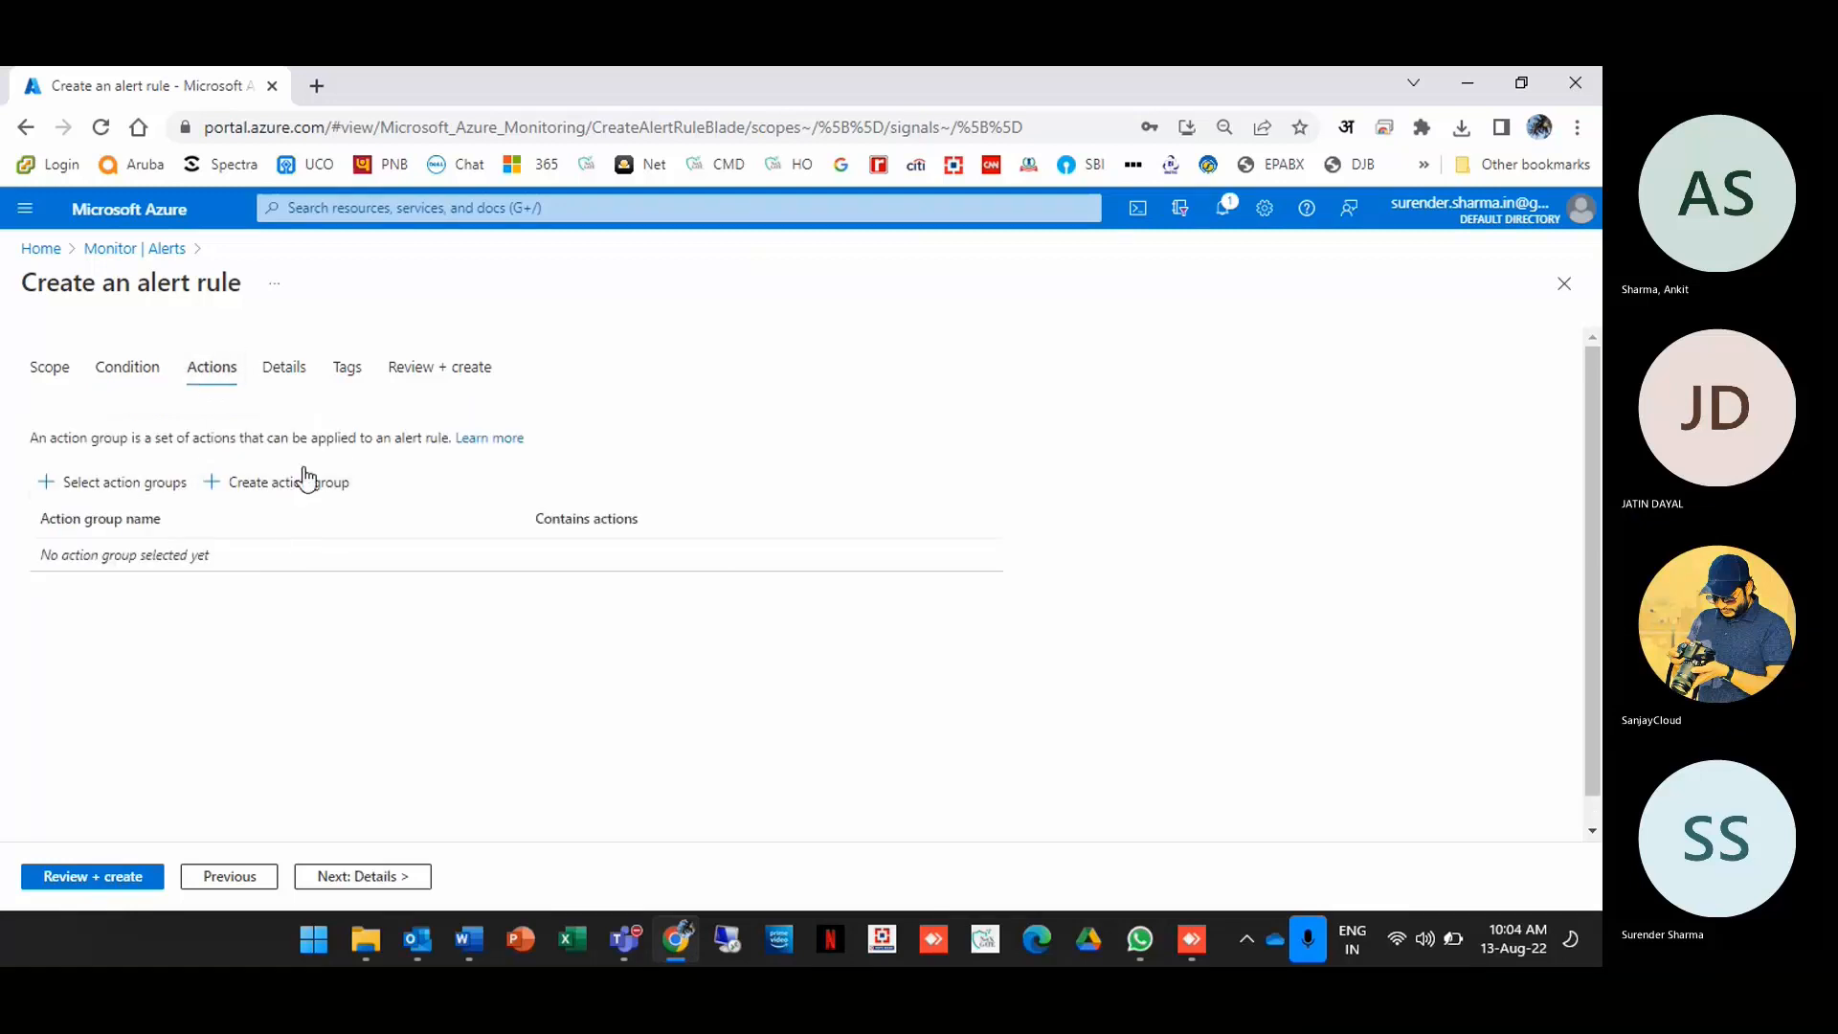
Step: Attach the existing VMAlert action group to the rule
click(160, 487)
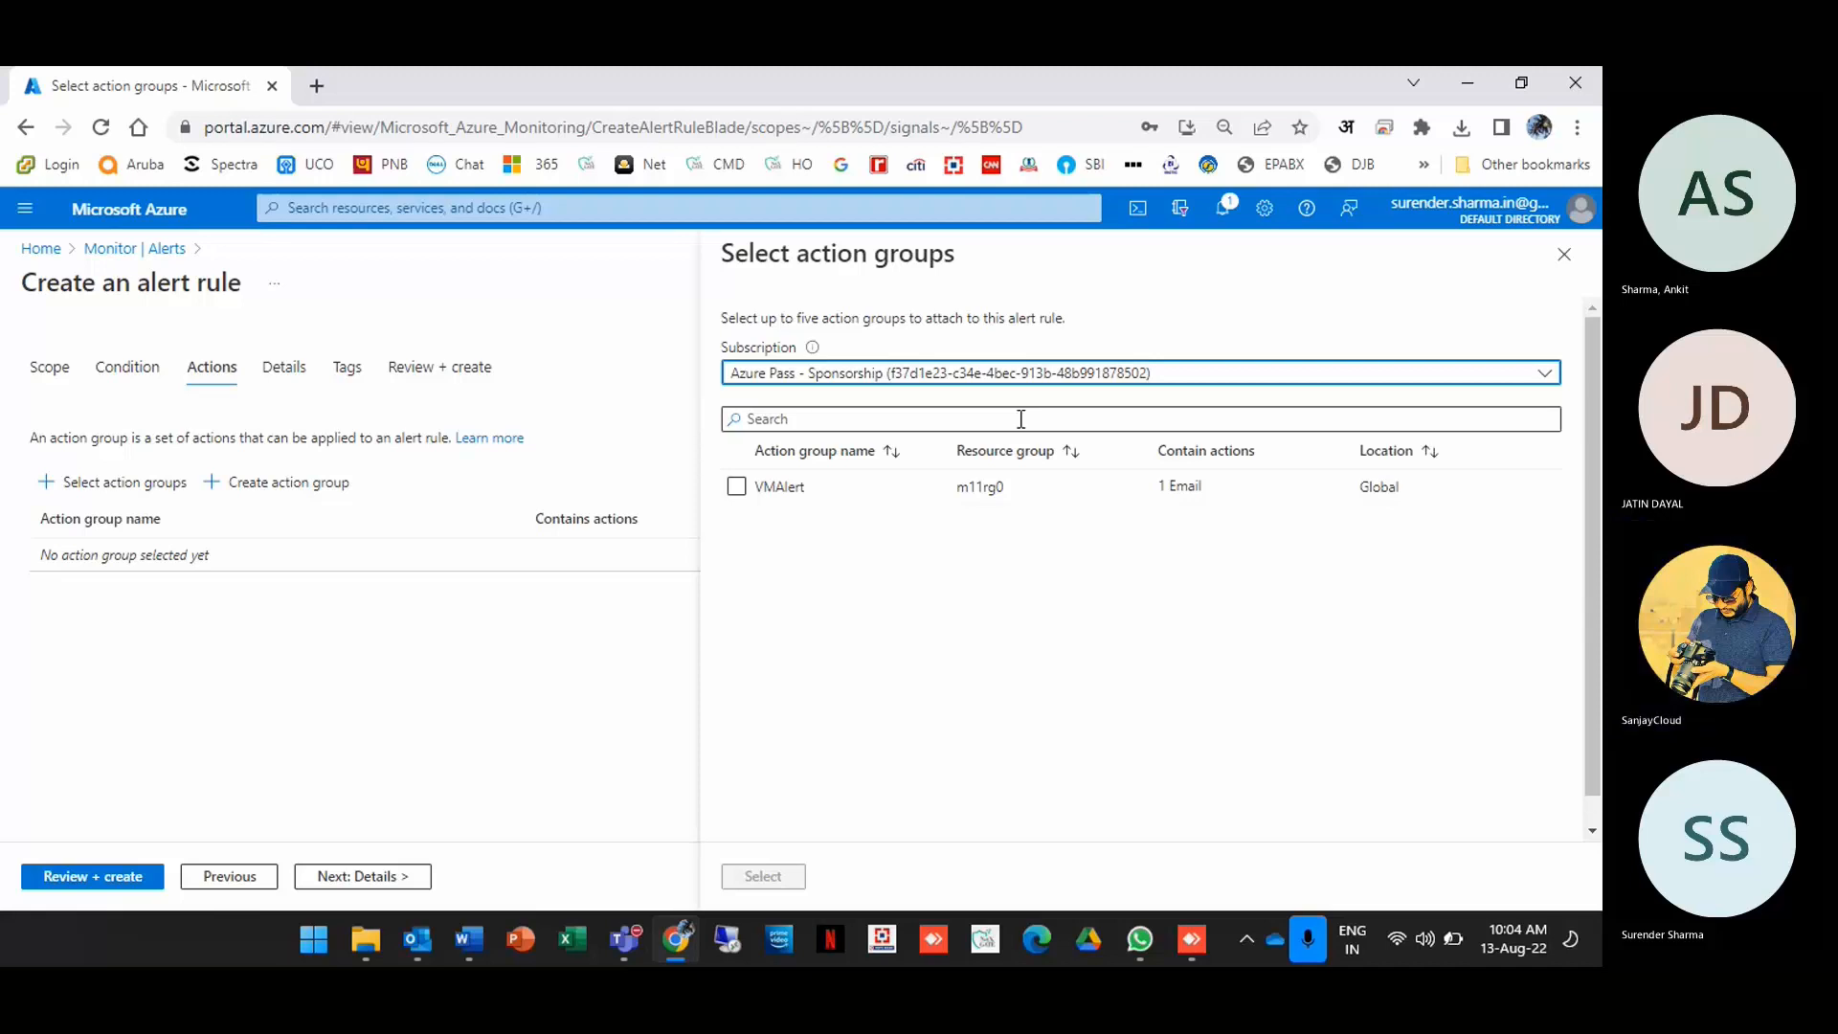
click(1175, 379)
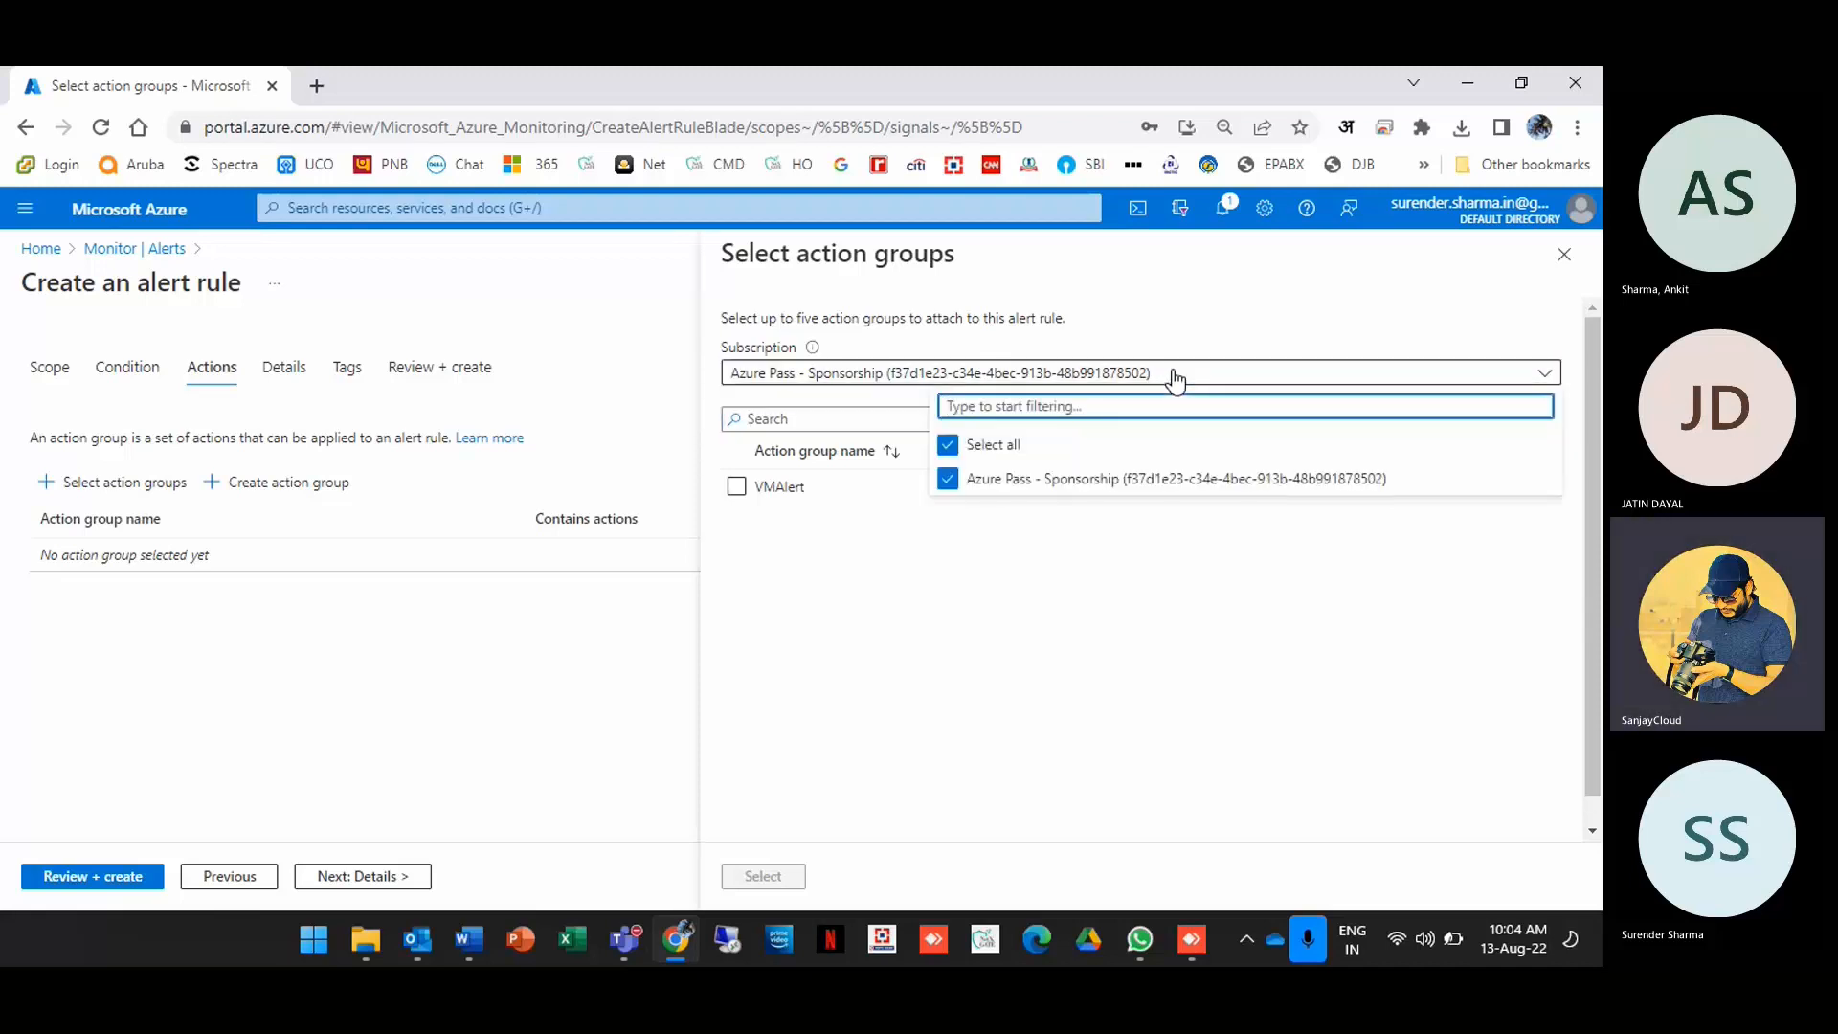
click(1175, 379)
click(736, 486)
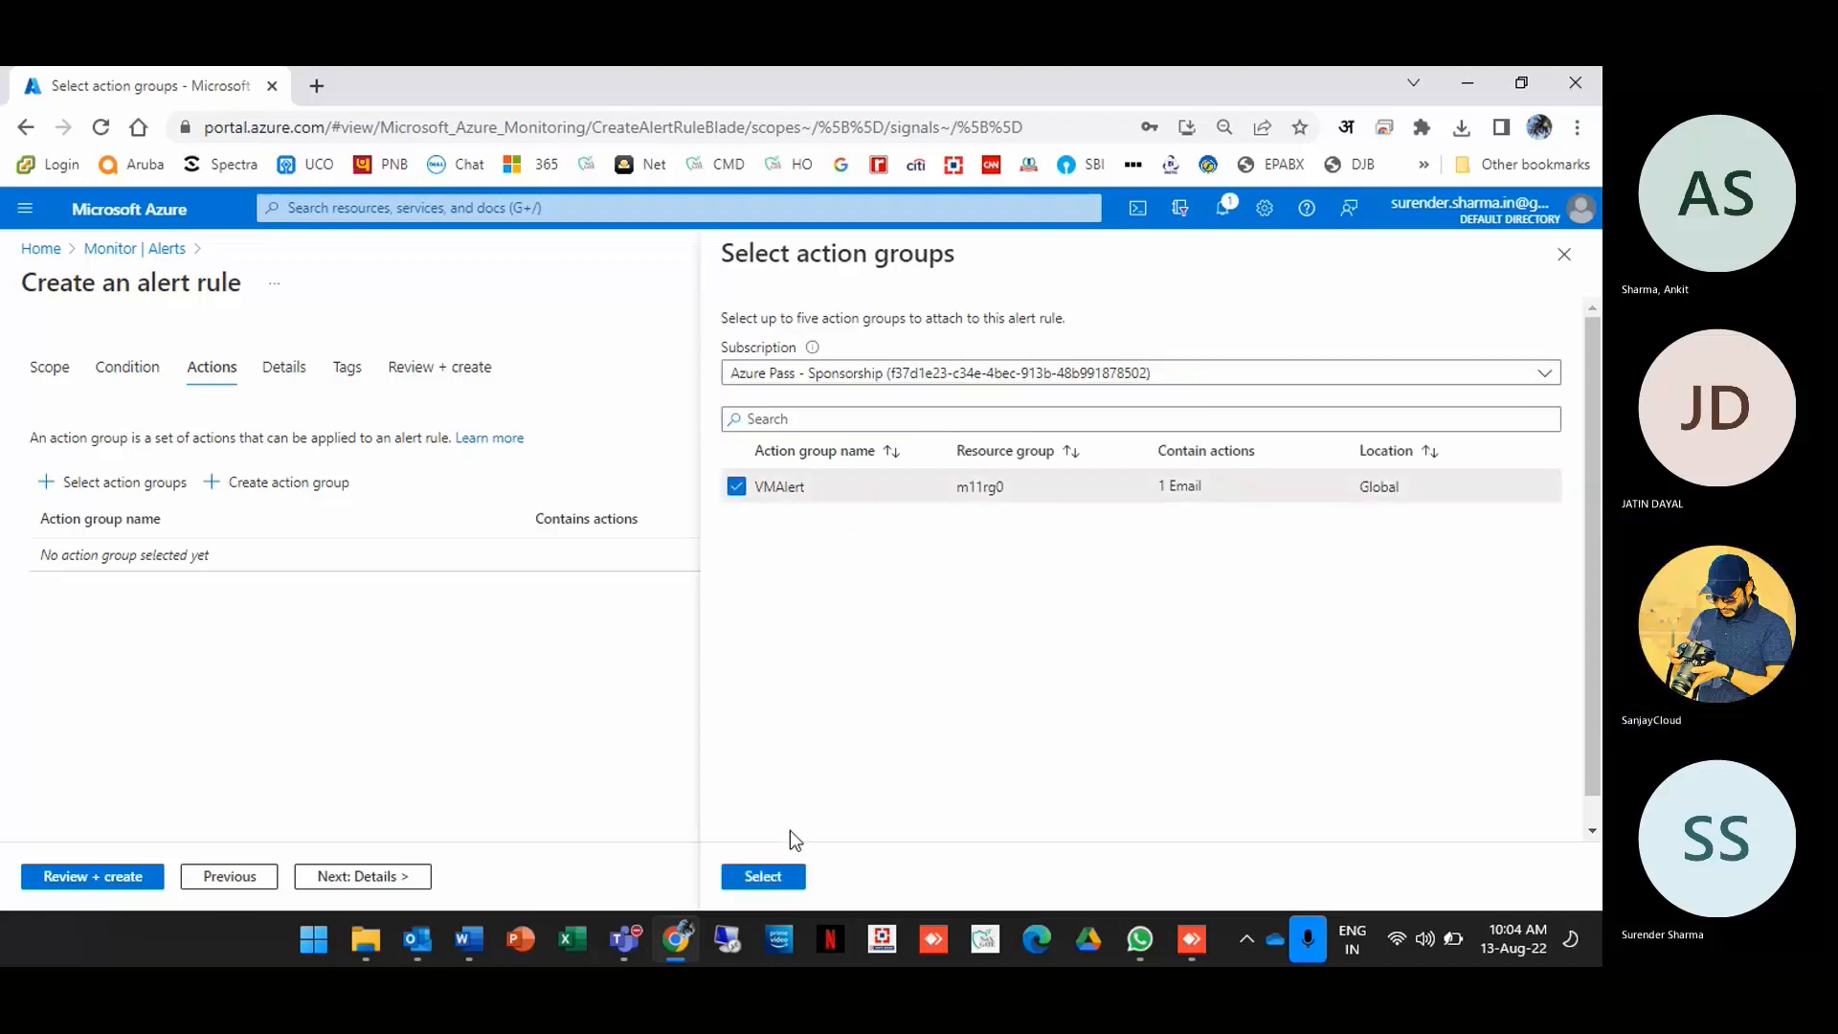
click(763, 875)
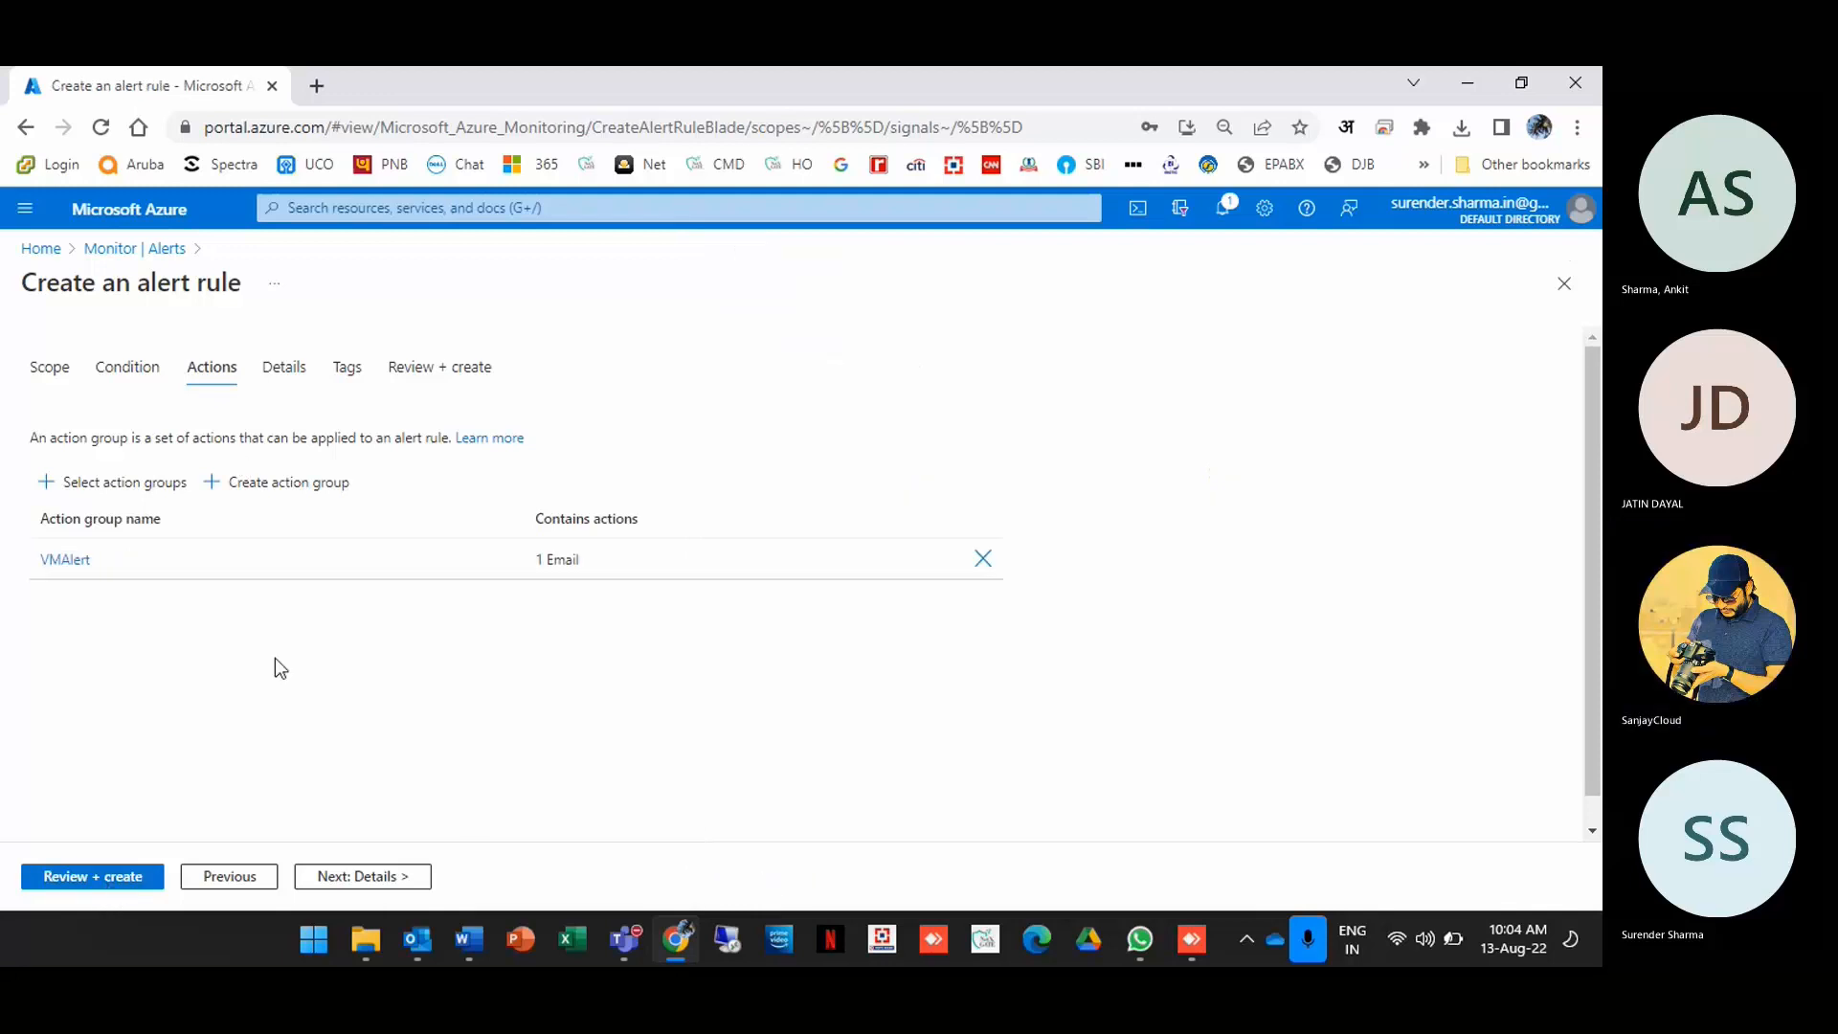
Step: Name the rule 'alertrule' with description 'VM start' and open Review + create
click(286, 371)
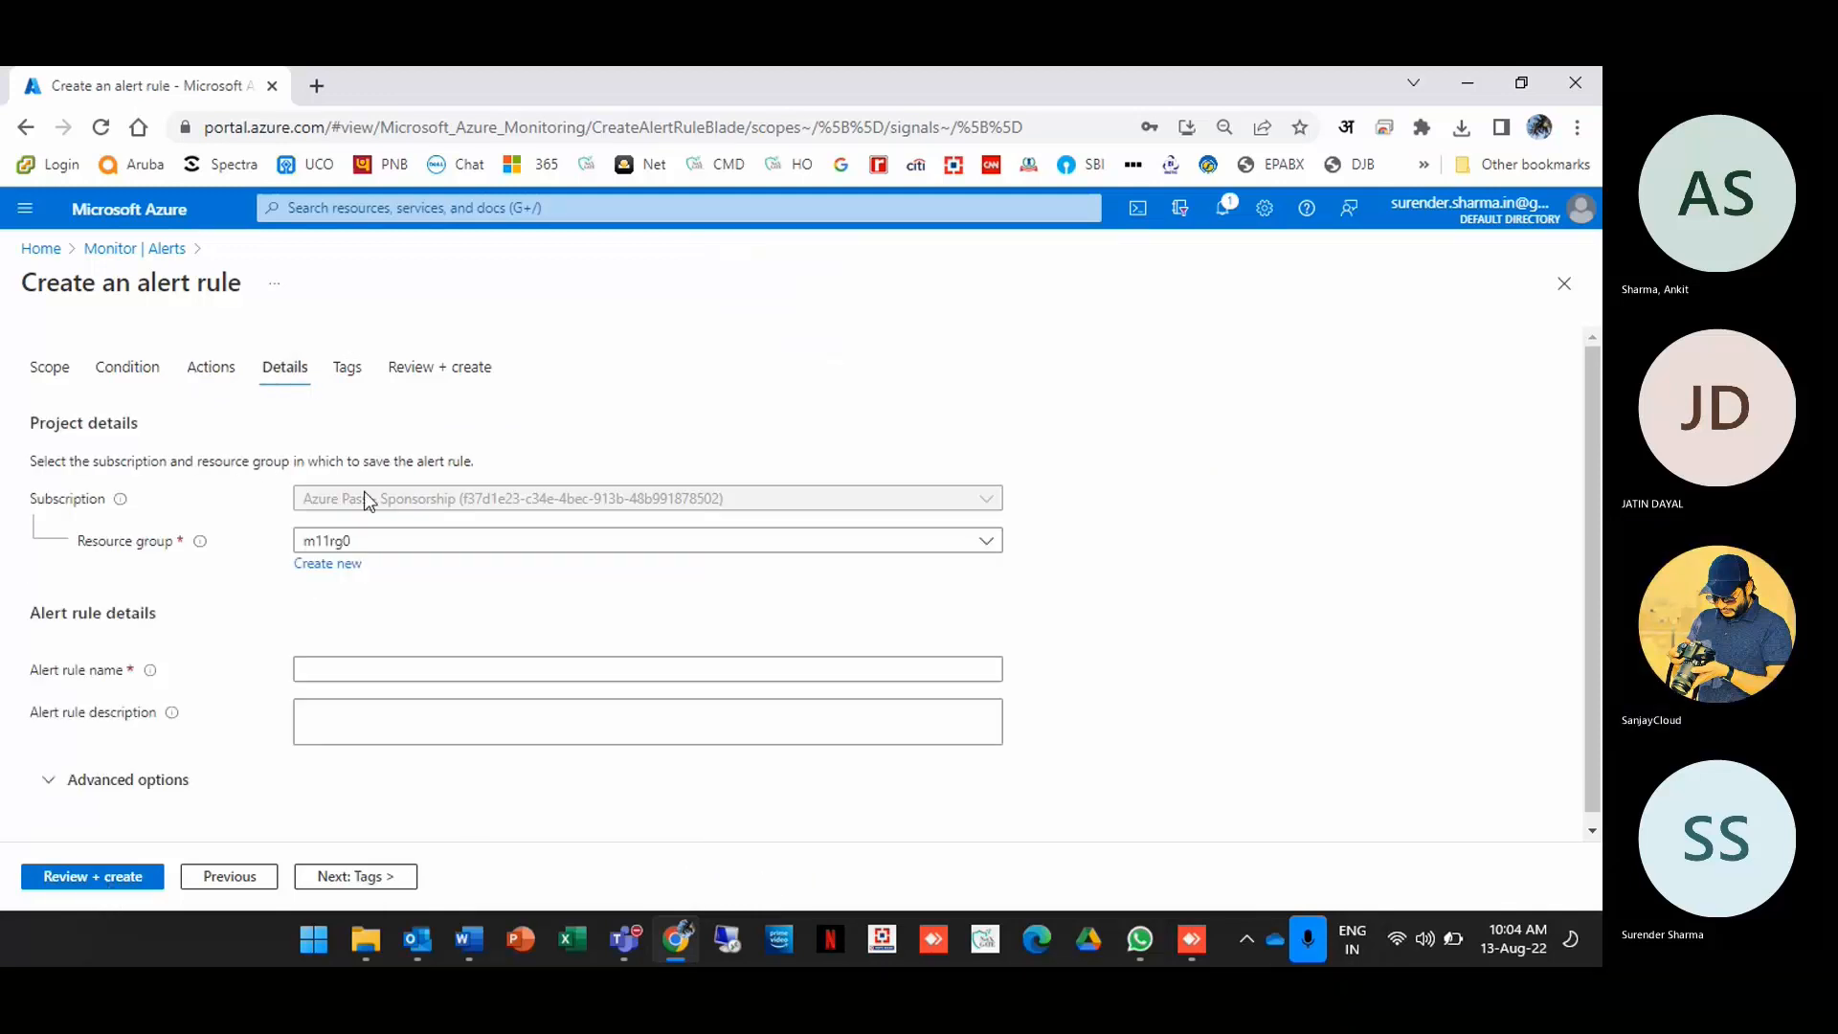
click(324, 678)
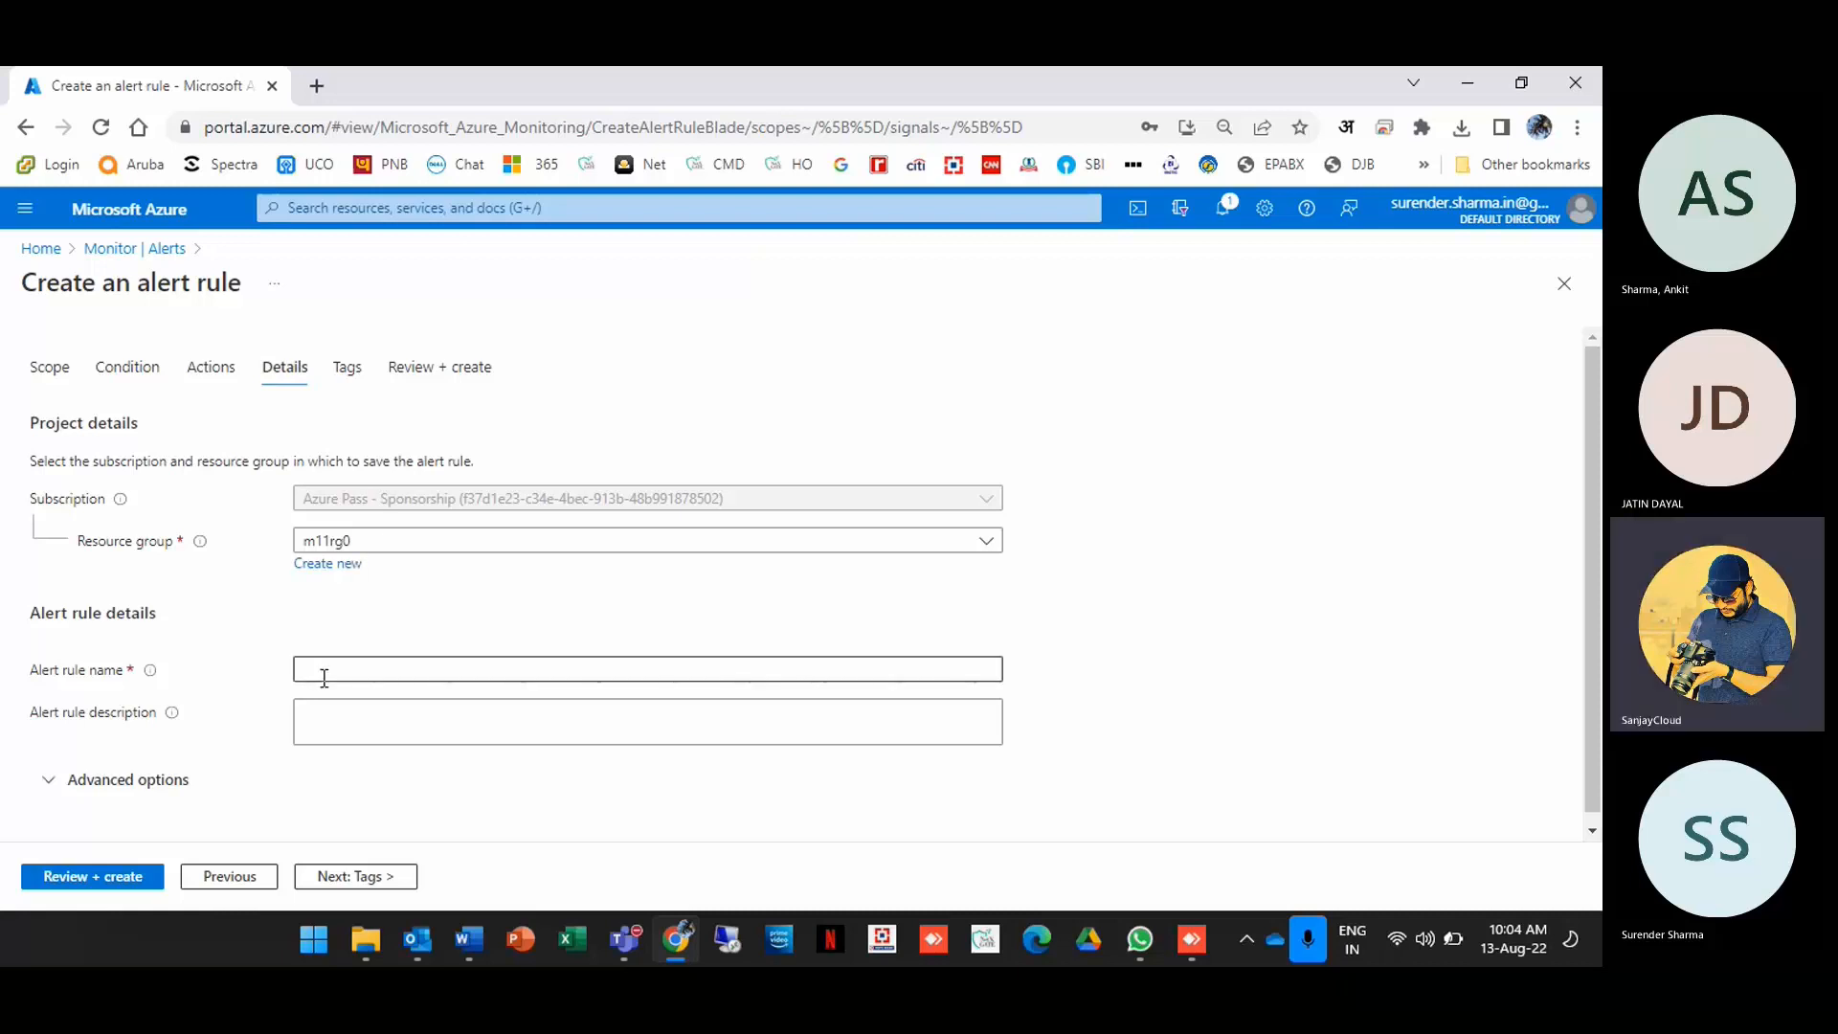
click(323, 677)
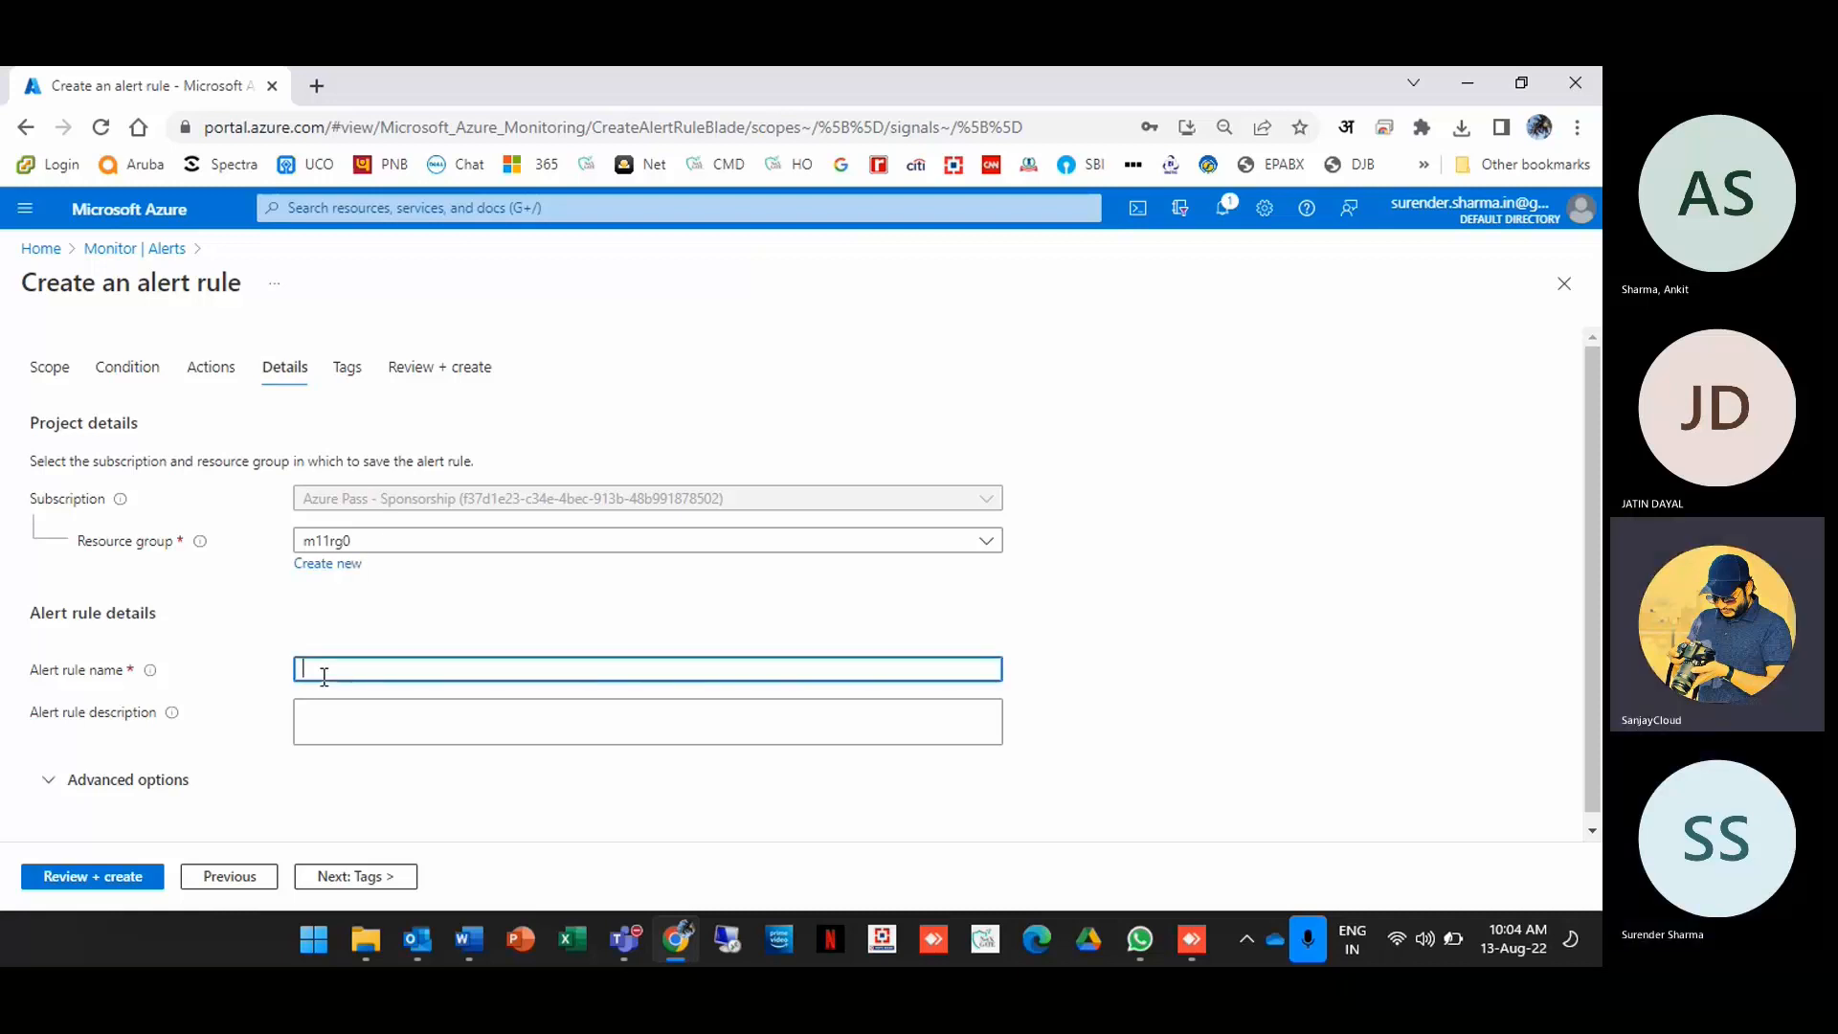
text(alertrule1)
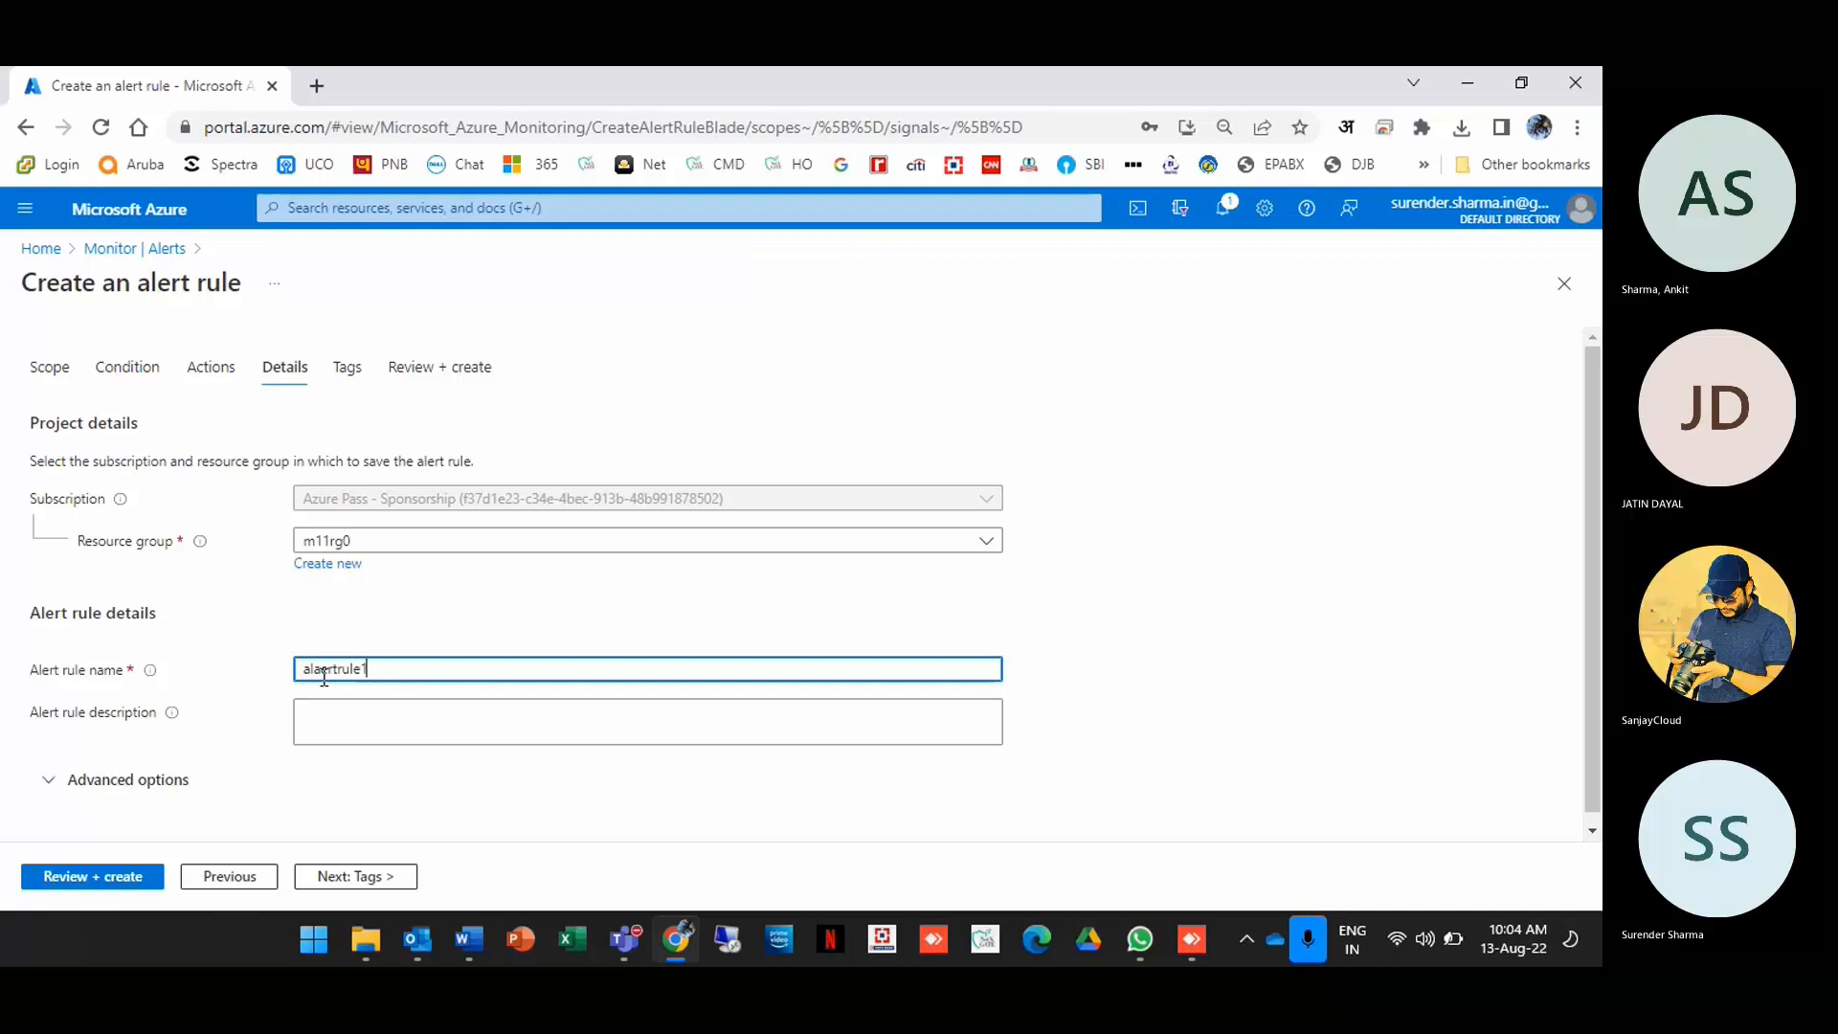
key(Tab)
text(VM)
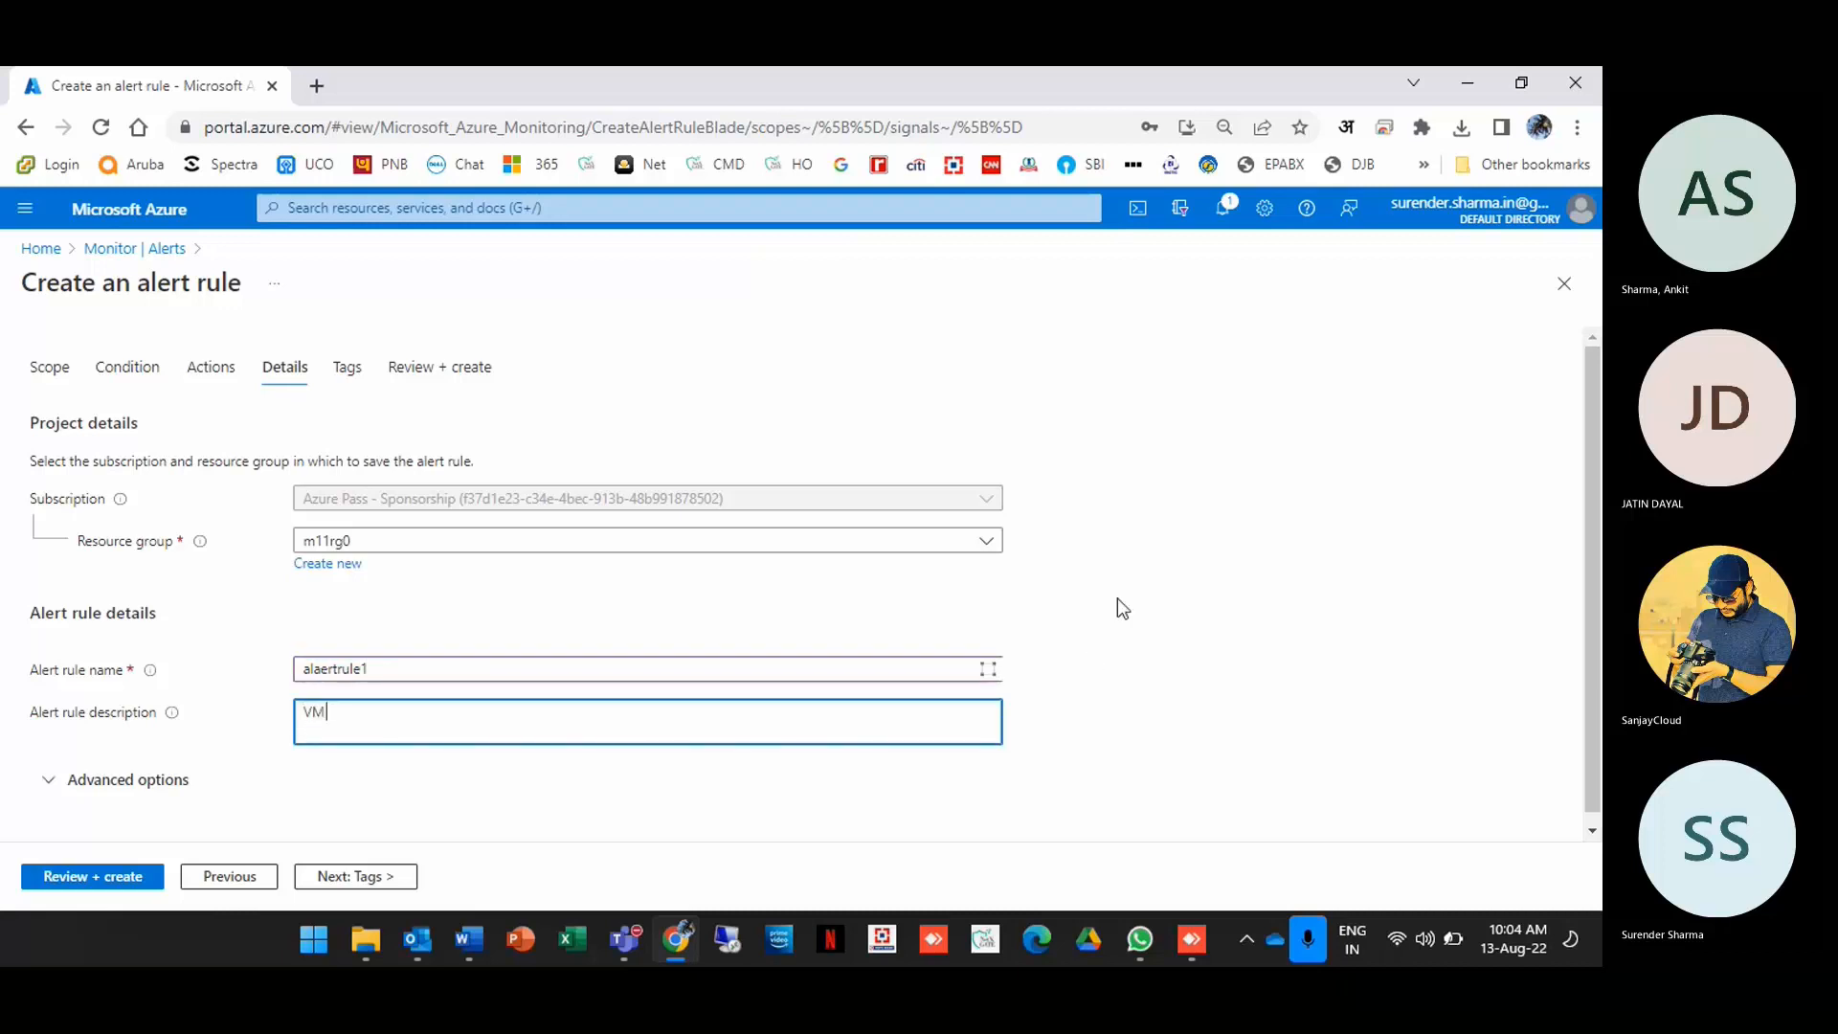
text( star)
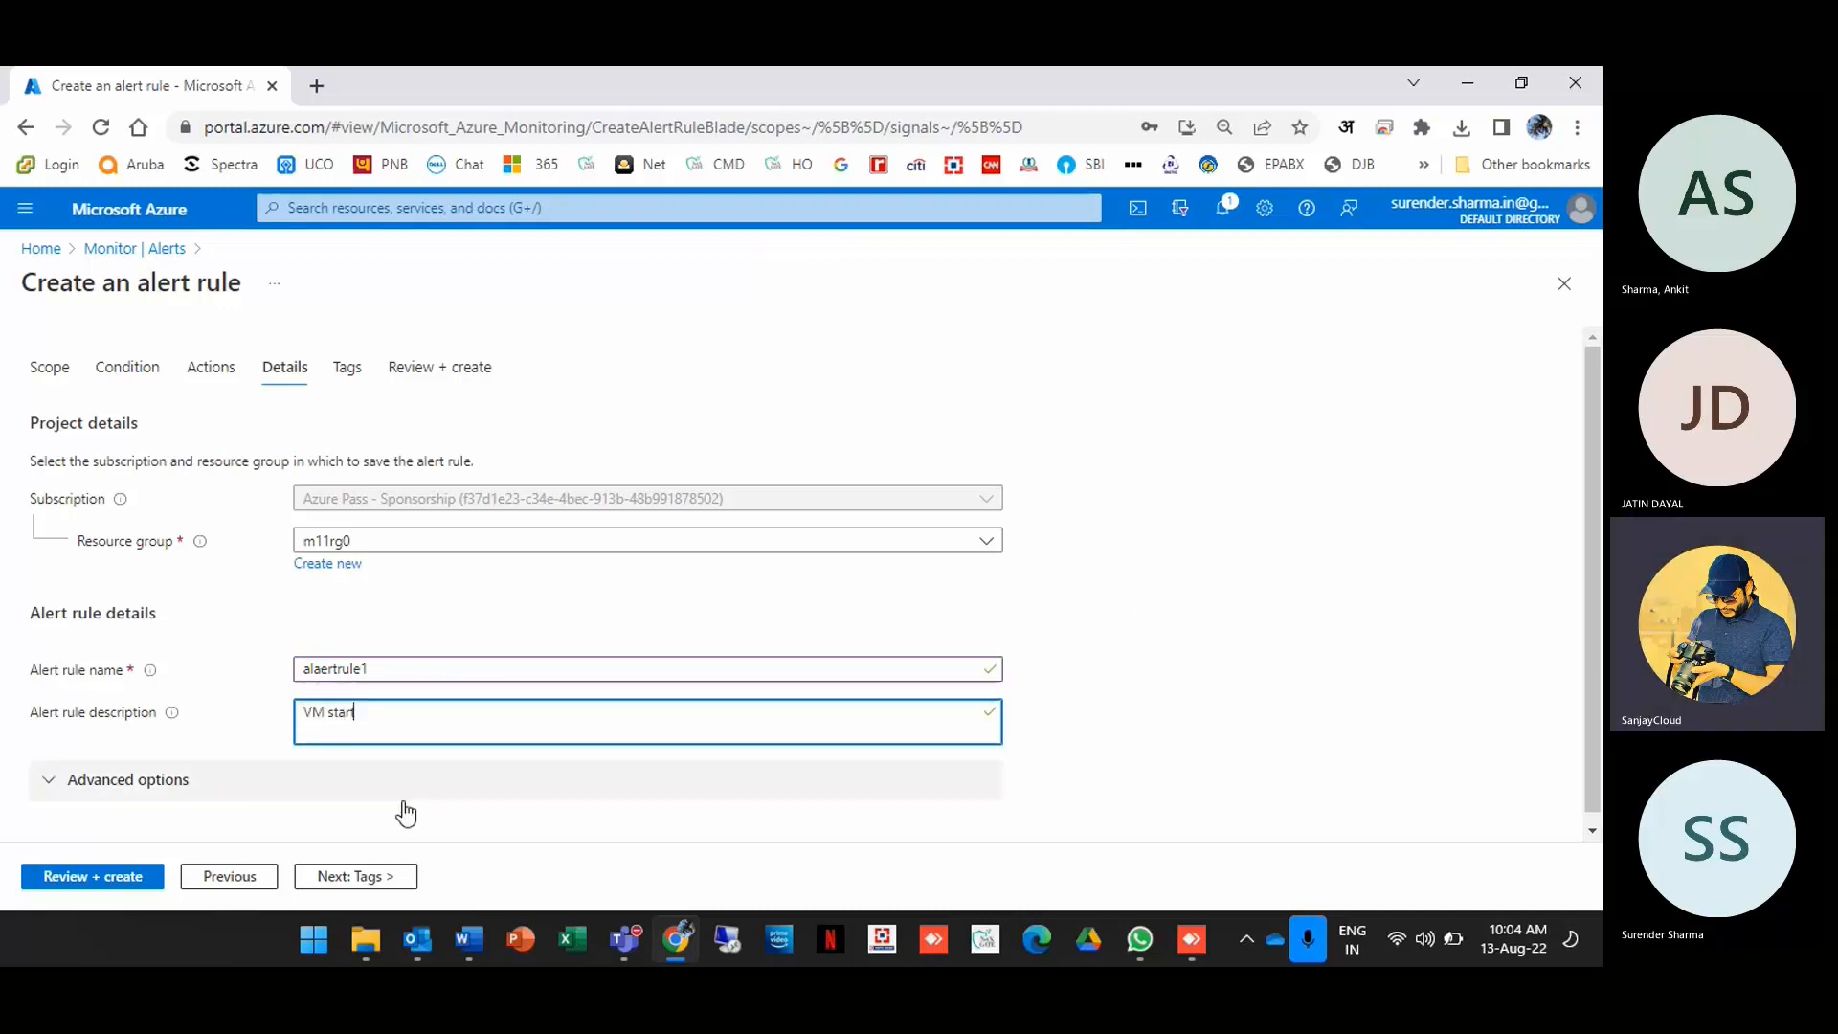
text(t)
click(113, 879)
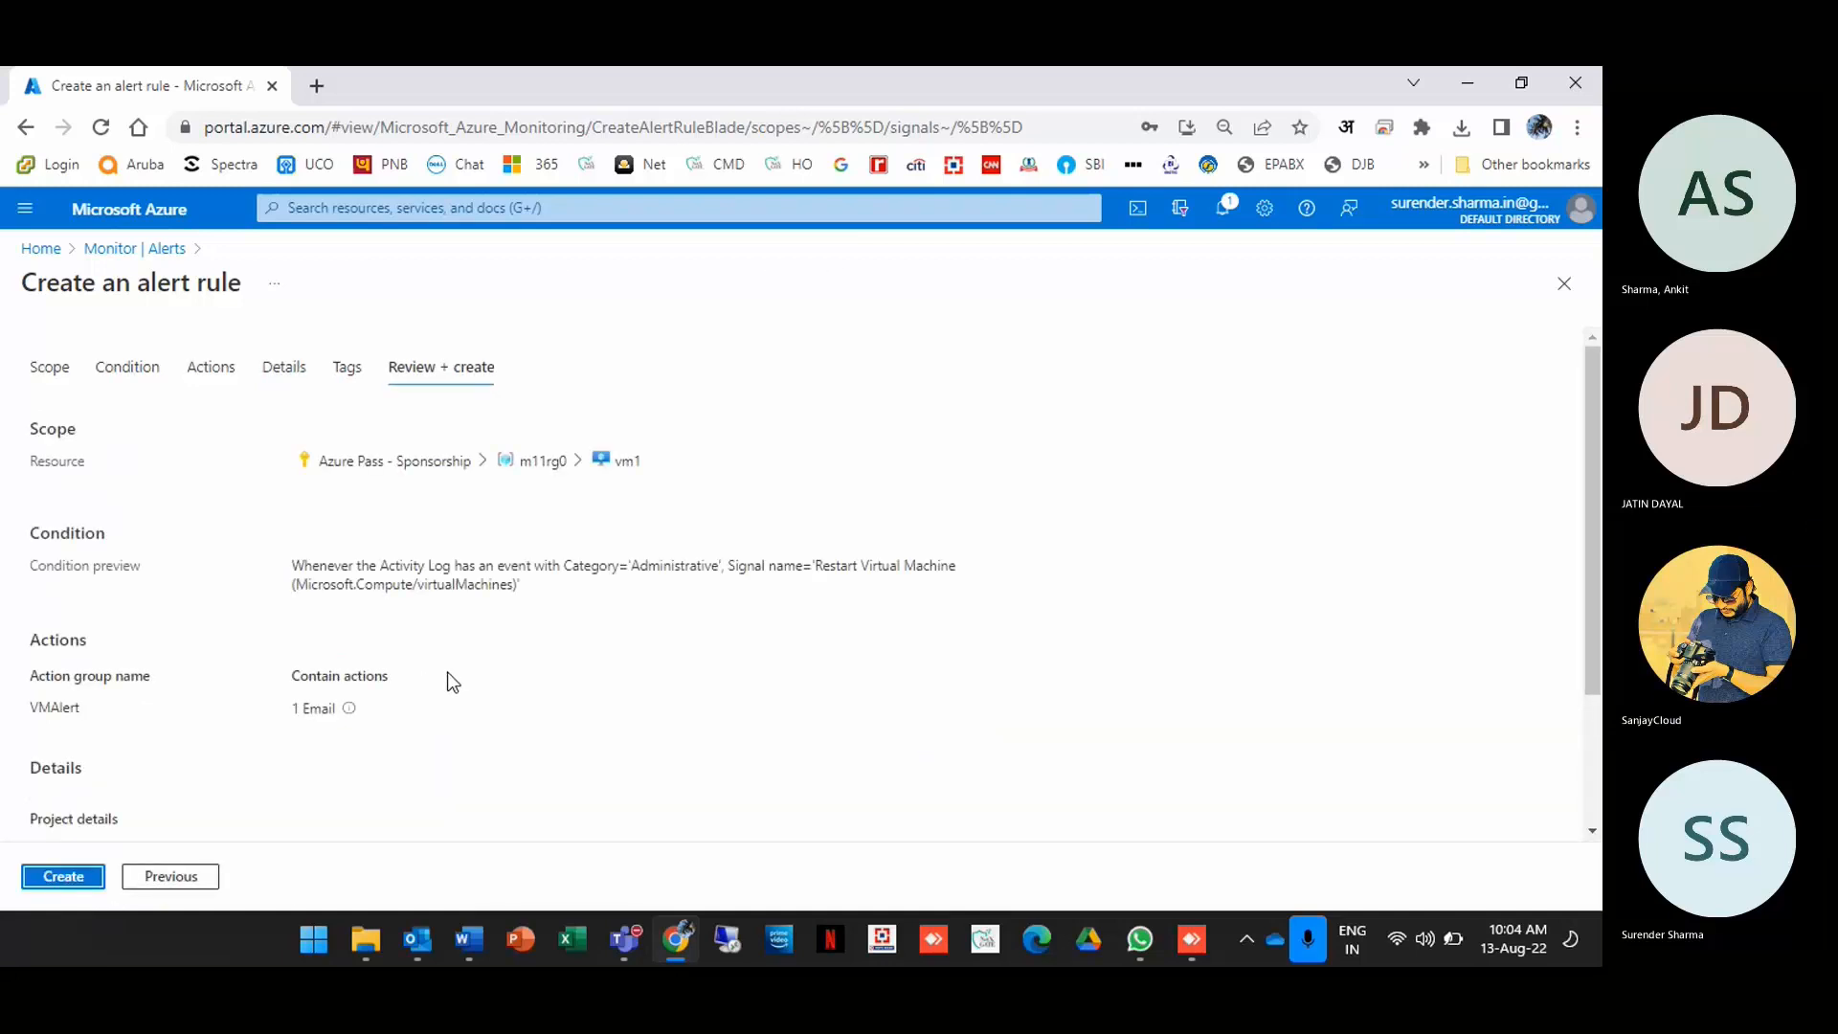
Step: Create alert rule alaertrule1 and confirm the 'Alert rule created' notification
click(60, 879)
click(1221, 213)
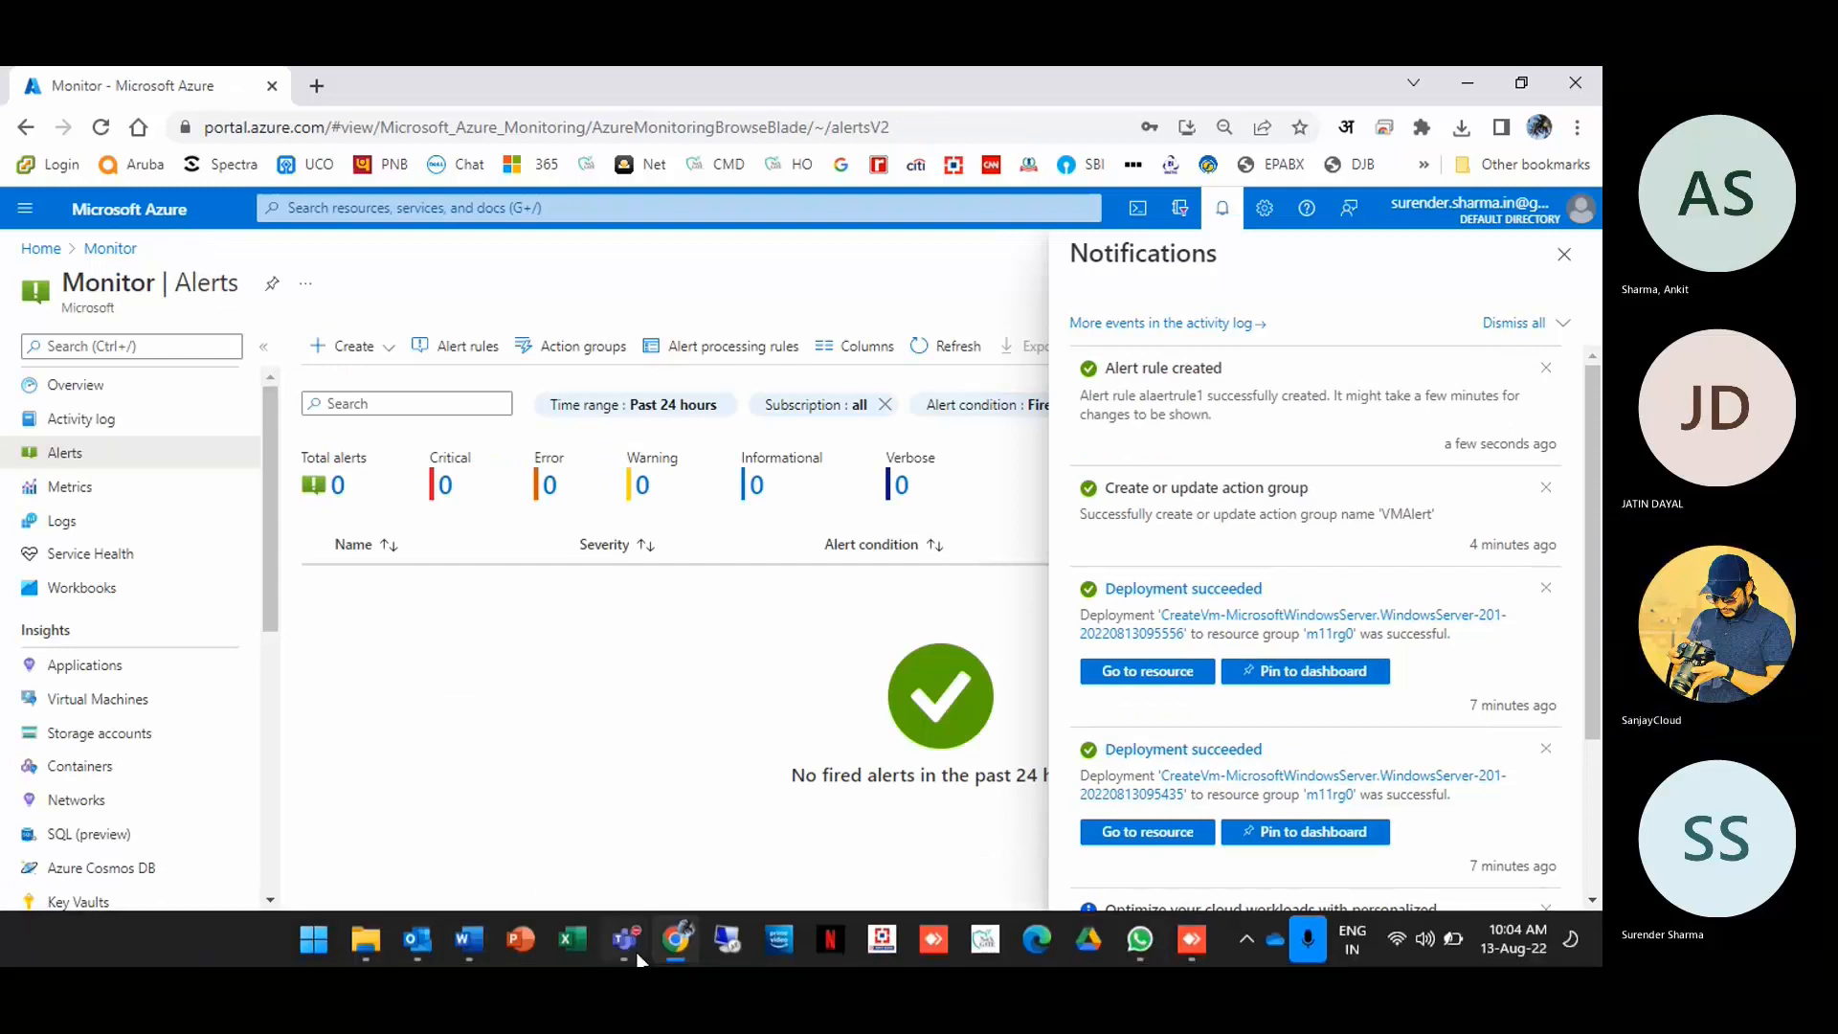
click(624, 938)
Step: Refresh Monitor Alerts repeatedly until three fired vm1-restart Verbose alerts are listed
click(686, 772)
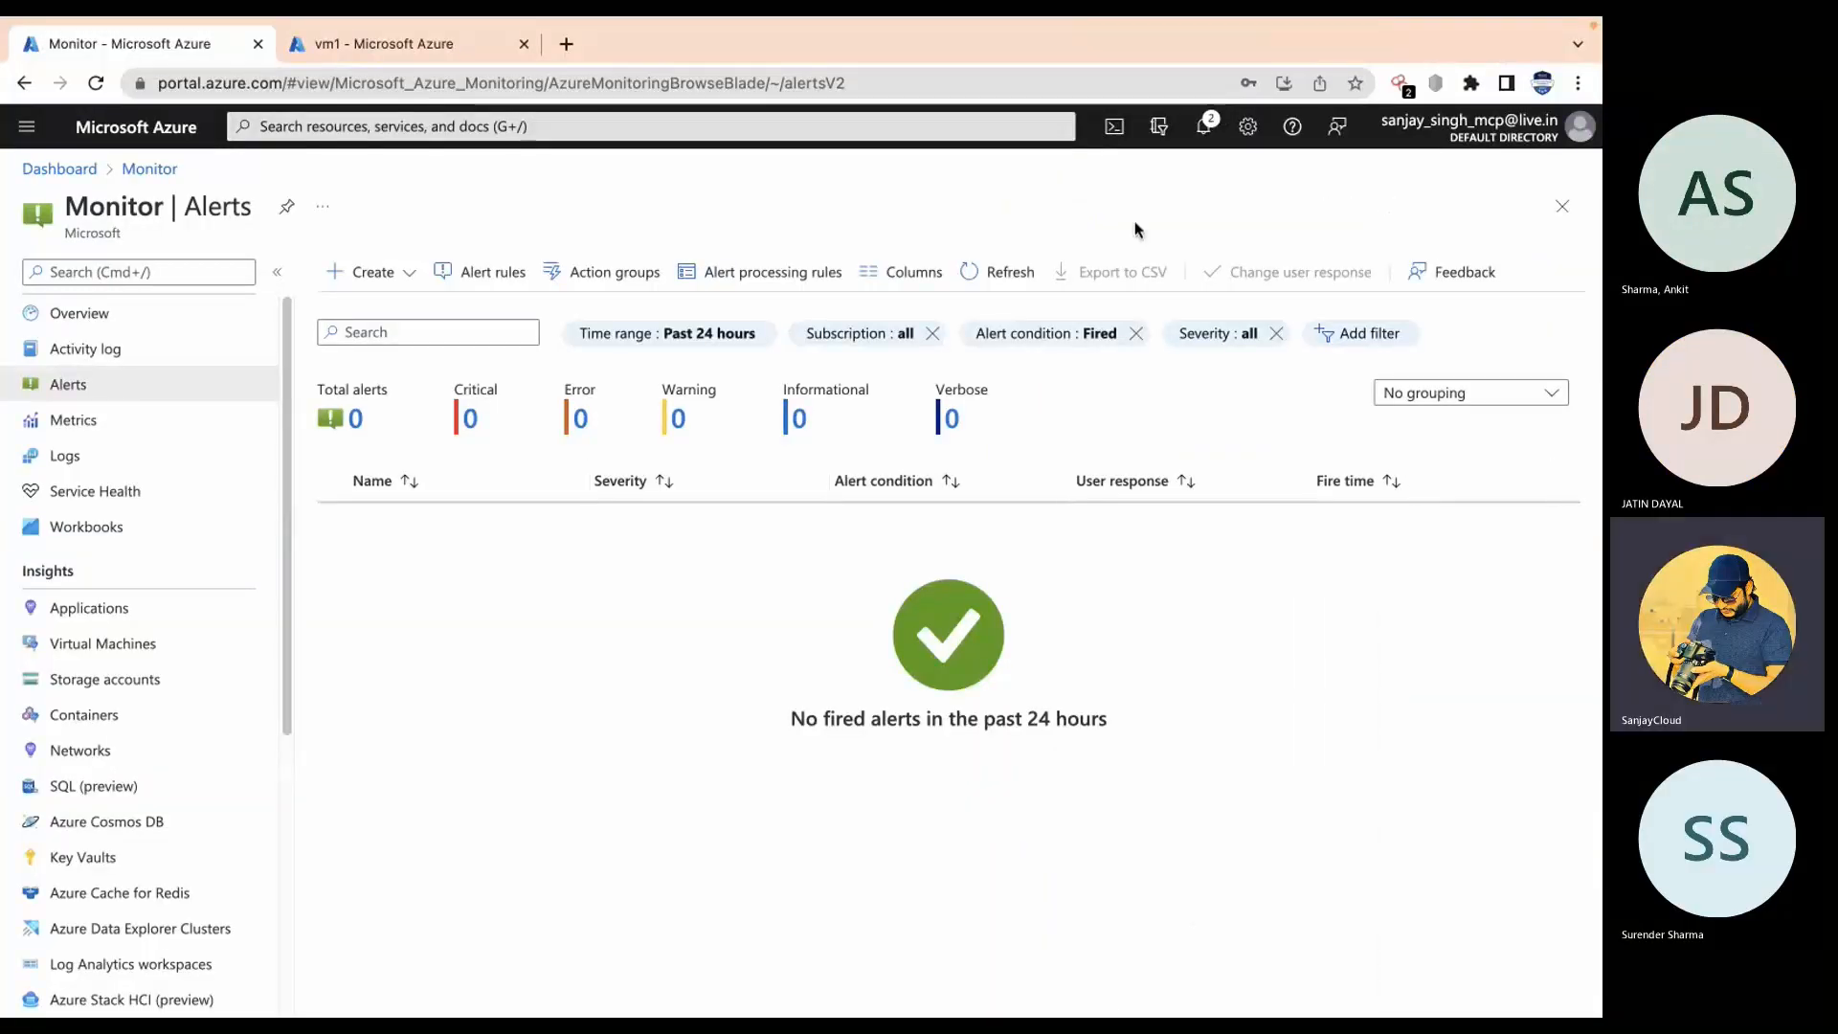
click(1013, 274)
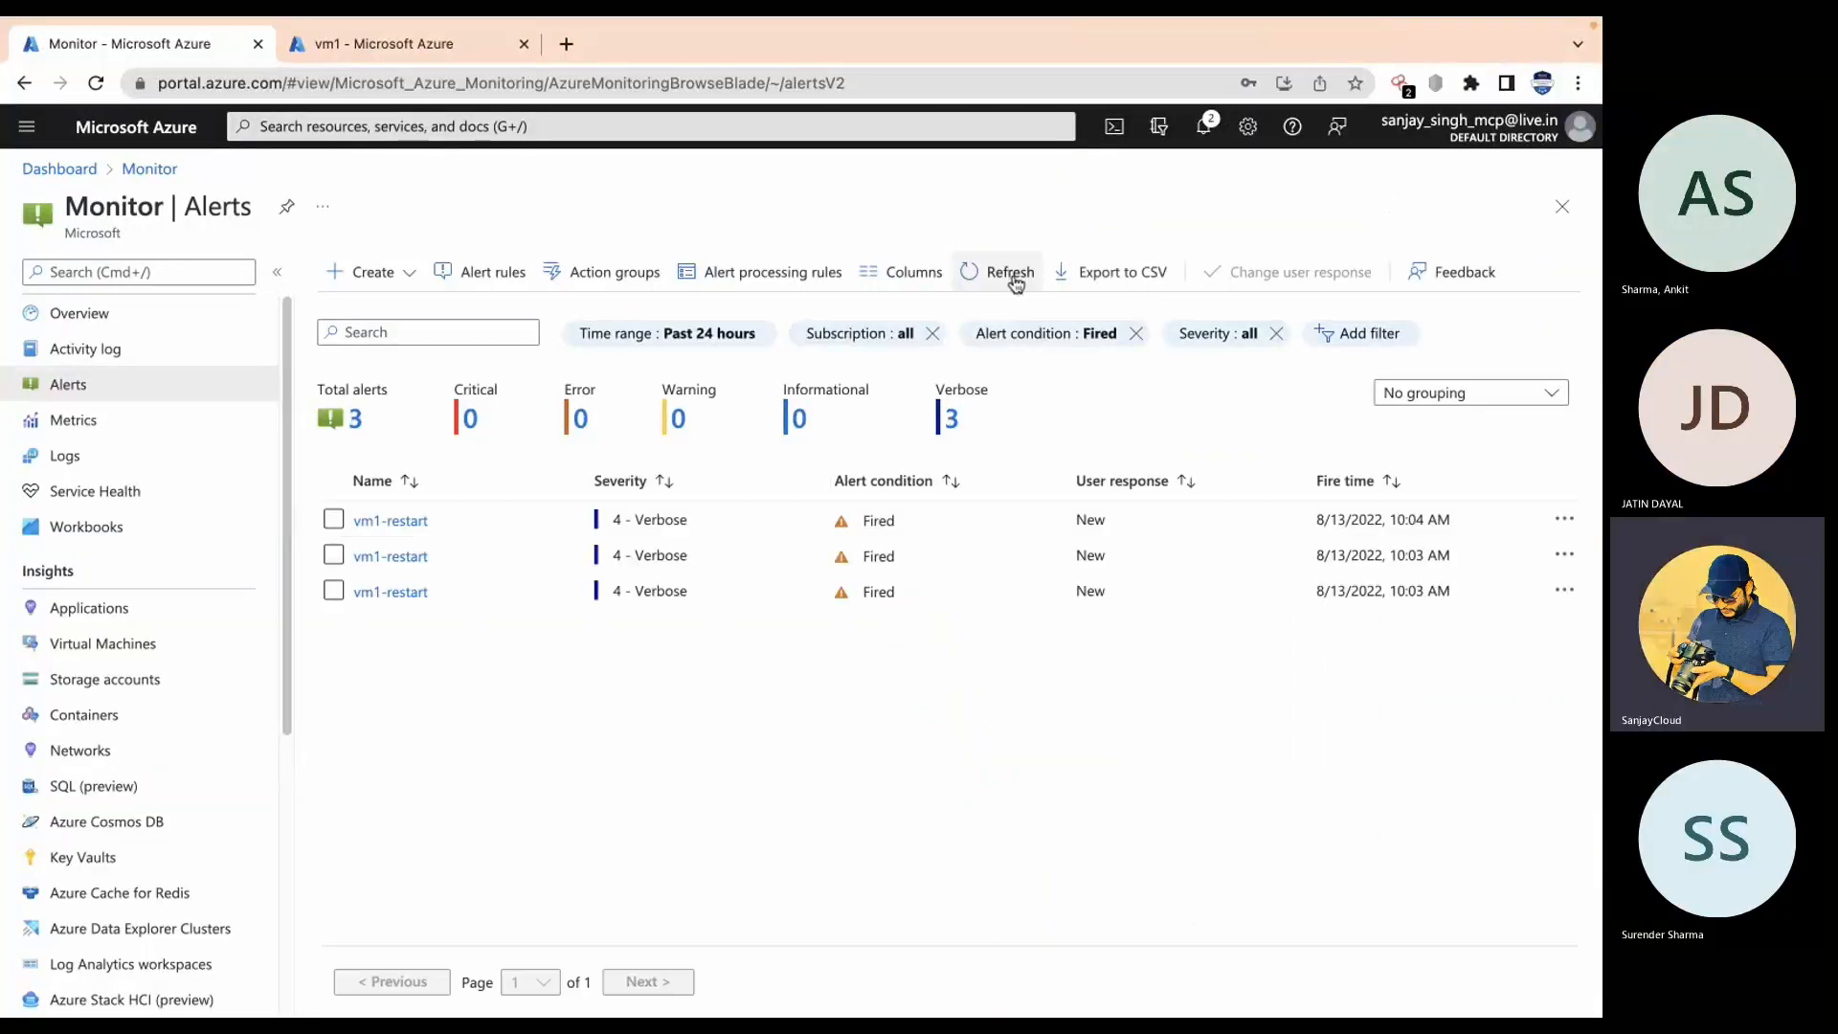
click(1013, 275)
click(1012, 275)
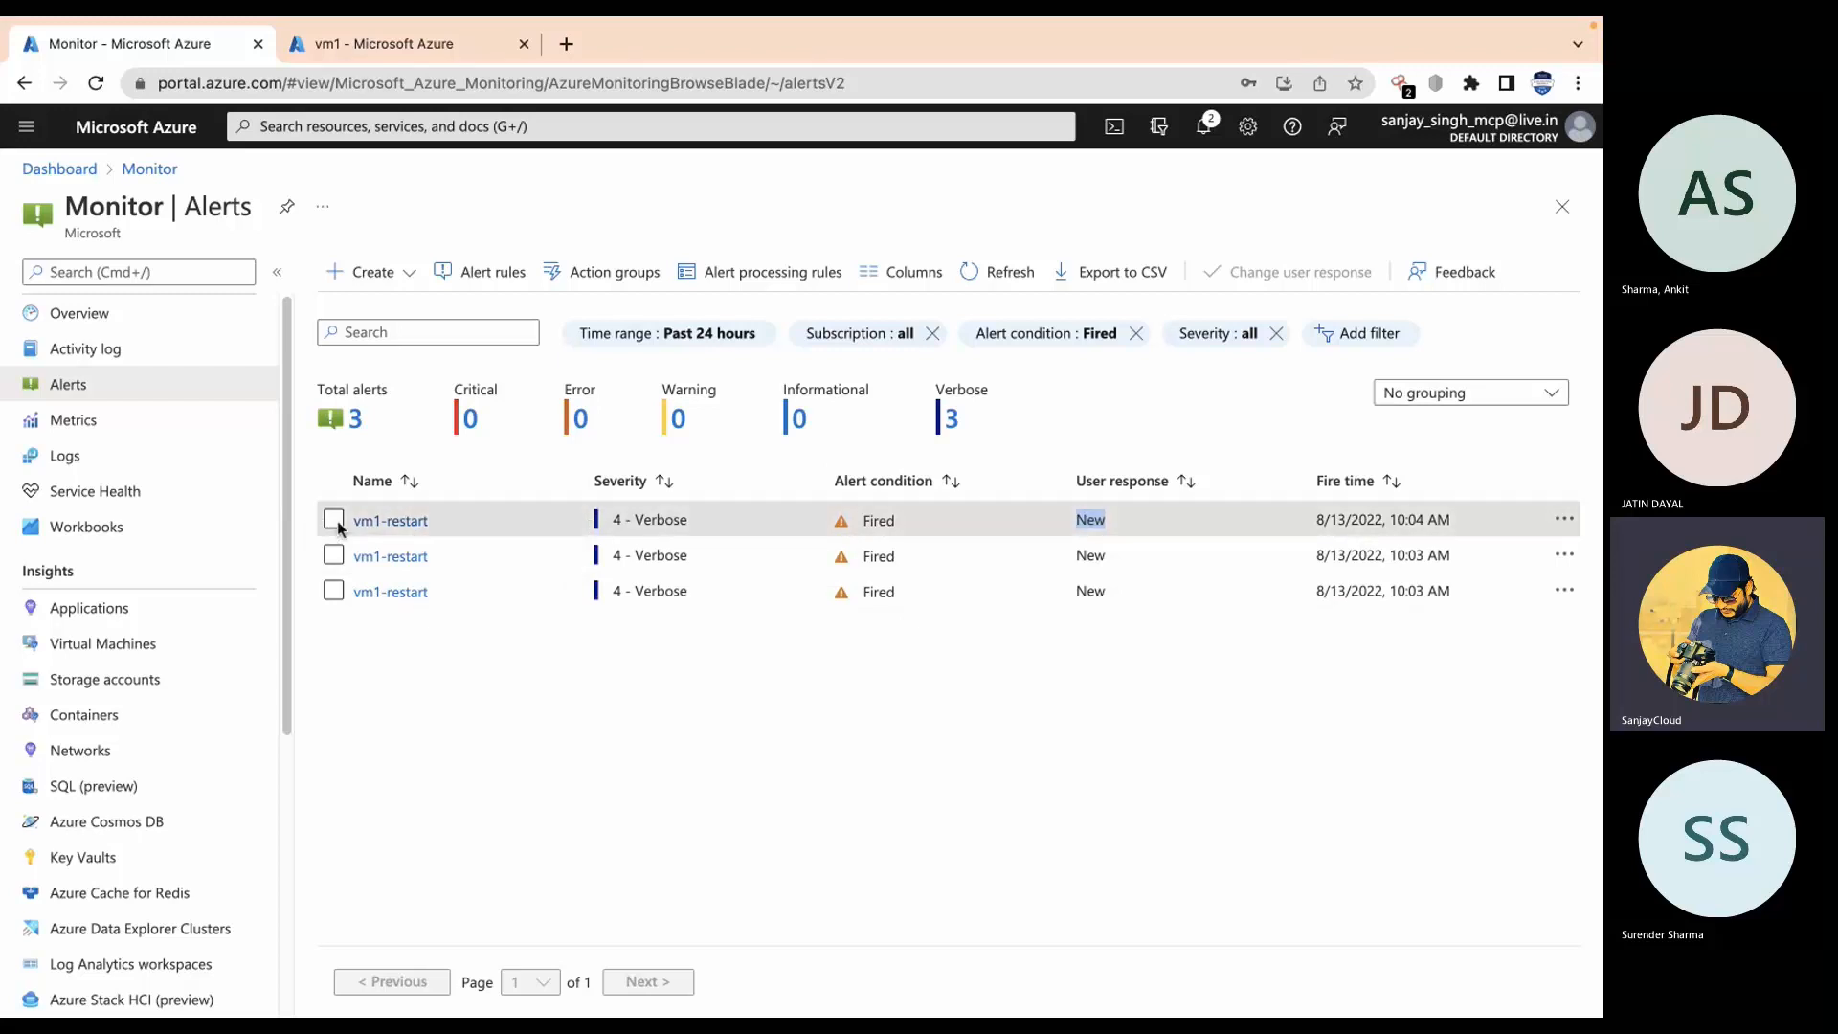
Step: Open the latest vm1-restart alert and save its user response as Closed
click(395, 520)
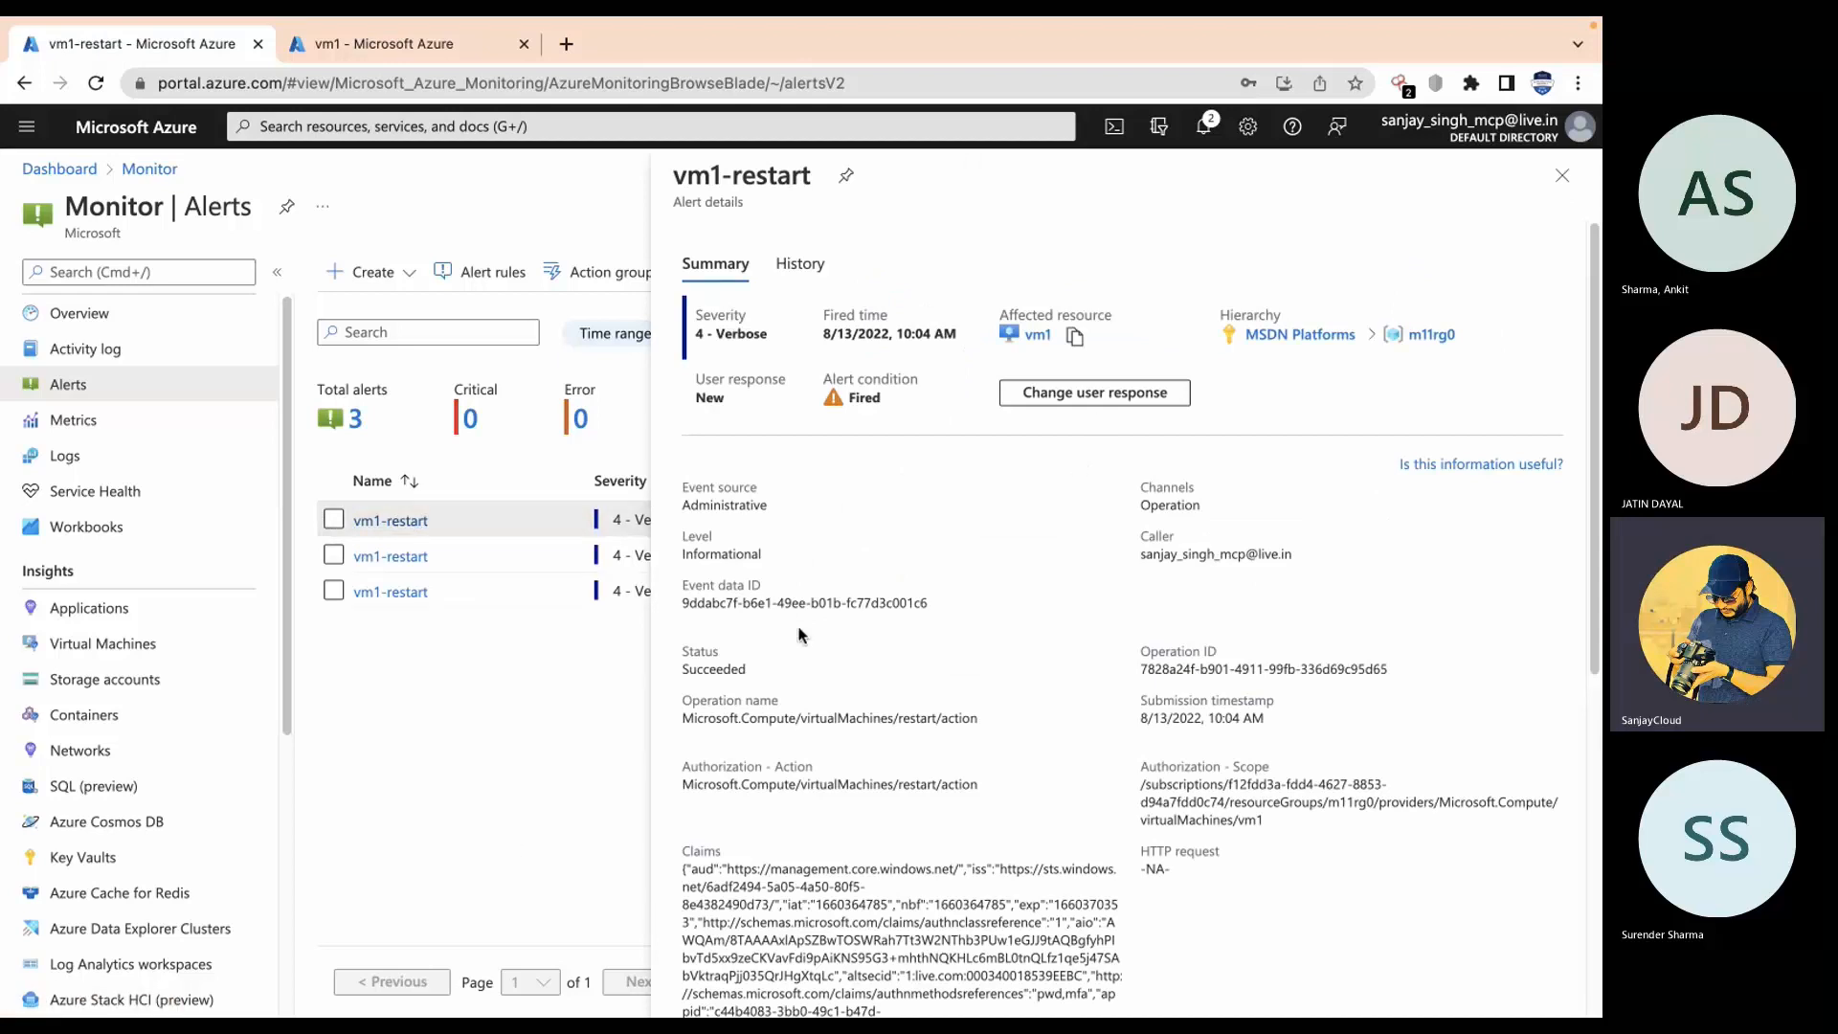
drag(714, 505, 831, 517)
click(1125, 393)
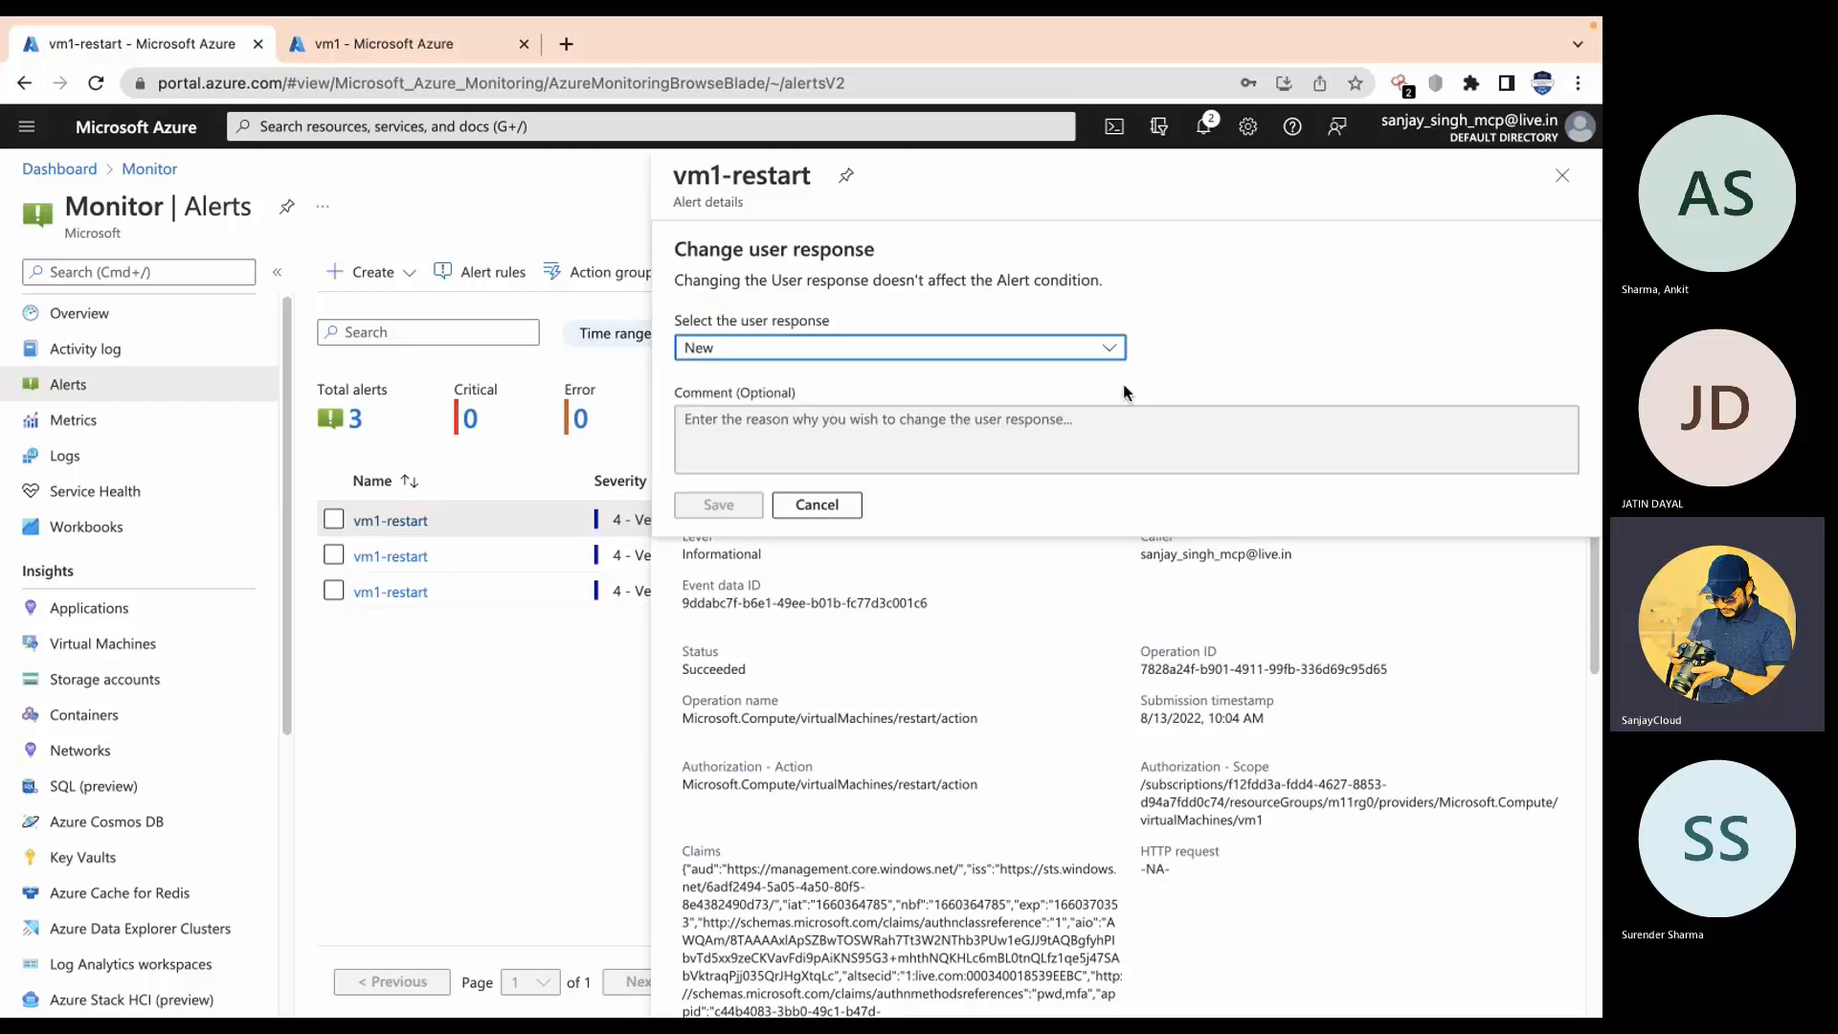
click(906, 352)
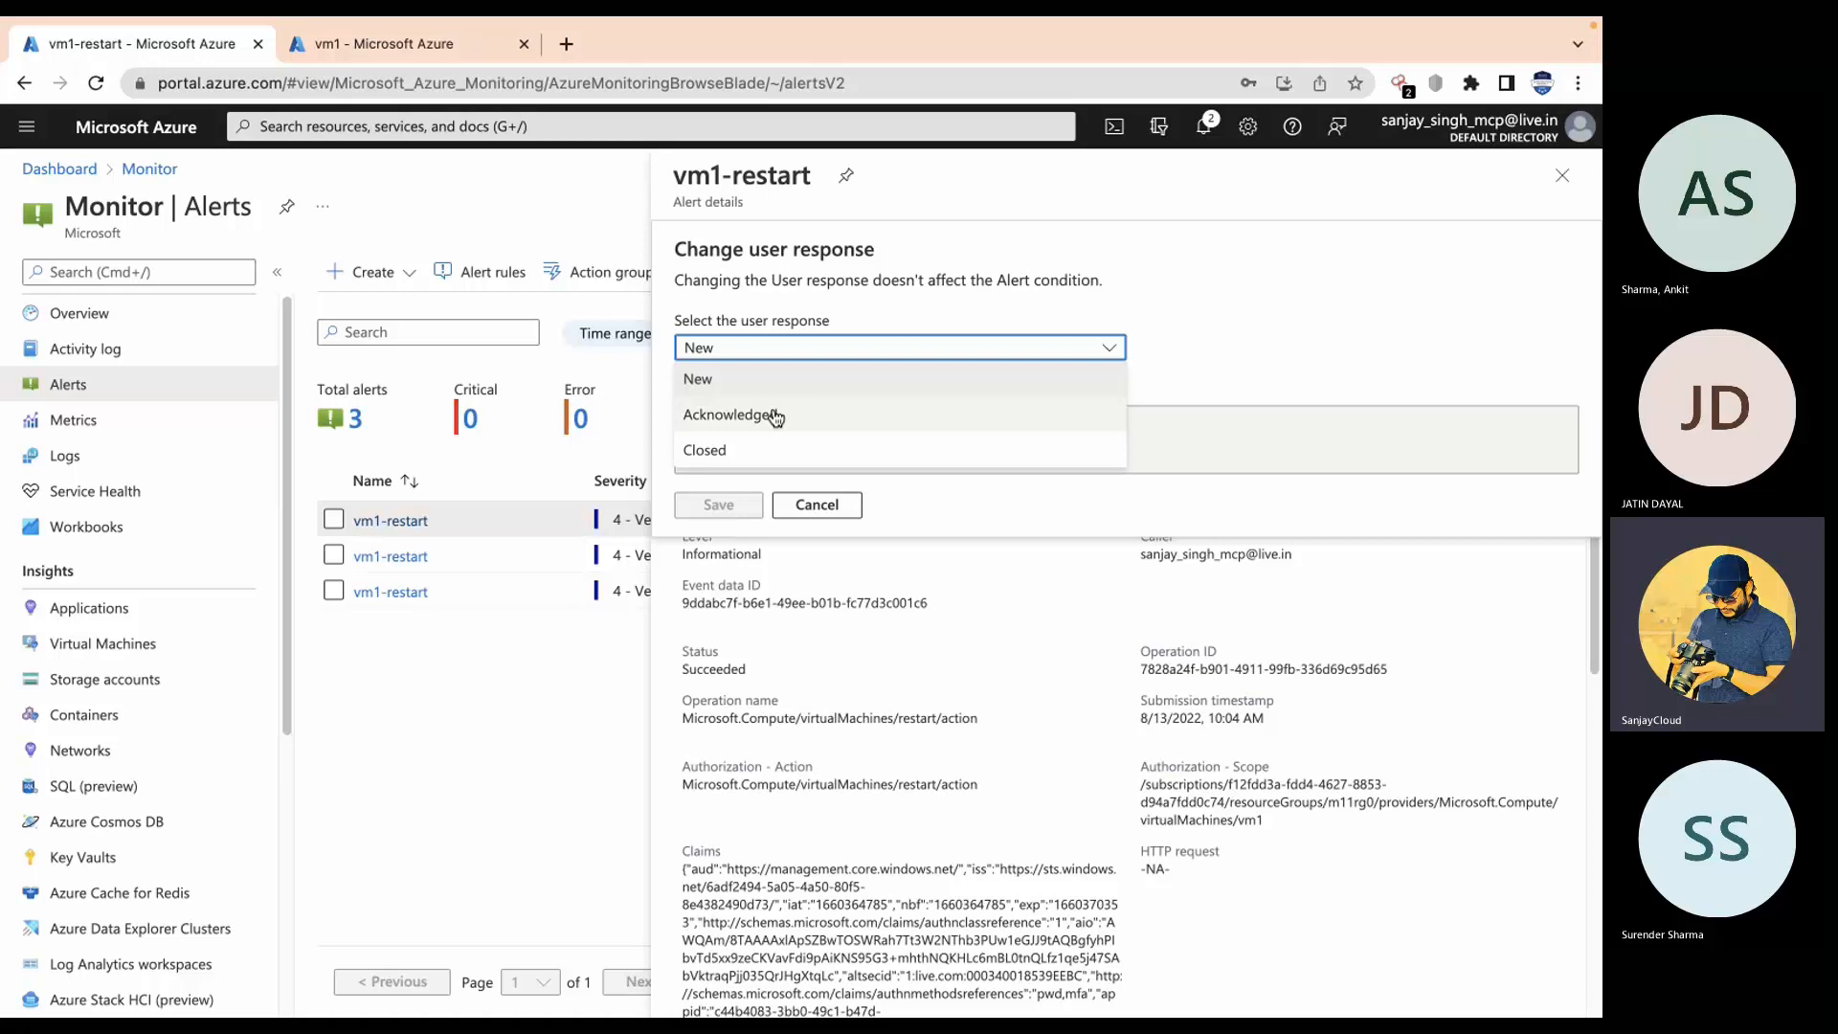
click(715, 454)
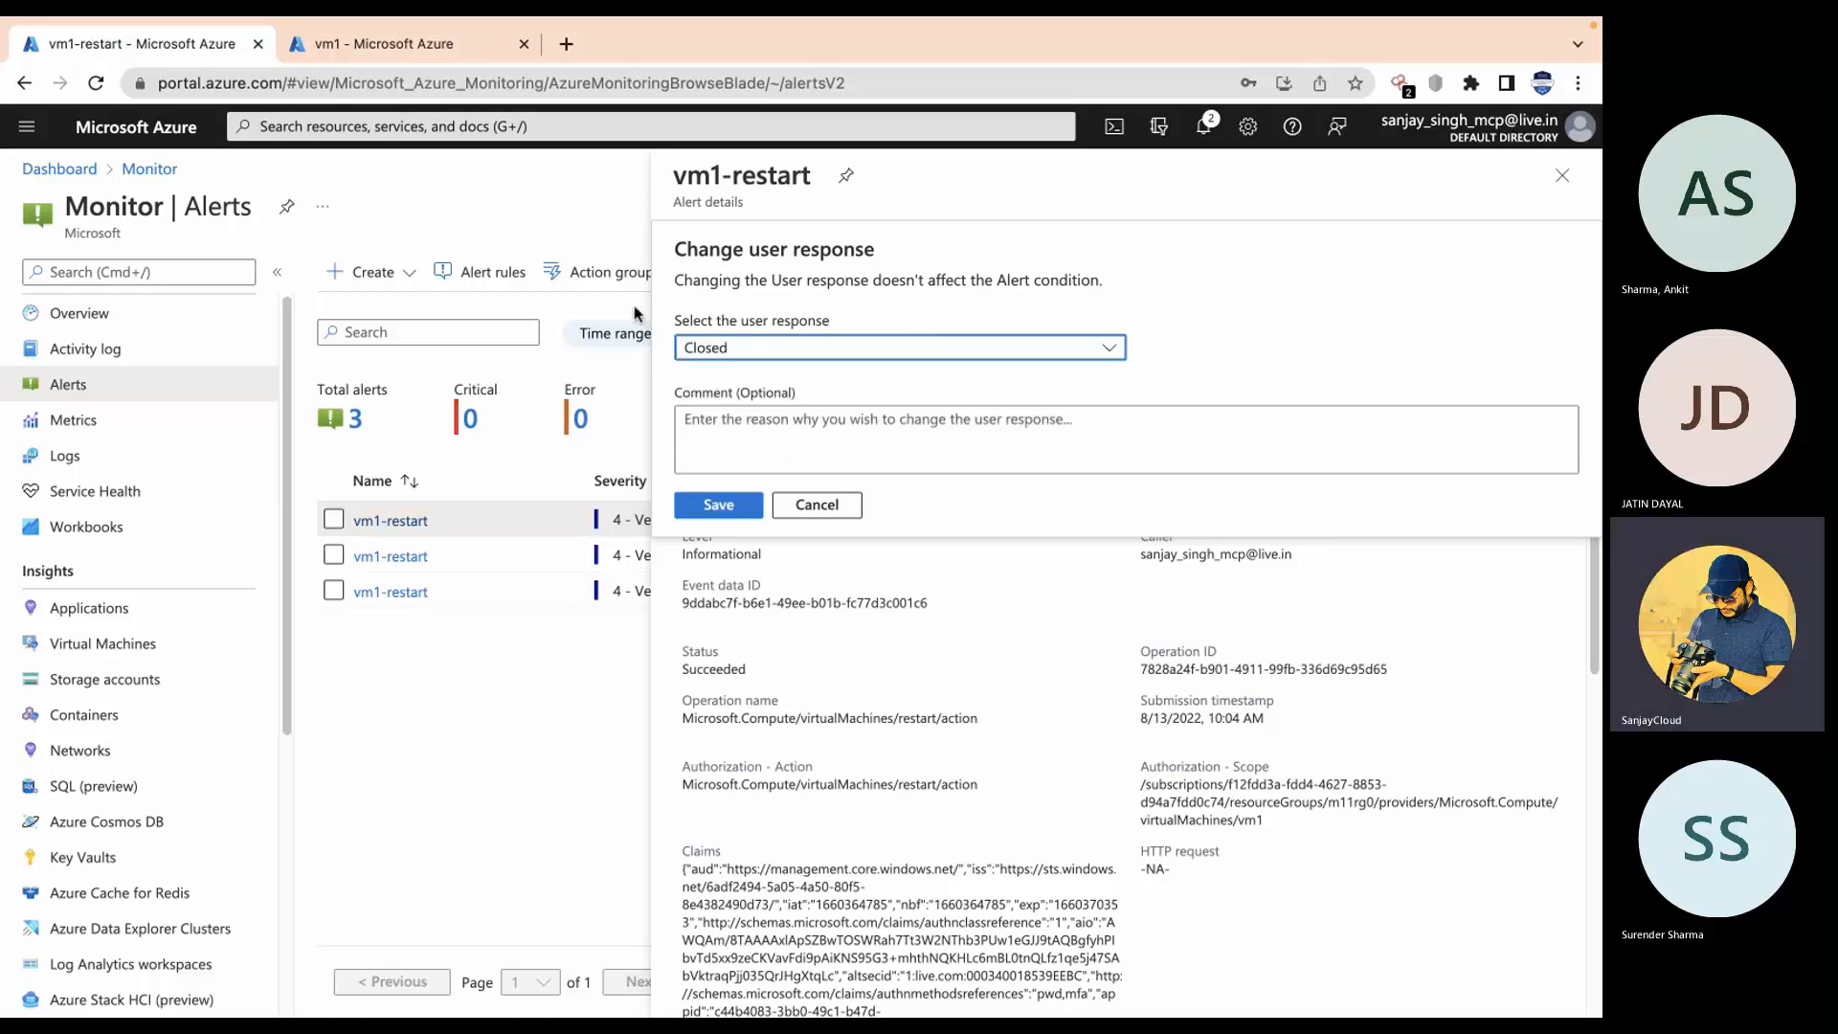
click(1049, 440)
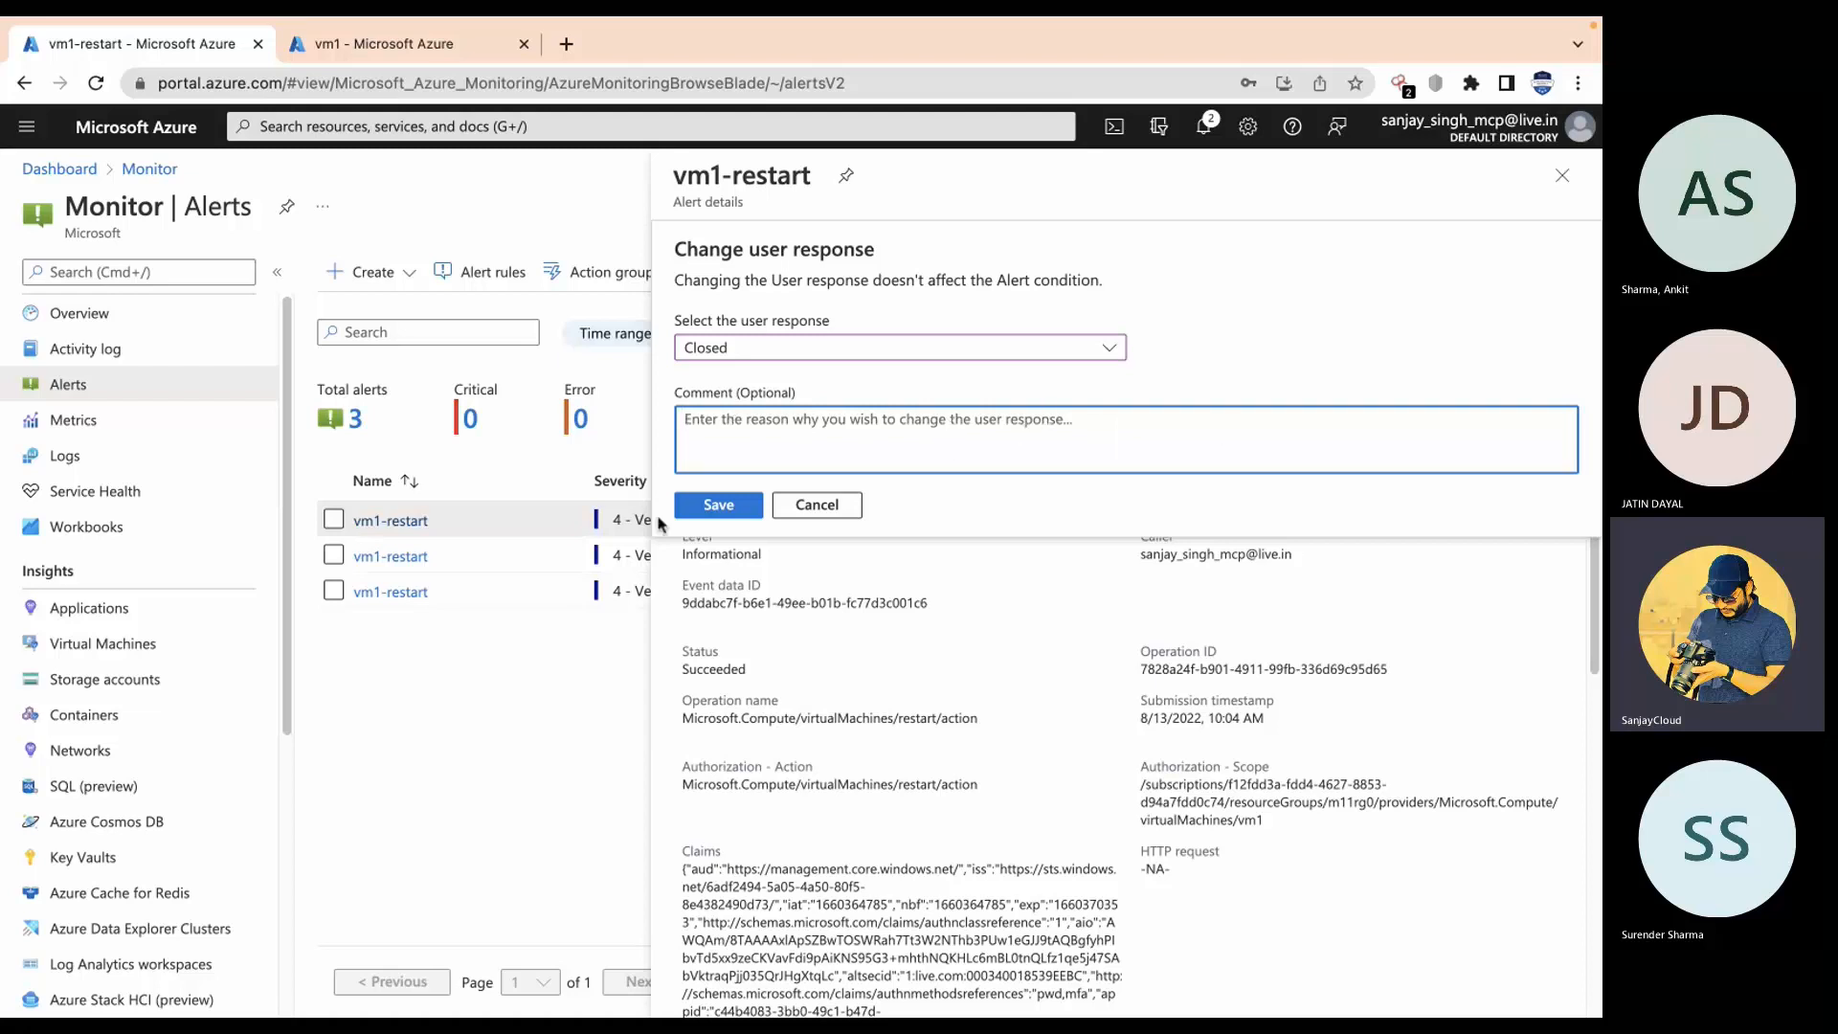
click(710, 506)
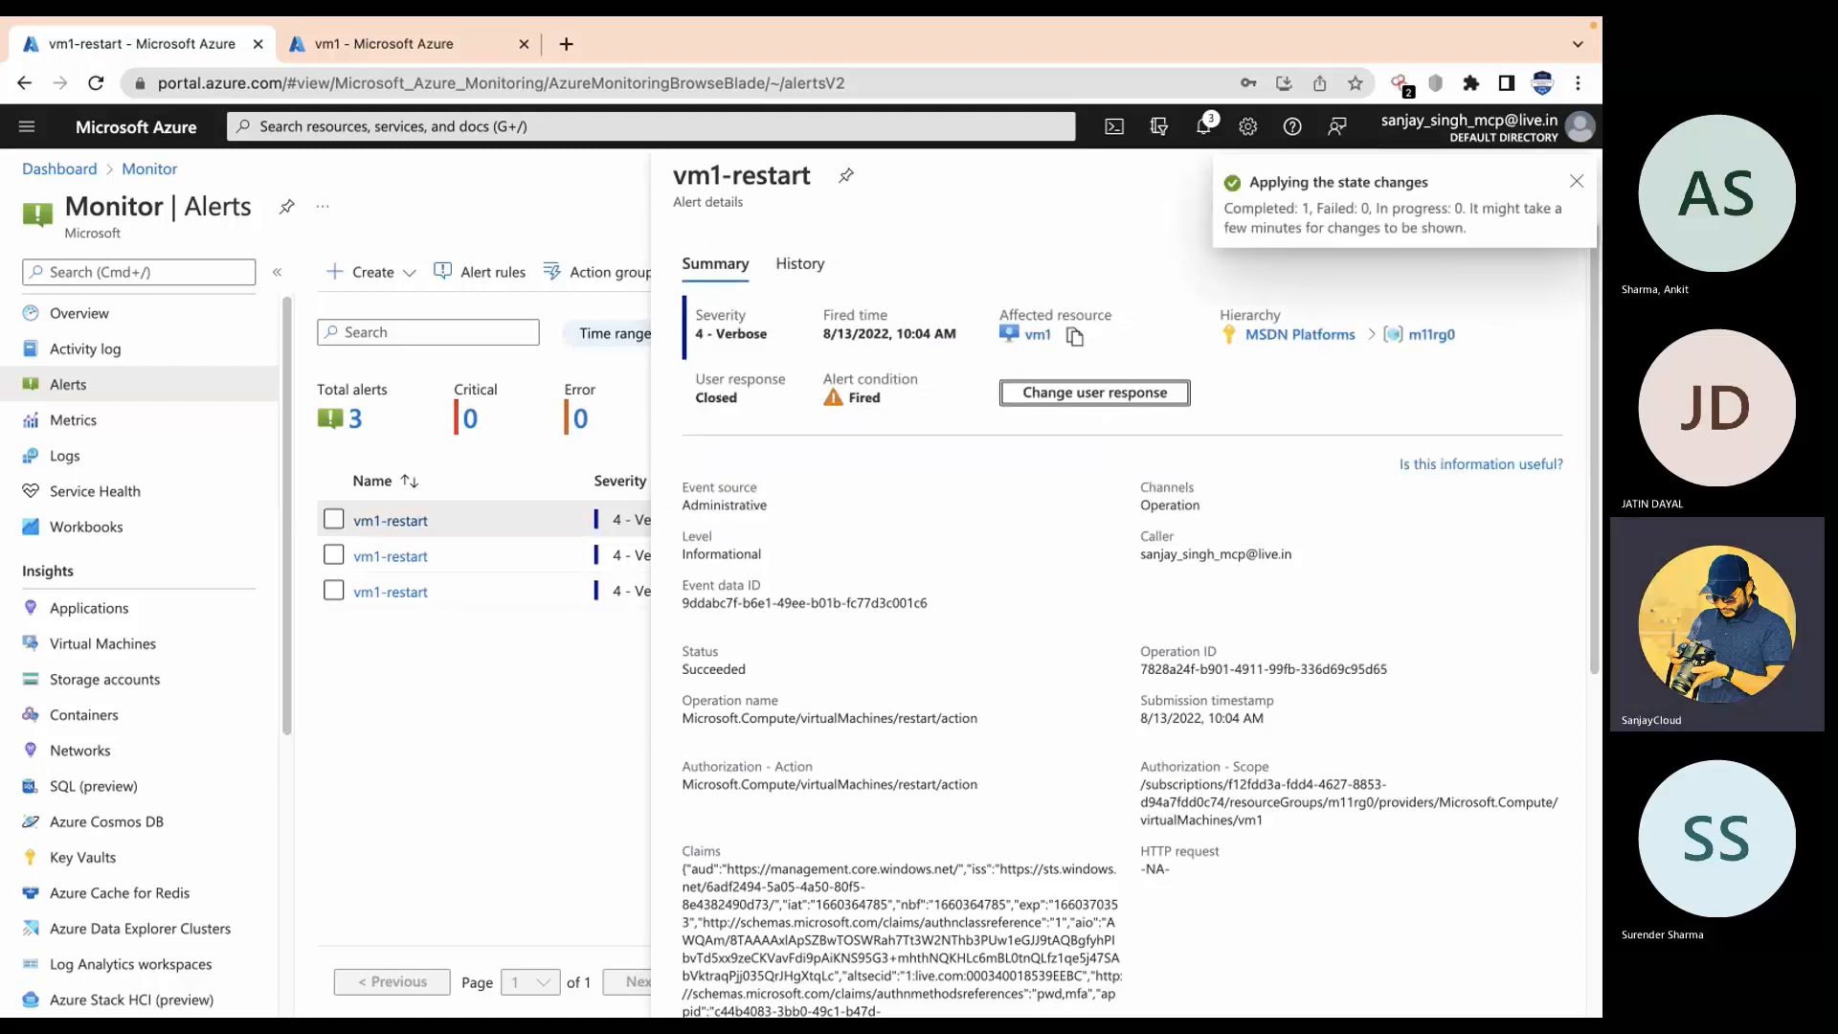
click(1575, 182)
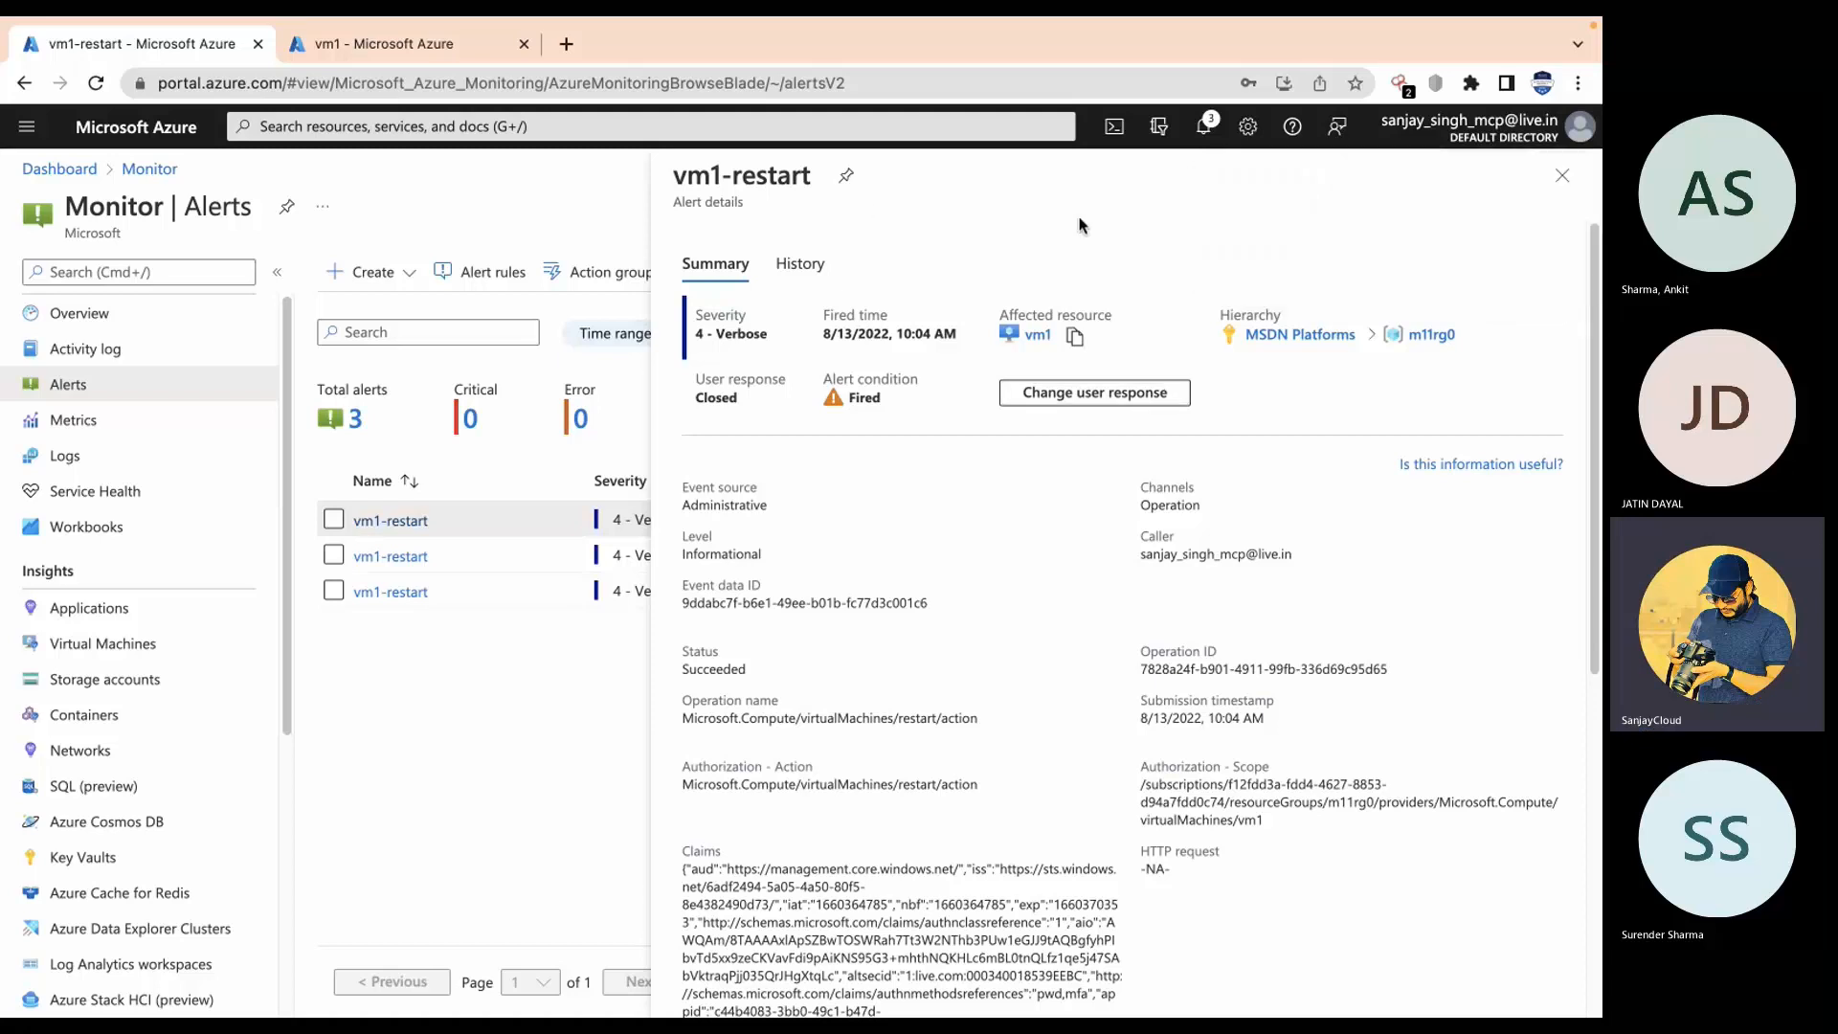
Step: Close the alert details, refresh the alerts list, and check the portal notifications
click(1562, 177)
click(986, 273)
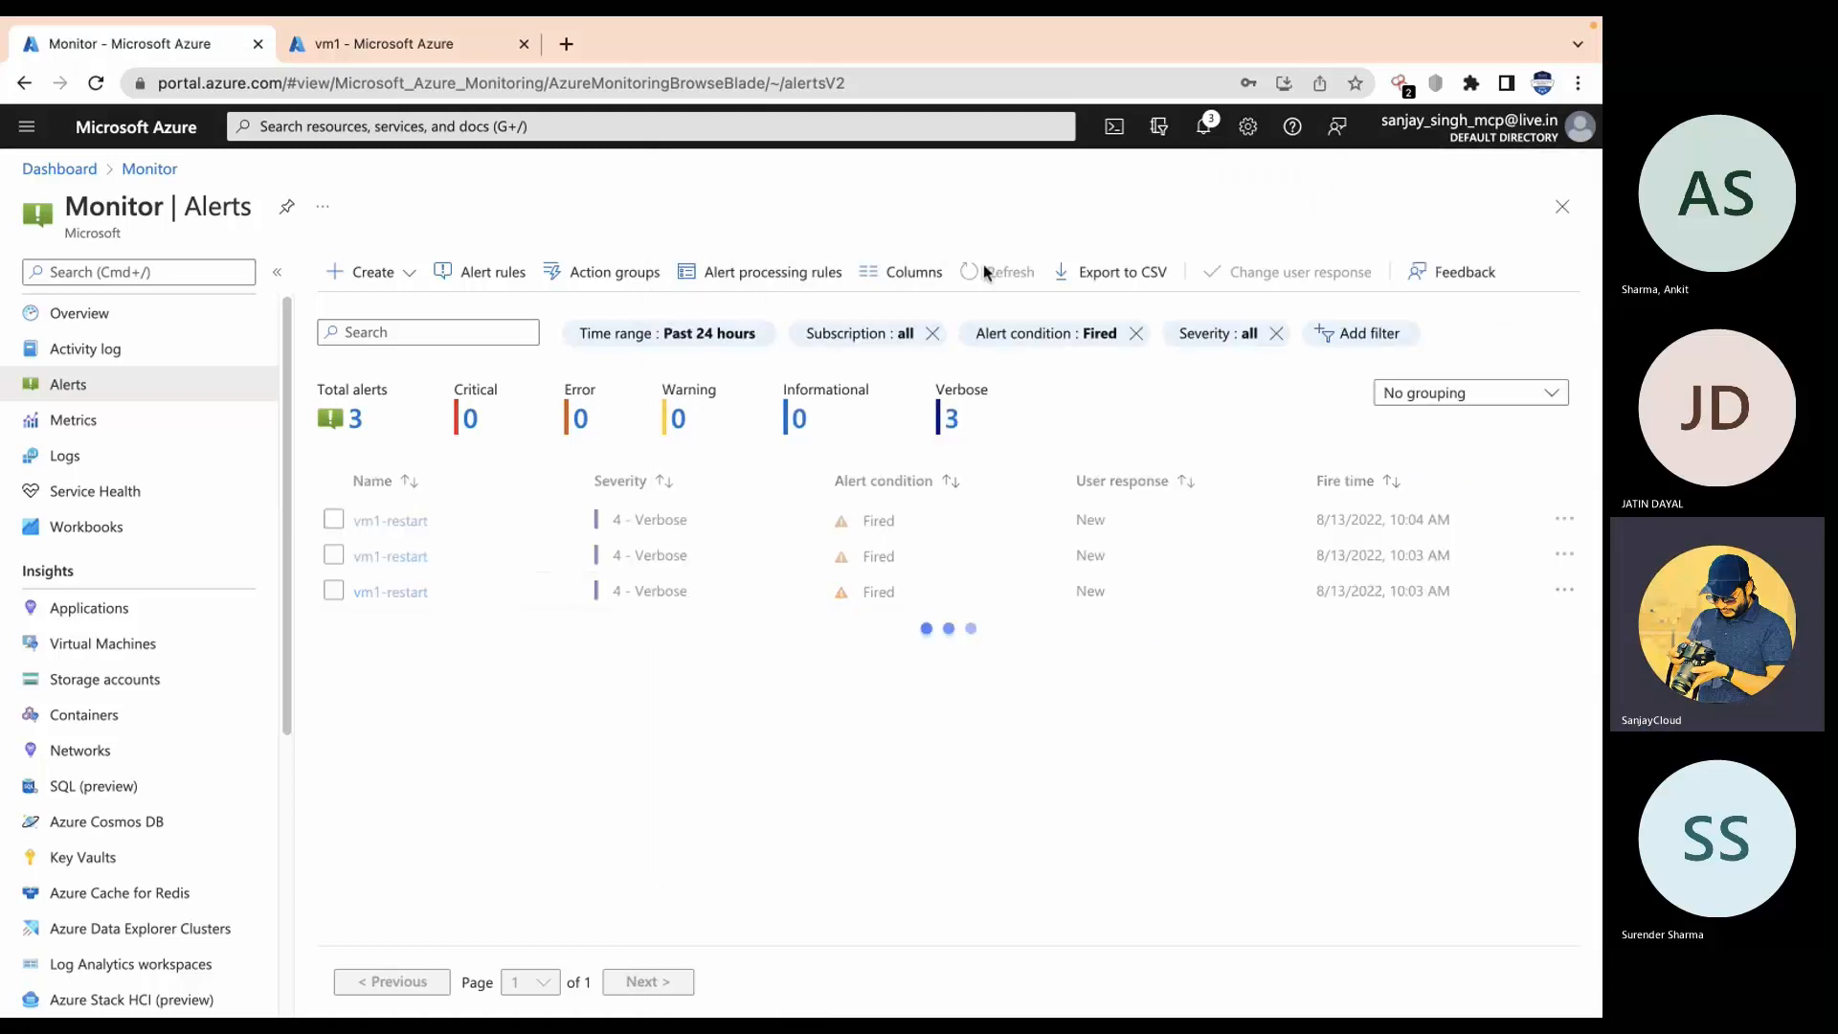
click(986, 273)
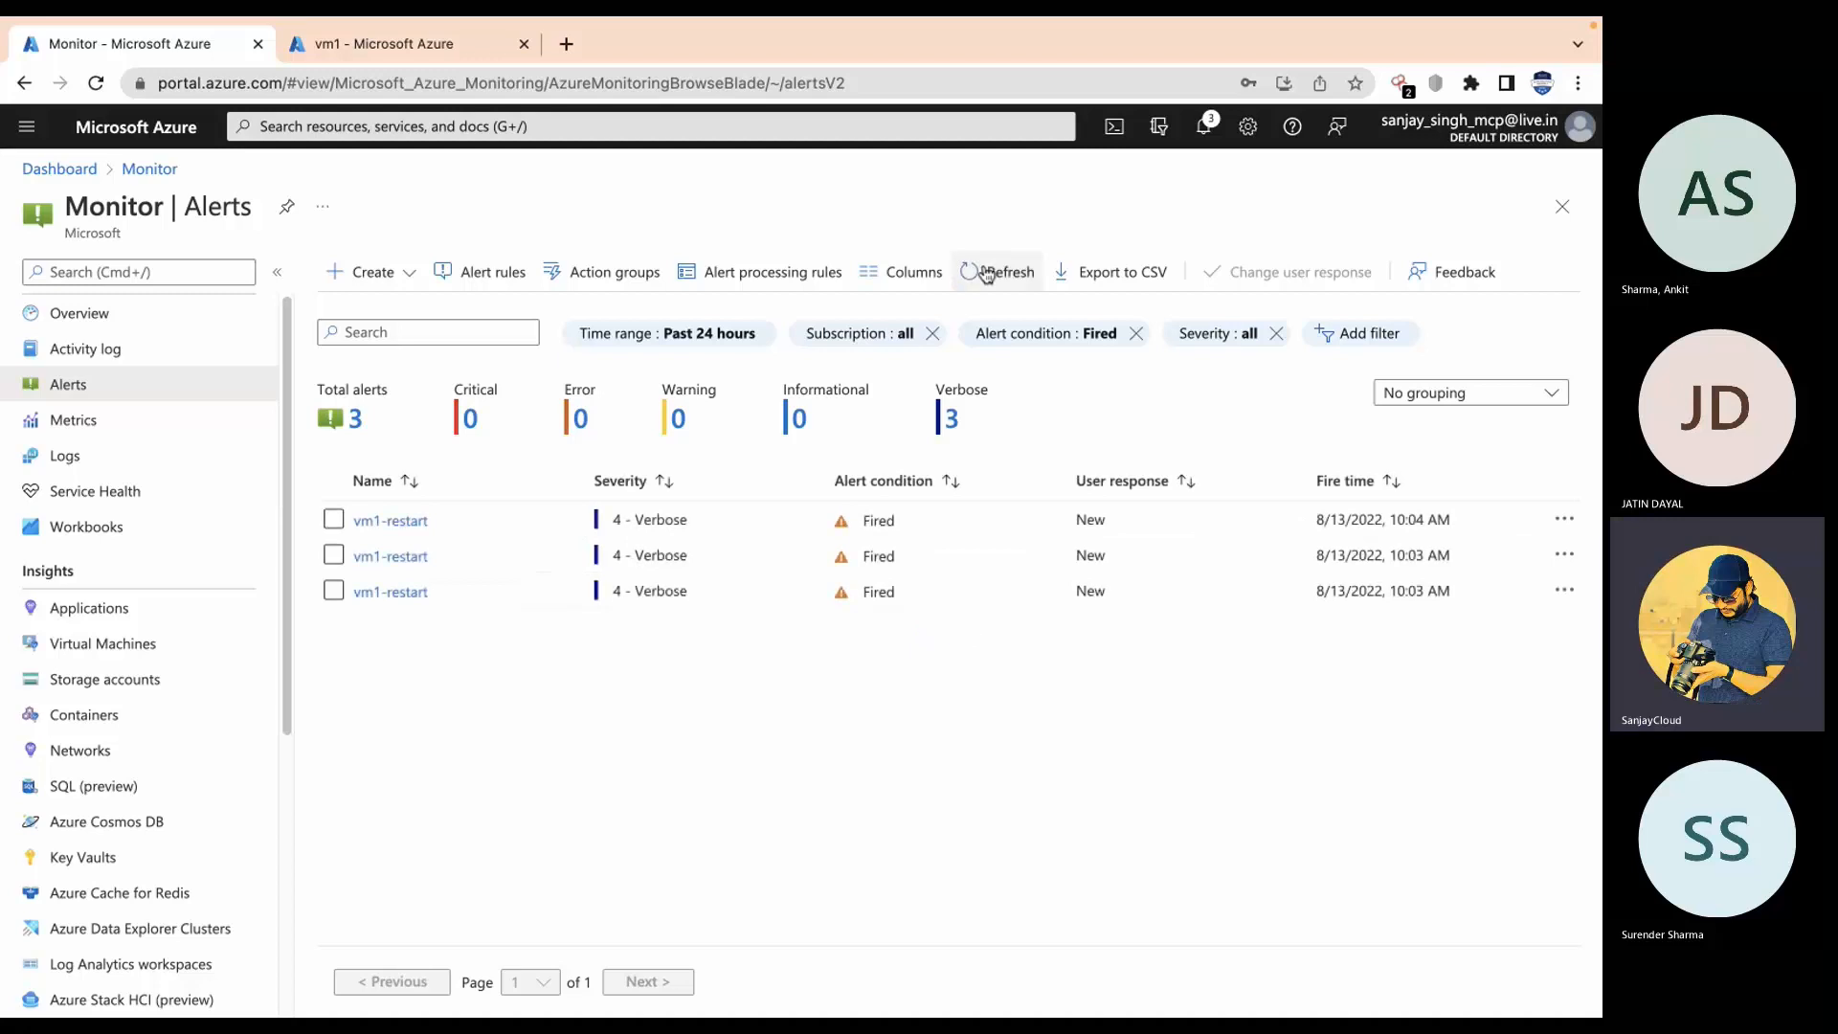
click(986, 273)
click(986, 273)
click(1204, 127)
click(961, 816)
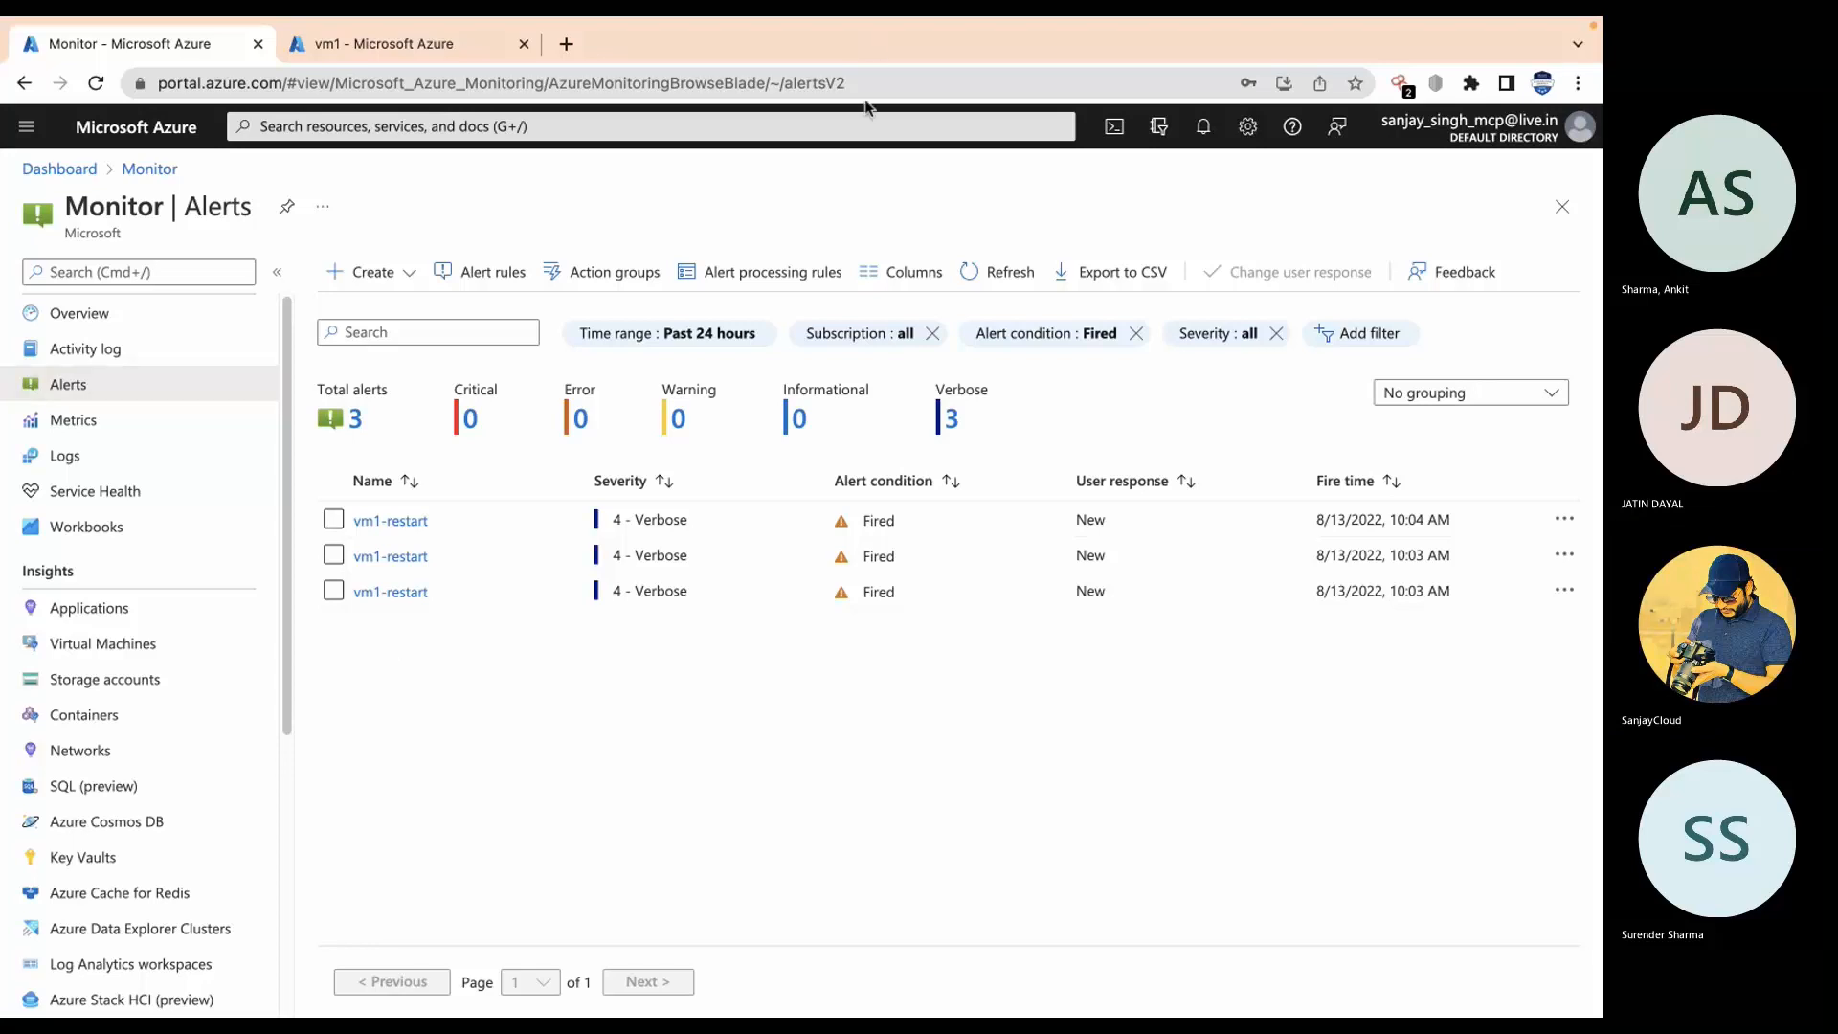
click(847, 123)
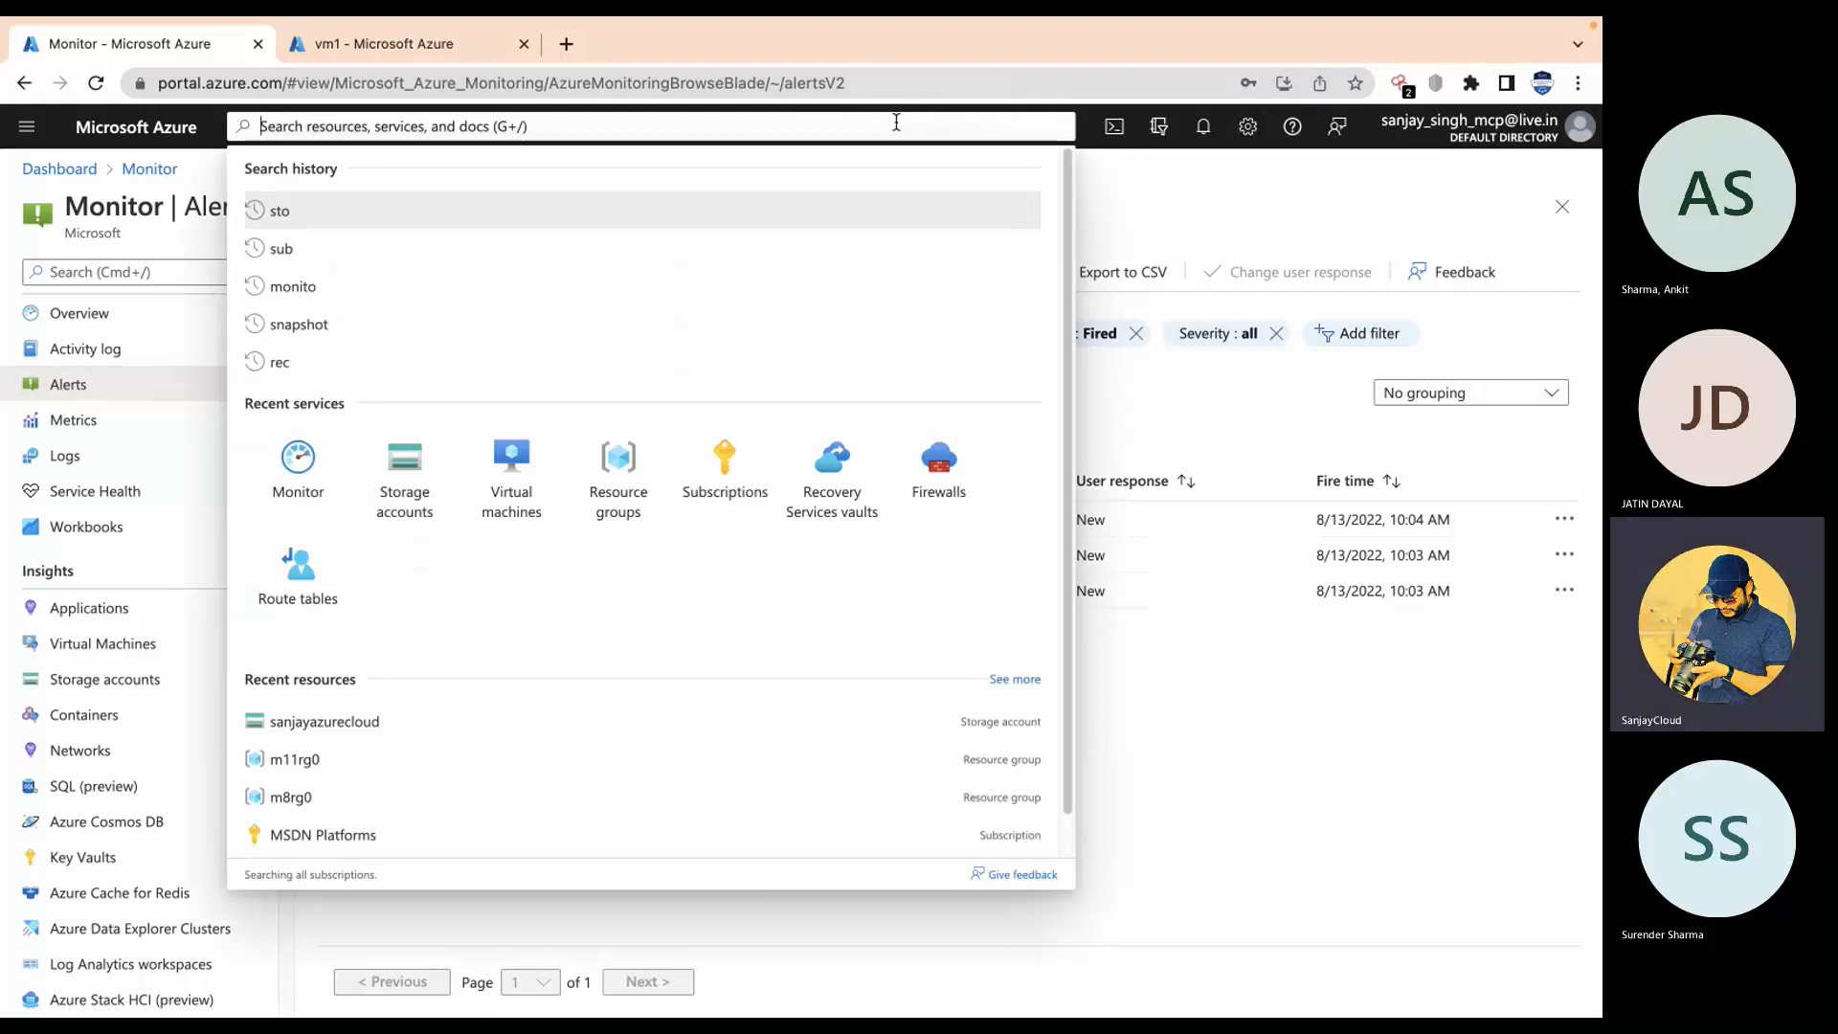
Step: Search 'log' to reach Log Analytics workspaces and start a new workspace
text(log)
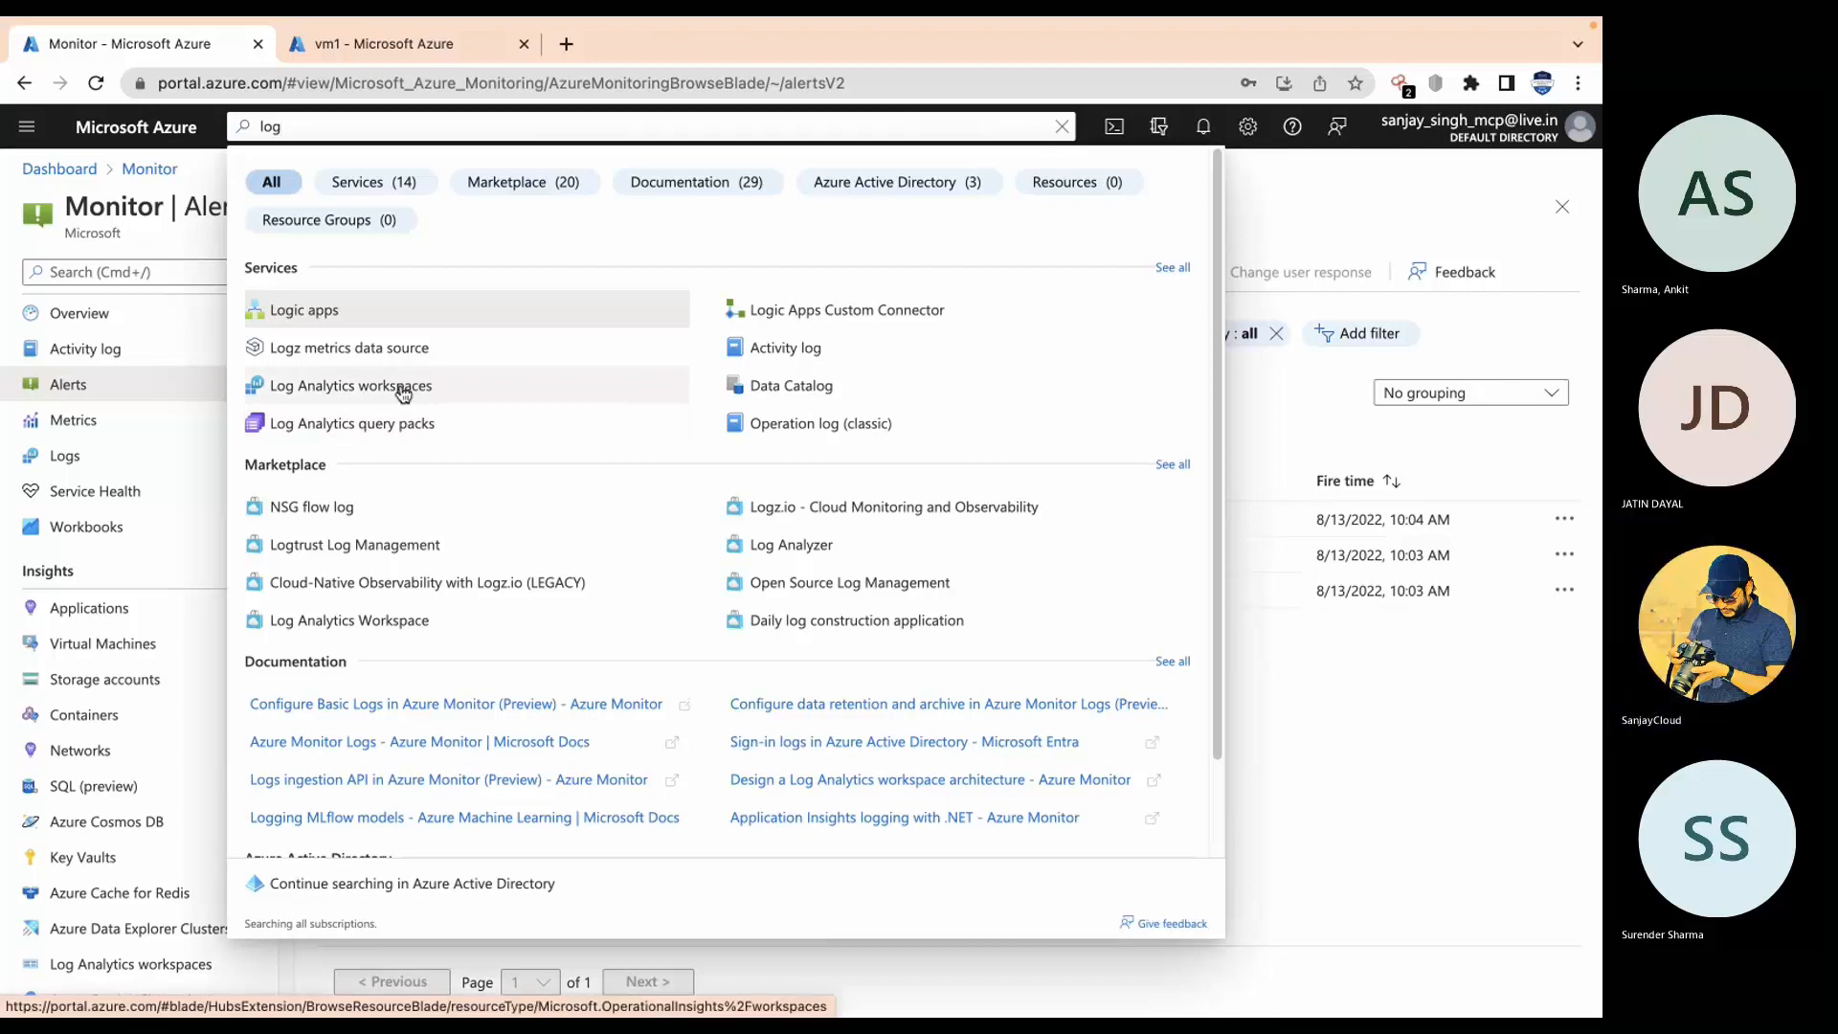
click(402, 392)
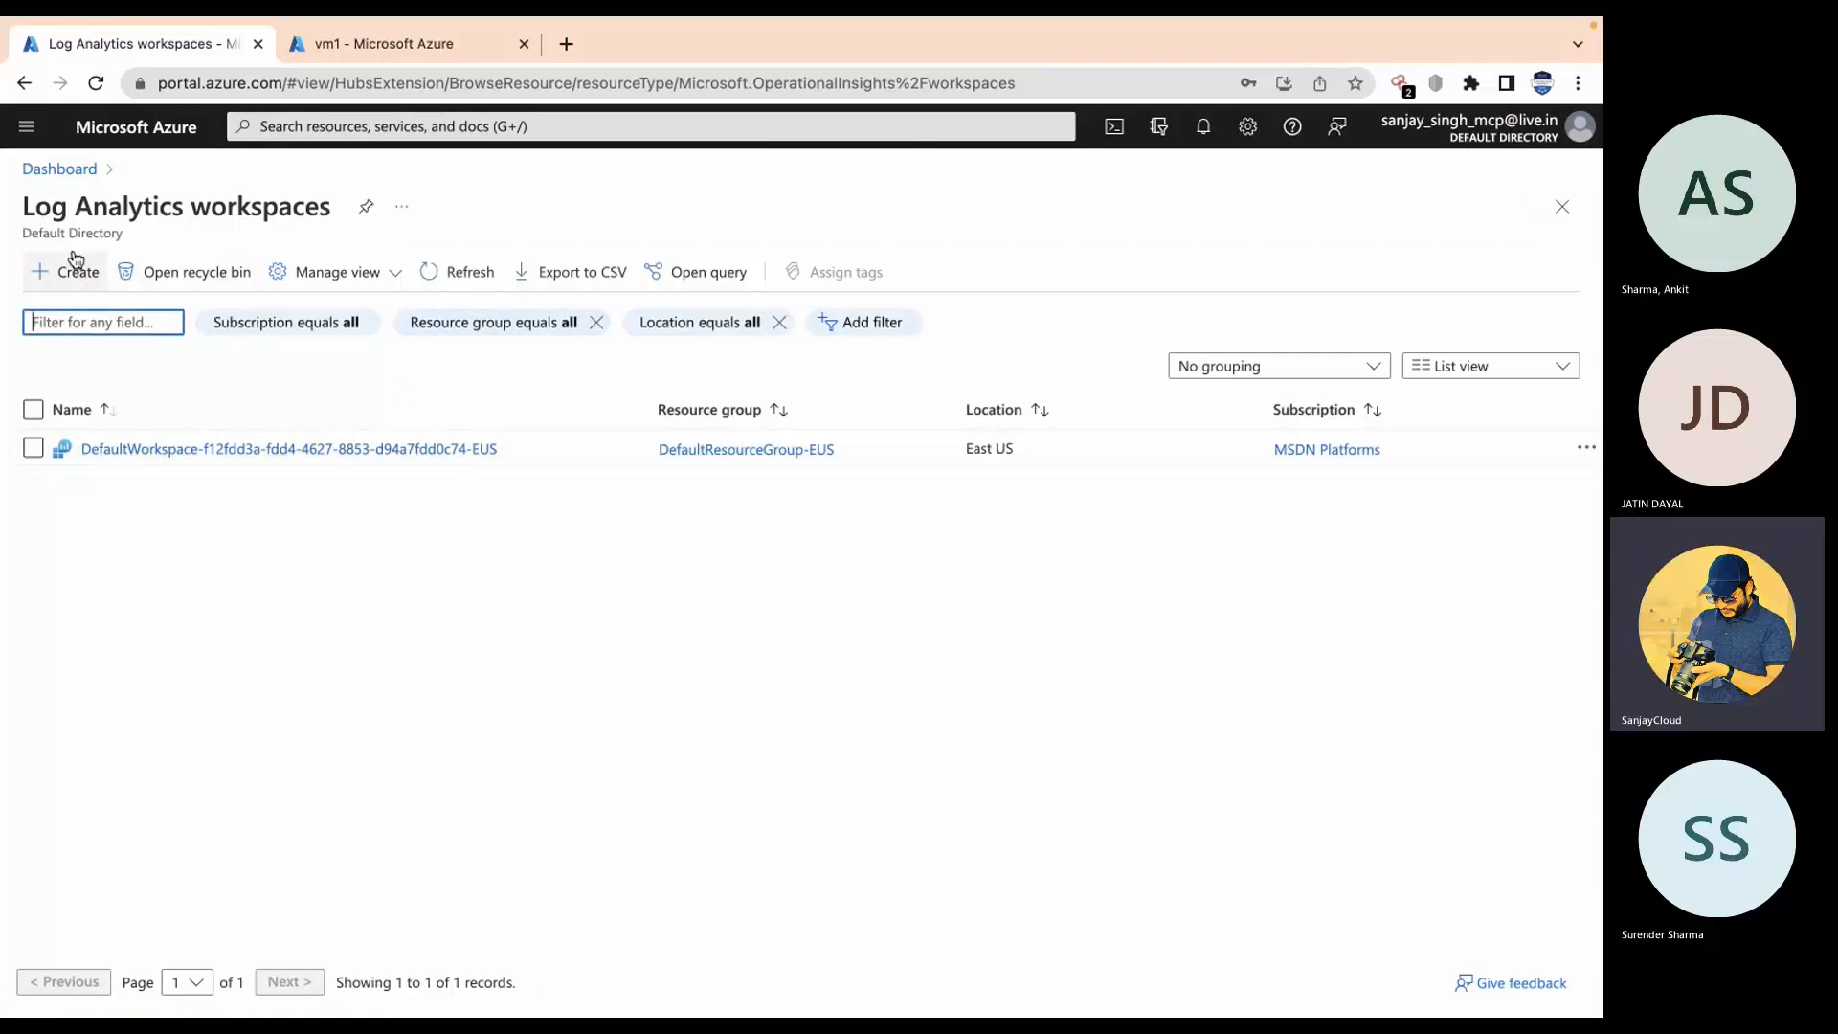
click(78, 289)
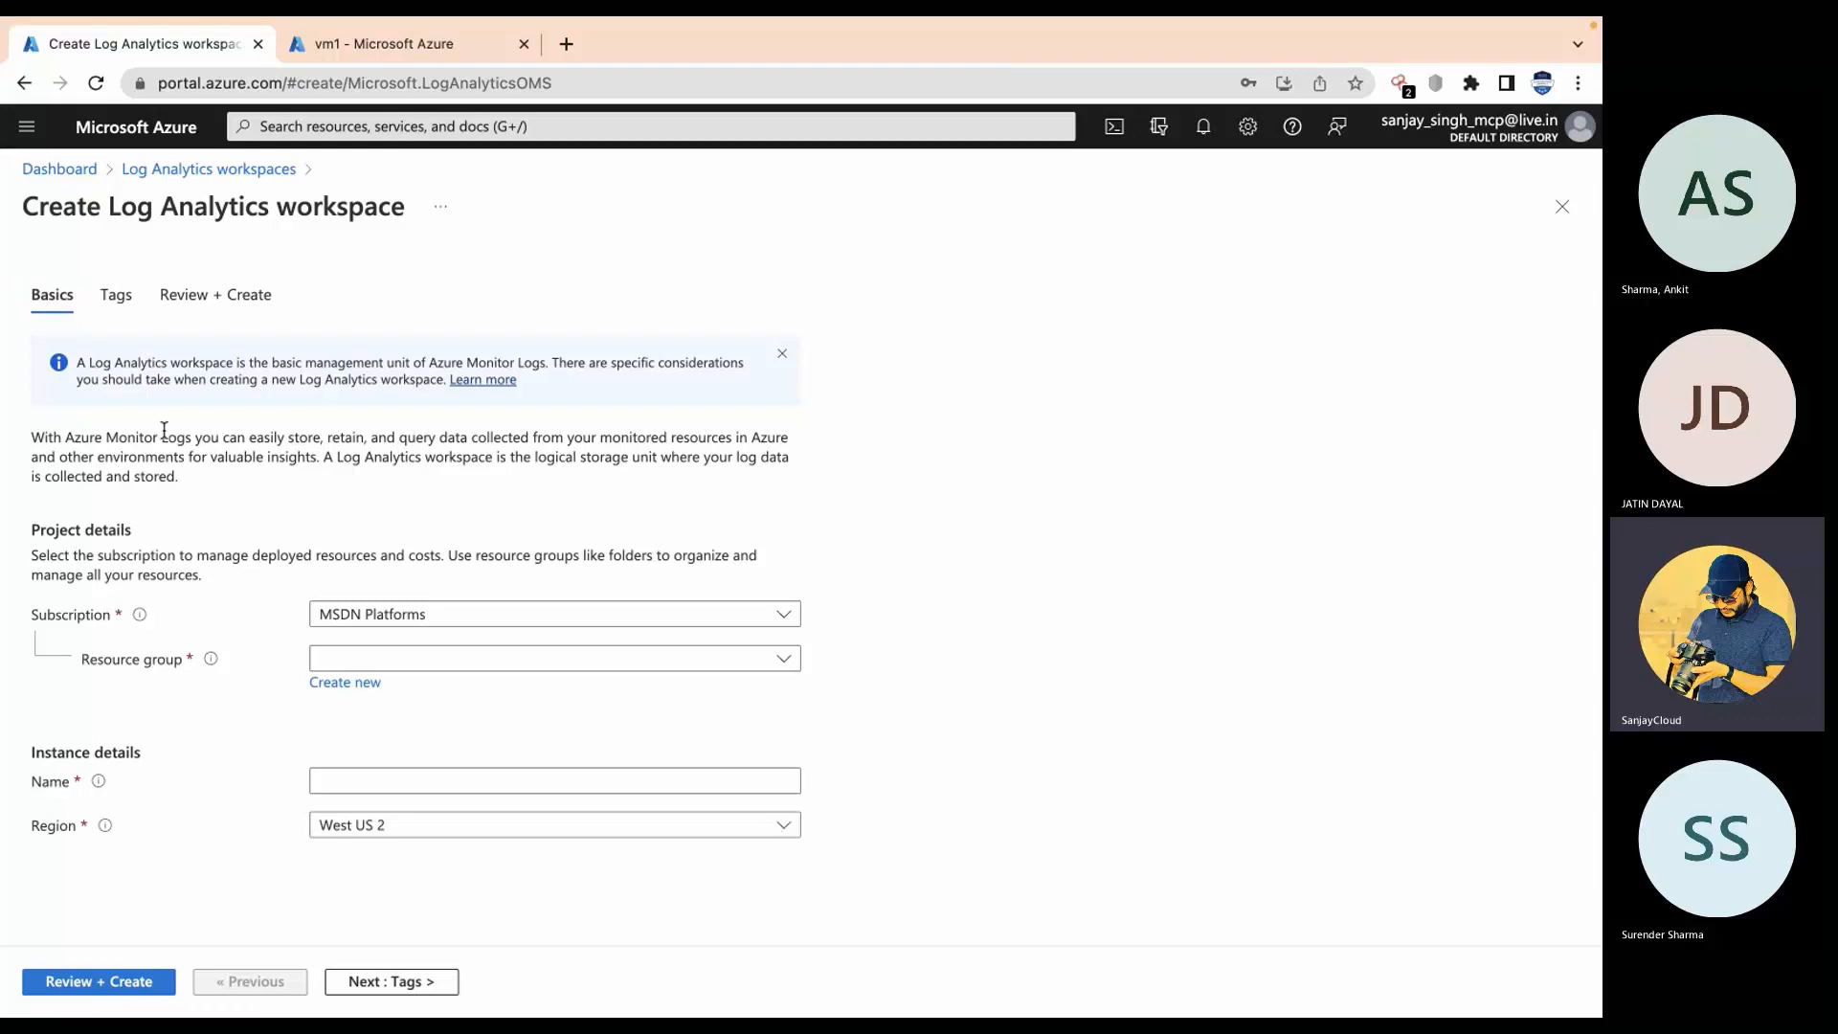
Step: Configure workspace log749 in resource group m11rg0, region Central India, and go to Review + Create
click(492, 662)
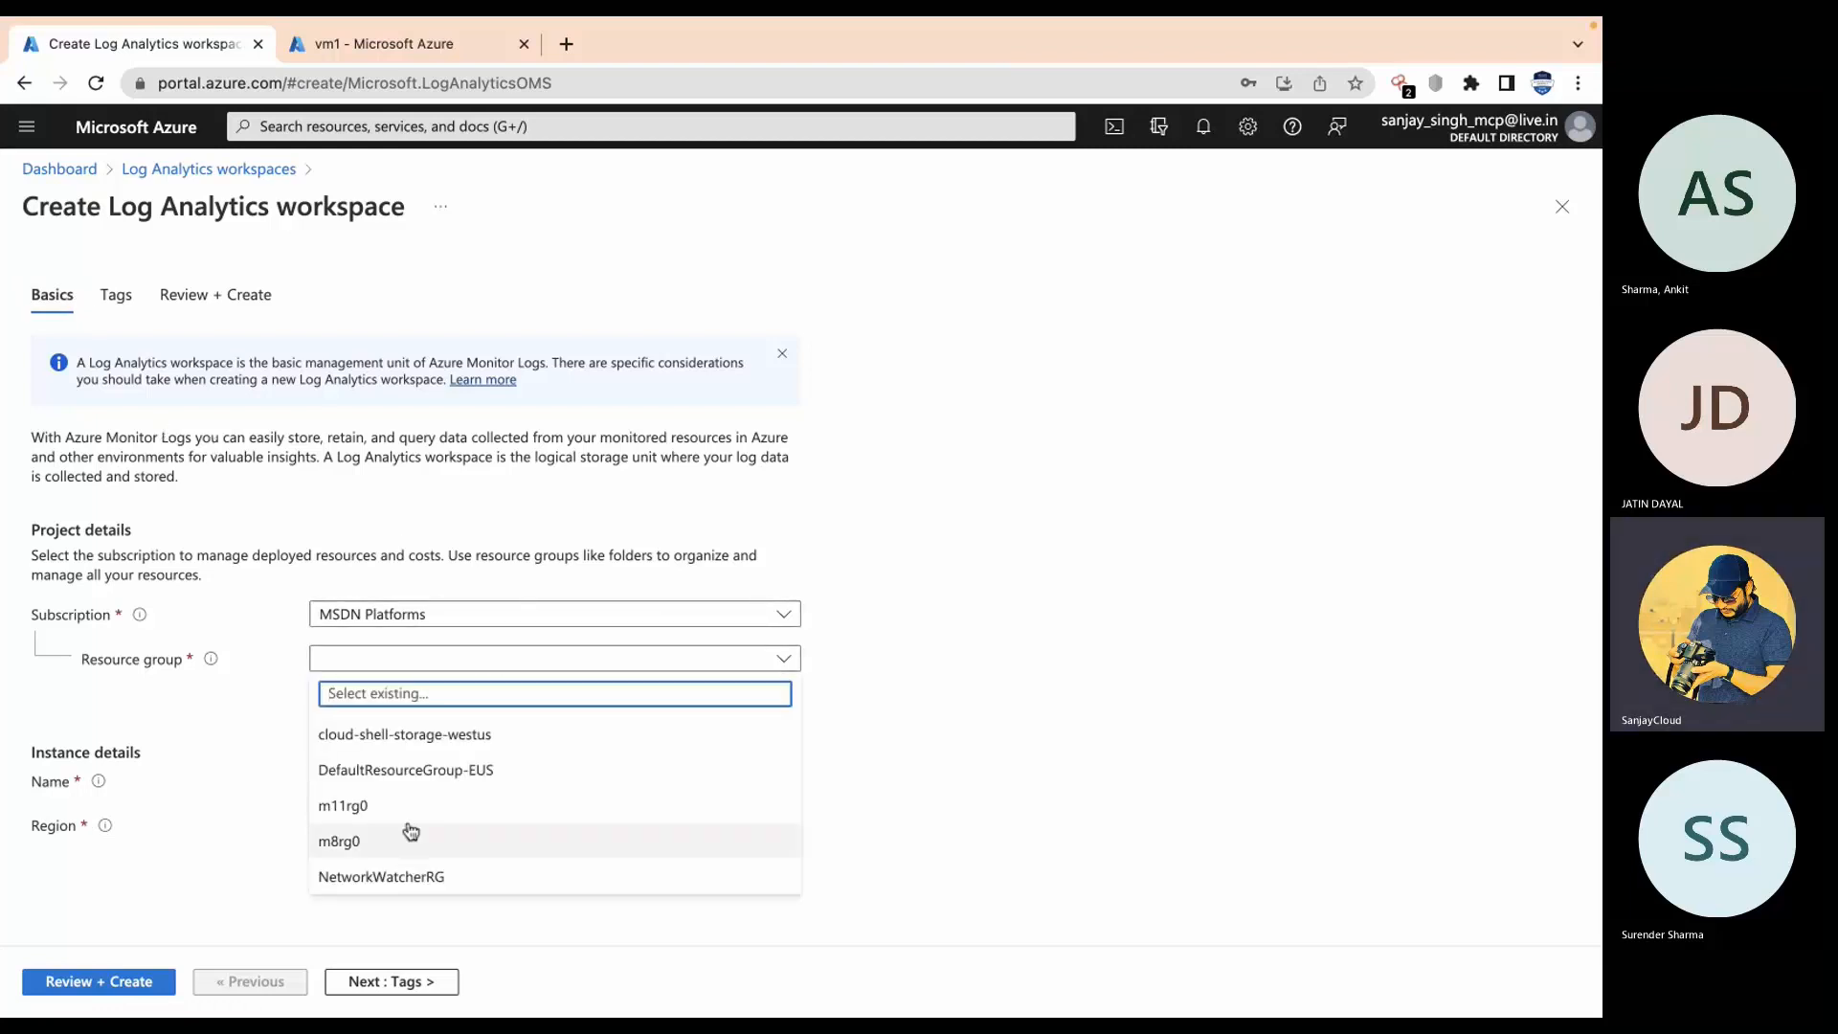
click(410, 814)
click(464, 779)
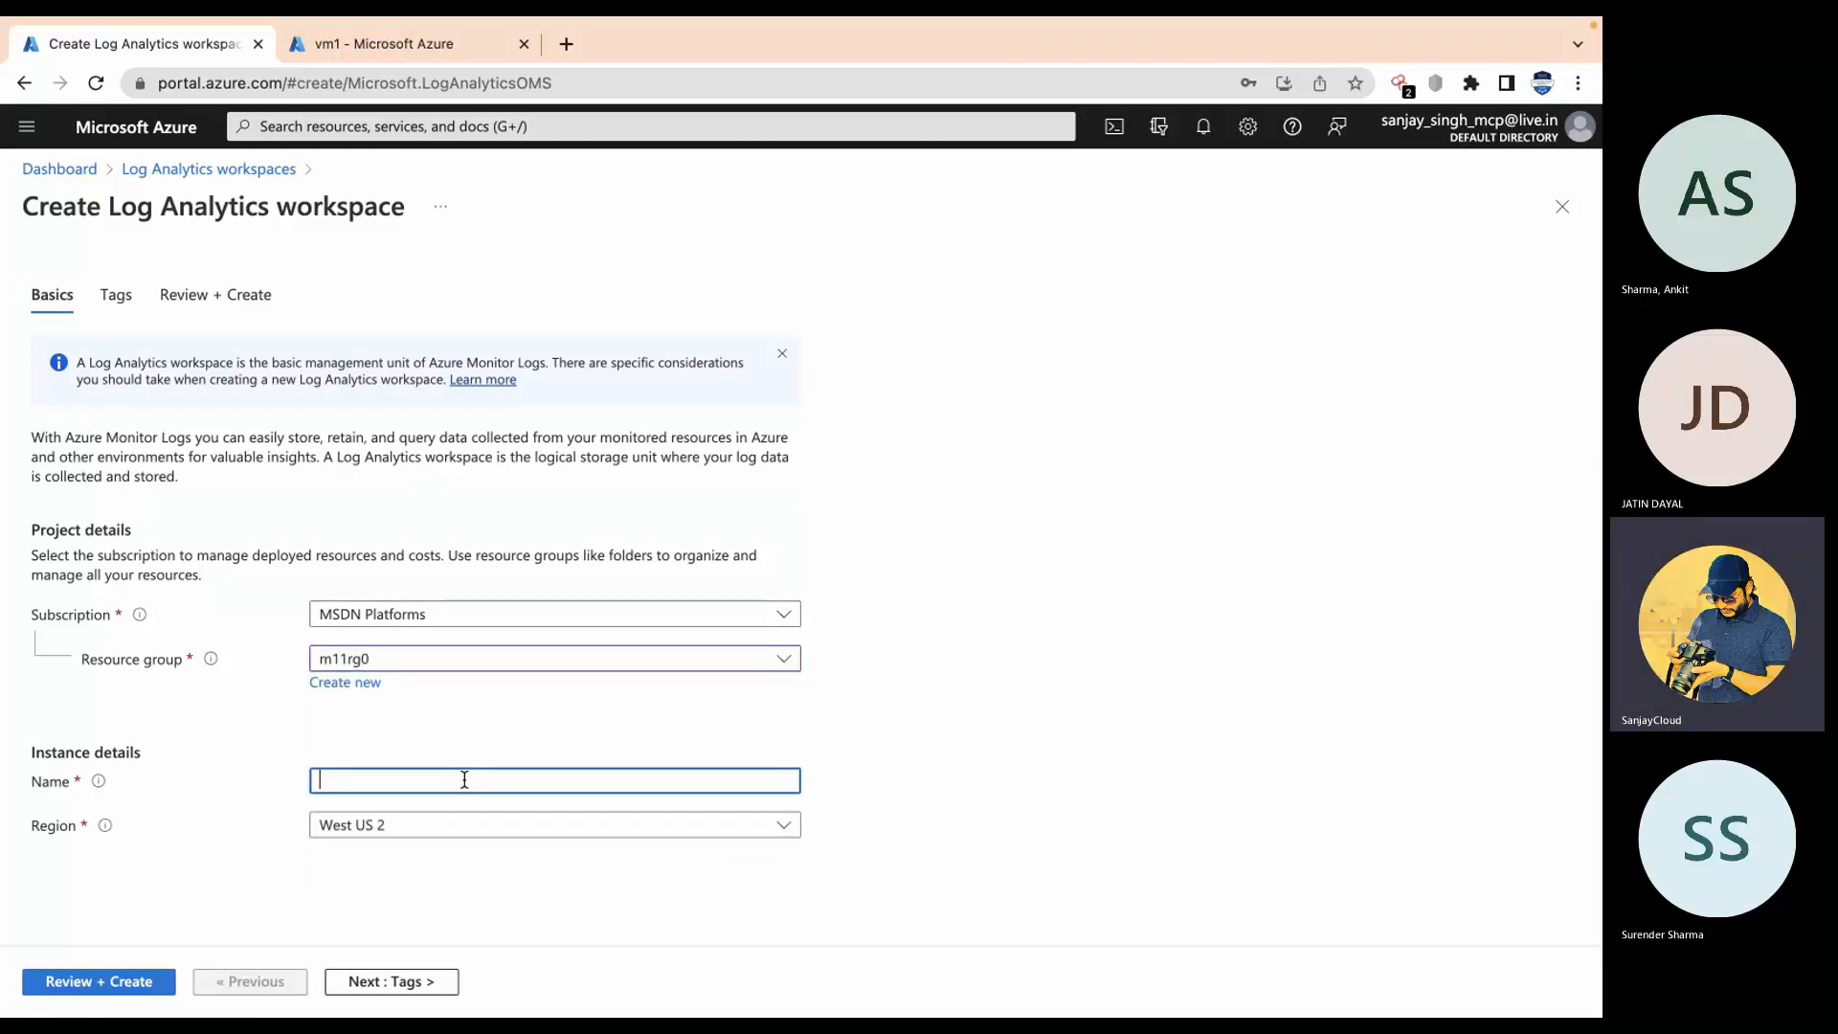
text(log)
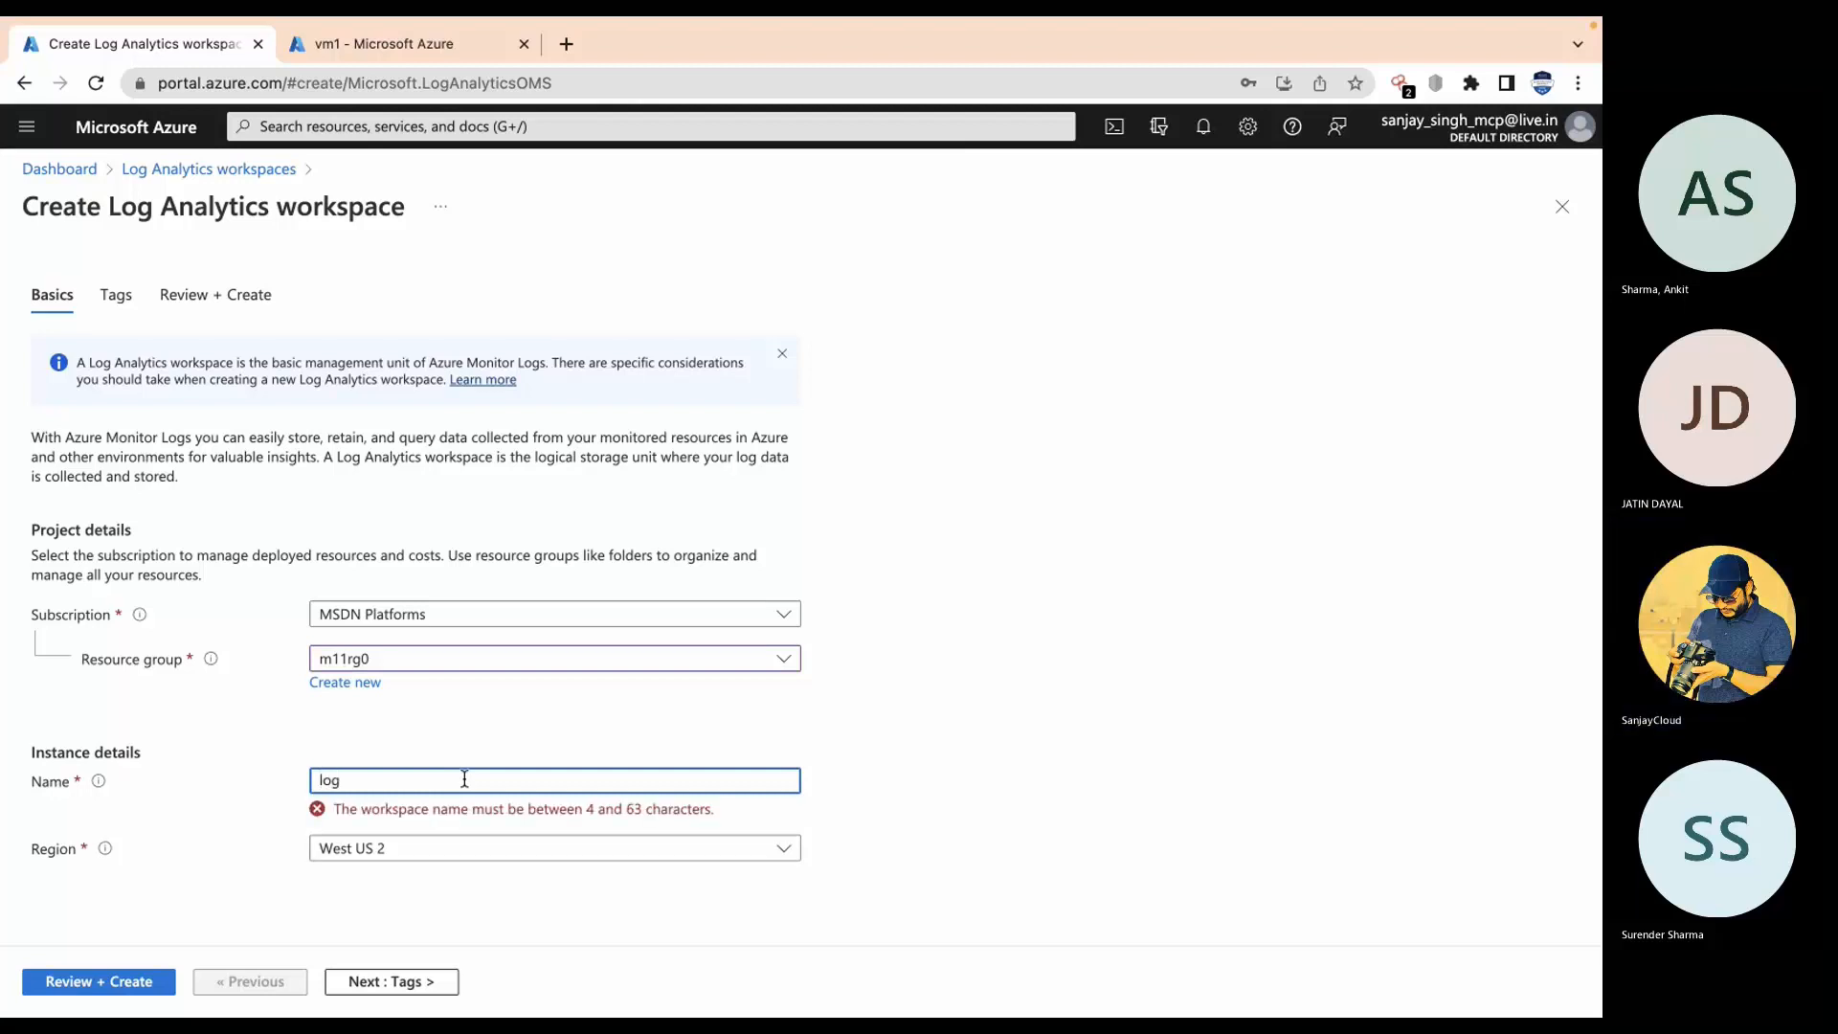
text(749)
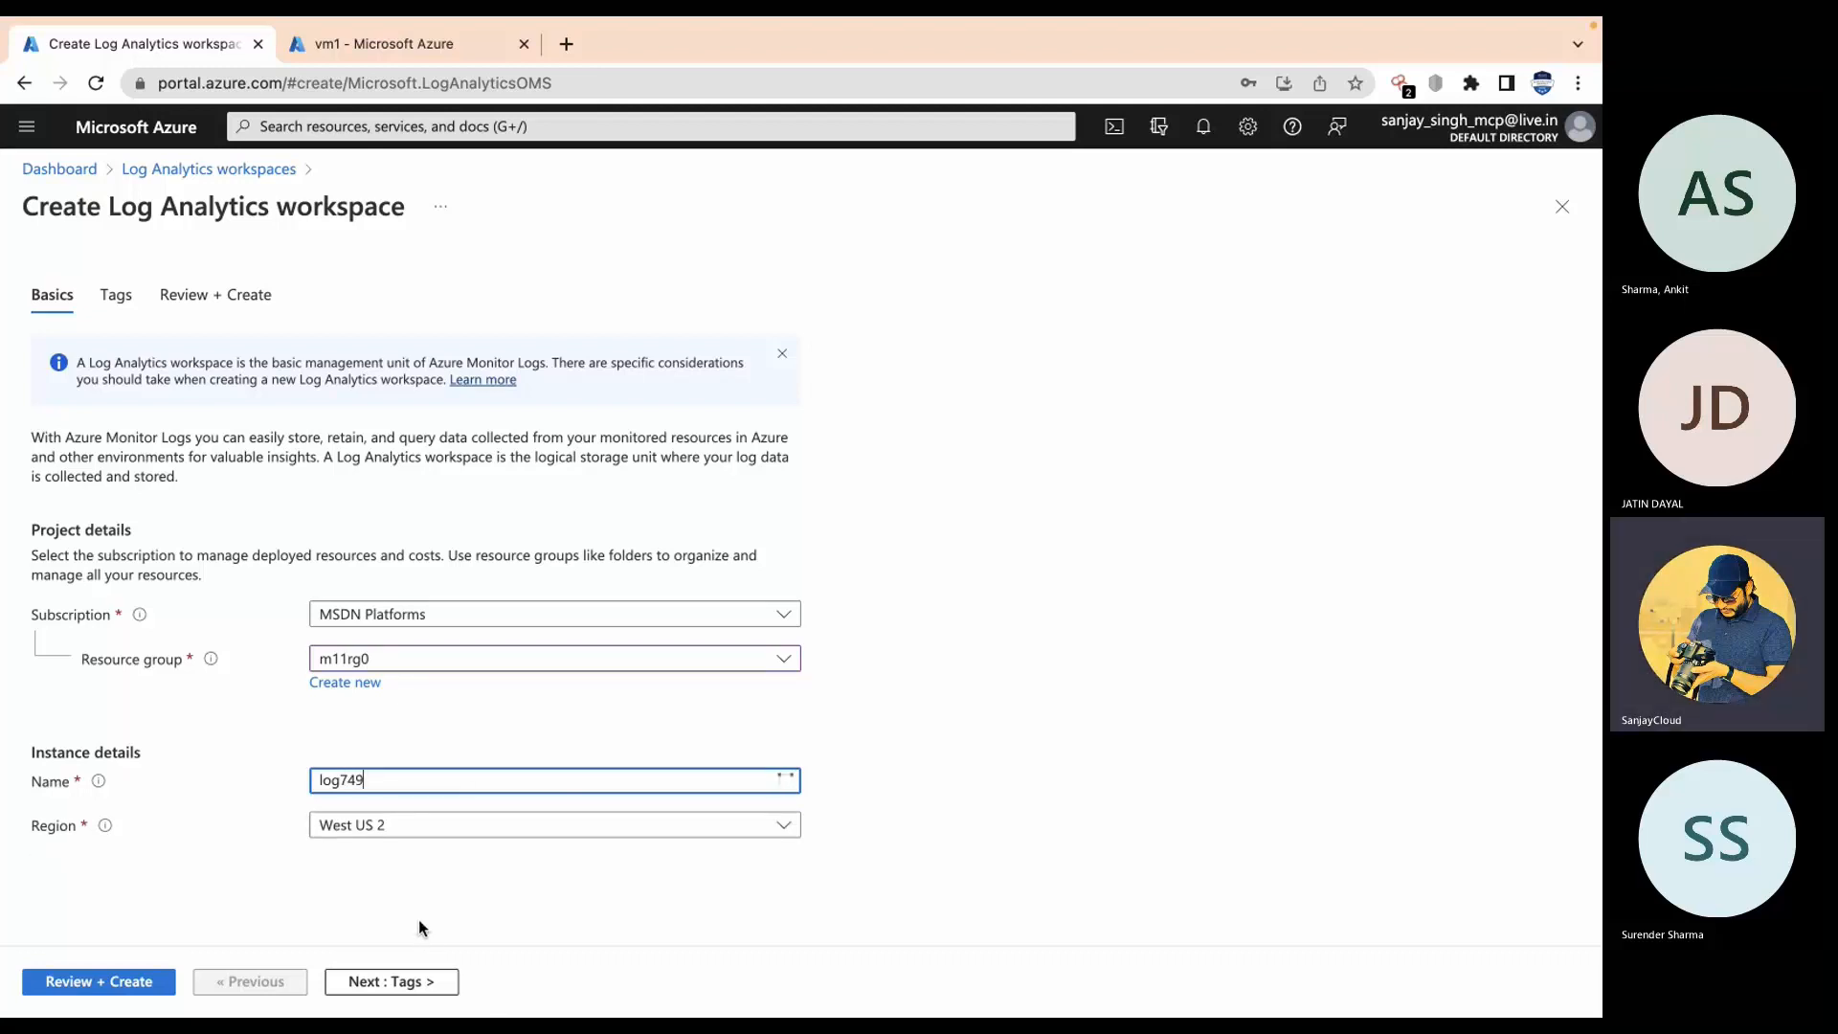
click(368, 837)
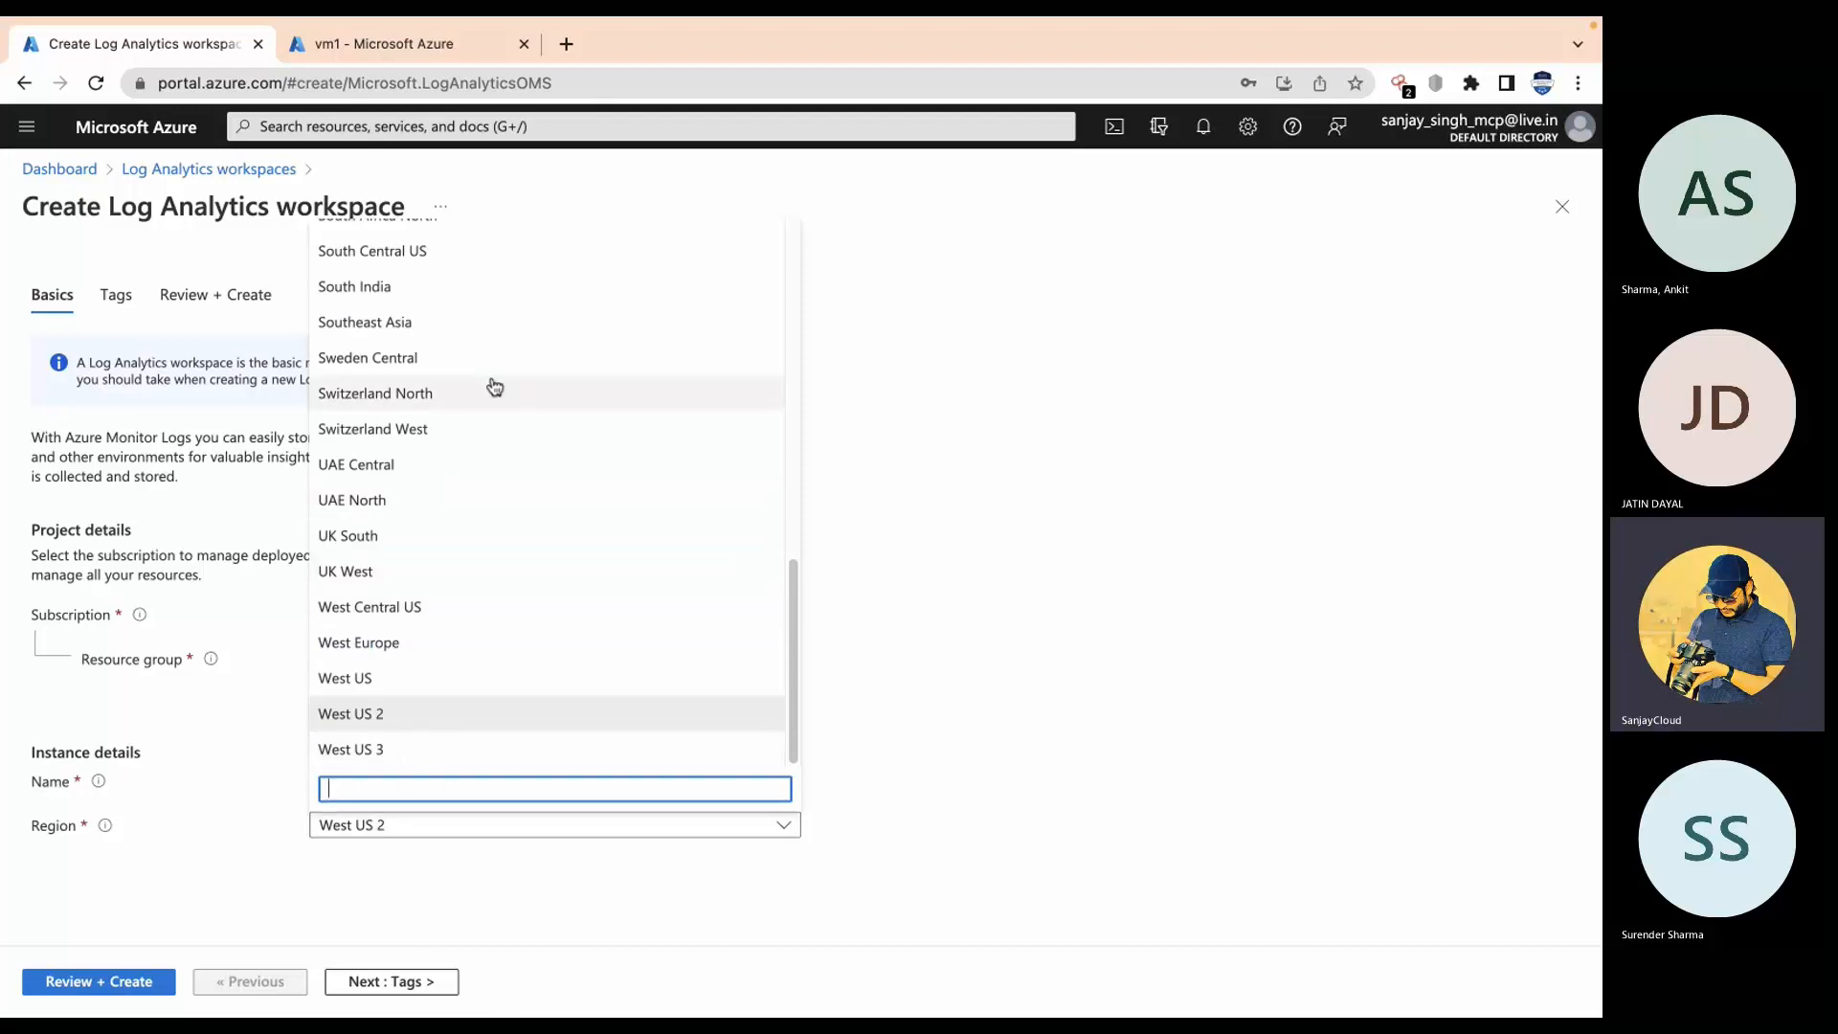
text(cen)
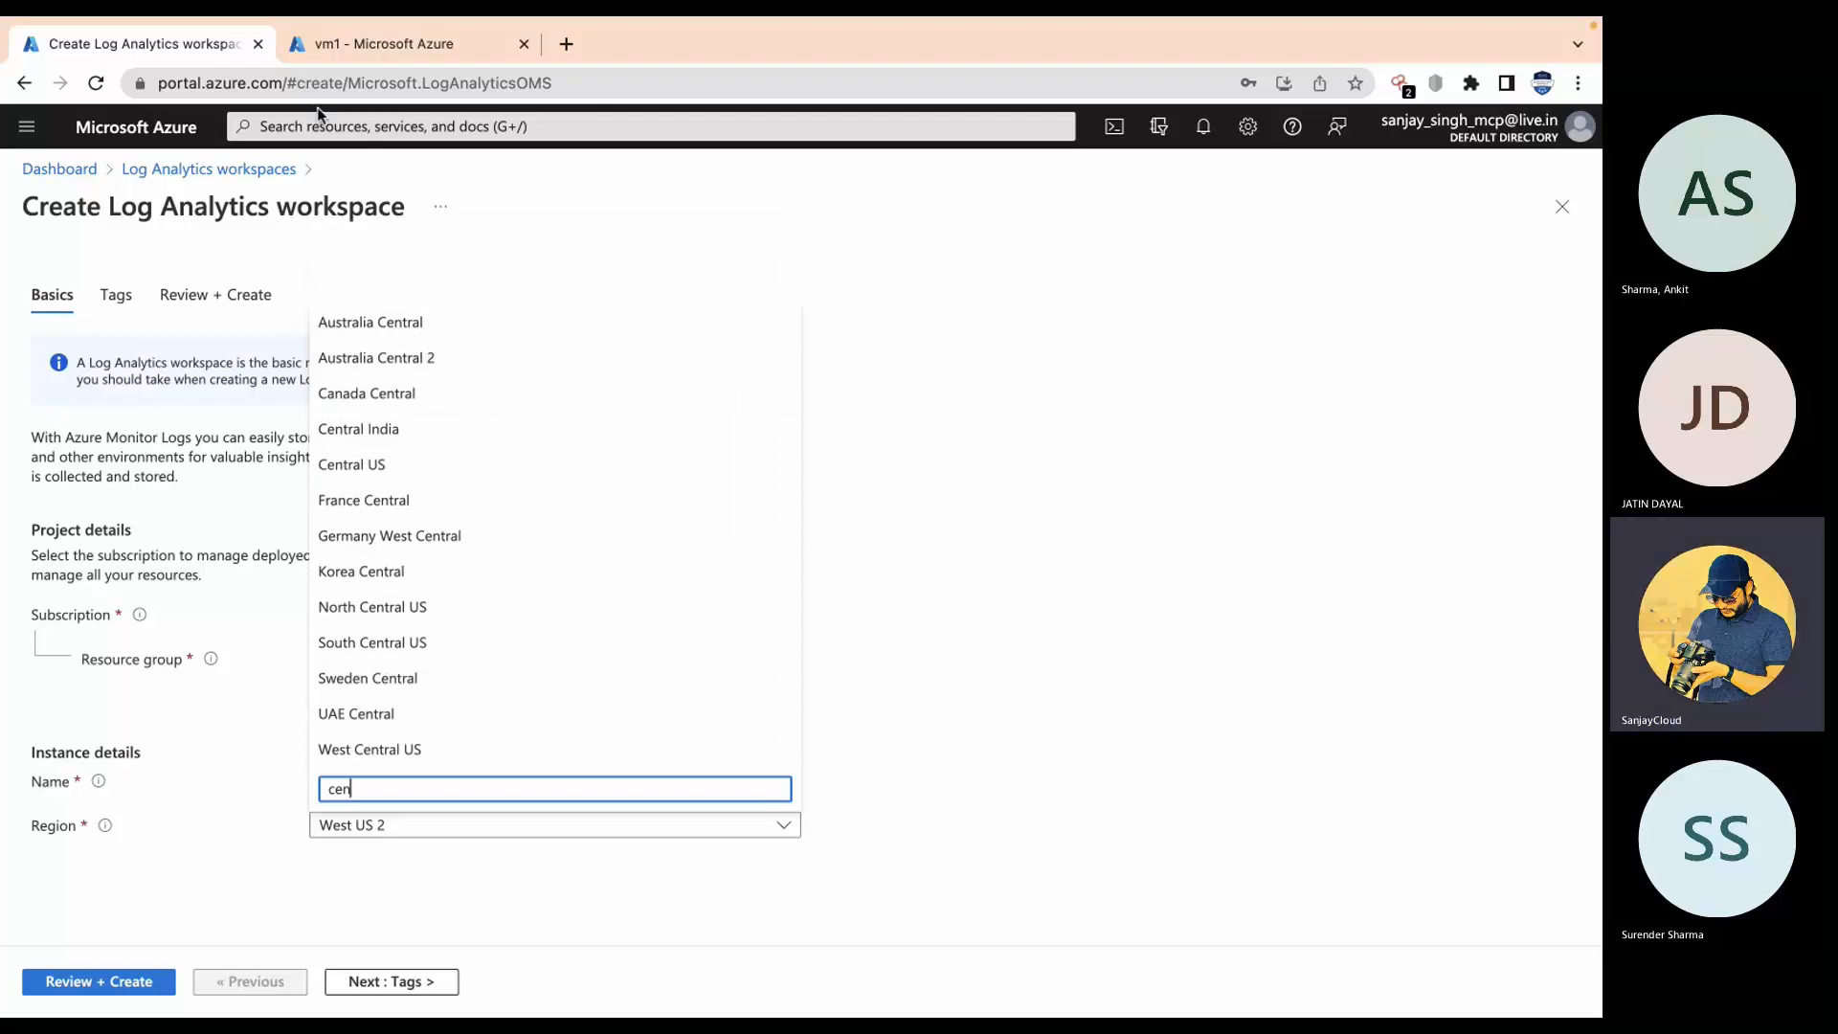
click(377, 44)
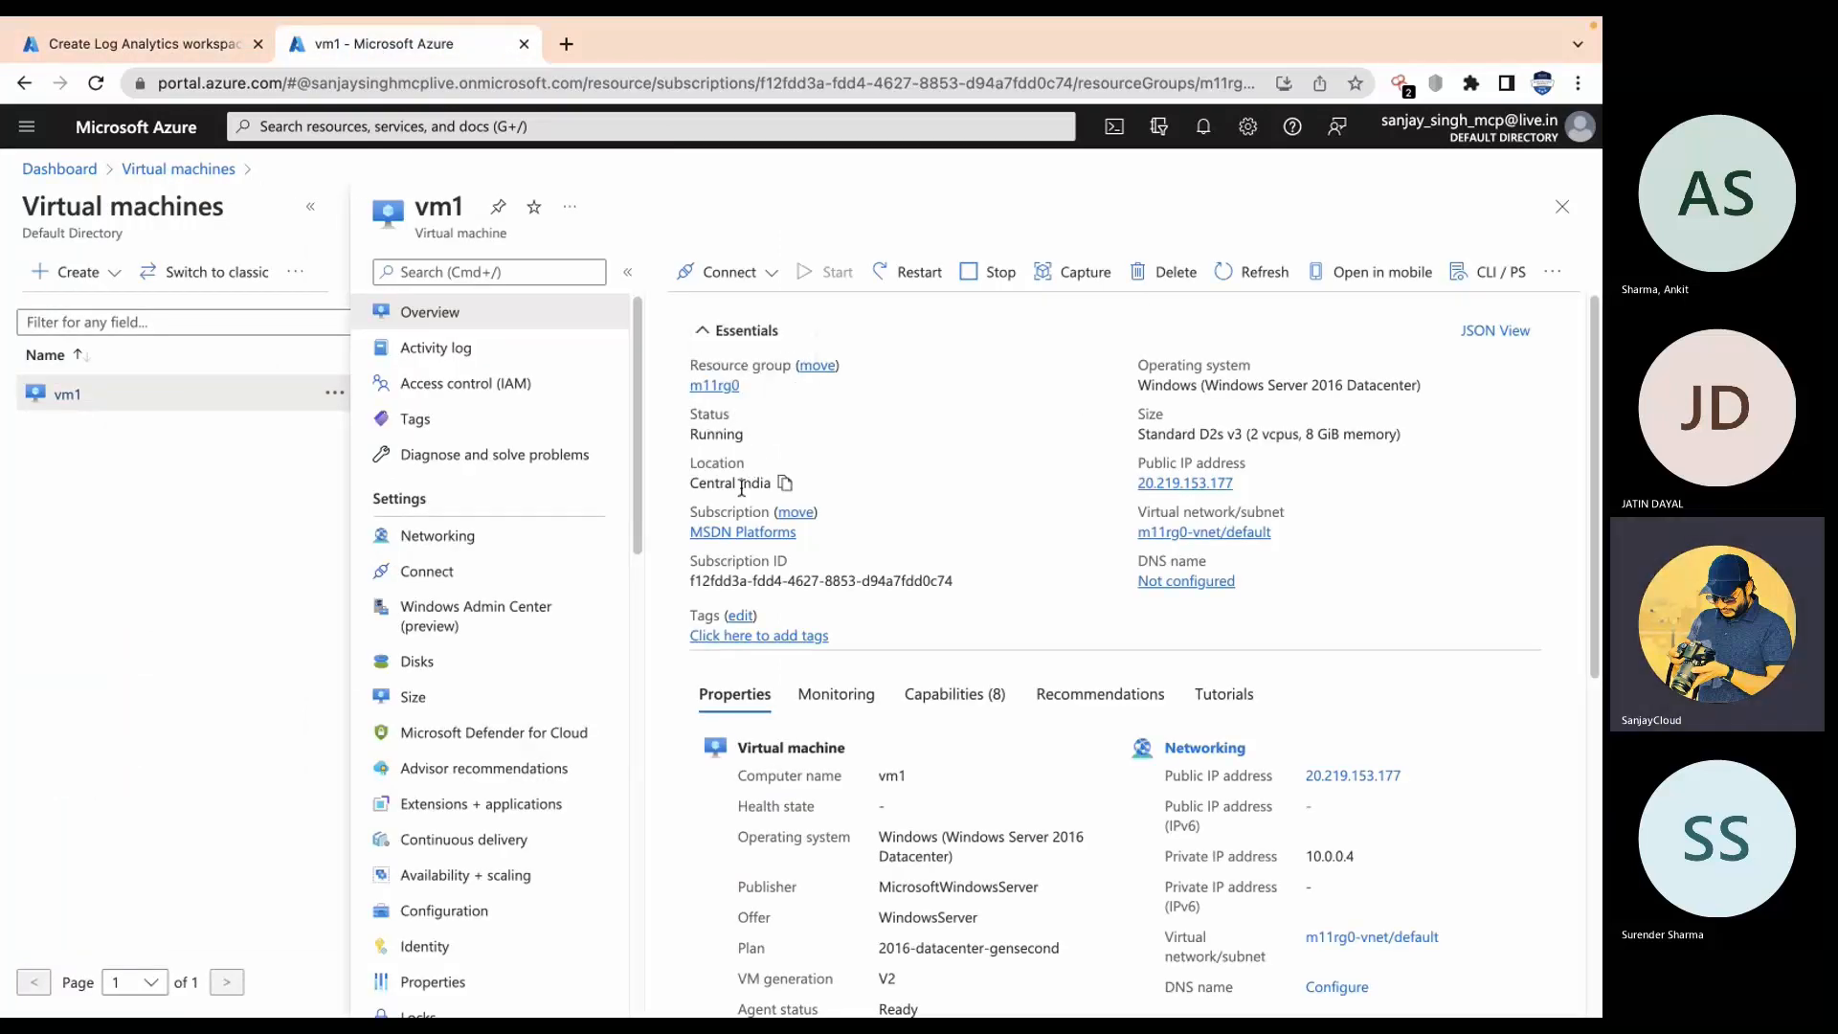
click(136, 44)
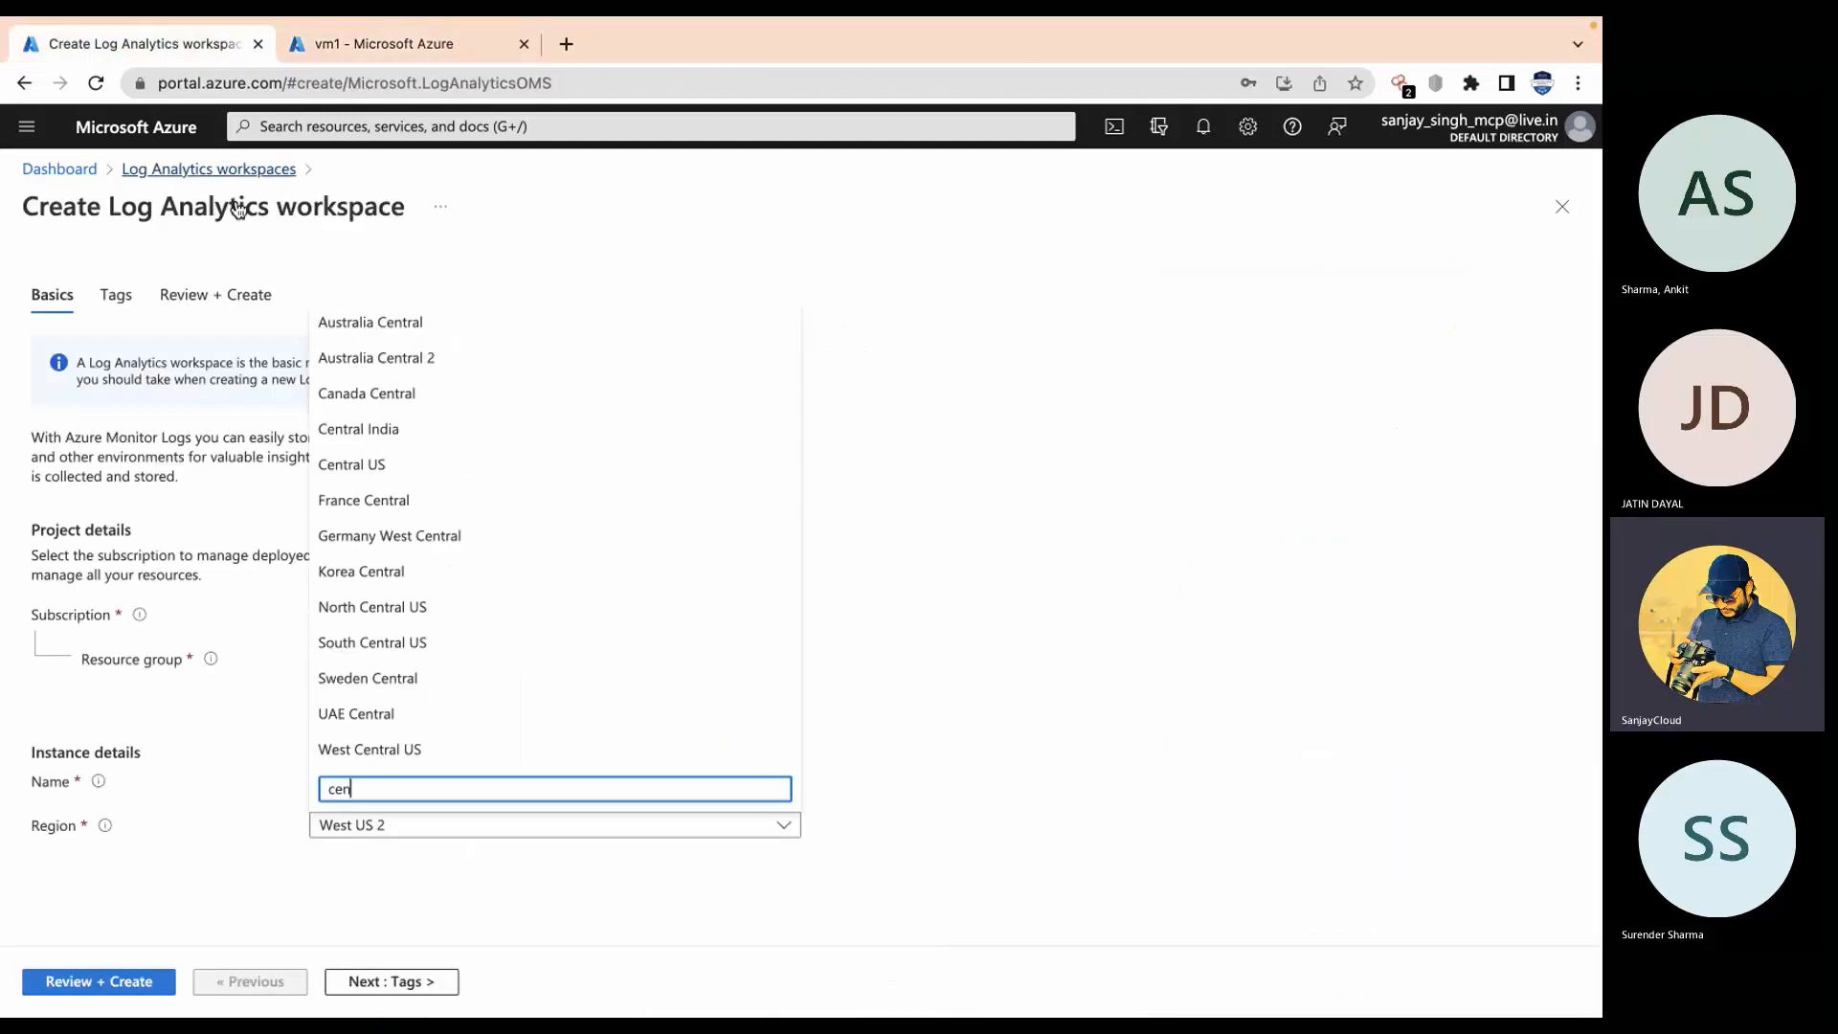
click(397, 438)
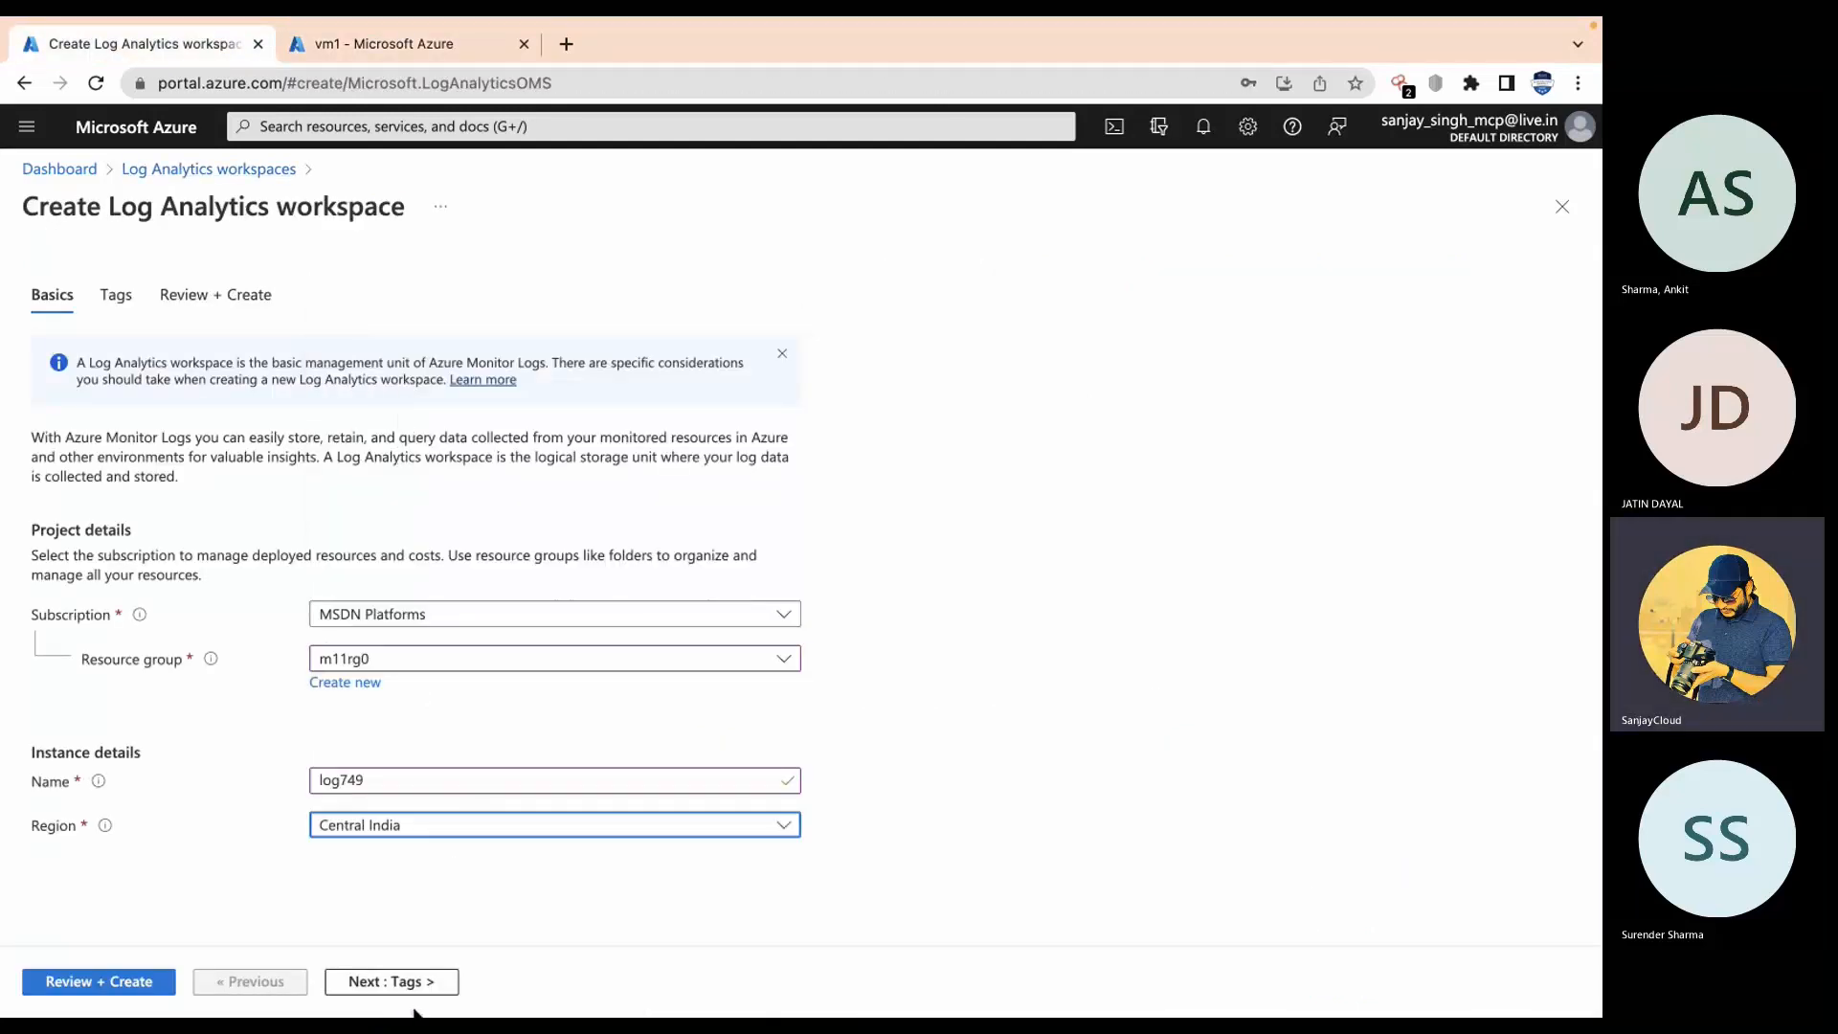
click(129, 981)
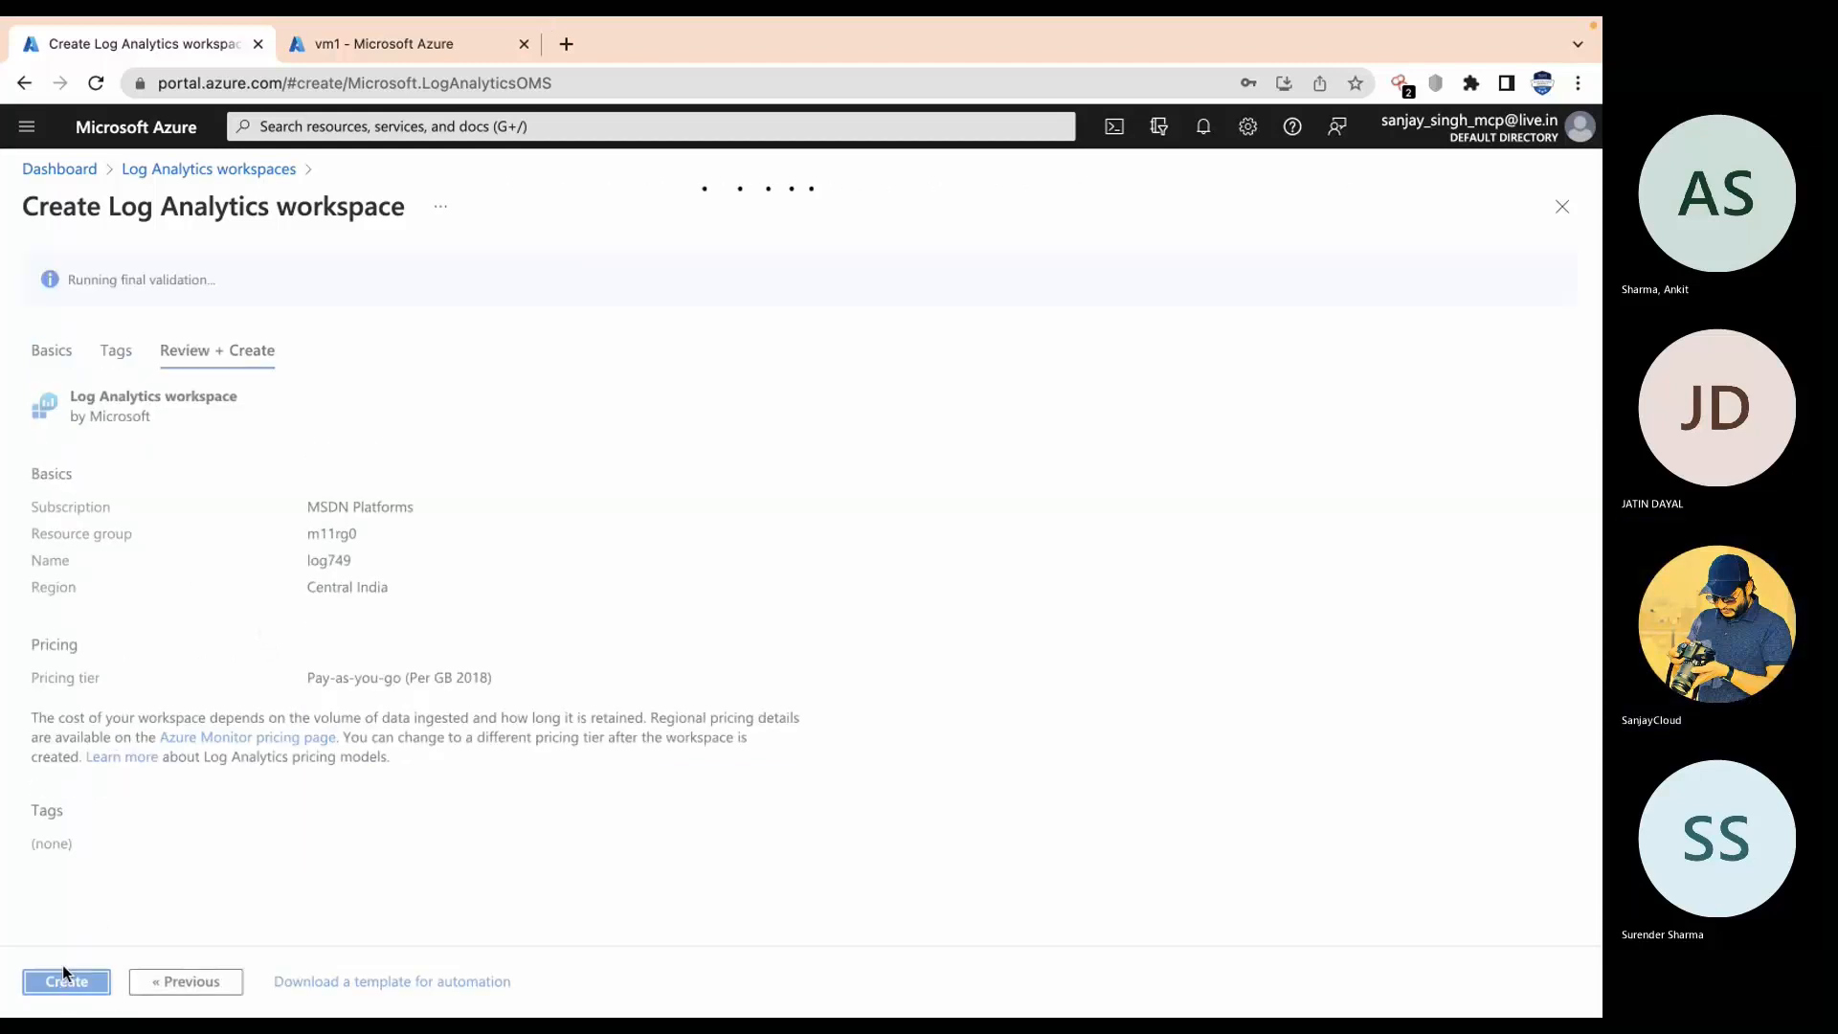
click(67, 976)
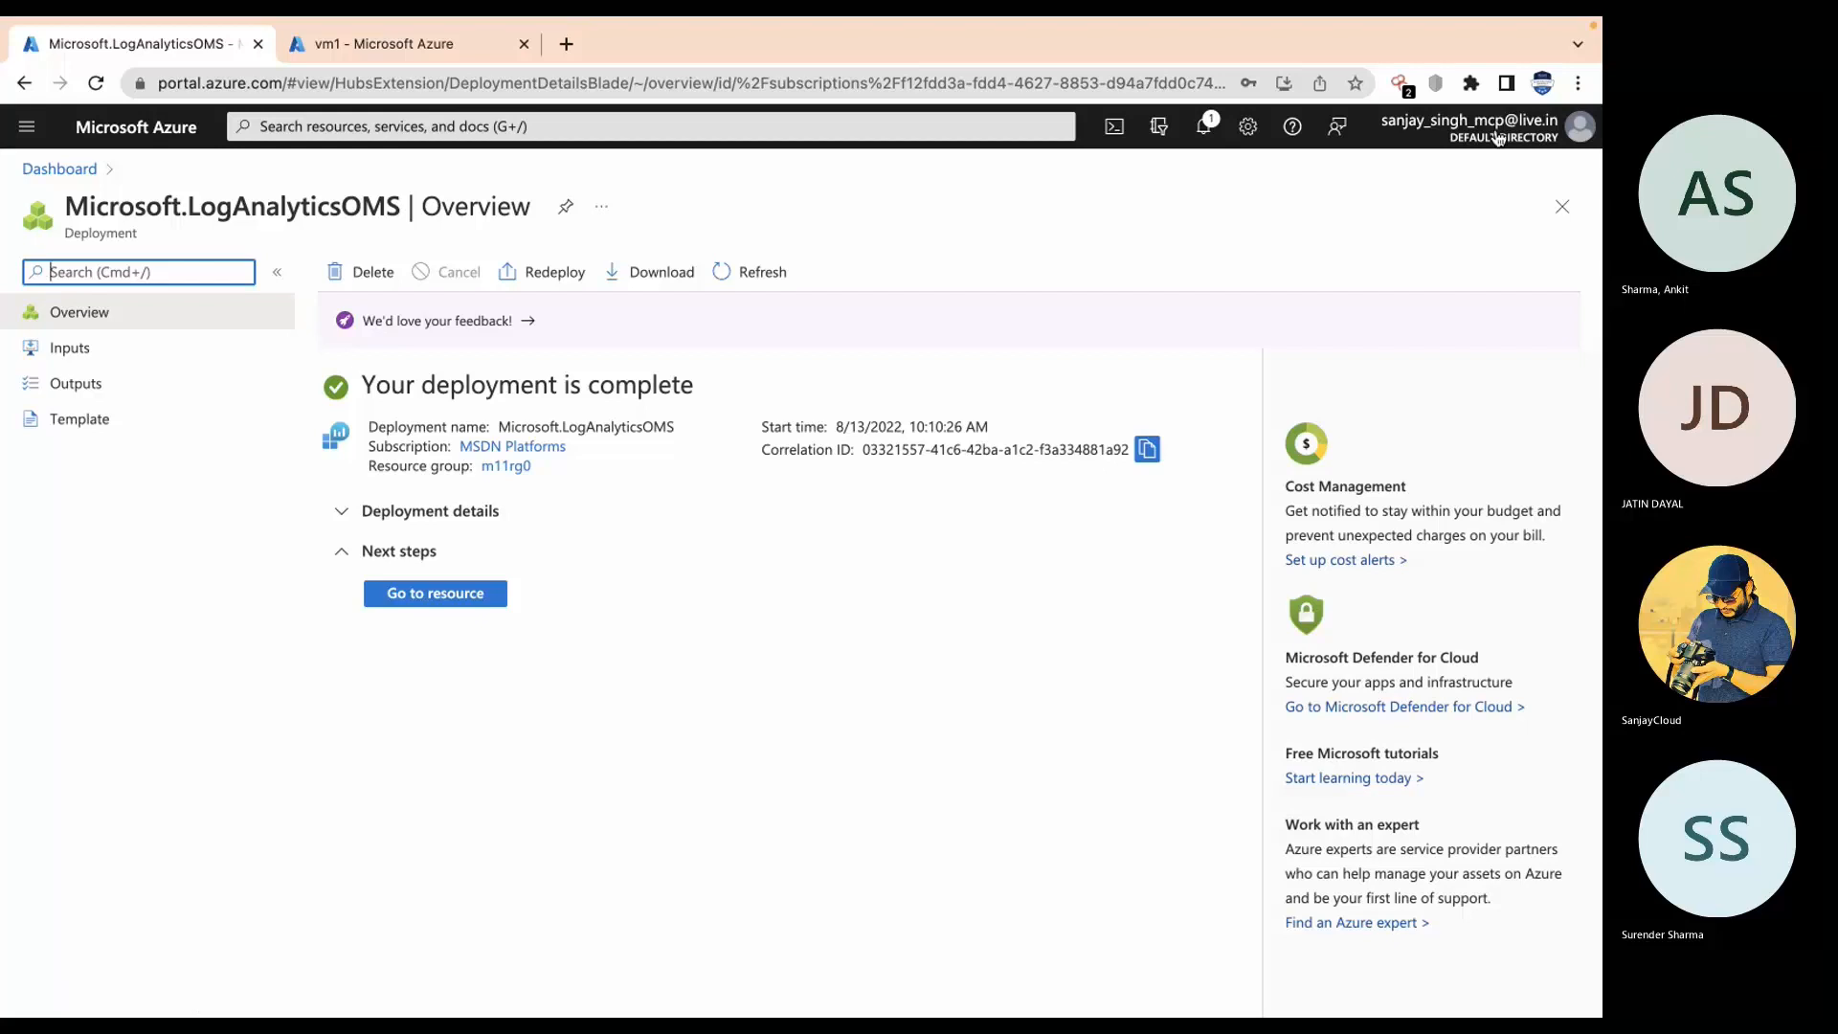
click(1203, 130)
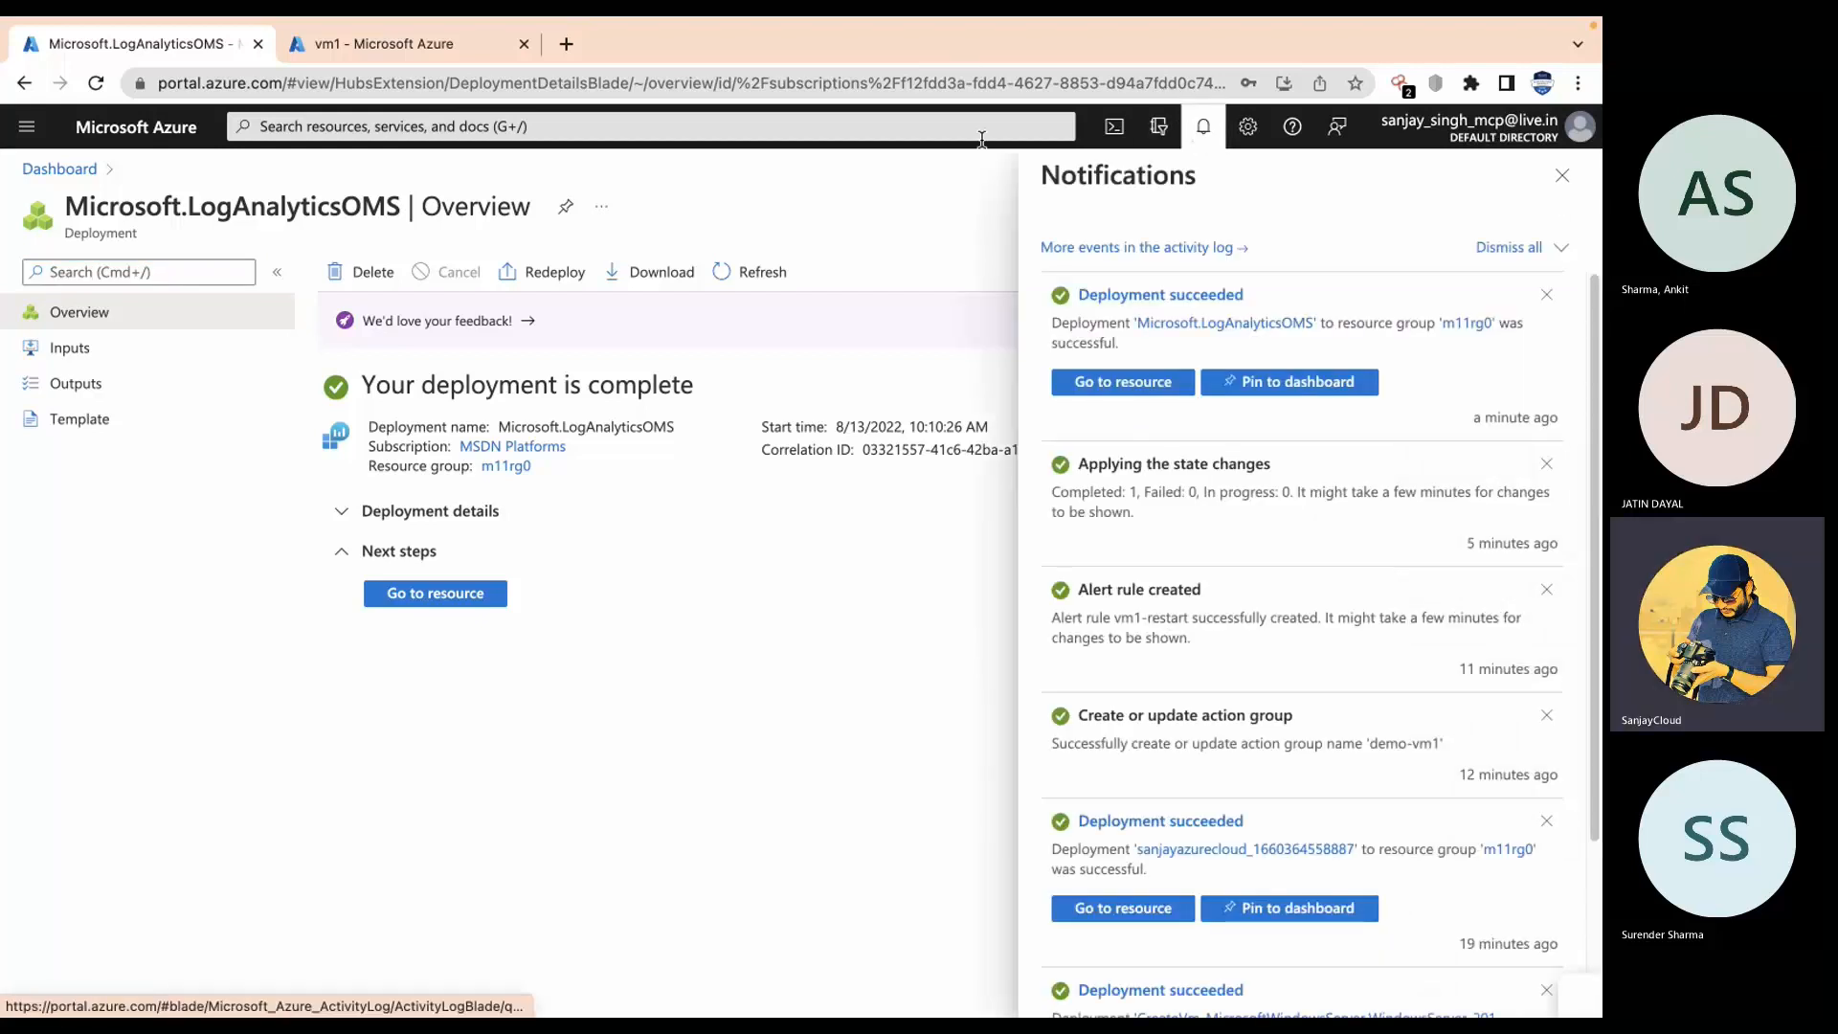
click(1206, 132)
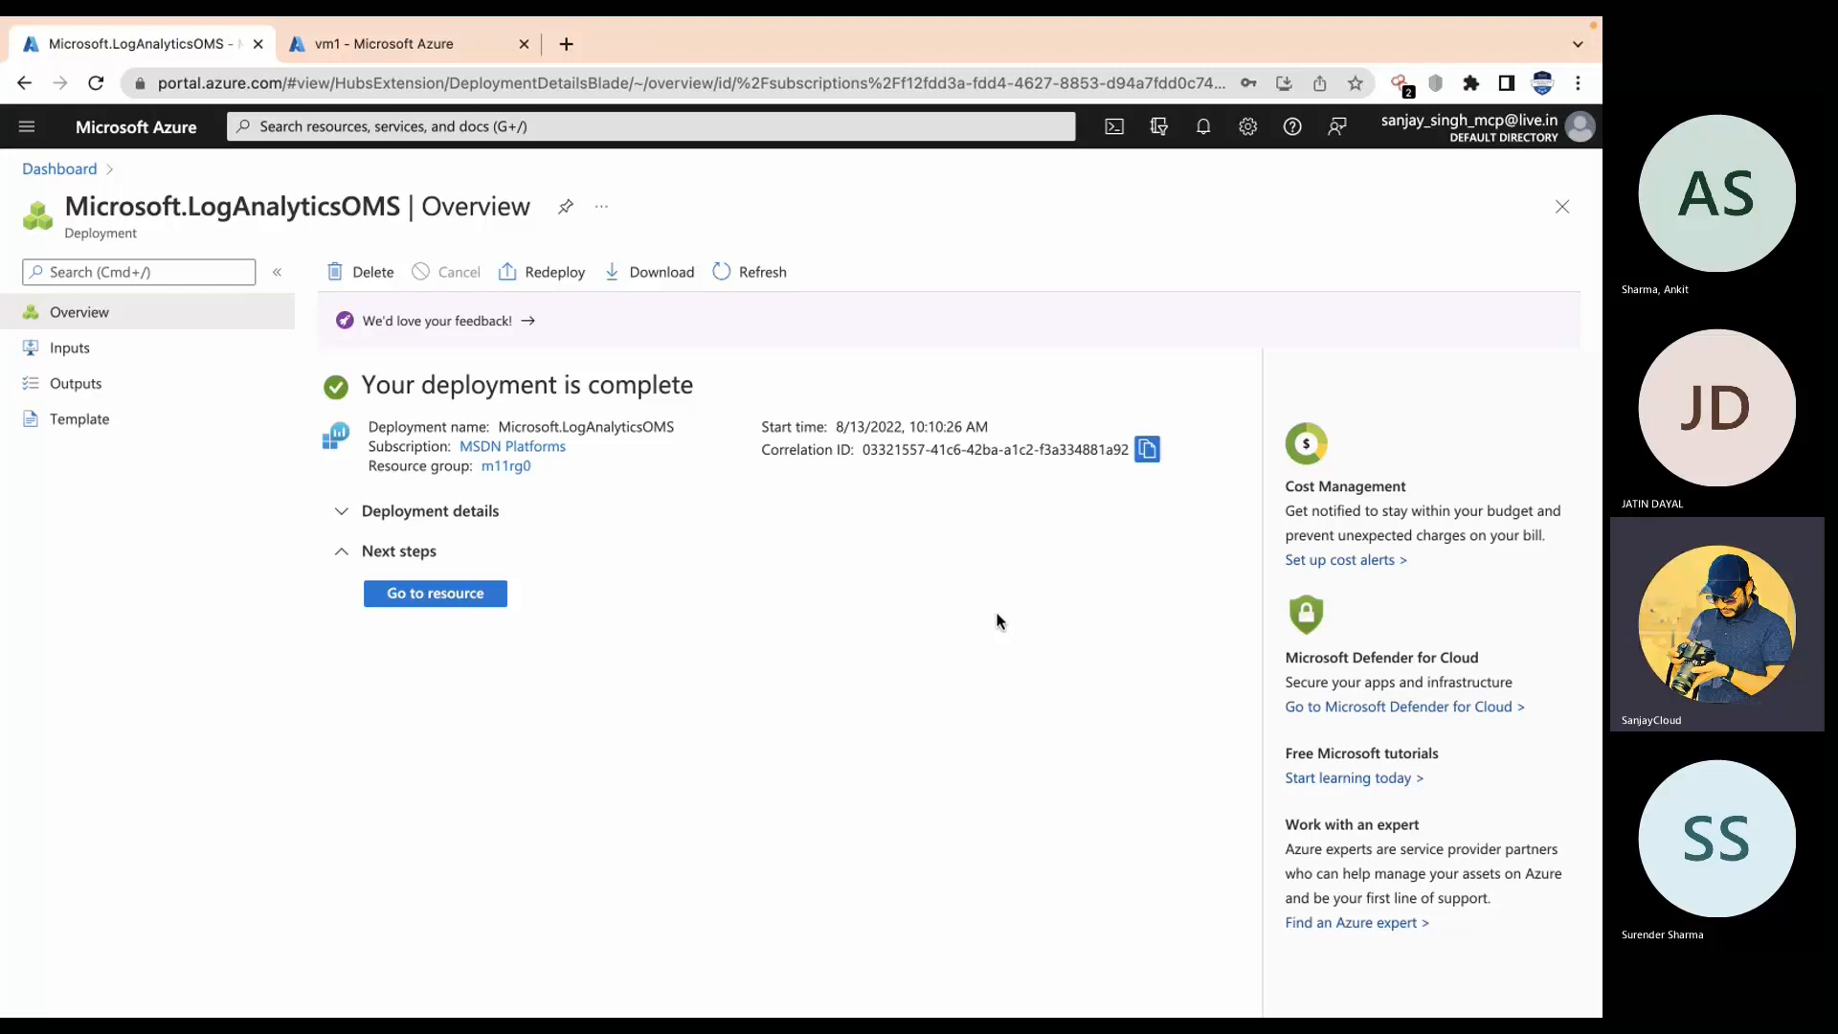
Step: Open the log749 workspace's Virtual machines data source, showing vm1 Not connected
click(442, 603)
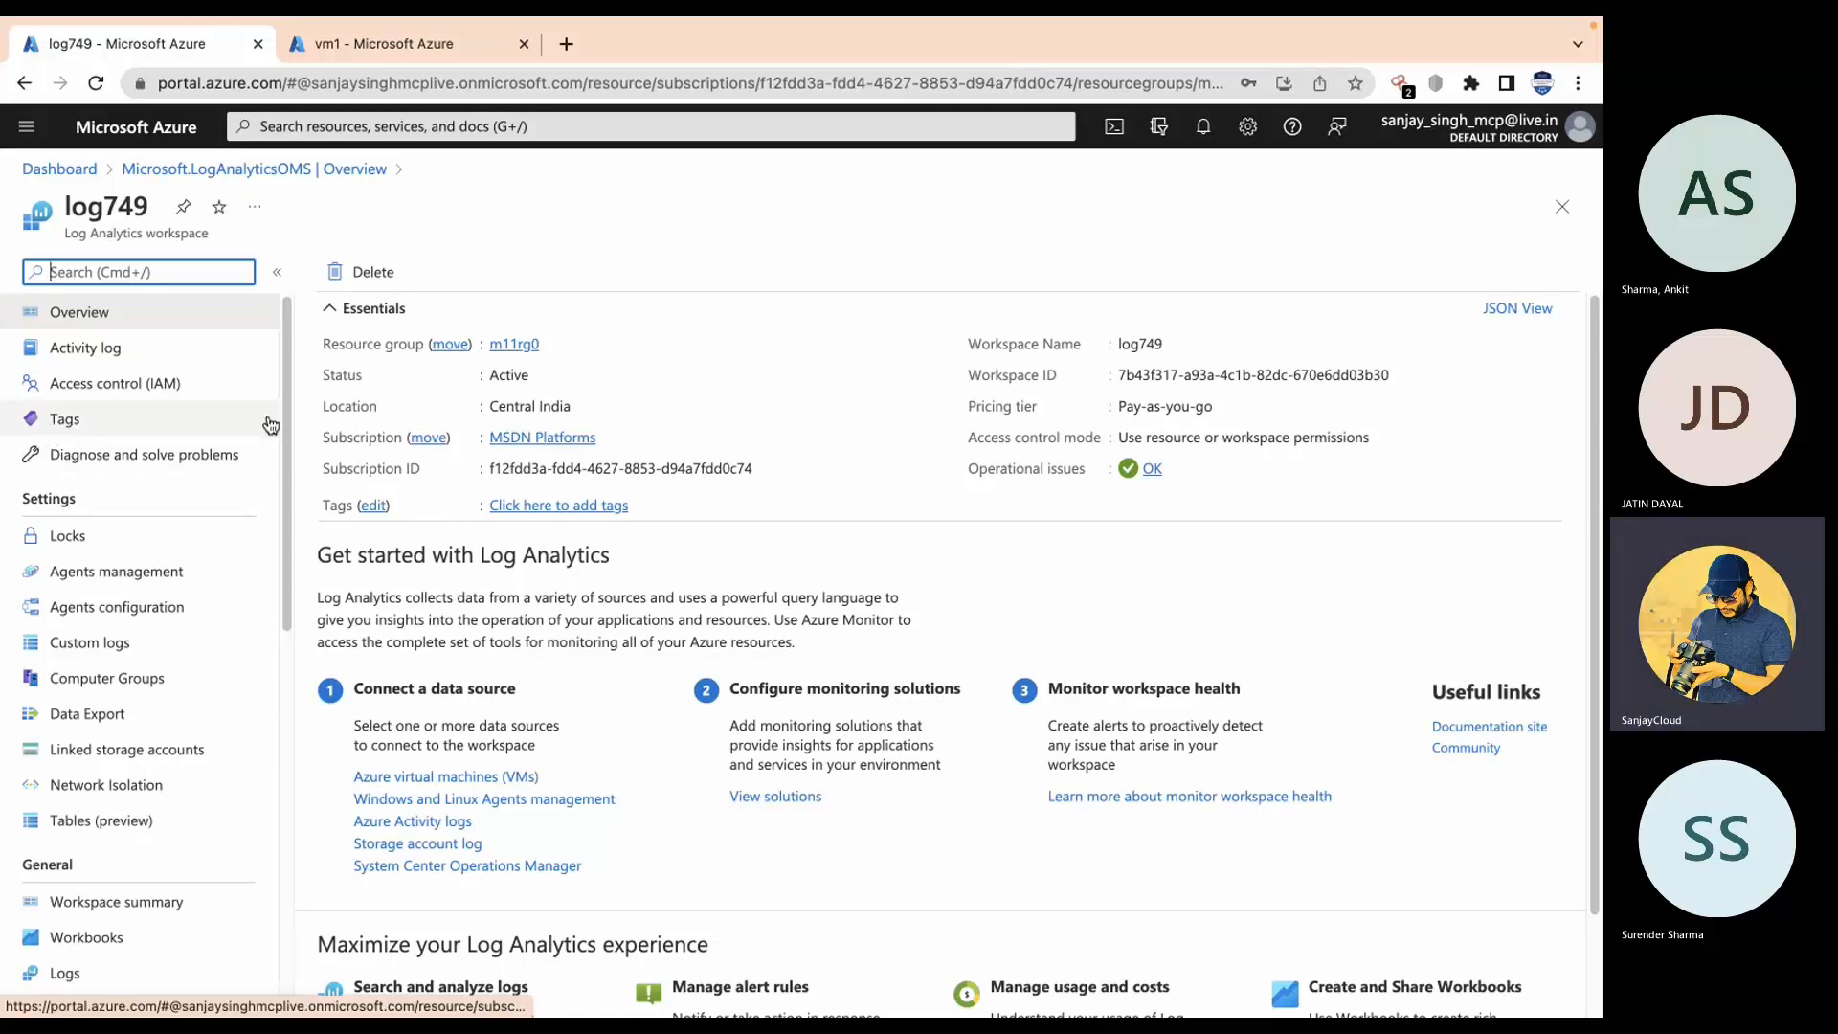
scroll(269, 536, down, 2)
scroll(269, 536, down, 5)
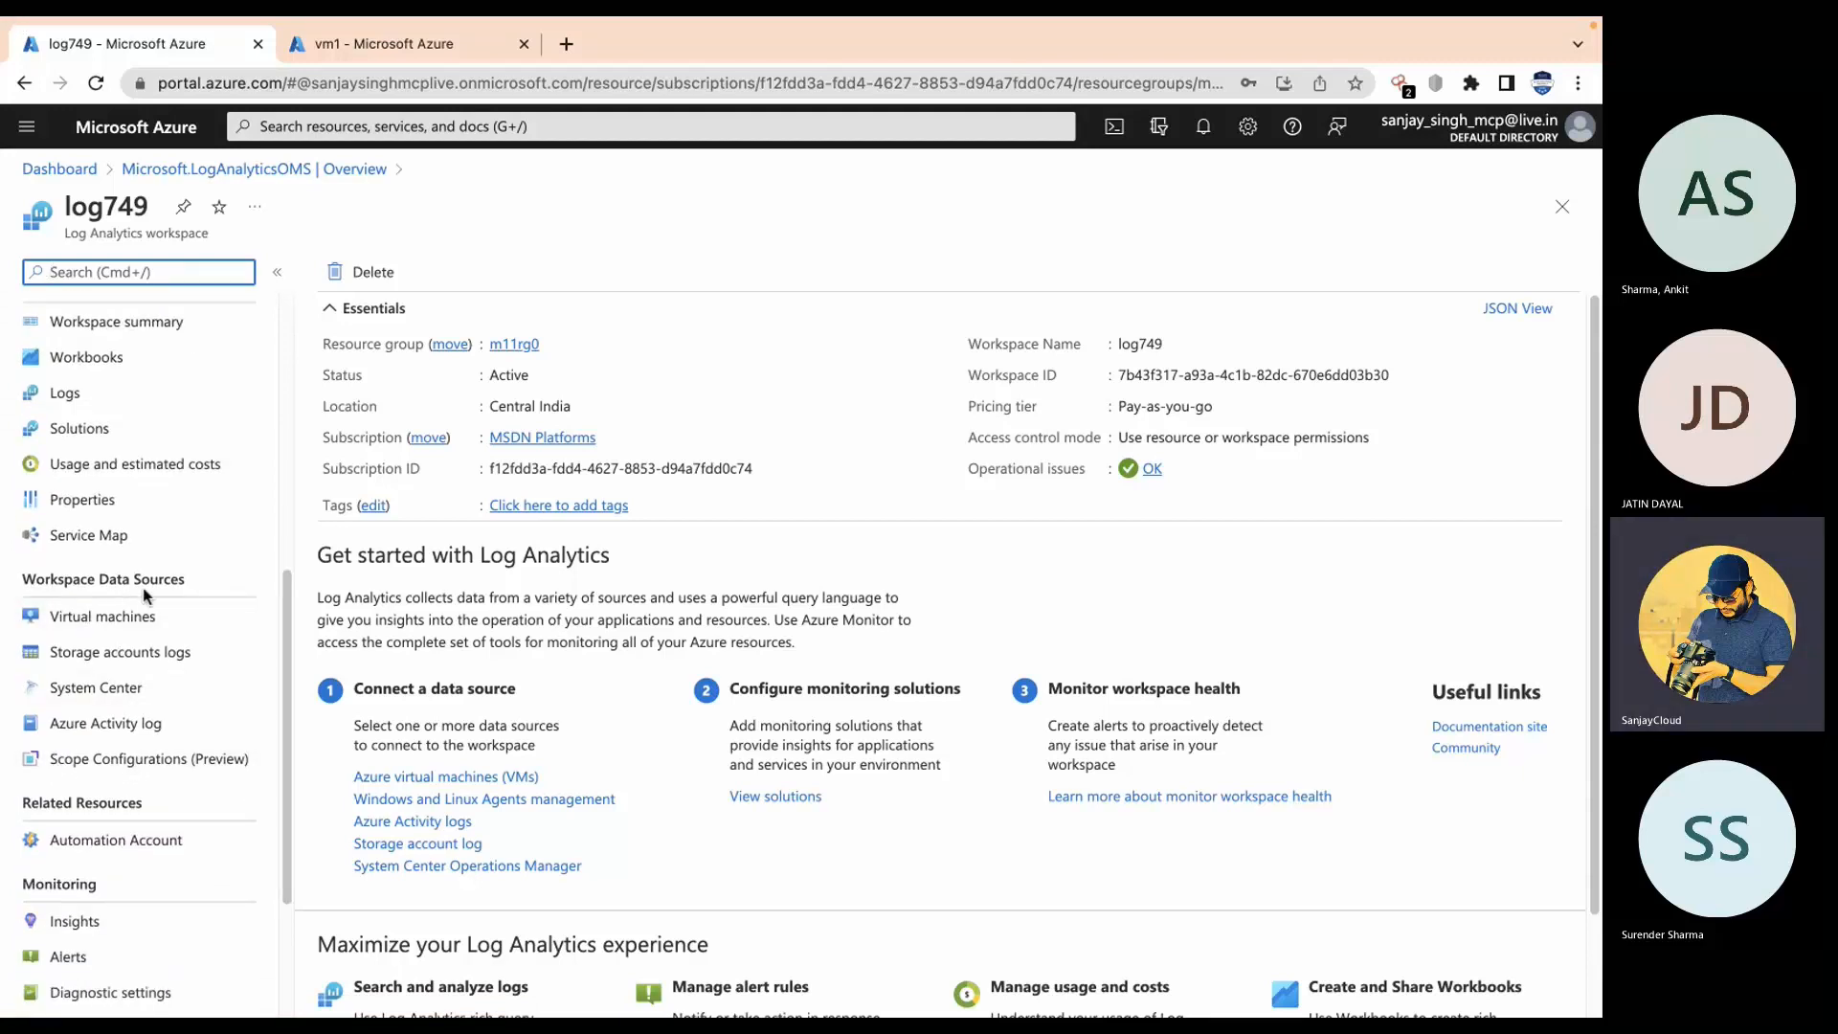
click(82, 622)
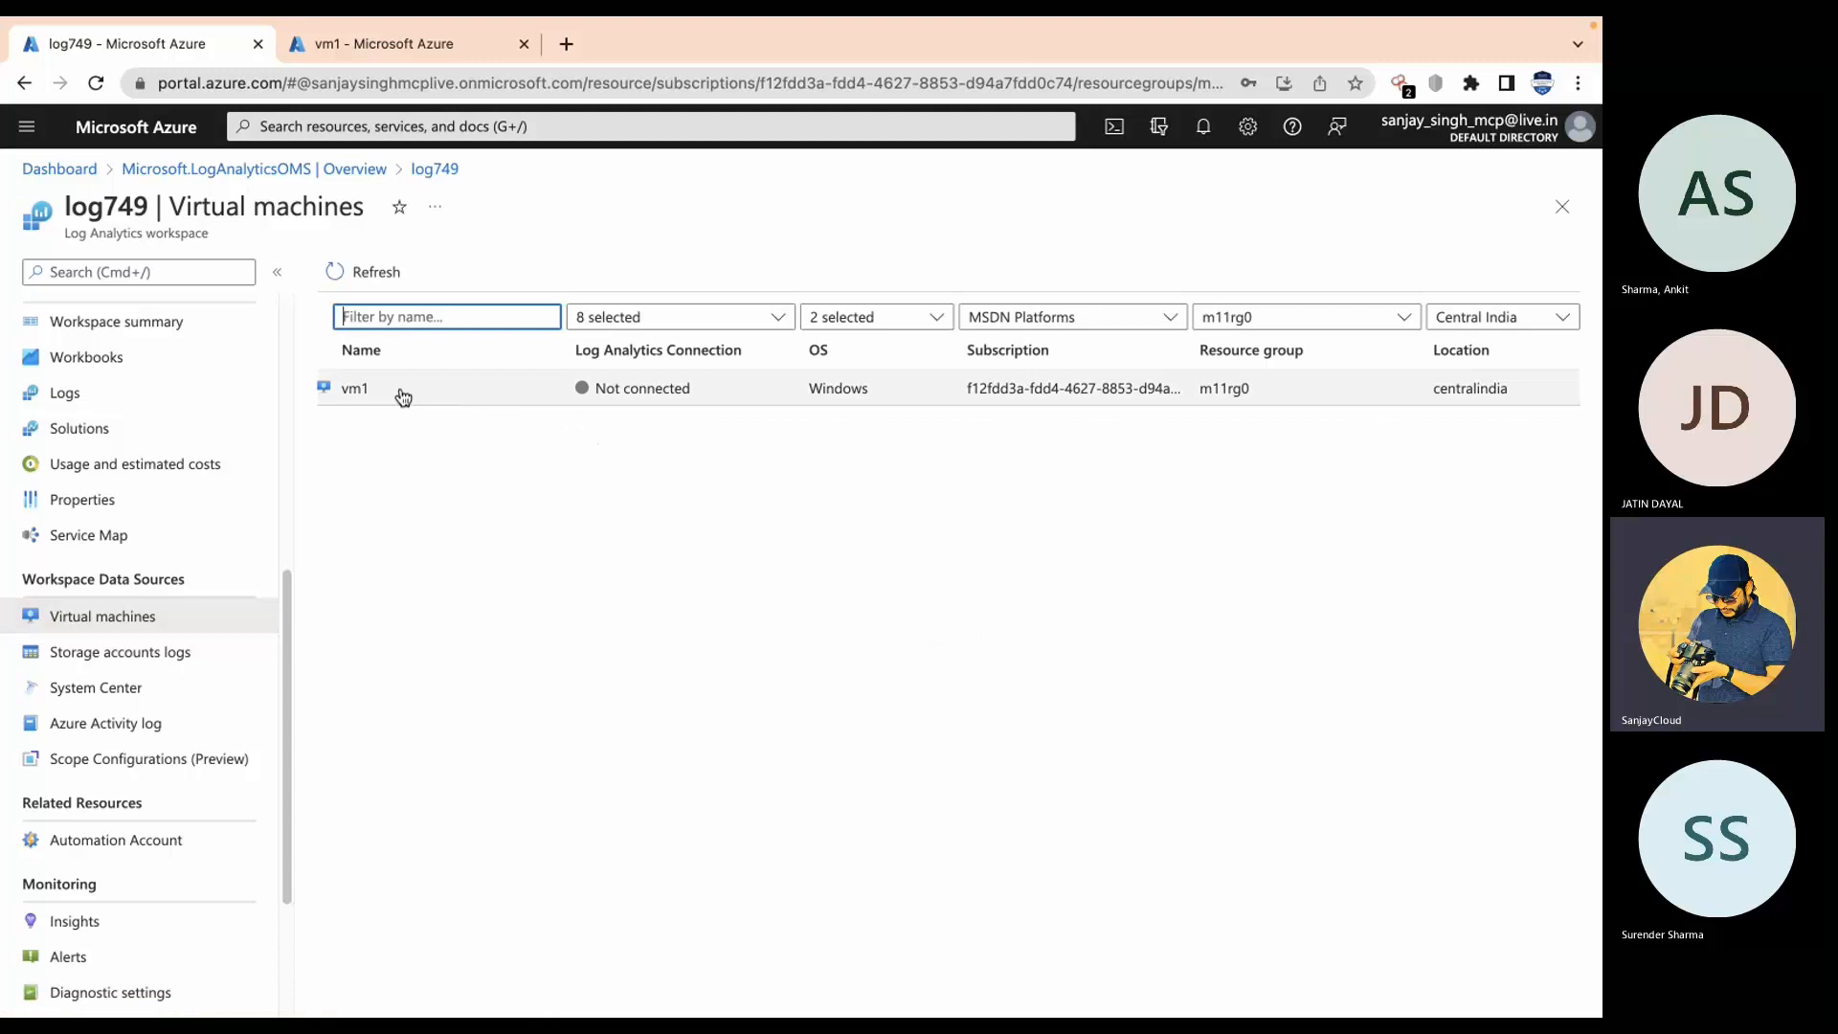
Step: Connect vm1 to log749 and return to the workspace's virtual machine list
click(403, 395)
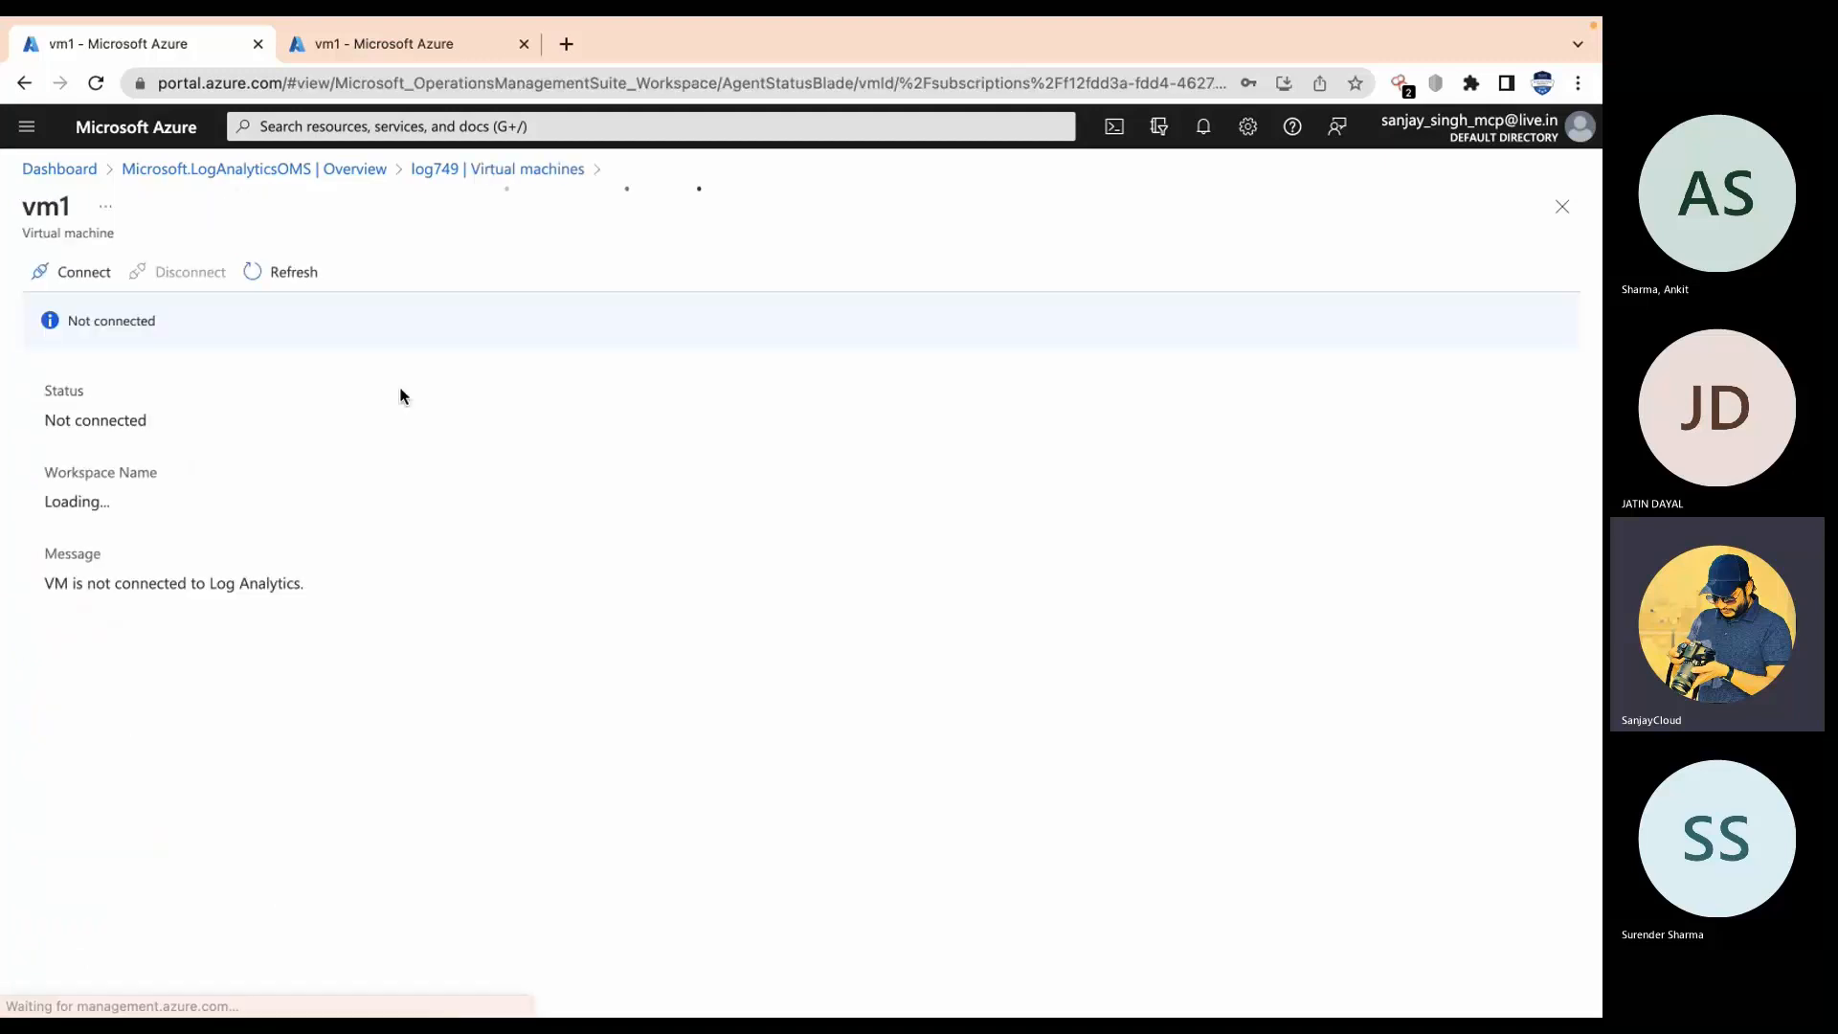
click(82, 273)
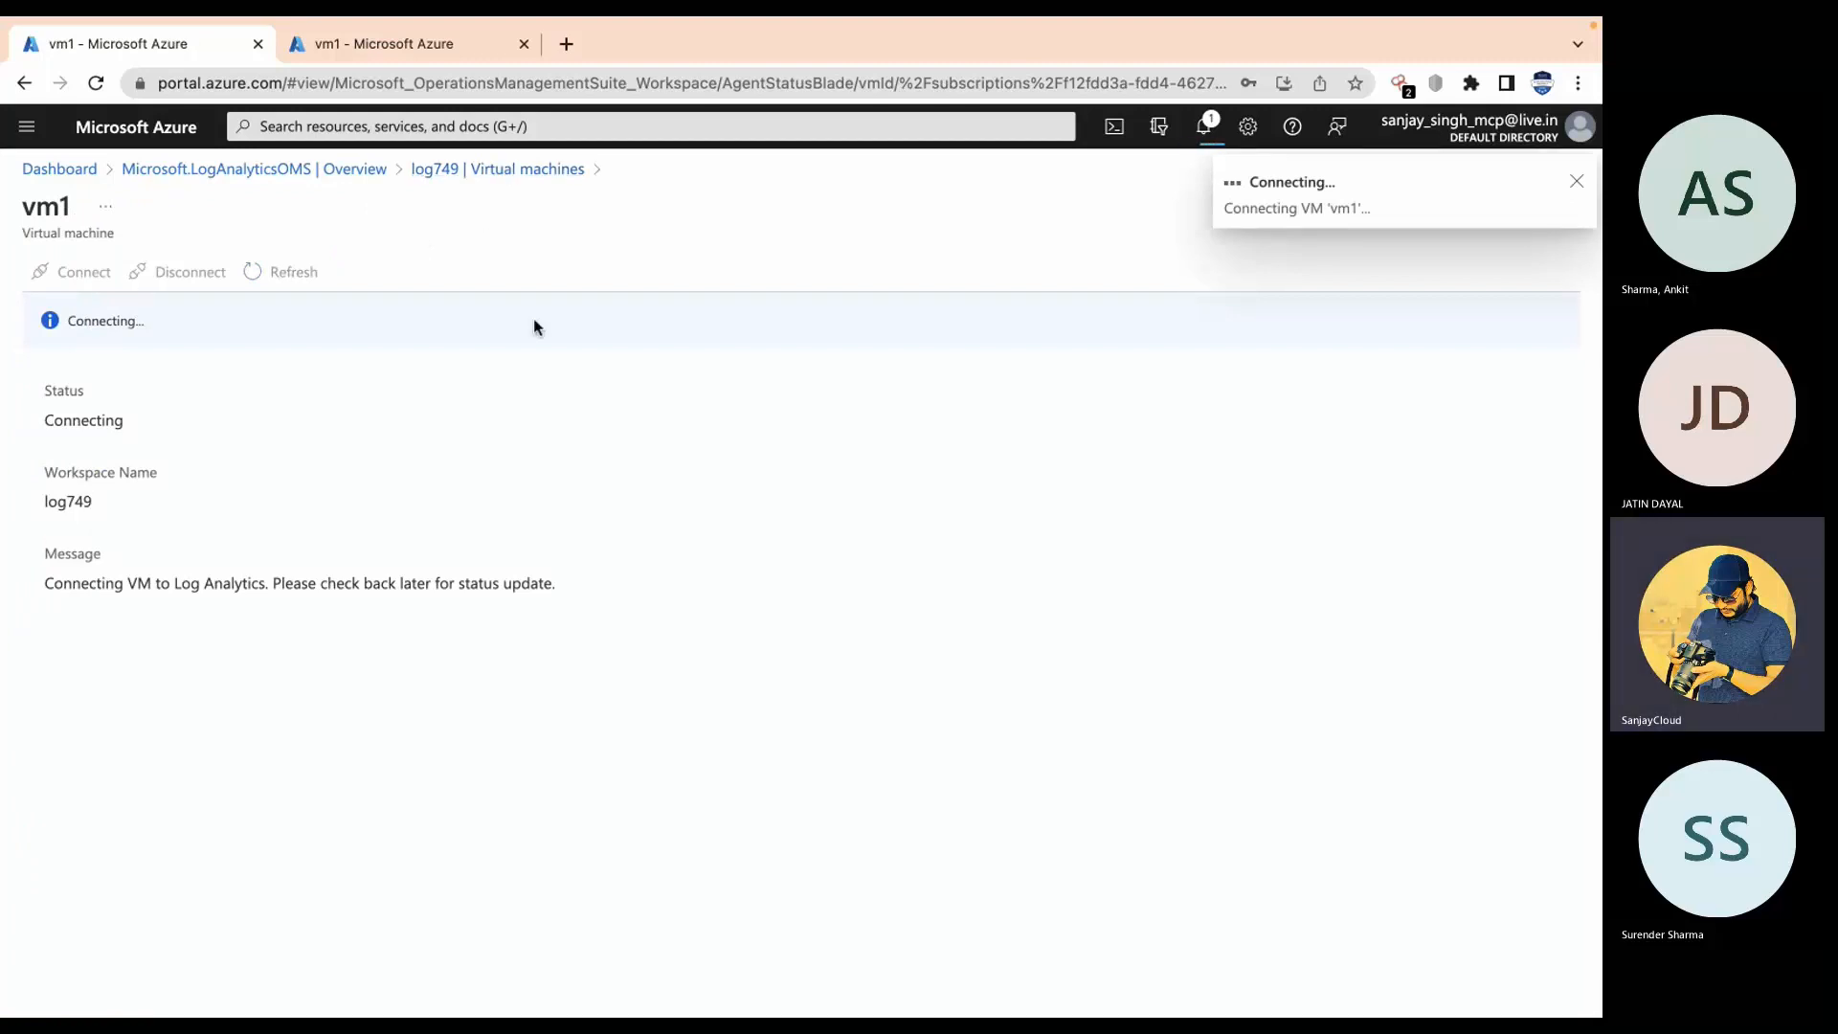
click(514, 170)
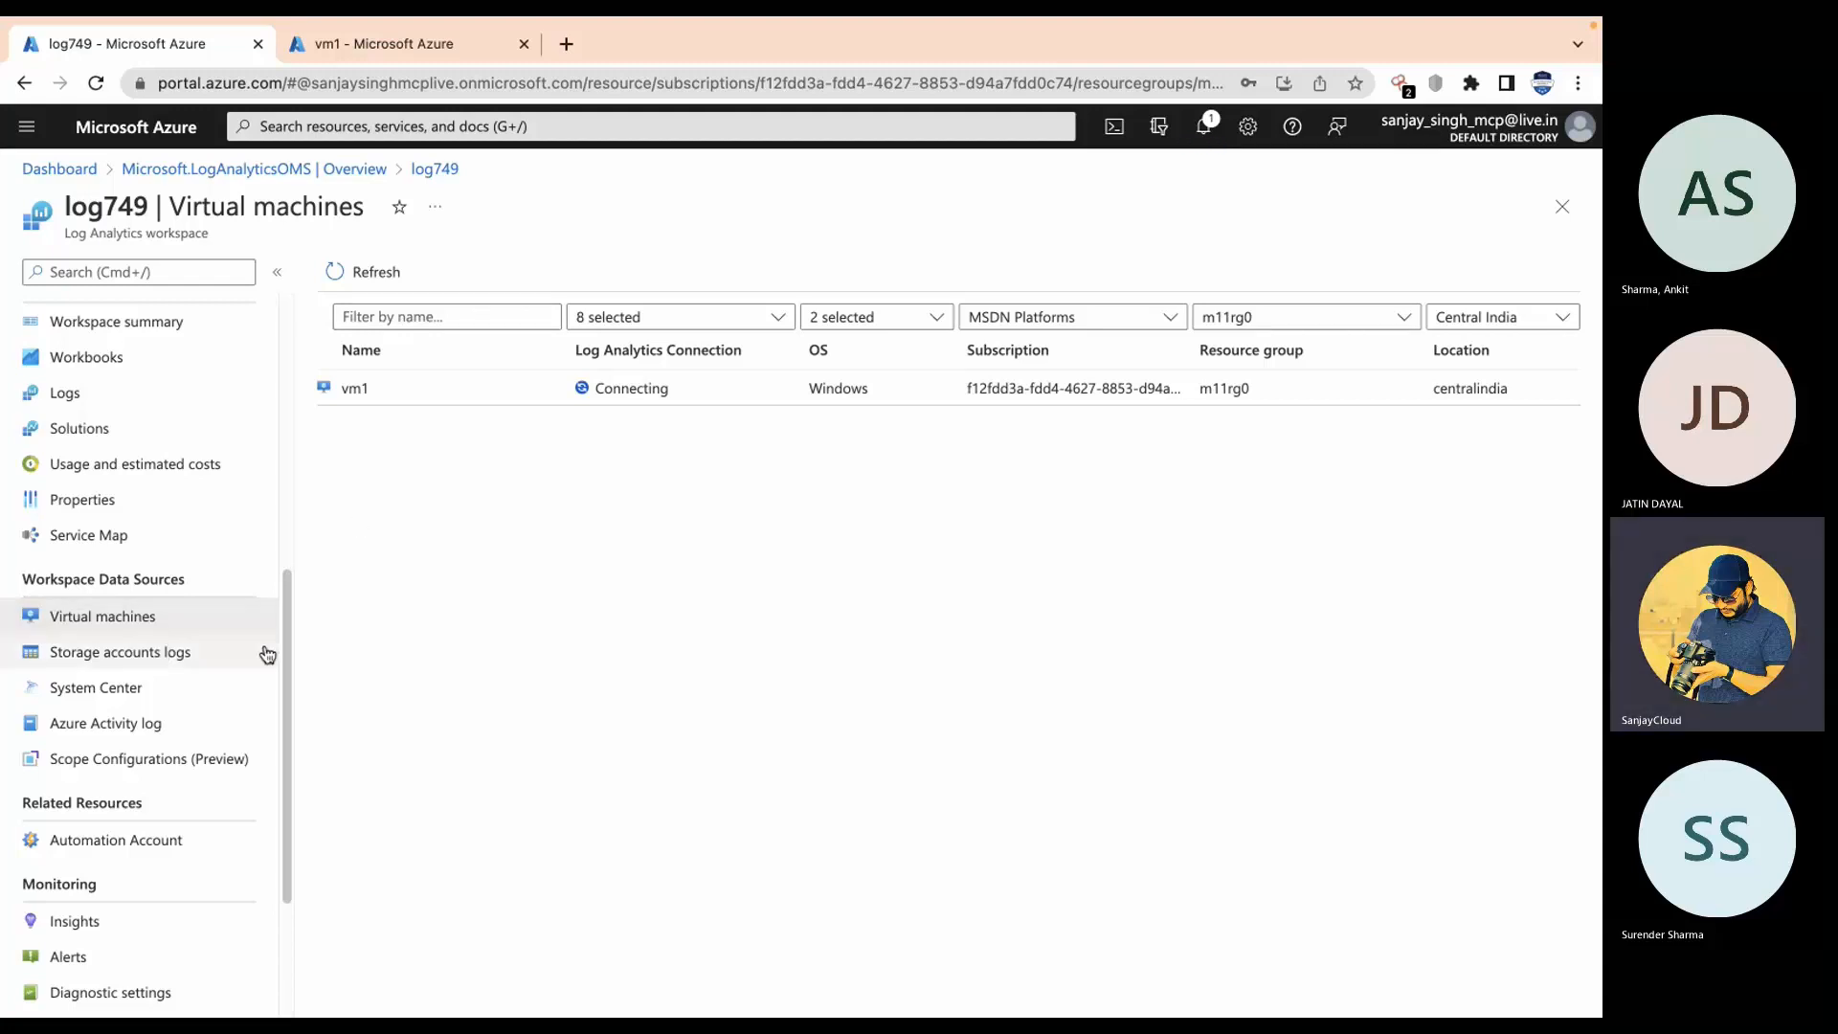
Step: Browse log749's Storage accounts logs, System Center, and Azure Activity log data sources
click(86, 659)
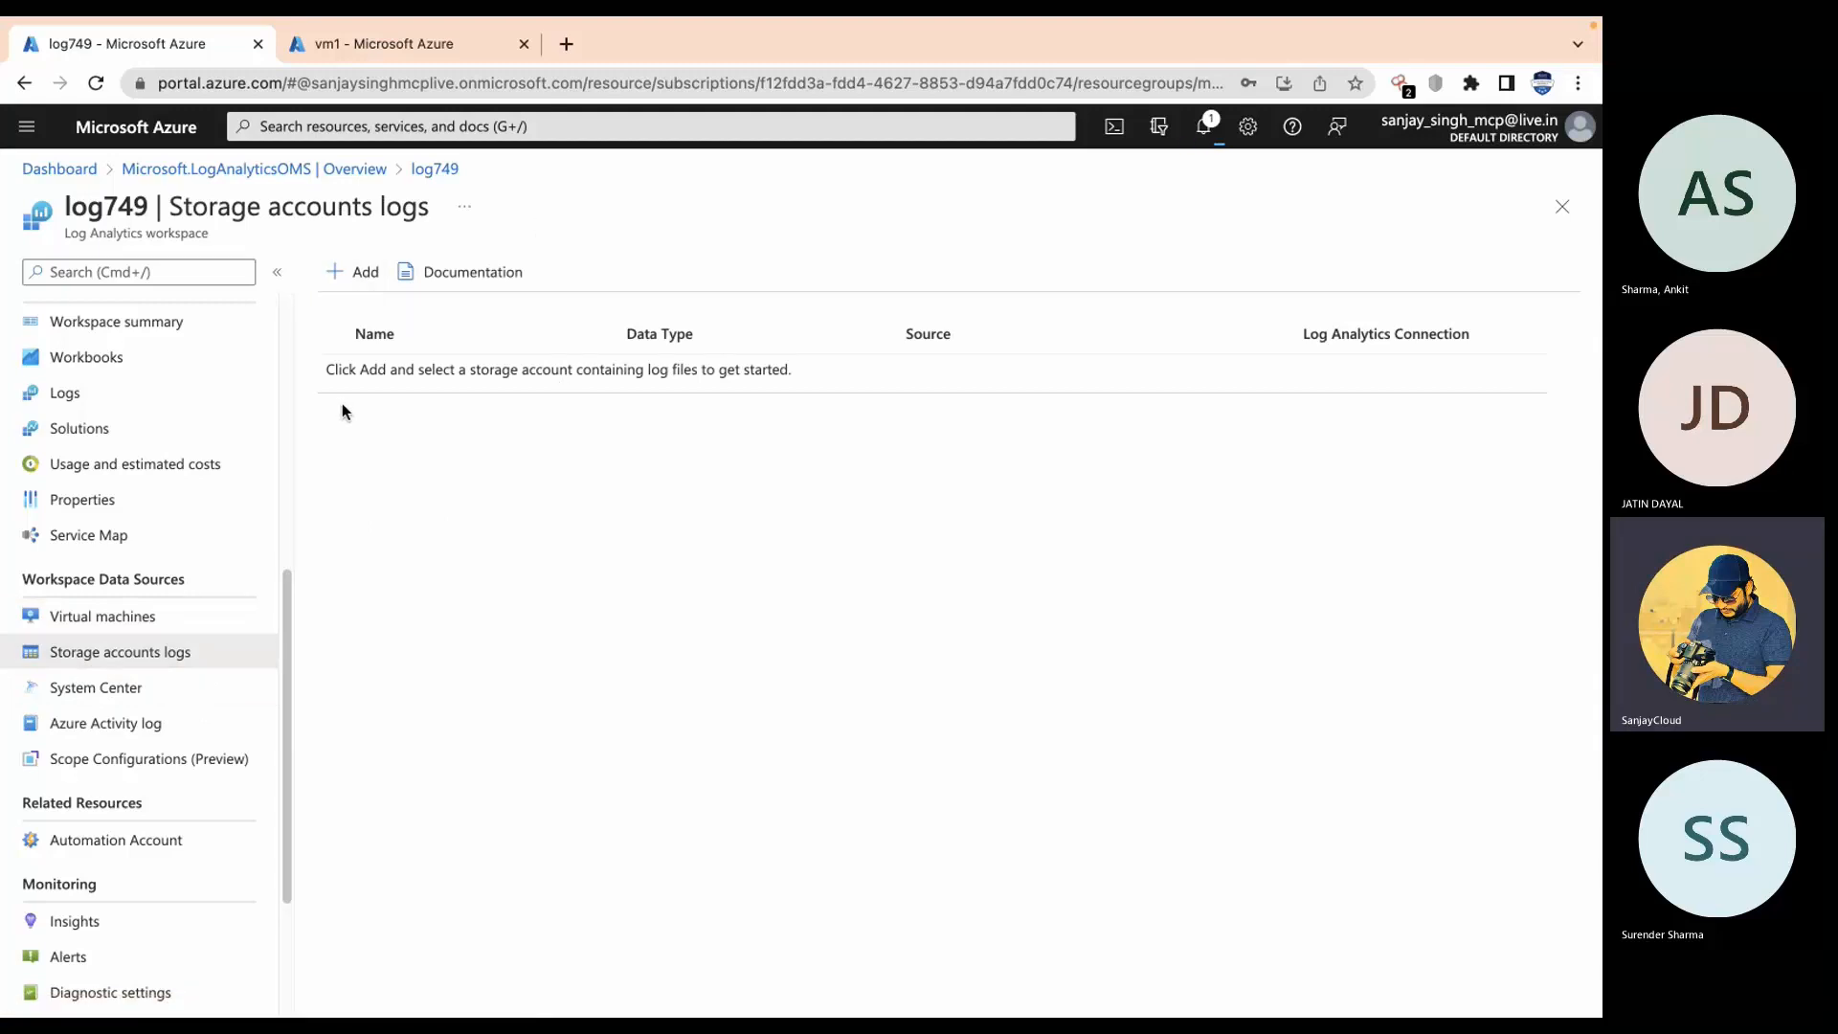
click(103, 699)
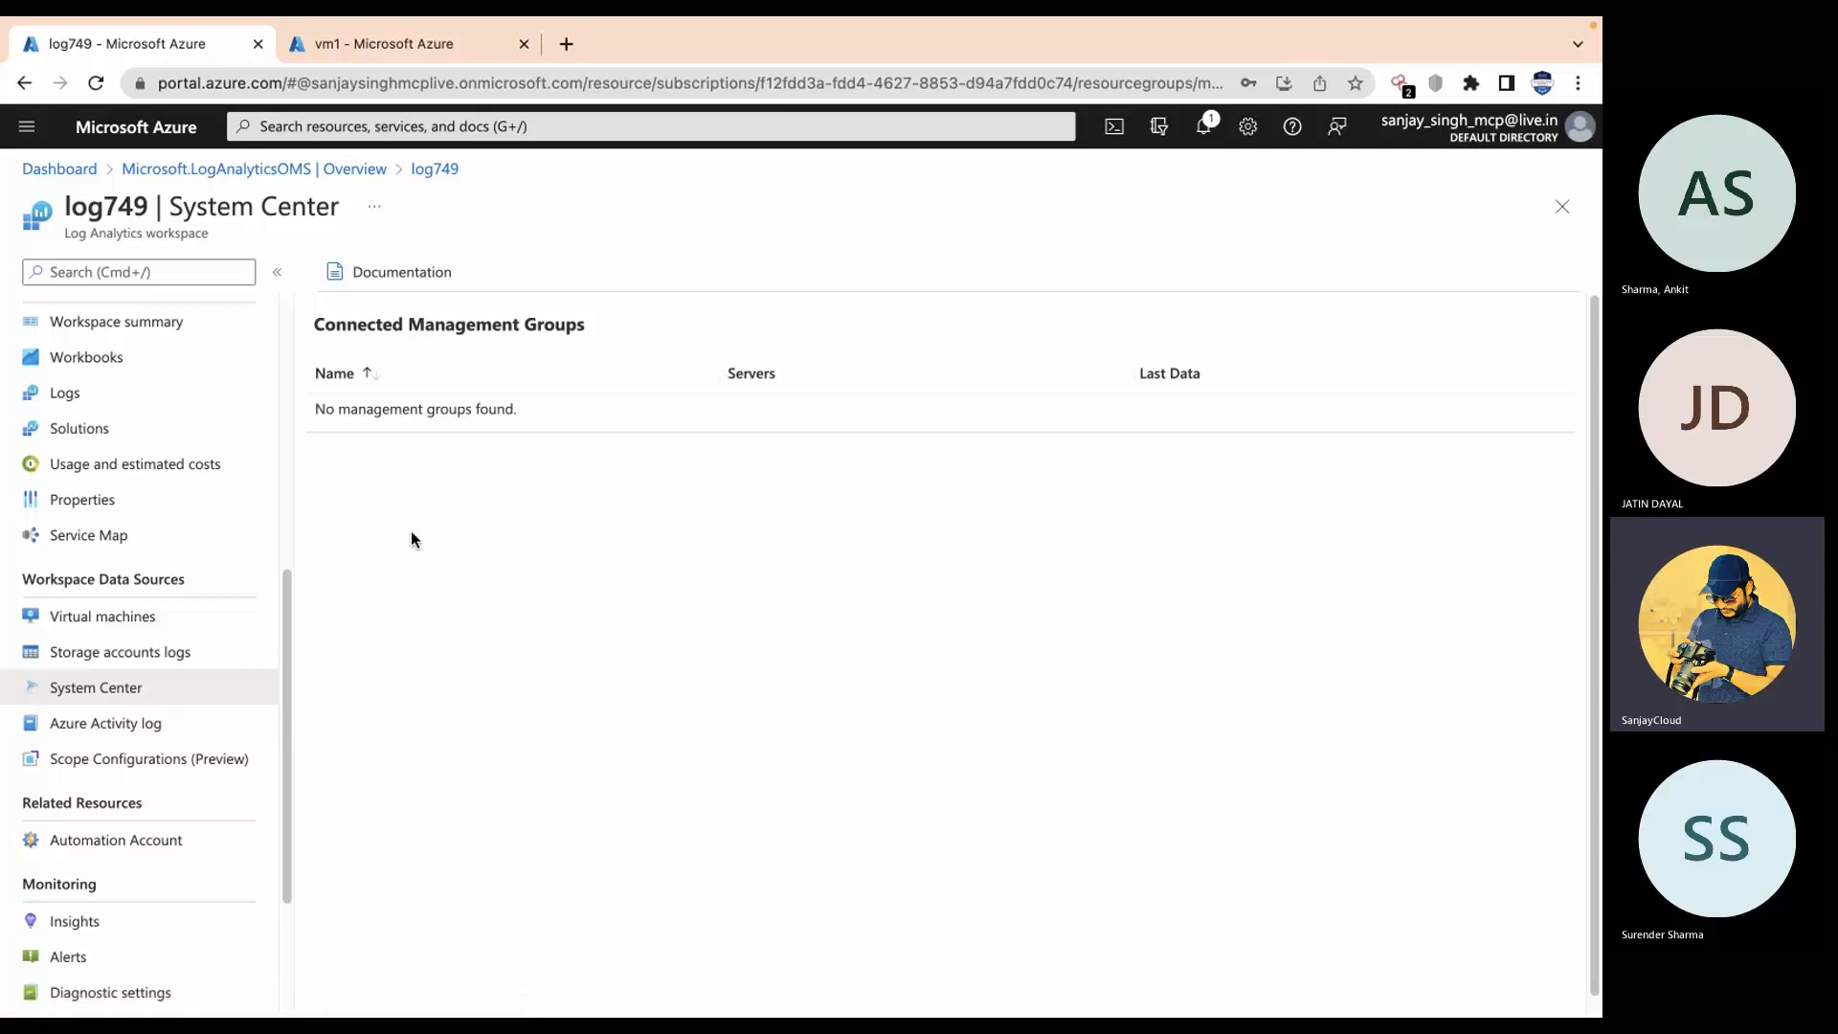
click(107, 722)
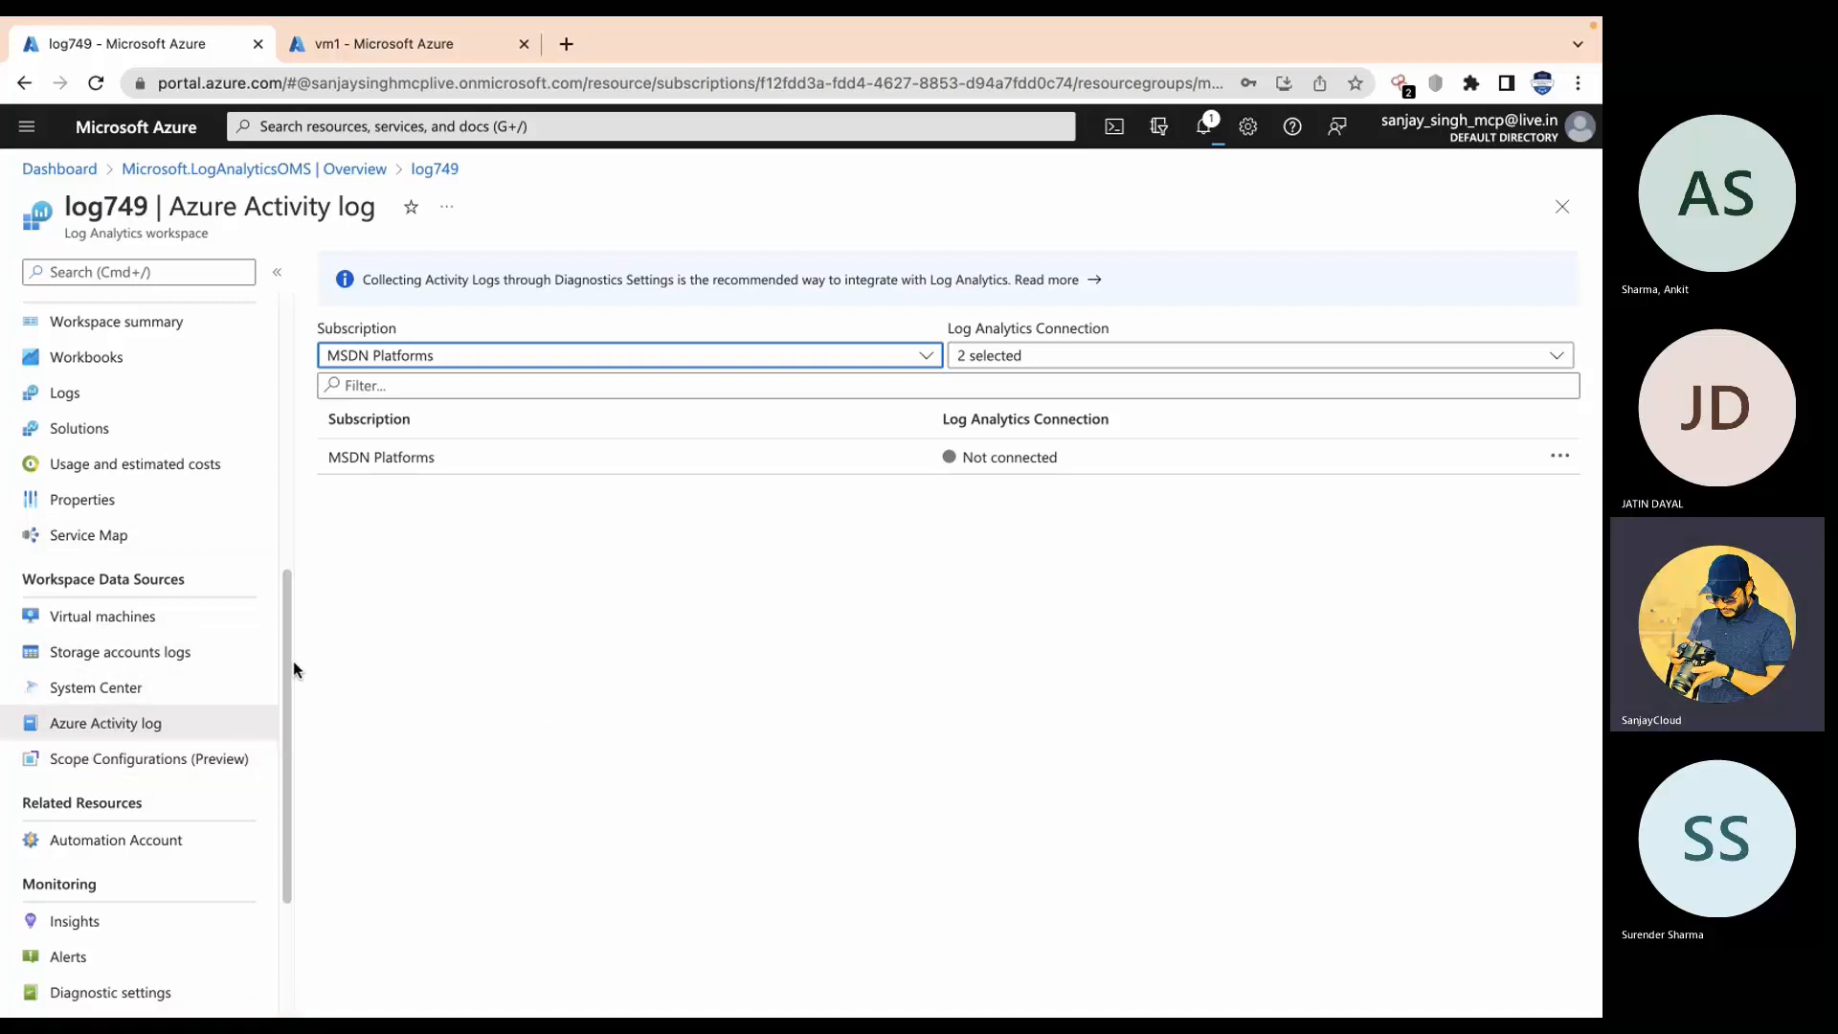
drag(292, 661, 289, 366)
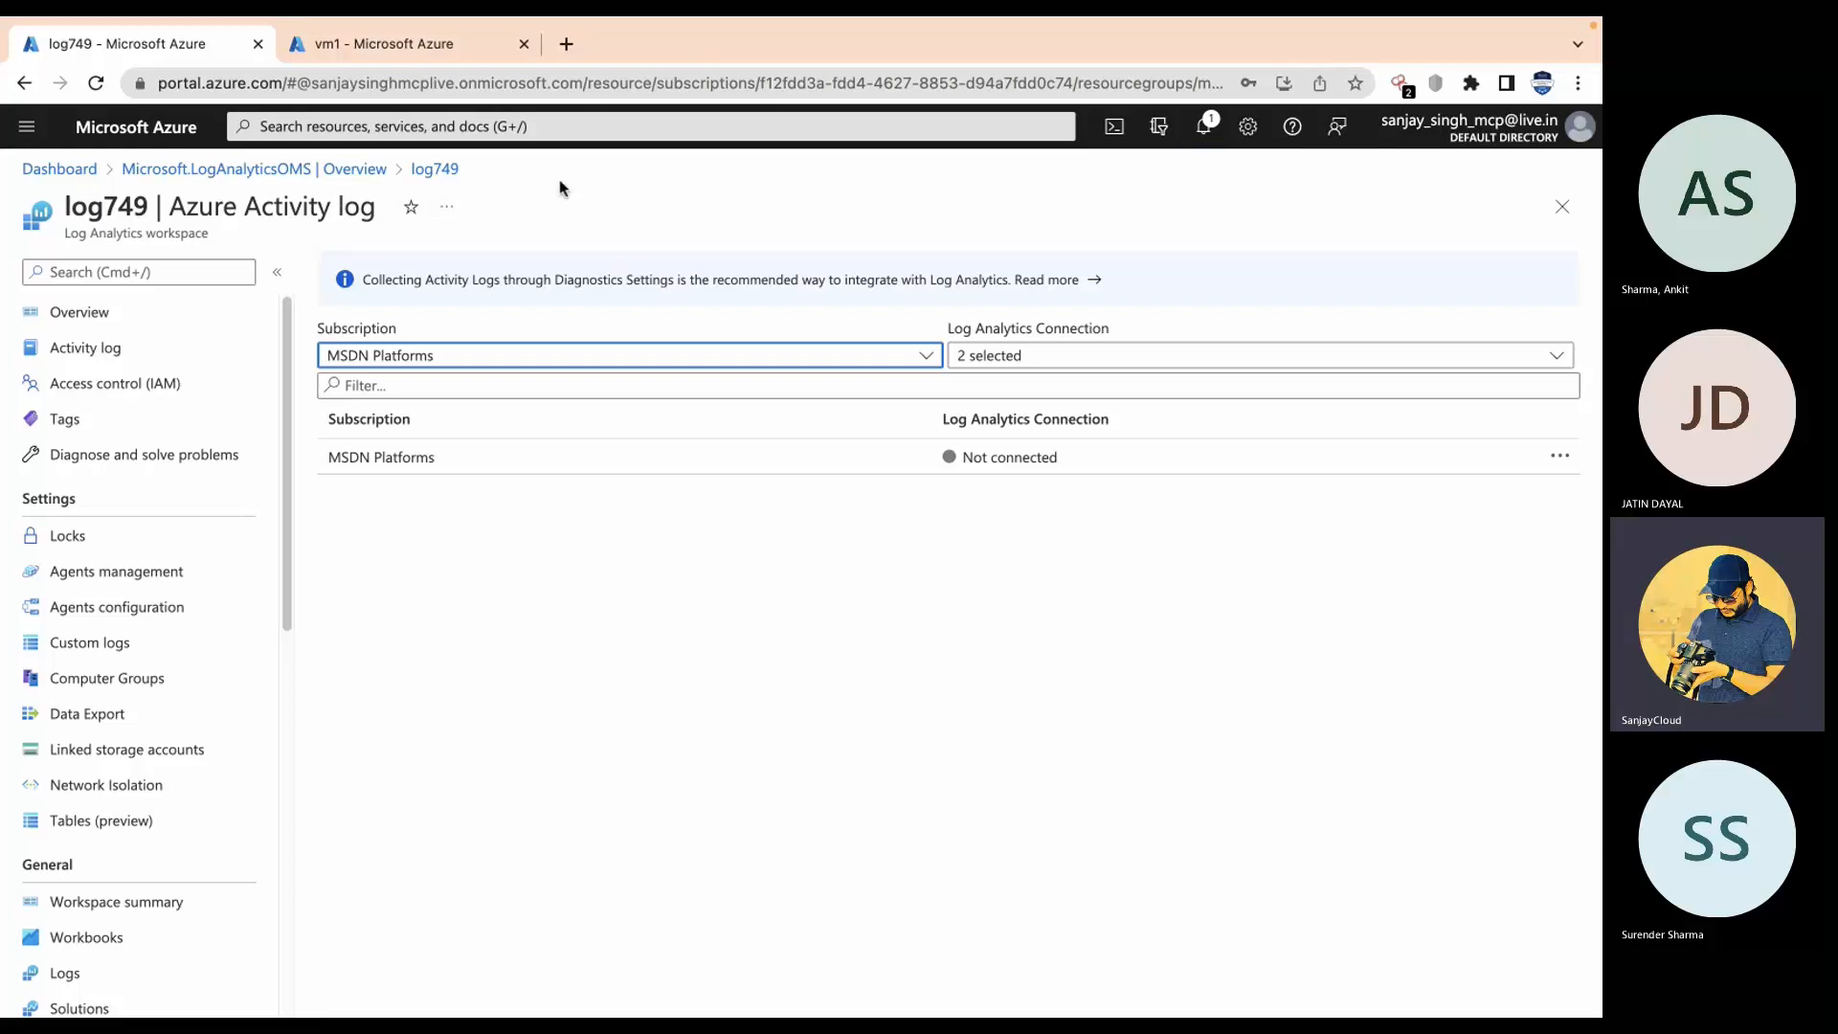
Step: Return to the Microsoft.LogAnalyticsOMS deployment overview and review recent notifications
click(436, 169)
click(337, 171)
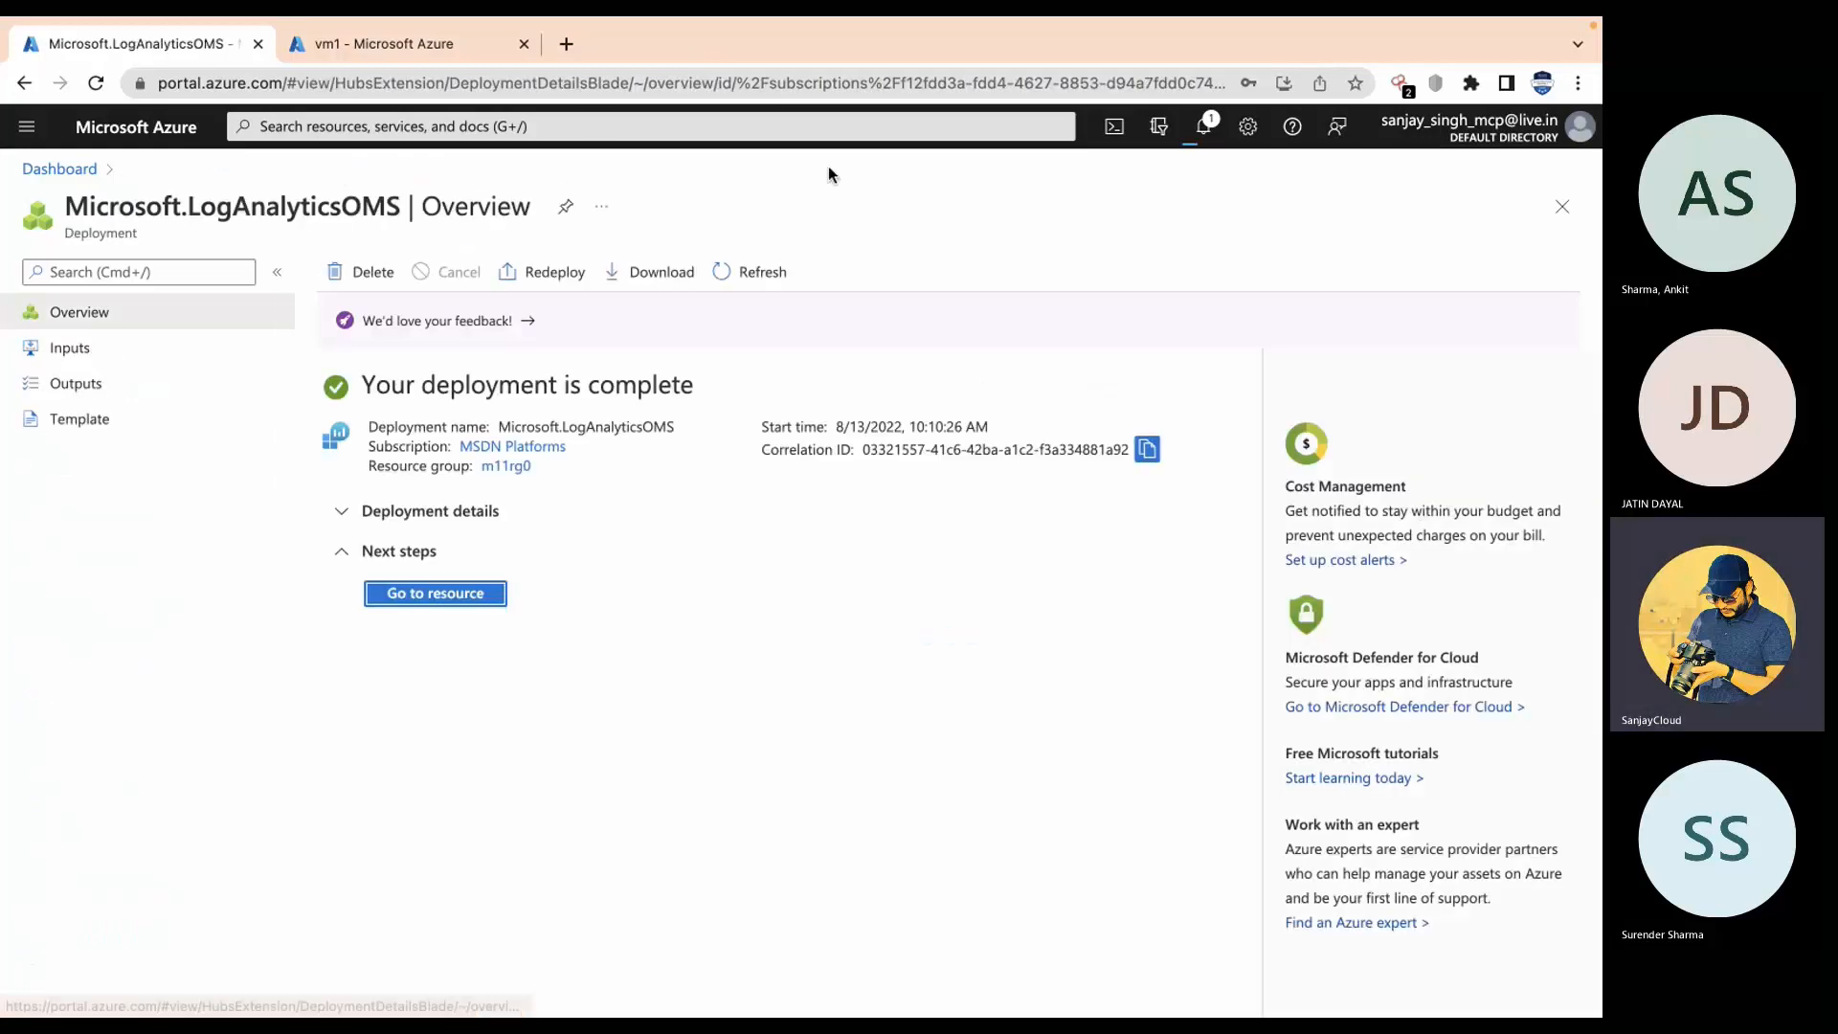
click(1205, 128)
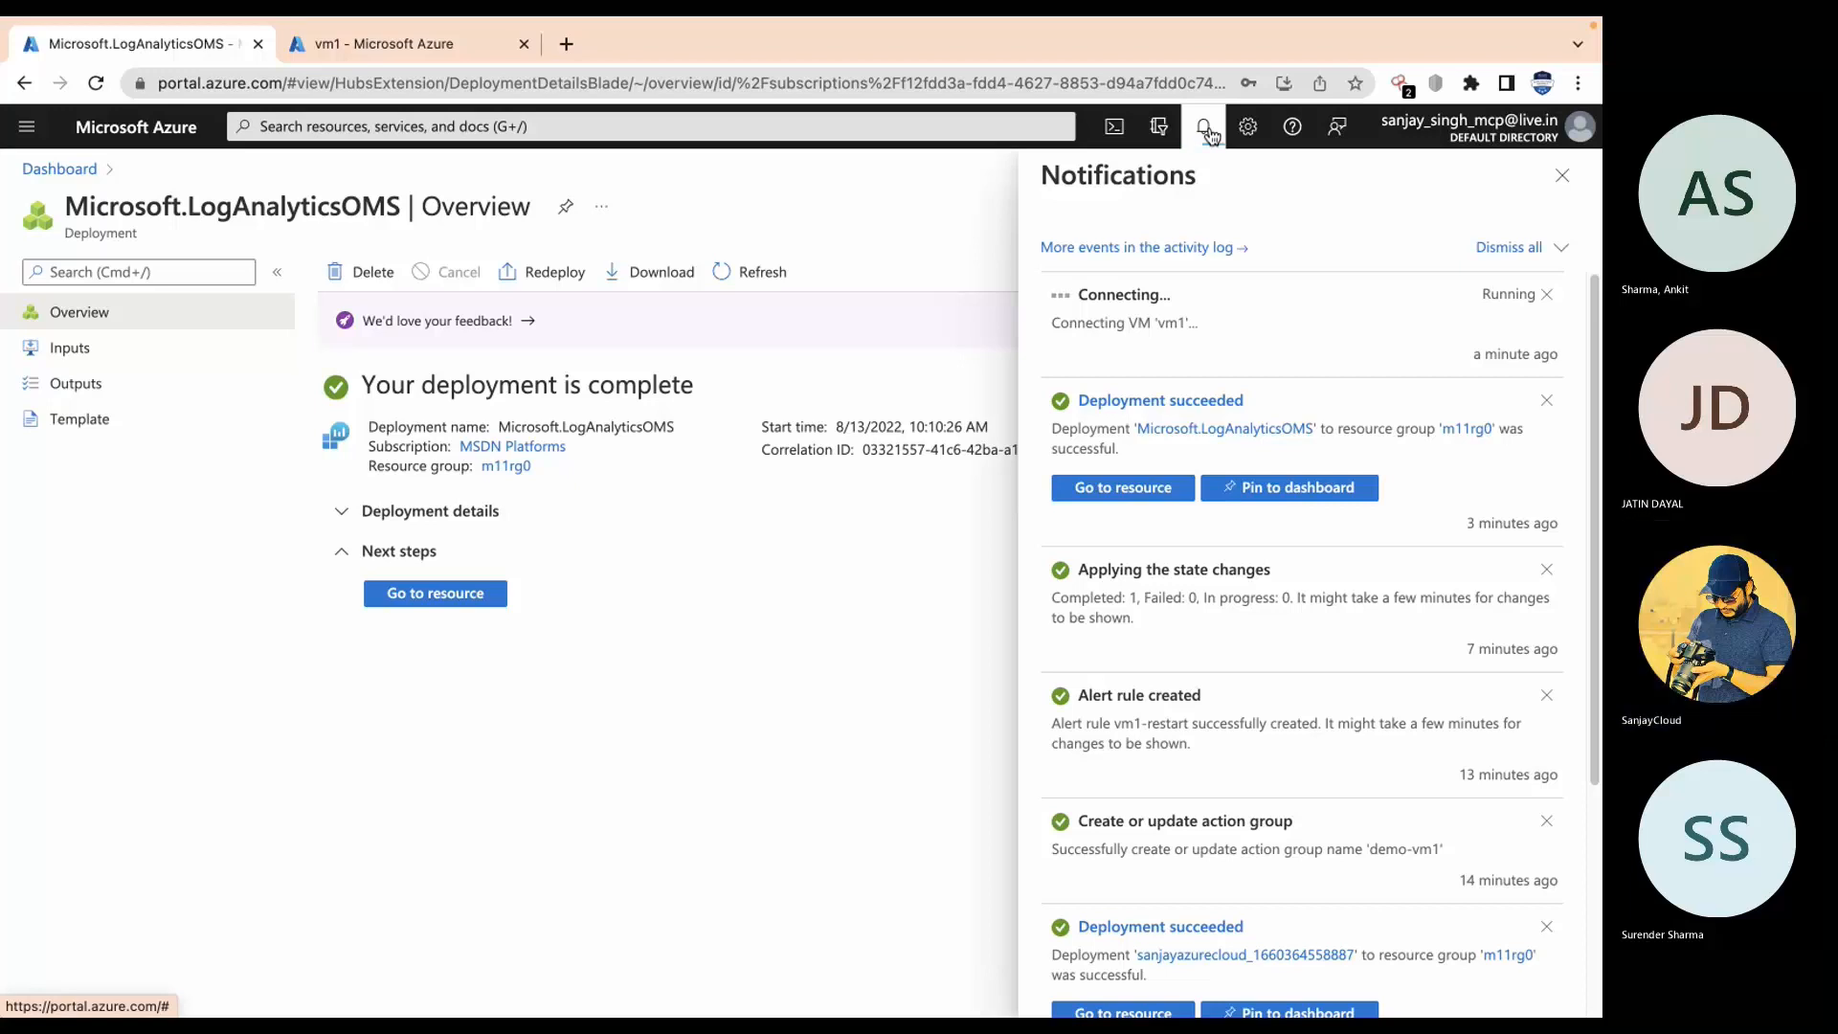
click(1209, 135)
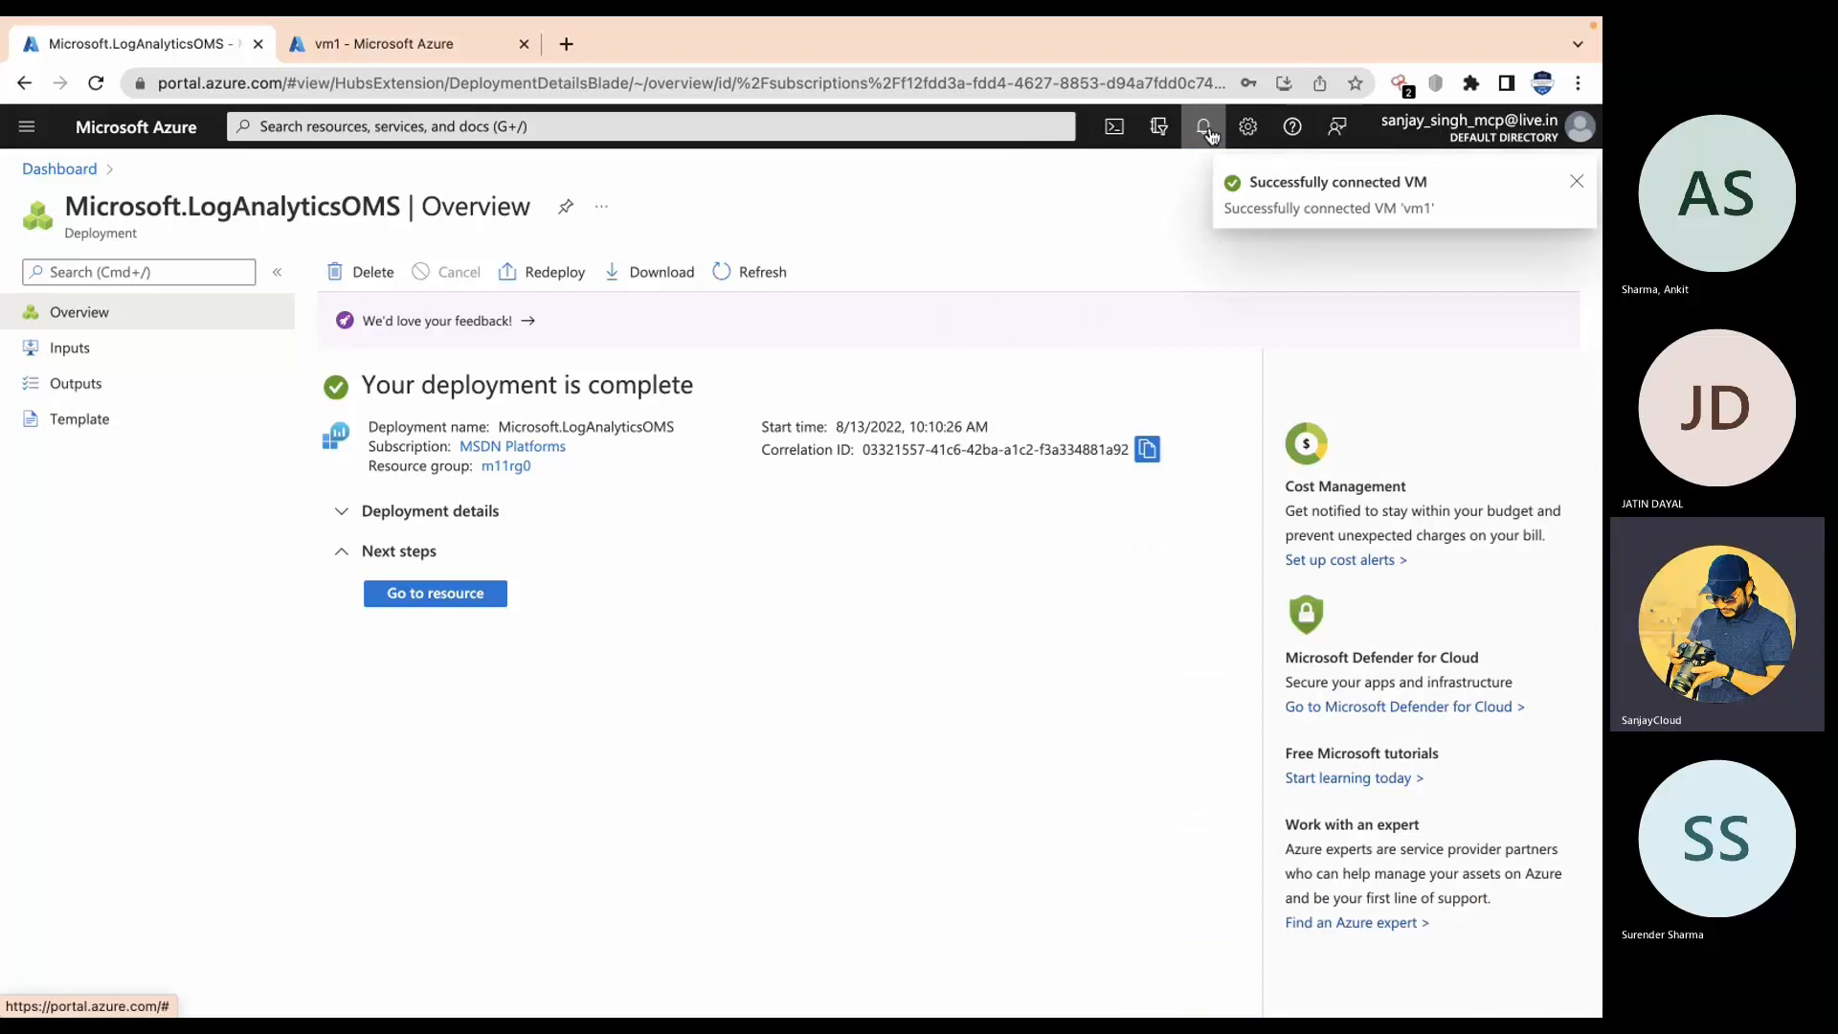
click(486, 51)
Step: Search Google for 'azure log analytics workspace documentation' in a new tab
click(571, 43)
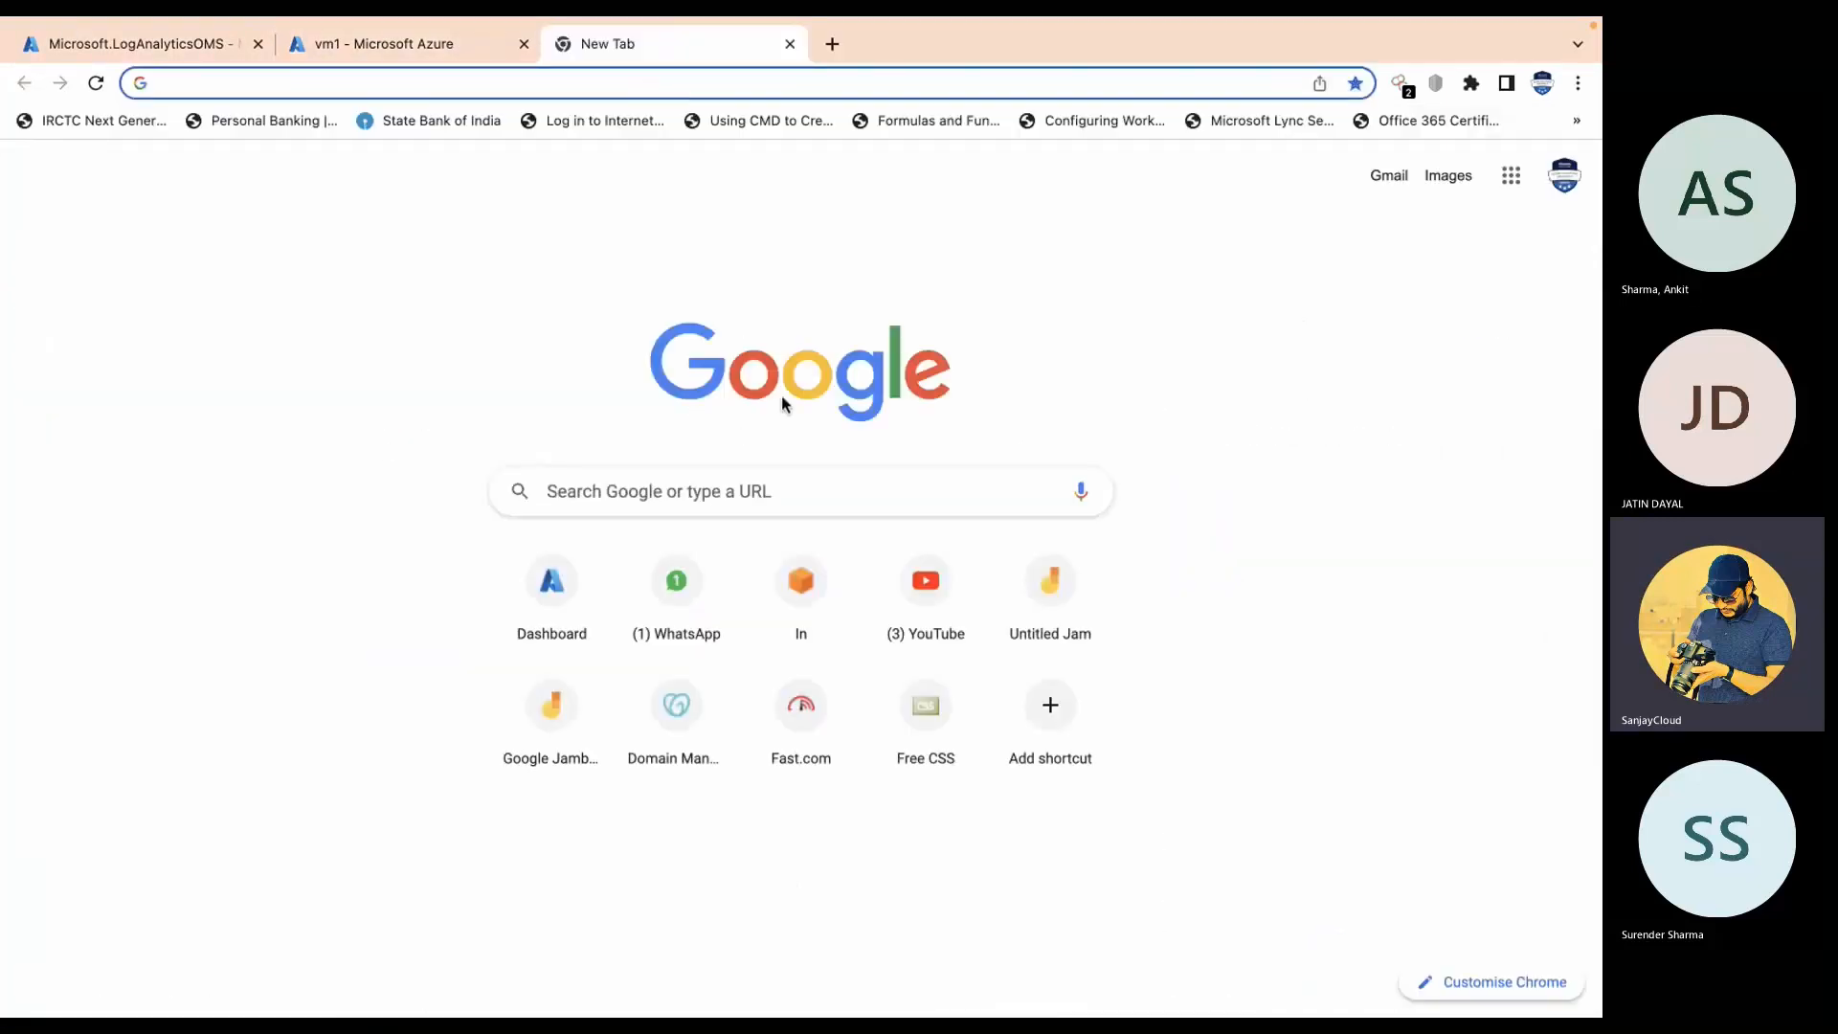
click(824, 512)
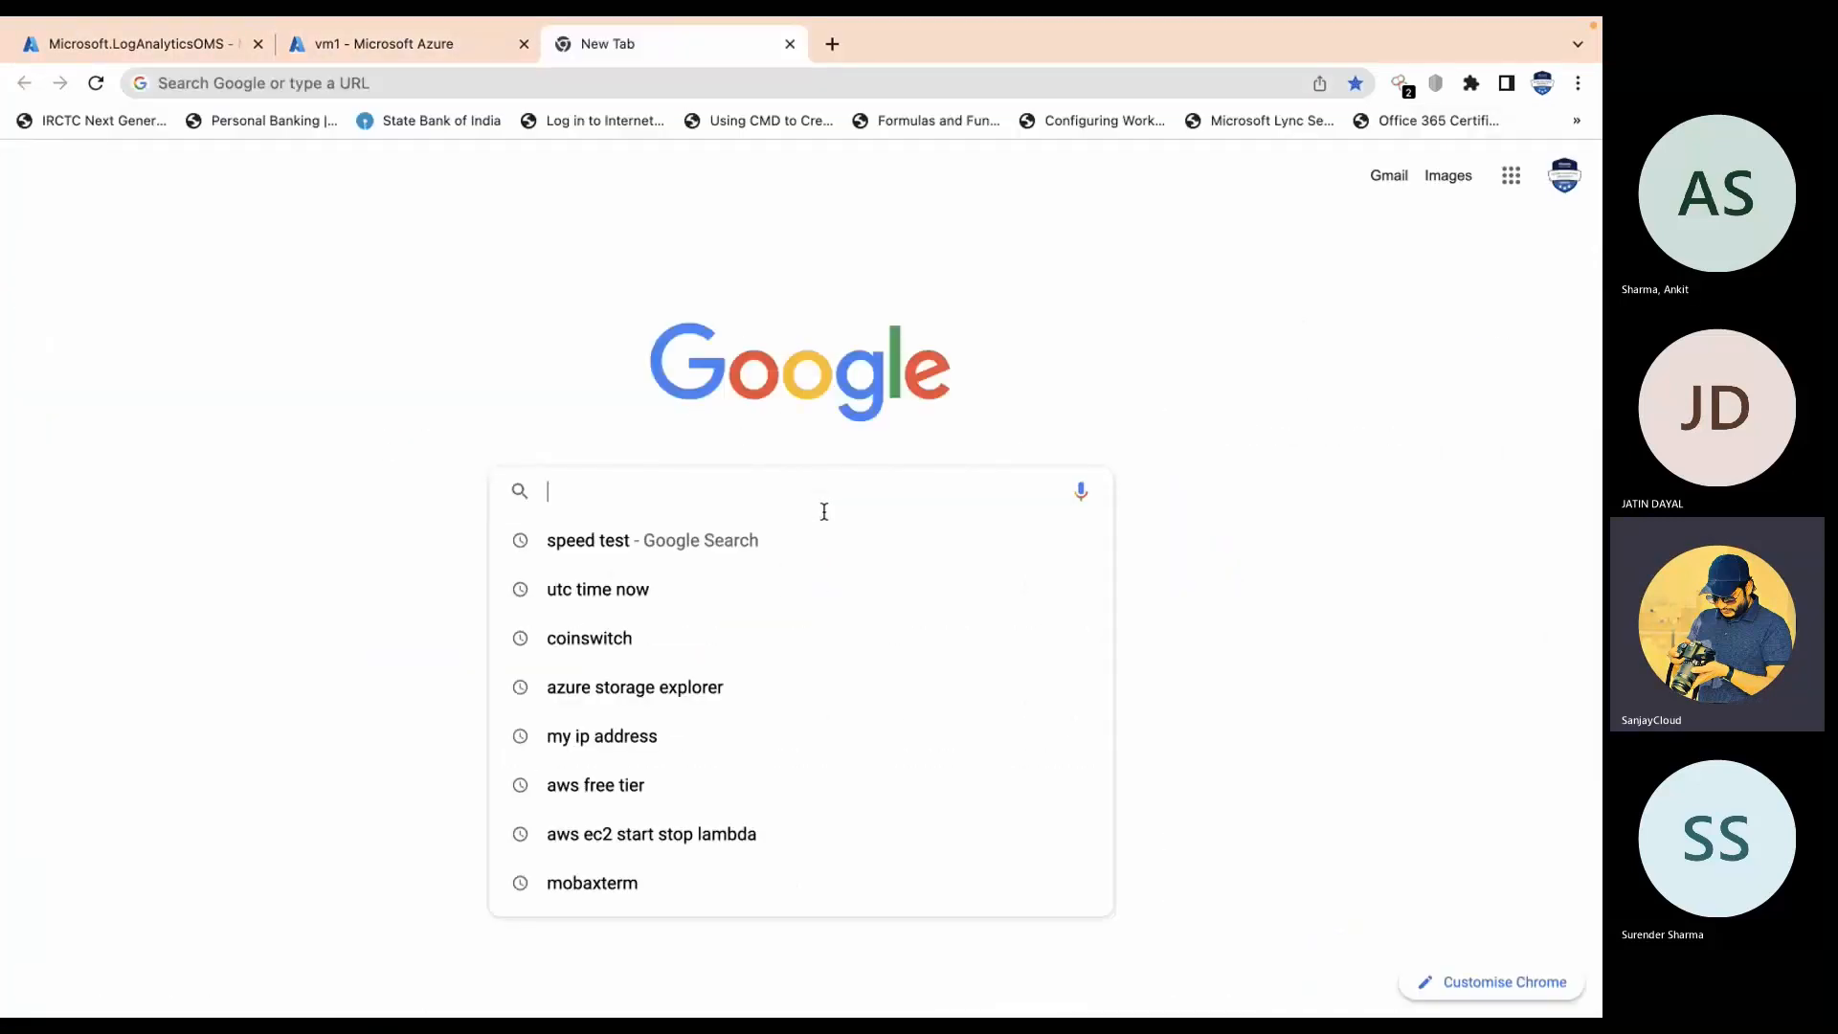
text(azure)
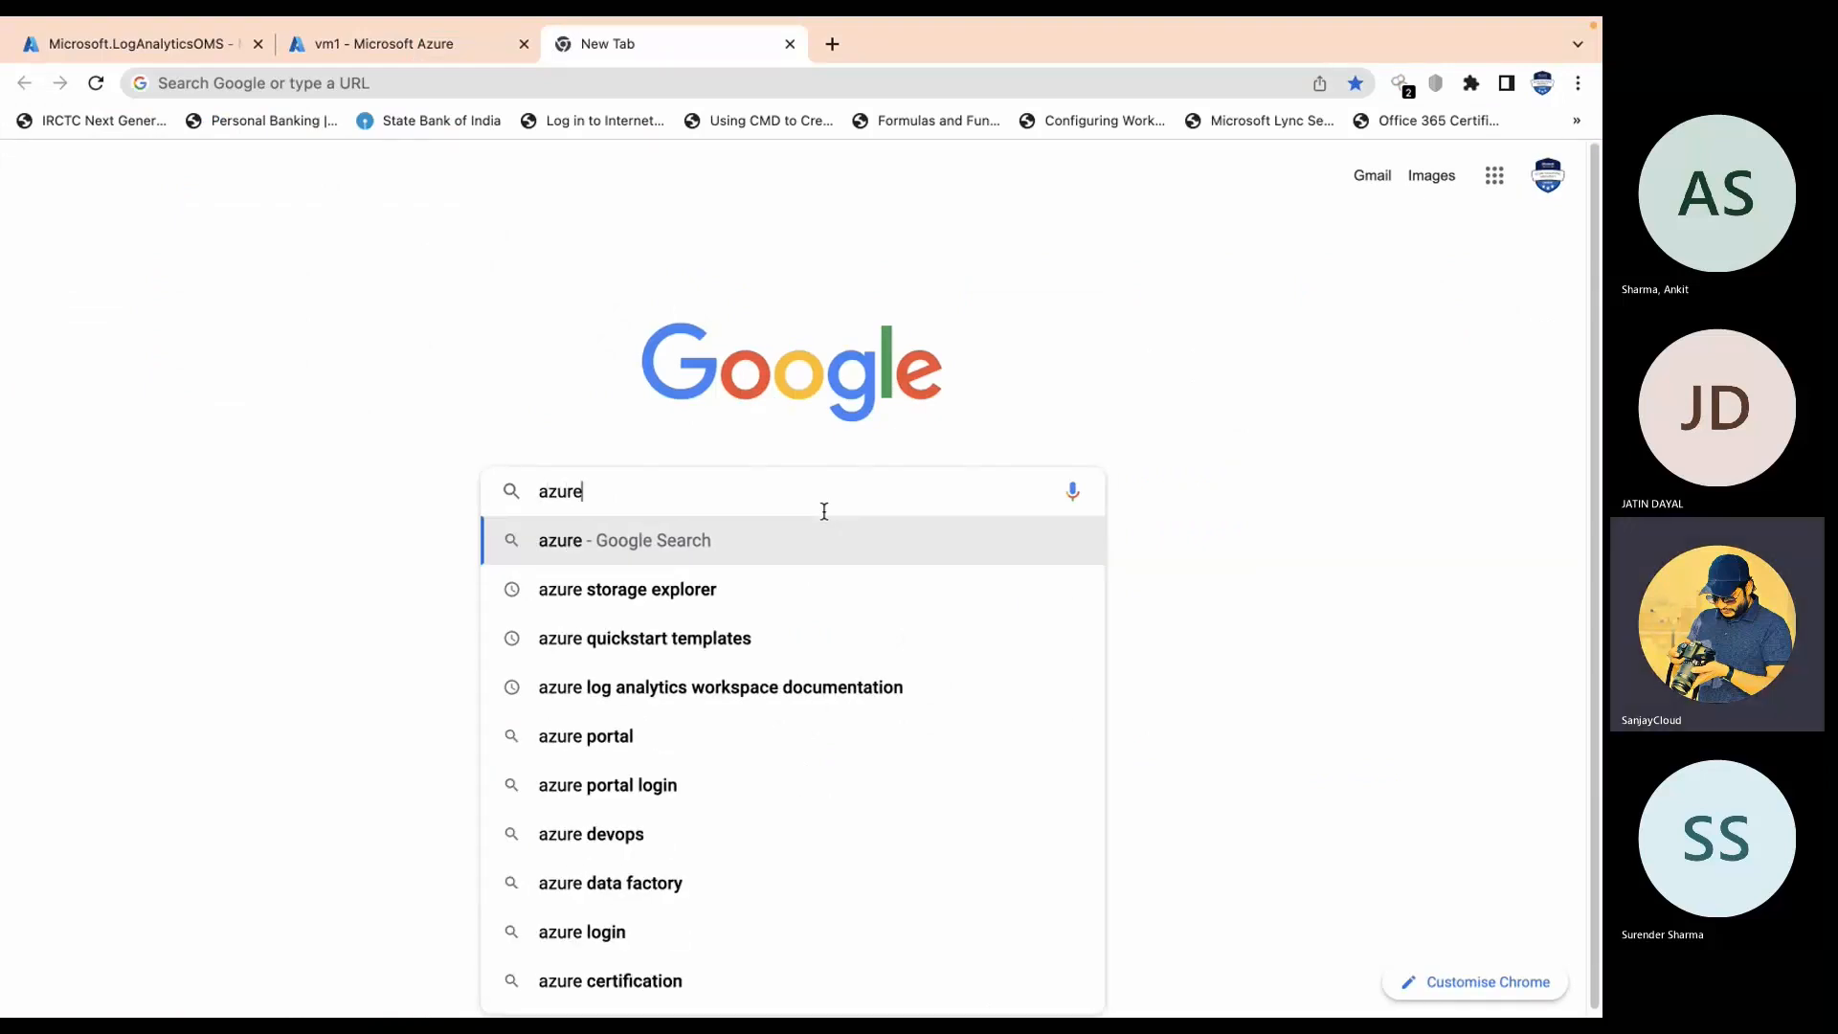
text( lo)
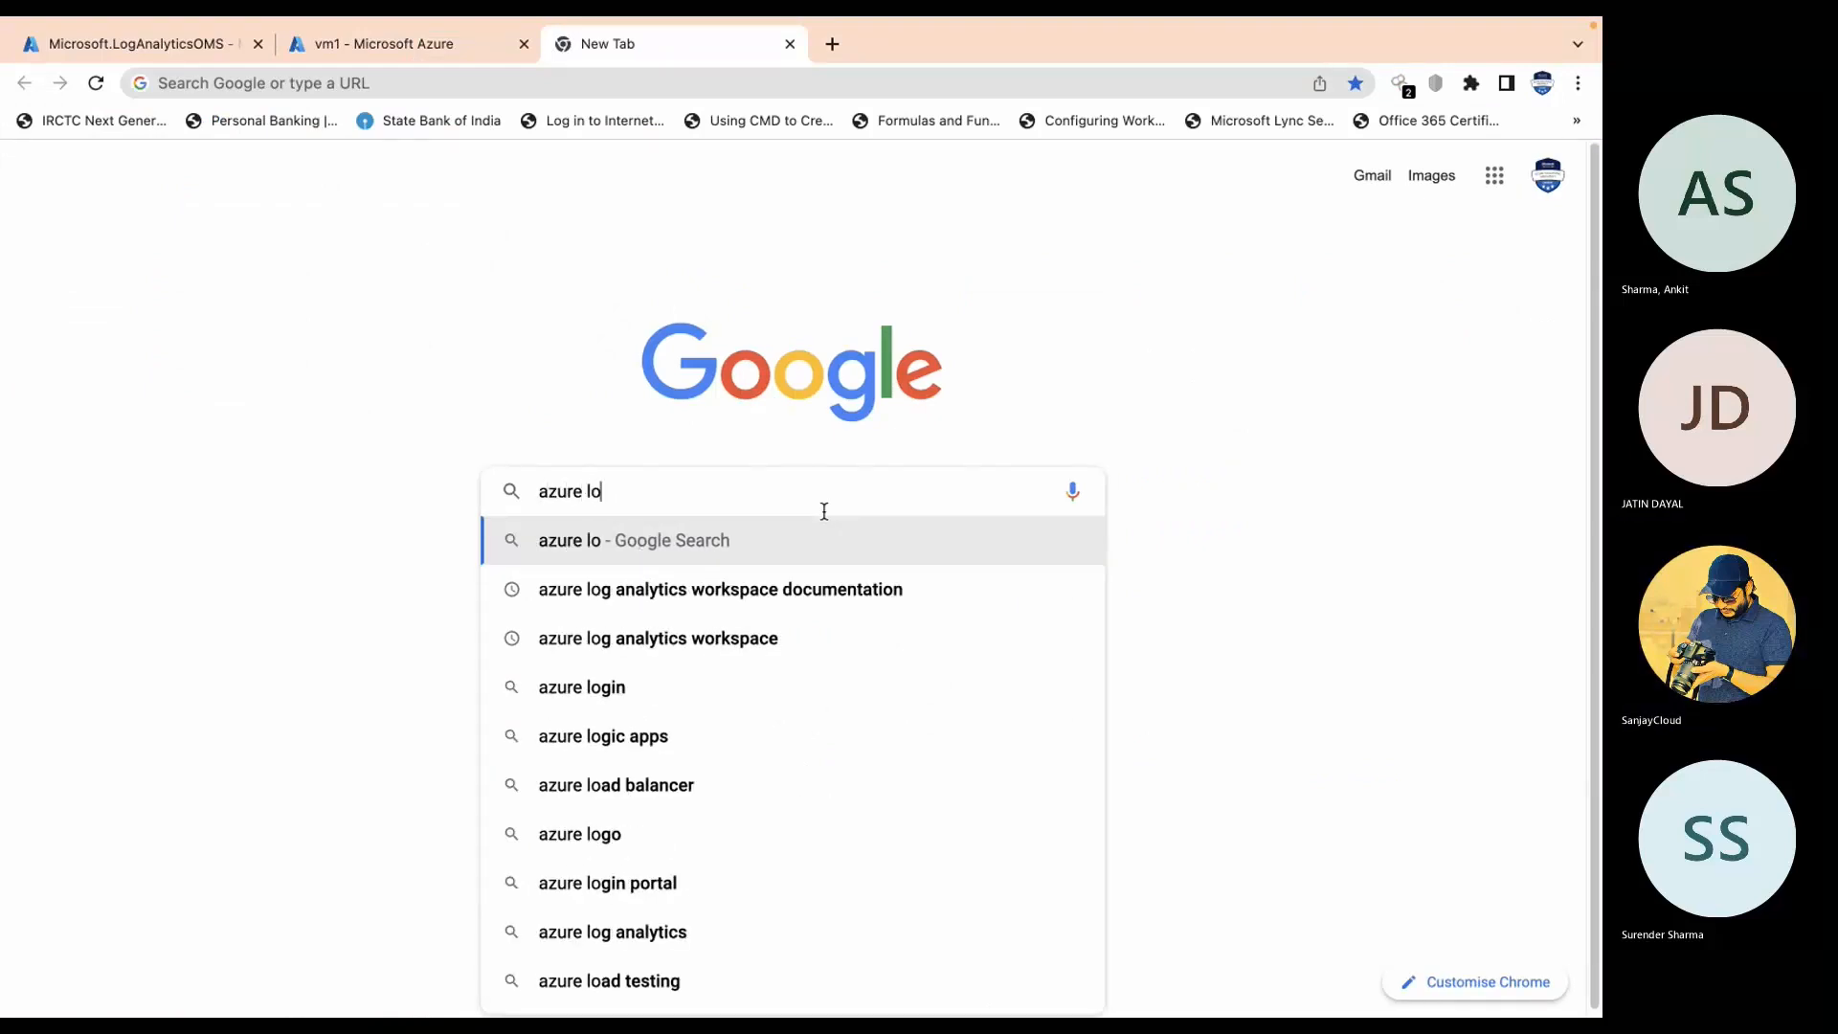
click(793, 589)
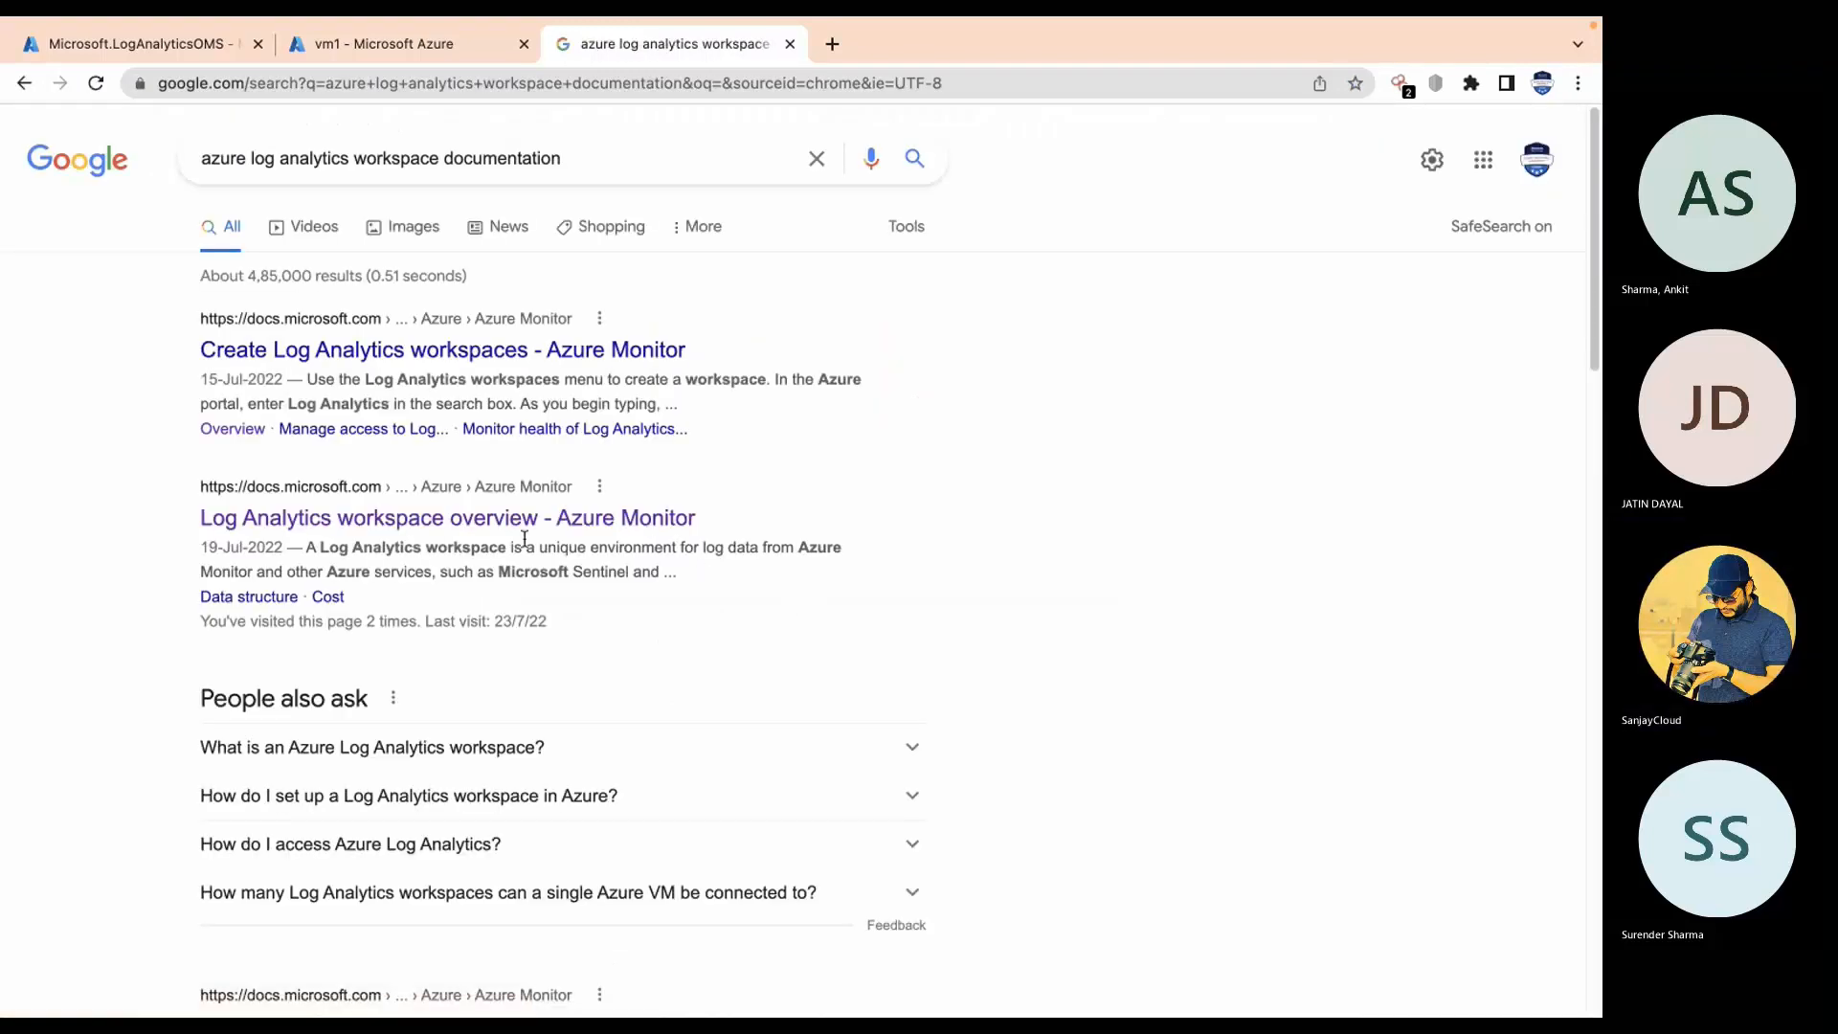
Step: Read through the Log Analytics workspace overview article on Microsoft Docs
click(515, 524)
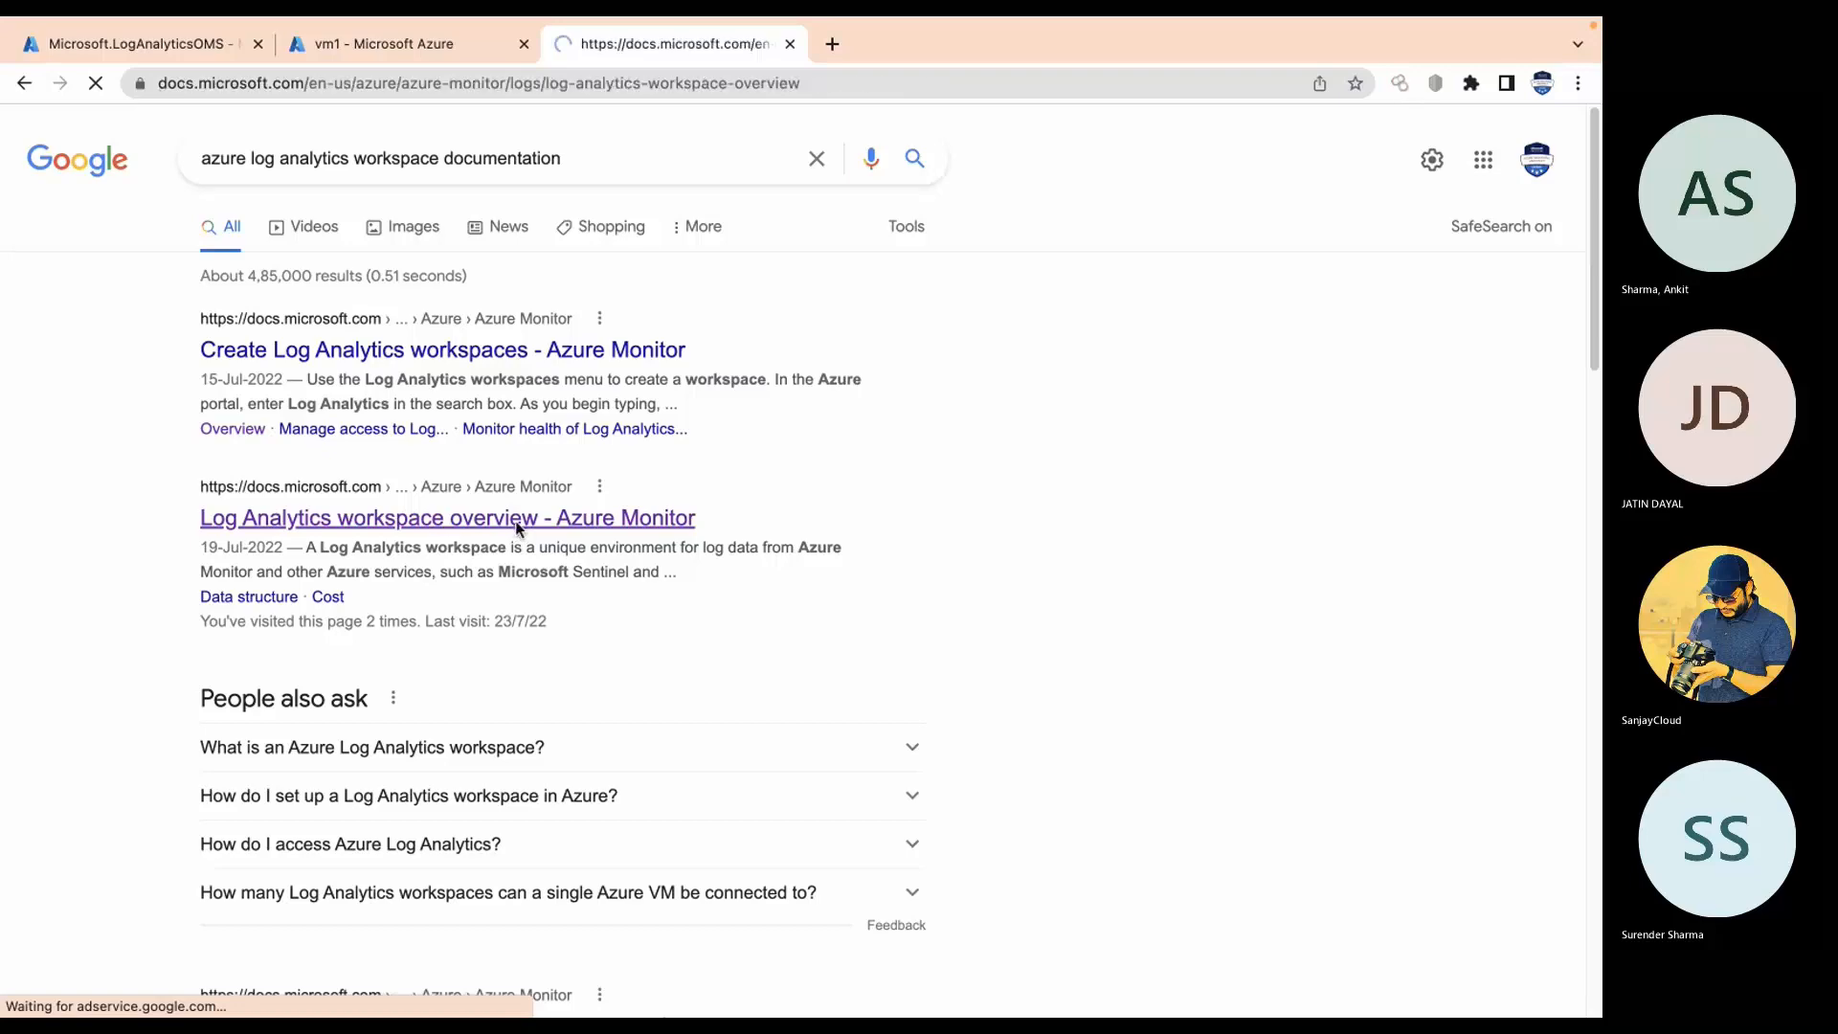
scroll(510, 532, down, 6)
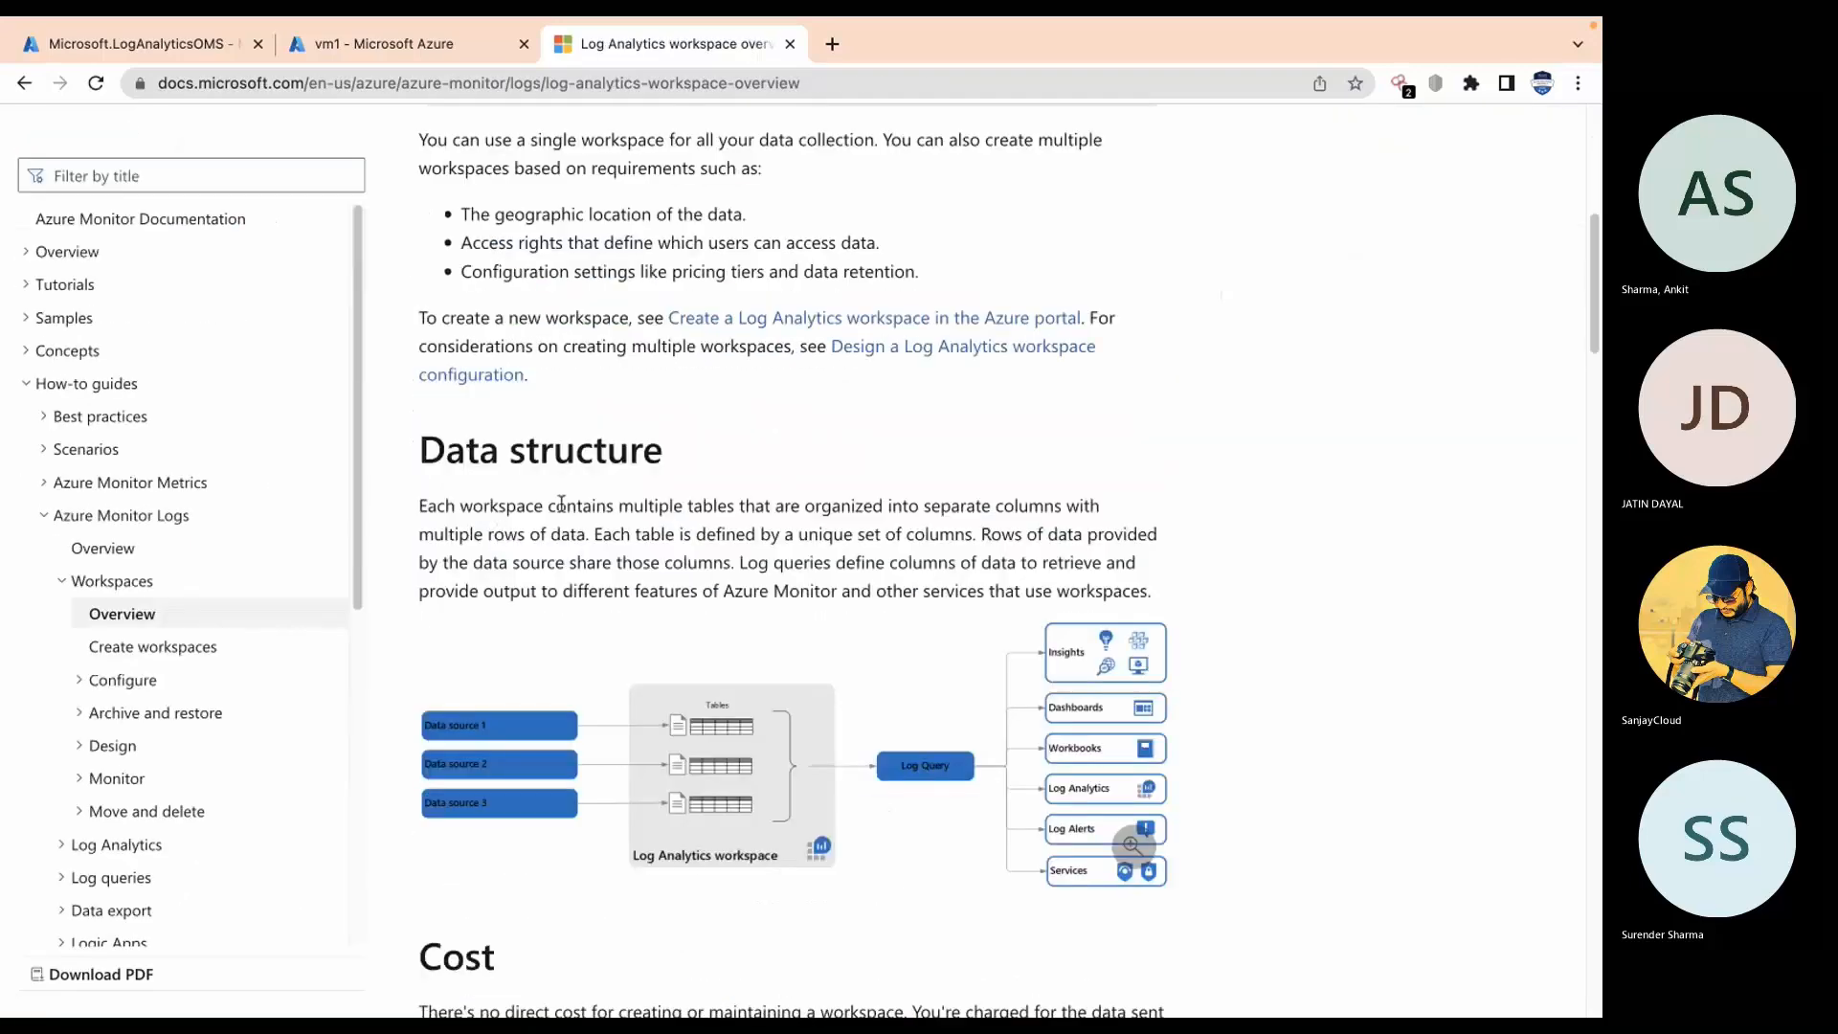
scroll(570, 506, down, 5)
scroll(582, 498, down, 6)
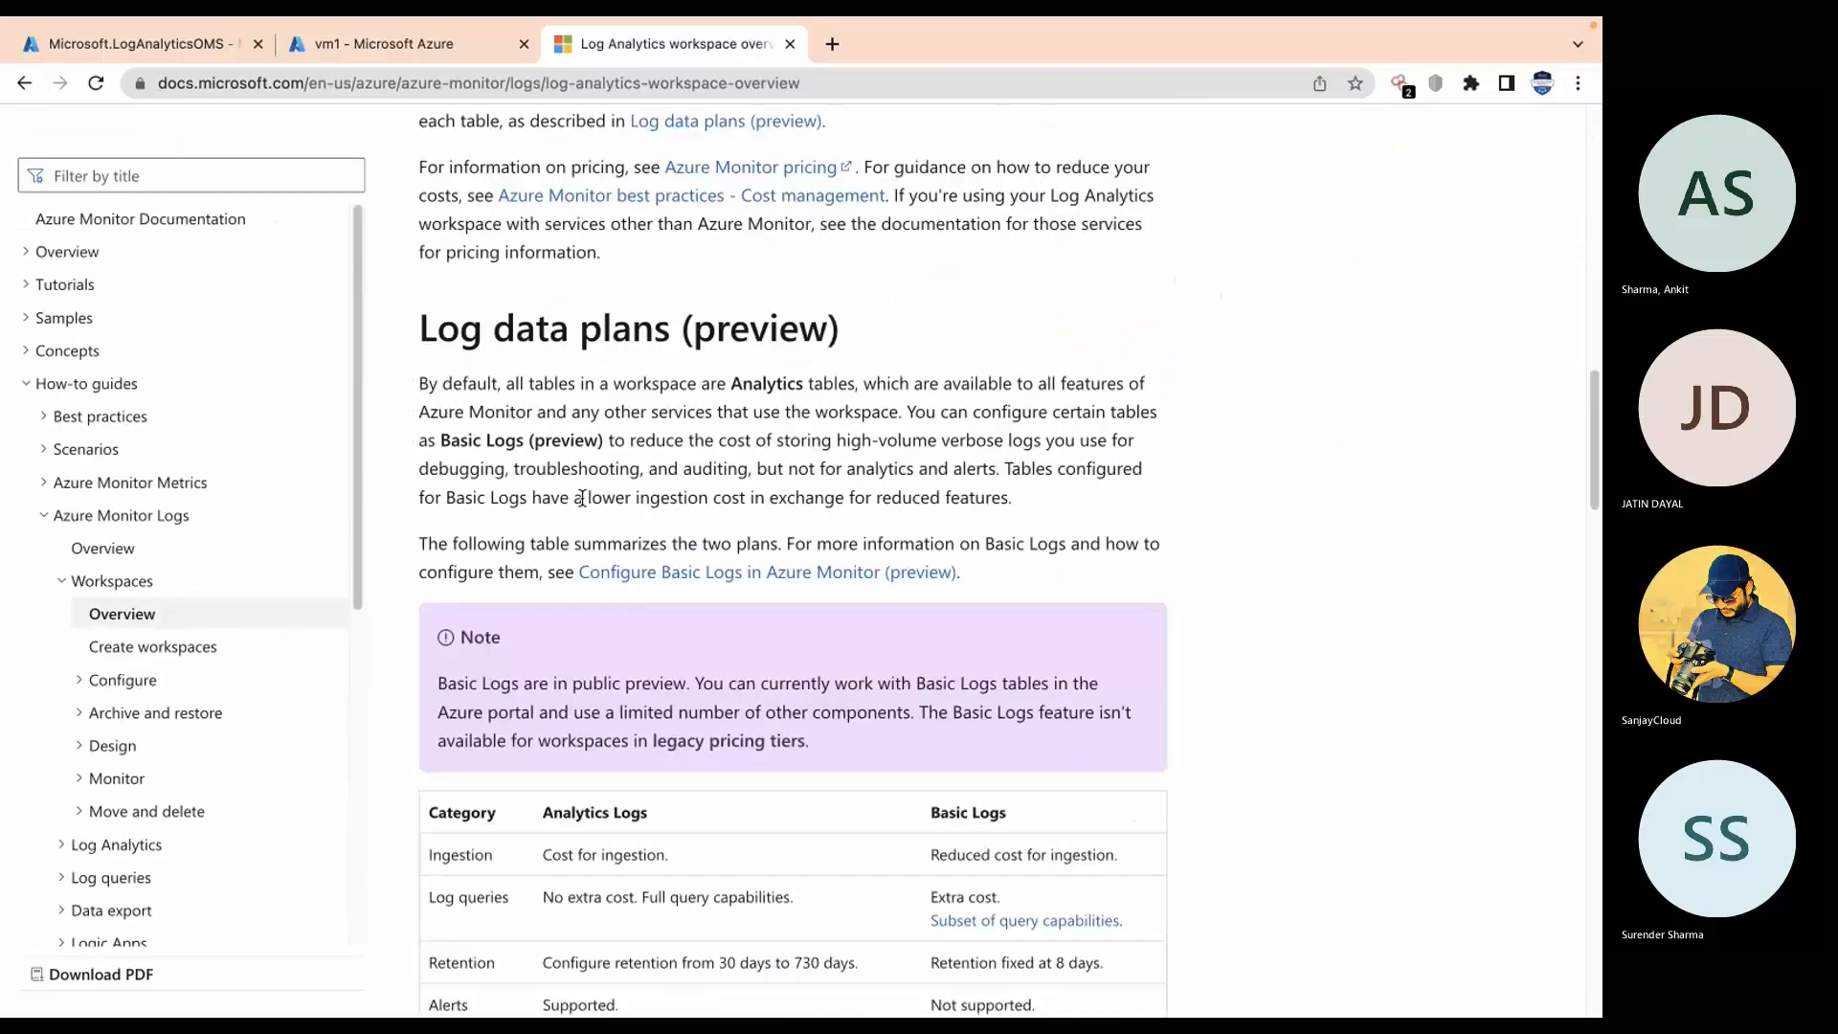
scroll(582, 499, down, 8)
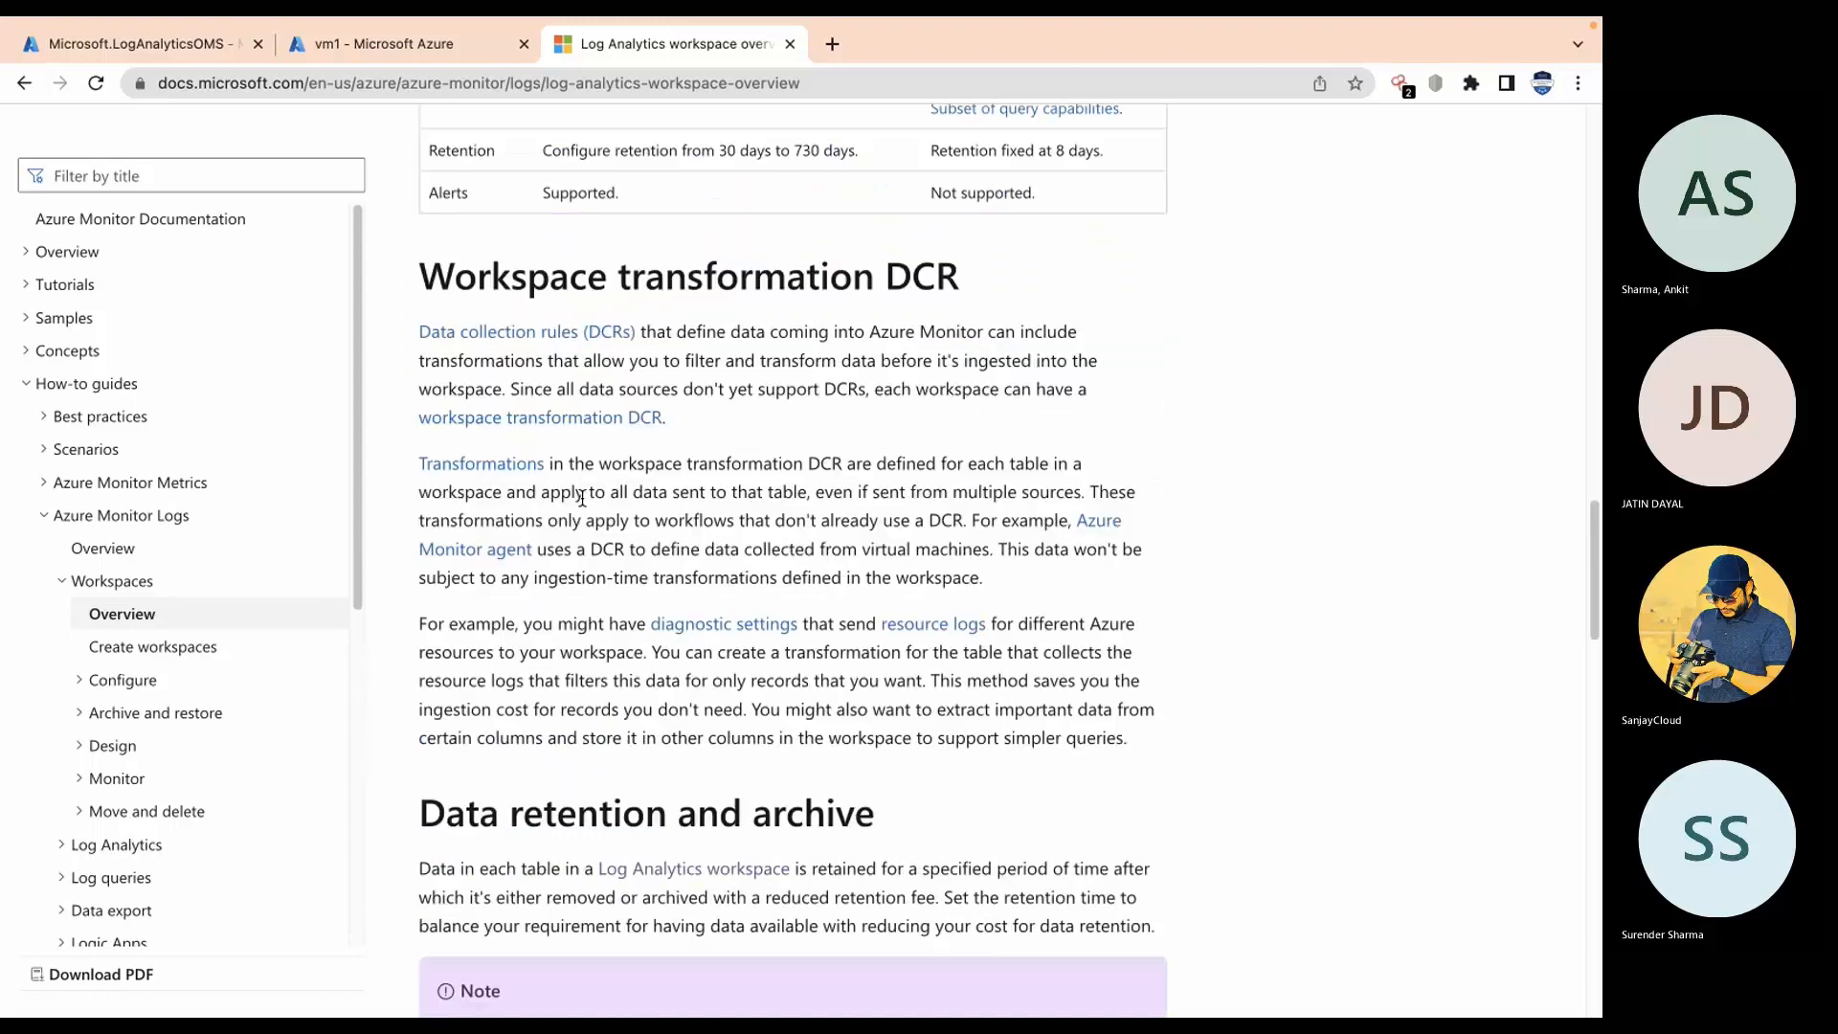
scroll(582, 498, up, 18)
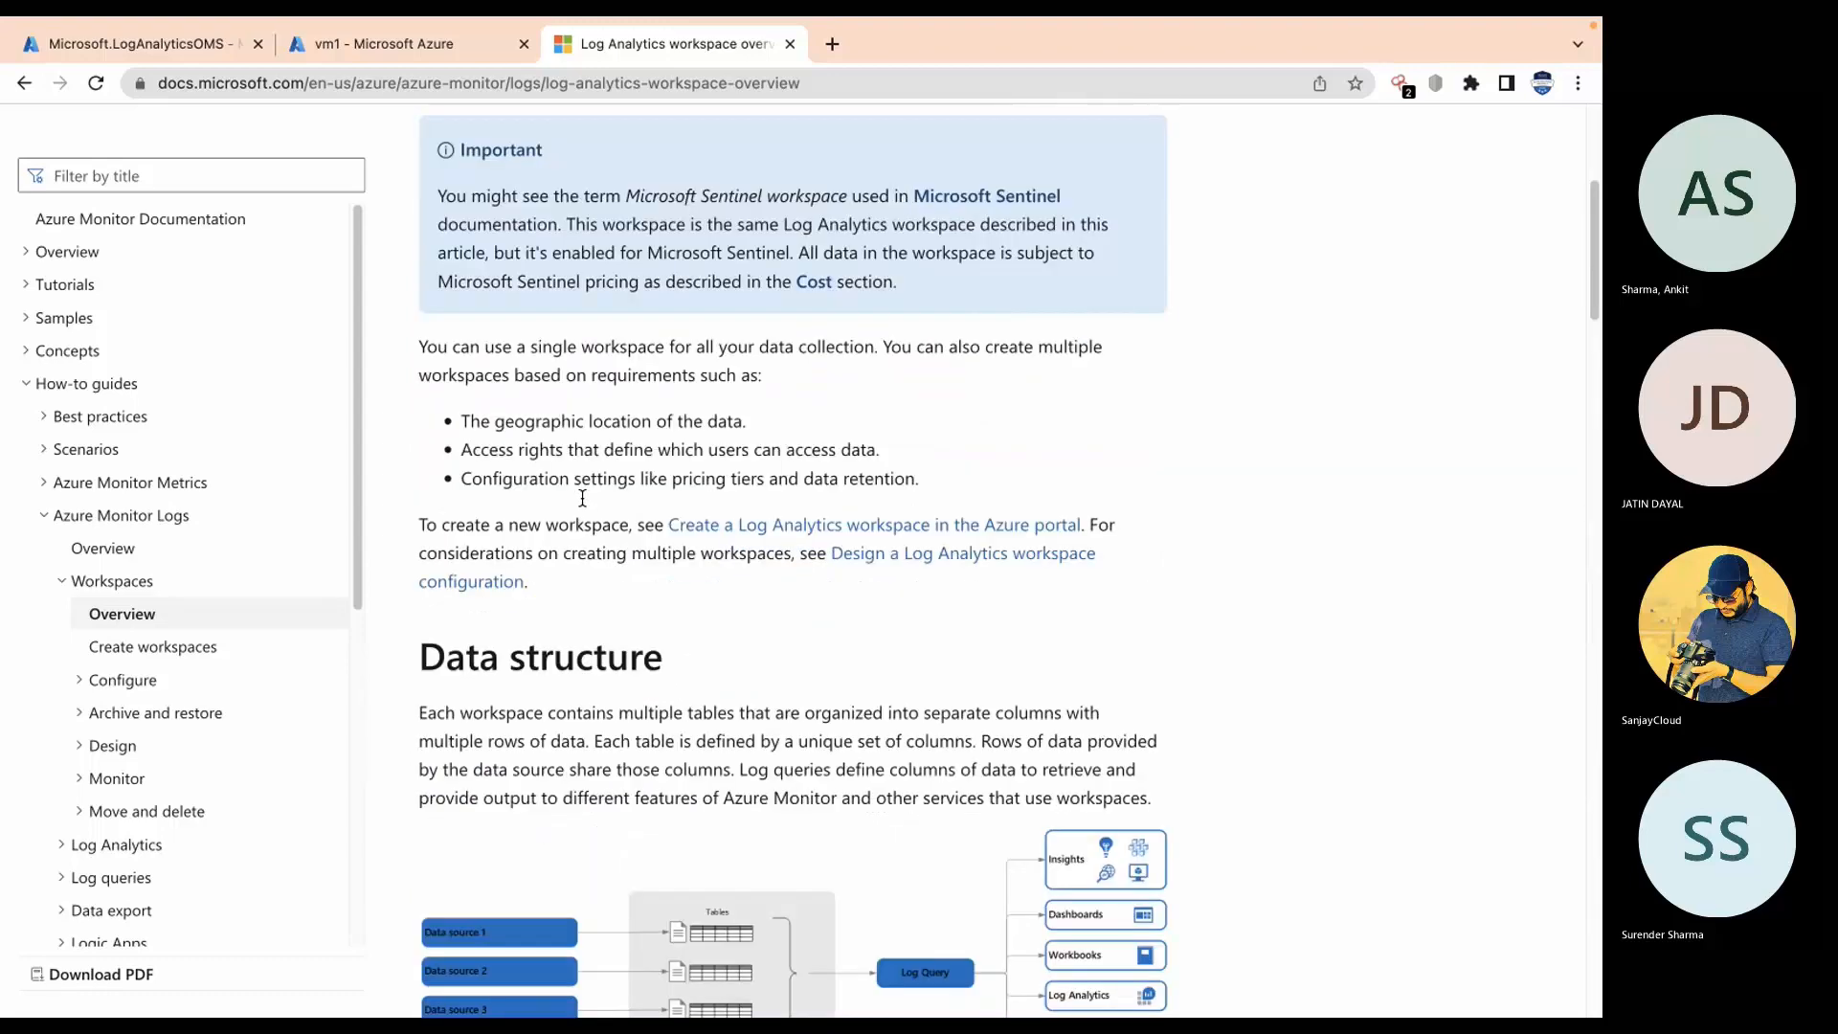
scroll(582, 498, up, 5)
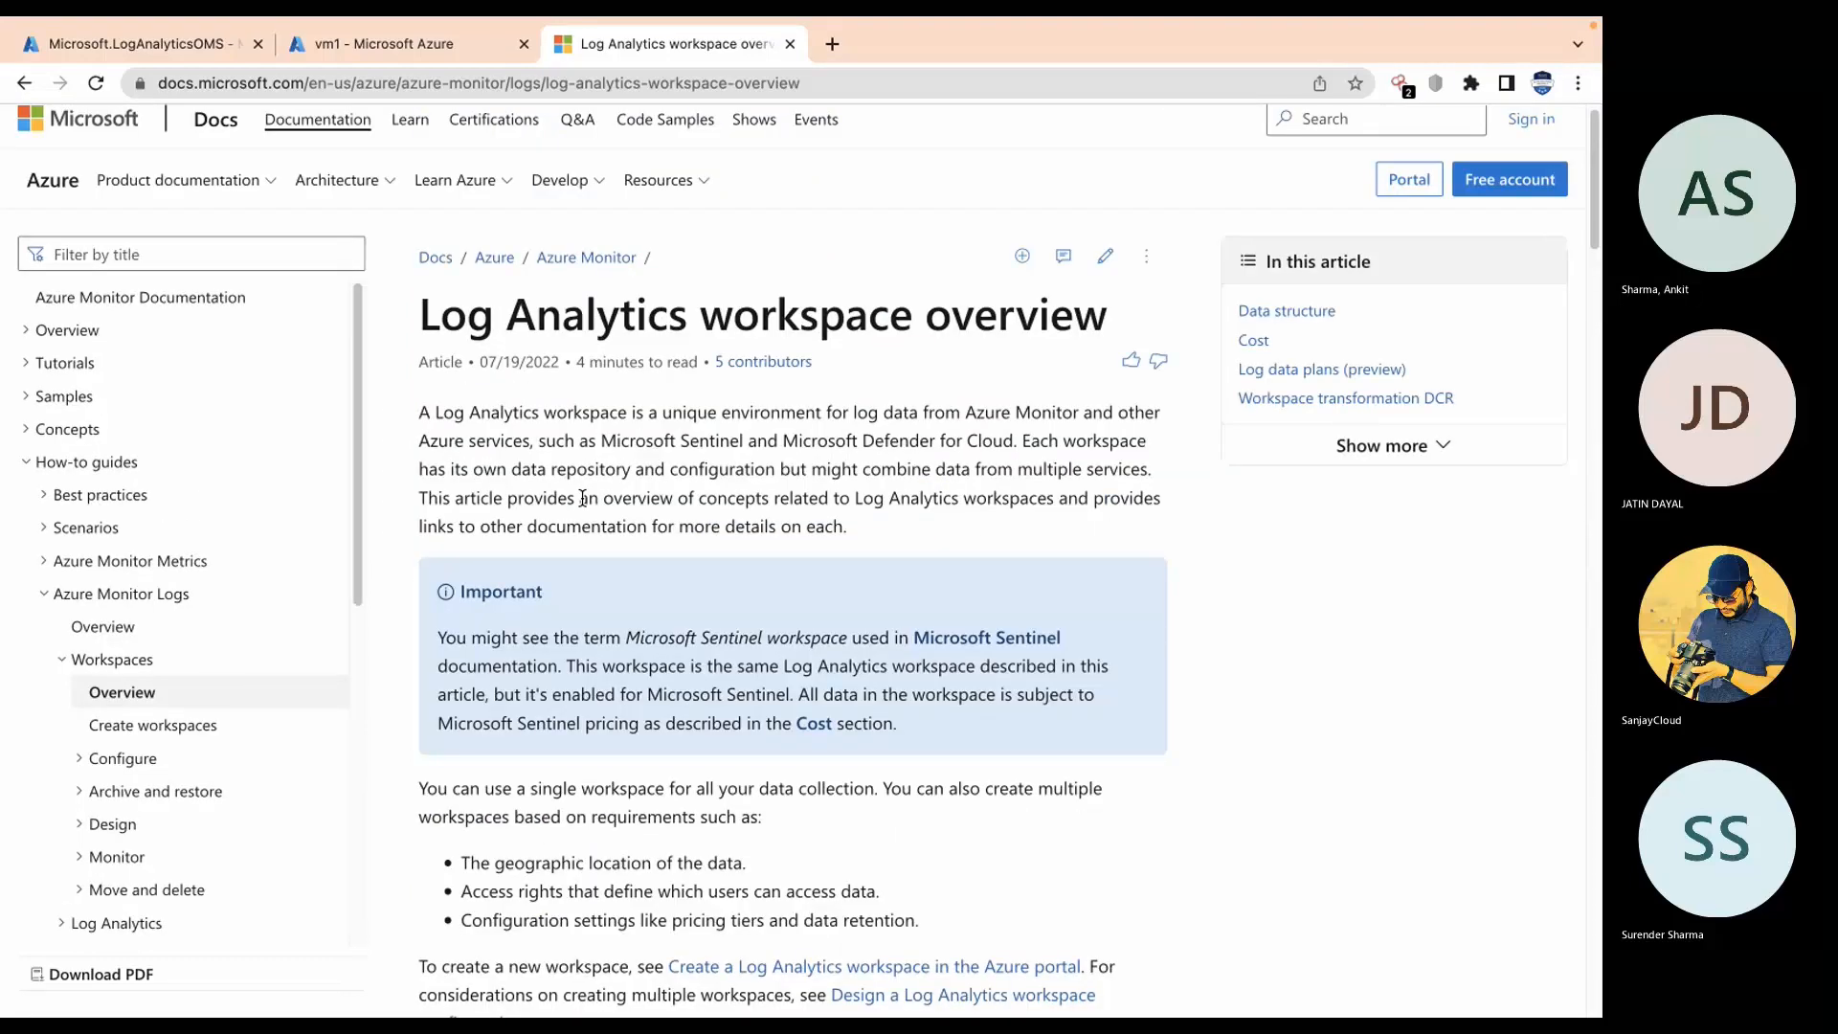
scroll(582, 498, up, 1)
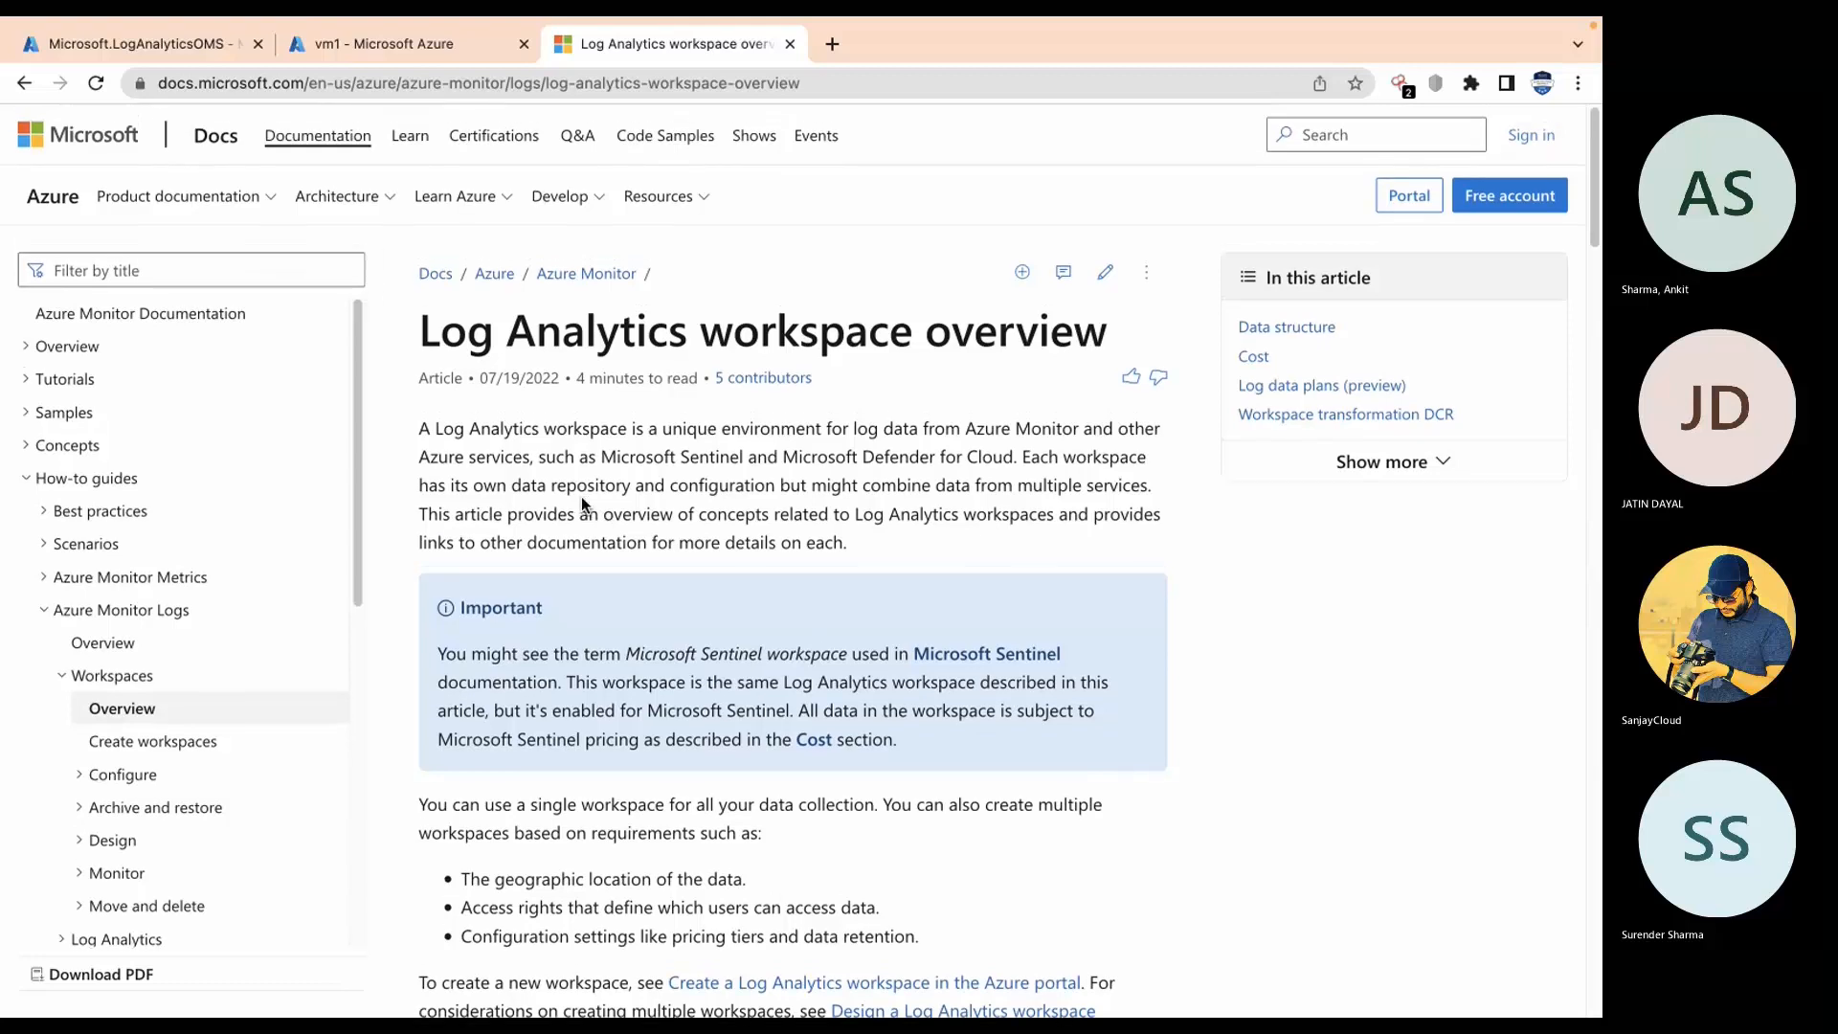
Step: Skim the Log Analytics tutorial article, then move to the Query the Activity Log slide
click(26, 87)
scroll(415, 549, down, 6)
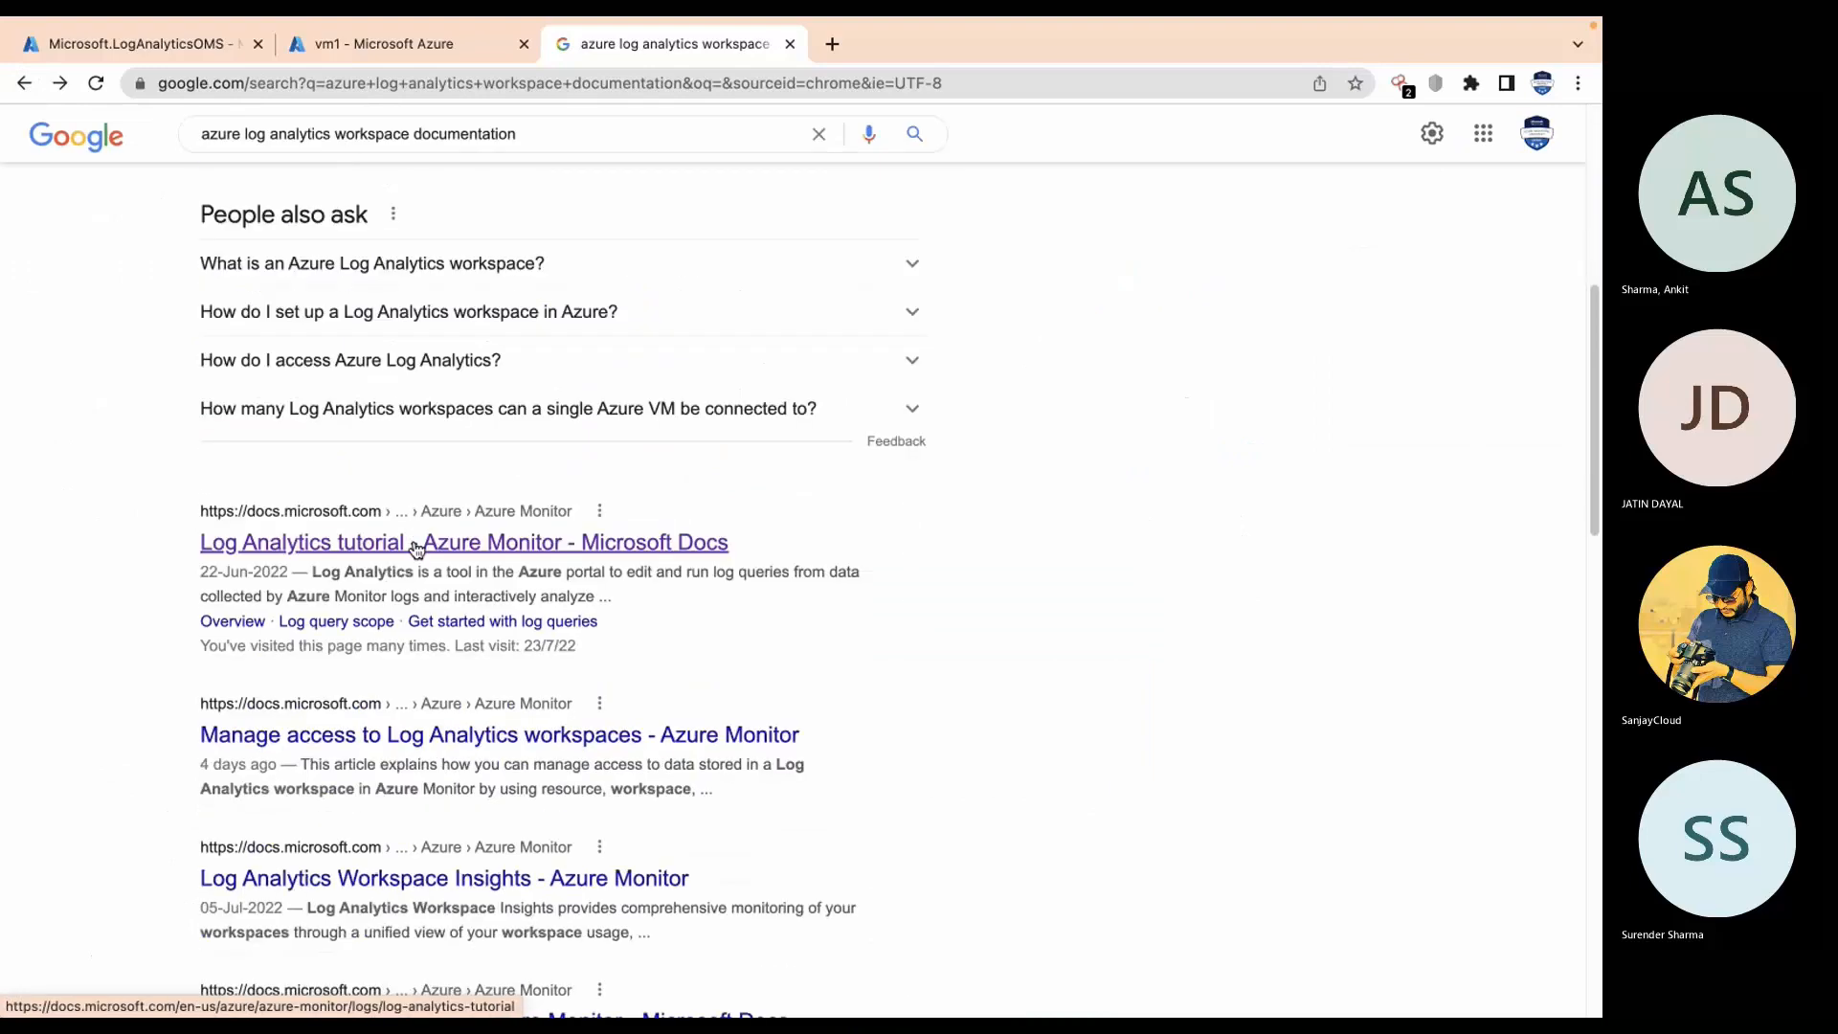
click(415, 549)
scroll(904, 607, down, 4)
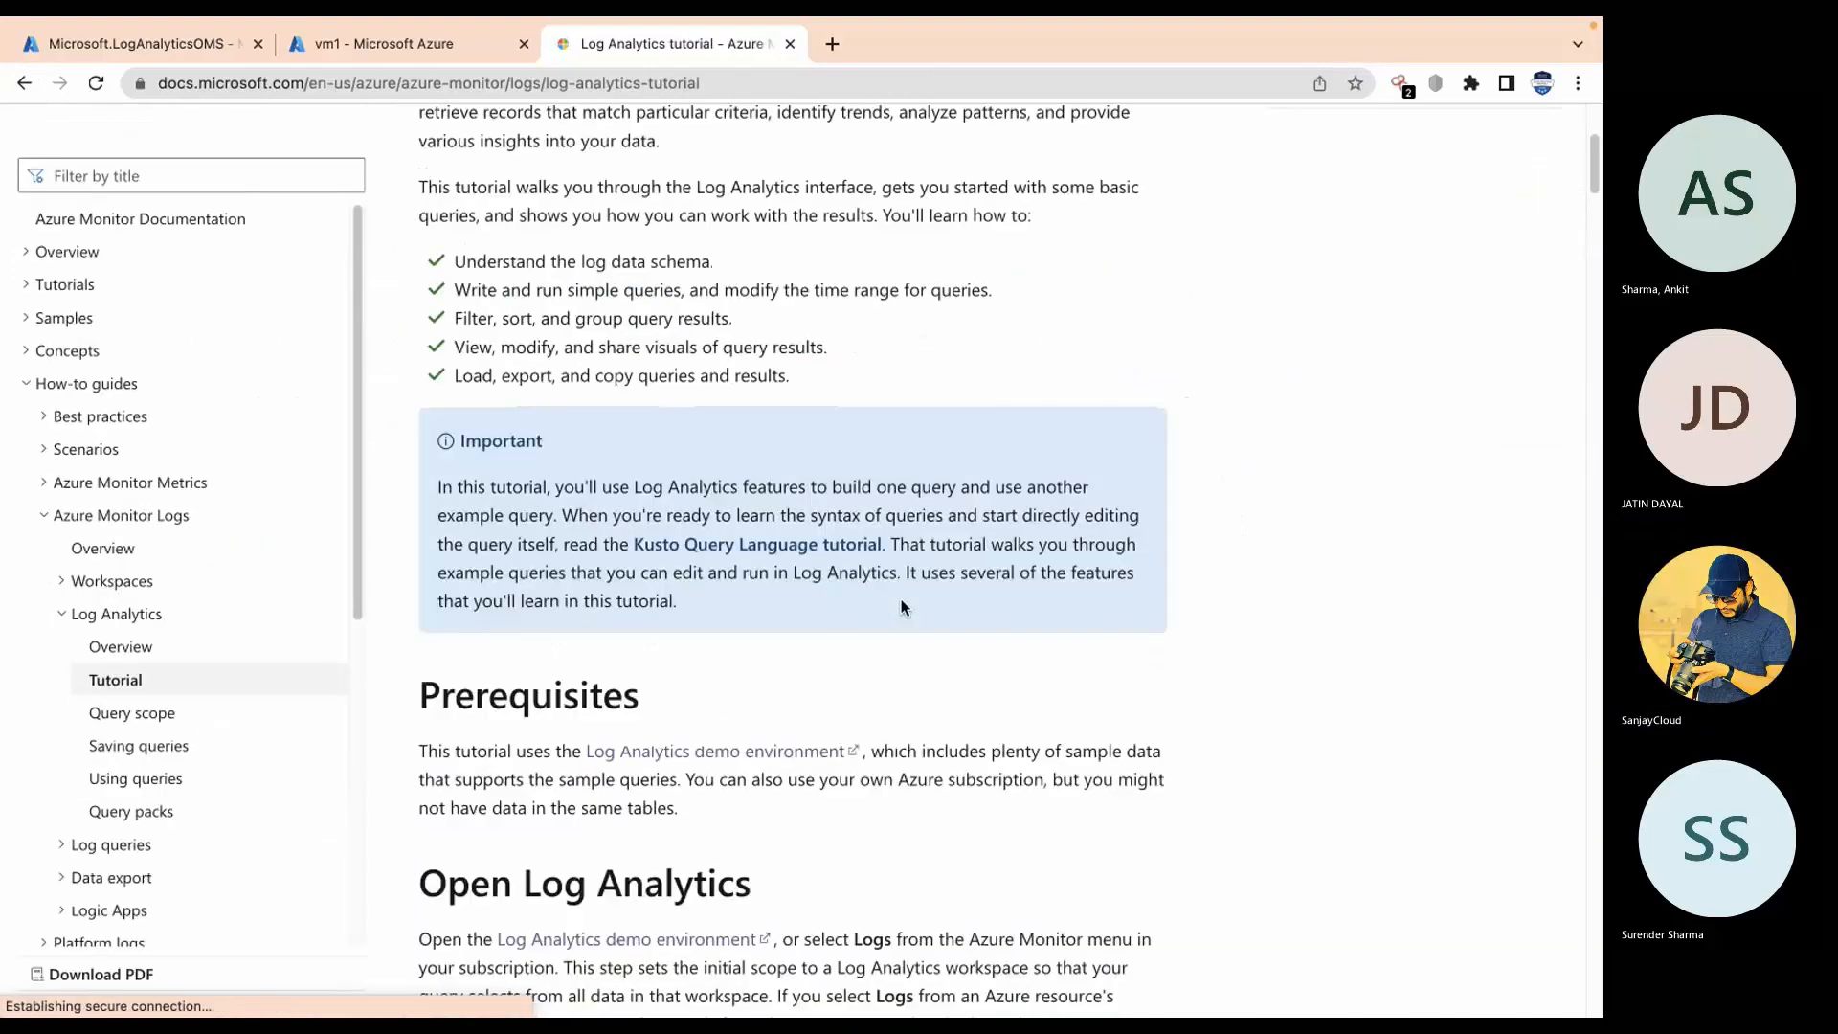
scroll(901, 607, down, 2)
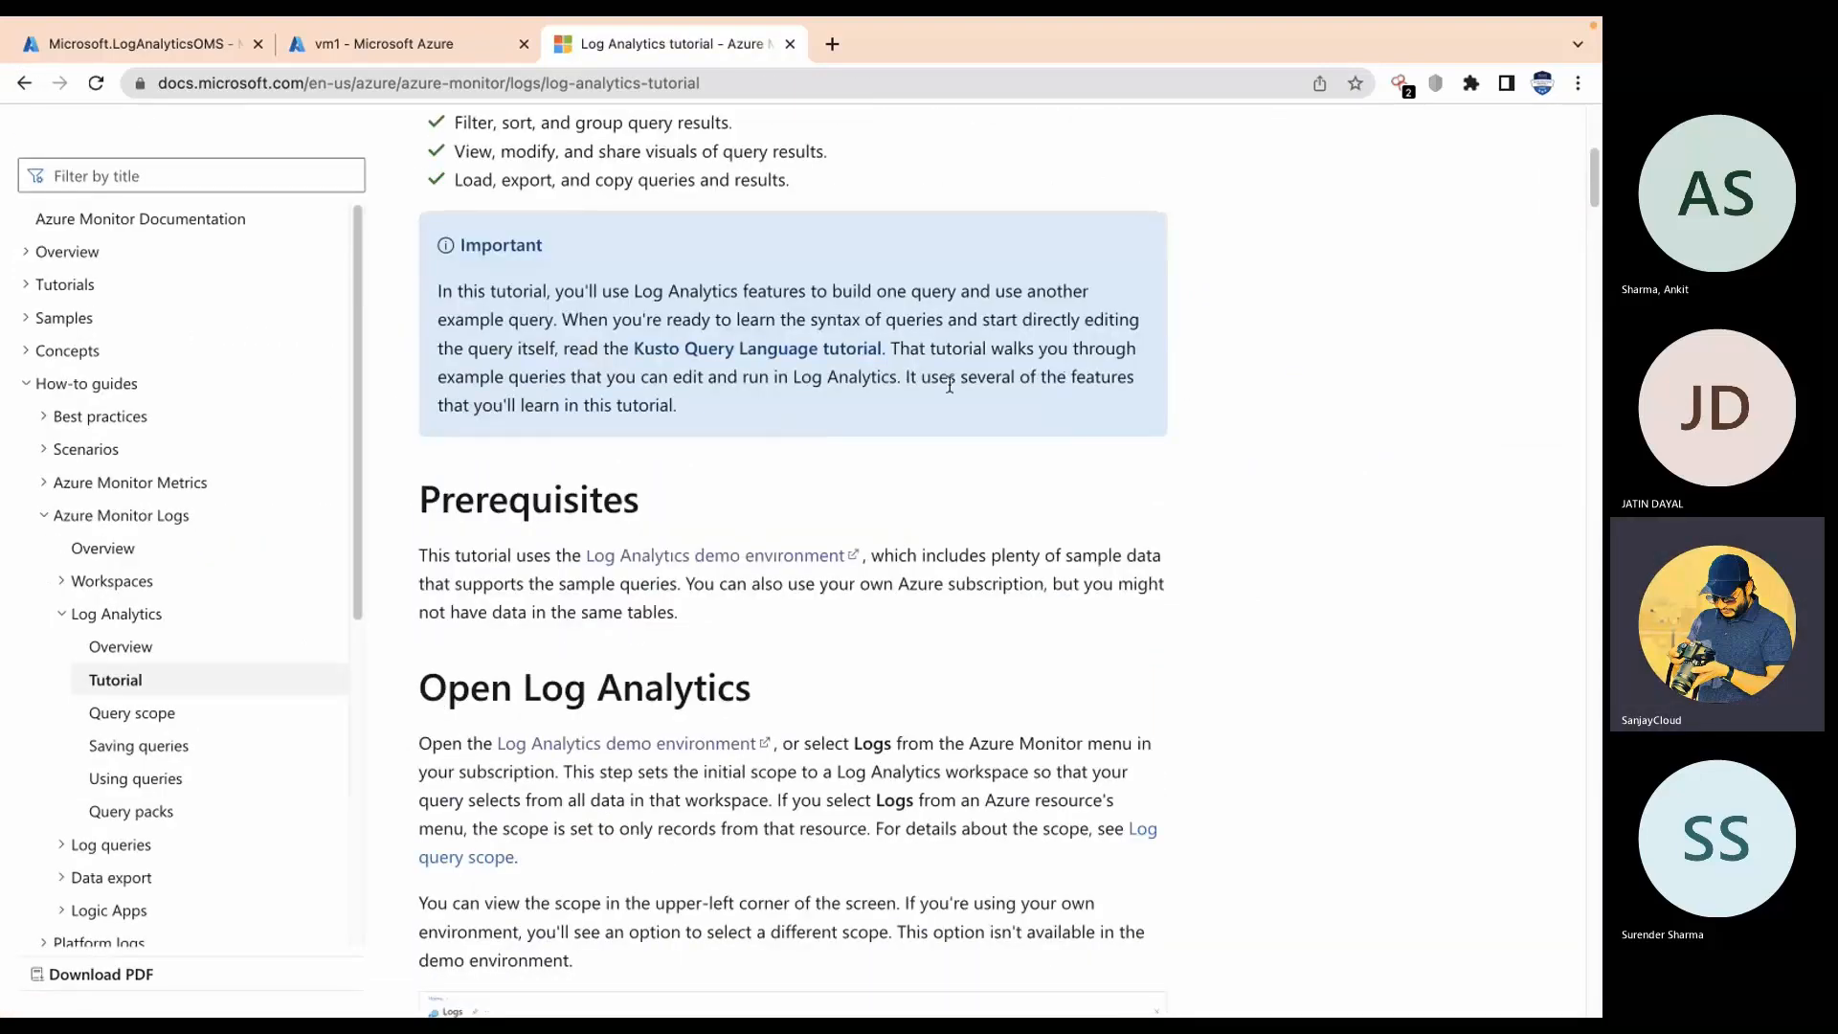
key(ctrl+Right)
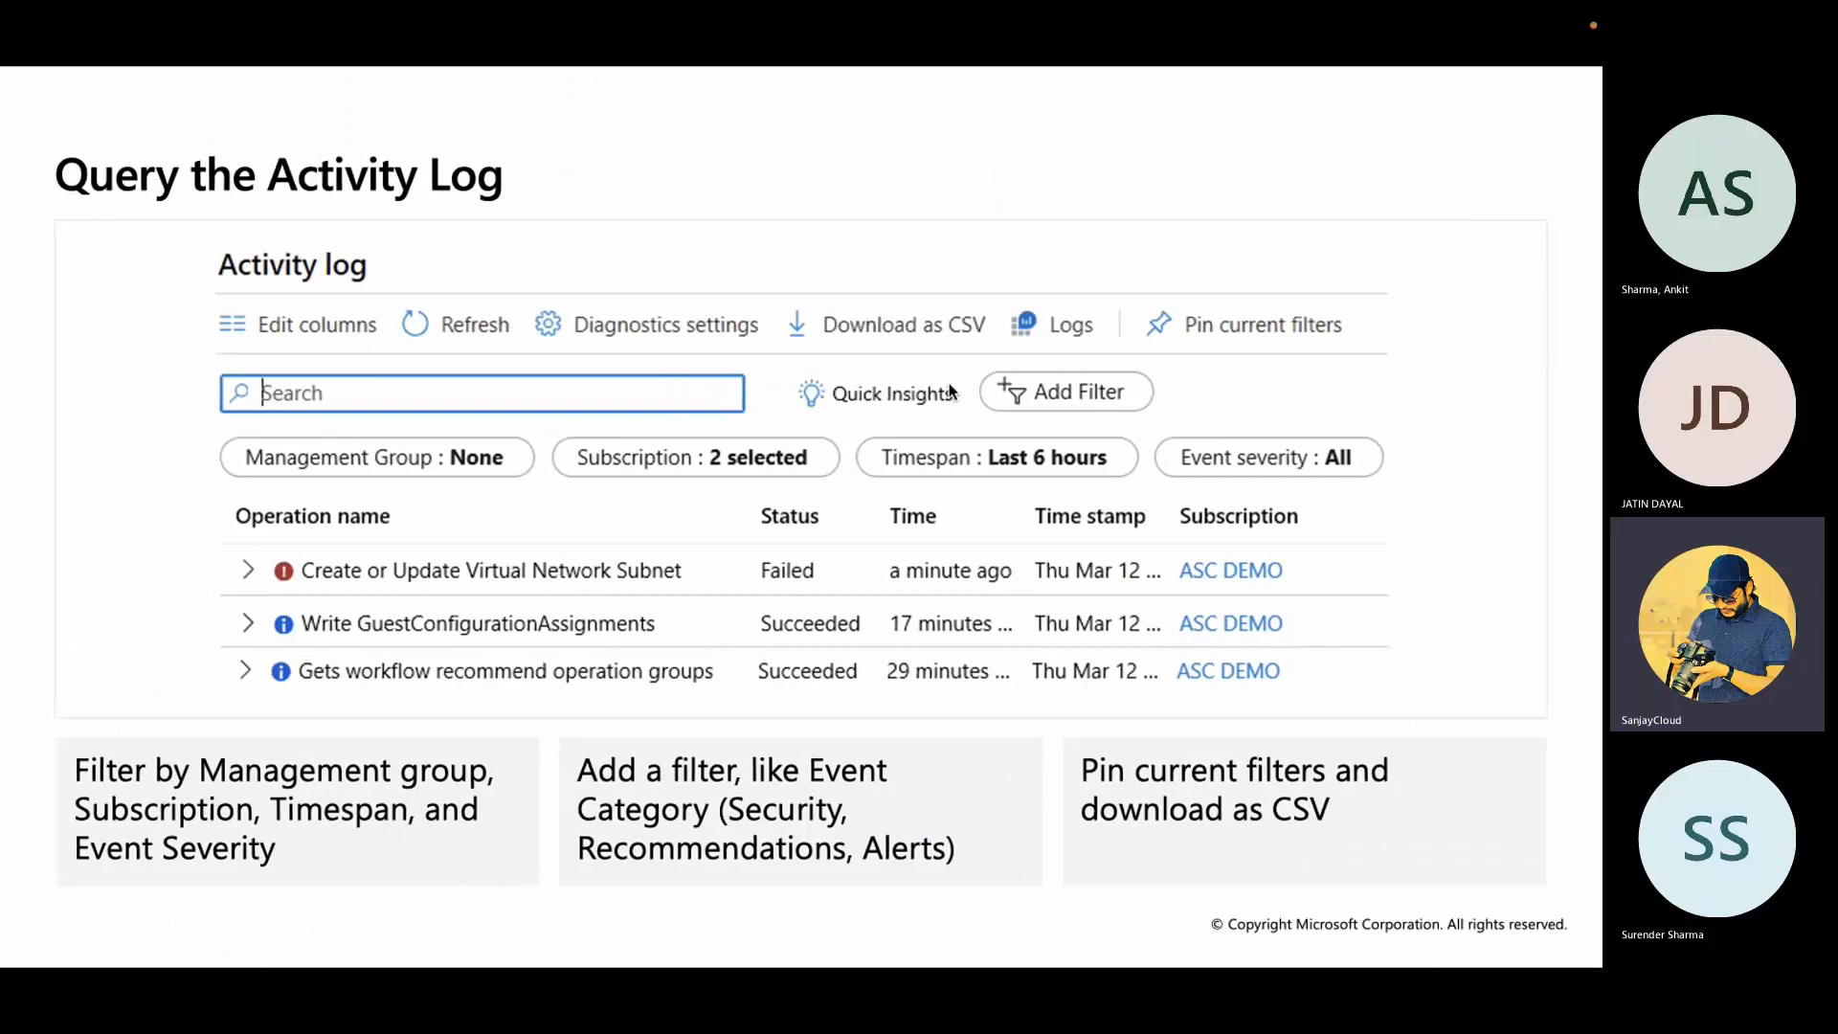
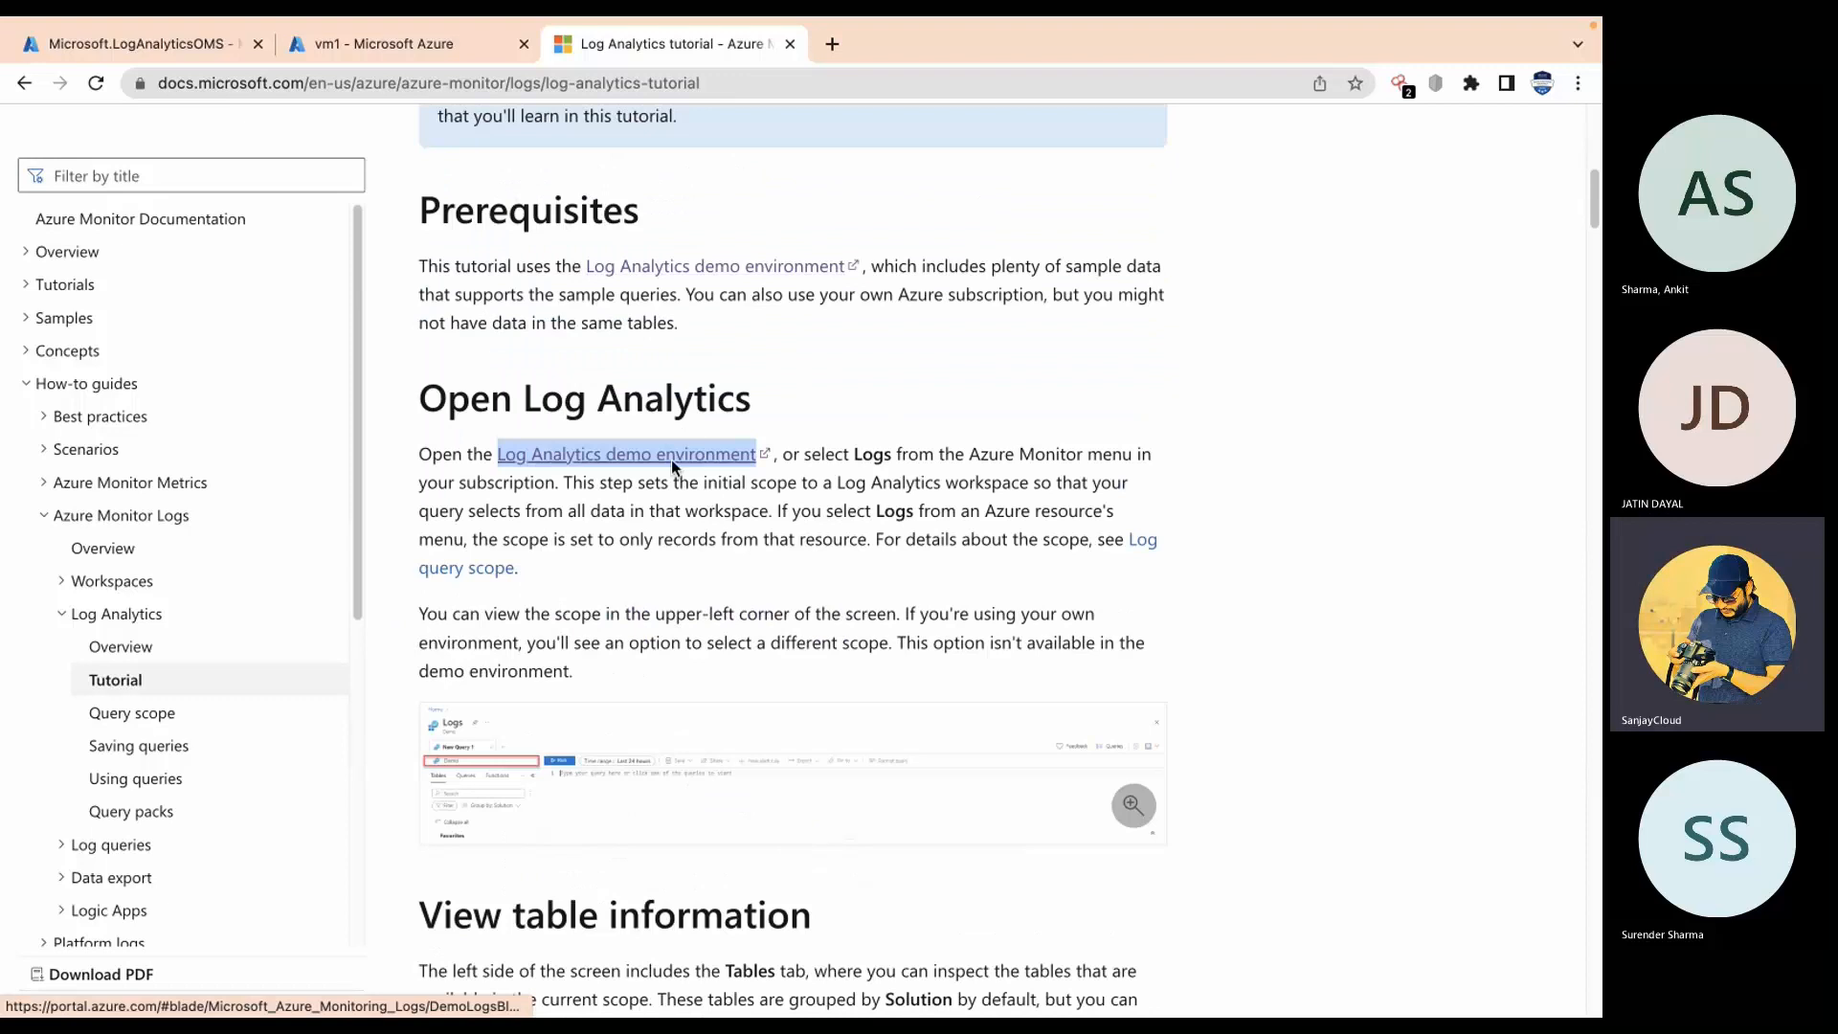
Step: Bring up the options for the 'Log Analytics demo environment' link, then dismiss the menu
right_click(670, 457)
key(Escape)
Step: Launch the Log Analytics demo environment, dismiss the credit notification, and place the cursor in New Query 1
click(593, 452)
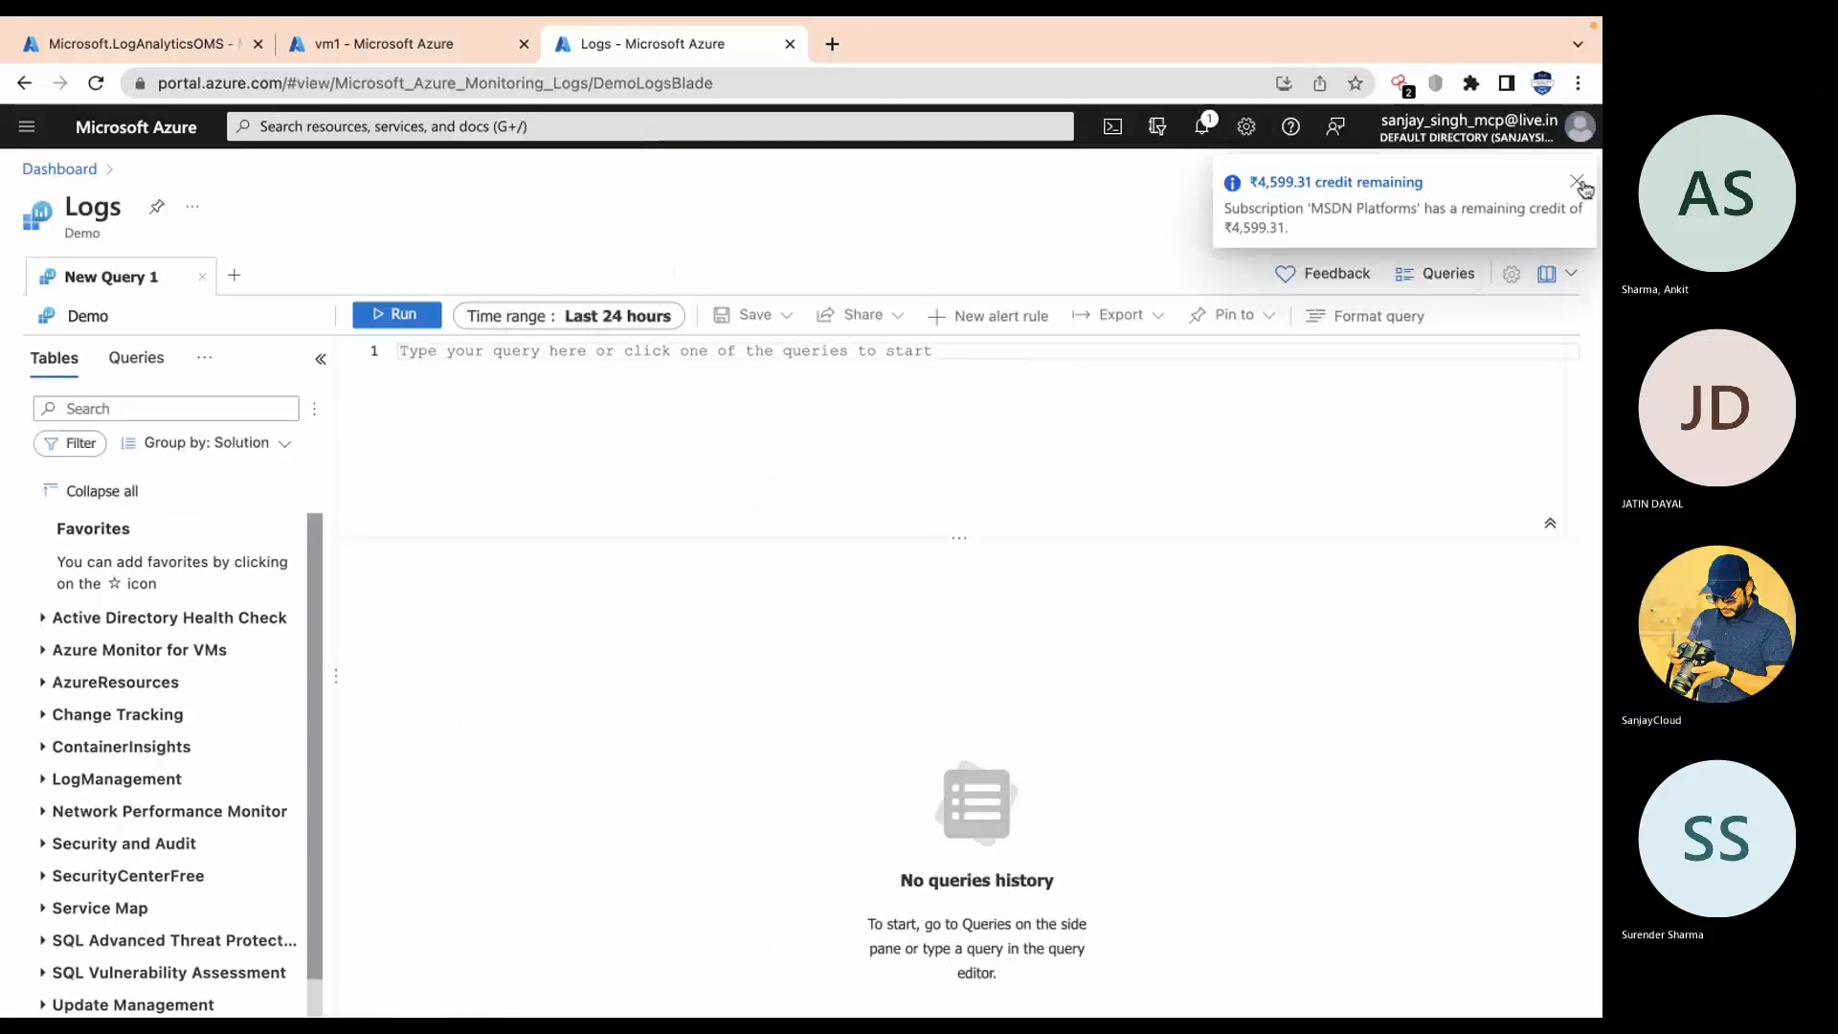
click(1578, 186)
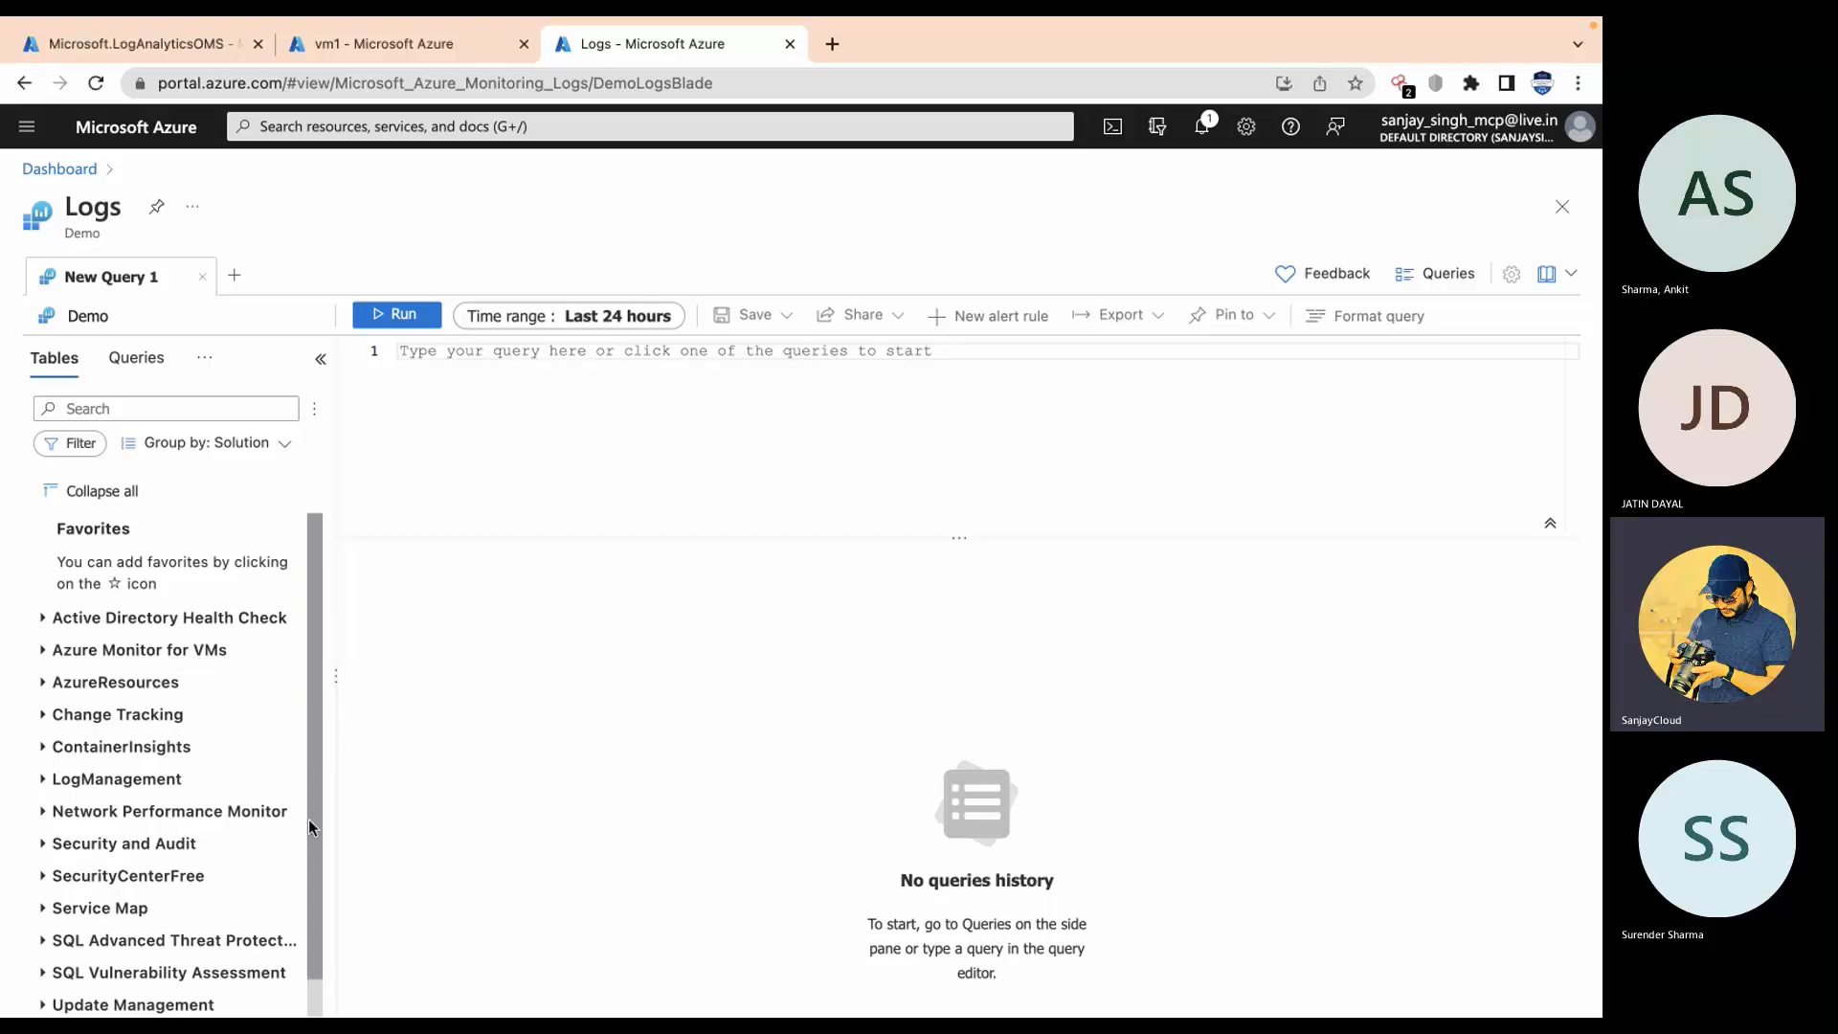
drag(302, 835, 279, 915)
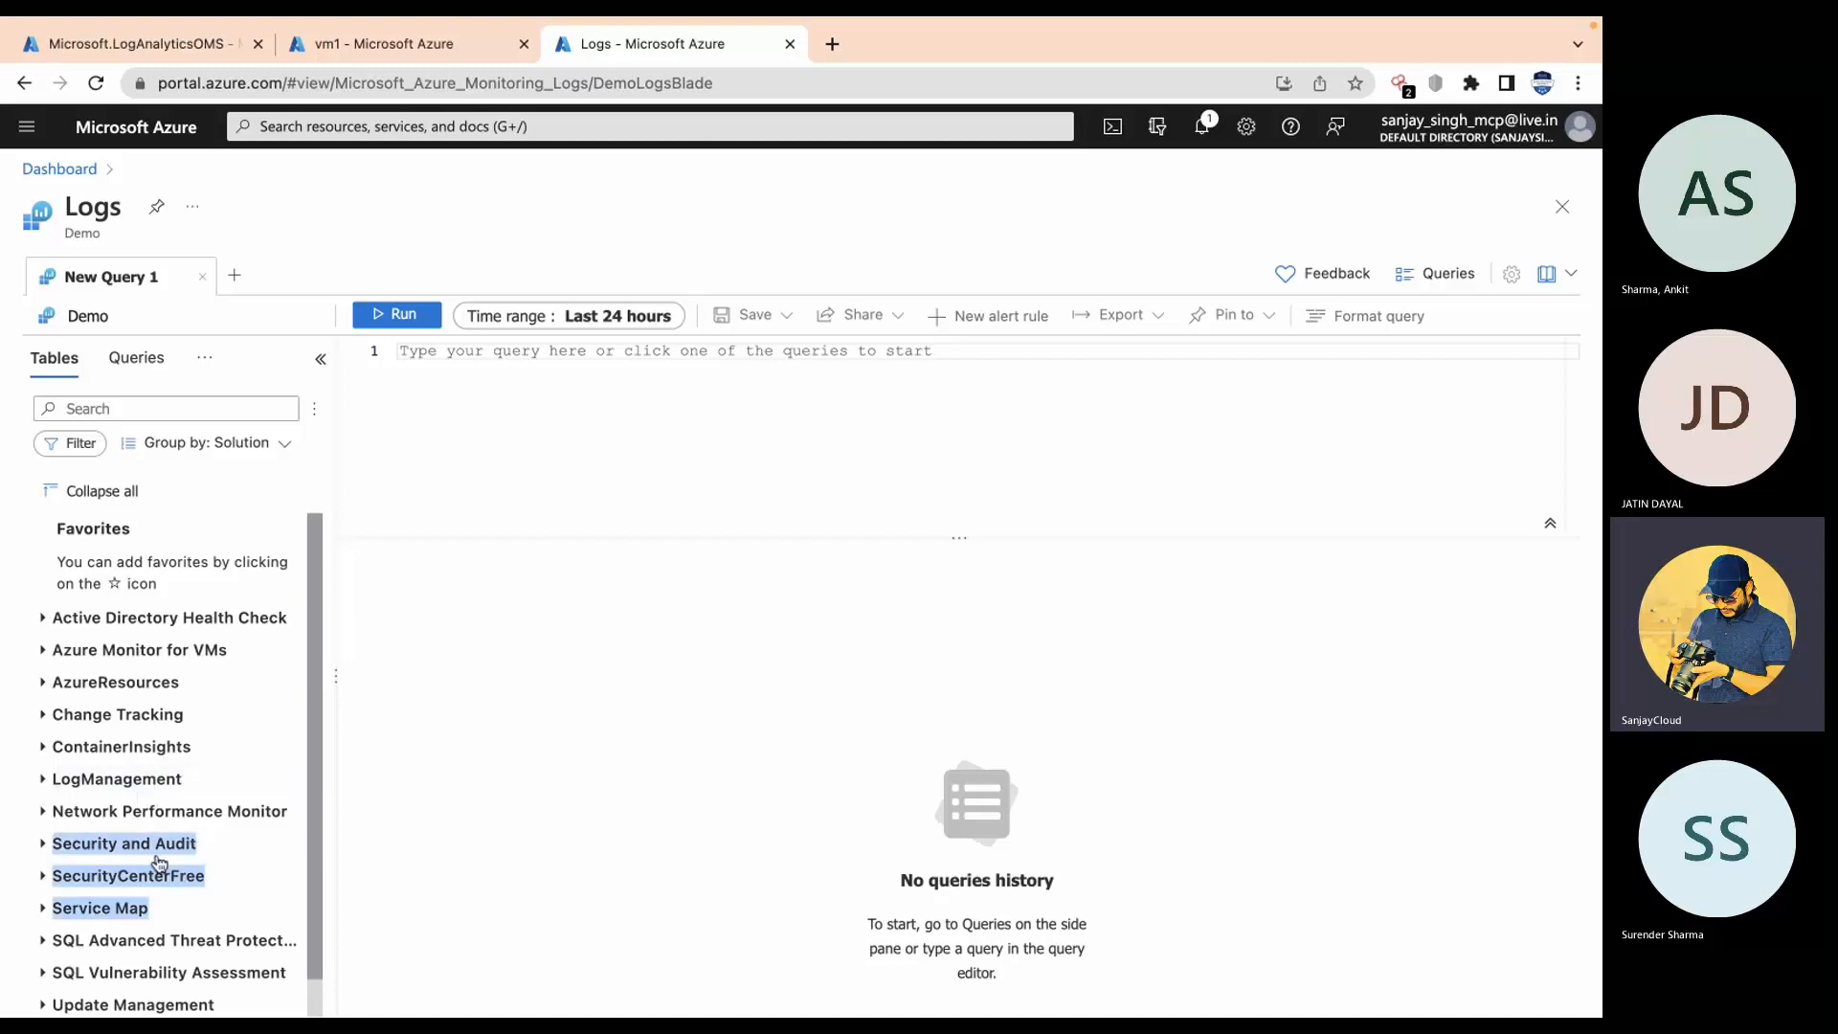
drag(312, 869, 305, 1013)
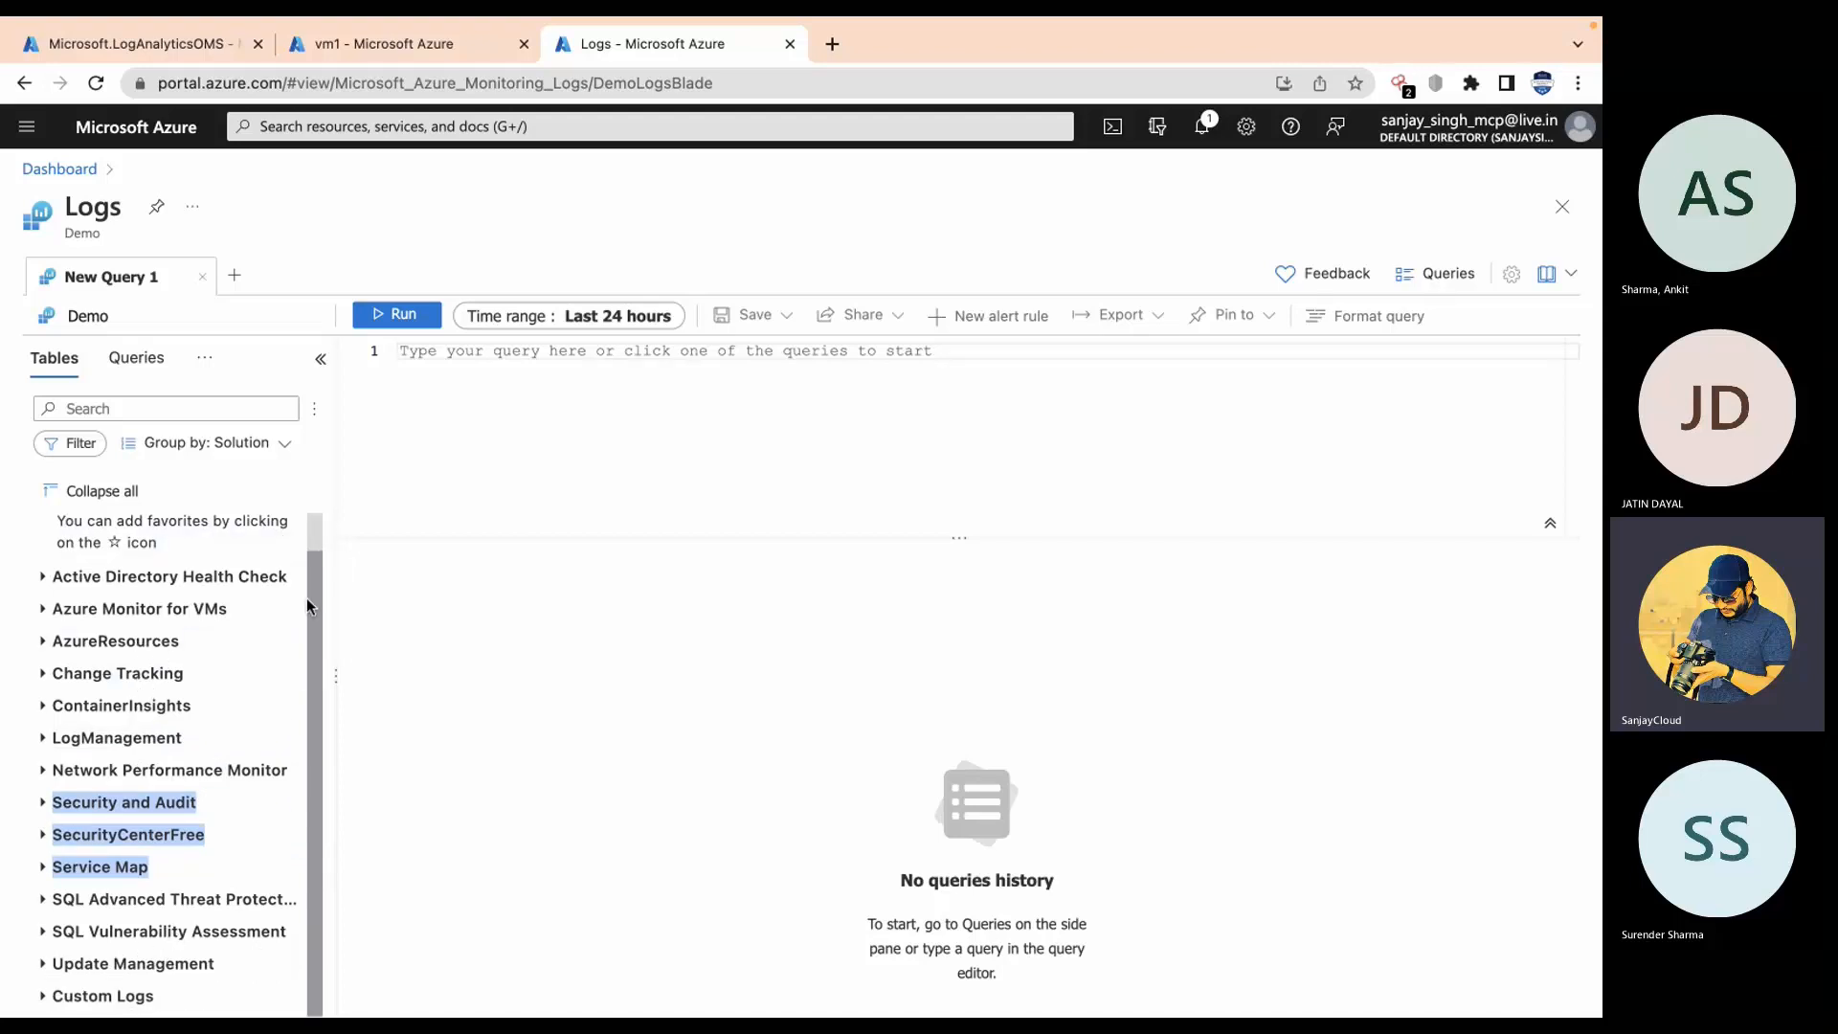
scroll(307, 597, up, 1)
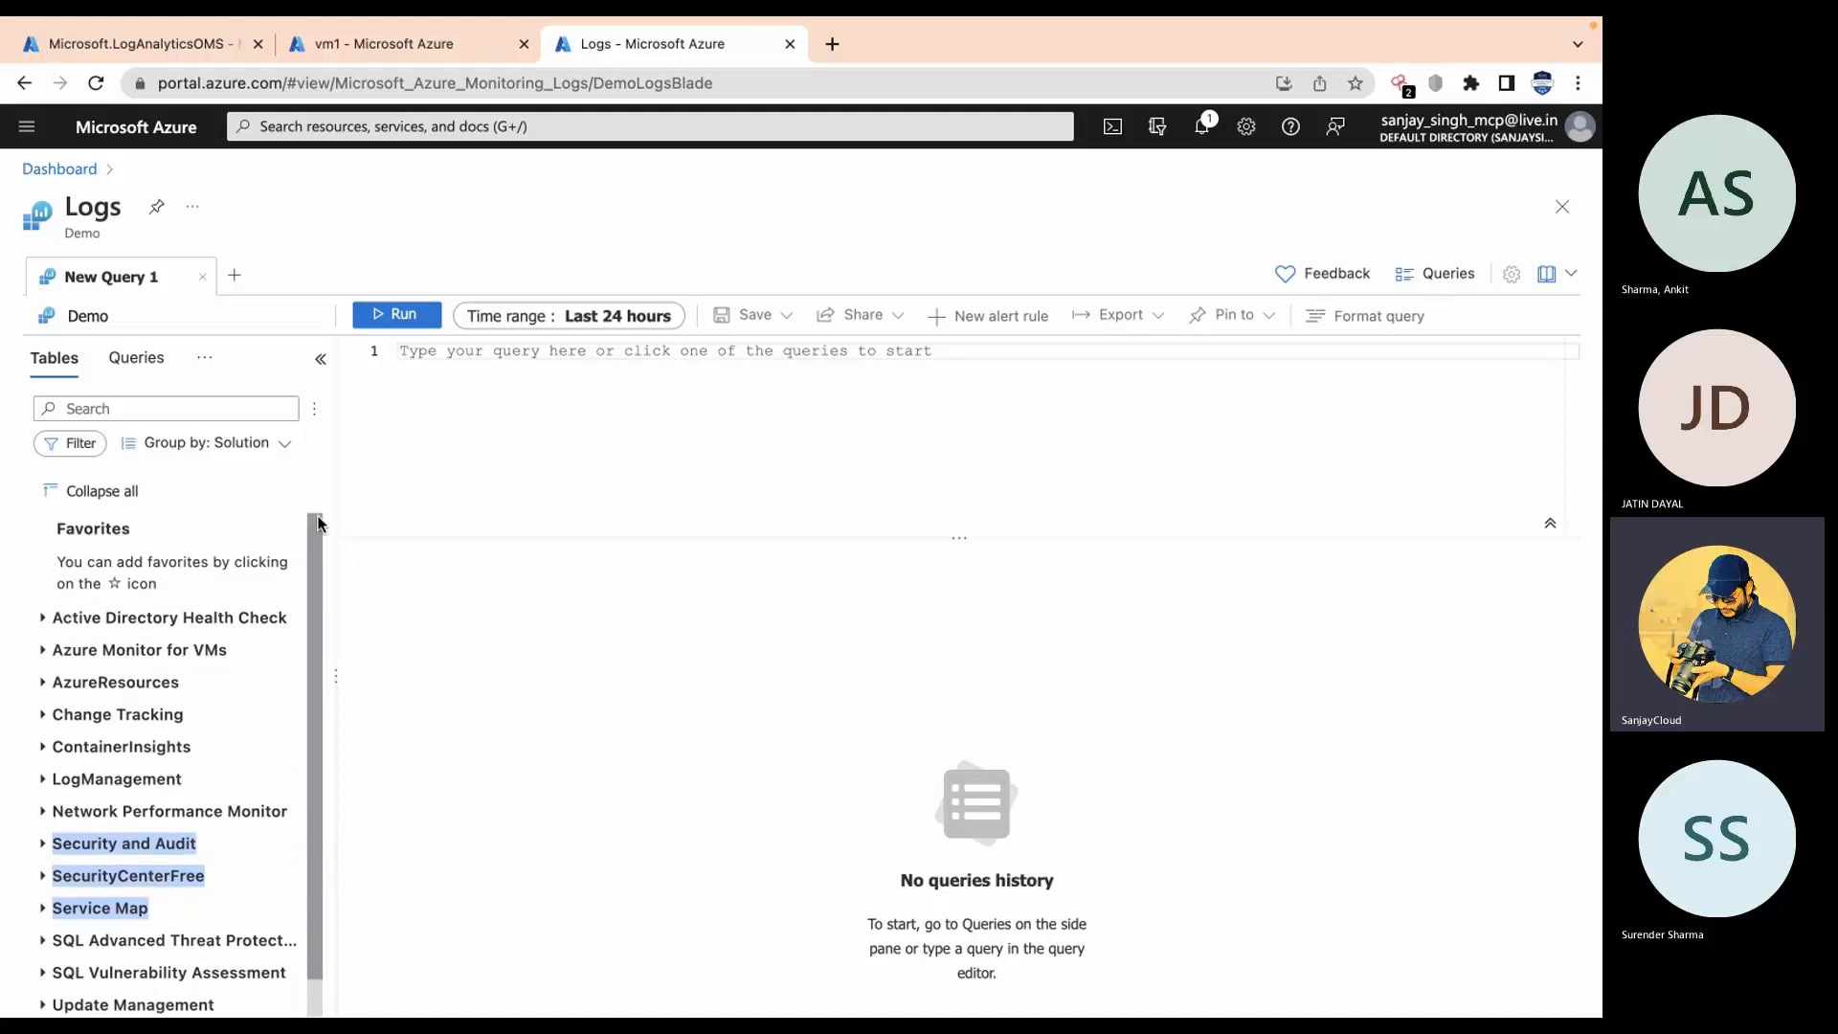
click(680, 362)
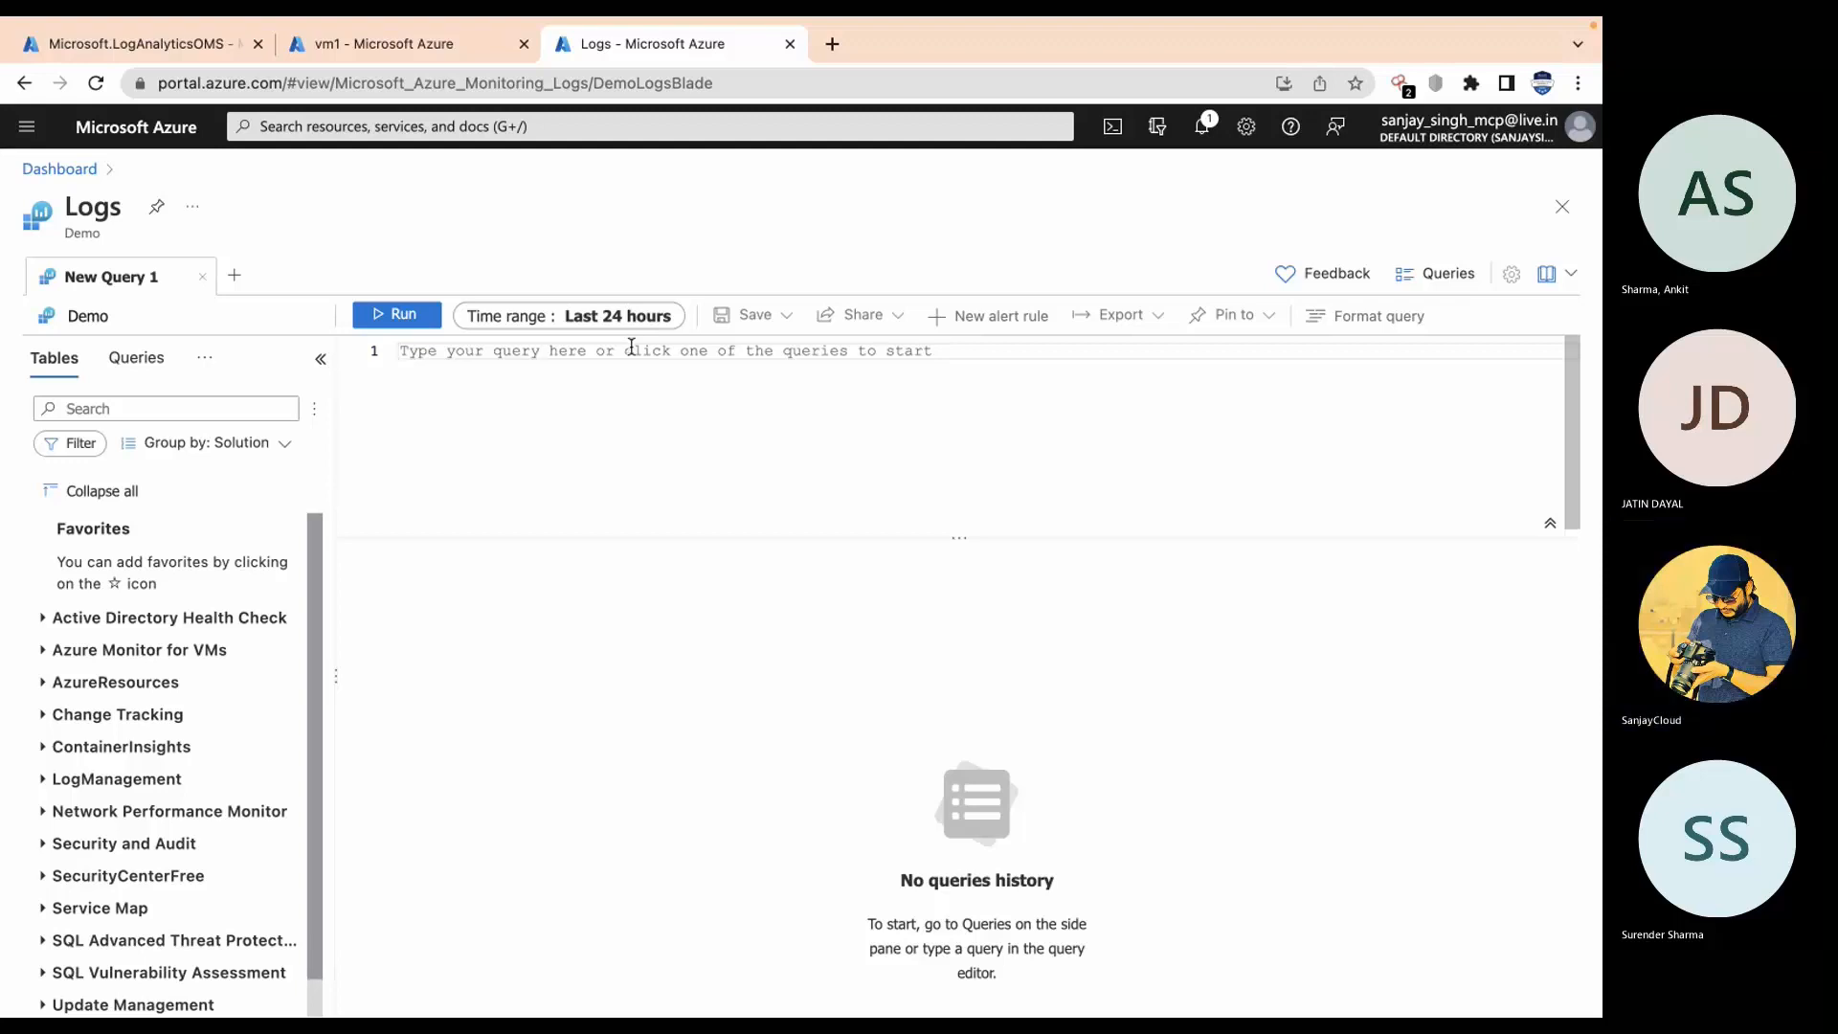
Step: Enter a Heartbeat query and run it against the demo workspace
text(Heartbeat)
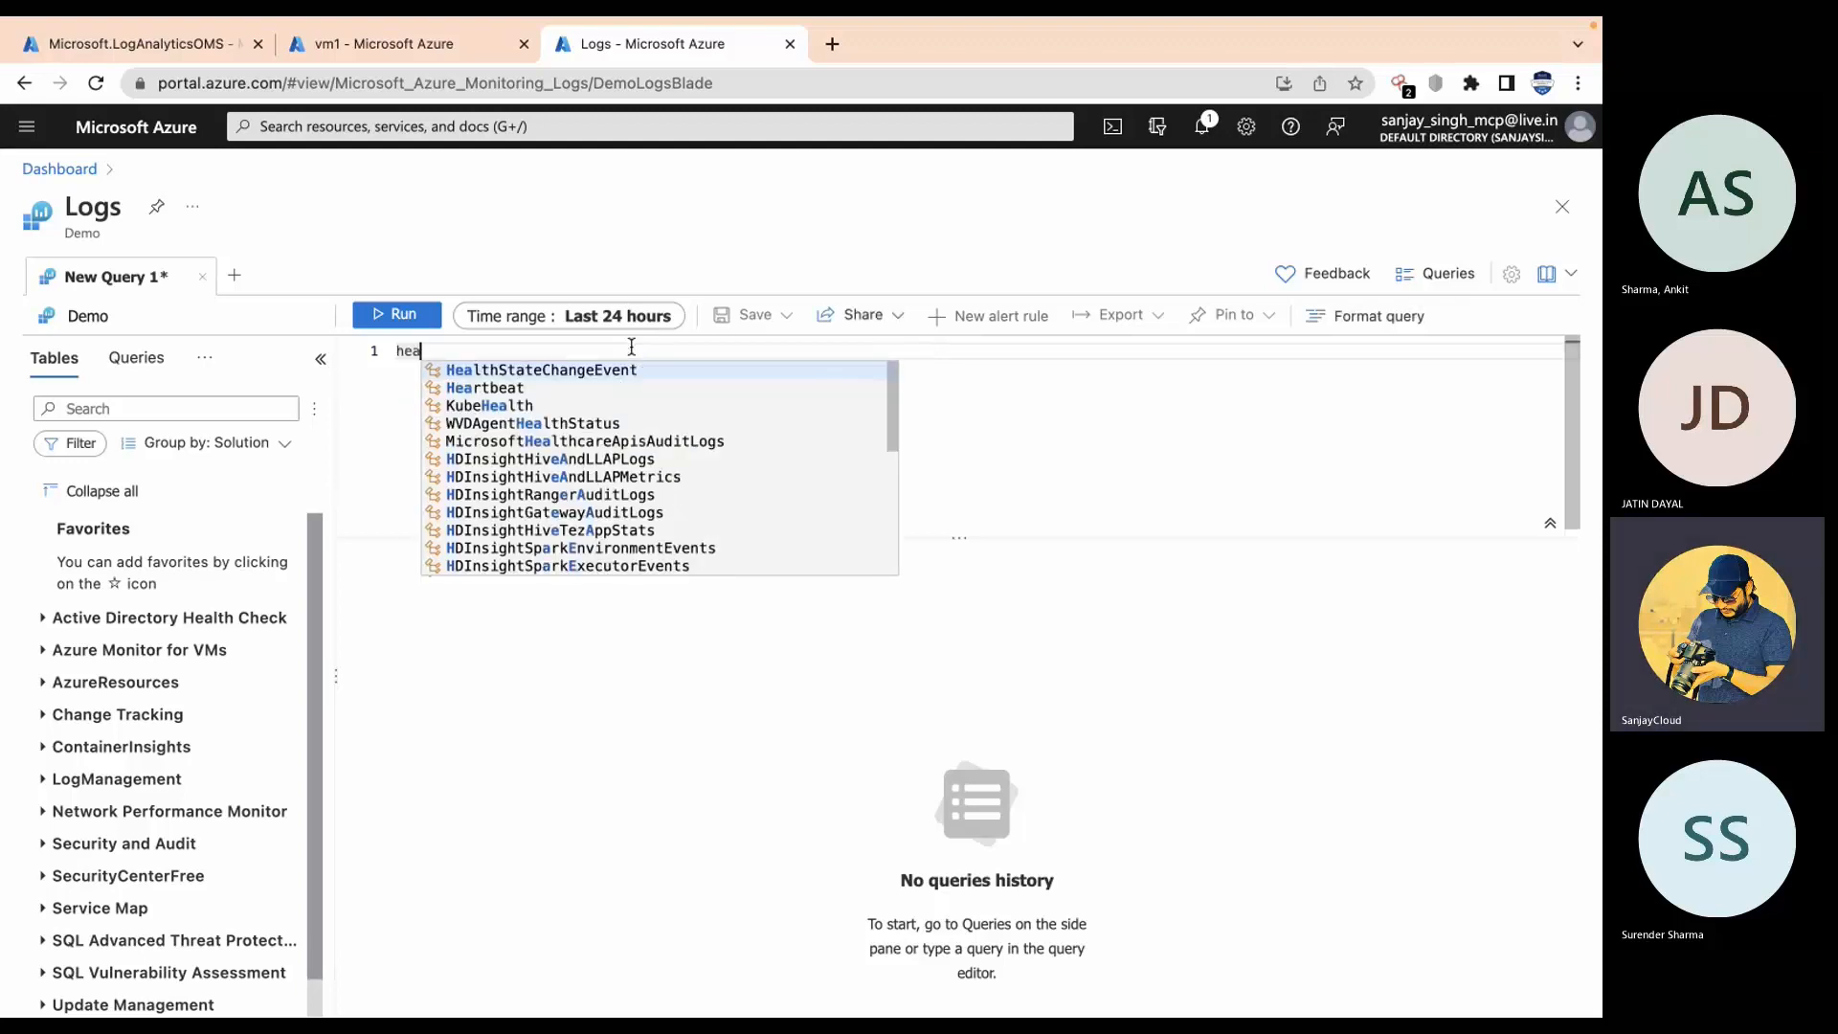
key(Return)
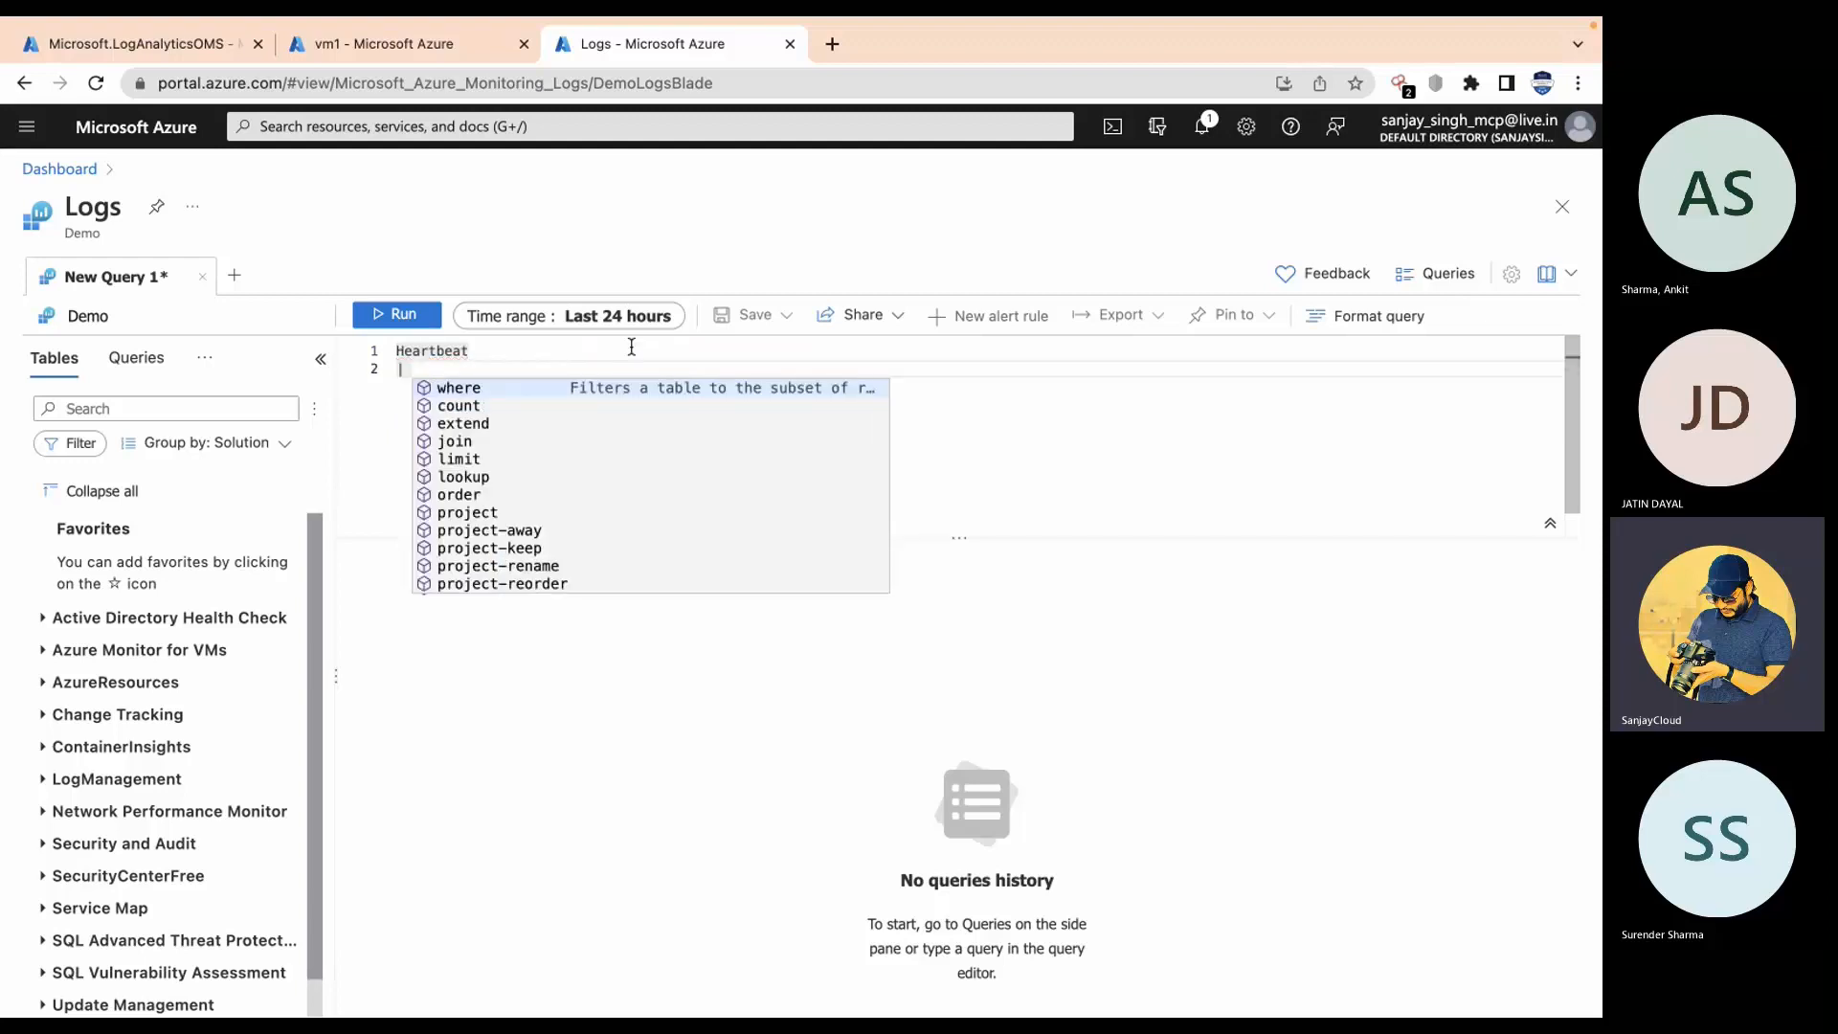
key(BackSpace)
key(BackSpace)
key(BackSpace)
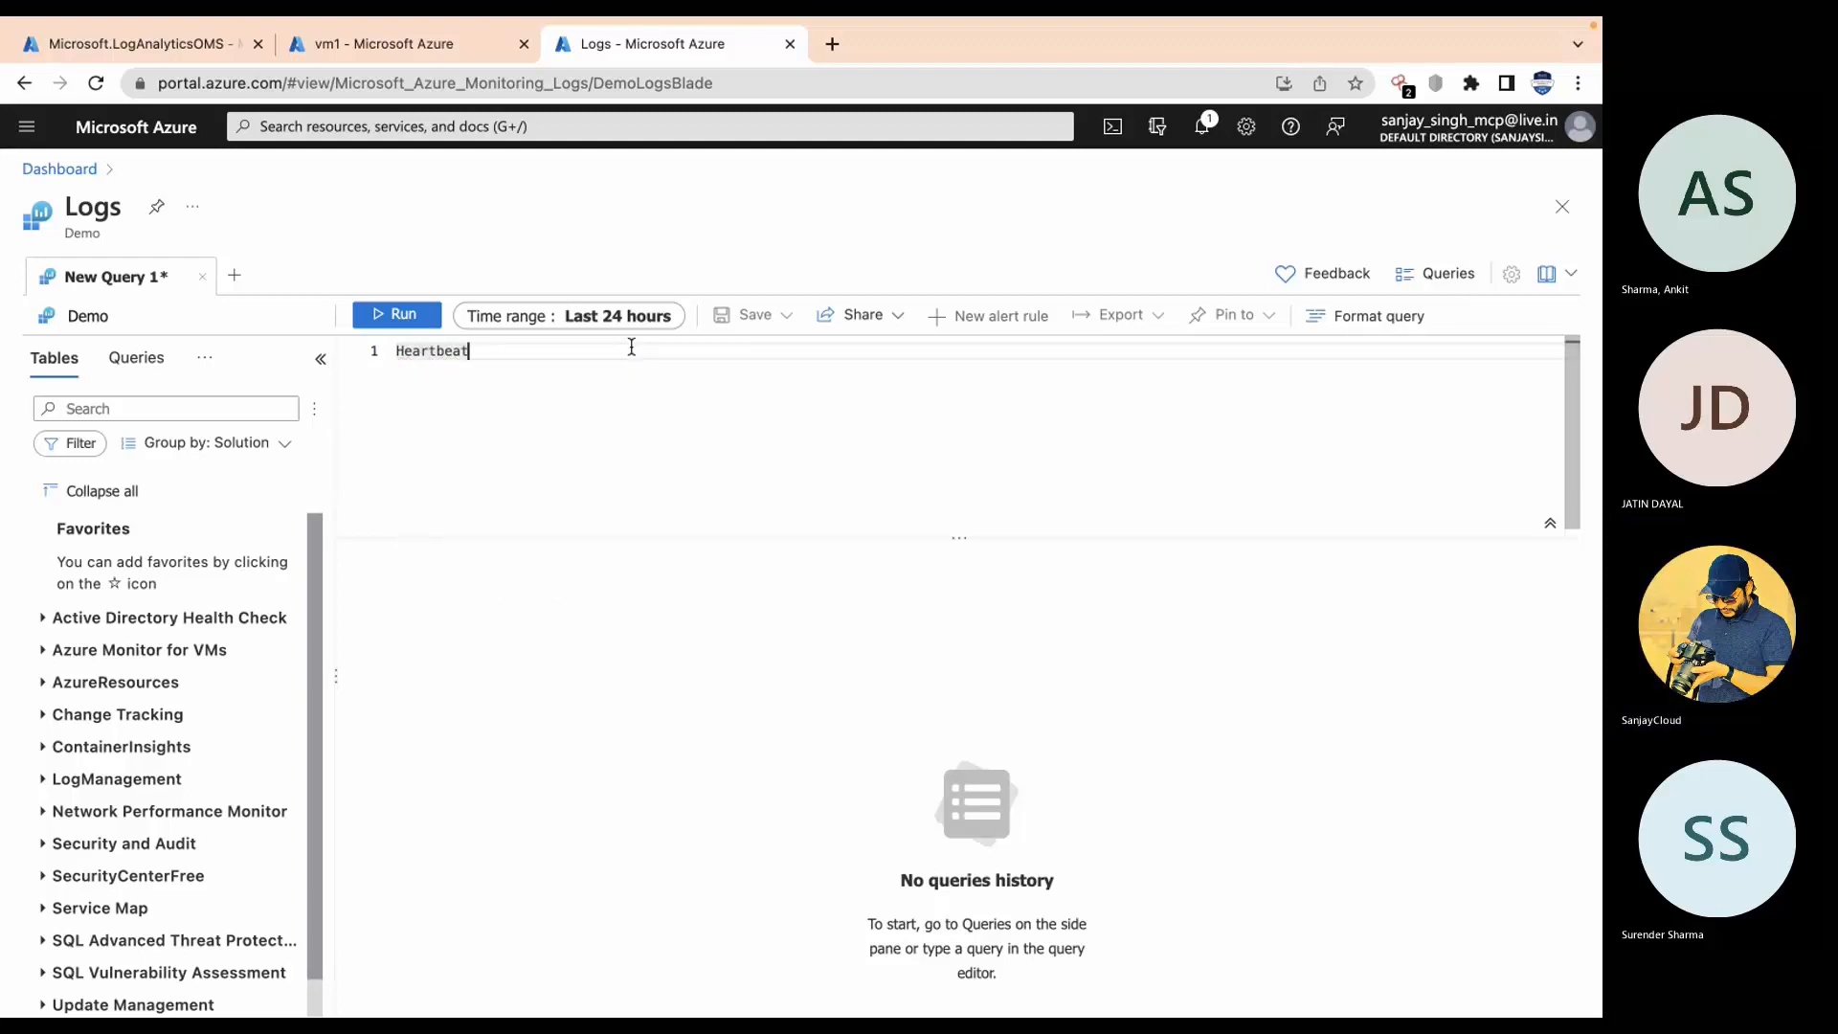
key(Return)
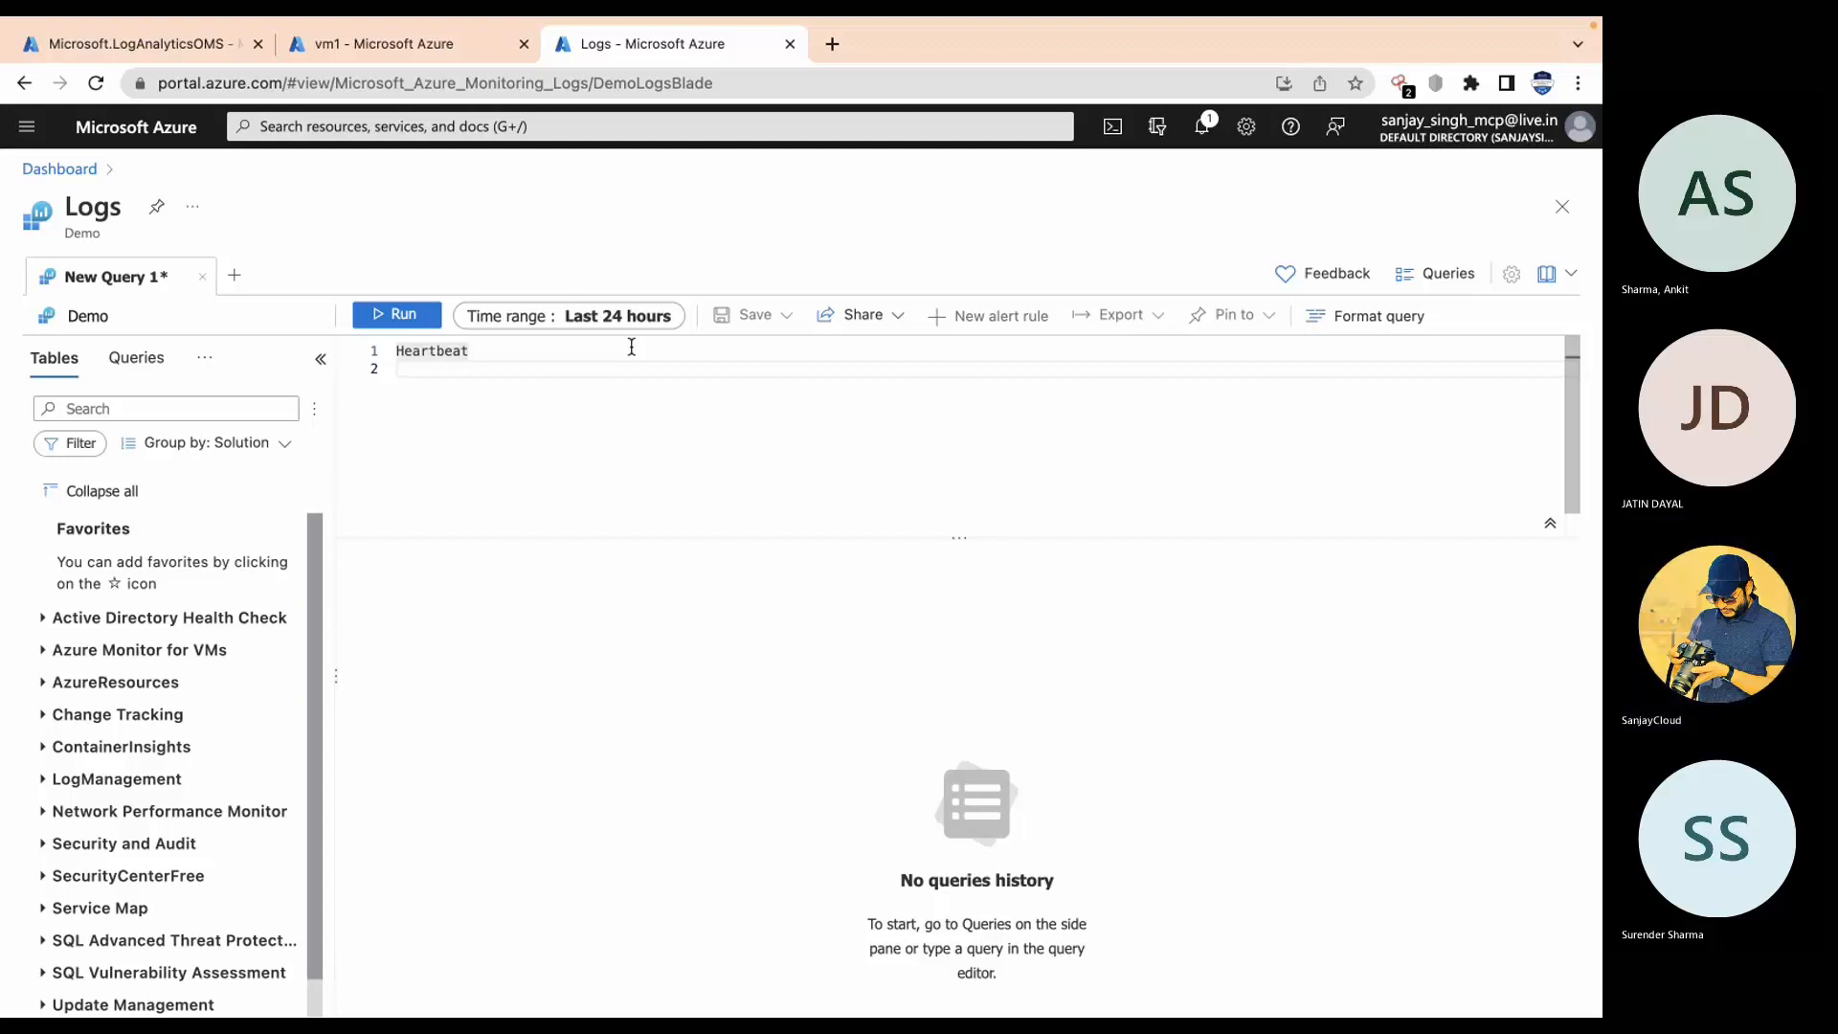
click(416, 318)
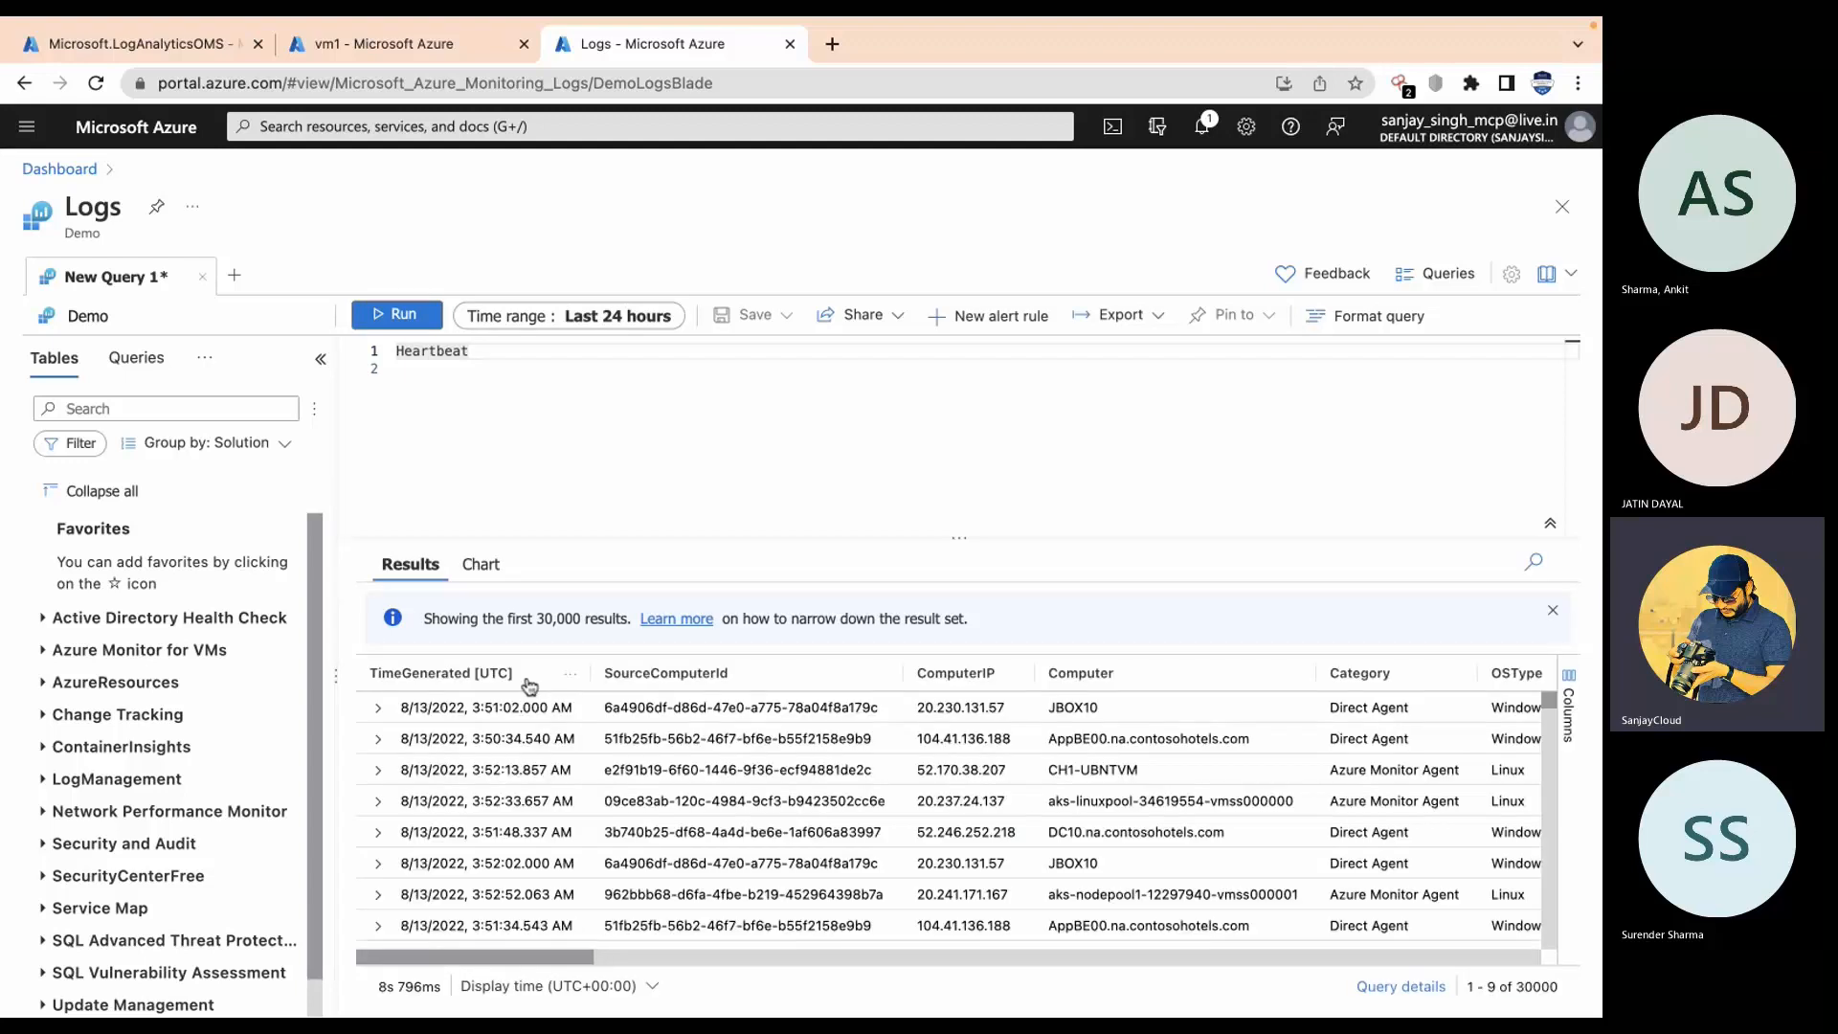
Step: Inspect the 30,000 Heartbeat results, including the computer, IP, category and OS columns
scroll(588, 833, down, 10)
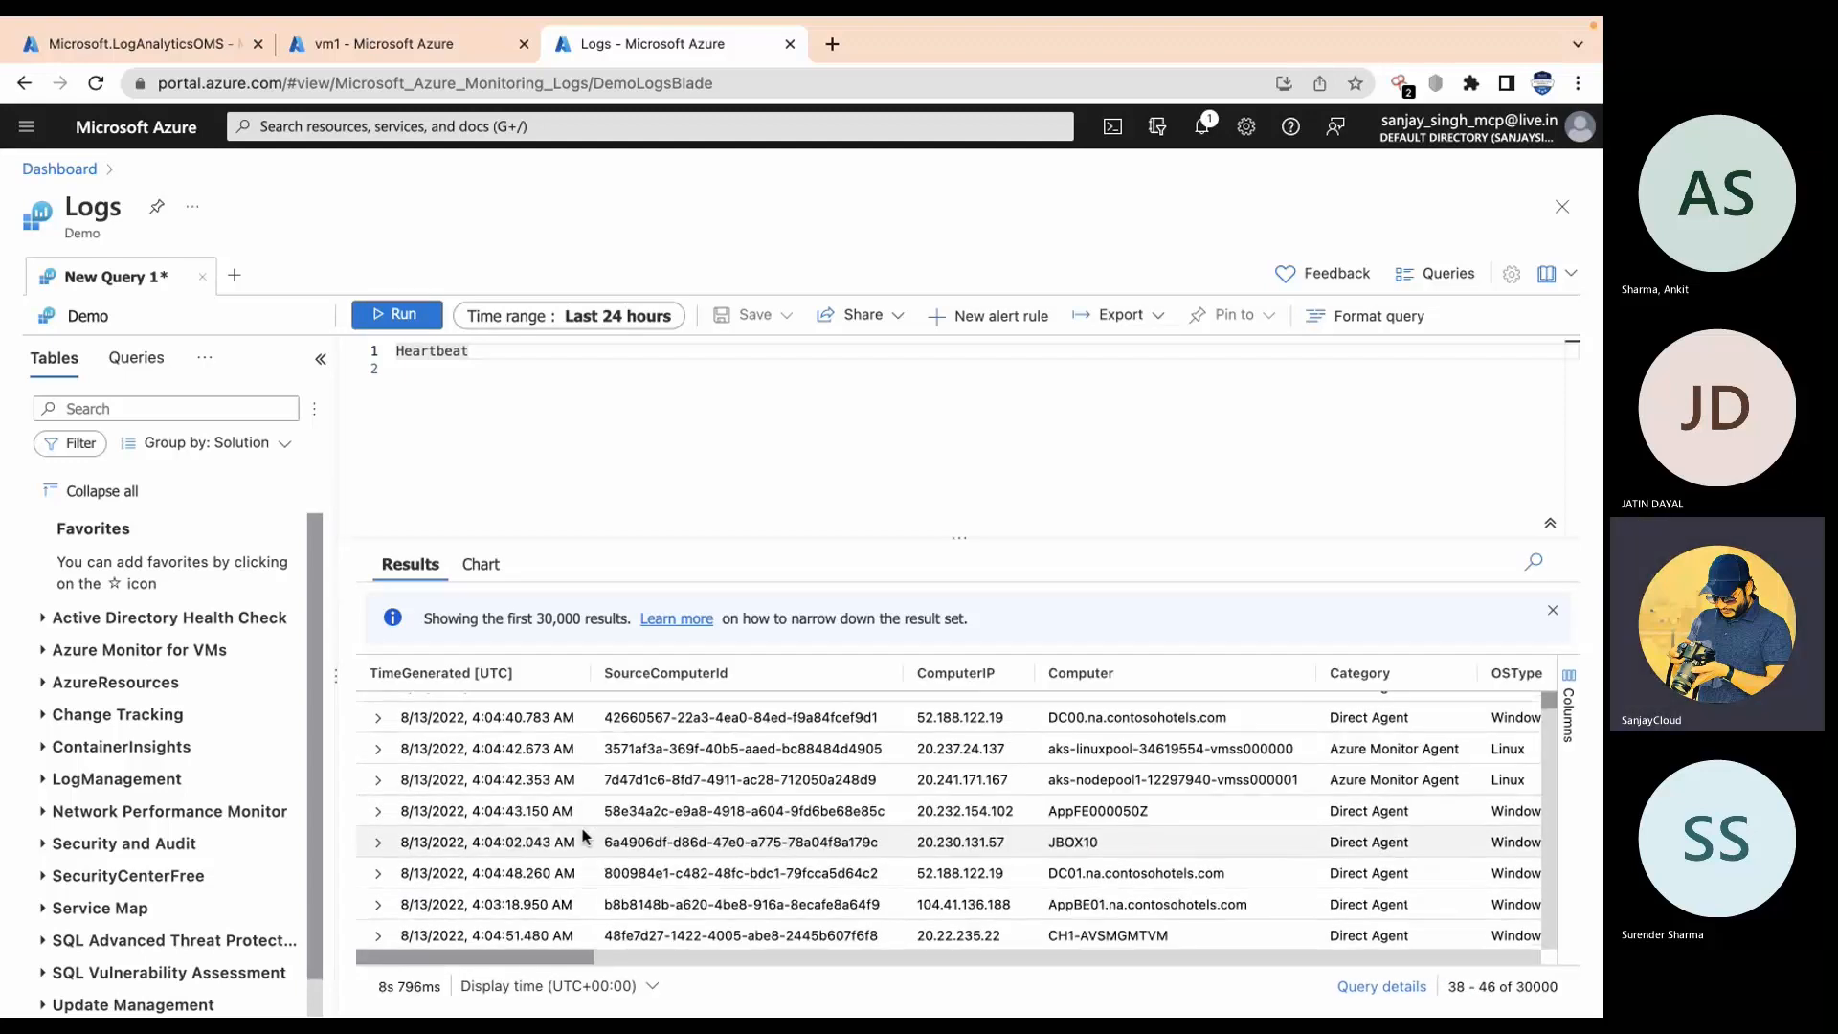
scroll(586, 835, up, 10)
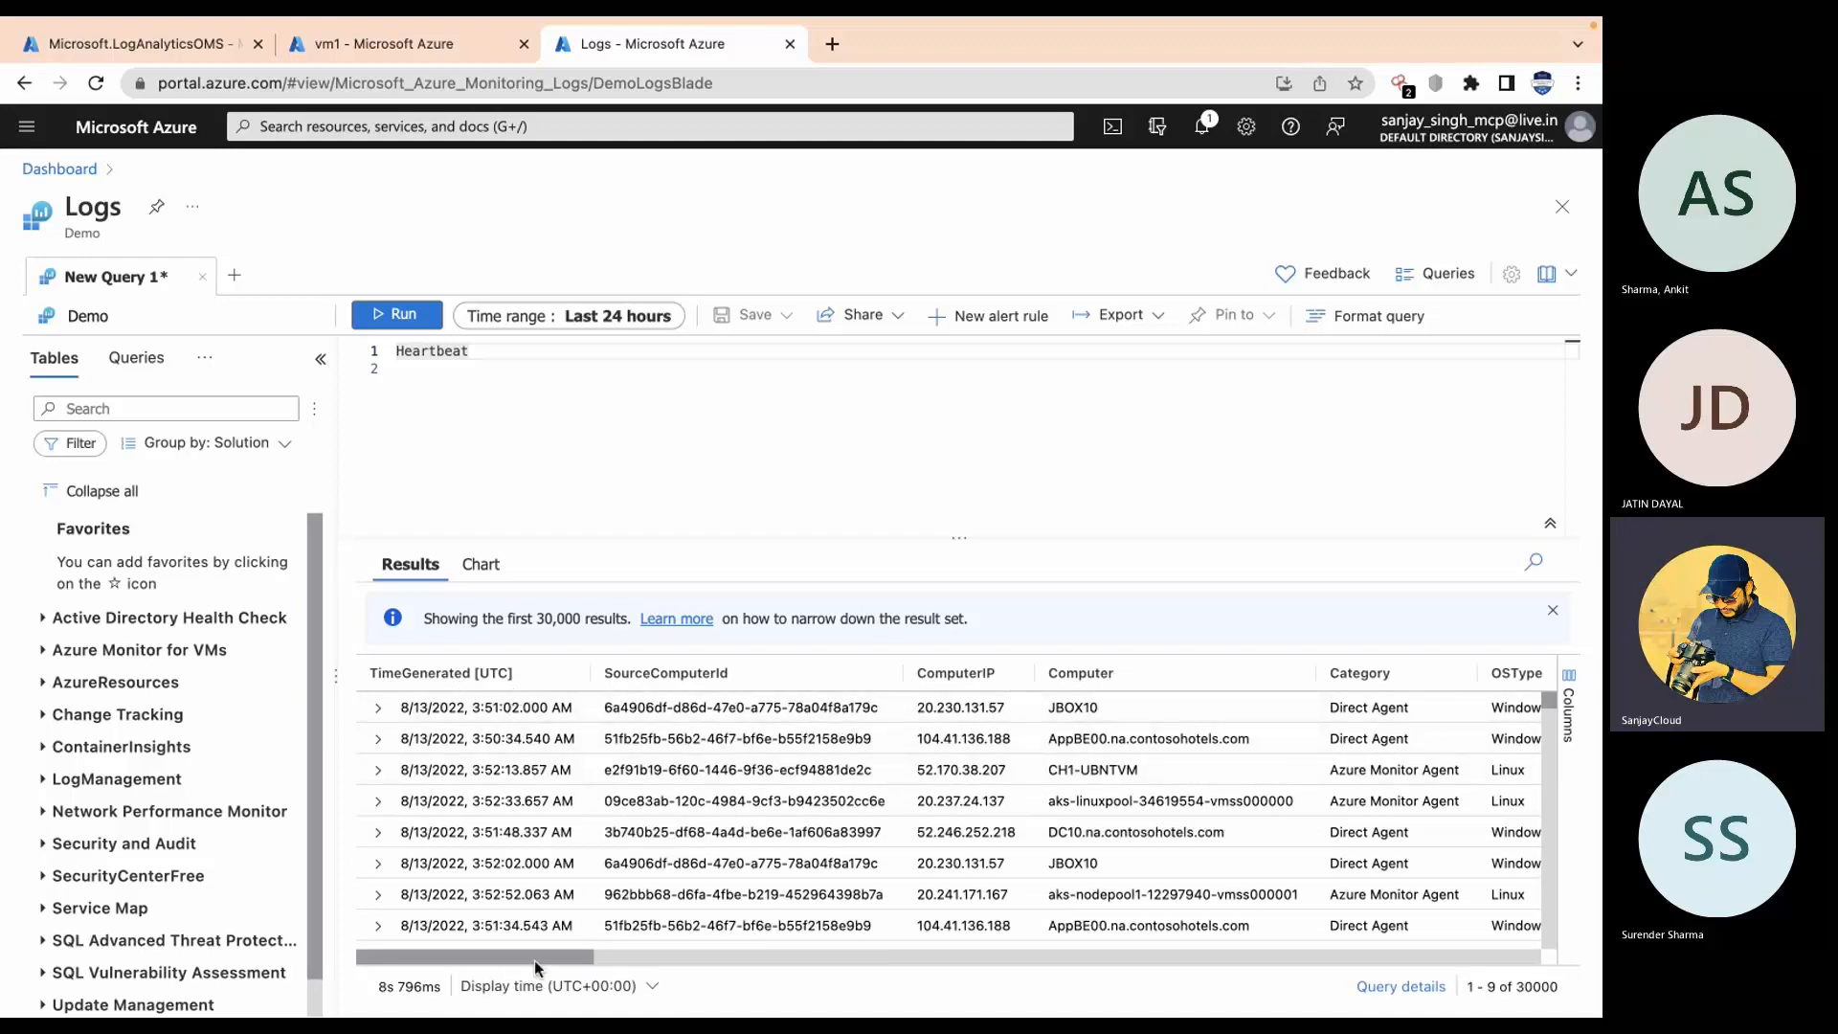
mouse_move(534, 961)
mouse_down()
mouse_move(657, 967)
mouse_move(521, 977)
mouse_up()
drag(526, 957, 592, 971)
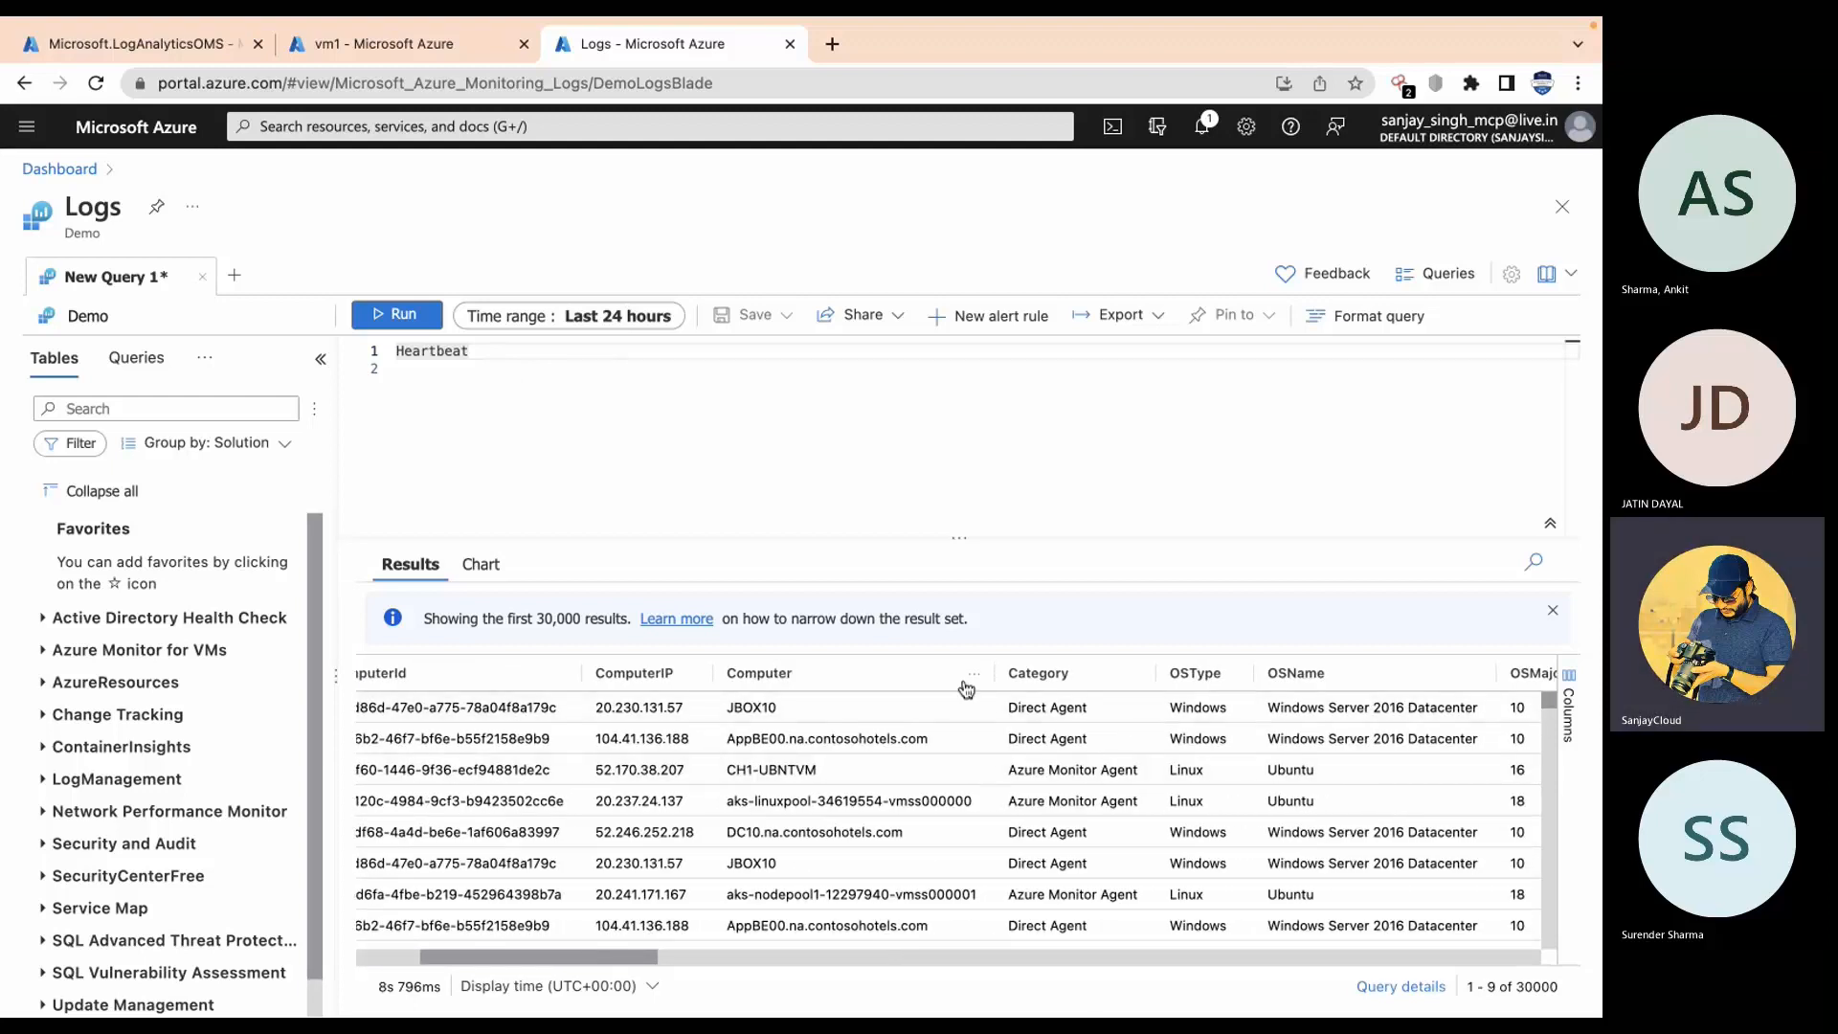
drag(589, 959, 341, 961)
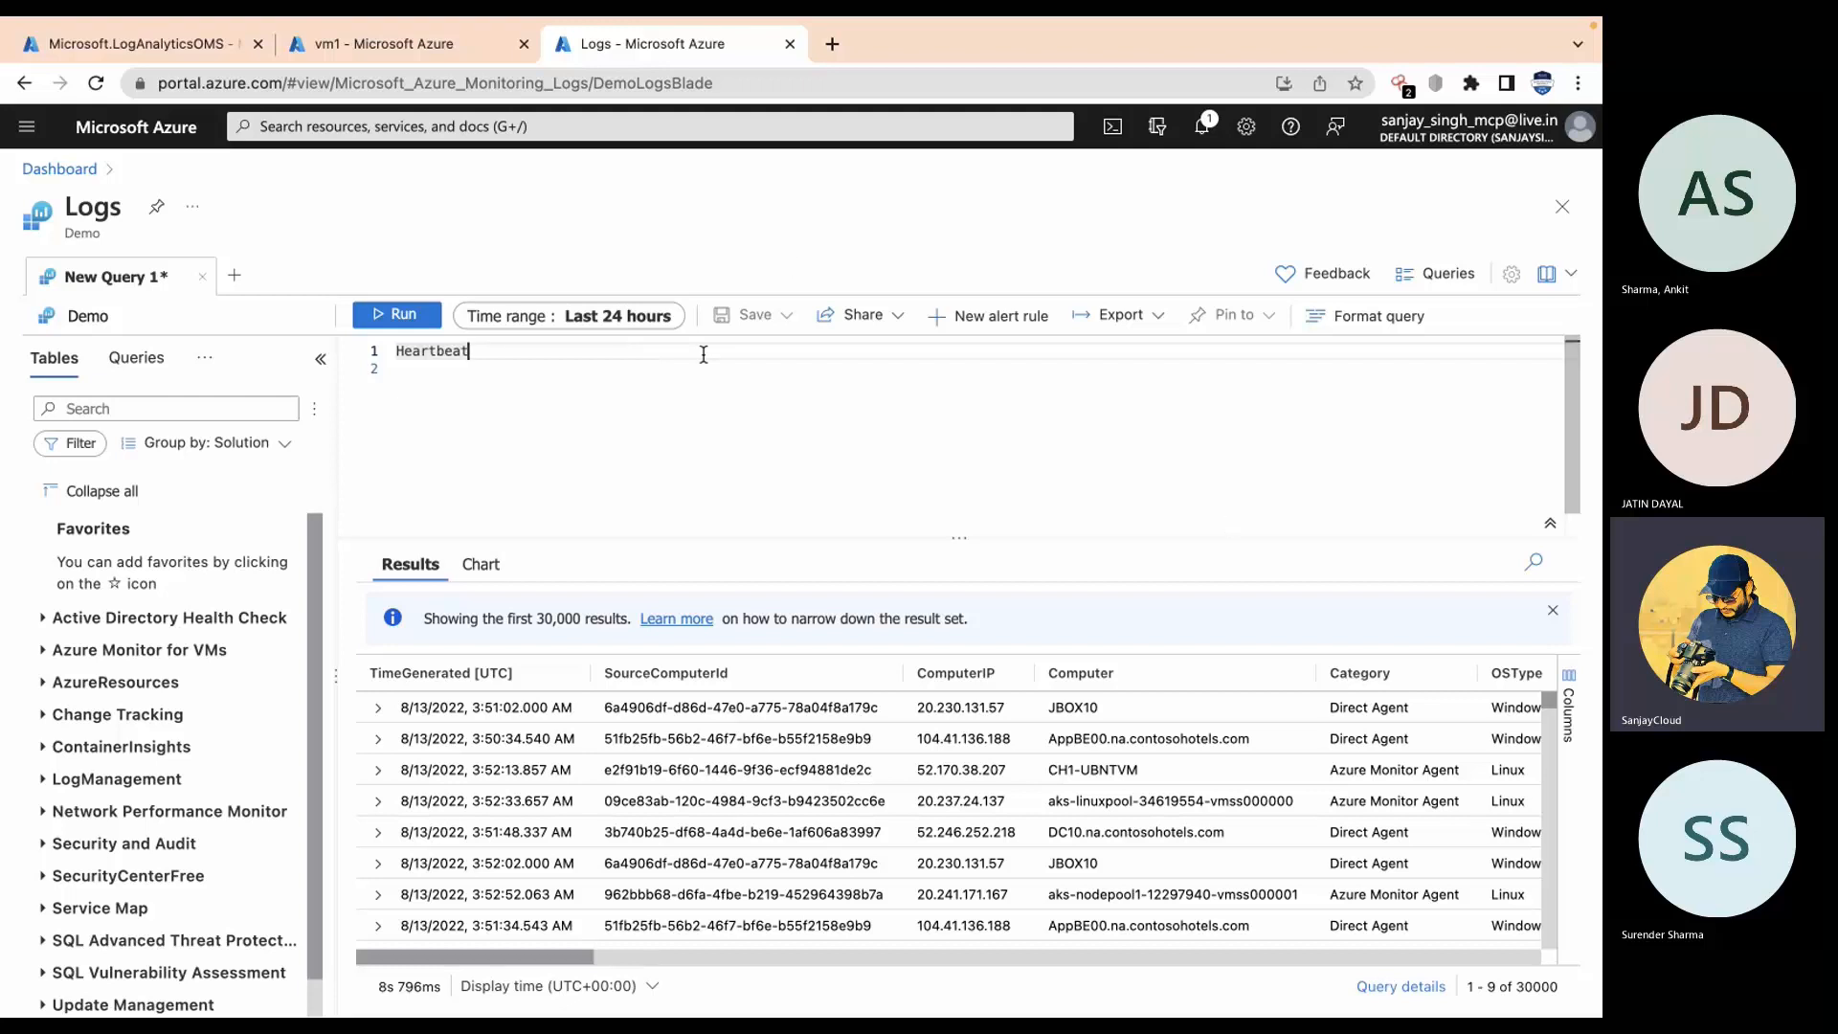
key(Return)
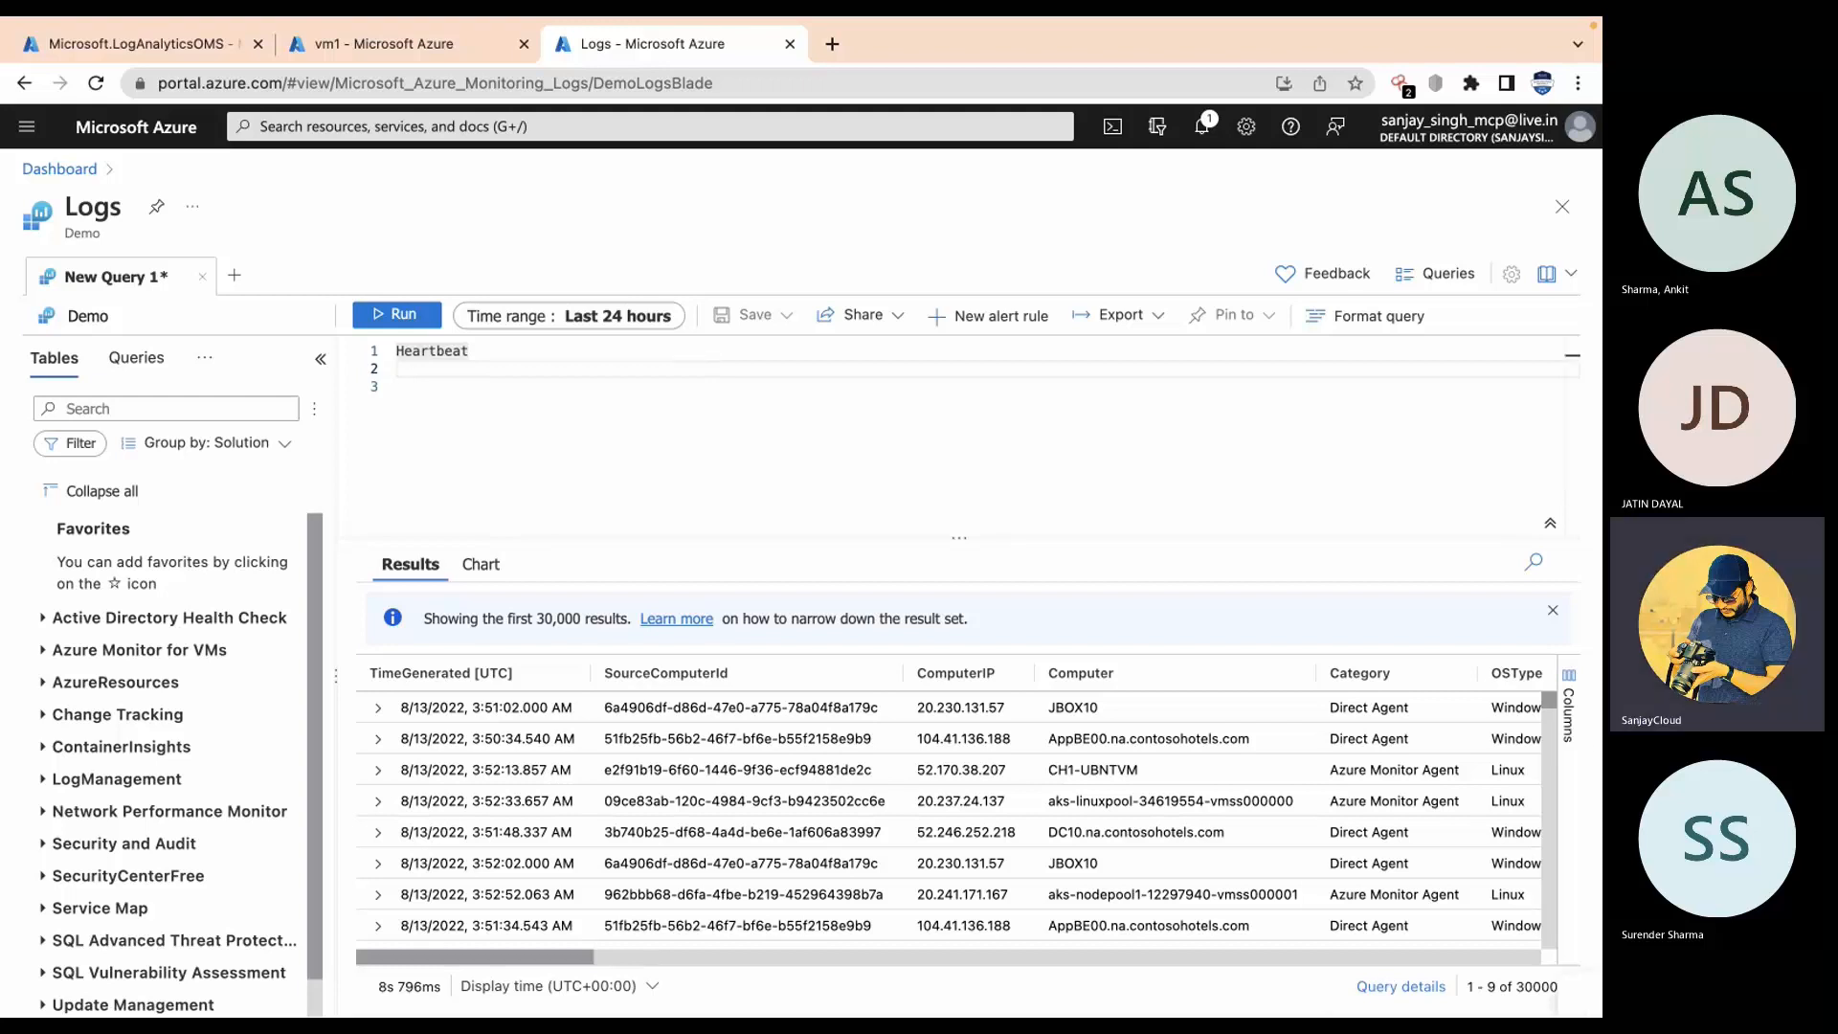
Step: Add a '| project Computer, OSType' line to the Heartbeat query
text(|)
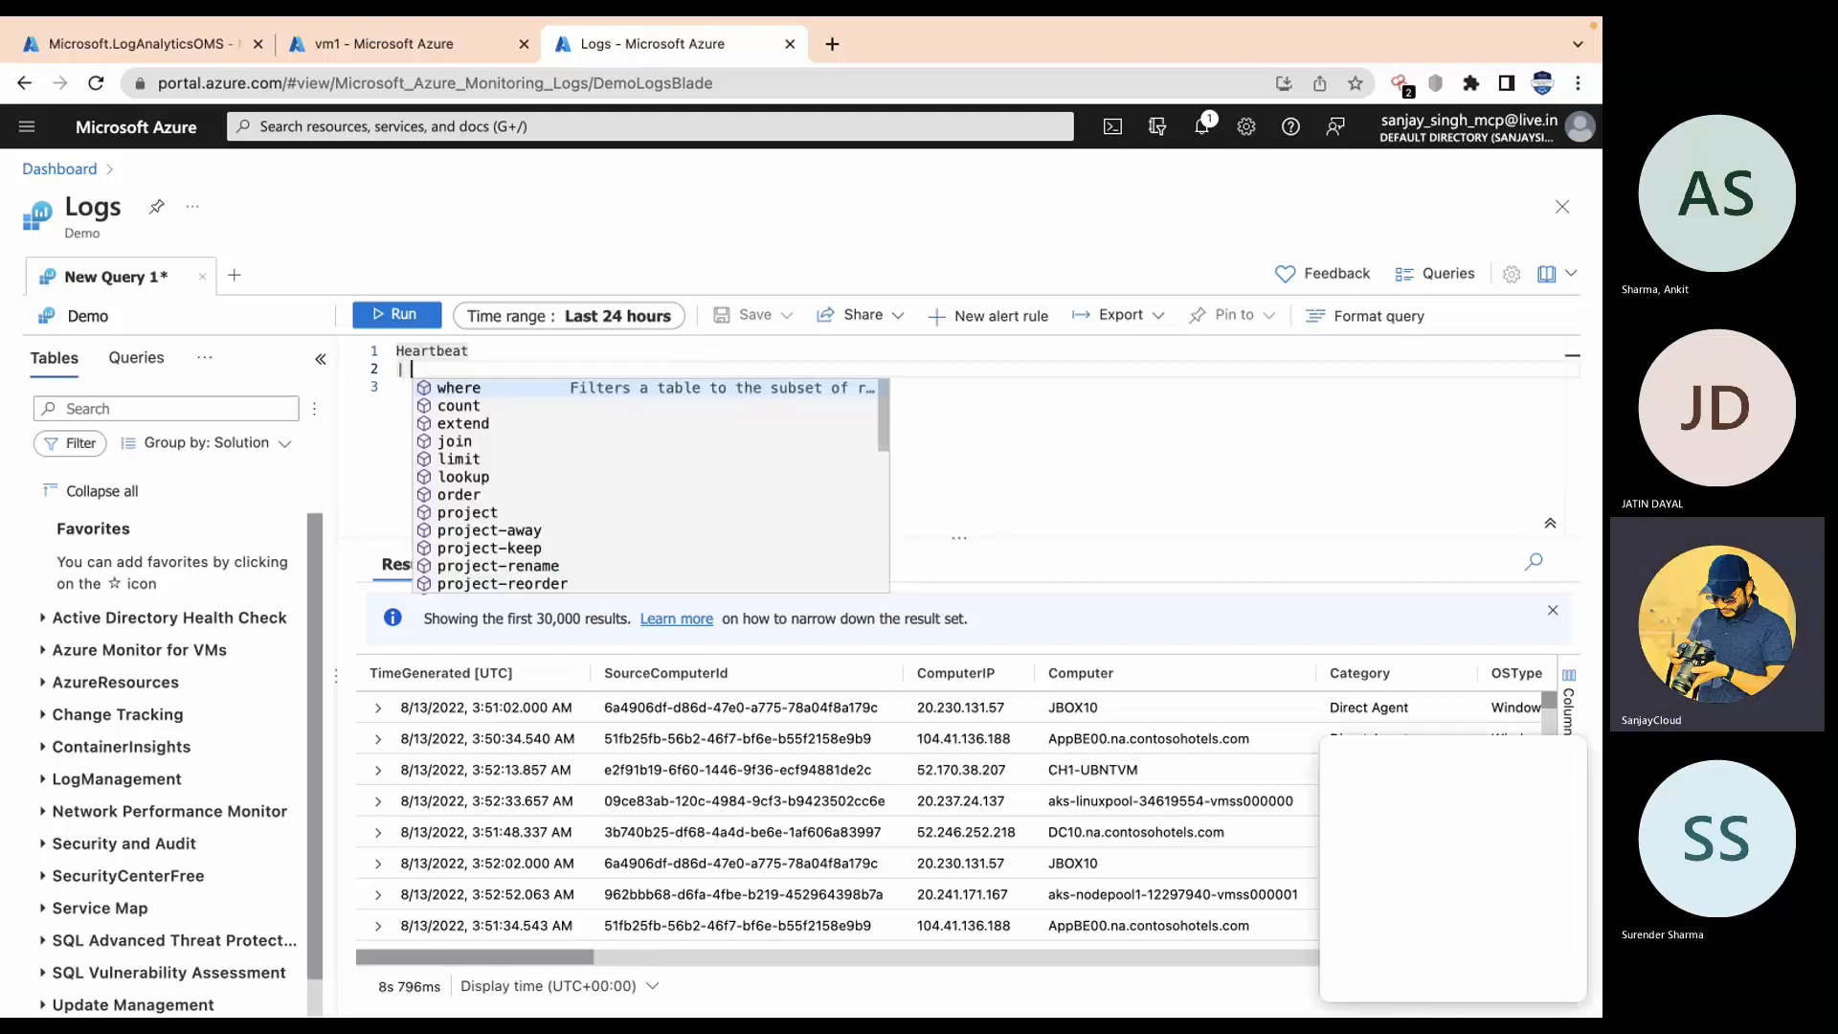
text( project )
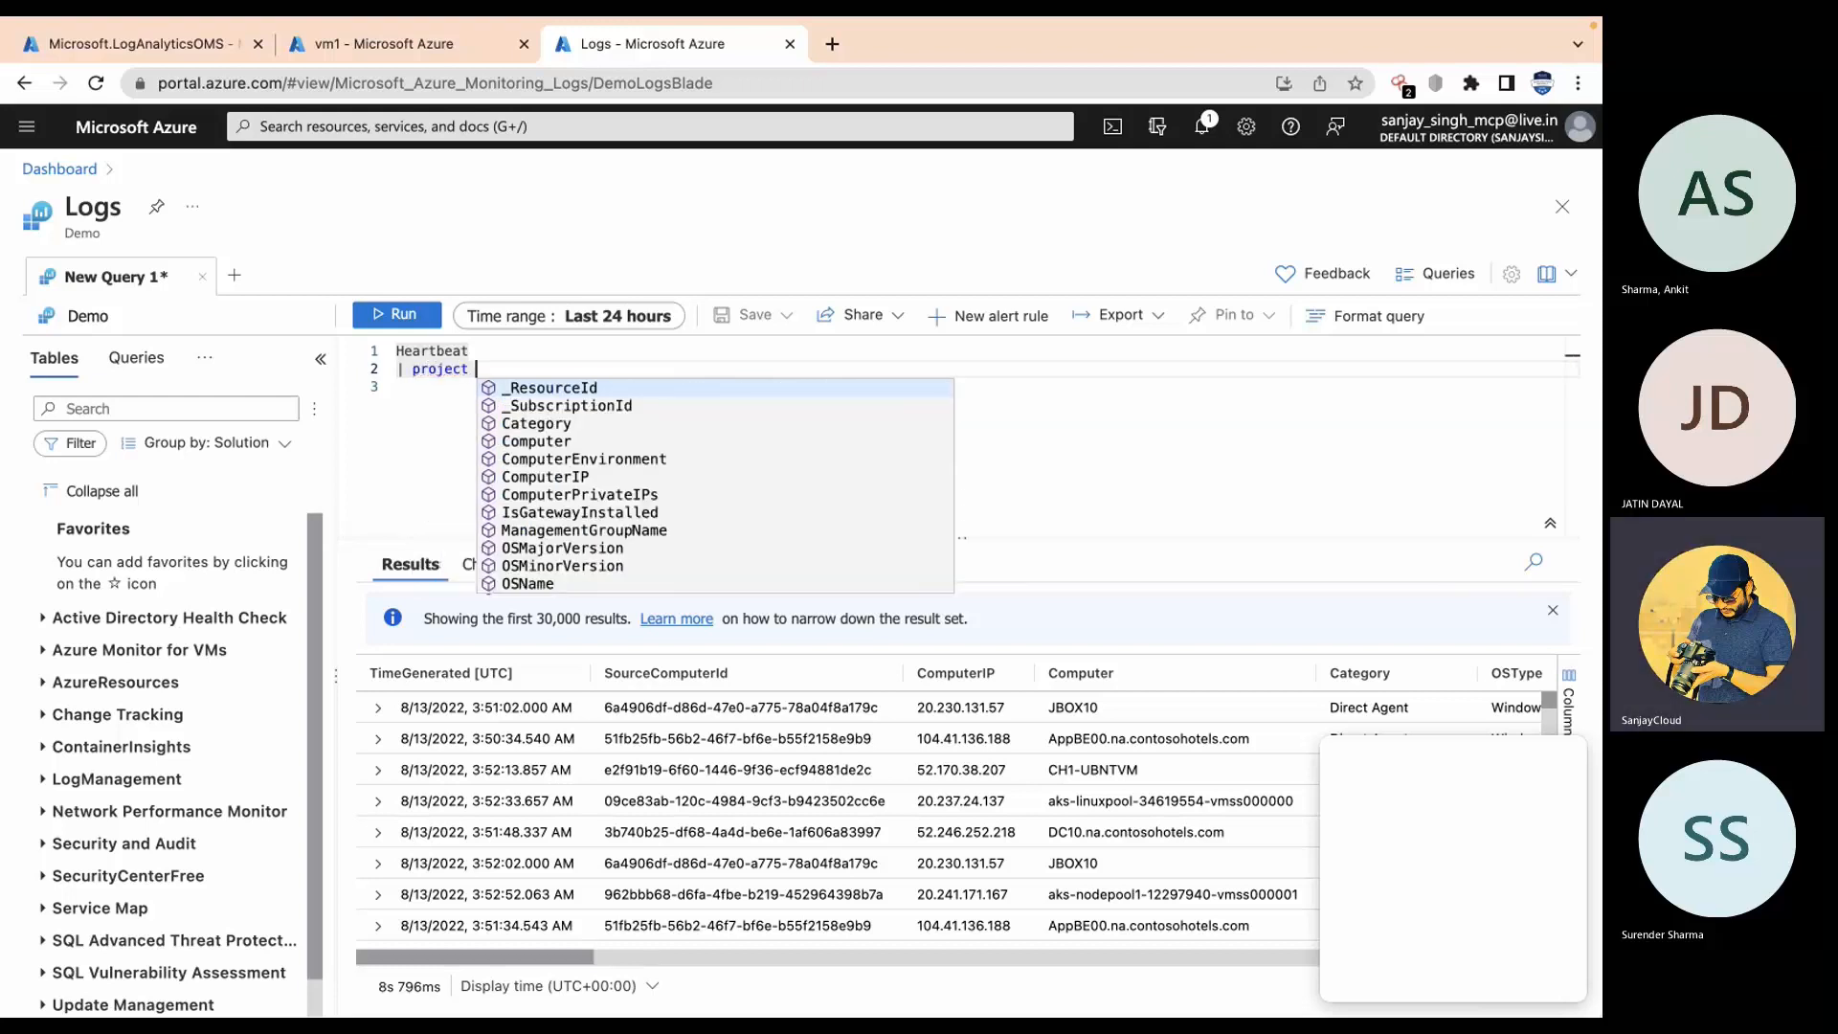
text(comp)
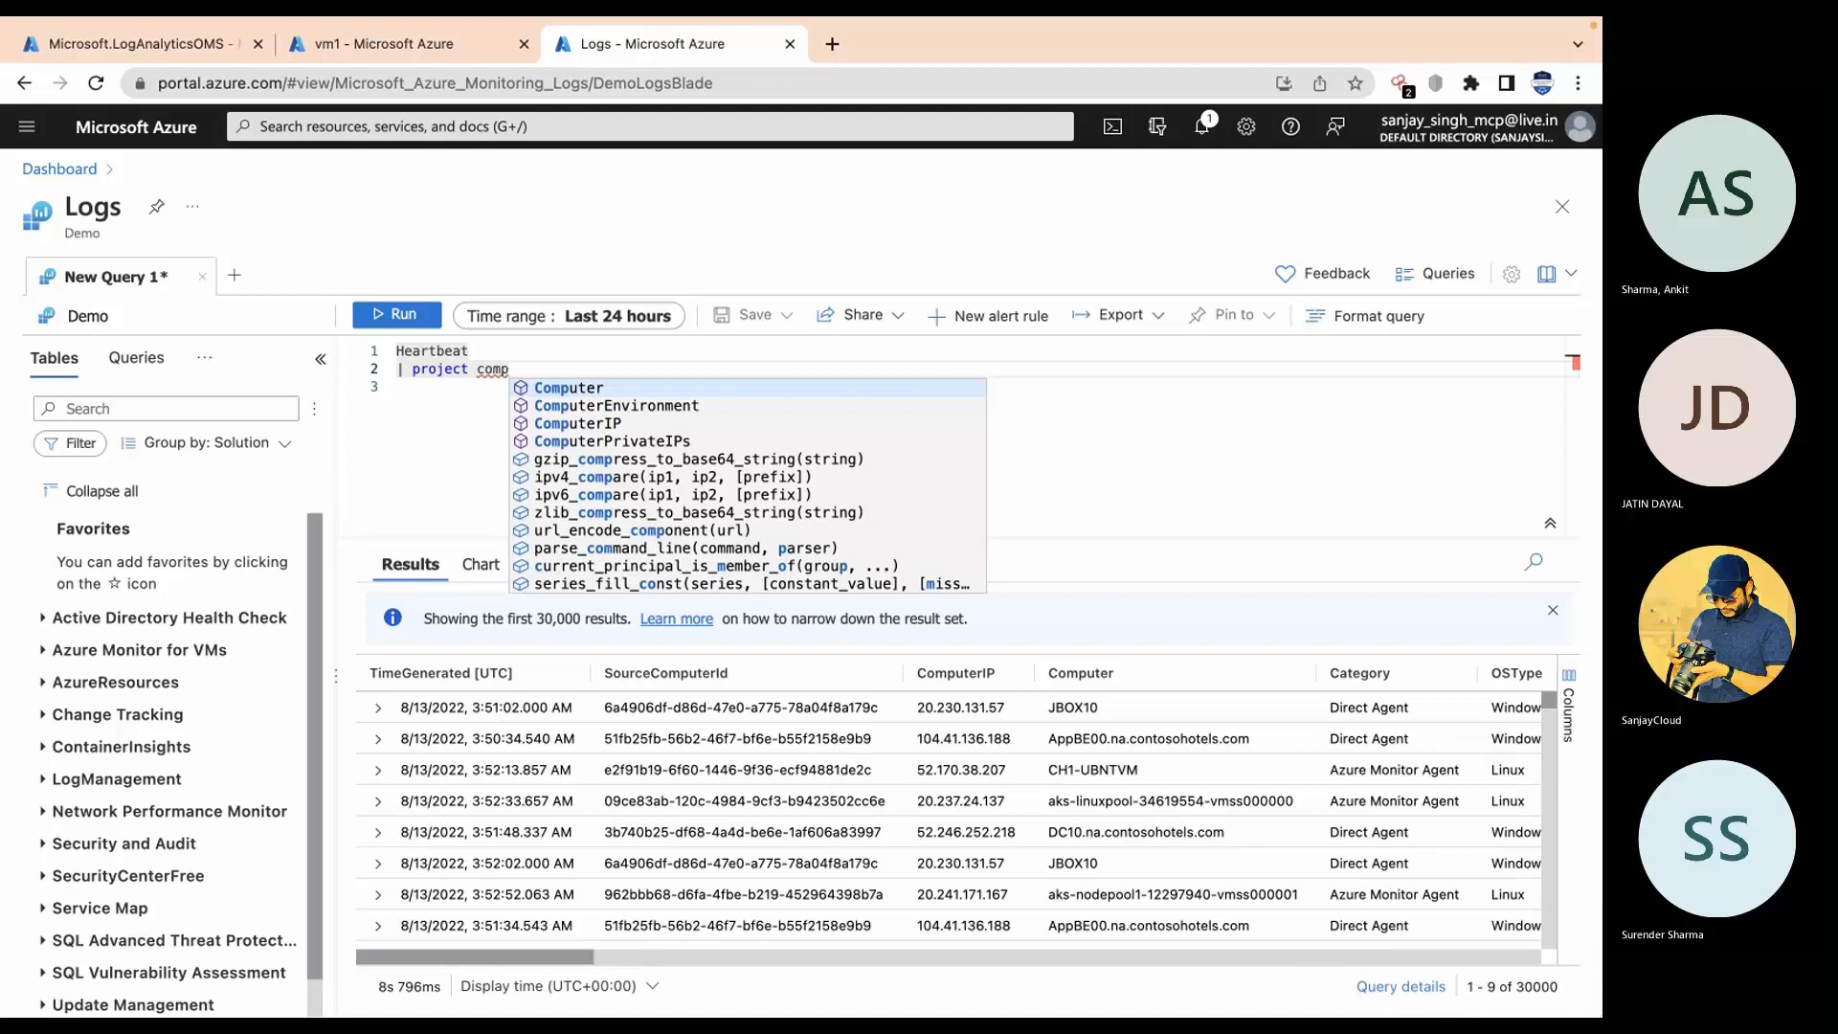
text(uter)
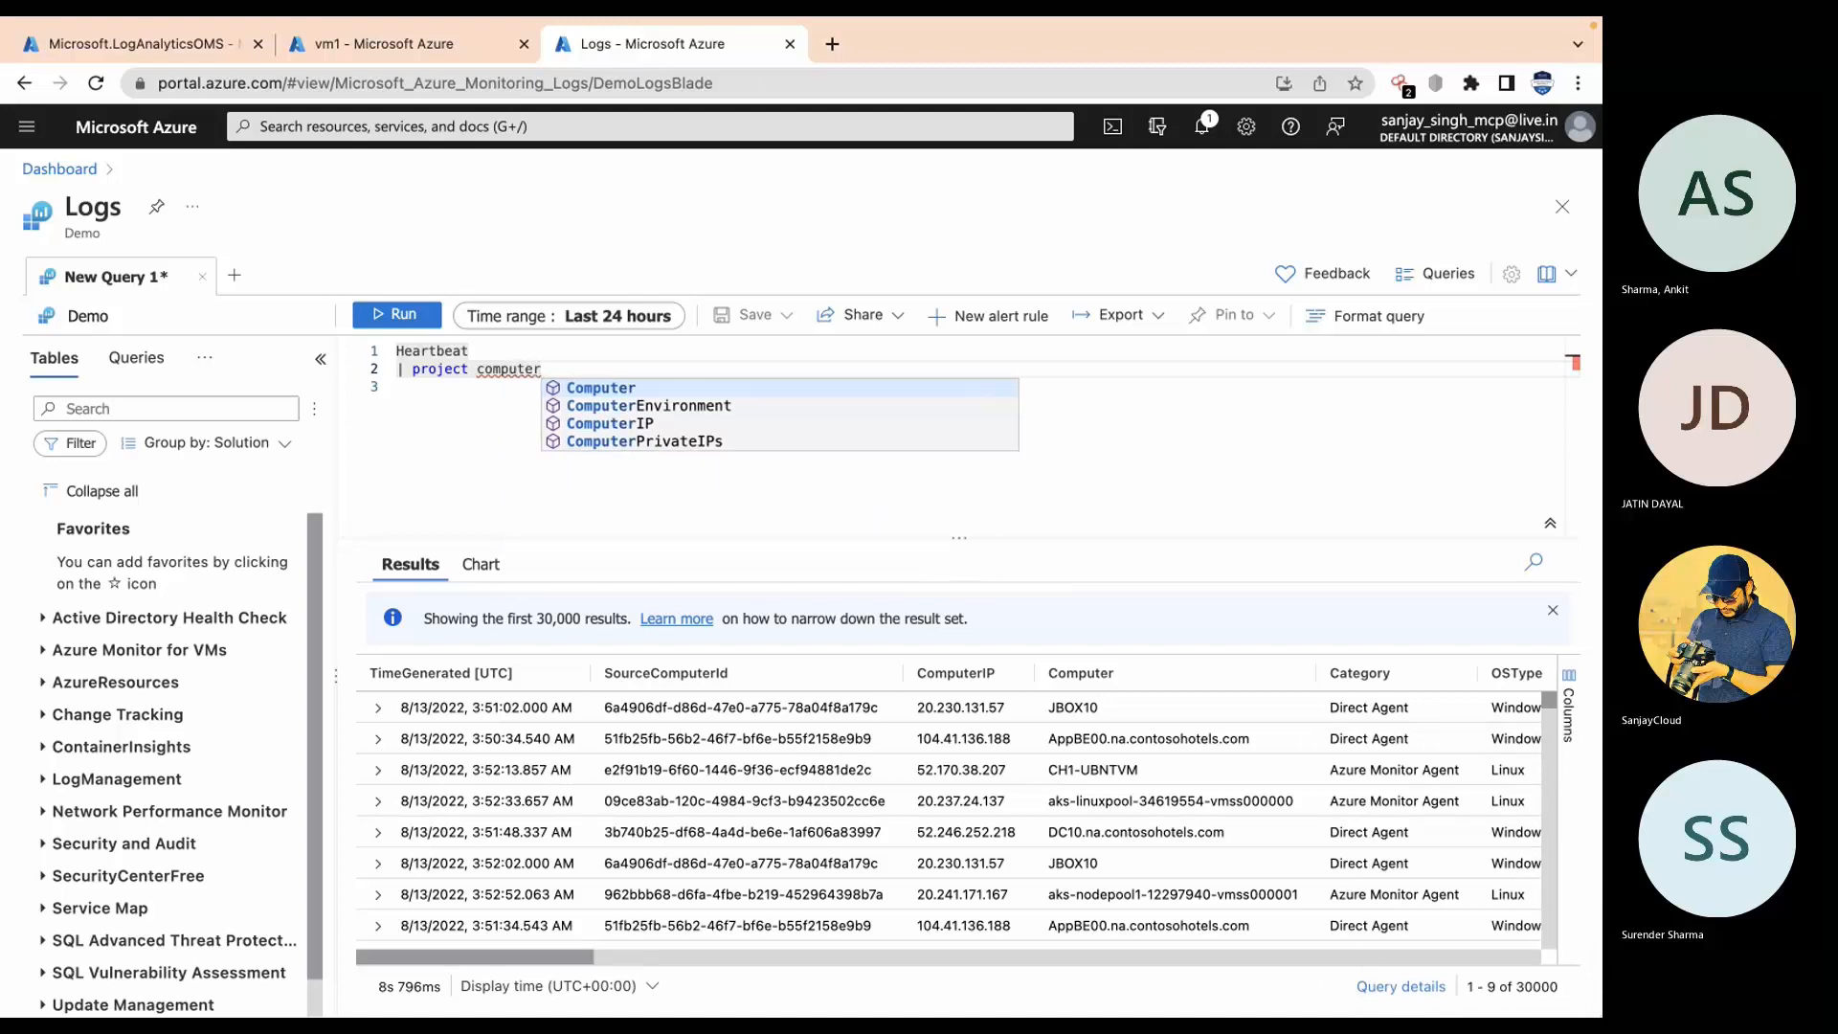
text(Na)
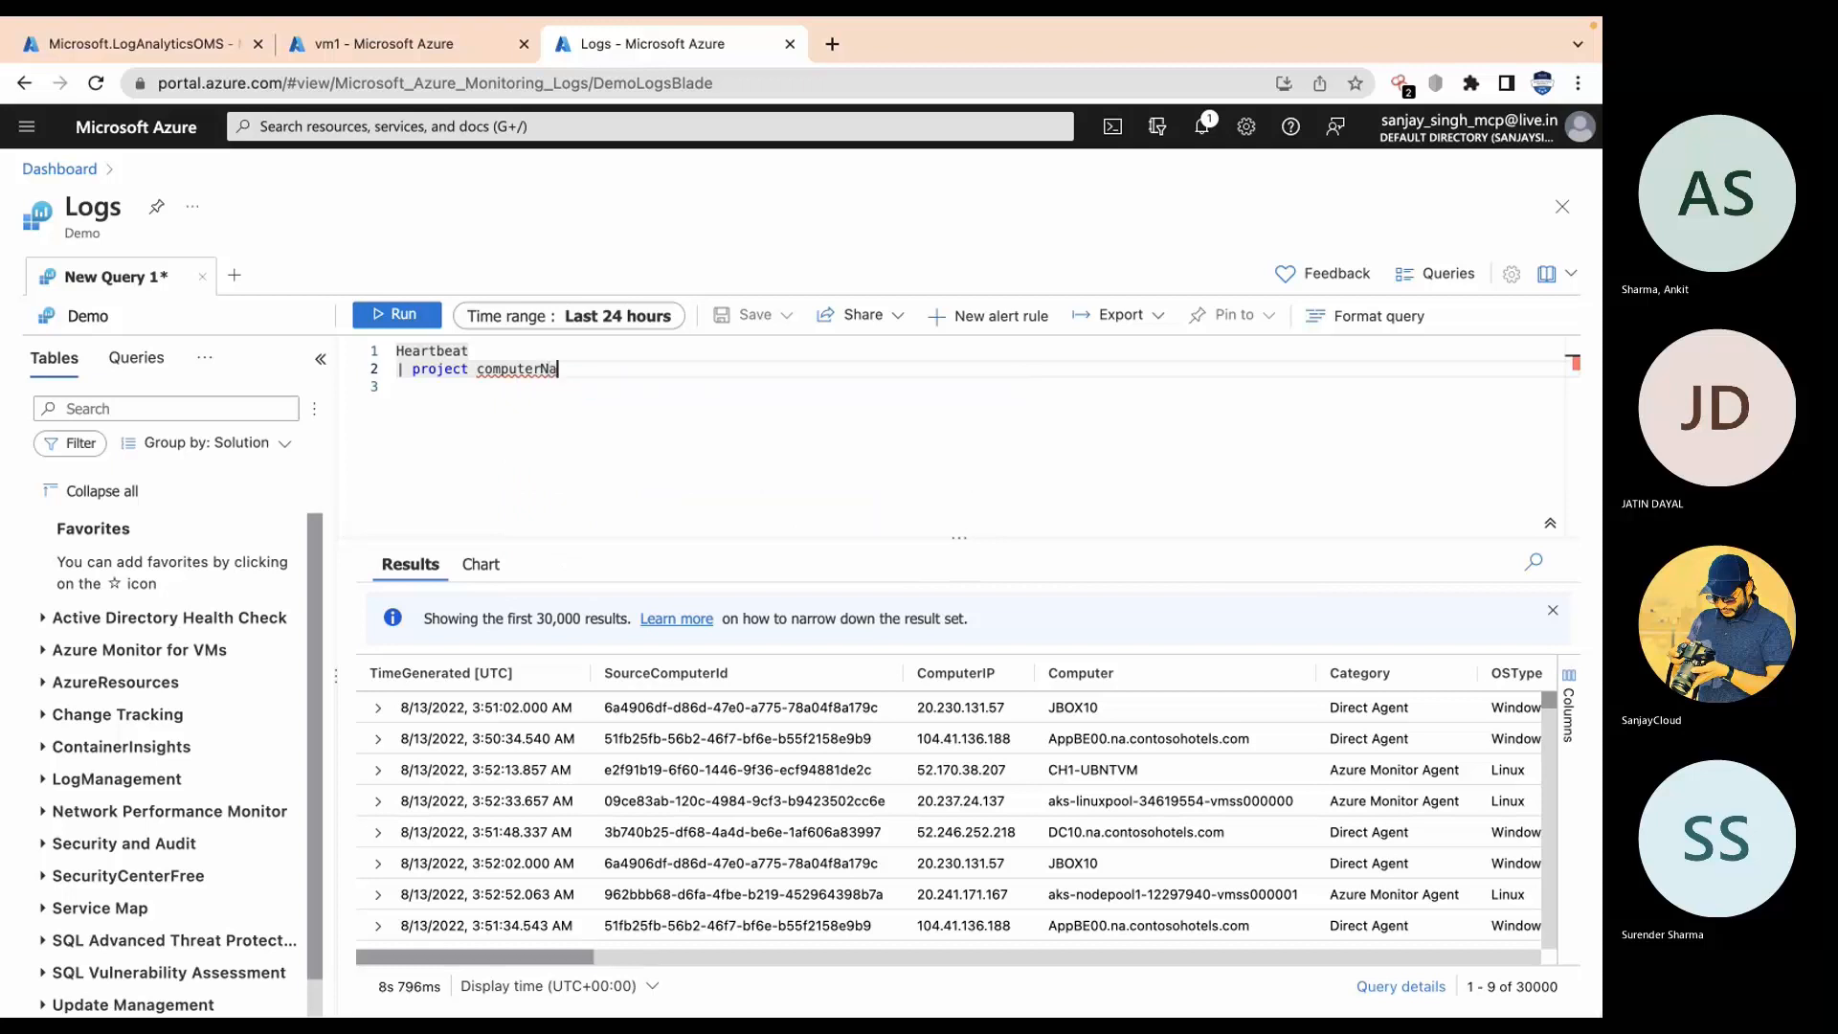
key(BackSpace)
key(BackSpace)
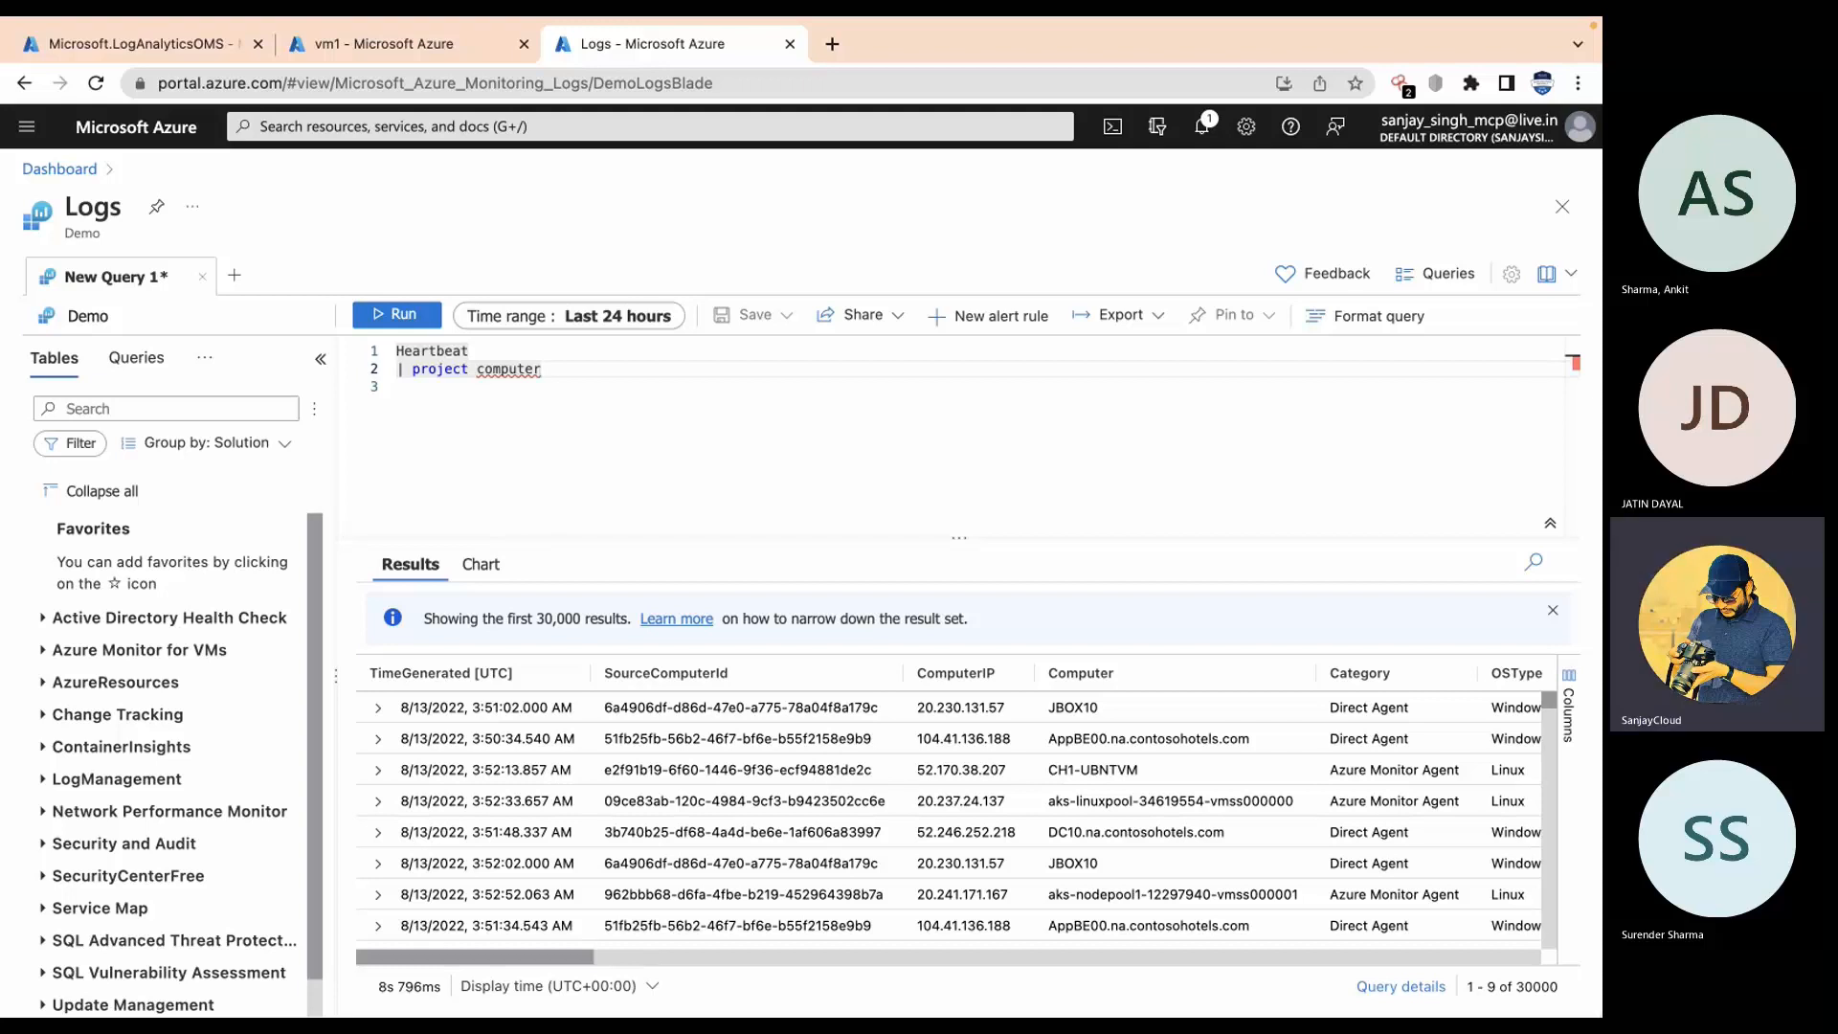
key(BackSpace)
key(BackSpace)
key(BackSpace)
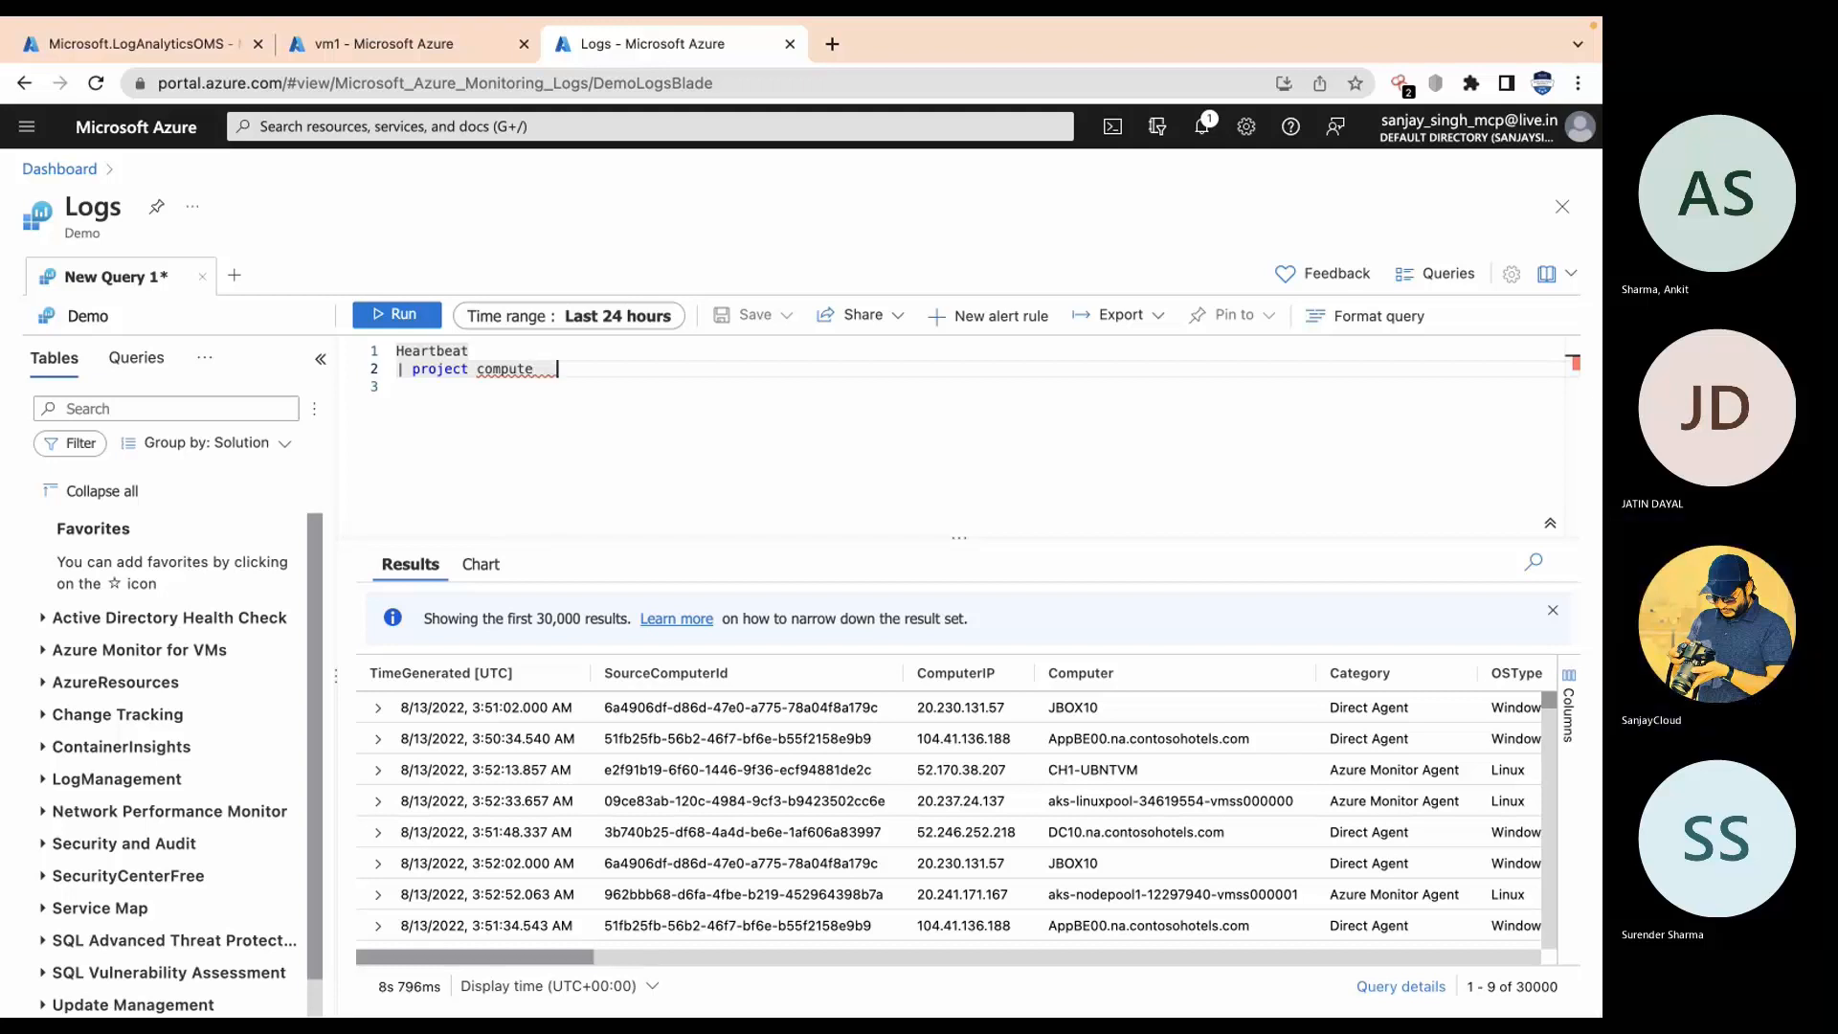
key(BackSpace)
key(BackSpace)
key(BackSpace)
key(BackSpace)
key(BackSpace)
key(ctrl+space)
text(comp)
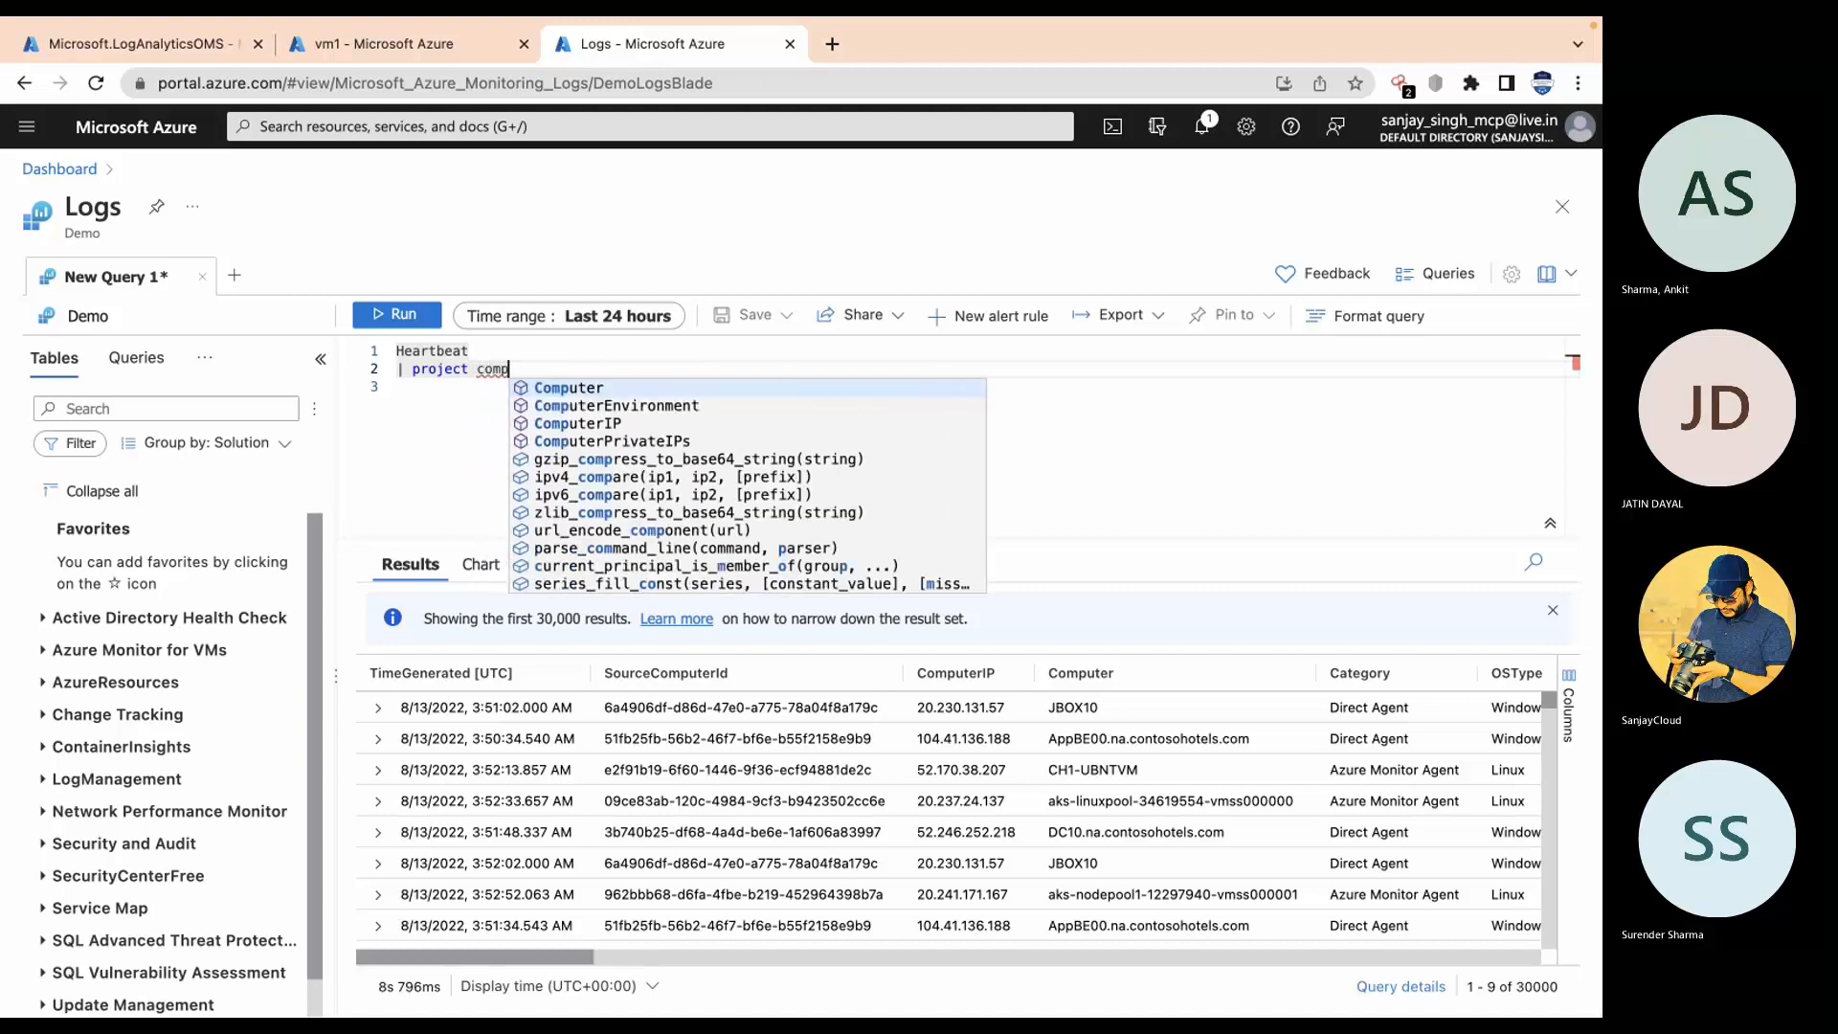
key(Return)
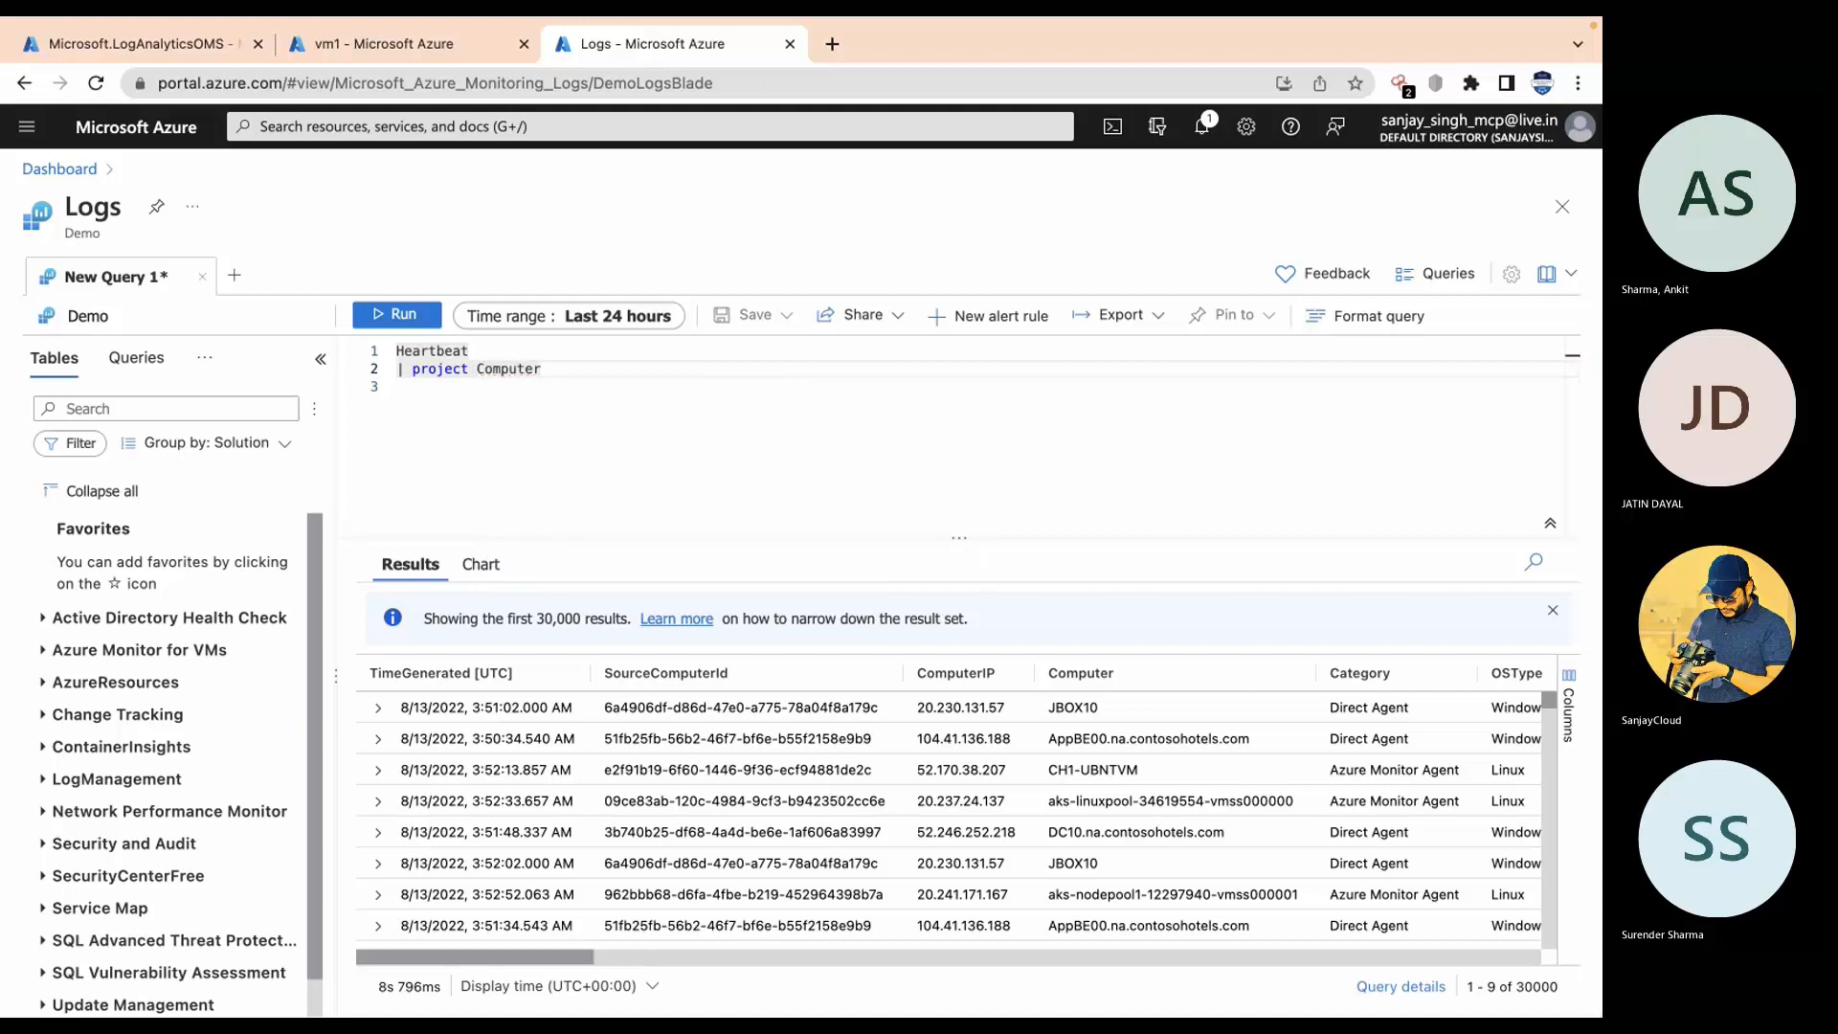
text(, )
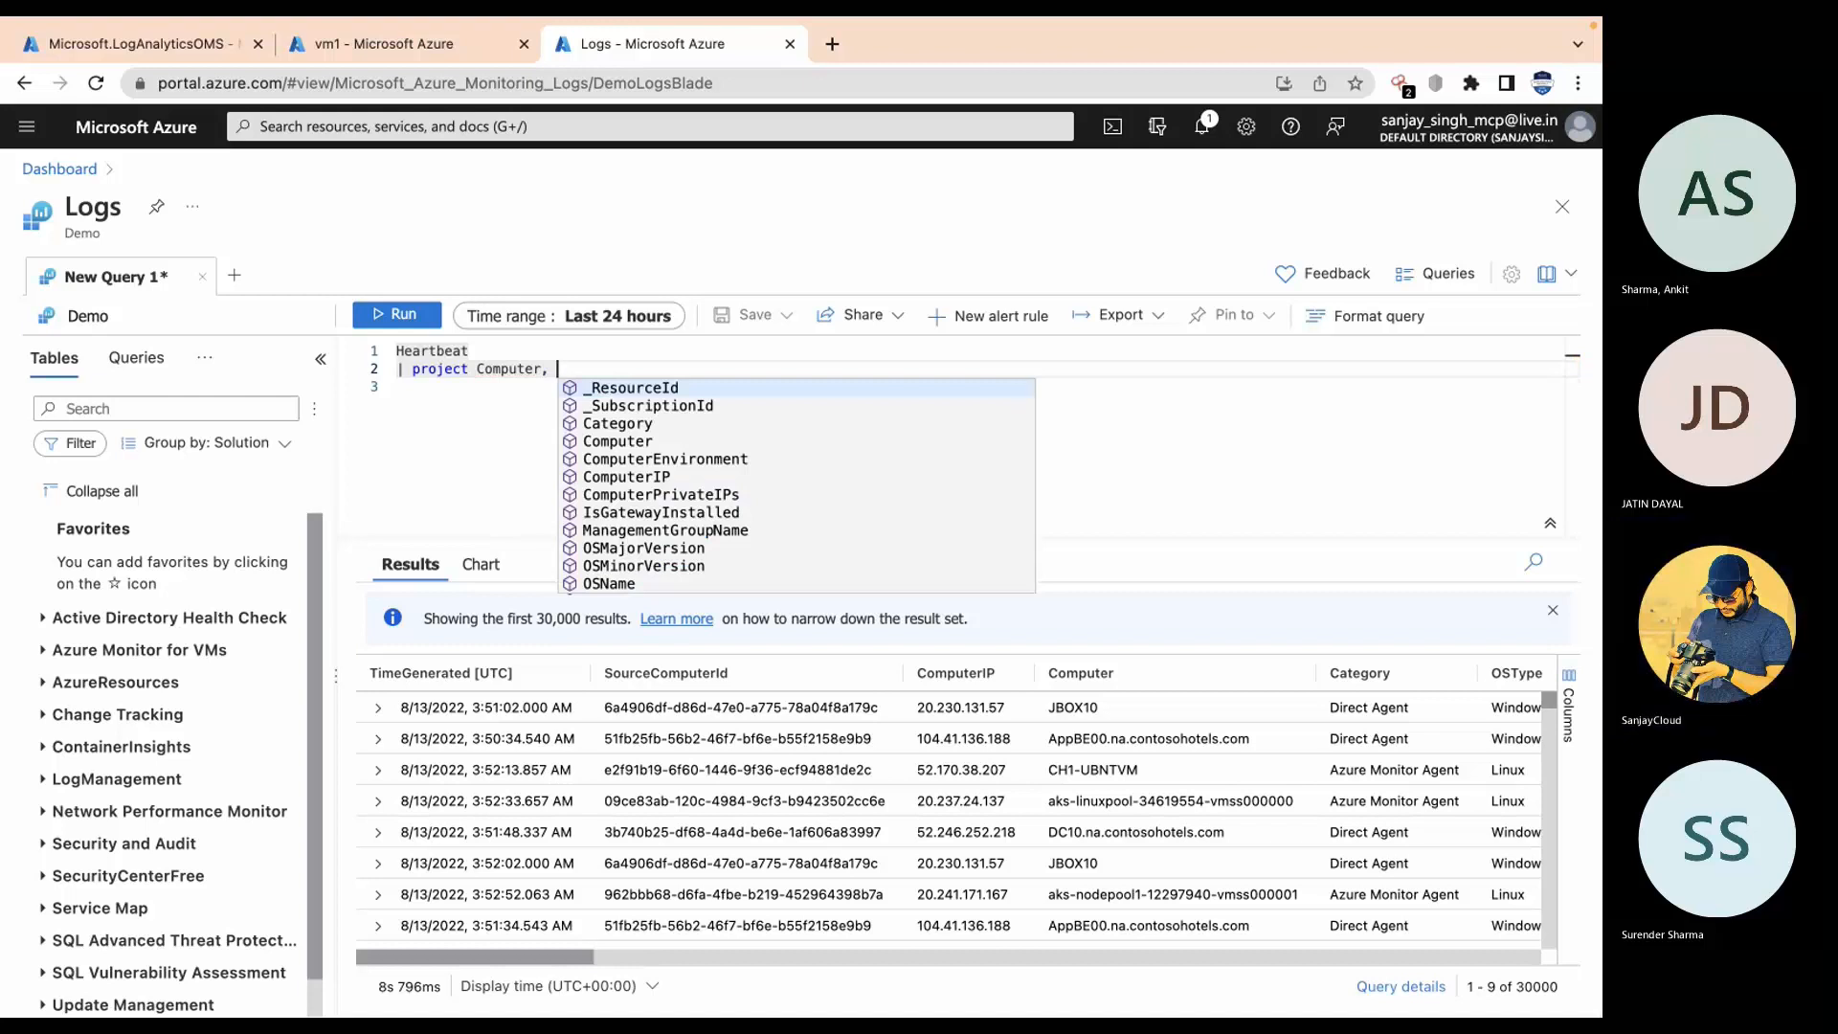
text(os)
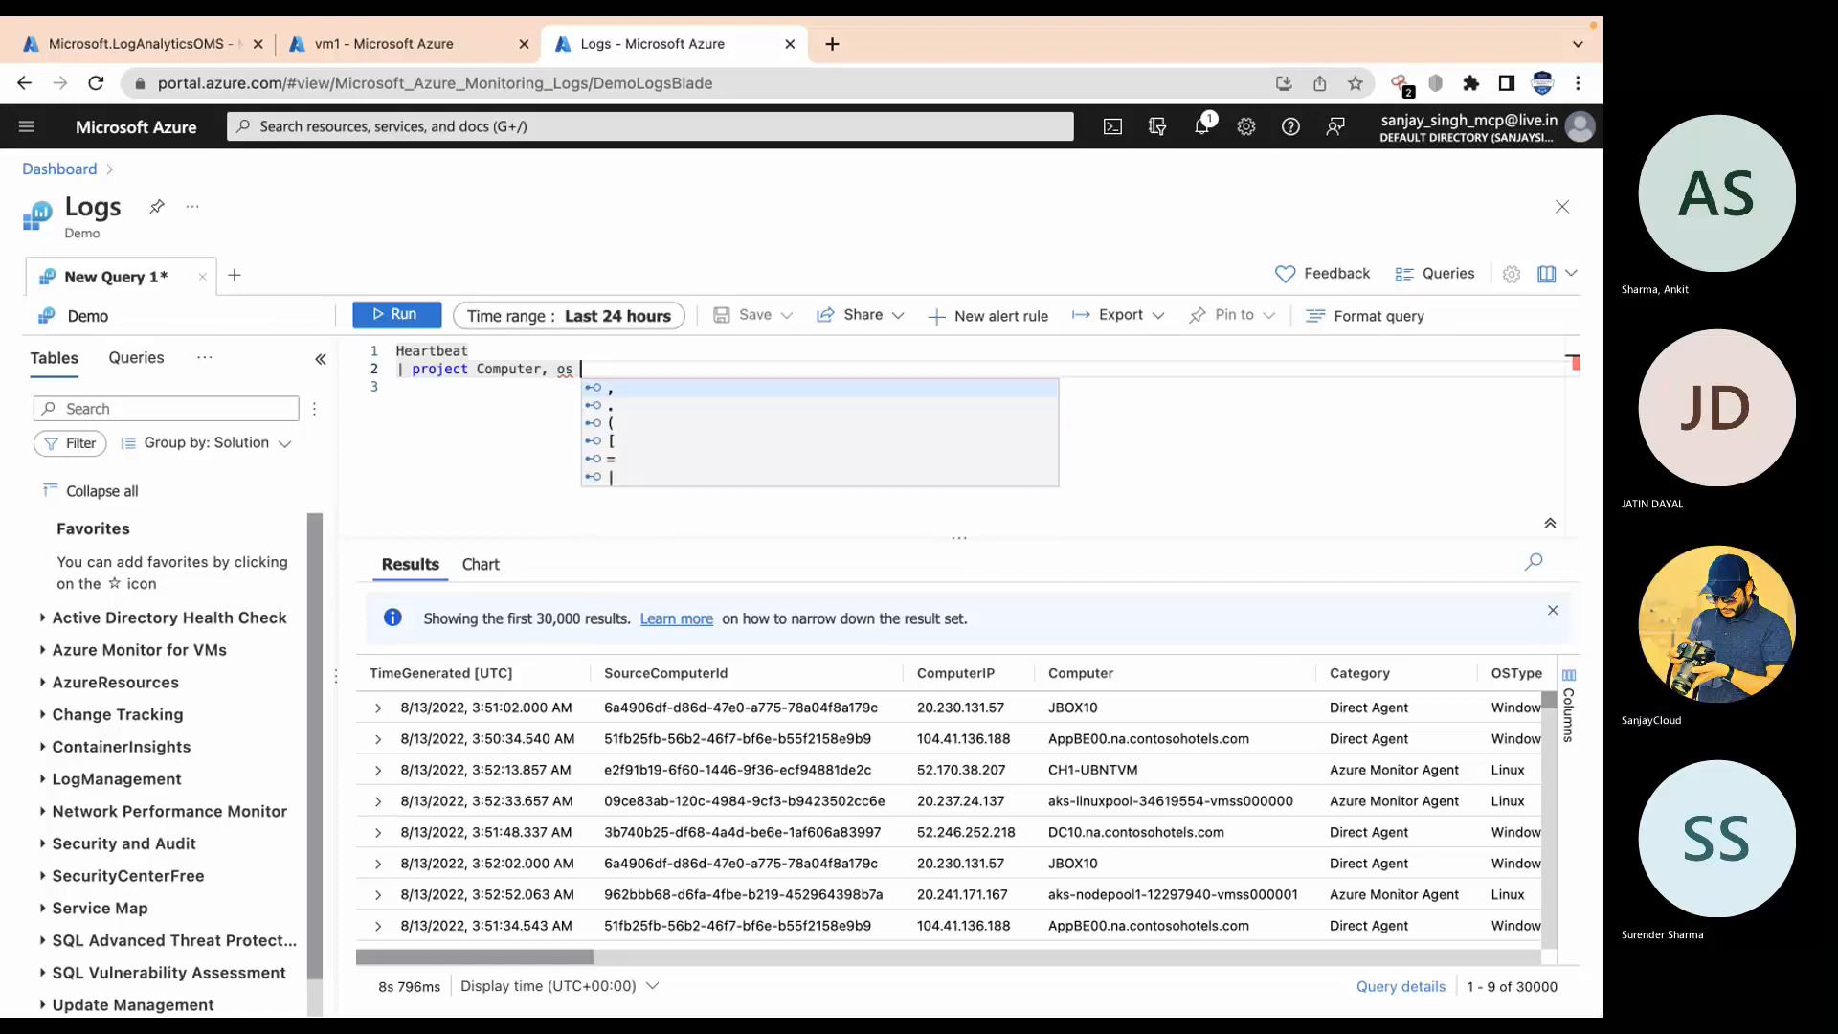
key(BackSpace)
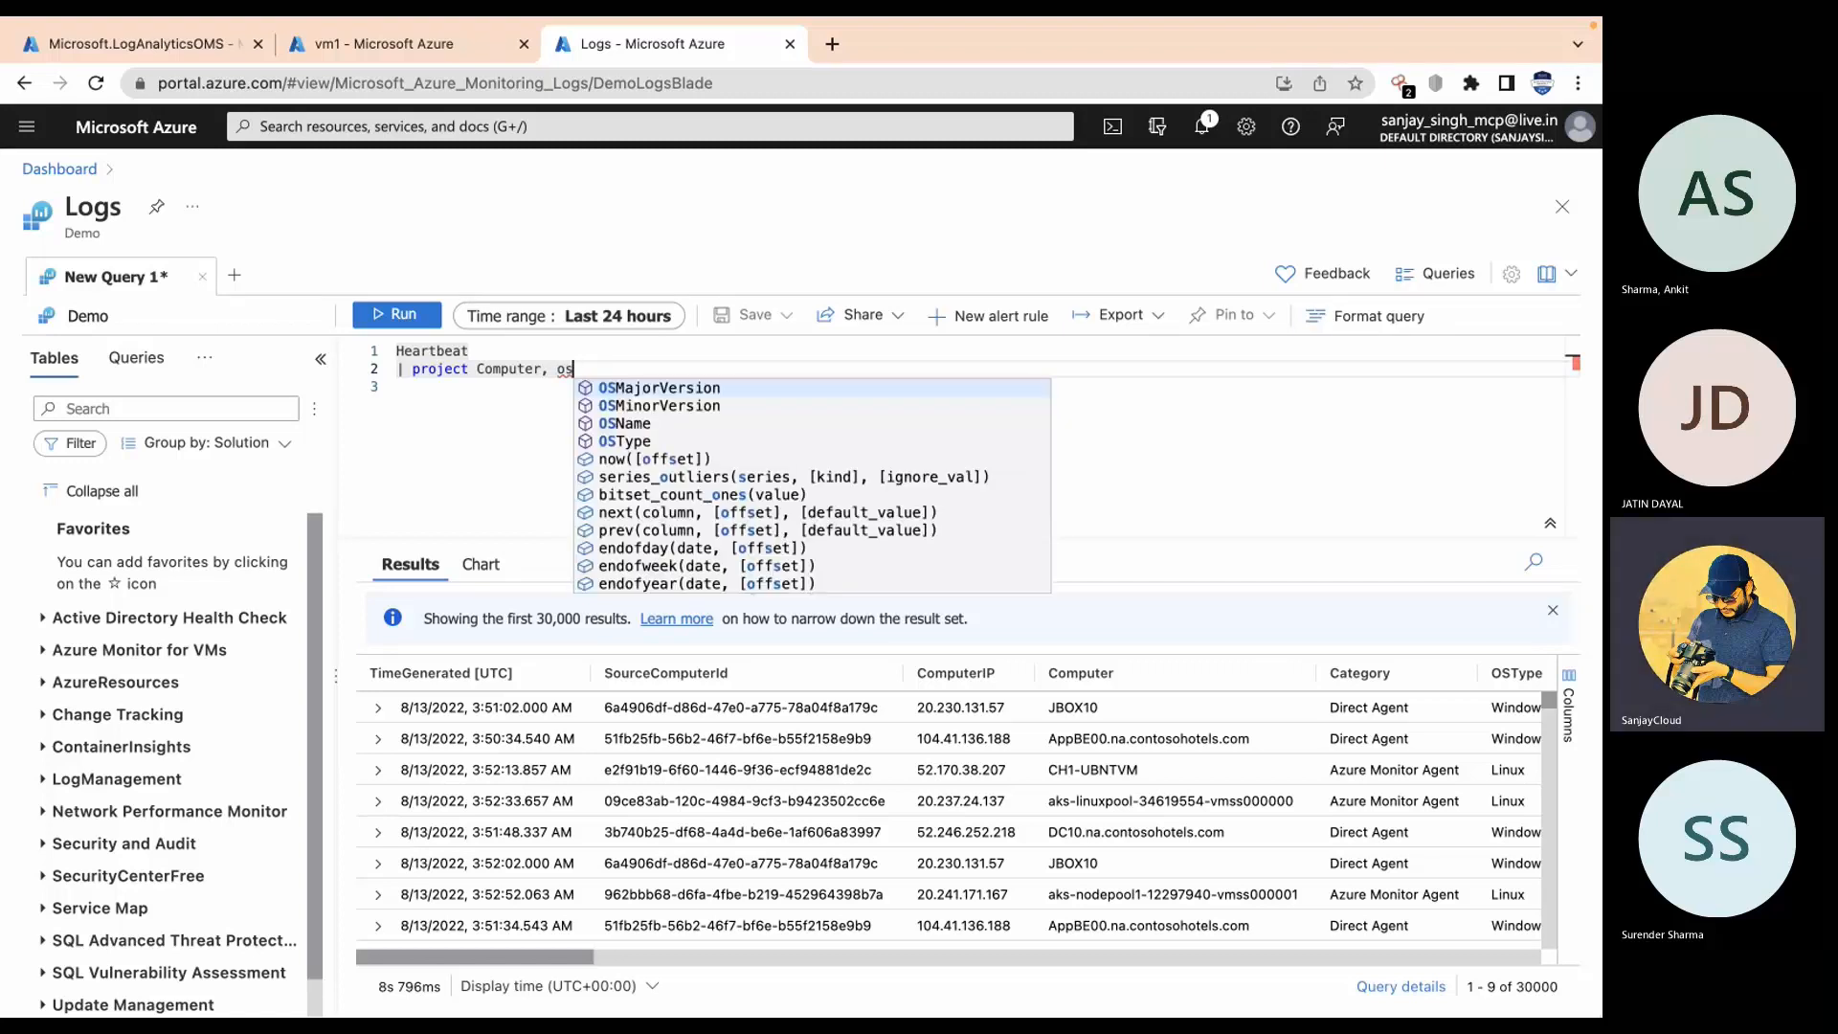
key(Down)
key(Down)
key(Down)
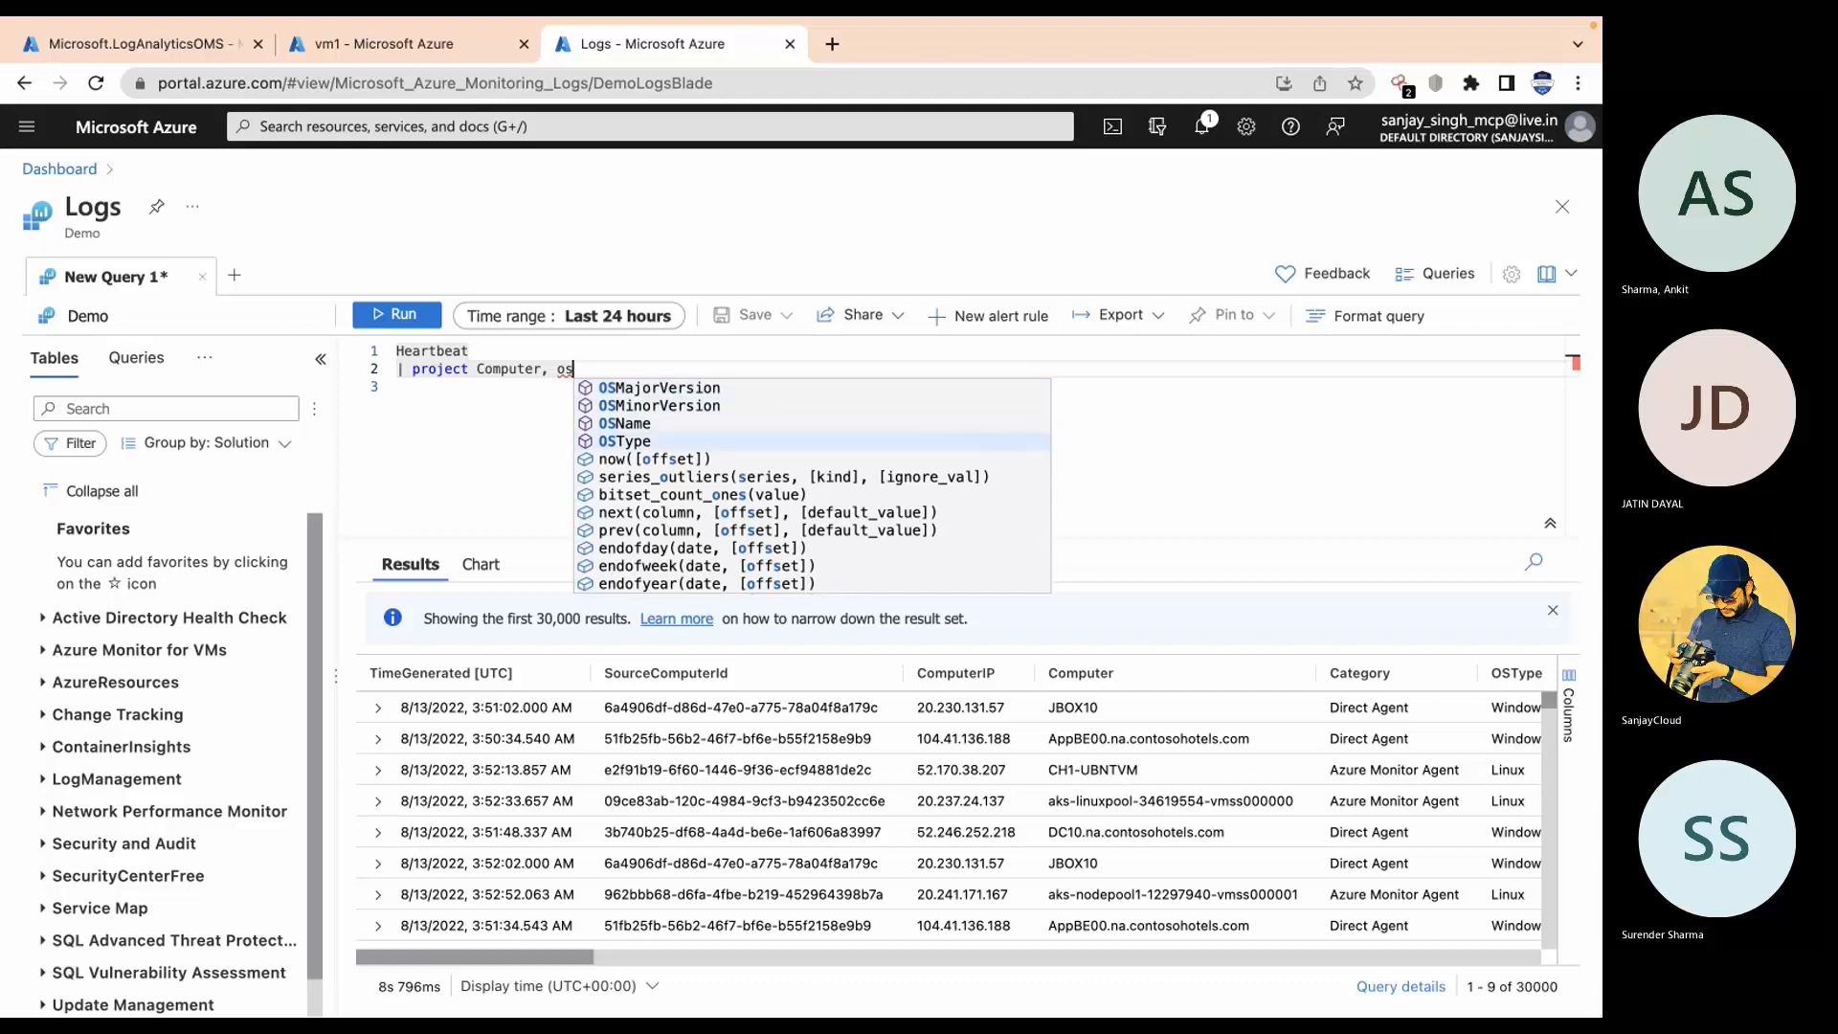
key(Return)
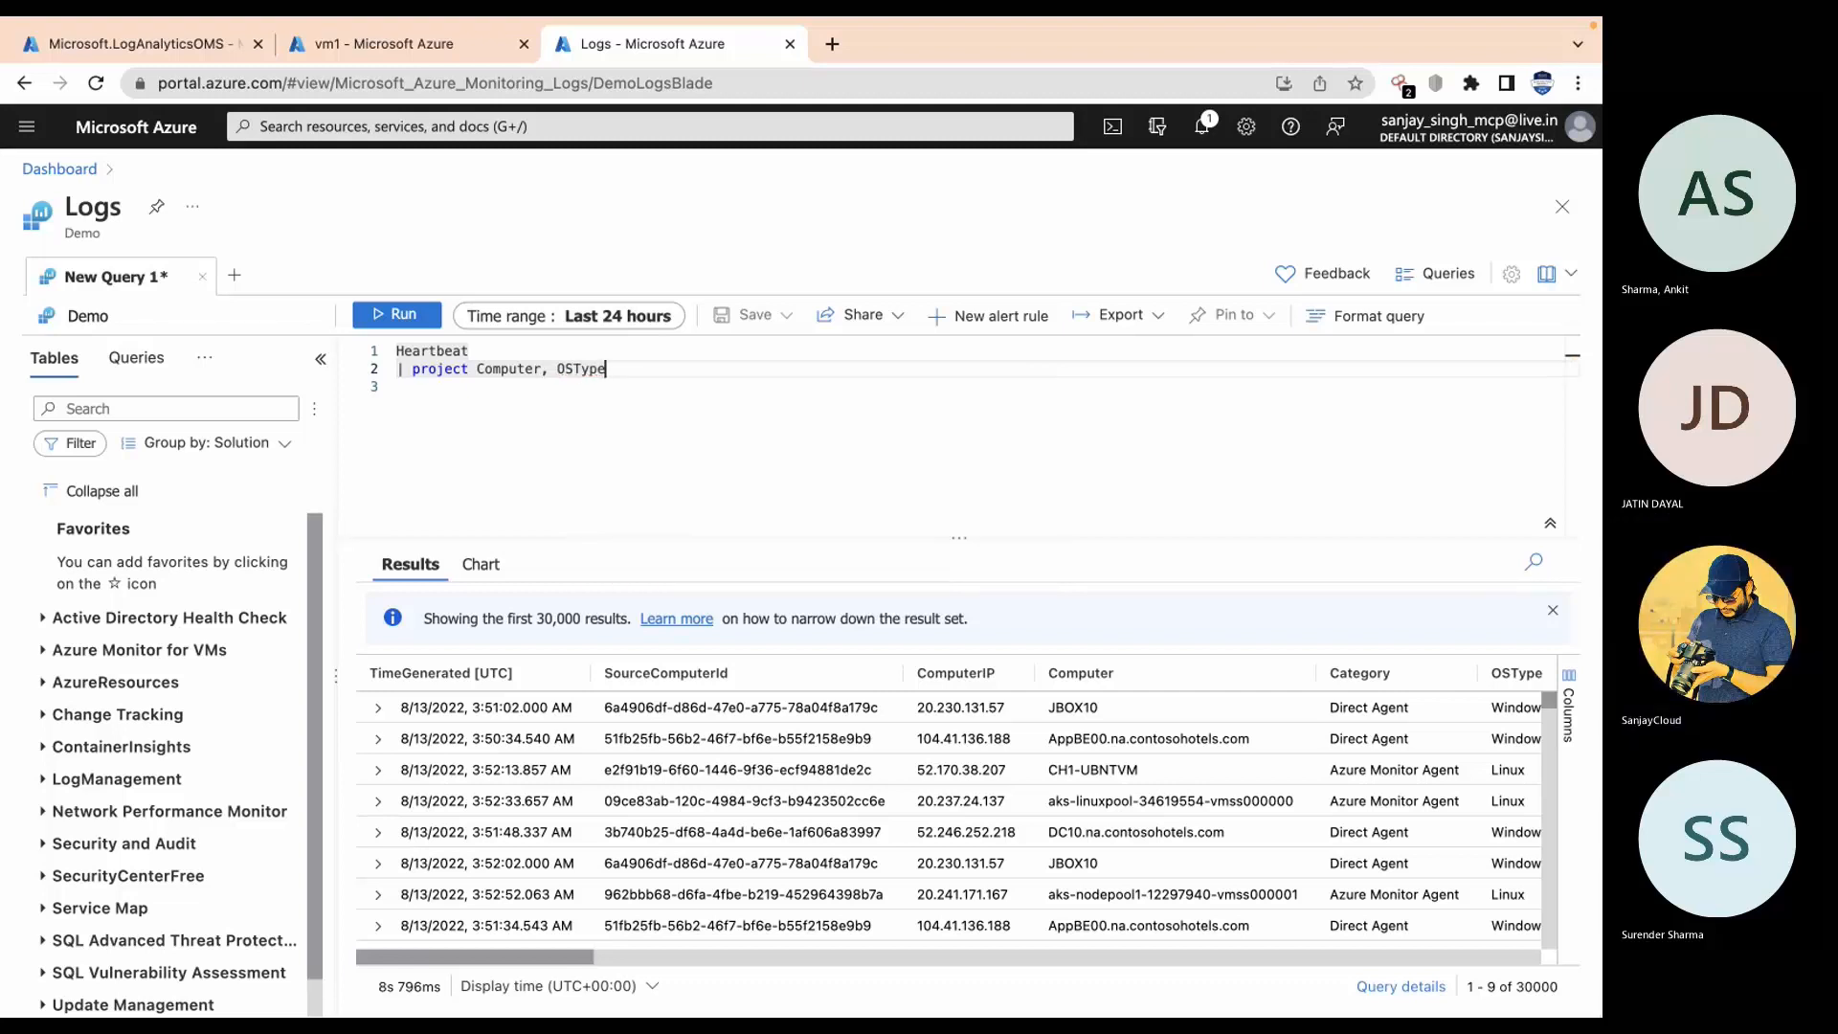
Step: Run the projected query, review the Linux and Windows results, and select the whole query
key(shift+Return)
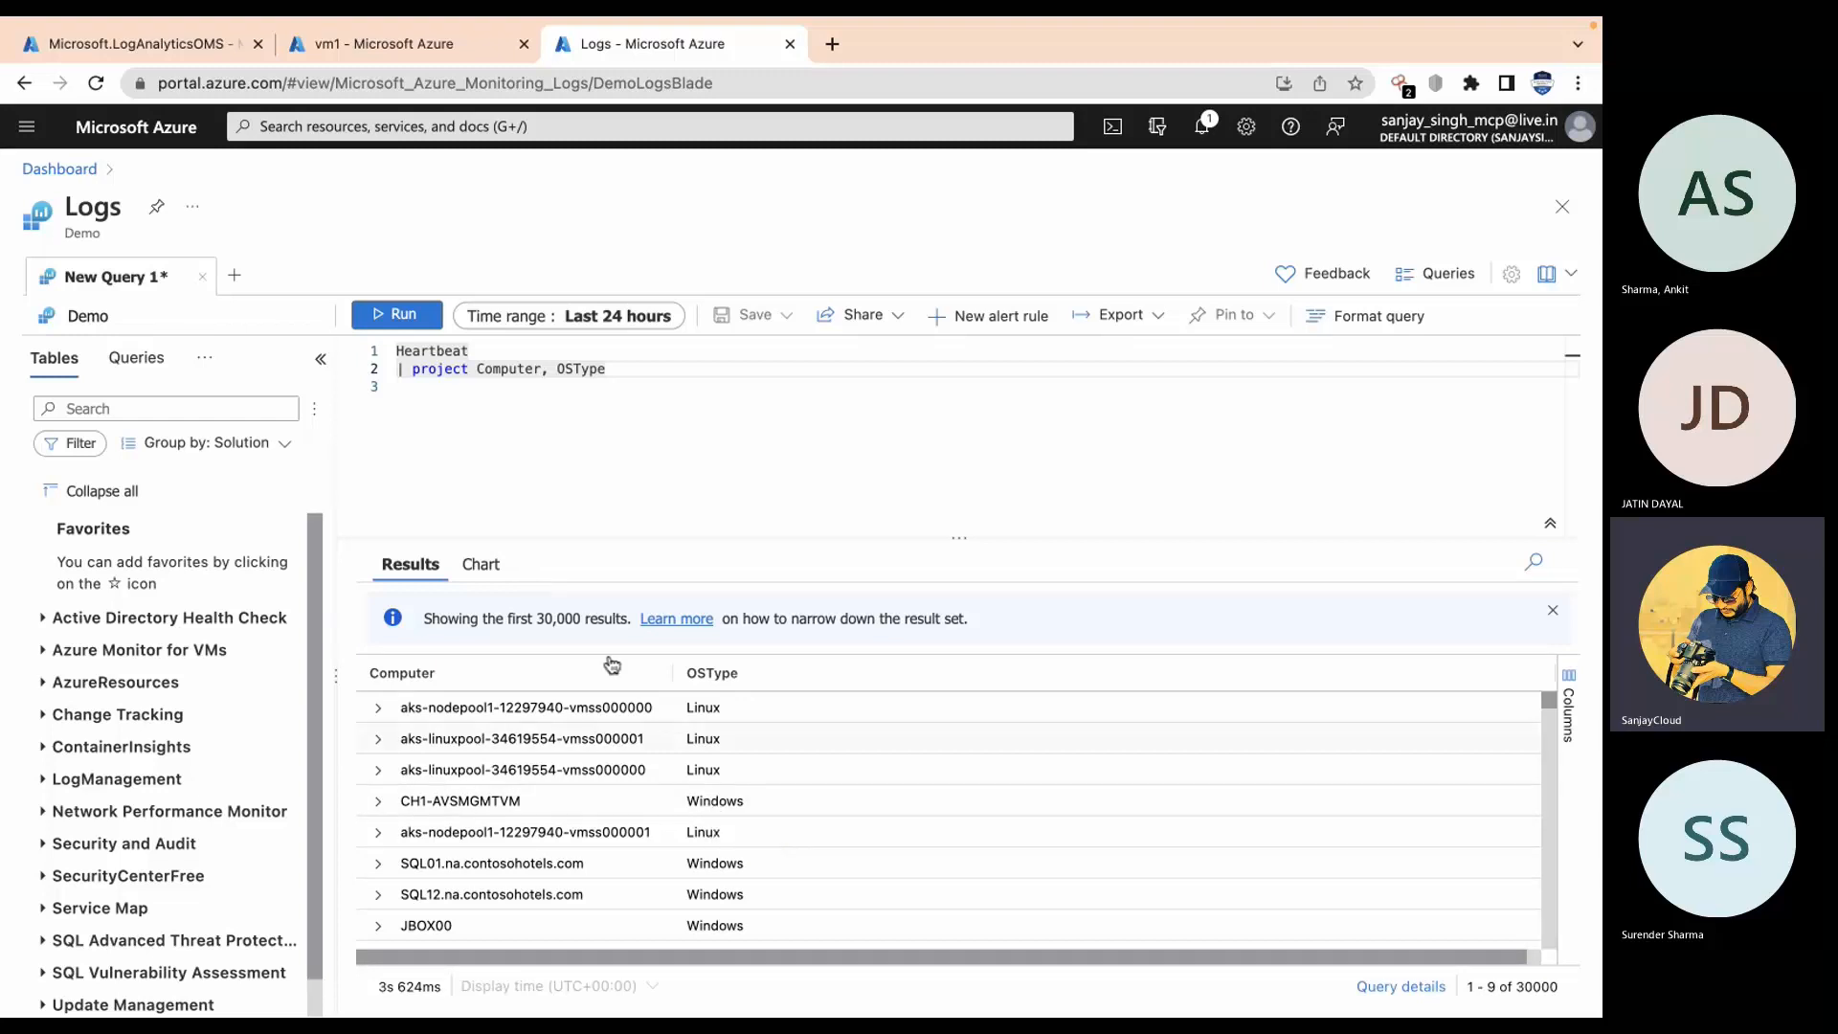
scroll(546, 815, down, 10)
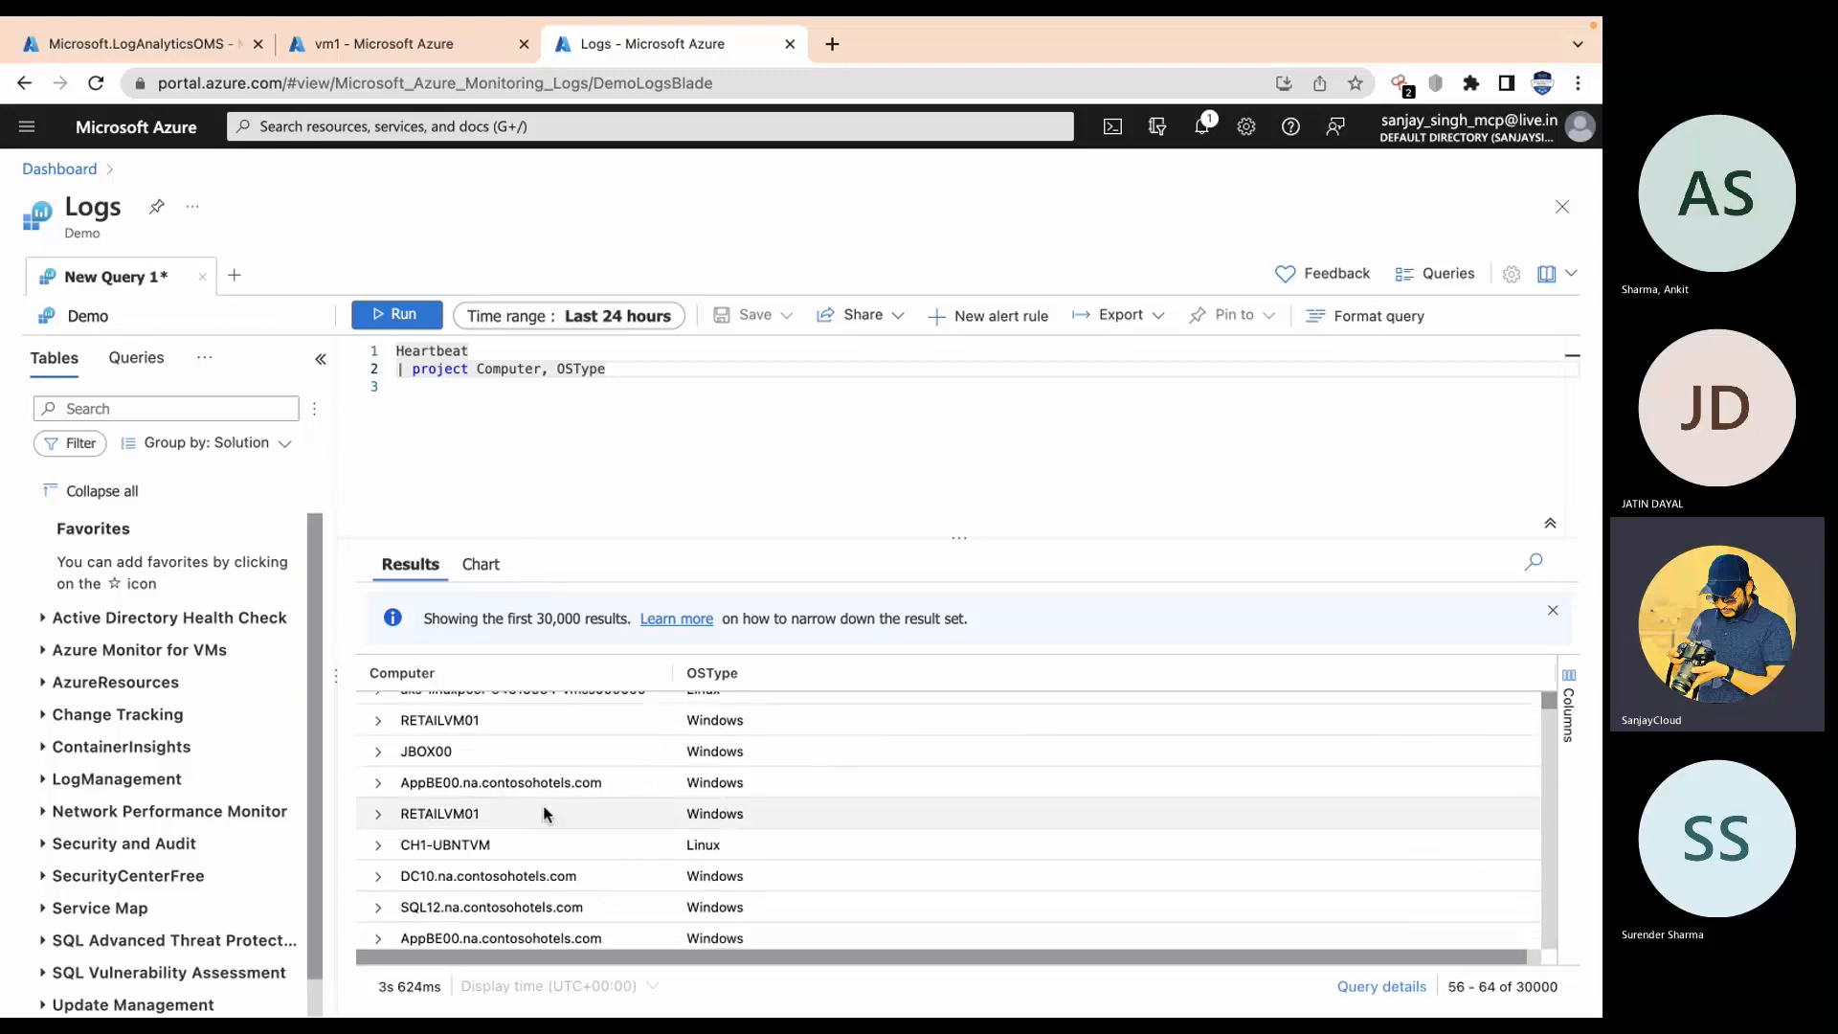
scroll(541, 804, down, 5)
scroll(541, 802, up, 8)
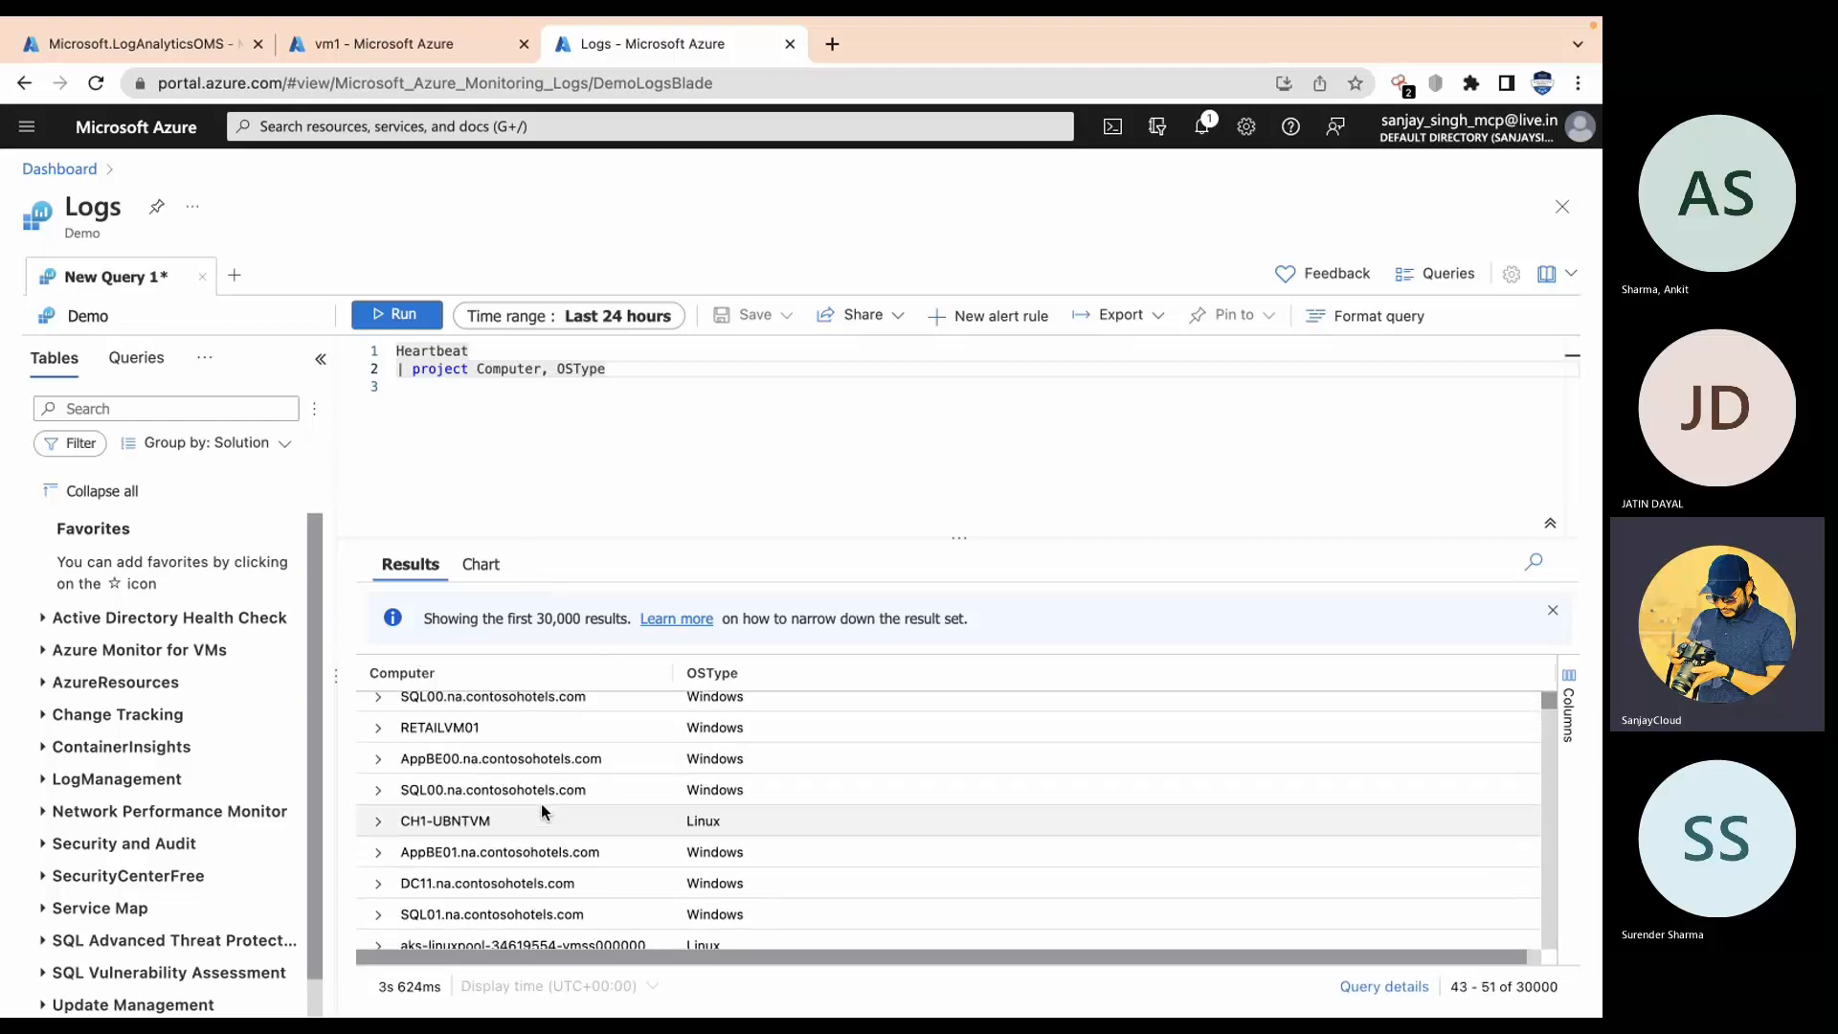
scroll(542, 802, up, 10)
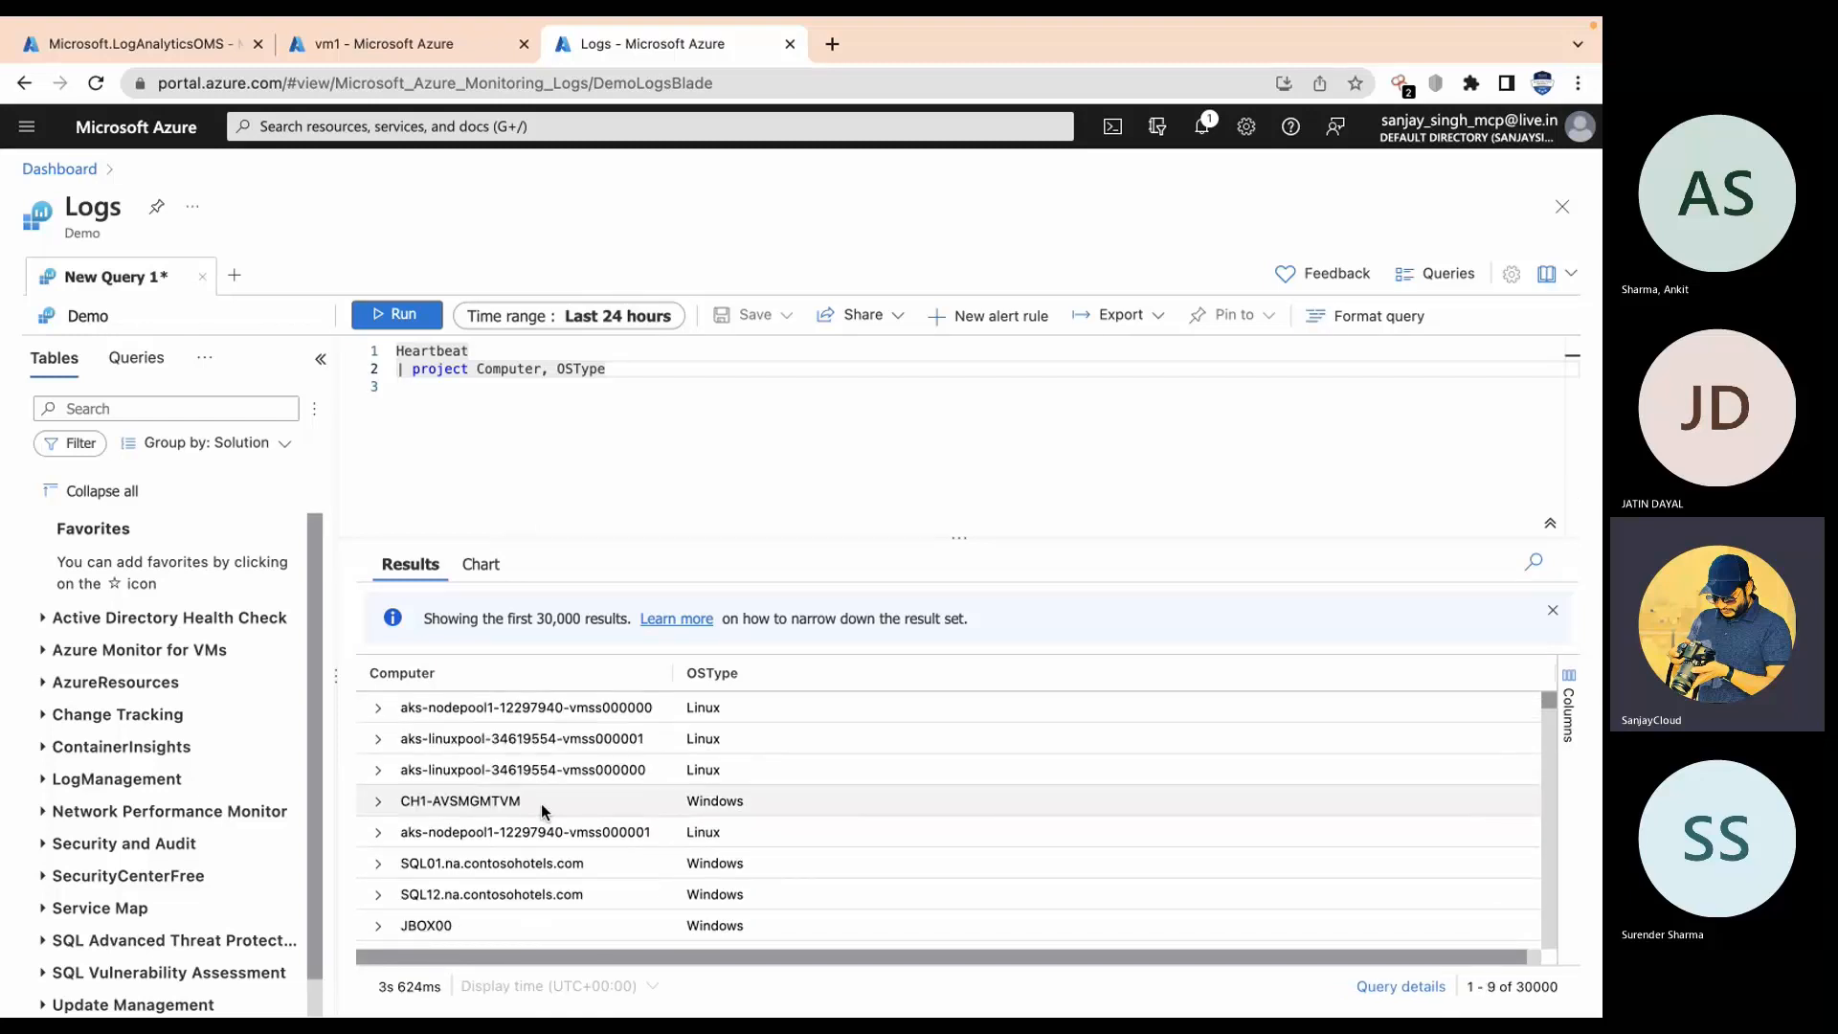
drag(605, 371, 395, 350)
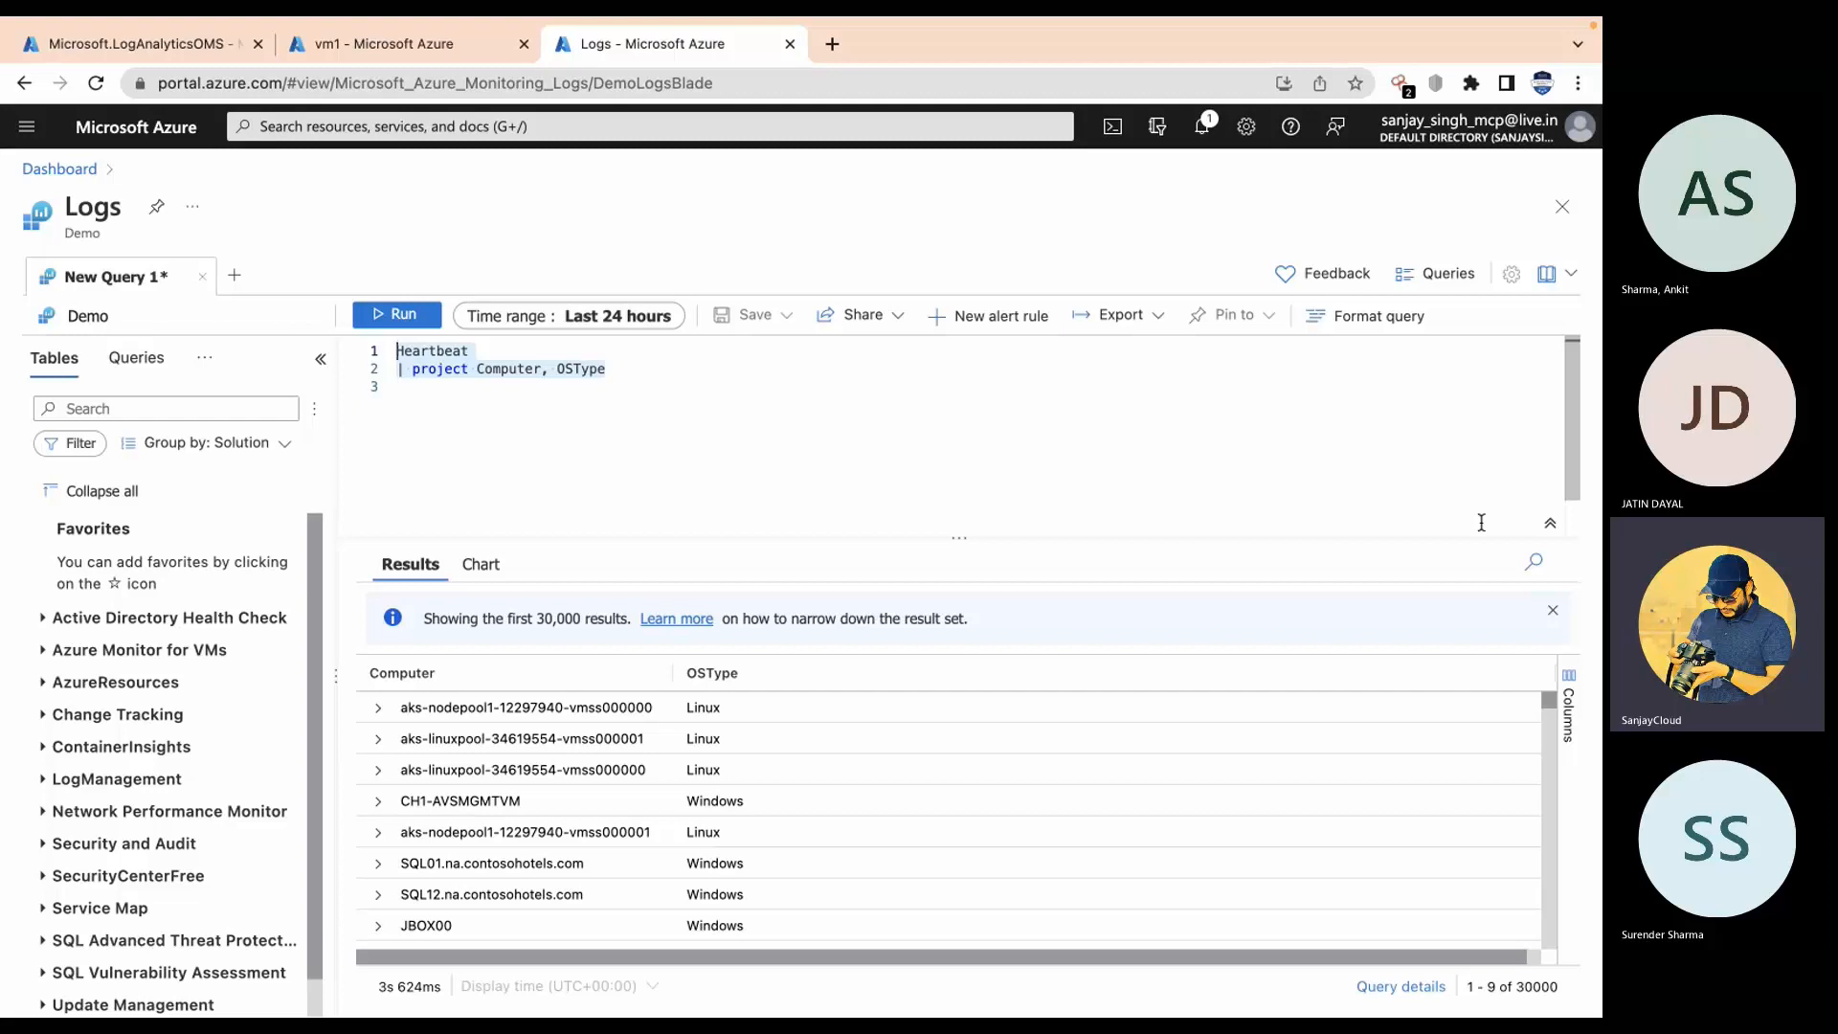
Step: Replace the query with Perf and run it
key(BackSpace)
text(Perf)
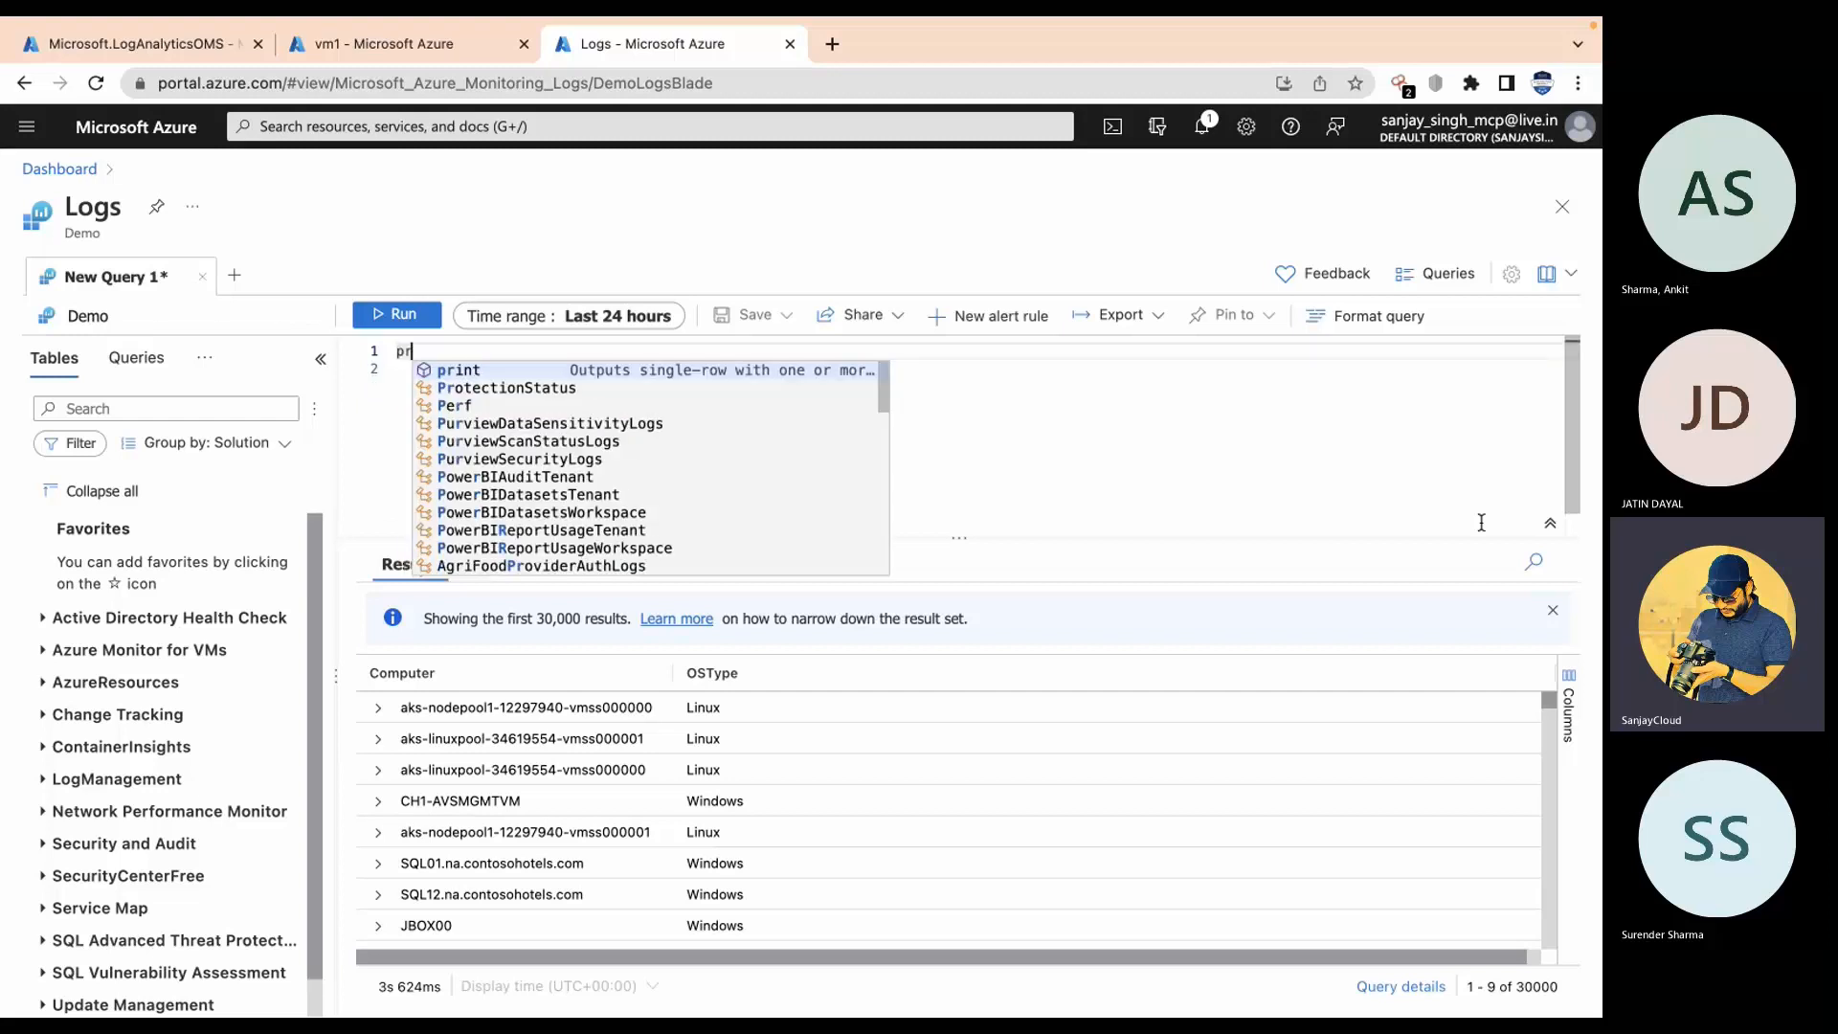
key(Return)
text(|)
key(BackSpace)
key(BackSpace)
key(BackSpace)
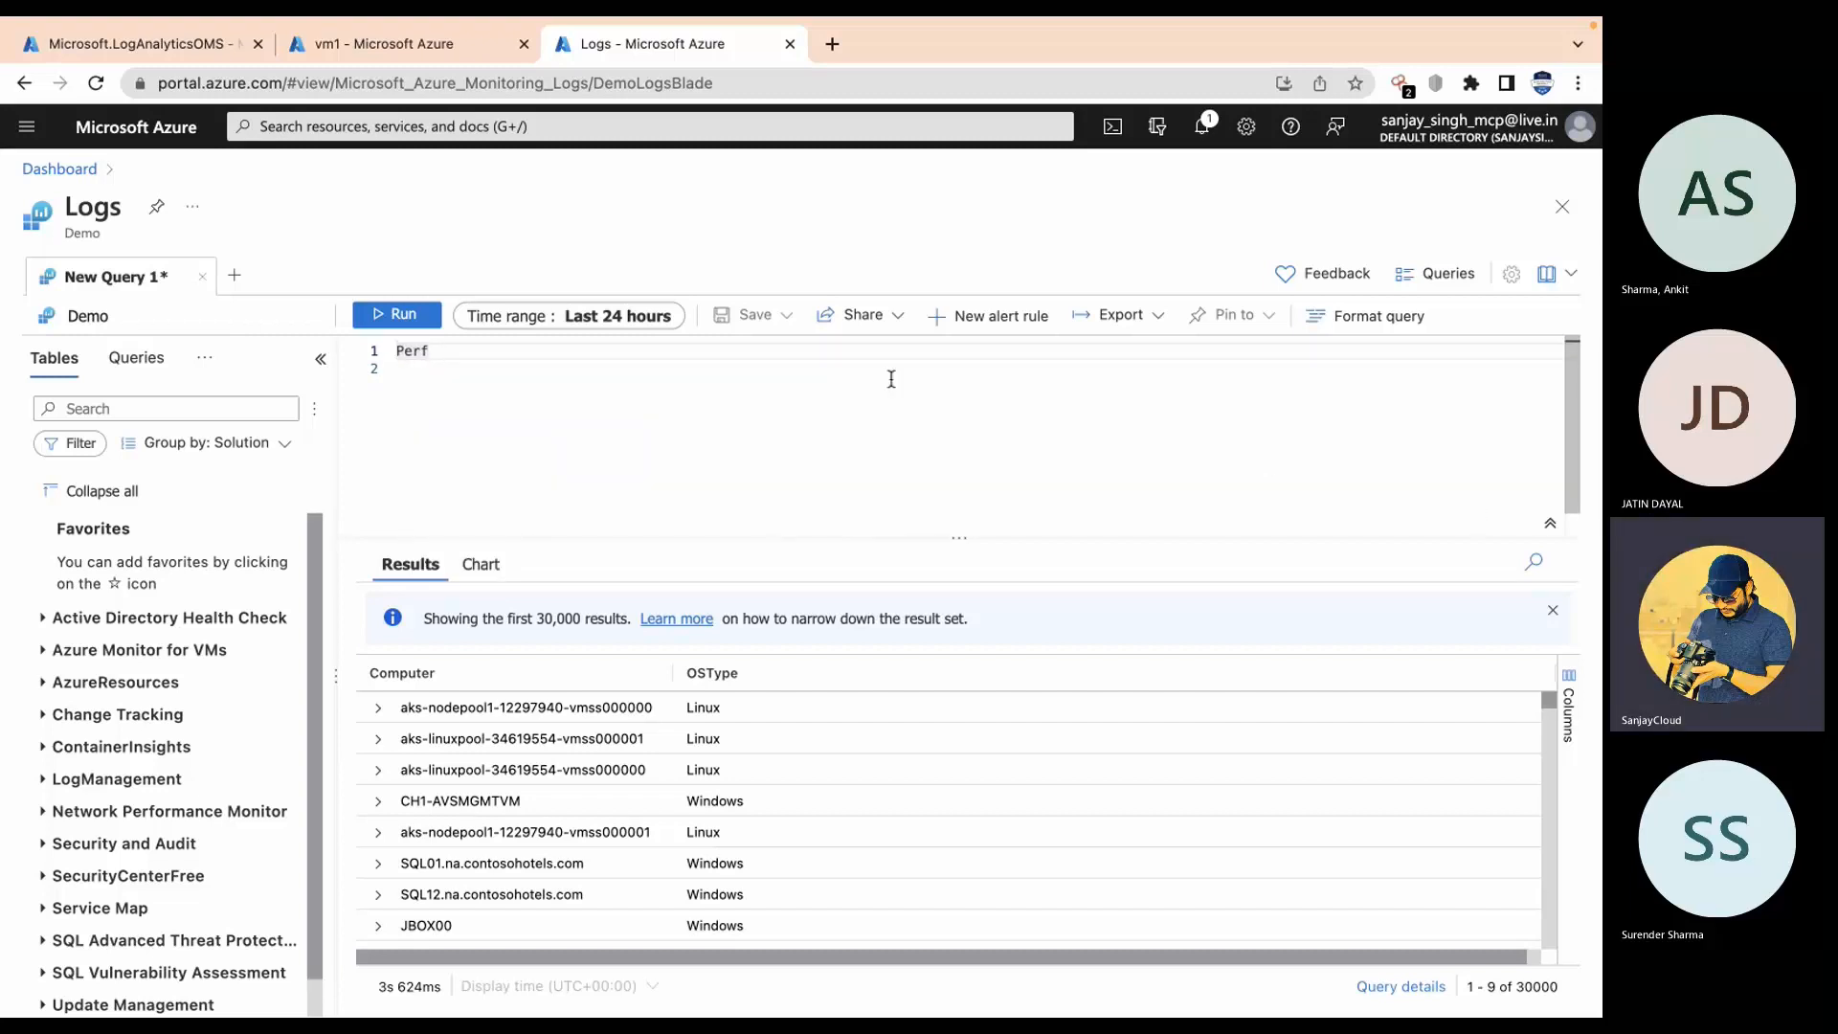
click(398, 324)
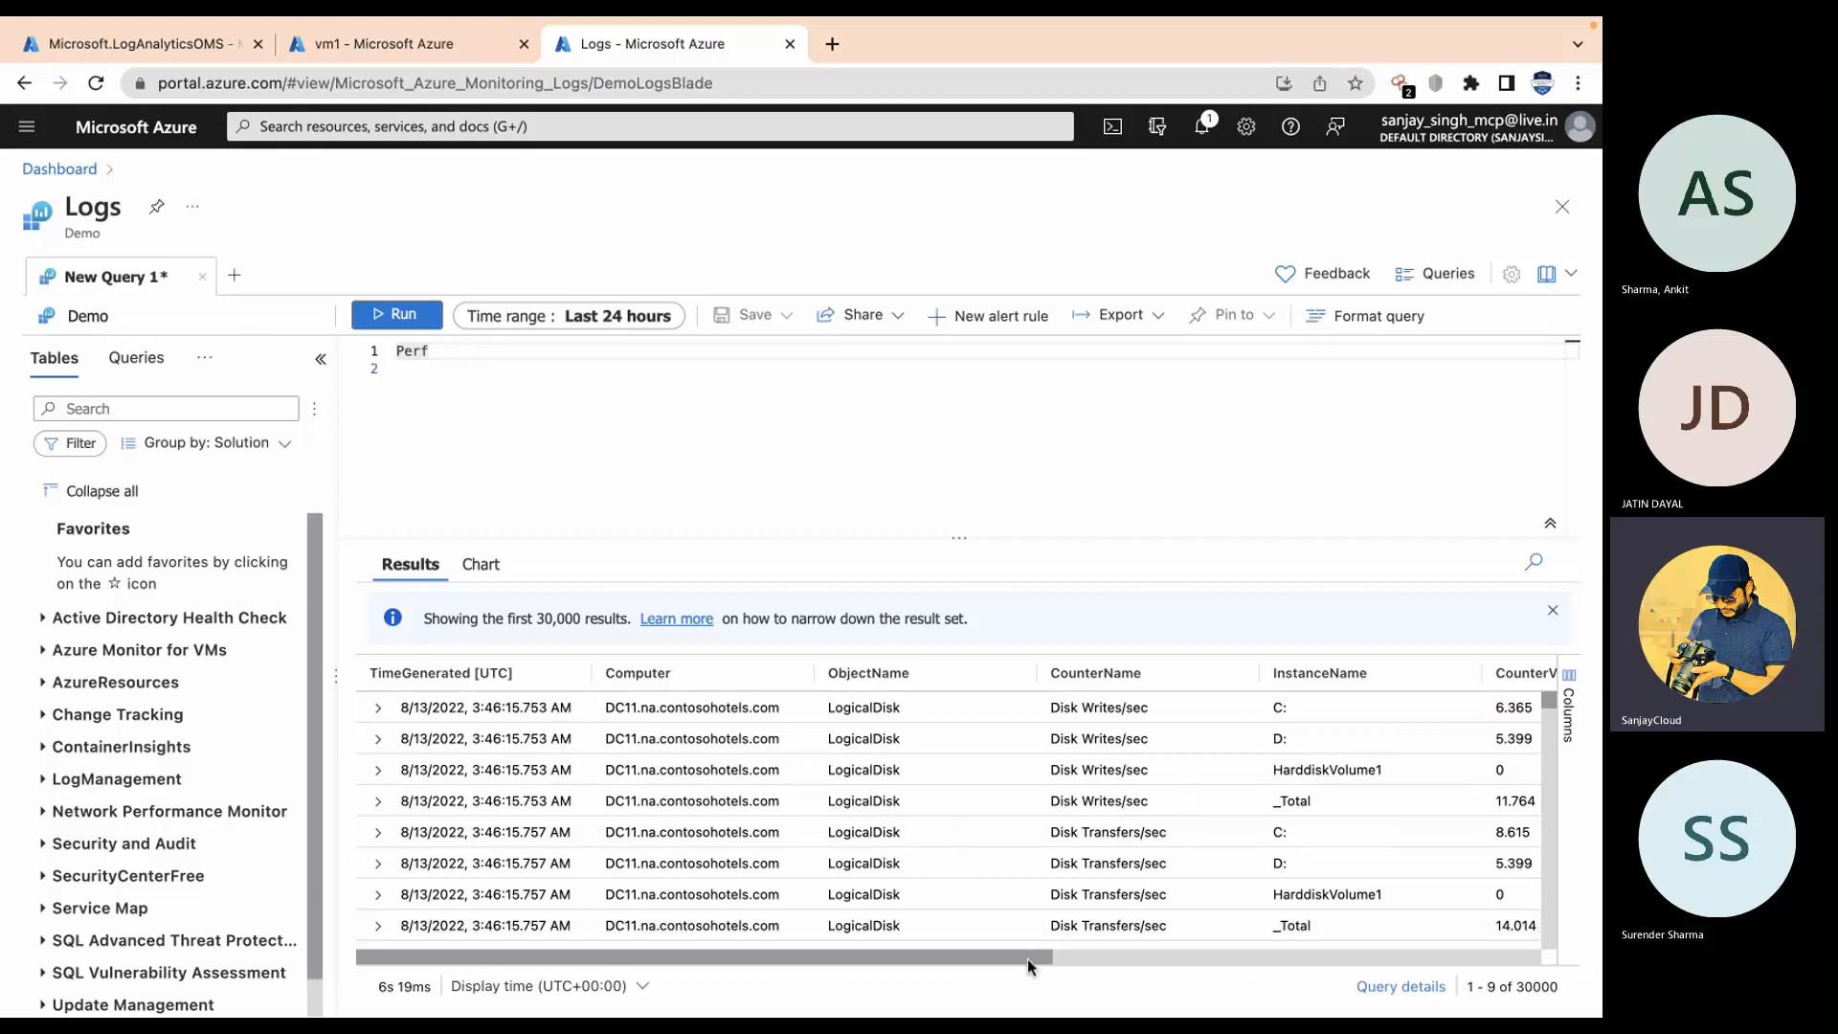
Step: Browse the performance-counter results and select the JBOX10 computer name
drag(1026, 957, 737, 919)
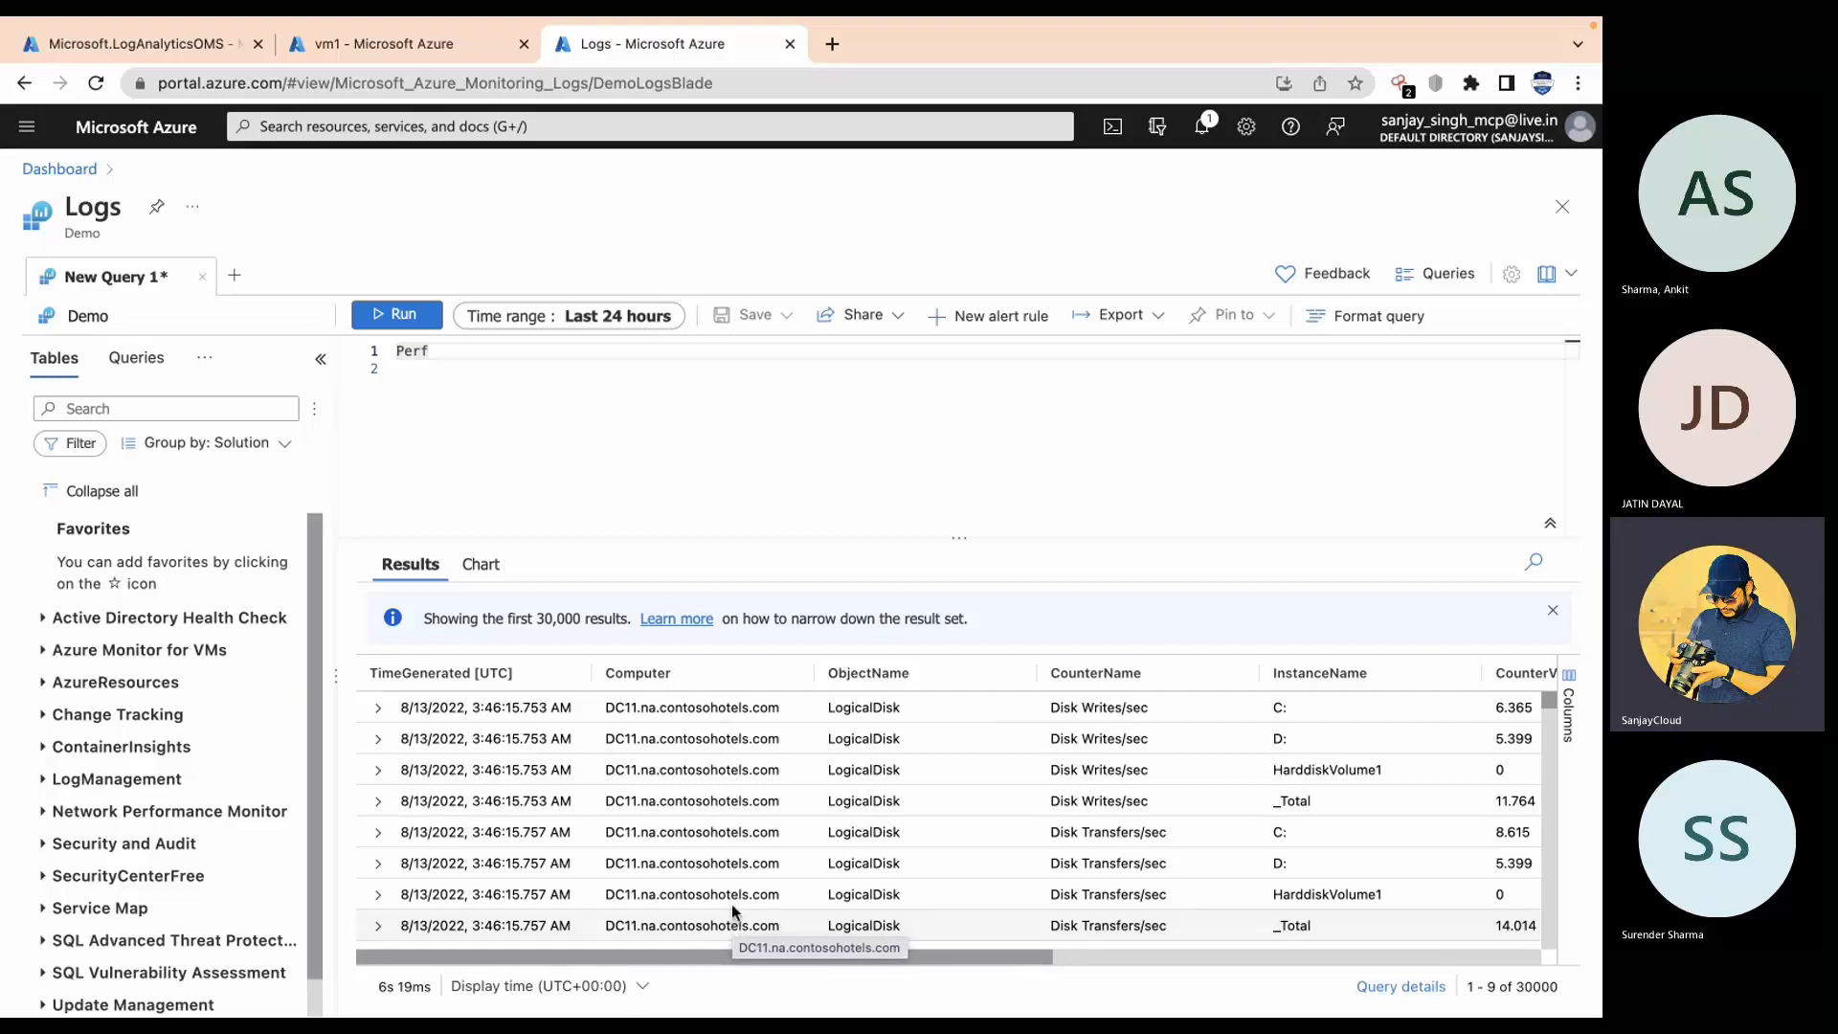
scroll(640, 766, down, 4)
scroll(641, 794, down, 12)
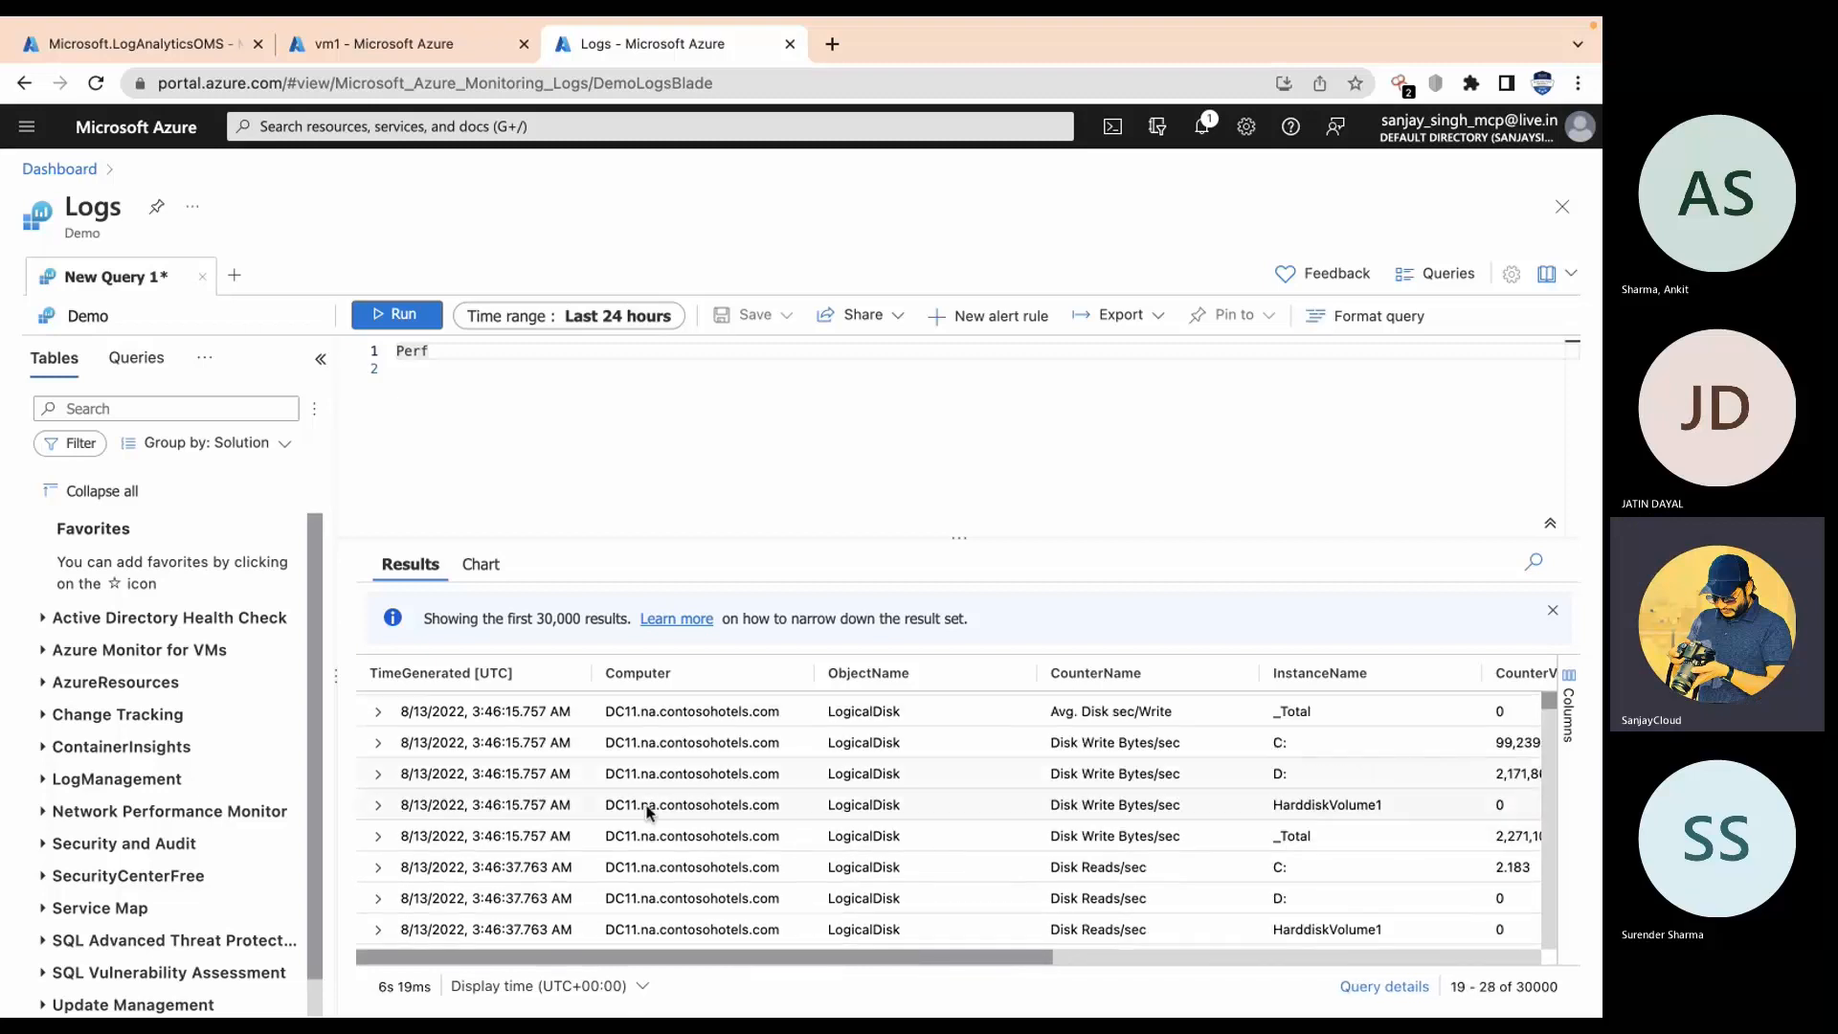
scroll(682, 855, down, 20)
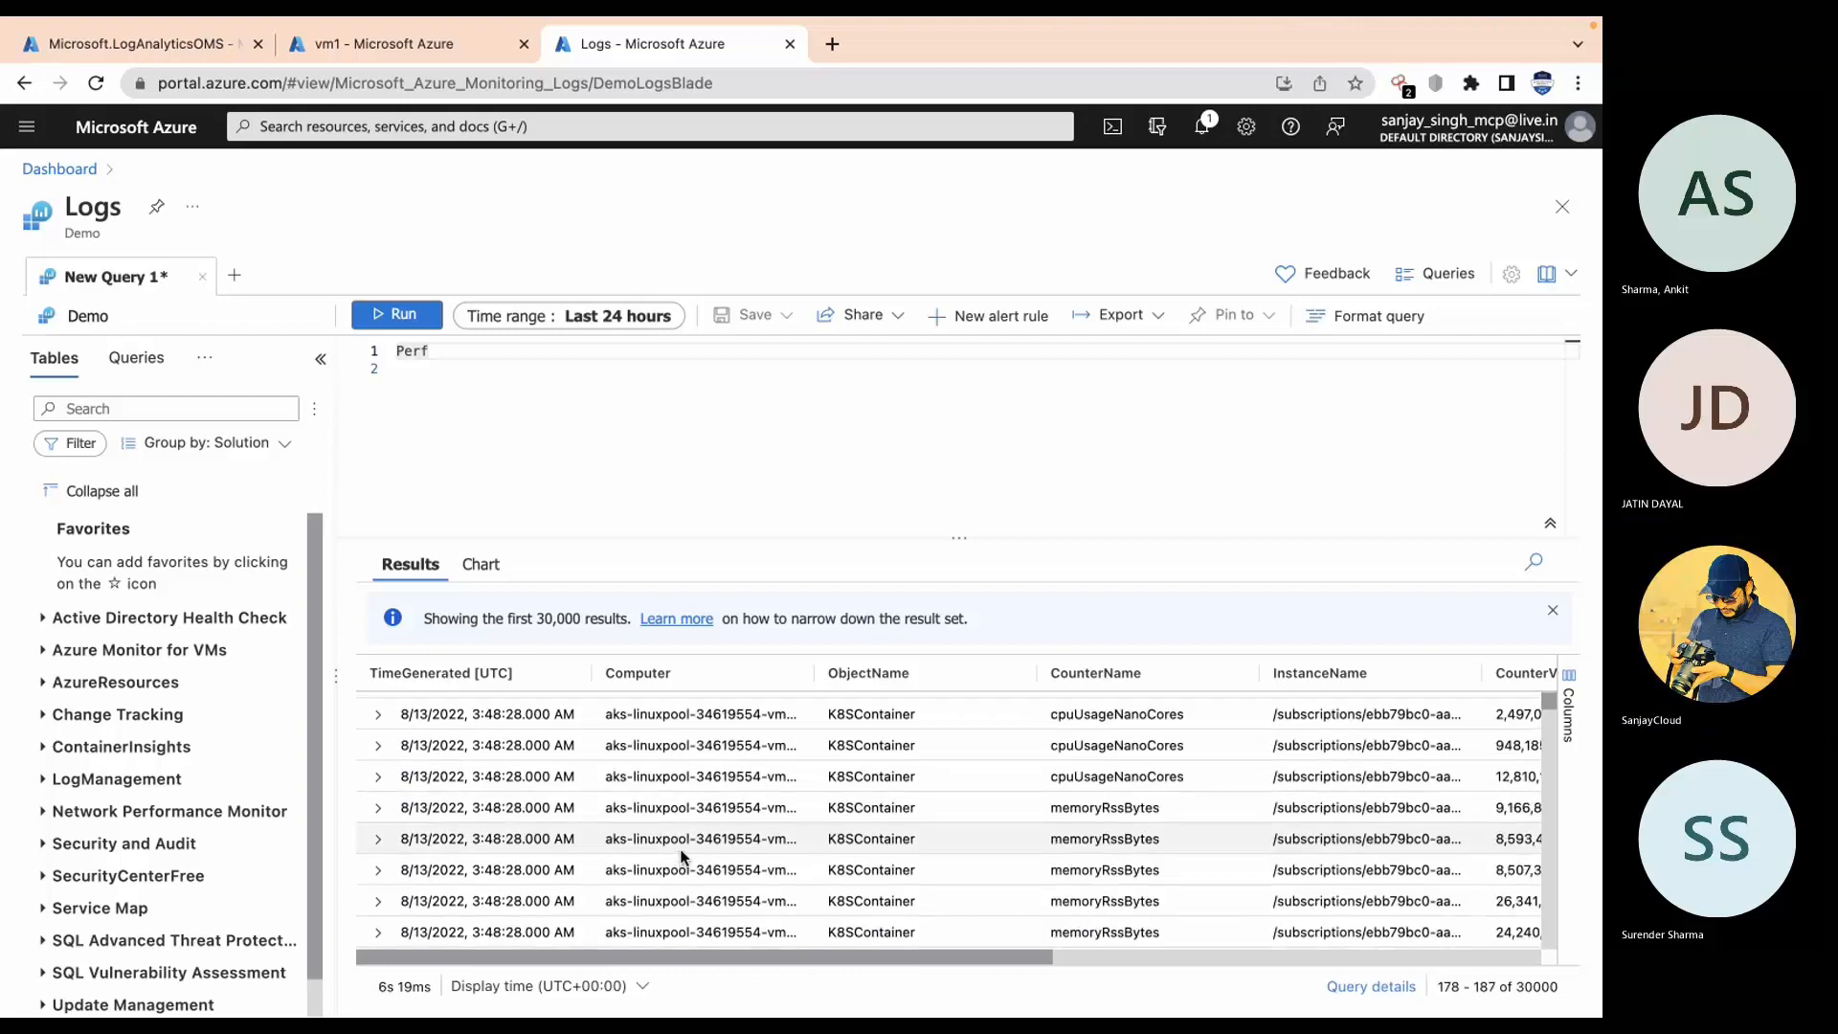
scroll(682, 855, down, 20)
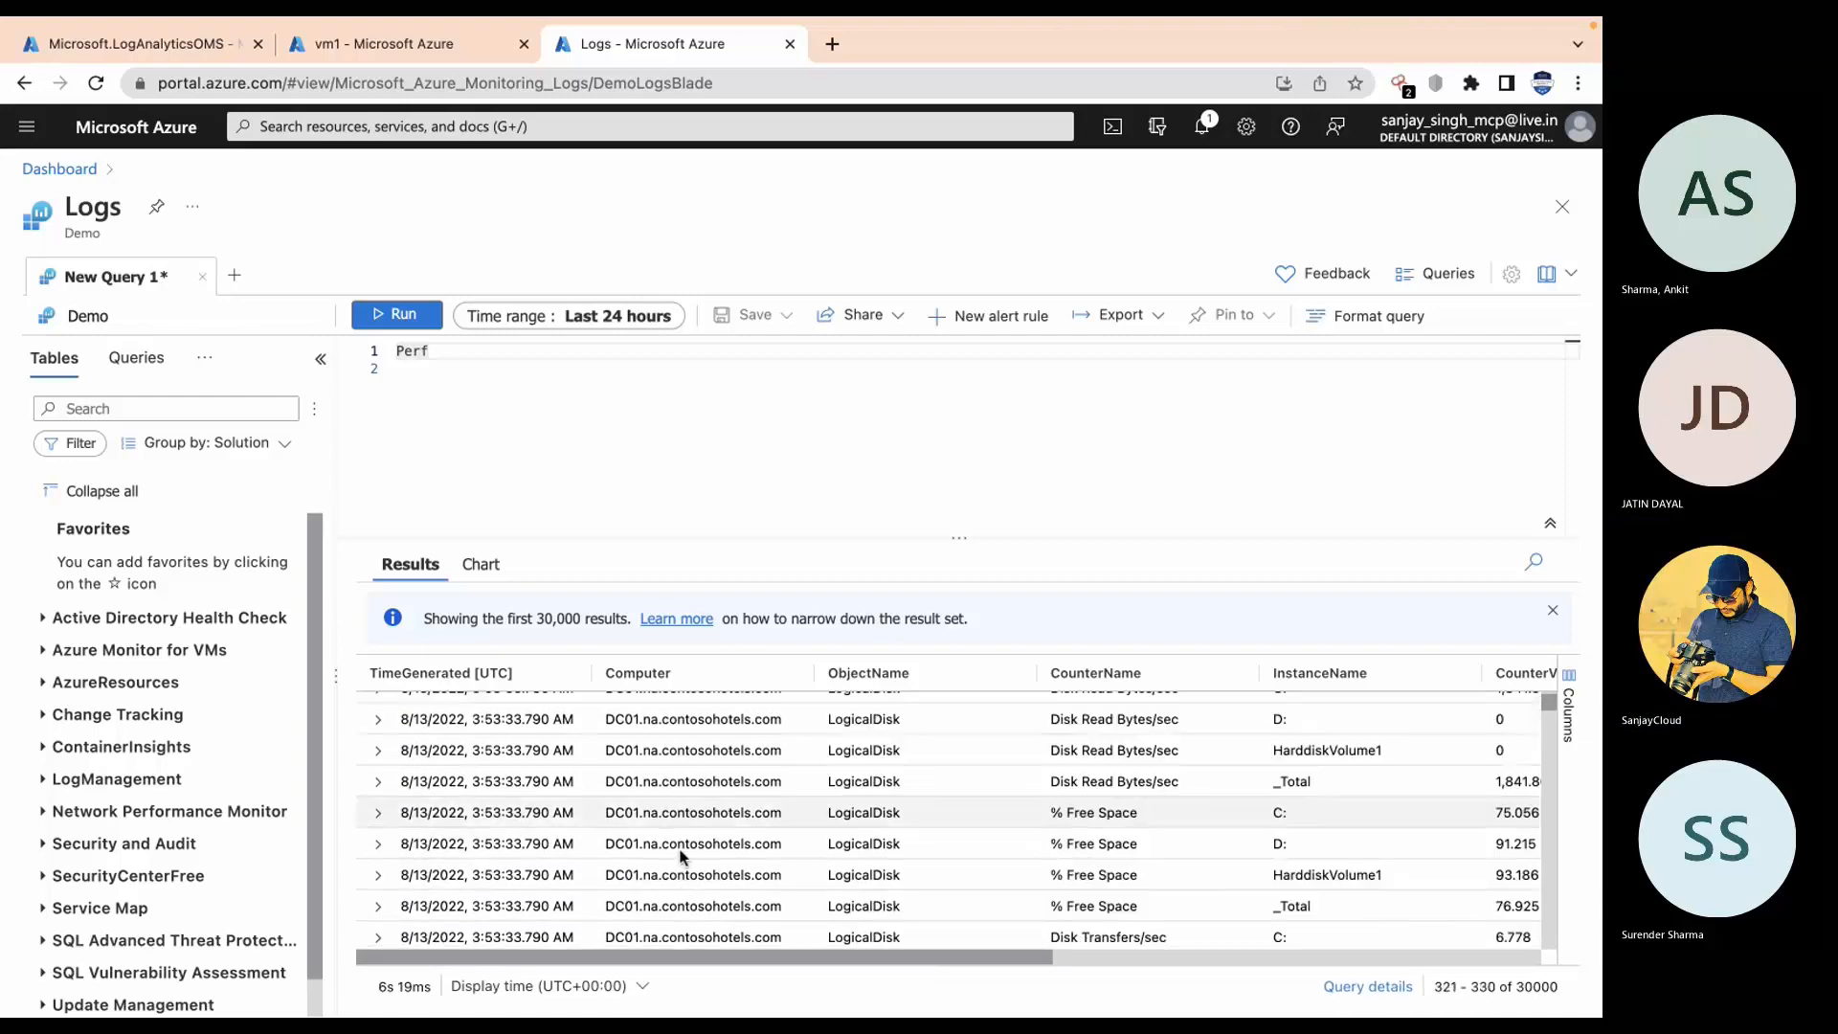
scroll(682, 854, down, 12)
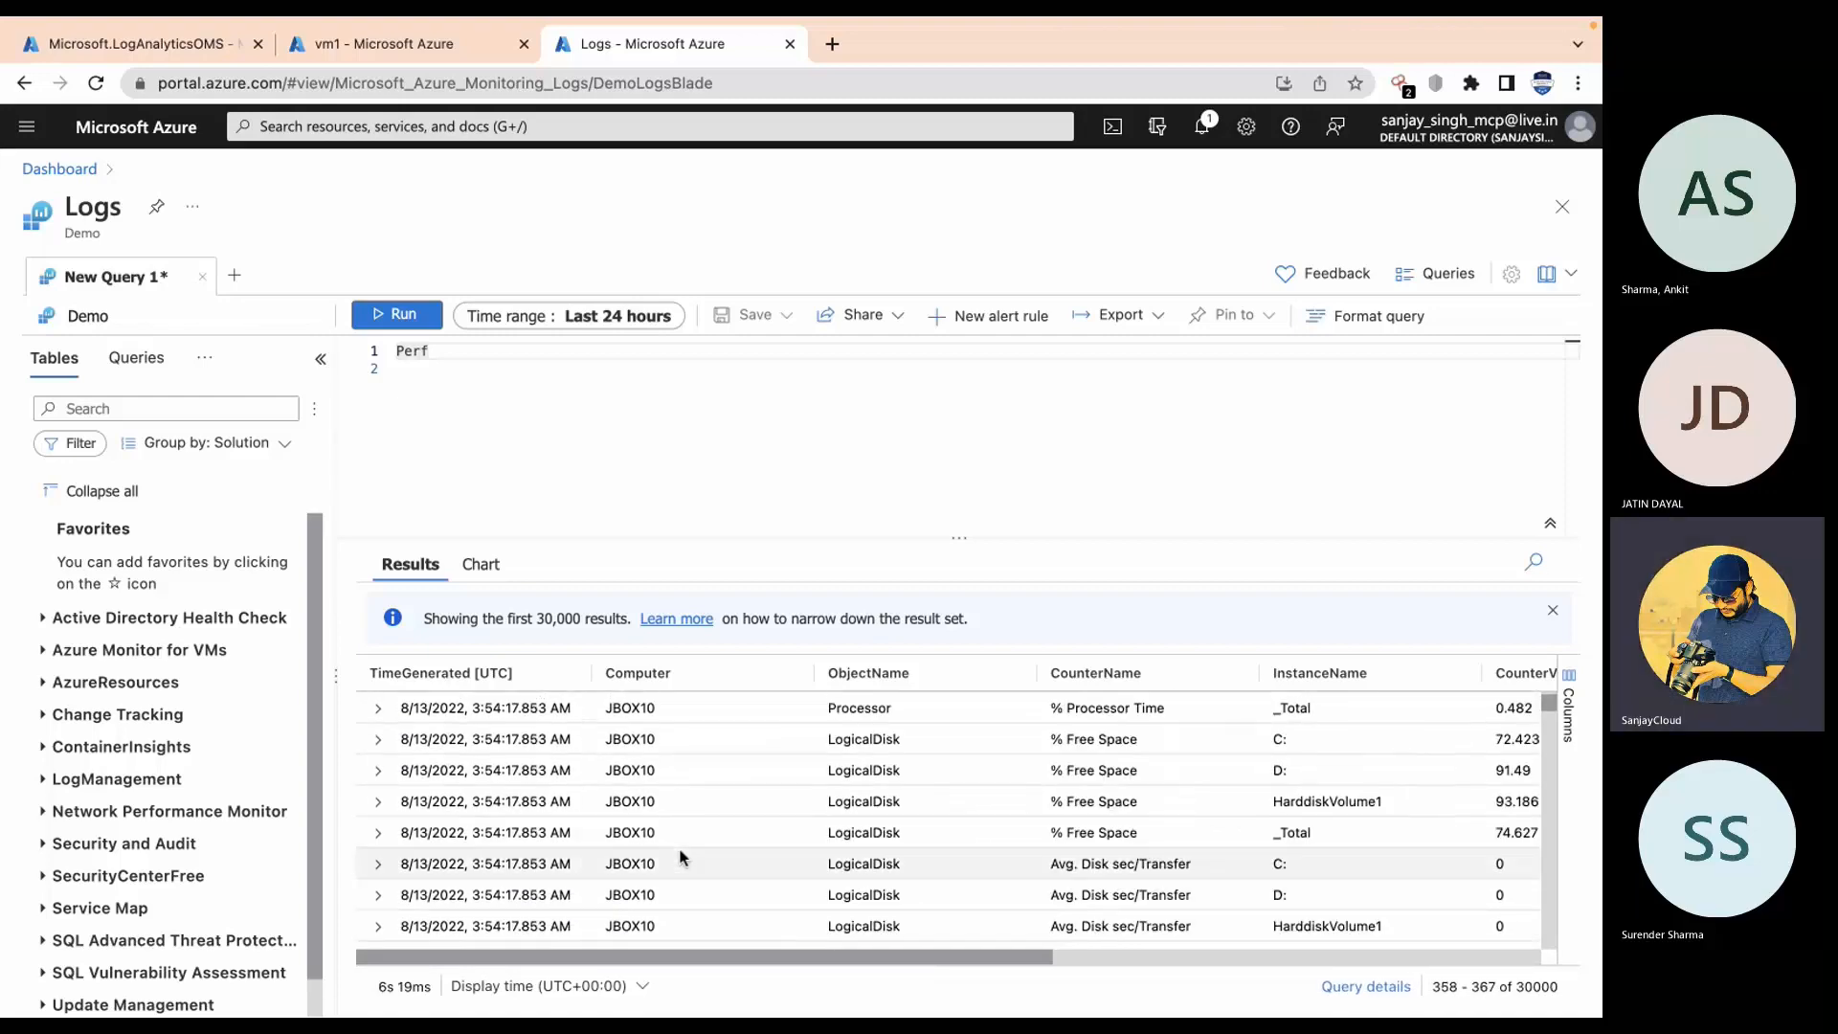
scroll(683, 854, up, 2)
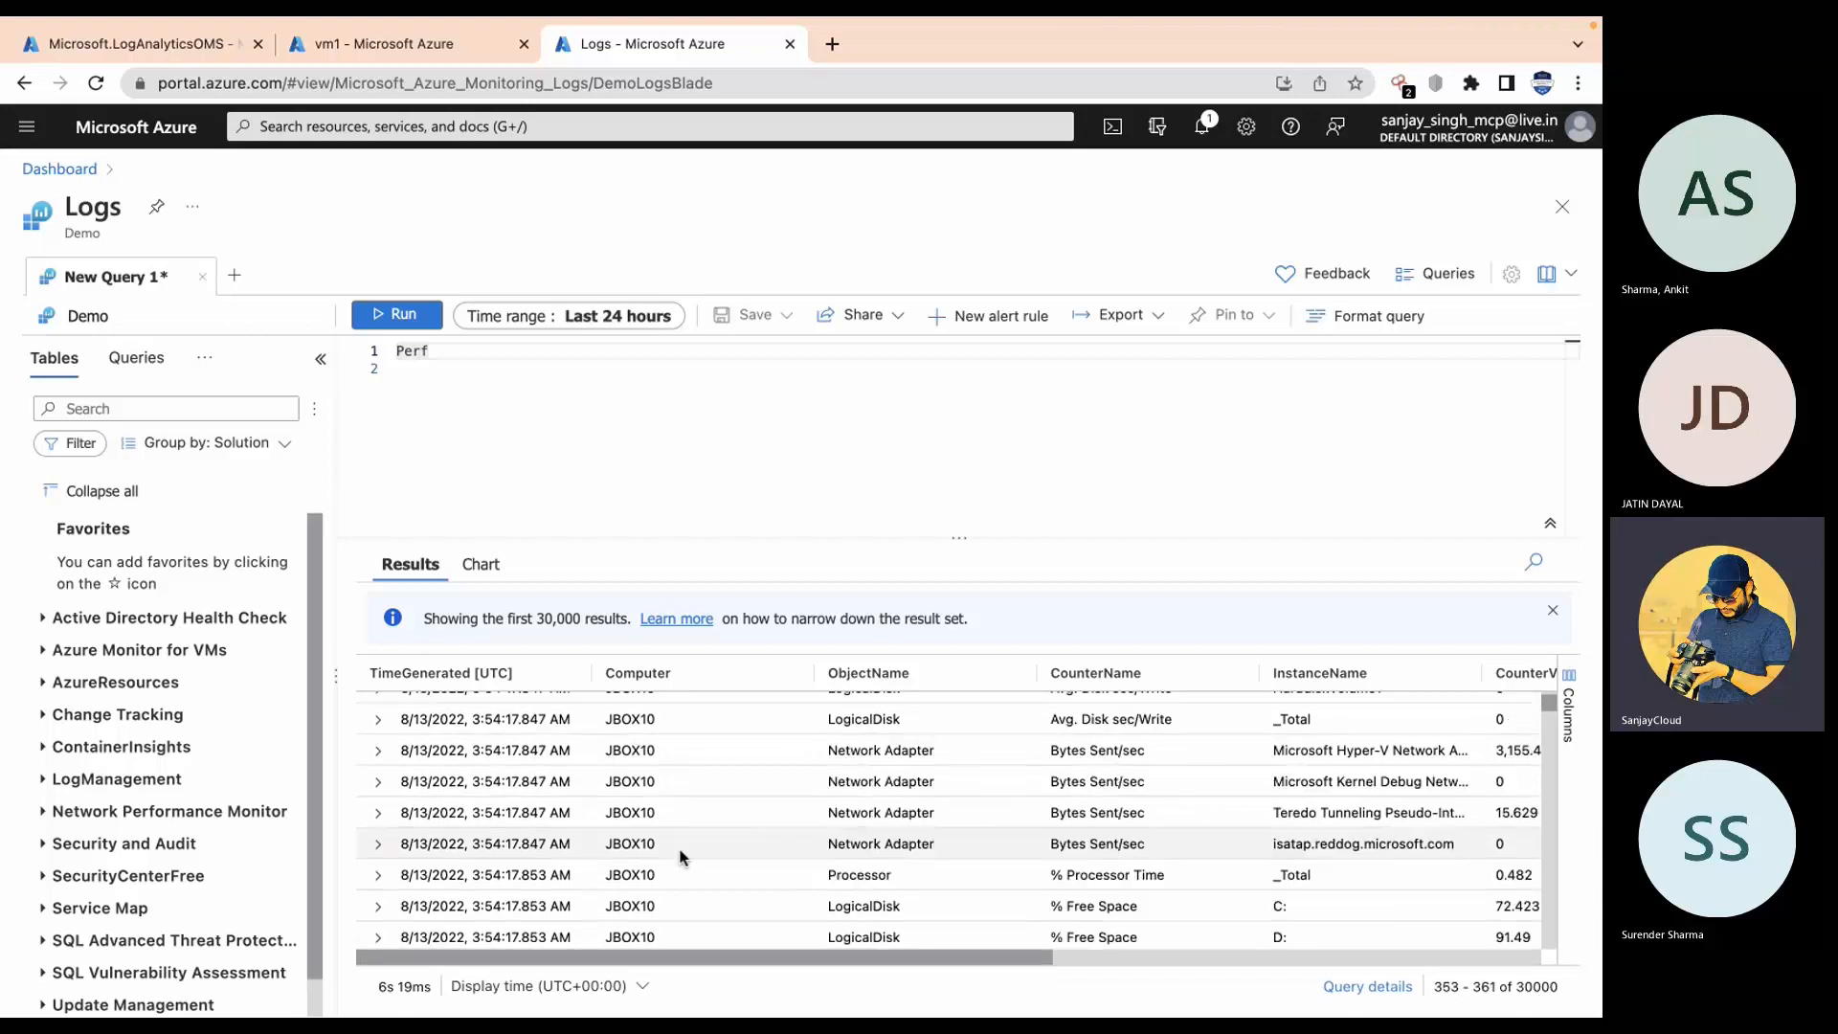
click(636, 875)
double_click(611, 879)
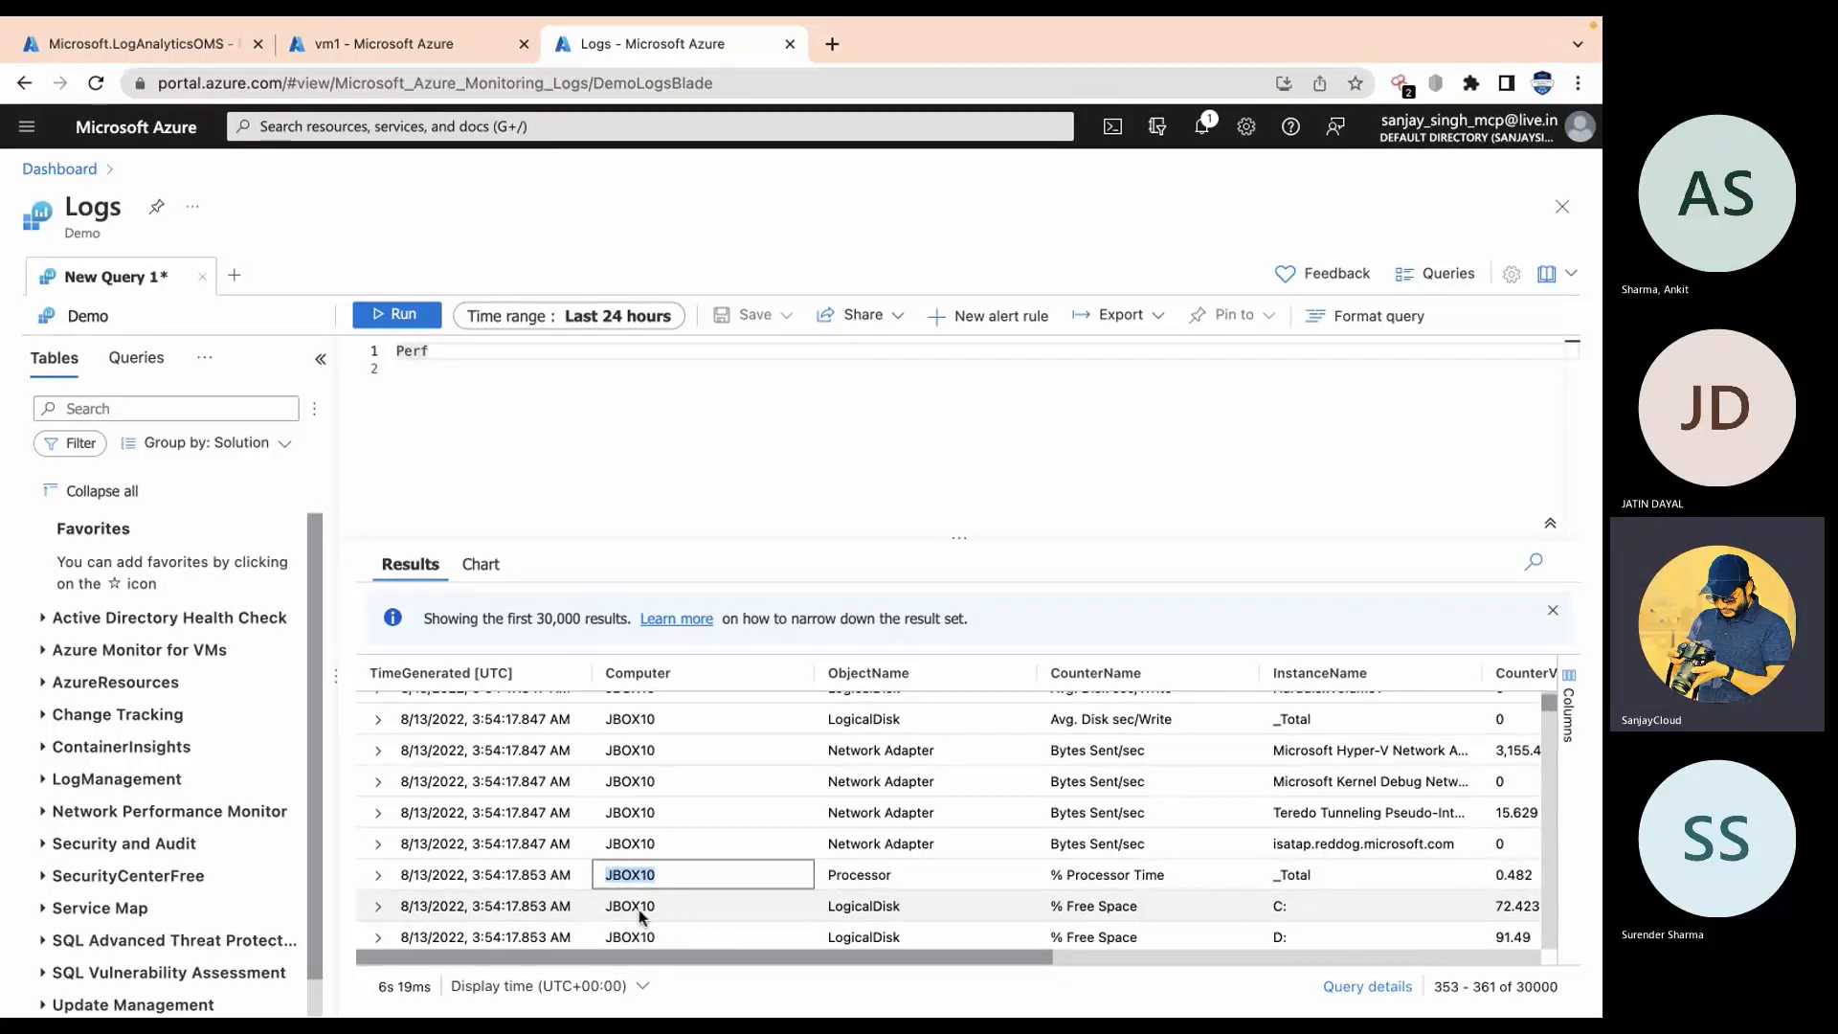
Step: Add a '| where Computer == "JBOX10"' filter to the Perf query
click(495, 355)
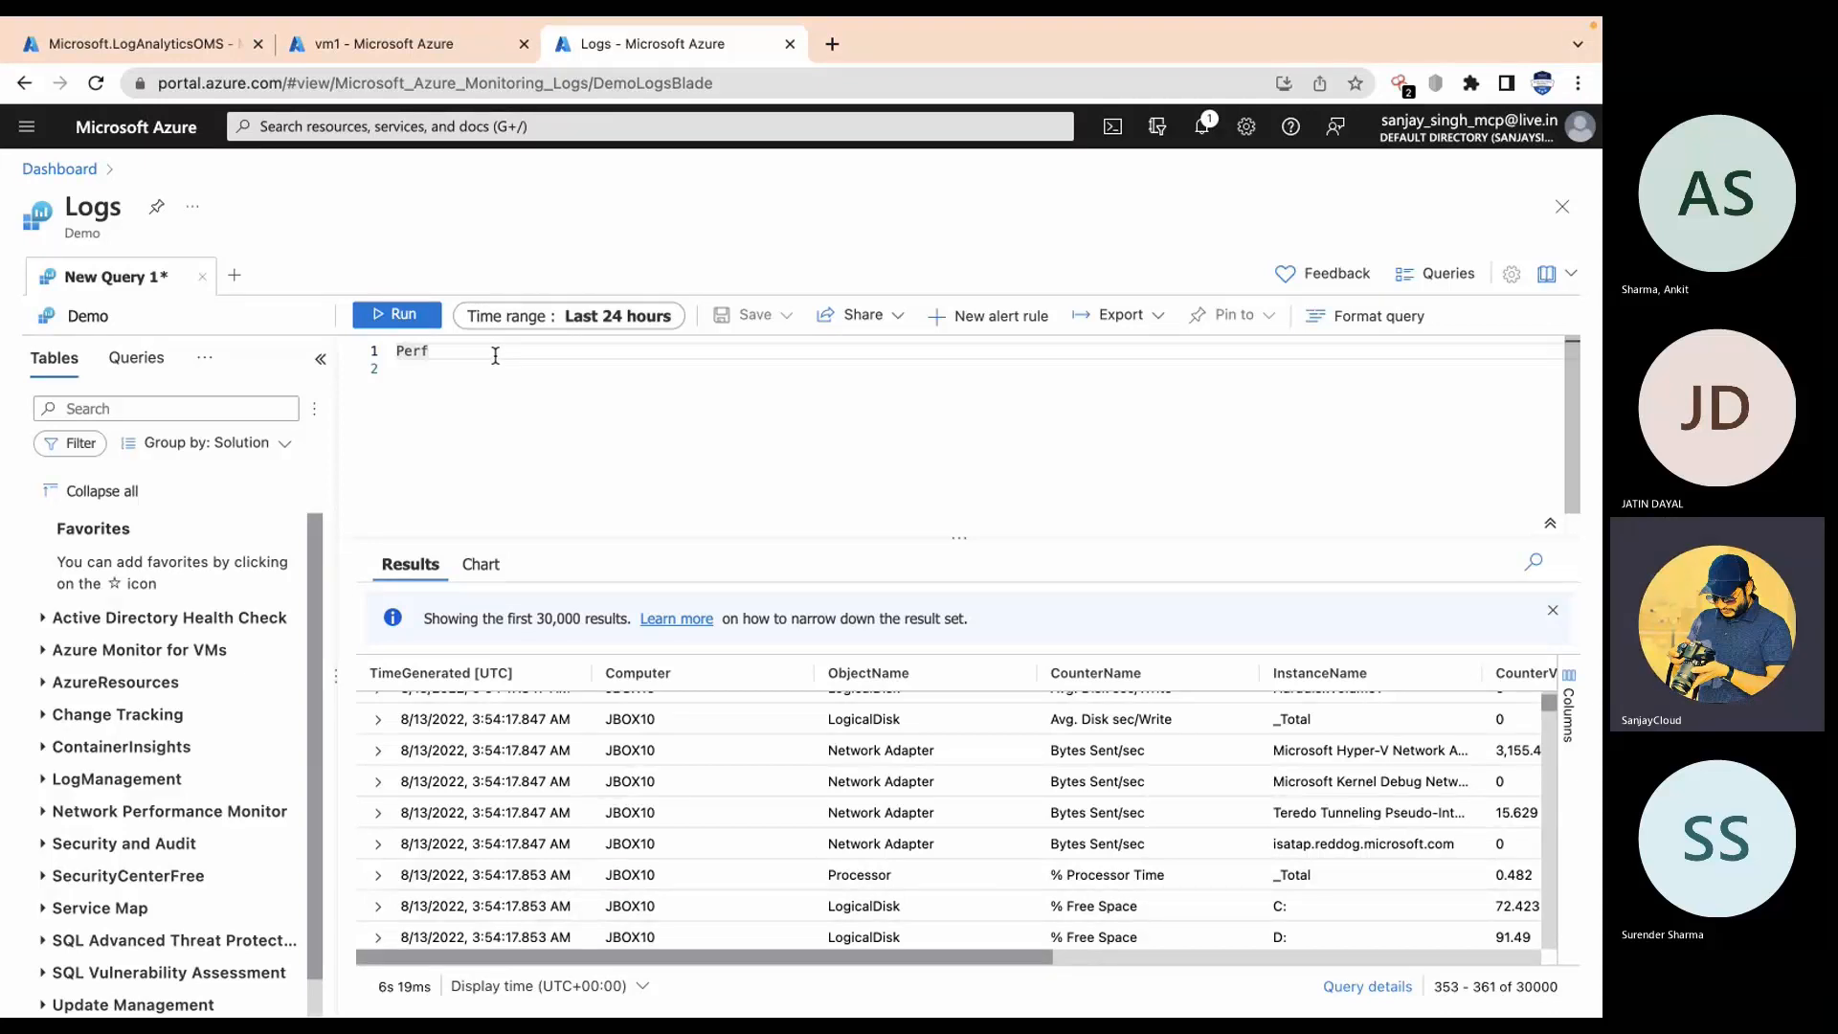
key(Return)
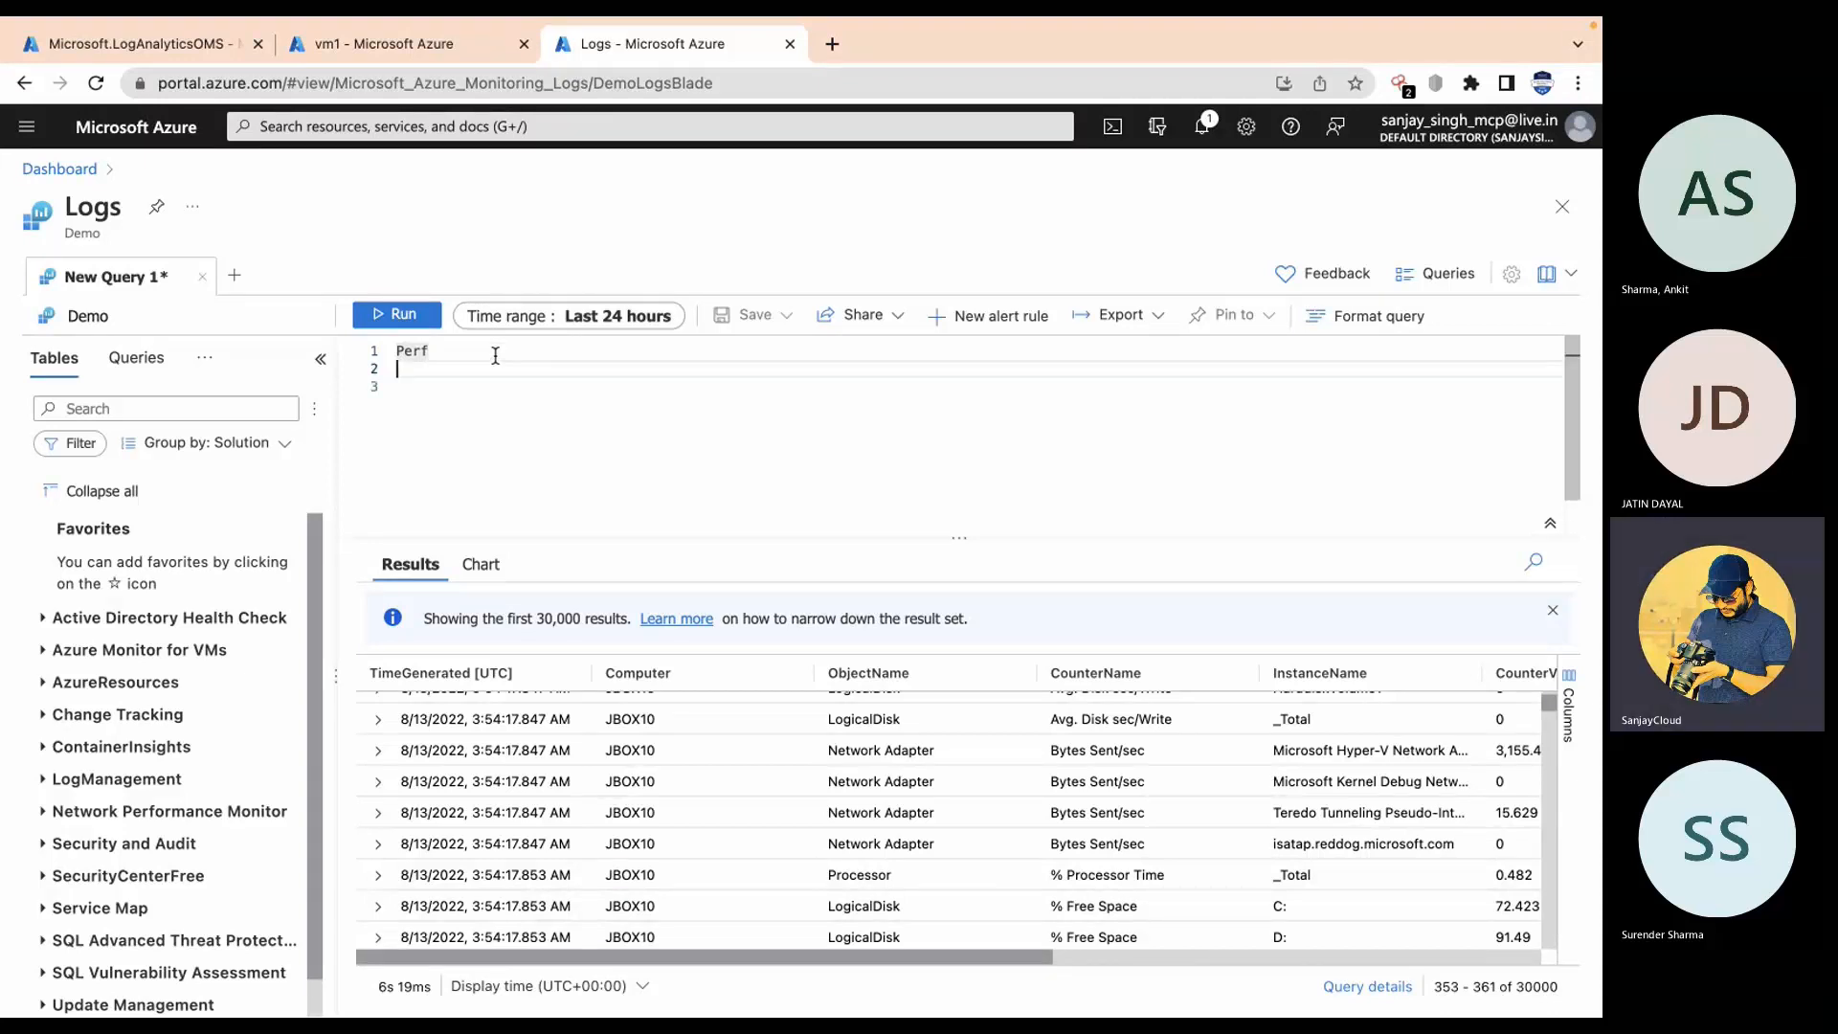
text(| where )
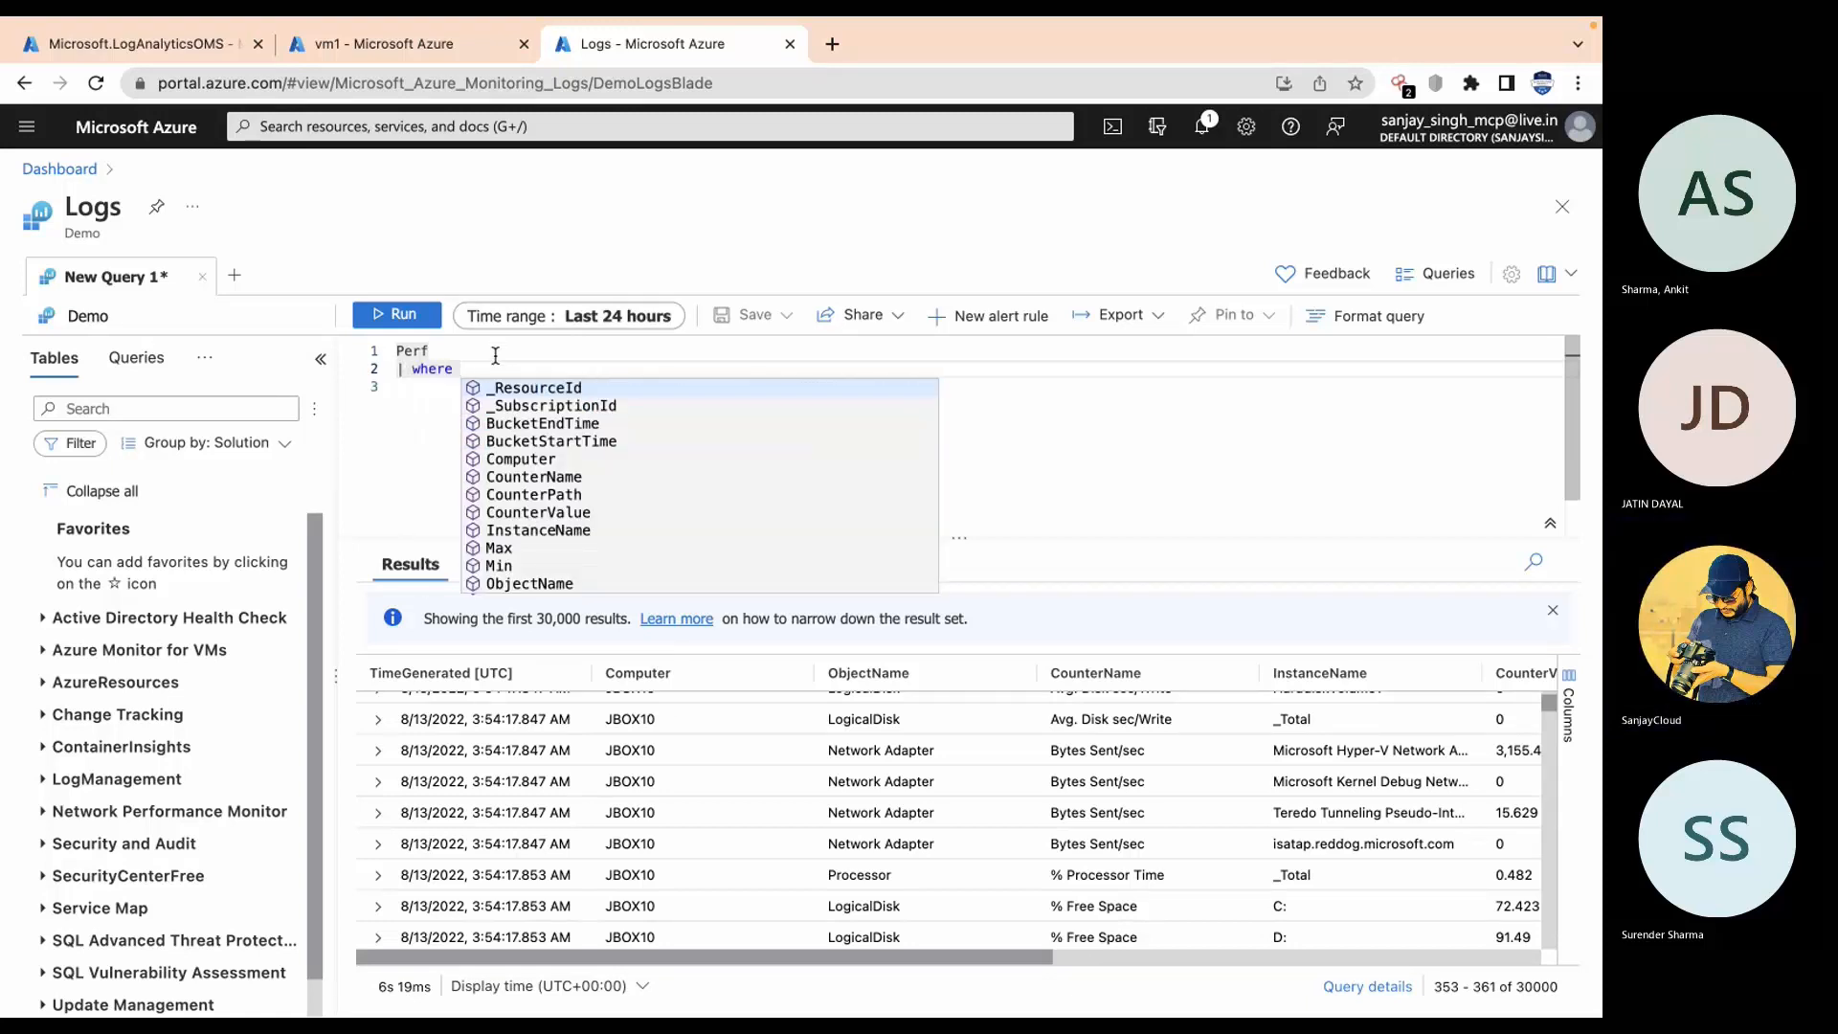
text(com)
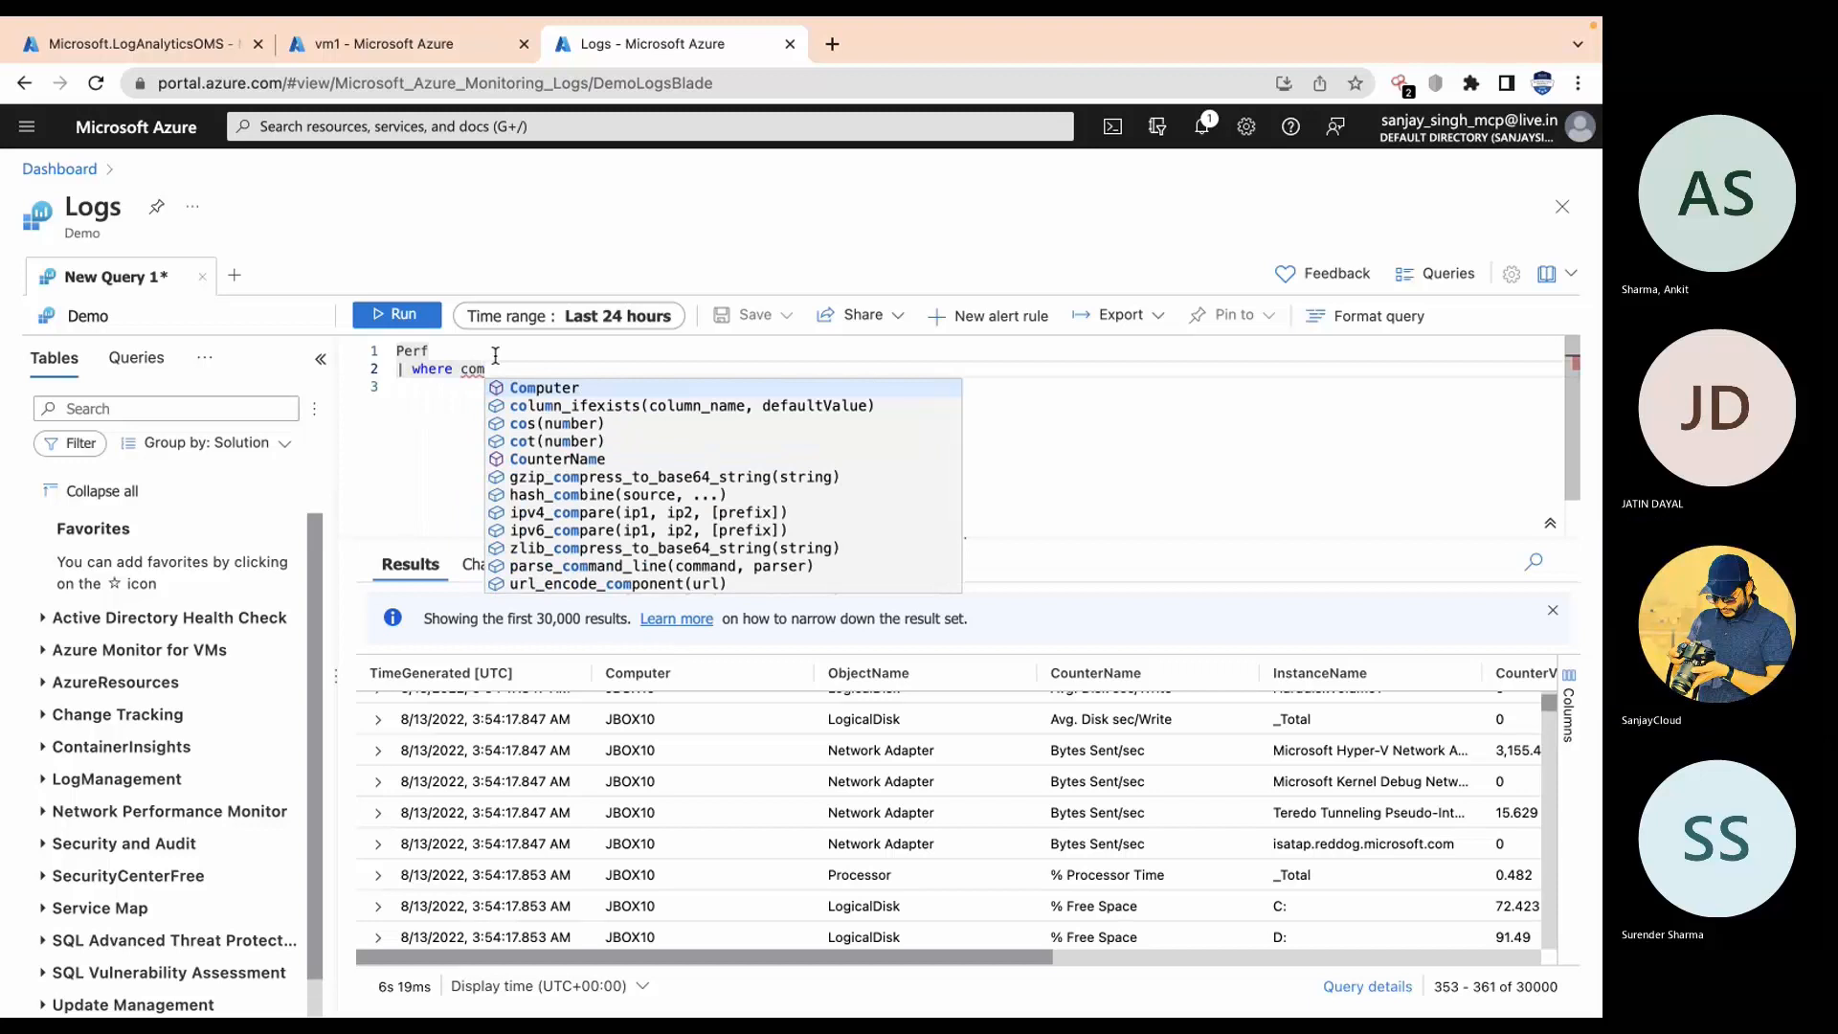
key(Tab)
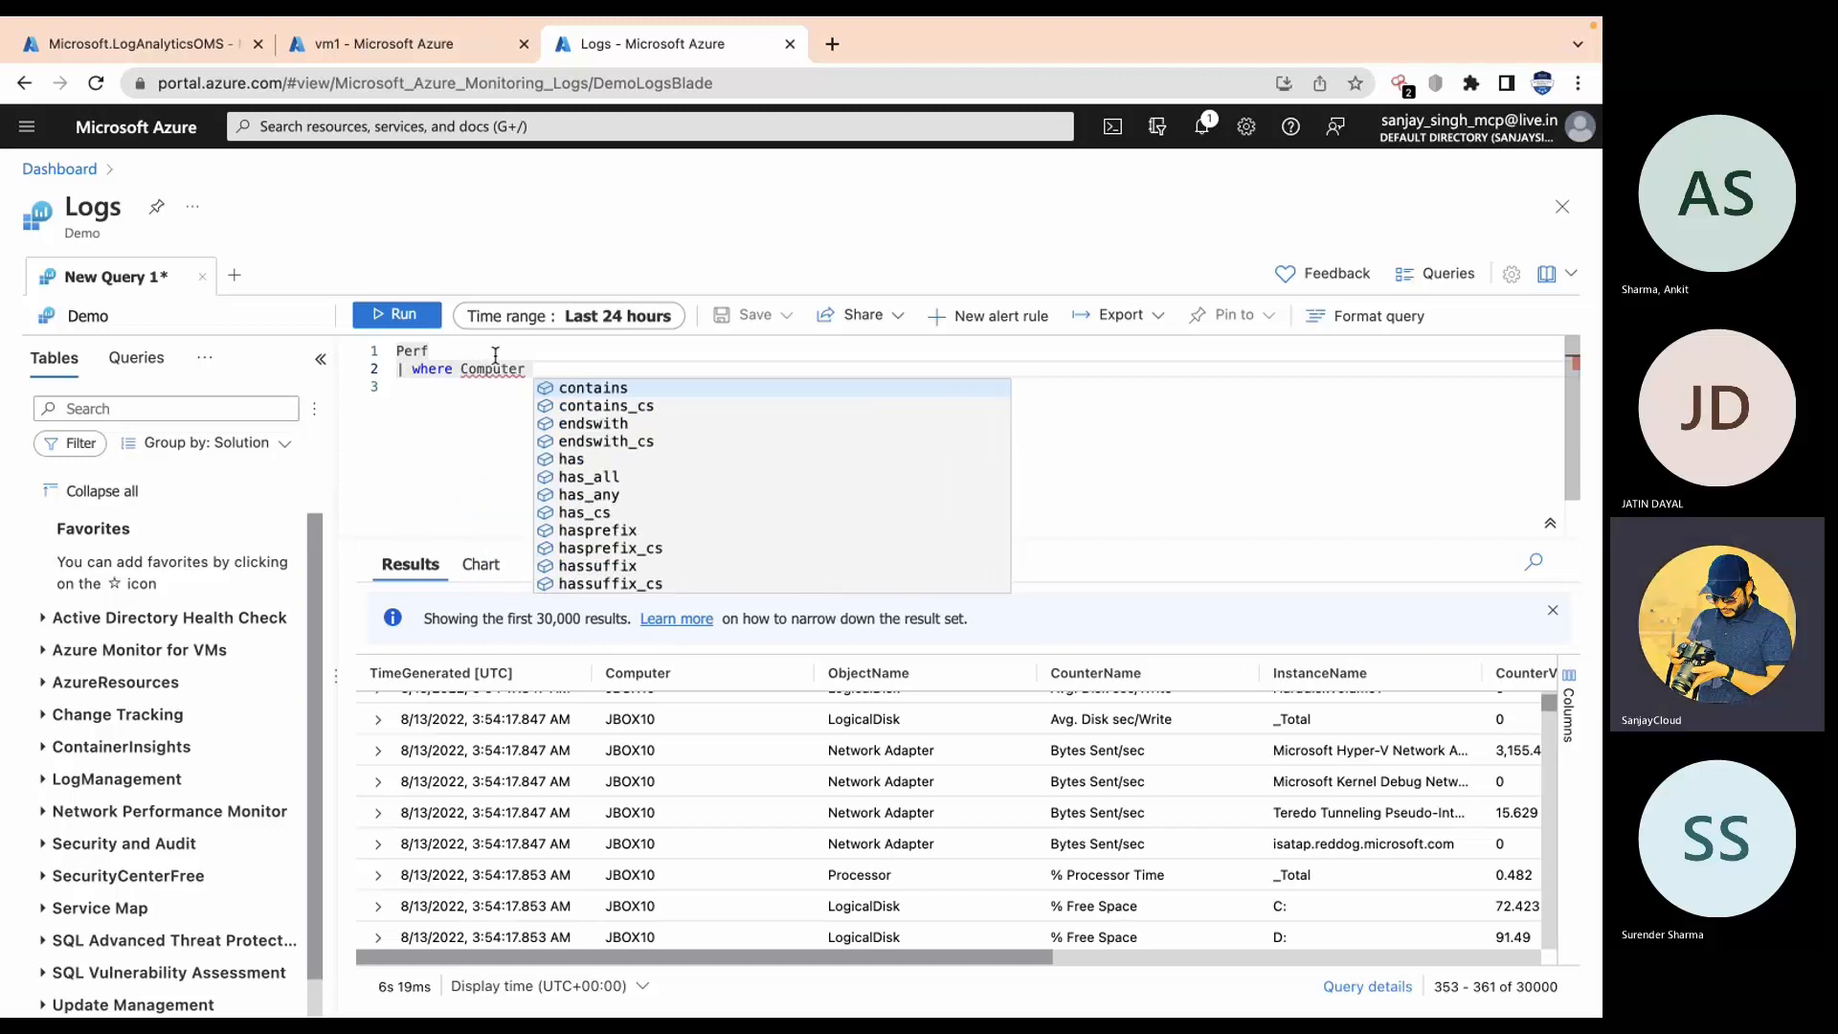
text(=)
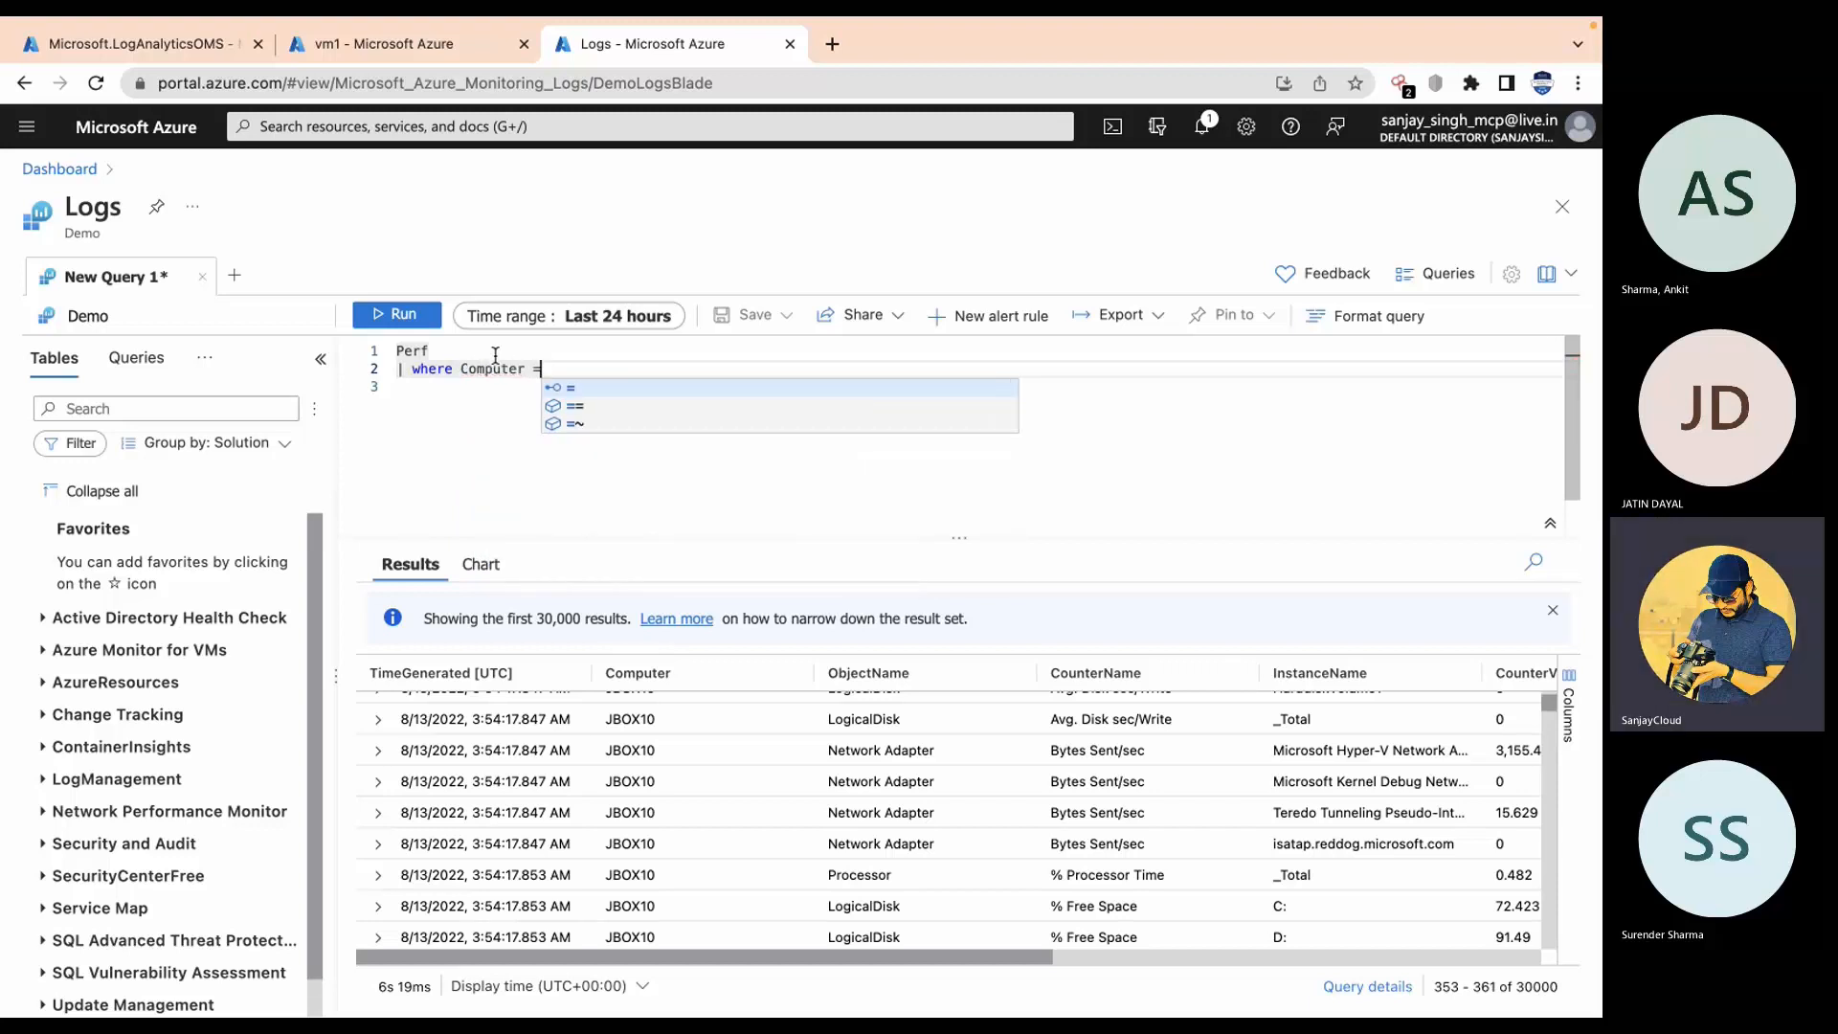
text(= )
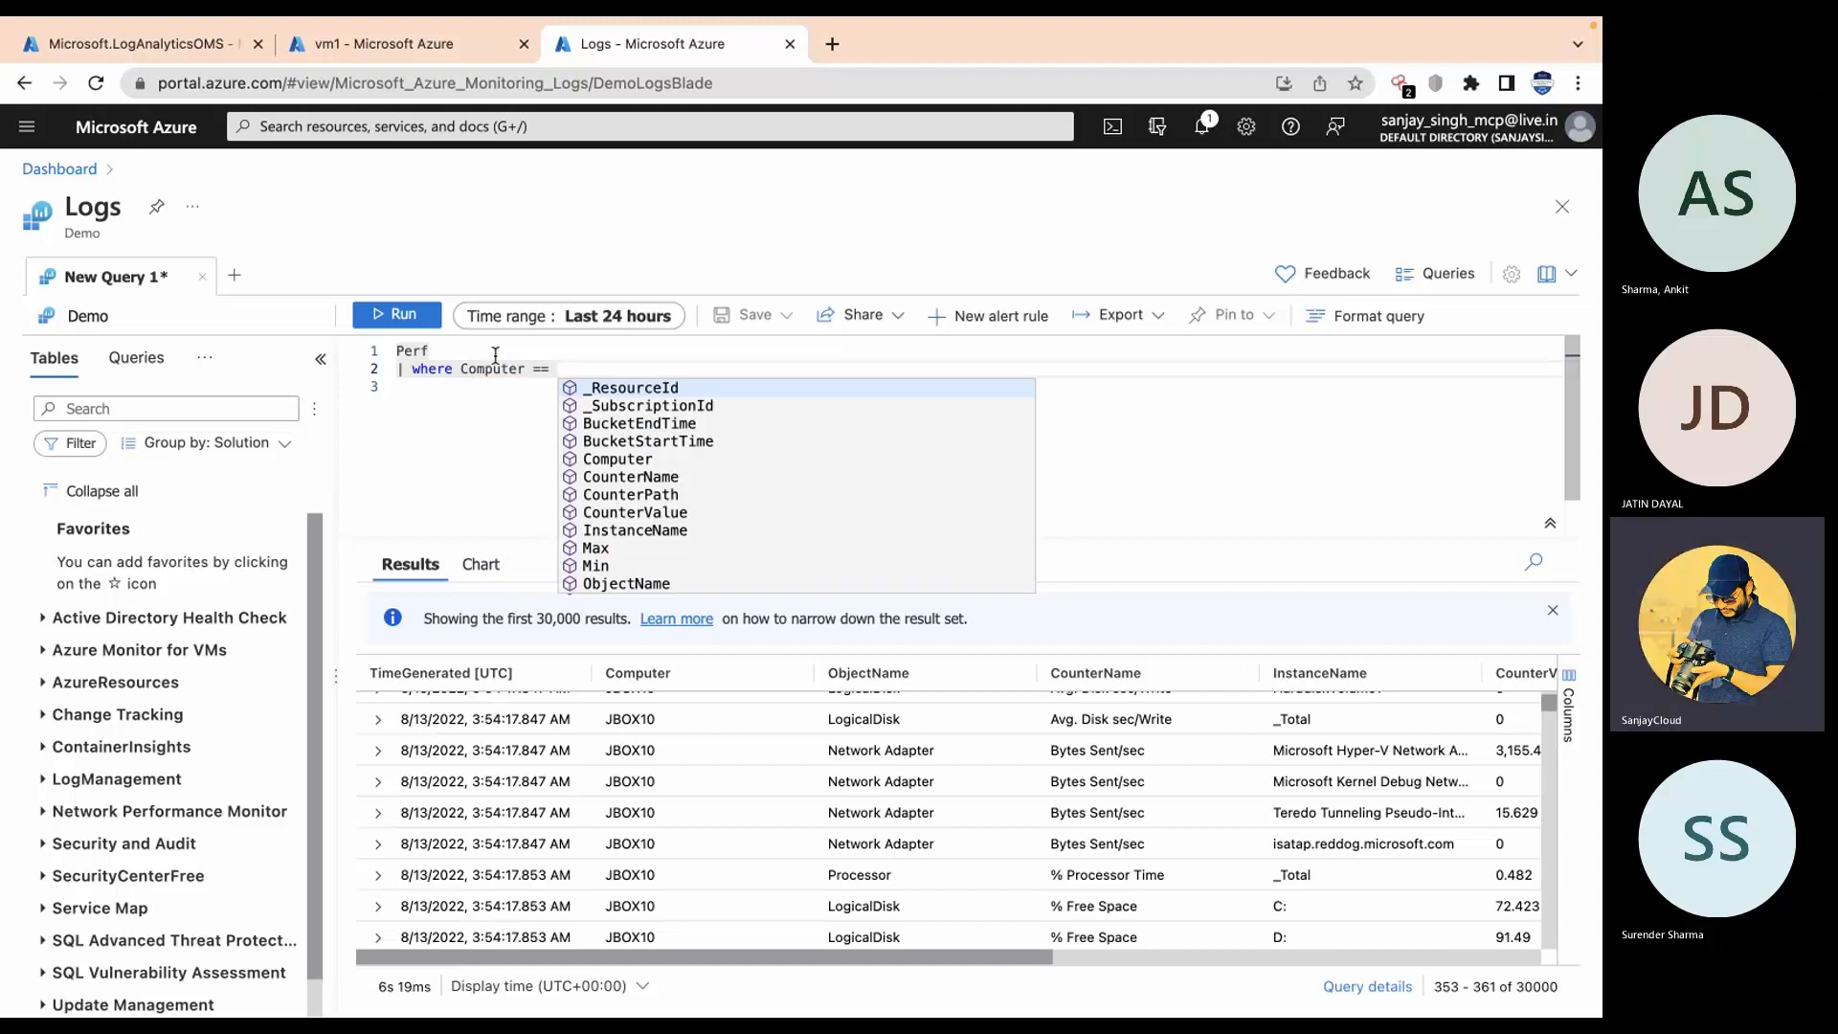
text(")
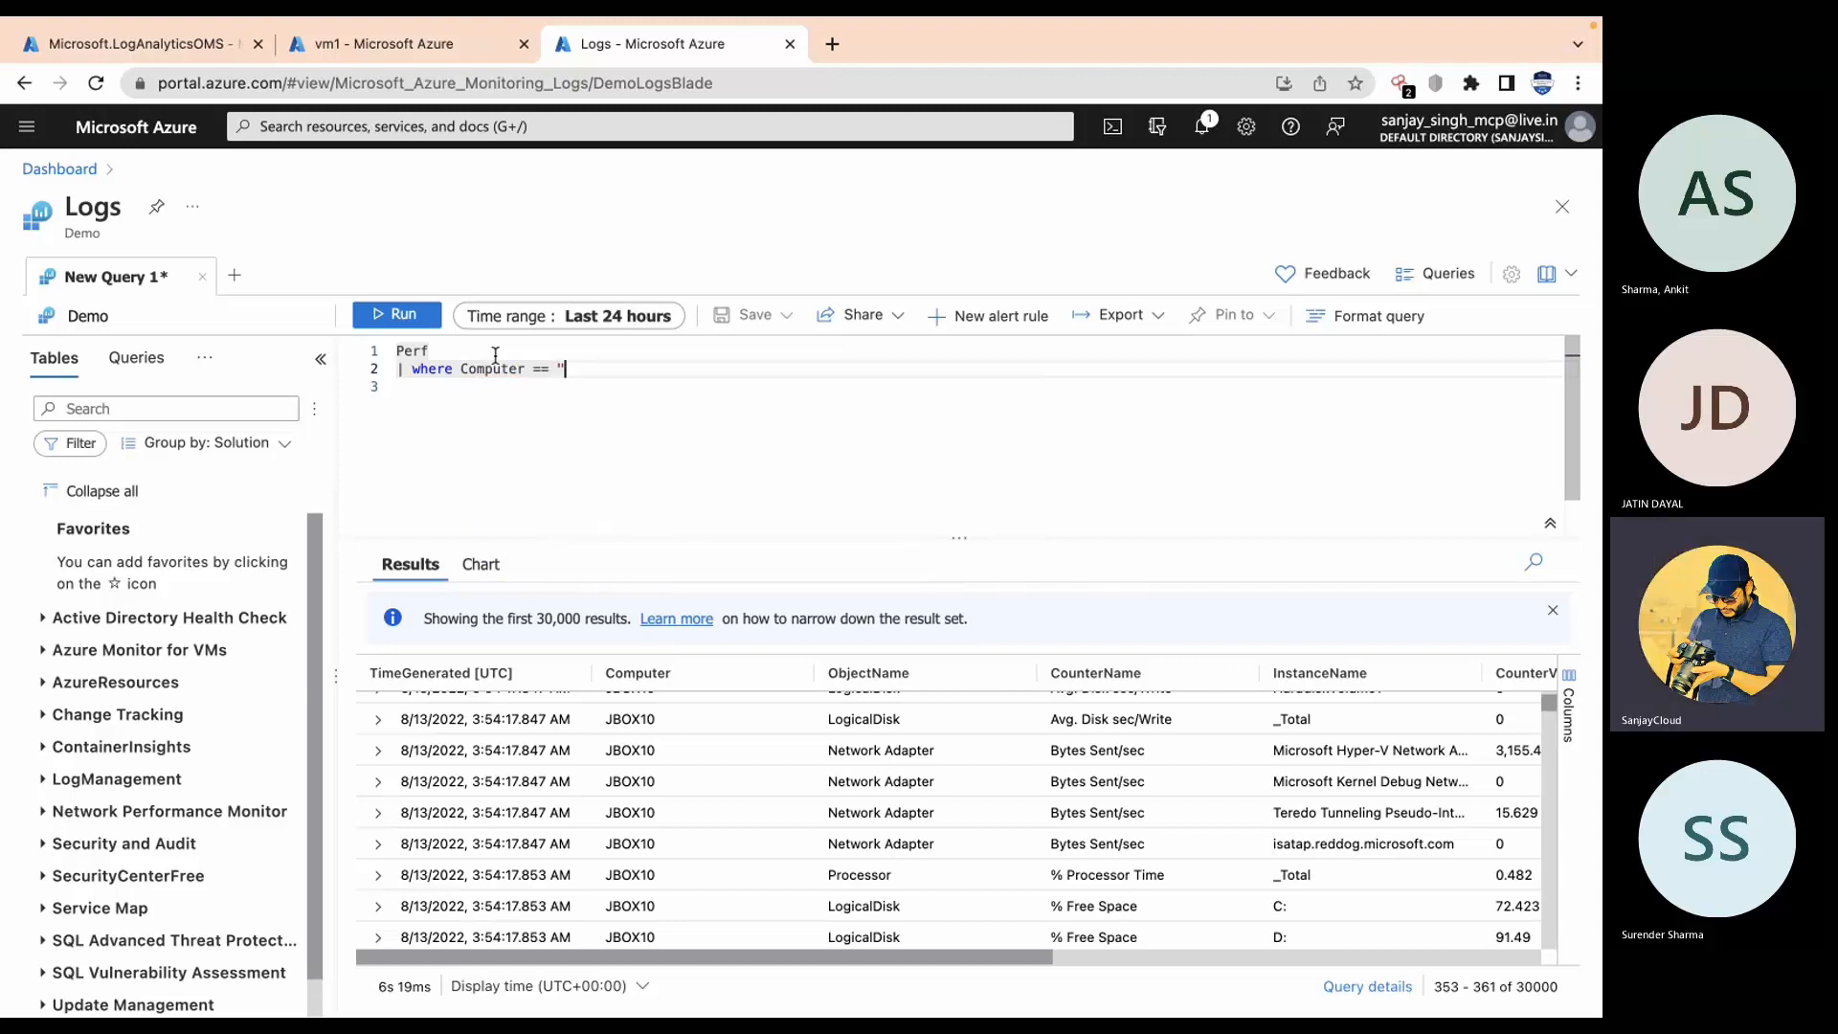
text("JBOX10)
key(End)
key(Return)
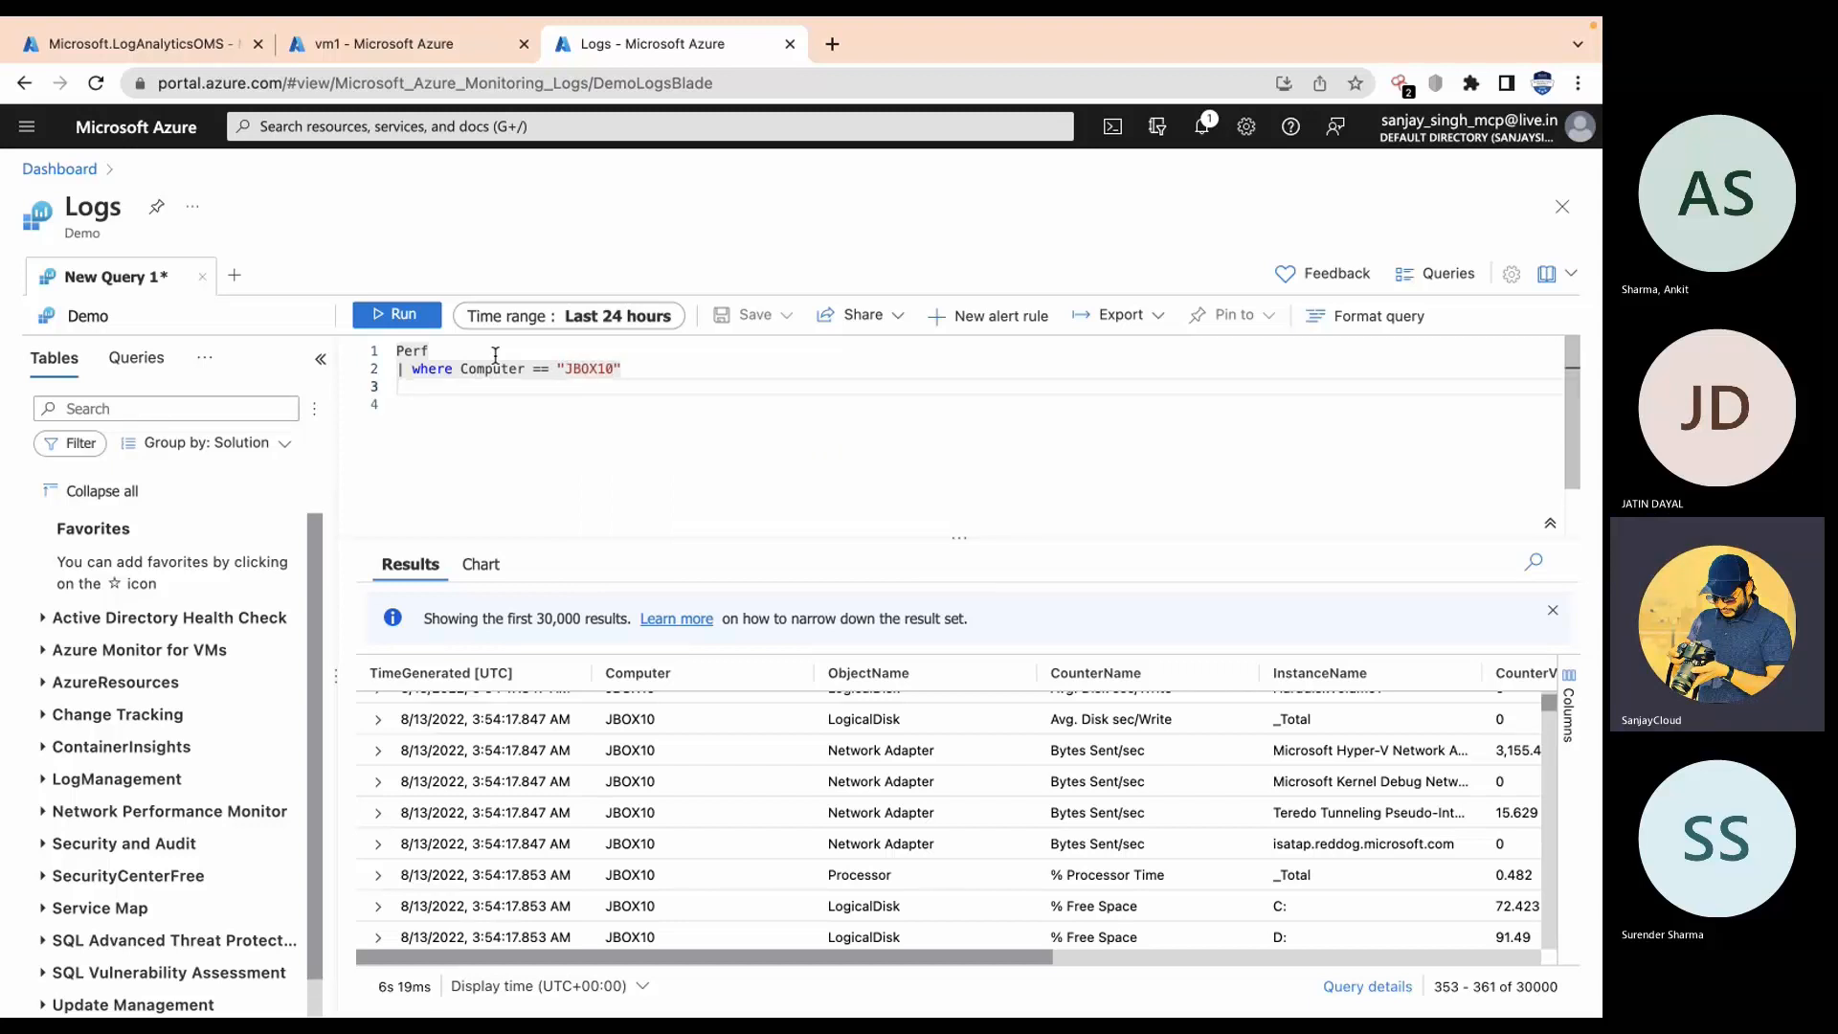
Step: Add an InstanceName == "C:" filter and run the query, returning 7,986 rows
text(|)
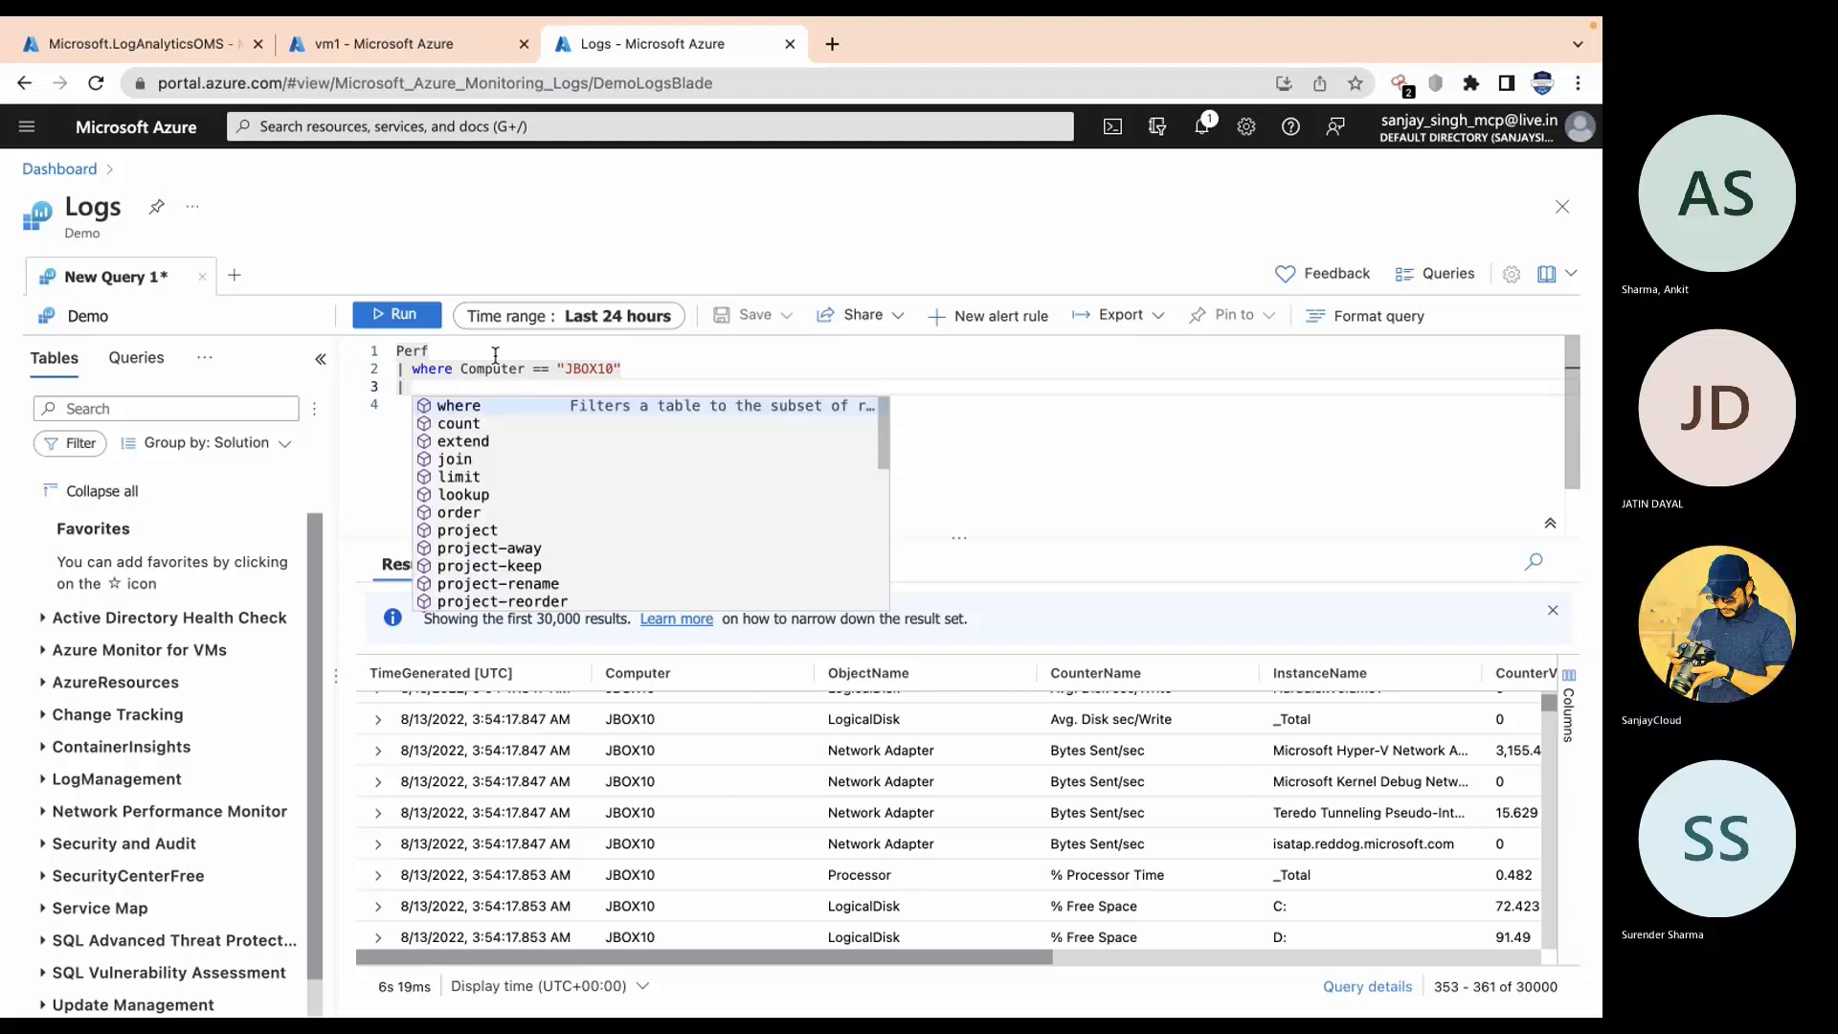
text( where in)
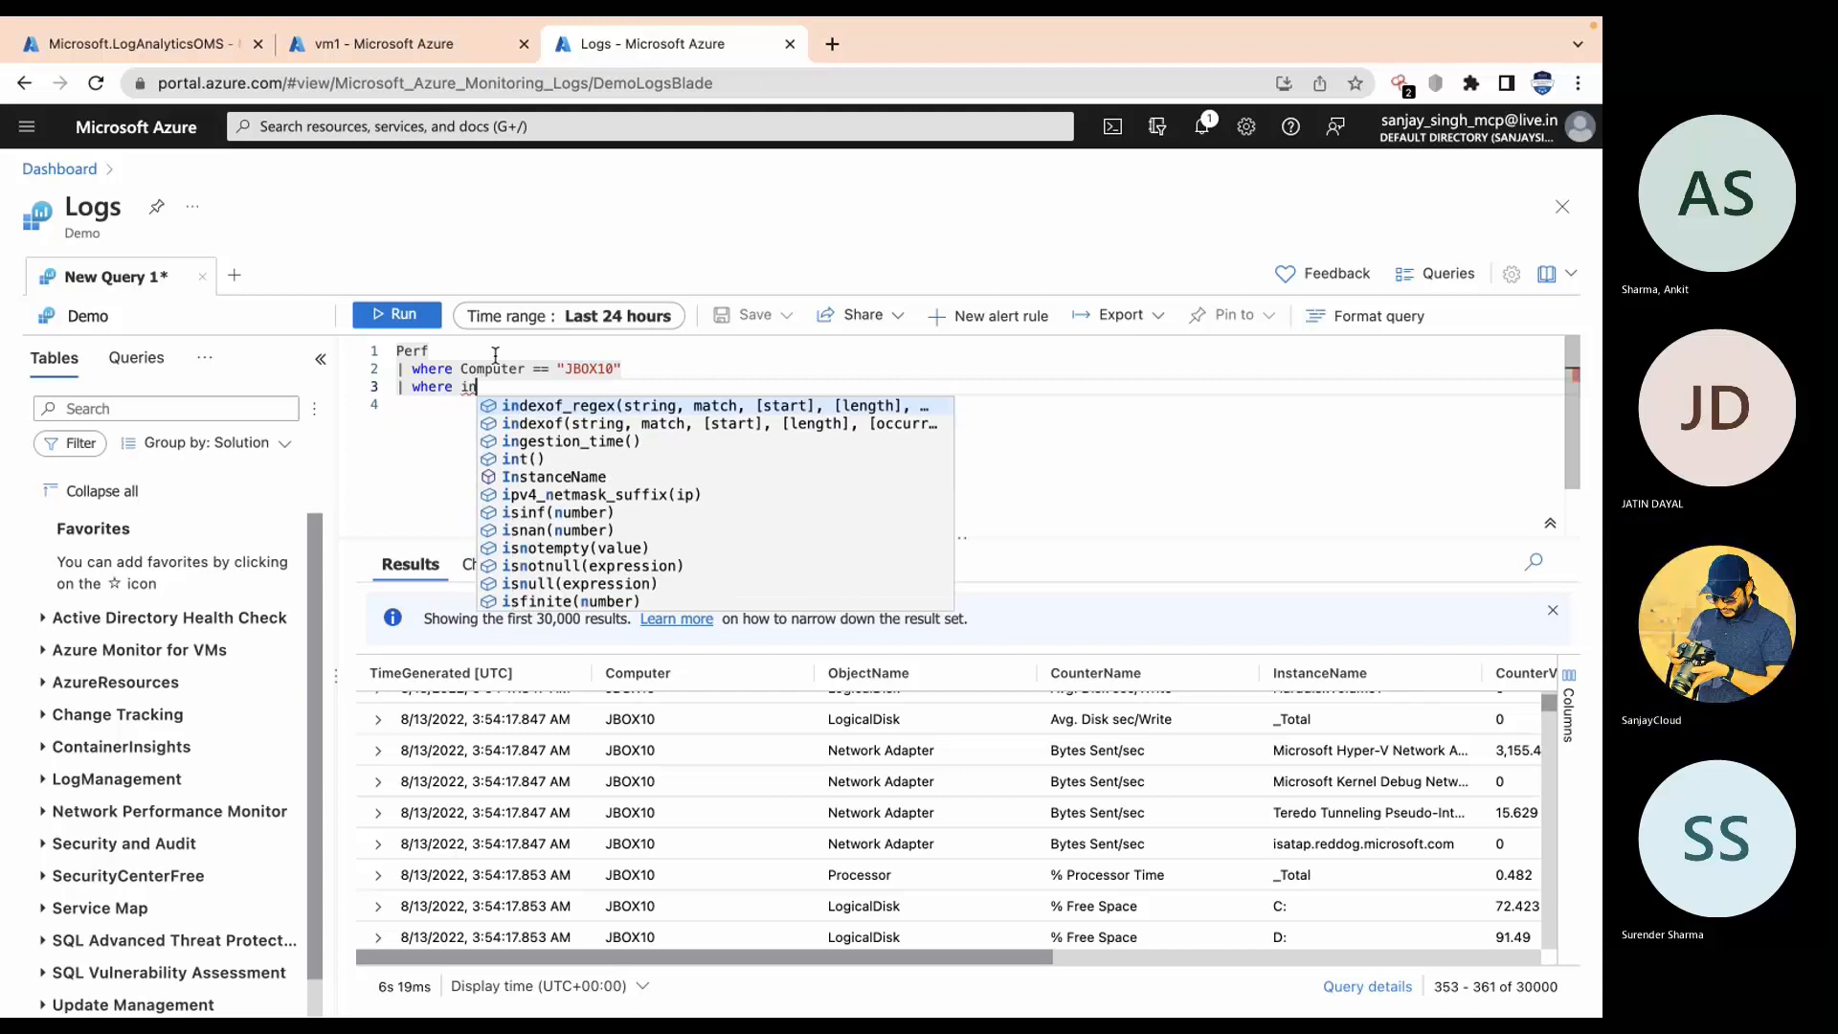
key(Down)
key(Down)
key(Down)
key(Down)
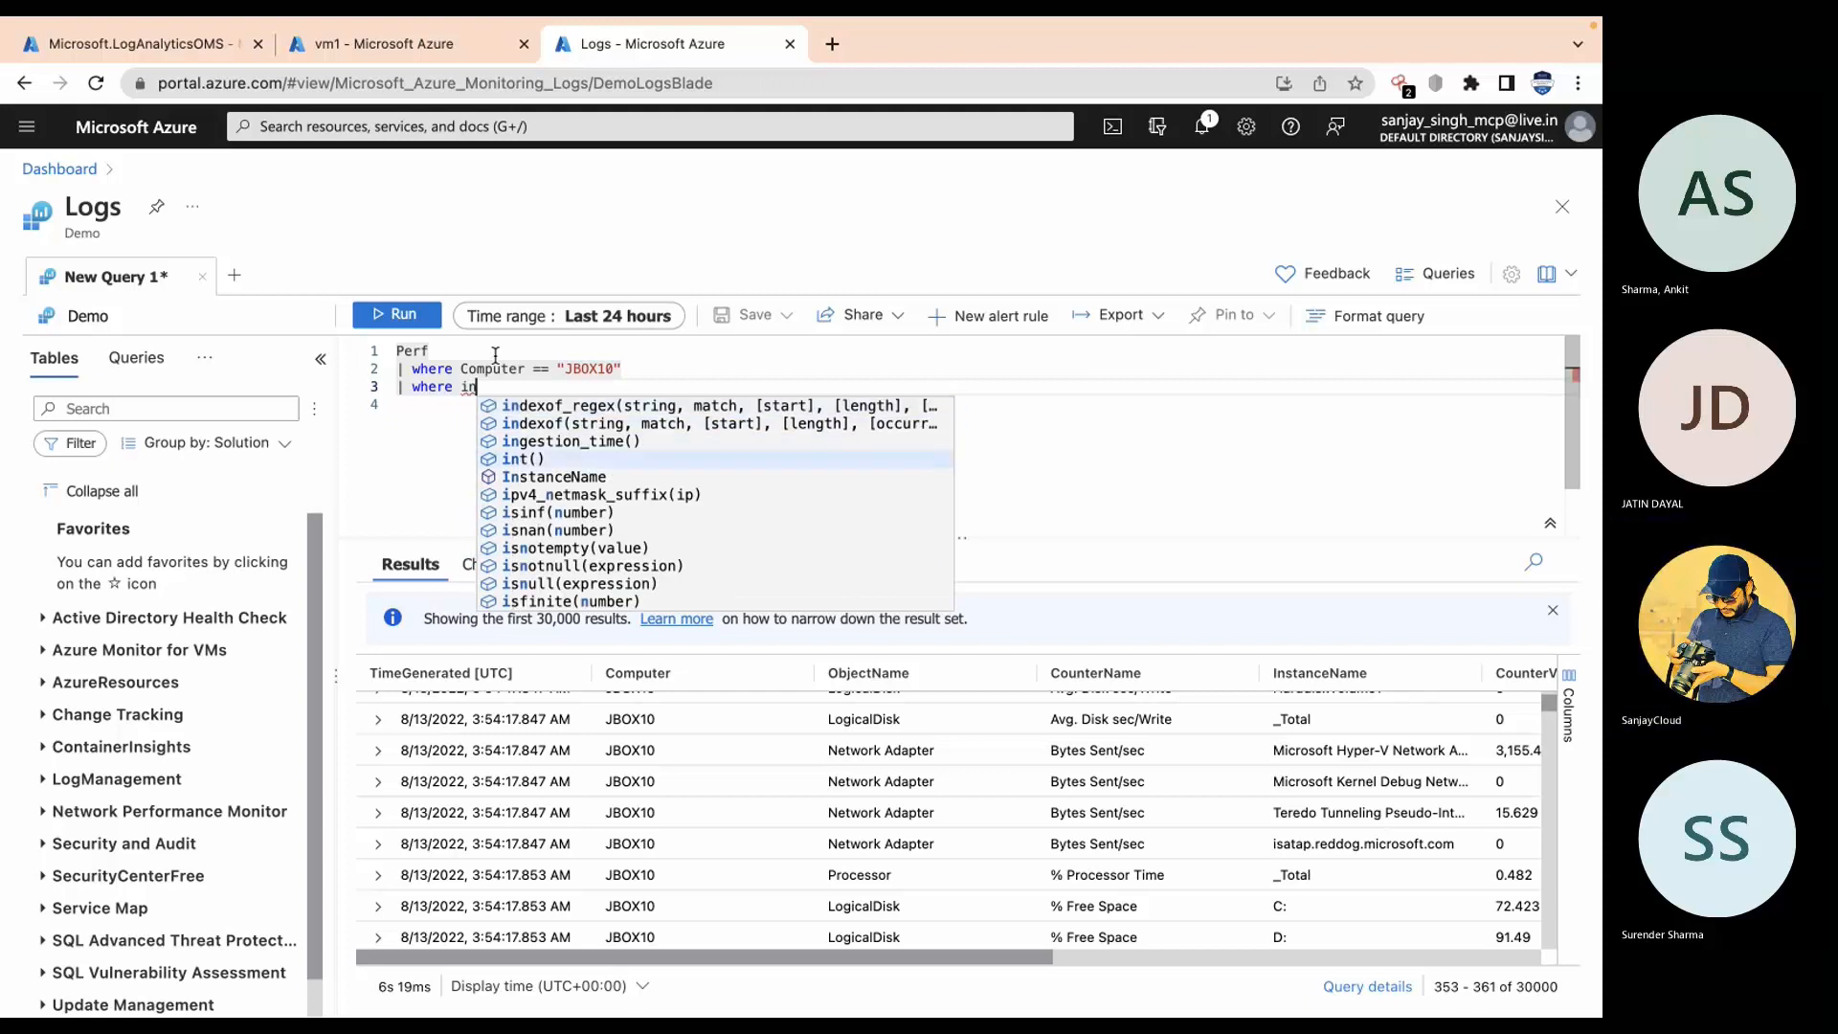
key(Tab)
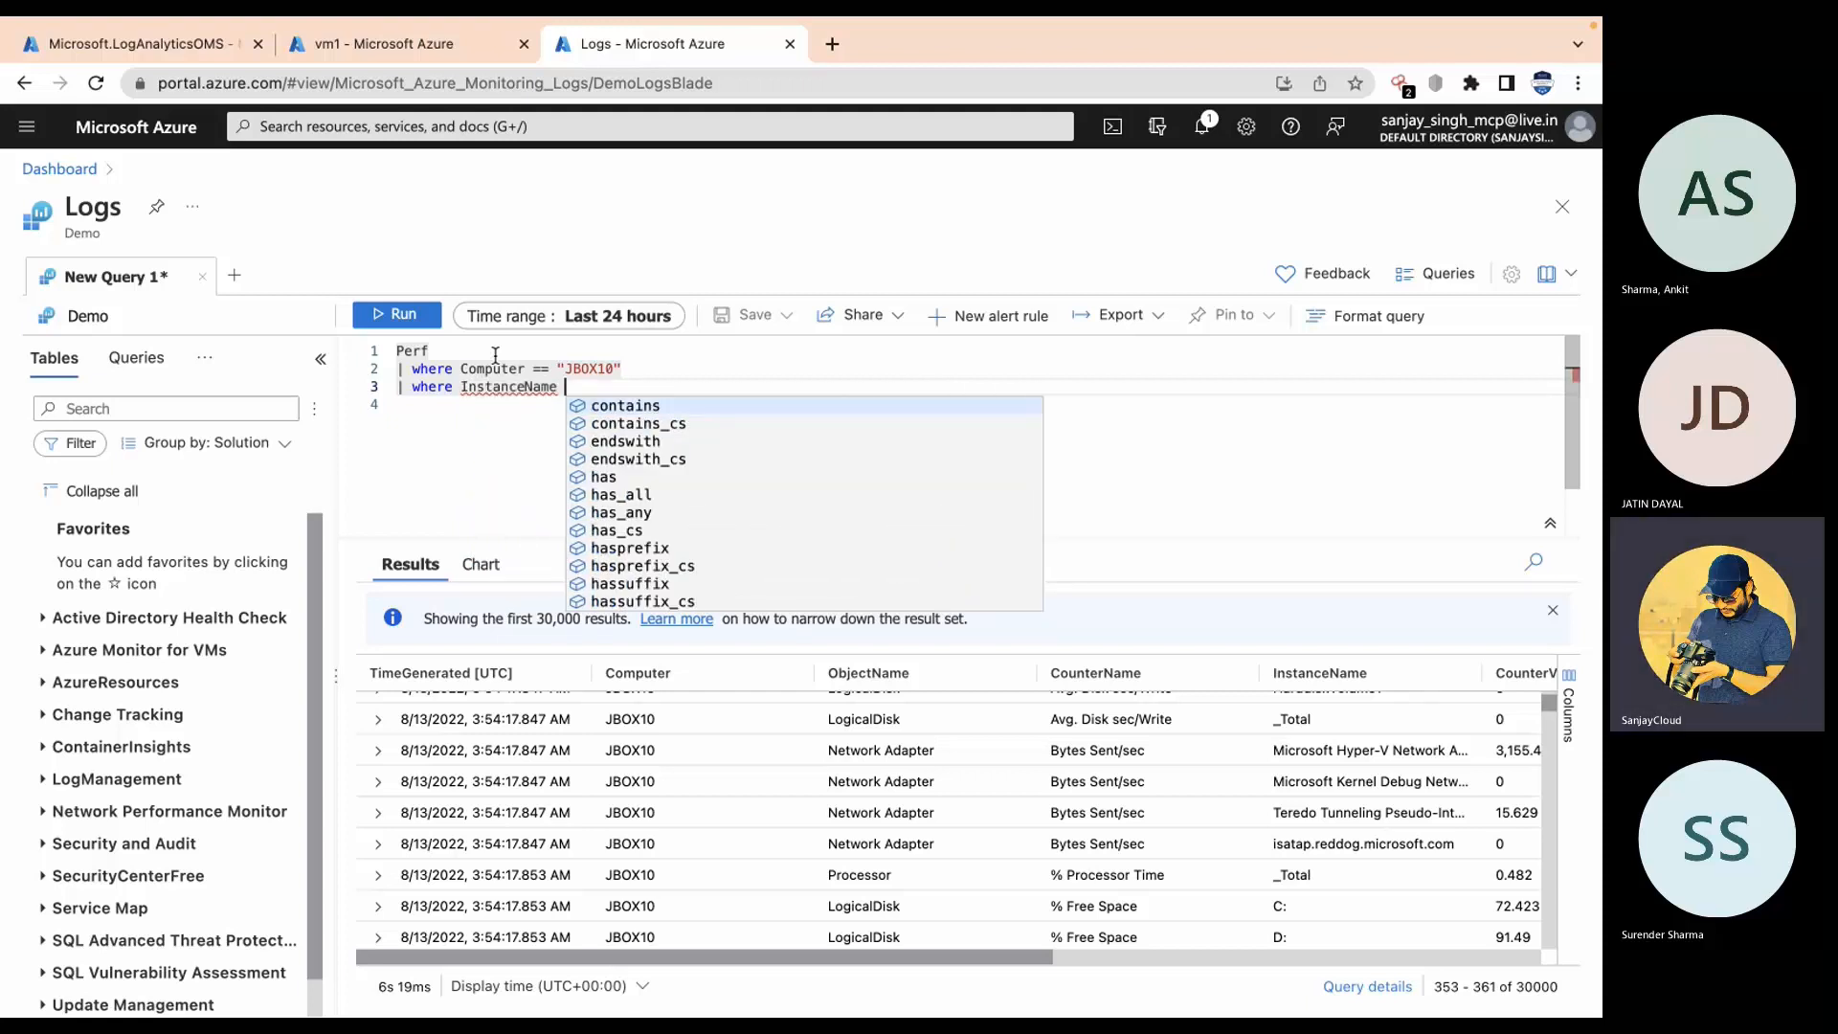
text(==)
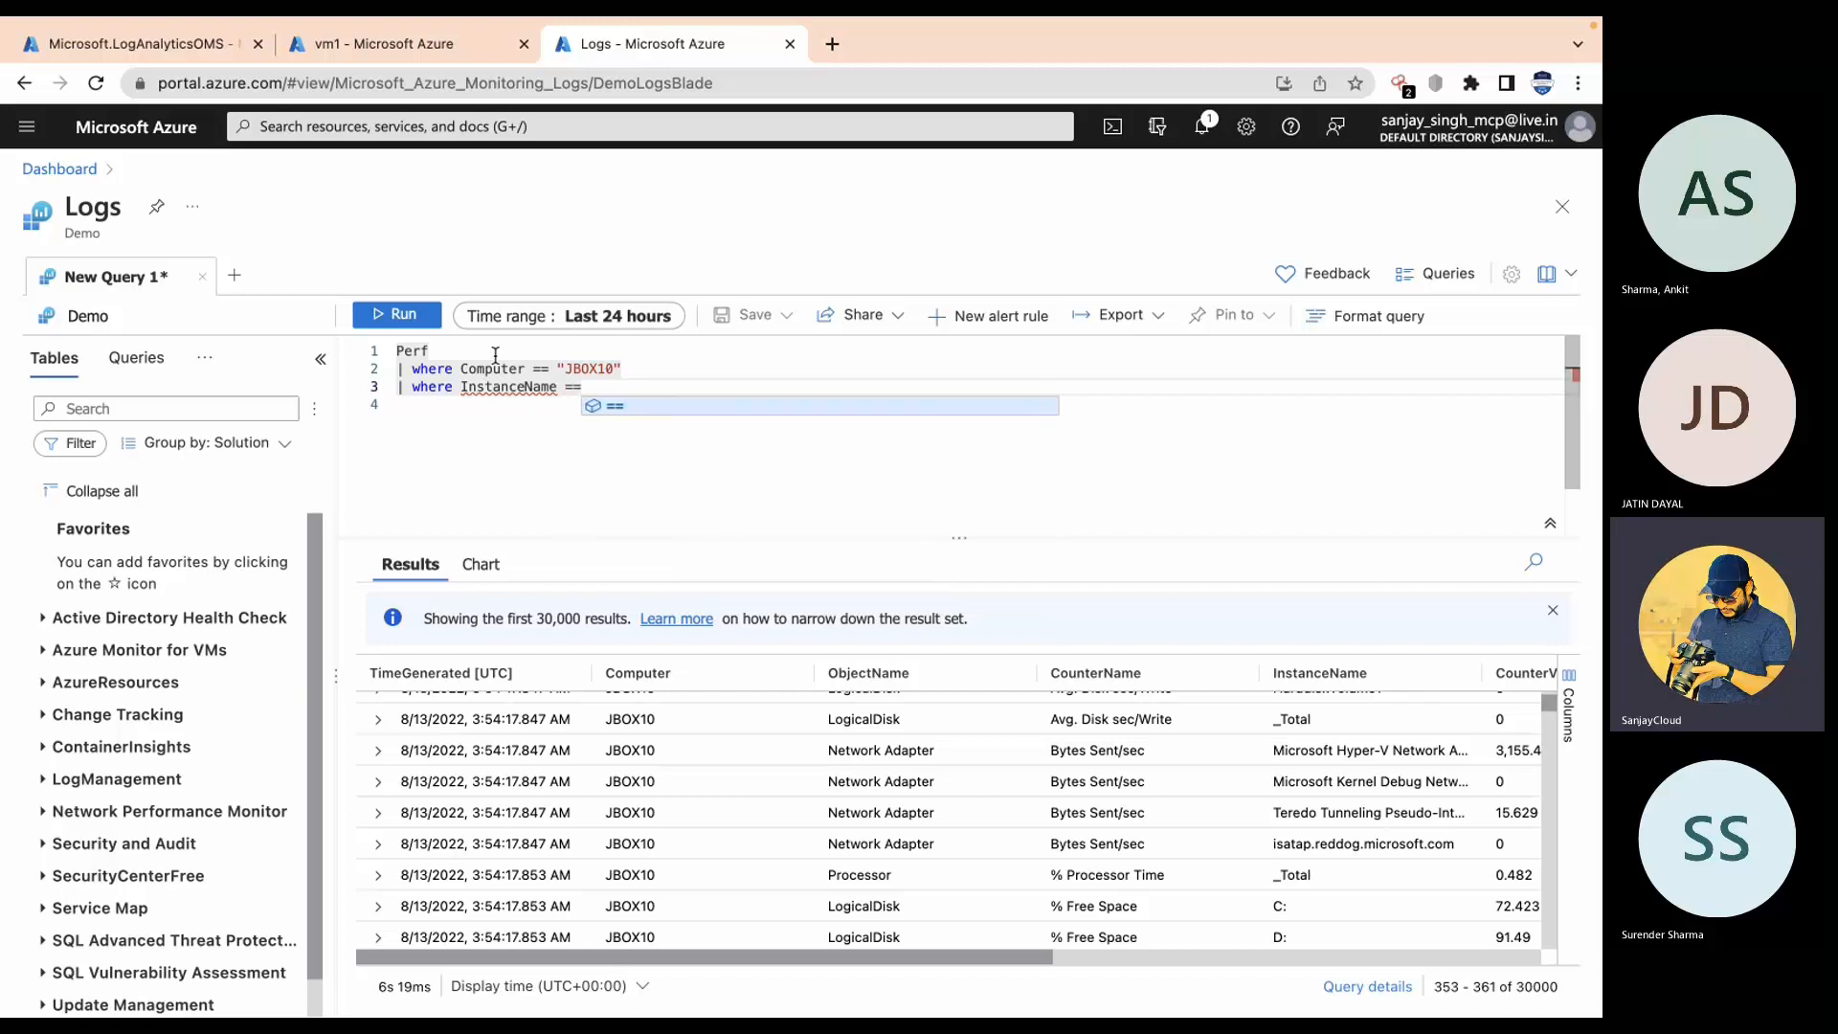
text("")
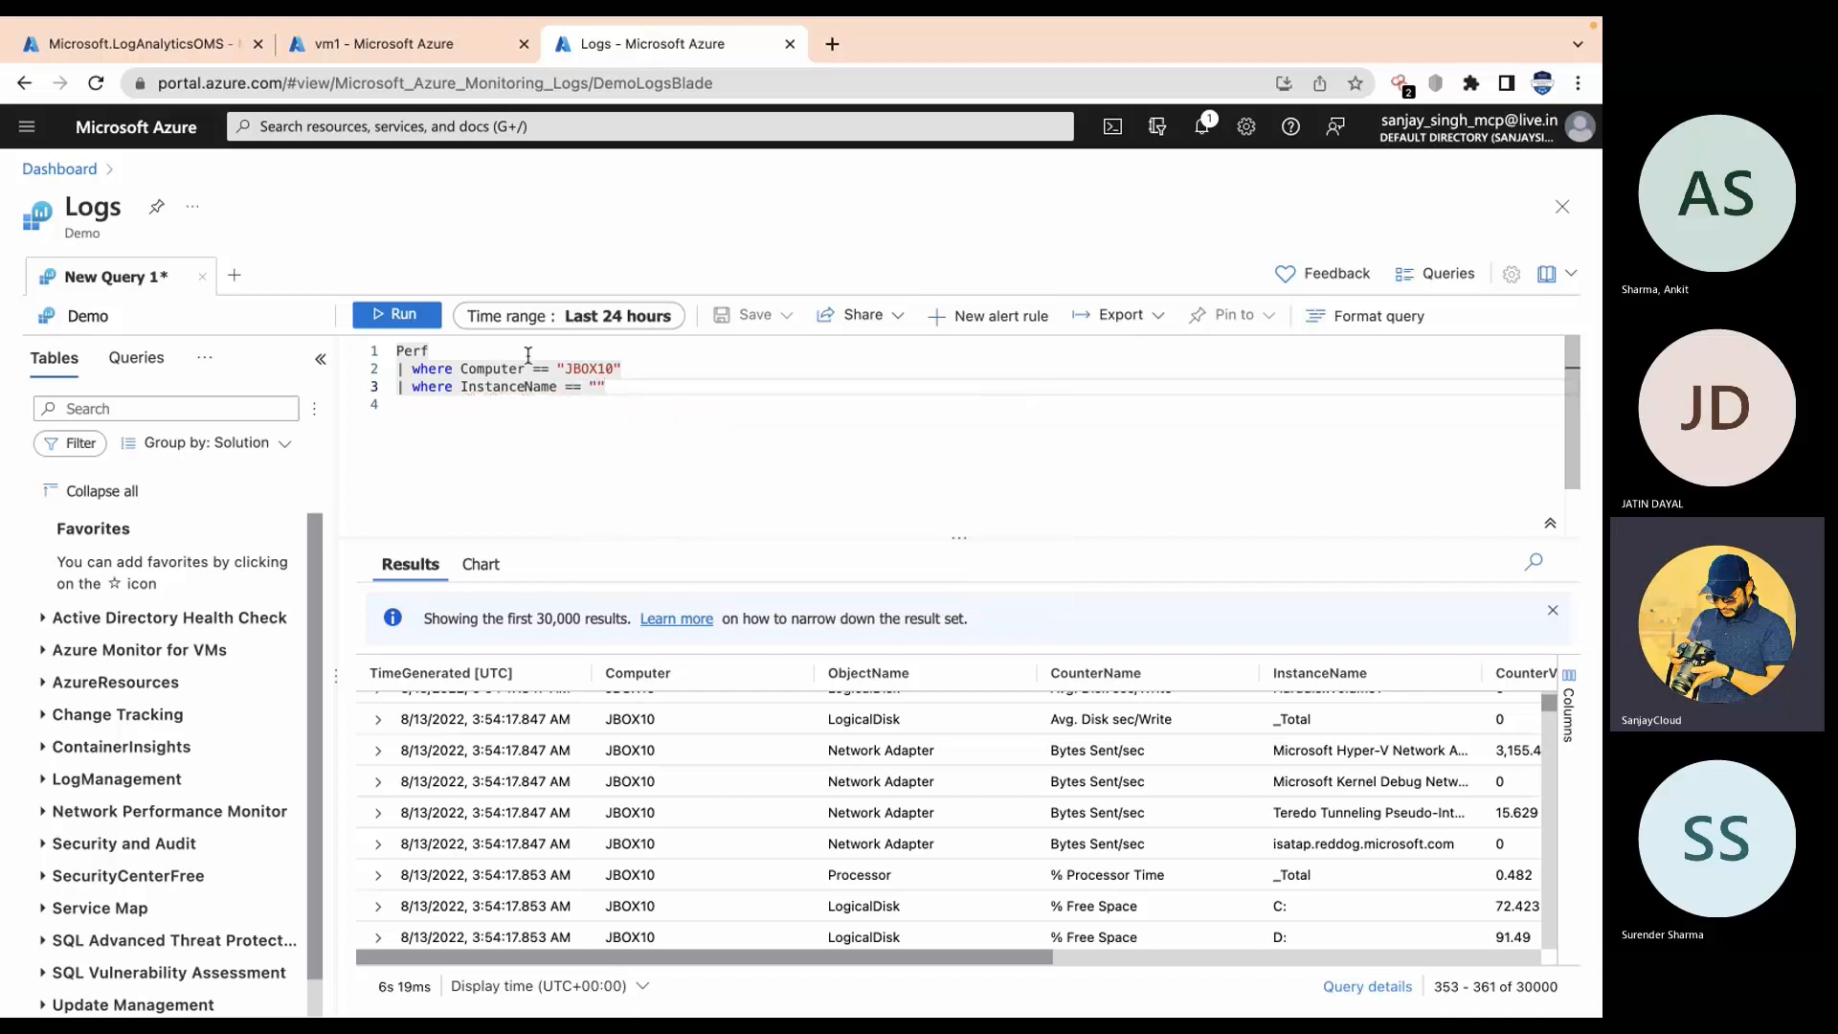
text(C:)
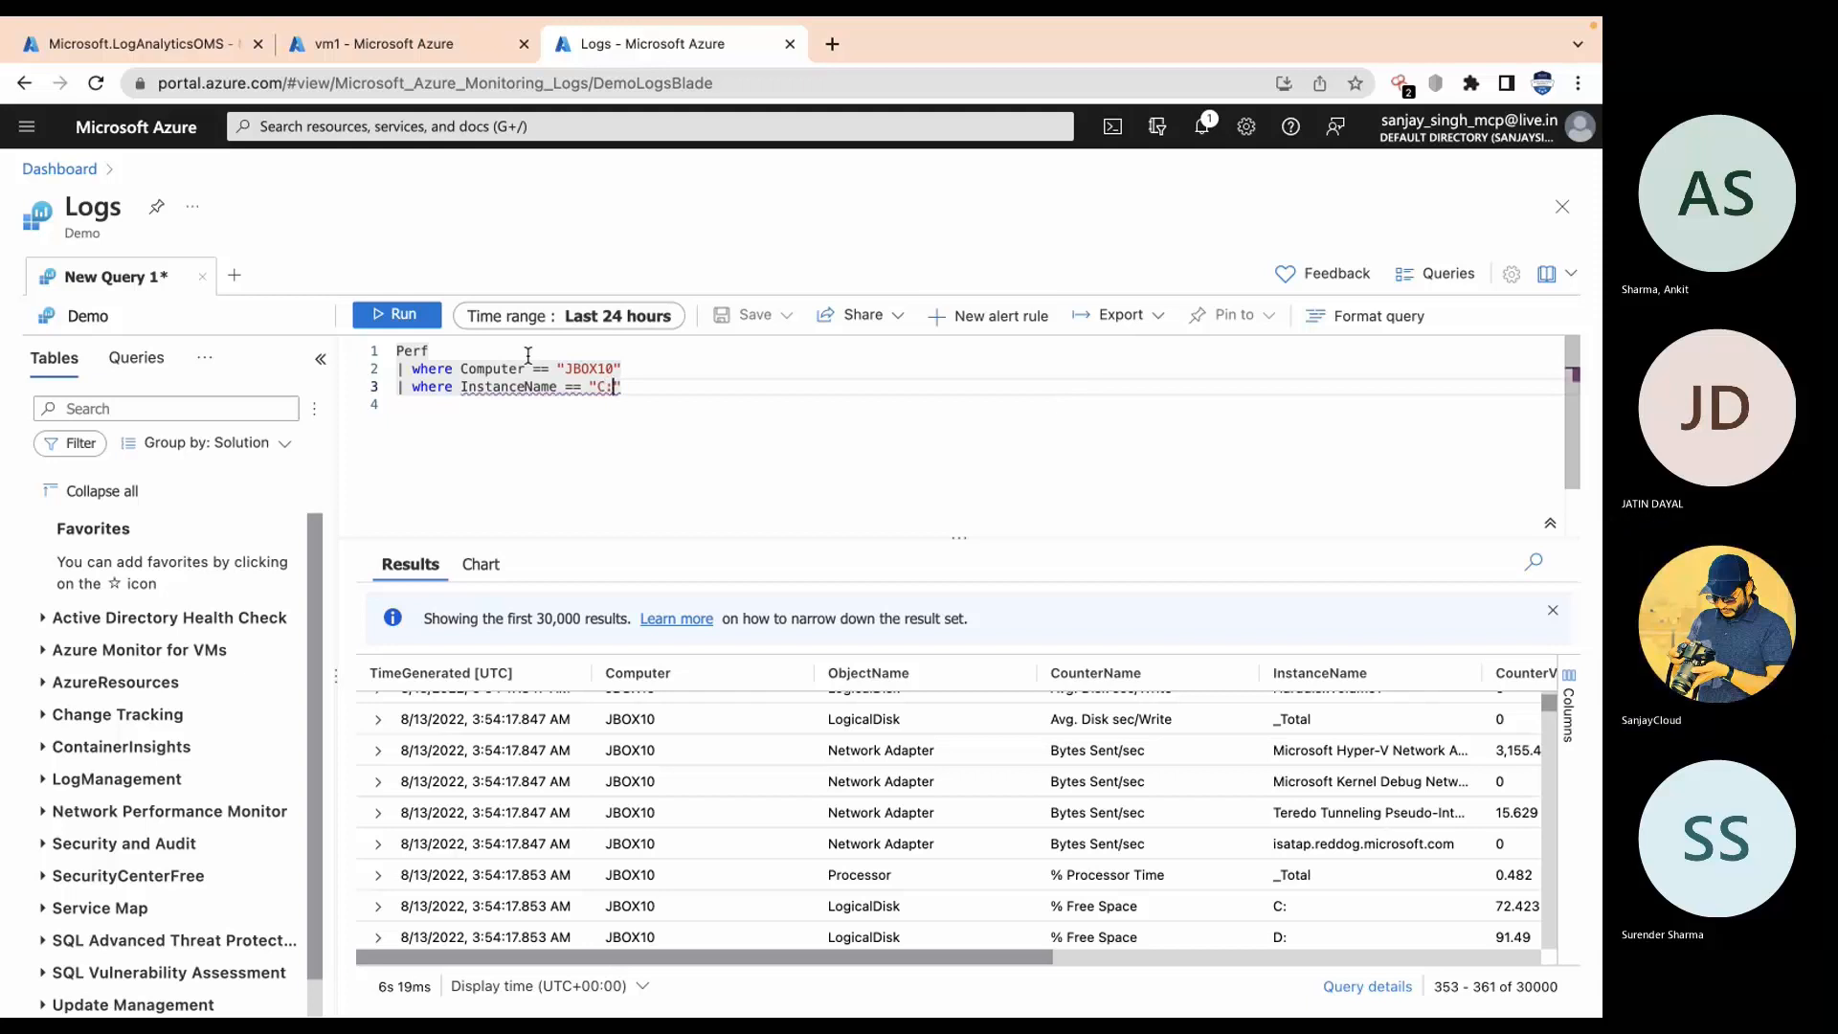
key(Down)
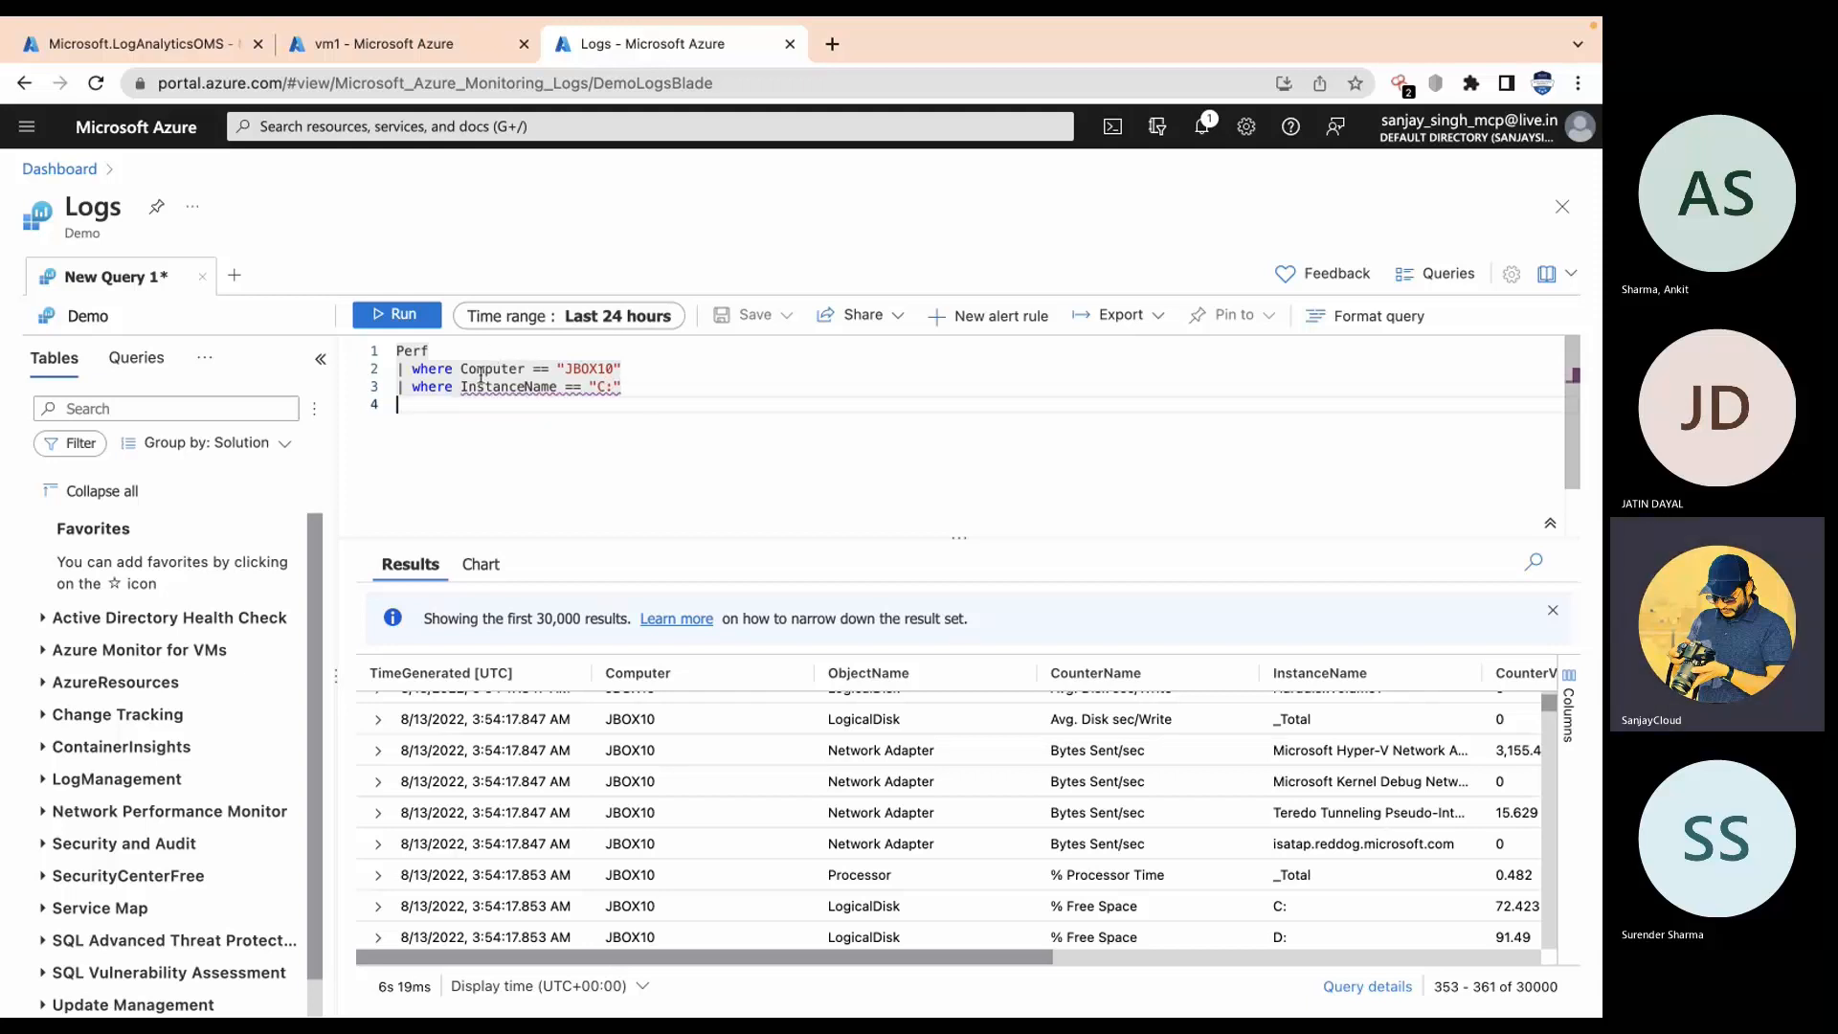
click(391, 318)
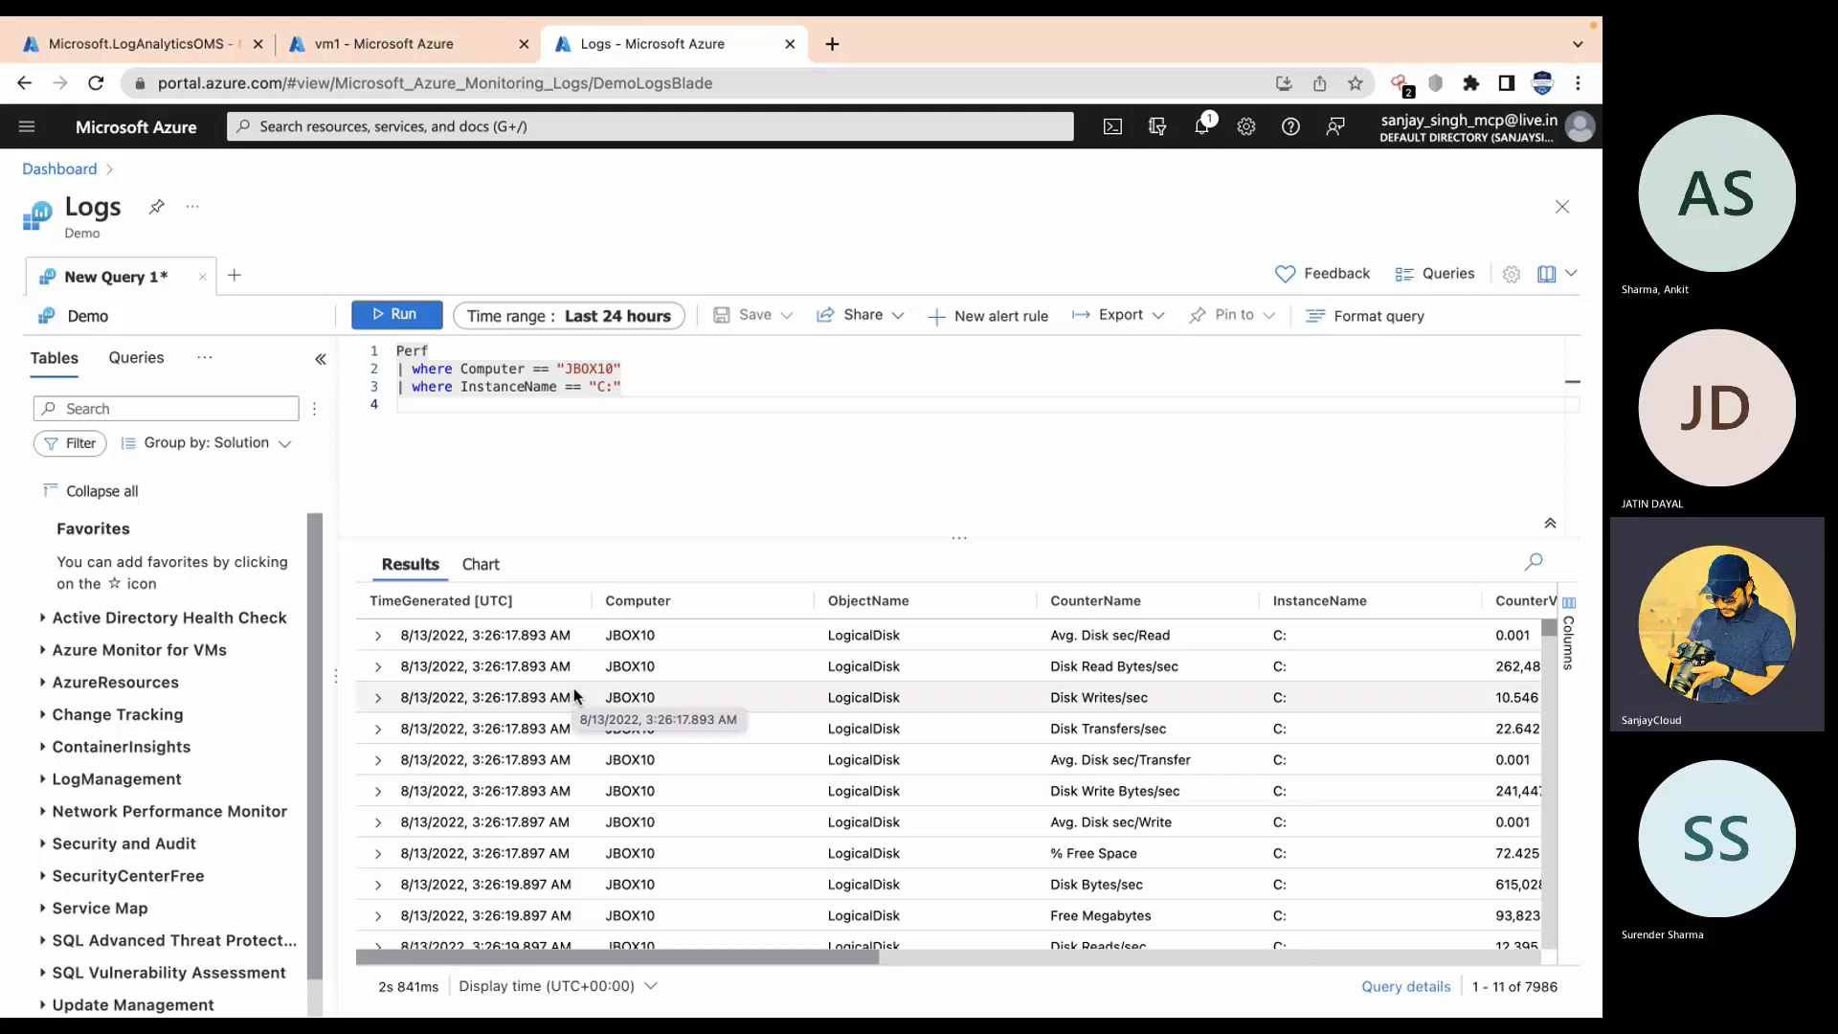
click(1450, 275)
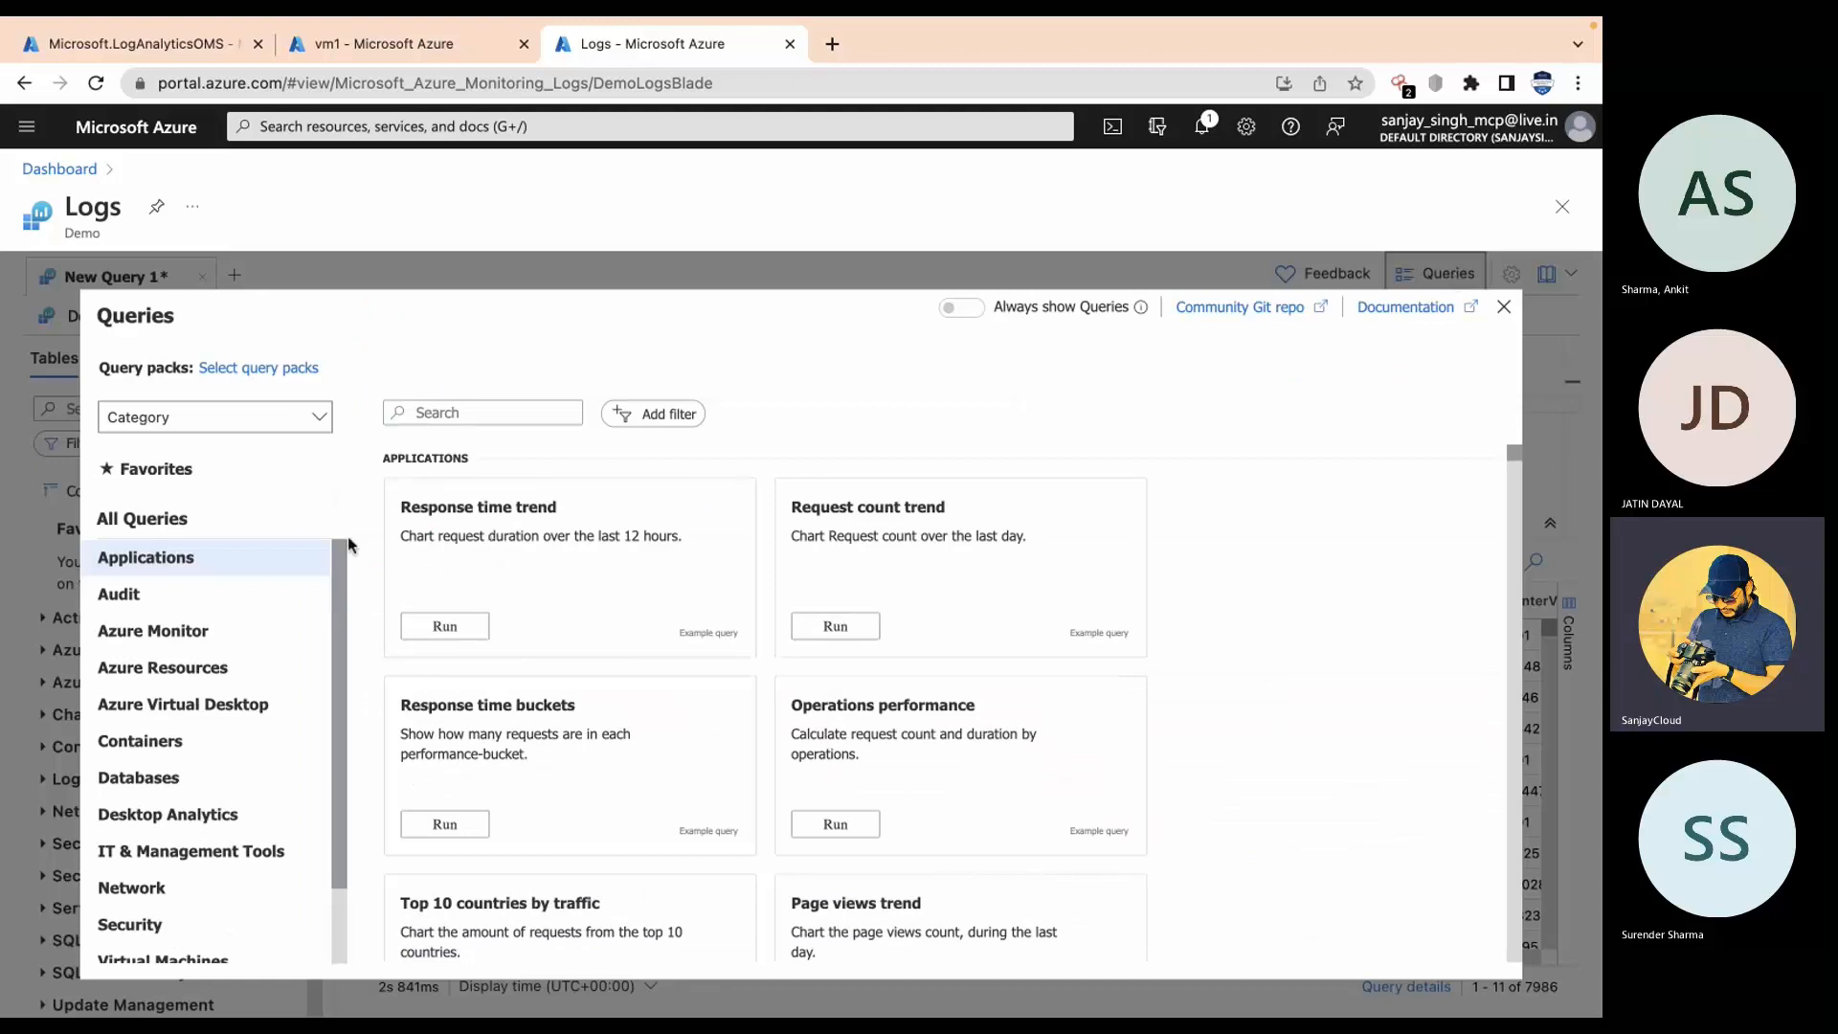
scroll(197, 703, down, 2)
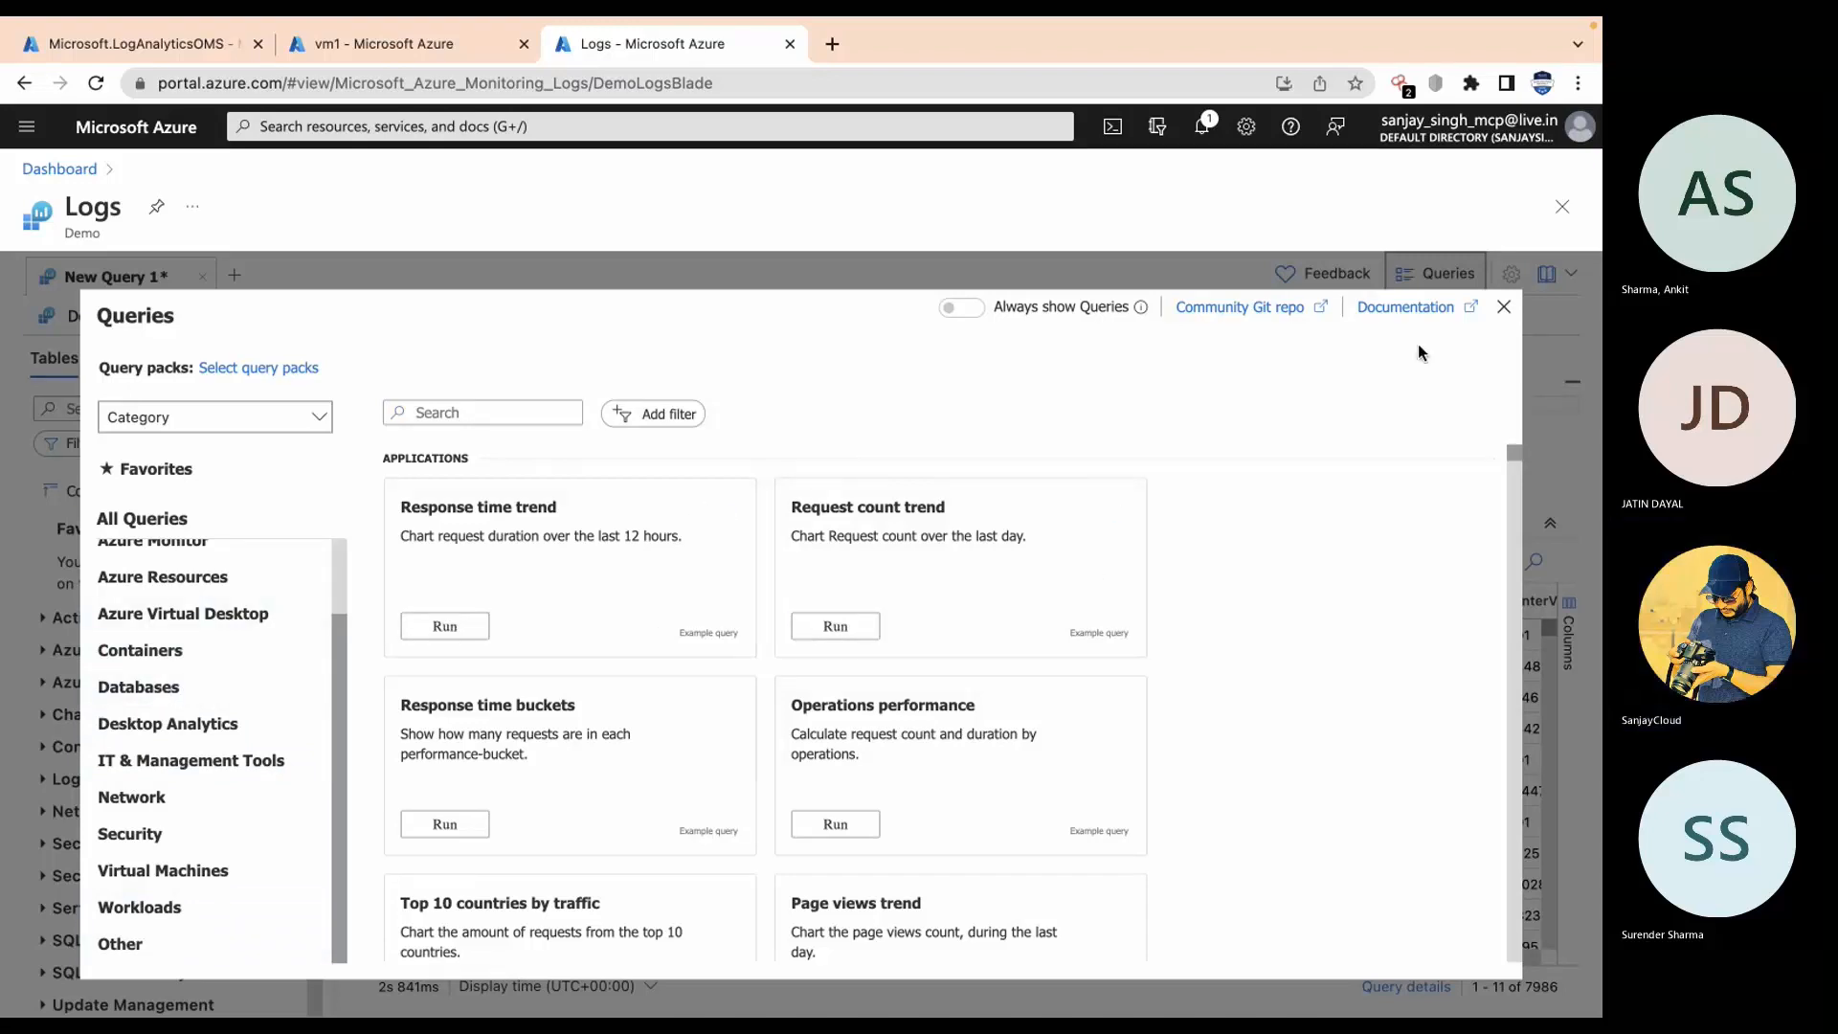
click(1504, 308)
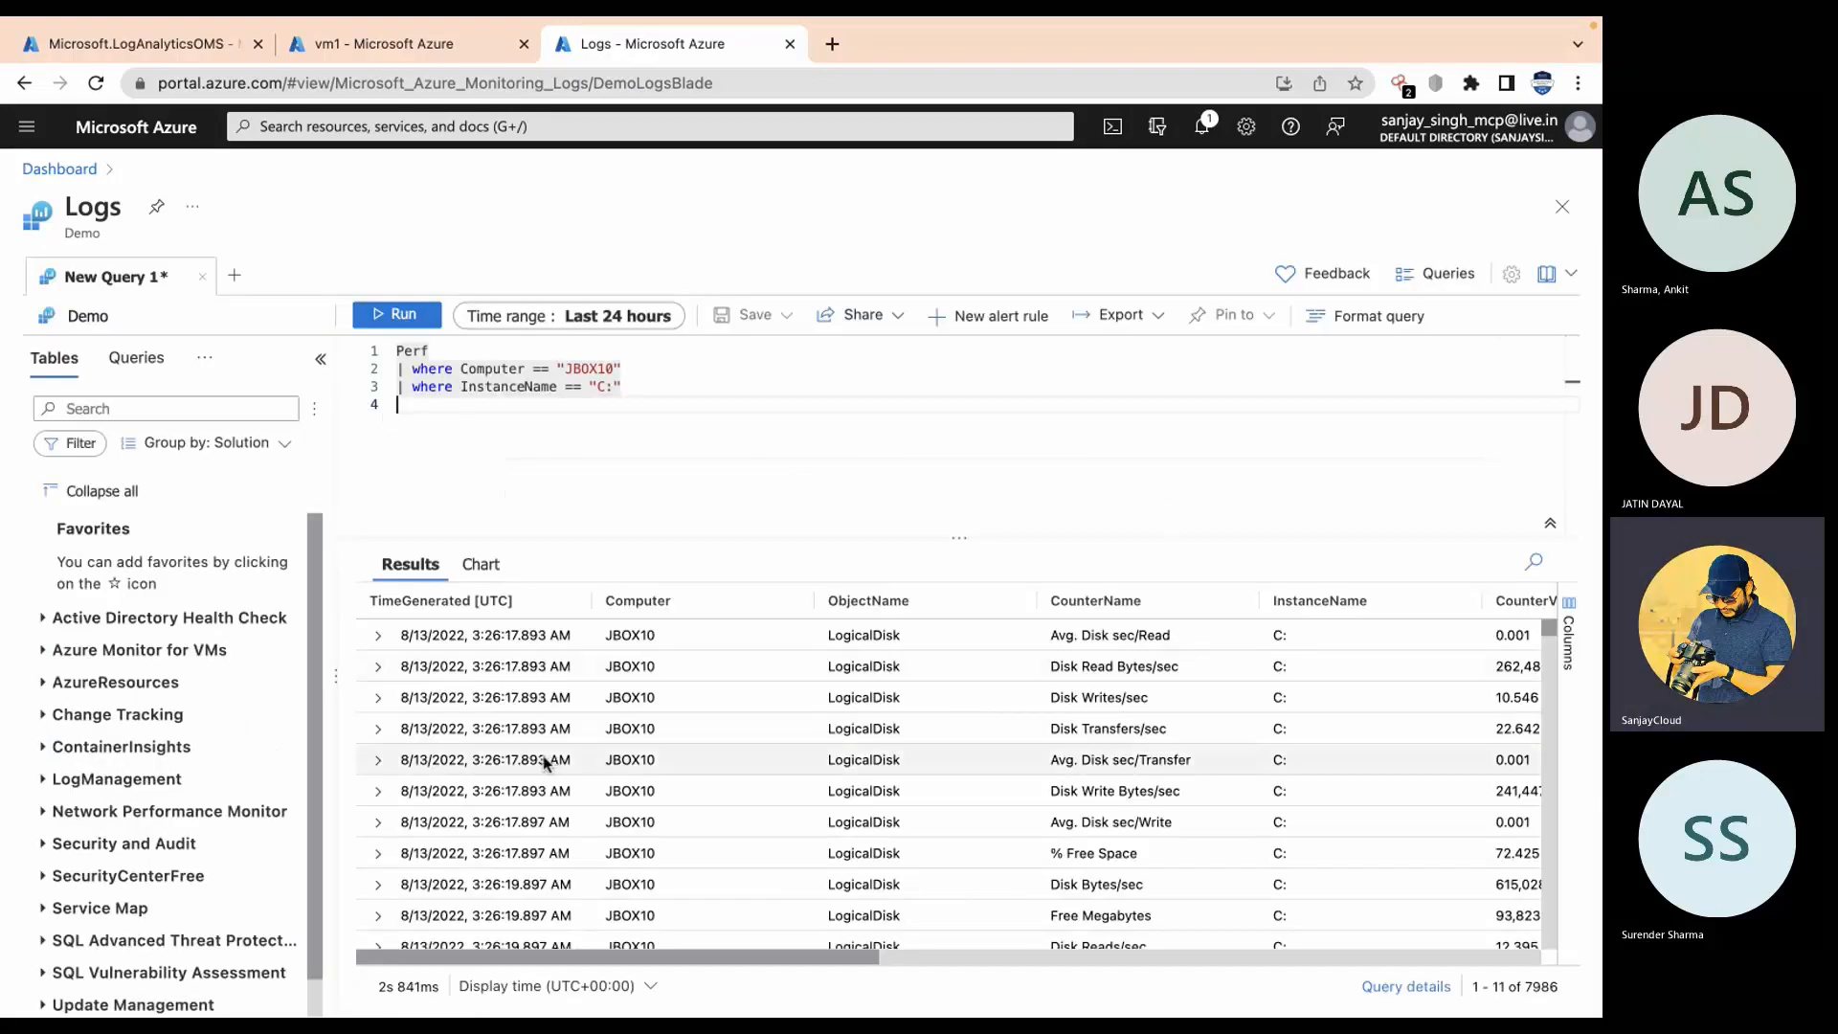
Step: Replace the Perf query with Event and run it, getting no results in 24 hours
click(633, 396)
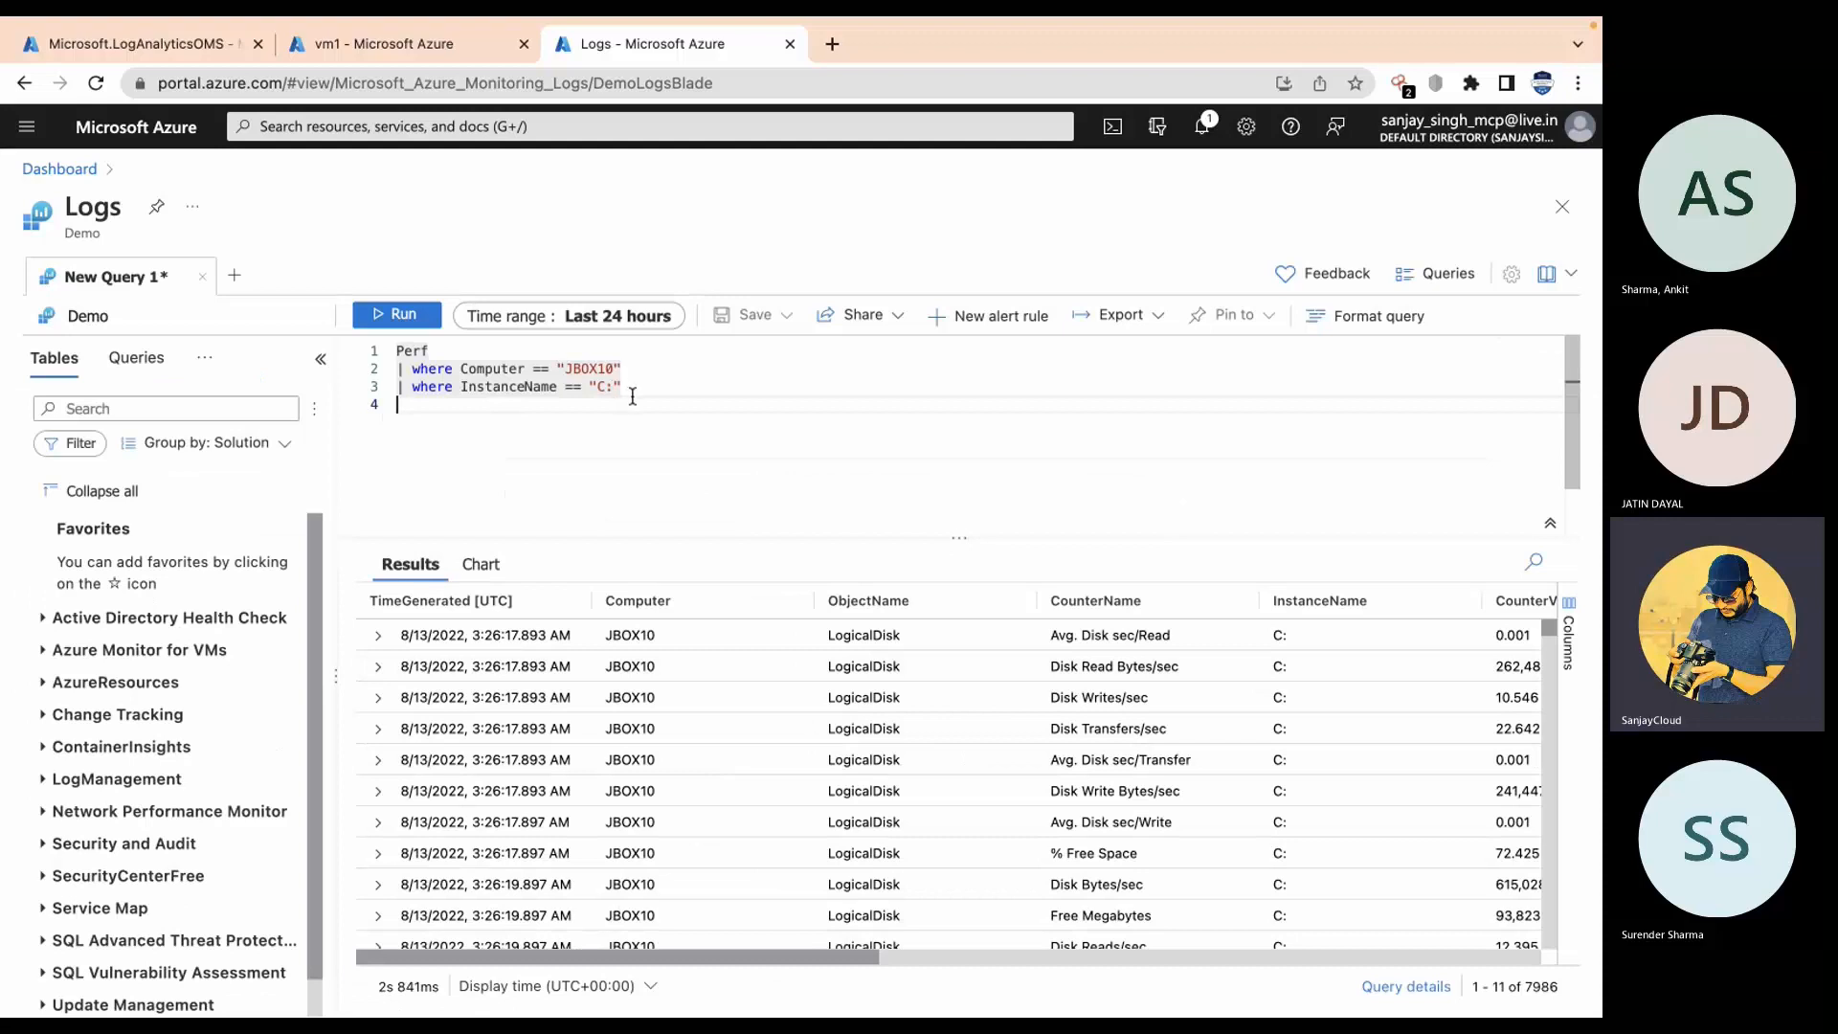
drag(633, 396, 391, 371)
text(ev)
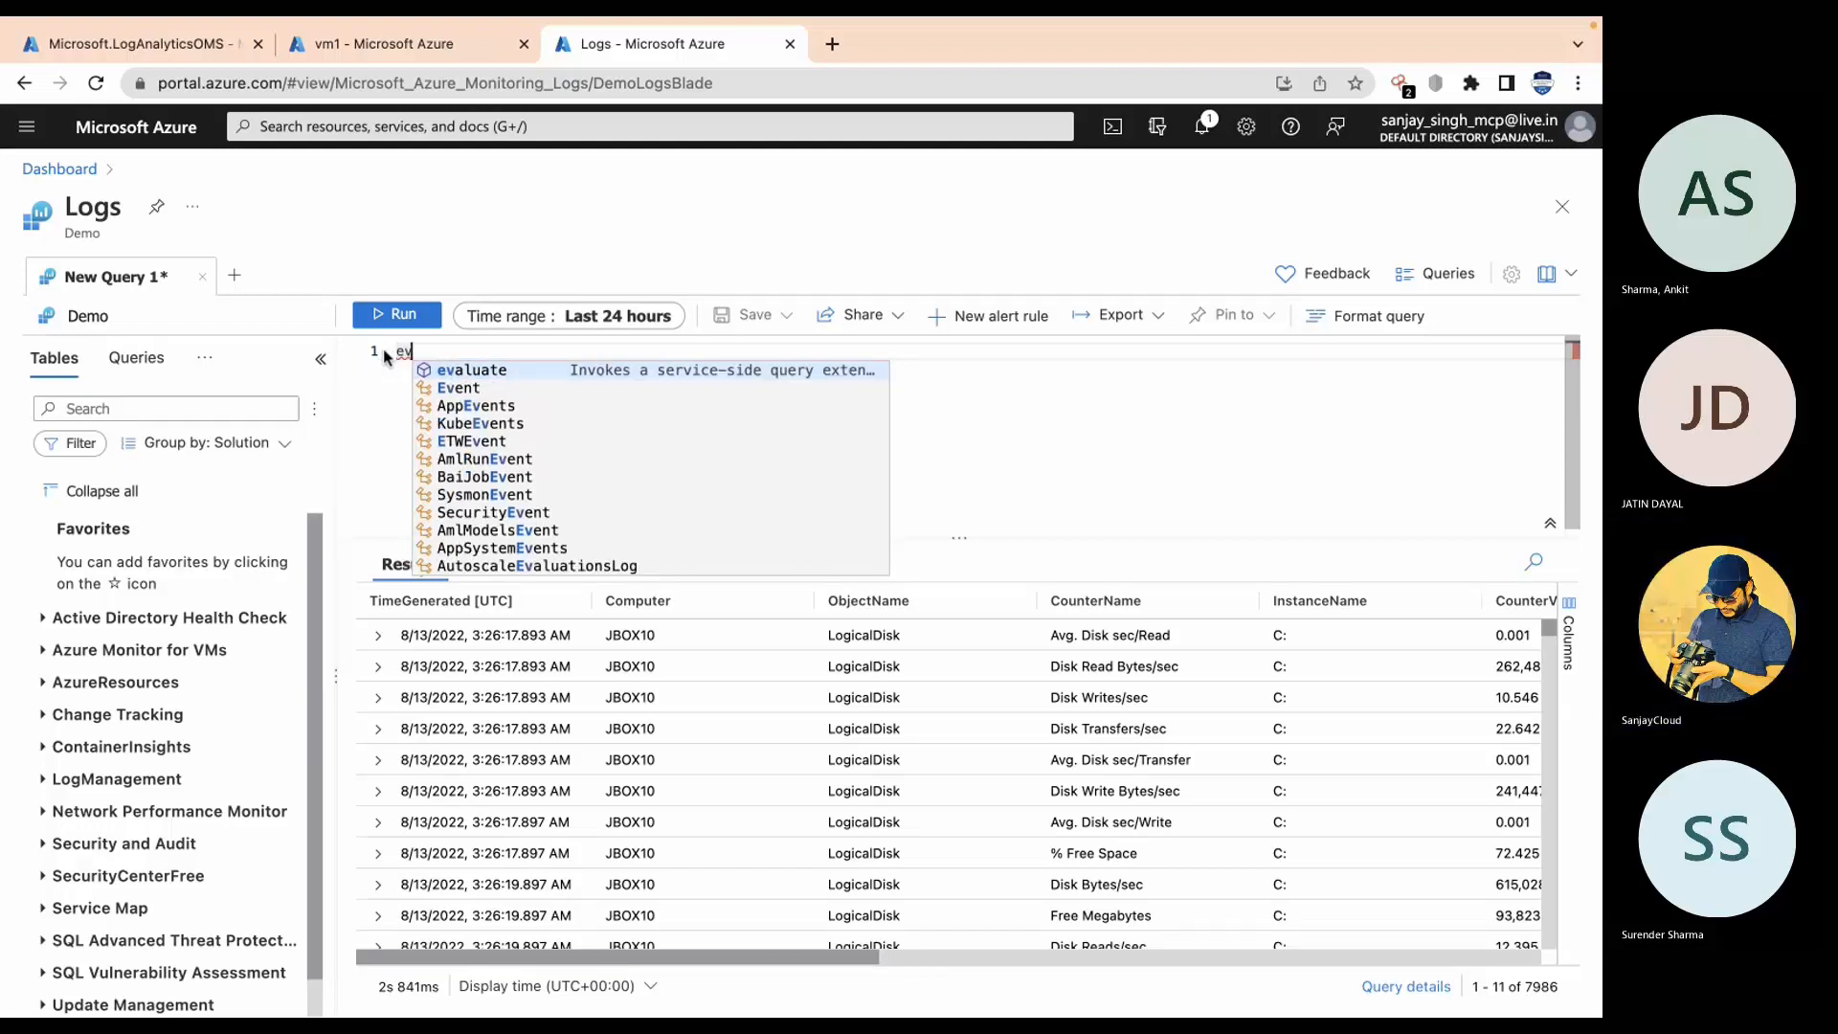
key(Down)
key(Return)
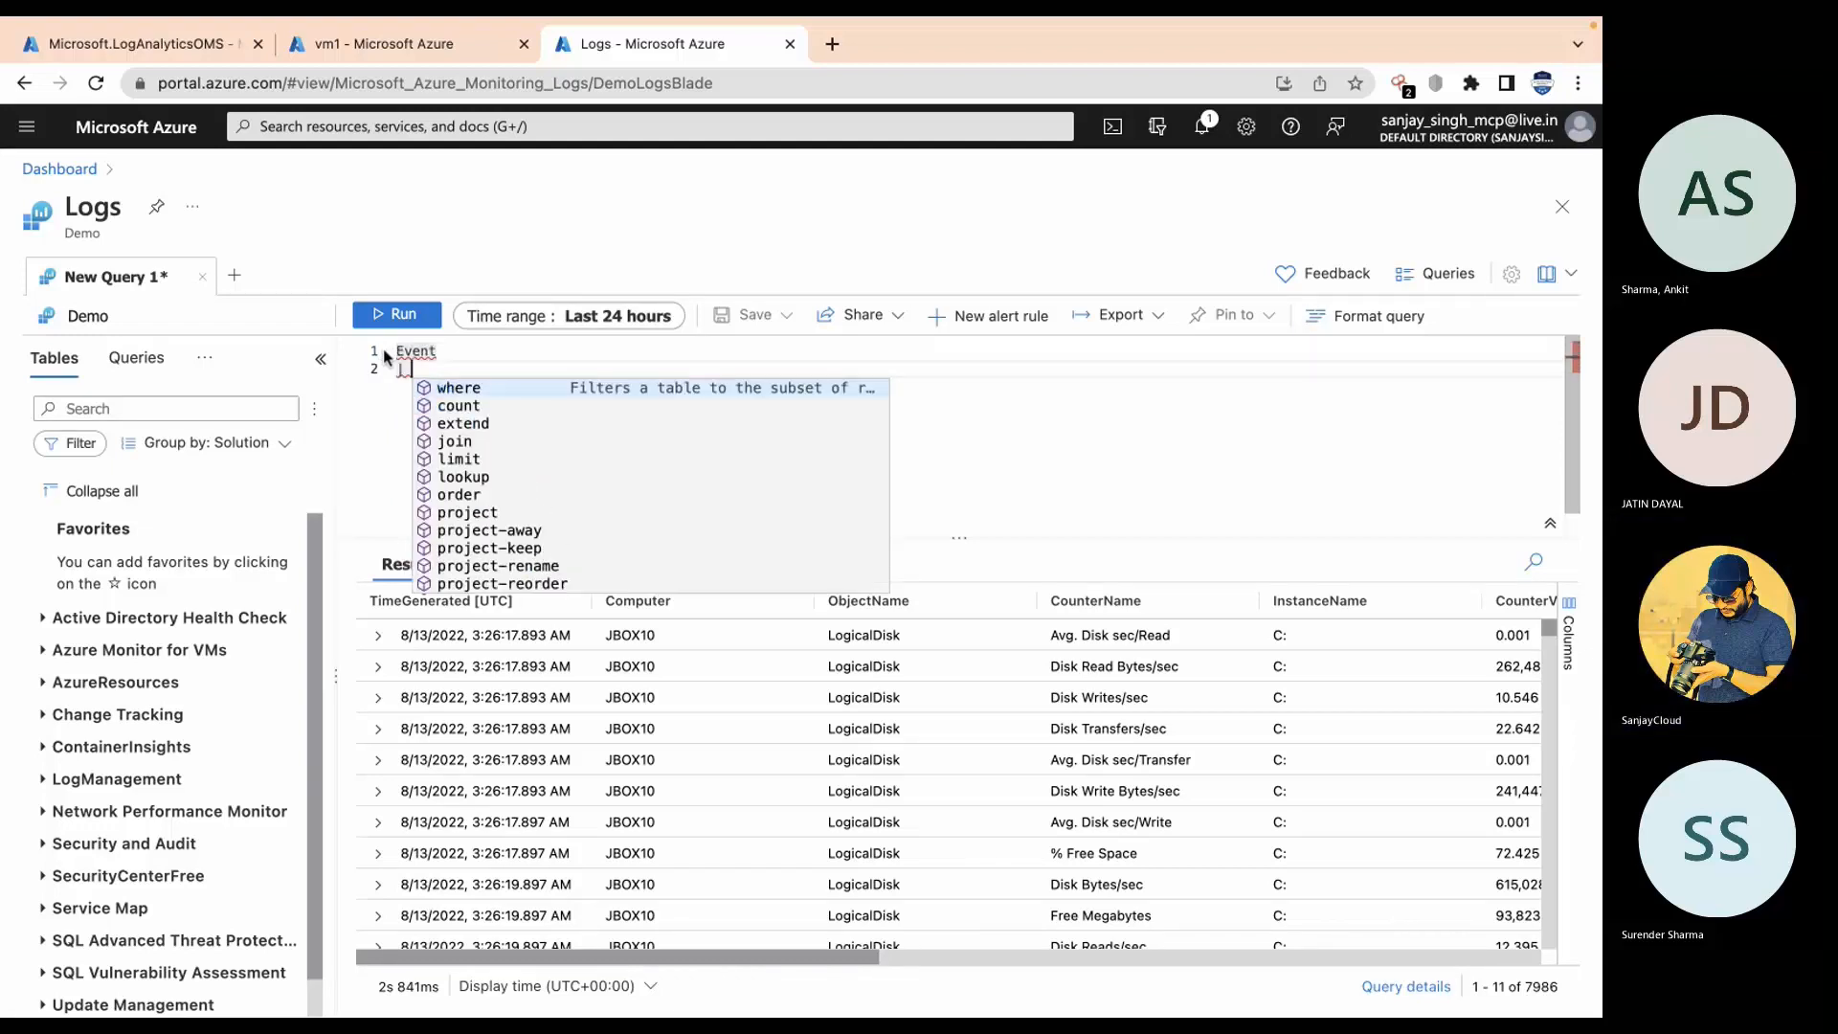
key(BackSpace)
key(BackSpace)
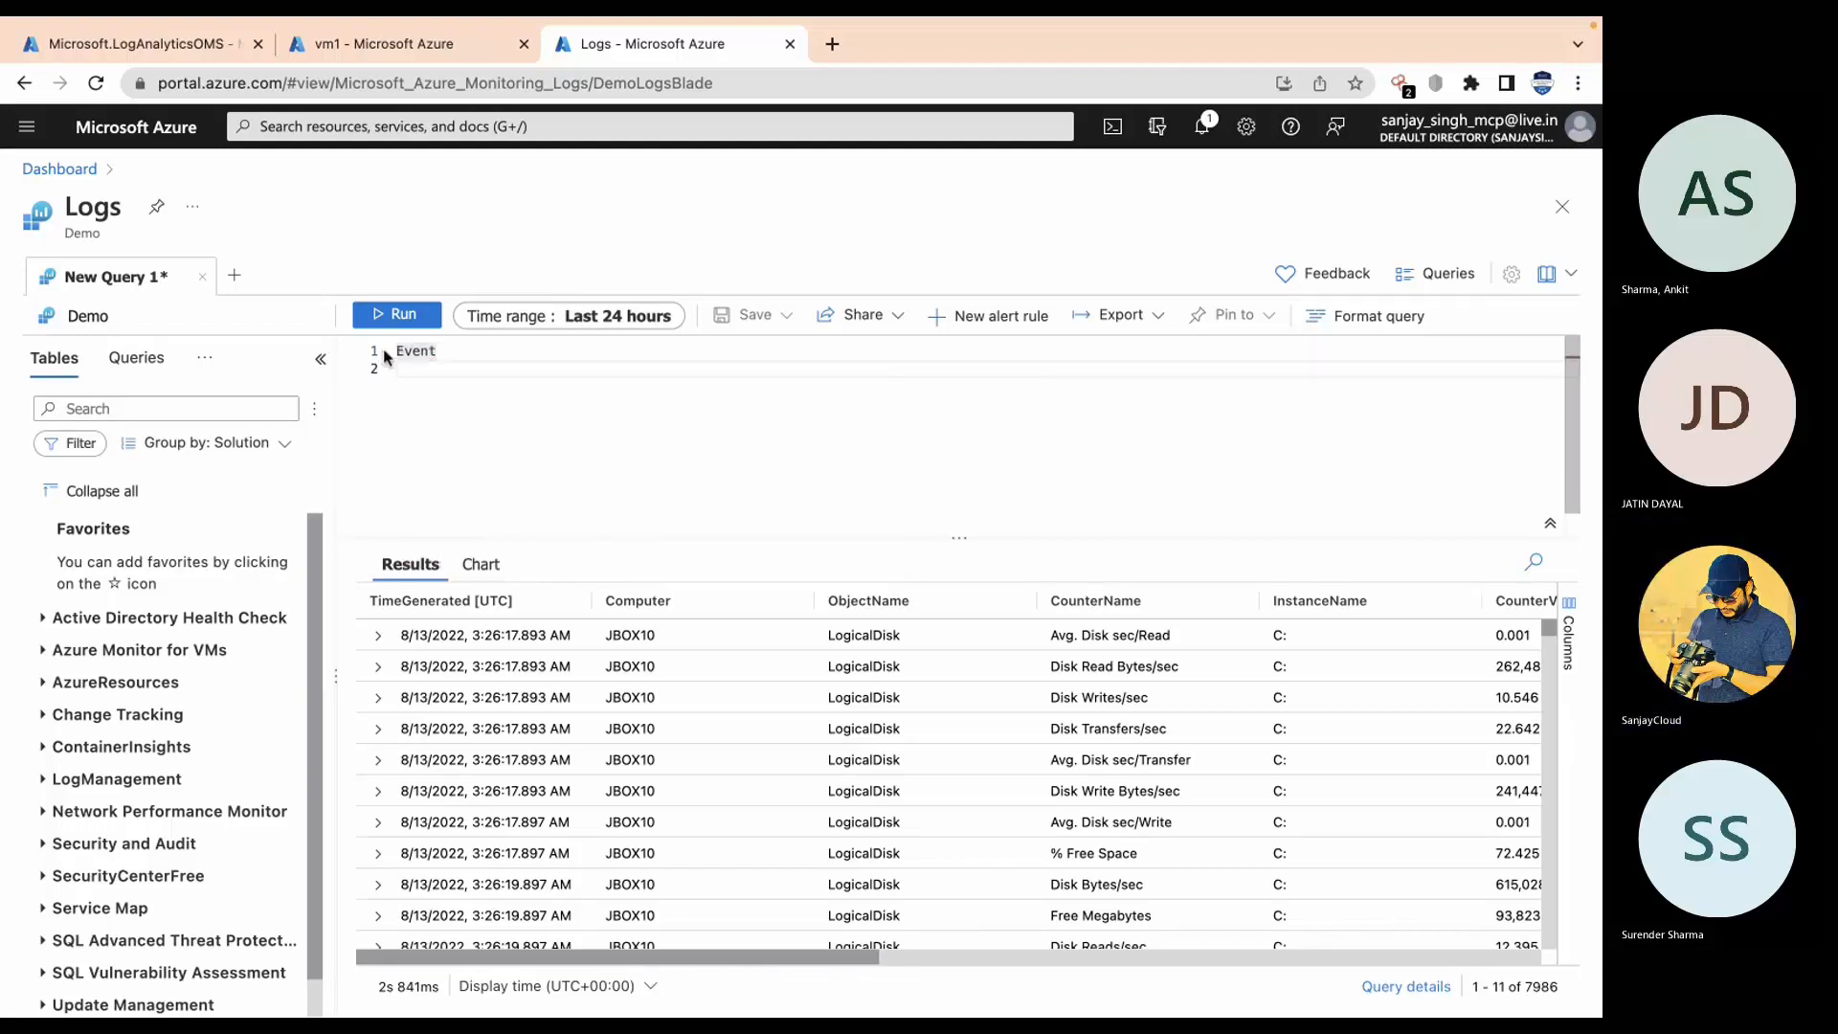
key(BackSpace)
click(365, 316)
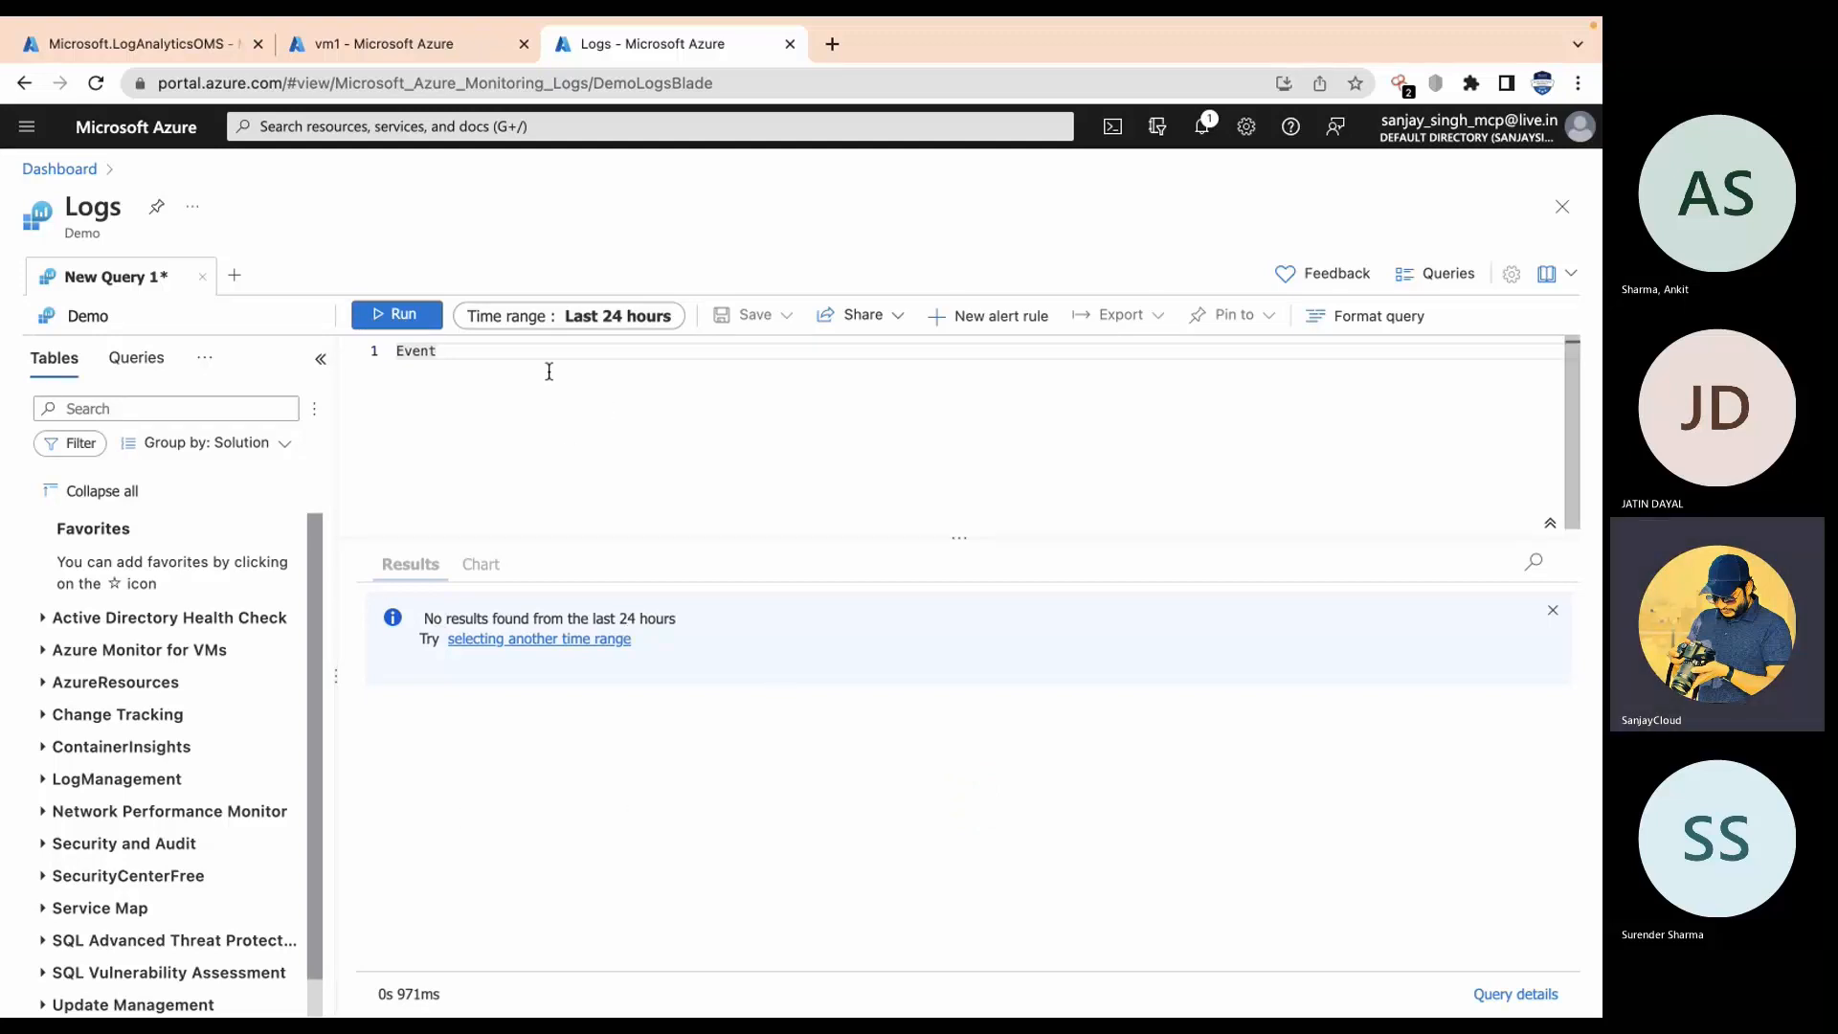
Step: Change the query from Event to AzureActivity
drag(534, 354, 354, 353)
text(AzureActivity)
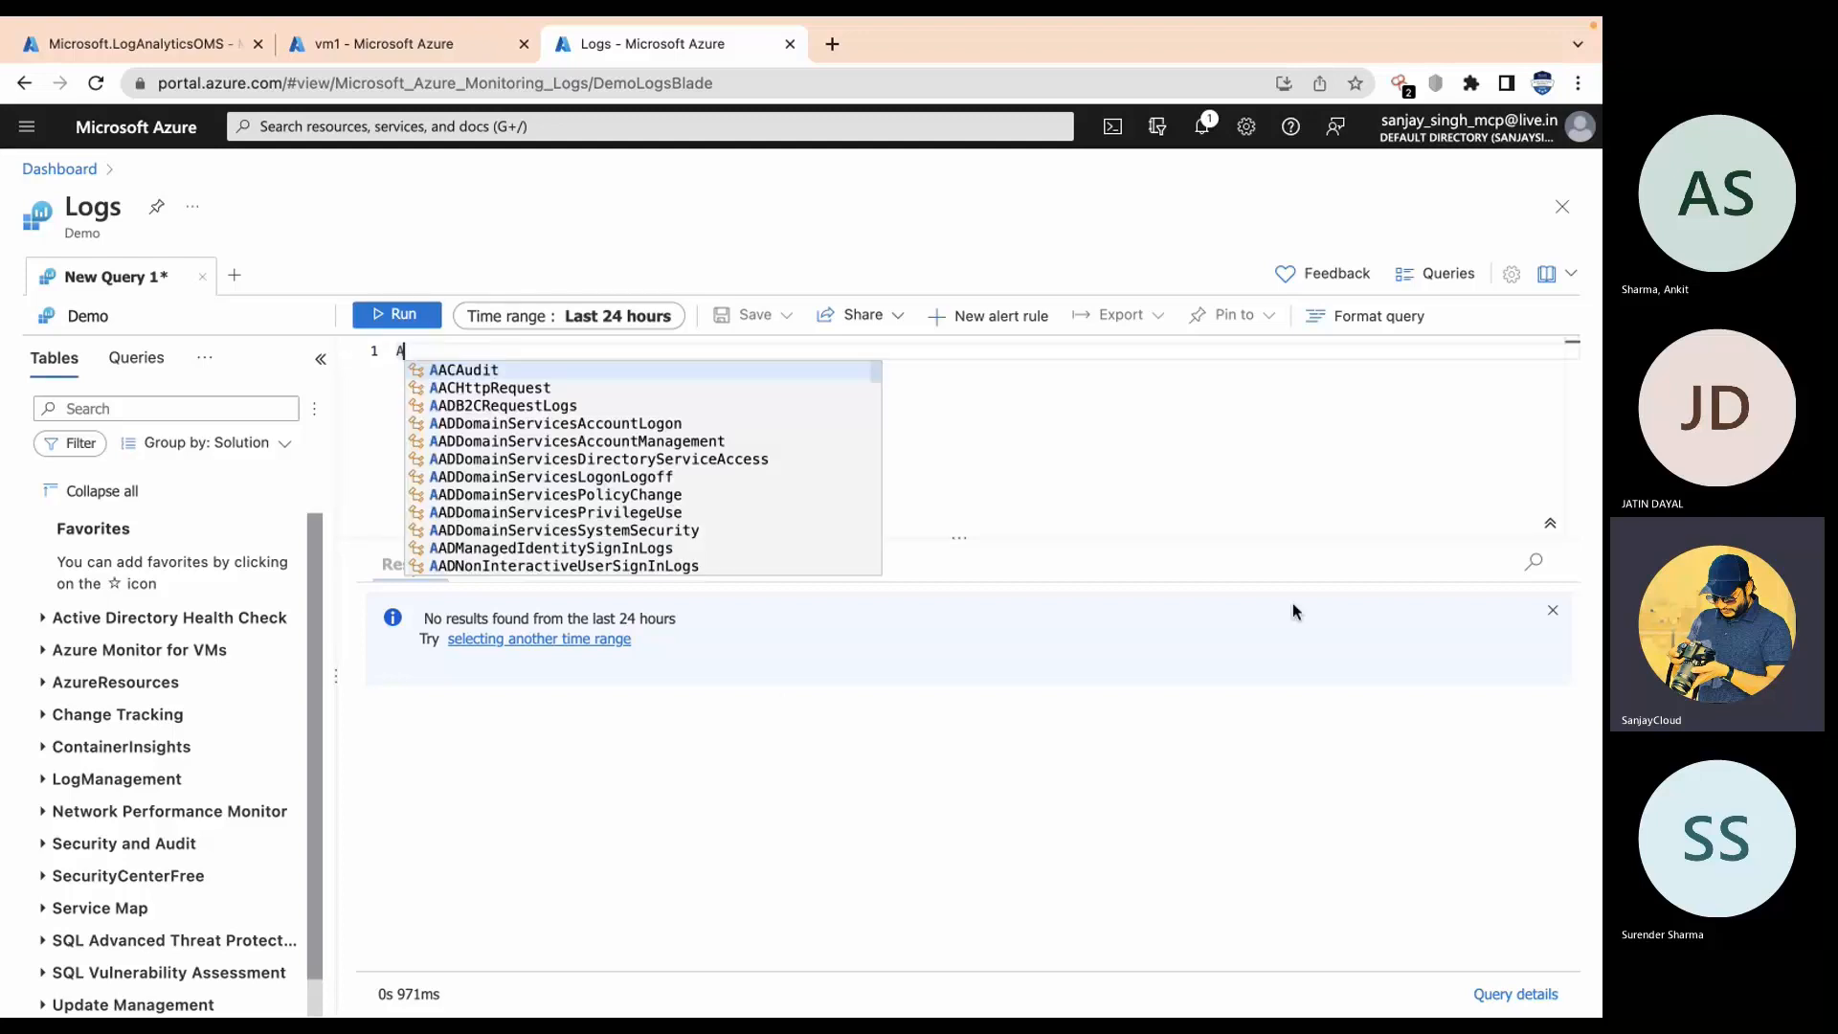
key(Return)
text(|)
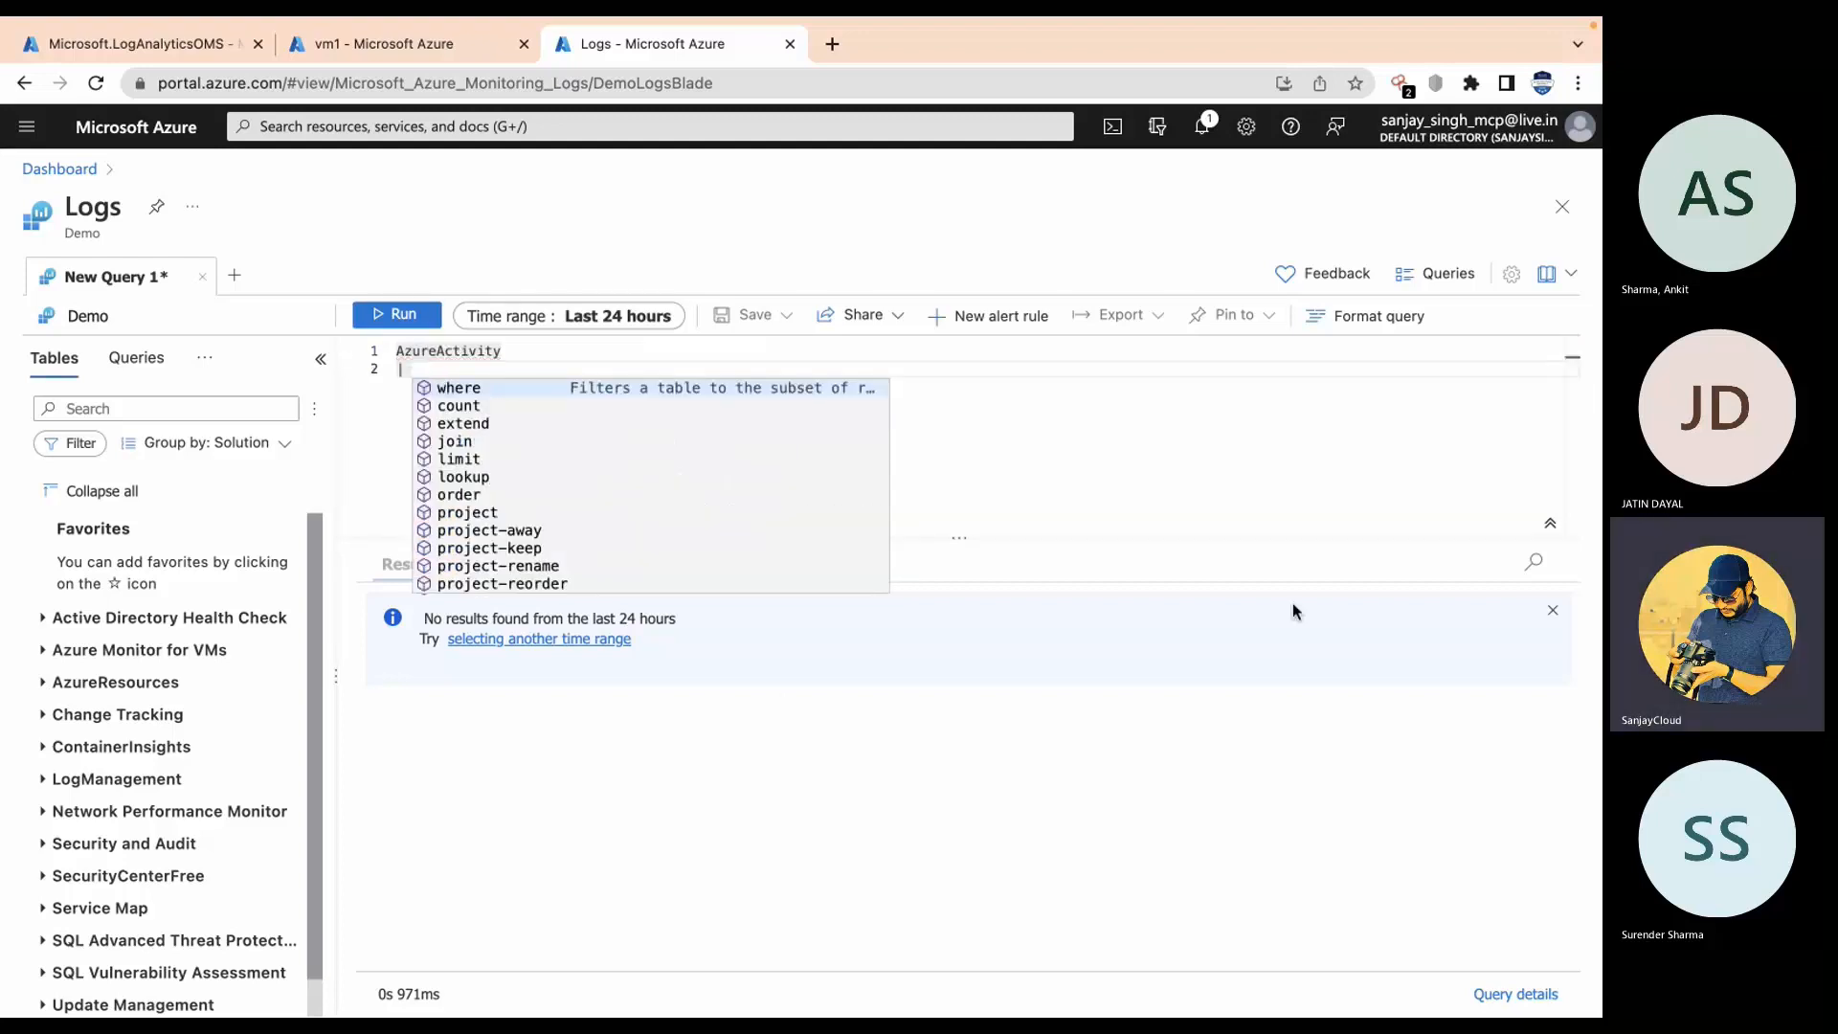
key(BackSpace)
key(BackSpace)
key(BackSpace)
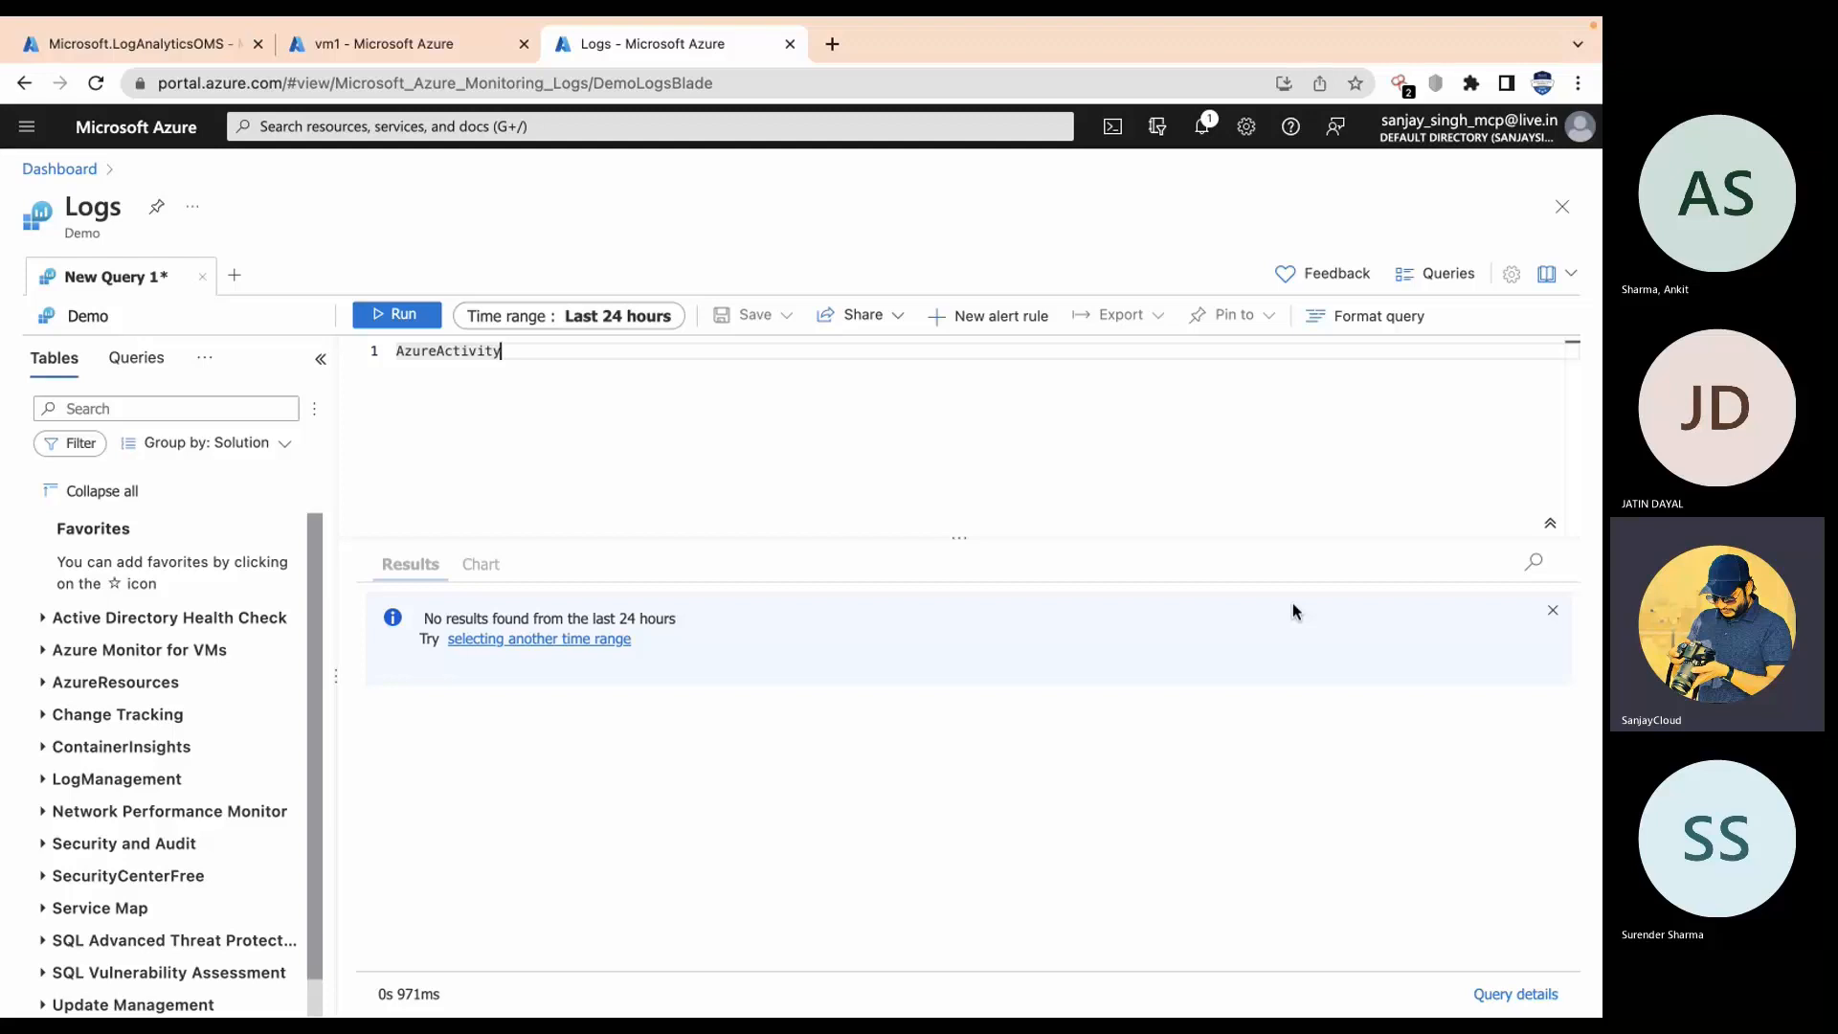
Step: Run the AzureActivity query, then leave the Logs page and discard the unsaved edits
click(403, 315)
click(14, 90)
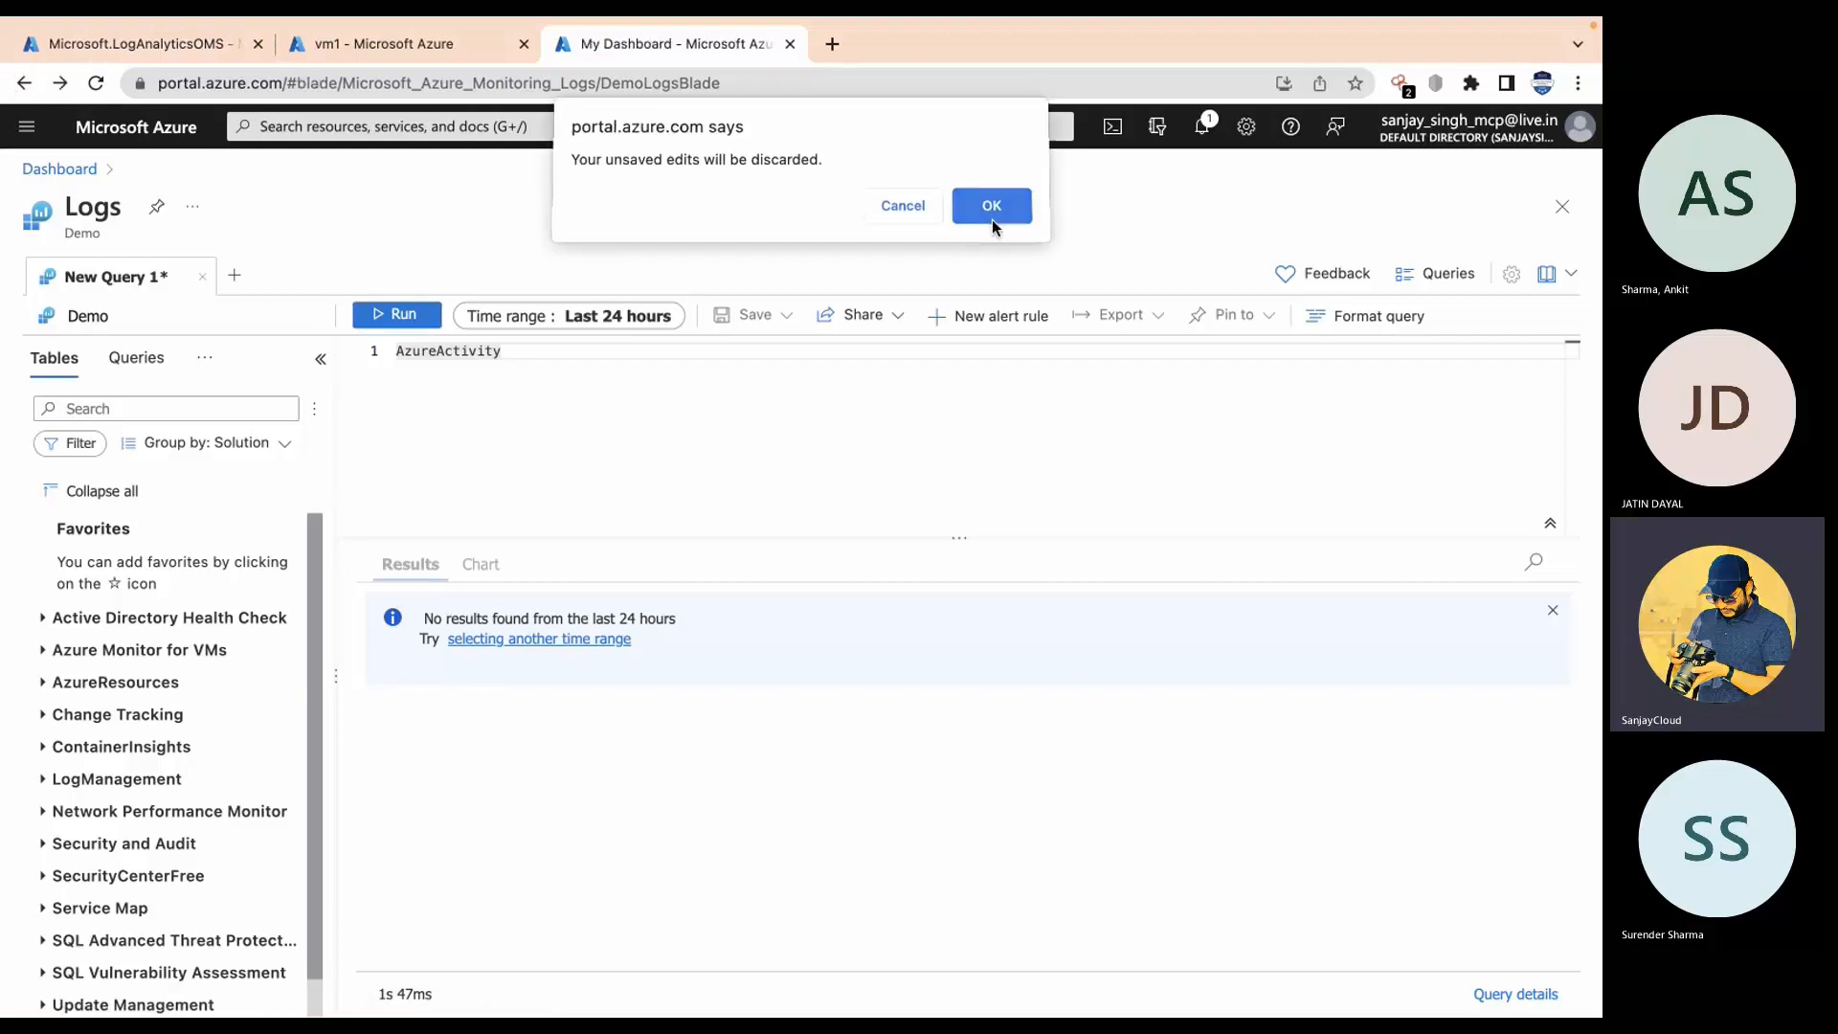
click(992, 212)
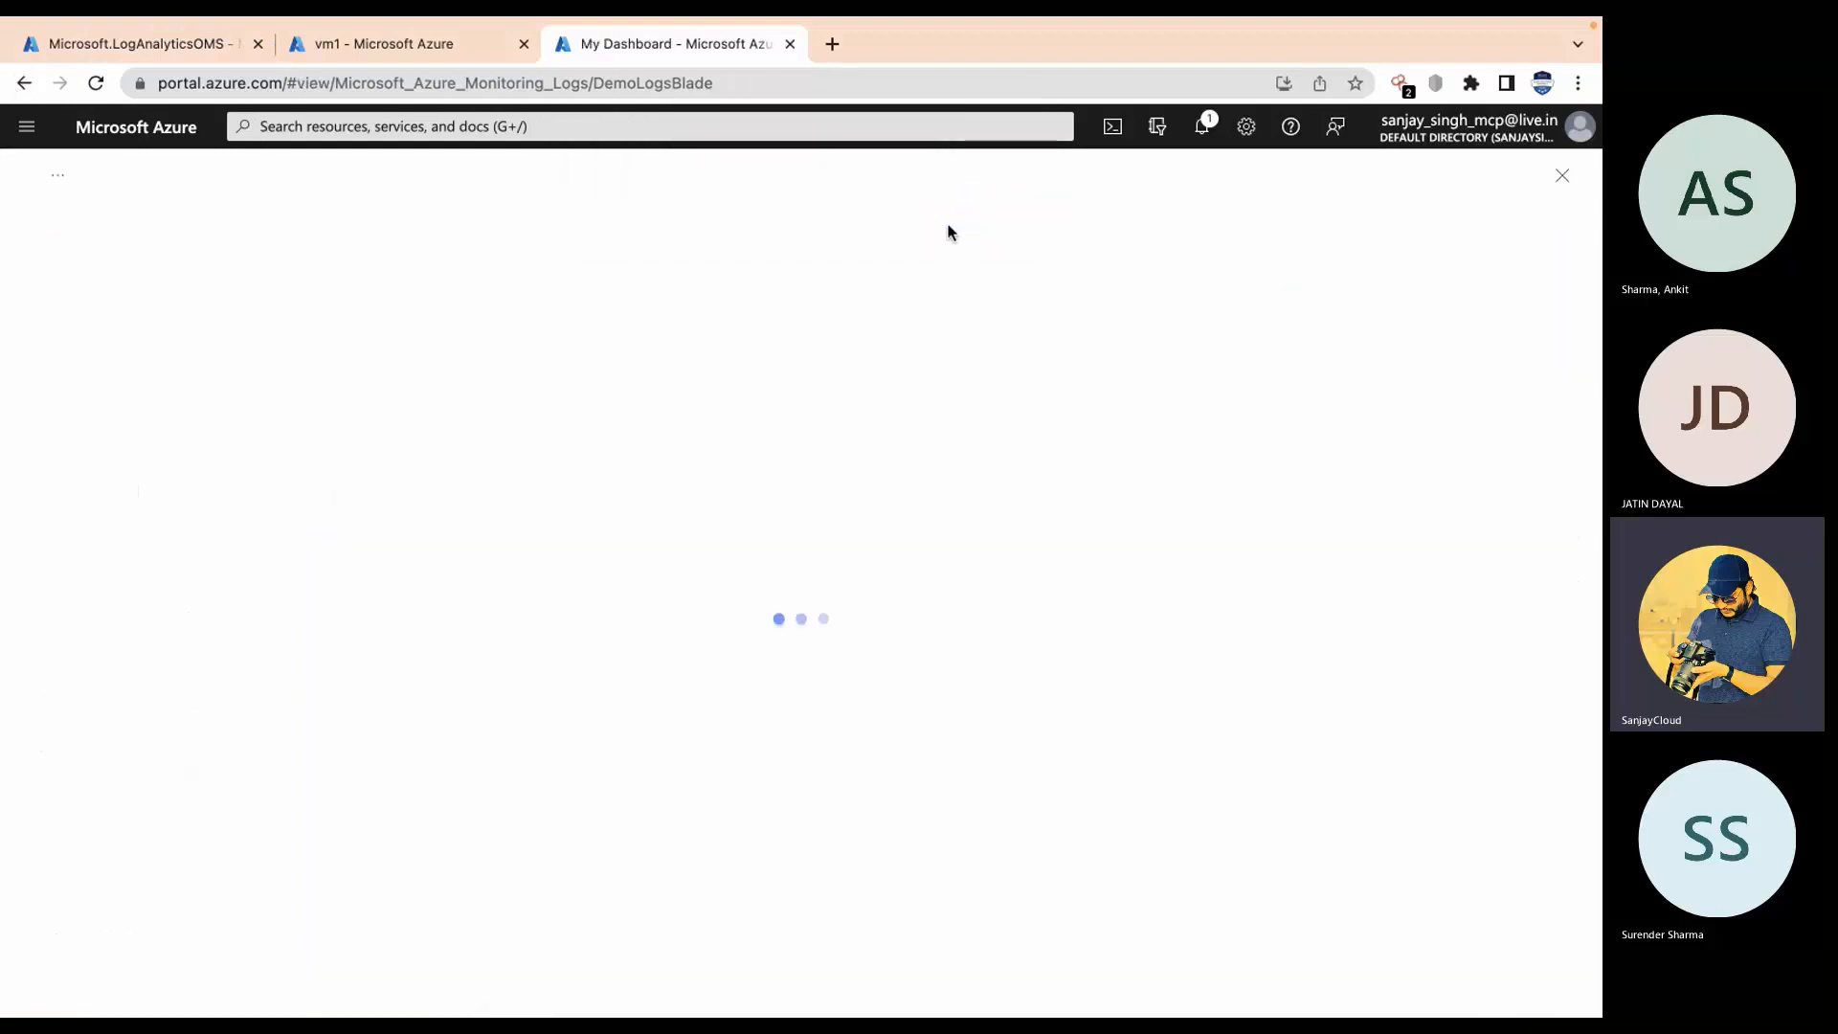
Step: Navigate back through earlier pages to the vm1 virtual machine overview
click(24, 85)
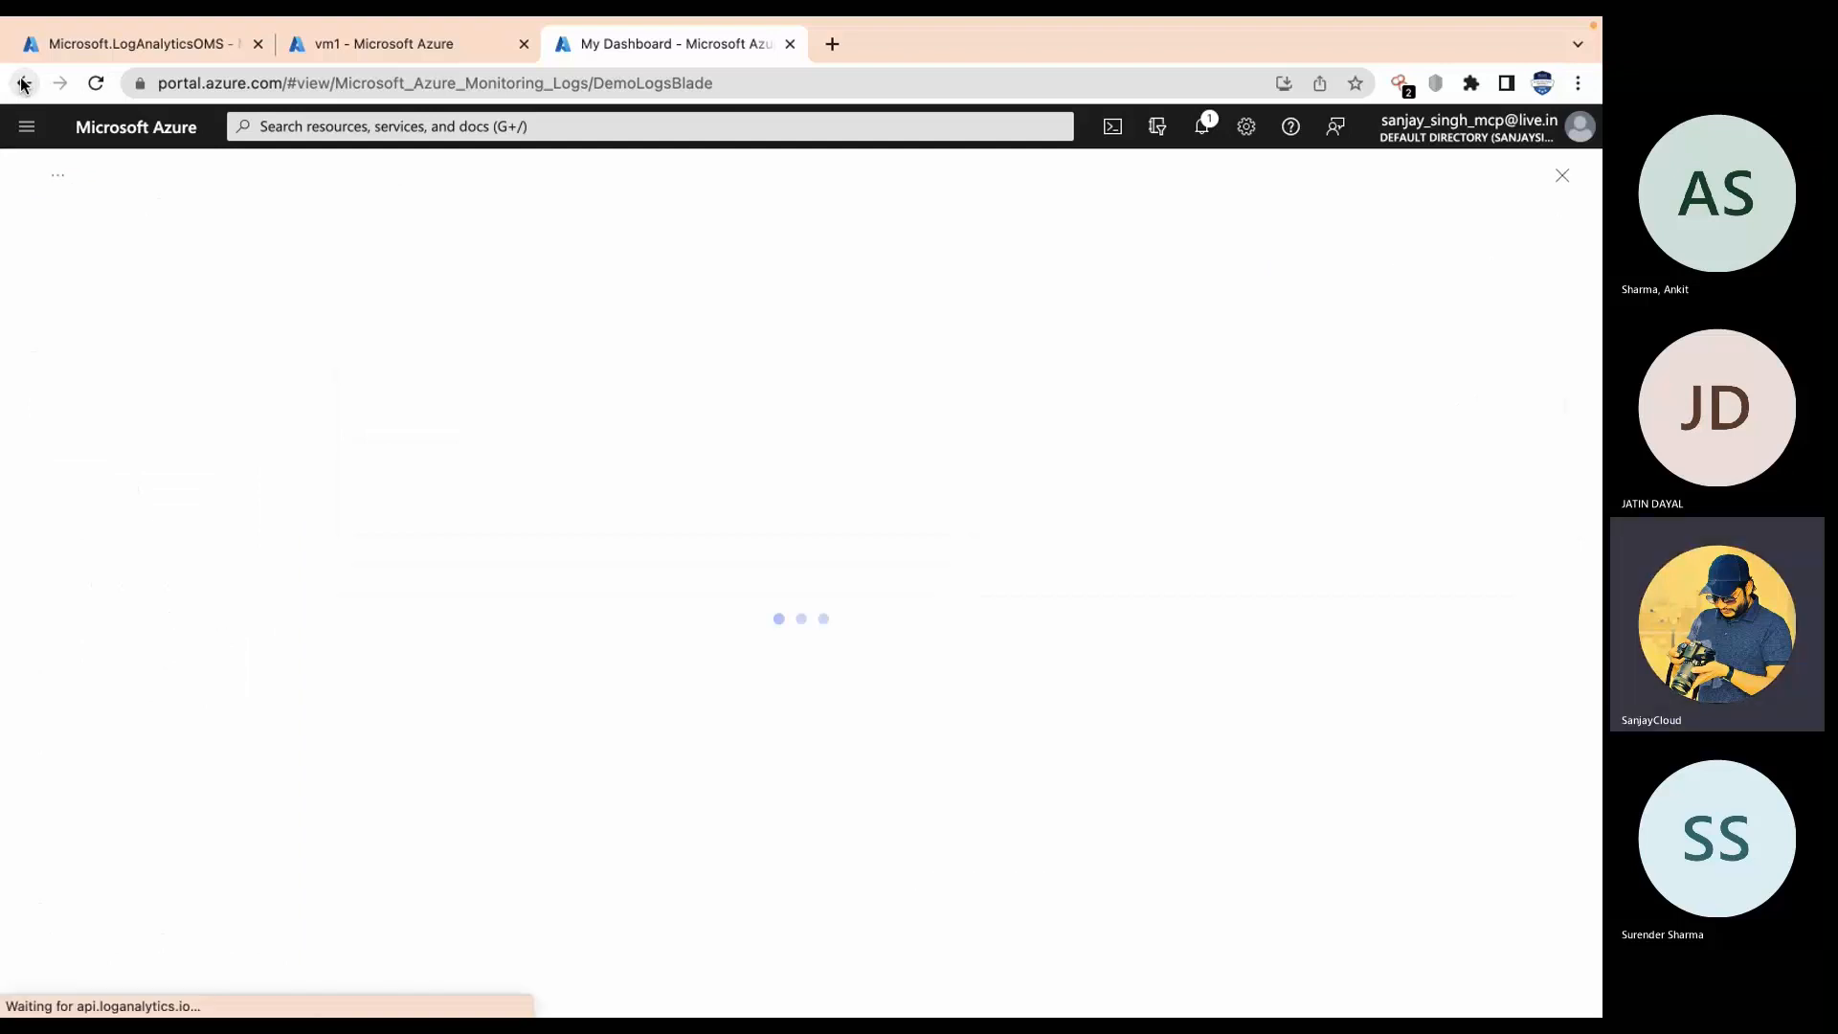
click(24, 85)
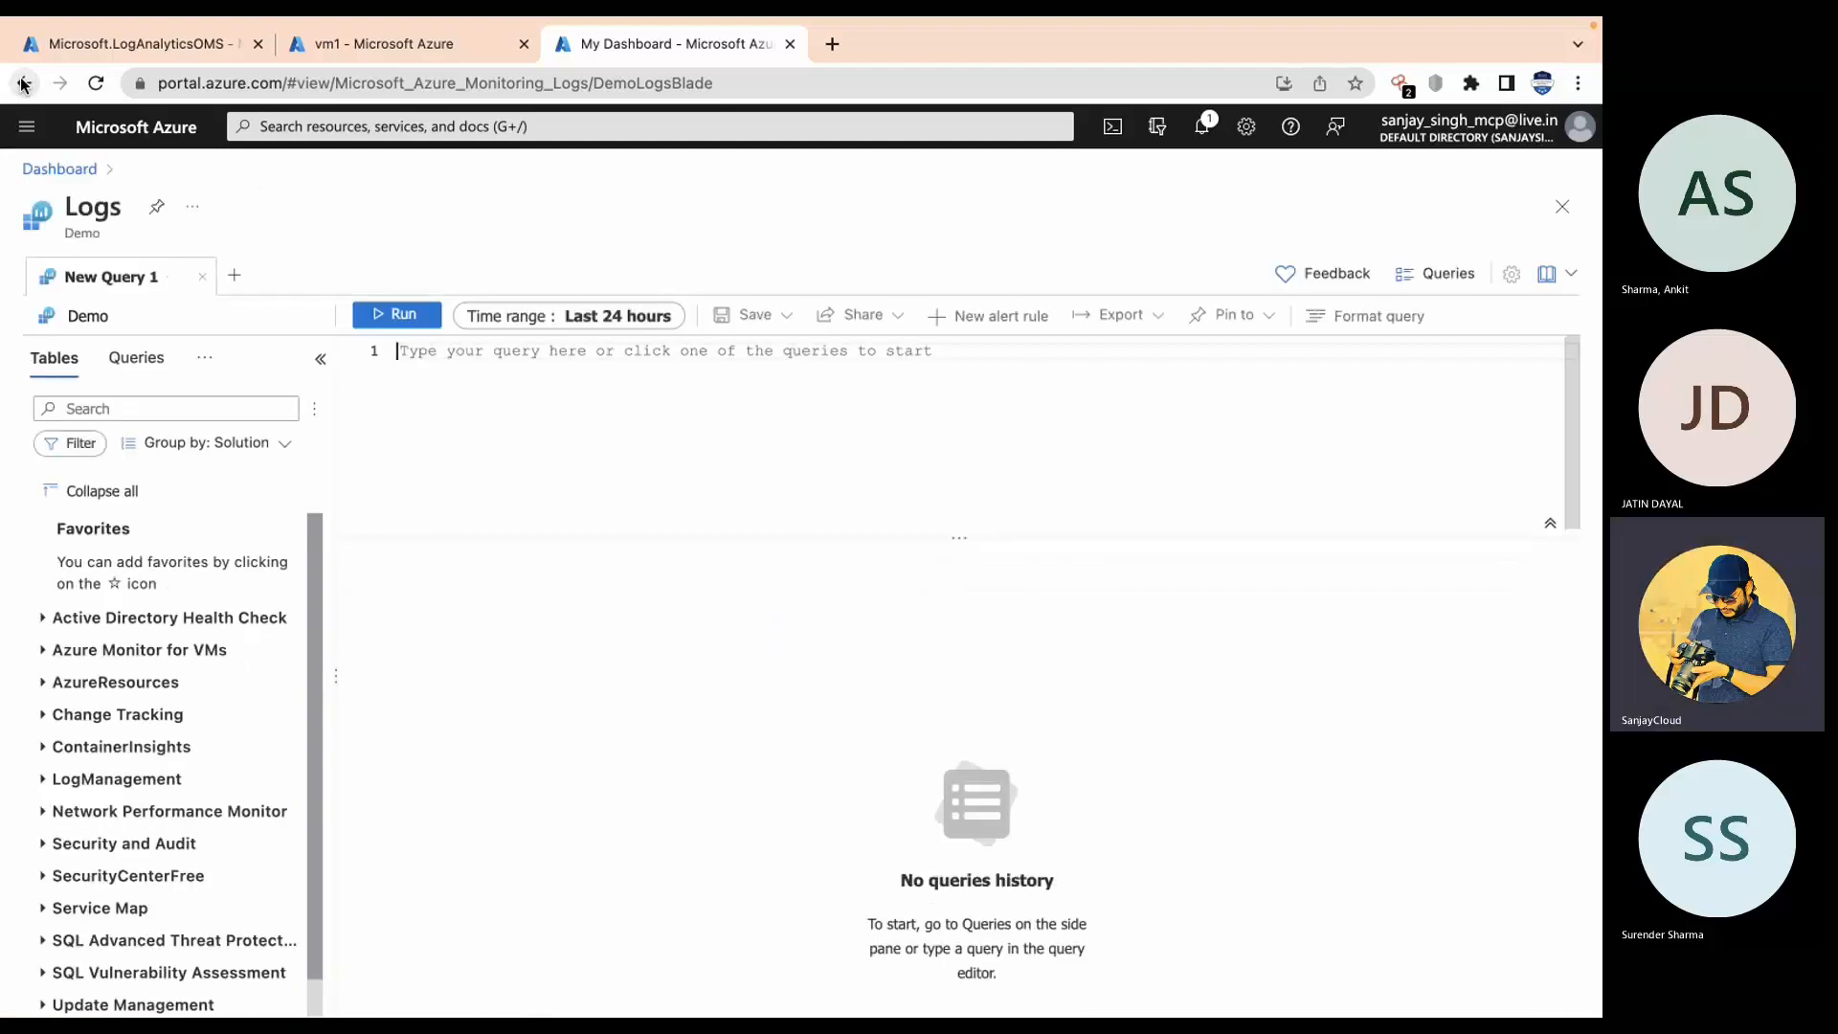
click(23, 85)
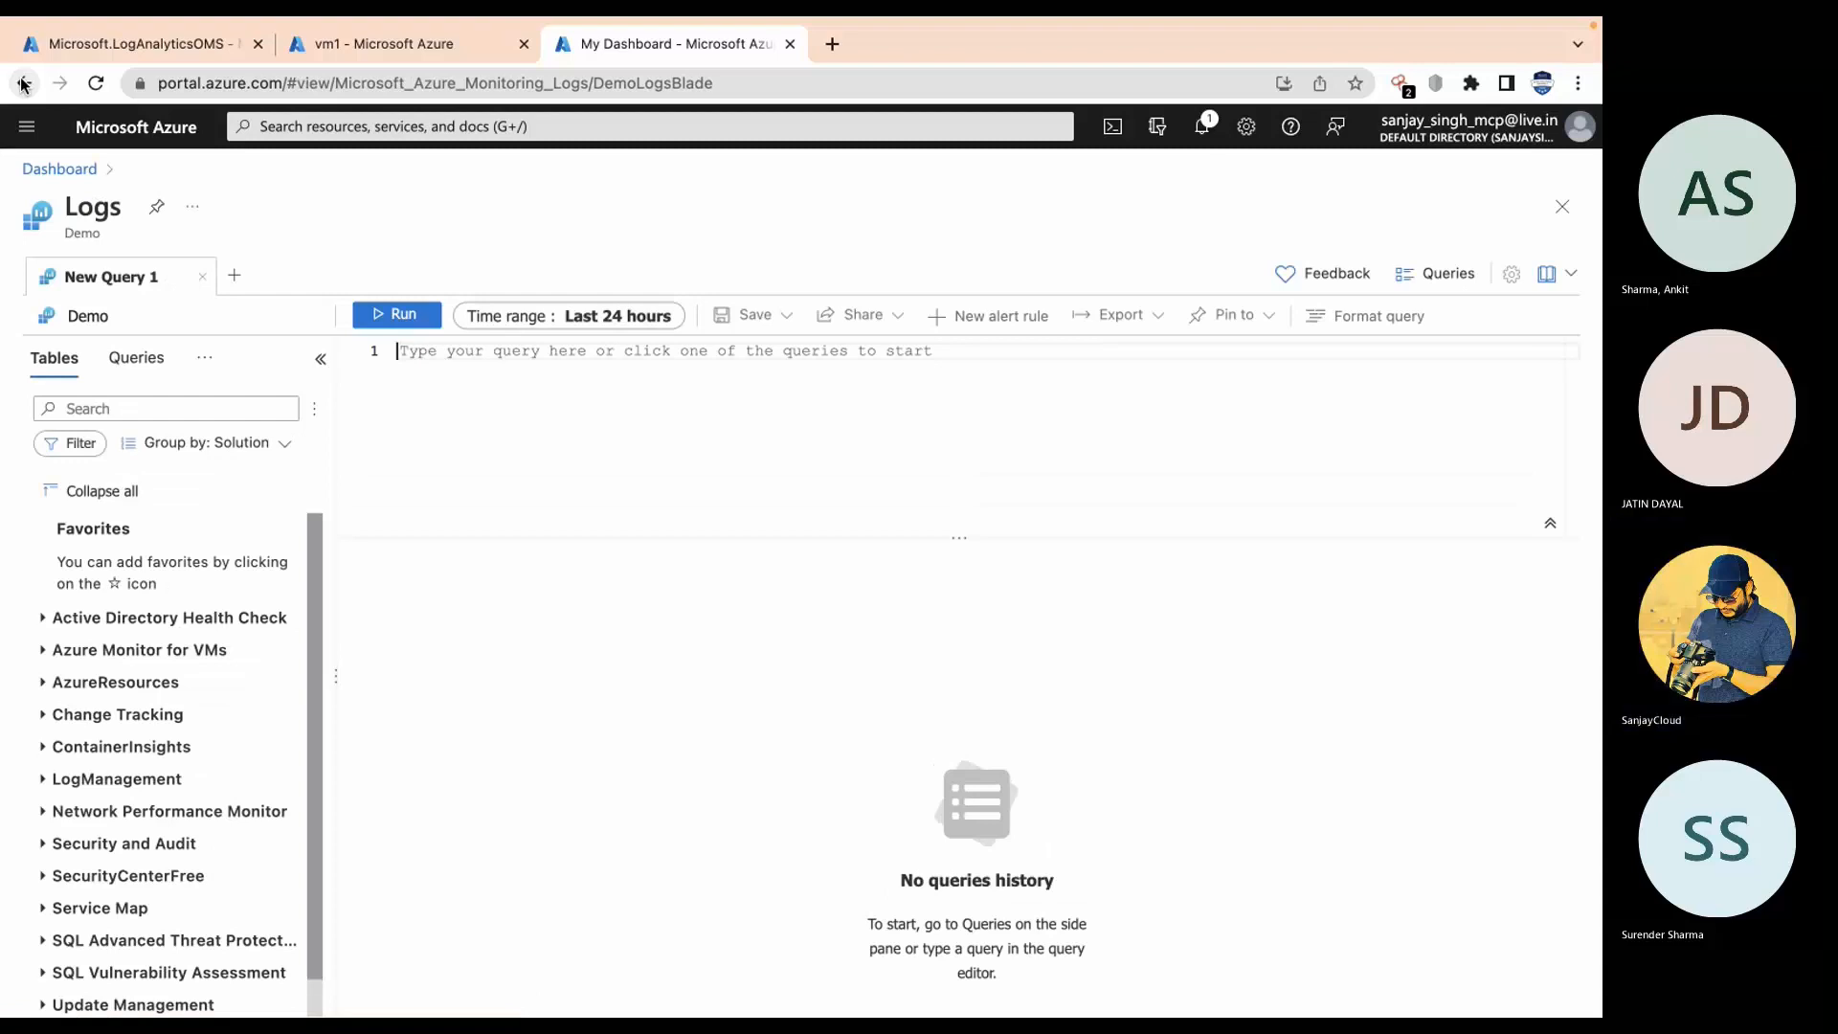
click(24, 86)
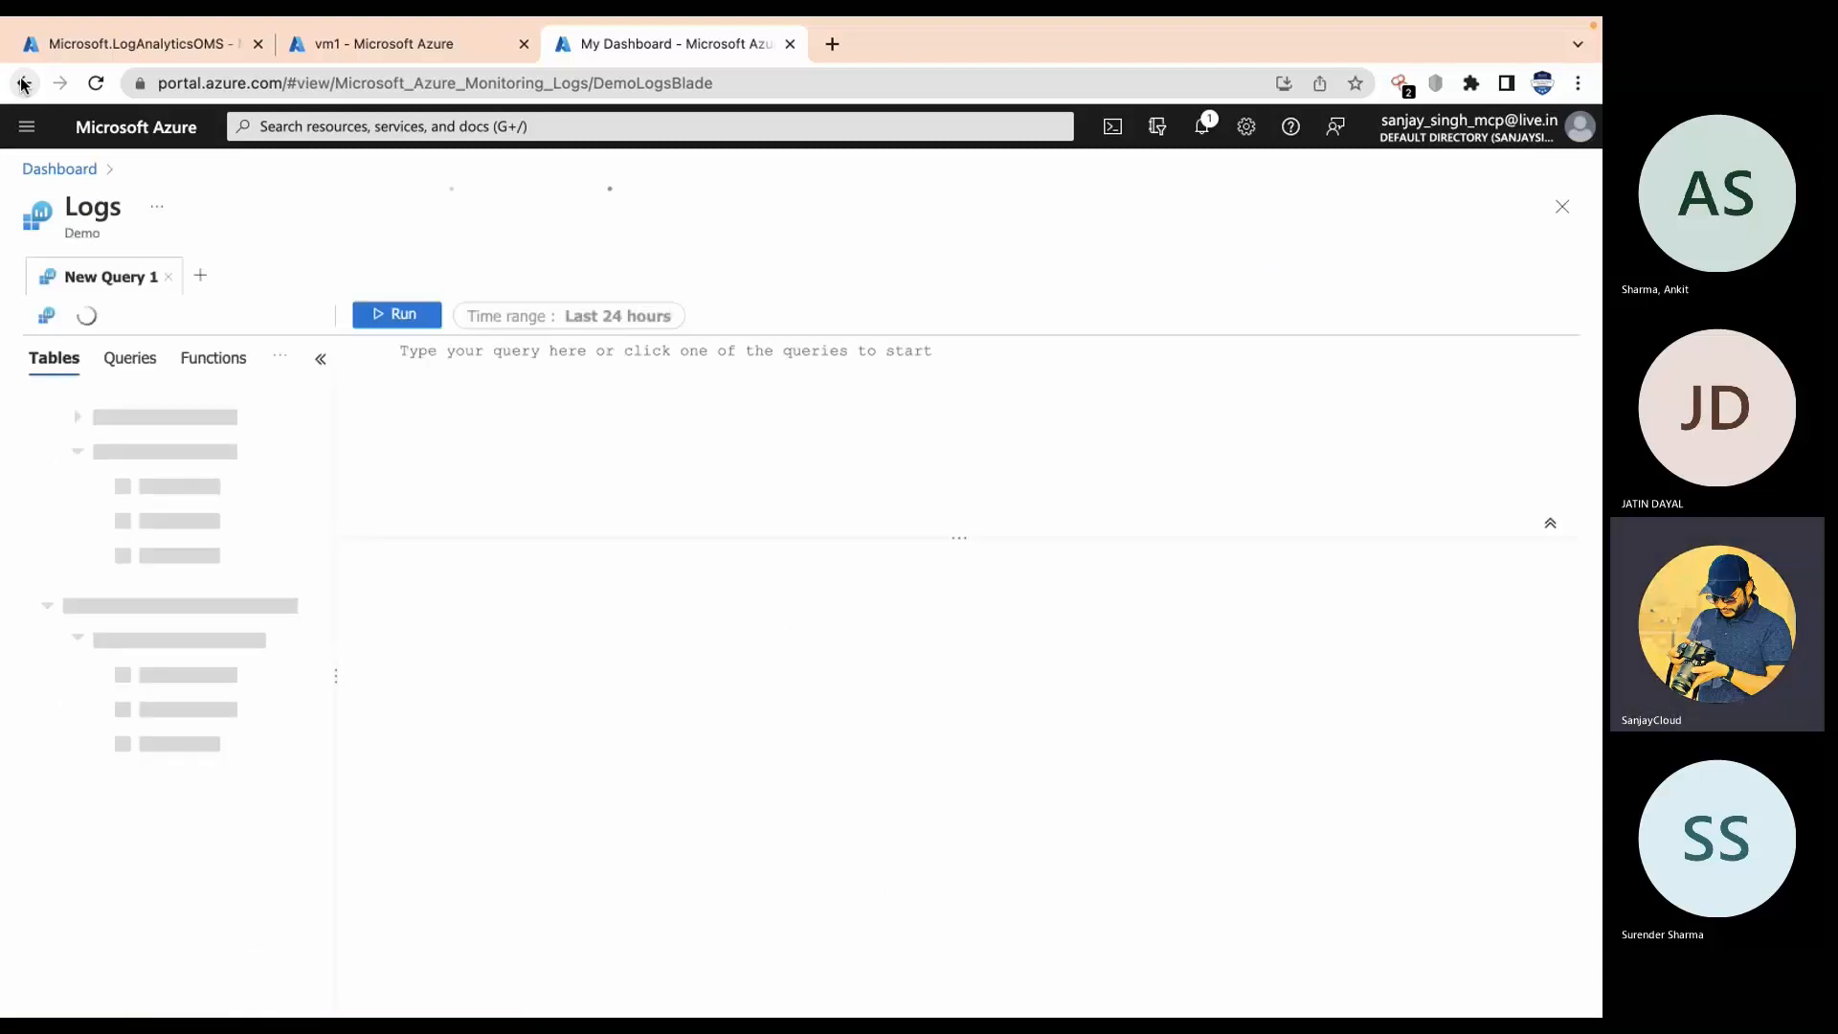
click(23, 84)
Step: Close the Logs tab, switch to LogAnalyticsOMS, and open Monitor from Recent services
click(790, 45)
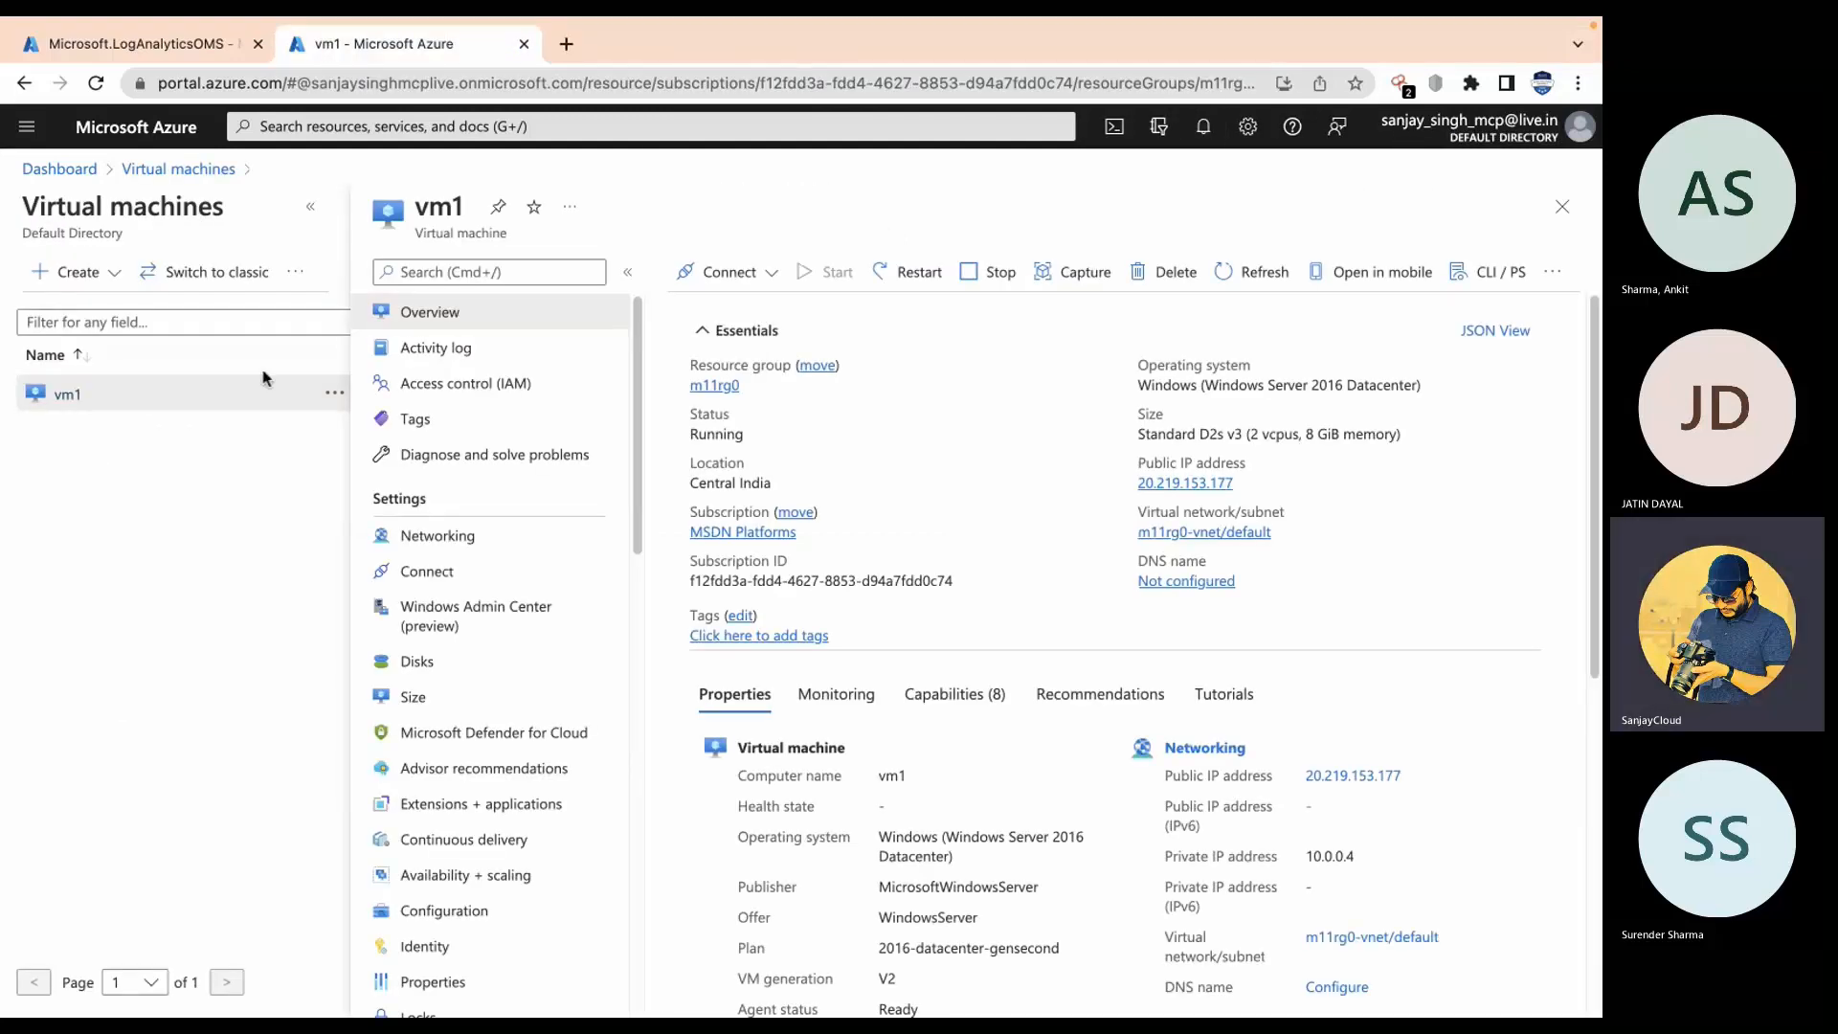
click(310, 206)
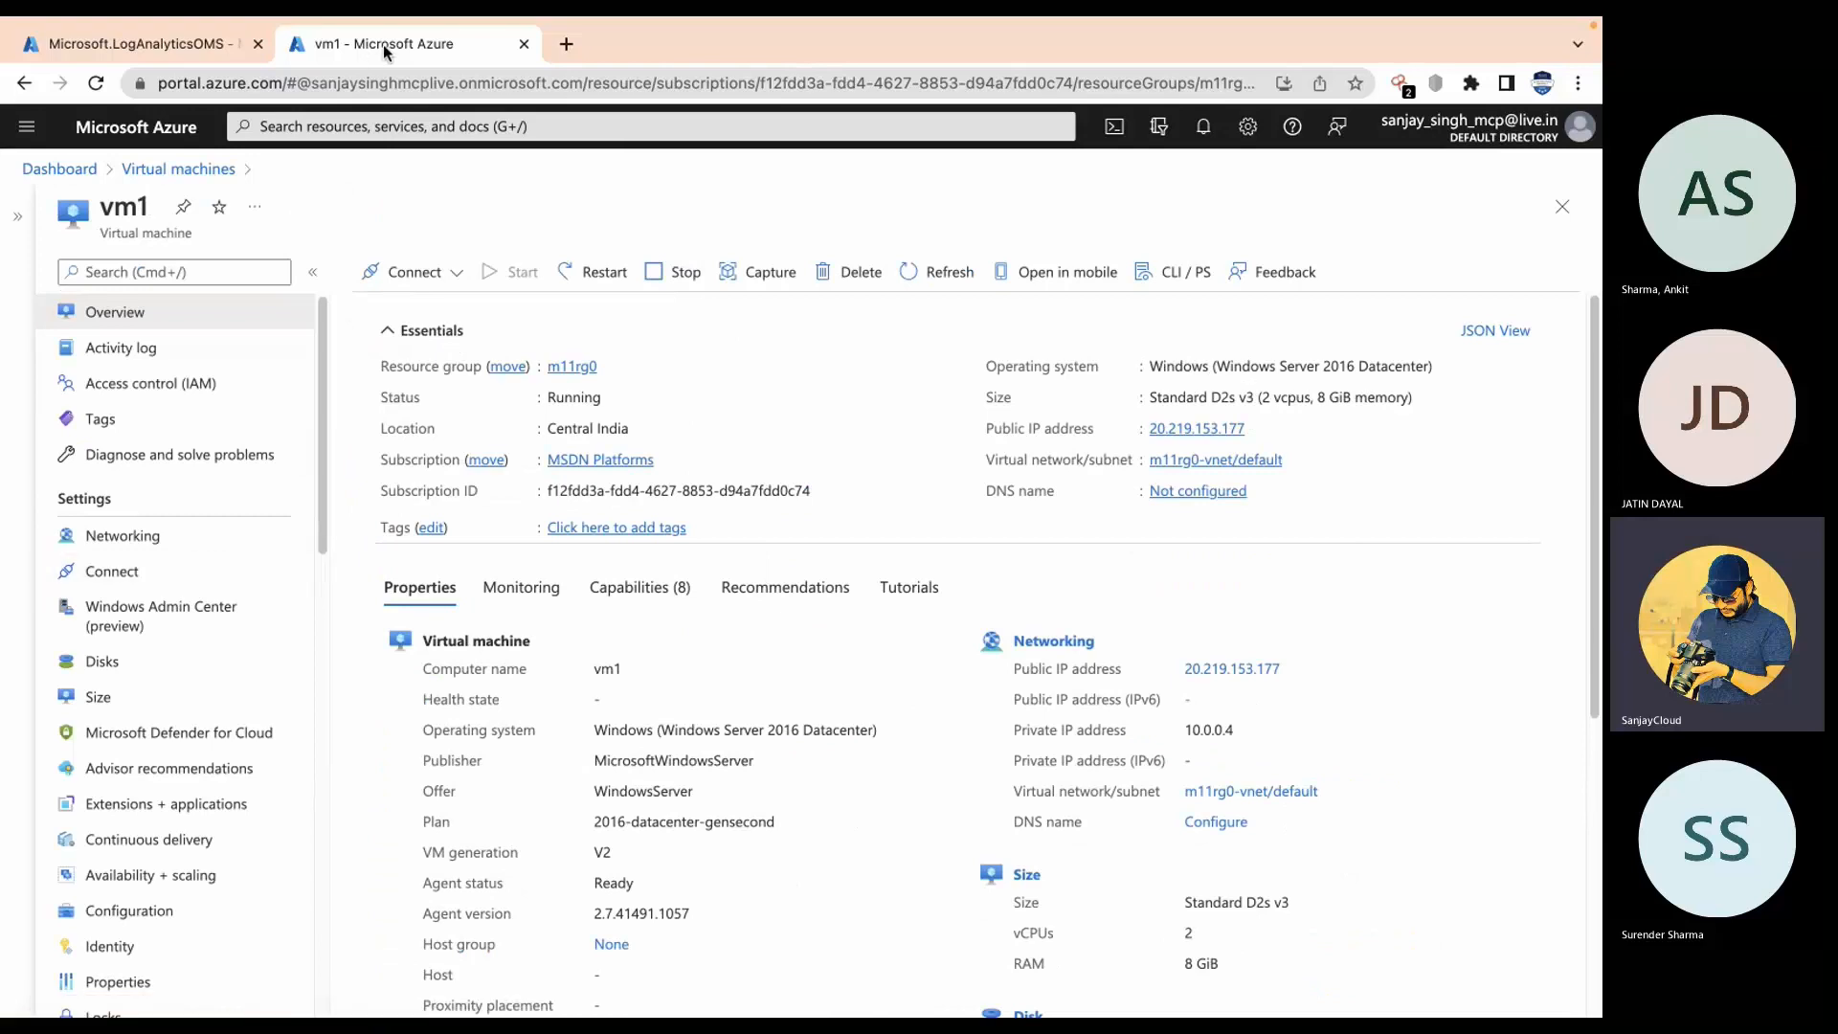
click(151, 32)
click(393, 128)
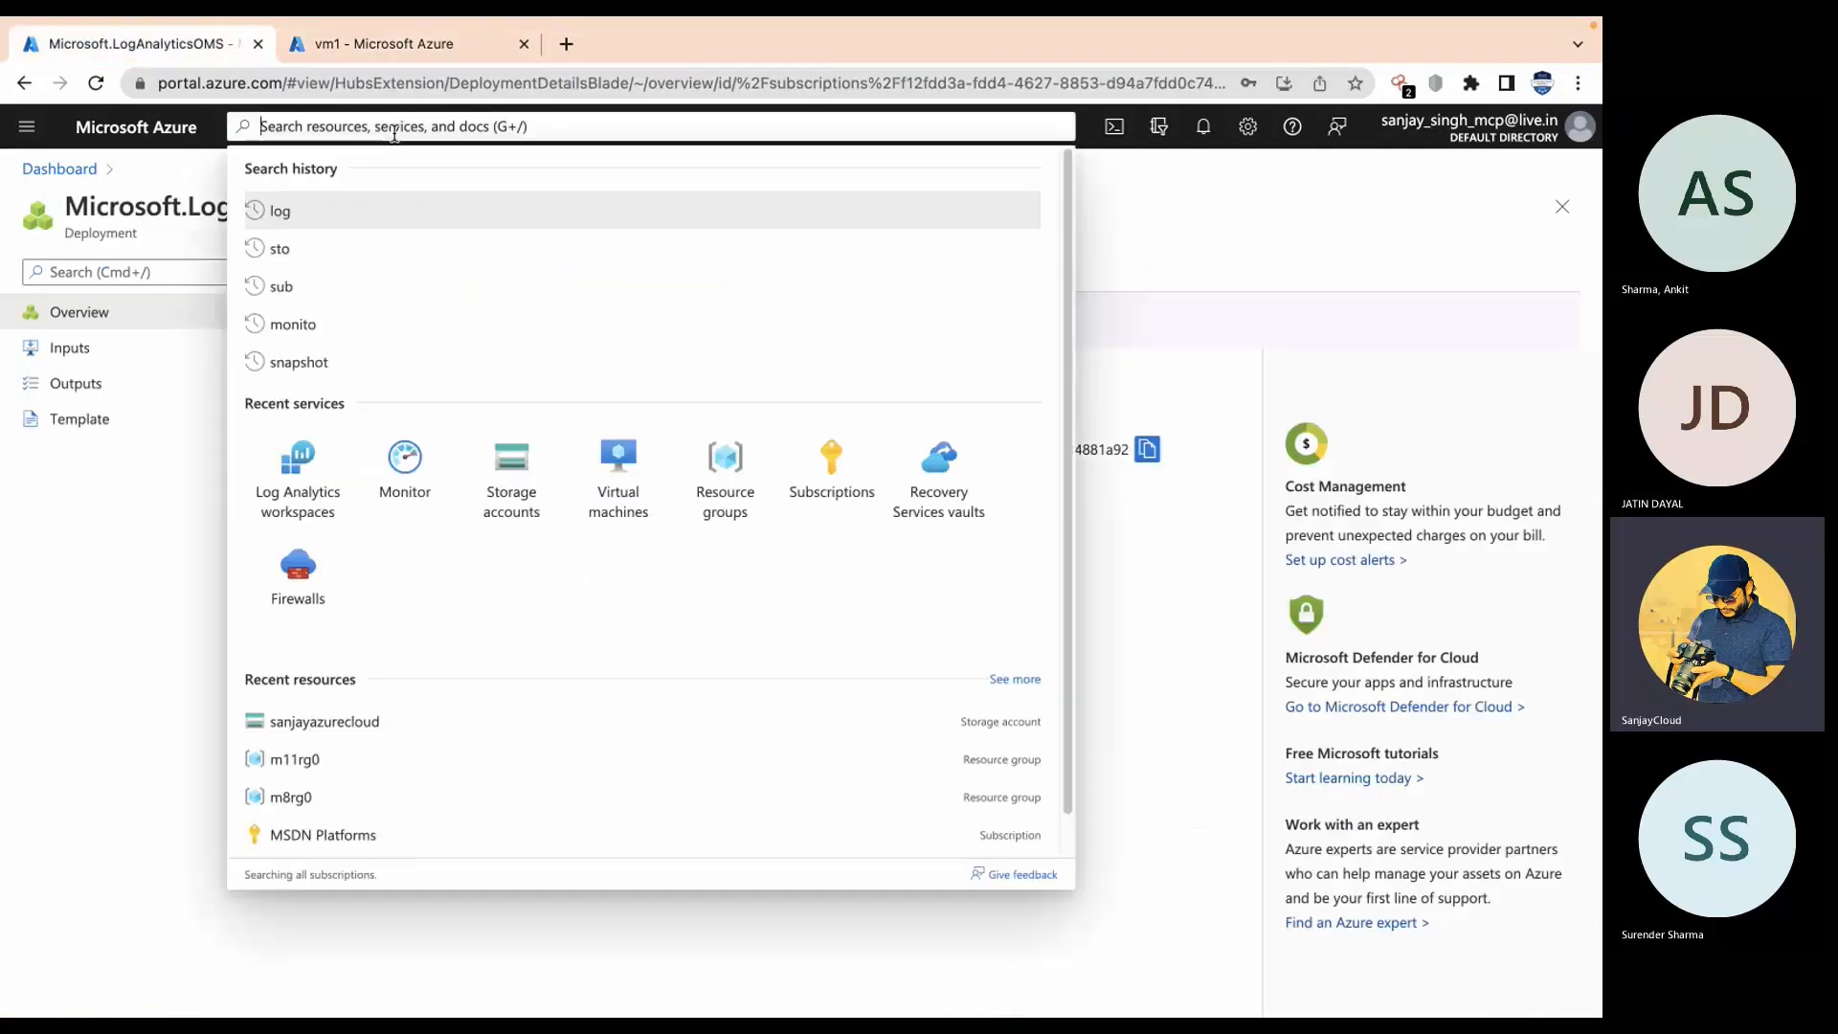
click(405, 464)
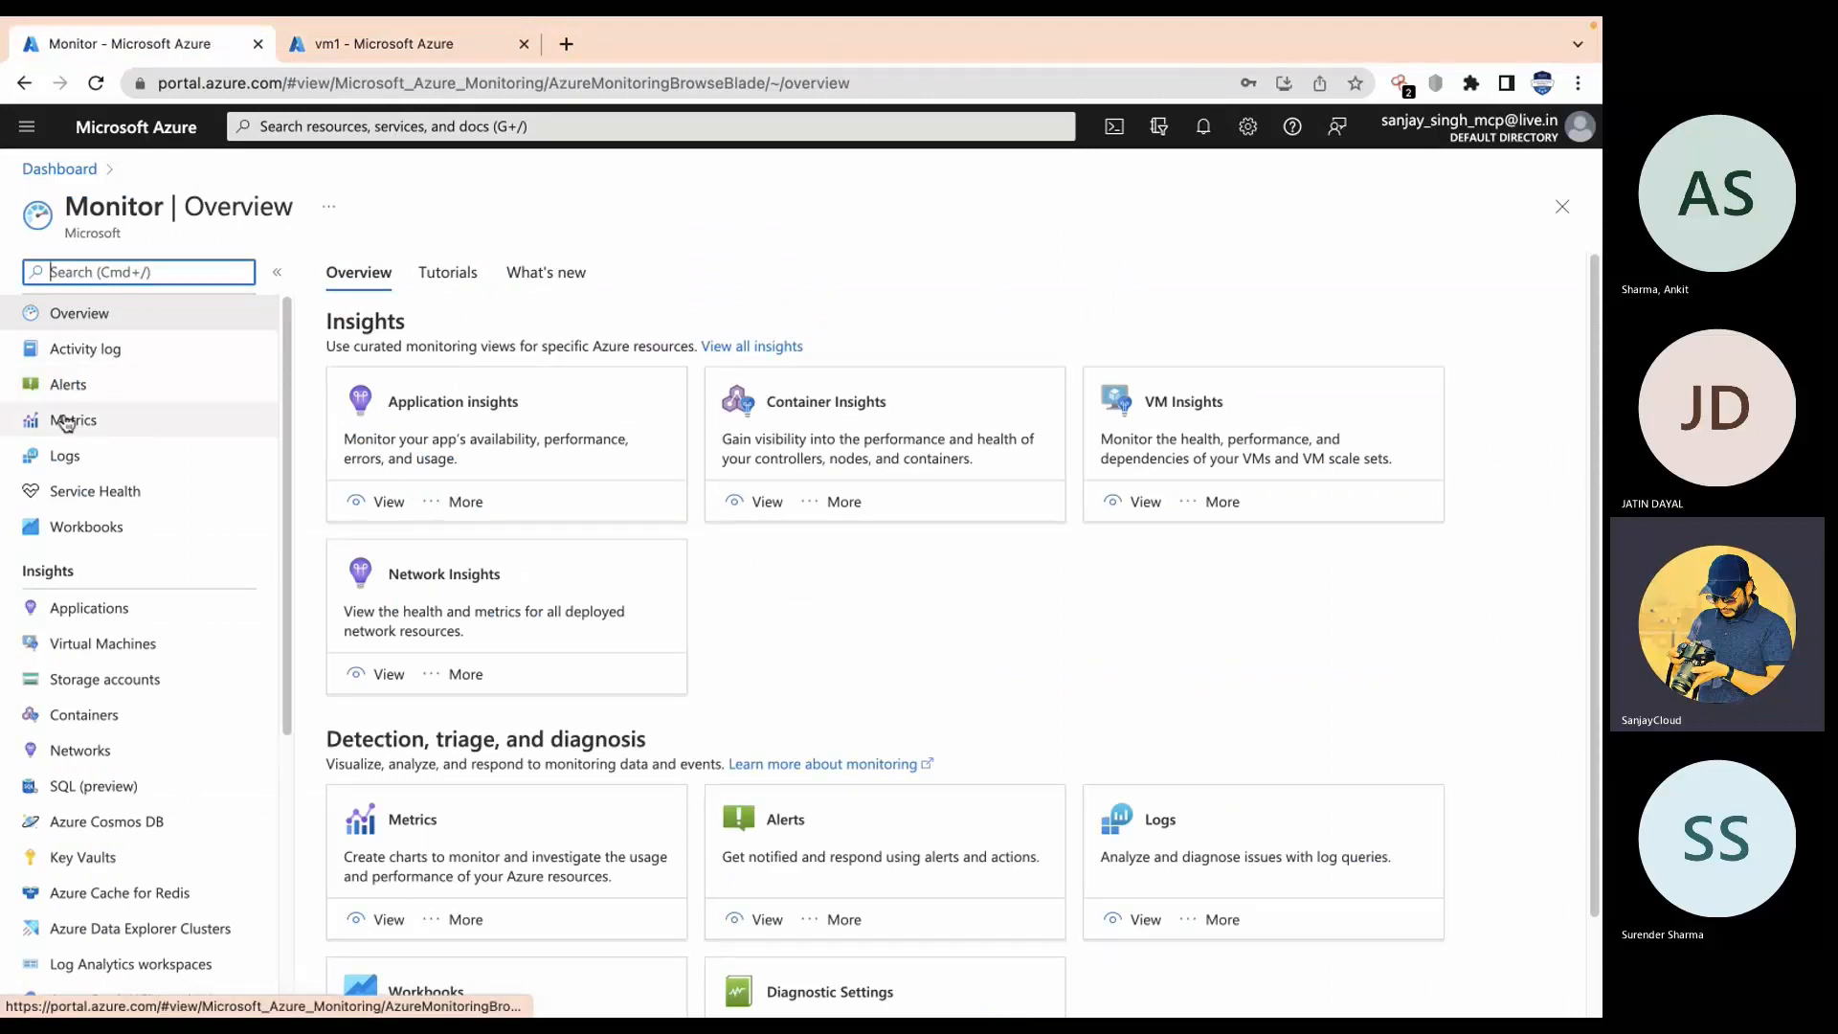
Step: Open Service Health service issues and review the selected regions without changing them
click(98, 492)
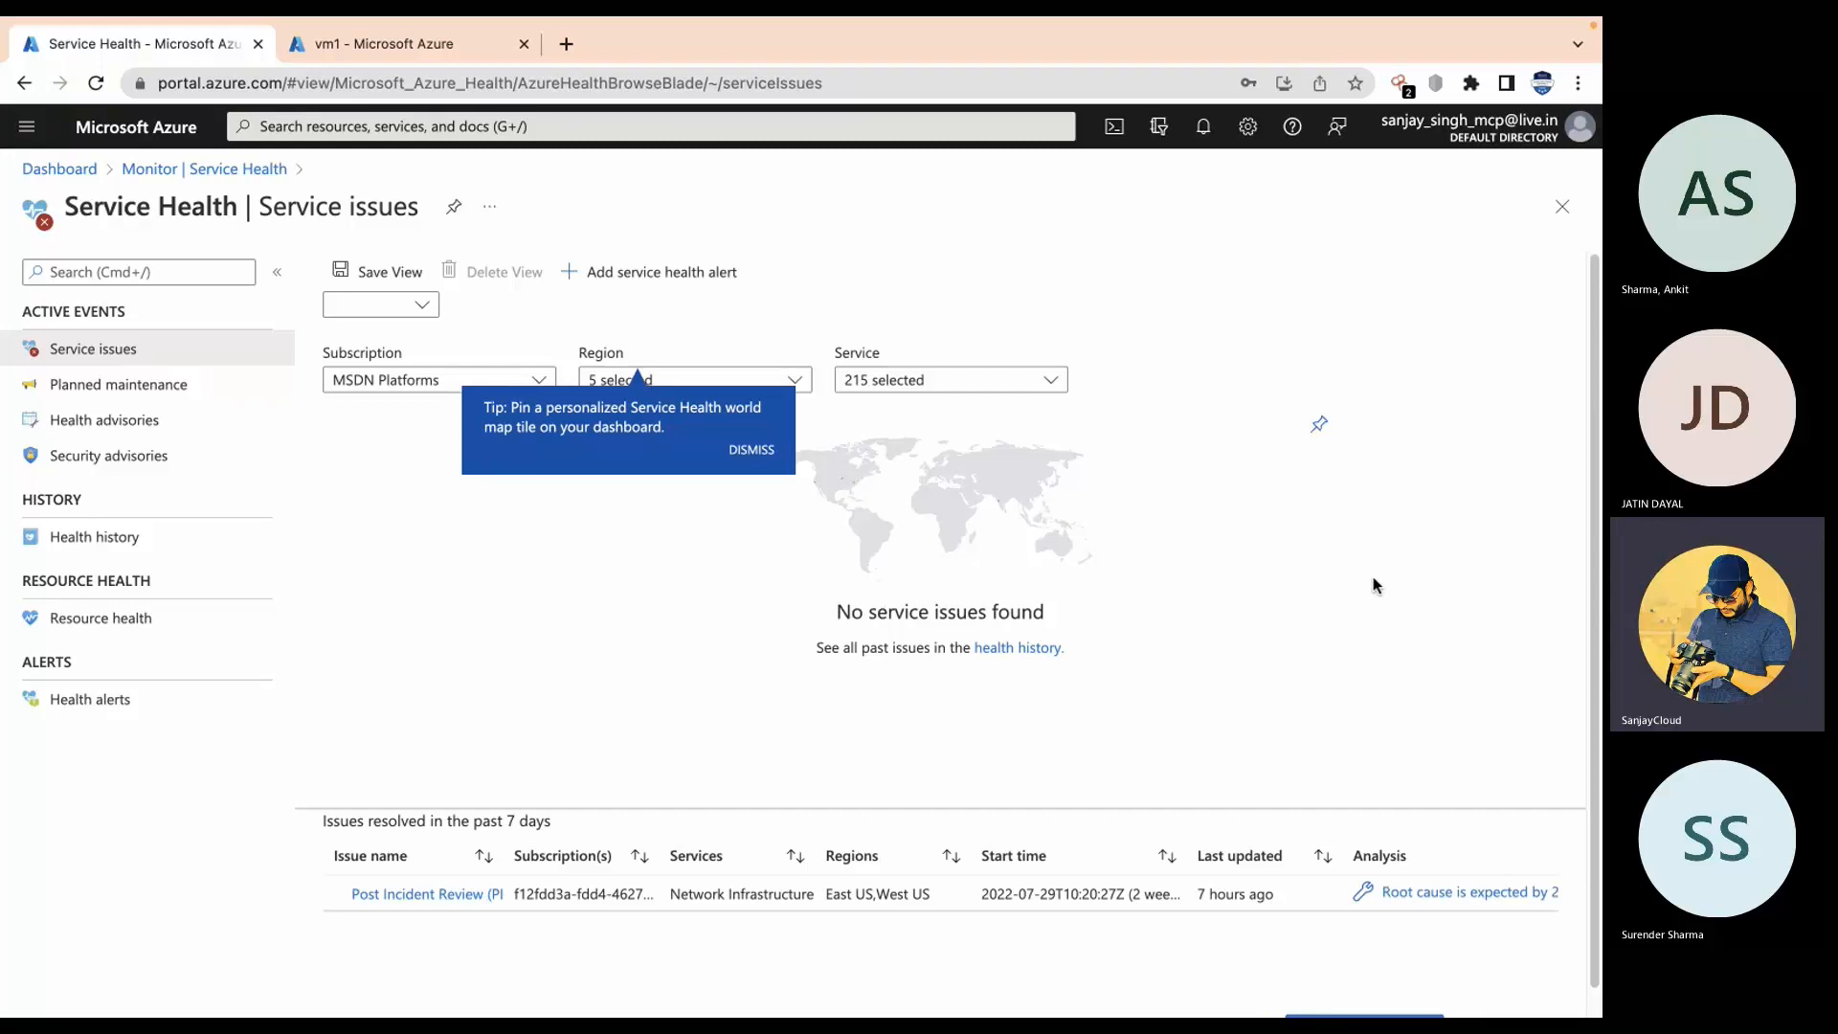
click(689, 386)
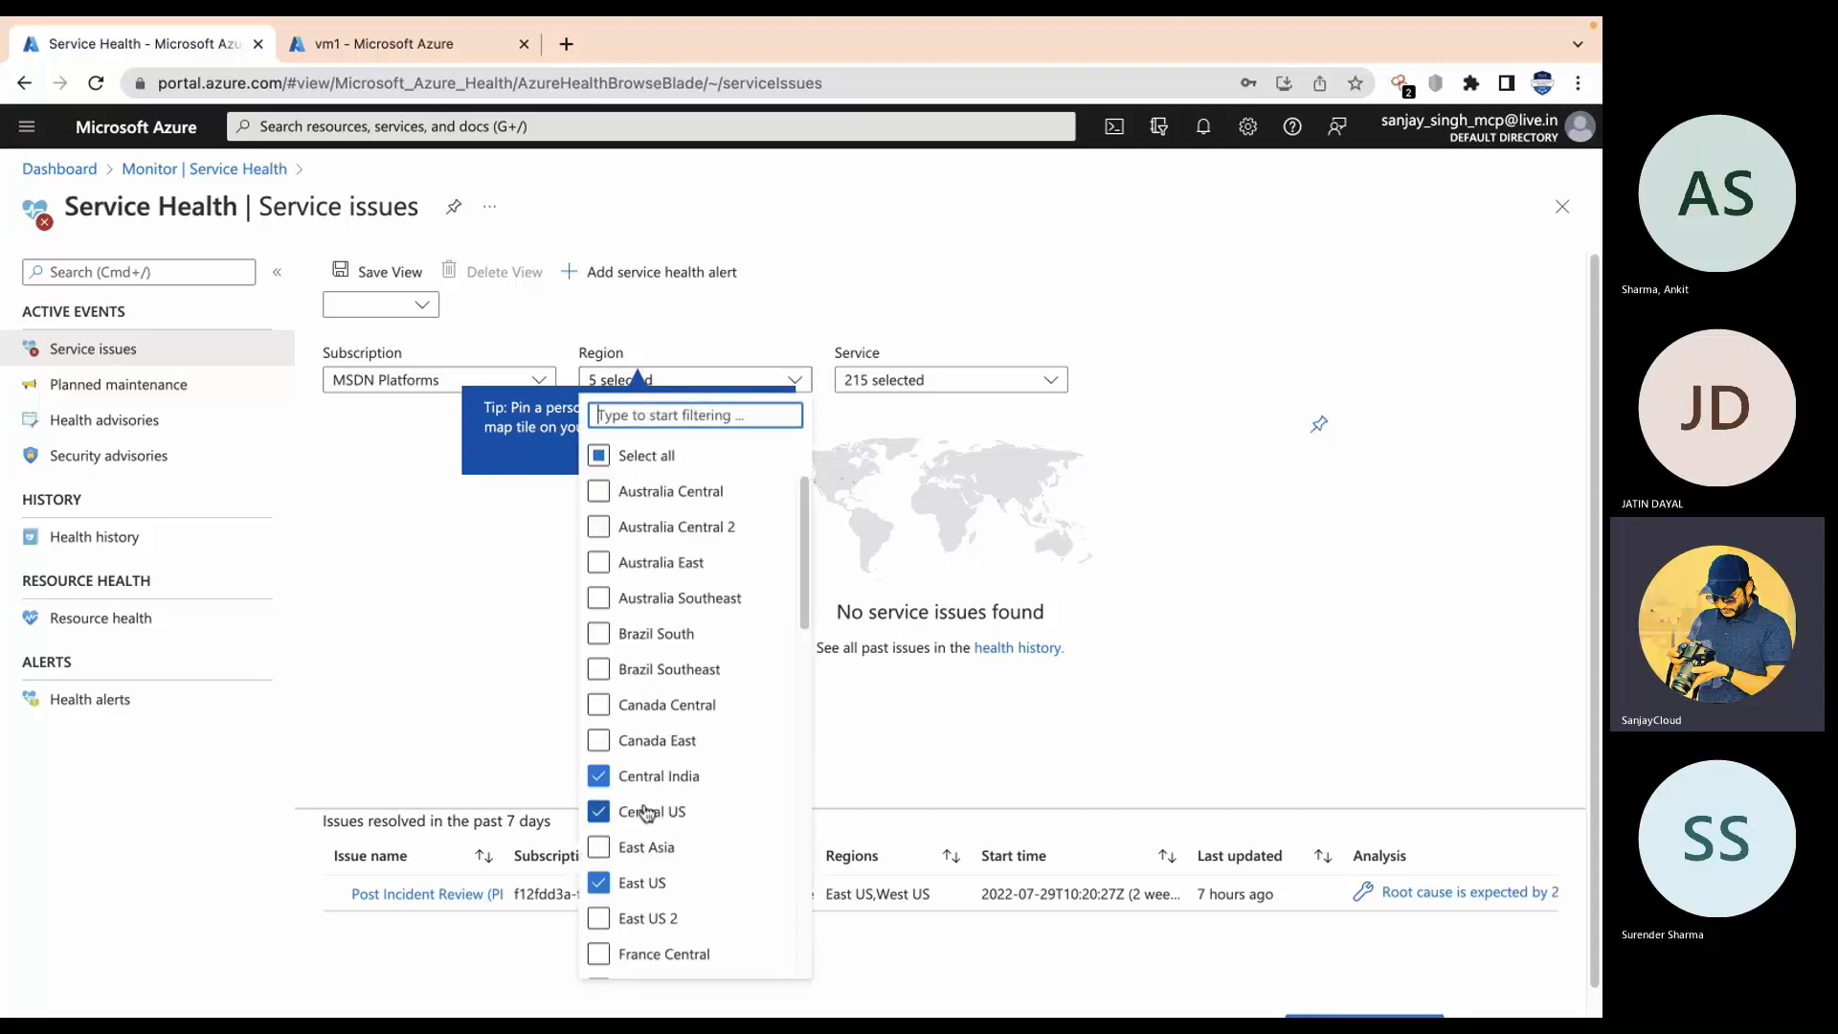
click(1398, 484)
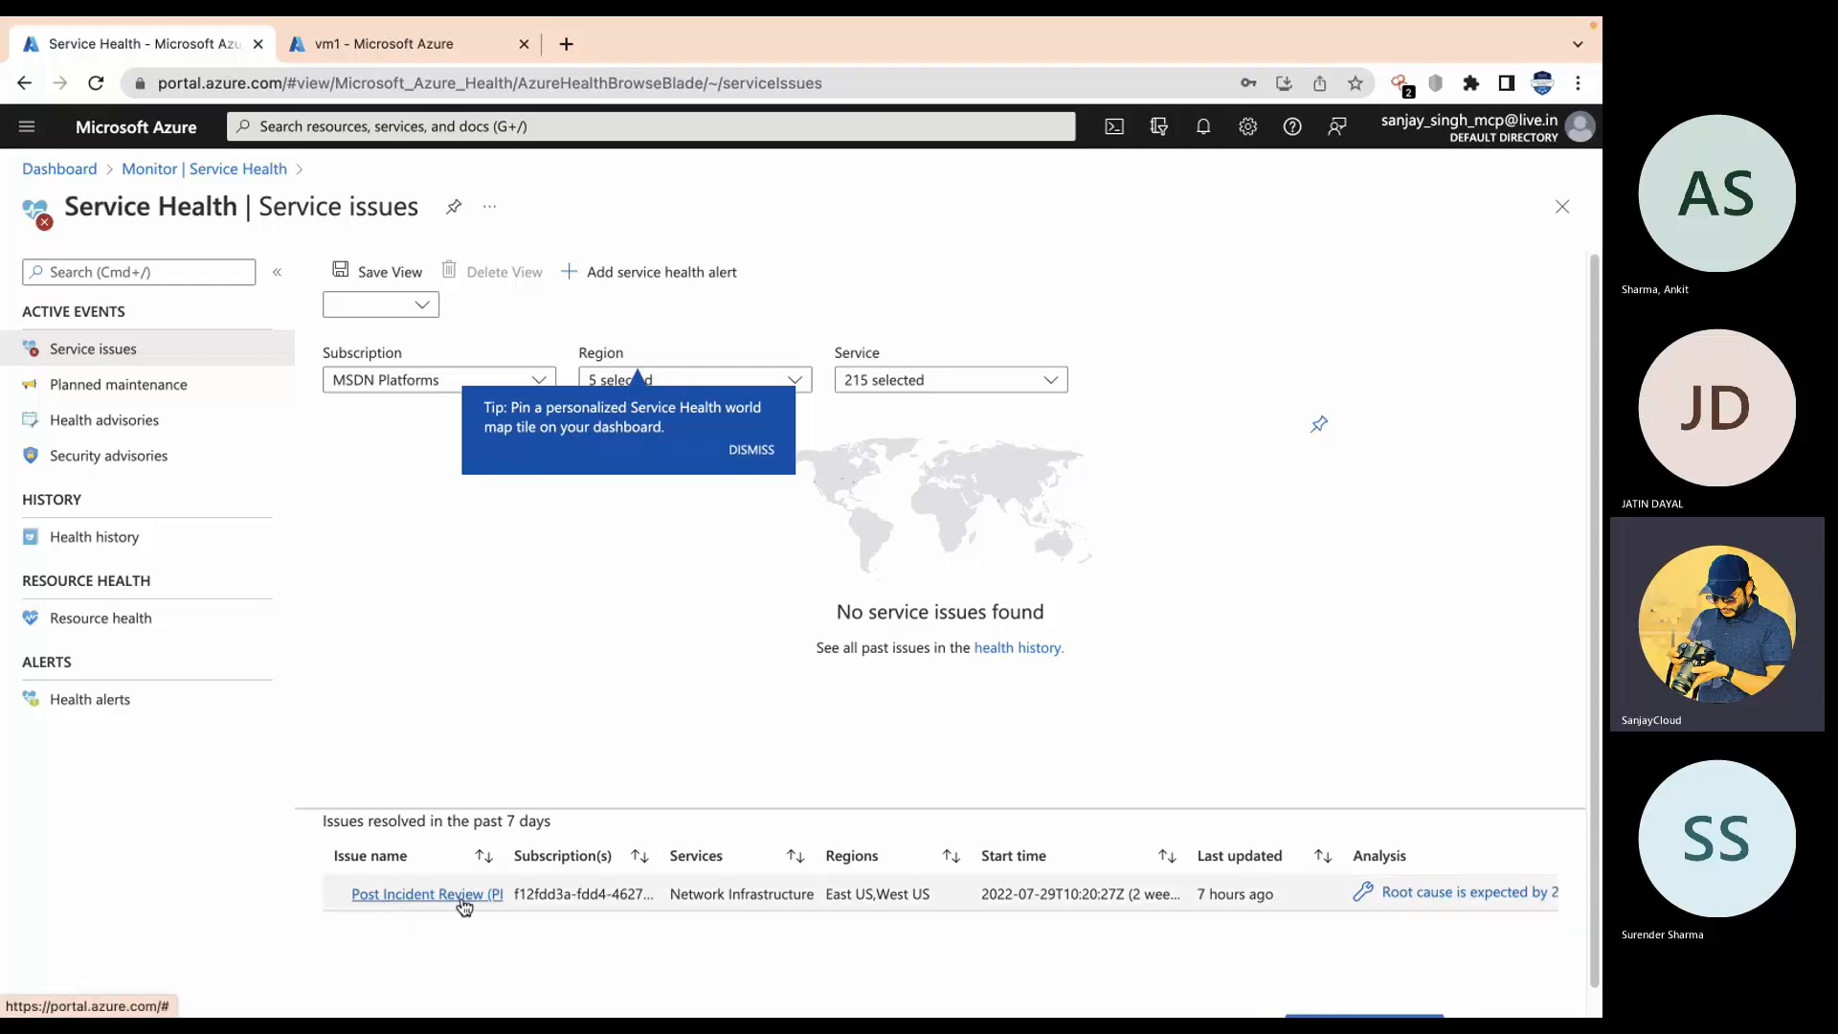
click(393, 900)
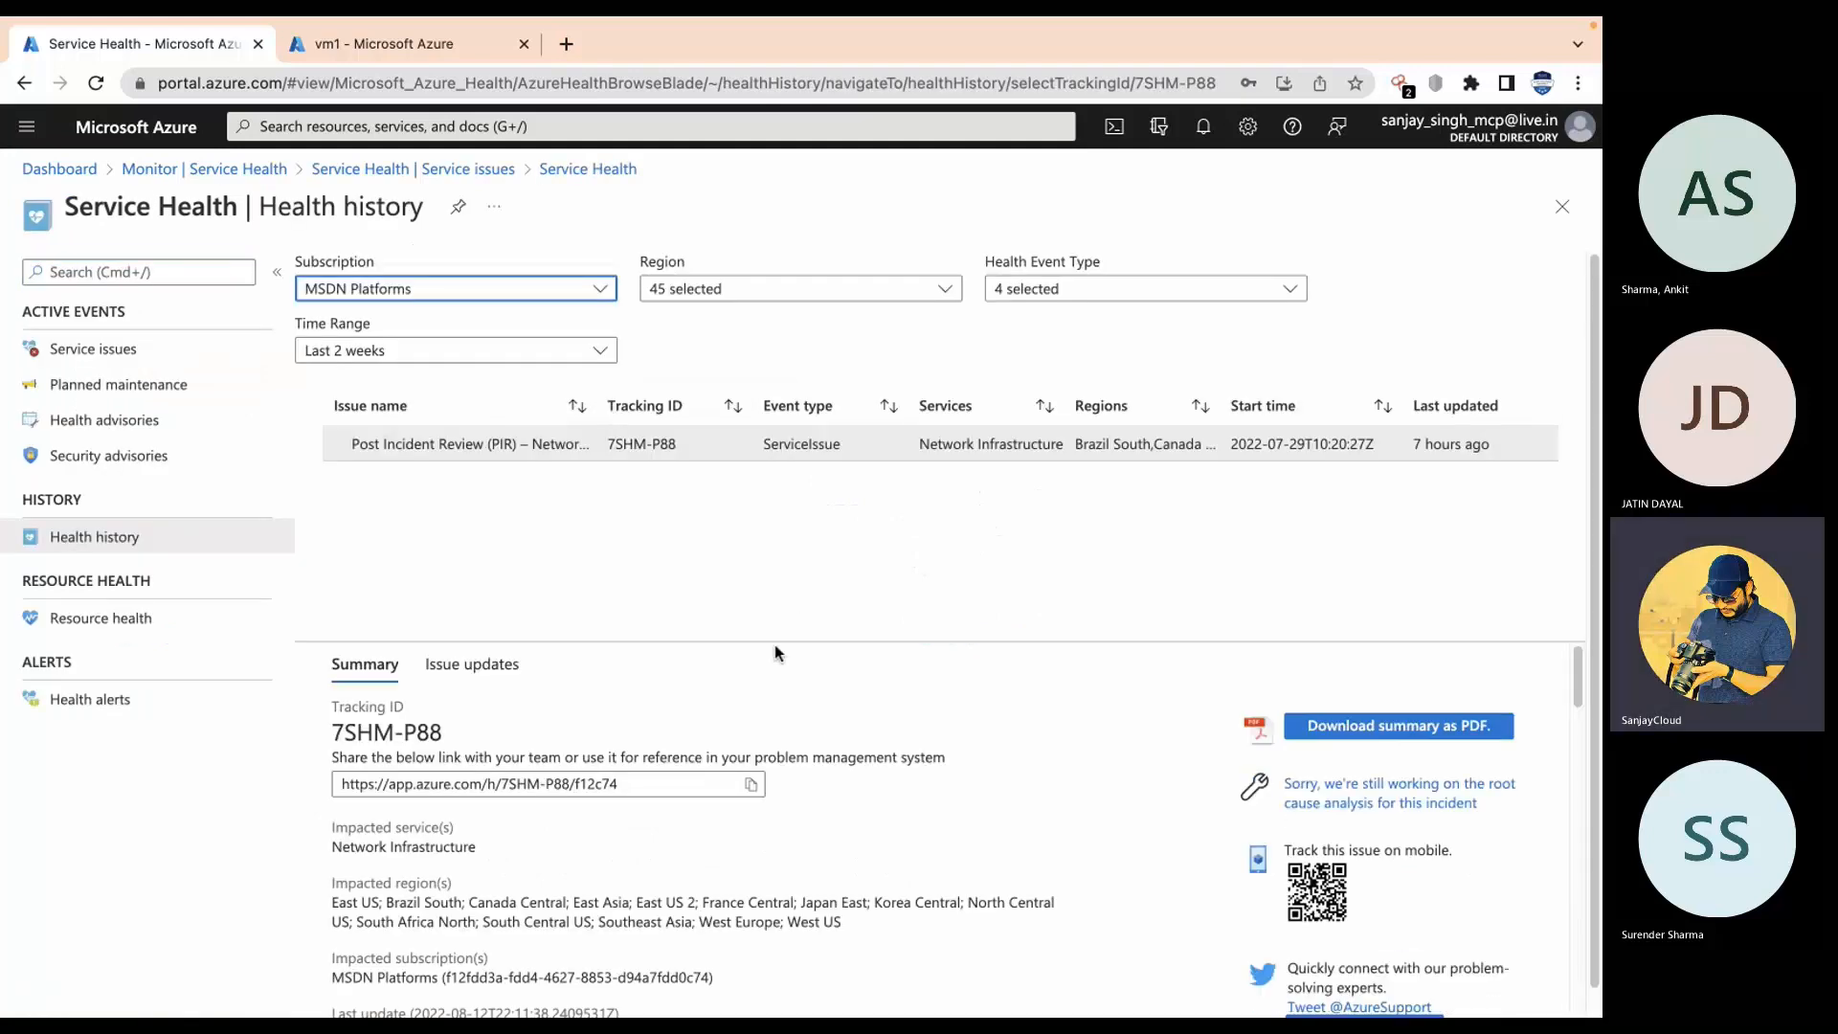
scroll(774, 646, down, 5)
scroll(775, 647, up, 5)
scroll(623, 788, down, 2)
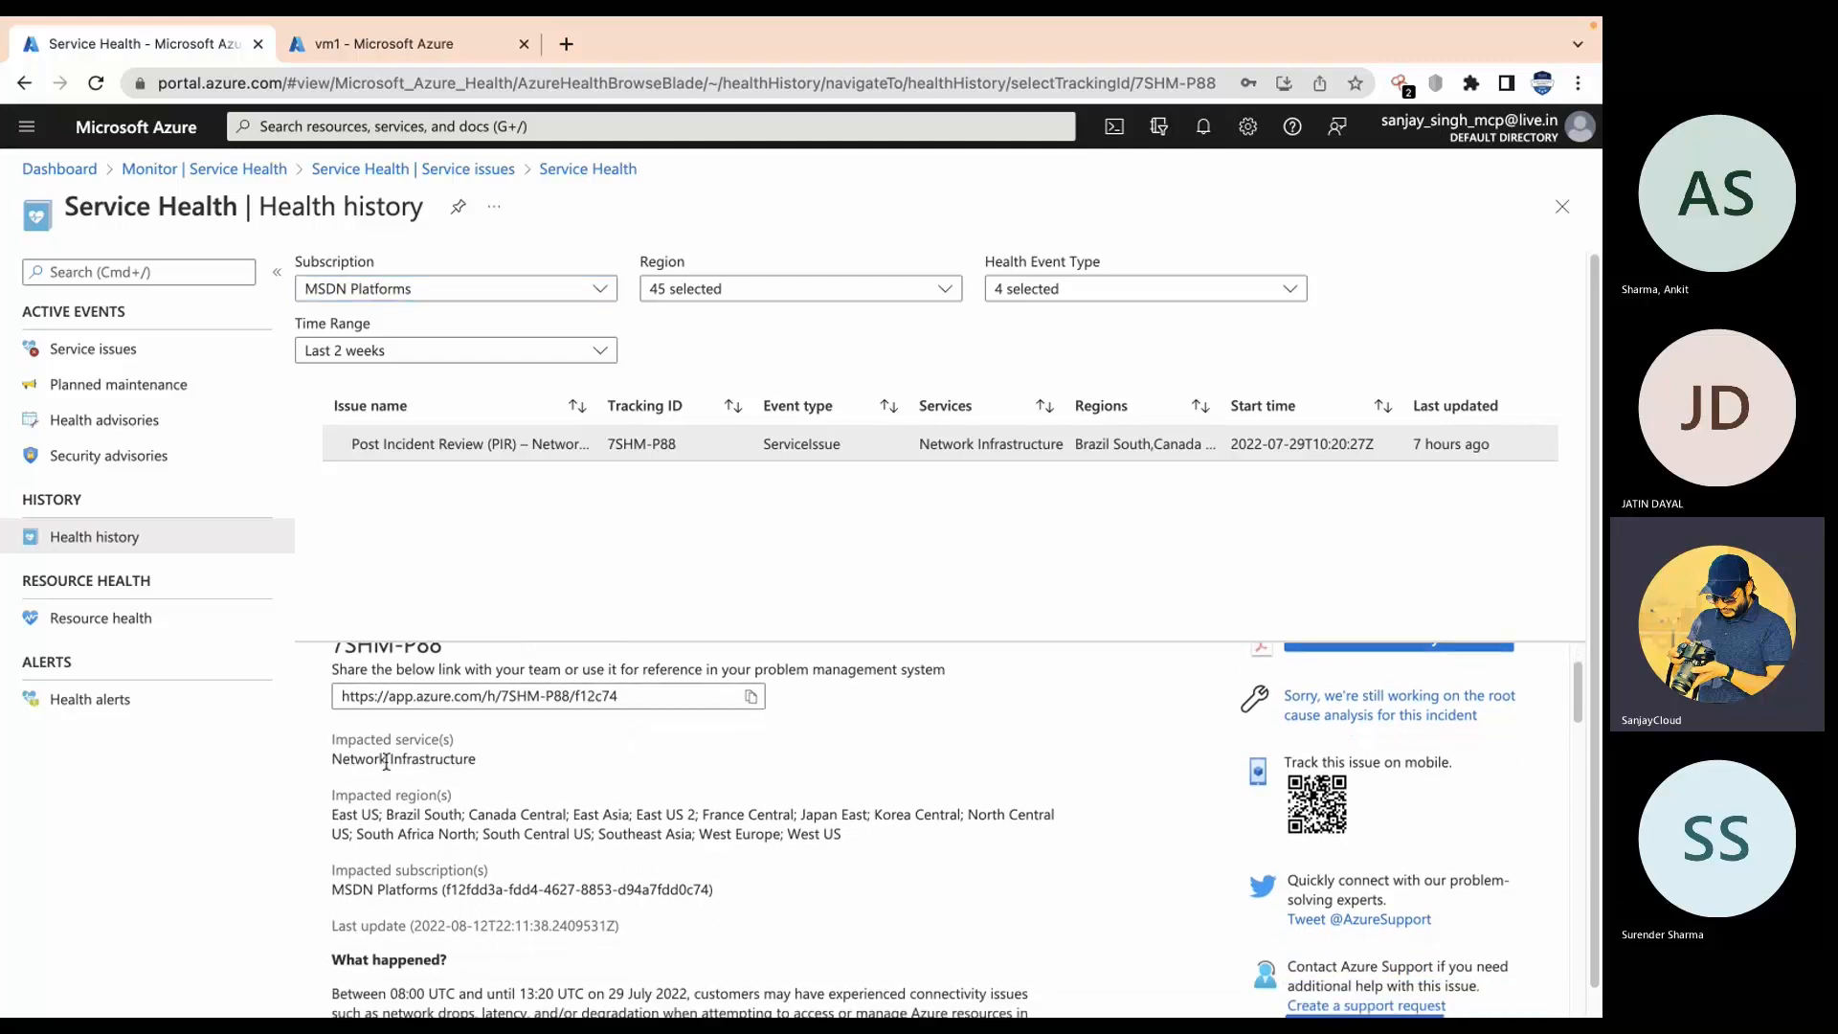
drag(388, 758, 477, 760)
scroll(532, 791, down, 3)
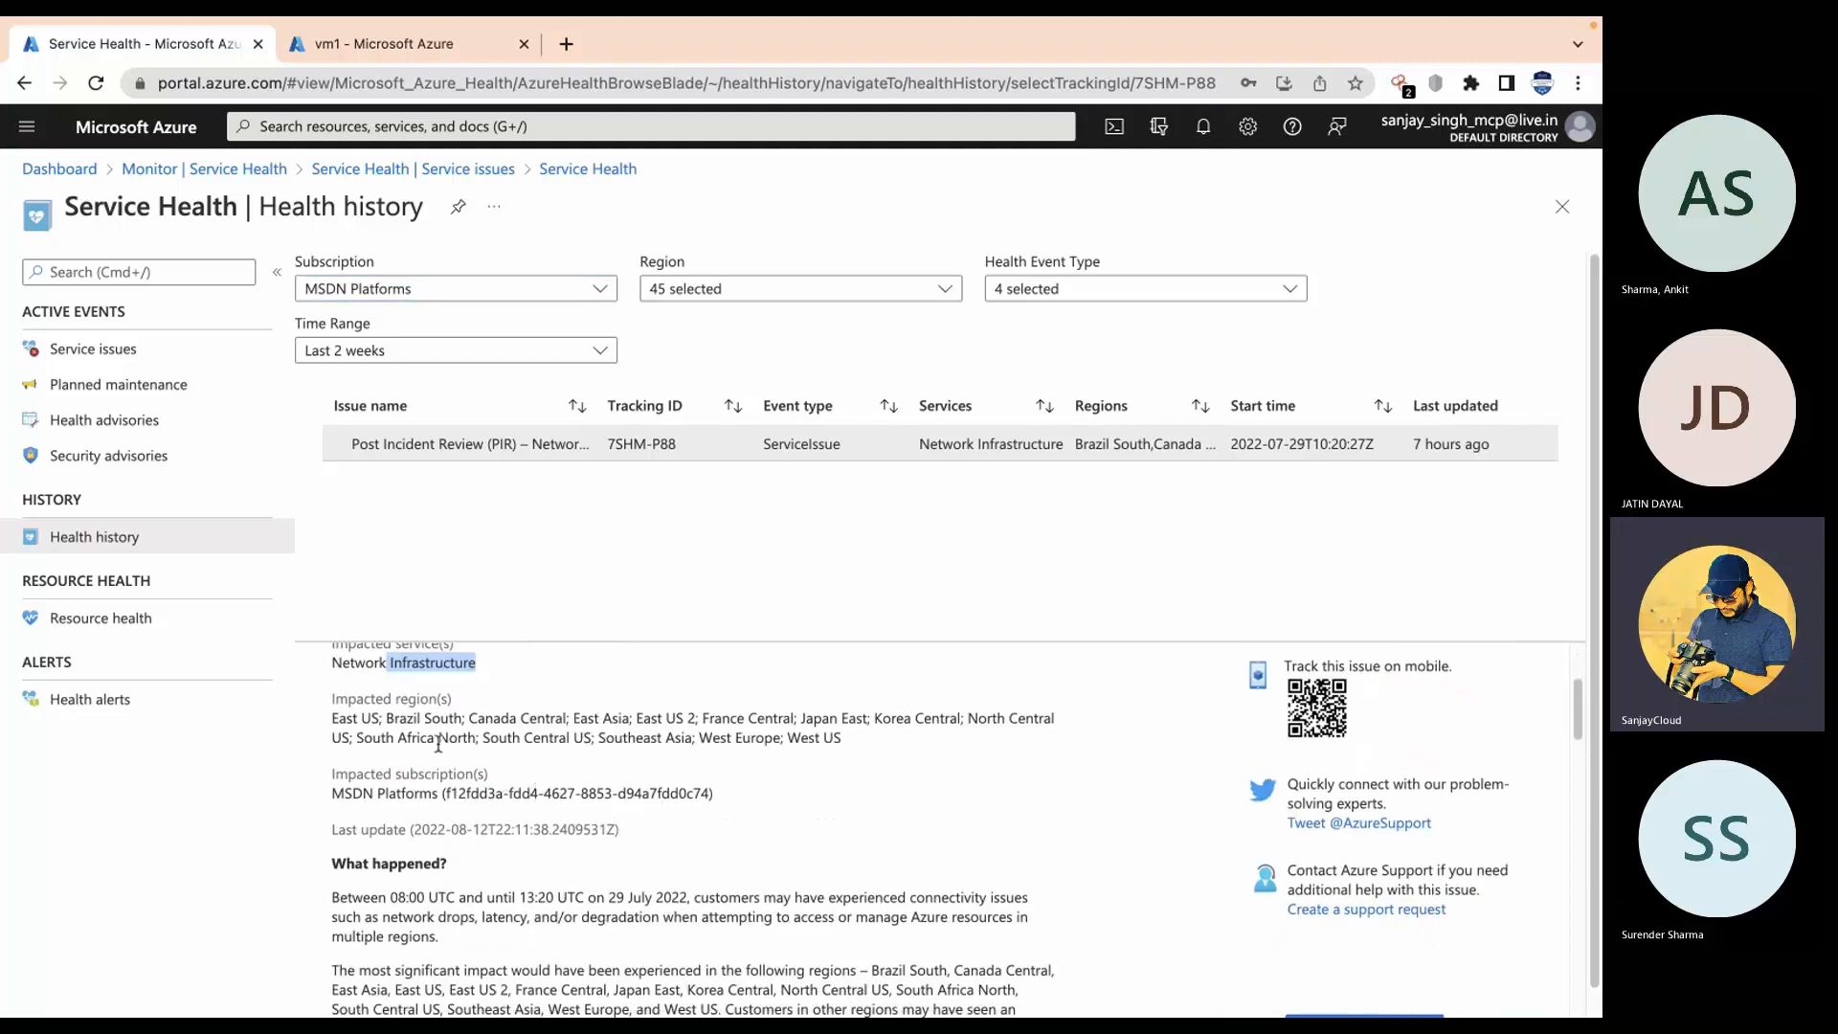
drag(388, 718, 872, 739)
scroll(873, 739, down, 3)
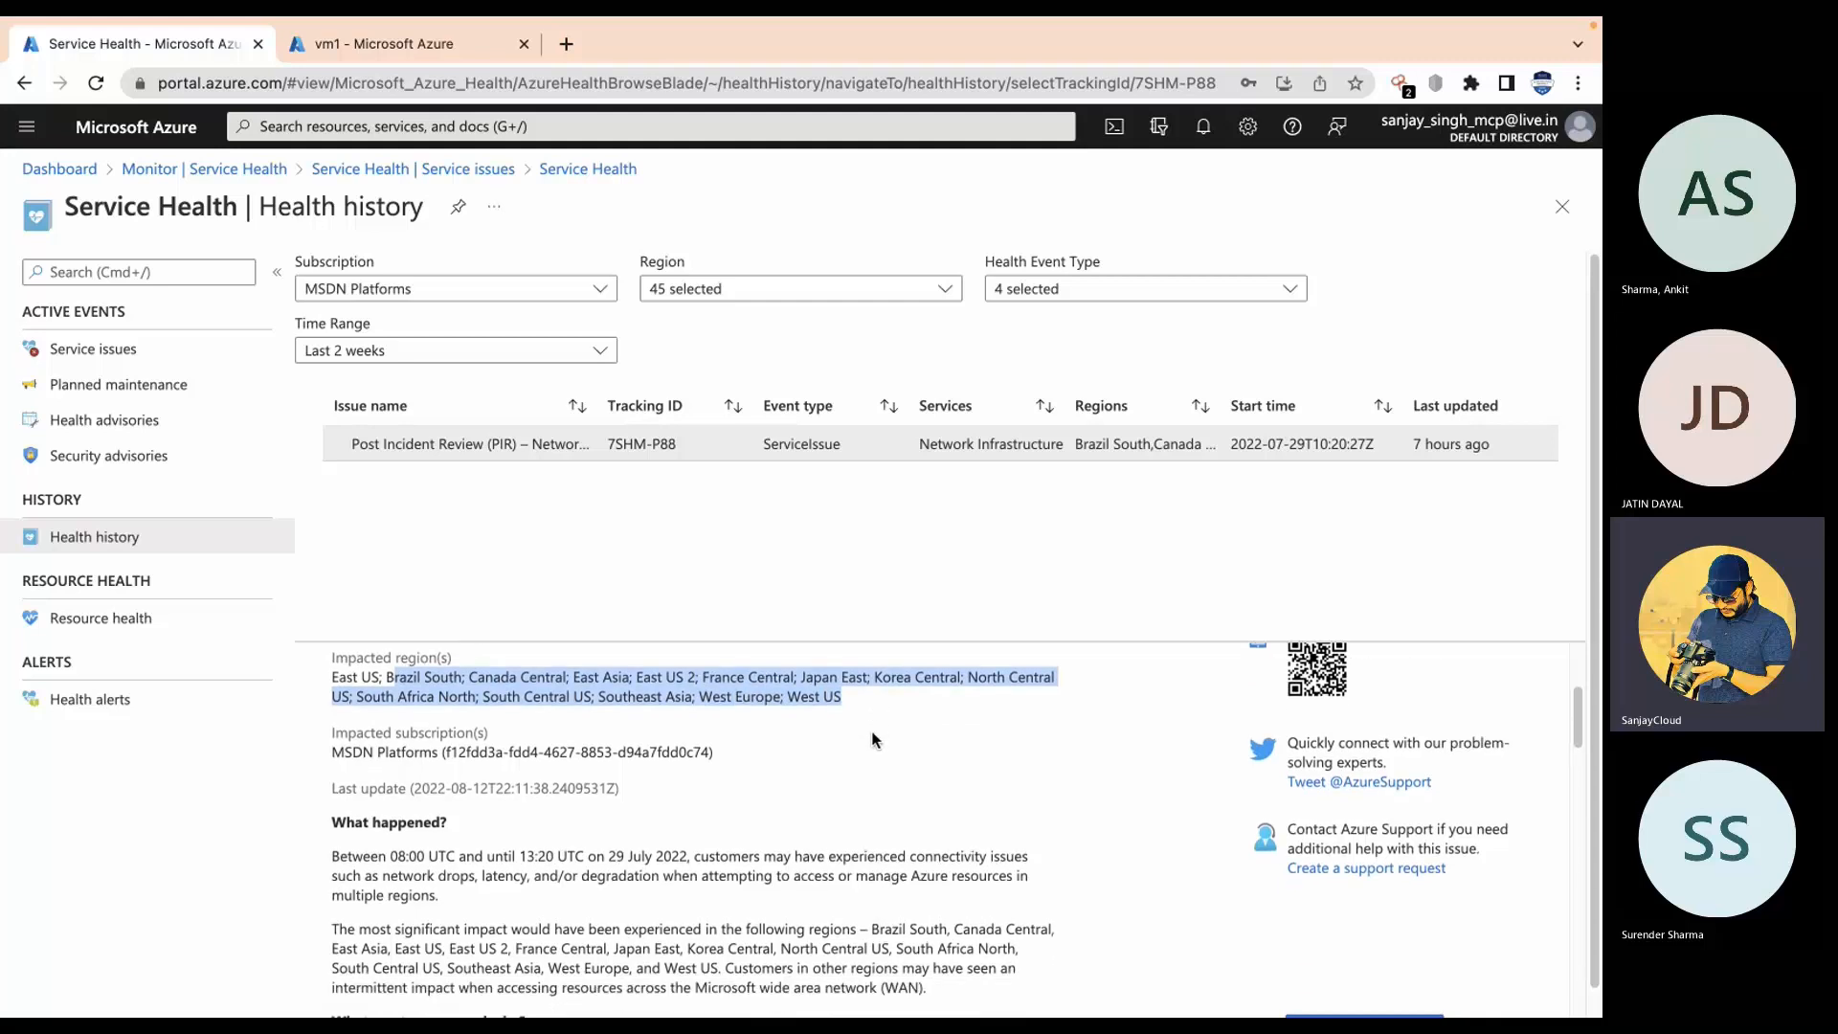
scroll(872, 739, up, 1)
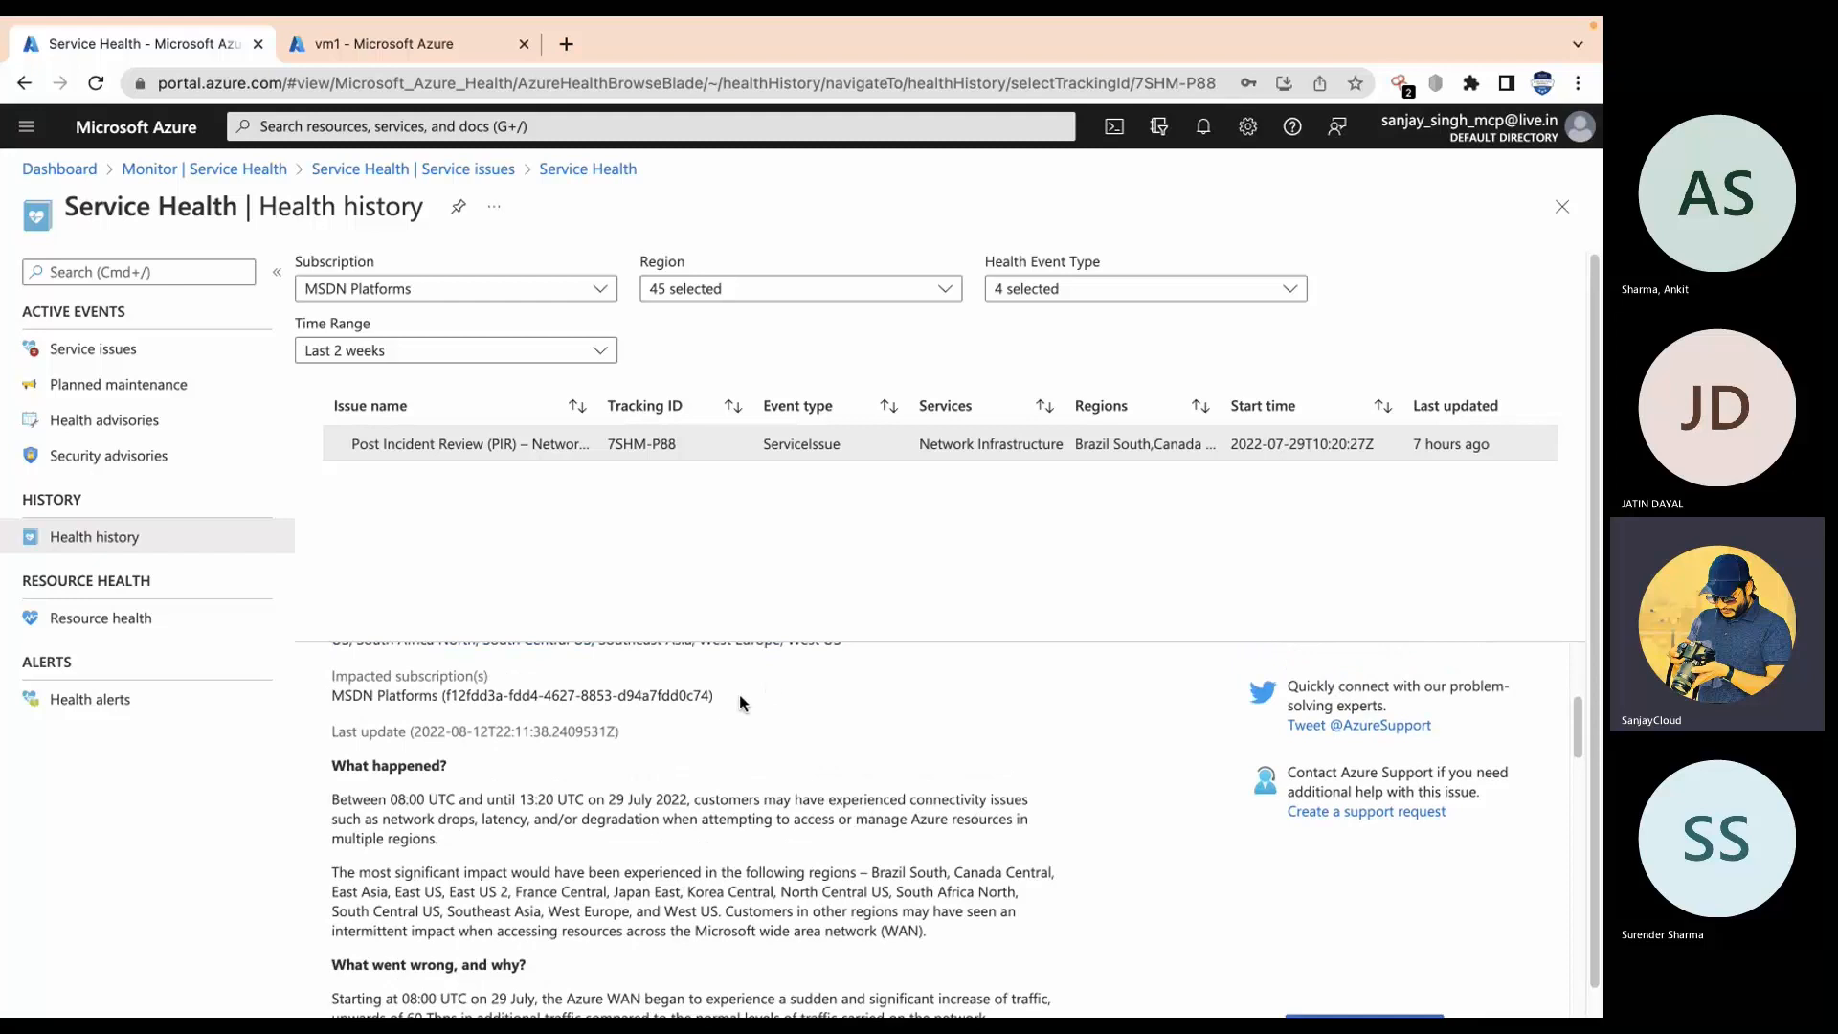
scroll(673, 734, down, 2)
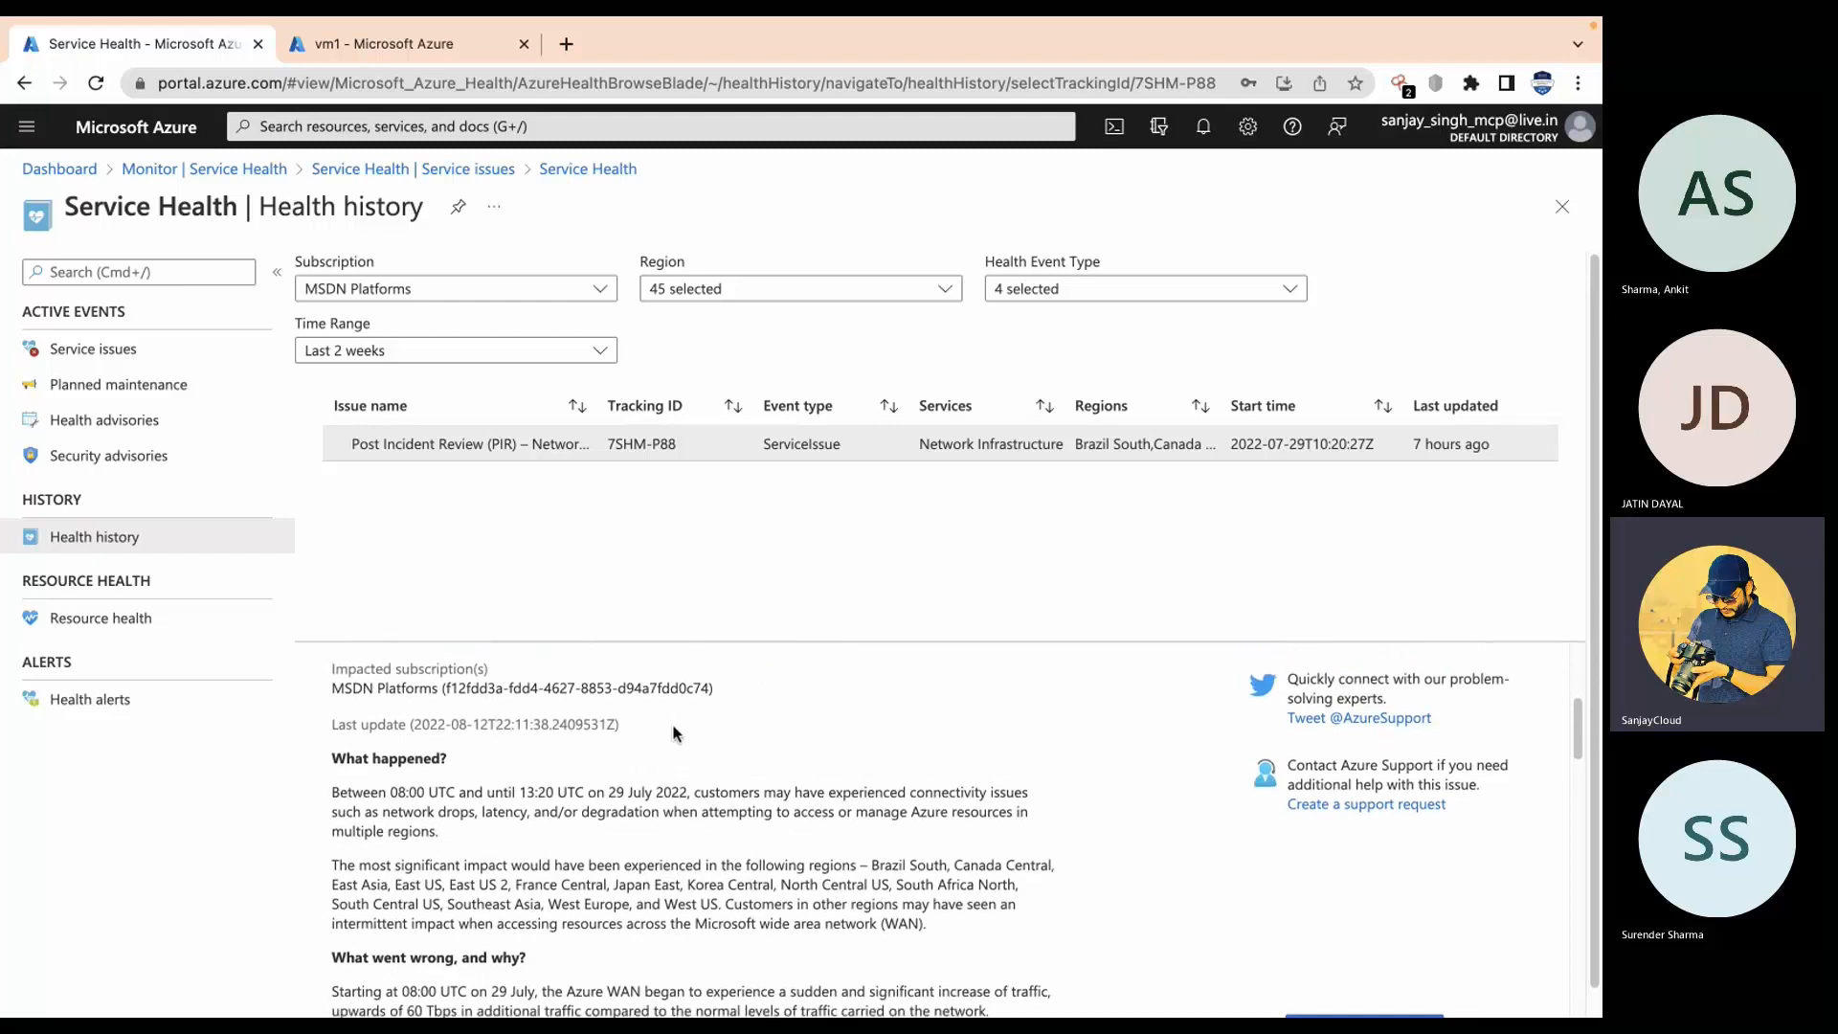
drag(324, 707, 907, 824)
click(908, 824)
scroll(905, 825, down, 5)
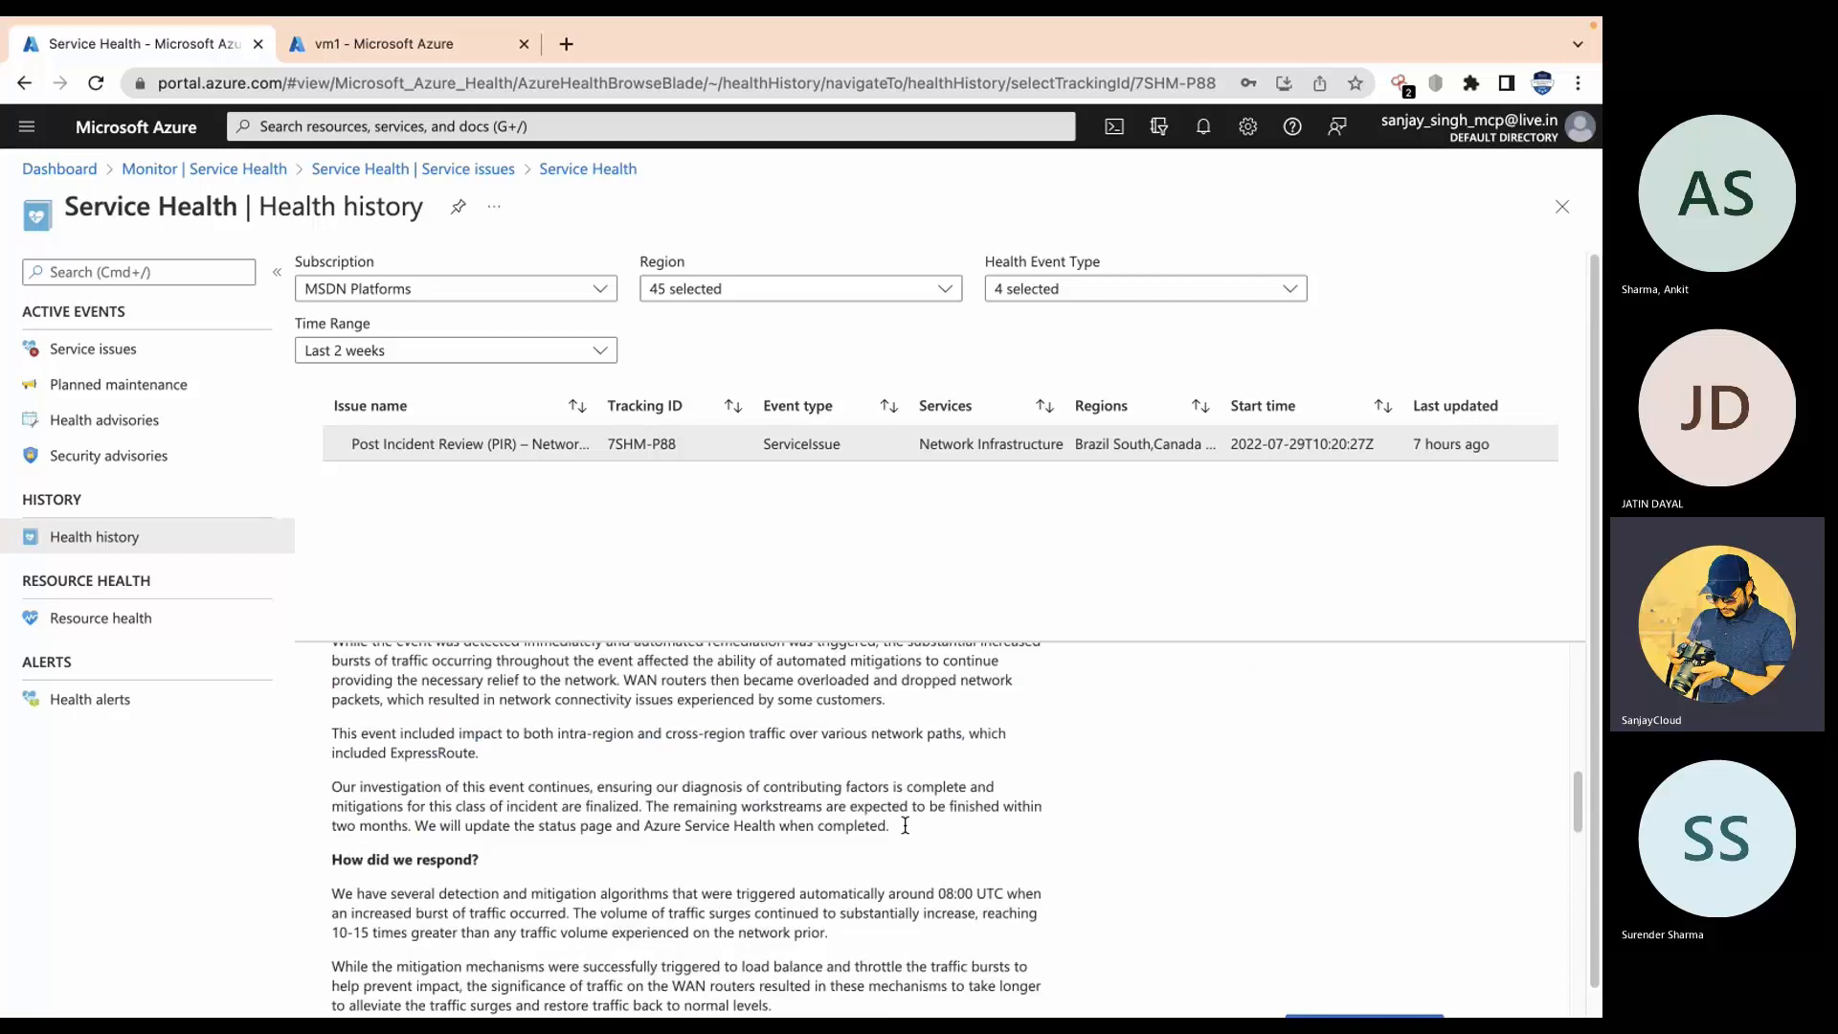
scroll(679, 816, down, 3)
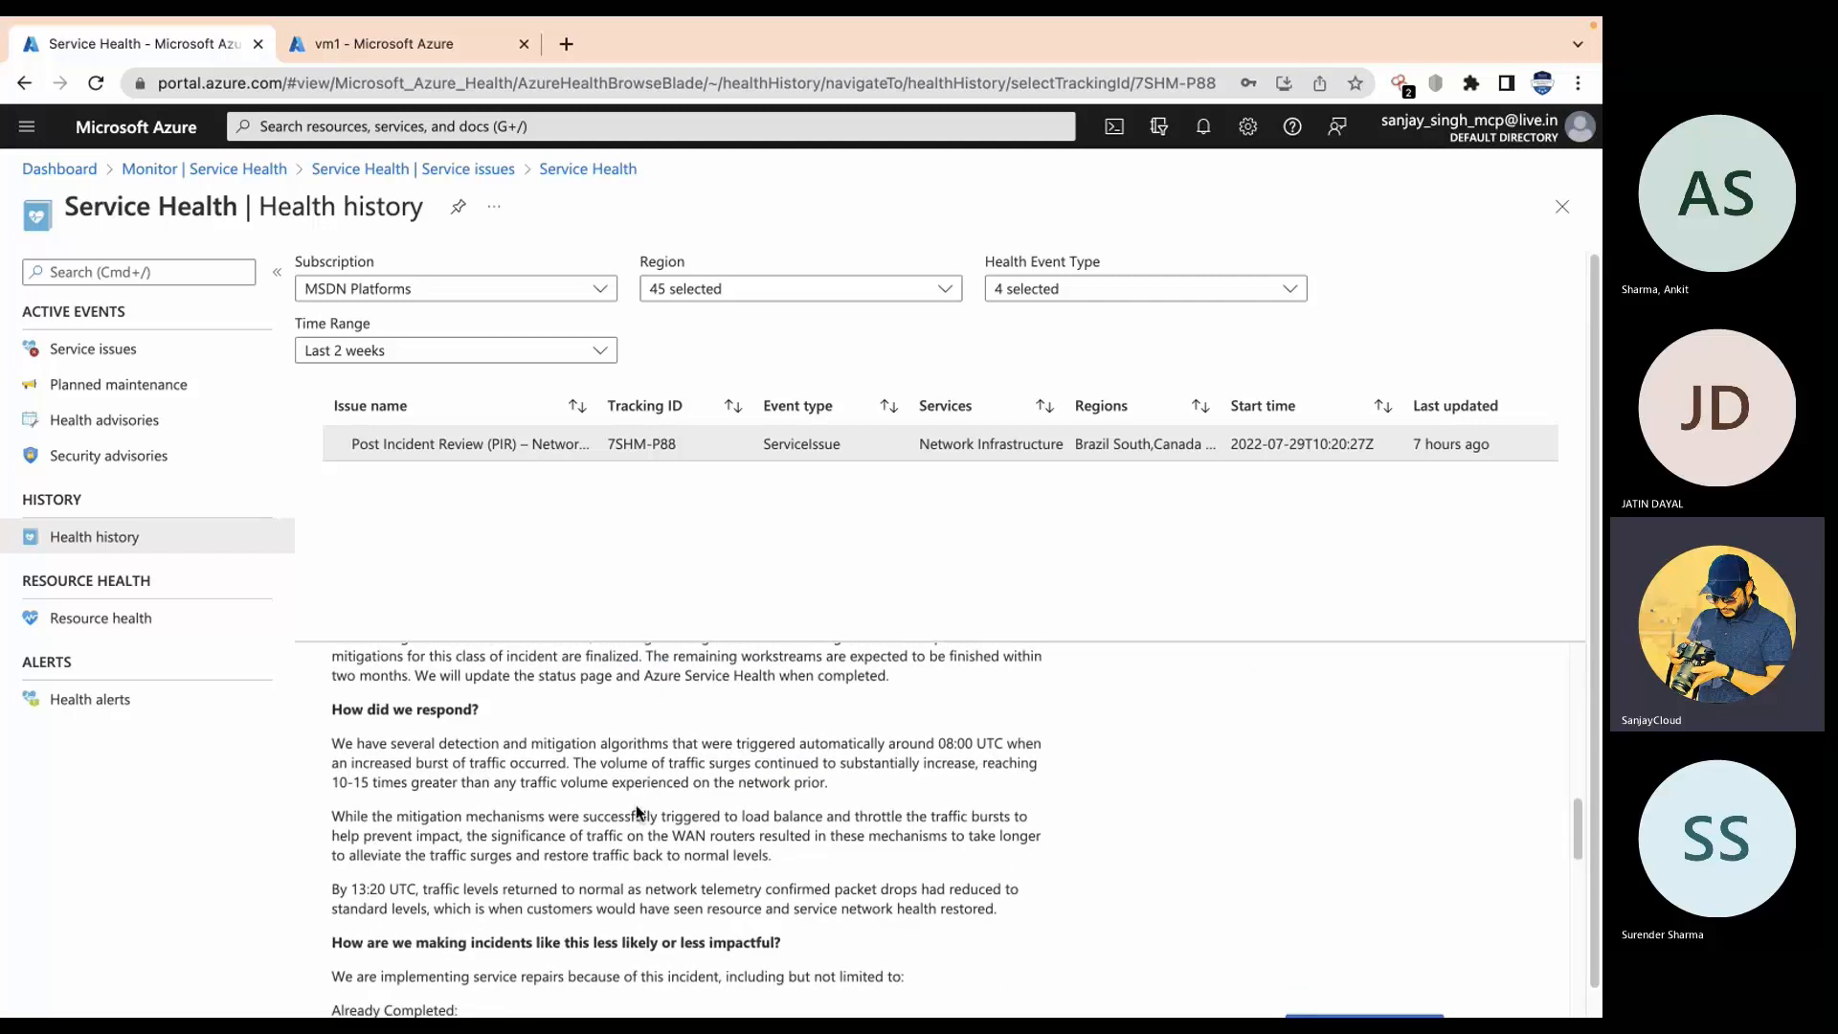
drag(369, 697, 512, 696)
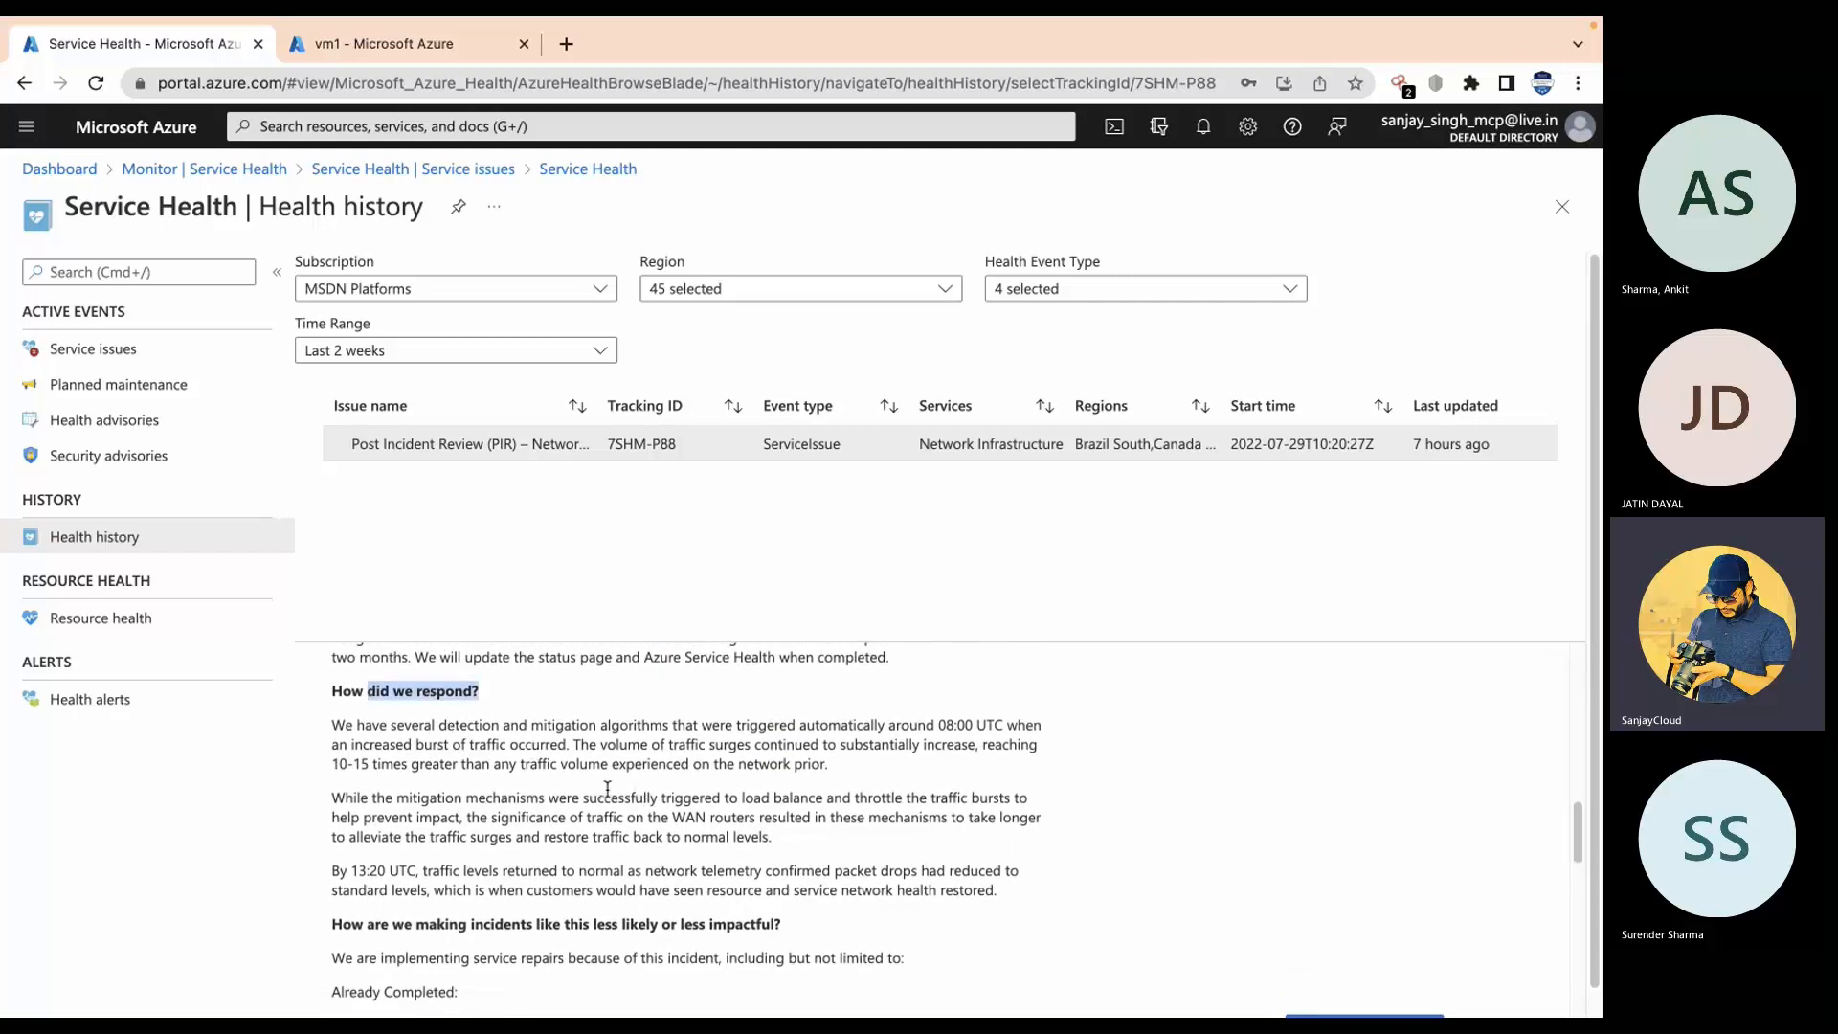
scroll(607, 789, down, 3)
scroll(600, 719, down, 6)
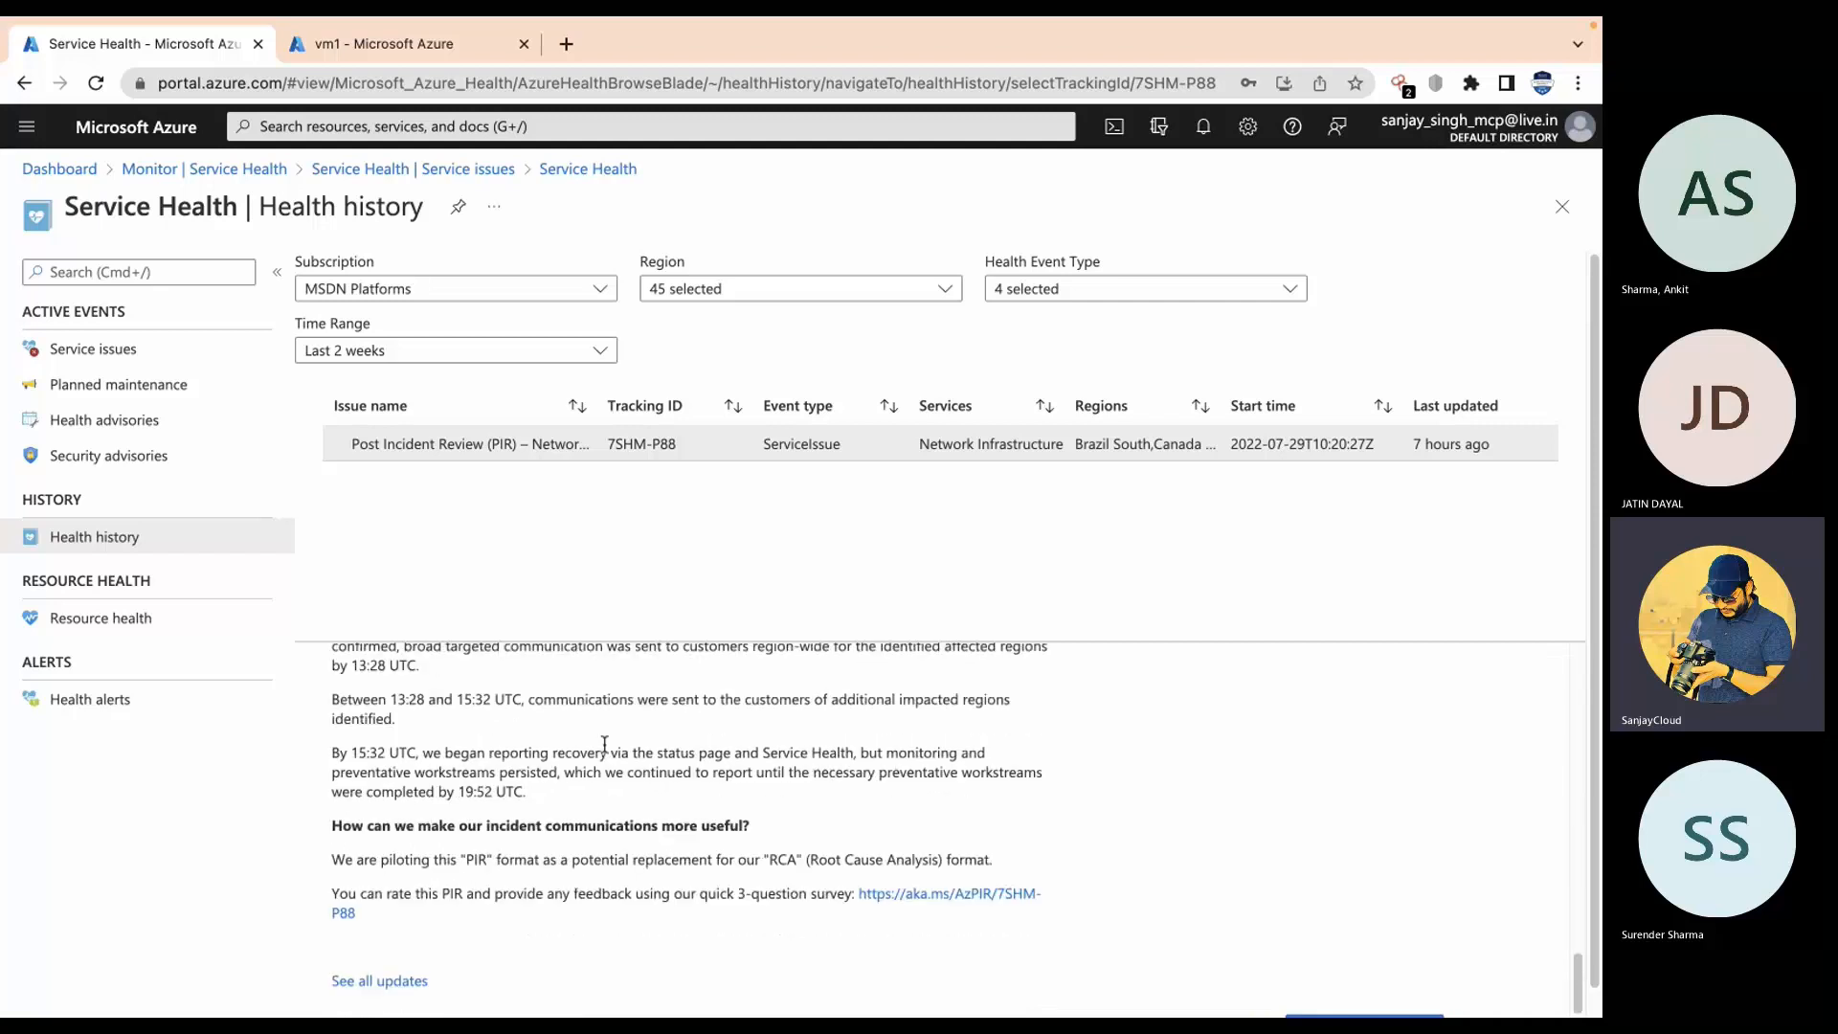
scroll(604, 745, up, 15)
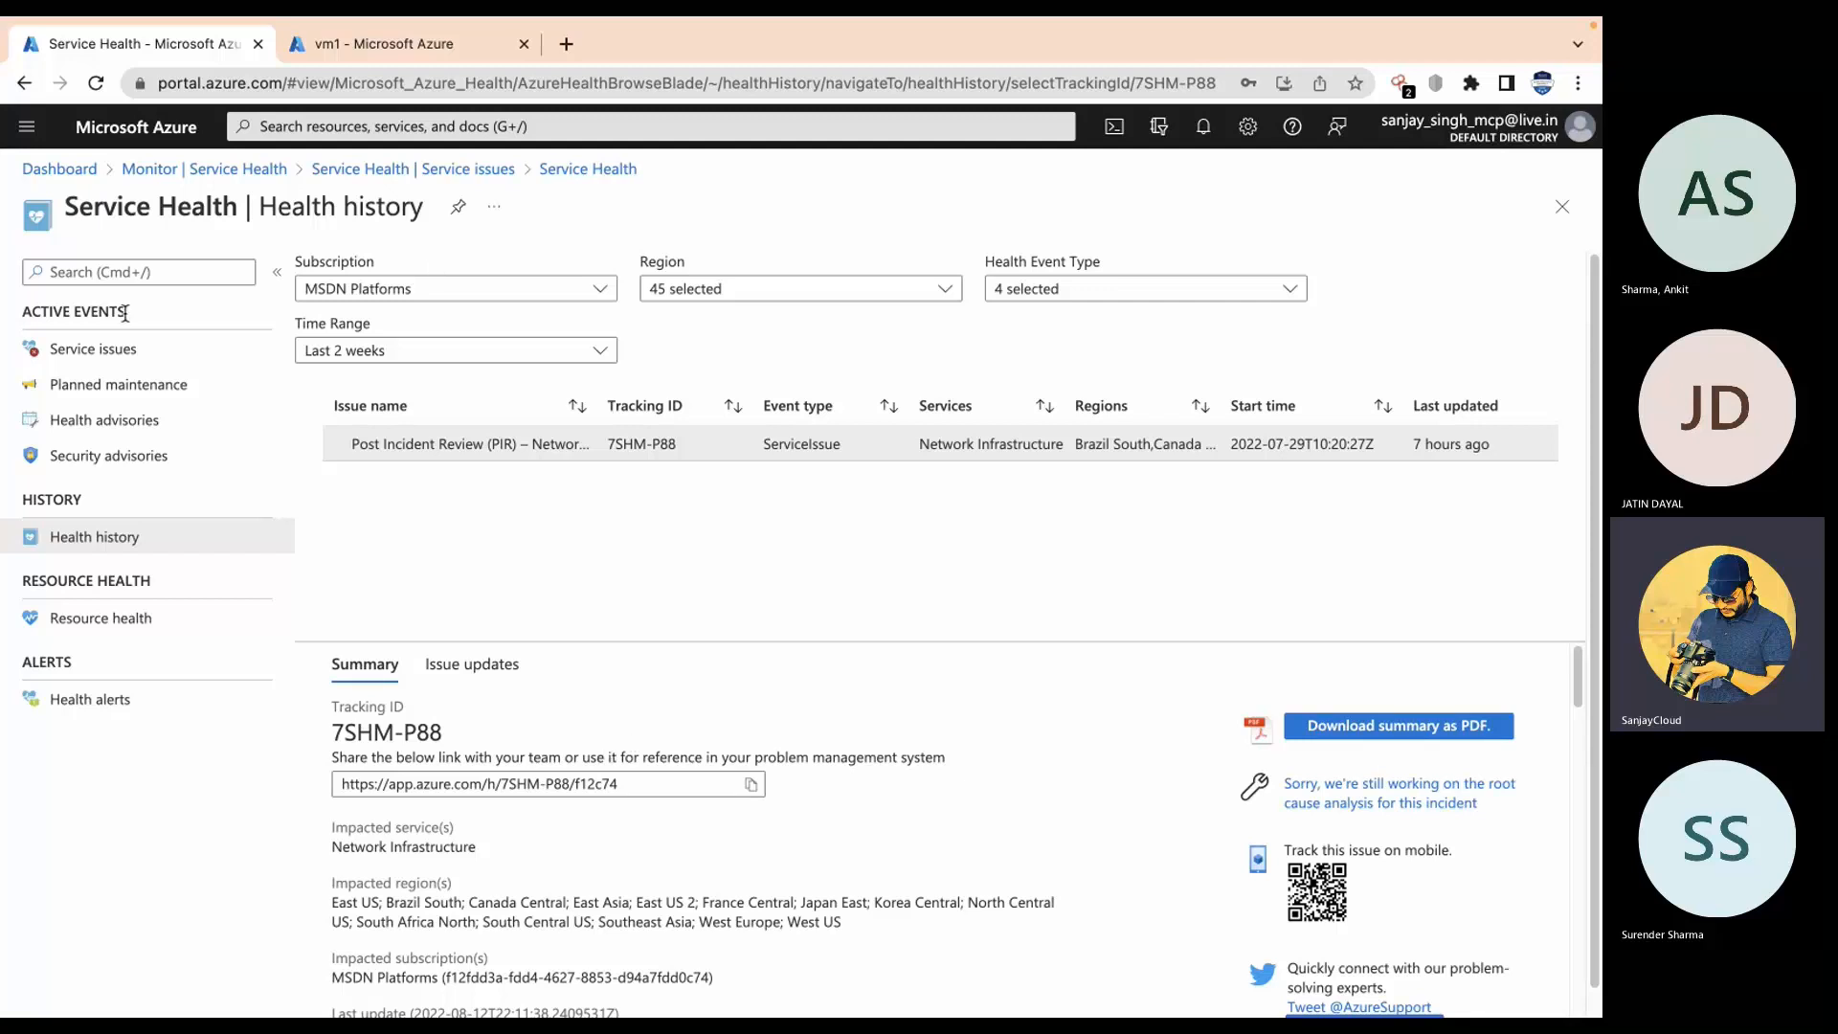
Step: Check Planned maintenance, then view Service issues: none active, one resolved incident from 2022-07-29
click(120, 391)
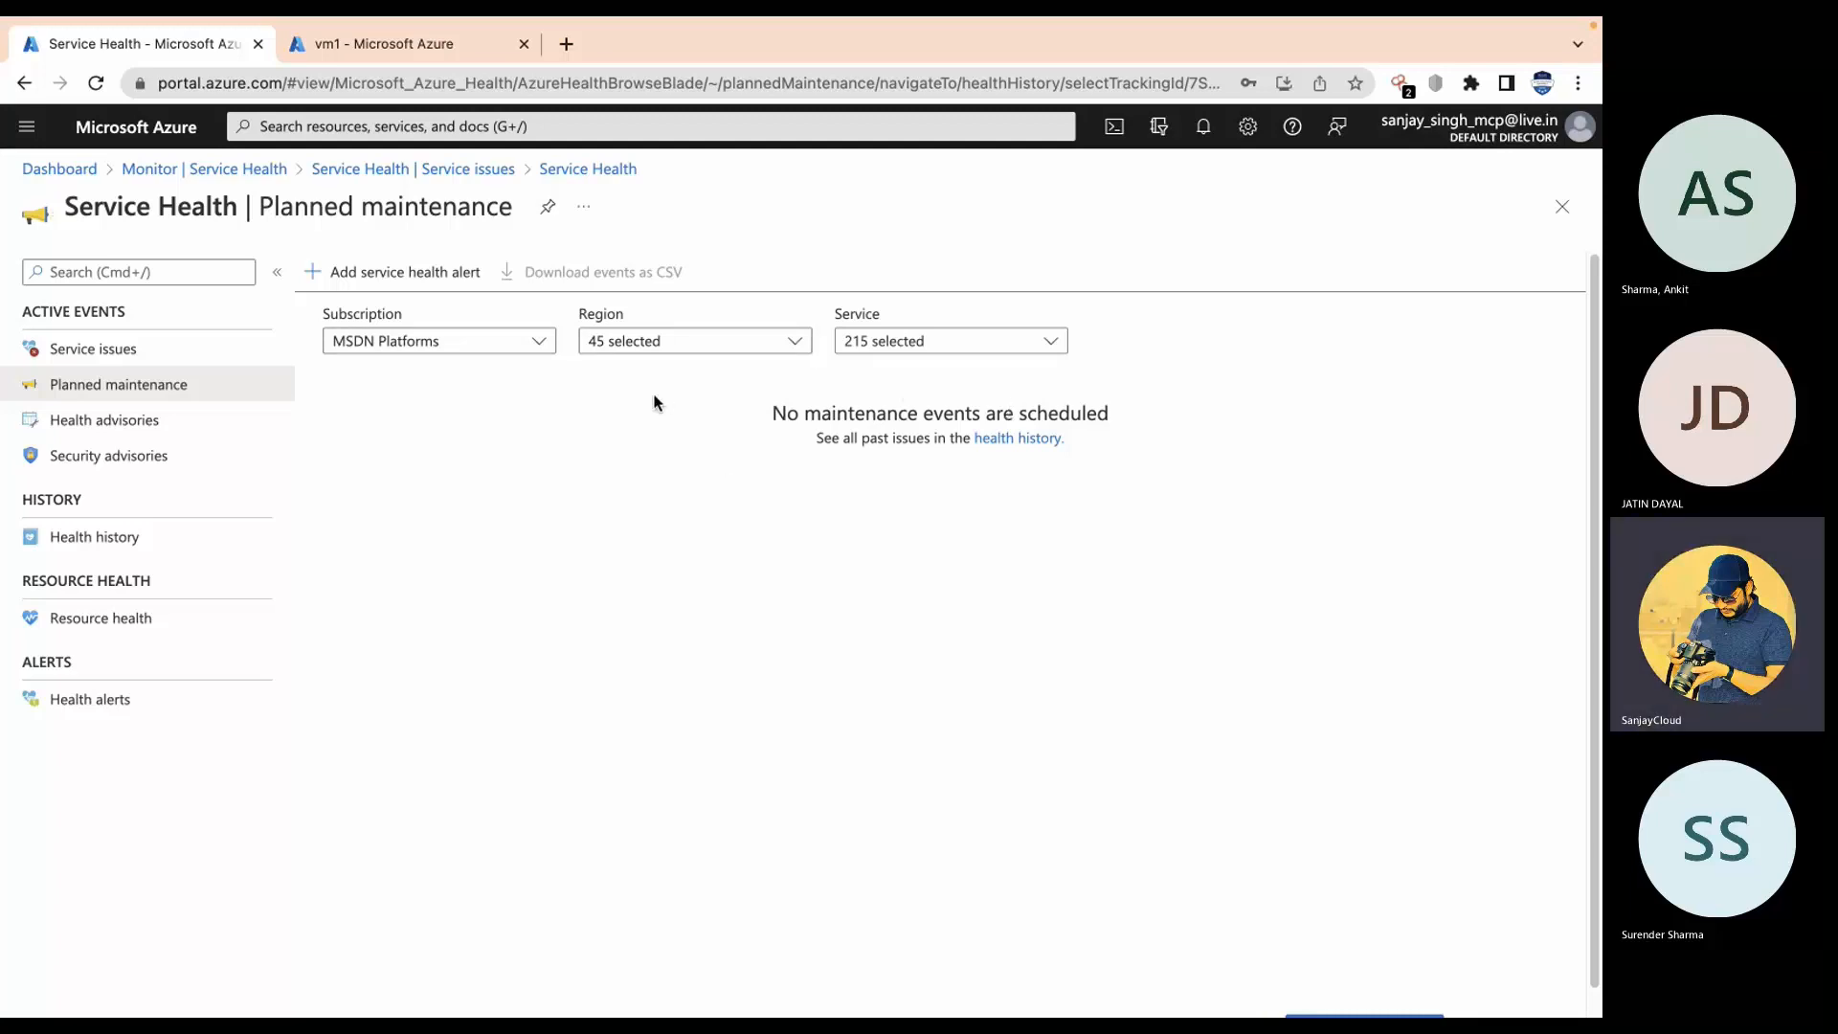
click(137, 348)
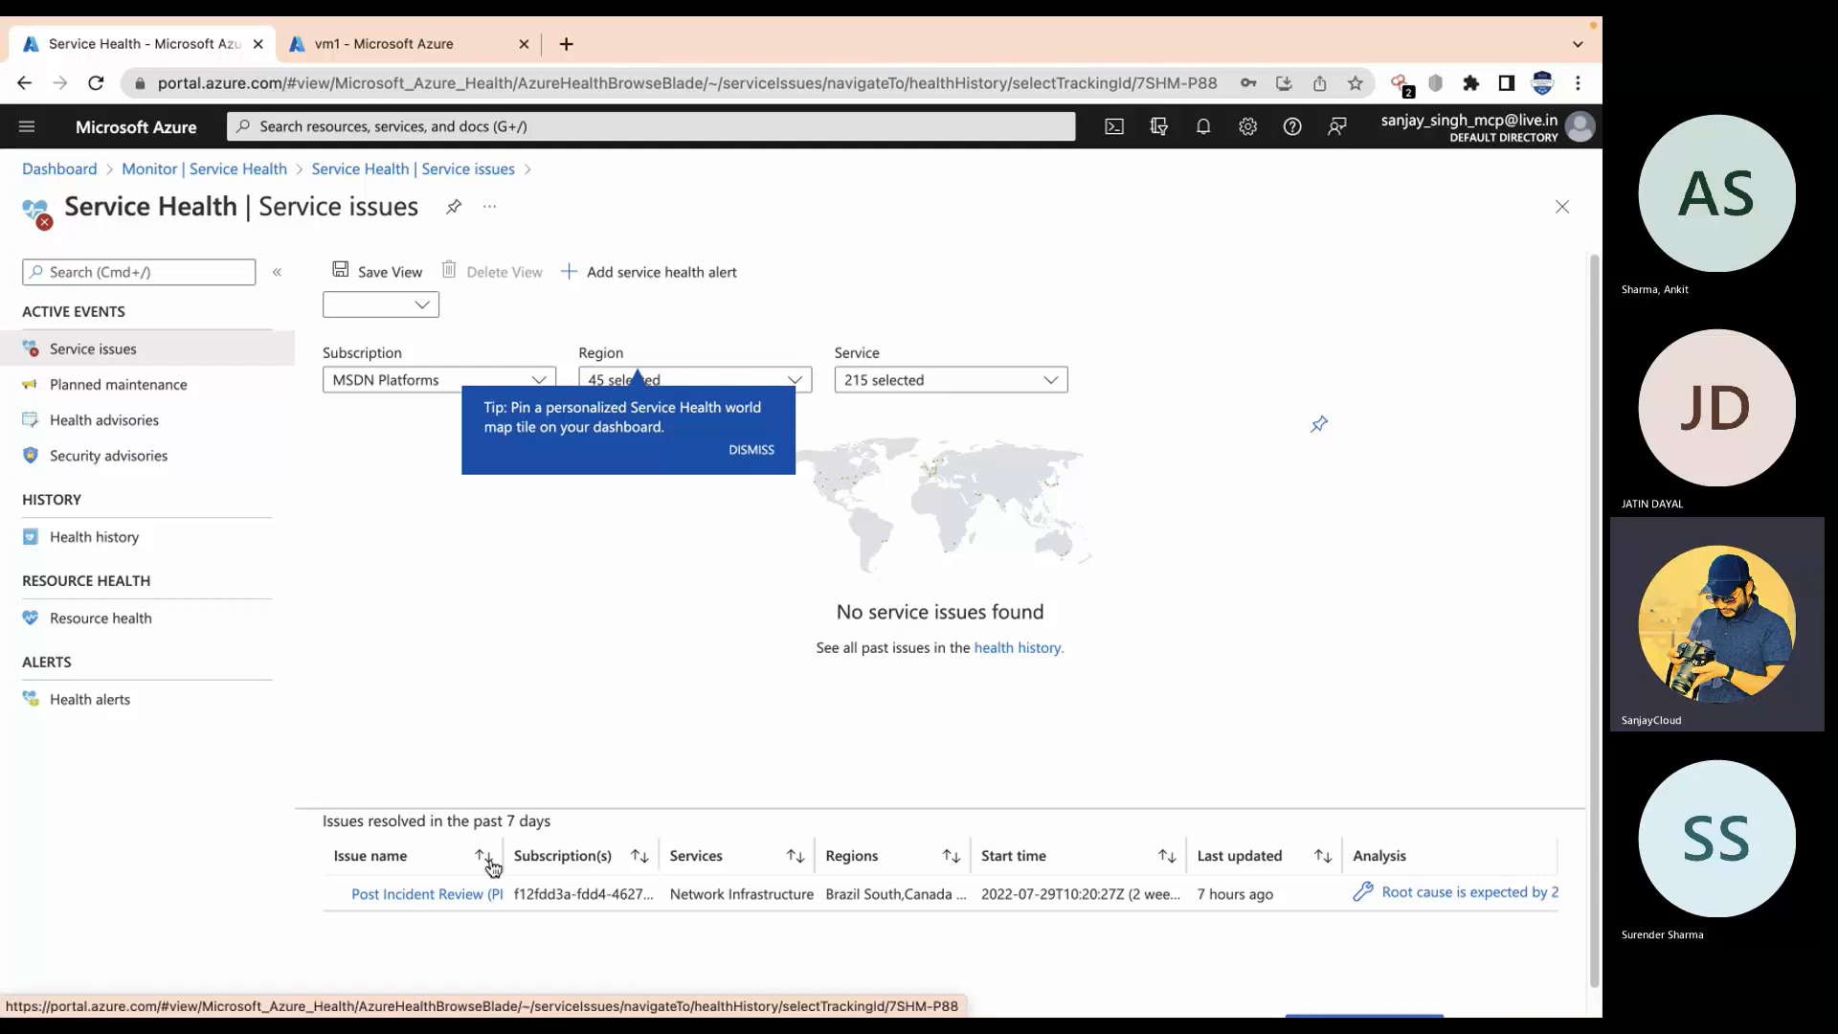
click(471, 897)
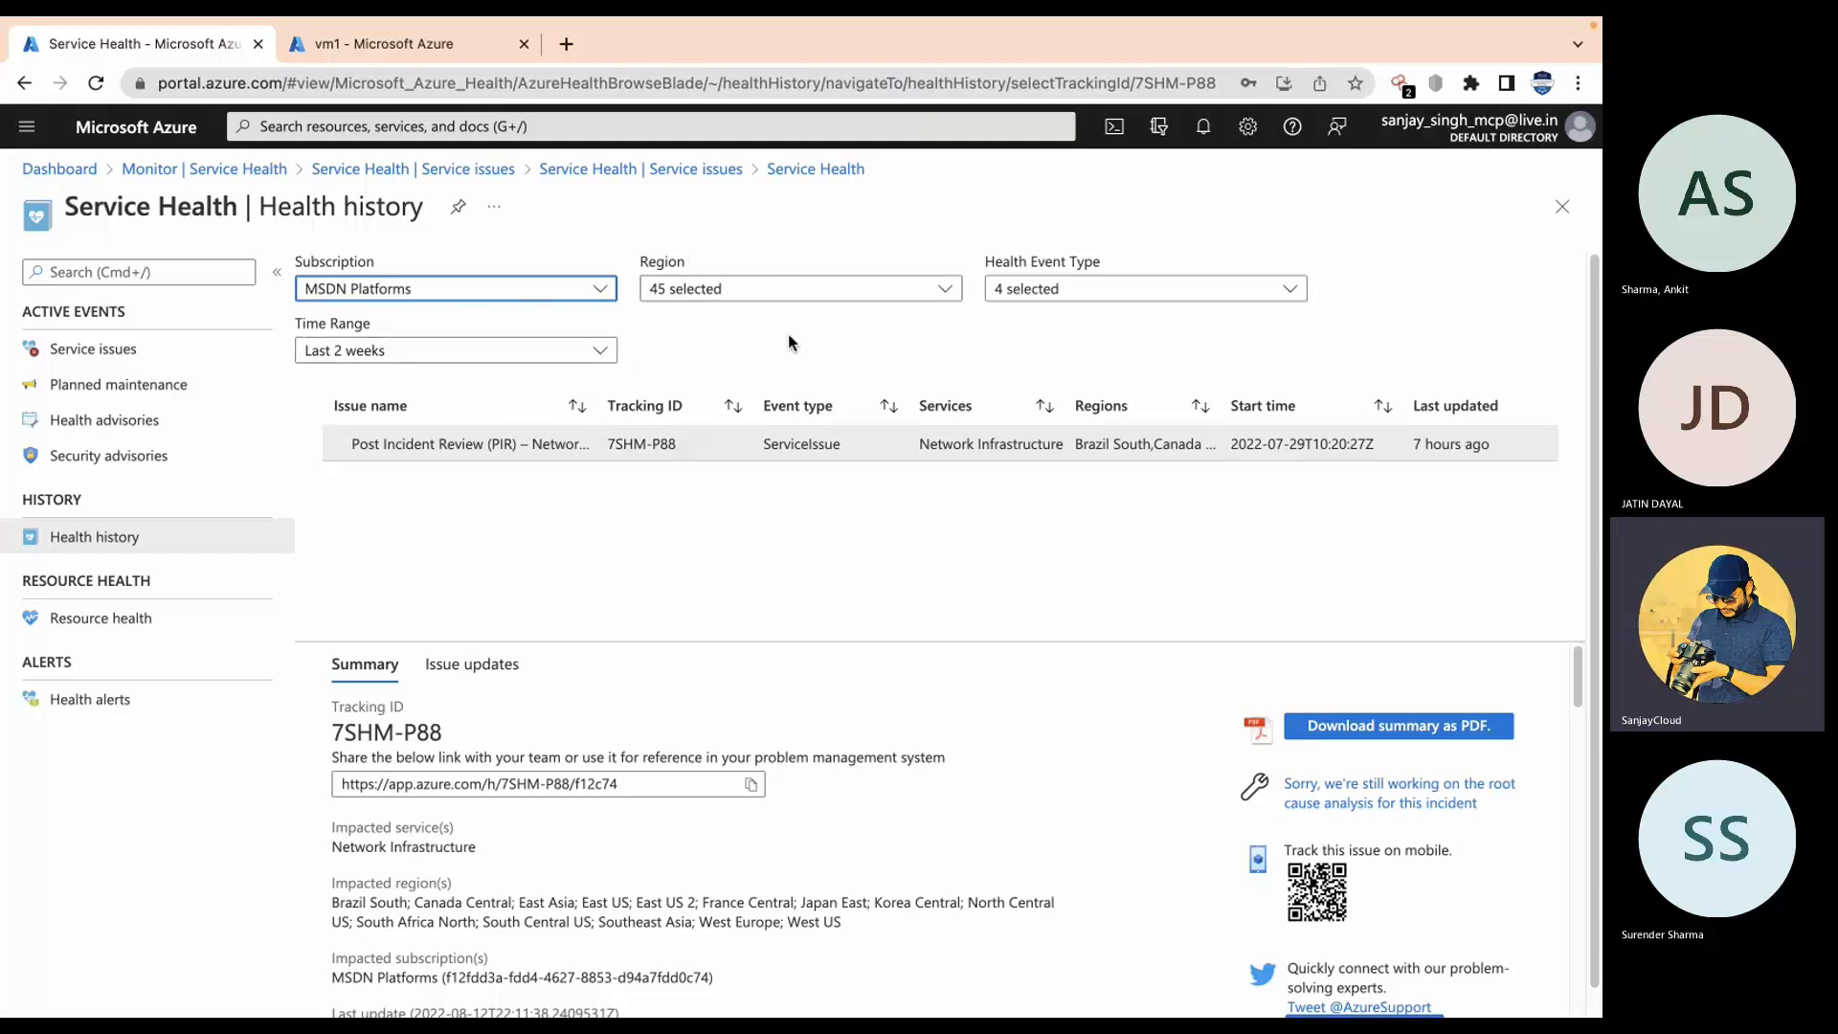
click(575, 351)
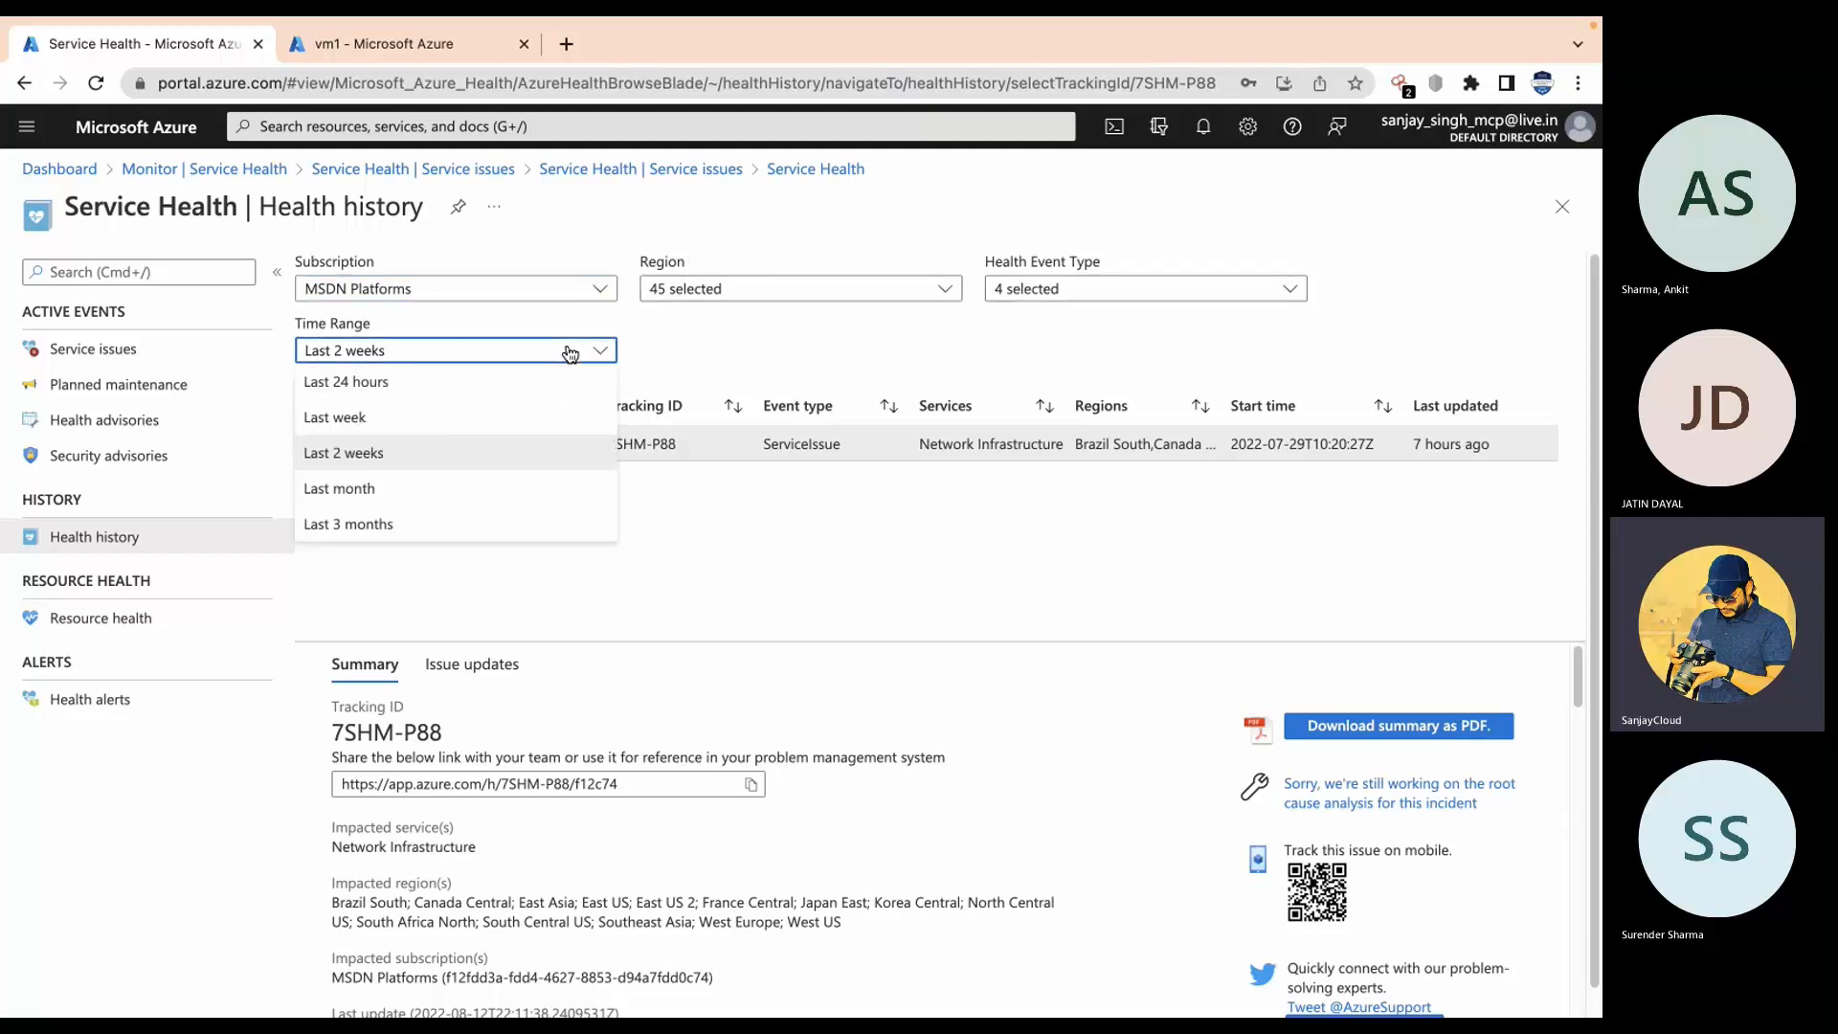
click(409, 456)
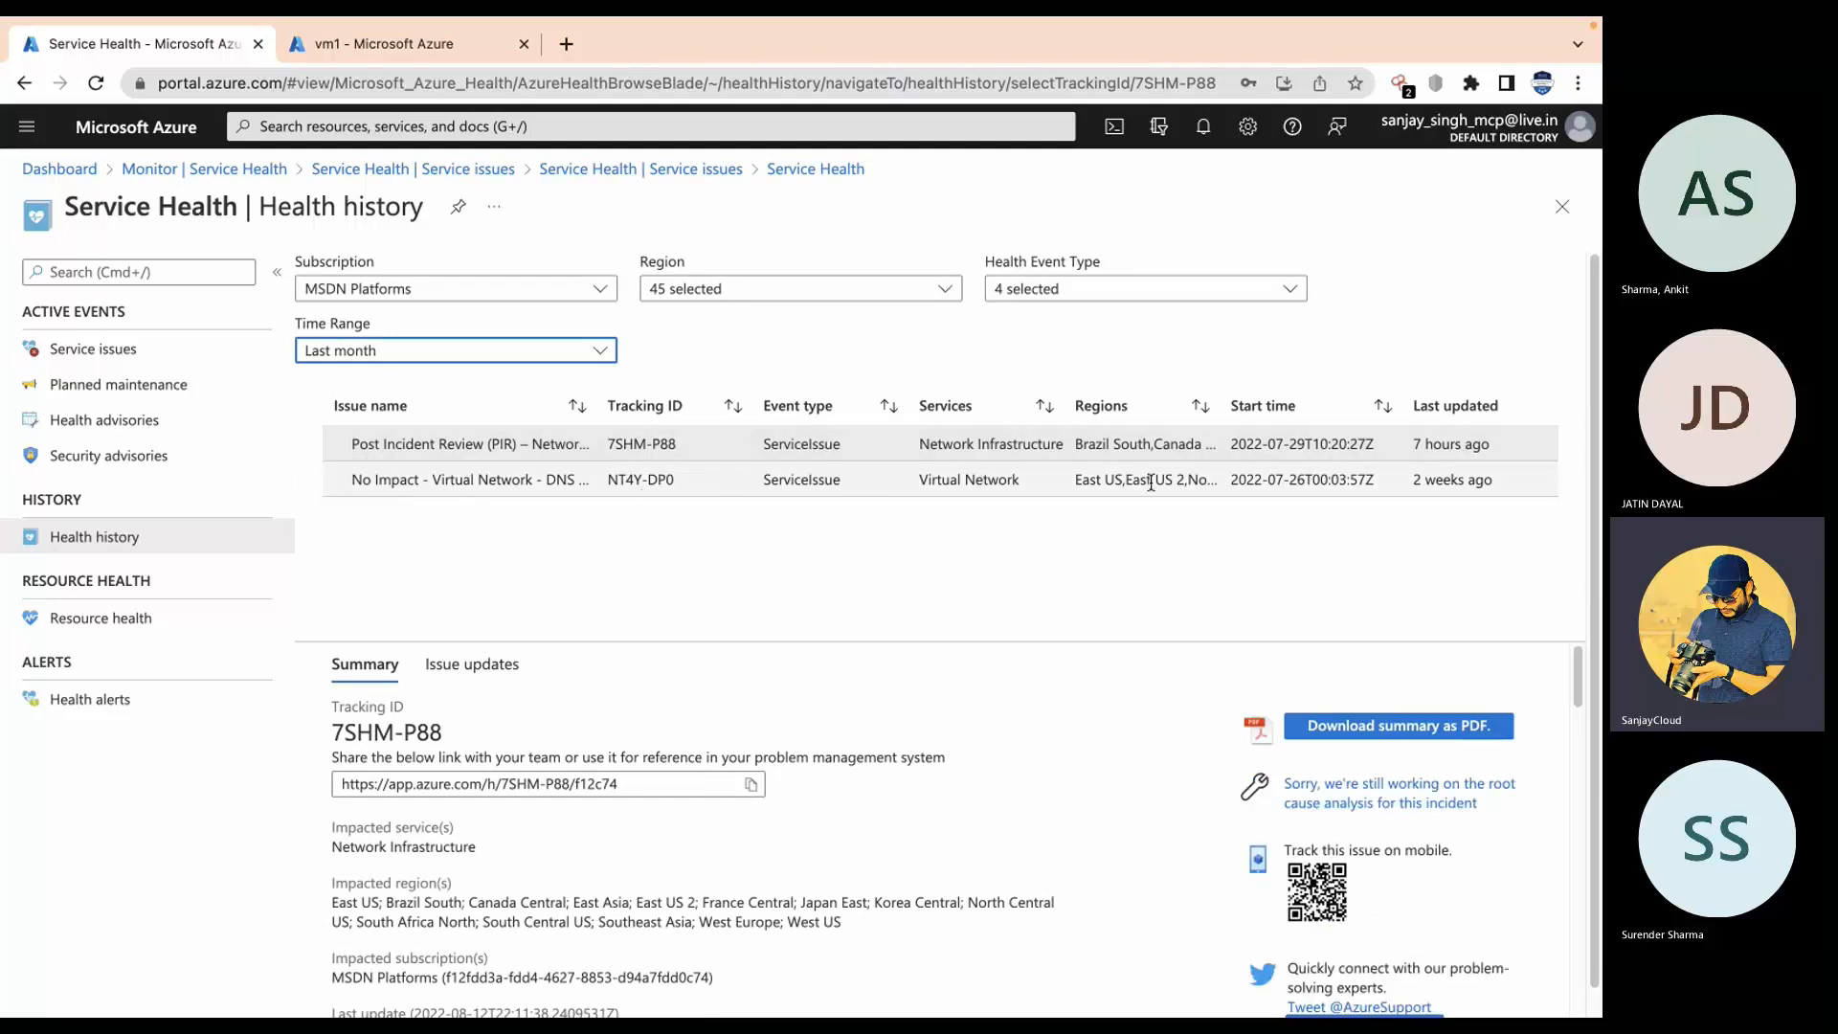
click(542, 343)
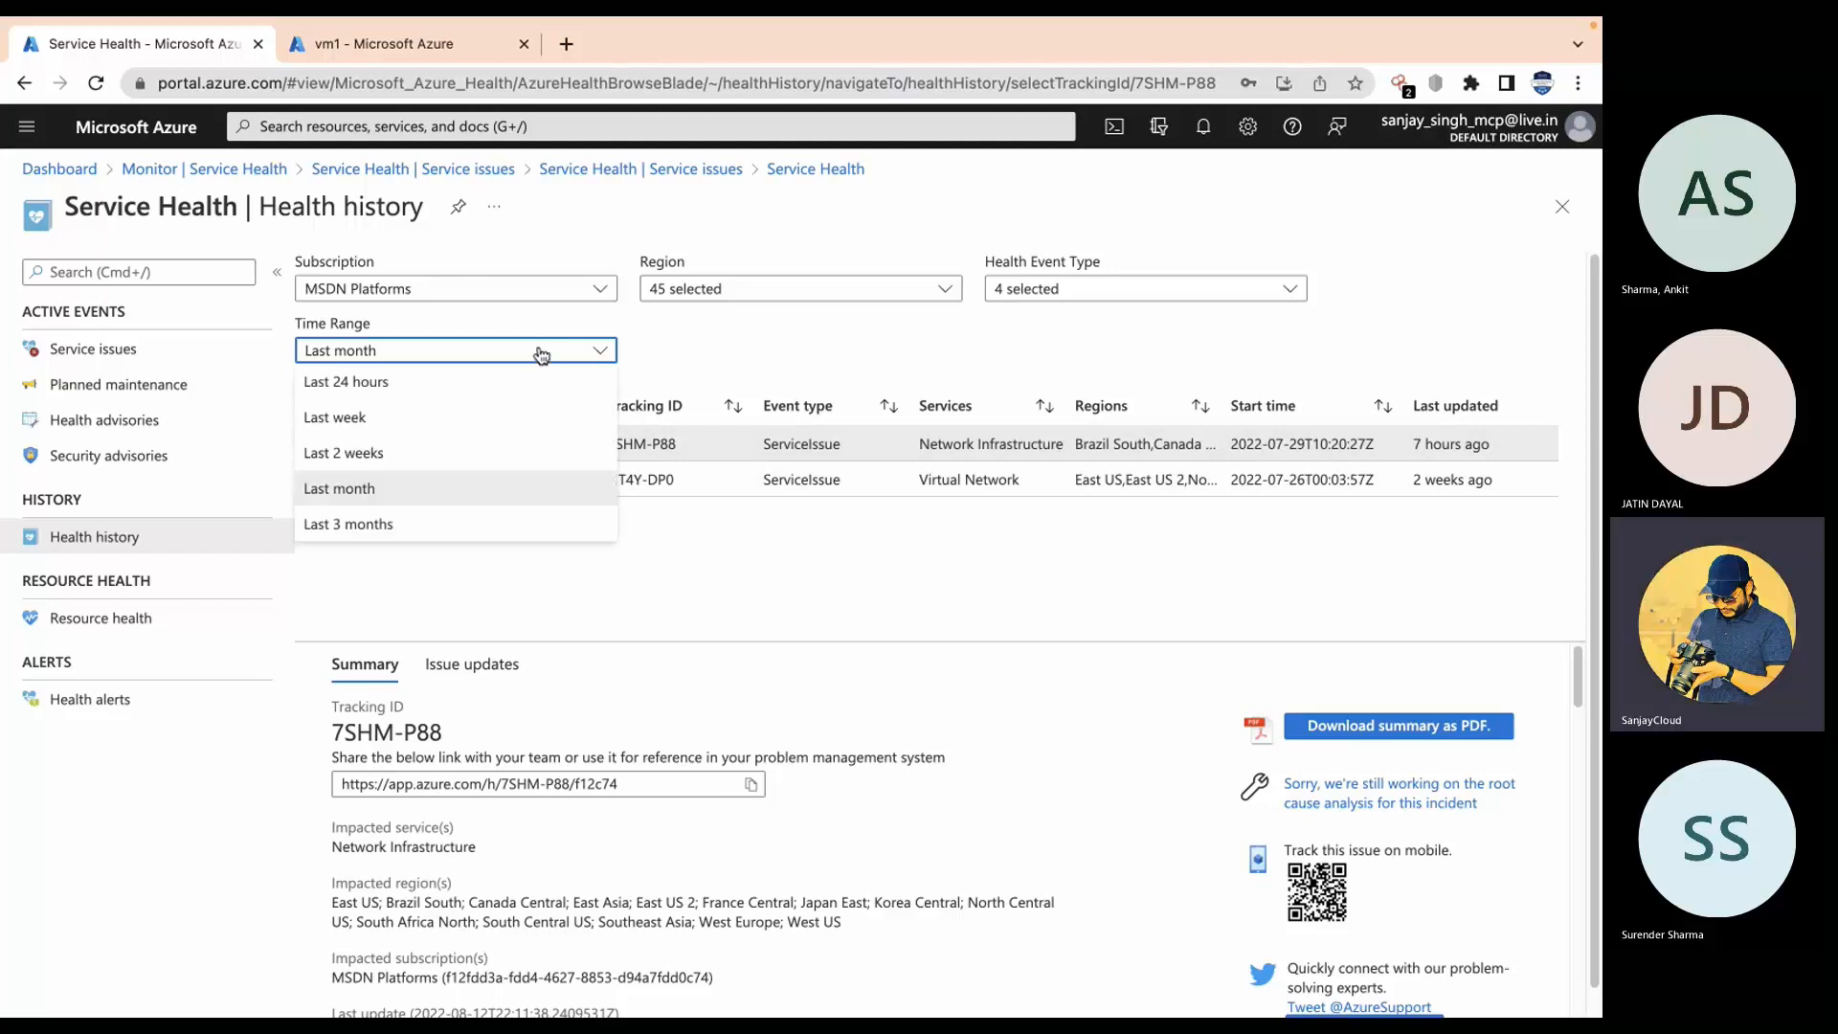
click(402, 522)
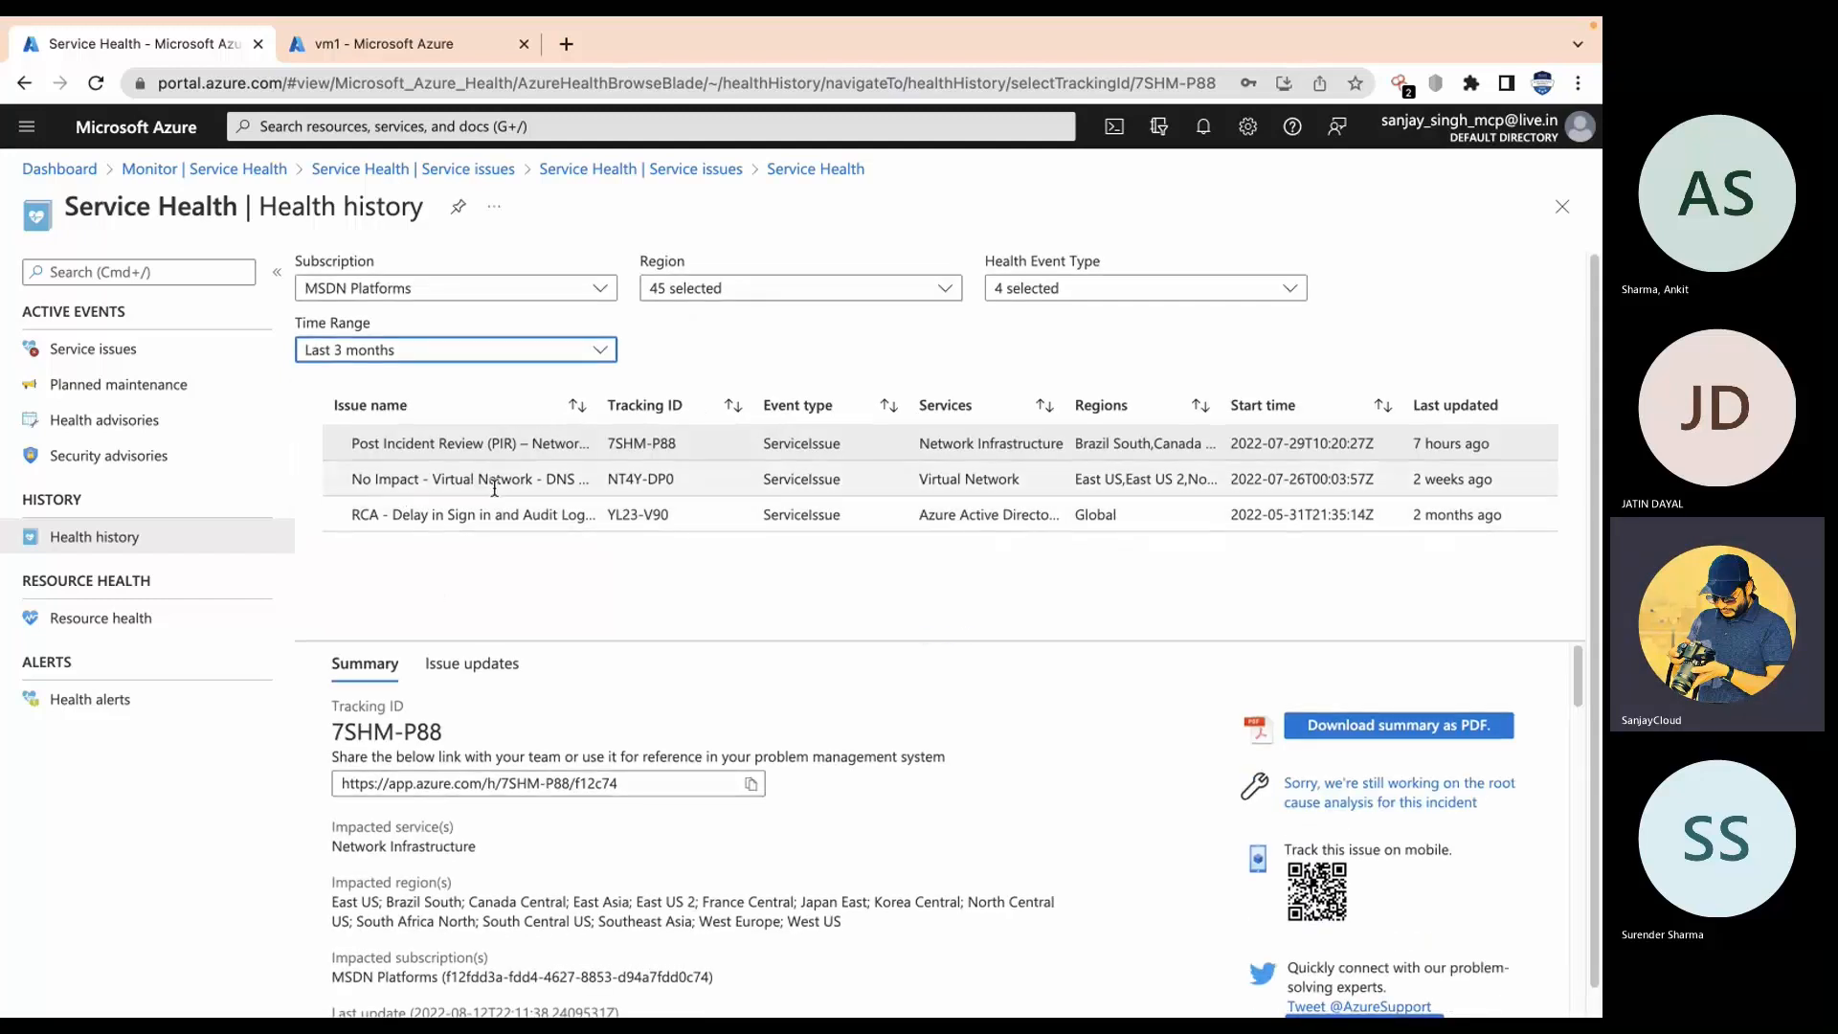
scroll(510, 580, down, 1)
scroll(525, 551, up, 1)
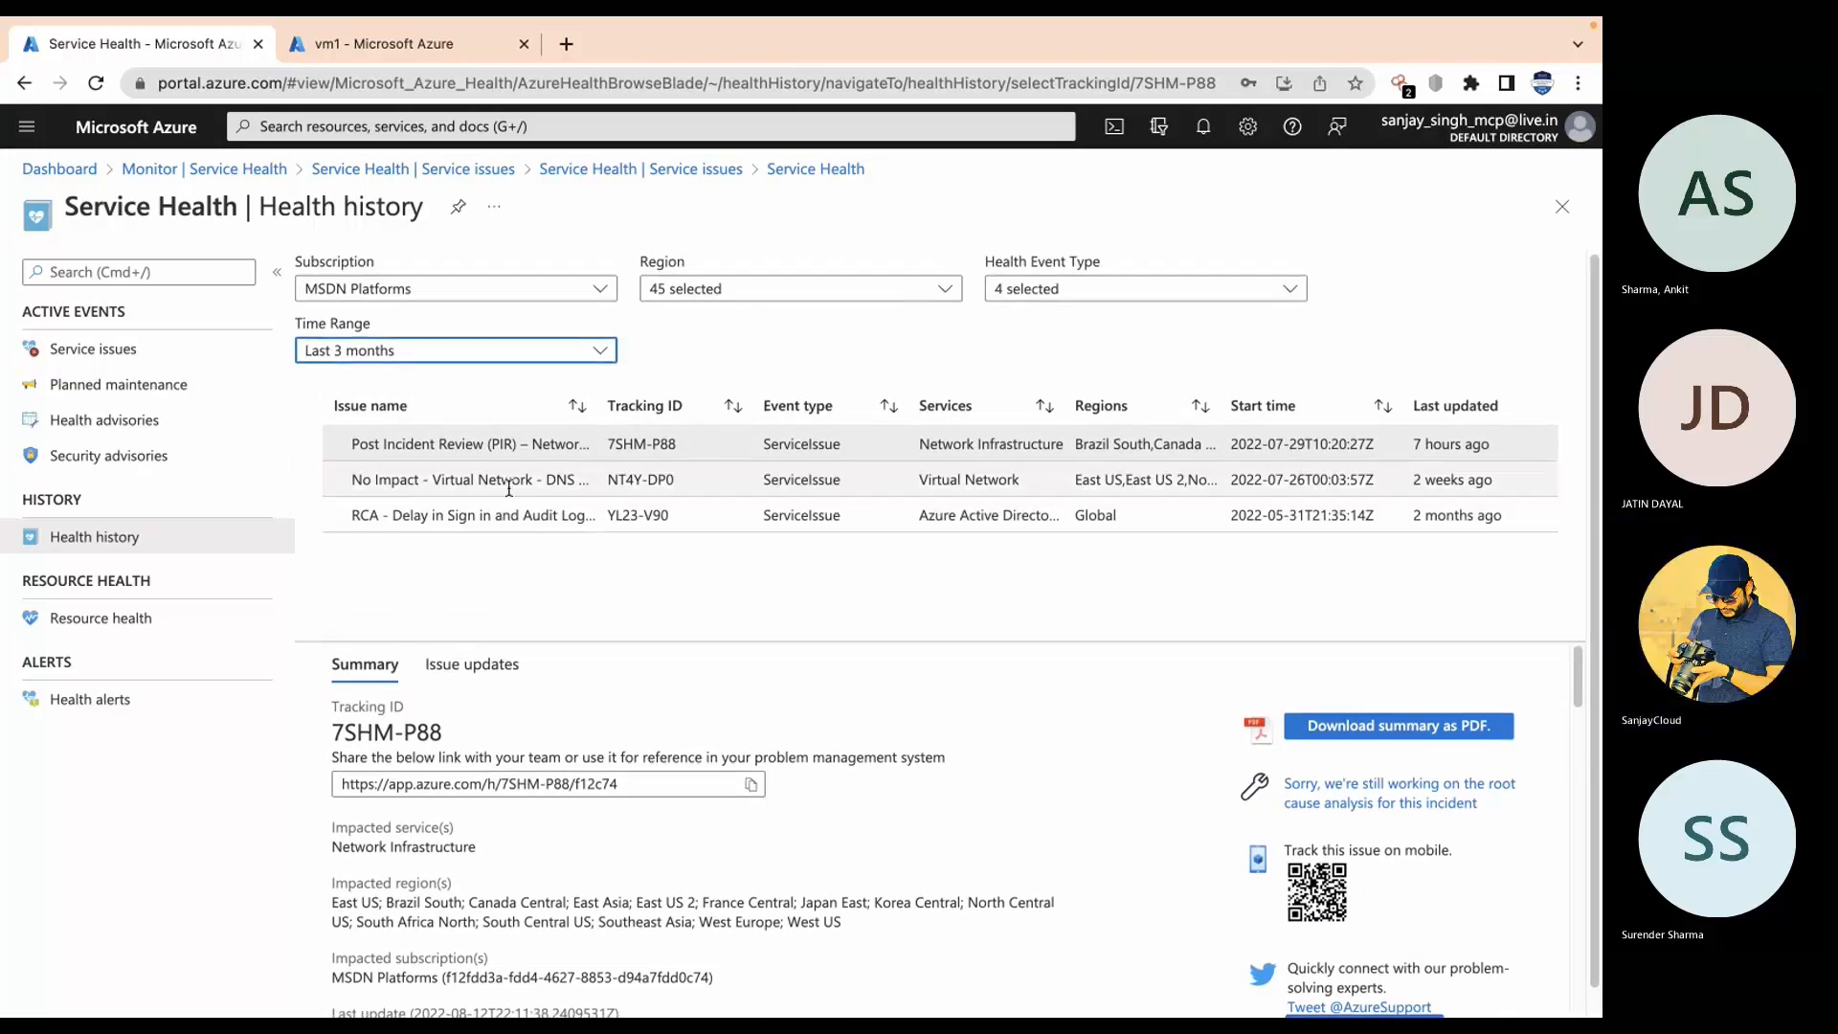
click(628, 170)
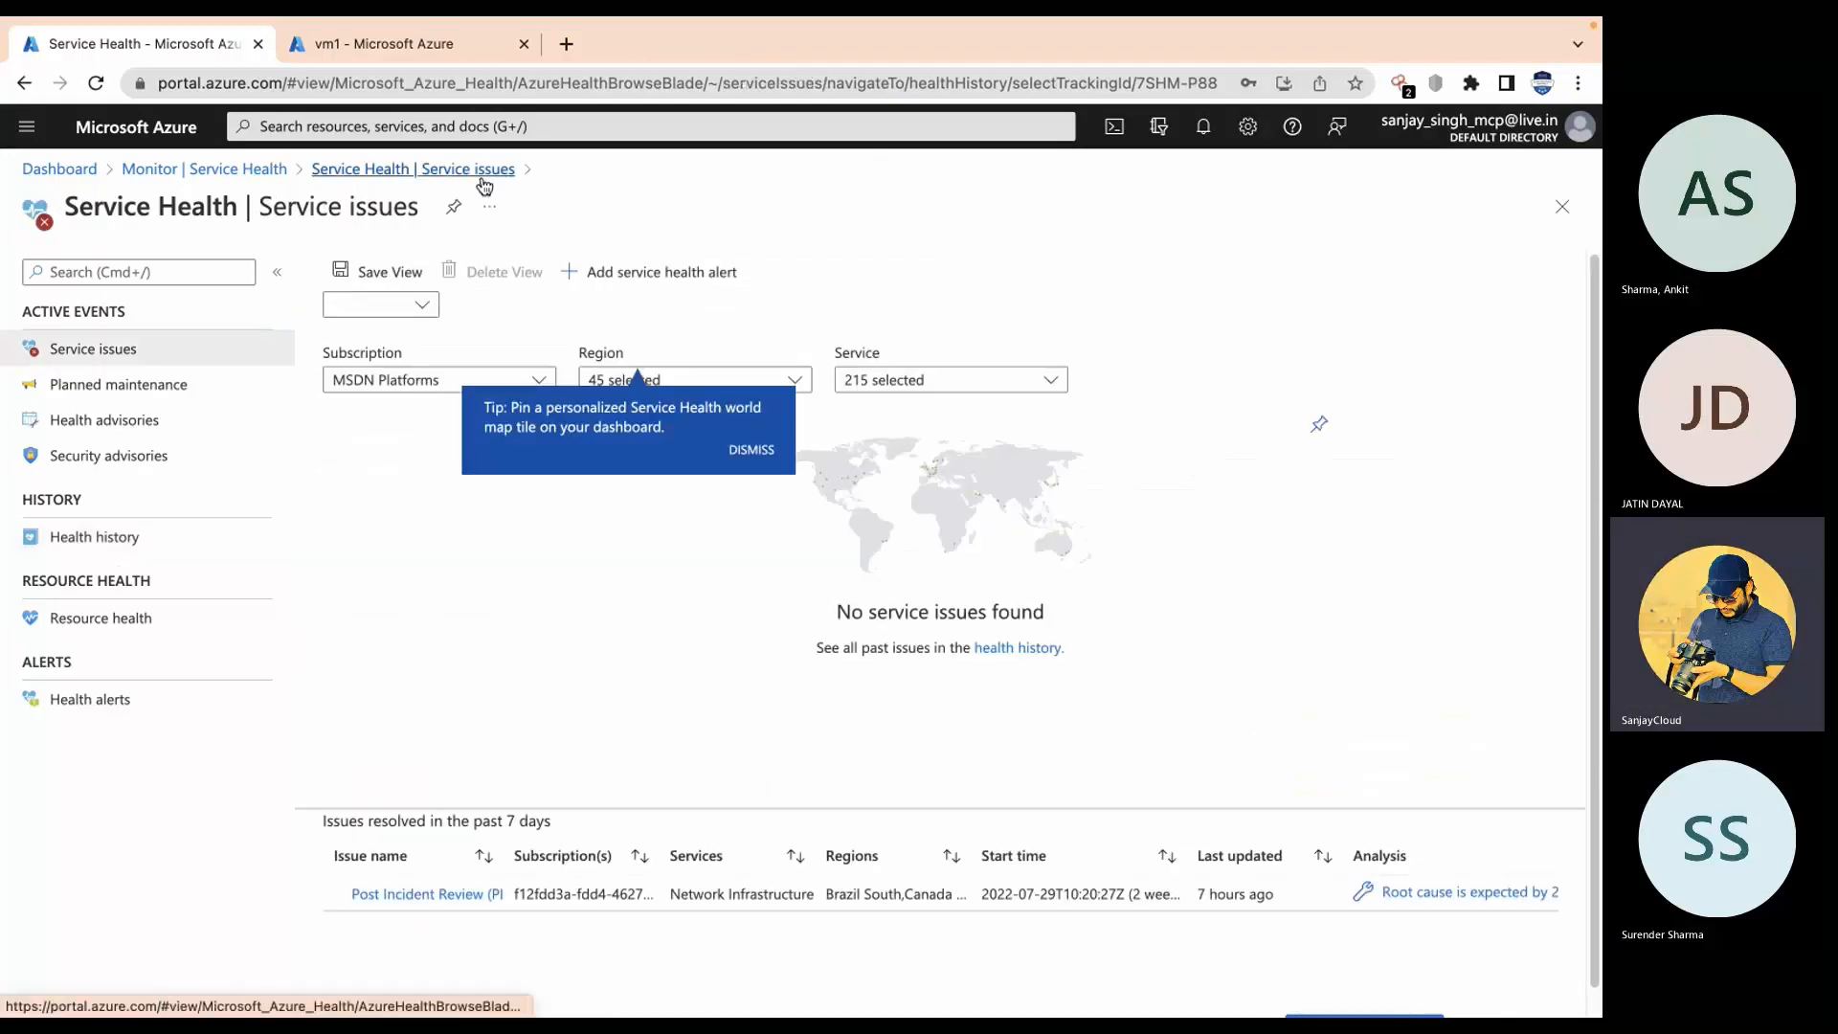
Step: Return to Monitor and open Advisor recommendations: 9 recommendations (4 high, 4 medium, 1 low)
click(242, 171)
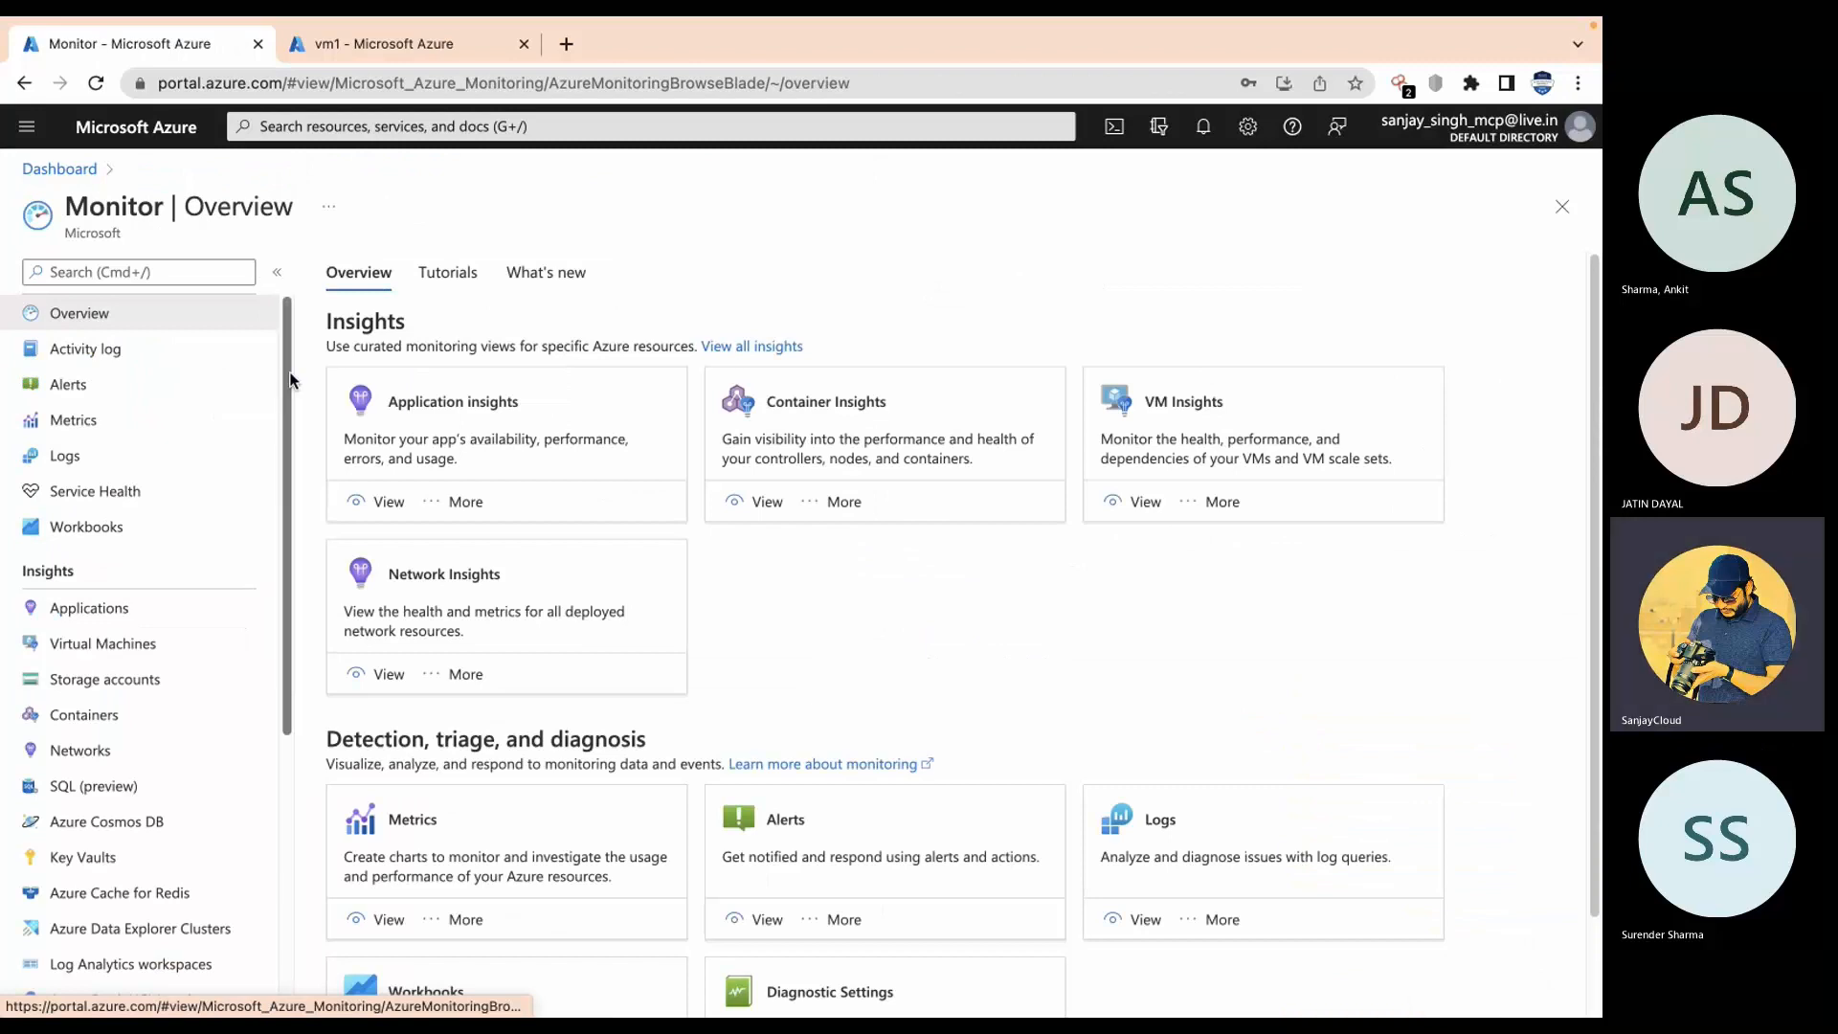
drag(289, 405, 307, 720)
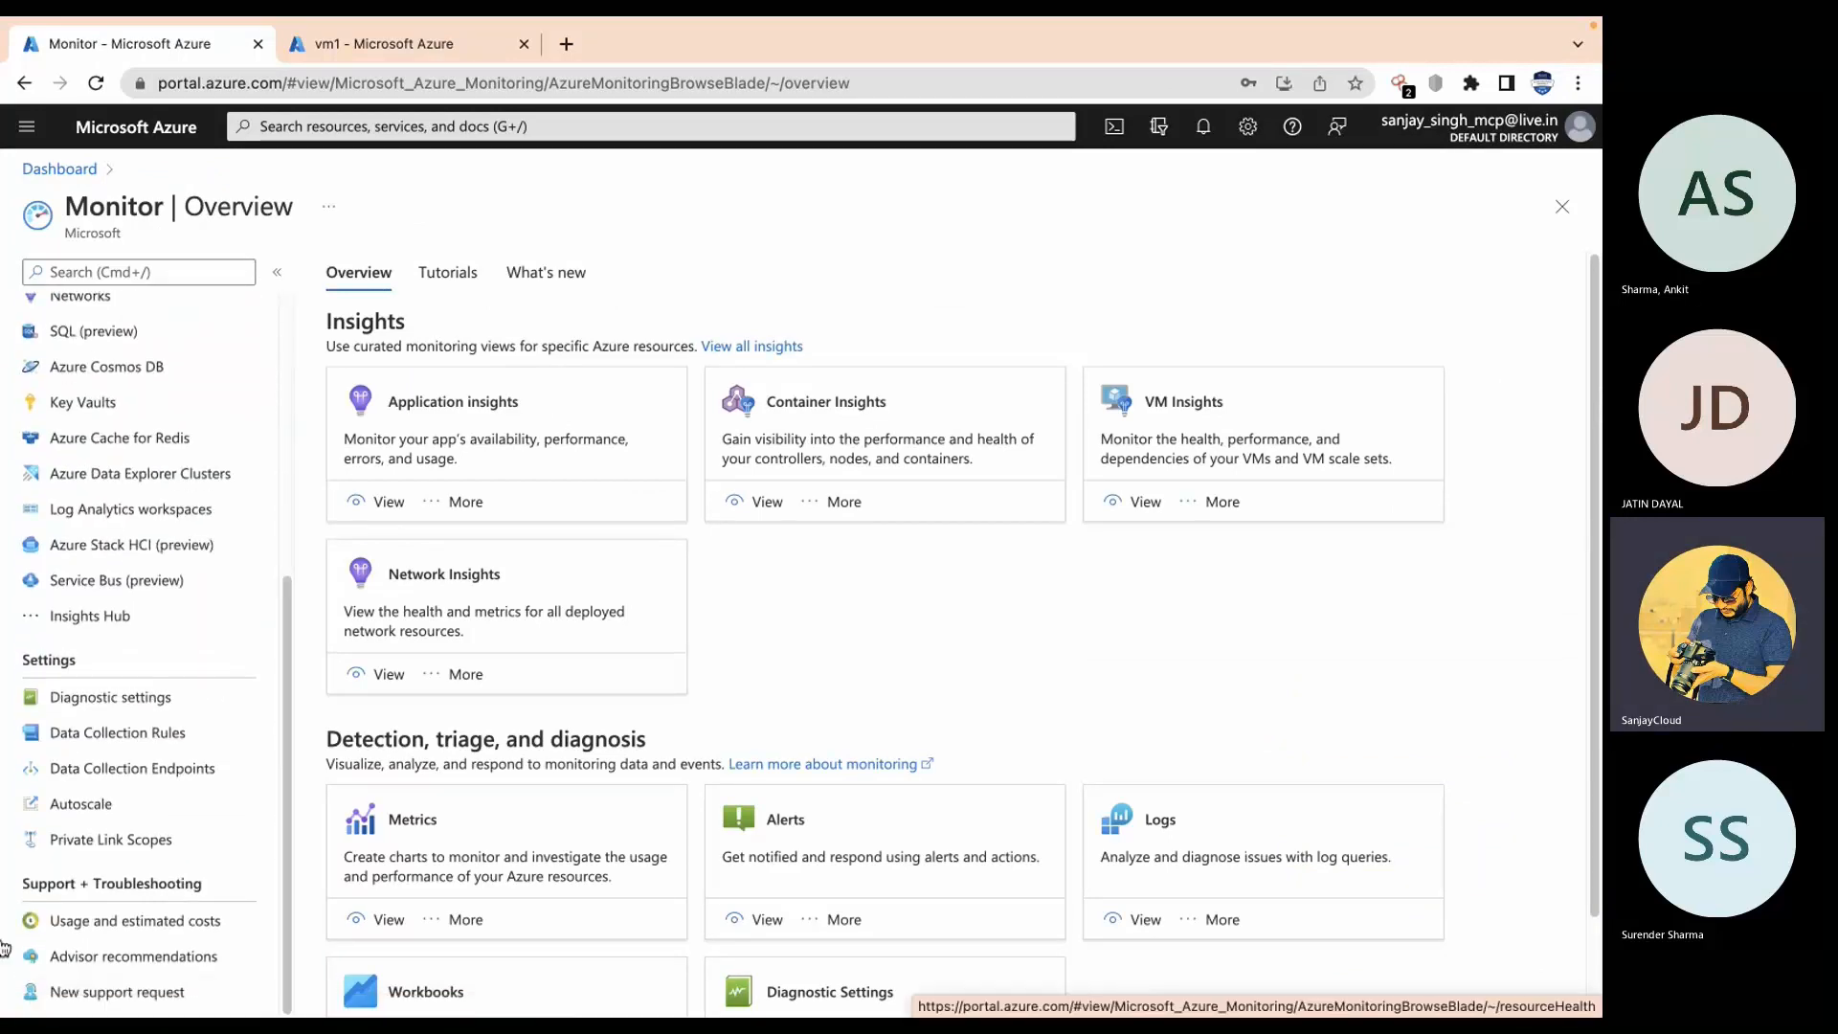
click(134, 957)
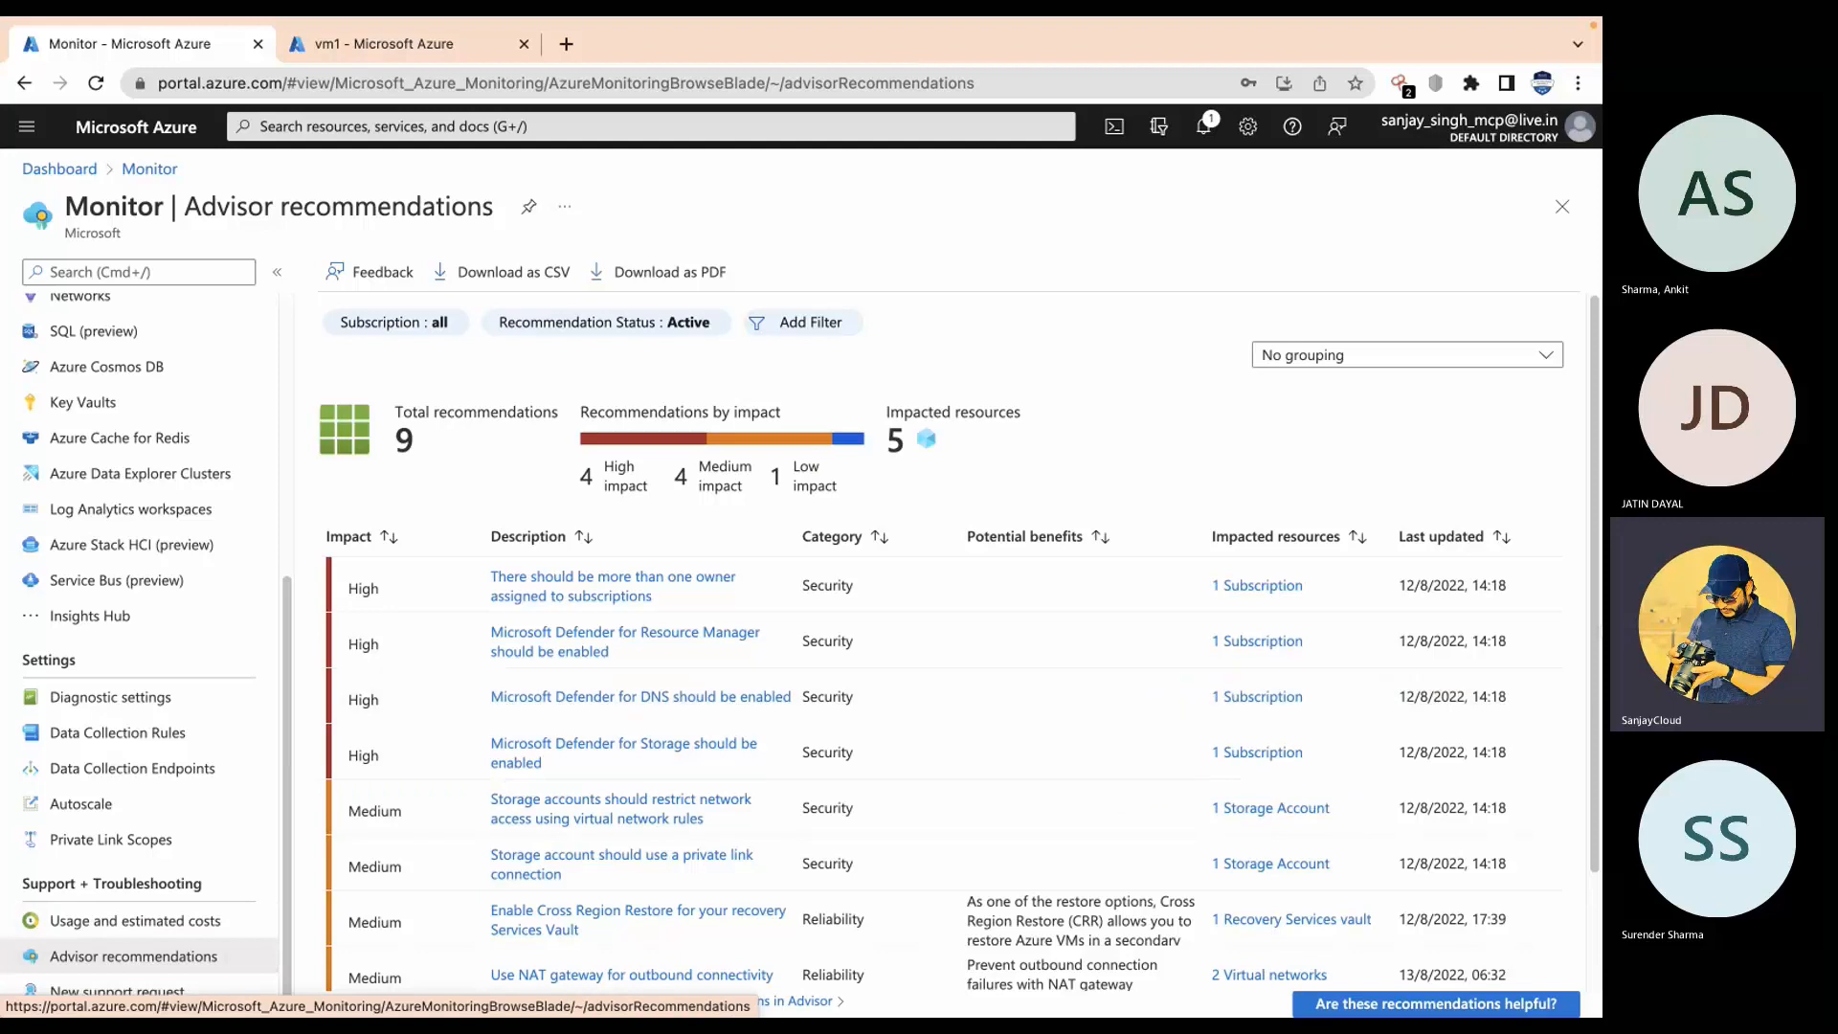
scroll(488, 463, down, 3)
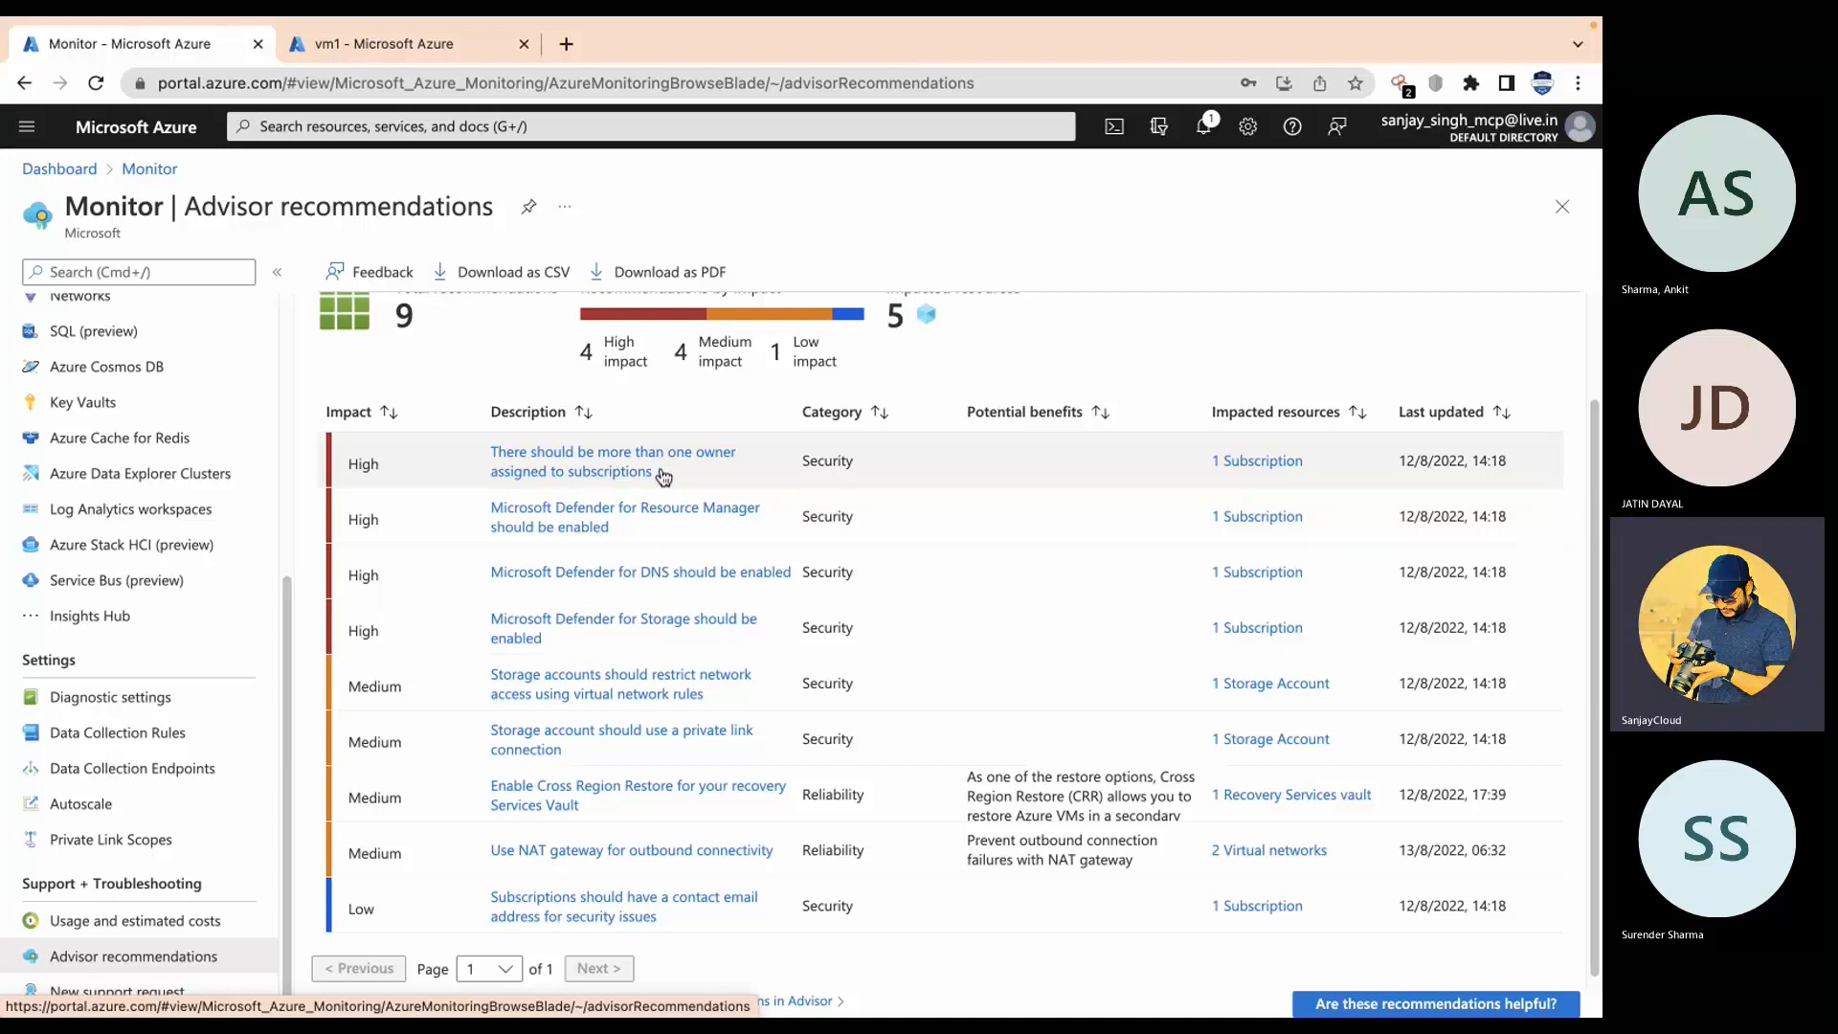
scroll(574, 532, down, 1)
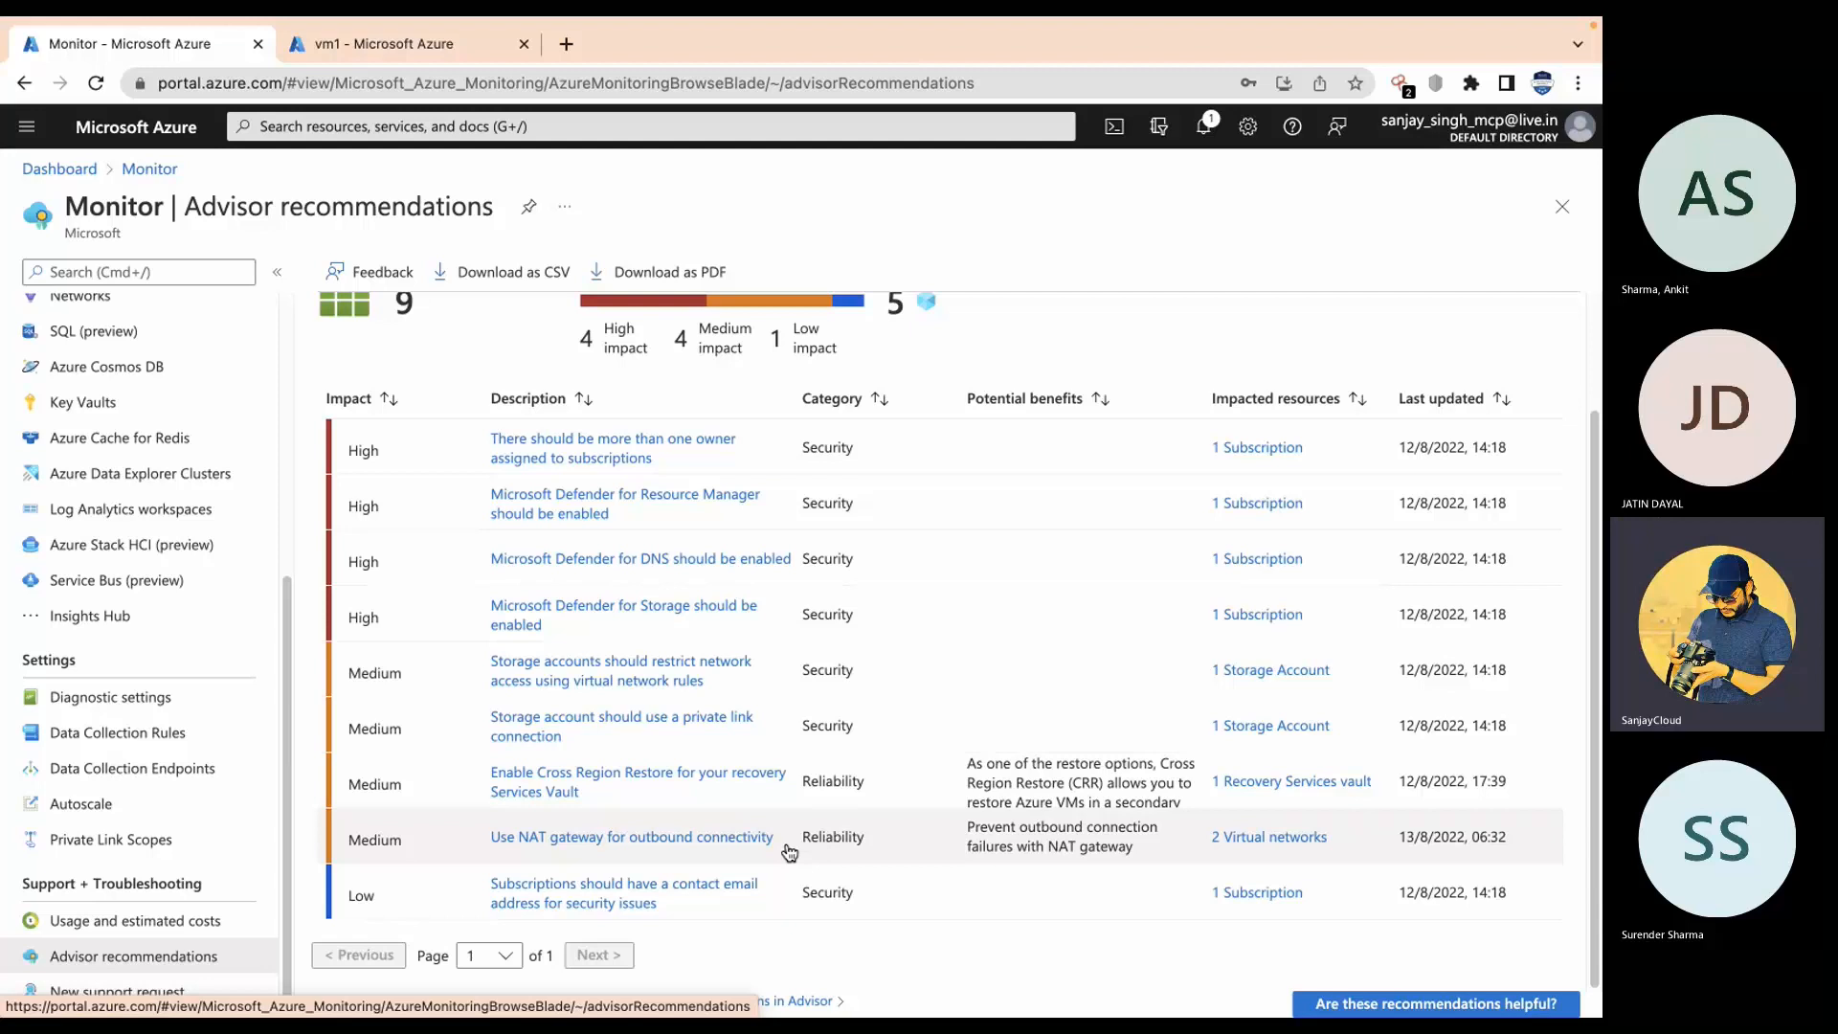
scroll(788, 599, up, 2)
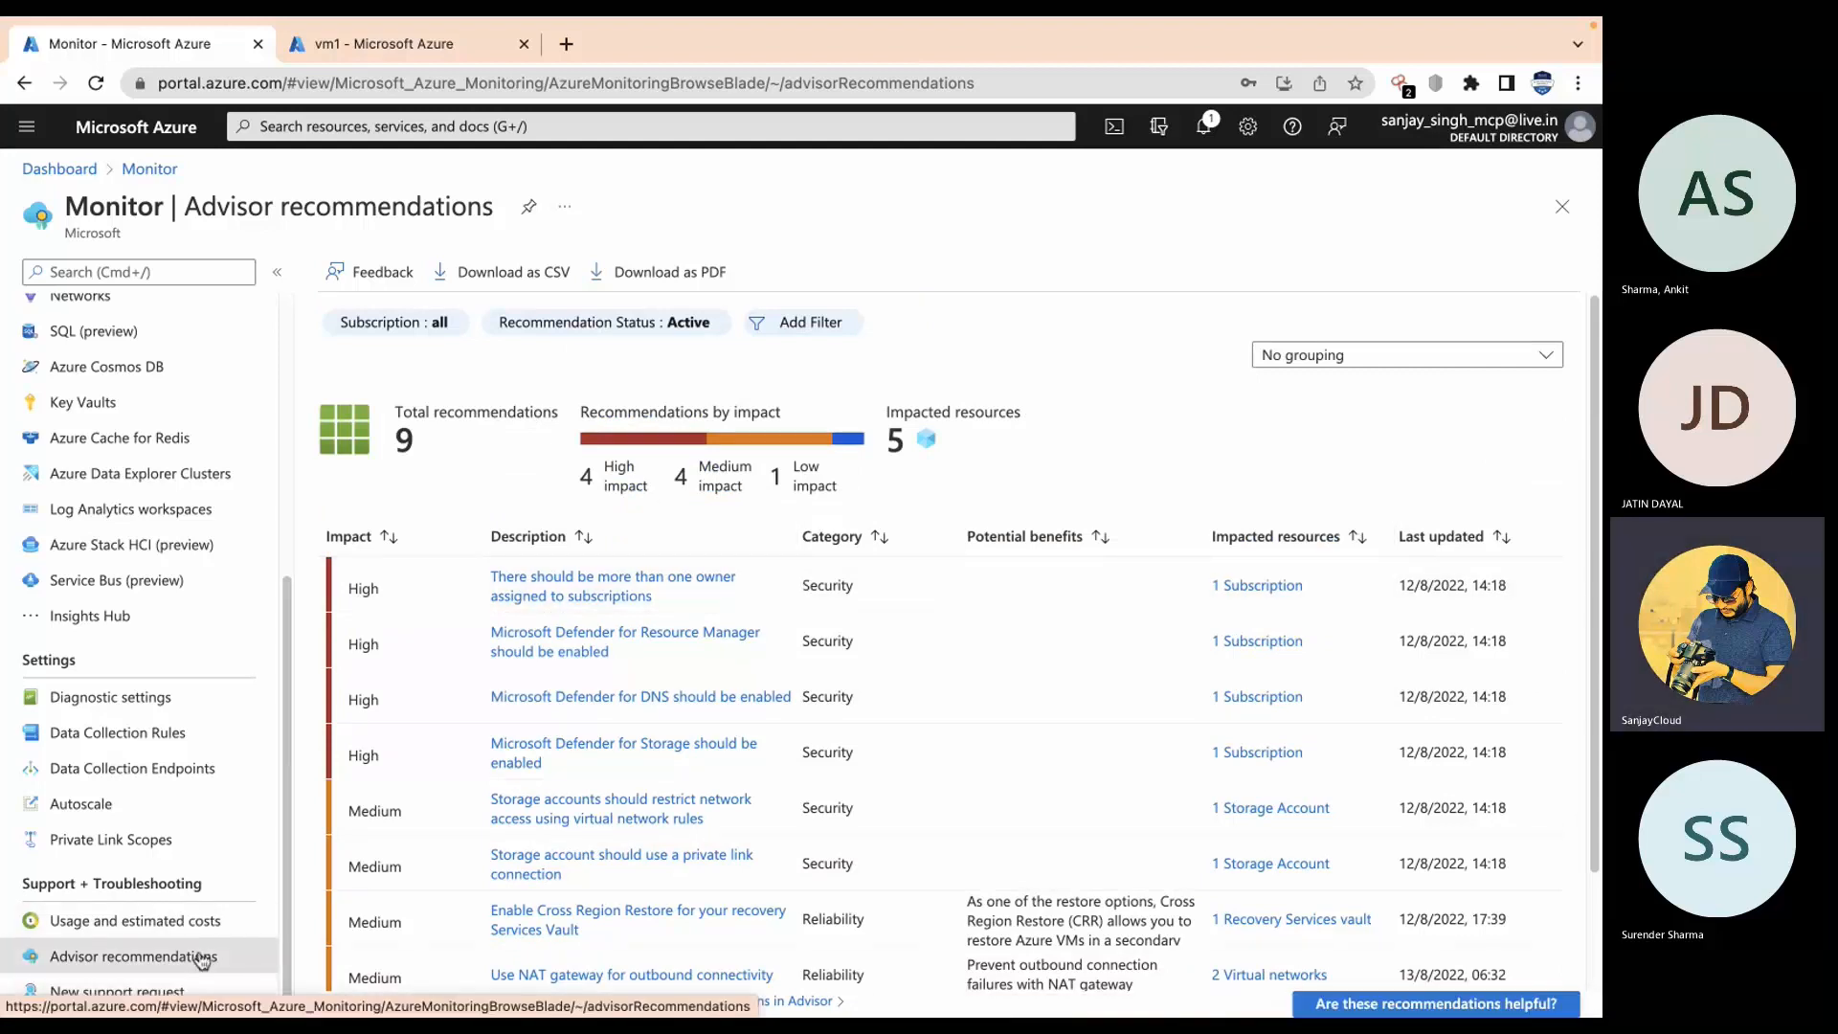
Step: Go back to the dashboard, search 'netw' and open Network Watcher's four regional watchers
click(168, 181)
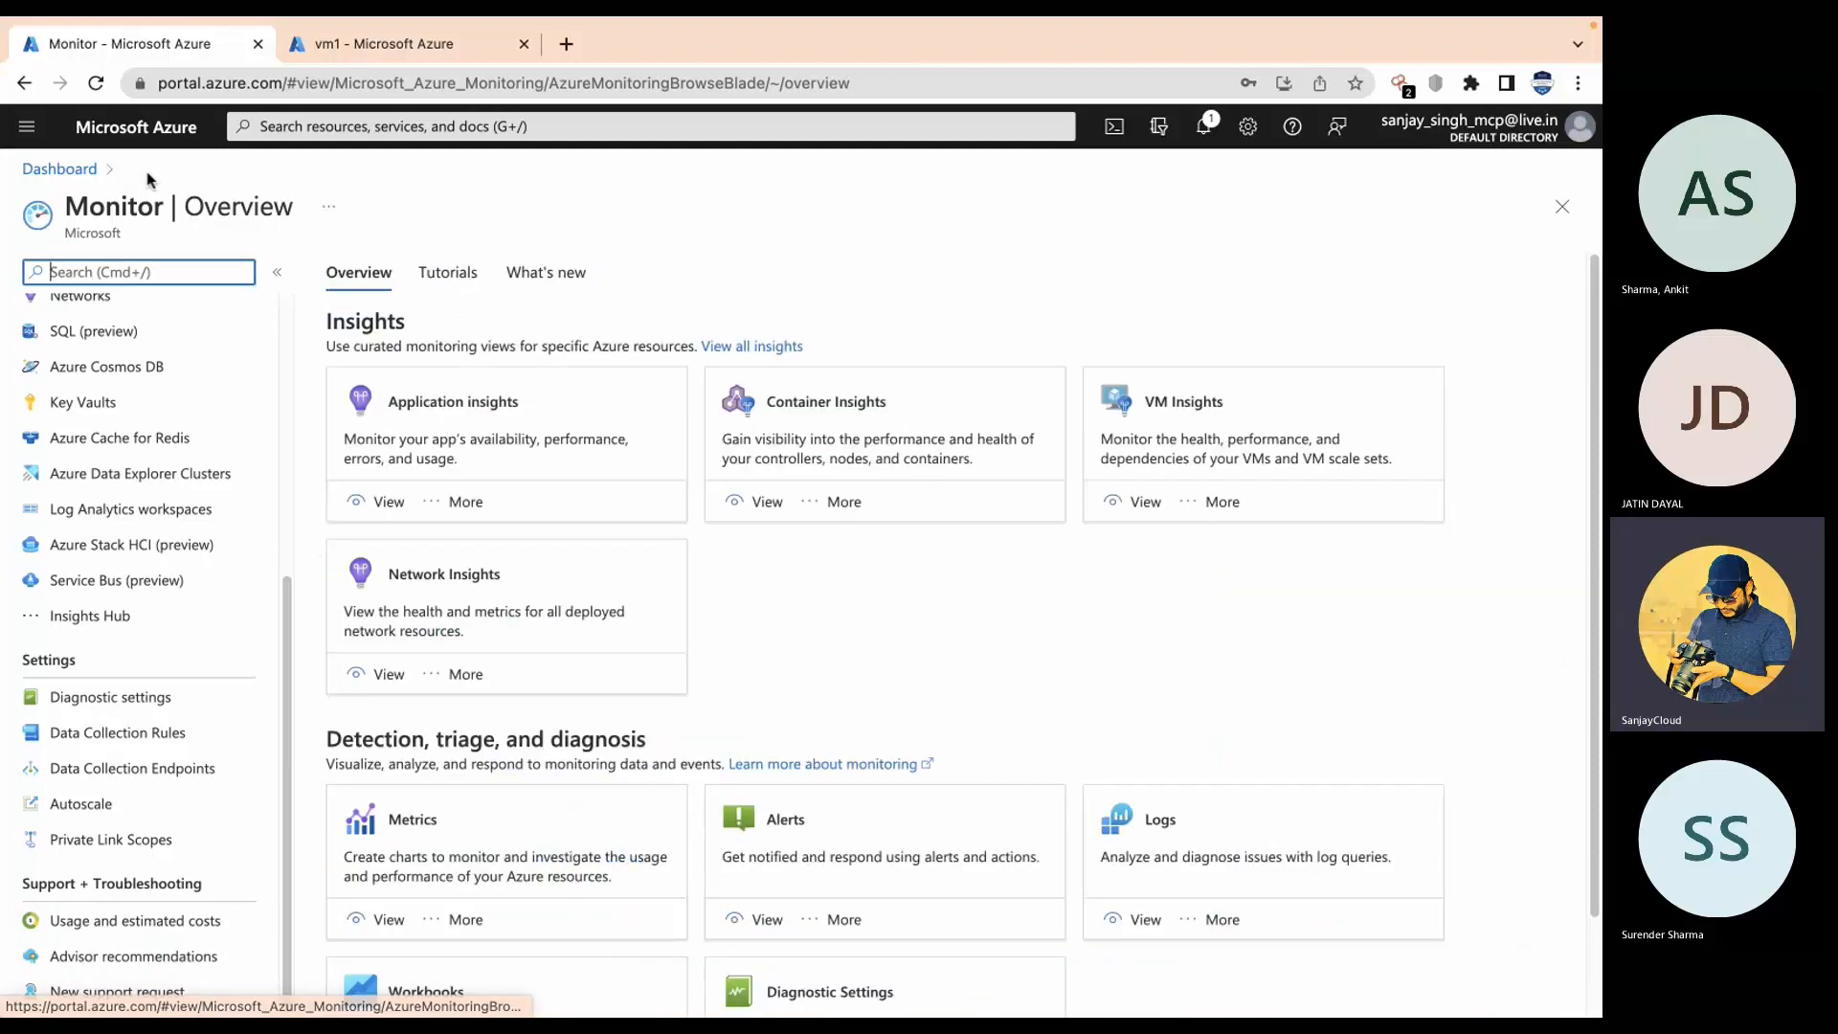
click(40, 172)
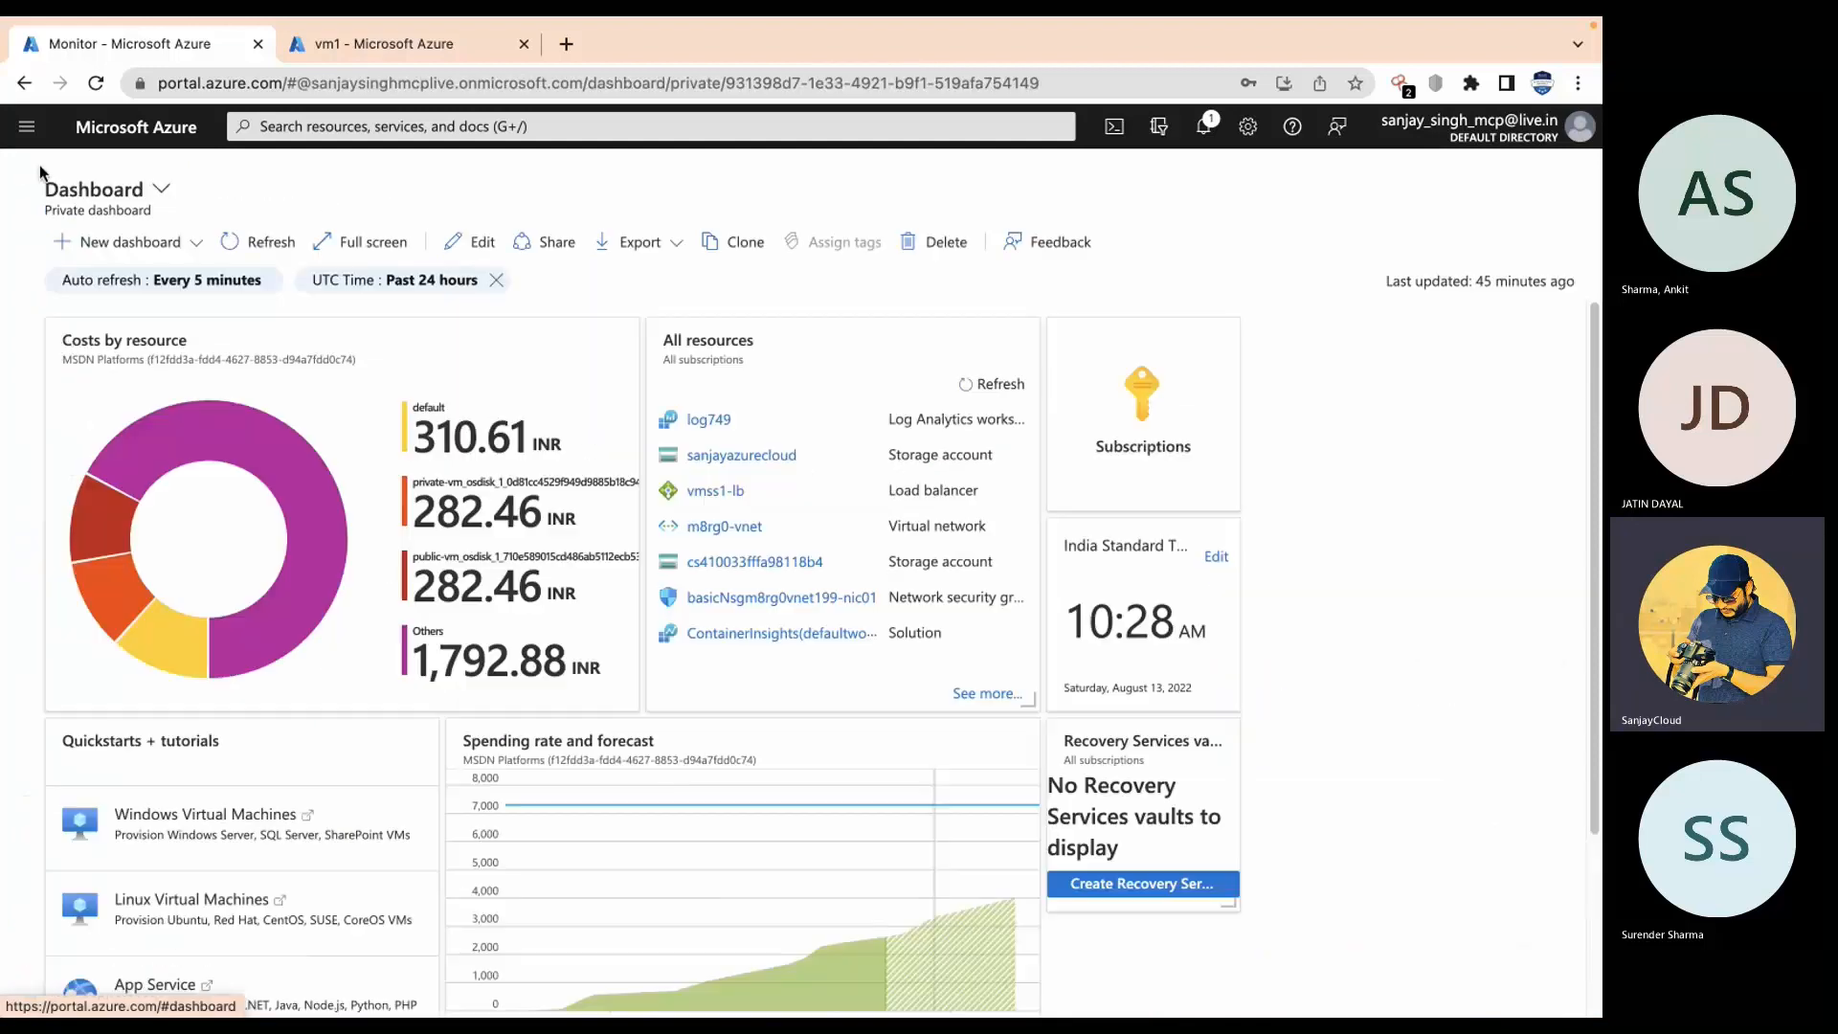
click(775, 123)
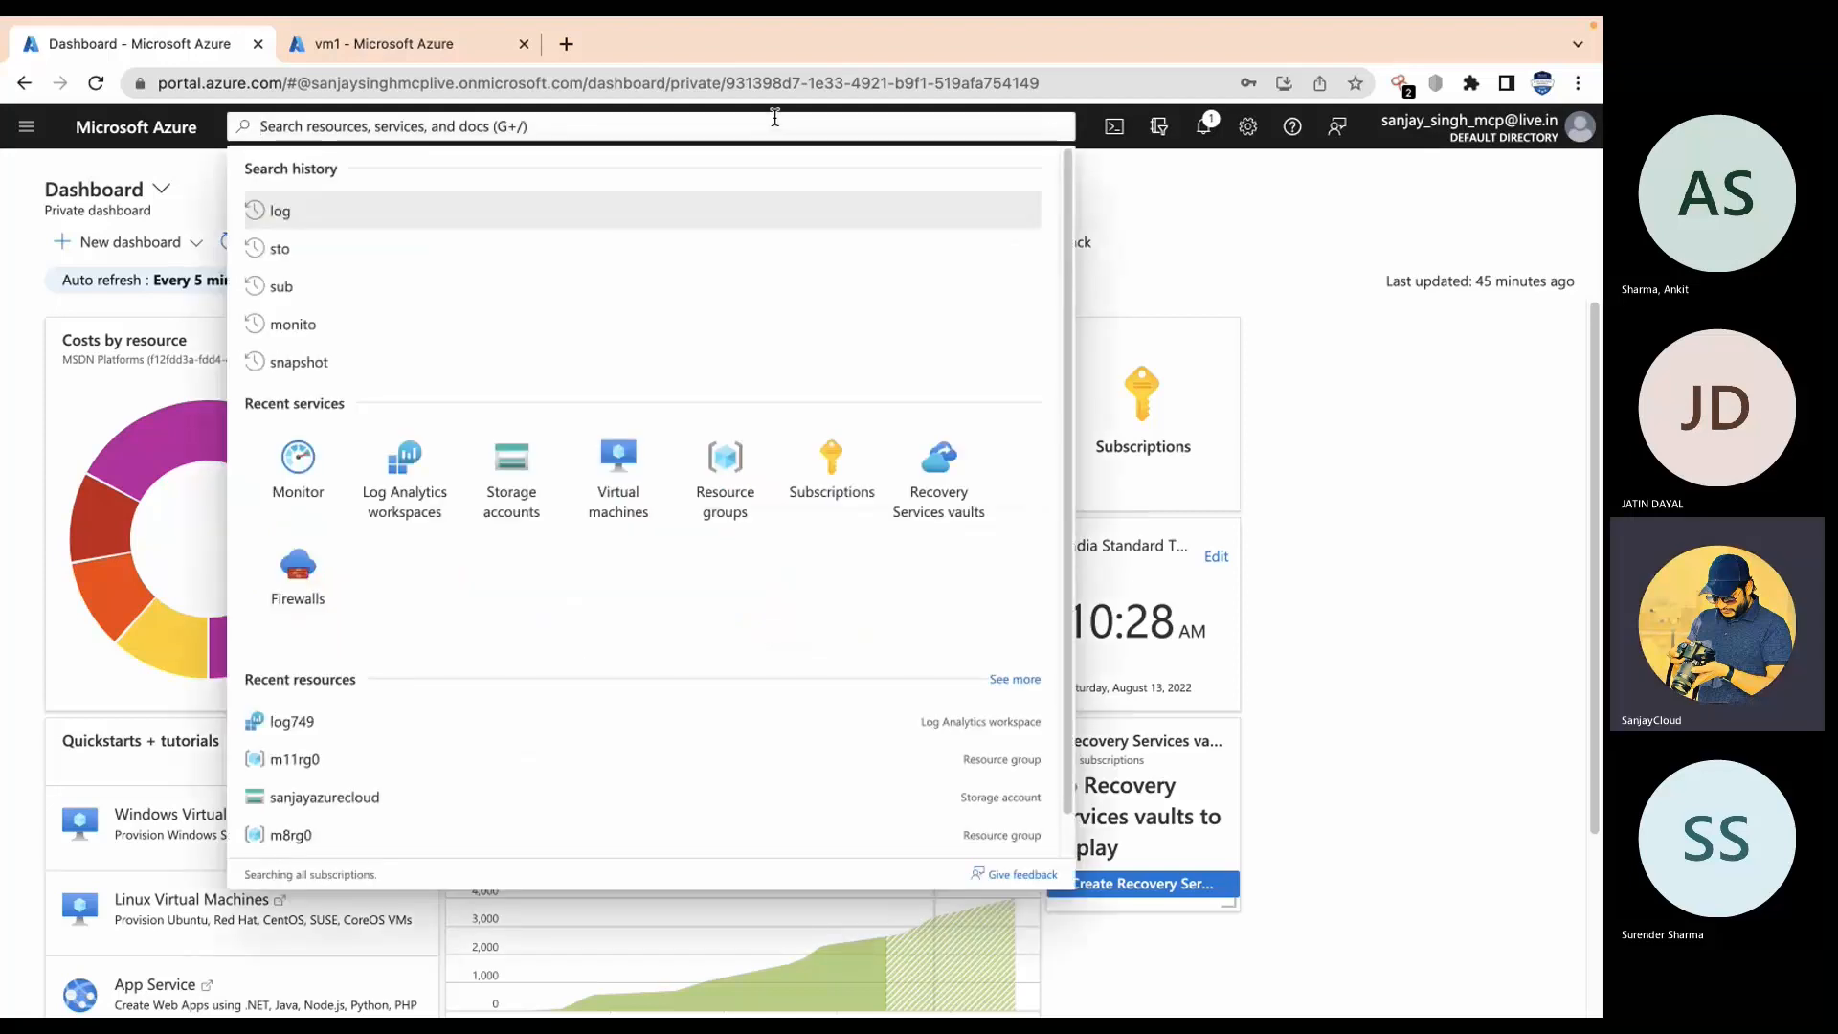
text(netwi)
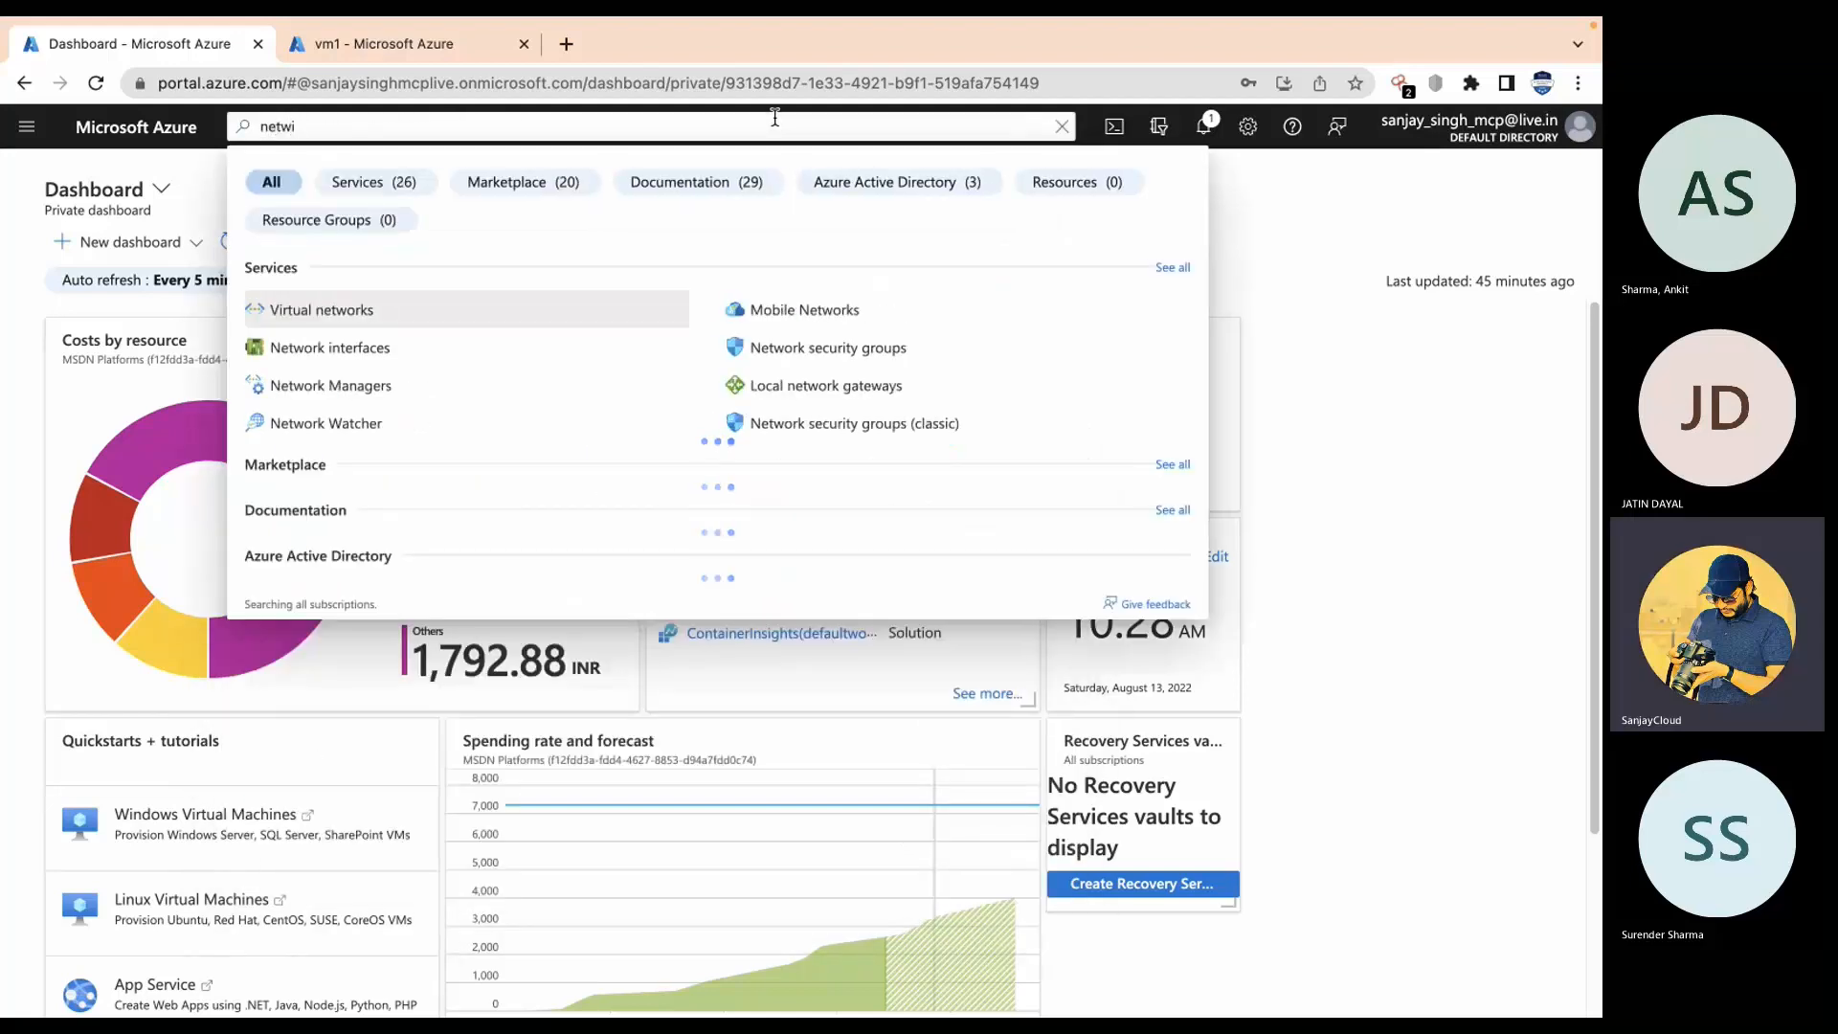
click(418, 424)
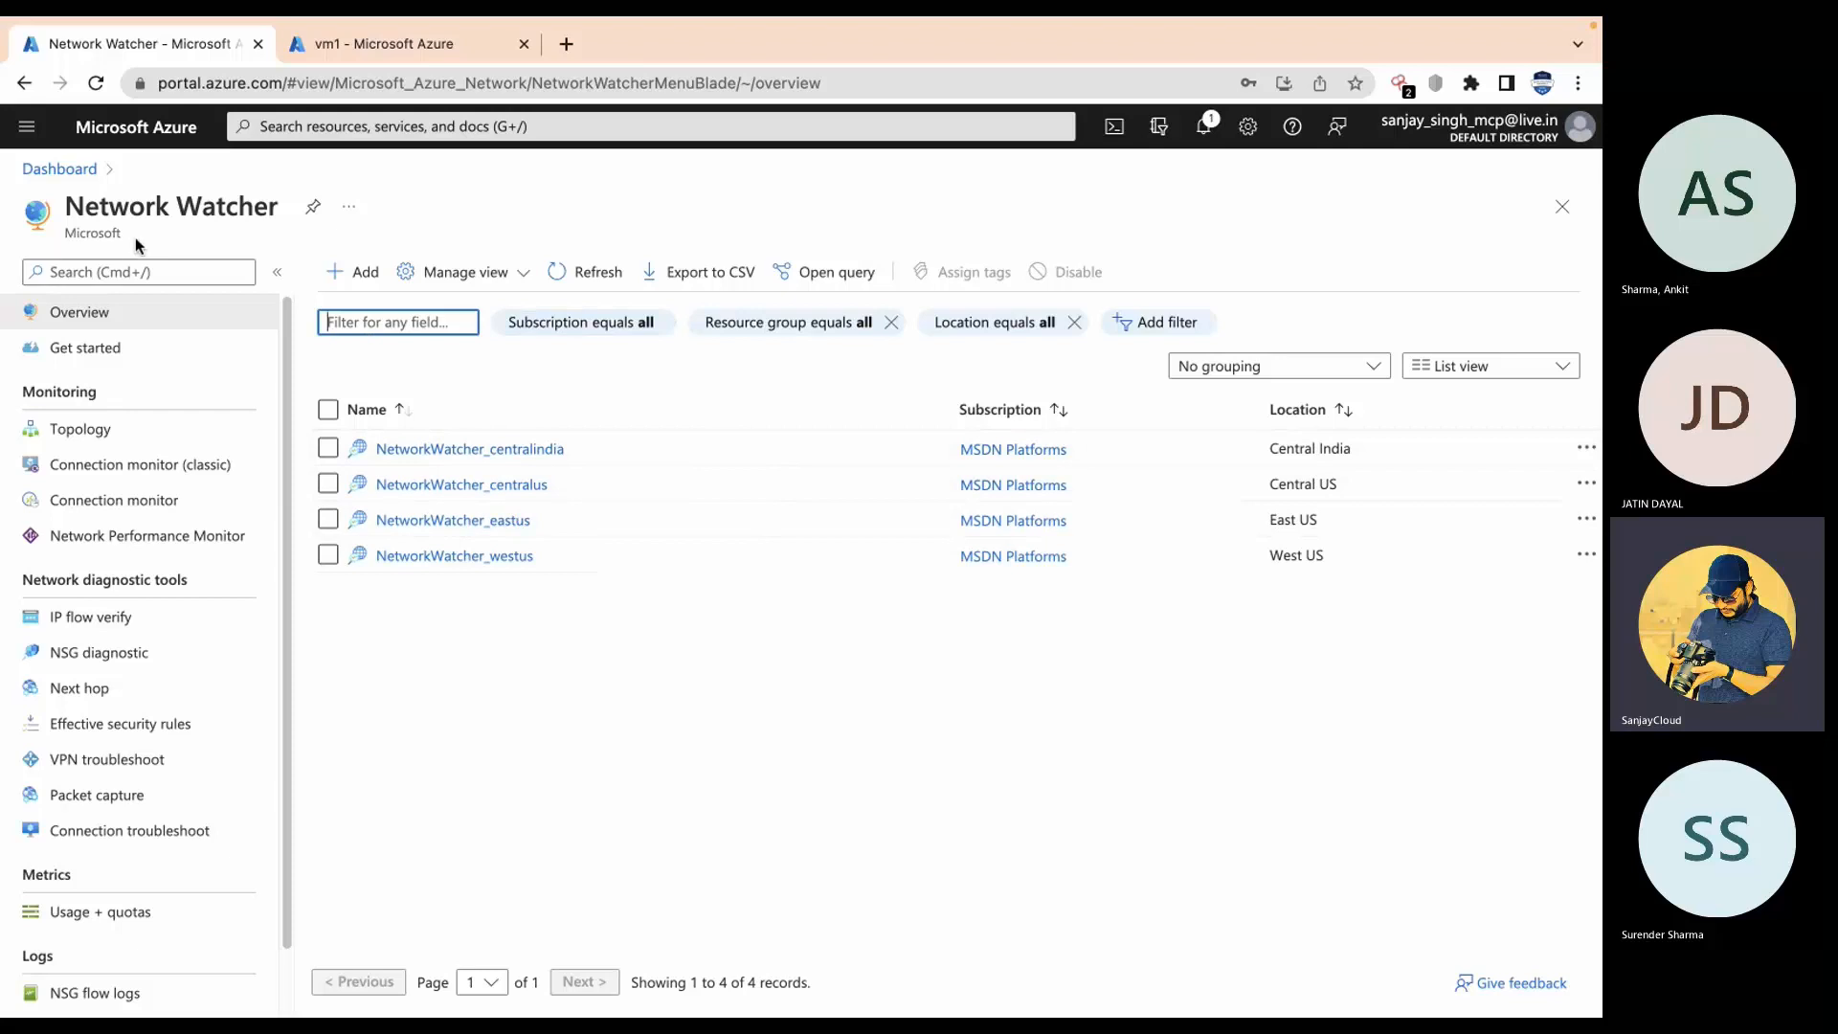
Step: Show the Topology for resource group m11rg0 and virtual network m11rg0-vnet
scroll(280, 565, down, 1)
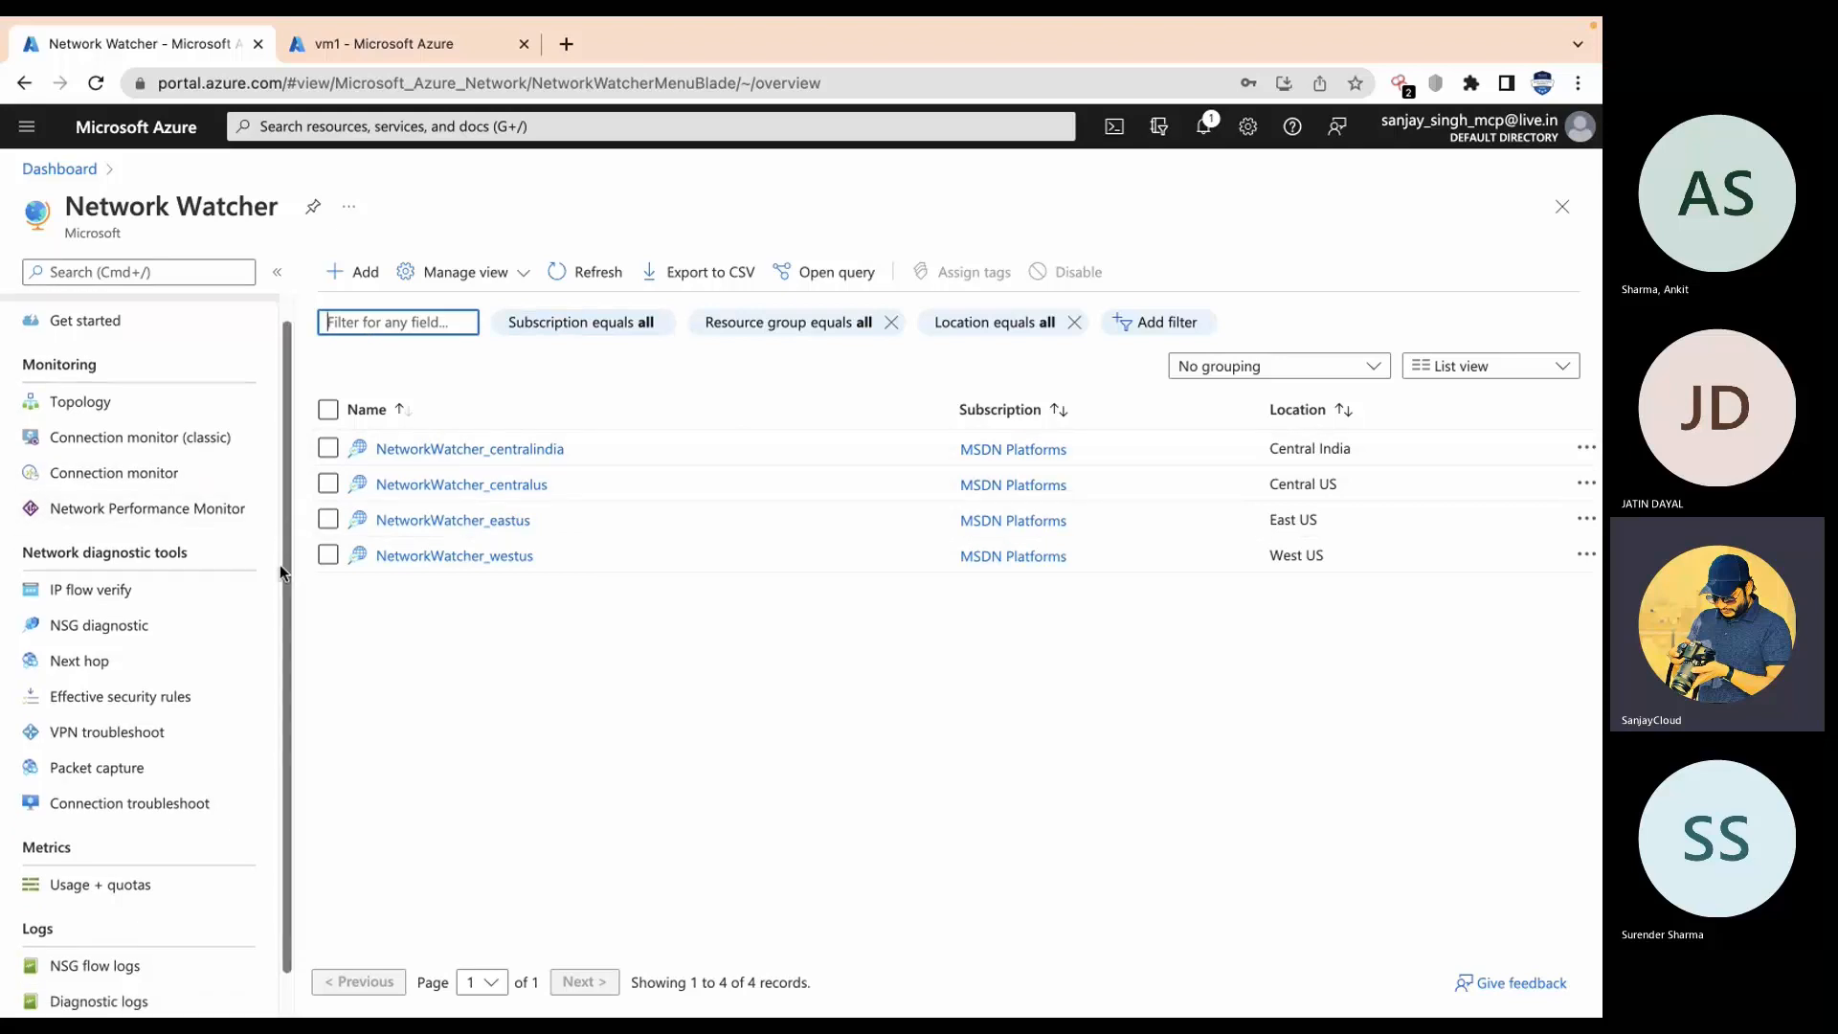
click(99, 403)
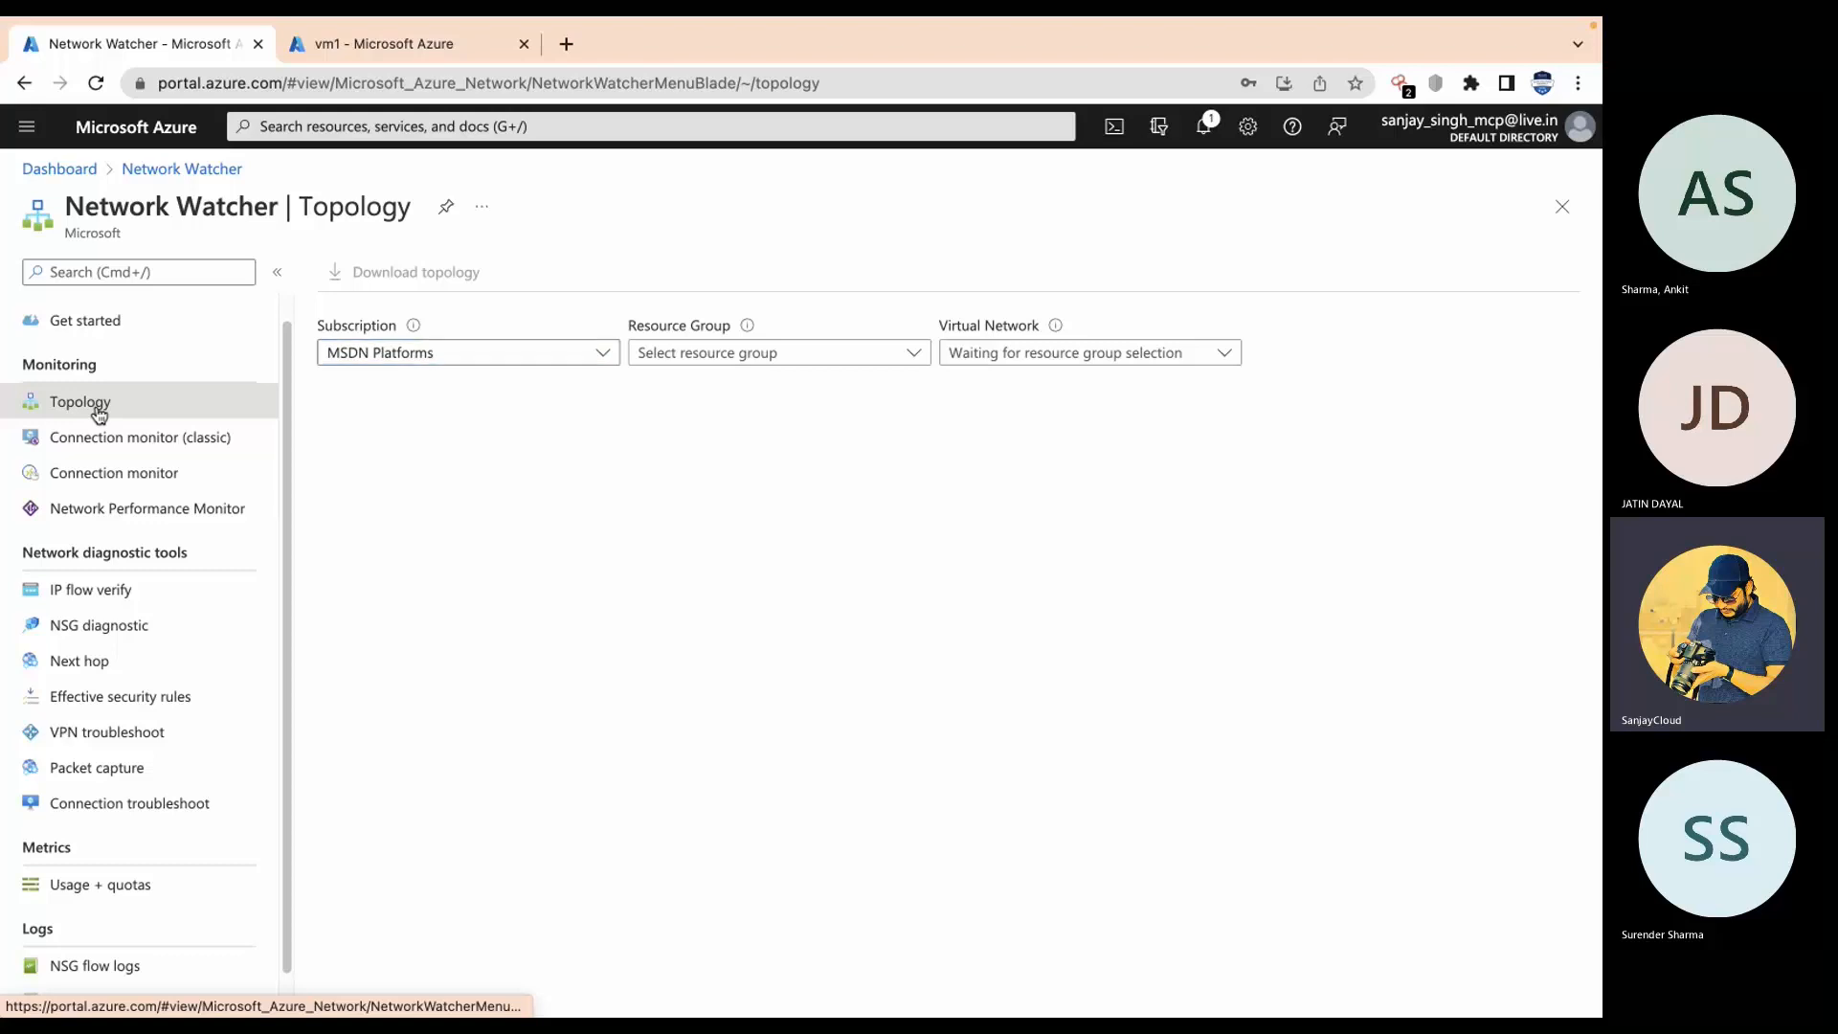
click(841, 356)
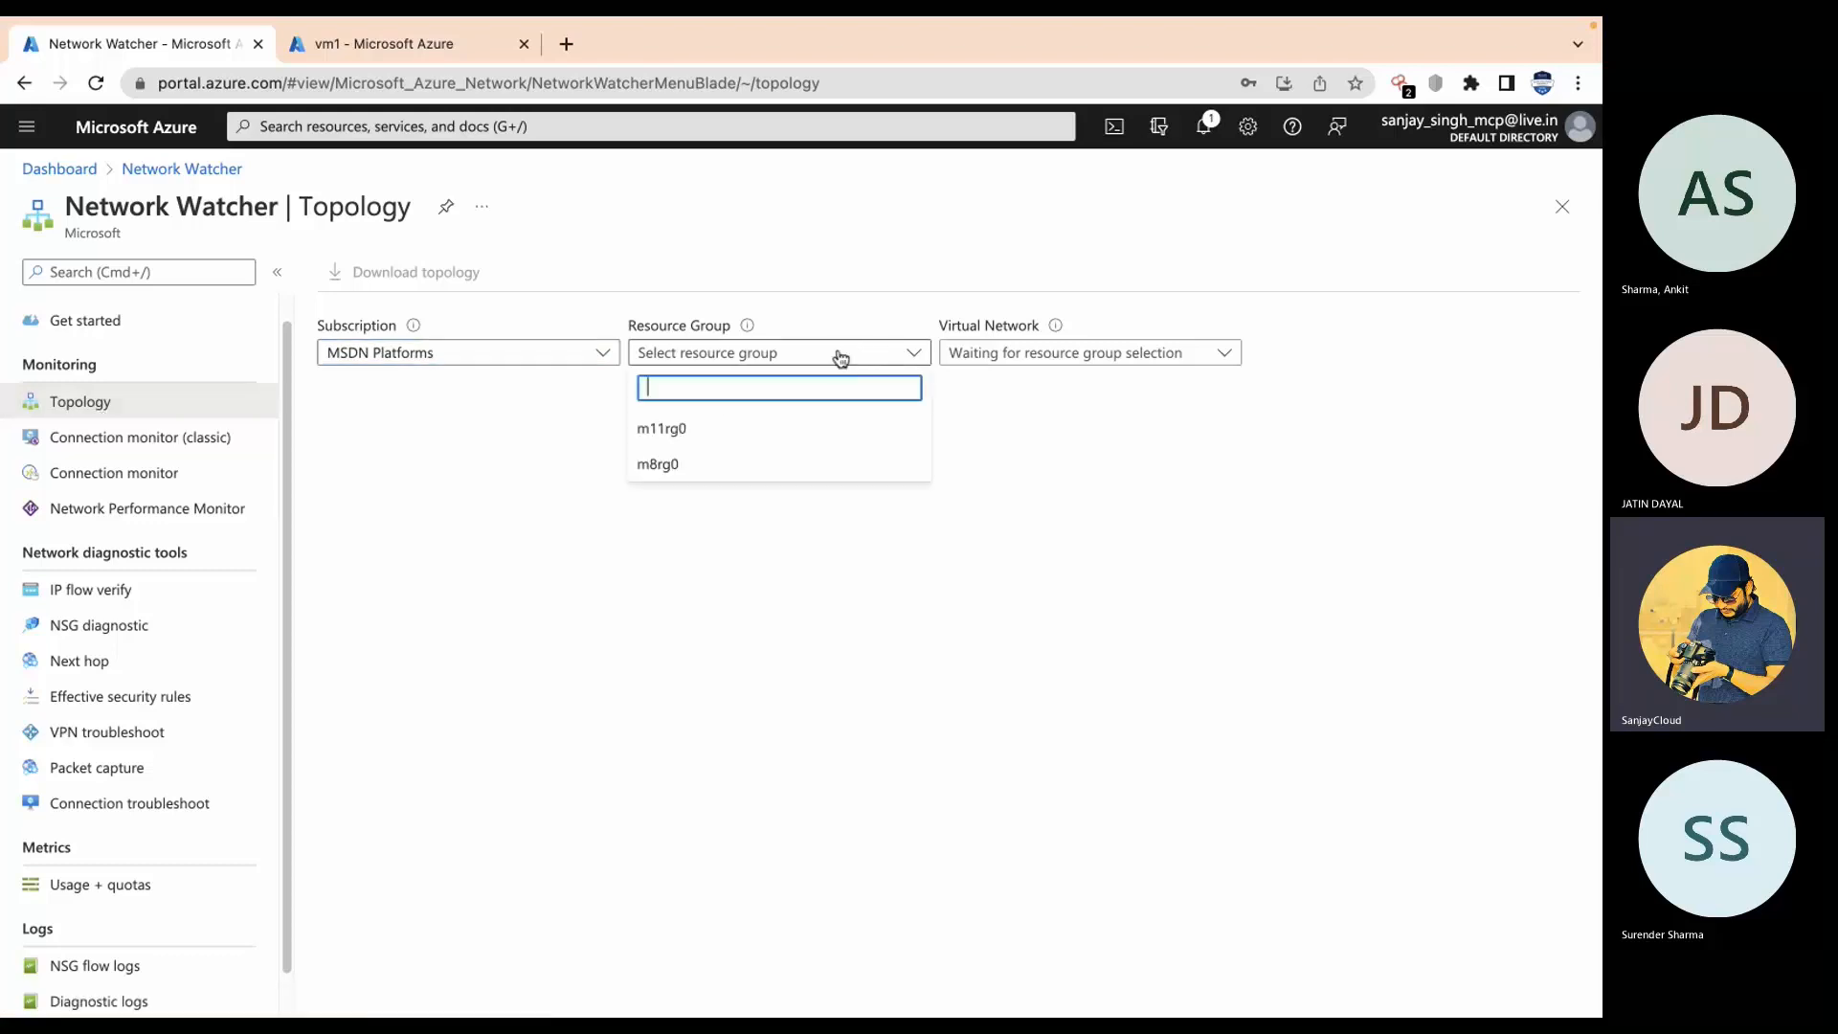
click(716, 428)
click(1120, 354)
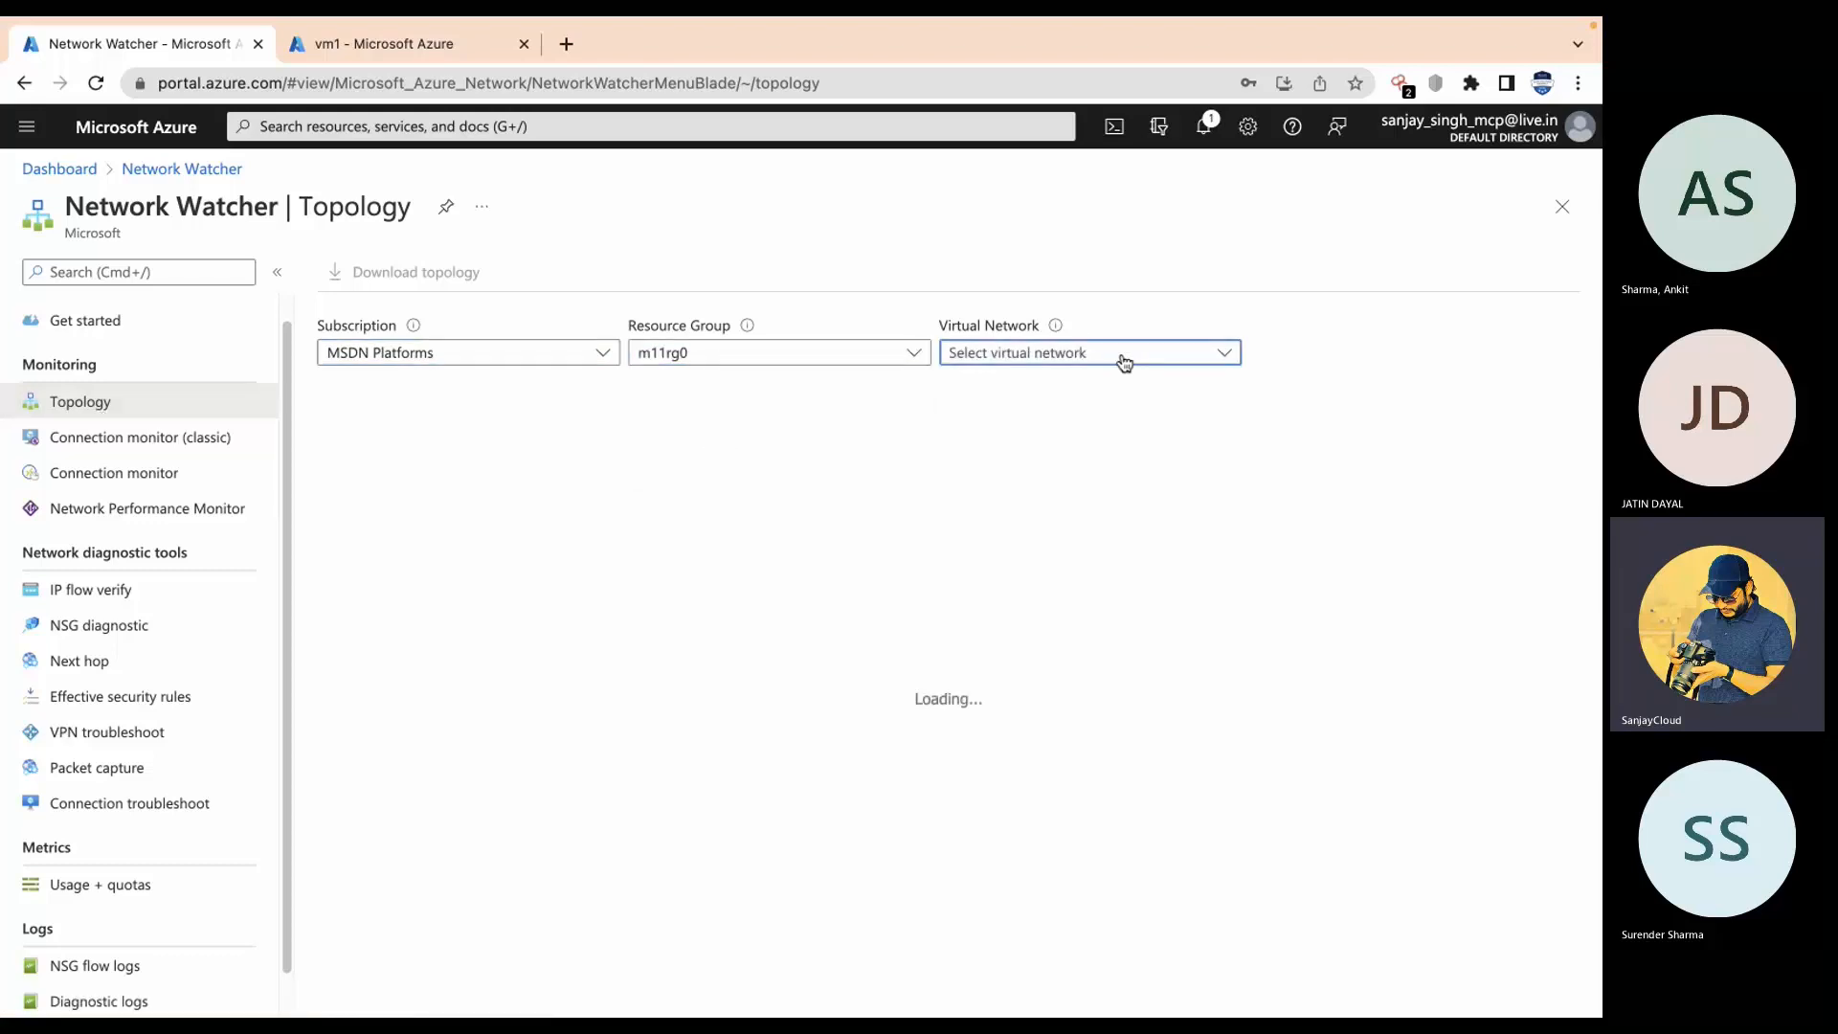
click(1015, 427)
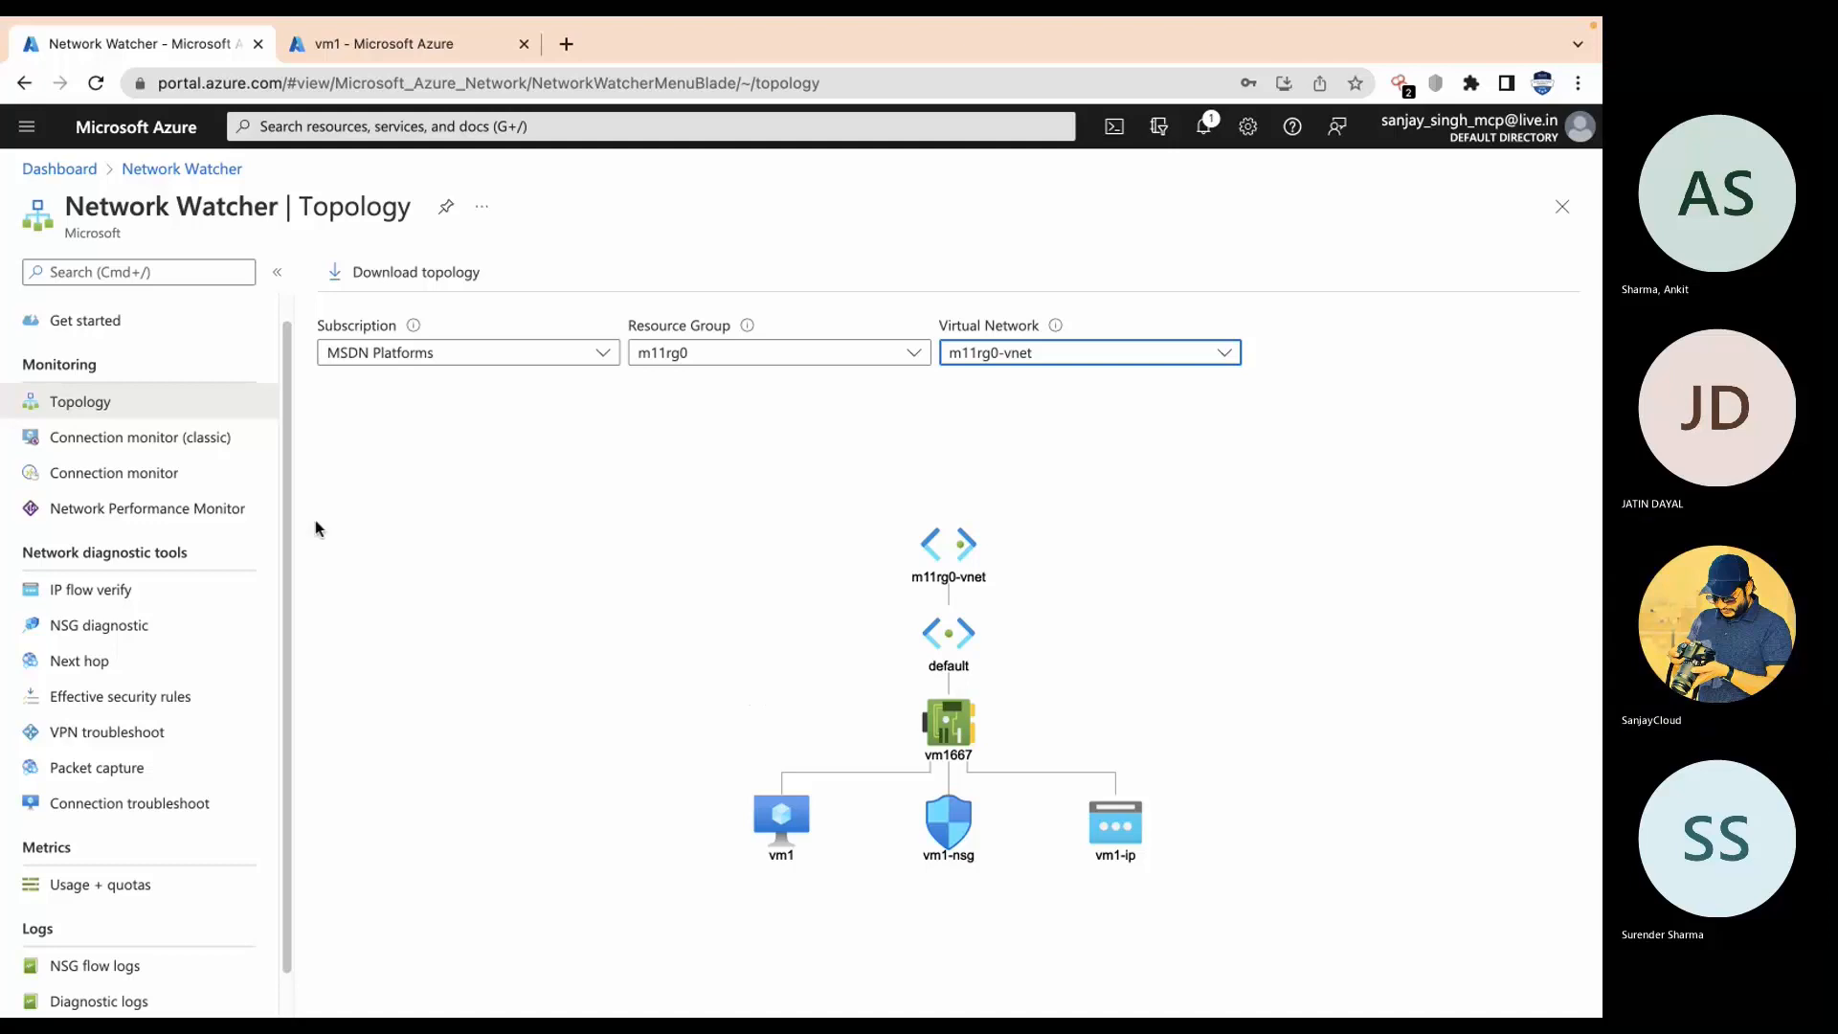
scroll(142, 495, down, 1)
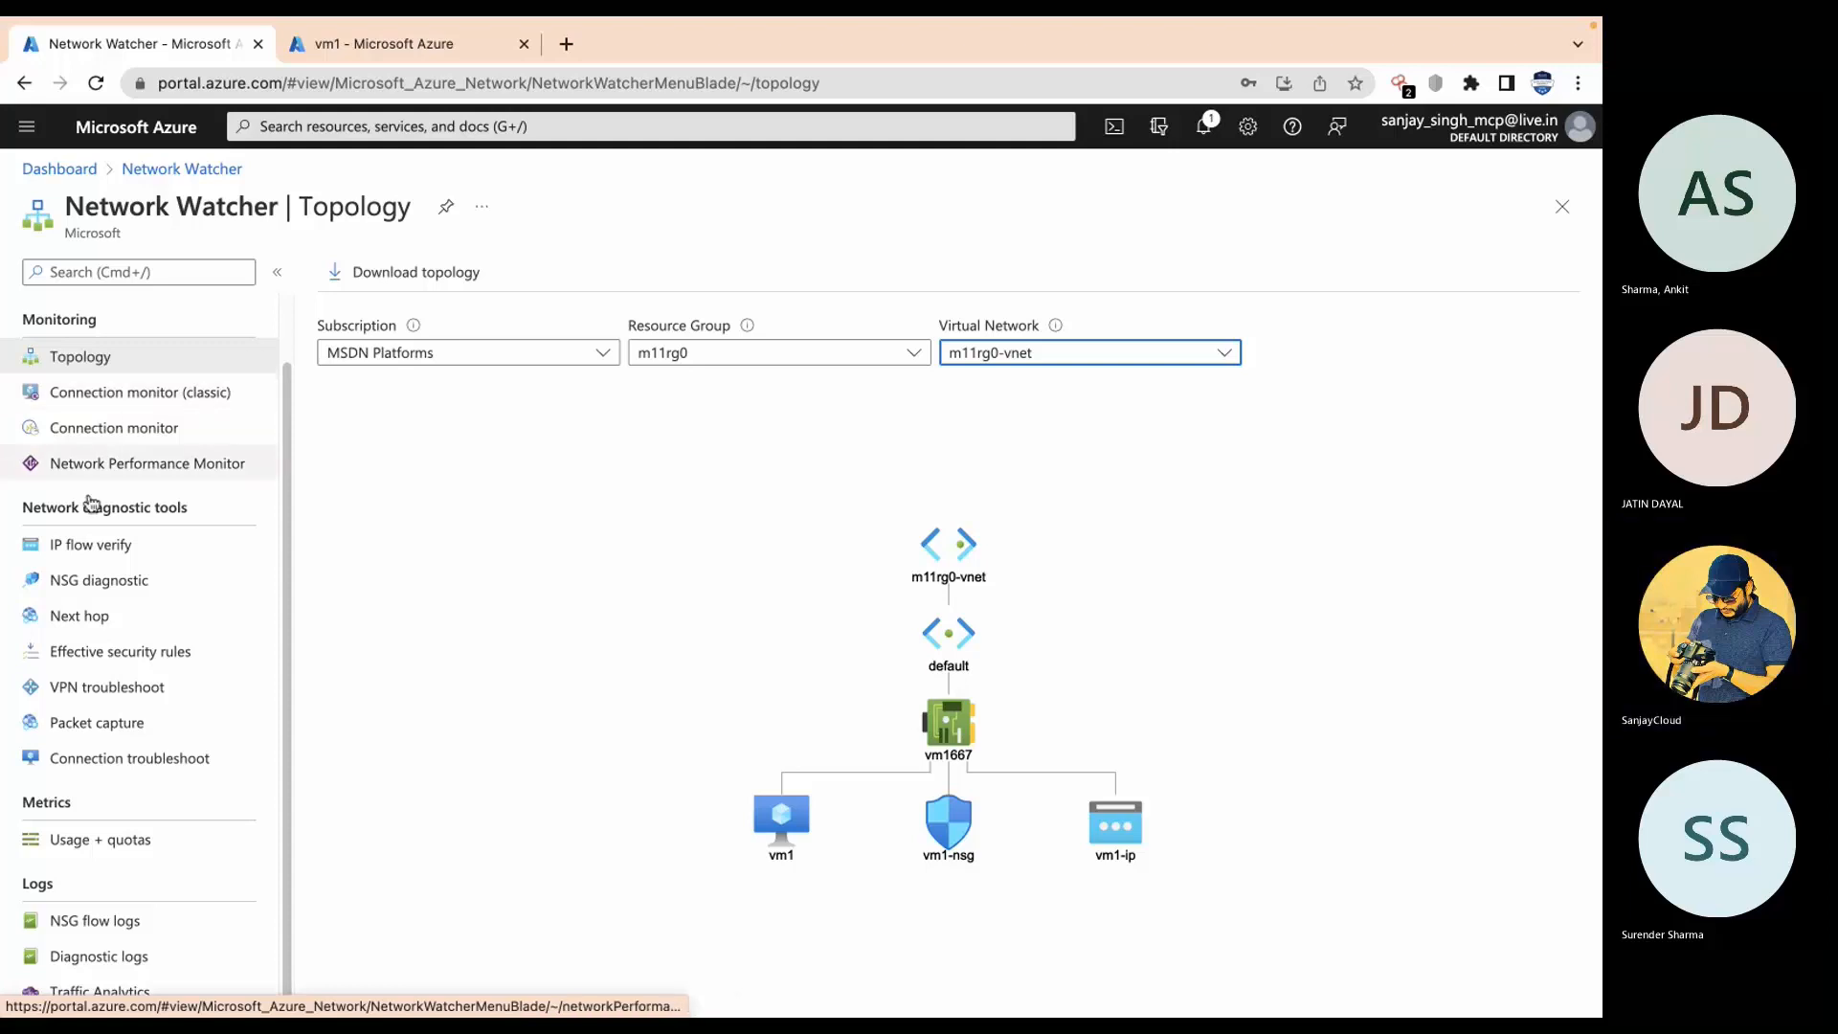
Step: Fill in IP flow verify for vm1: TCP inbound, local IP 10.0.0.4, local port 80
click(81, 560)
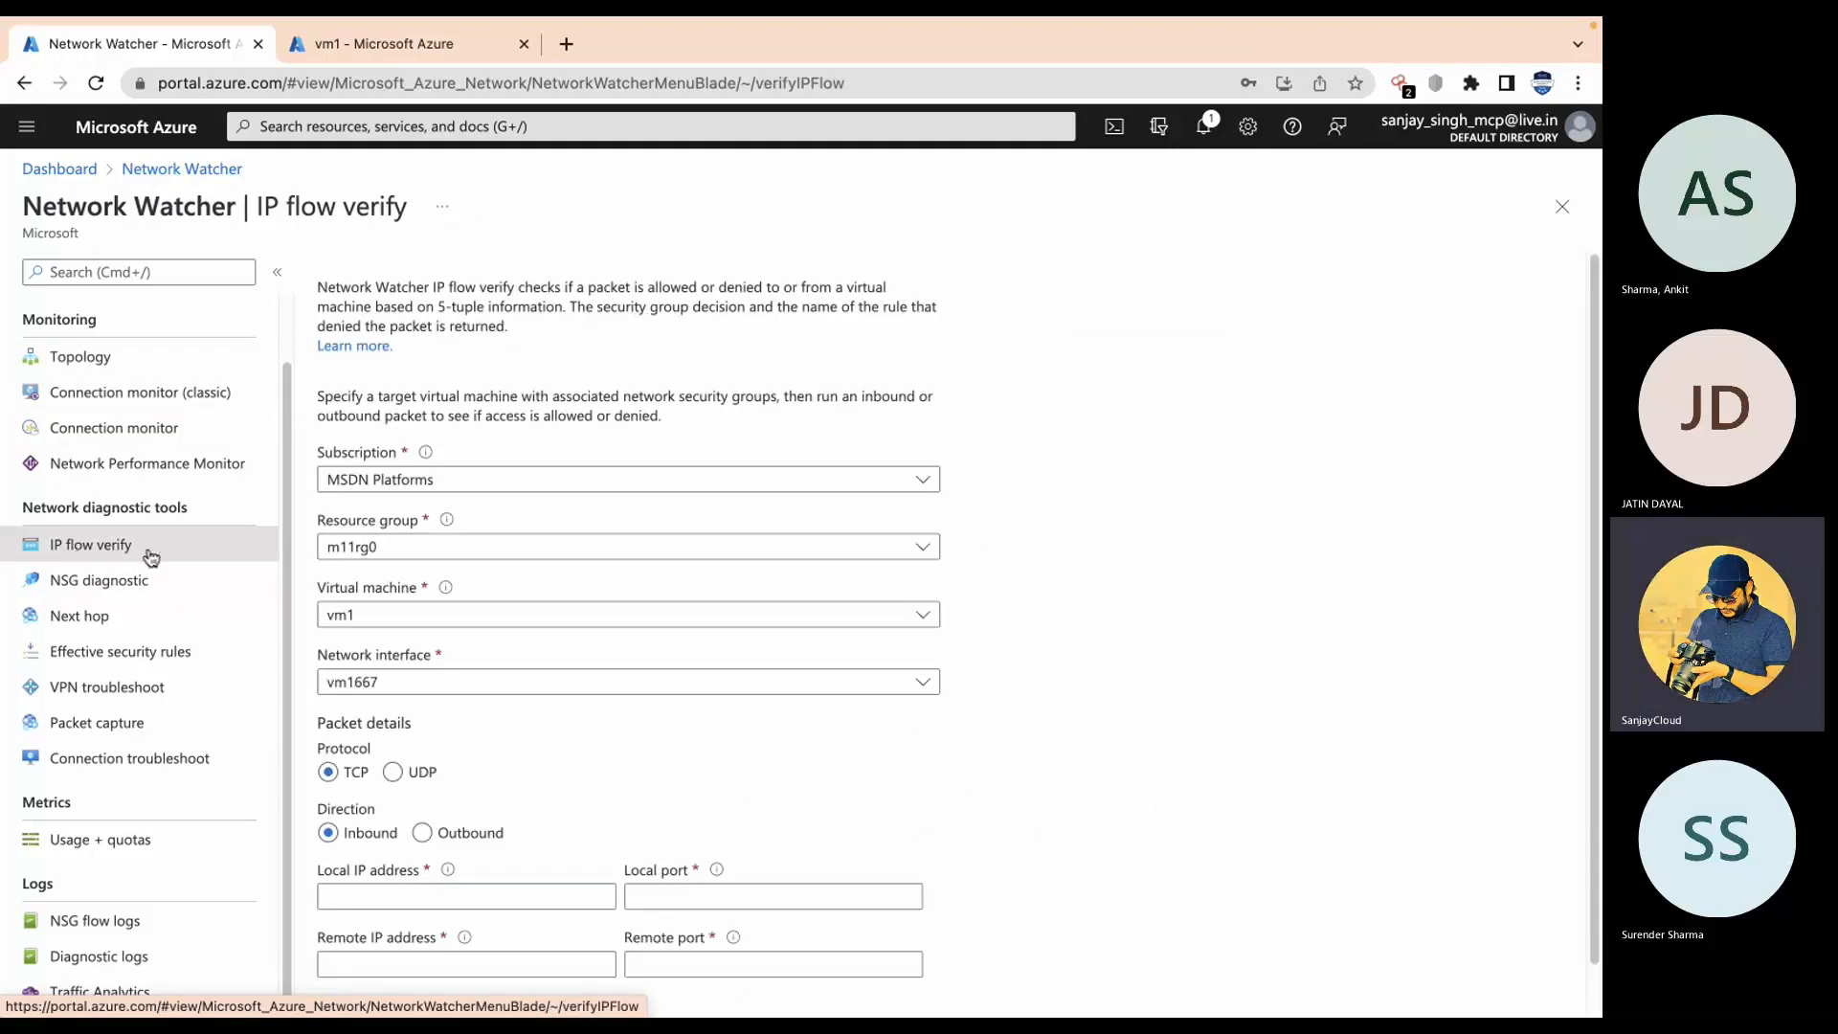
scroll(593, 748, down, 1)
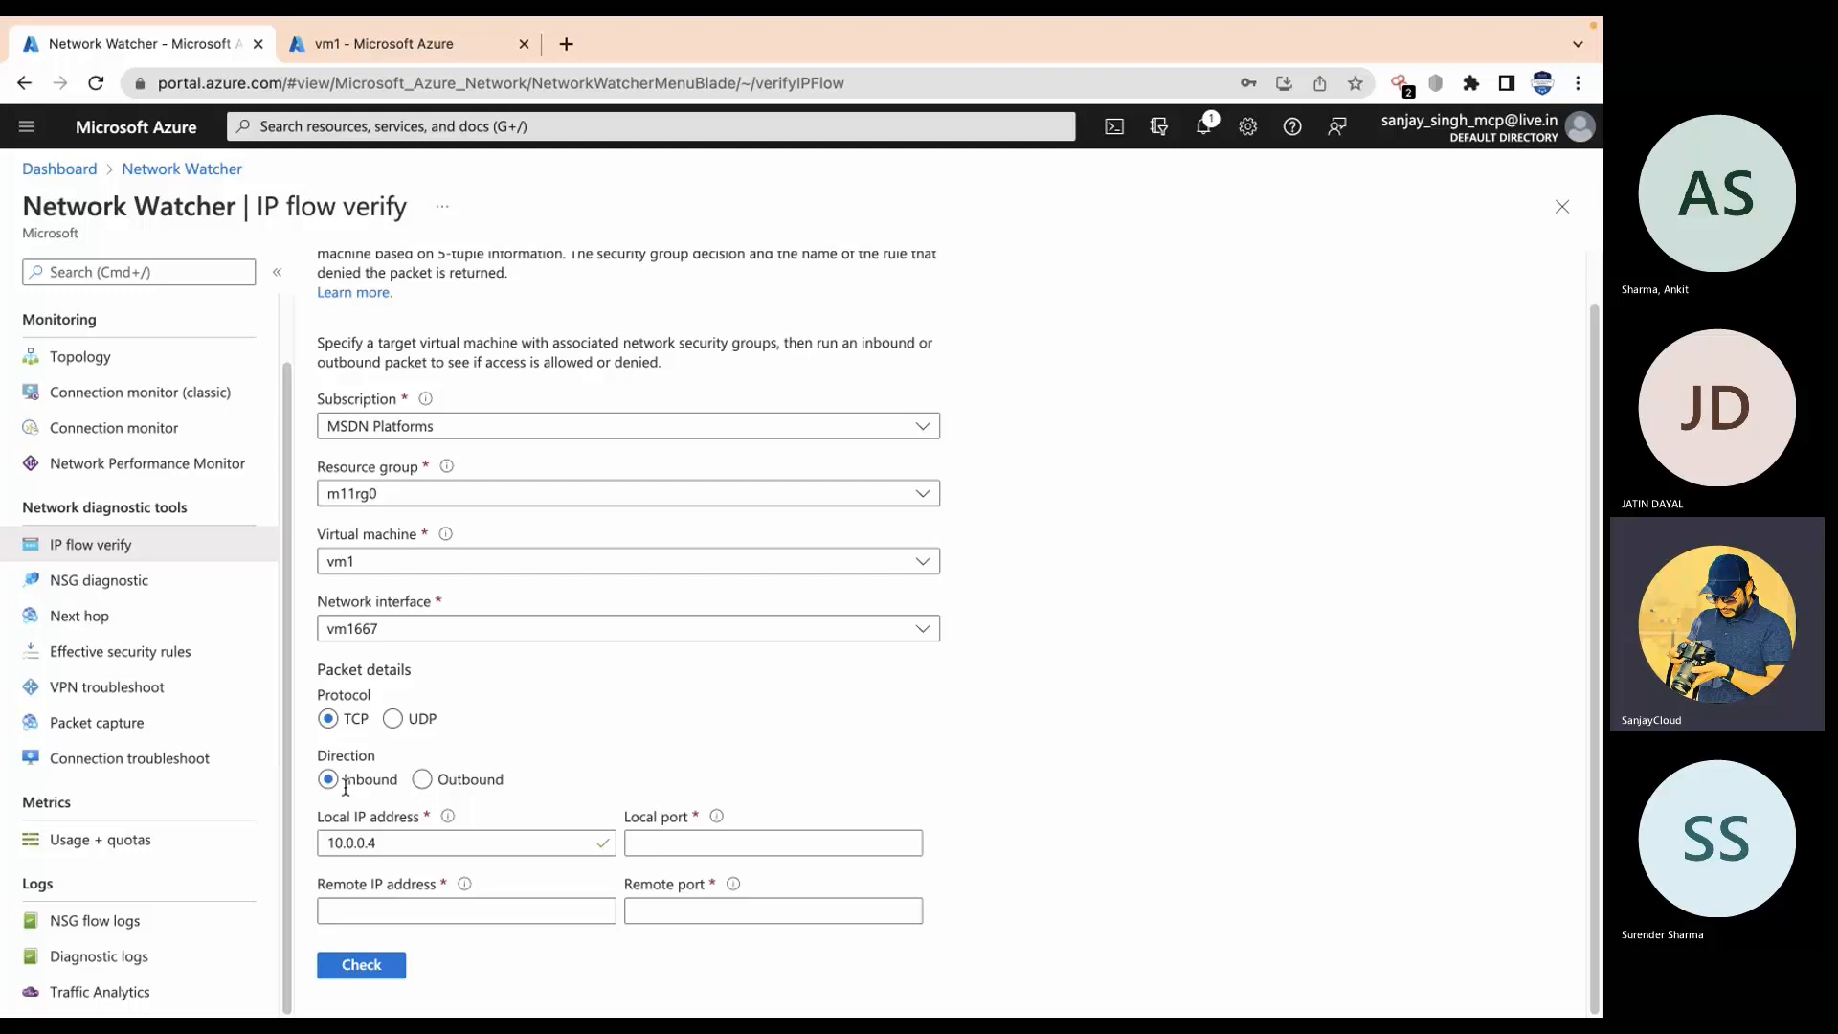
drag(460, 846, 313, 846)
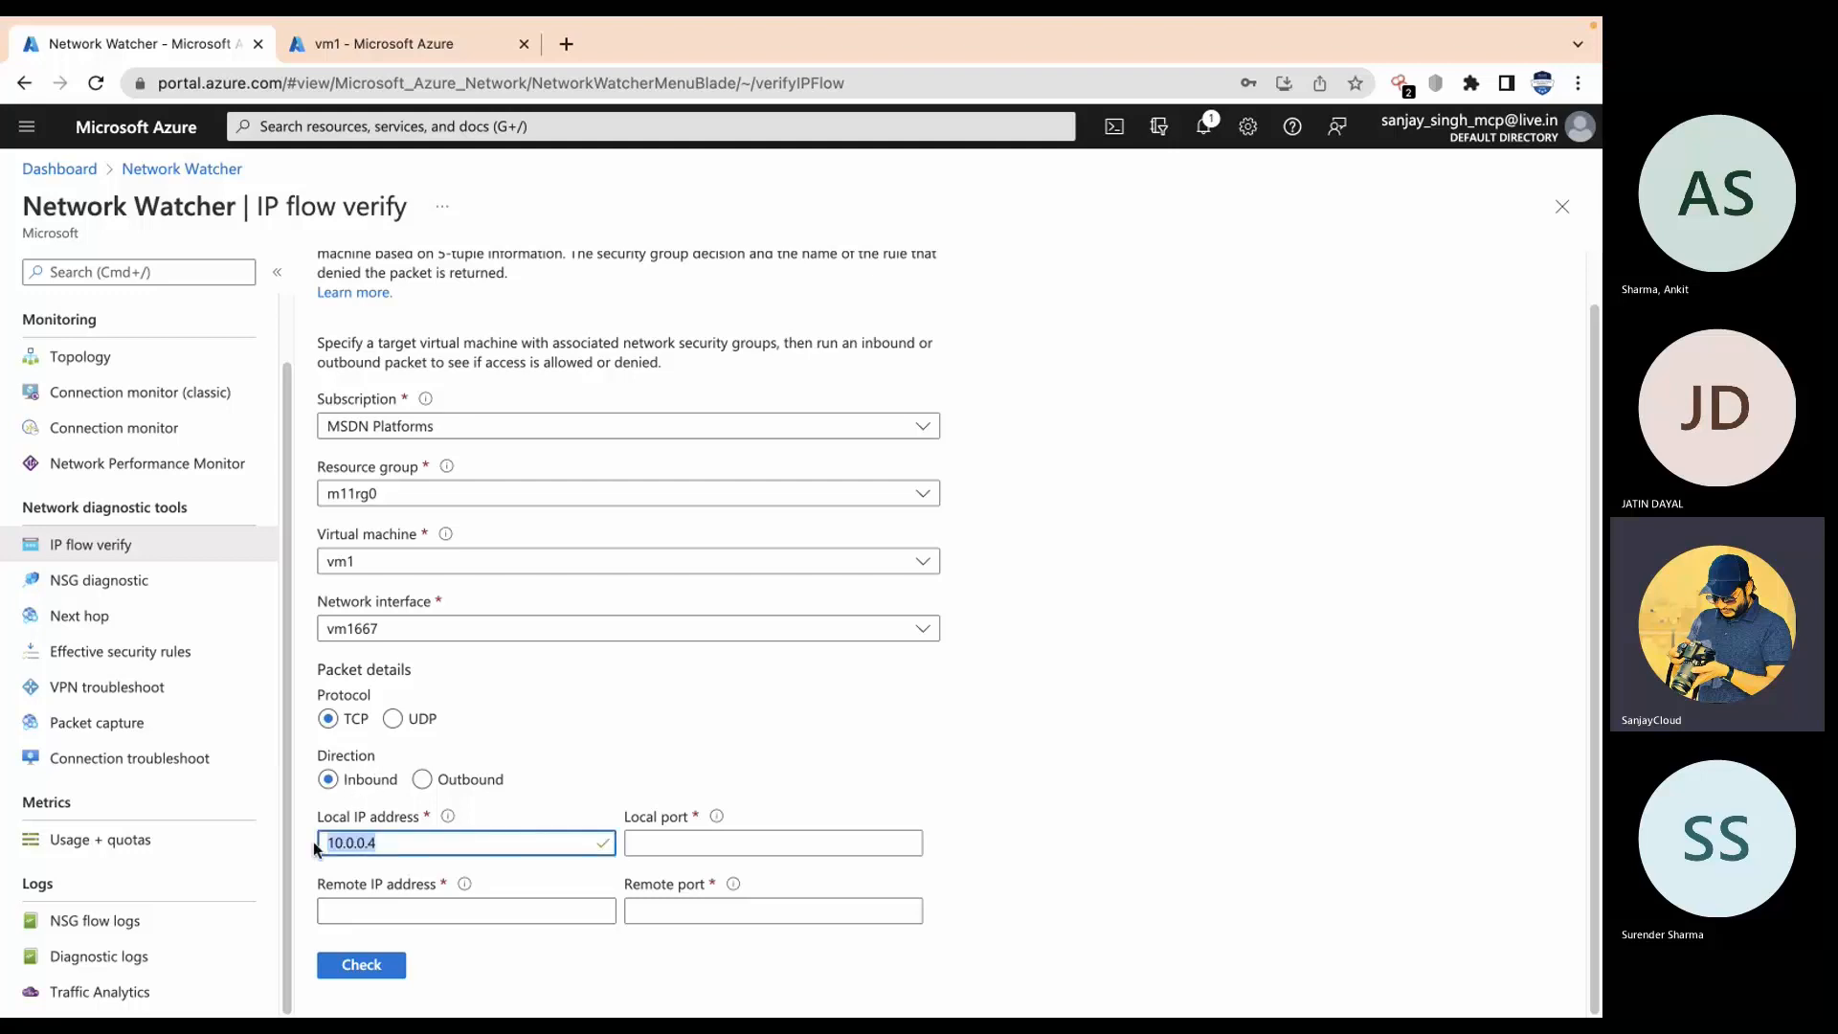
click(695, 834)
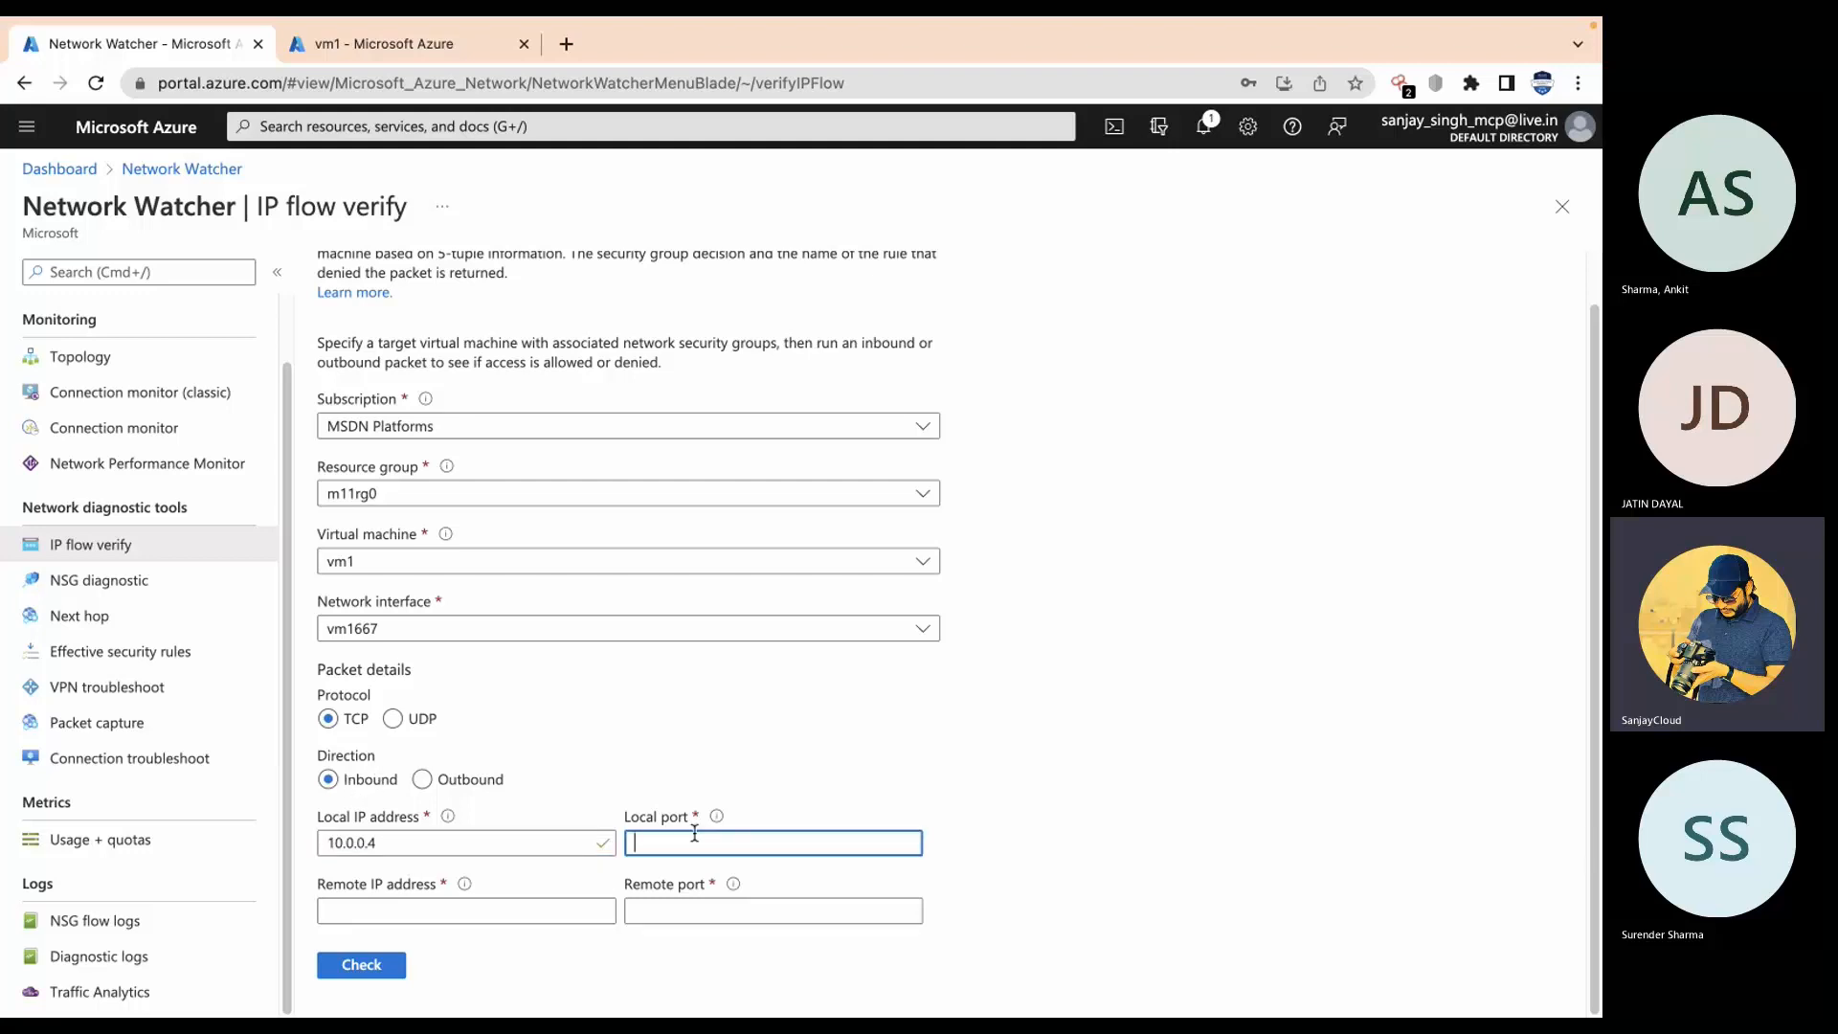
text(80)
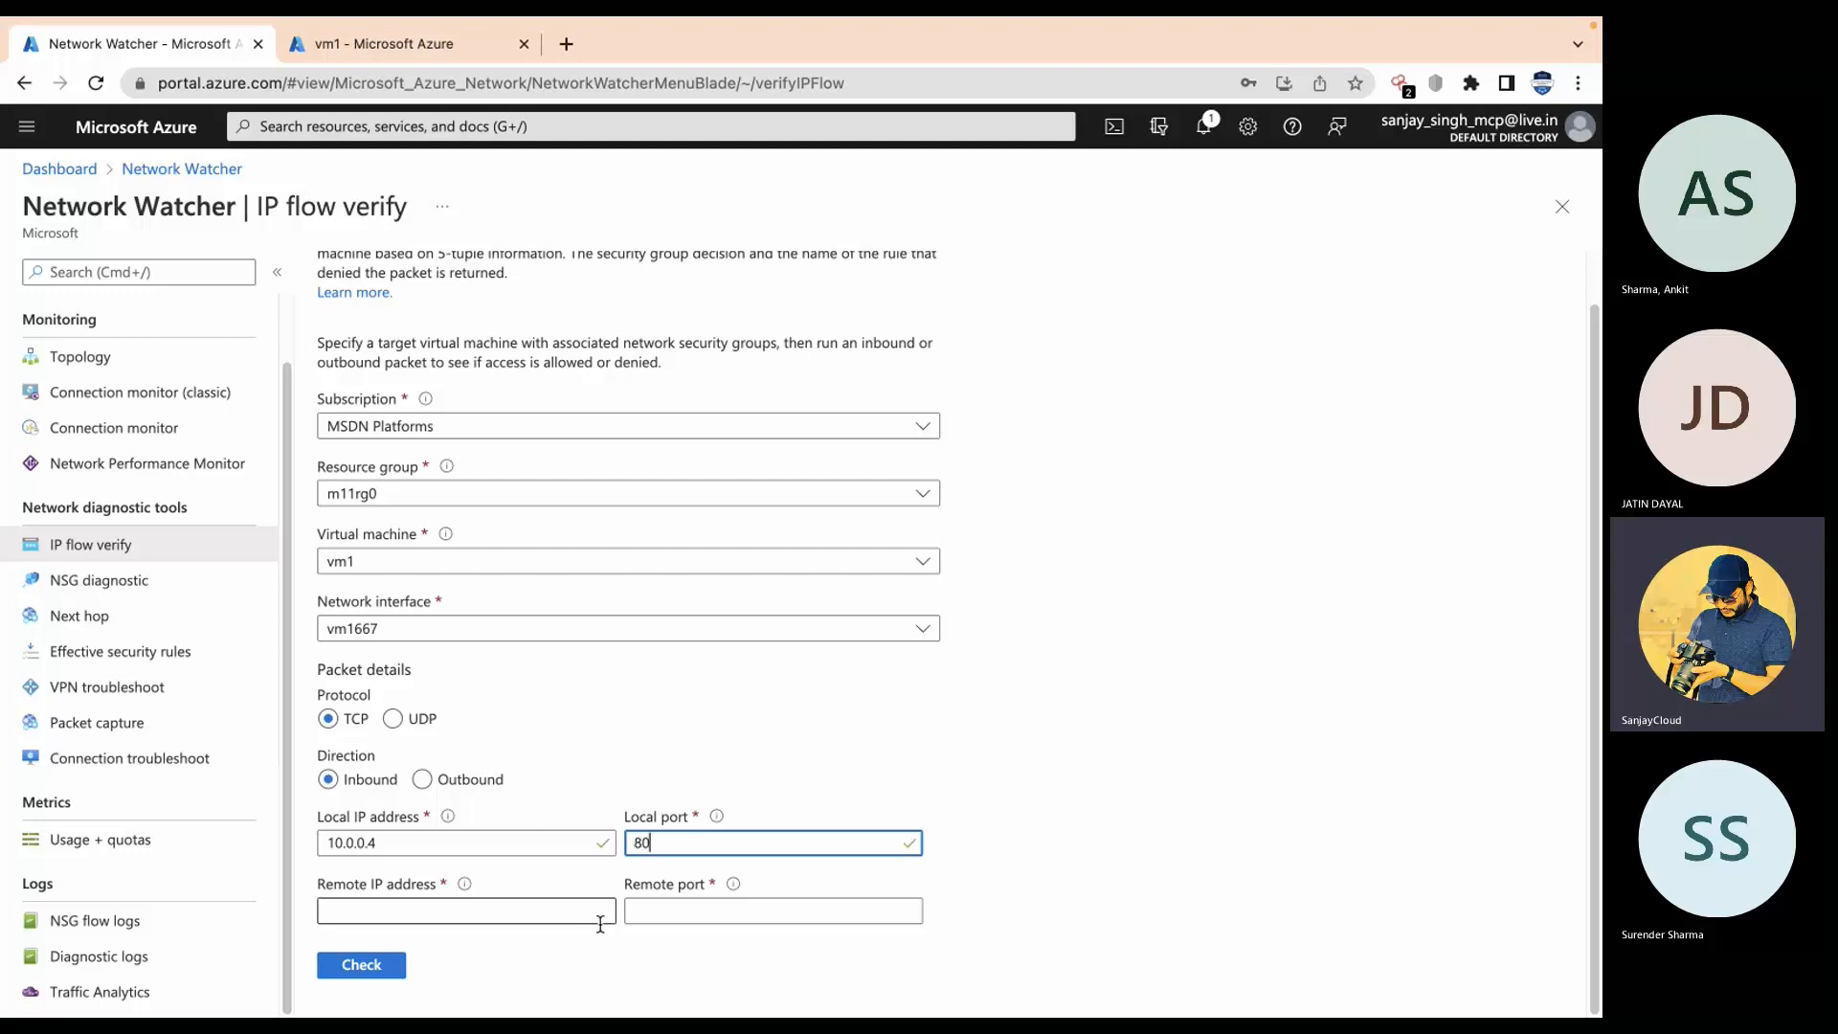
click(522, 912)
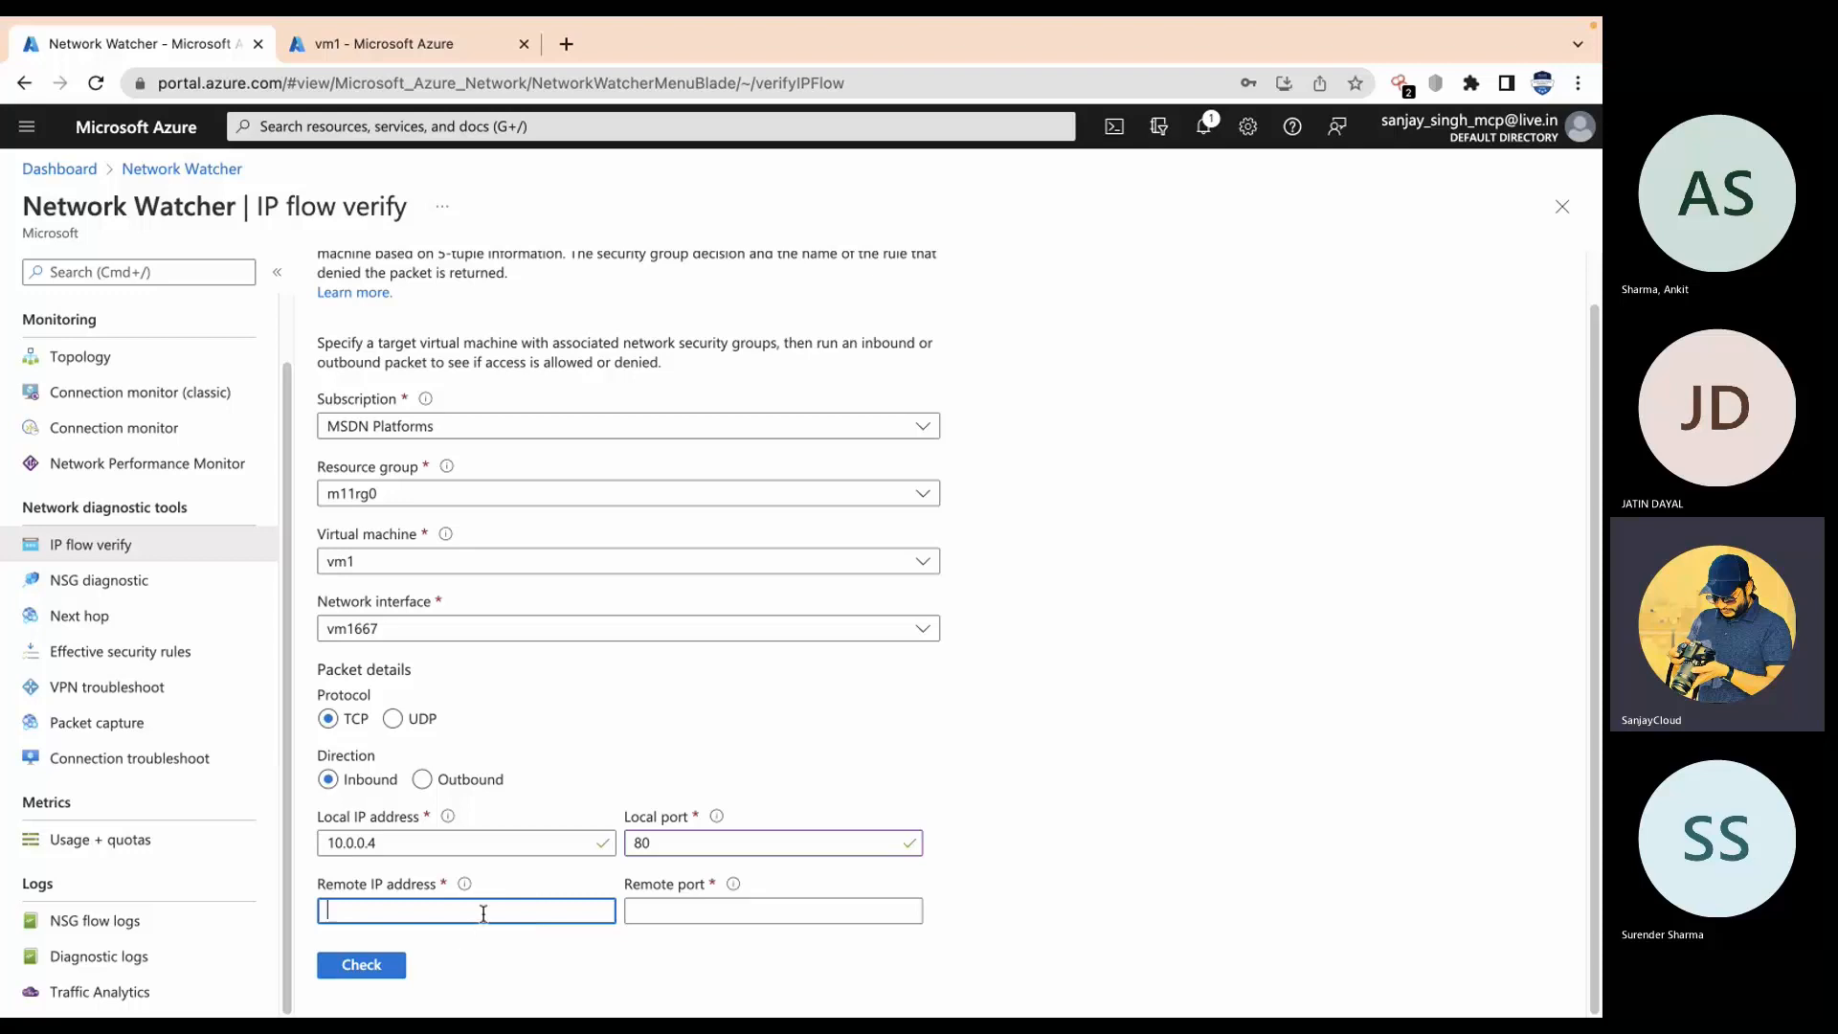
click(812, 905)
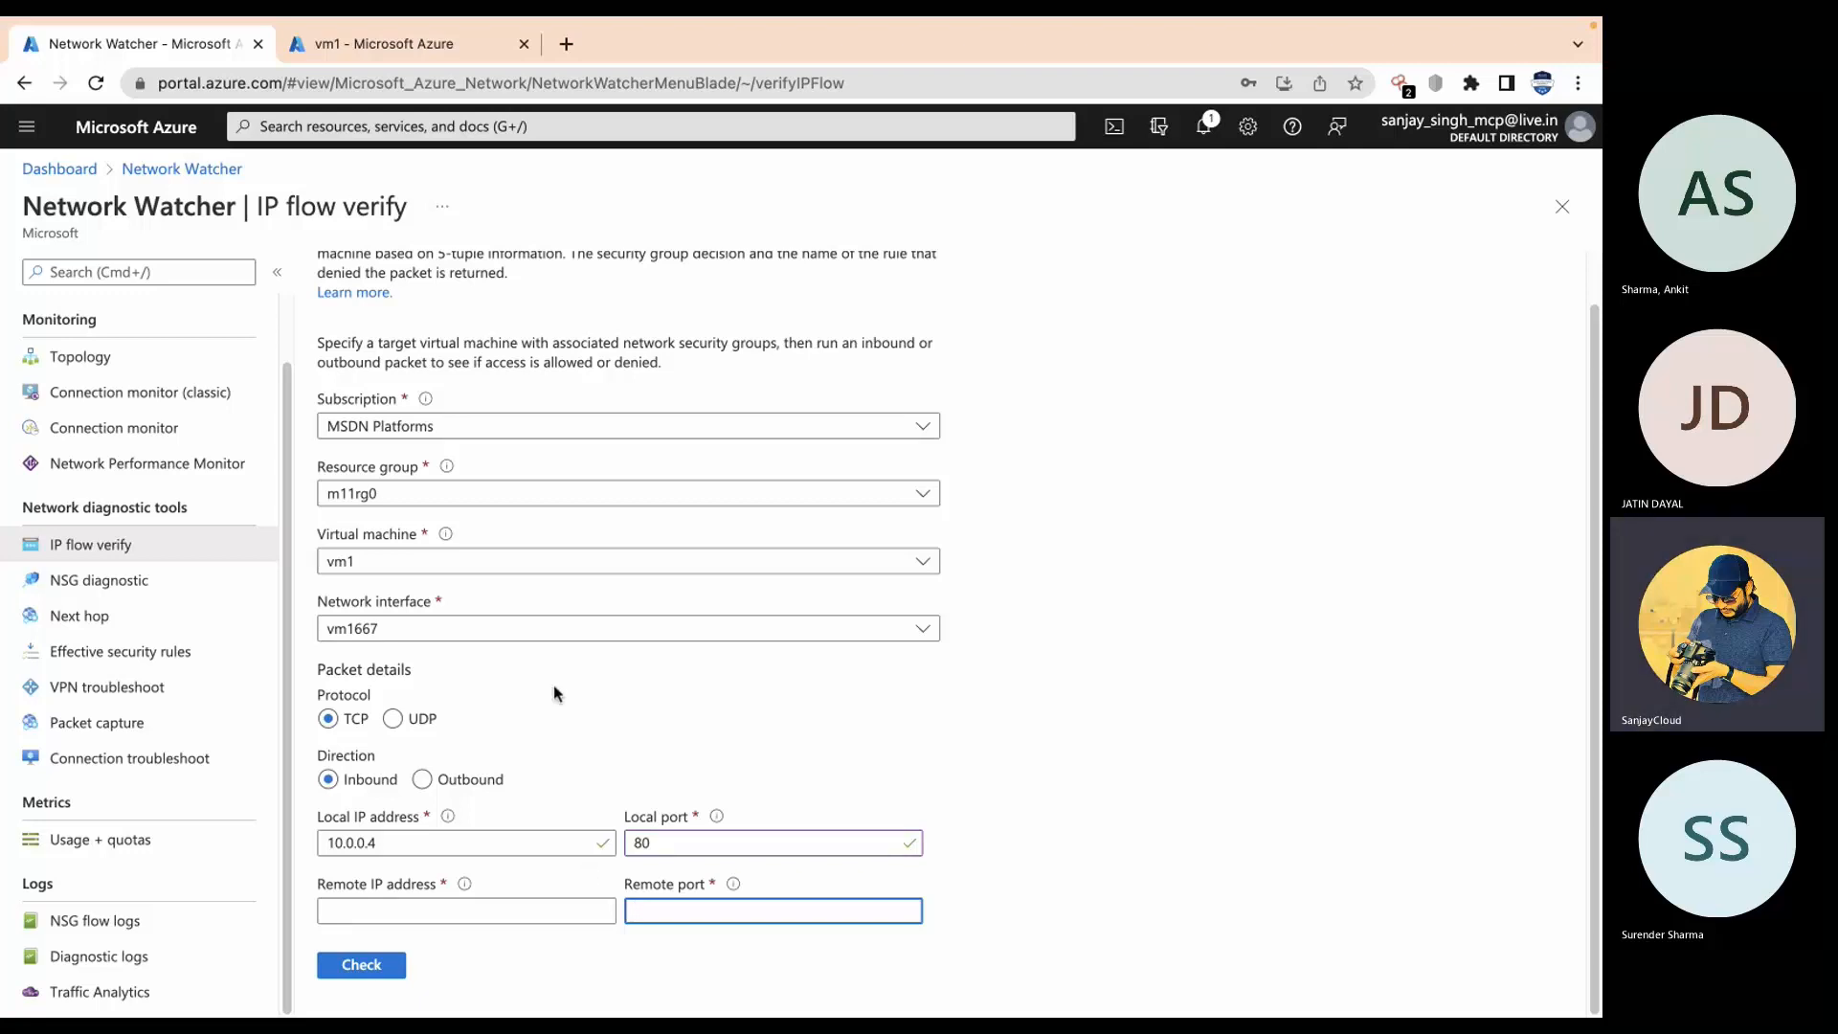
click(134, 594)
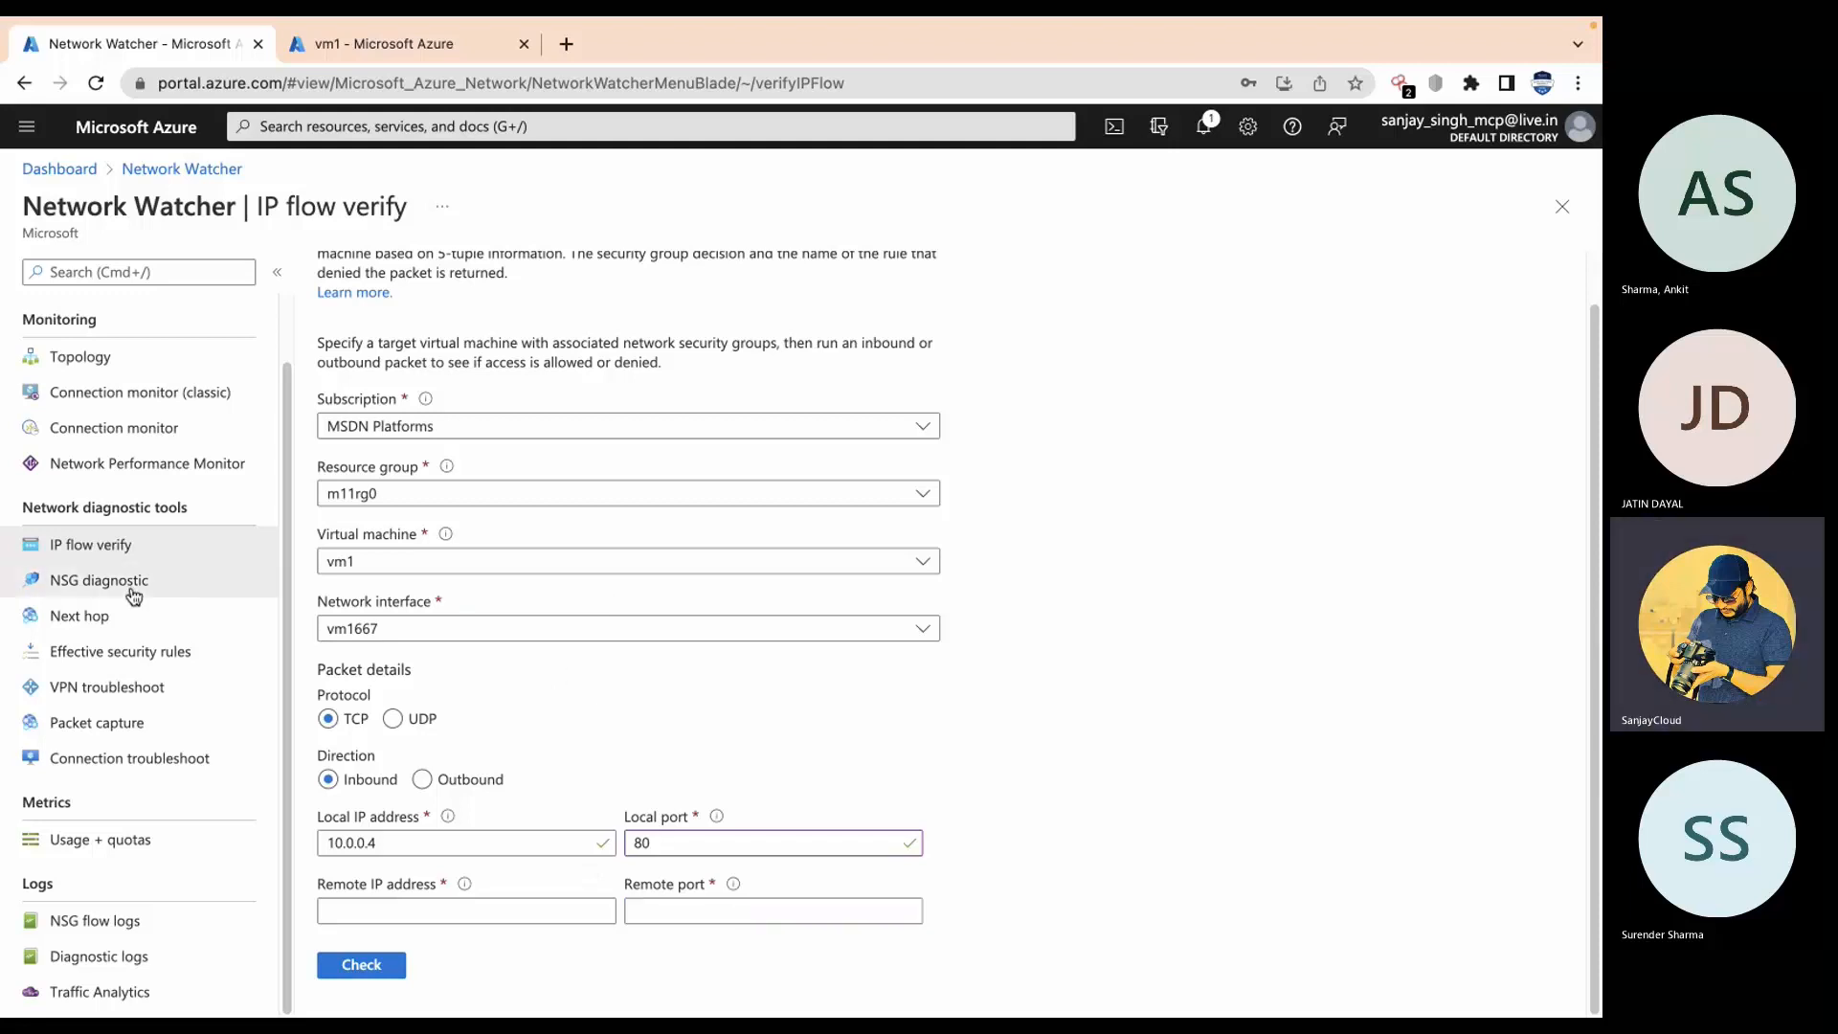
Step: Move past NSG diagnostic and Next hop to vm1's Effective security rules, showing no associated NSGs
click(1017, 214)
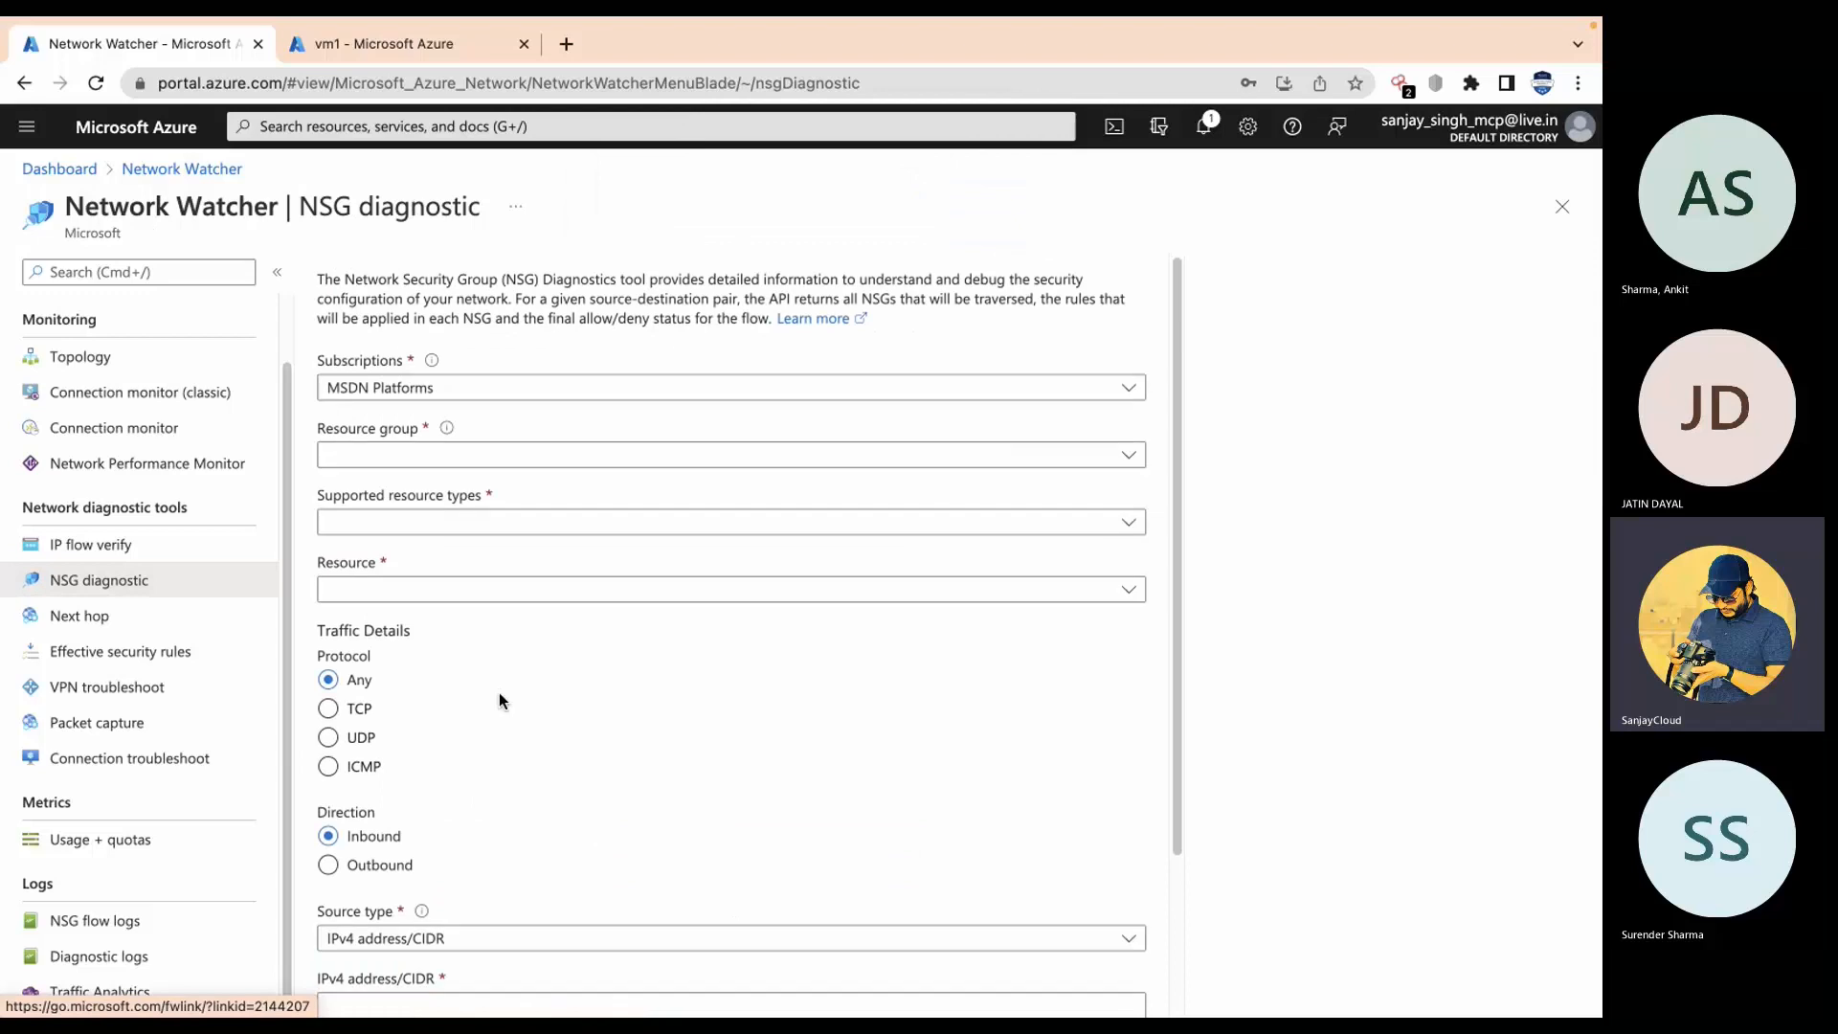
scroll(498, 699, down, 2)
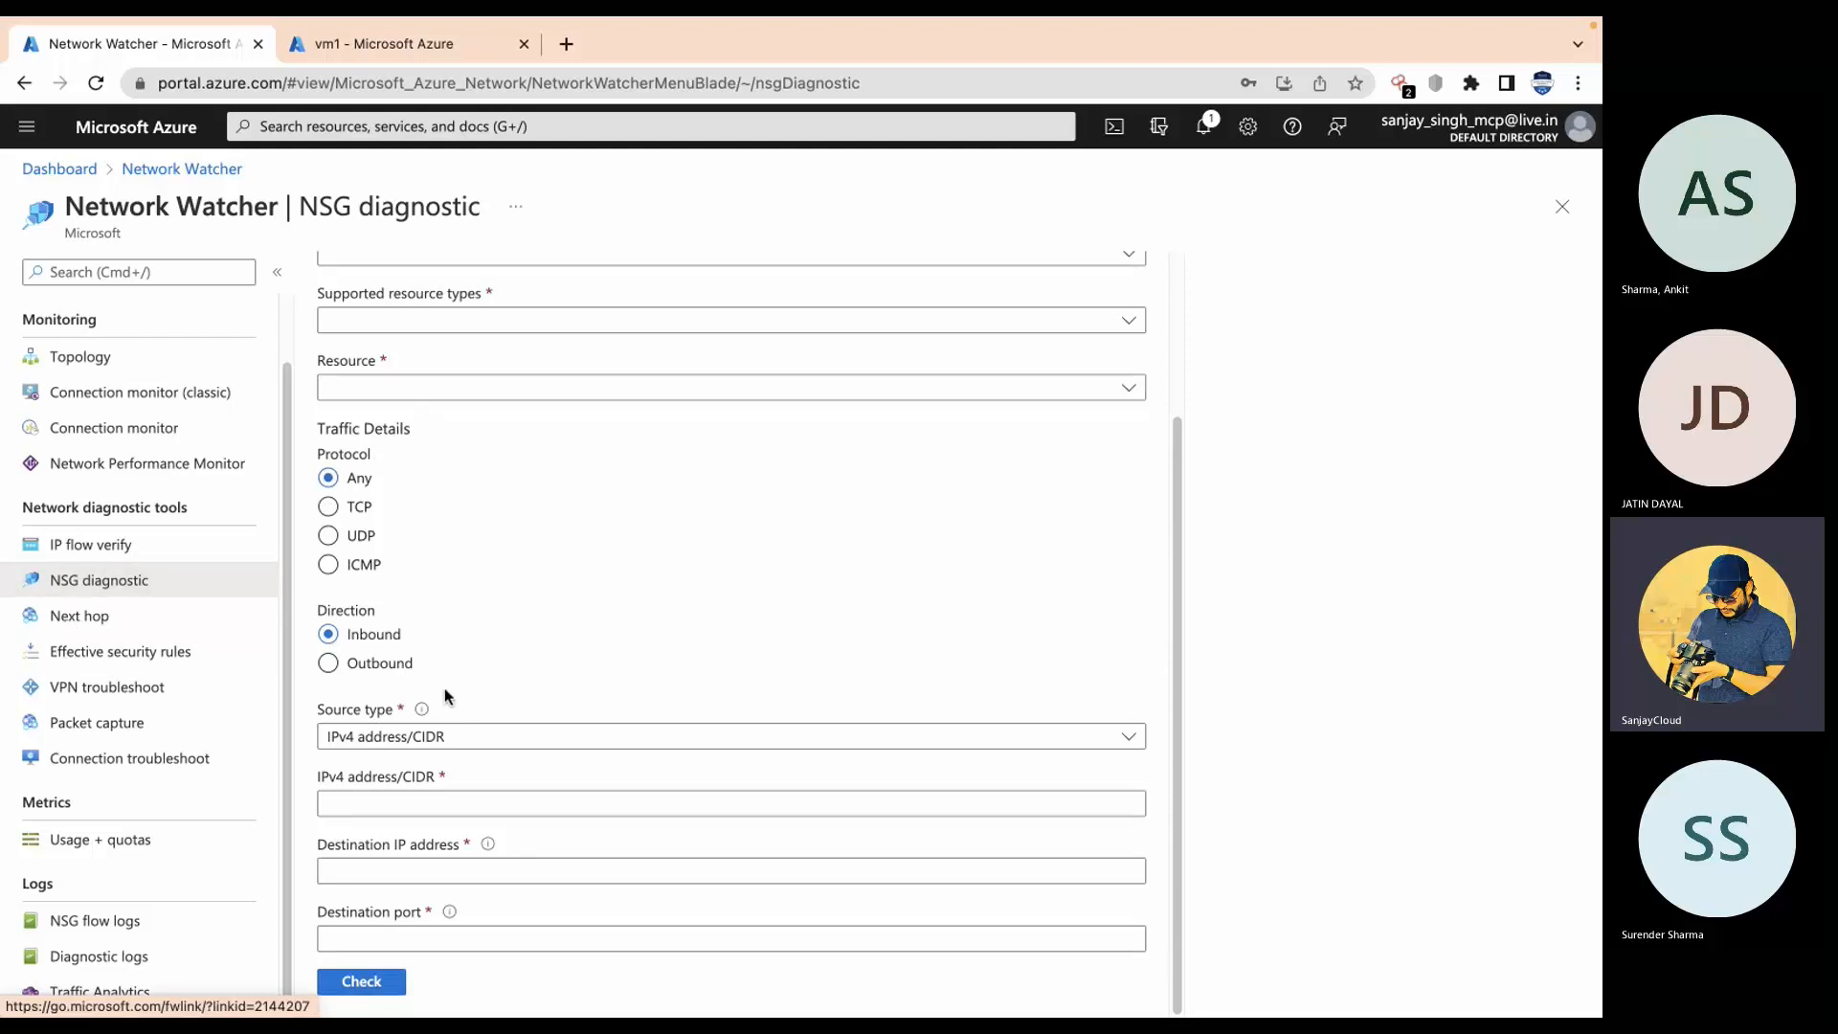
click(65, 624)
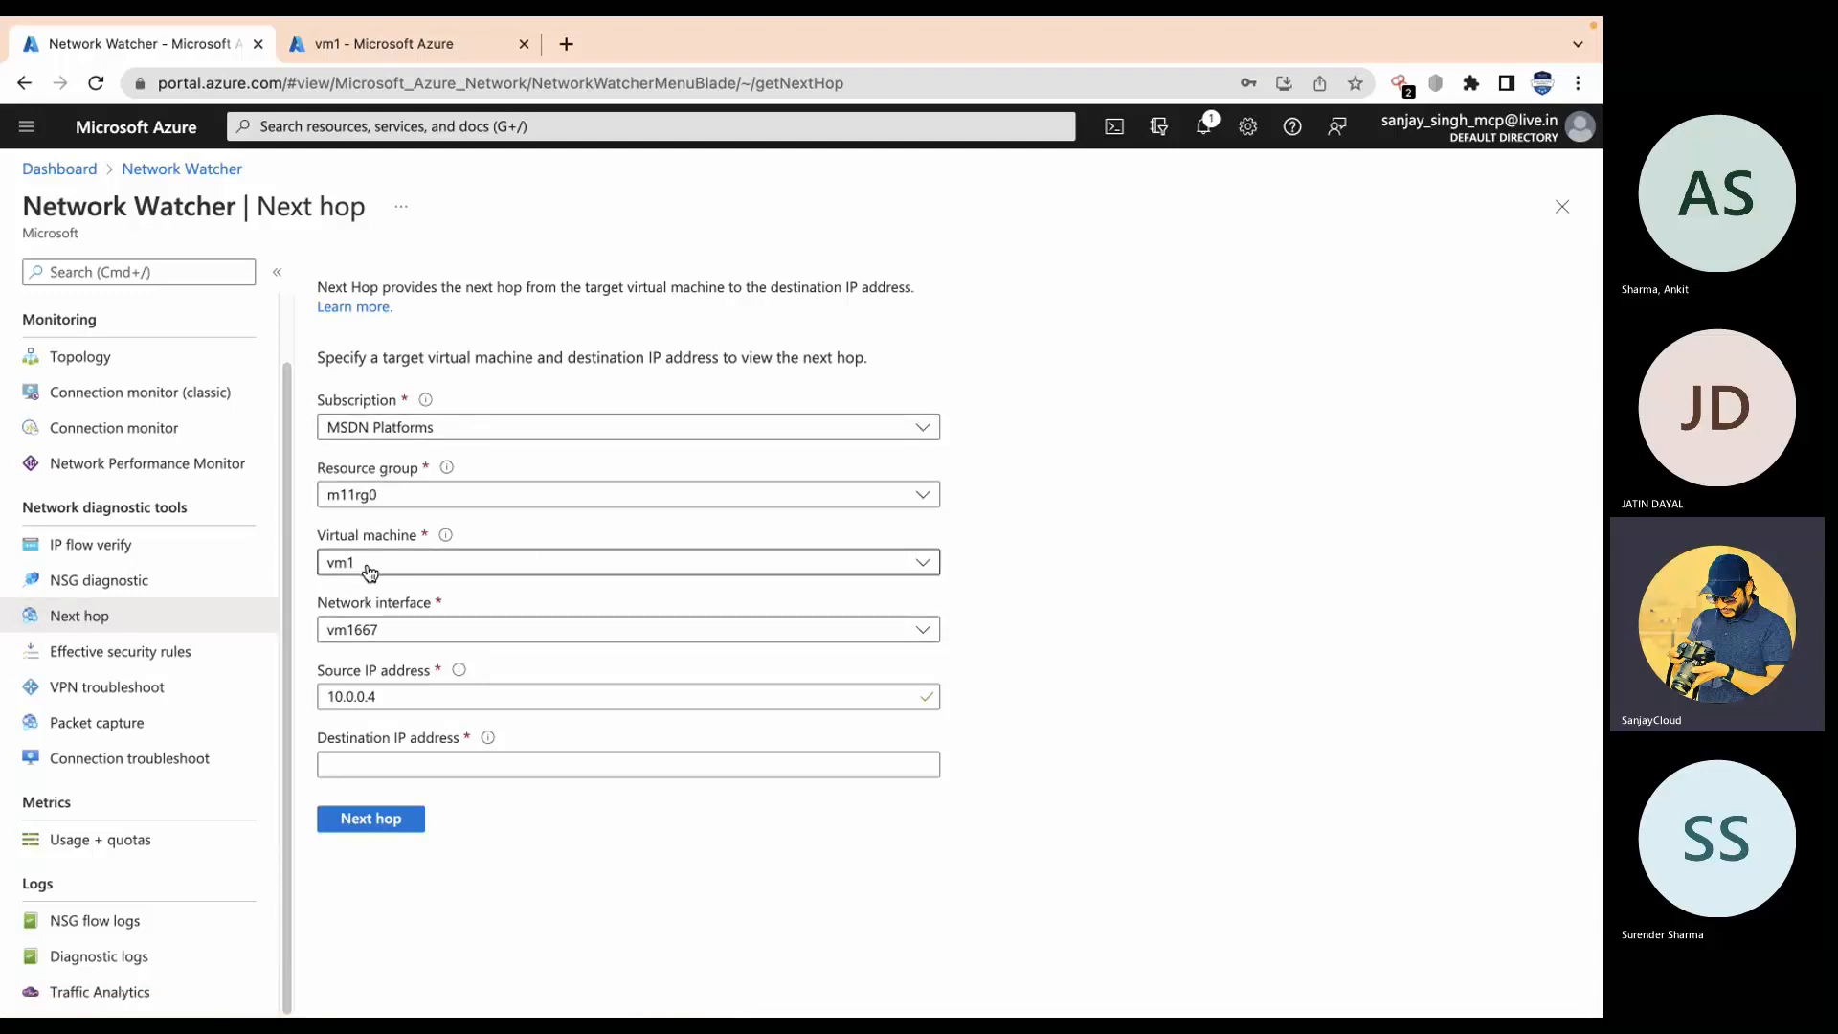
click(373, 768)
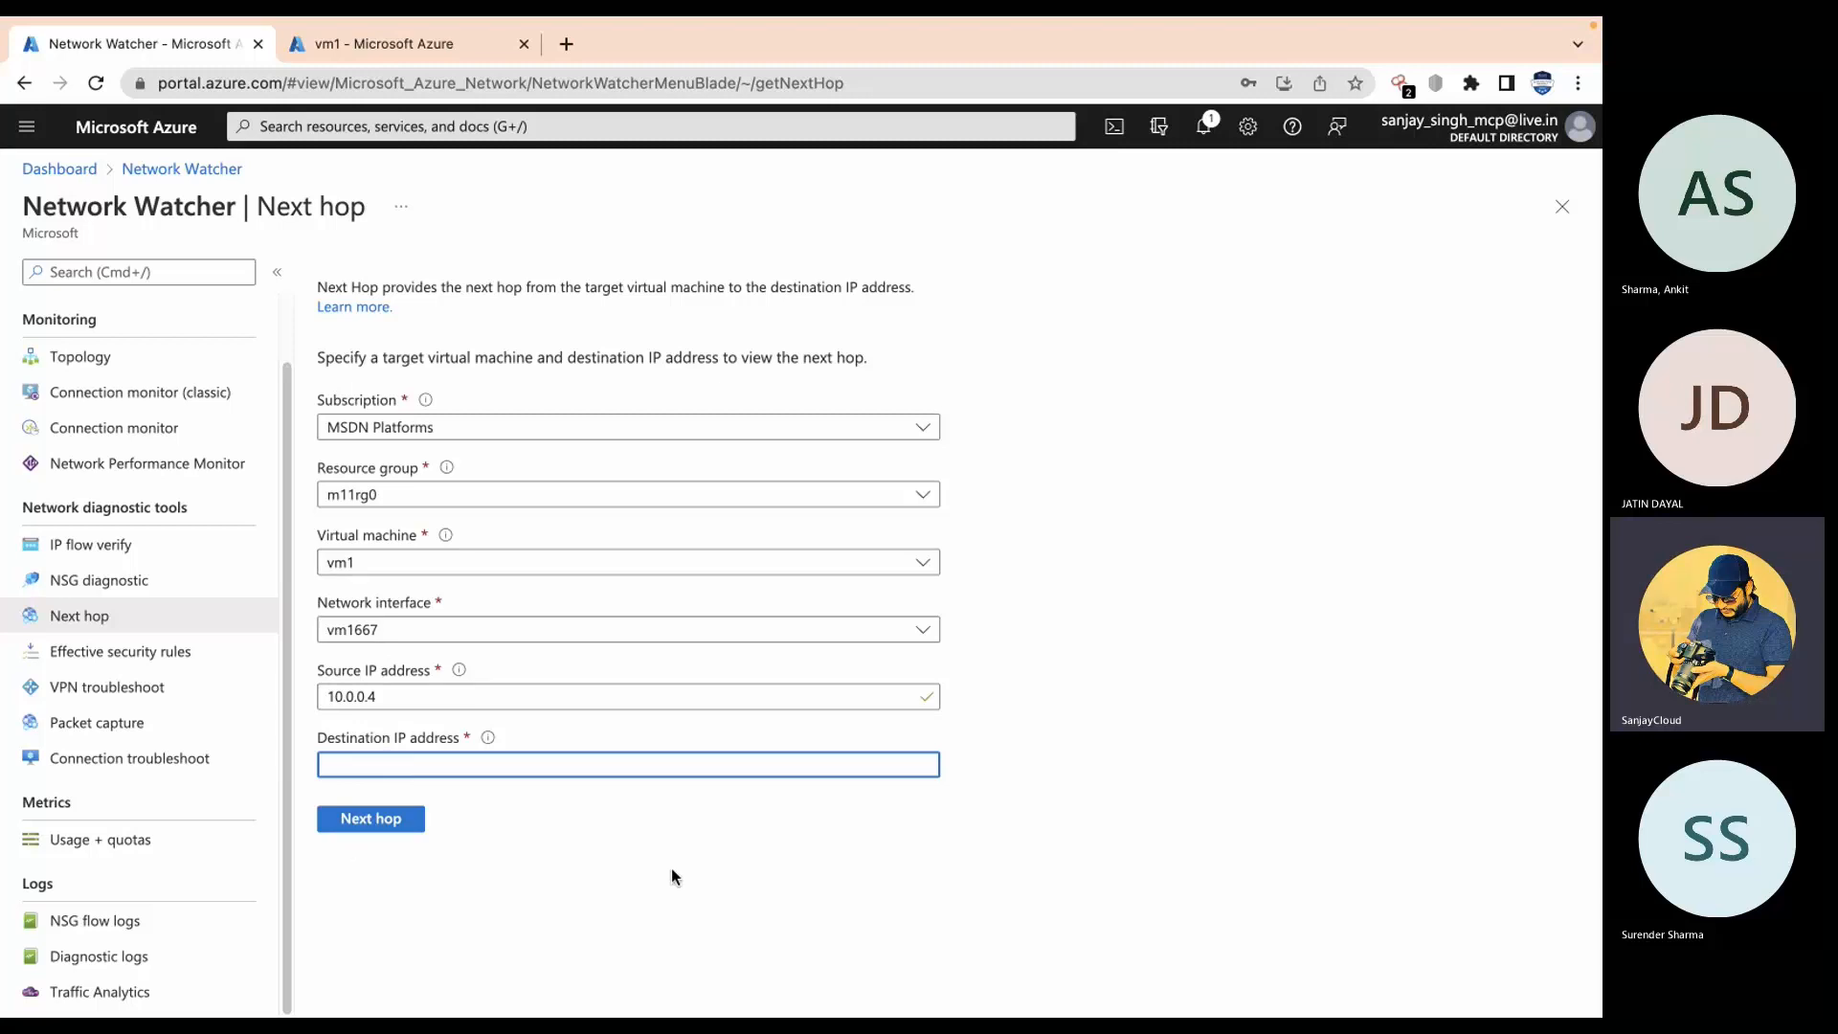
click(179, 669)
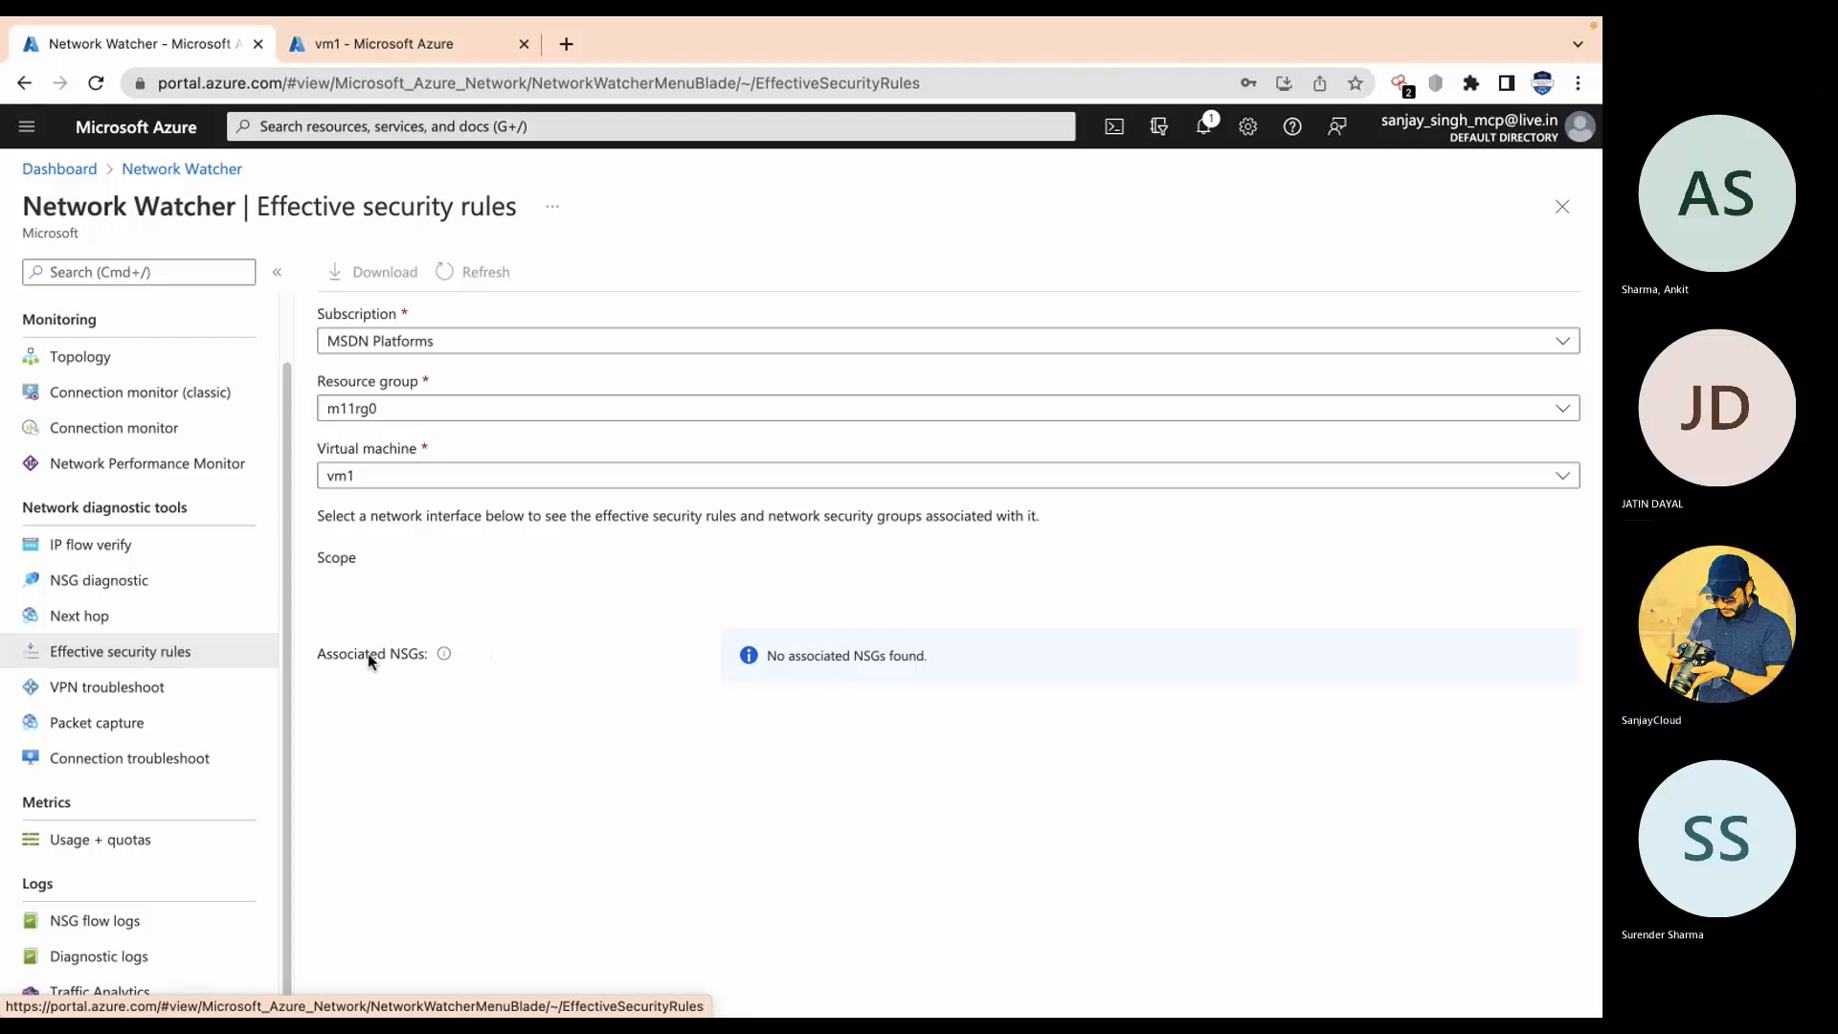
Step: Look at VPN troubleshoot, then open Packet capture, which lists no captures
click(133, 702)
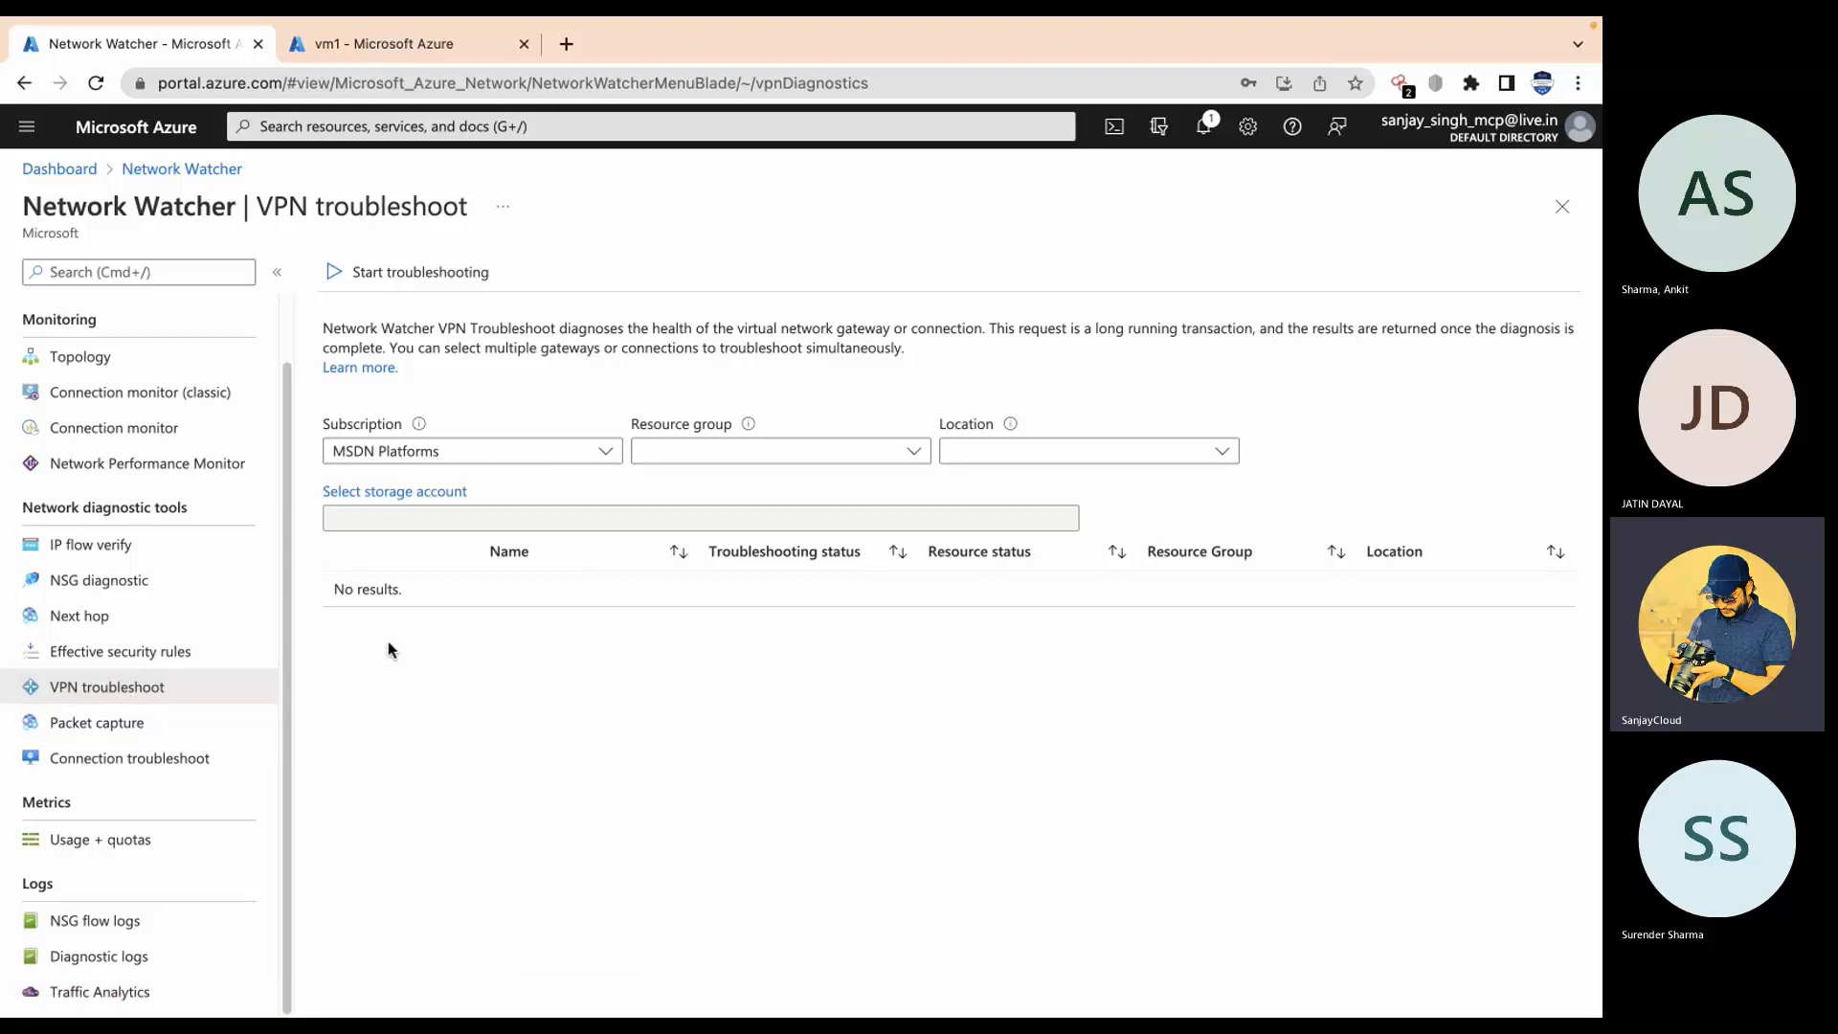
click(91, 732)
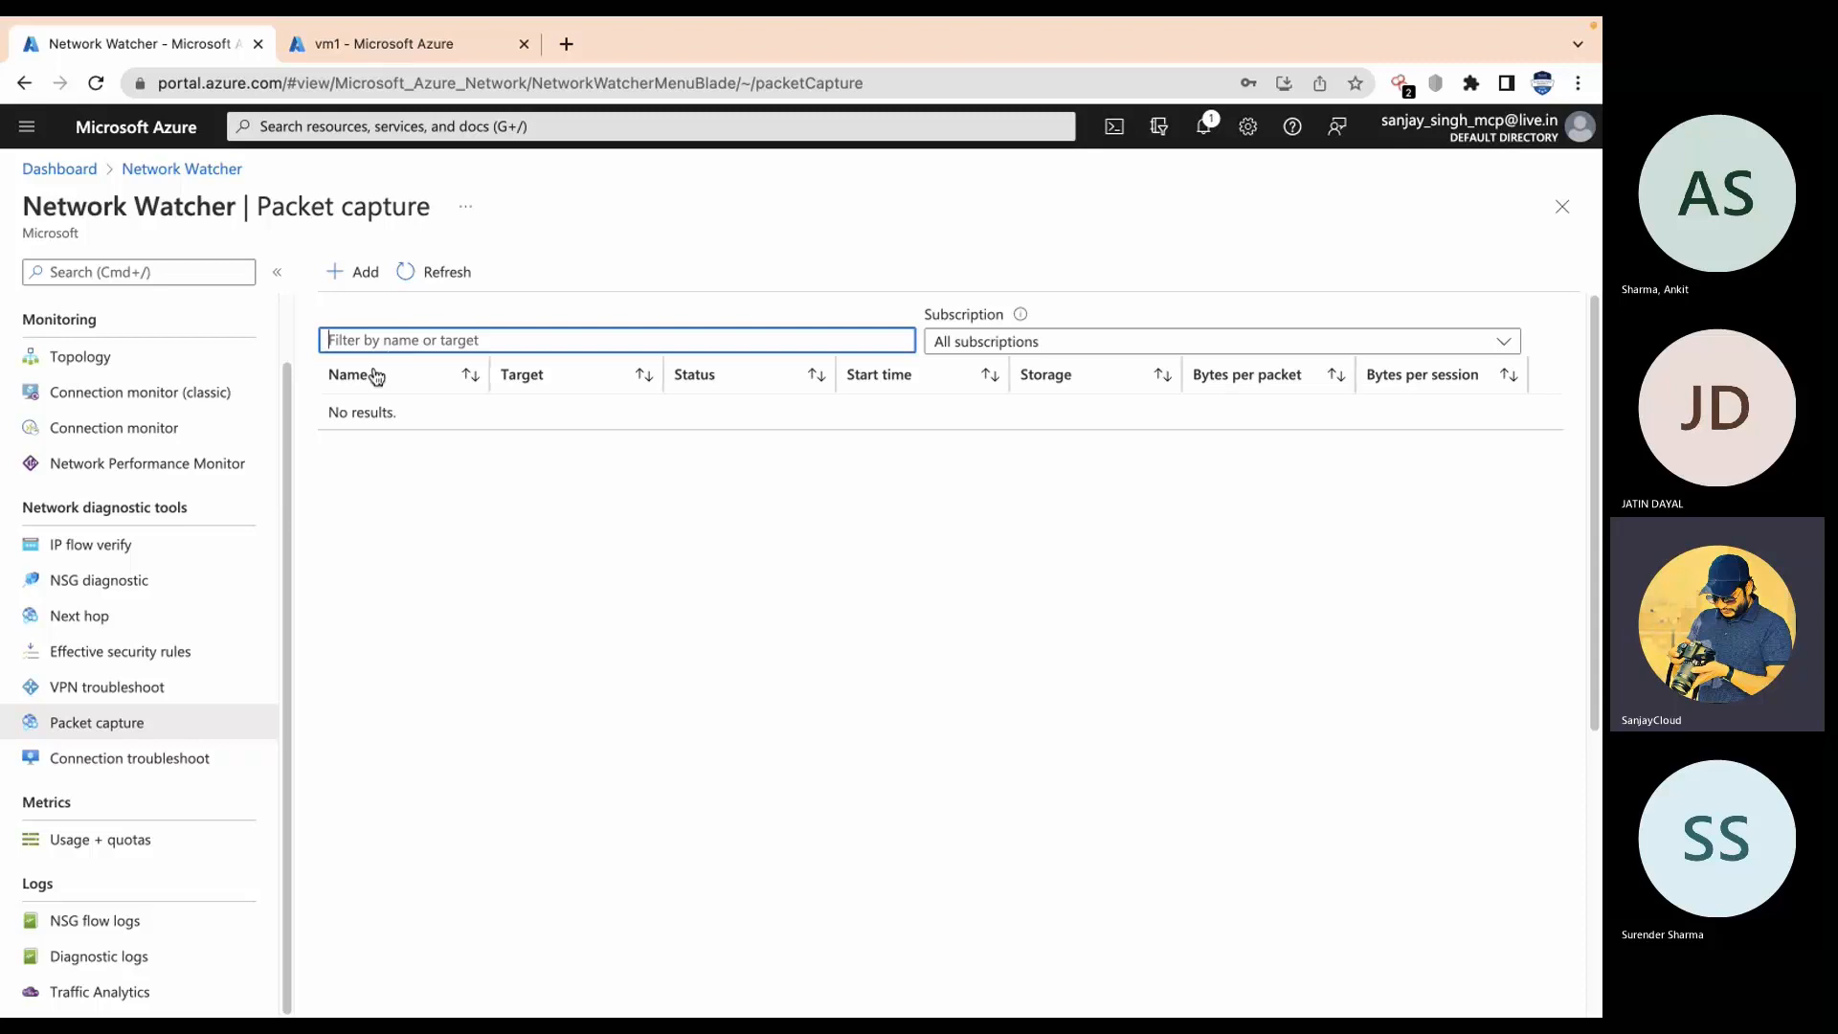
Step: Open Connection troubleshoot and scroll through its settings form
click(168, 776)
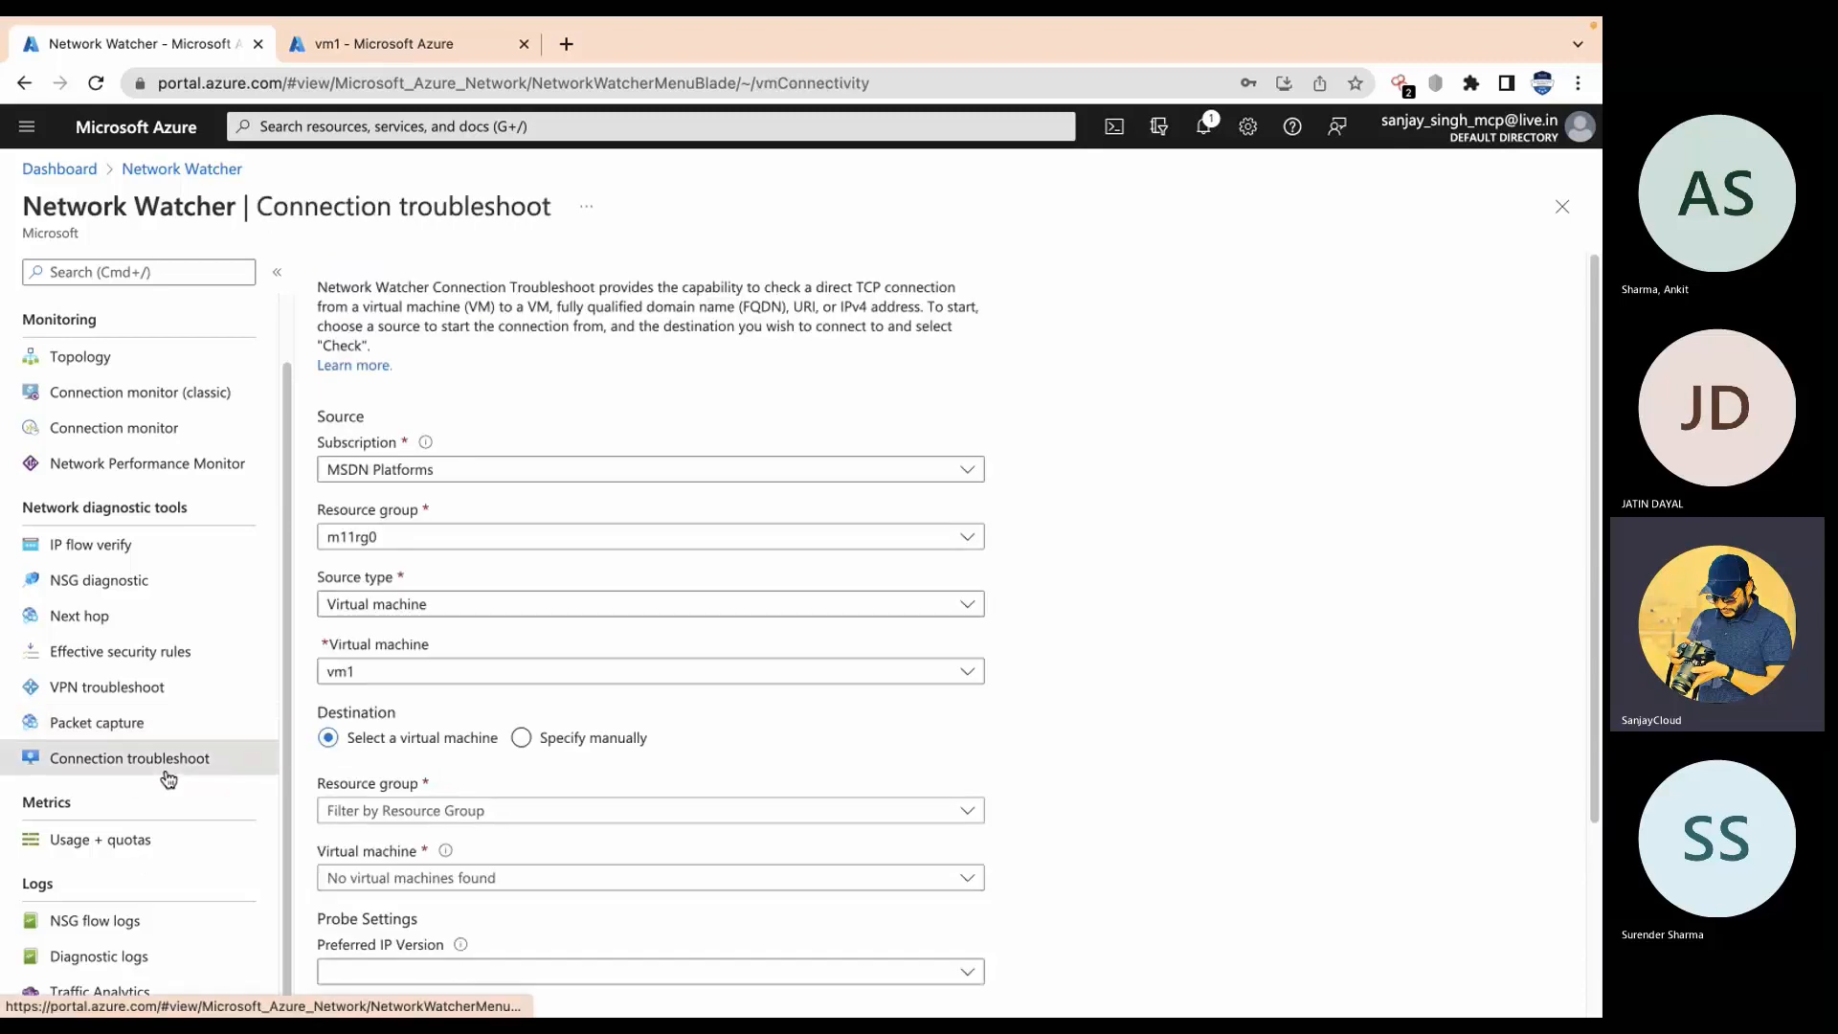
scroll(674, 795, down, 1)
scroll(674, 791, down, 2)
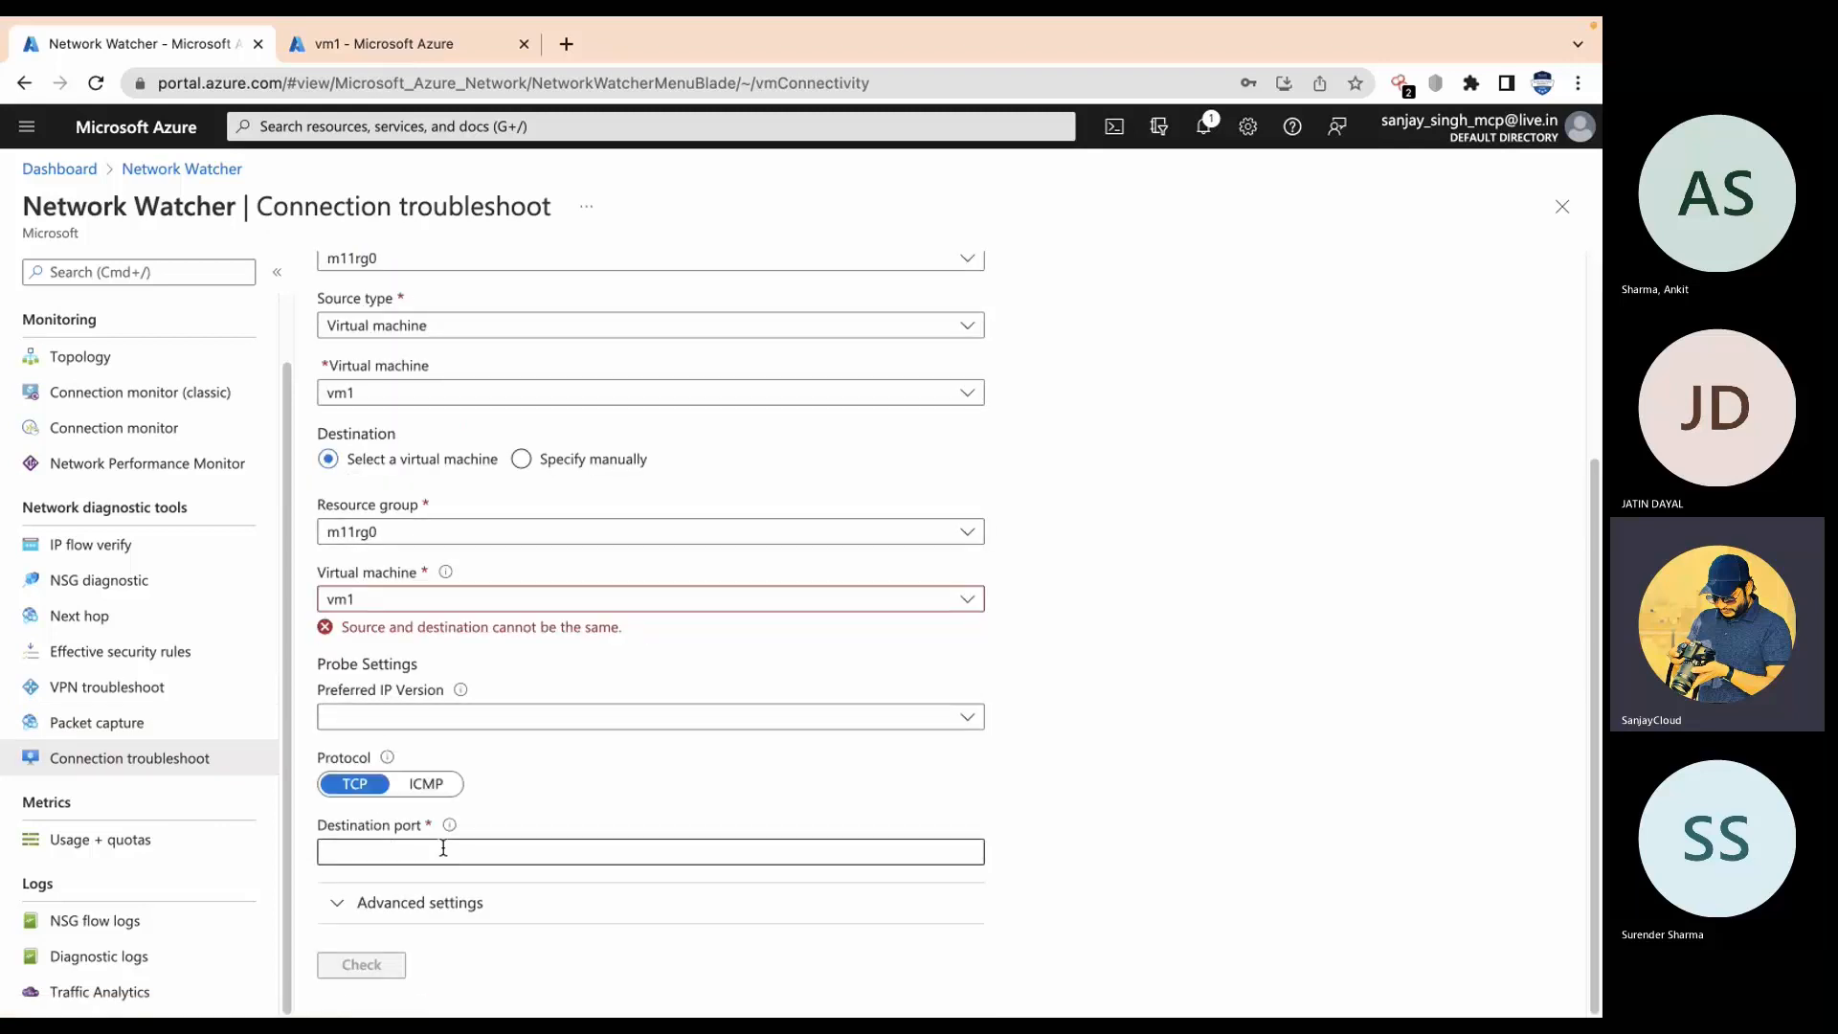
mouse_move(449, 831)
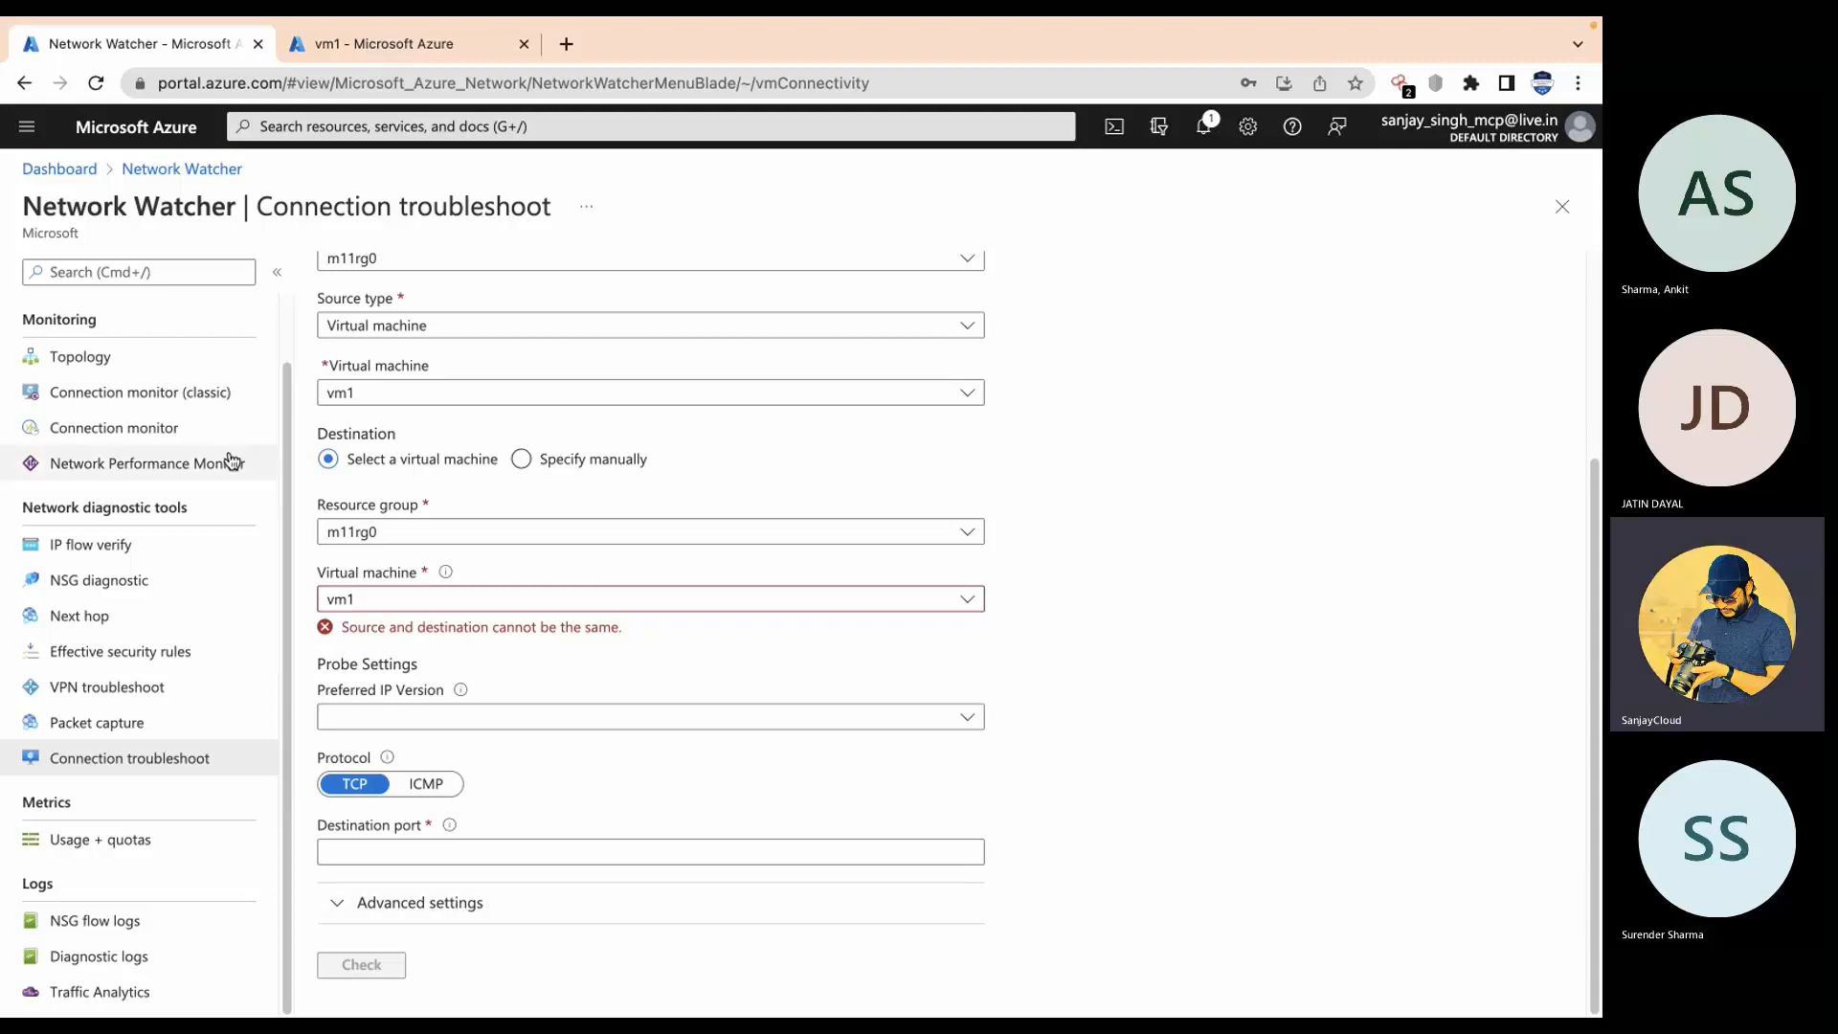
scroll(157, 556, up, 2)
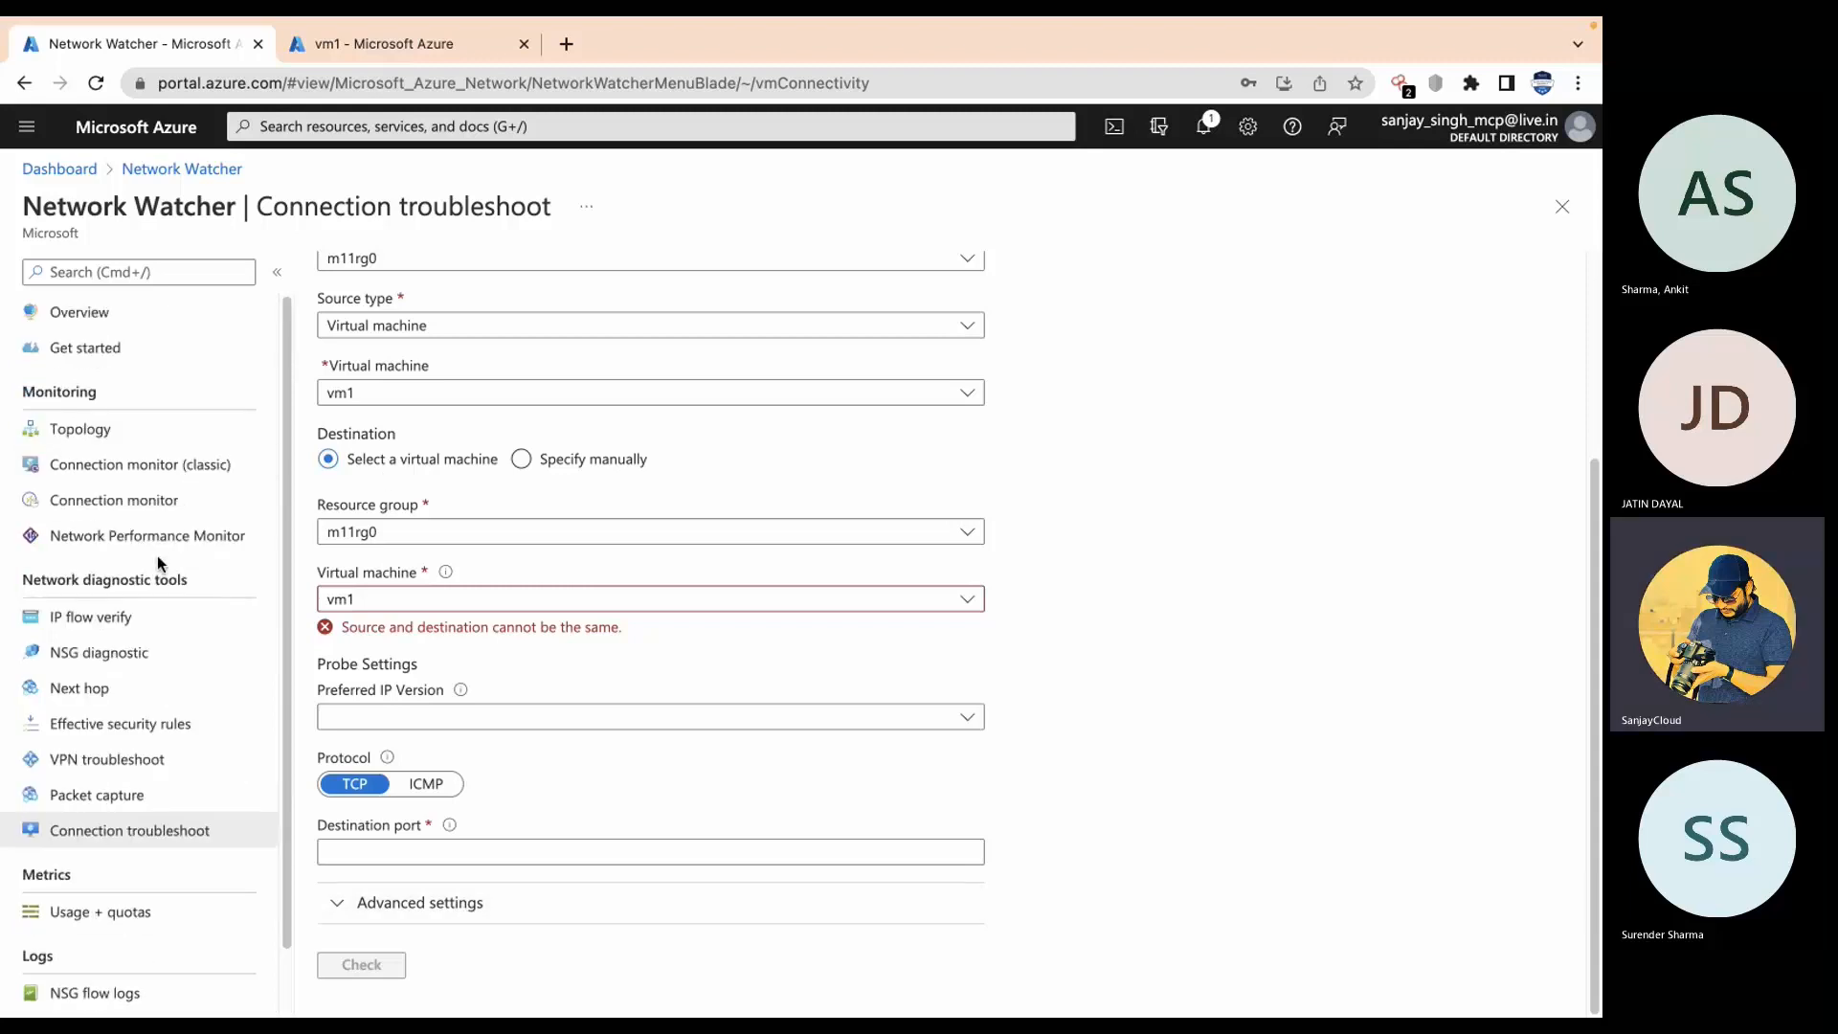
Step: Return to the dashboard, check notifications, and switch to the vm1 virtual machine overview
click(213, 171)
click(56, 171)
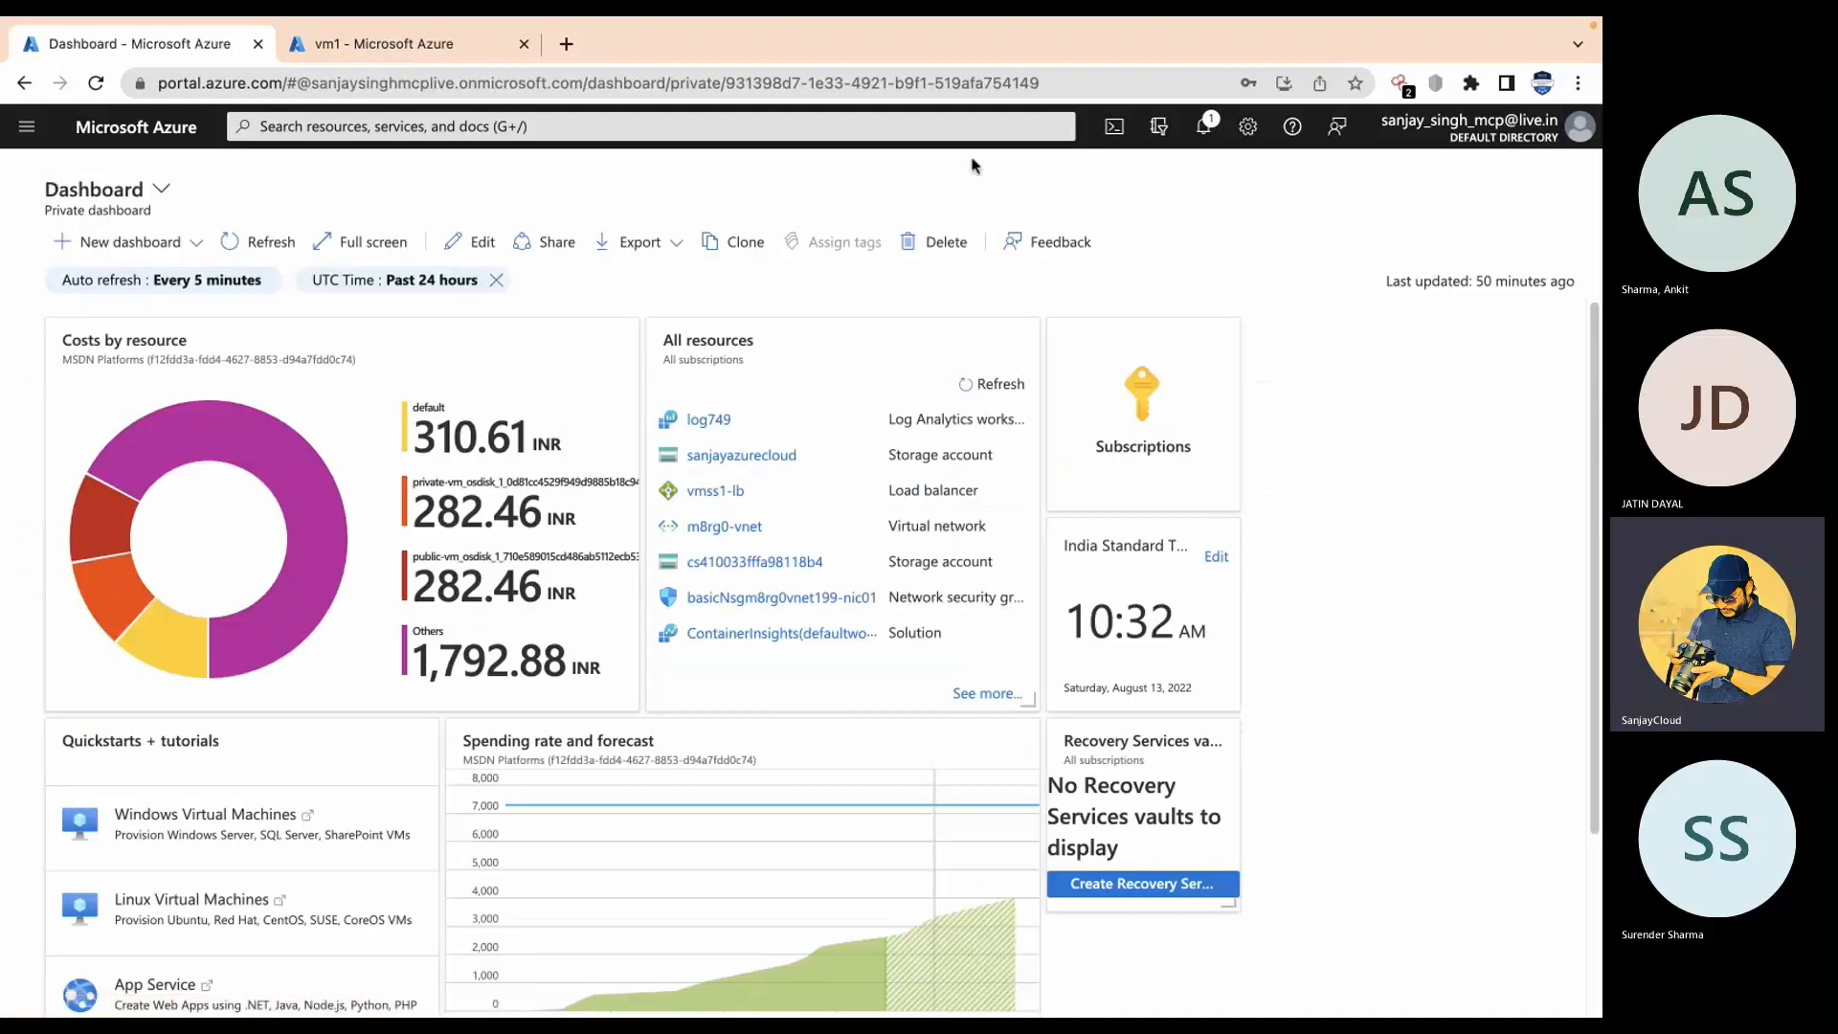
click(1205, 143)
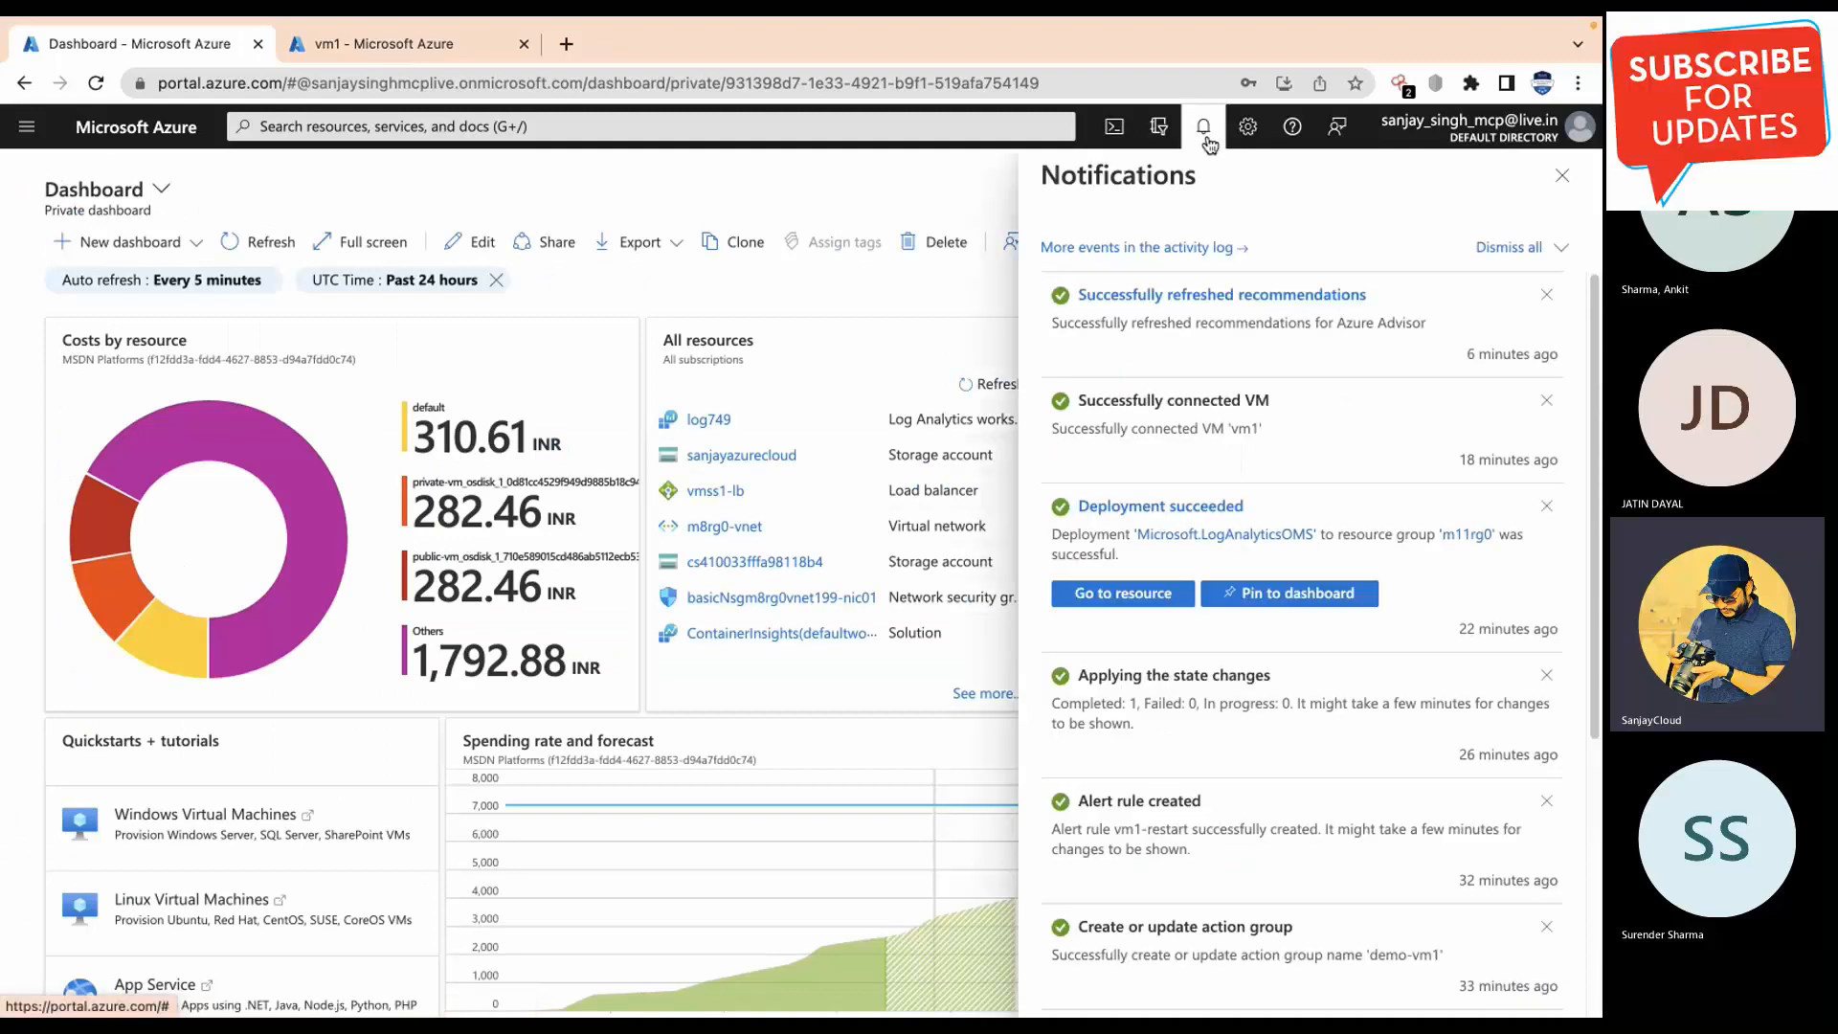
click(971, 164)
click(426, 30)
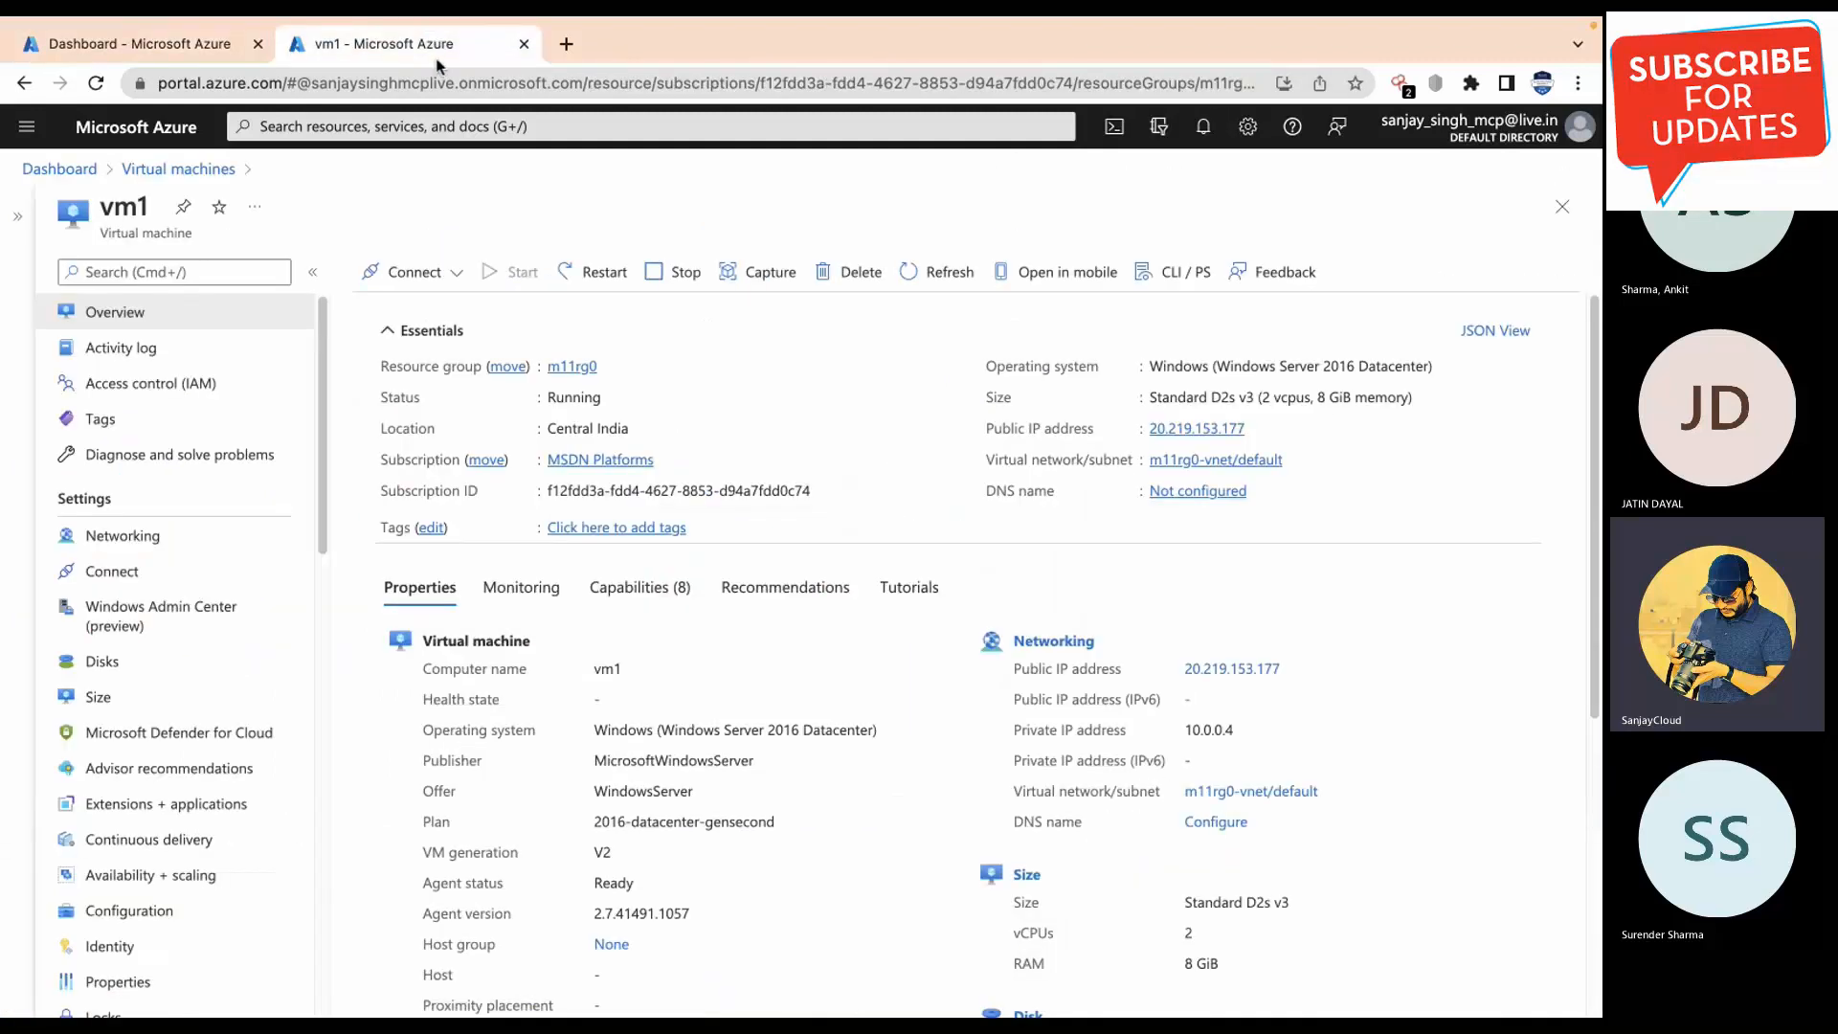